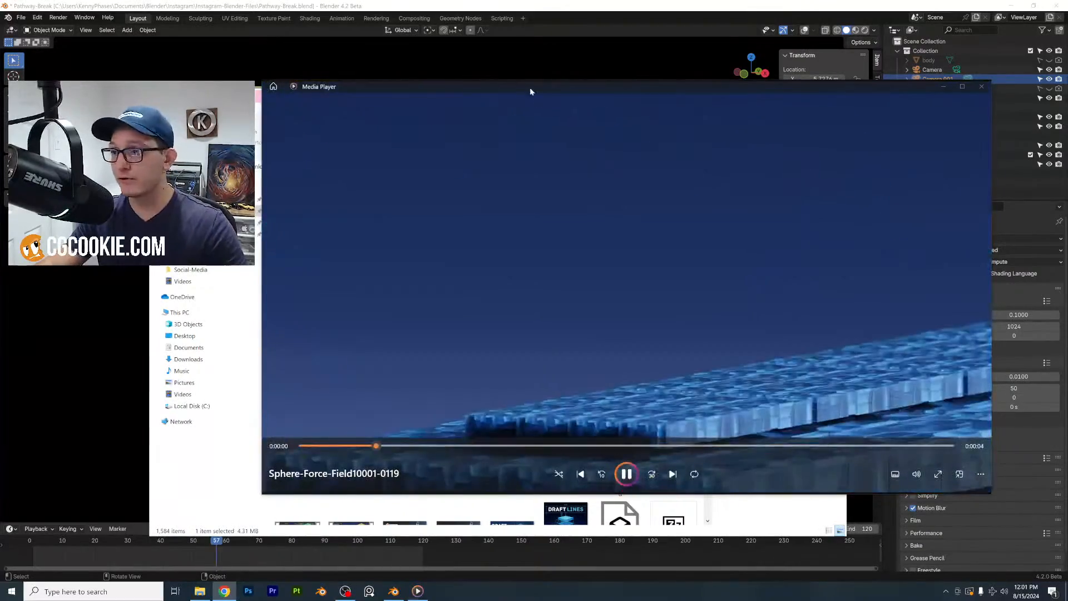
Watch the reference render of the sphere smashing the blocks and close its player window
{"action": "left_click_drag", "start_coordinate": [531, 88], "coordinate": [527, 92]}
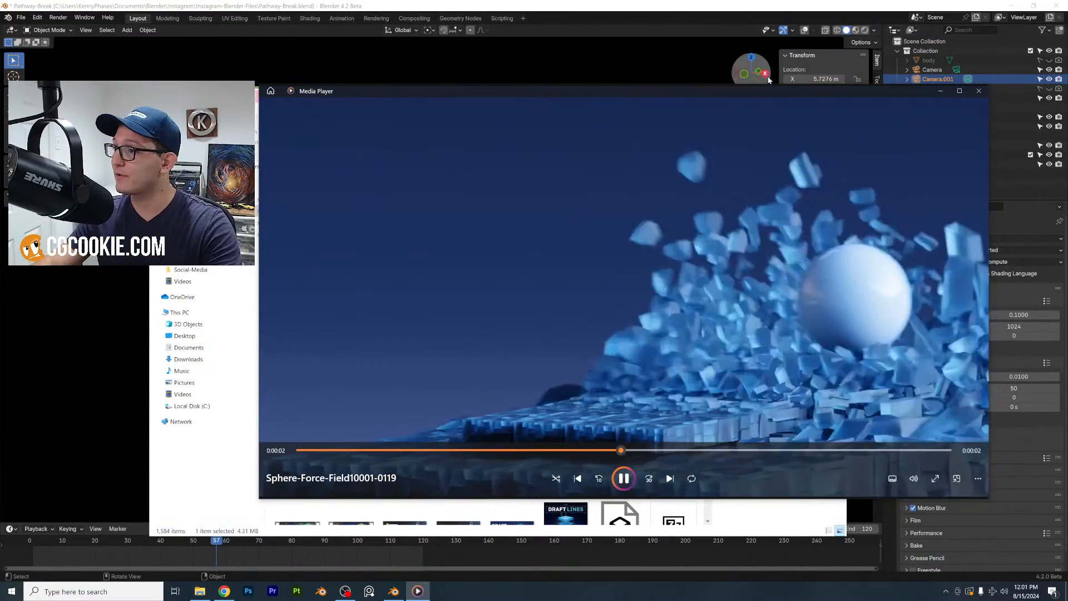
{"action": "left_click_drag", "start_coordinate": [774, 96], "coordinate": [764, 94]}
{"action": "left_click", "coordinate": [969, 91]}
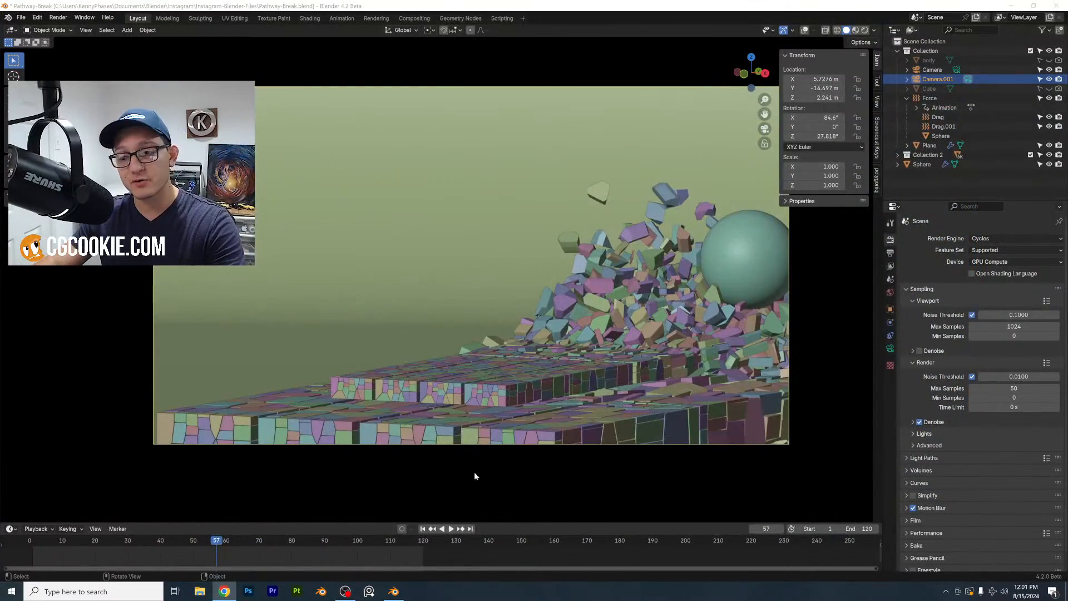
Play back the finished pathway-break simulation and examine the fractured blocks from outside the camera view
{"action": "left_click_drag", "start_coordinate": [199, 541], "coordinate": [226, 538]}
{"action": "key", "text": "space"}
{"action": "middle_click_drag", "start_coordinate": [405, 340], "coordinate": [433, 388]}
{"action": "left_click", "coordinate": [34, 542]}
{"action": "key", "text": "space"}
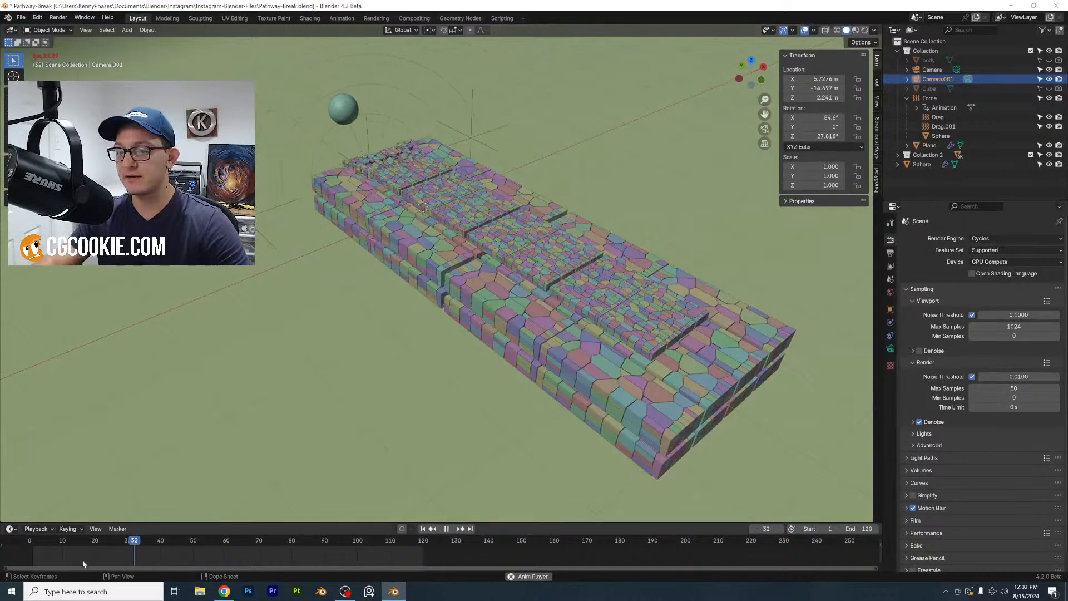
{"action": "left_click", "coordinate": [118, 544]}
{"action": "left_click", "coordinate": [126, 542]}
{"action": "key", "text": "space"}
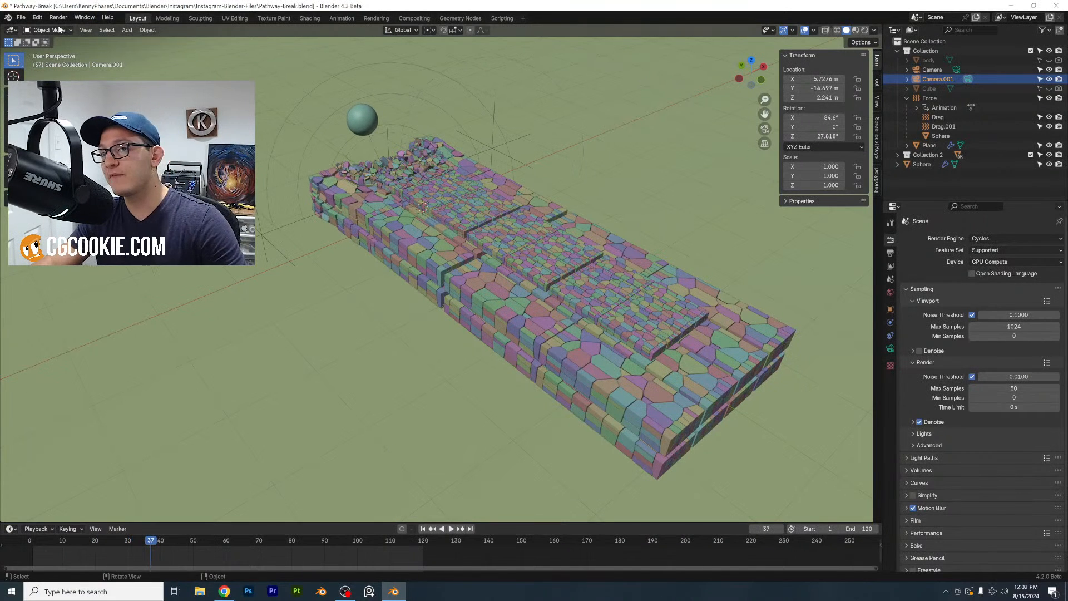
Check in the preferences that the Cell Fracture extension is installed and enabled, viewing its details
{"action": "left_click", "coordinate": [38, 18]}
{"action": "left_click", "coordinate": [62, 148]}
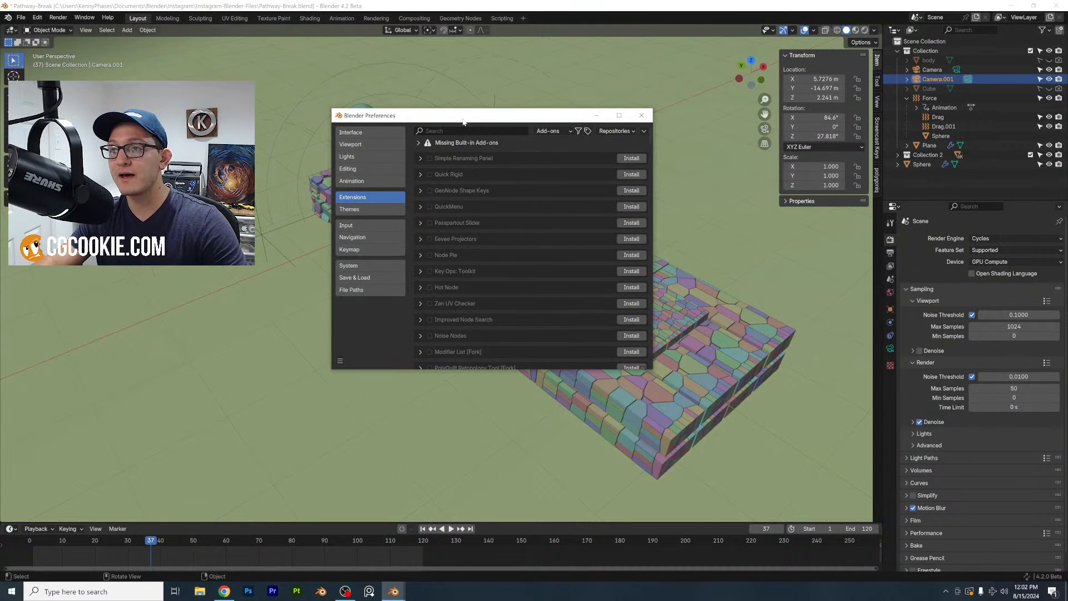
{"action": "left_click_drag", "start_coordinate": [464, 122], "coordinate": [504, 128]}
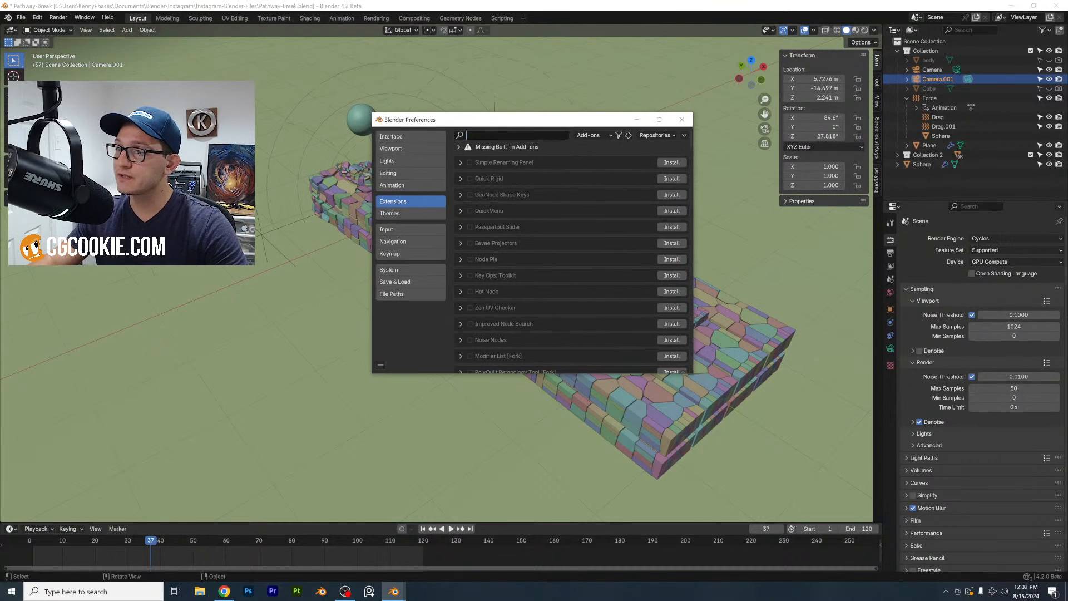
{"action": "type", "text": "ll"}
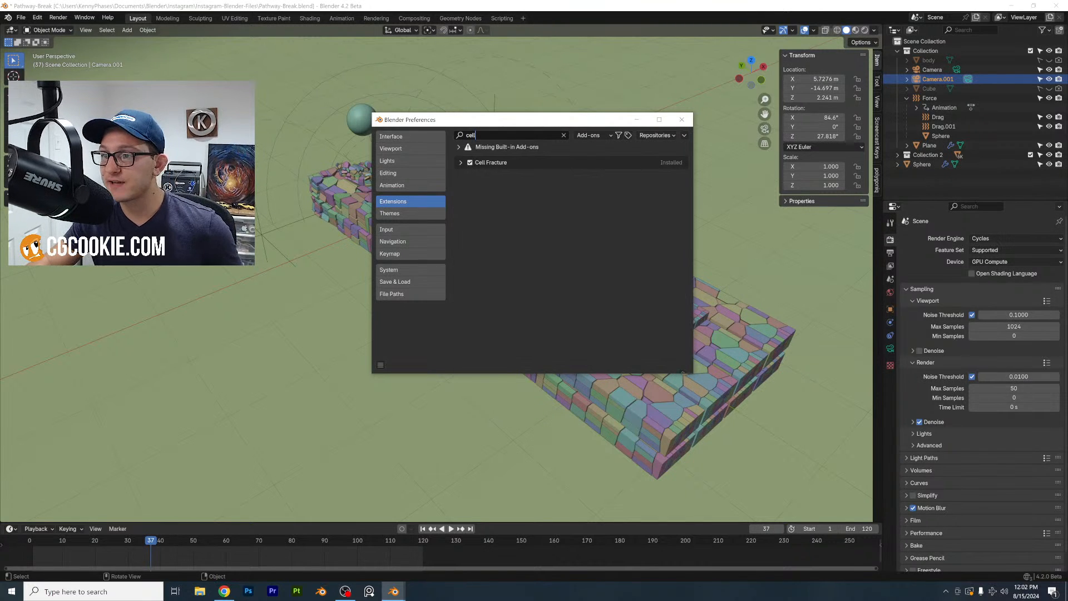
{"action": "left_click", "coordinate": [461, 162]}
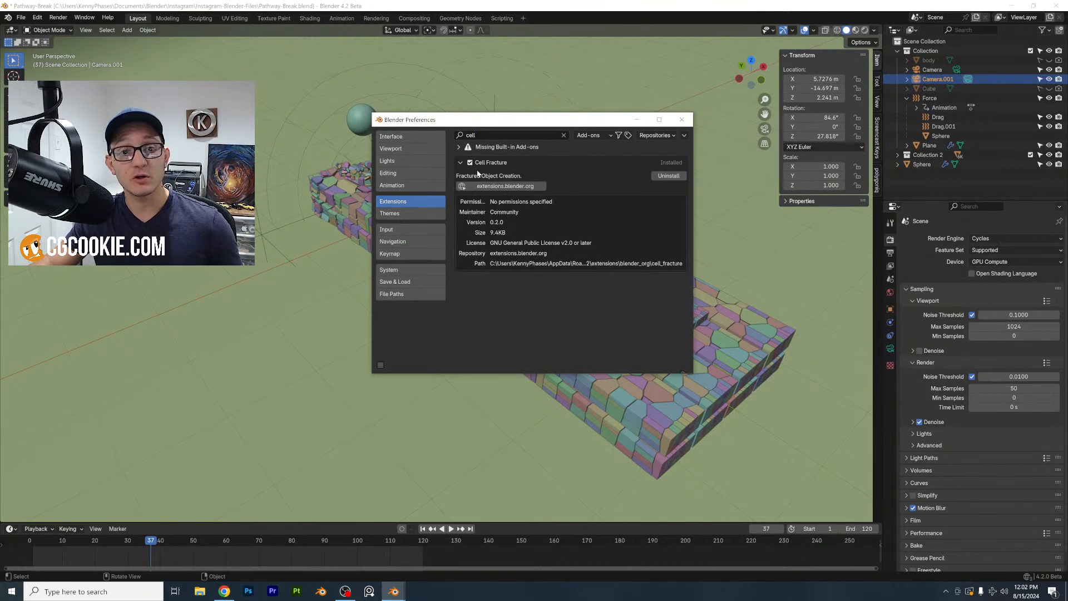
{"action": "left_click", "coordinate": [681, 120]}
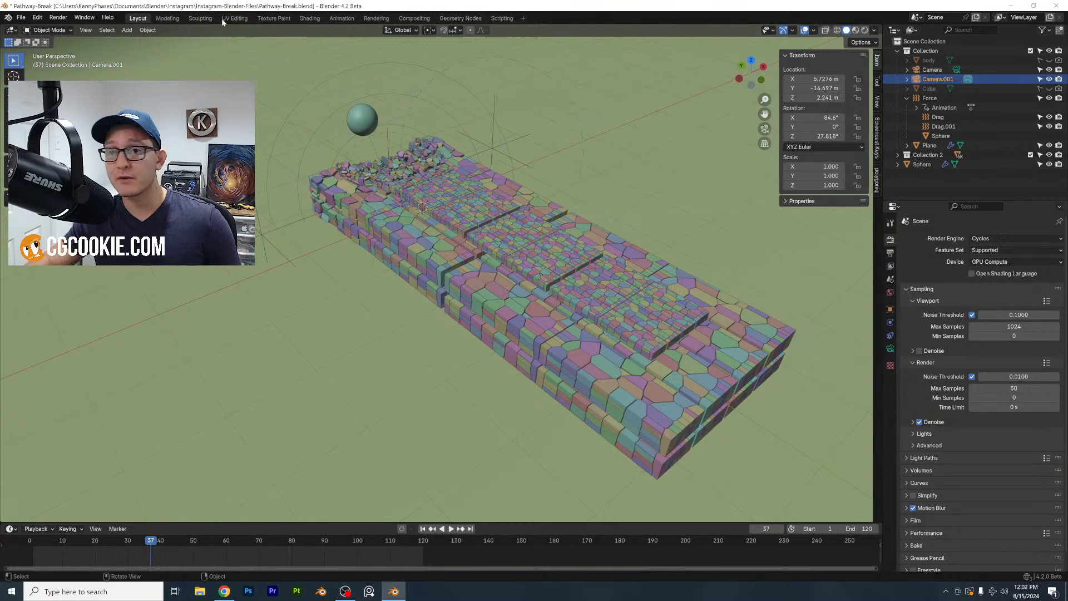
Start a new file without saving the changes to Pathway-Break.blend
{"action": "left_click", "coordinate": [21, 18]}
{"action": "mouse_move", "coordinate": [34, 27]}
{"action": "left_click", "coordinate": [130, 29]}
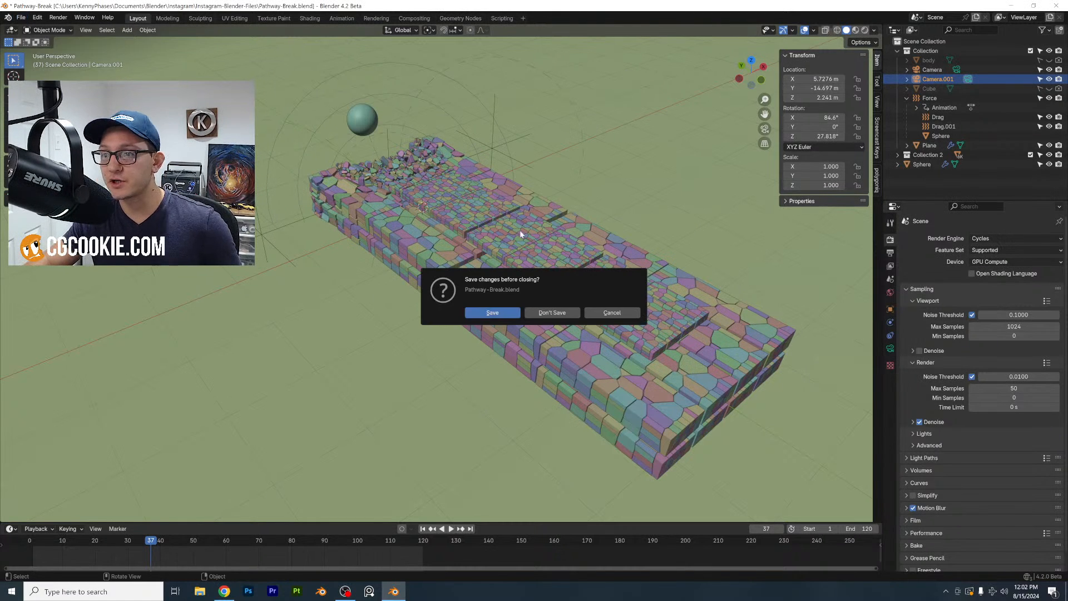
{"action": "left_click", "coordinate": [552, 313]}
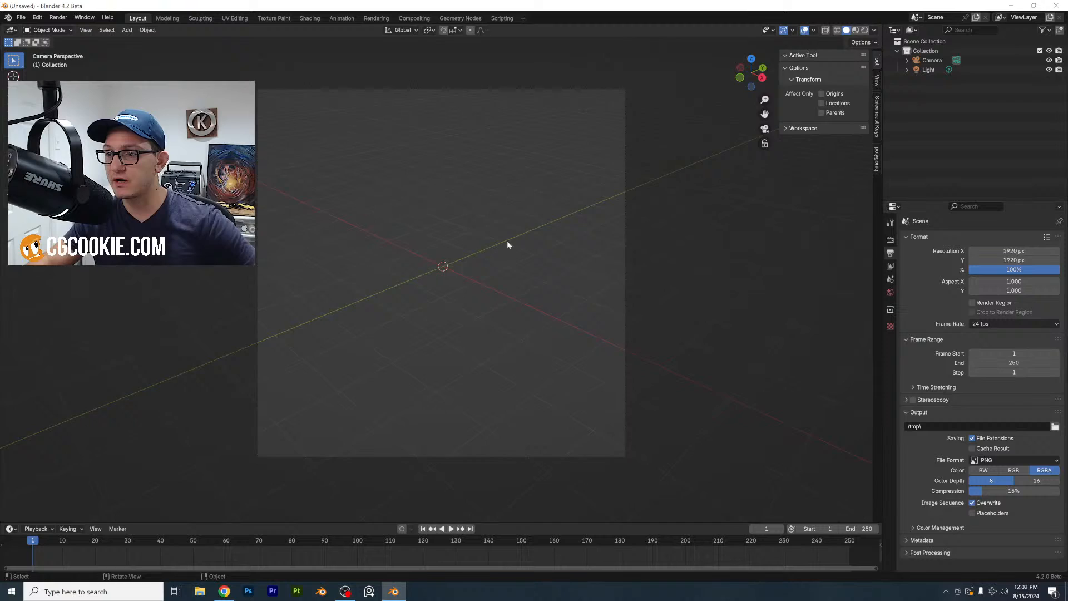
Leave the camera view and delete the default camera and light from the scene
{"action": "key", "text": "KP_0"}
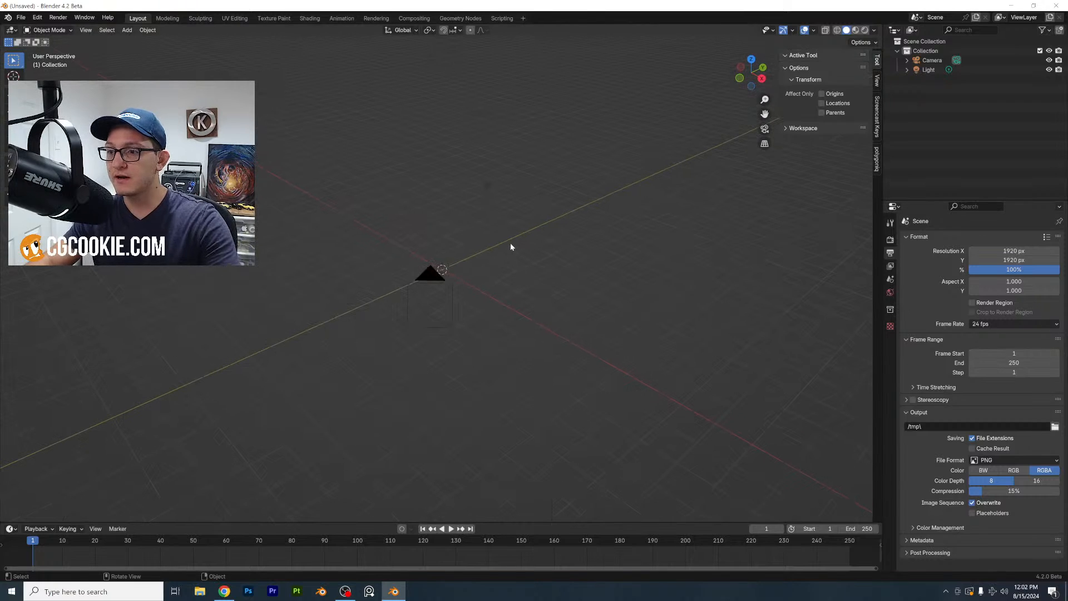
{"action": "key", "text": "a"}
{"action": "key", "text": "x"}
{"action": "left_click", "coordinate": [492, 258]}
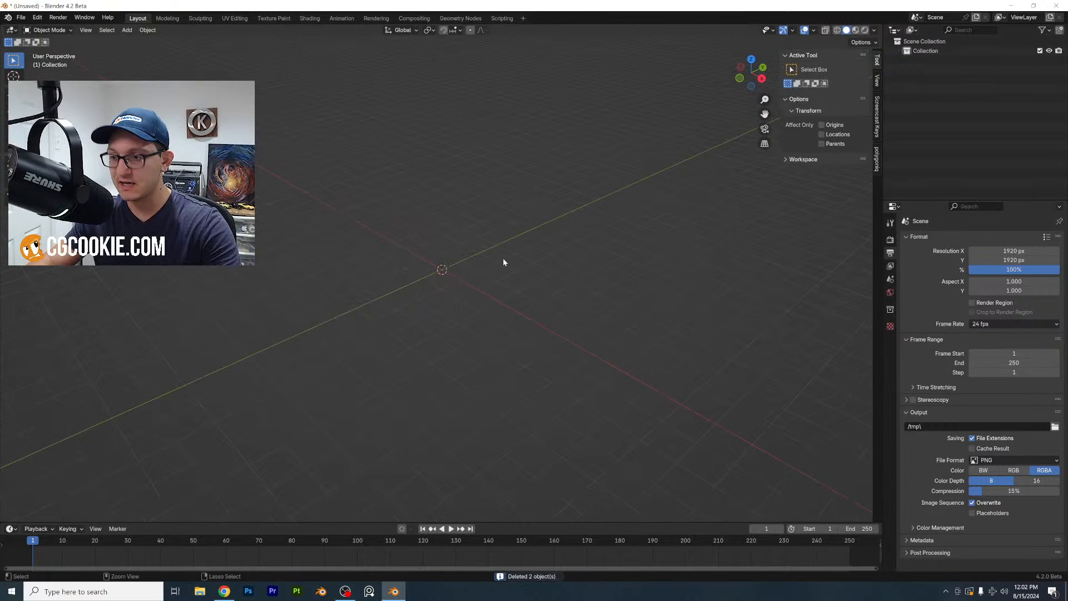
Save the empty scene as Pathway-Break-v2.blend in the Instagram-Blender-Files folder
{"action": "key", "text": "ctrl+s"}
{"action": "left_click", "coordinate": [675, 425]}
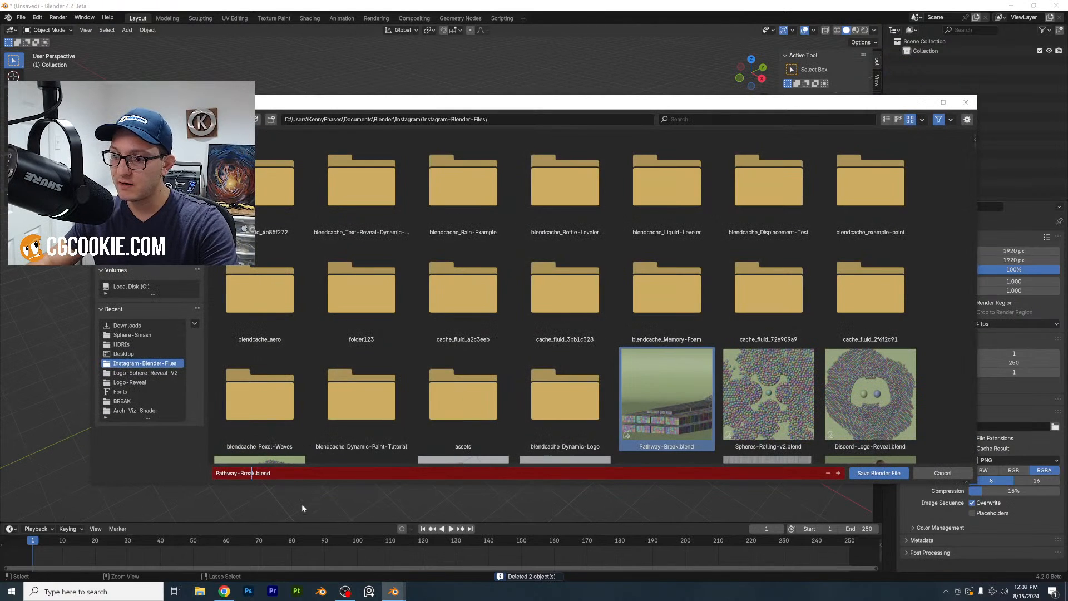
{"action": "type", "text": "-v2"}
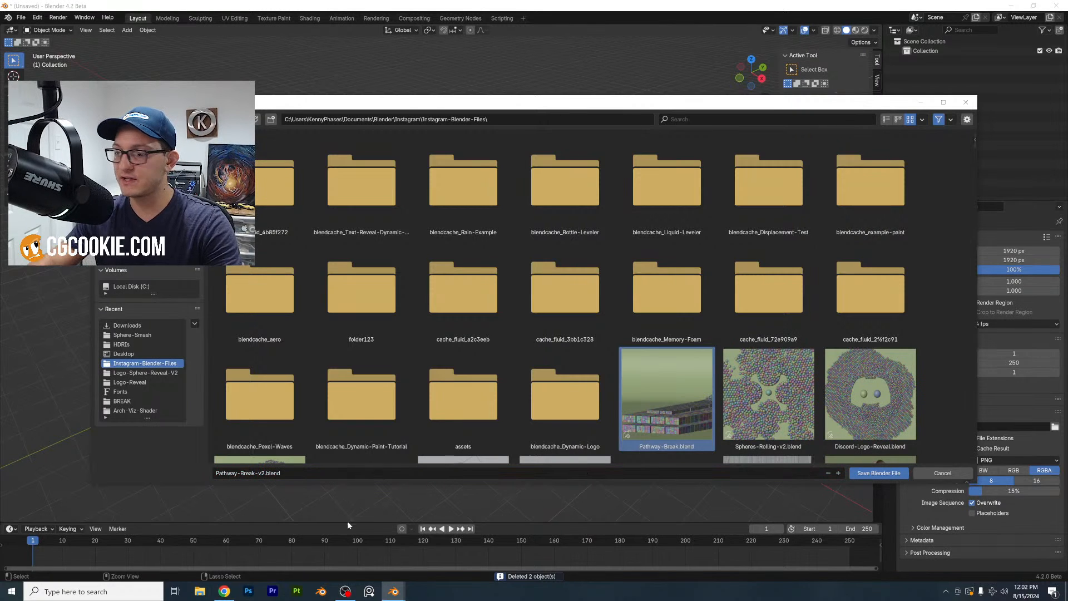
{"action": "left_click", "coordinate": [868, 472]}
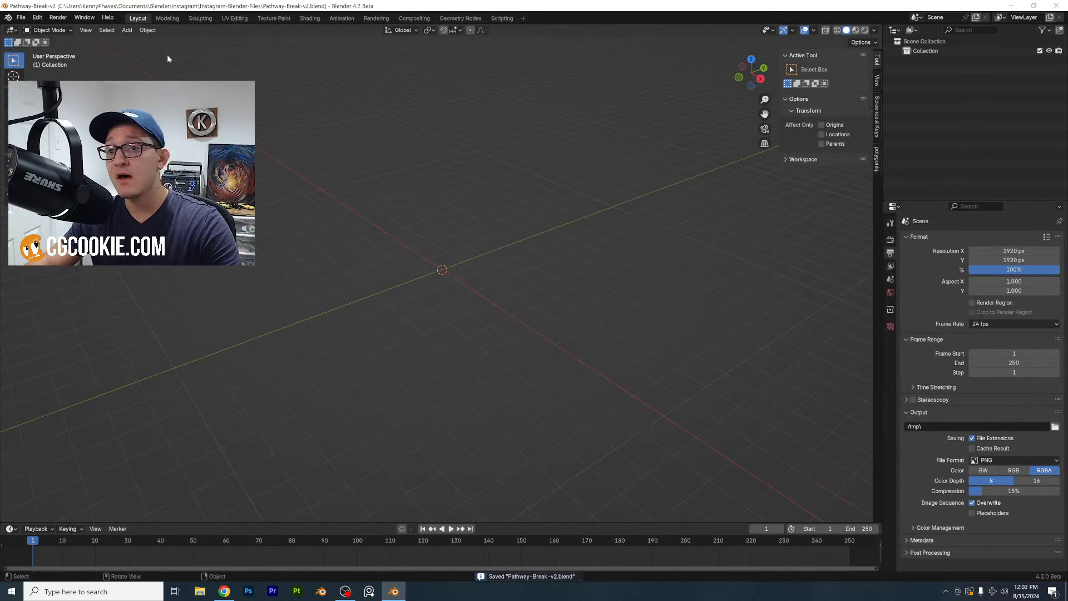
Add a cube mesh at the centre of the scene
{"action": "left_click", "coordinate": [127, 31]}
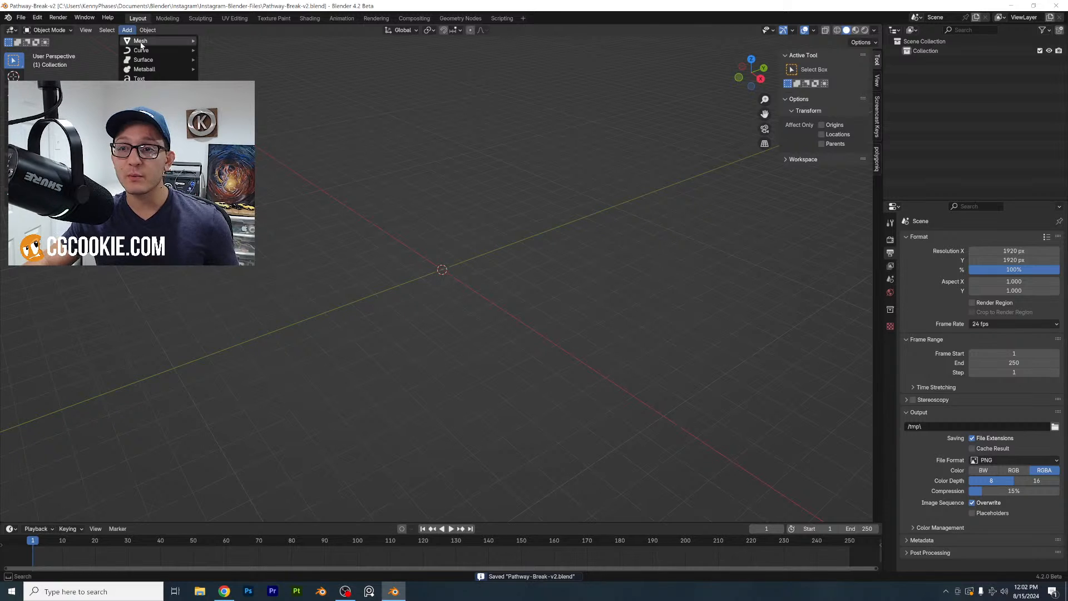
{"action": "mouse_move", "coordinate": [141, 42]}
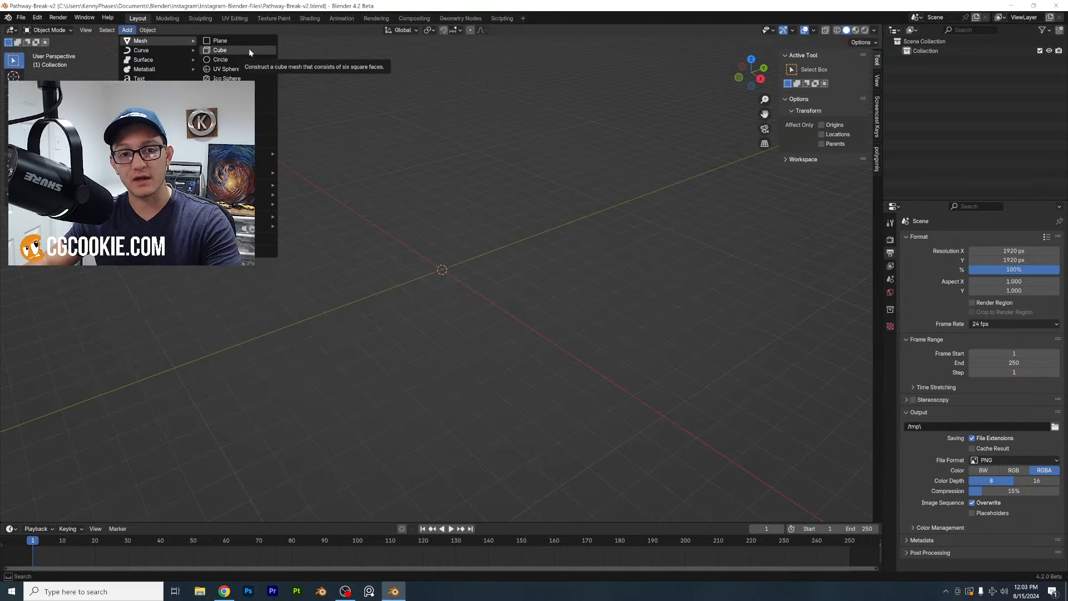
{"action": "left_click", "coordinate": [249, 48]}
Scale the cube into a long, flat block, about 0.83 m high along Z and 8.06 m long along Y
{"action": "scroll", "coordinate": [418, 258], "scroll_direction": "up", "scroll_amount": 5}
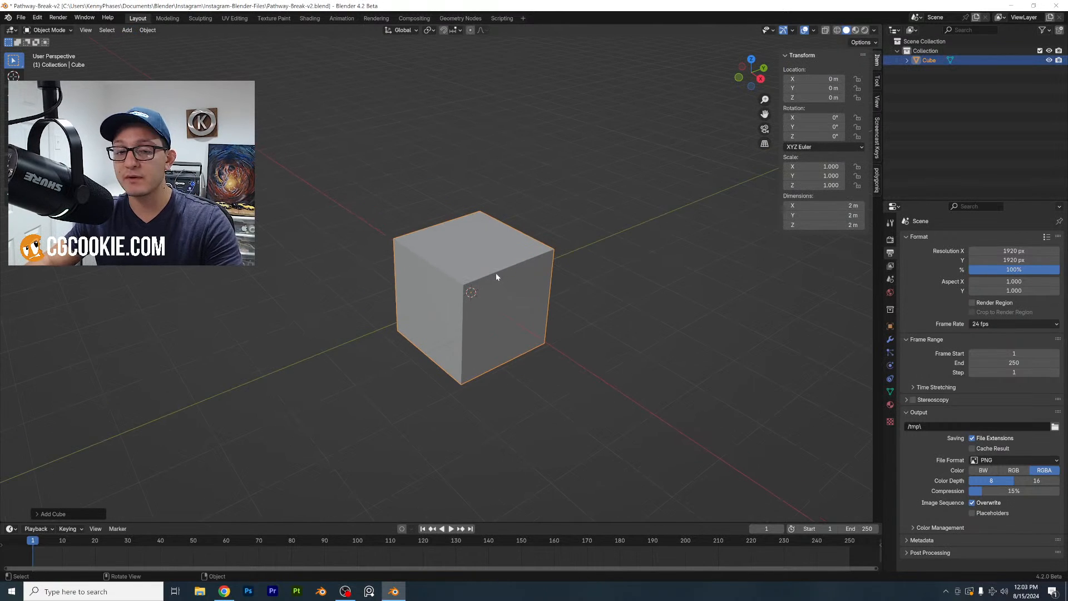
{"action": "scroll", "coordinate": [496, 272], "scroll_direction": "up", "scroll_amount": 2}
{"action": "key", "text": "s"}
{"action": "key", "text": "z"}
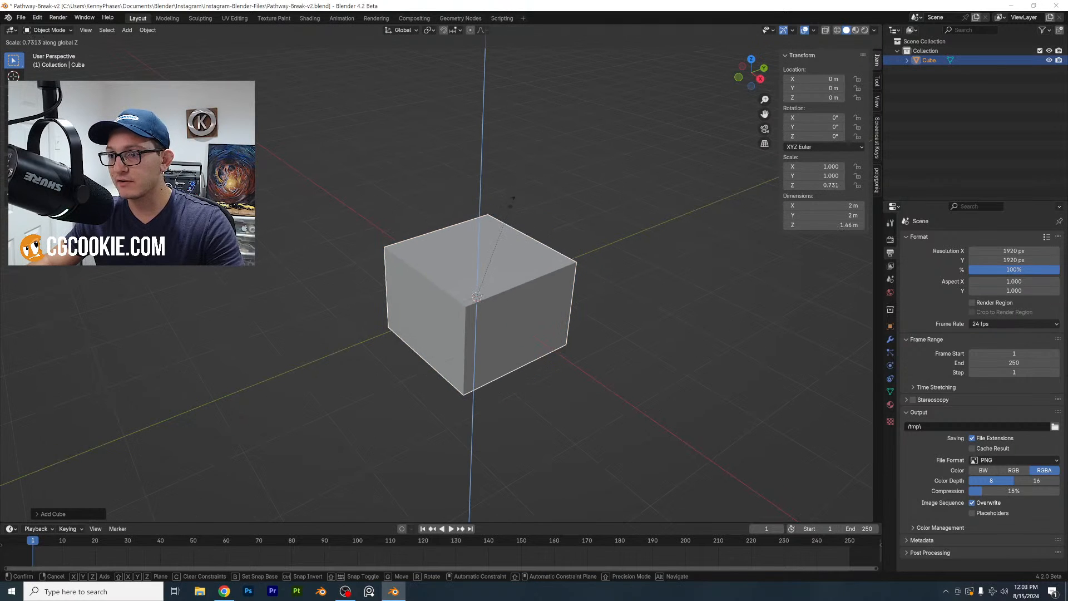
{"action": "left_click", "coordinate": [529, 267]}
{"action": "key", "text": "s"}
{"action": "key", "text": "y"}
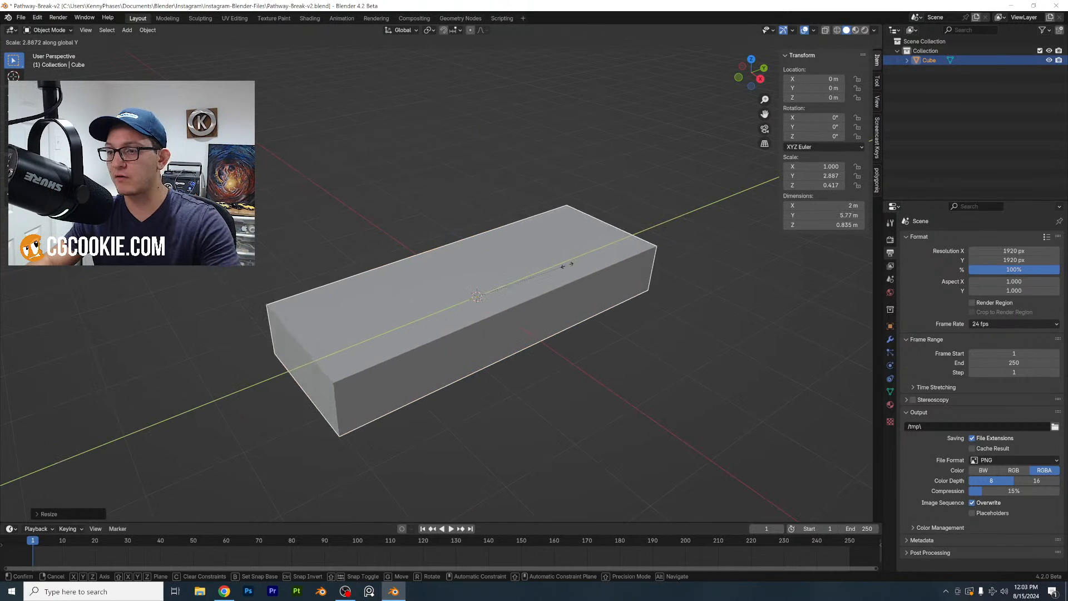
{"action": "left_click", "coordinate": [602, 250]}
{"action": "middle_click_drag", "start_coordinate": [603, 253], "coordinate": [482, 198]}
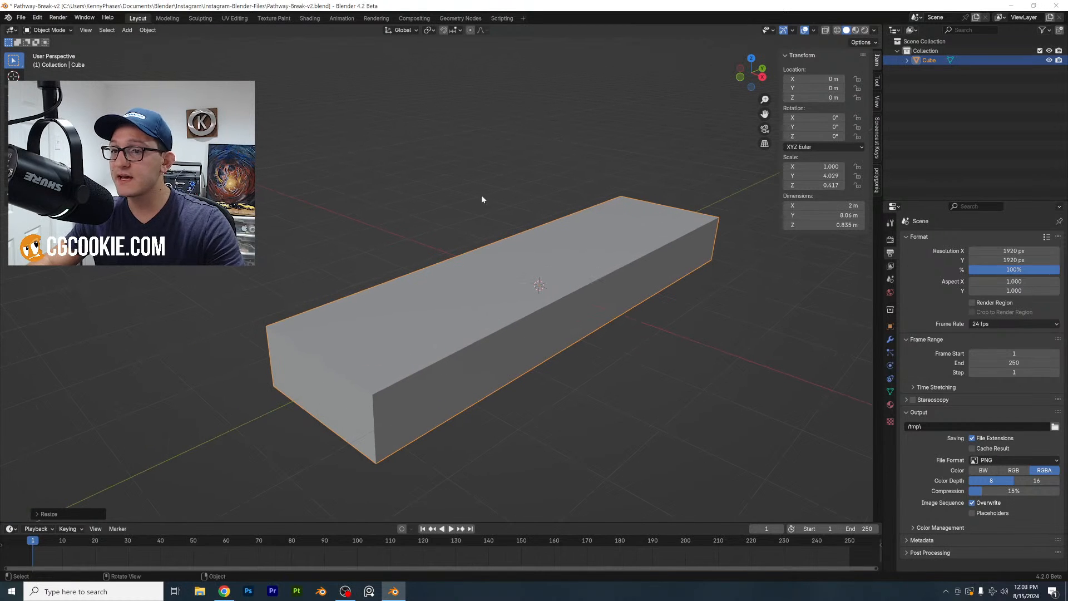
{"action": "left_click", "coordinate": [152, 35]}
{"action": "mouse_move", "coordinate": [168, 79]}
{"action": "left_click", "coordinate": [270, 100]}
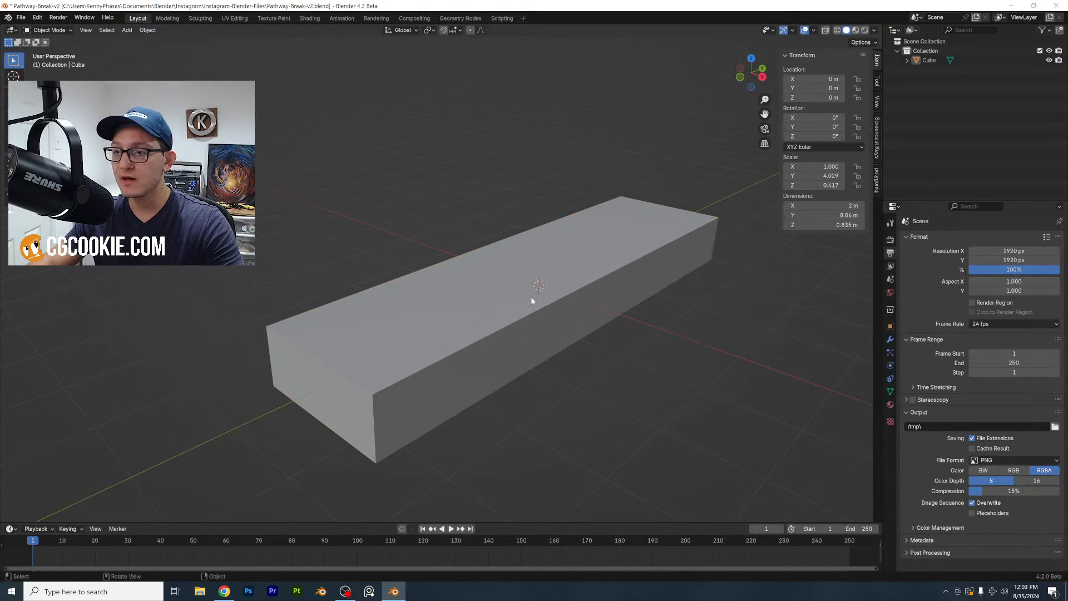
{"action": "right_click", "coordinate": [496, 264]}
Subdivide the whole mesh of the long block four times in Edit Mode and return to Object Mode
{"action": "left_click", "coordinate": [613, 250]}
{"action": "key", "text": "Tab"}
{"action": "right_click", "coordinate": [602, 250]}
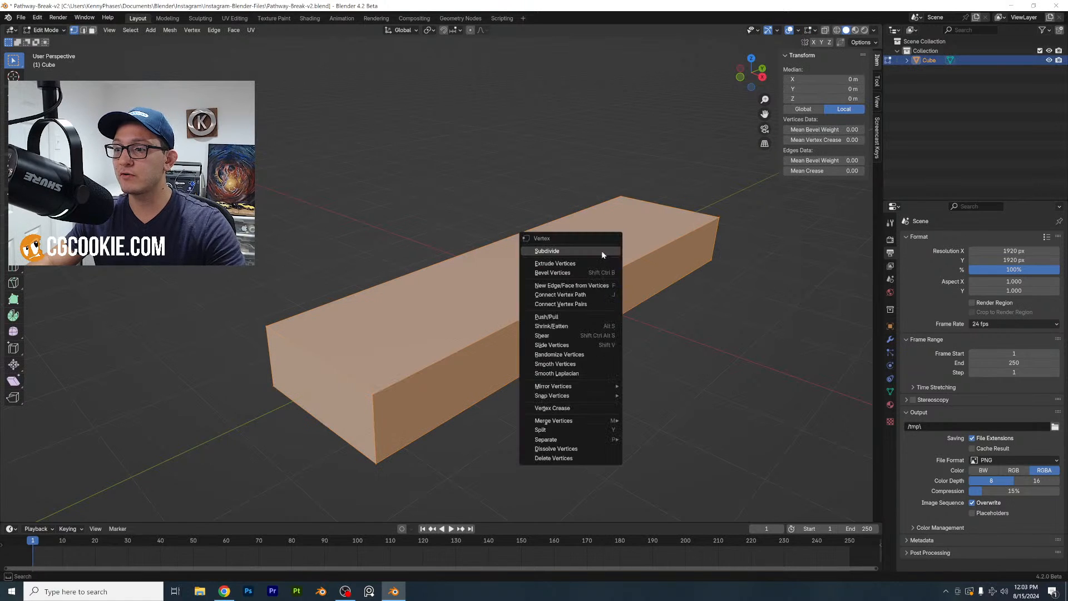
{"action": "left_click", "coordinate": [602, 250]}
{"action": "right_click", "coordinate": [602, 251]}
{"action": "left_click", "coordinate": [602, 251]}
{"action": "right_click", "coordinate": [602, 250]}
{"action": "left_click", "coordinate": [602, 250]}
{"action": "right_click", "coordinate": [603, 250]}
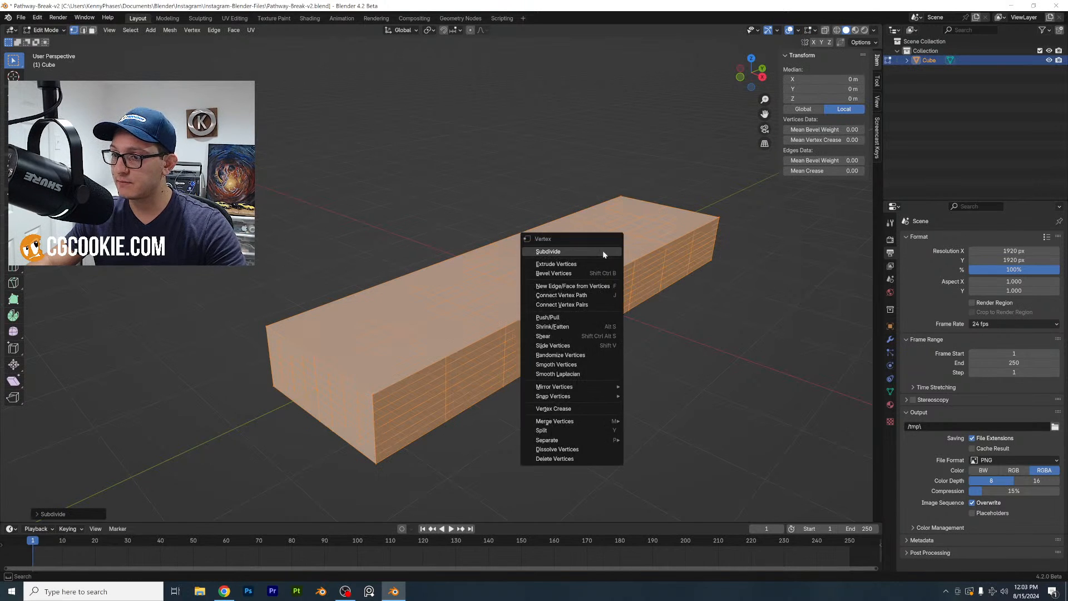
{"action": "left_click", "coordinate": [603, 250]}
{"action": "scroll", "coordinate": [574, 257], "scroll_direction": "up", "scroll_amount": 2}
{"action": "key", "text": "Tab"}
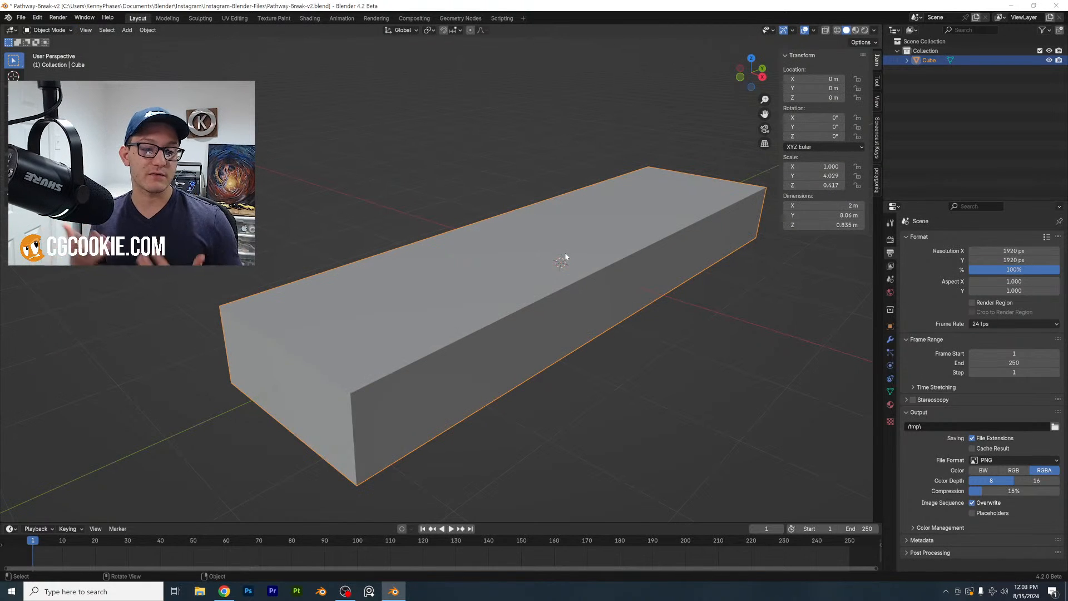
Break the block into pieces with Cell Fracture at its default settings and hide the original cube
{"action": "left_click", "coordinate": [127, 31]}
{"action": "mouse_move", "coordinate": [158, 32]}
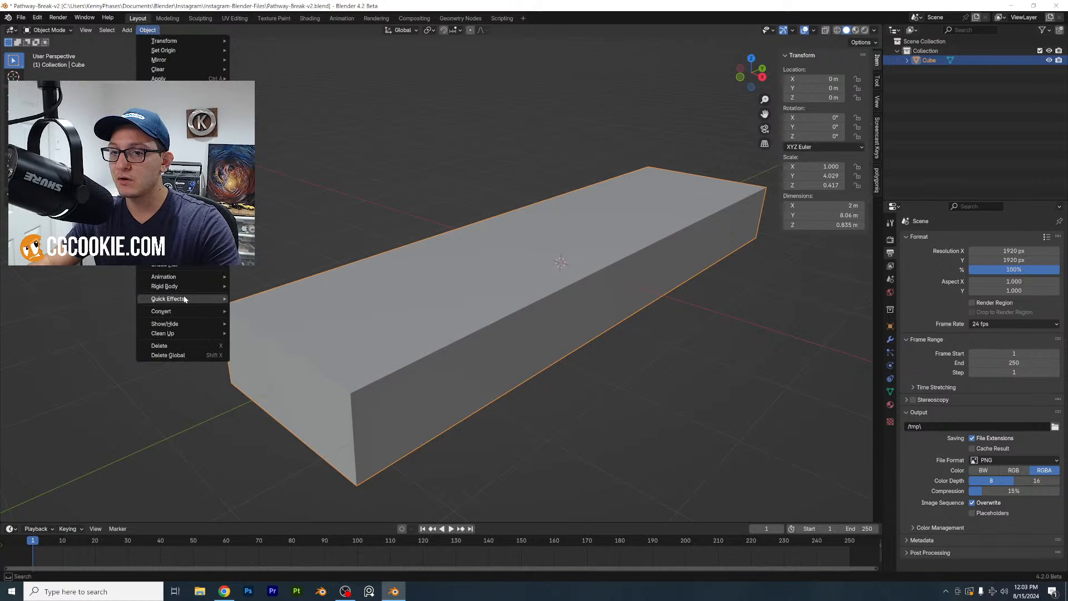
{"action": "mouse_move", "coordinate": [185, 299]}
{"action": "left_click", "coordinate": [283, 341]}
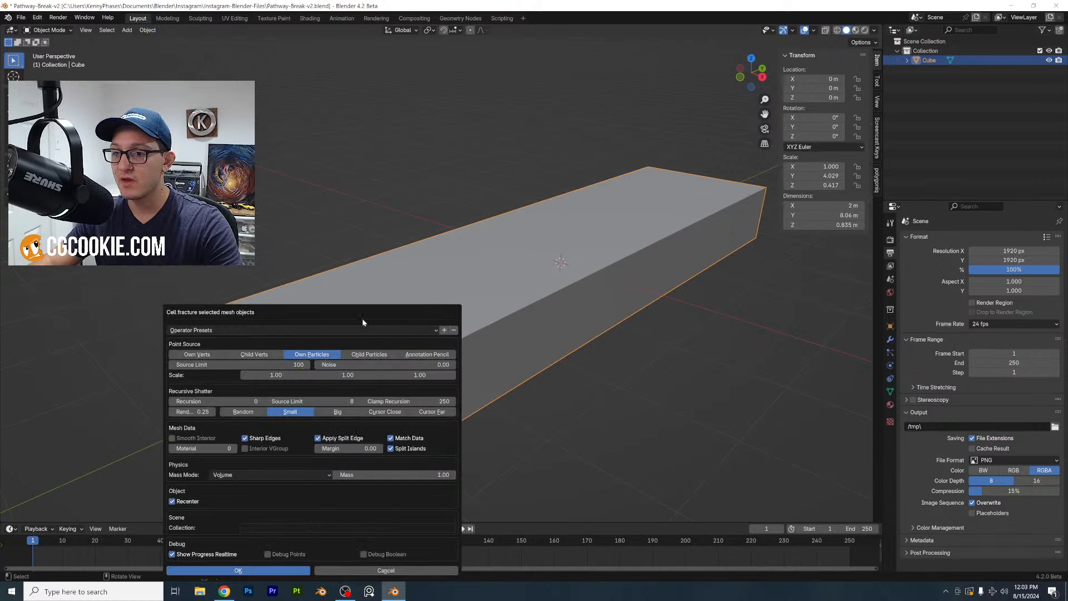
{"action": "left_click_drag", "start_coordinate": [362, 319], "coordinate": [633, 249]}
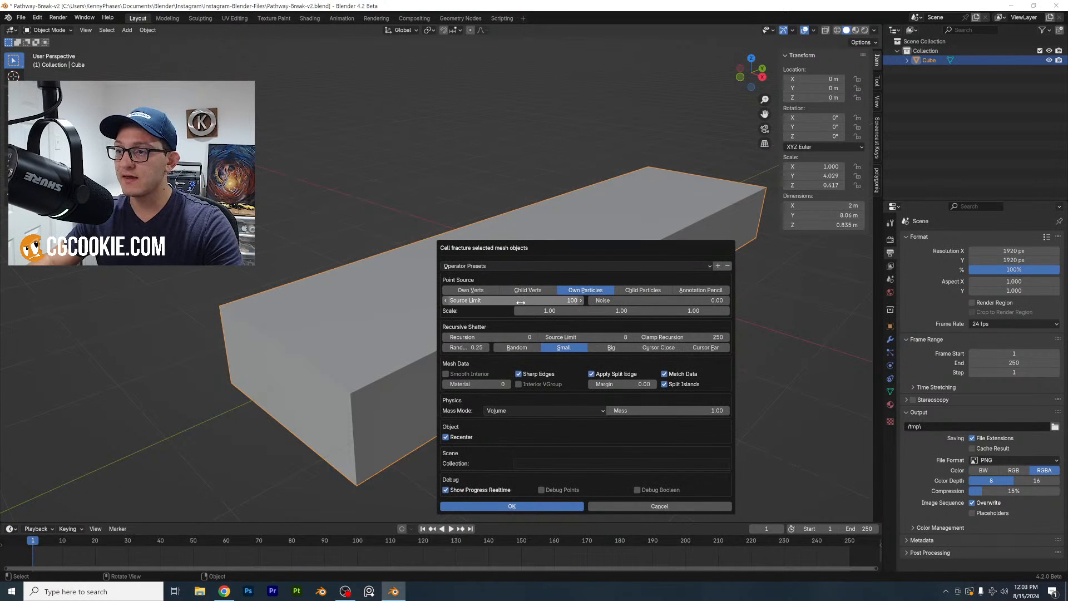
{"action": "left_click", "coordinate": [536, 507]}
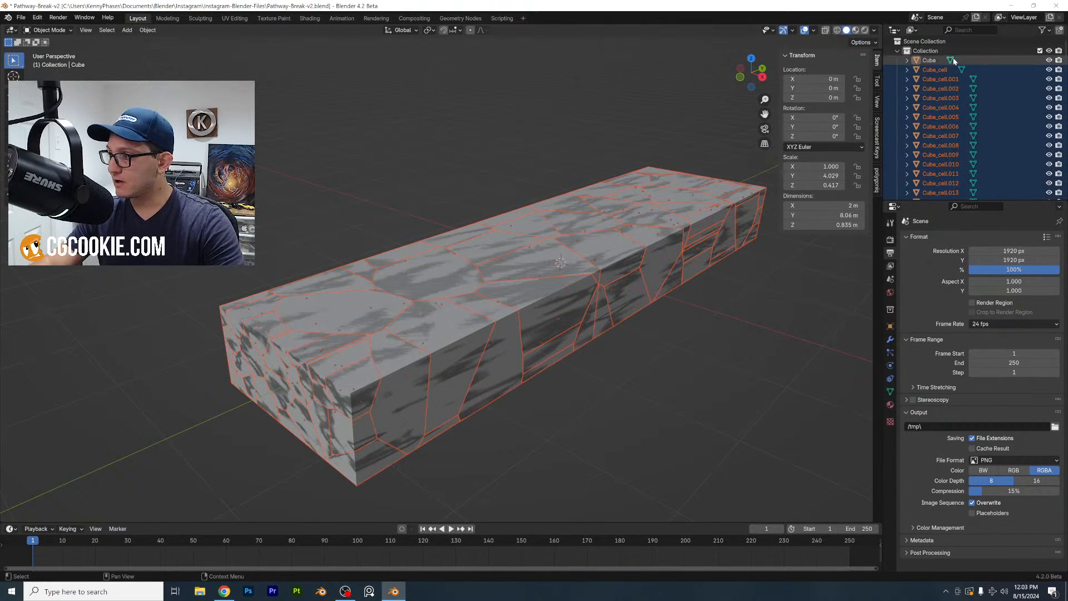
{"action": "left_click", "coordinate": [1049, 60]}
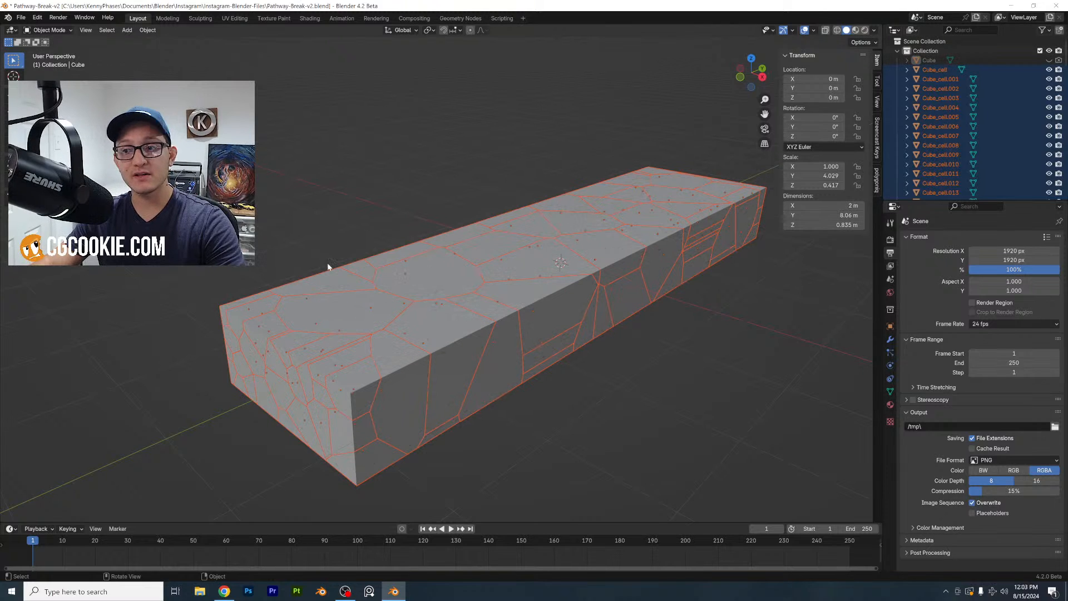
Make all the selected fracture cells active rigid bodies
{"action": "left_click", "coordinate": [148, 30]}
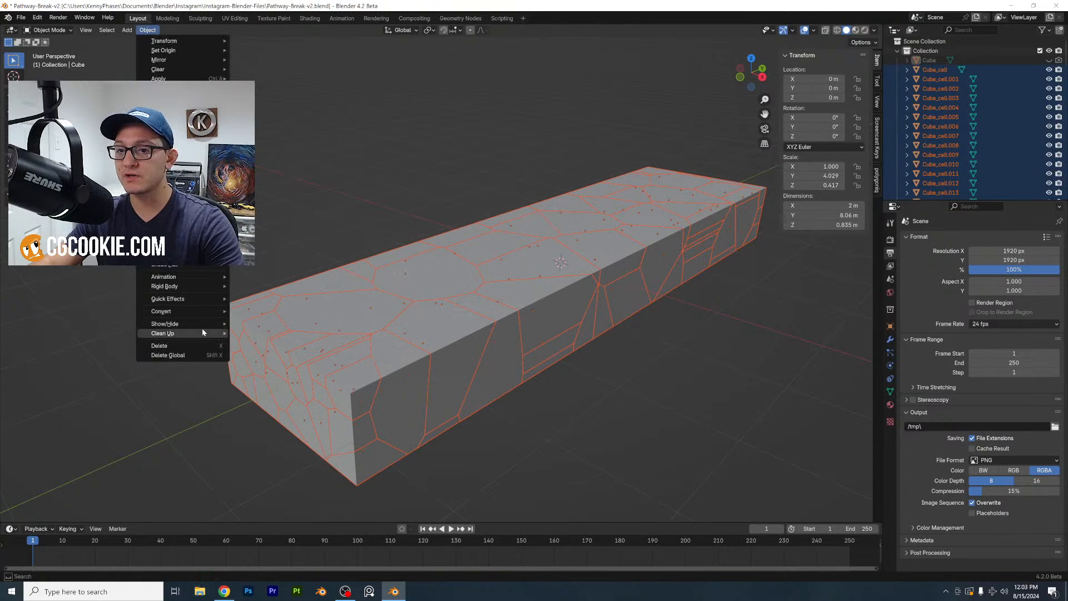
{"action": "mouse_move", "coordinate": [198, 288]}
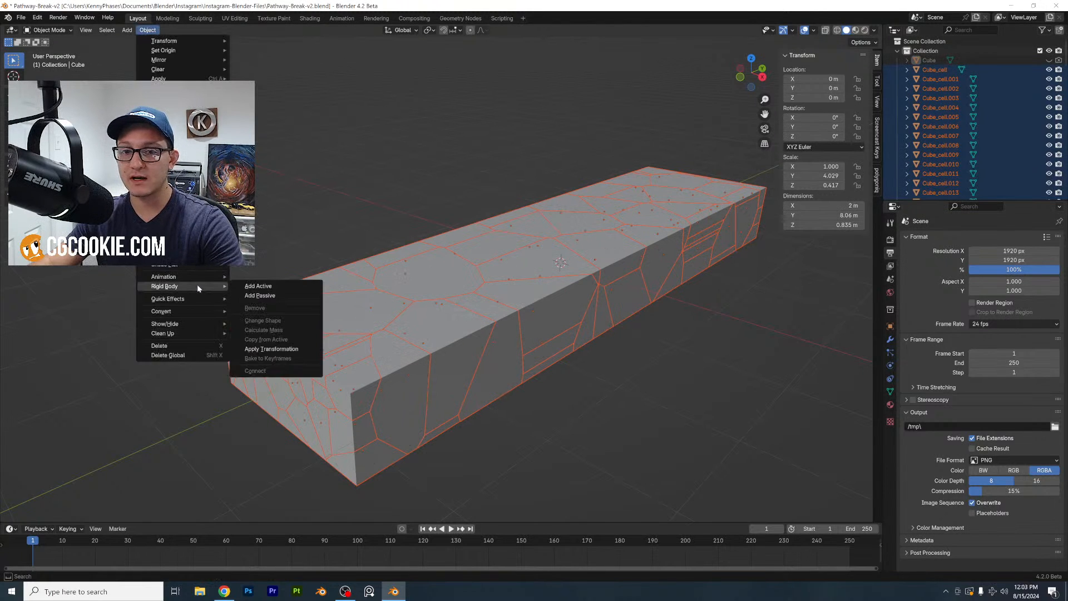
{"action": "left_click", "coordinate": [273, 286]}
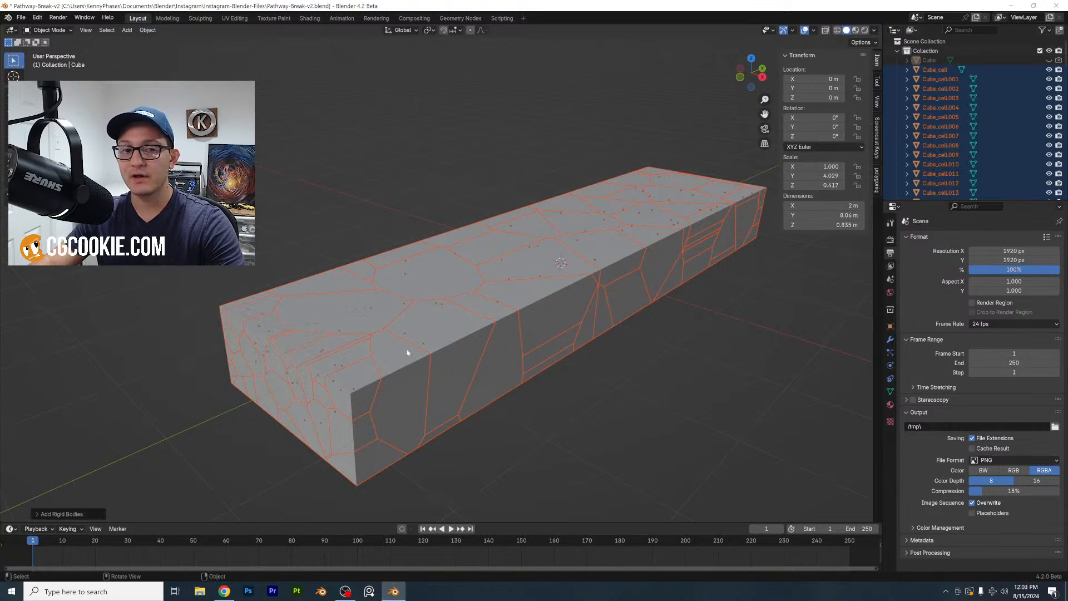
Set the scene's gravity along Z to 0
{"action": "left_click", "coordinate": [891, 279]}
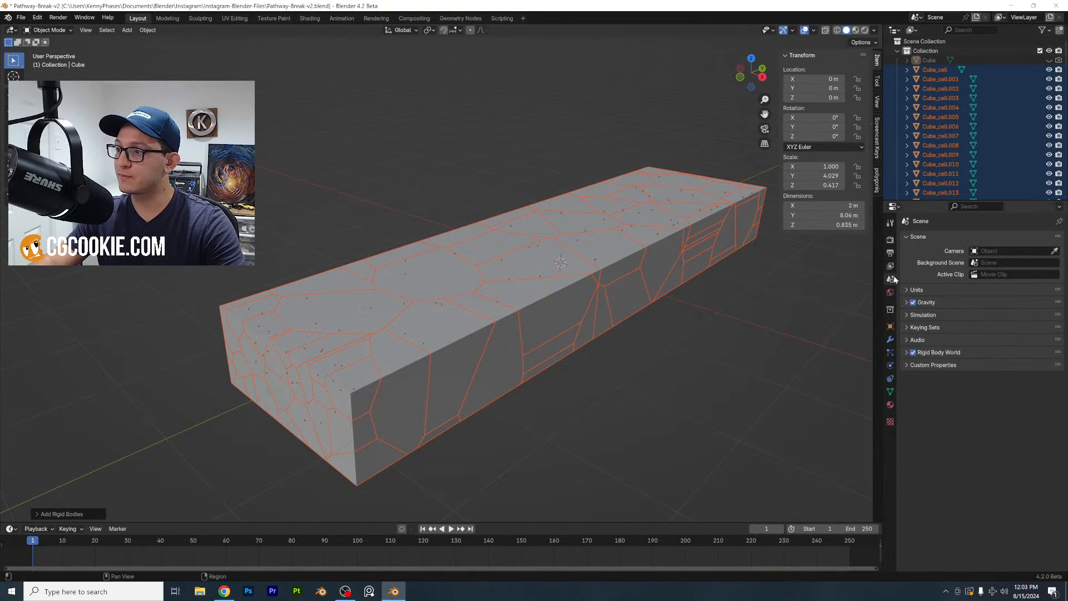
{"action": "left_click", "coordinate": [925, 303]}
{"action": "left_click", "coordinate": [1009, 335]}
{"action": "type", "text": "0"}
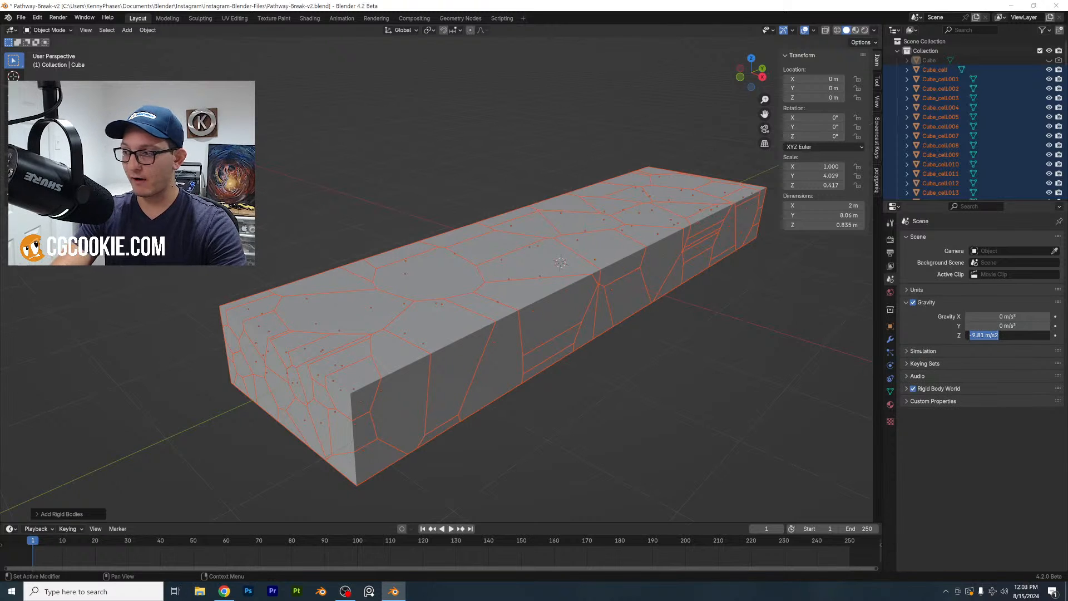
{"action": "key", "text": "Return"}
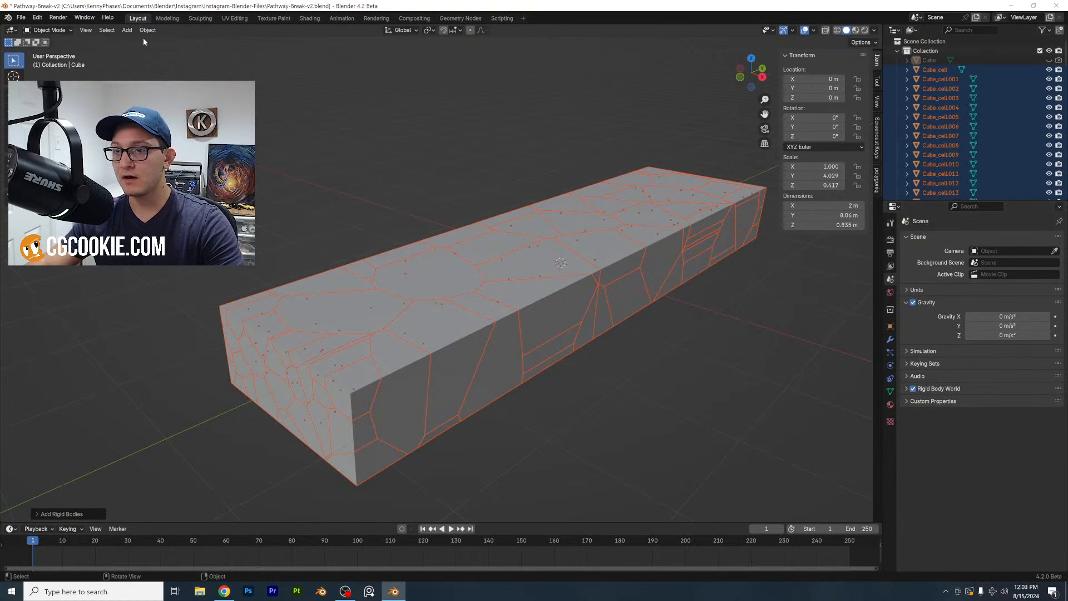
Set the transform pivot to Individual Origins and scale the selected fracture cells down slightly to open thin gaps between them
{"action": "left_click", "coordinate": [429, 30]}
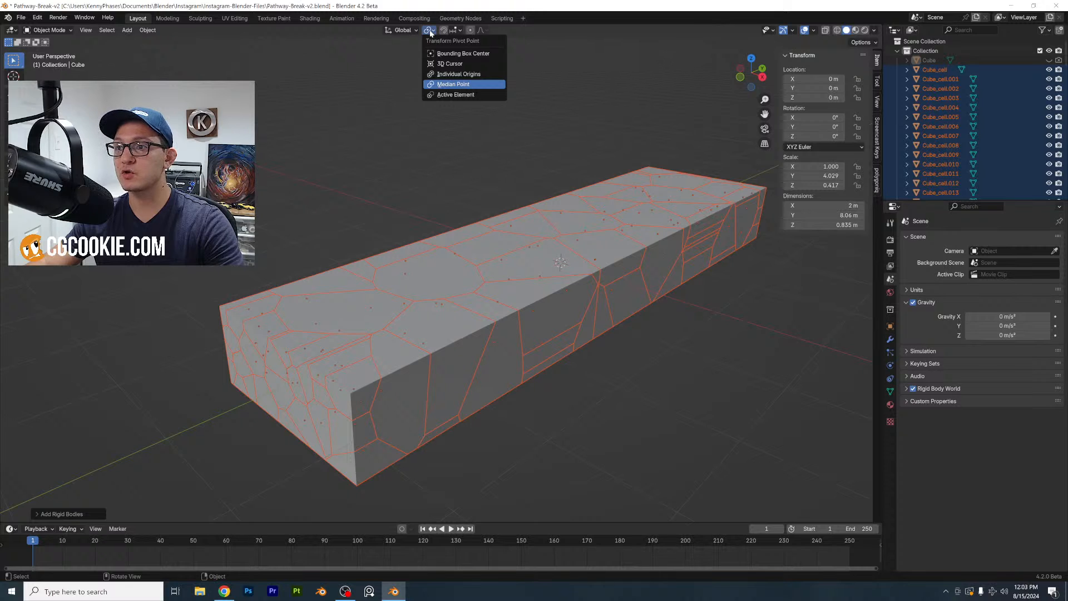
{"action": "left_click", "coordinate": [465, 85]}
{"action": "middle_click_drag", "start_coordinate": [590, 221], "coordinate": [580, 238]}
{"action": "scroll", "coordinate": [511, 277], "scroll_direction": "up", "scroll_amount": 3}
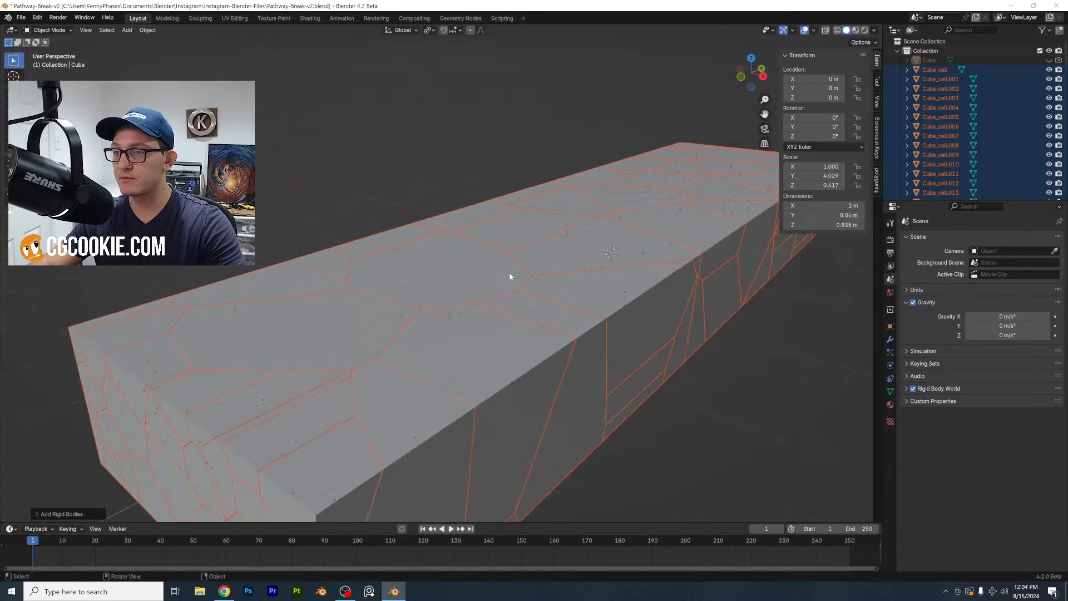
{"action": "middle_click_drag", "start_coordinate": [510, 276], "coordinate": [603, 139], "text": "shift"}
{"action": "key", "text": "s"}
{"action": "left_click", "coordinate": [598, 119]}
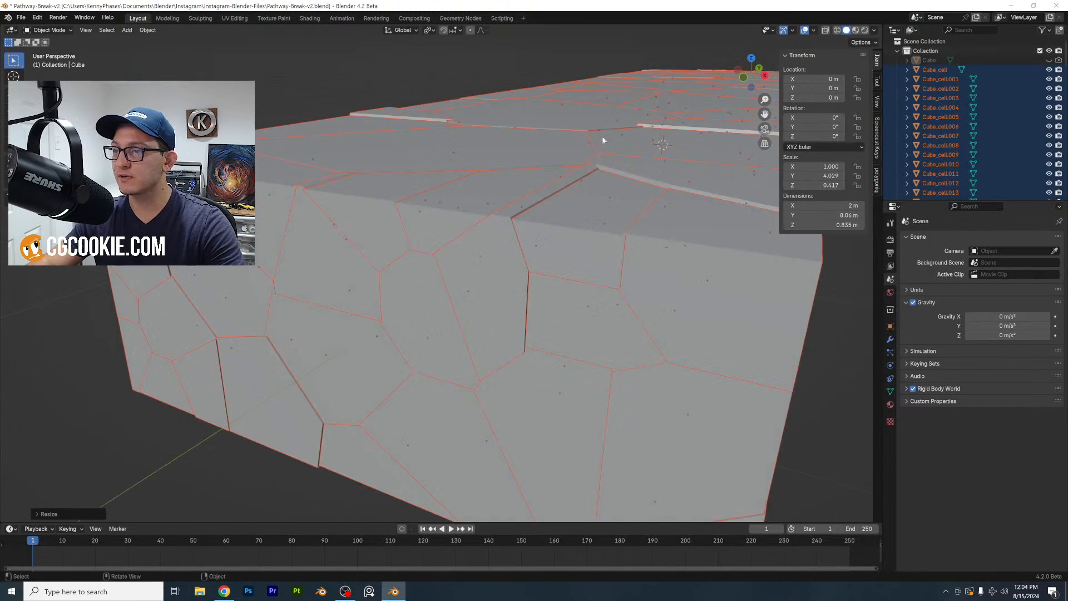
{"action": "key", "text": "s"}
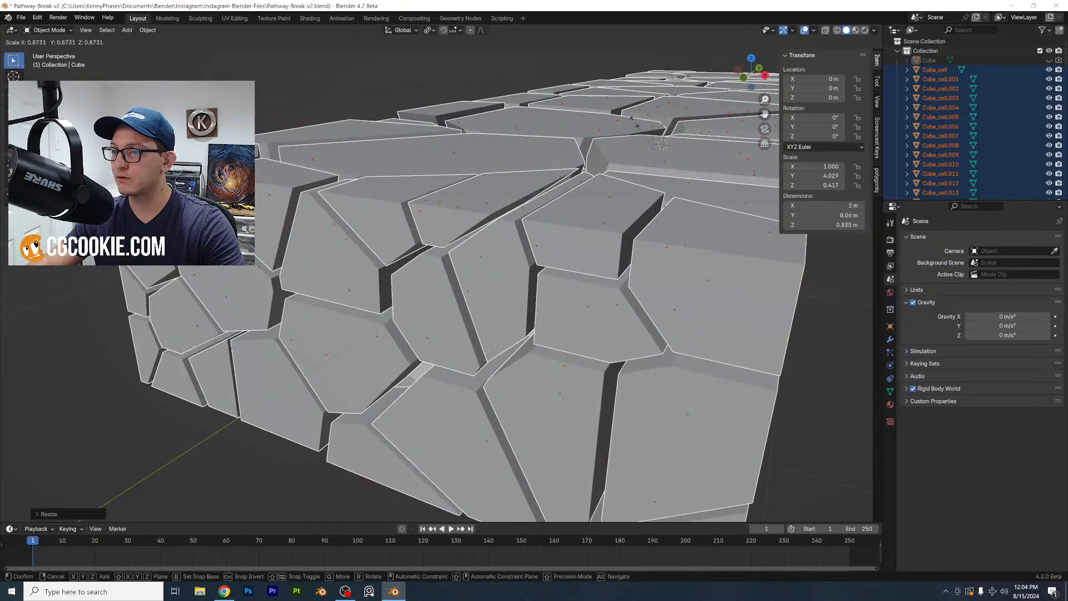
{"action": "left_click", "coordinate": [635, 118]}
{"action": "mouse_move", "coordinate": [615, 167]}
{"action": "middle_mouse_down"}
{"action": "mouse_move", "coordinate": [601, 182]}
{"action": "mouse_move", "coordinate": [605, 171]}
{"action": "middle_mouse_up"}
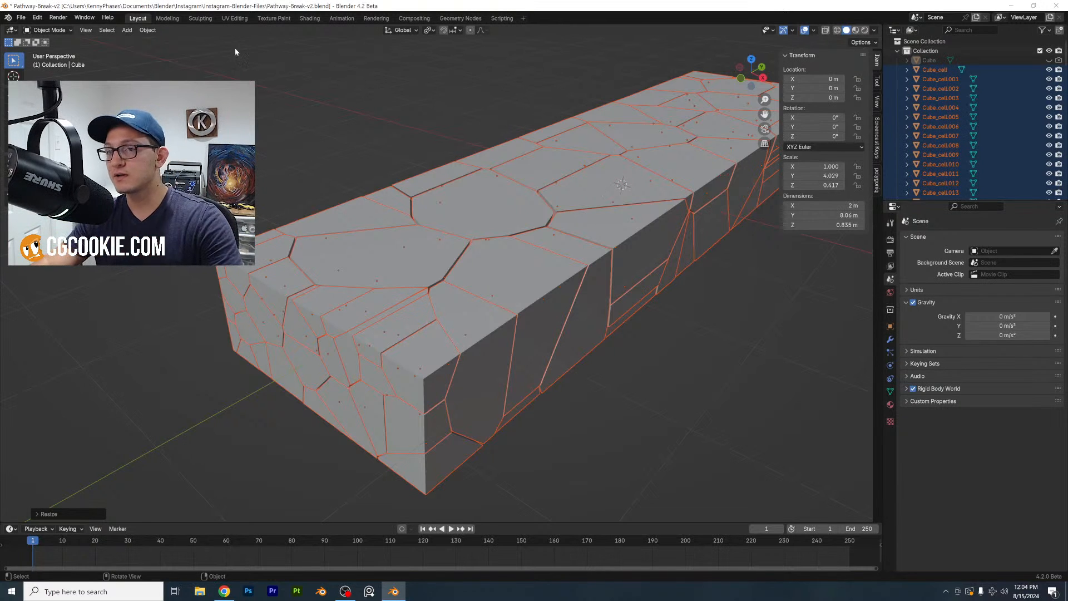
Add a plane at the origin and scale it up to about 20.6 m on each side as a floor
{"action": "left_click", "coordinate": [127, 30]}
{"action": "mouse_move", "coordinate": [162, 41]}
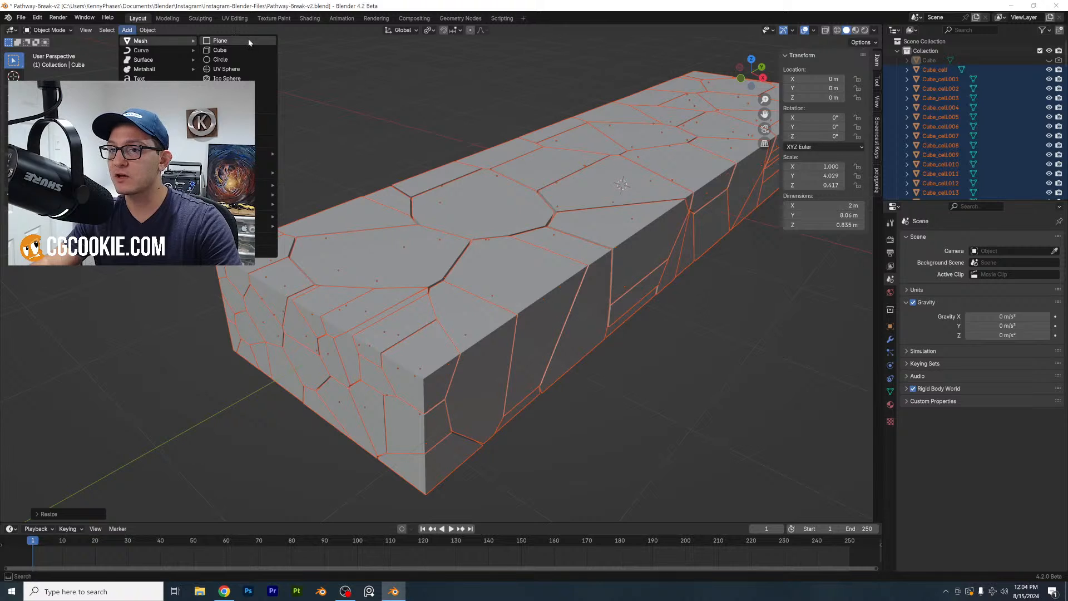
{"action": "left_click", "coordinate": [249, 41]}
{"action": "scroll", "coordinate": [448, 293], "scroll_direction": "down", "scroll_amount": 5}
{"action": "key", "text": "s"}
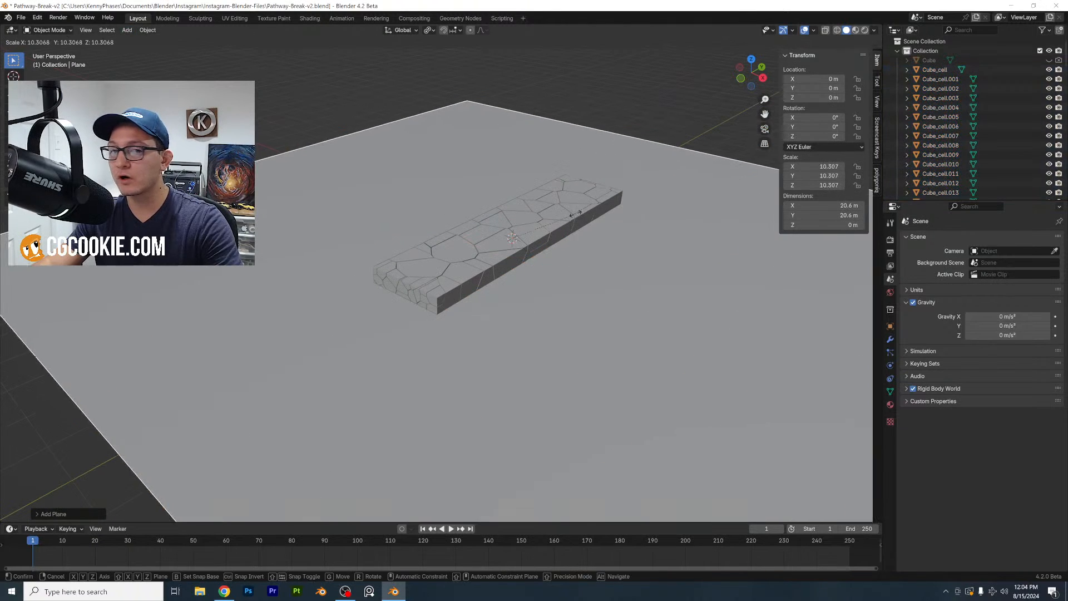
{"action": "left_click", "coordinate": [576, 213]}
Lower the floor plane along Z to about -0.47 m so it lies beneath the fractured block
{"action": "key", "text": "g"}
{"action": "key", "text": "z"}
{"action": "left_click", "coordinate": [629, 135]}
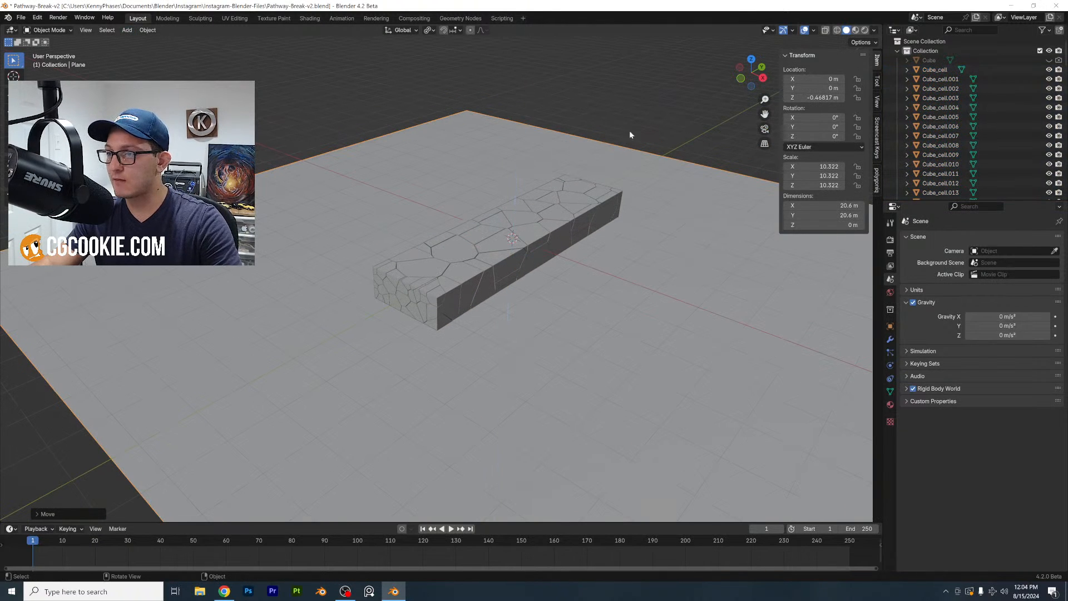
Set the viewport shading to Random object colors and enable Cavity
{"action": "left_click", "coordinate": [873, 31]}
{"action": "left_click", "coordinate": [867, 181]}
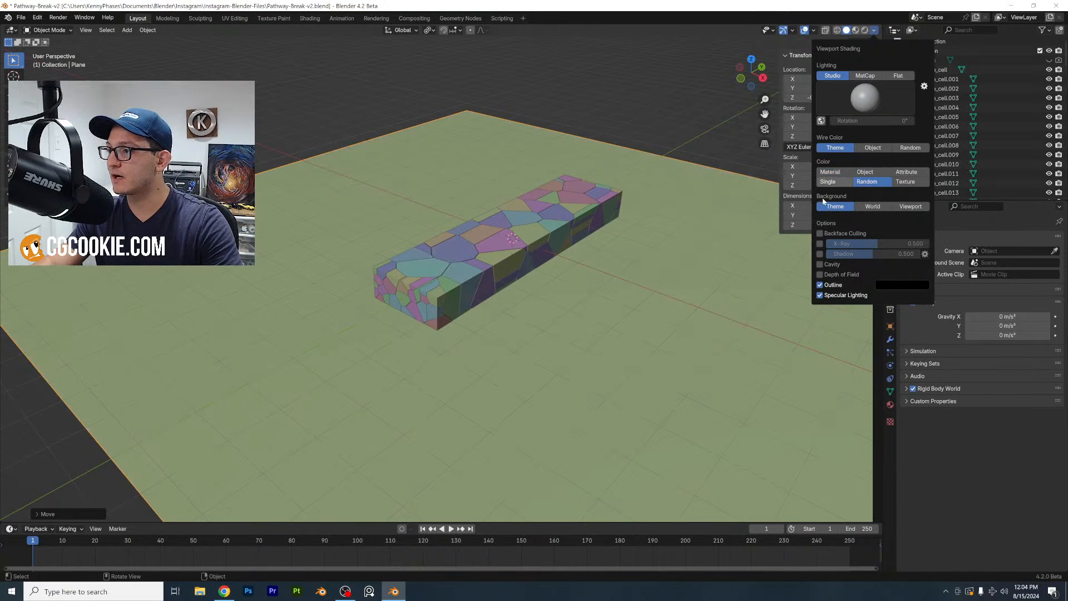
{"action": "left_click", "coordinate": [820, 265]}
{"action": "mouse_move", "coordinate": [497, 321]}
{"action": "middle_mouse_down"}
{"action": "mouse_move", "coordinate": [495, 275]}
{"action": "mouse_move", "coordinate": [497, 300]}
{"action": "middle_mouse_up"}
{"action": "scroll", "coordinate": [497, 300], "scroll_direction": "up", "scroll_amount": 3}
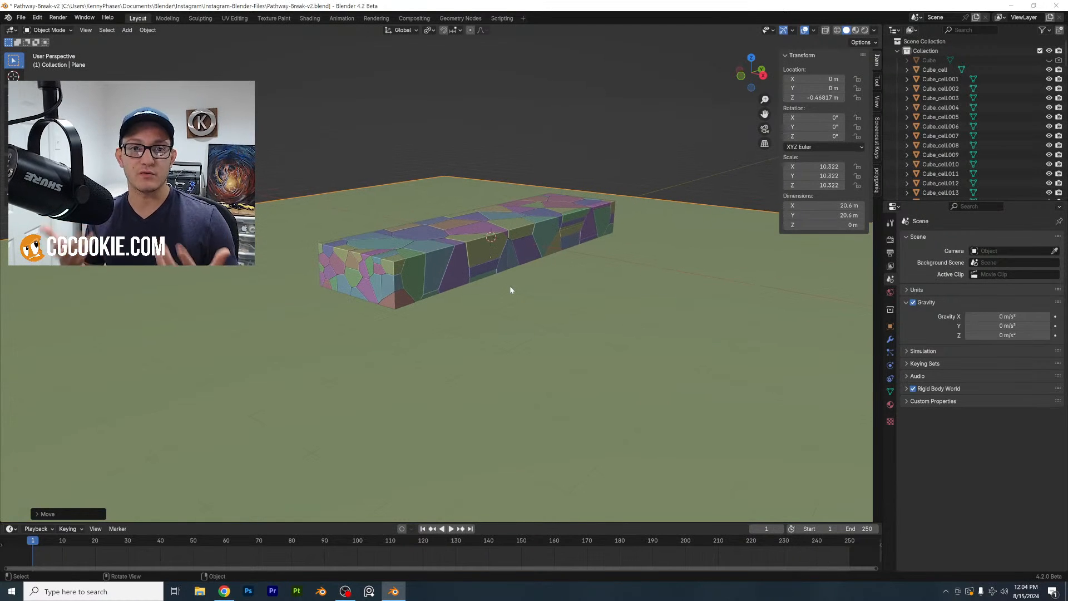
Add a rigid body to the floor plane and set its type to Passive
{"action": "left_click", "coordinate": [891, 366]}
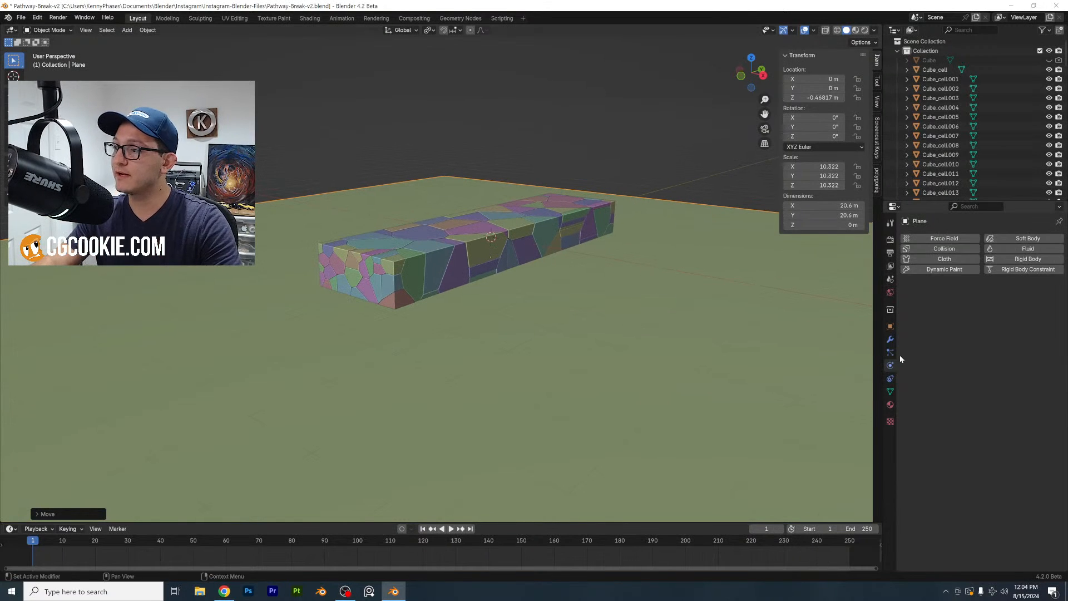
{"action": "left_click", "coordinate": [1028, 259]}
{"action": "left_click", "coordinate": [1004, 298]}
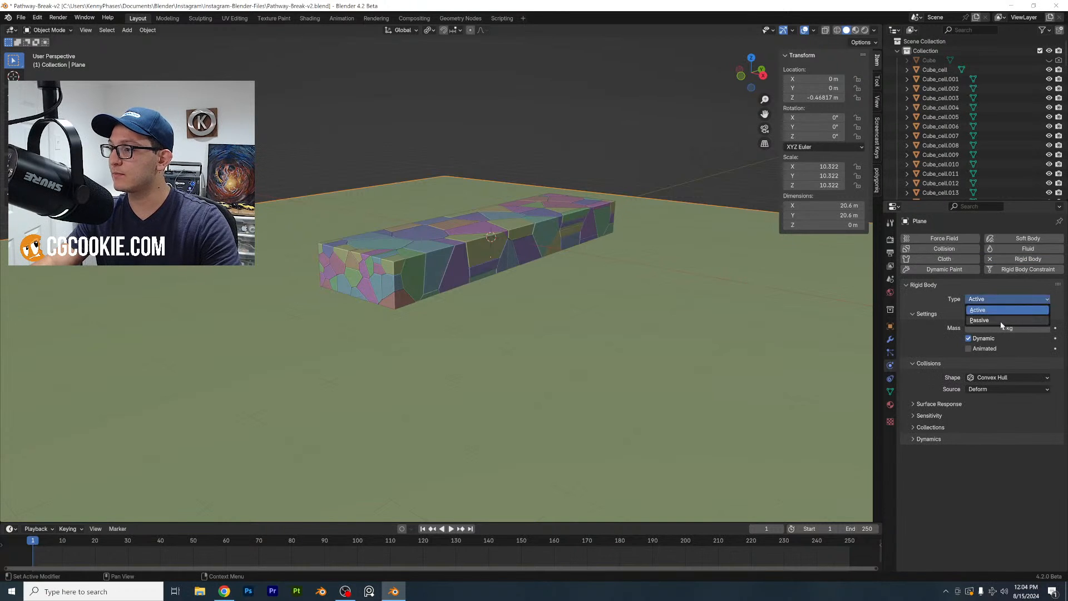
{"action": "left_click", "coordinate": [1000, 321]}
Save the file, play the simulation briefly to test it, and return to frame 1
{"action": "middle_click_drag", "start_coordinate": [487, 290], "coordinate": [509, 287]}
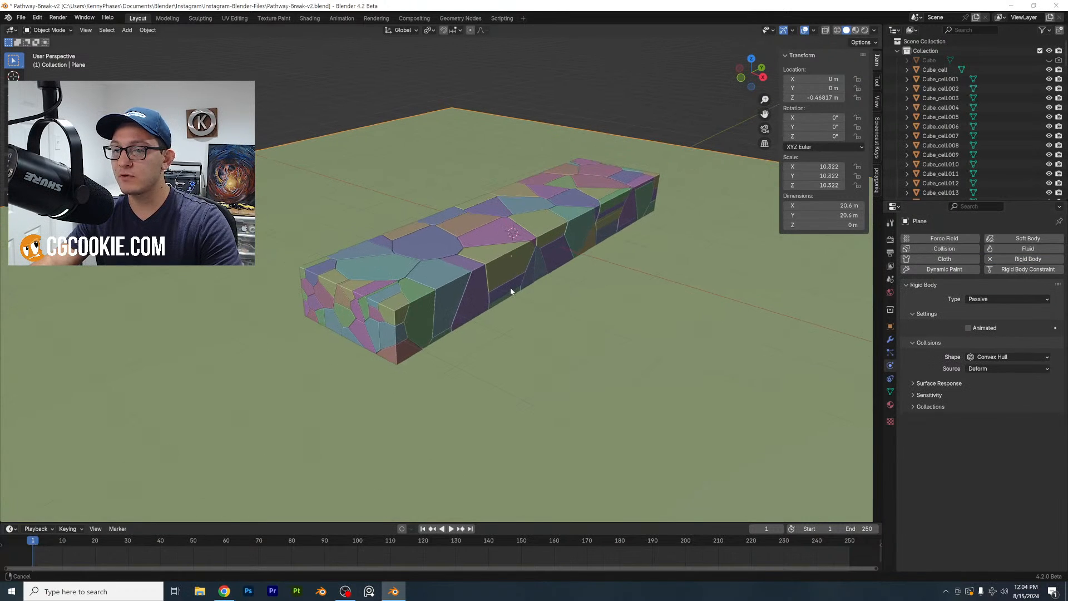
{"action": "key", "text": "ctrl+s"}
{"action": "key", "text": "space"}
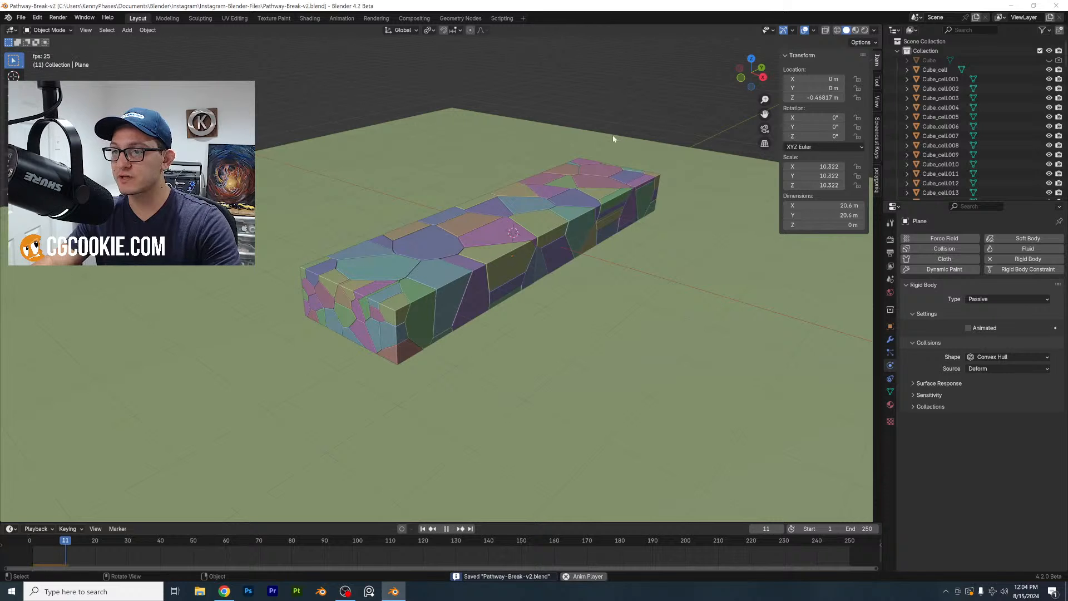
{"action": "key", "text": "space"}
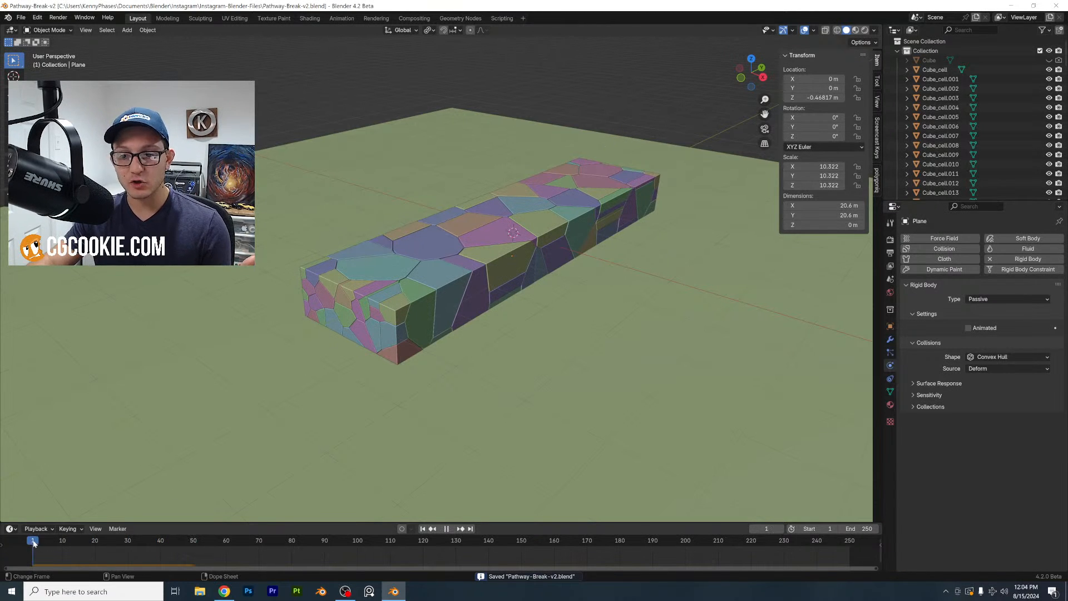
{"action": "left_click_drag", "start_coordinate": [34, 543], "coordinate": [33, 542]}
Add a Force force field and move it along Y to about 5.17 m, just past the far end of the block
{"action": "left_click", "coordinate": [128, 31]}
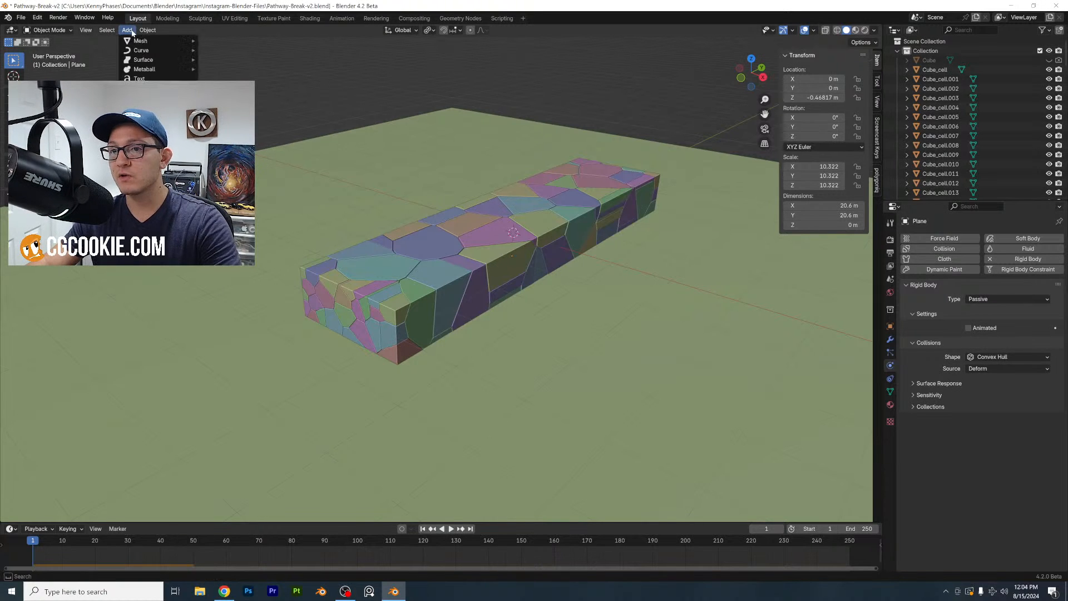
{"action": "mouse_move", "coordinate": [156, 198]}
{"action": "left_click", "coordinate": [223, 201]}
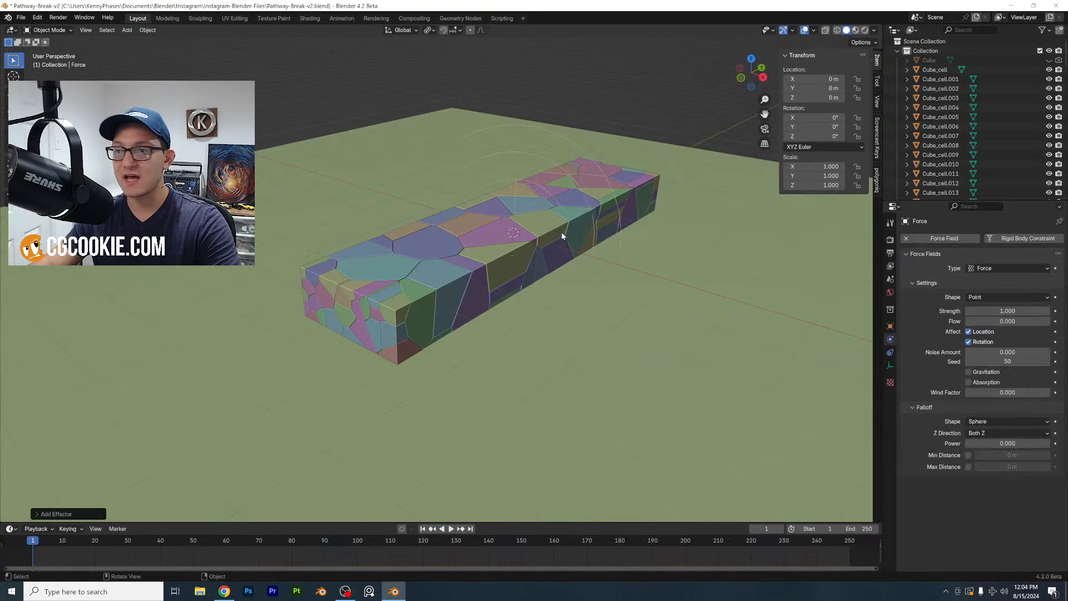
{"action": "middle_click_drag", "start_coordinate": [222, 201], "coordinate": [365, 242]}
{"action": "key", "text": "g"}
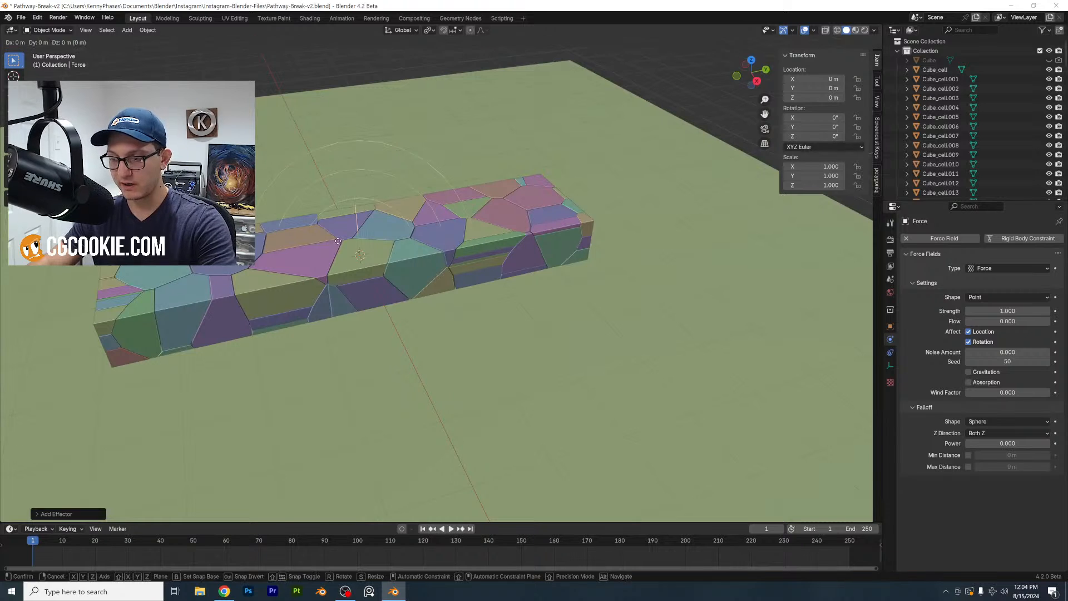
{"action": "key", "text": "y"}
{"action": "left_click", "coordinate": [599, 226]}
Enable the force field's maximum falloff distance and set it to 0.83 m
{"action": "middle_click_drag", "start_coordinate": [599, 225], "coordinate": [542, 306]}
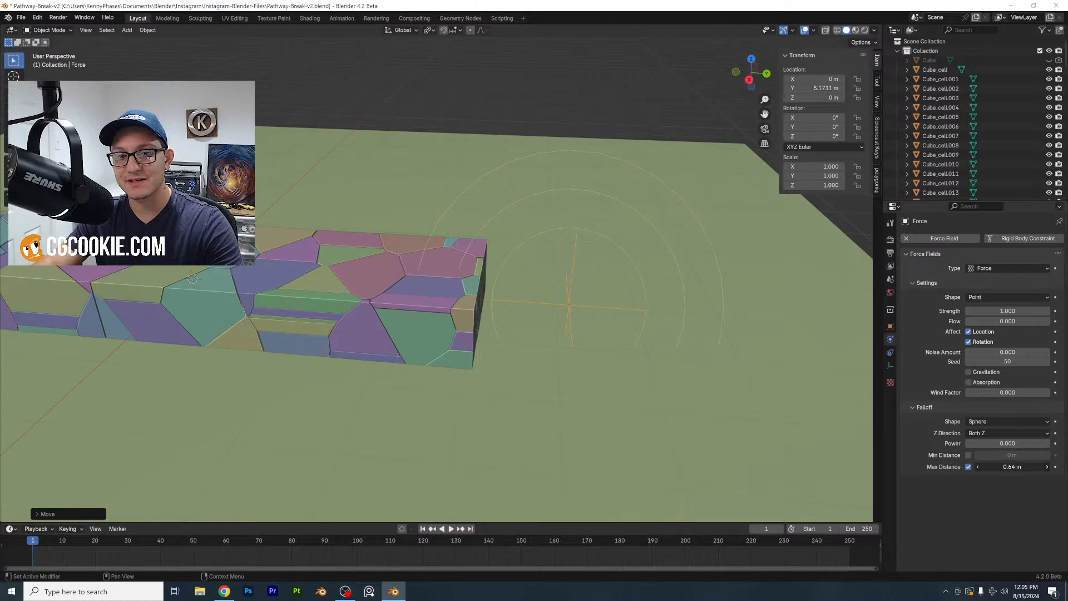
{"action": "left_click_drag", "start_coordinate": [1012, 467], "coordinate": [1027, 467]}
{"action": "middle_click_drag", "start_coordinate": [667, 329], "coordinate": [603, 262]}
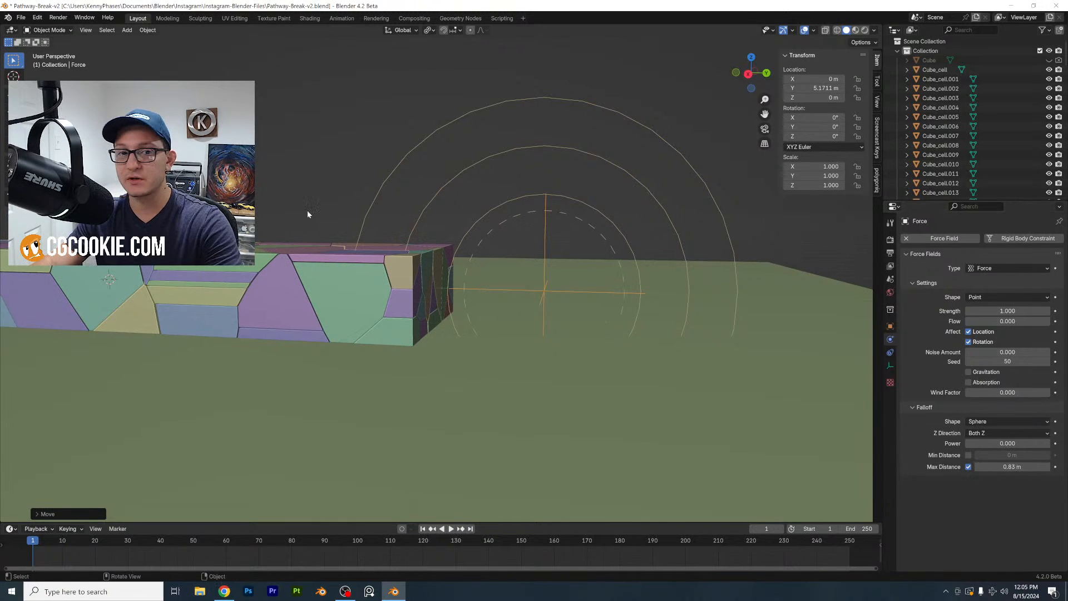
Play the simulation with the stationary force field to check how the cells react
{"action": "middle_click_drag", "start_coordinate": [308, 210], "coordinate": [306, 151]}
{"action": "key", "text": "space"}
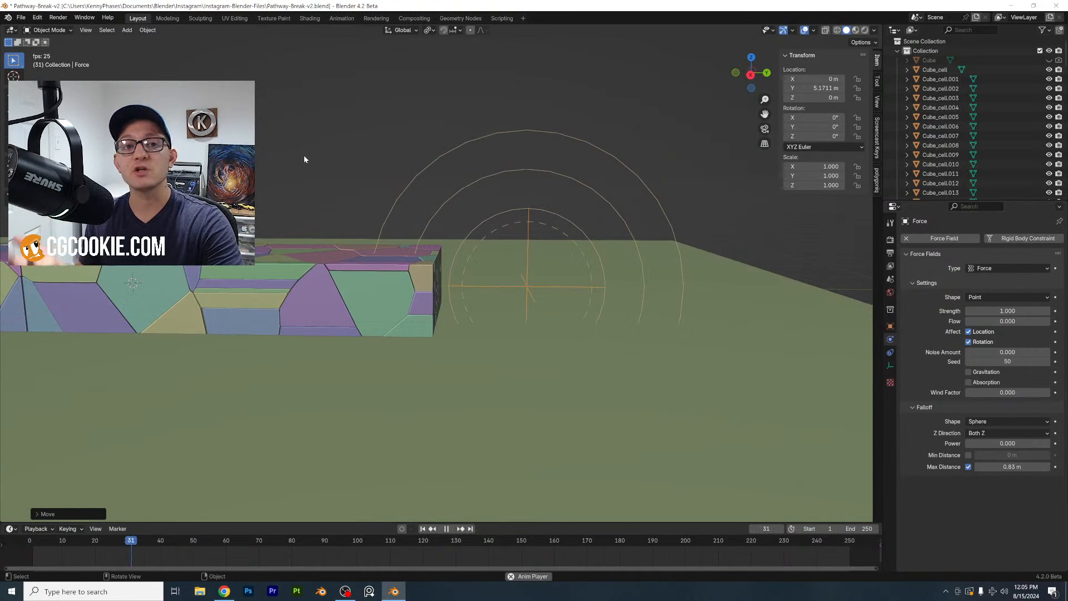
{"action": "key", "text": "space"}
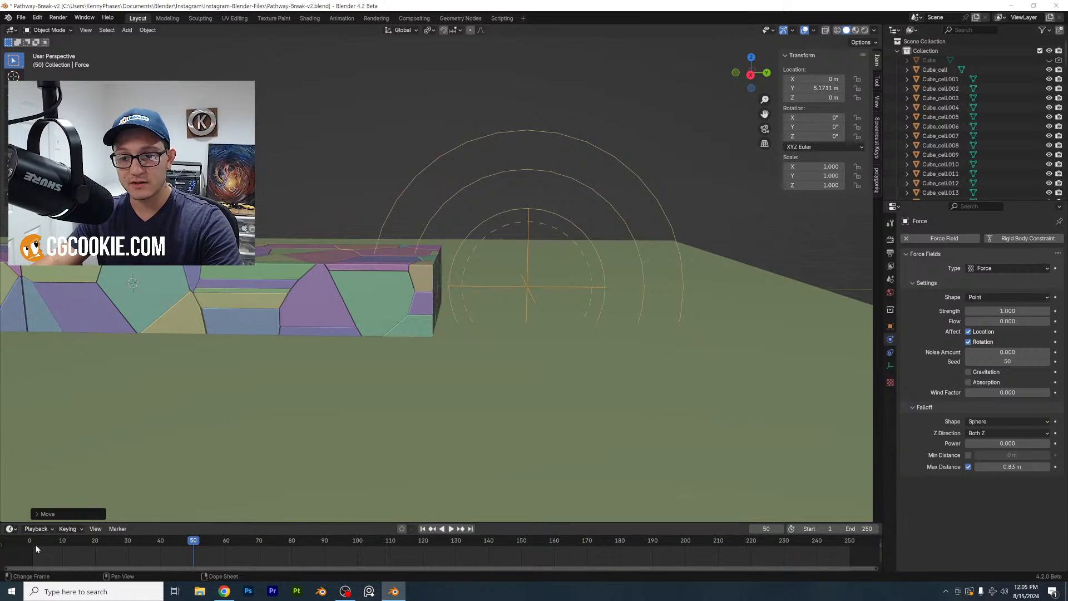
Keyframe the force field's location, rotation and scale at frame 1
{"action": "middle_click_drag", "start_coordinate": [389, 277], "coordinate": [536, 292]}
{"action": "scroll", "coordinate": [535, 291], "scroll_direction": "down", "scroll_amount": 2}
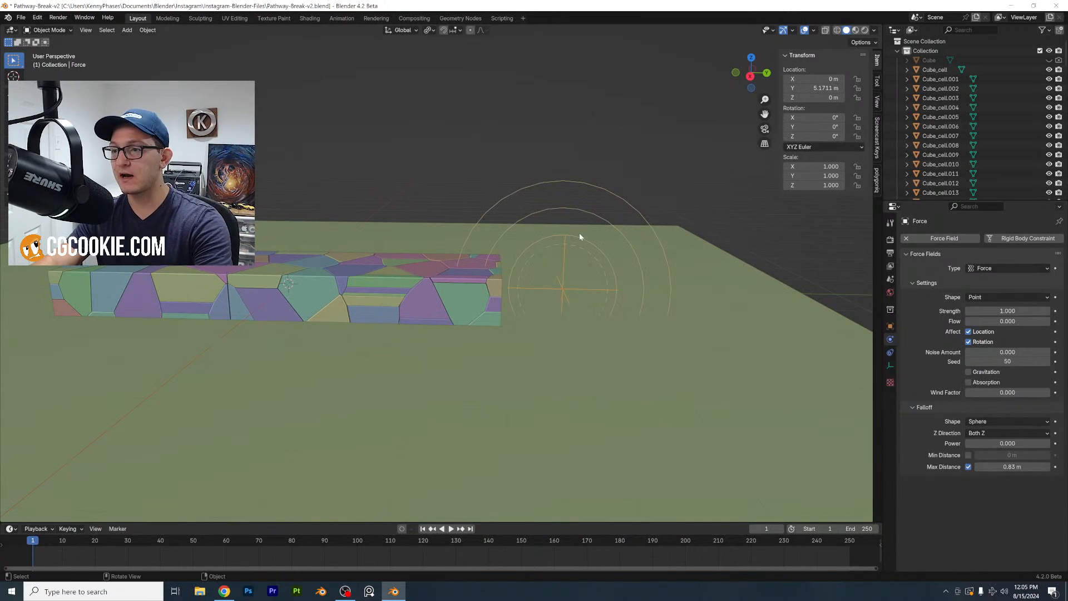
{"action": "key", "text": "i"}
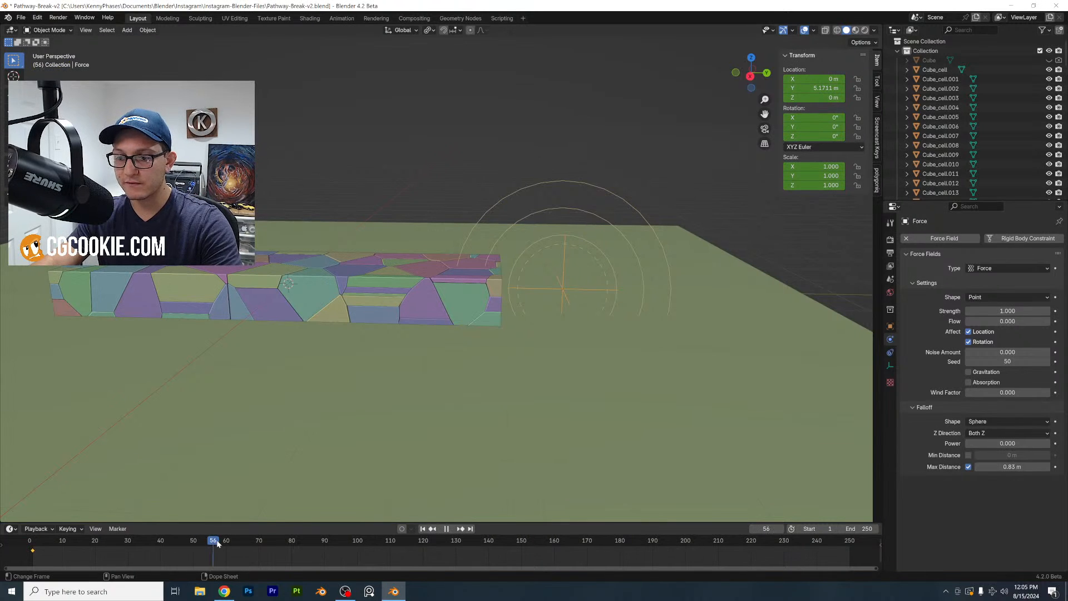
At frame 60, move the force field along Y to about -5.07 m, beyond the block's opposite end, and keyframe it
{"action": "scroll", "coordinate": [508, 278], "scroll_direction": "down", "scroll_amount": 2}
{"action": "middle_click_drag", "start_coordinate": [509, 279], "coordinate": [556, 288], "text": "shift"}
{"action": "key", "text": "g"}
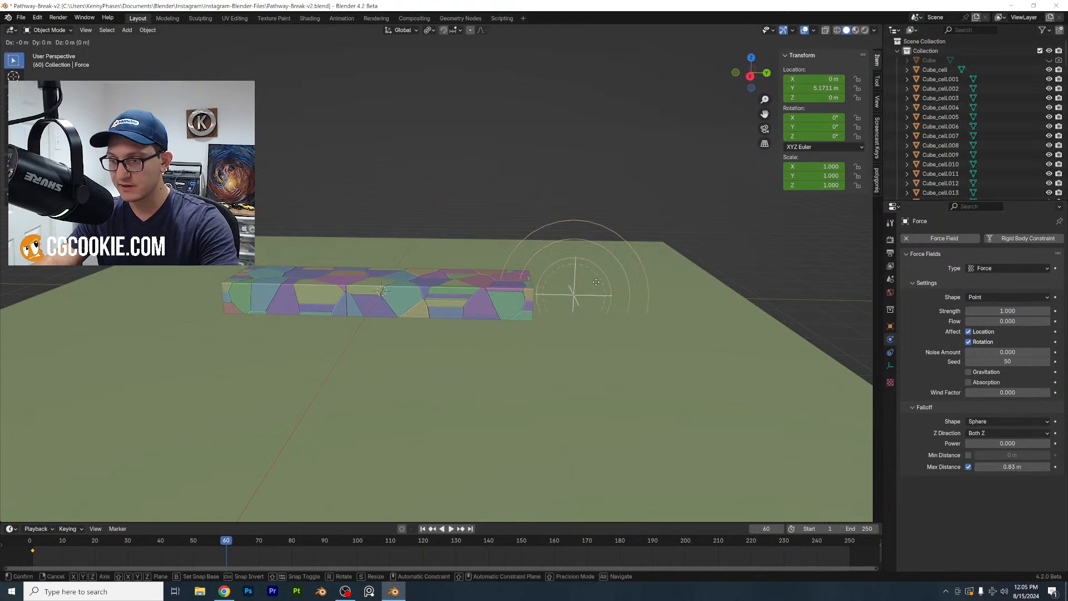
{"action": "key", "text": "y"}
{"action": "left_click", "coordinate": [301, 330]}
{"action": "middle_click_drag", "start_coordinate": [301, 330], "coordinate": [432, 361], "text": "shift"}
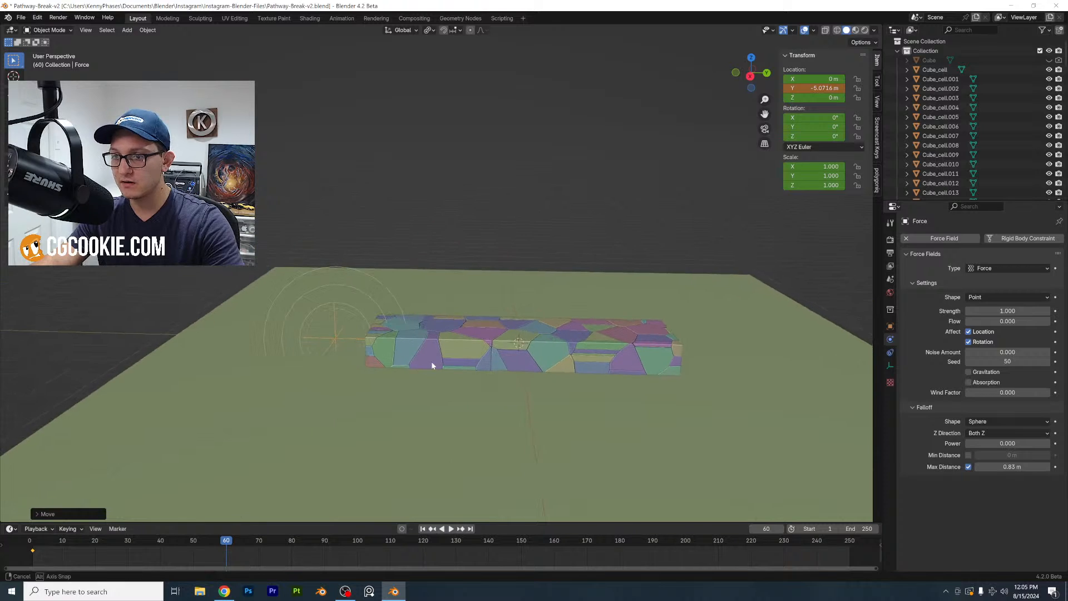
{"action": "key", "text": "i"}
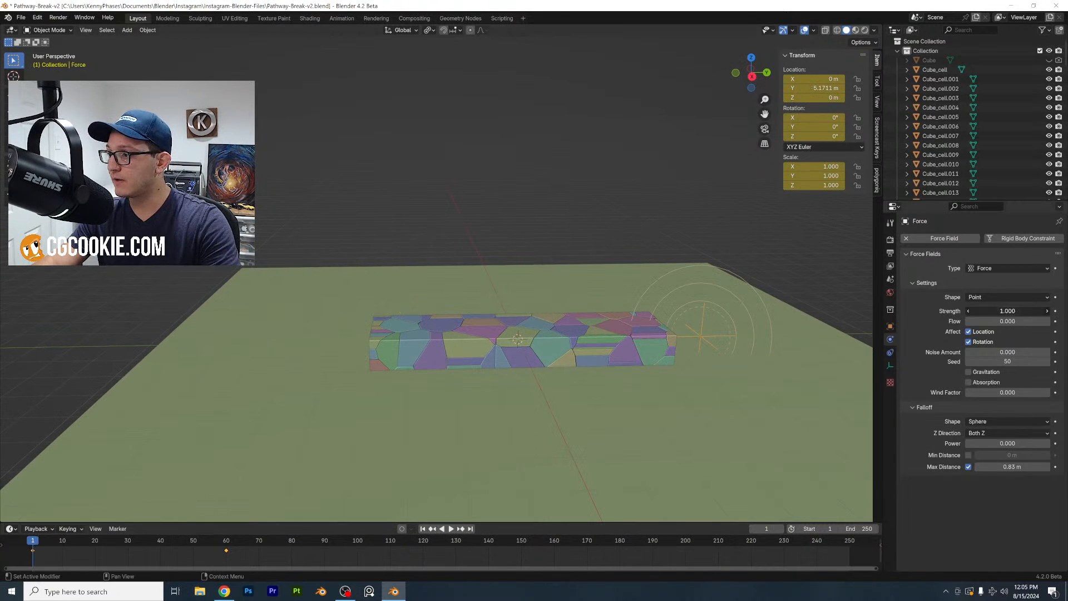
Set the force field's strength to 100 and play the simulation to check the break-up, returning to frame 1
{"action": "key", "text": "Return"}
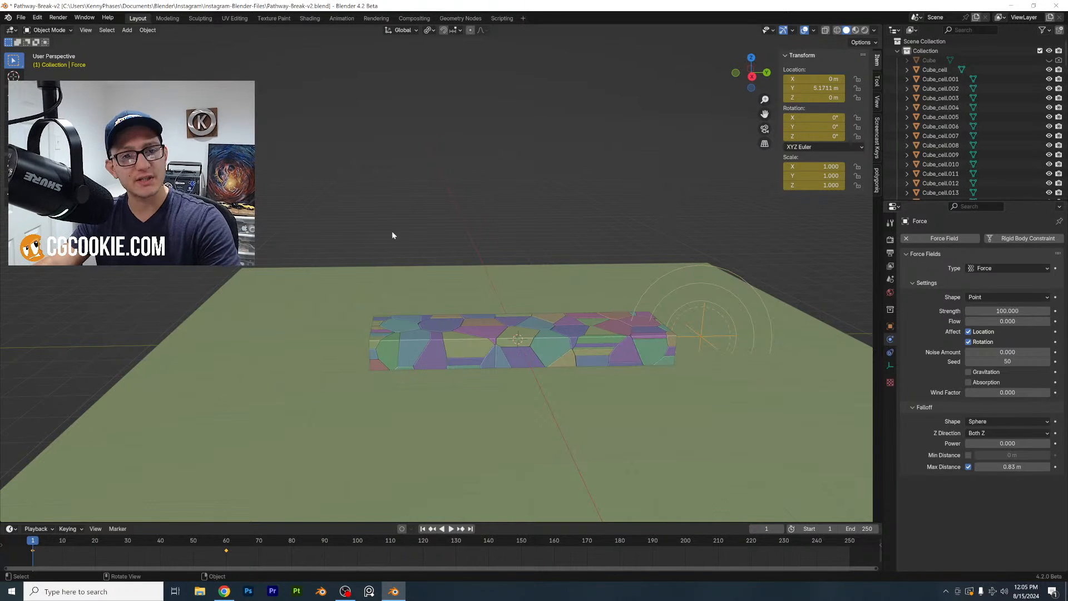
{"action": "key", "text": "space"}
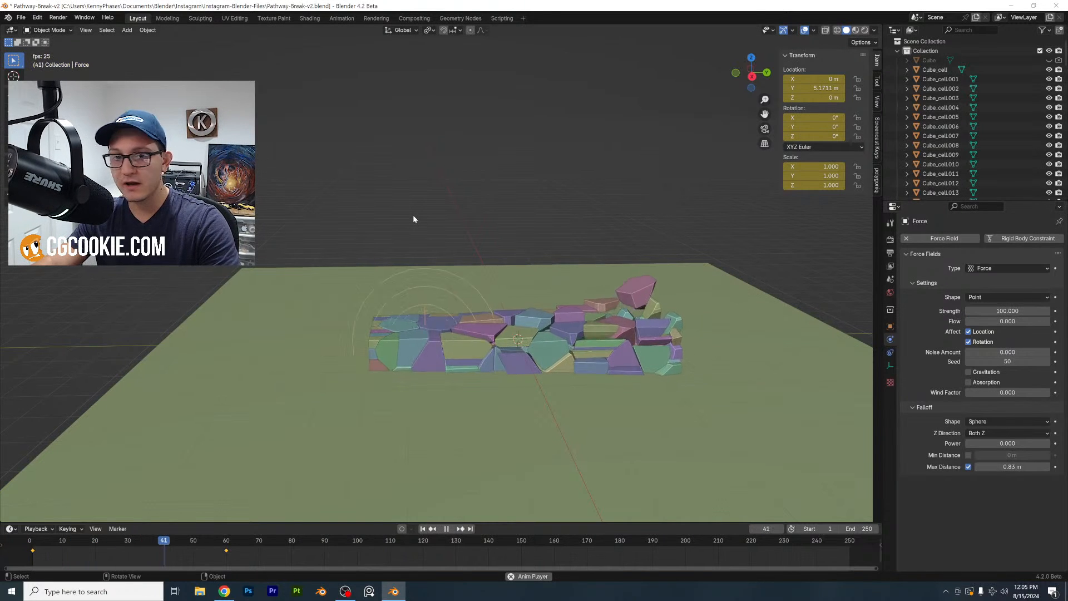
{"action": "middle_click_drag", "start_coordinate": [494, 284], "coordinate": [553, 311]}
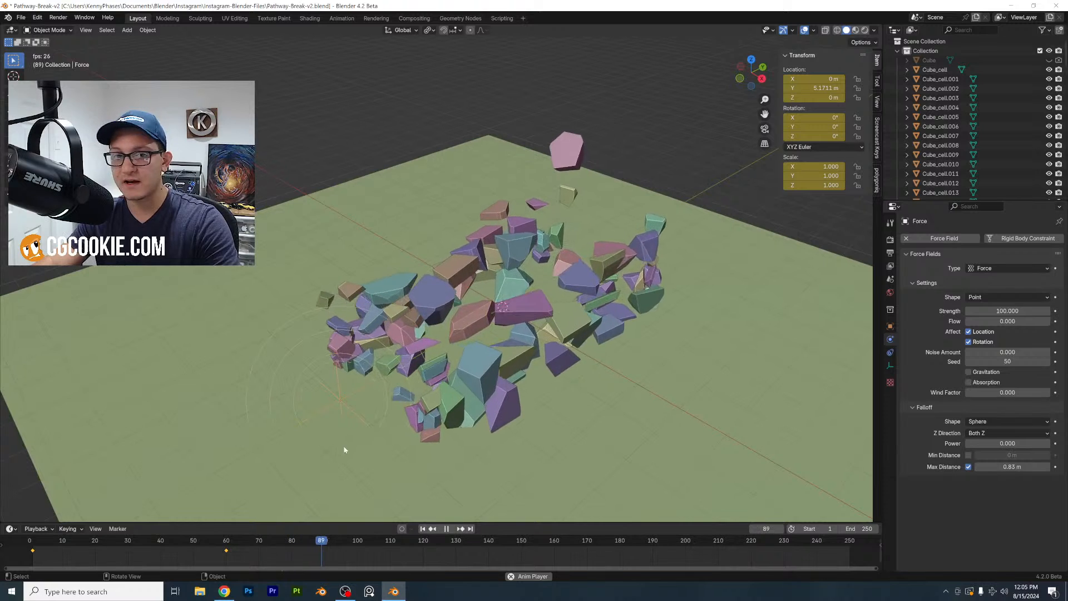
{"action": "left_click_drag", "start_coordinate": [190, 541], "coordinate": [31, 548]}
{"action": "middle_click_drag", "start_coordinate": [562, 239], "coordinate": [584, 219]}
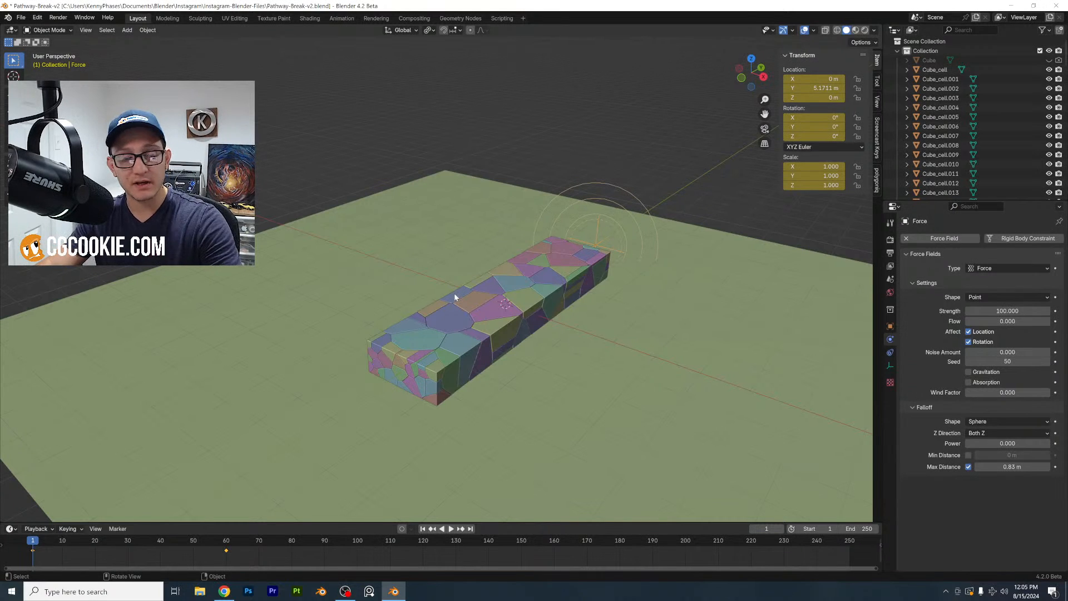
Add a Drag force field and move it along X to about -2.08 m, beside the fractured block
{"action": "left_click", "coordinate": [127, 30]}
{"action": "mouse_move", "coordinate": [155, 202]}
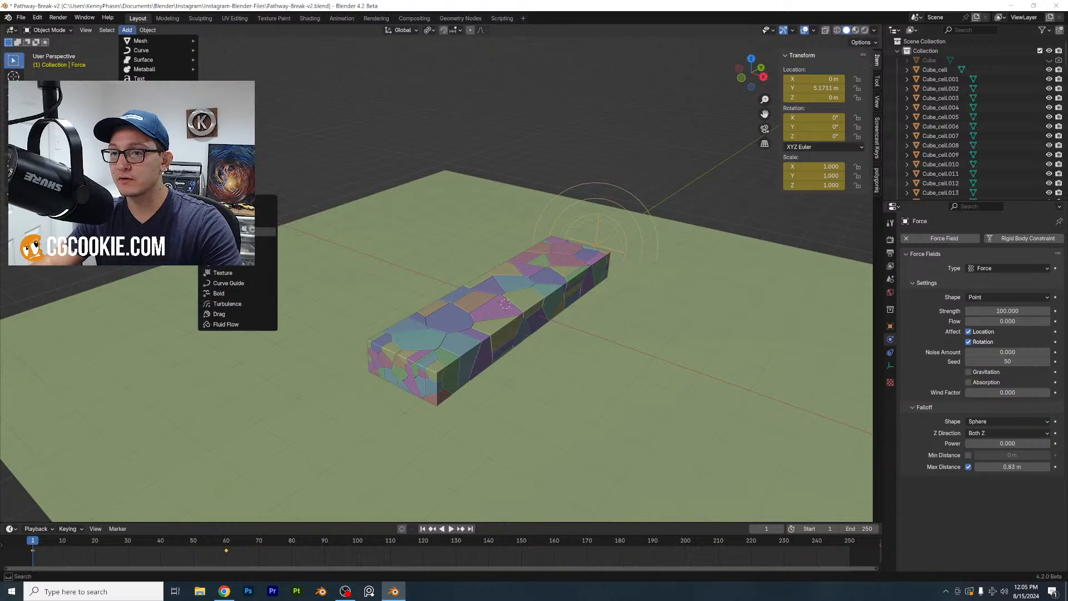
{"action": "left_click", "coordinate": [243, 313]}
{"action": "middle_click_drag", "start_coordinate": [592, 263], "coordinate": [564, 286]}
{"action": "key", "text": "g"}
{"action": "key", "text": "x"}
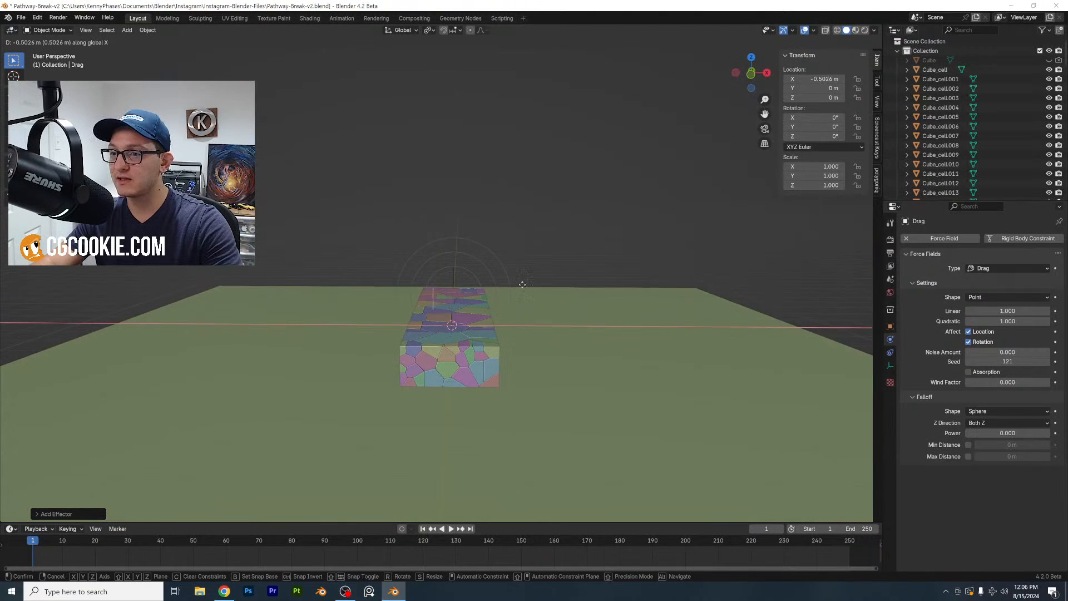
{"action": "left_click", "coordinate": [484, 284]}
Move the drag field to about 5.17 m in Y, level with the force field at the block's end
{"action": "middle_click_drag", "start_coordinate": [484, 285], "coordinate": [649, 308]}
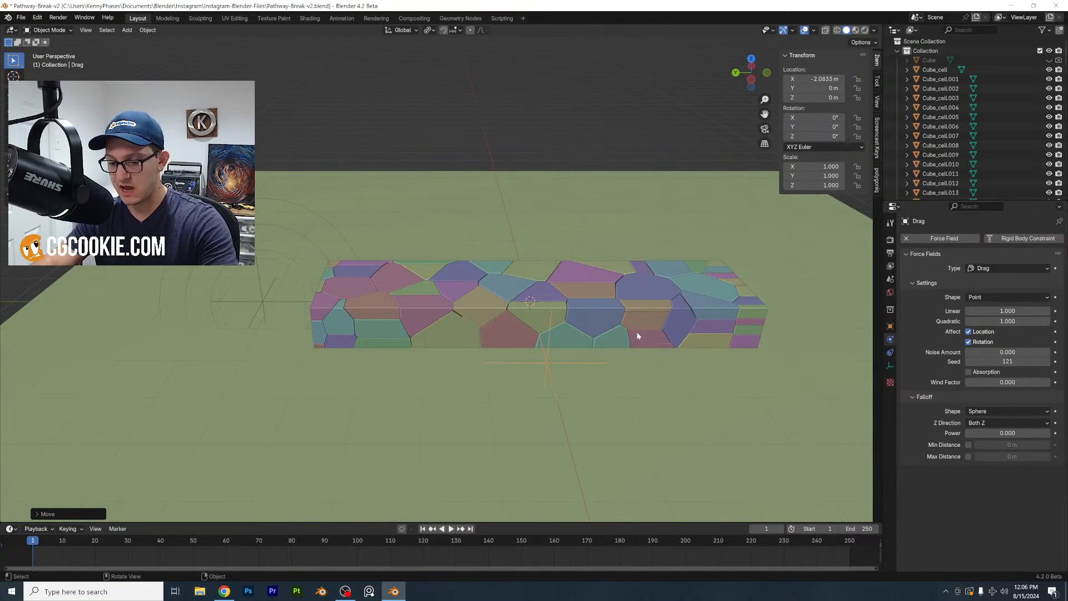
{"action": "key", "text": "g"}
{"action": "key", "text": "y"}
{"action": "left_click", "coordinate": [319, 350]}
{"action": "left_click", "coordinate": [751, 79]}
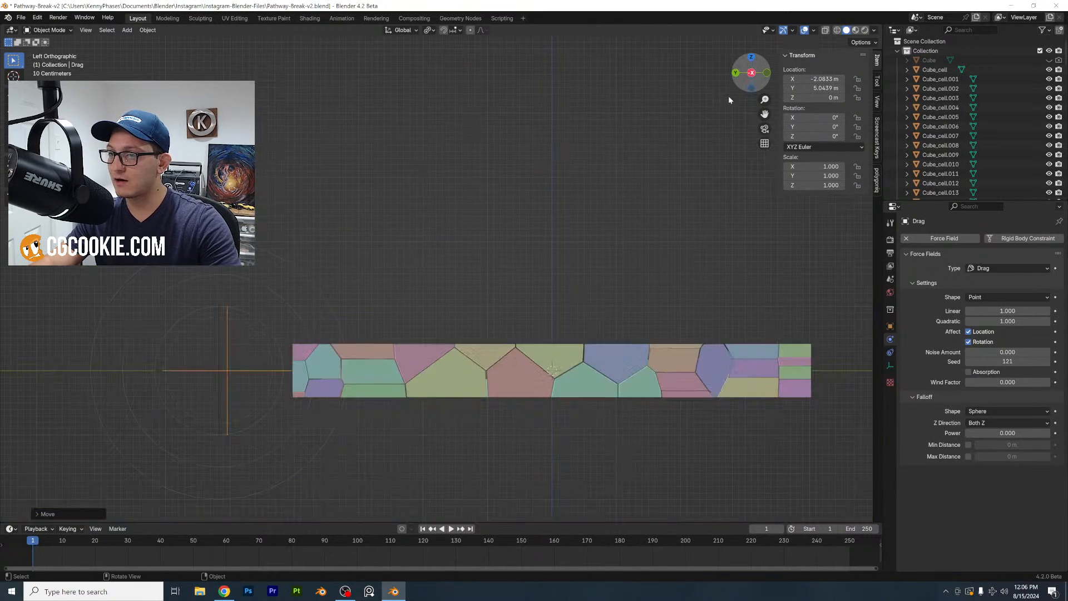
{"action": "middle_click_drag", "start_coordinate": [339, 309], "coordinate": [658, 198], "text": "shift"}
{"action": "scroll", "coordinate": [569, 265], "scroll_direction": "up", "scroll_amount": 3}
{"action": "key", "text": "g"}
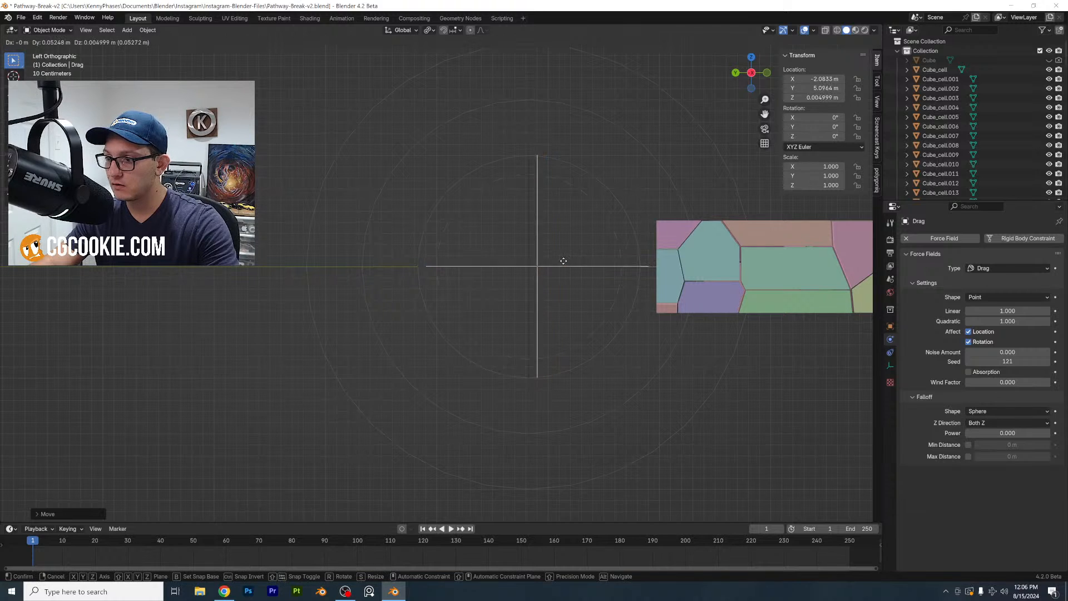
{"action": "left_click", "coordinate": [556, 261]}
{"action": "middle_click_drag", "start_coordinate": [557, 259], "coordinate": [453, 288]}
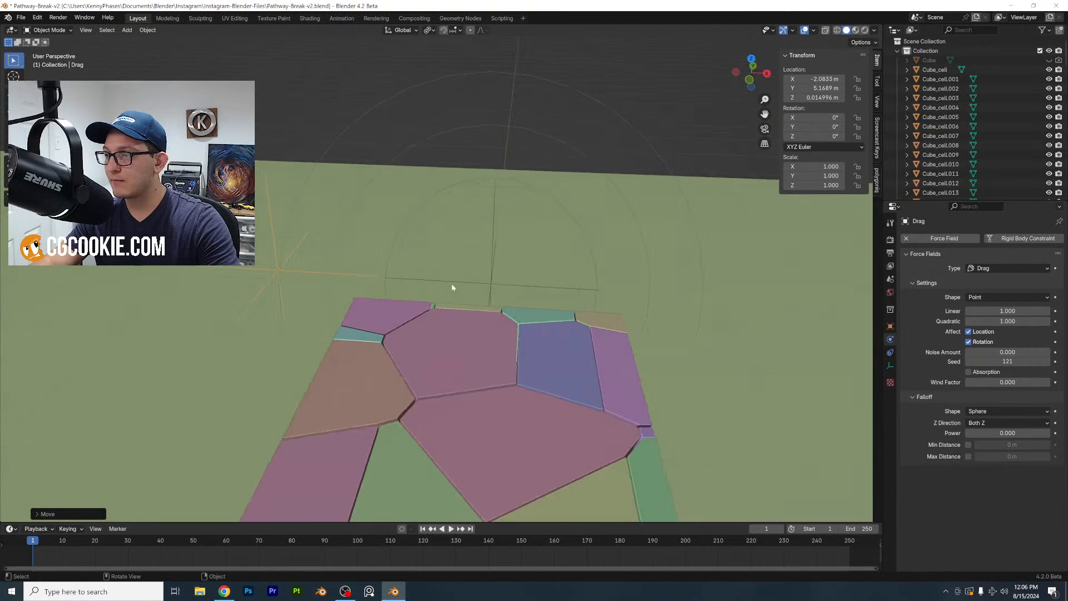
Set the drag field's linear drag to 100 and limit its falloff to a maximum distance of about 0.68 m
{"action": "double_click", "coordinate": [1007, 311]}
{"action": "key", "text": "Return"}
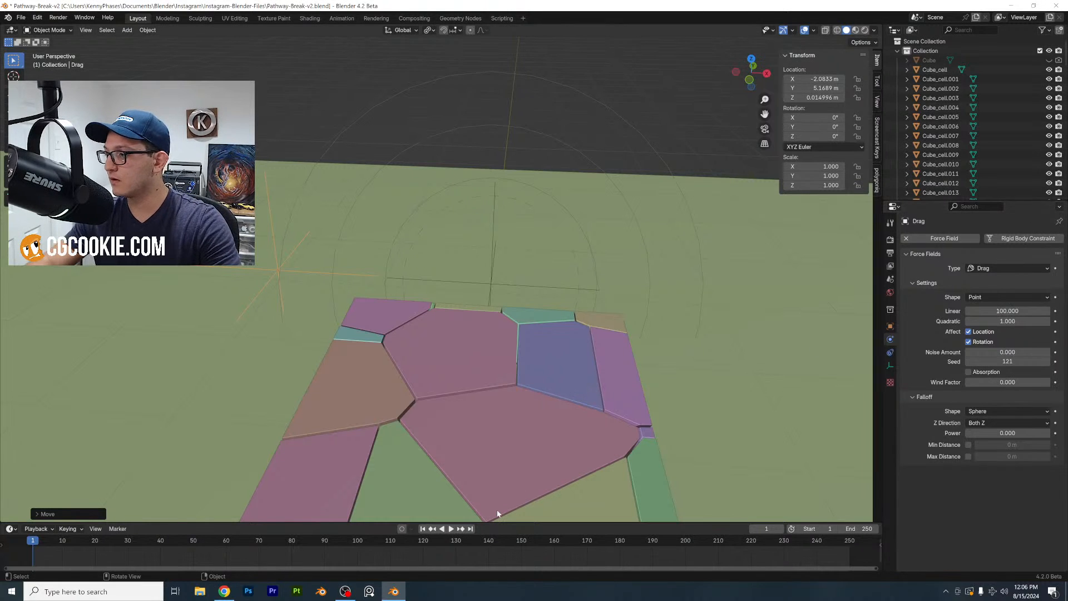
{"action": "middle_click_drag", "start_coordinate": [843, 389], "coordinate": [616, 328]}
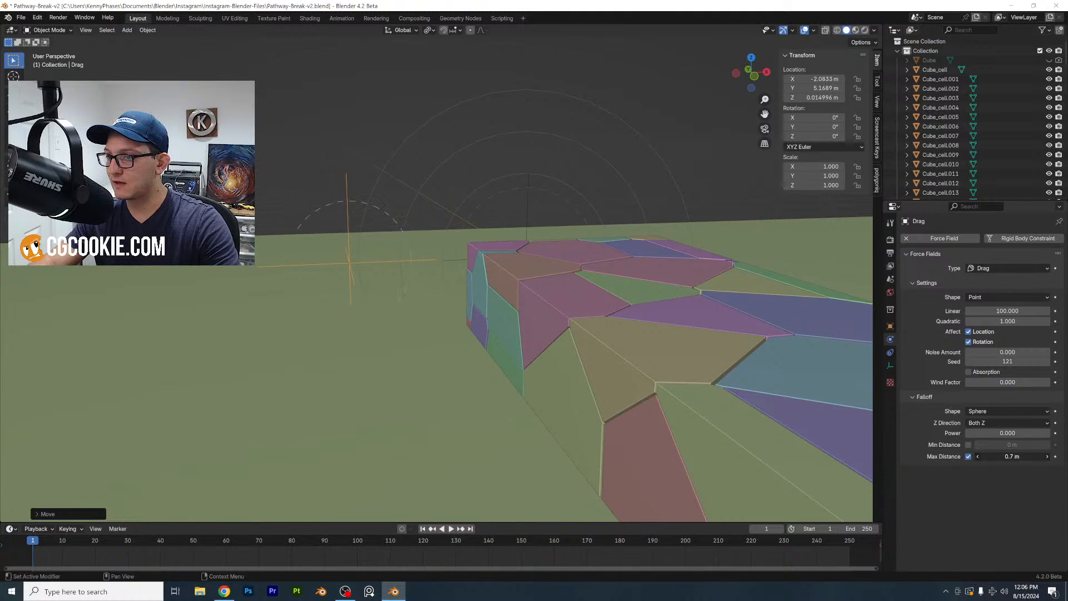
Duplicate the drag field along X to the block's opposite side, at about 1.97 m
{"action": "middle_click_drag", "start_coordinate": [560, 284], "coordinate": [521, 277]}
{"action": "key", "text": "shift+d"}
{"action": "key", "text": "x"}
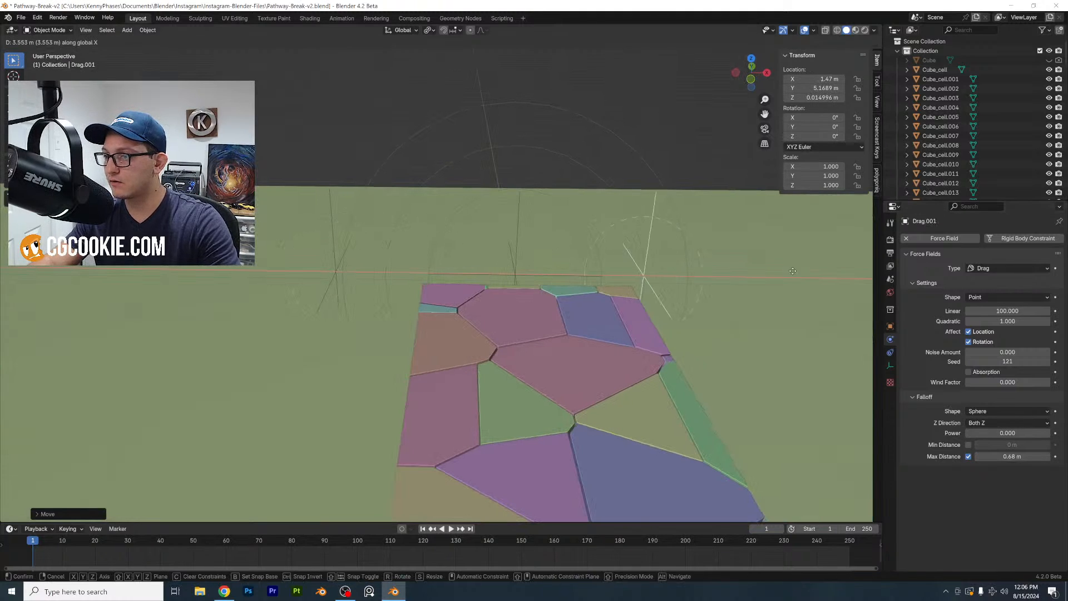
{"action": "left_click", "coordinate": [827, 271]}
Parent both drag fields to the animated force field with the Object option
{"action": "middle_click_drag", "start_coordinate": [635, 251], "coordinate": [583, 238]}
{"action": "left_click", "coordinate": [327, 176]}
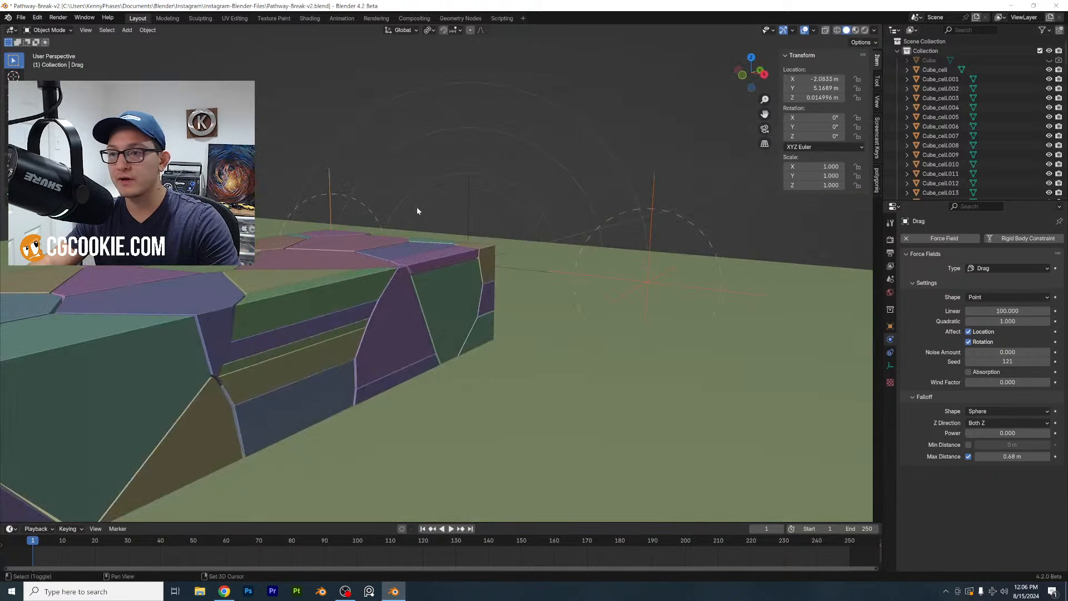
{"action": "left_click", "coordinate": [478, 184]}
{"action": "middle_click_drag", "start_coordinate": [502, 211], "coordinate": [550, 205]}
{"action": "key", "text": "ctrl+p"}
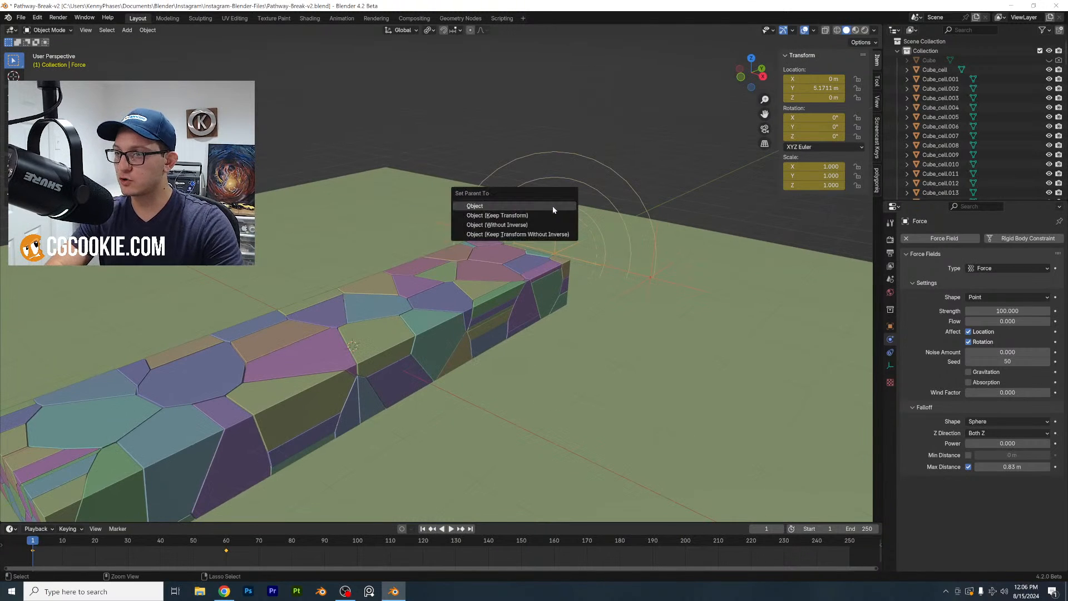
{"action": "left_click", "coordinate": [552, 206]}
Play the simulation to check how the drag fields affect the break-up, then return to frame 1
{"action": "middle_click_drag", "start_coordinate": [496, 182], "coordinate": [505, 277]}
{"action": "key", "text": "space"}
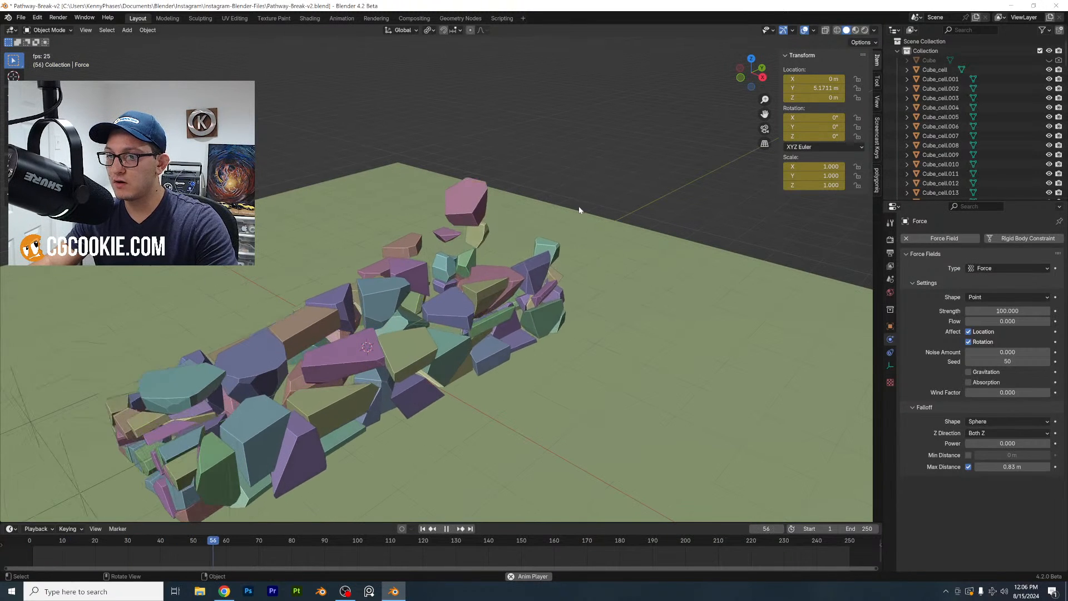
{"action": "key", "text": "space"}
{"action": "left_click", "coordinate": [33, 545]}
{"action": "key", "text": "space"}
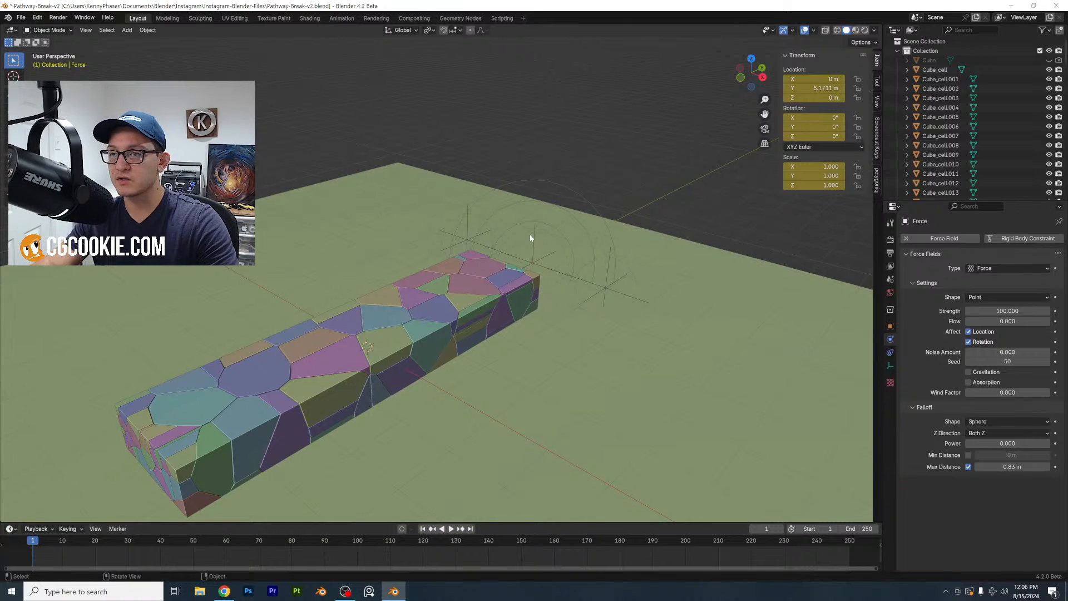
{"action": "scroll", "coordinate": [530, 238], "scroll_direction": "down", "scroll_amount": 3}
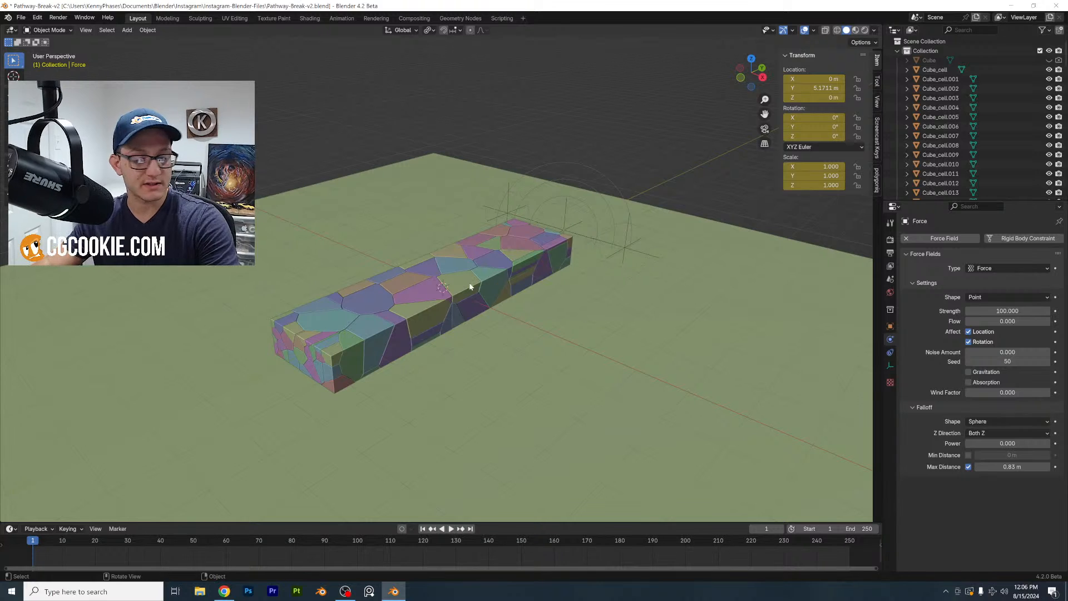
{"action": "middle_click_drag", "start_coordinate": [588, 240], "coordinate": [597, 237]}
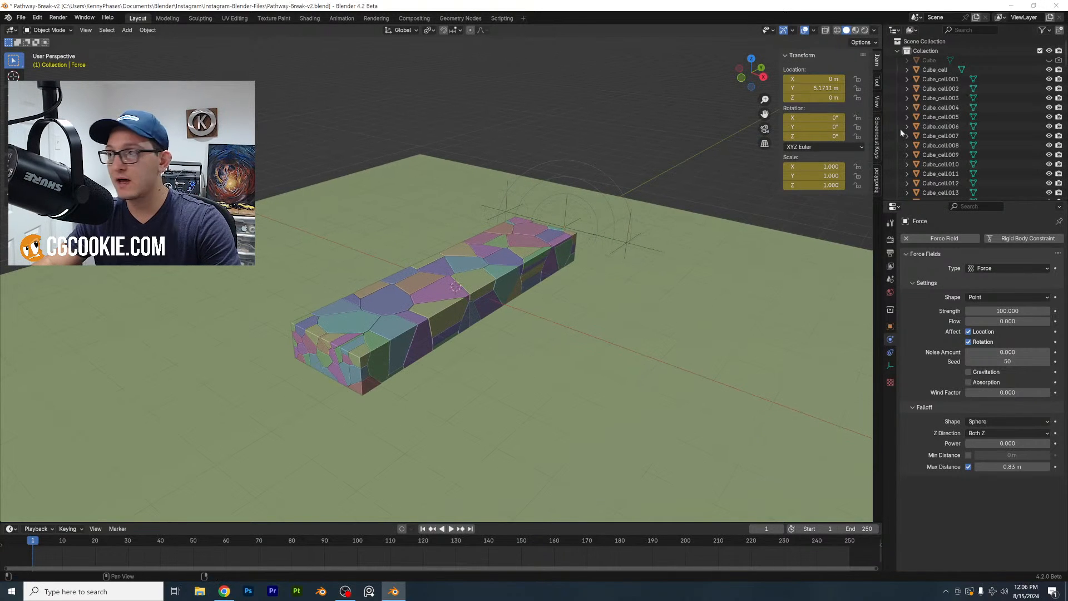
Move the ground plane, the force field and both drag fields into a new collection named Don't Touch
{"action": "left_click_drag", "start_coordinate": [928, 200], "coordinate": [951, 317]}
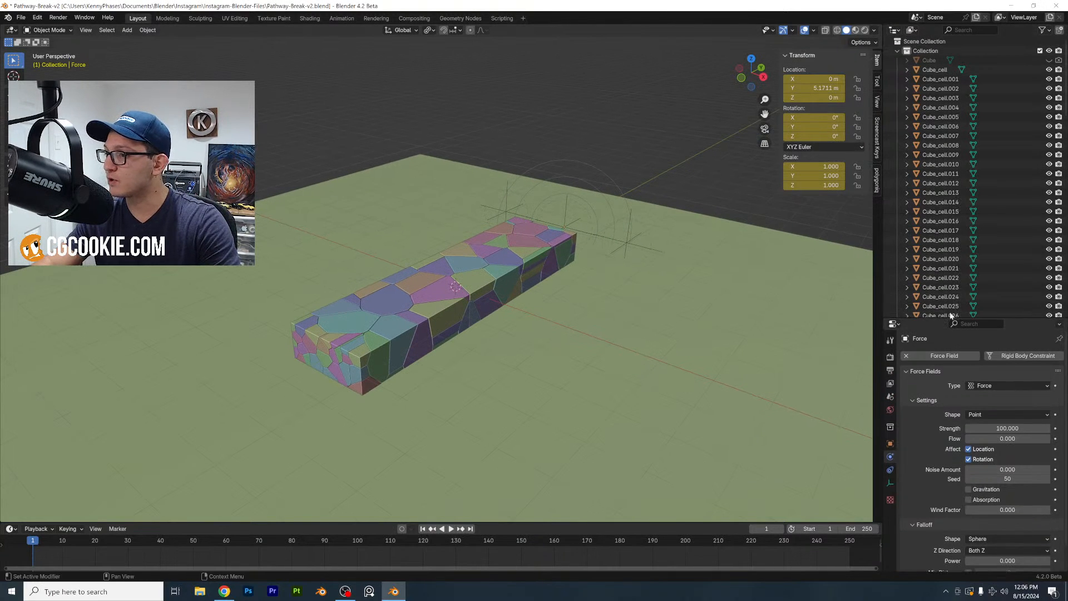
{"action": "left_click", "coordinate": [582, 326]}
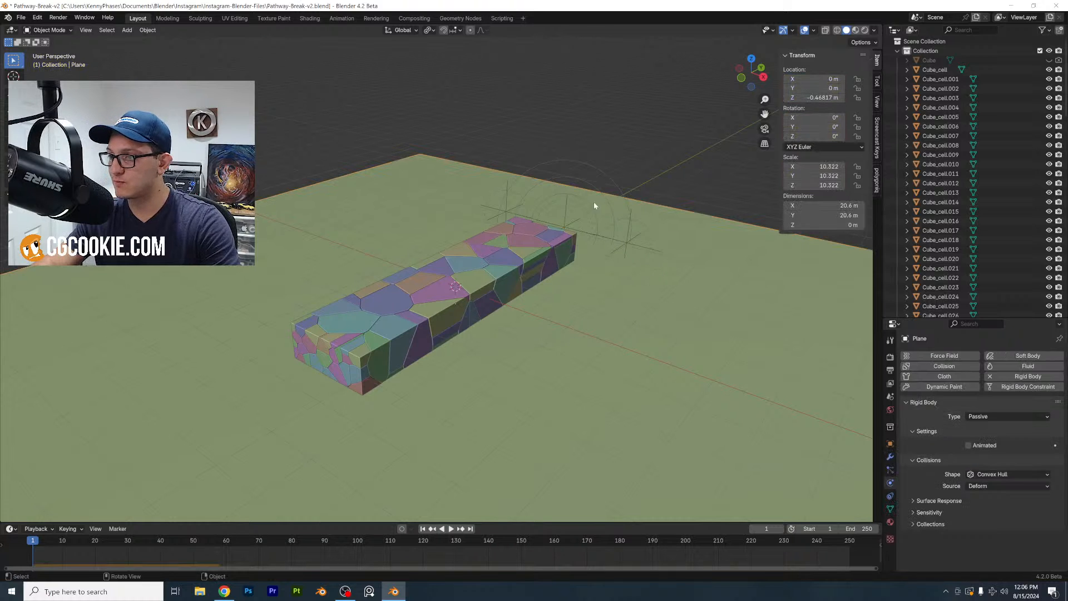
{"action": "middle_click_drag", "start_coordinate": [595, 206], "coordinate": [596, 189]}
{"action": "left_click_drag", "start_coordinate": [478, 160], "coordinate": [605, 212], "text": "shift"}
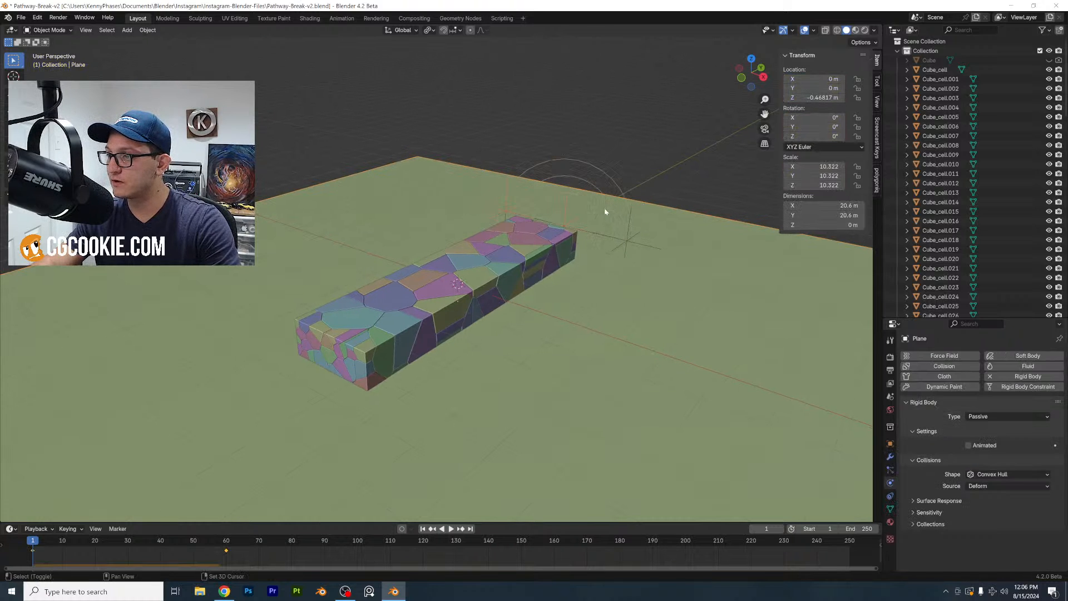
{"action": "left_click", "coordinate": [630, 226], "text": "shift"}
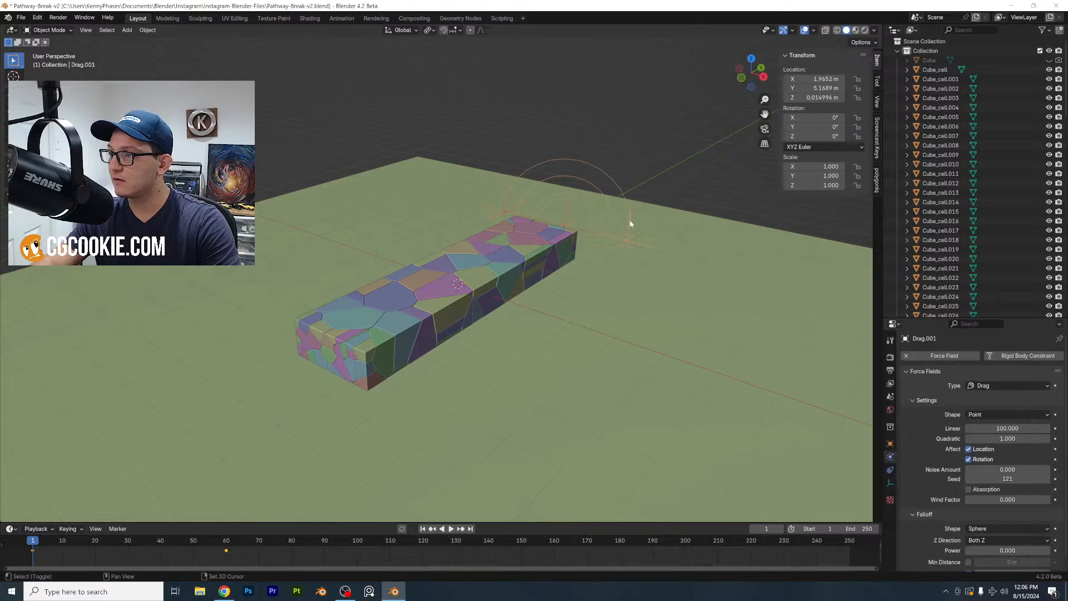
{"action": "left_click", "coordinate": [546, 220], "text": "shift"}
{"action": "key", "text": "m"}
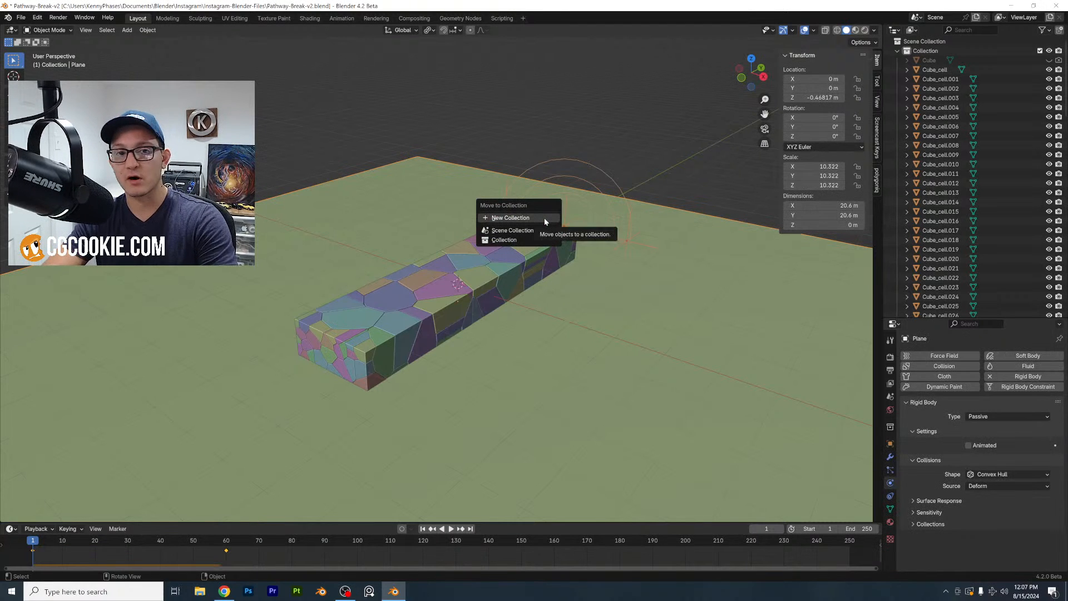
{"action": "left_click", "coordinate": [544, 218]}
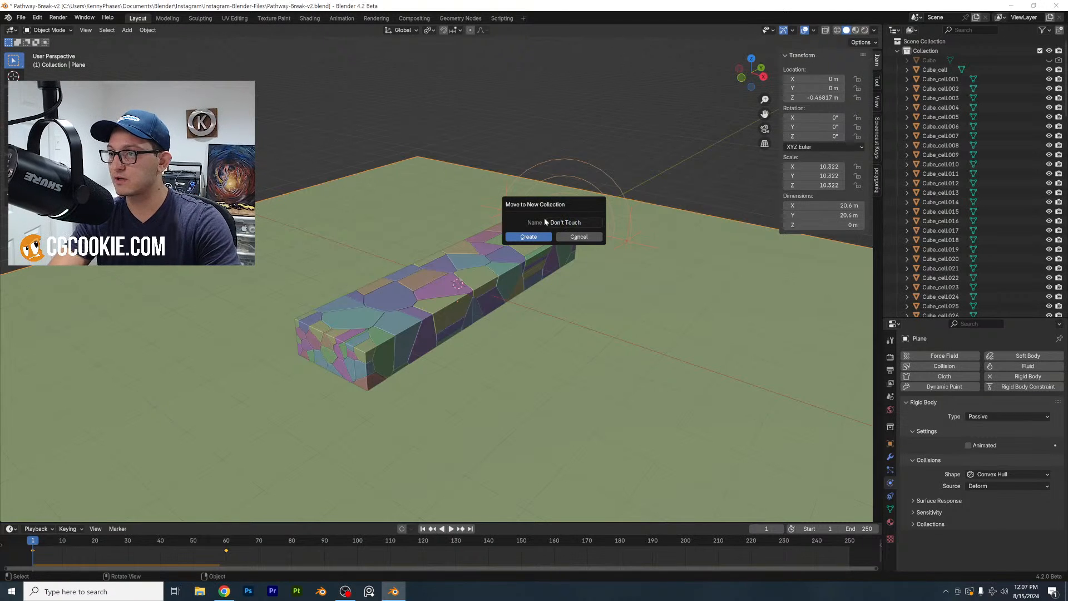
{"action": "key", "text": "Return"}
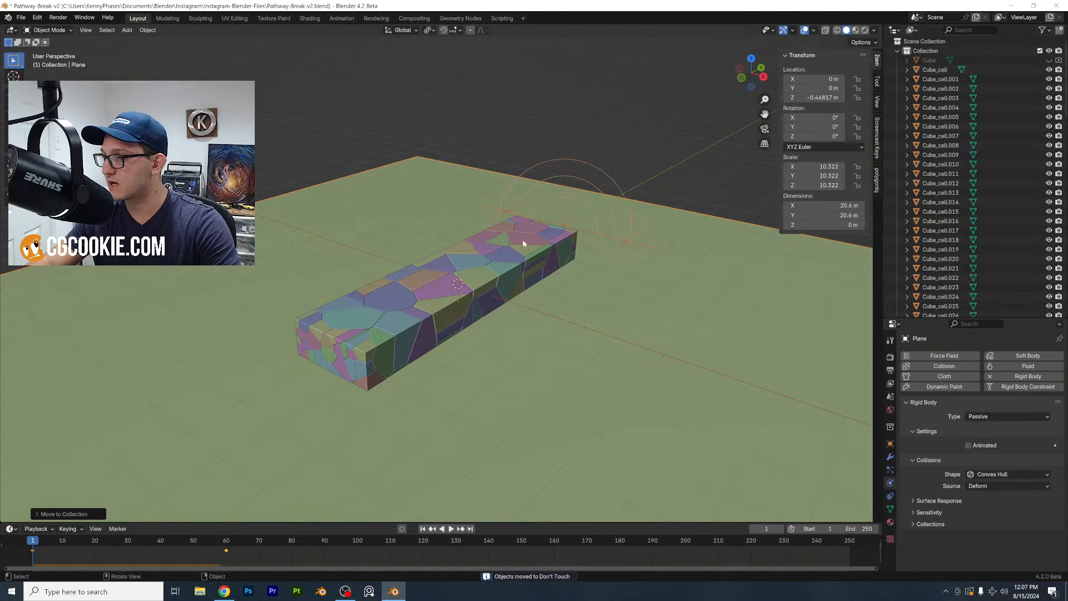
Show the selectability toggles in the Outliner and make the Don't Touch collection unselectable
{"action": "middle_click_drag", "start_coordinate": [523, 239], "coordinate": [584, 189]}
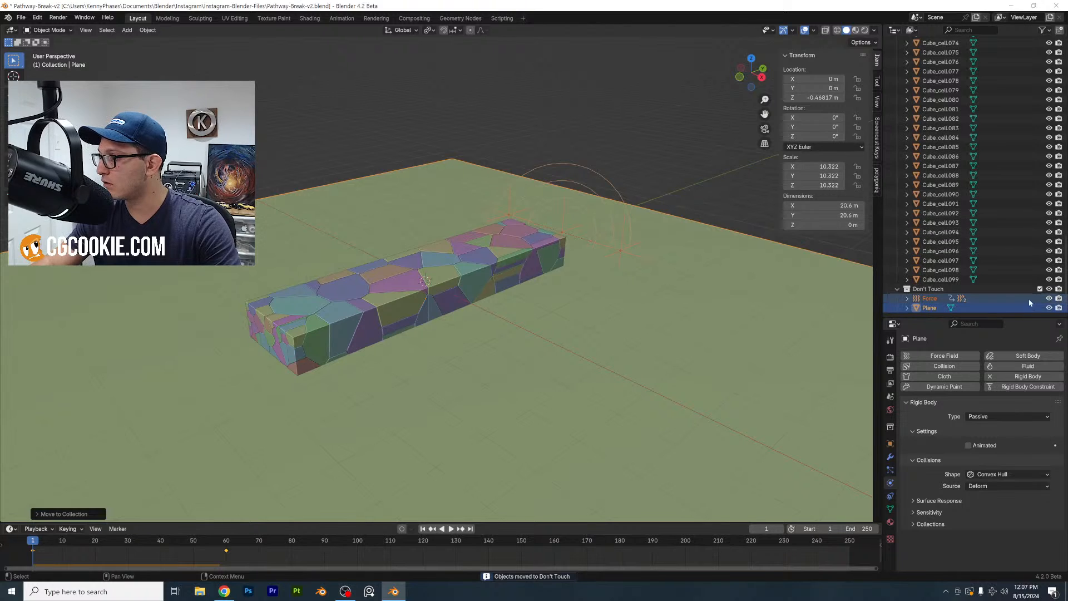
{"action": "left_click", "coordinate": [1044, 30]}
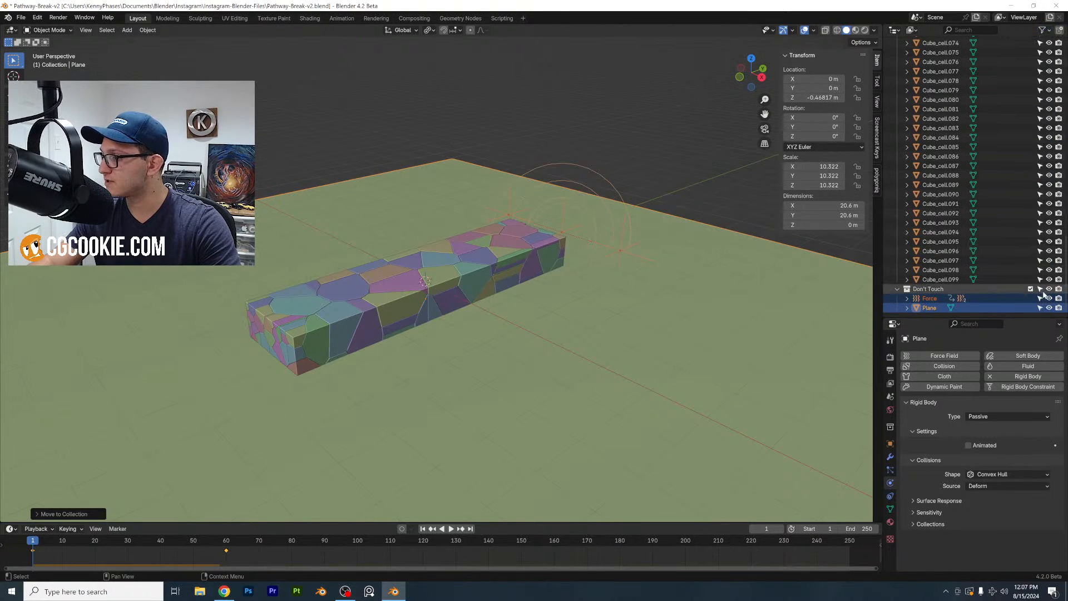
{"action": "left_click", "coordinate": [1040, 290]}
Box-select all the block's cells, testing that the ground plane and force fields are excluded
{"action": "middle_click_drag", "start_coordinate": [482, 277], "coordinate": [352, 254]}
{"action": "left_click_drag", "start_coordinate": [120, 223], "coordinate": [494, 352]}
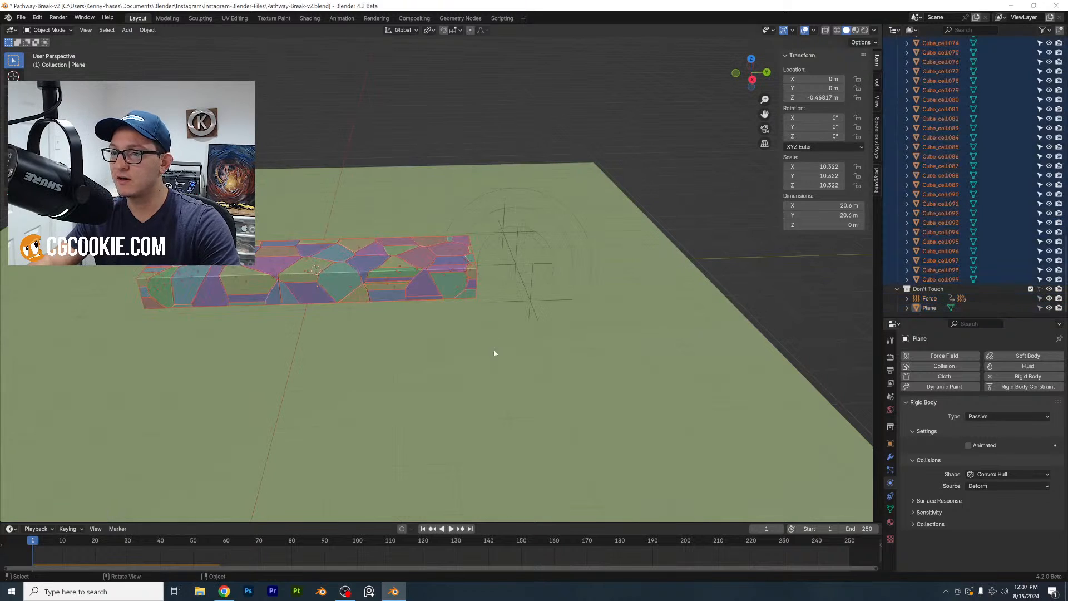
{"action": "middle_click_drag", "start_coordinate": [338, 300], "coordinate": [554, 313], "text": "shift"}
{"action": "left_click", "coordinate": [555, 315], "text": "shift"}
{"action": "scroll", "coordinate": [455, 282], "scroll_direction": "down", "scroll_amount": 5}
{"action": "scroll", "coordinate": [469, 315], "scroll_direction": "up", "scroll_amount": 5}
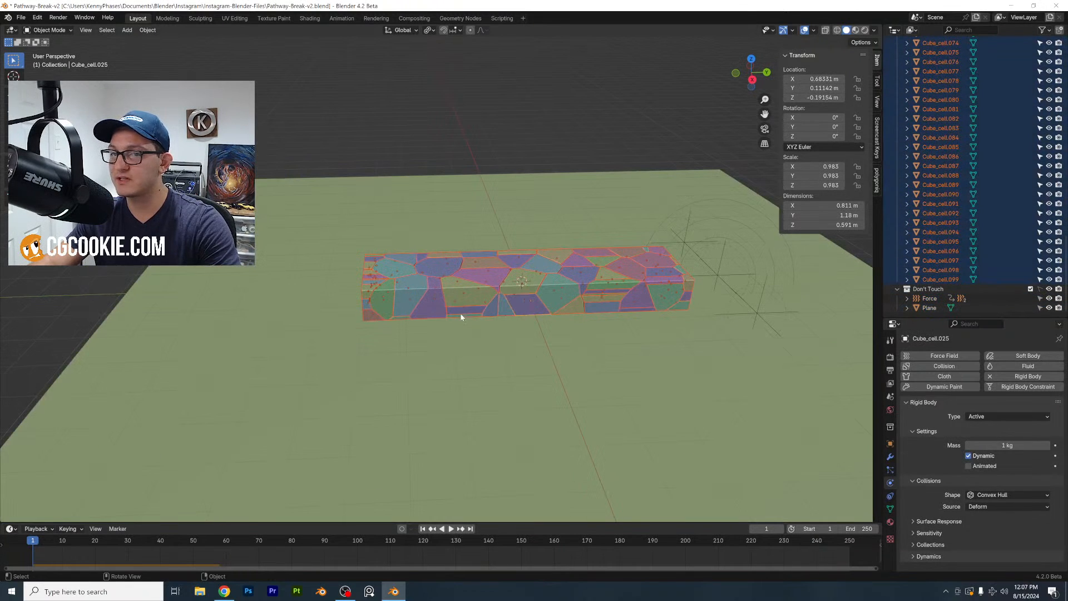
{"action": "left_click", "coordinate": [580, 251]}
{"action": "key", "text": "b"}
{"action": "left_click_drag", "start_coordinate": [343, 227], "coordinate": [676, 362]}
{"action": "left_click_drag", "start_coordinate": [259, 226], "coordinate": [697, 396]}
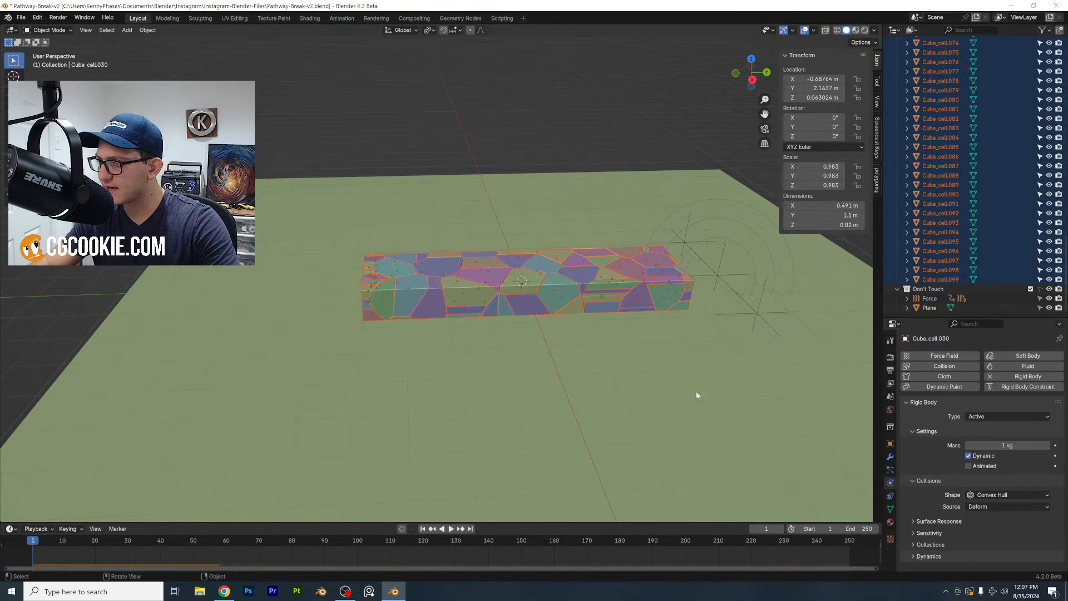
{"action": "left_click", "coordinate": [697, 396]}
{"action": "left_click_drag", "start_coordinate": [258, 229], "coordinate": [747, 397]}
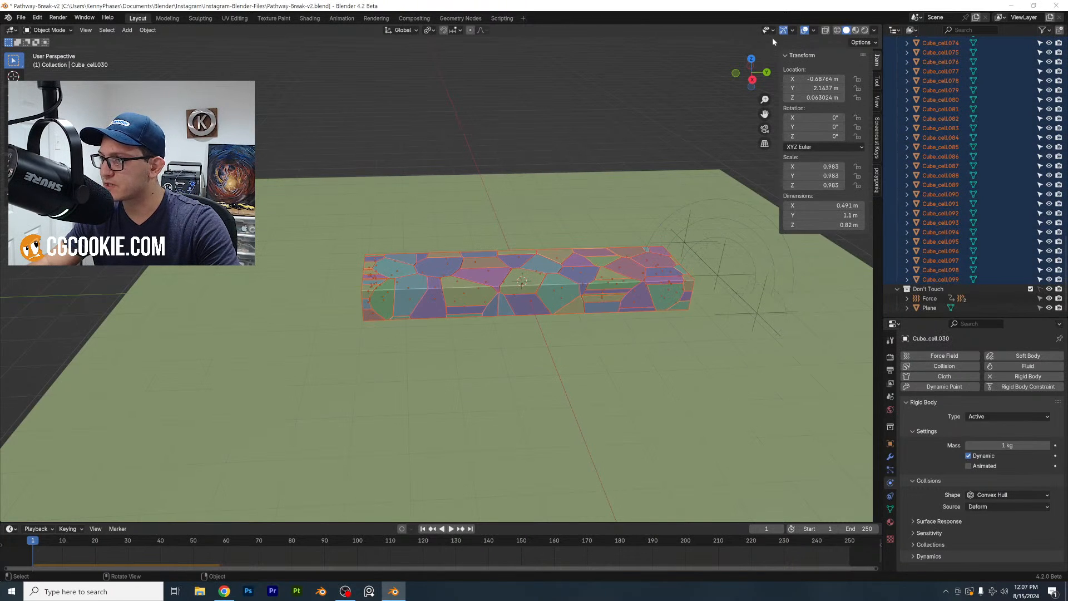
{"action": "left_click", "coordinate": [750, 65]}
{"action": "left_click", "coordinate": [752, 58]}
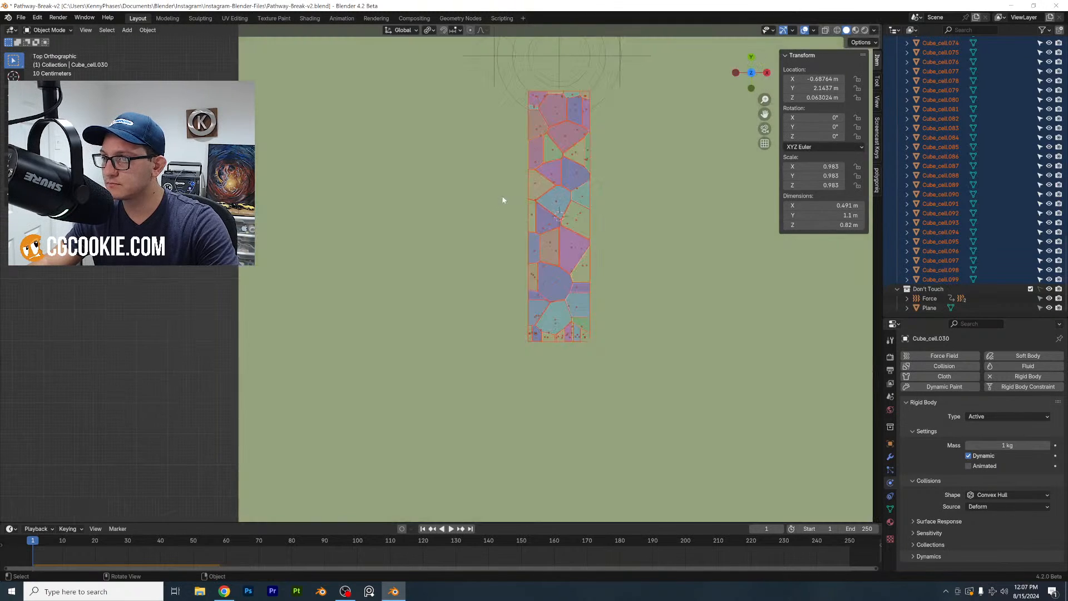
Try to scale the selected cells to about 0.62 around their individual origins
{"action": "key", "text": "s"}
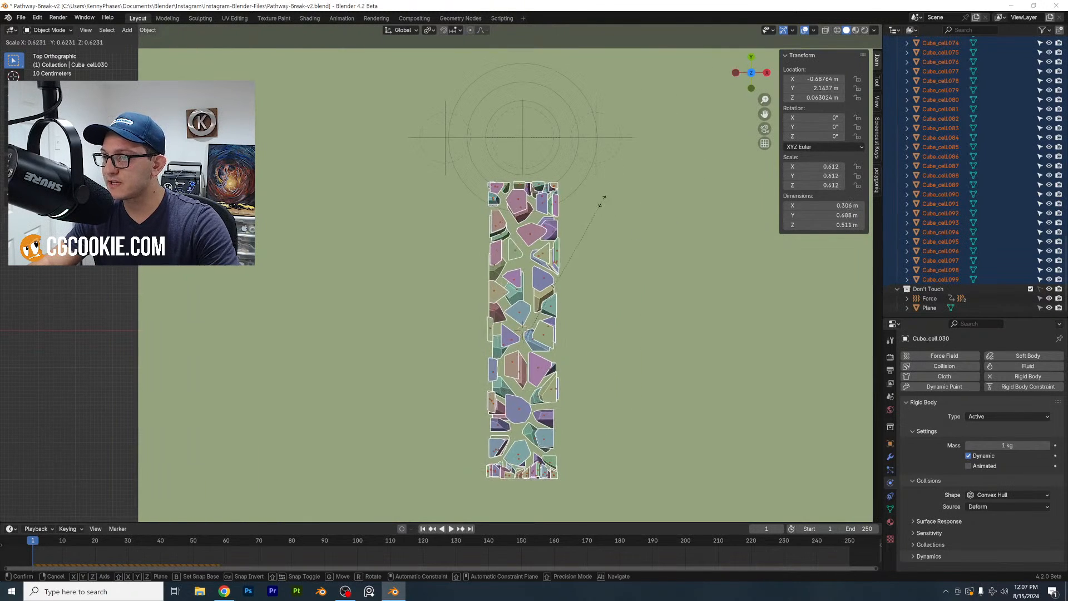
{"action": "left_click", "coordinate": [602, 202]}
{"action": "key", "text": "ctrl+z"}
Scale the selected cells to about 0.51 around their bounding box center and move them about 2 m along Y
{"action": "left_click", "coordinate": [436, 32]}
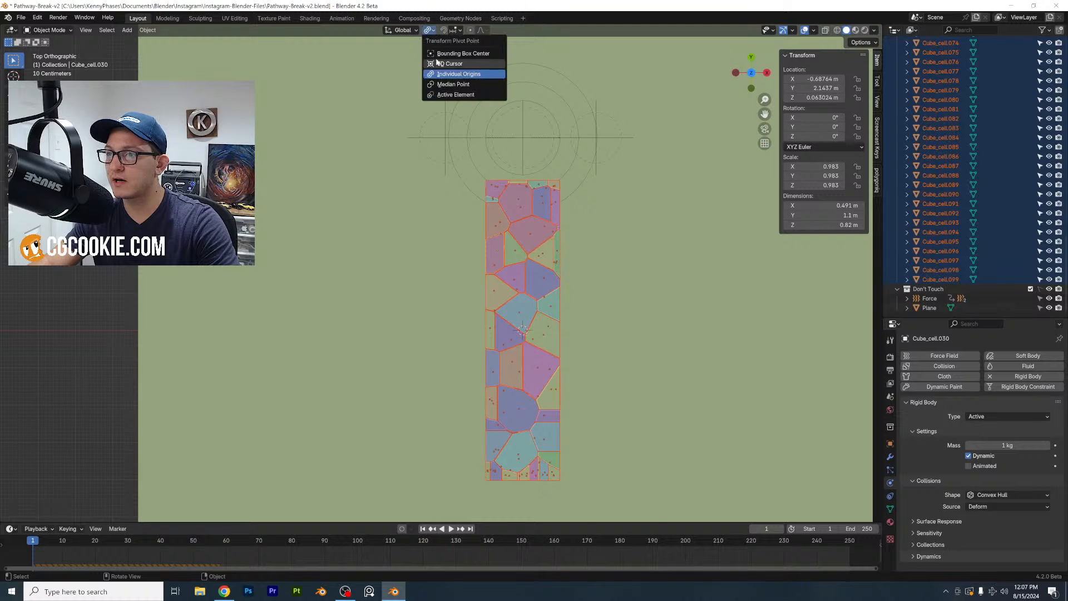
{"action": "left_click", "coordinate": [445, 54]}
{"action": "key", "text": "s"}
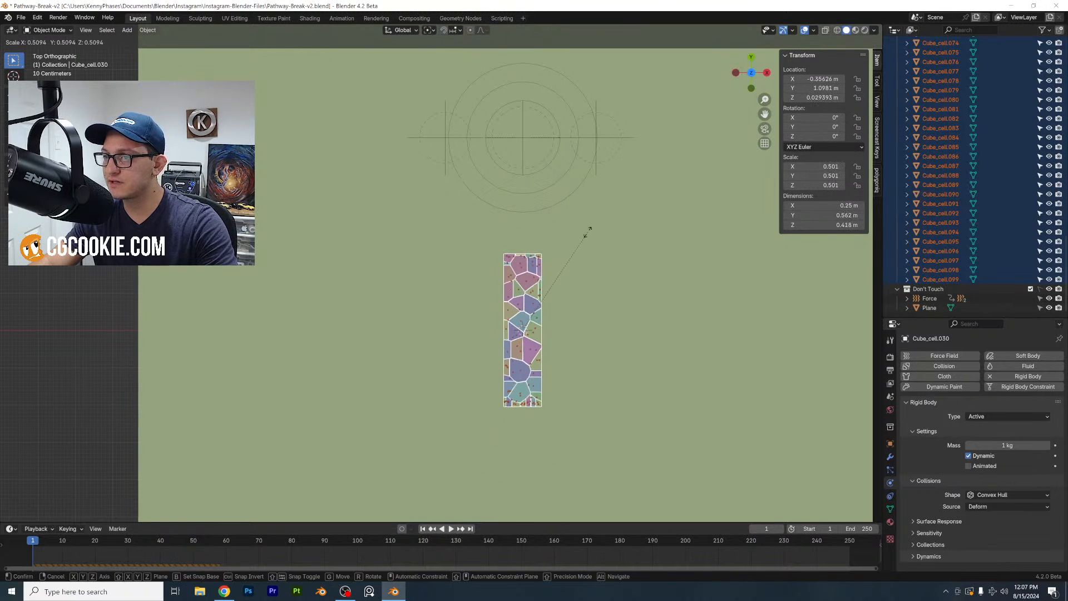
{"action": "left_click", "coordinate": [584, 232]}
{"action": "key", "text": "g"}
{"action": "key", "text": "y"}
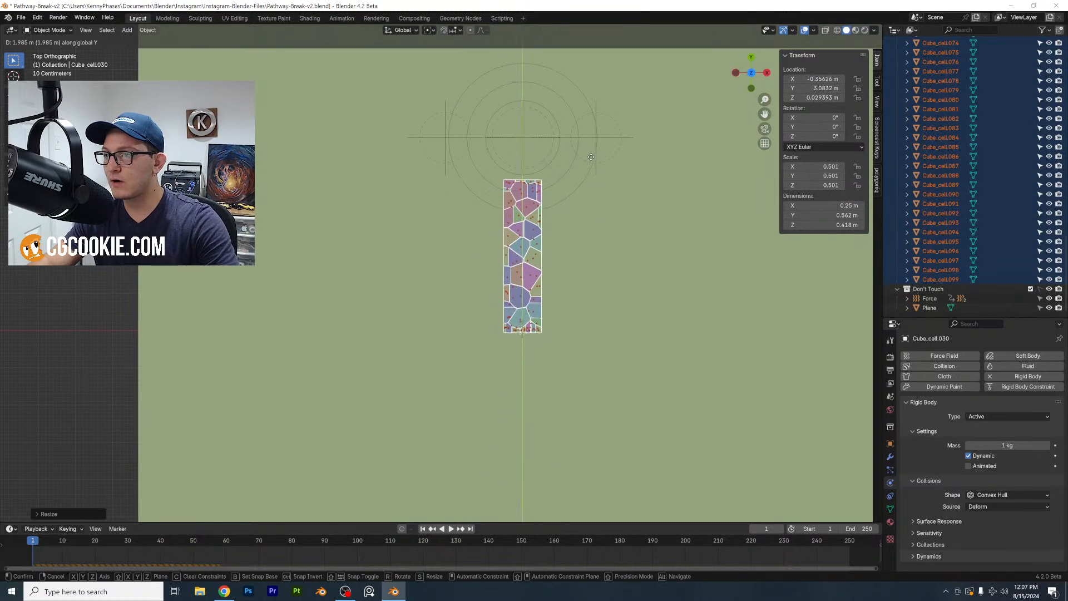
{"action": "left_click", "coordinate": [589, 167]}
Duplicate the selected cells about -4.2 m along Y to extend the pathway with a second block
{"action": "key", "text": "shift+d"}
{"action": "key", "text": "y"}
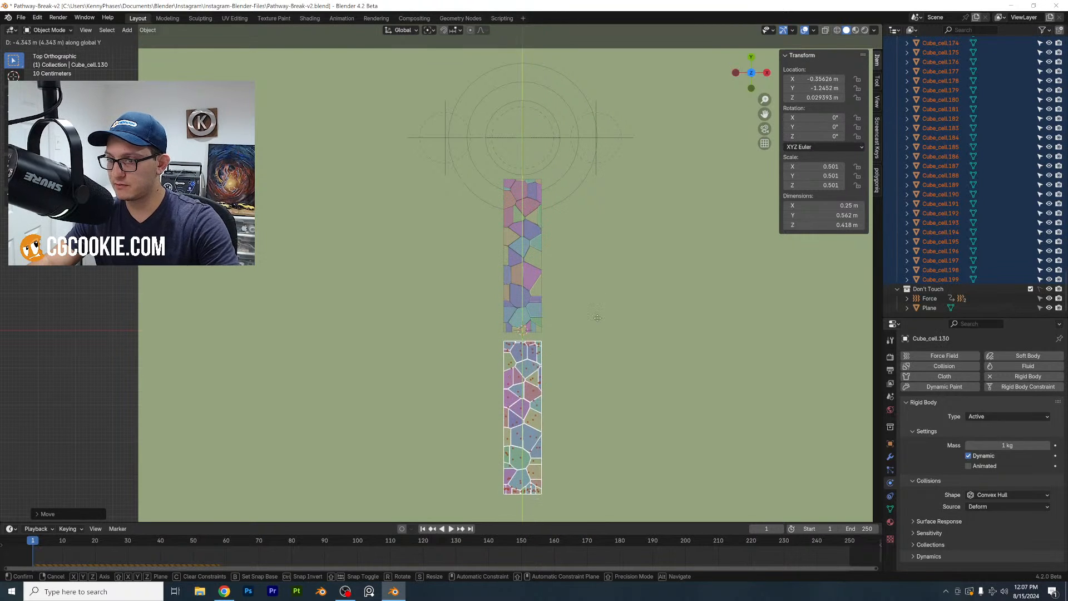
{"action": "left_click", "coordinate": [596, 314]}
{"action": "middle_click_drag", "start_coordinate": [596, 313], "coordinate": [500, 245]}
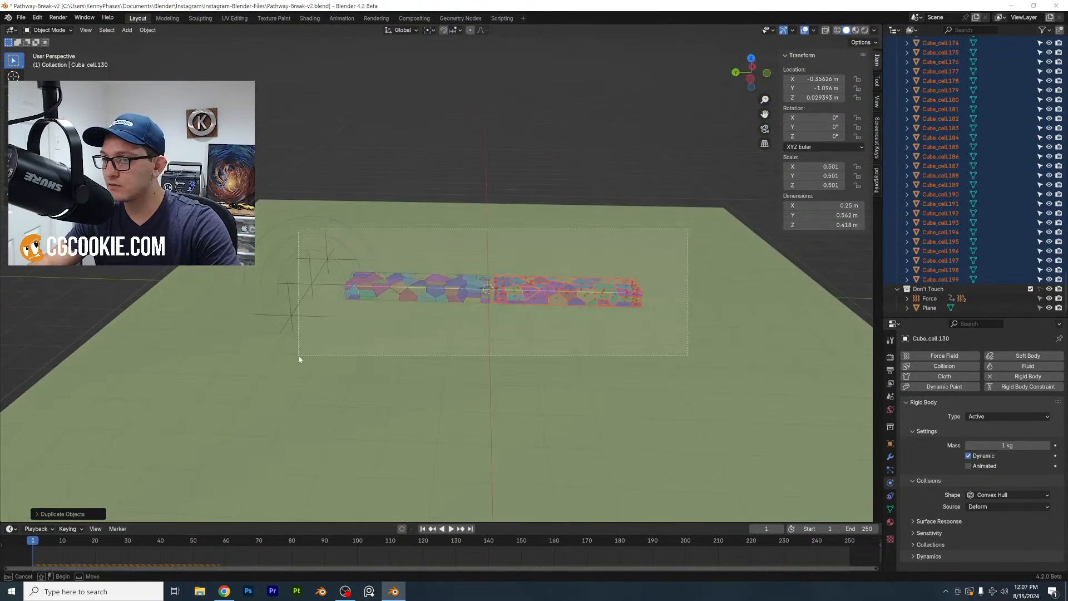
Duplicate the two-block row along X to both sides, about 1.13 m in +X and about 1.12 m in -X
{"action": "left_click", "coordinate": [751, 57]}
{"action": "key", "text": "shift+d"}
{"action": "key", "text": "x"}
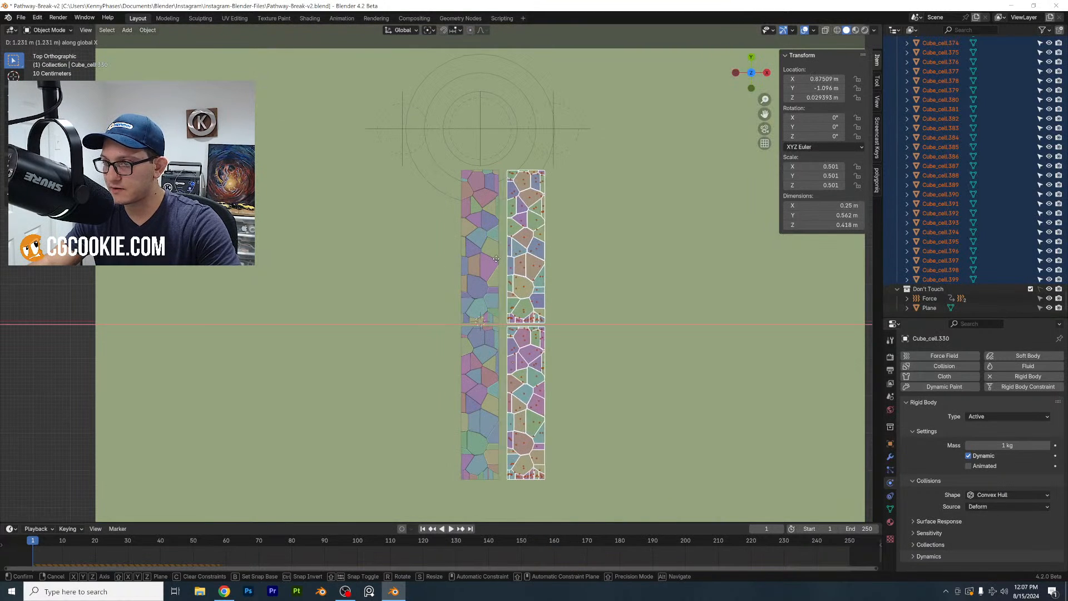
{"action": "left_click", "coordinate": [495, 258]}
{"action": "key", "text": "shift+d"}
{"action": "key", "text": "x"}
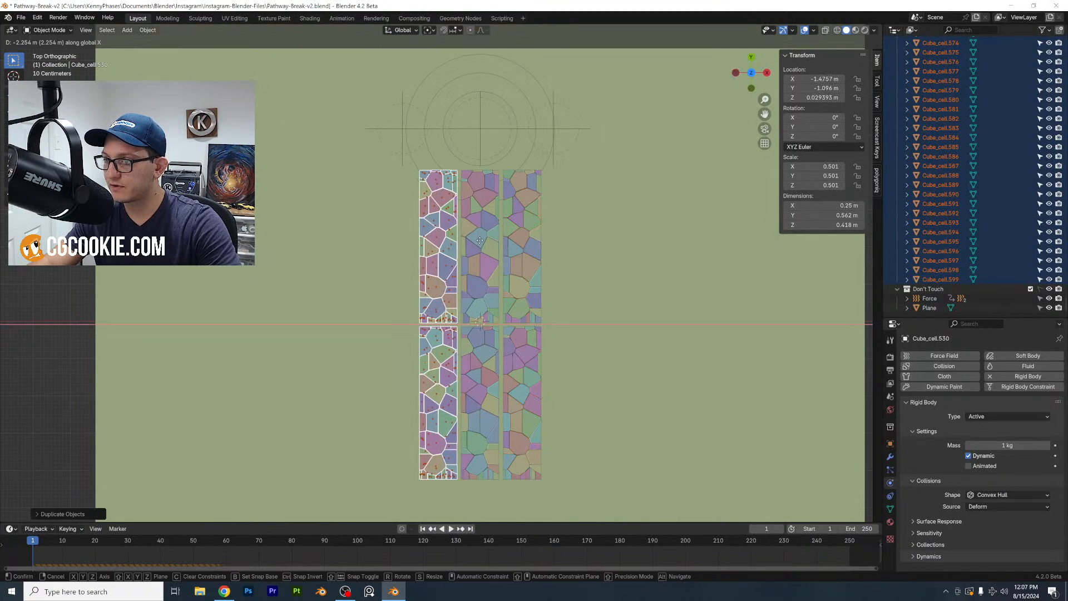
{"action": "left_click", "coordinate": [479, 241]}
Select all three rows of cells and duplicate them about 0.53 m up along Z as a second layer
{"action": "middle_click_drag", "start_coordinate": [480, 241], "coordinate": [528, 231]}
{"action": "left_click_drag", "start_coordinate": [706, 198], "coordinate": [331, 353]}
{"action": "key", "text": "shift+d"}
{"action": "key", "text": "z"}
{"action": "left_click", "coordinate": [596, 262]}
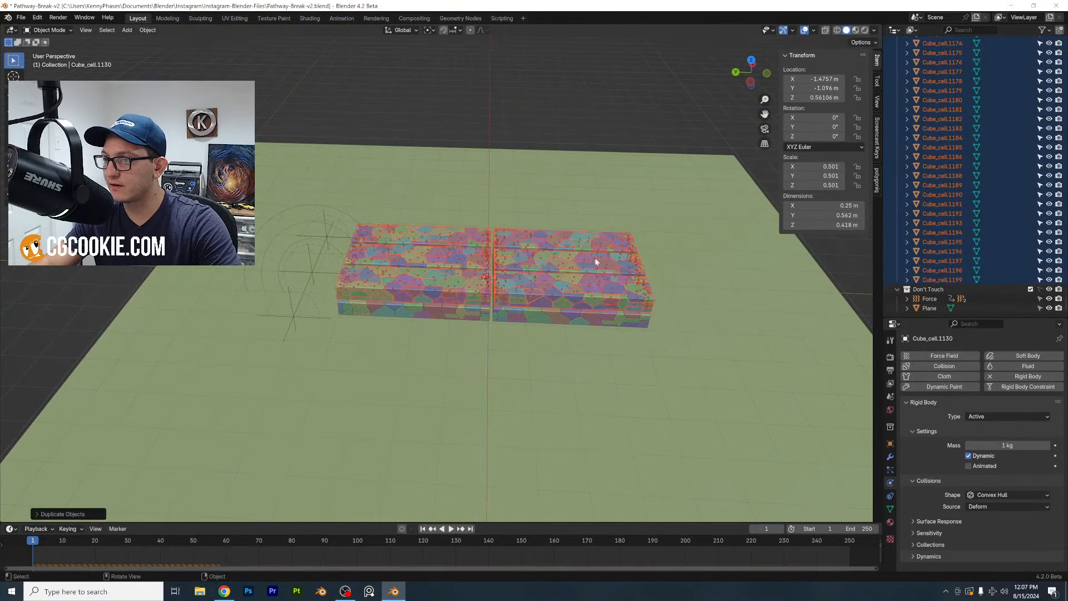
Flatten and shrink the duplicated upper layer of cells, and lower it along Z to just above the bottom rows
{"action": "left_click", "coordinate": [750, 85]}
{"action": "scroll", "coordinate": [555, 279], "scroll_direction": "up", "scroll_amount": 4}
{"action": "middle_click_drag", "start_coordinate": [556, 278], "coordinate": [327, 279], "text": "shift"}
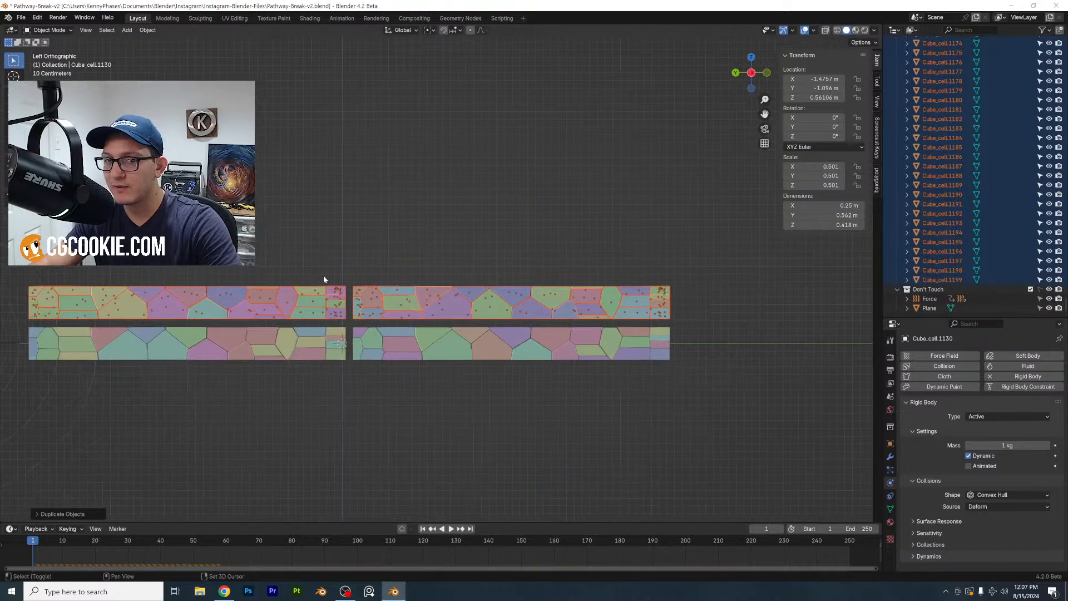
{"action": "key", "text": "g"}
{"action": "key", "text": "s"}
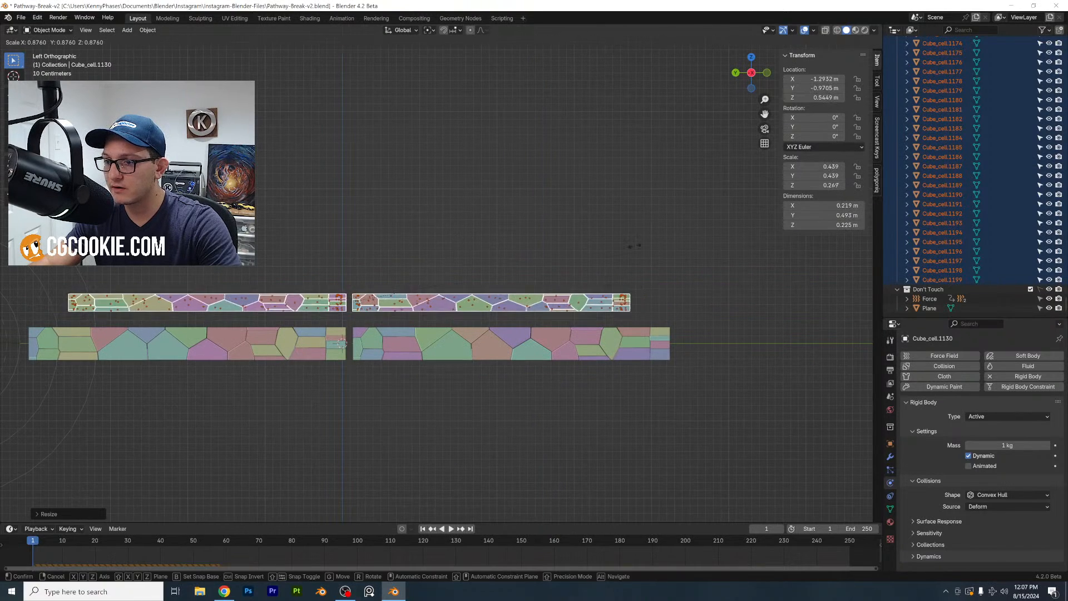
{"action": "left_click", "coordinate": [607, 251]}
{"action": "key", "text": "g"}
{"action": "key", "text": "z"}
{"action": "left_click", "coordinate": [606, 260]}
Scale the upper layer to about 0.247 in X and Y and 0.151 in Z, aligned above the first lower block
{"action": "middle_click_drag", "start_coordinate": [566, 273], "coordinate": [693, 253], "text": "shift"}
{"action": "key", "text": "s"}
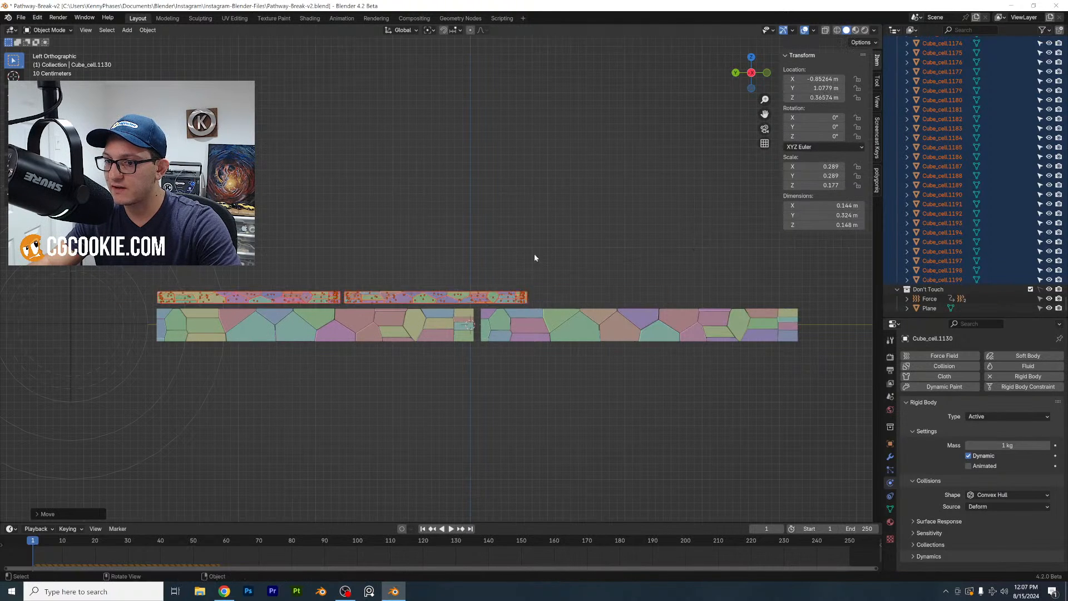
{"action": "left_click", "coordinate": [546, 227]}
{"action": "key", "text": "g"}
{"action": "left_click", "coordinate": [519, 226]}
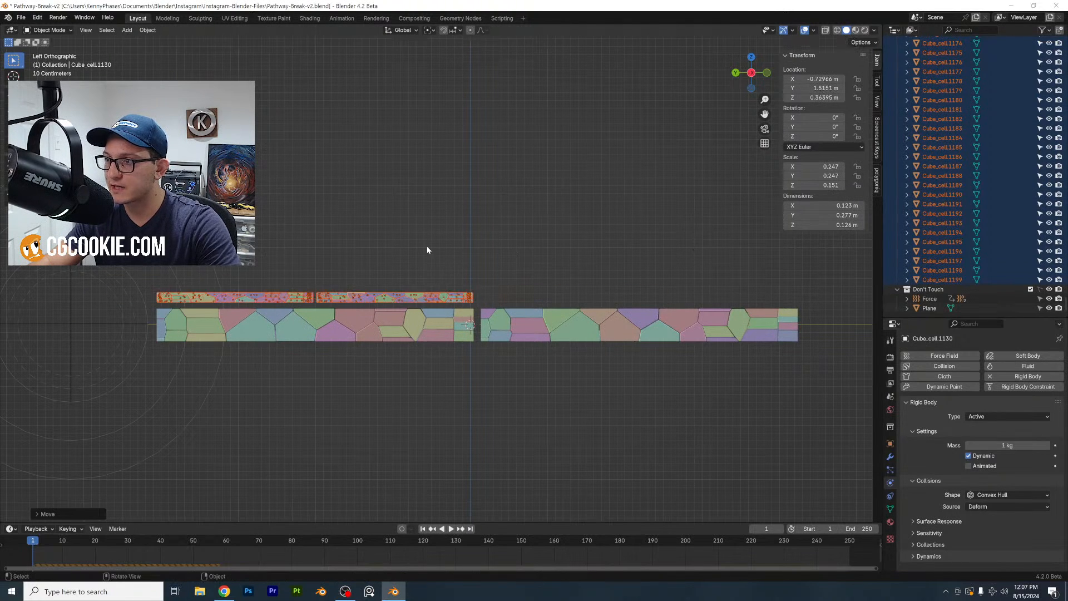
Duplicate the upper layer about -4.22 m along Y so it also covers the second lower block
{"action": "key", "text": "shift+d"}
{"action": "key", "text": "y"}
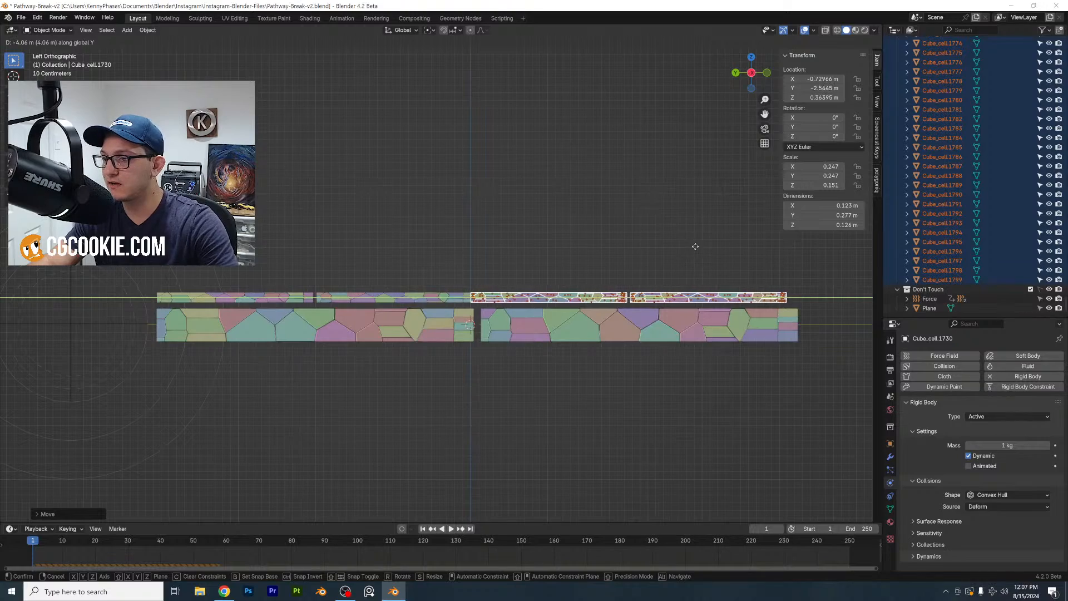
{"action": "left_click", "coordinate": [690, 250]}
{"action": "scroll", "coordinate": [690, 250], "scroll_direction": "down", "scroll_amount": 3}
{"action": "middle_click_drag", "start_coordinate": [690, 249], "coordinate": [448, 338]}
{"action": "scroll", "coordinate": [646, 317], "scroll_direction": "up", "scroll_amount": 1}
{"action": "middle_click_drag", "start_coordinate": [647, 317], "coordinate": [612, 256], "text": "shift"}
Select all the cells and apply their scale, and save the file
{"action": "left_click", "coordinate": [562, 76]}
{"action": "middle_click_drag", "start_coordinate": [568, 111], "coordinate": [507, 230]}
{"action": "scroll", "coordinate": [494, 148], "scroll_direction": "down", "scroll_amount": 3}
{"action": "key", "text": "a"}
{"action": "left_click", "coordinate": [146, 30]}
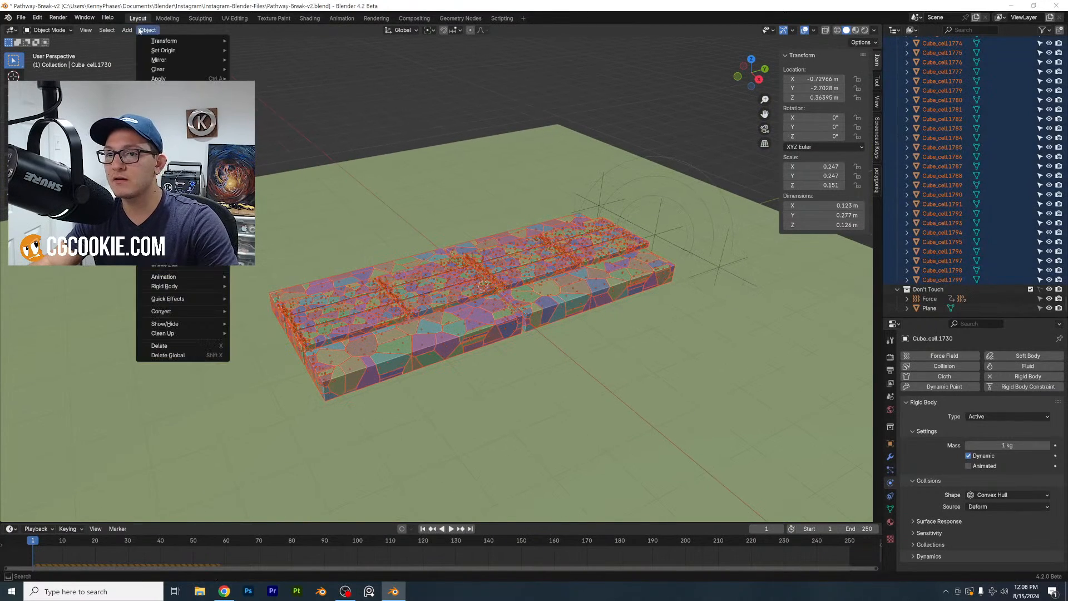
{"action": "mouse_move", "coordinate": [211, 78]}
{"action": "left_click", "coordinate": [281, 97]}
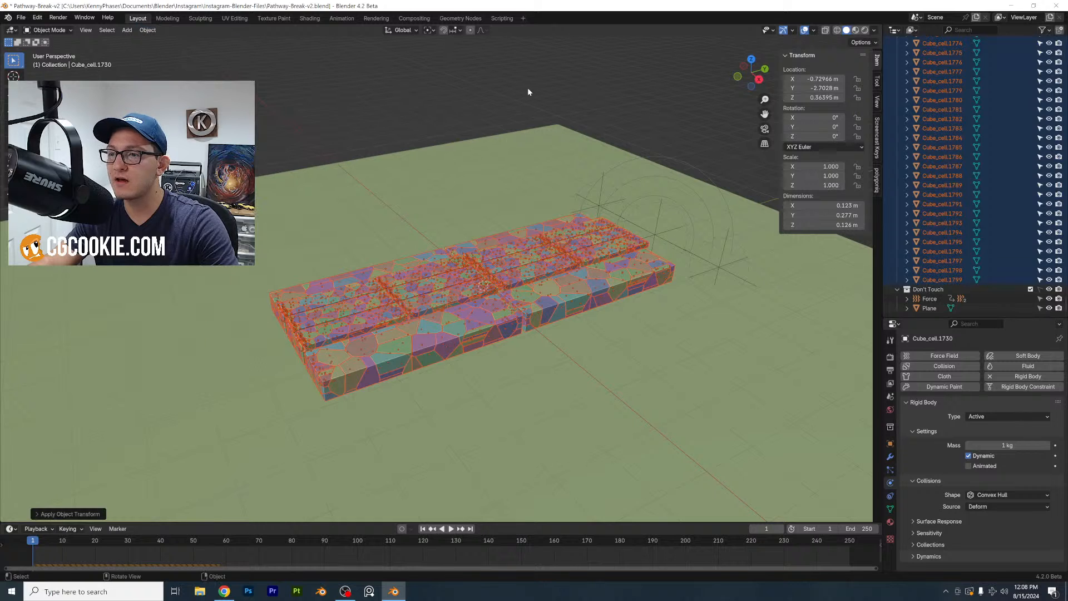
{"action": "key", "text": "ctrl+s"}
{"action": "middle_click_drag", "start_coordinate": [506, 95], "coordinate": [513, 96]}
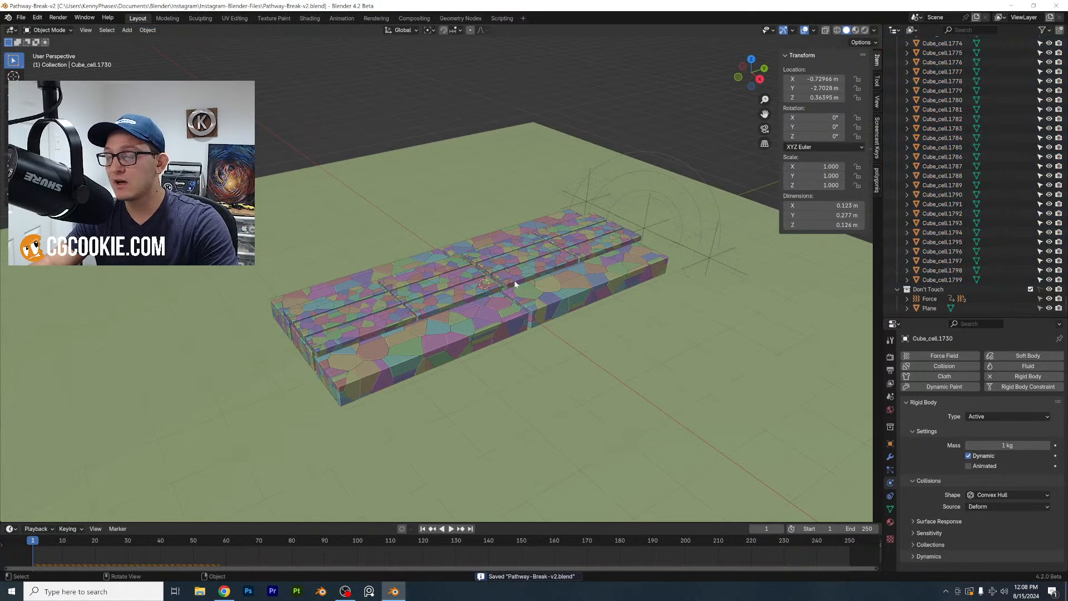
Open the scene's Rigid Body World cache settings and set the simulation end to frame 100
{"action": "left_click", "coordinate": [891, 397]}
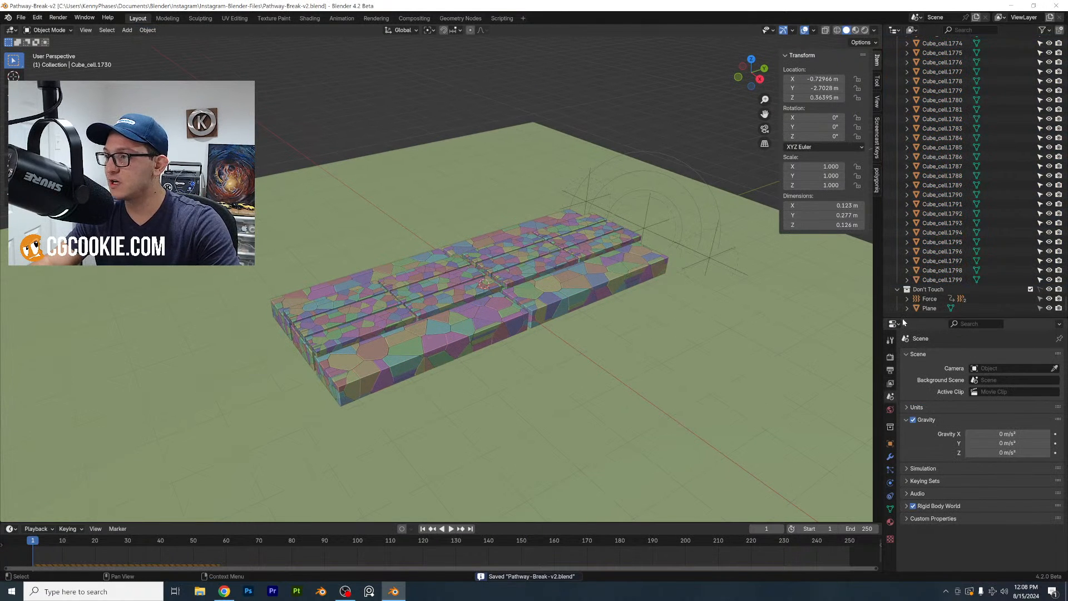
{"action": "left_click_drag", "start_coordinate": [903, 319], "coordinate": [903, 202]}
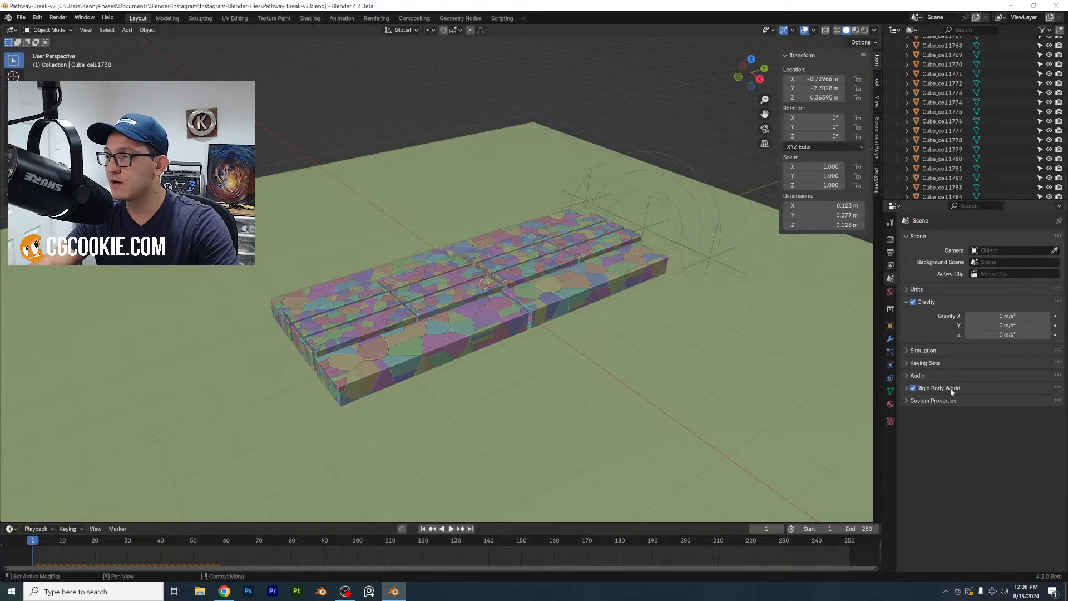
{"action": "left_click", "coordinate": [949, 388]}
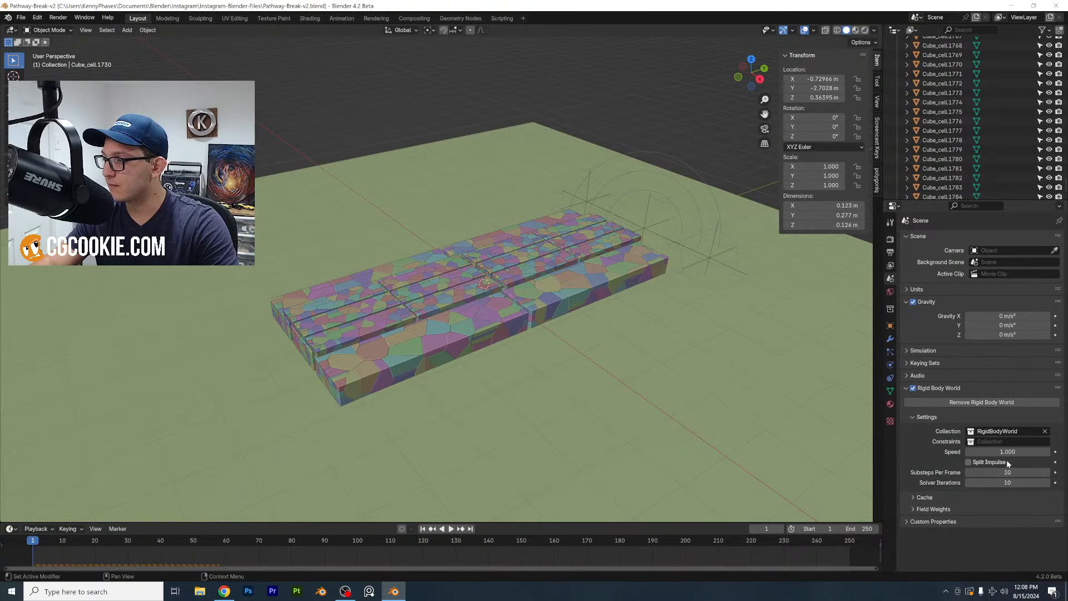
{"action": "left_click", "coordinate": [949, 496]}
{"action": "scroll", "coordinate": [971, 442], "scroll_direction": "down", "scroll_amount": 2}
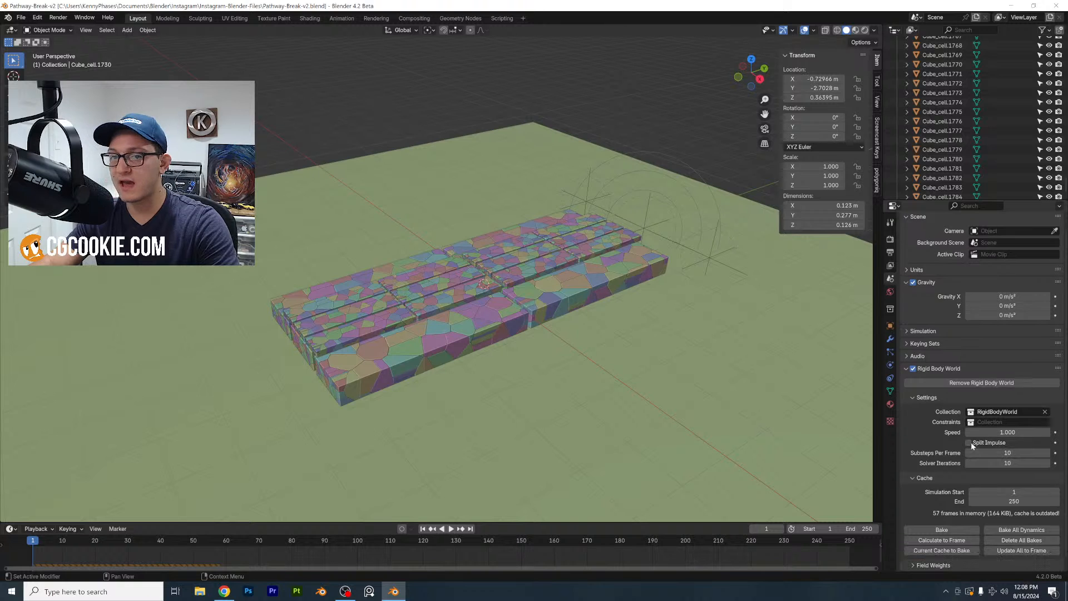
{"action": "double_click", "coordinate": [1018, 489]}
{"action": "type", "text": "10"}
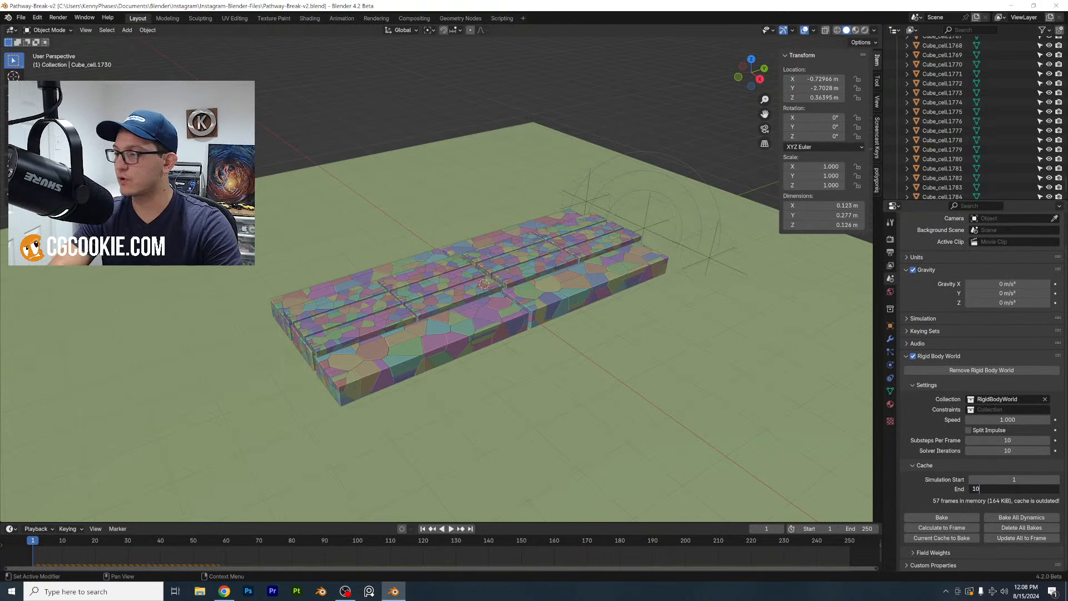
{"action": "type", "text": "0"}
{"action": "key", "text": "Return"}
Set both Substeps Per Frame and Solver Iterations to 5, and save the file
{"action": "double_click", "coordinate": [1008, 441]}
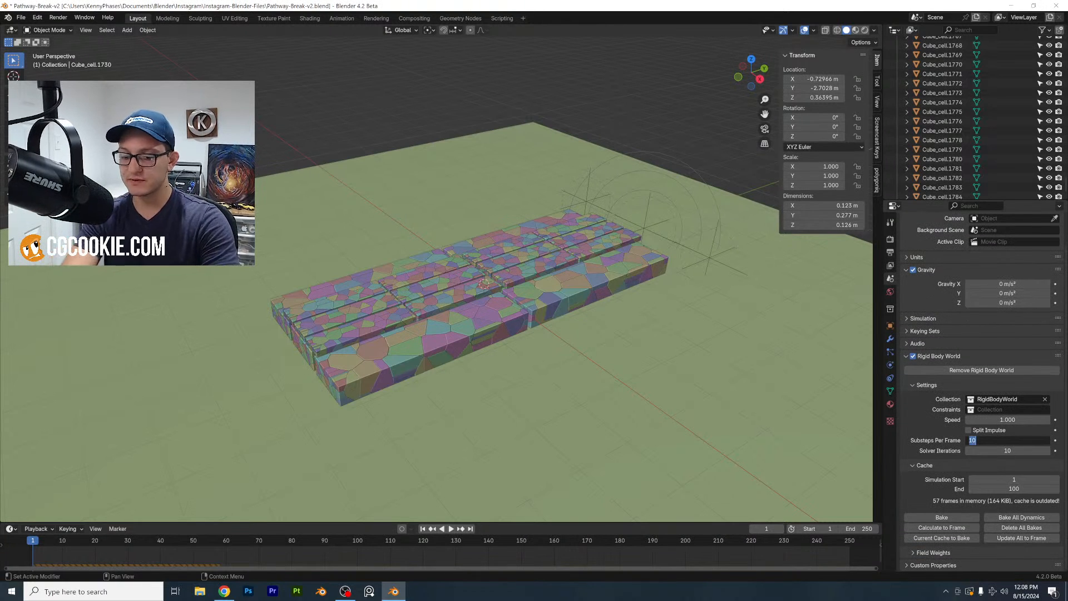
{"action": "type", "text": "5"}
{"action": "key", "text": "Tab"}
{"action": "type", "text": "5"}
{"action": "key", "text": "Return"}
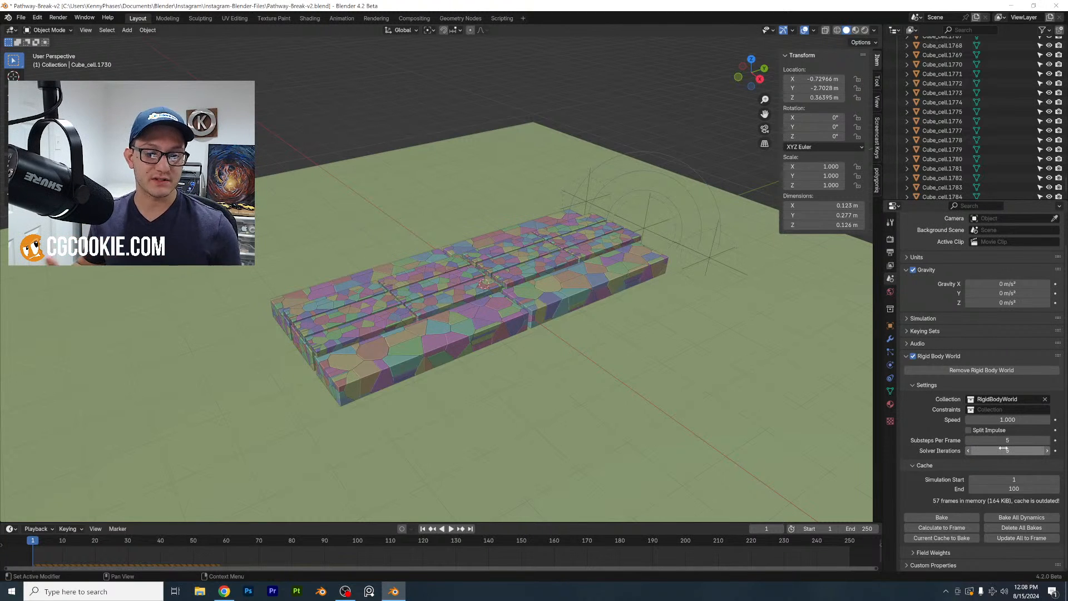
{"action": "key", "text": "ctrl+s"}
Bake the rigid body simulation and play back the pathway breaking apart
{"action": "left_click", "coordinate": [954, 515]}
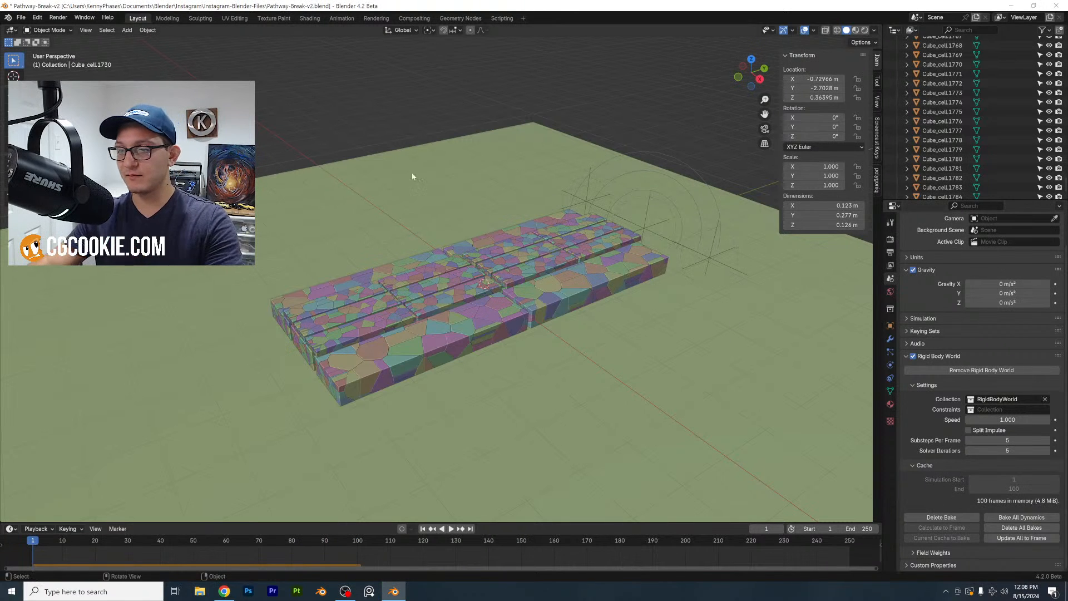
{"action": "scroll", "coordinate": [565, 203], "scroll_direction": "up", "scroll_amount": 1}
{"action": "key", "text": "space"}
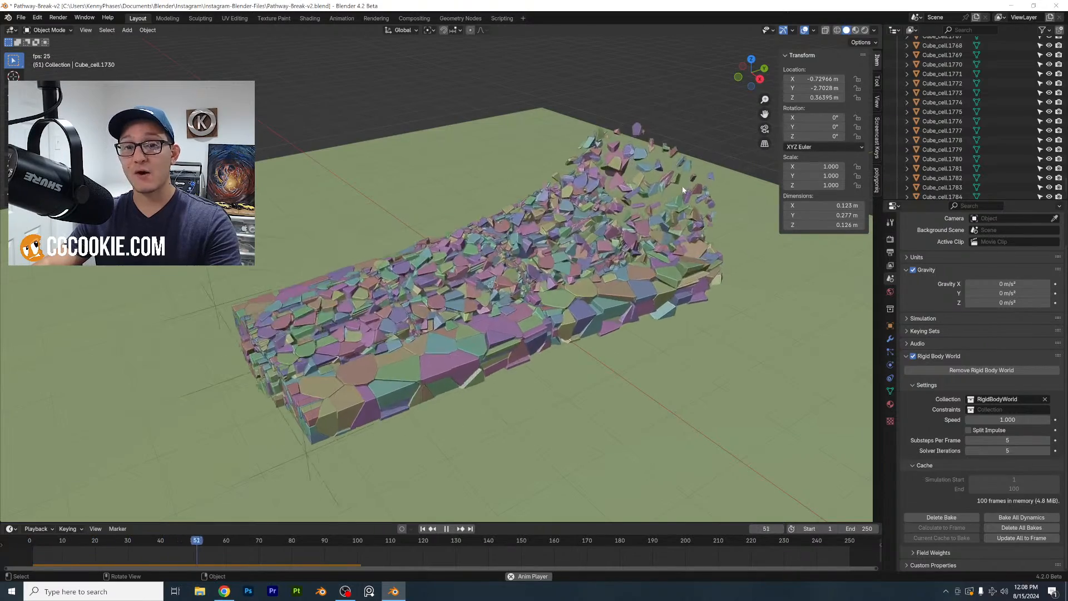
{"action": "scroll", "coordinate": [657, 267], "scroll_direction": "down", "scroll_amount": 1}
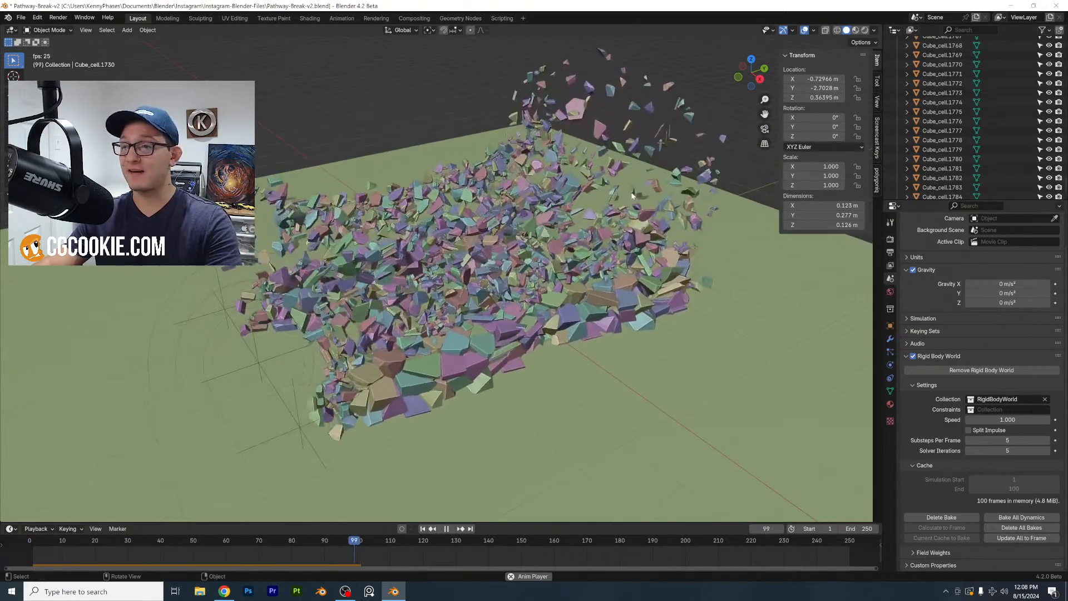
{"action": "left_click_drag", "start_coordinate": [636, 311], "coordinate": [640, 313]}
{"action": "middle_click_drag", "start_coordinate": [640, 312], "coordinate": [643, 314]}
Set the scene's end frame to 100 and replay the baked simulation
{"action": "key", "text": "space"}
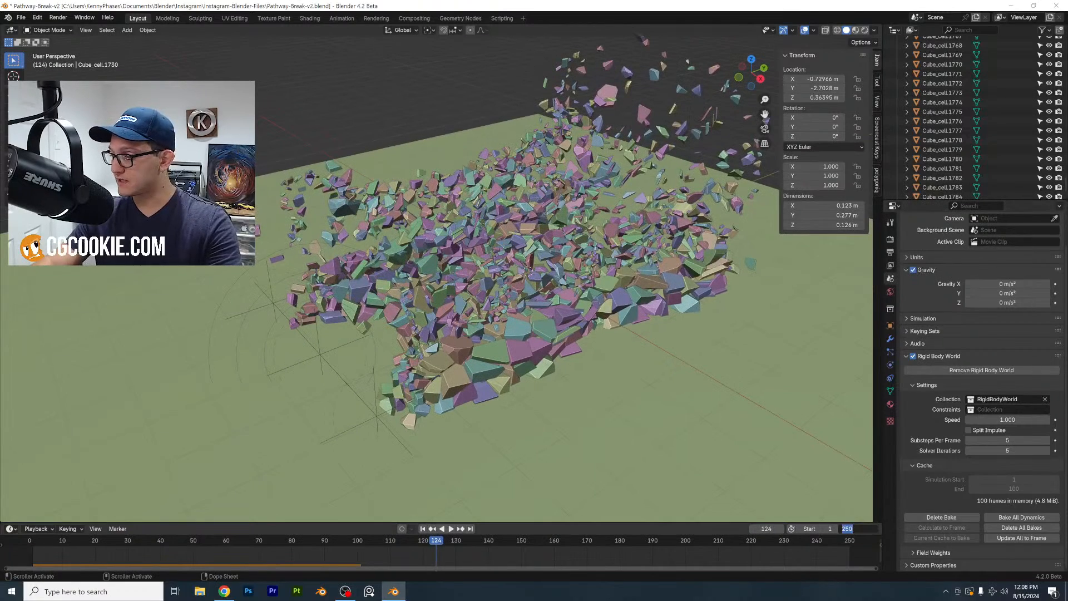
{"action": "key", "text": "space"}
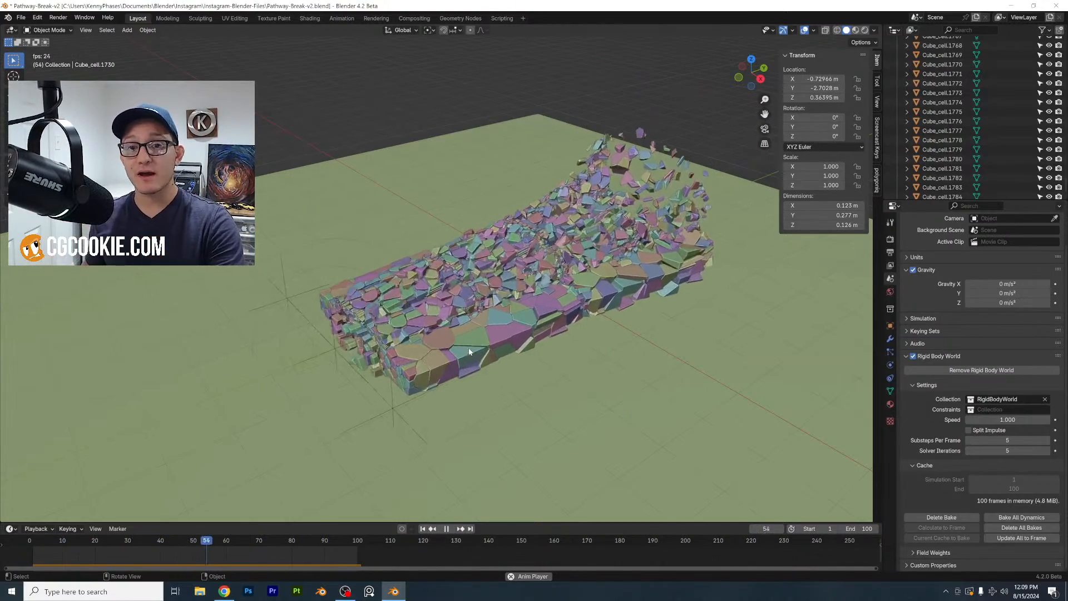
{"action": "key", "text": "space"}
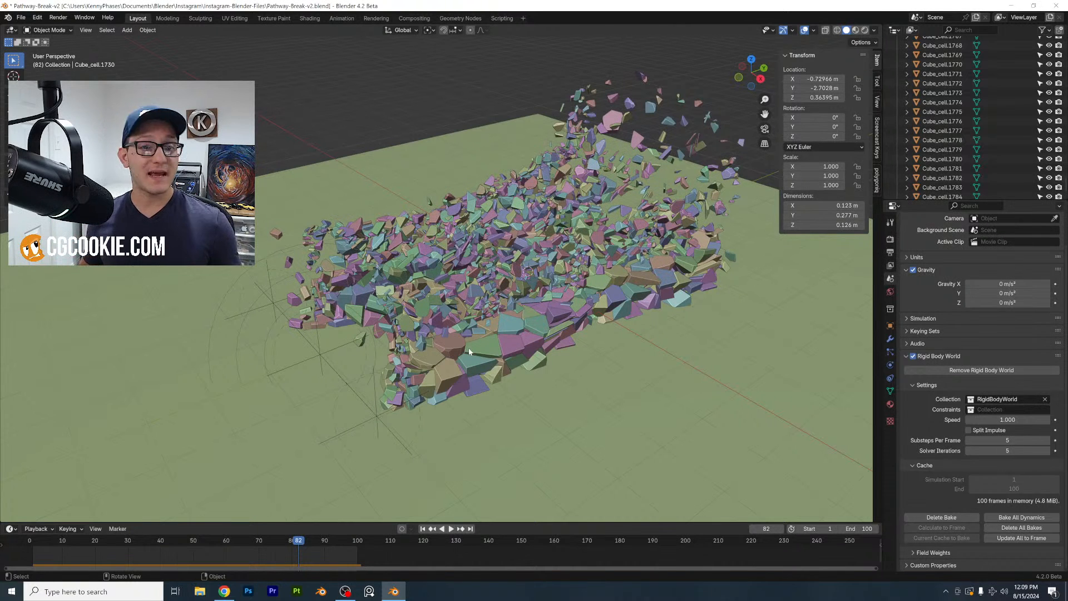
Return to the first frame and delete the rigid body bake
{"action": "key", "text": "shift+Left"}
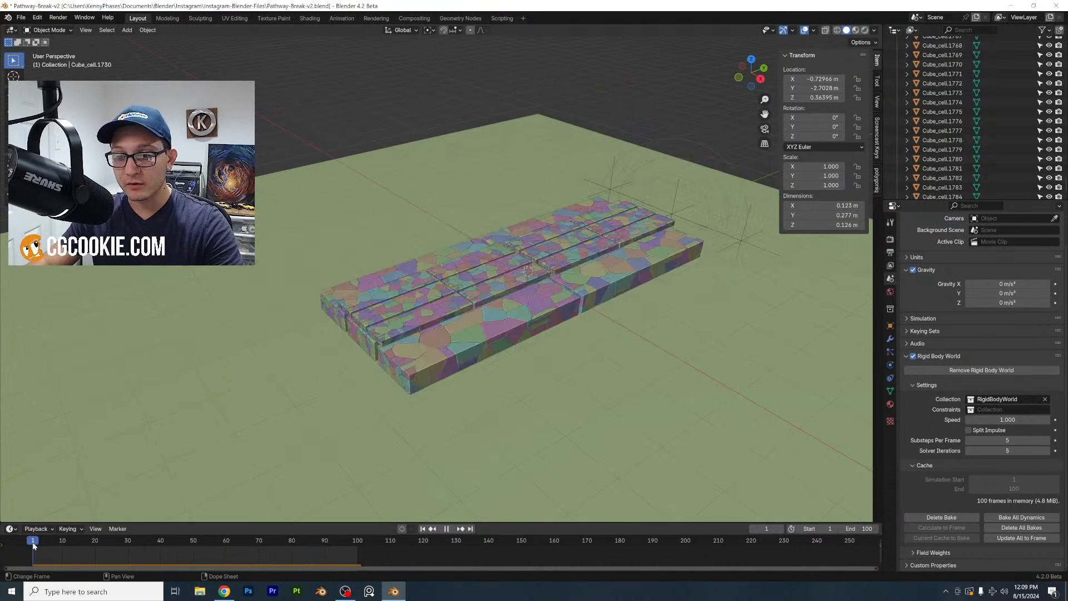
{"action": "left_click", "coordinate": [946, 518]}
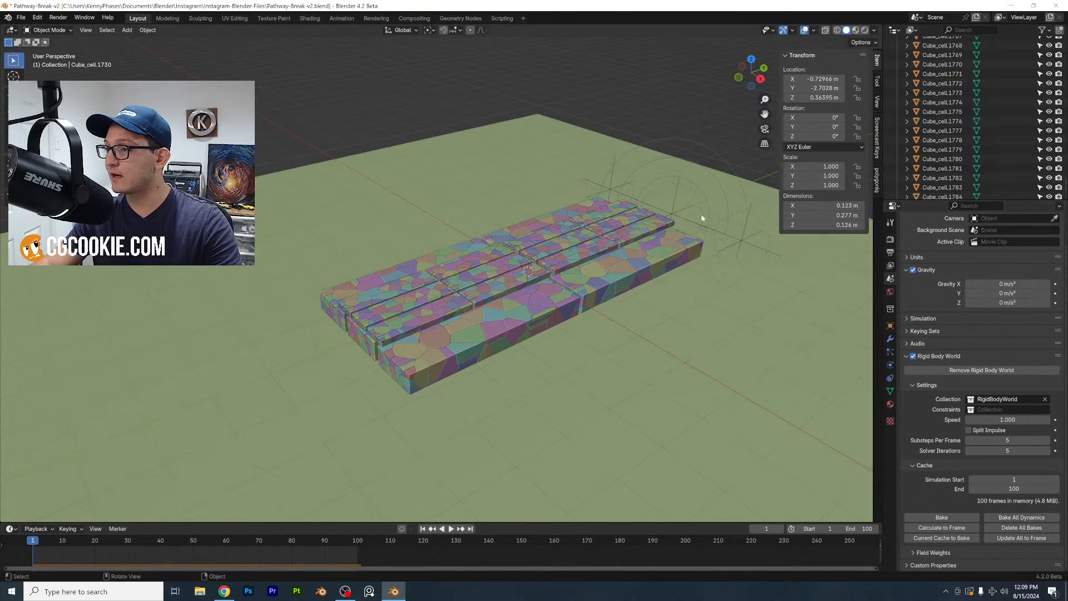
Select the three upper strips in front view and duplicate them about 0.175 m up along Z as a third layer
{"action": "left_click", "coordinate": [738, 77]}
{"action": "scroll", "coordinate": [515, 286], "scroll_direction": "up", "scroll_amount": 6}
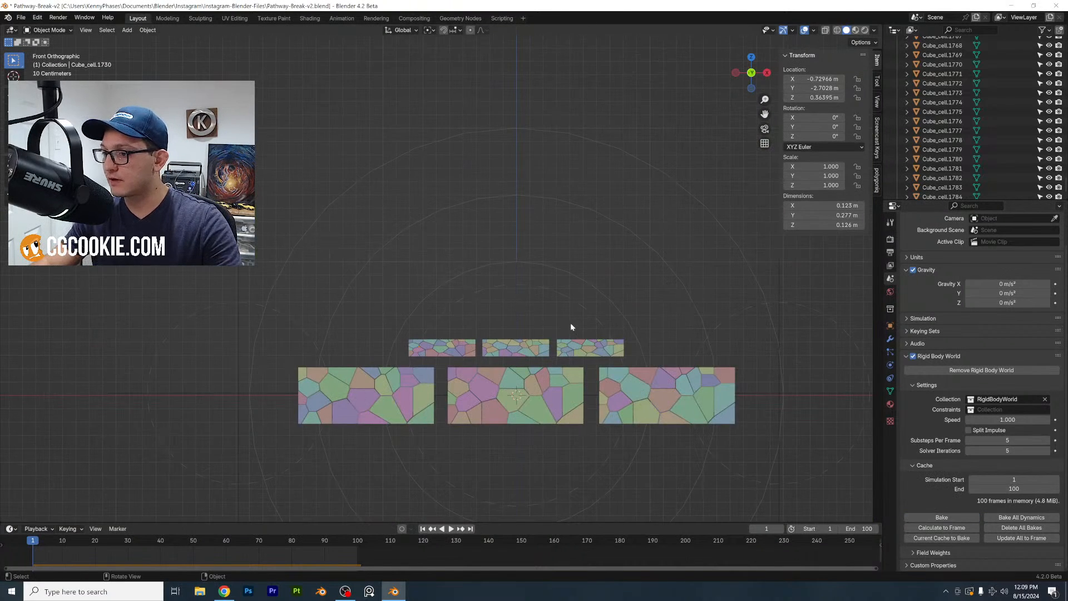
{"action": "left_click_drag", "start_coordinate": [647, 229], "coordinate": [351, 298]}
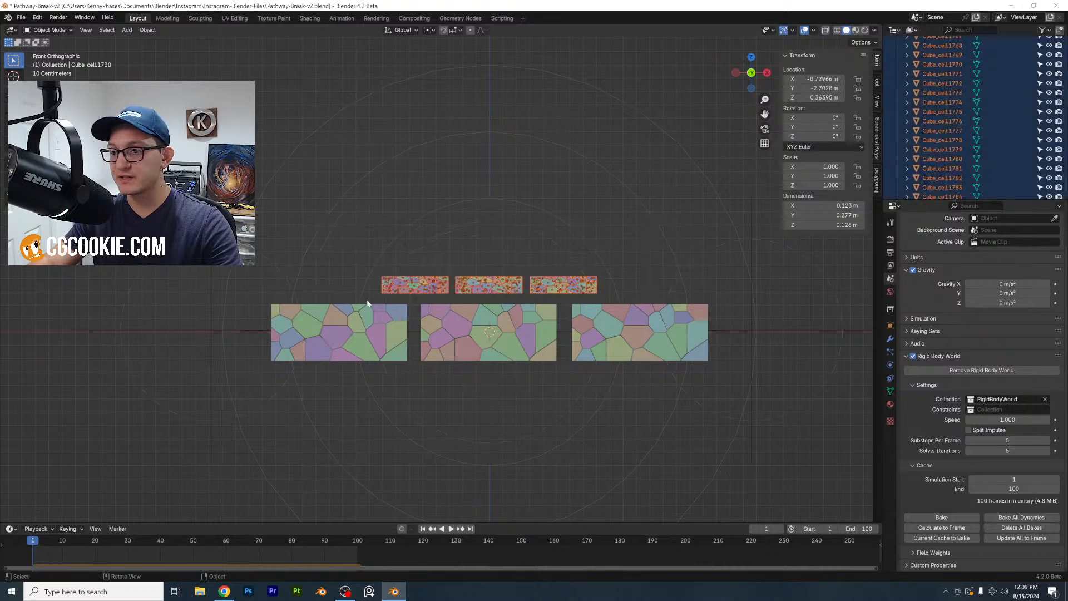
{"action": "key", "text": "shift+d"}
{"action": "left_click", "coordinate": [559, 269]}
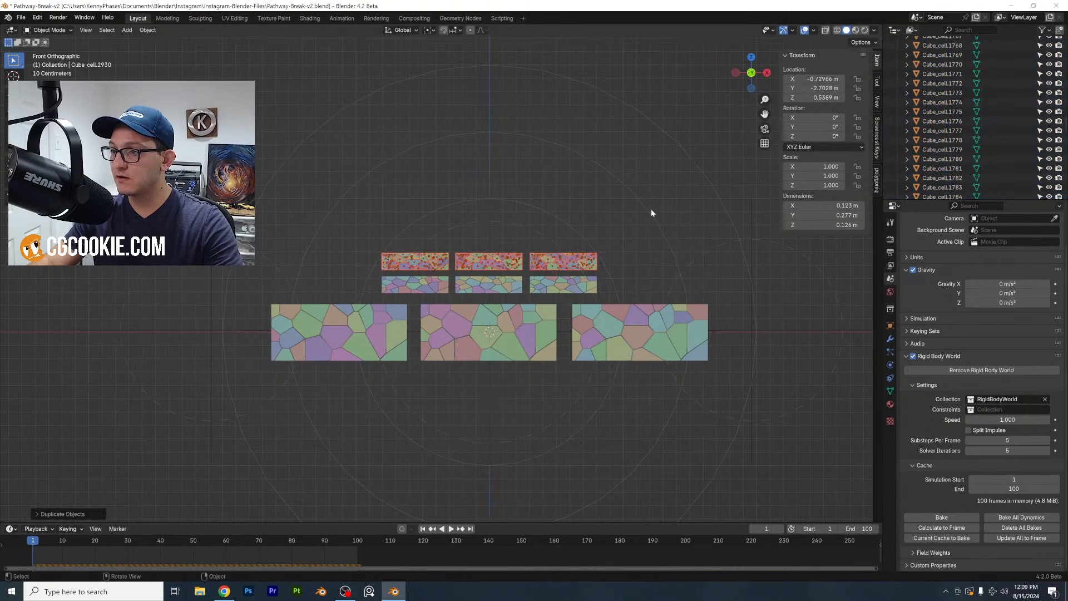
Scale the third layer to about 0.405 and lower it about 0.03 m along Z to just above the middle strips
{"action": "key", "text": "s"}
{"action": "left_click", "coordinate": [518, 260]}
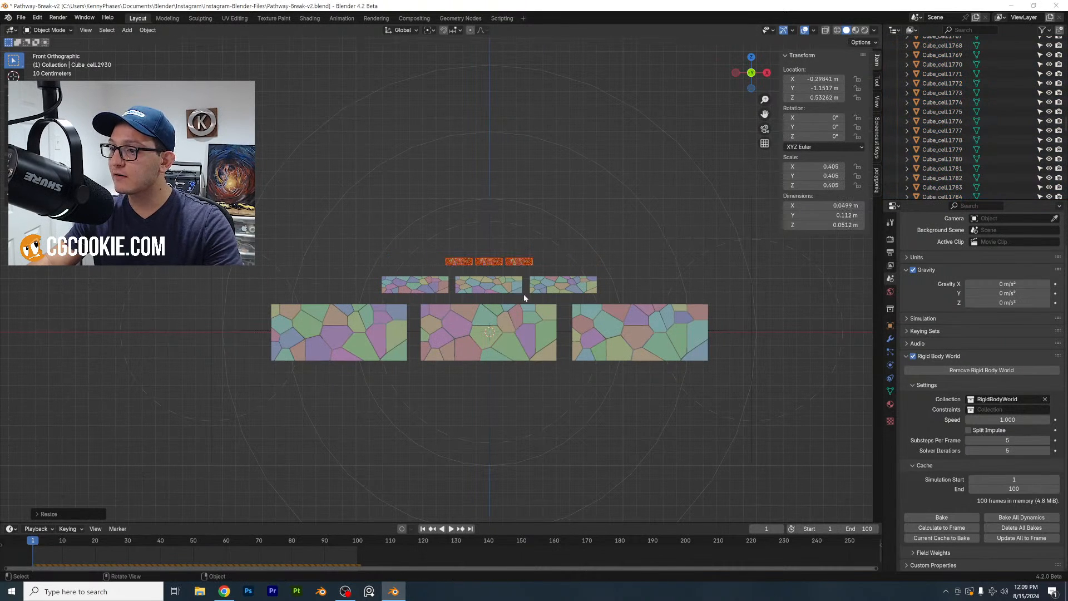
{"action": "scroll", "coordinate": [546, 253], "scroll_direction": "up", "scroll_amount": 7}
{"action": "middle_click_drag", "start_coordinate": [546, 254], "coordinate": [442, 276], "text": "shift"}
{"action": "key", "text": "g"}
{"action": "key", "text": "z"}
{"action": "left_click", "coordinate": [544, 227]}
{"action": "scroll", "coordinate": [603, 255], "scroll_direction": "down", "scroll_amount": 2}
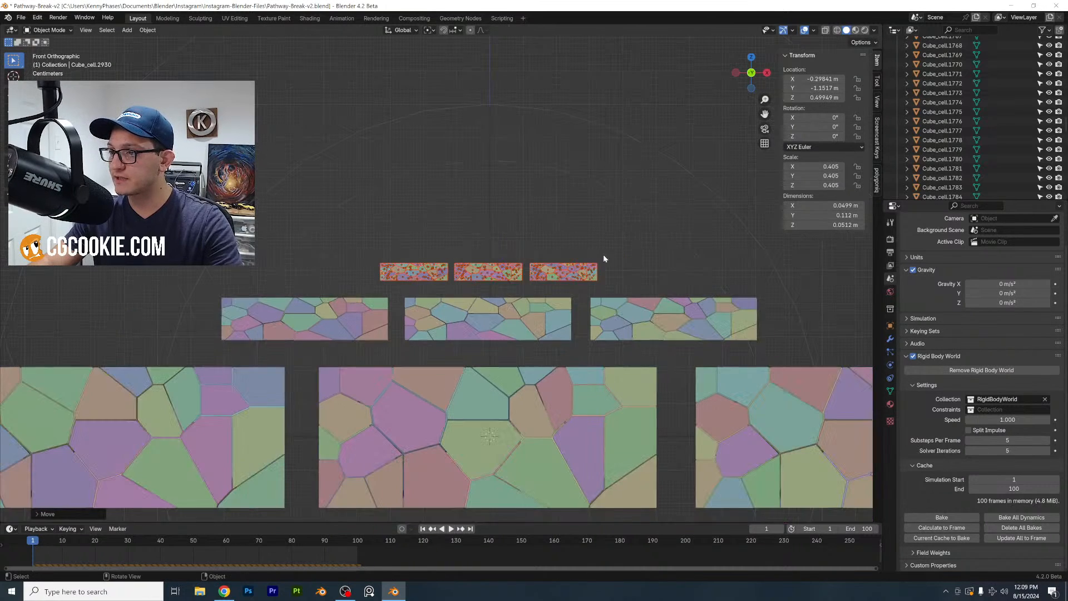
Duplicate the three small top strips along X to both sides, about 0.68 m in -X and about 0.69 m in +X
{"action": "key", "text": "shift+d"}
{"action": "key", "text": "x"}
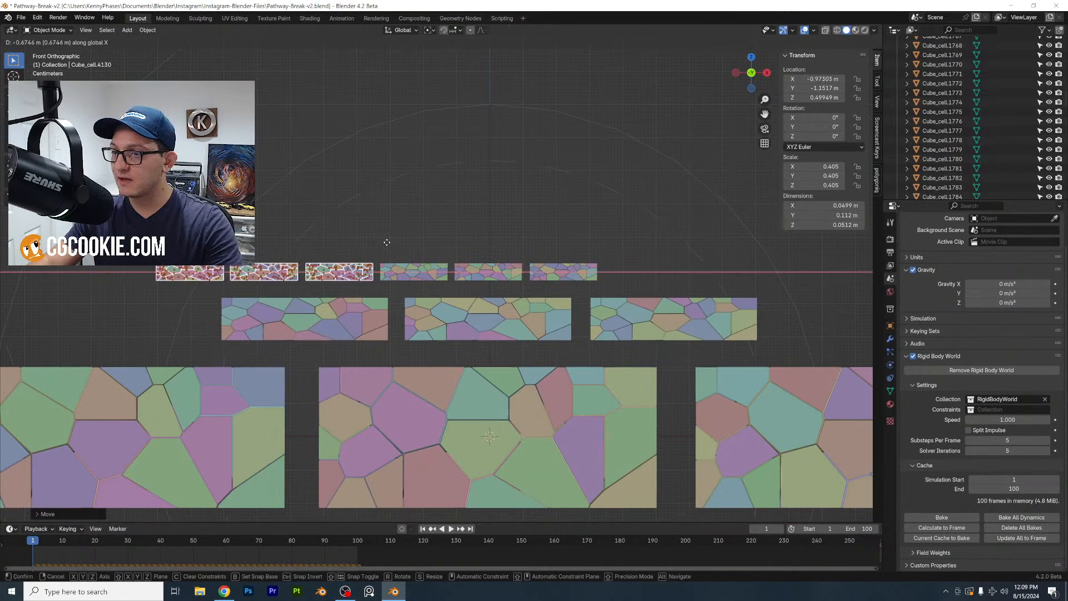
{"action": "left_click", "coordinate": [323, 246]}
{"action": "key", "text": "shift+d"}
{"action": "key", "text": "x"}
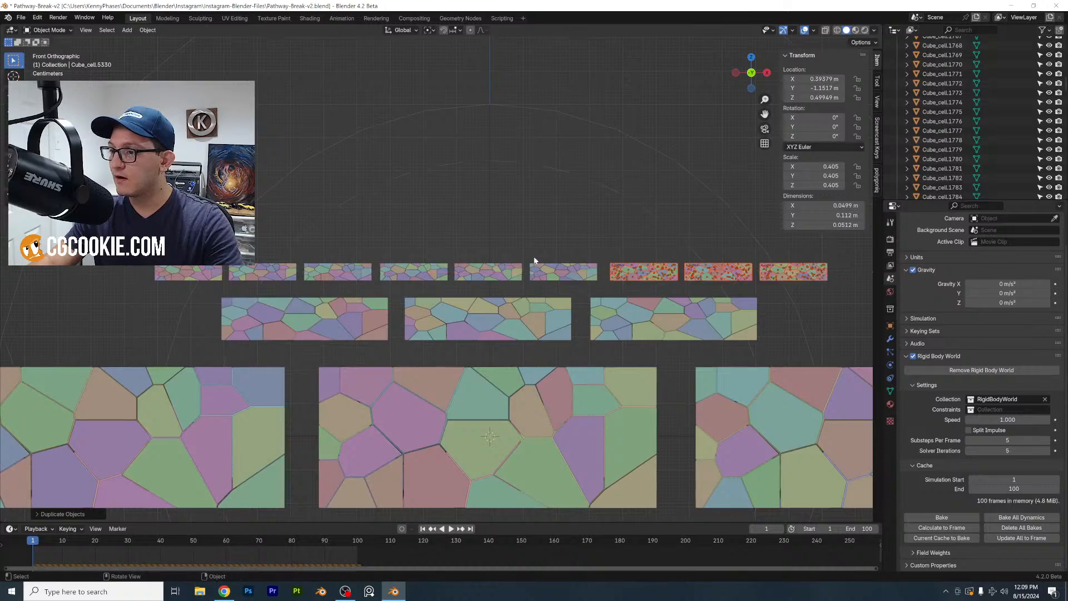
{"action": "left_click", "coordinate": [531, 268]}
Select all objects in the scene and apply their scale
{"action": "middle_click_drag", "start_coordinate": [532, 267], "coordinate": [510, 281]}
{"action": "key", "text": "a"}
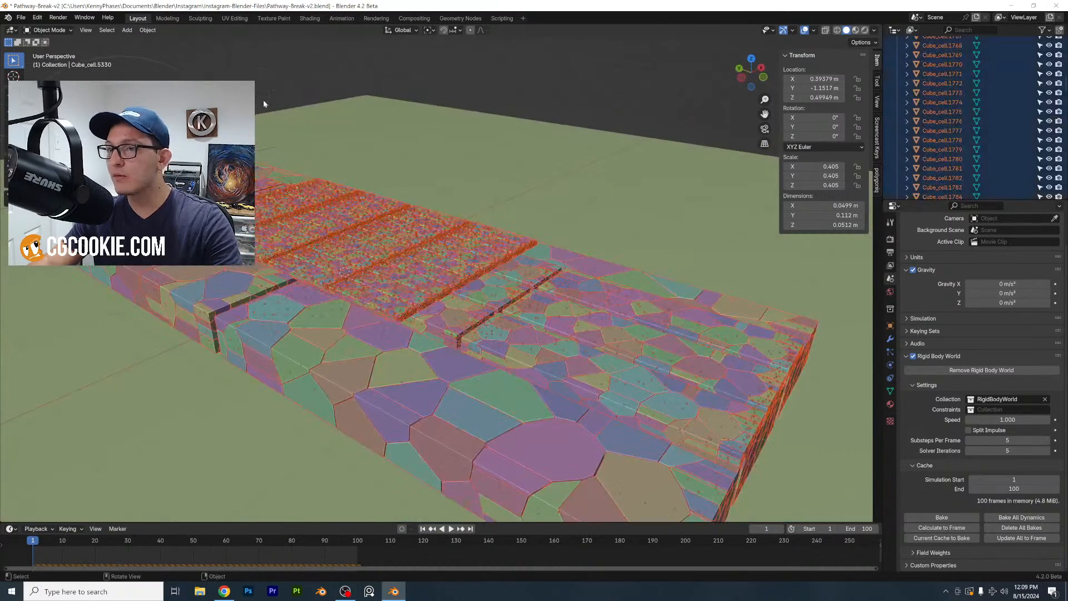
{"action": "left_click", "coordinate": [152, 32]}
{"action": "mouse_move", "coordinate": [167, 78]}
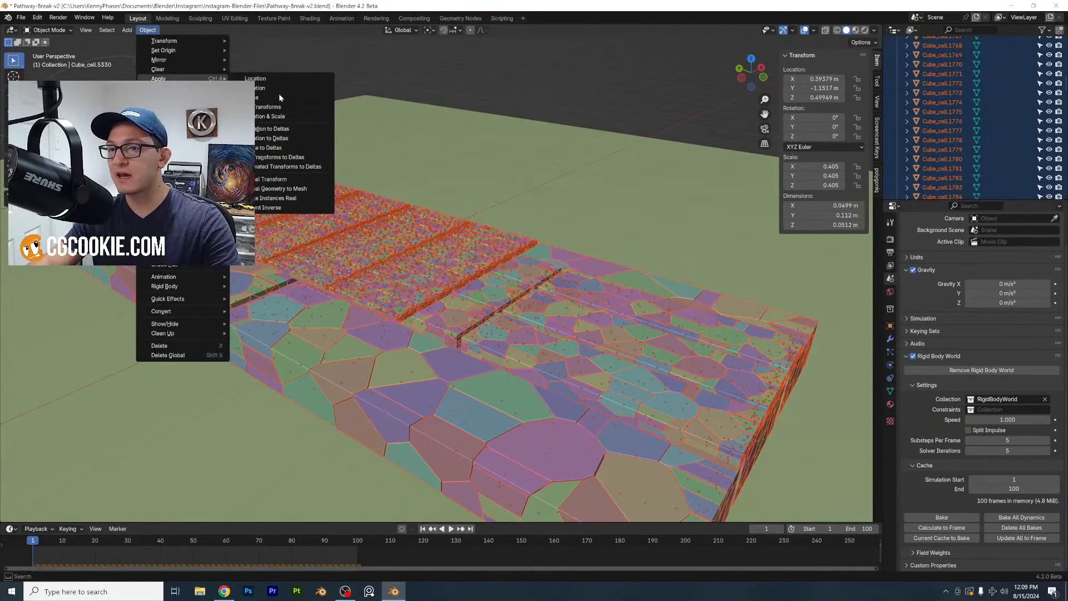
{"action": "left_click", "coordinate": [278, 97]}
Save the file and bake the rigid body simulation for frames 1 to 100
{"action": "middle_click_drag", "start_coordinate": [342, 226], "coordinate": [510, 139]}
{"action": "key", "text": "ctrl+s"}
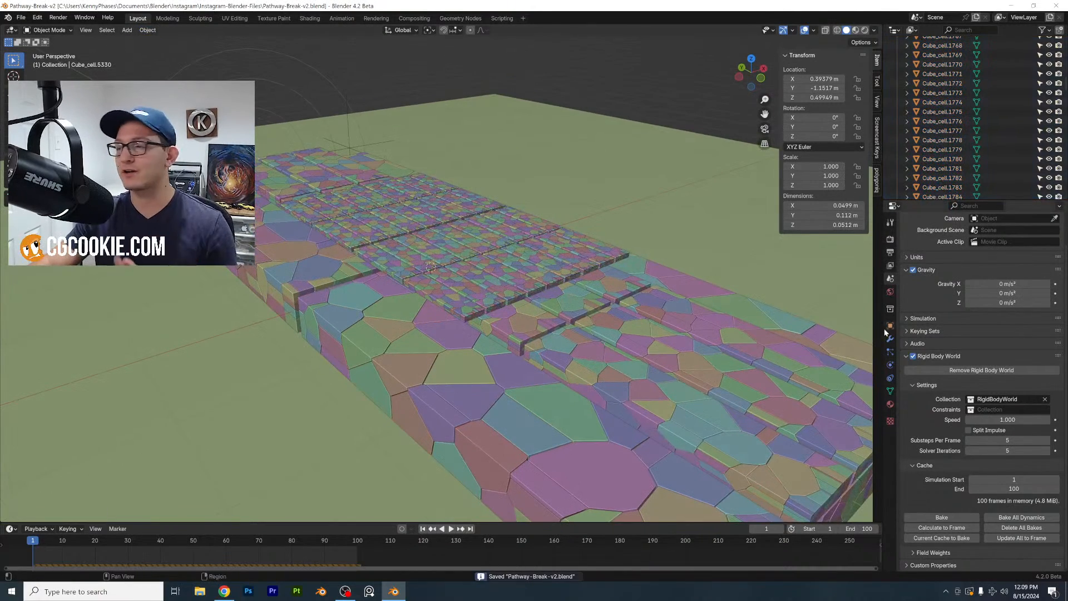
{"action": "left_click", "coordinate": [962, 516]}
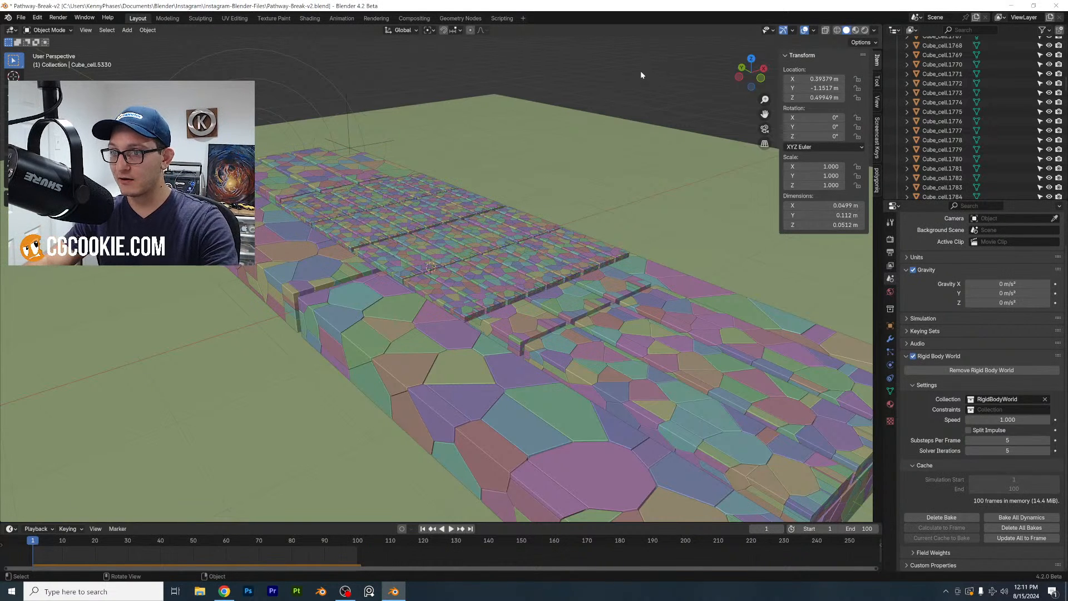
Play back the baked simulation and examine how the layered pathway breaks apart from several angles, including straight from the front
{"action": "scroll", "coordinate": [639, 71], "scroll_direction": "down", "scroll_amount": 3}
{"action": "key", "text": "space"}
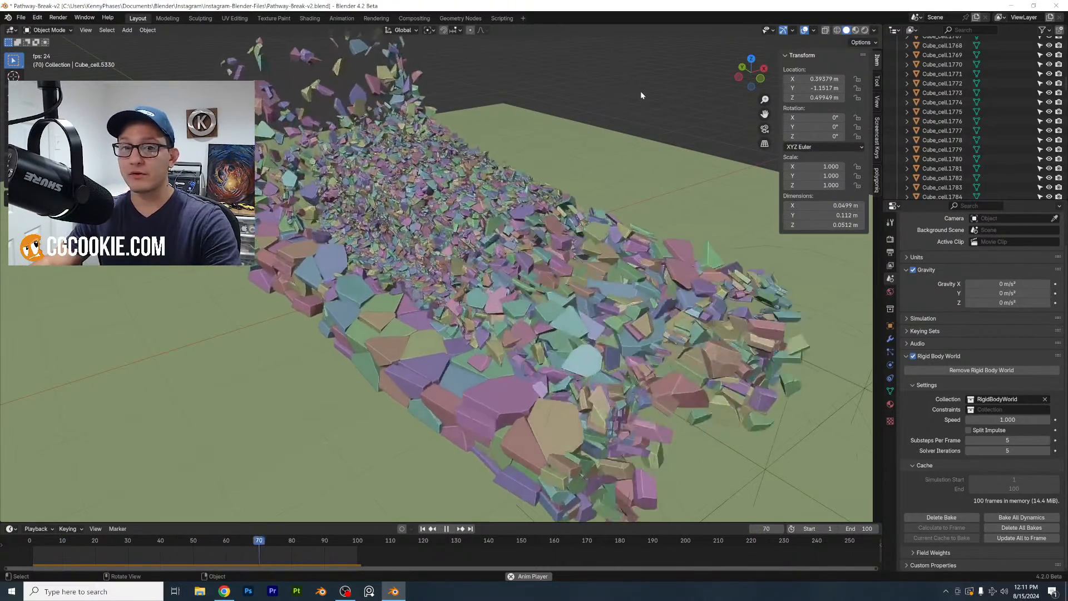
{"action": "scroll", "coordinate": [532, 184], "scroll_direction": "down", "scroll_amount": 2}
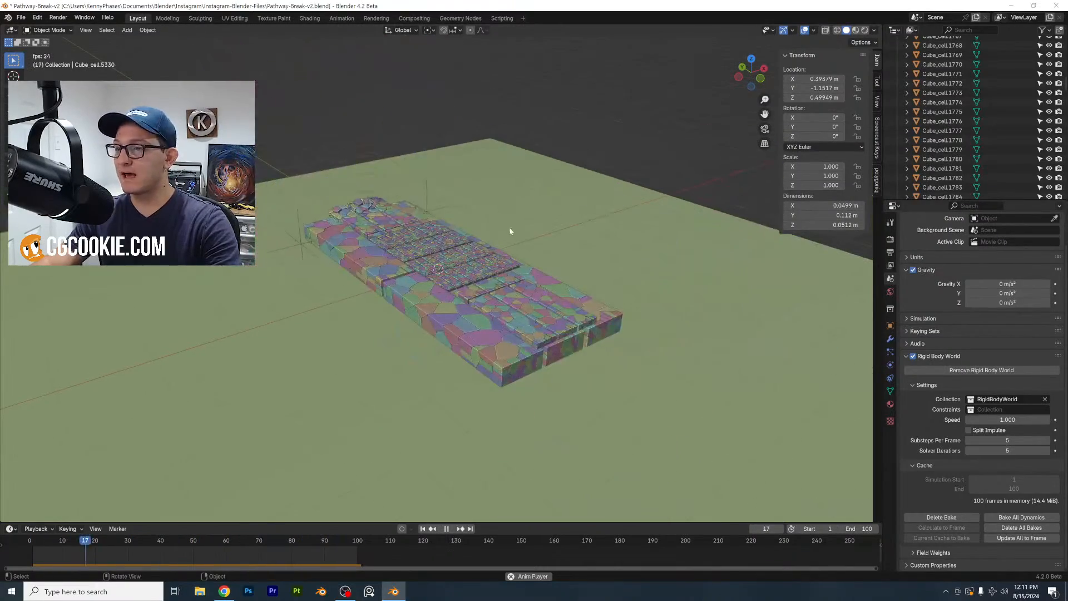
{"action": "middle_click_drag", "start_coordinate": [510, 231], "coordinate": [506, 206]}
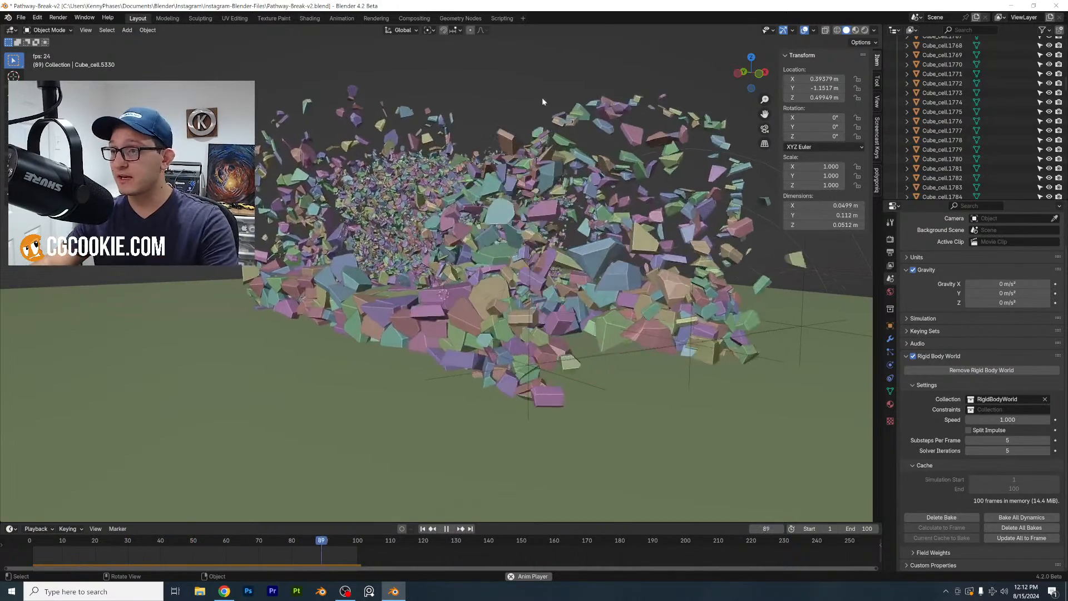
{"action": "key", "text": "Escape"}
{"action": "key", "text": "space"}
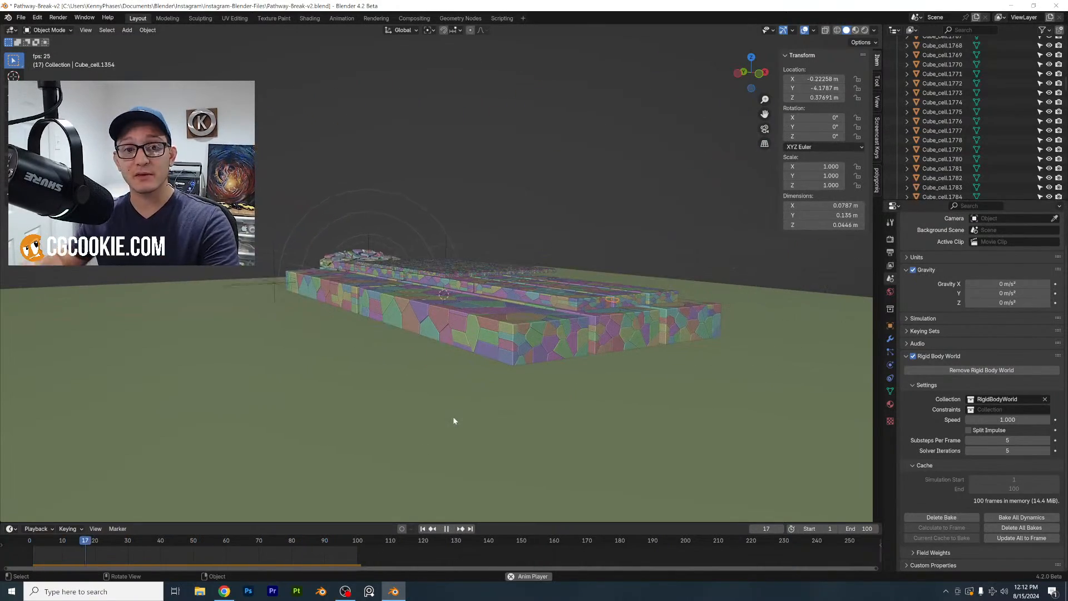
{"action": "key", "text": "space"}
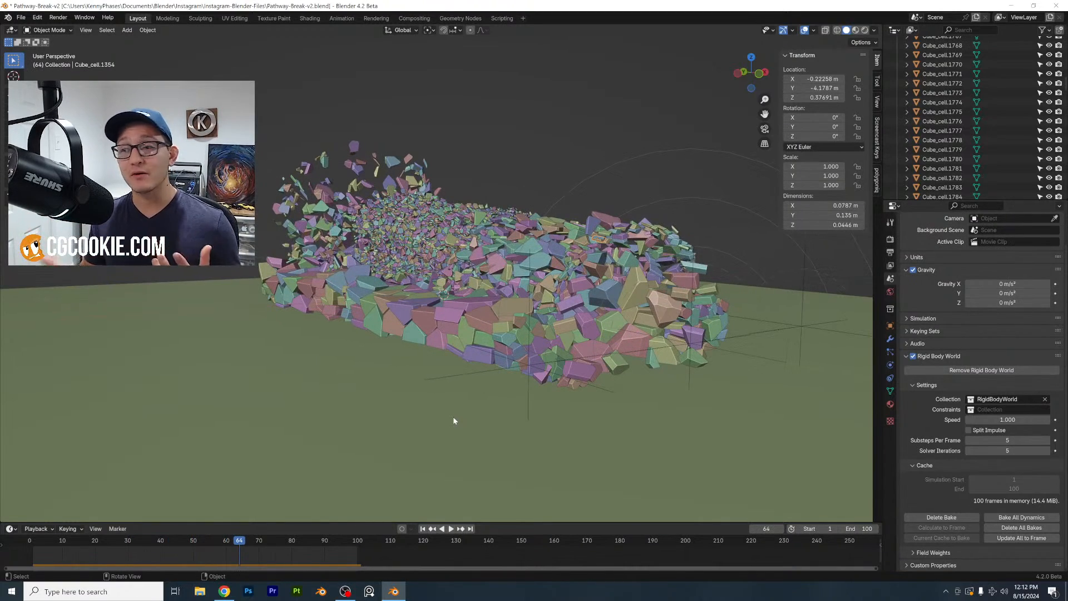
{"action": "key", "text": "space"}
{"action": "key", "text": "space"}
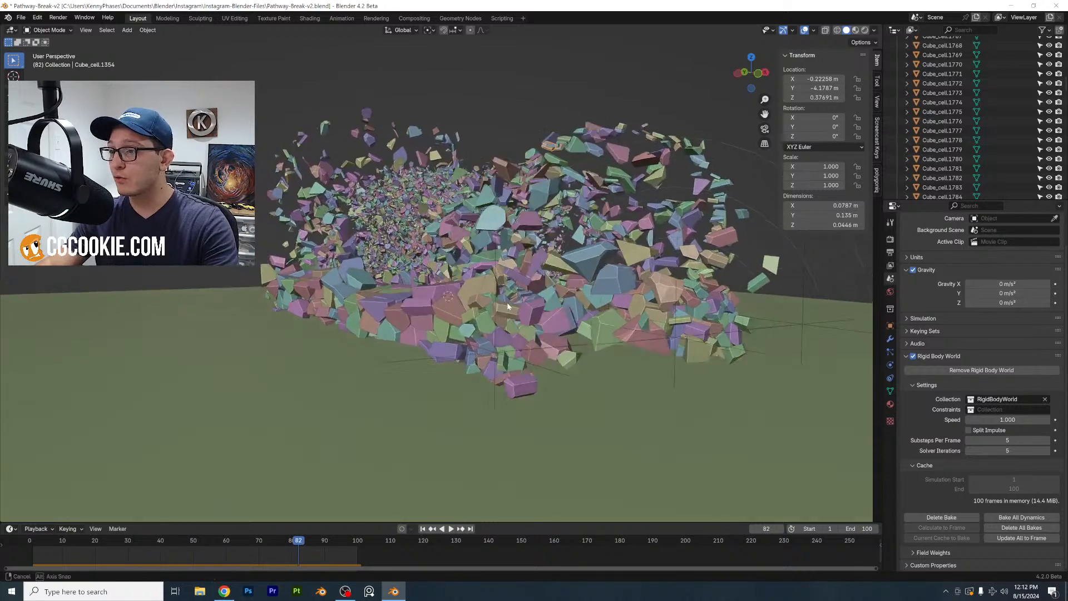
{"action": "middle_click_drag", "start_coordinate": [509, 305], "coordinate": [483, 304]}
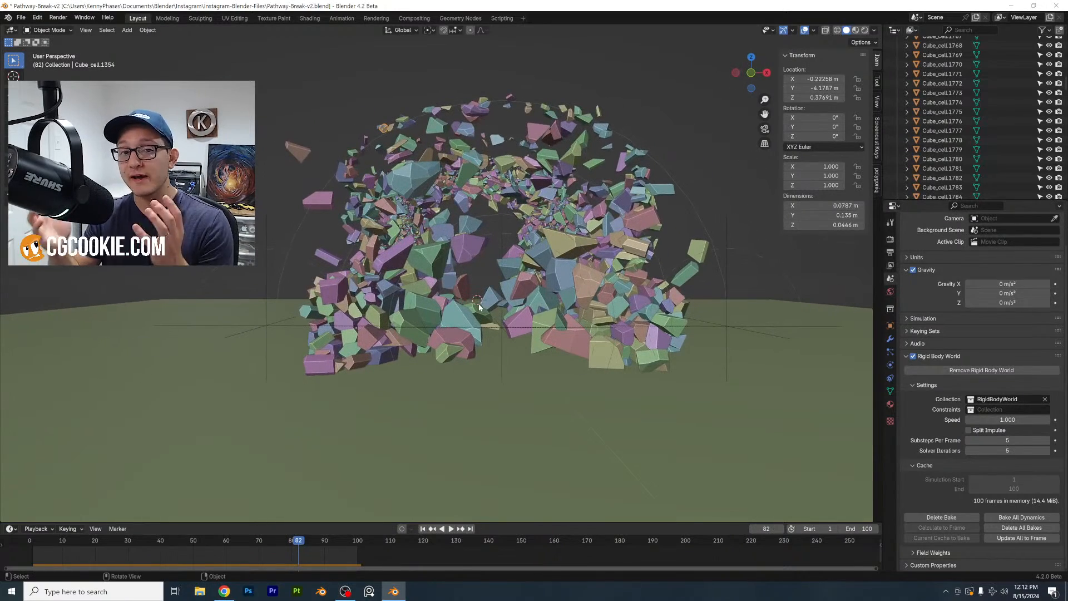
Go to frame 44, inspect the broken strips up close, and save the file
{"action": "left_click_drag", "start_coordinate": [216, 539], "coordinate": [173, 529]}
{"action": "scroll", "coordinate": [549, 268], "scroll_direction": "up", "scroll_amount": 4}
{"action": "middle_click_drag", "start_coordinate": [549, 268], "coordinate": [454, 281]}
{"action": "scroll", "coordinate": [475, 317], "scroll_direction": "down", "scroll_amount": 4}
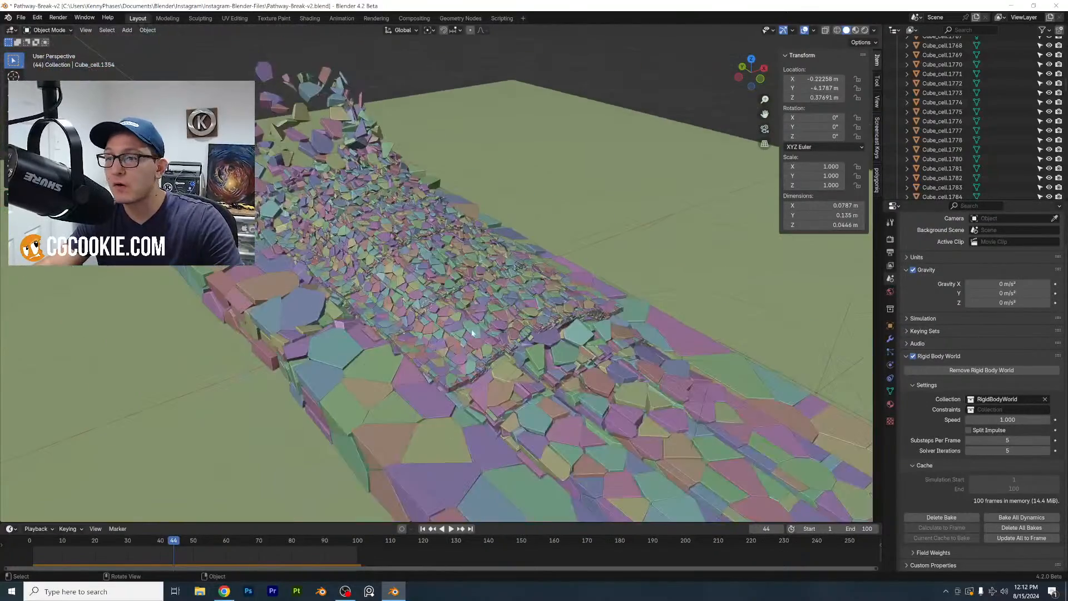
{"action": "middle_click_drag", "start_coordinate": [475, 318], "coordinate": [476, 295]}
{"action": "key", "text": "ctrl+s"}
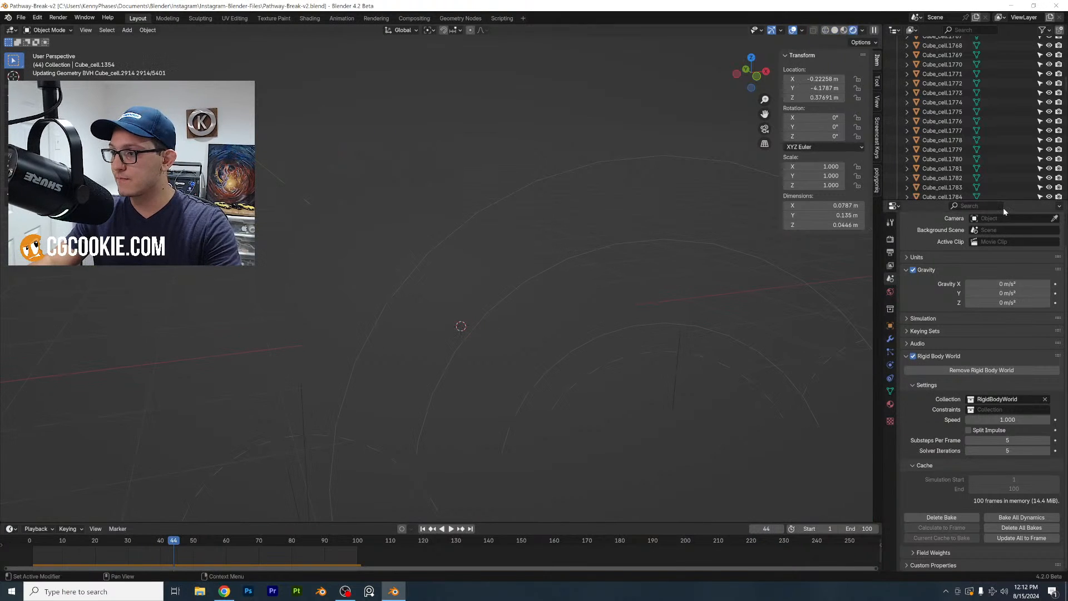
Use an Environment Texture as the color of the world background
{"action": "left_click", "coordinate": [891, 292]}
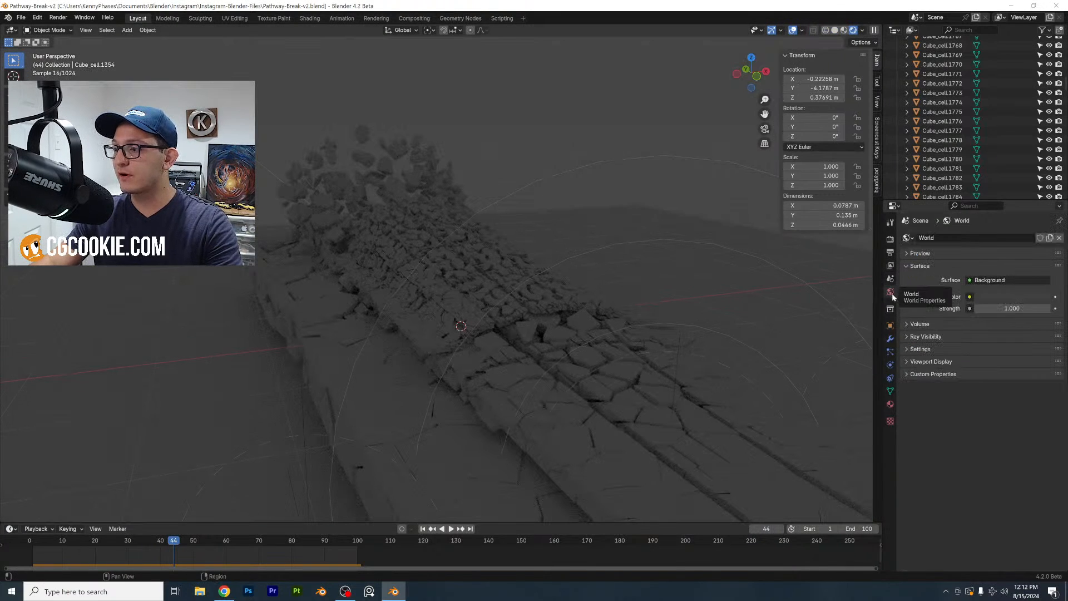
{"action": "left_click", "coordinate": [971, 298]}
{"action": "left_click", "coordinate": [763, 345]}
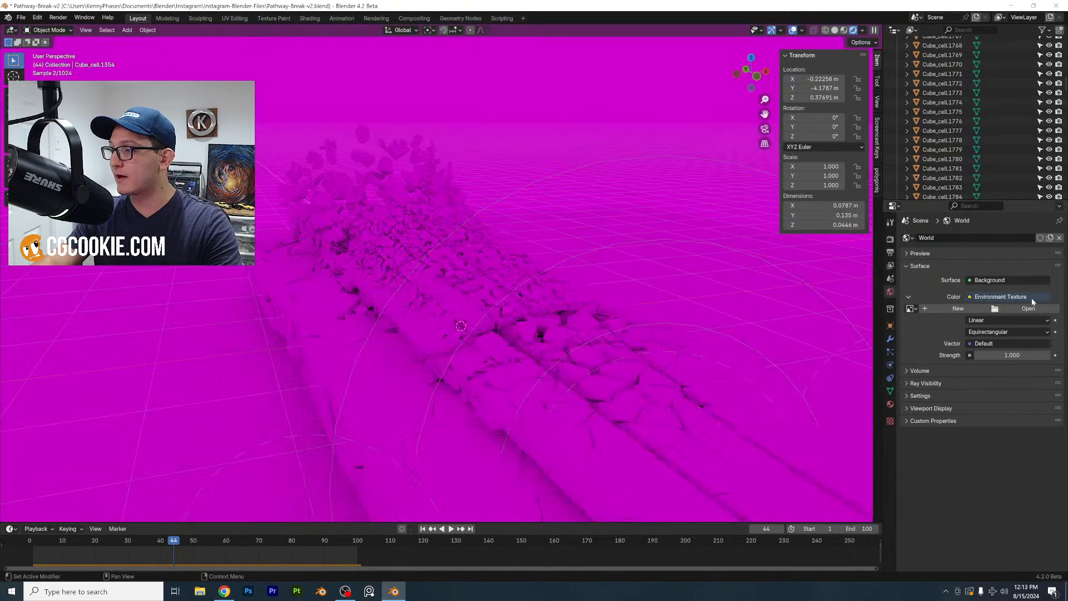
Load peppermint_powerplant_2_4k.hdr from the HDRIs folder as the world's environment image
{"action": "left_click", "coordinate": [1028, 308]}
{"action": "left_click", "coordinate": [137, 354]}
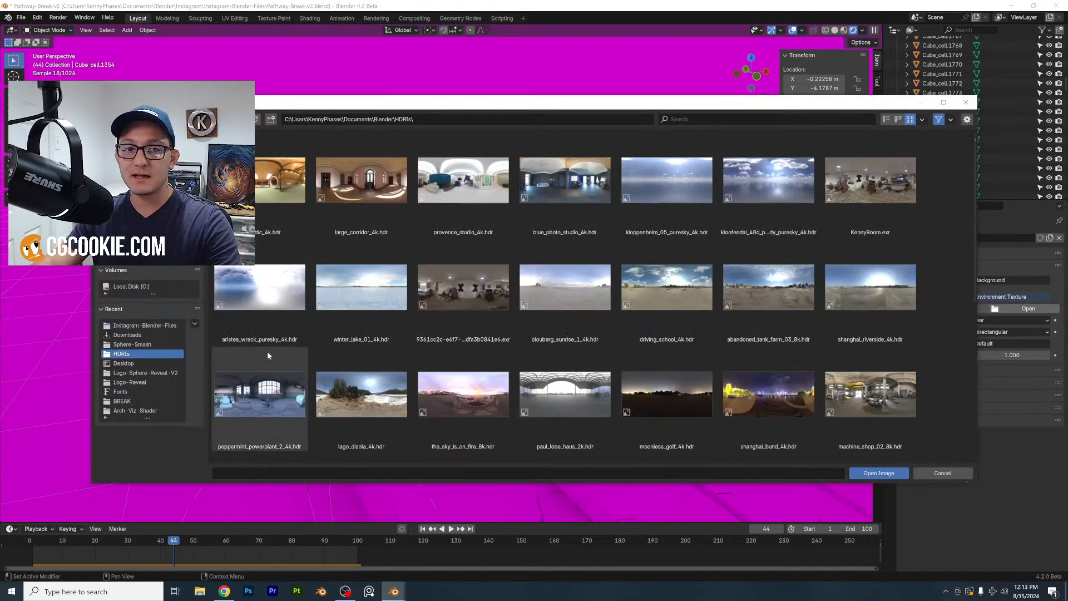
{"action": "left_click_drag", "start_coordinate": [551, 106], "coordinate": [602, 92]}
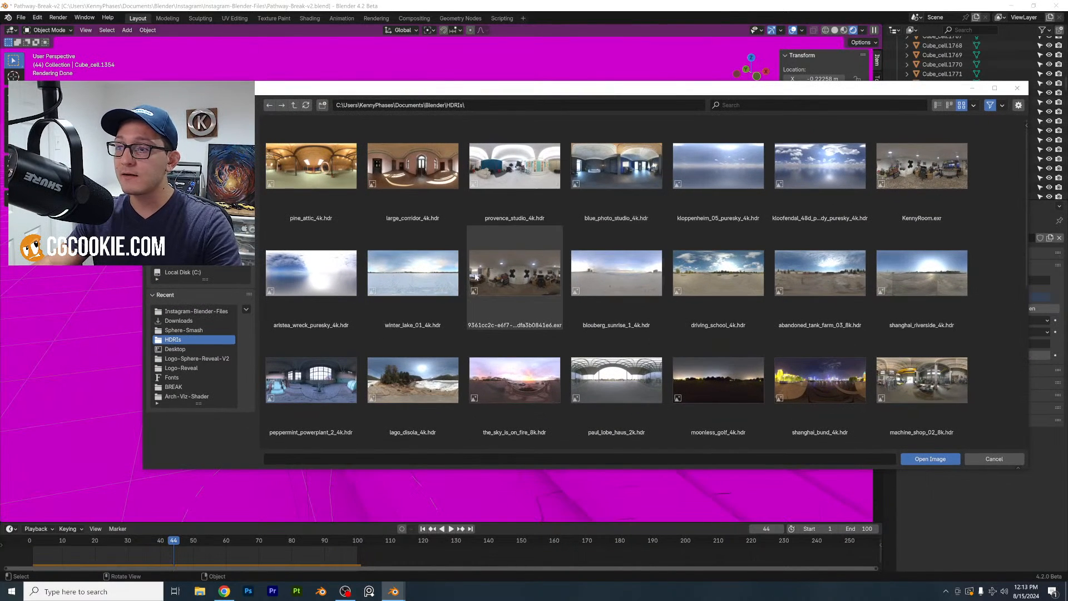
{"action": "left_click", "coordinate": [631, 172]}
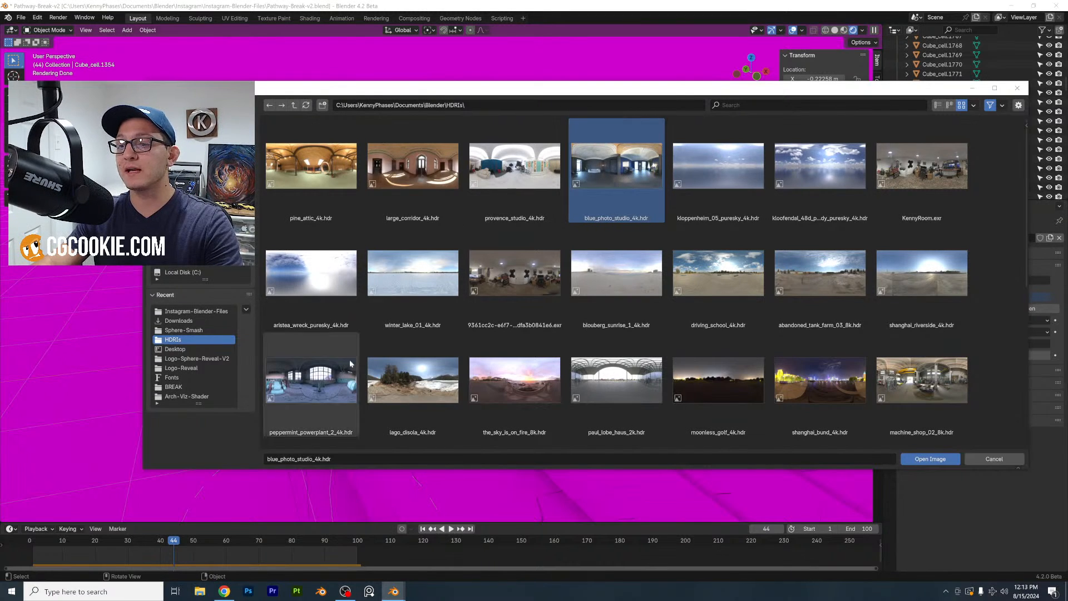
{"action": "left_click", "coordinate": [336, 386]}
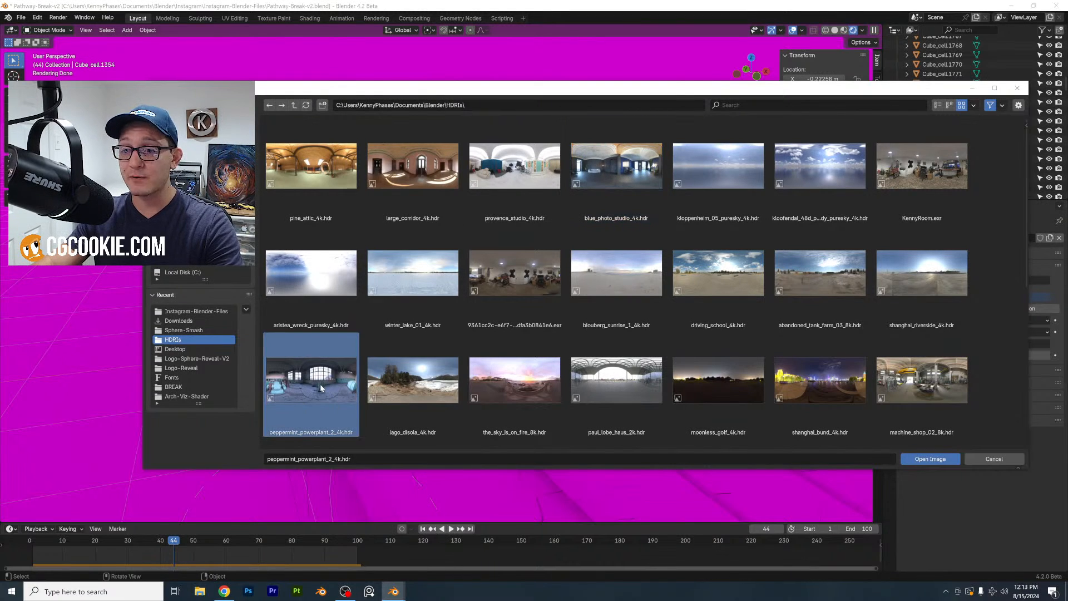
{"action": "double_click", "coordinate": [322, 382]}
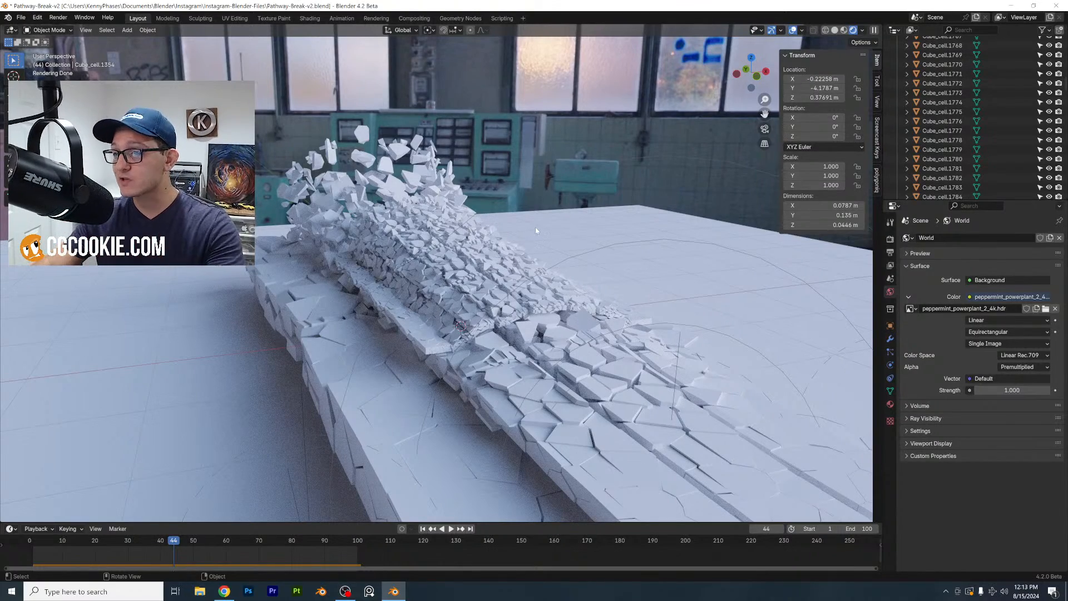
Add a camera to the scene
{"action": "scroll", "coordinate": [532, 262], "scroll_direction": "down", "scroll_amount": 3}
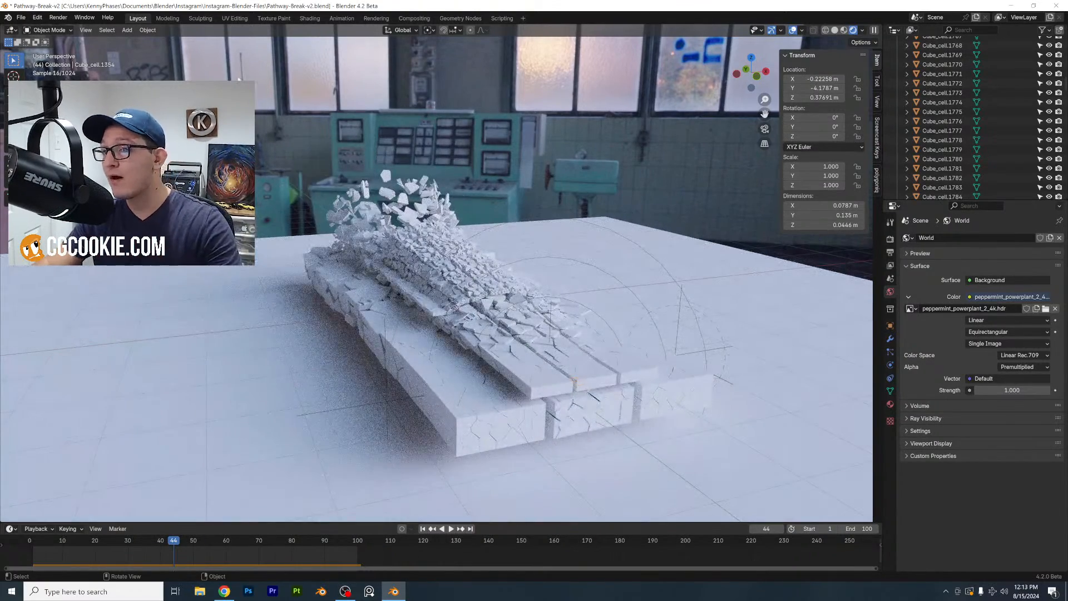
{"action": "left_click", "coordinate": [127, 30]}
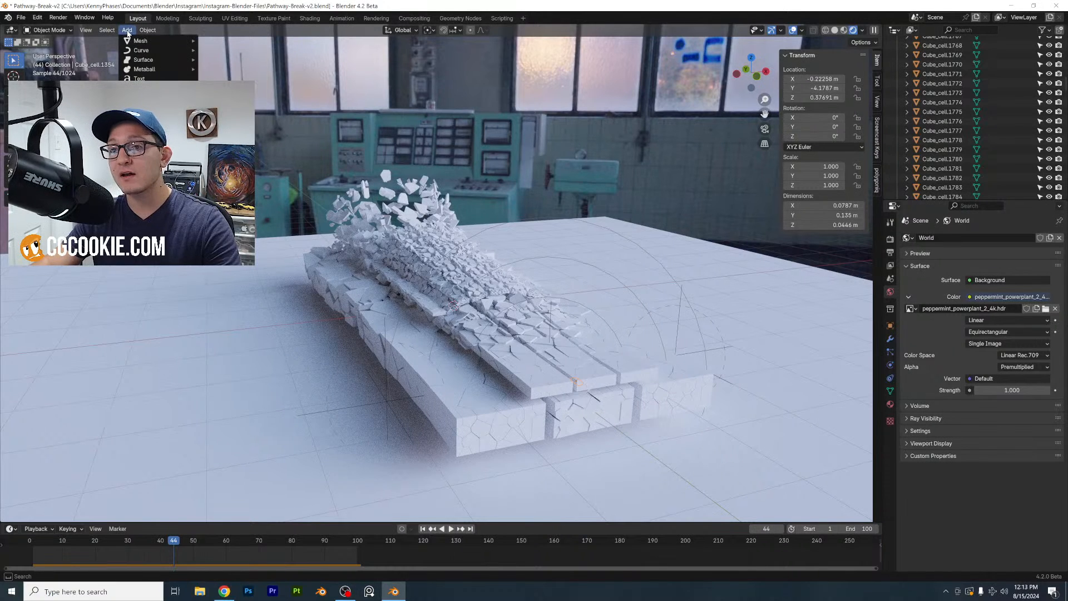
{"action": "left_click", "coordinate": [131, 30]}
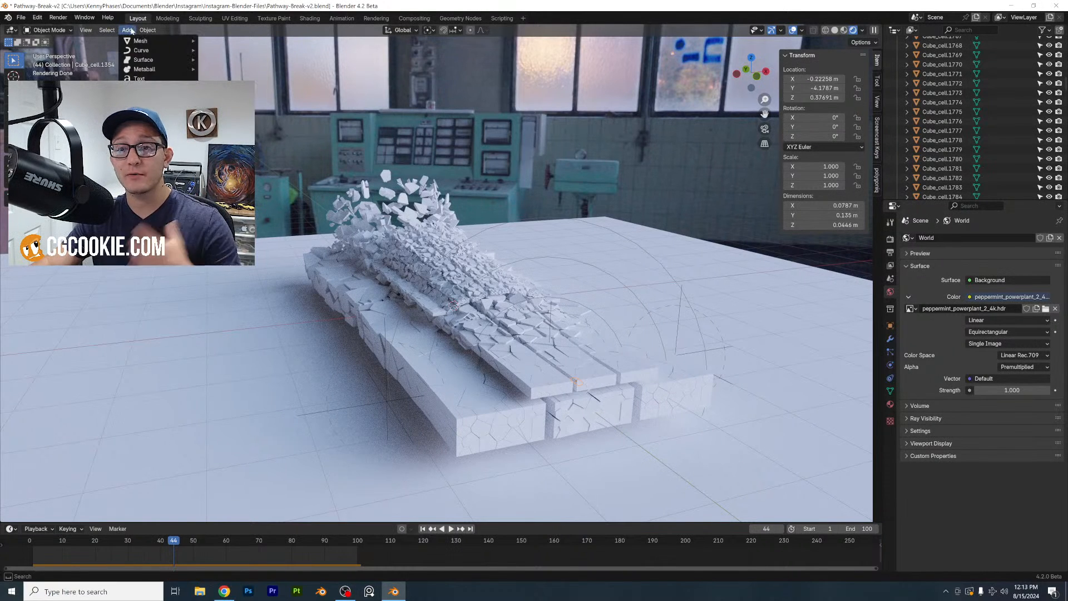
{"action": "left_click", "coordinate": [143, 180]}
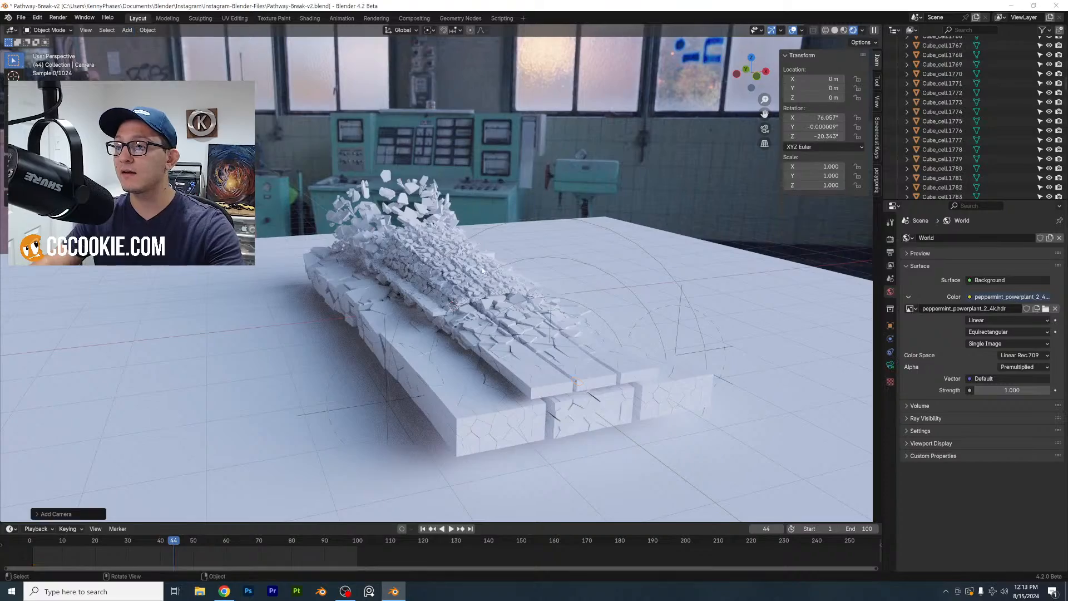
In left view, move the camera in front of the pathway to about Y -6.33 m, Z 1.17 m, and tilt it freehand
{"action": "middle_click_drag", "start_coordinate": [462, 268], "coordinate": [517, 256]}
{"action": "scroll", "coordinate": [517, 256], "scroll_direction": "down", "scroll_amount": 3}
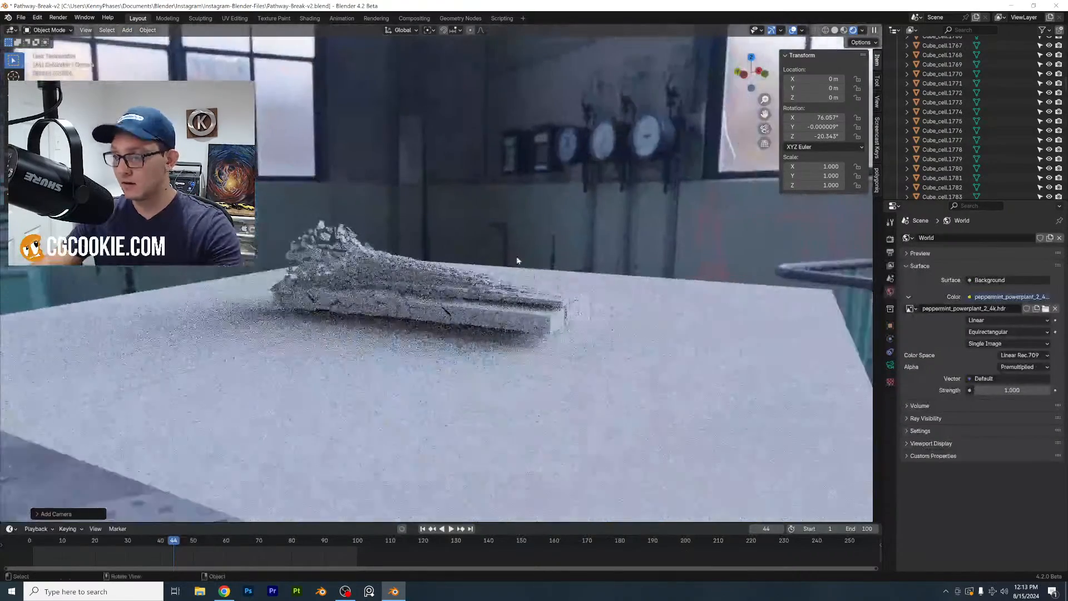
{"action": "left_click", "coordinate": [740, 72]}
{"action": "key", "text": "g"}
{"action": "left_click", "coordinate": [645, 204]}
{"action": "key", "text": "r"}
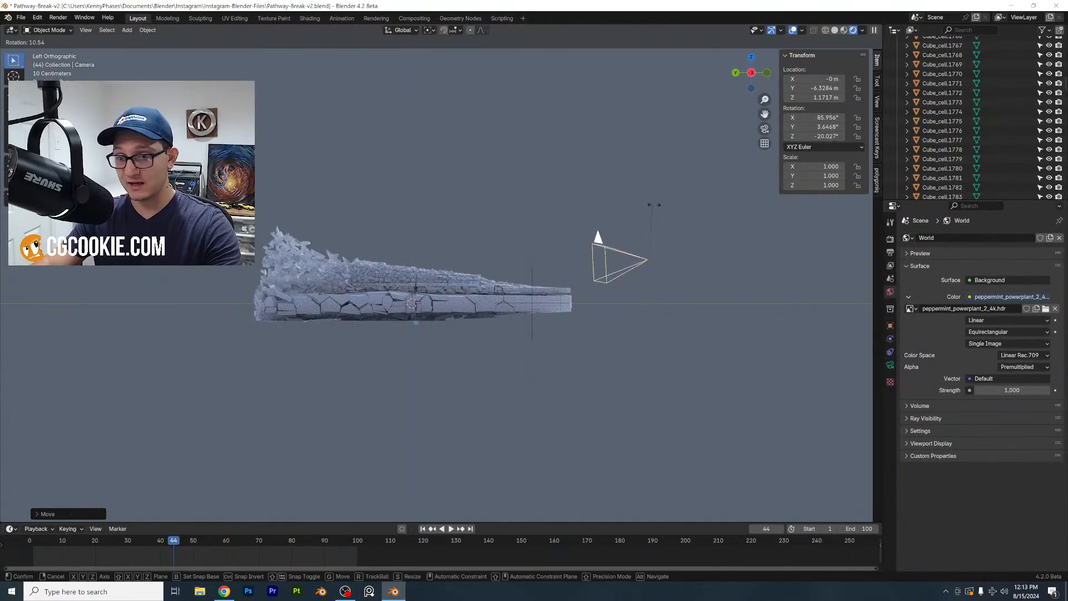
{"action": "left_click", "coordinate": [533, 193]}
Set the camera's rotation to X 90°, Y 0°, Z 0° and look through the camera
{"action": "middle_click_drag", "start_coordinate": [533, 193], "coordinate": [612, 145]}
{"action": "left_click", "coordinate": [815, 117]}
{"action": "type", "text": "90"}
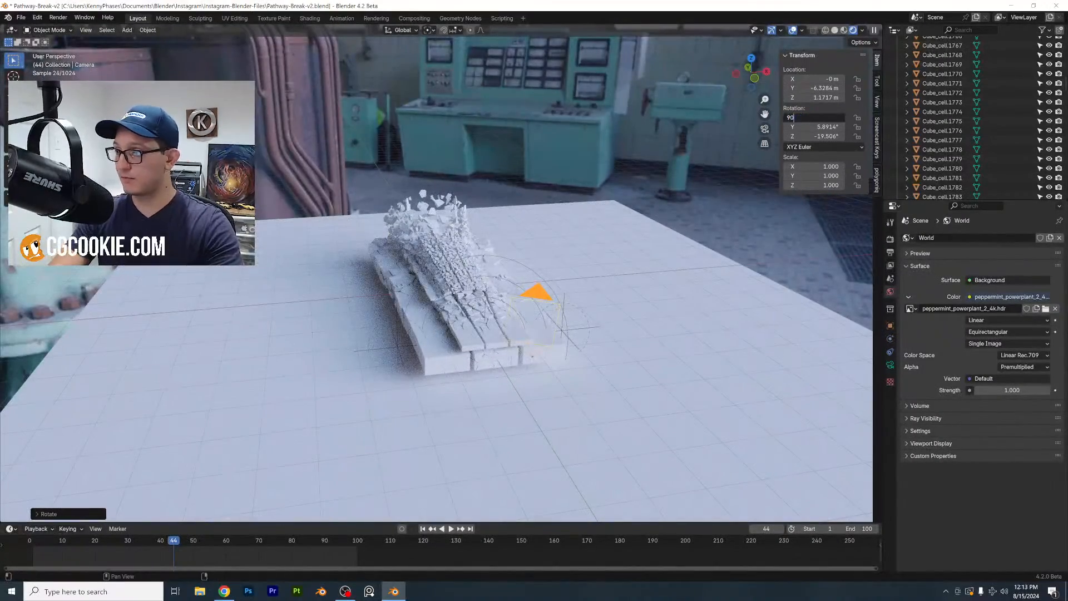
{"action": "key", "text": "Tab"}
{"action": "type", "text": "0"}
{"action": "key", "text": "Tab"}
{"action": "type", "text": "0"}
{"action": "key", "text": "Return"}
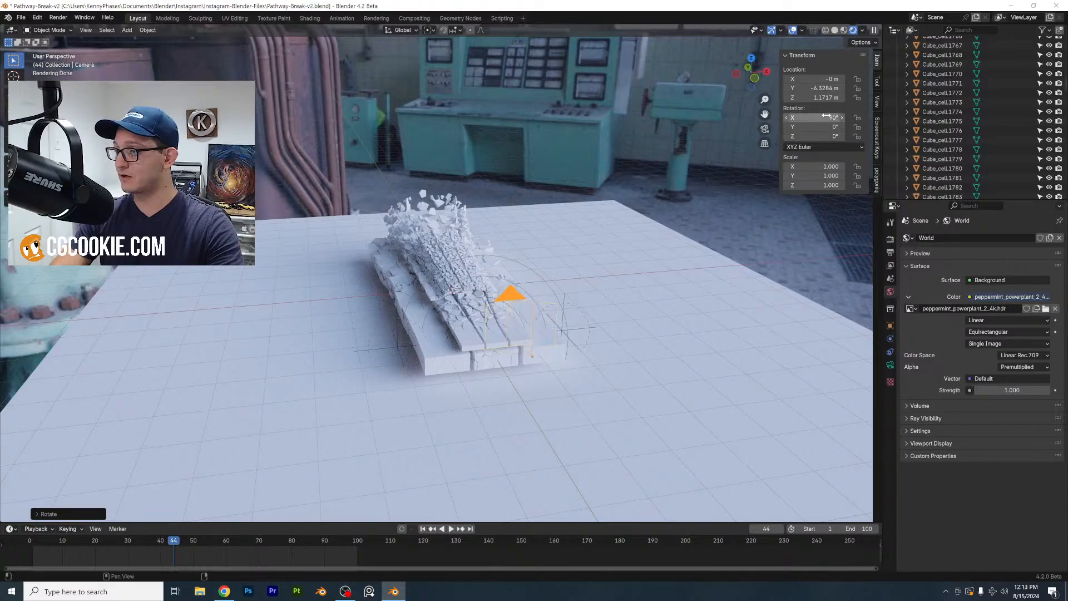
{"action": "left_click", "coordinate": [764, 129]}
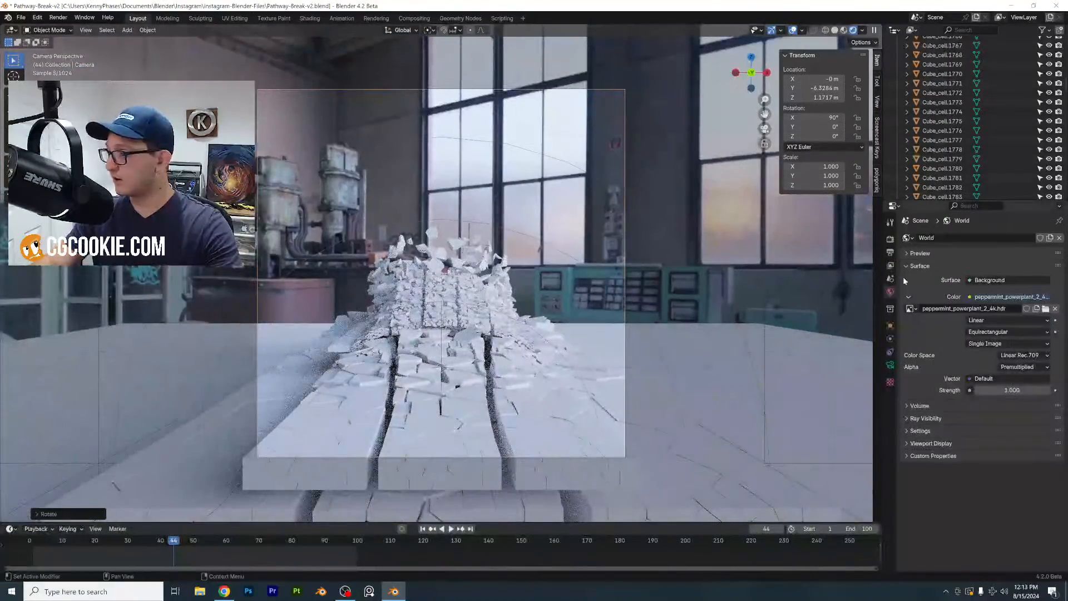
Set the render resolution to 1920 × 1080 px
{"action": "left_click", "coordinate": [890, 256]}
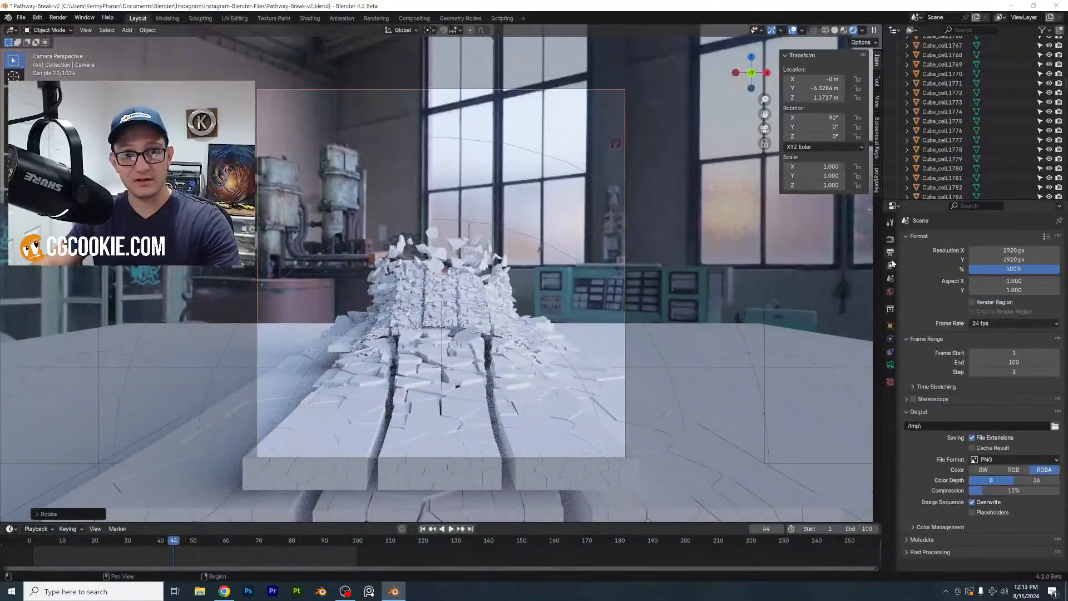
{"action": "double_click", "coordinate": [996, 250]}
{"action": "type", "text": "192"}
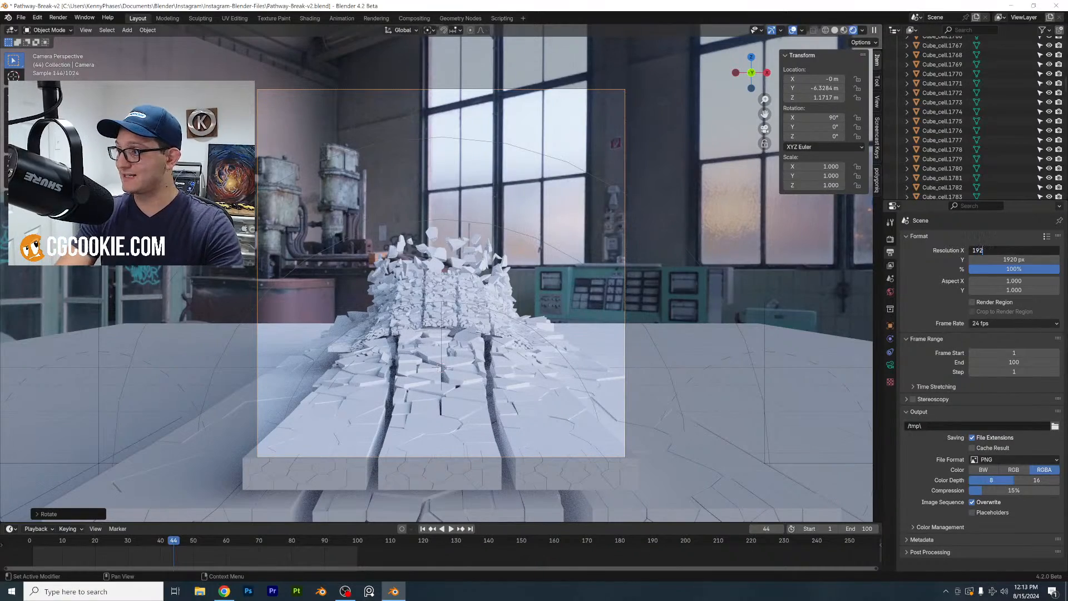
{"action": "type", "text": "0"}
{"action": "key", "text": "Tab"}
{"action": "type", "text": "1080"}
{"action": "key", "text": "Return"}
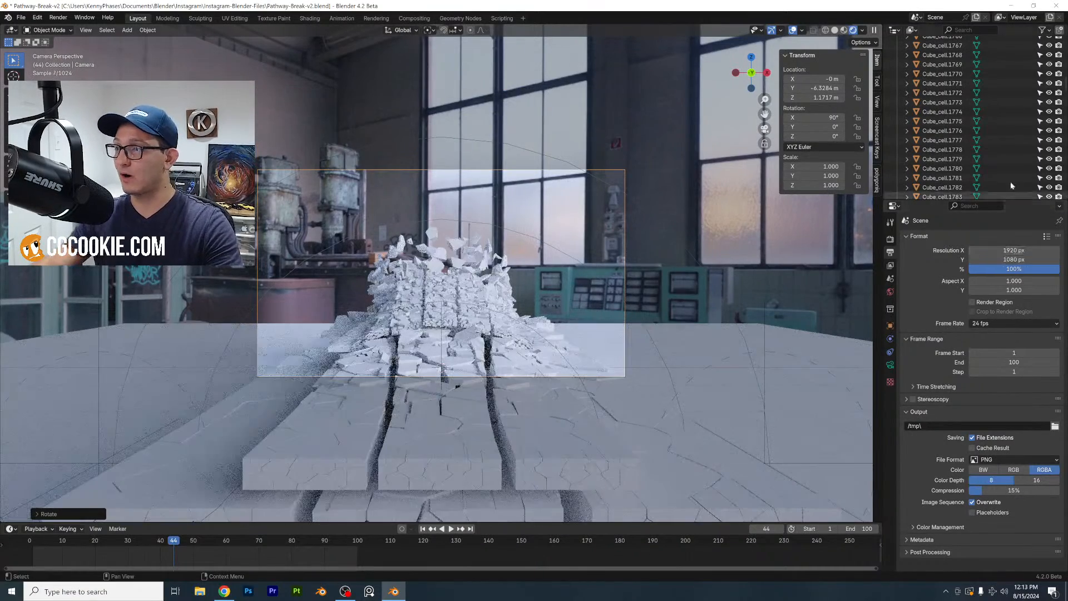
Move the camera back to about -10.81 m in Y and lower it to about 1.01 m in Z
{"action": "left_click_drag", "start_coordinate": [818, 88], "coordinate": [813, 88]}
{"action": "left_click_drag", "start_coordinate": [814, 88], "coordinate": [756, 88]}
{"action": "key", "text": "g"}
{"action": "key", "text": "z"}
{"action": "left_click", "coordinate": [548, 257]}
Add a second ground plane at about Z -1.84 m, below the existing one, and scale it to about 39.8 m square
{"action": "middle_click_drag", "start_coordinate": [548, 257], "coordinate": [579, 295]}
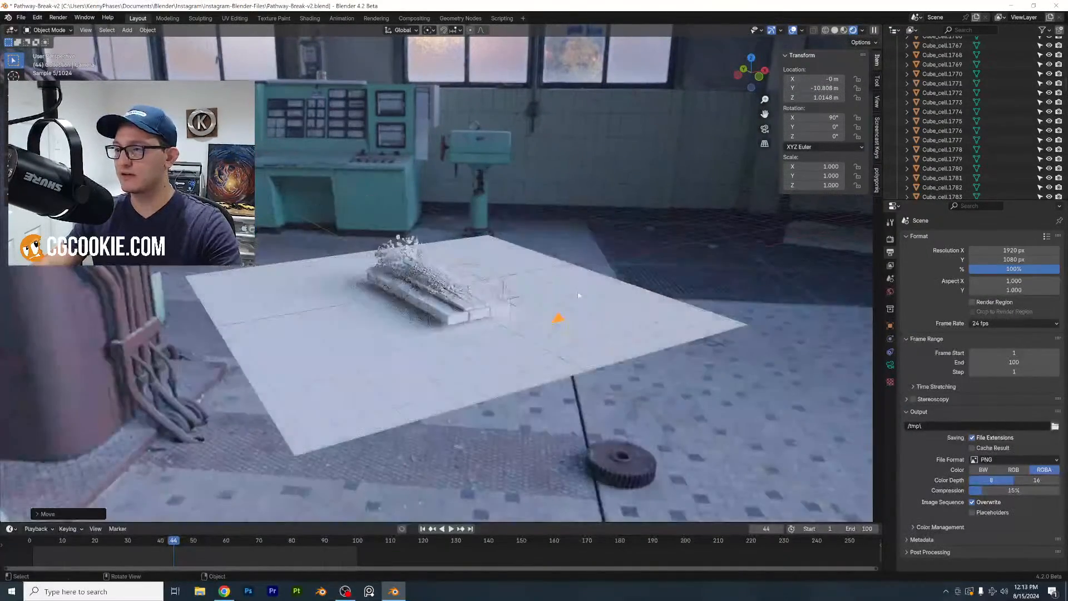
{"action": "left_click", "coordinate": [128, 30]}
{"action": "mouse_move", "coordinate": [146, 43]}
{"action": "left_click", "coordinate": [220, 40]}
{"action": "key", "text": "s"}
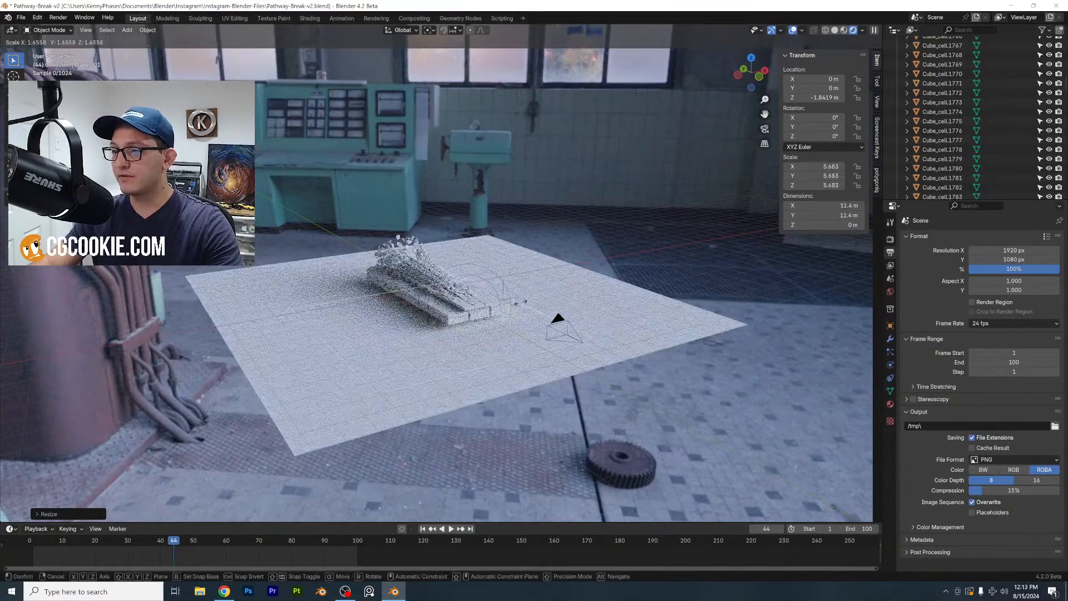
{"action": "left_click", "coordinate": [689, 319]}
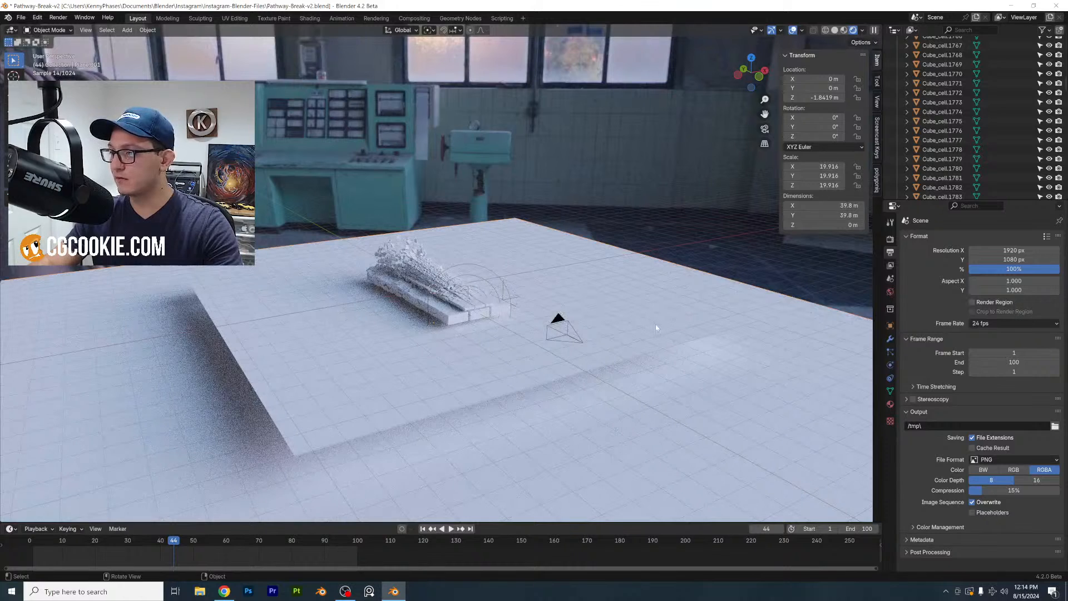
Collapse the collection of fractured cells and hide the original ground plane in the Don't Touch collection
{"action": "scroll", "coordinate": [974, 138], "scroll_direction": "up", "scroll_amount": 10}
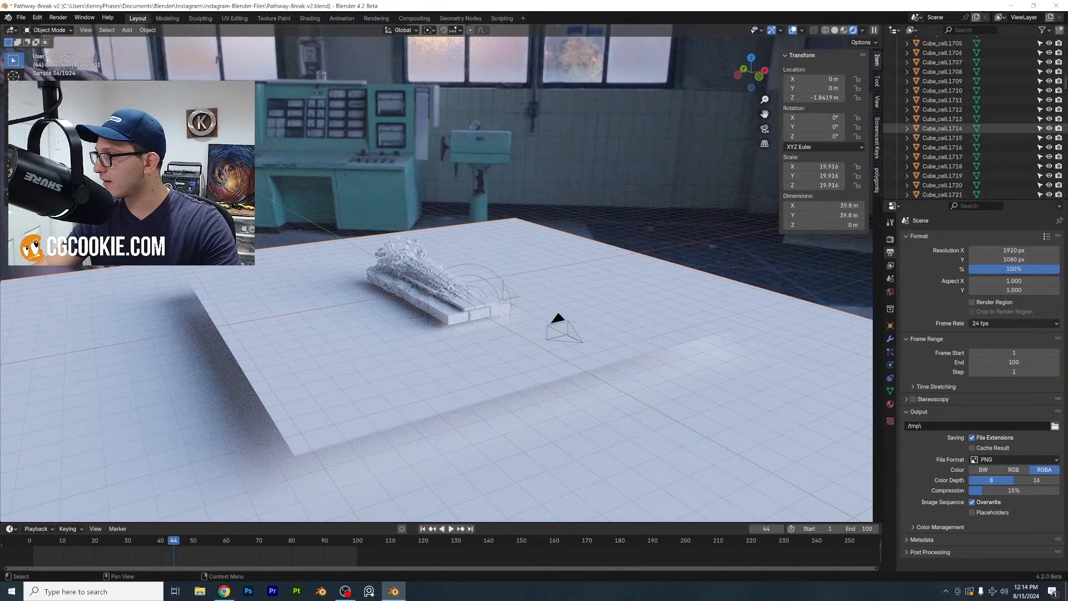
{"action": "left_click_drag", "start_coordinate": [1065, 88], "coordinate": [1066, 42]}
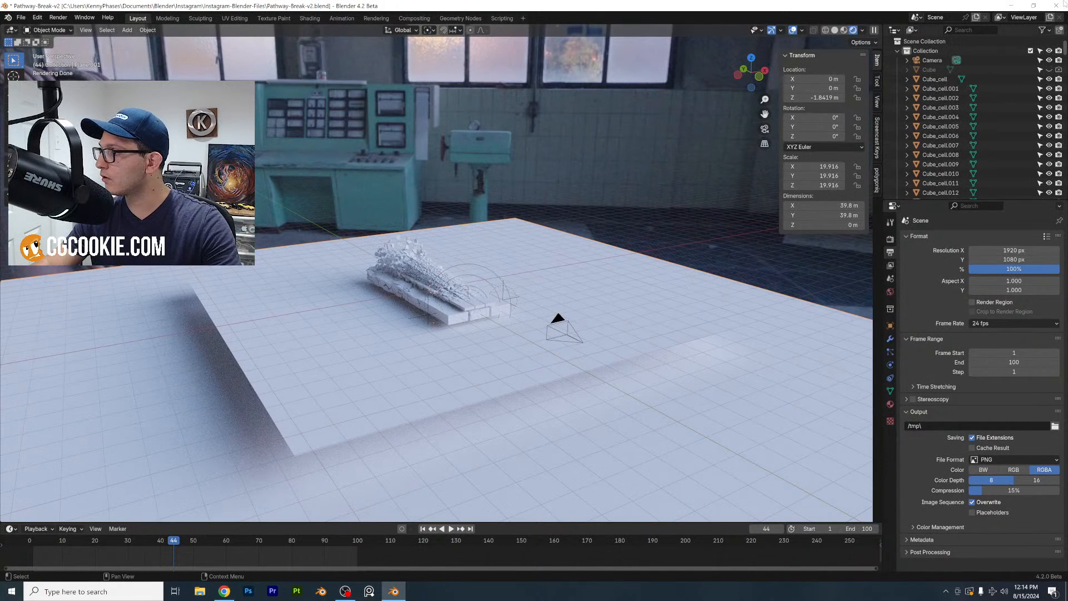
{"action": "left_click", "coordinate": [897, 50]}
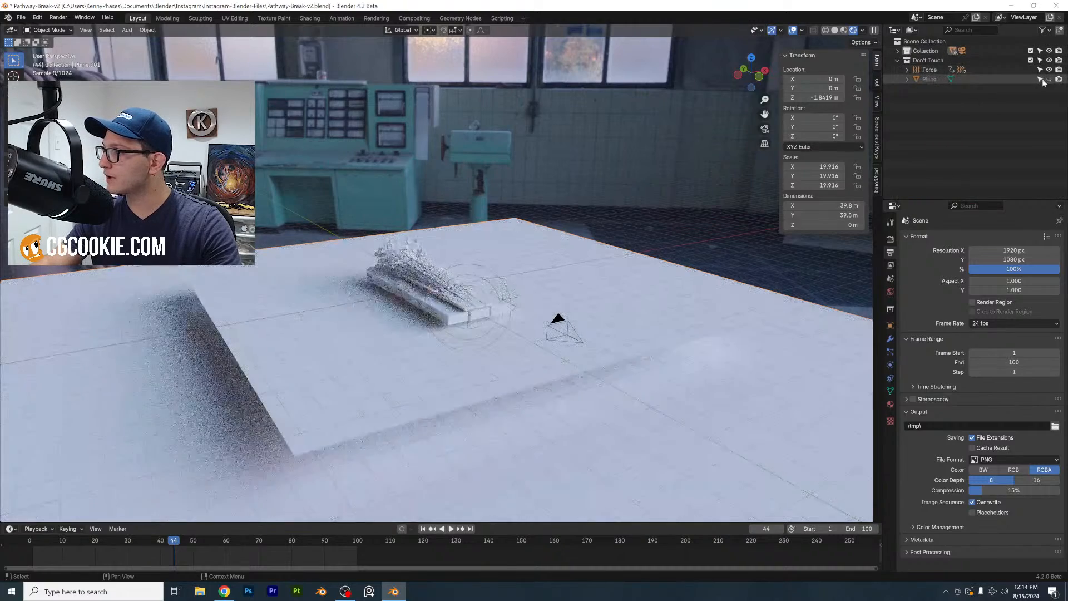
{"action": "left_click", "coordinate": [1048, 79]}
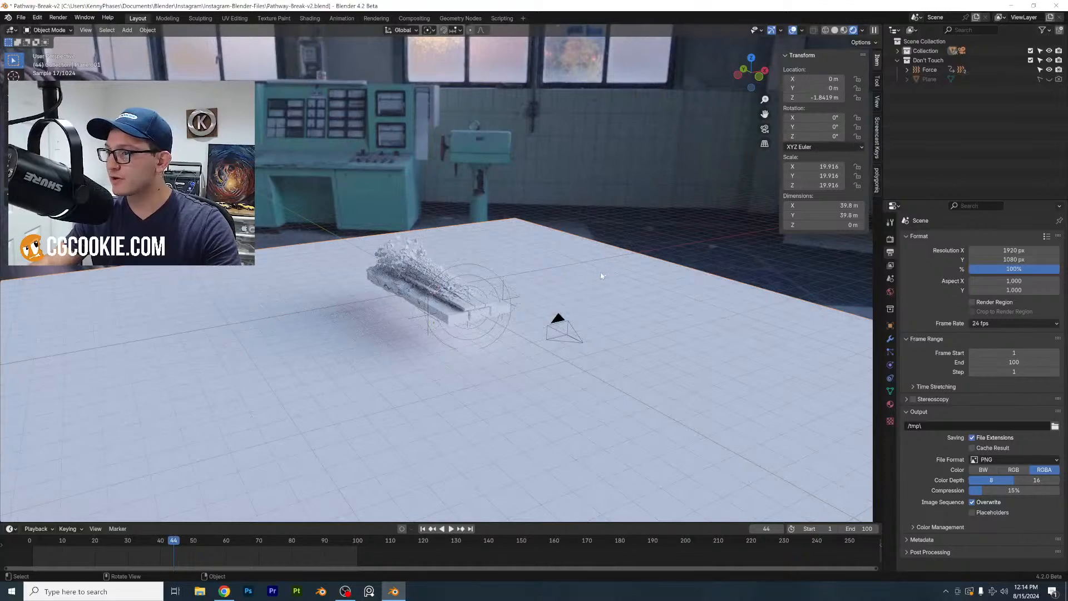
Raise the large ground plane to about Z -0.50 m, level with the original plane, showing the original only while aligning
{"action": "left_click", "coordinate": [759, 76]}
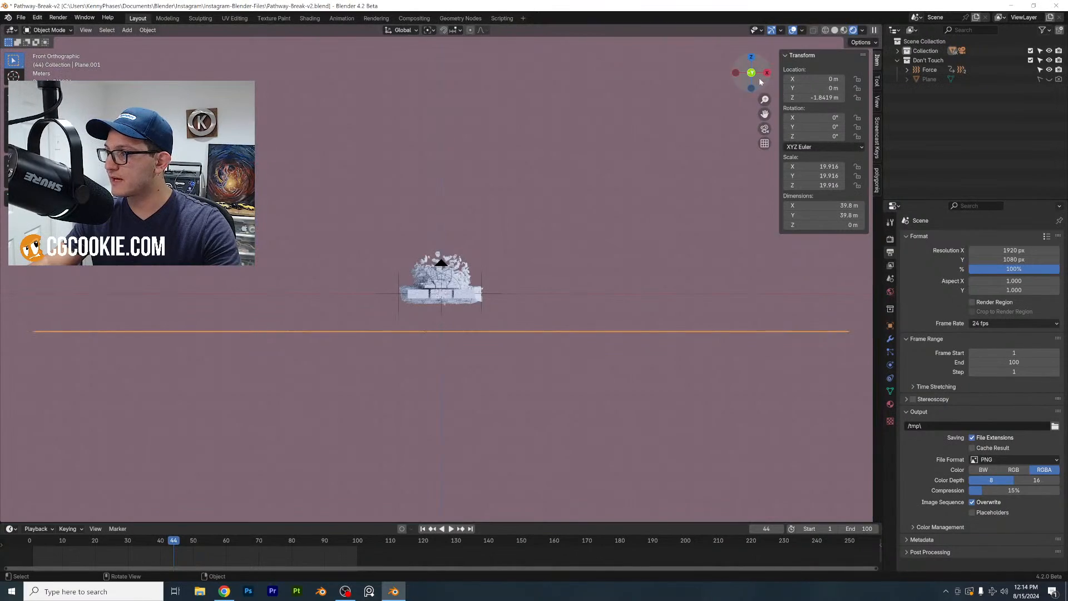
{"action": "left_click", "coordinate": [1049, 79]}
{"action": "middle_click_drag", "start_coordinate": [645, 219], "coordinate": [667, 266]}
{"action": "key", "text": "g"}
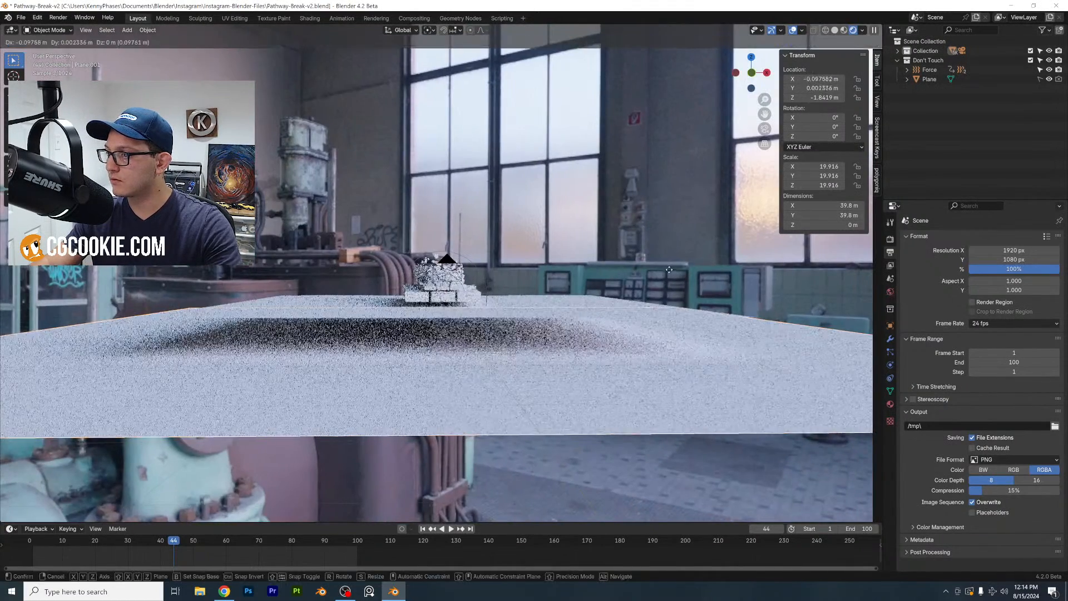
{"action": "key", "text": "z"}
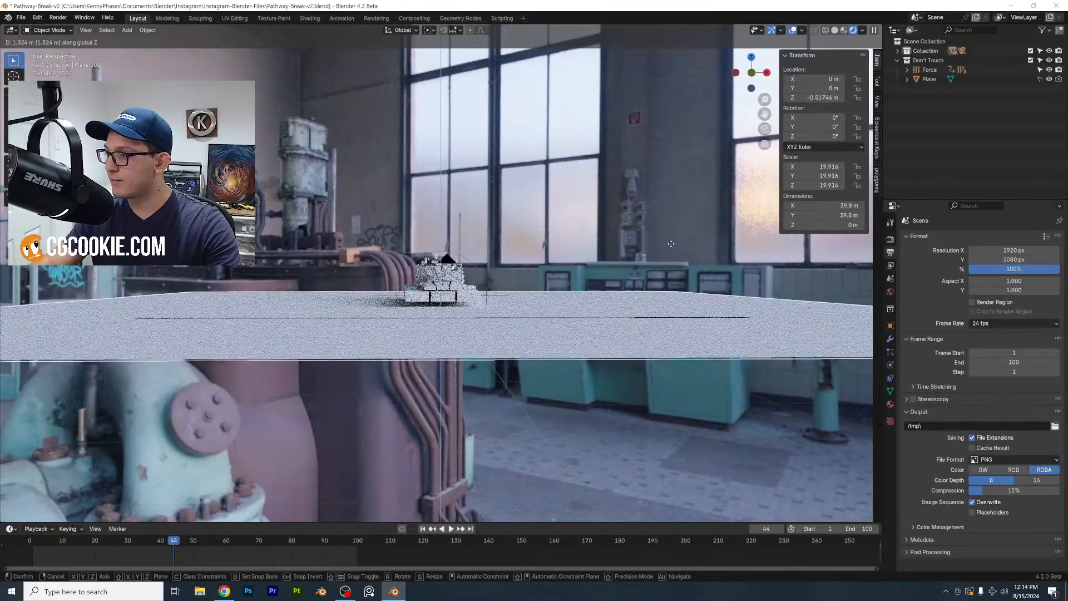
{"action": "left_click", "coordinate": [672, 245]}
{"action": "left_click", "coordinate": [1050, 79]}
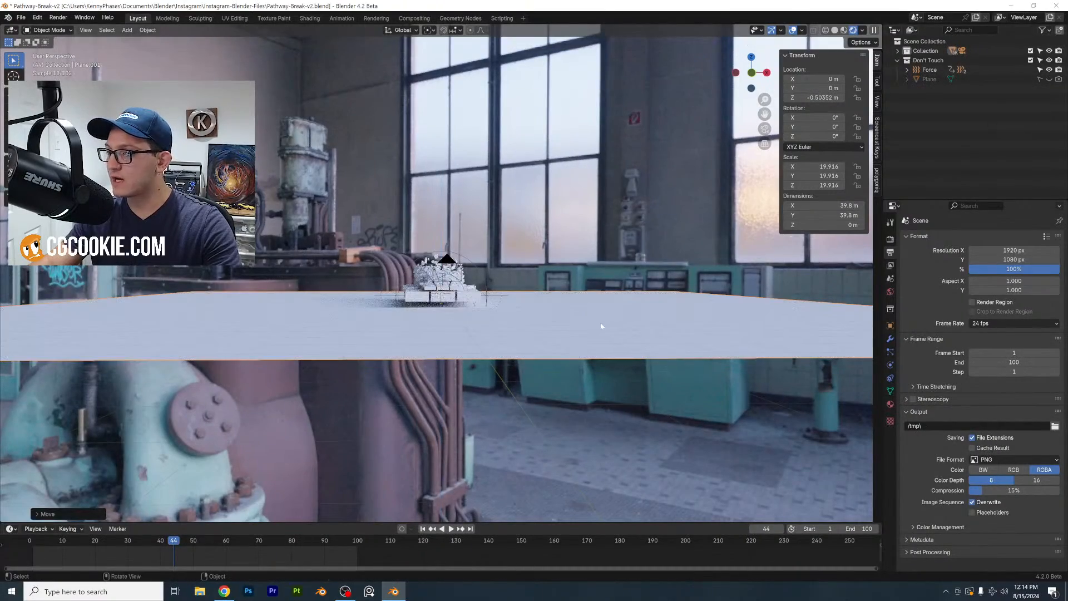
Extrude the large plane's back edge about 19.5 m straight up along Z to form a backdrop wall
{"action": "middle_click_drag", "start_coordinate": [601, 325], "coordinate": [539, 310]}
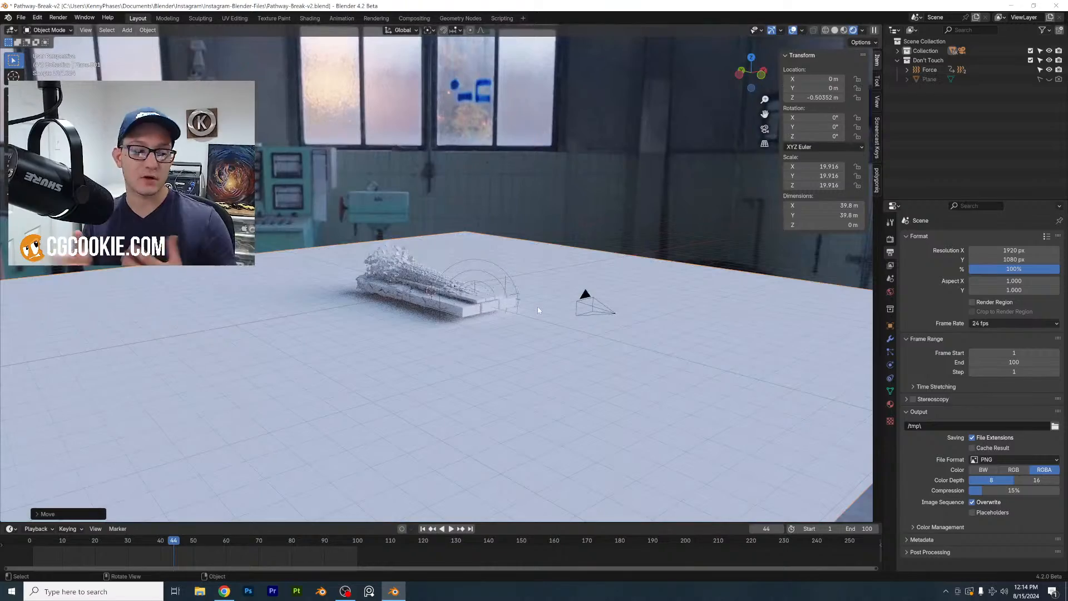
{"action": "scroll", "coordinate": [538, 311], "scroll_direction": "up", "scroll_amount": 1}
{"action": "key", "text": "Tab"}
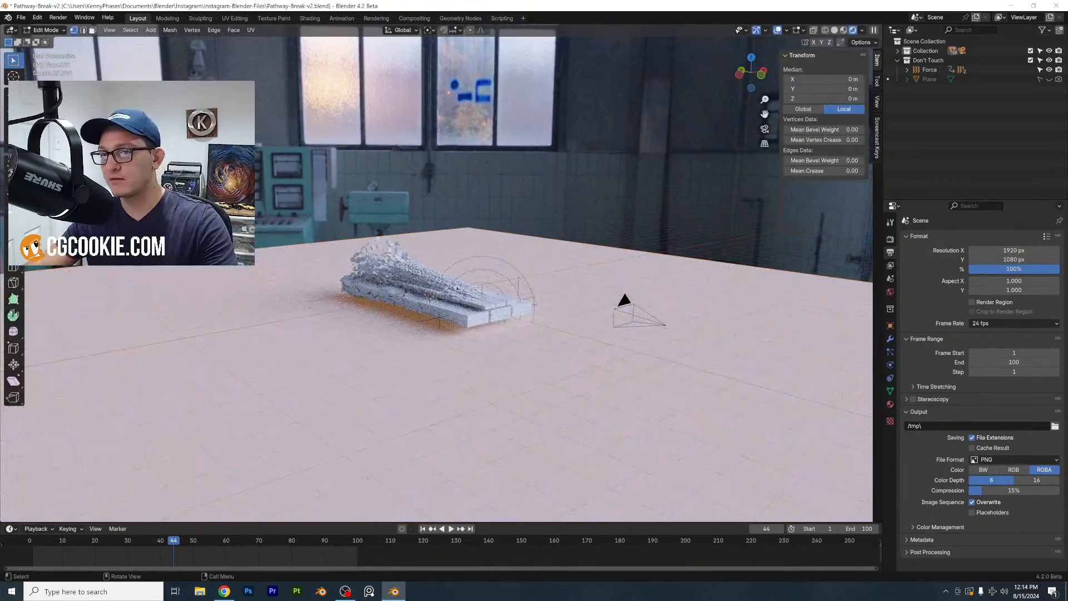
{"action": "left_click", "coordinate": [84, 31]}
{"action": "left_click", "coordinate": [317, 243]}
{"action": "scroll", "coordinate": [317, 311], "scroll_direction": "down", "scroll_amount": 3}
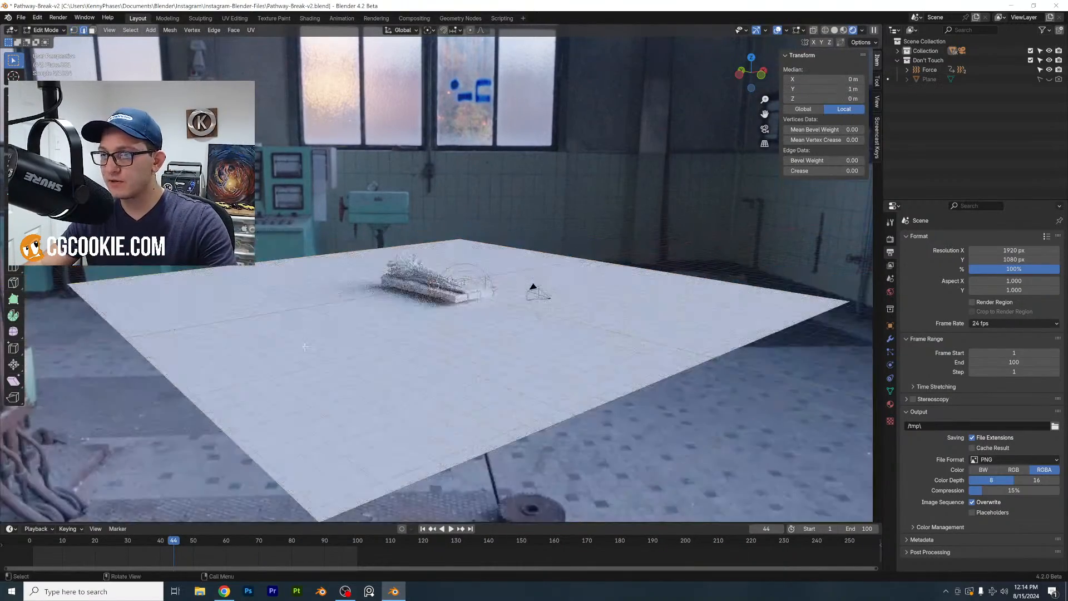
{"action": "key", "text": "e"}
{"action": "key", "text": "z"}
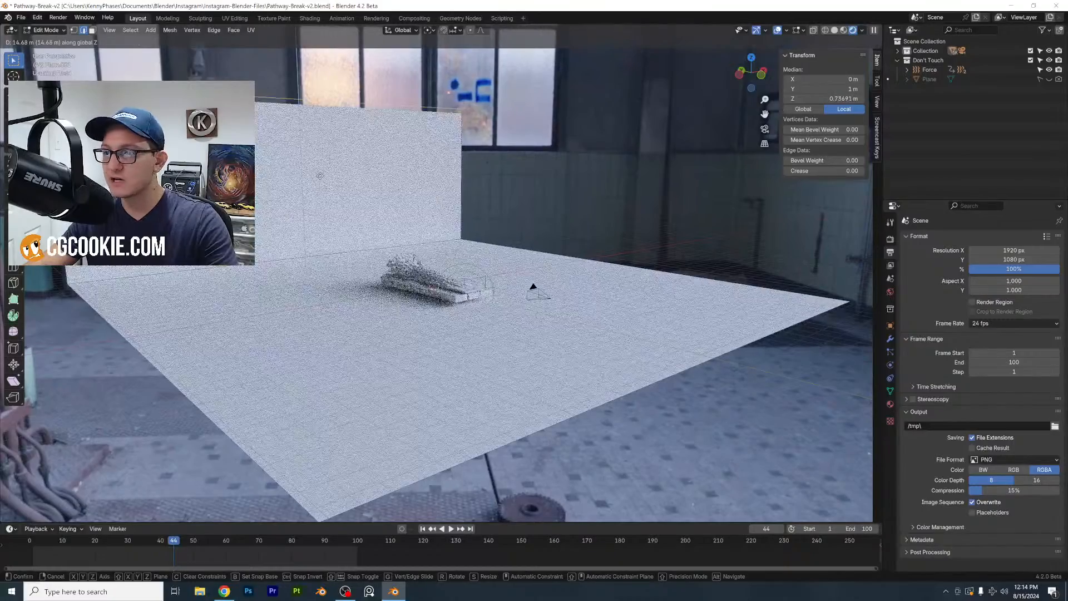
{"action": "left_click", "coordinate": [318, 136]}
Bevel the edge between floor and wall with multiple segments into a broad curve, and return to Object Mode
{"action": "middle_click_drag", "start_coordinate": [318, 135], "coordinate": [490, 223], "text": "shift"}
{"action": "scroll", "coordinate": [489, 222], "scroll_direction": "down", "scroll_amount": 2}
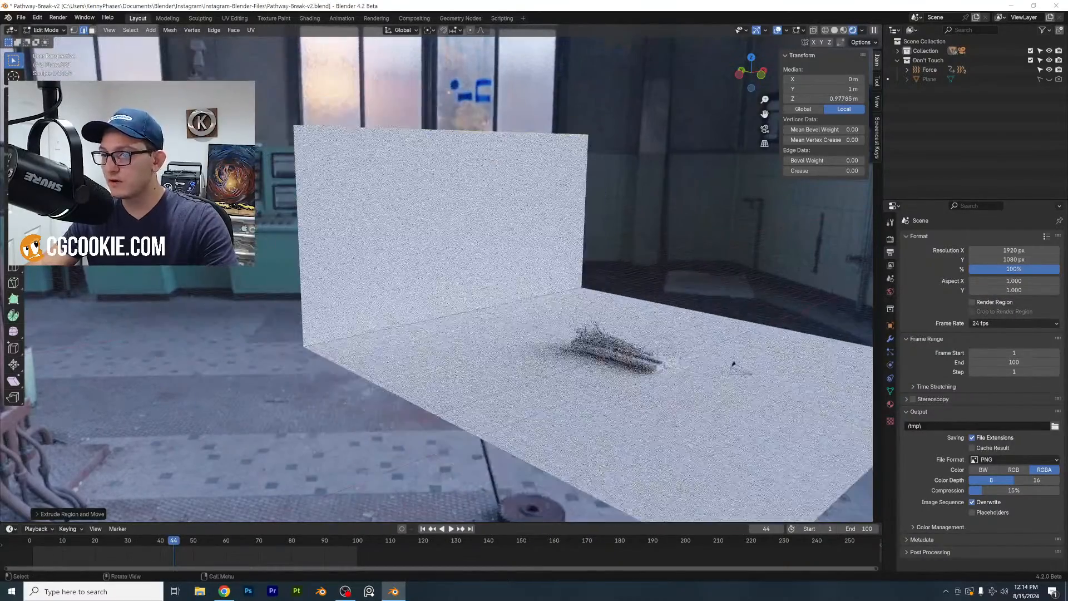
{"action": "left_click", "coordinate": [457, 340]}
{"action": "key", "text": "ctrl+b"}
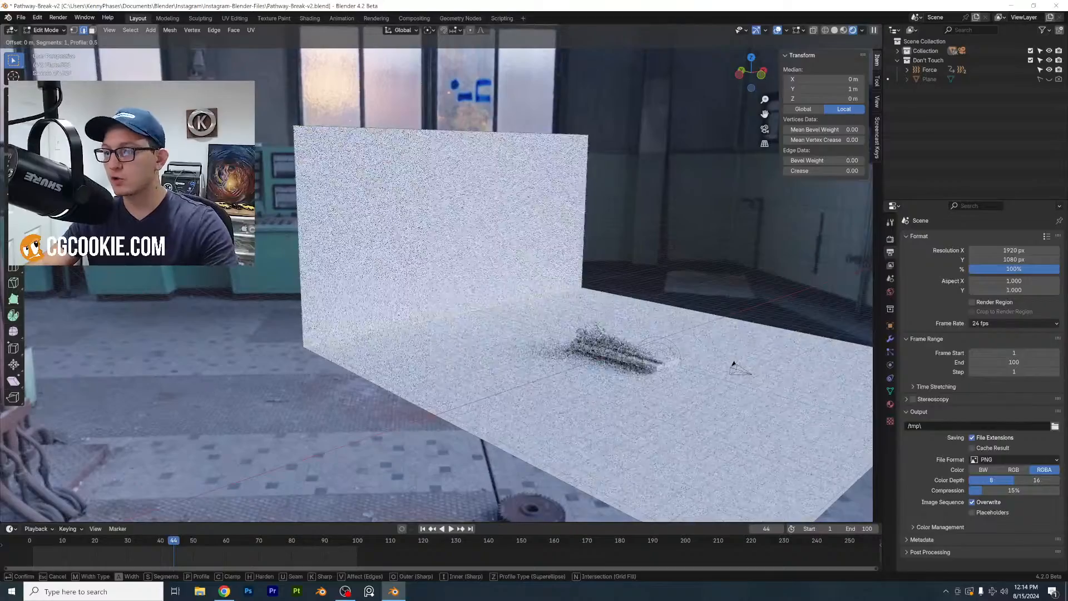
{"action": "scroll", "coordinate": [595, 252], "scroll_direction": "up", "scroll_amount": 4}
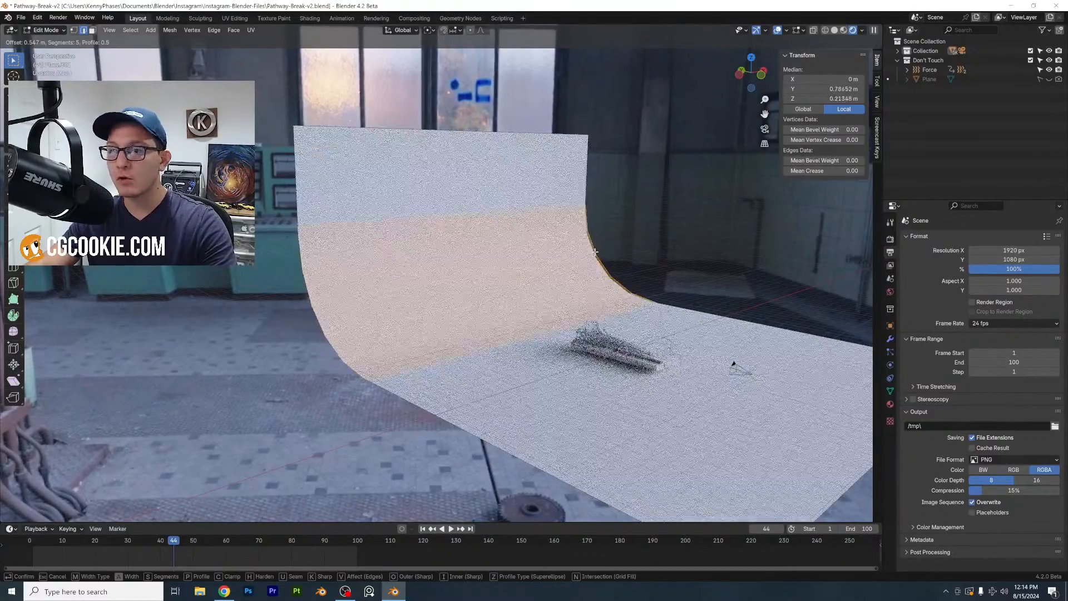
{"action": "scroll", "coordinate": [590, 253], "scroll_direction": "up", "scroll_amount": 4}
{"action": "left_click", "coordinate": [581, 252]}
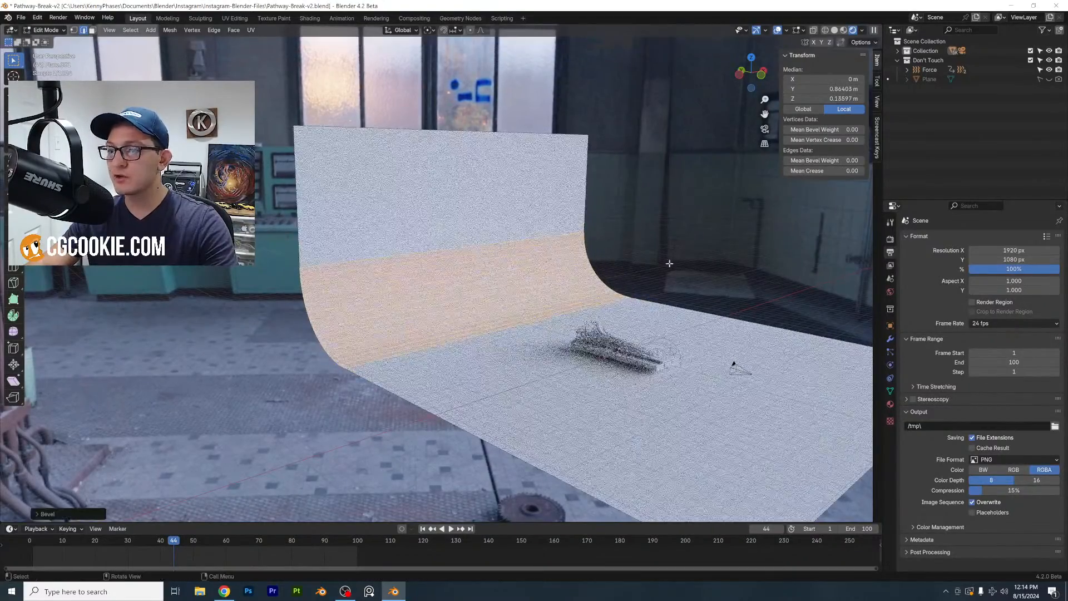
{"action": "key", "text": "Tab"}
Apply Shade Auto Smooth to the curved backdrop and look through the camera
{"action": "right_click", "coordinate": [501, 262]}
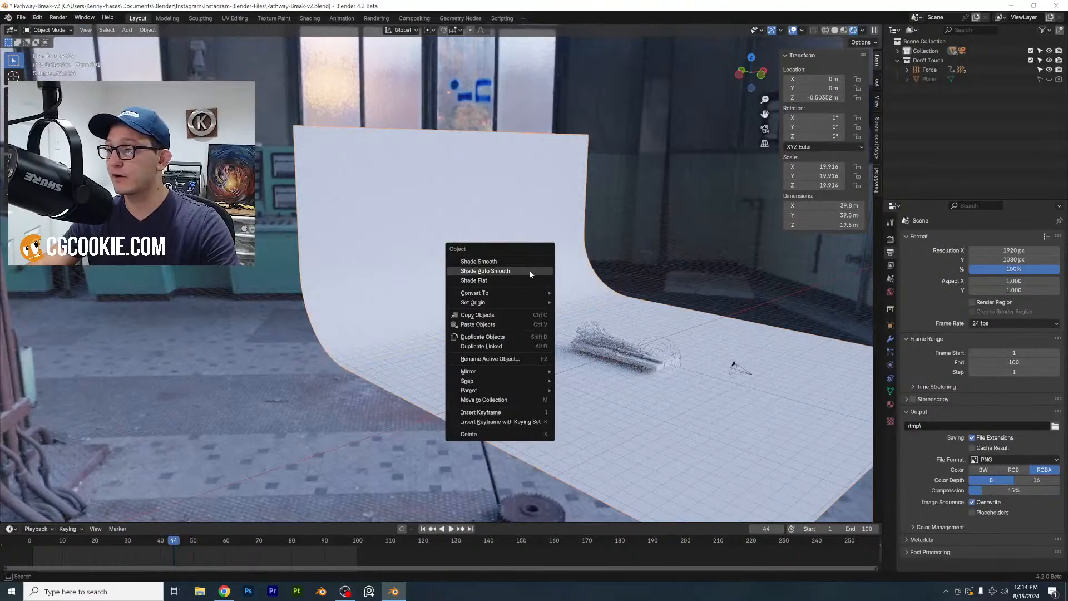
{"action": "left_click", "coordinate": [529, 270]}
{"action": "key", "text": "KP_0"}
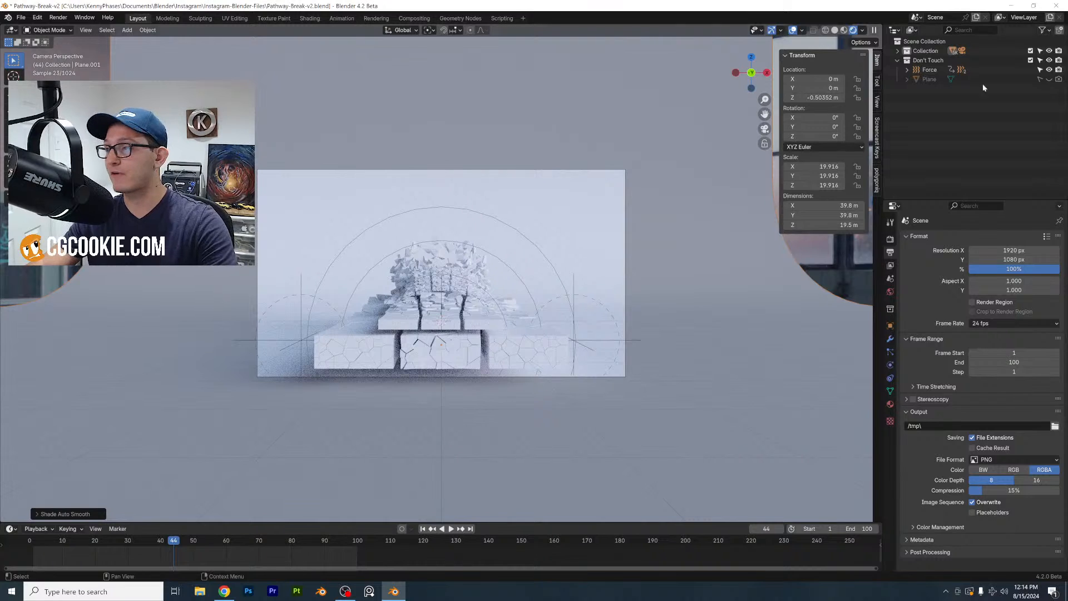
Move the camera object from Collection into the Don't Touch collection
{"action": "left_click", "coordinate": [912, 50]}
{"action": "left_click", "coordinate": [898, 51]}
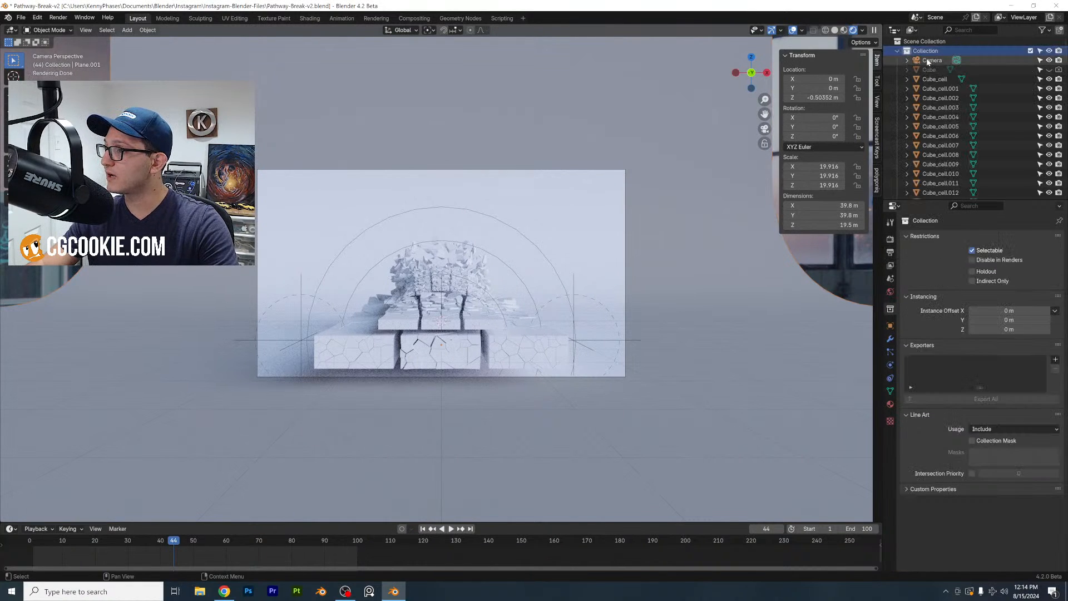
{"action": "left_click", "coordinate": [930, 61]}
{"action": "key", "text": "m"}
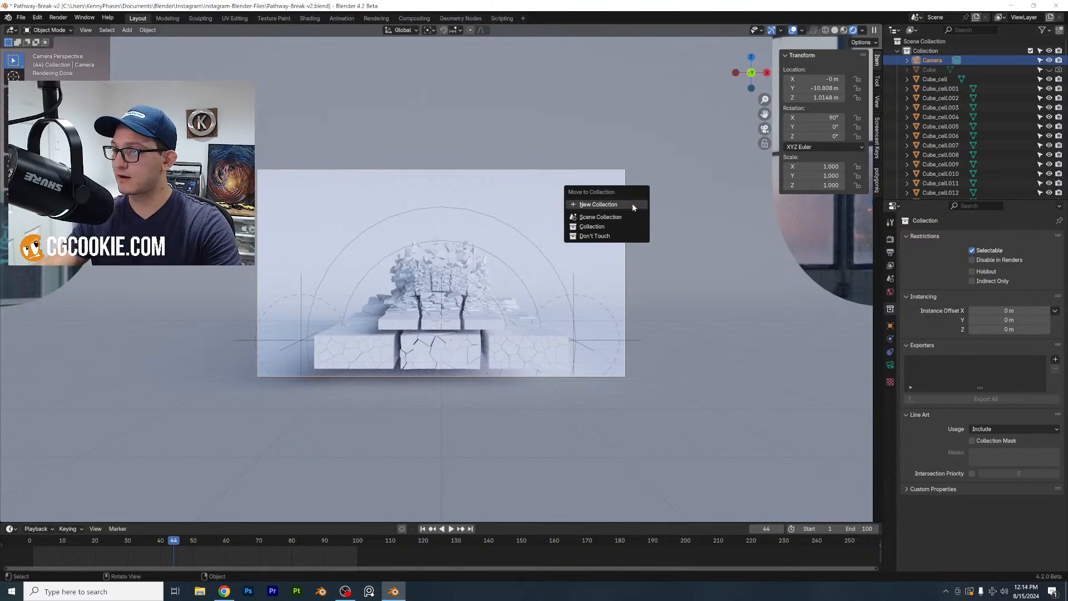
{"action": "left_click", "coordinate": [595, 236]}
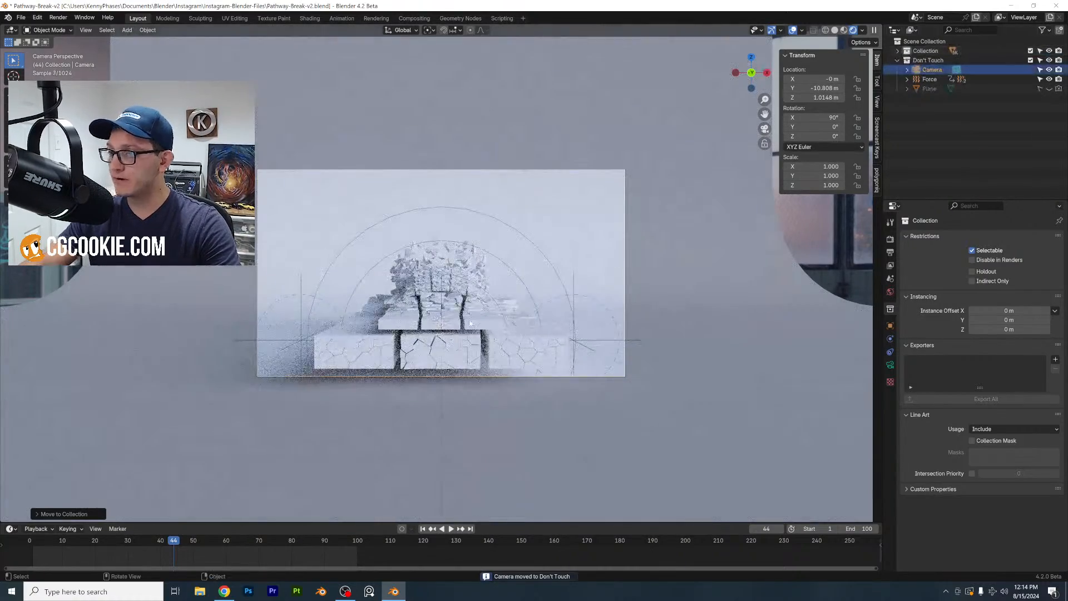
Set the camera's passepartout opacity to 1.000 and save the file
{"action": "scroll", "coordinate": [470, 323], "scroll_direction": "up", "scroll_amount": 2}
{"action": "left_click", "coordinate": [890, 366]}
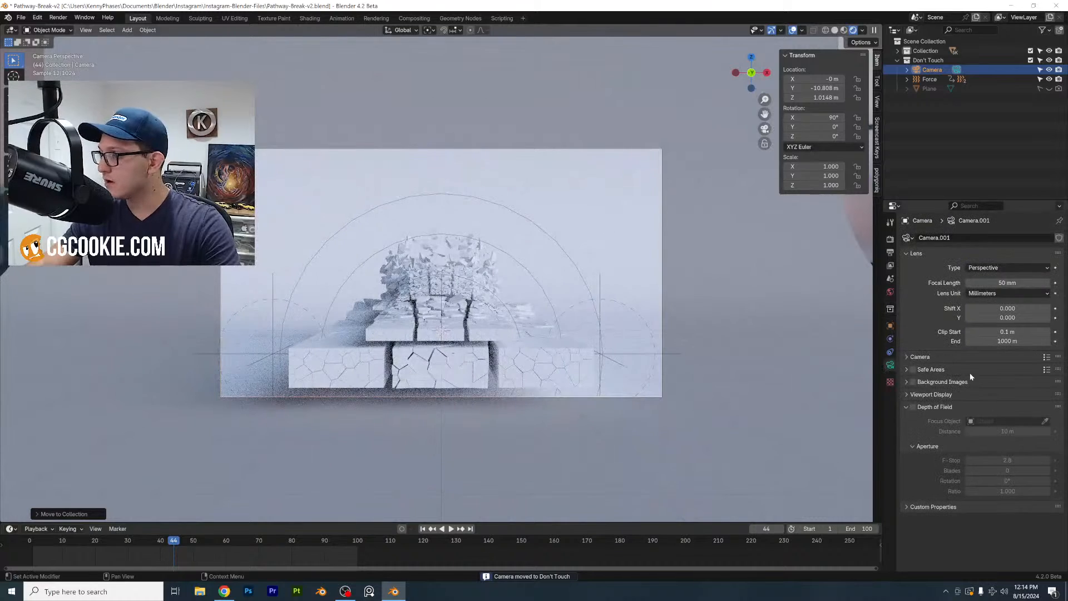
{"action": "left_click", "coordinate": [946, 395]}
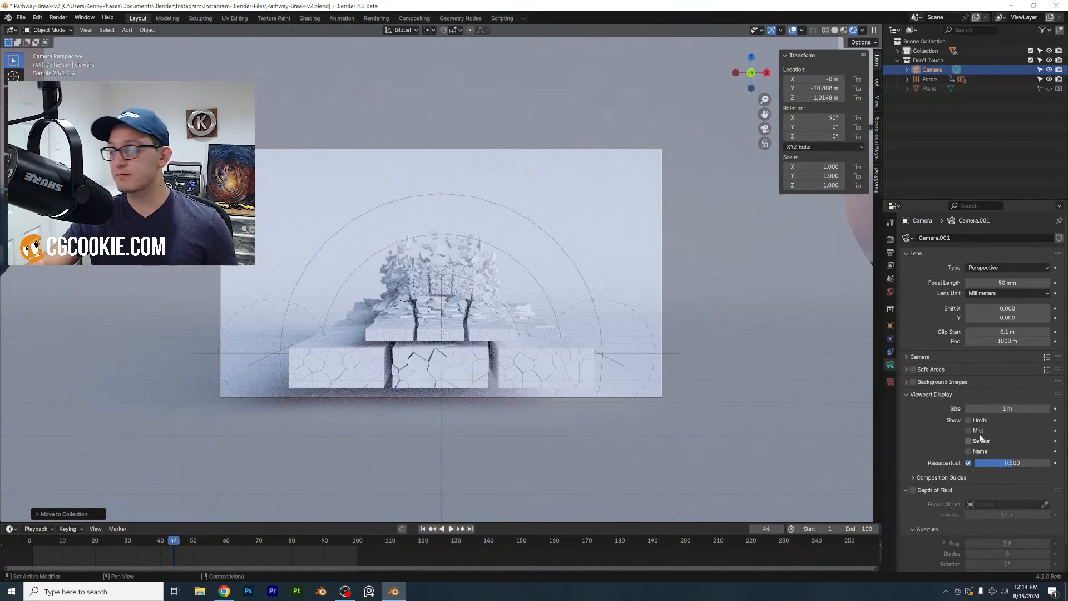
{"action": "left_click_drag", "start_coordinate": [1007, 466], "coordinate": [1052, 465]}
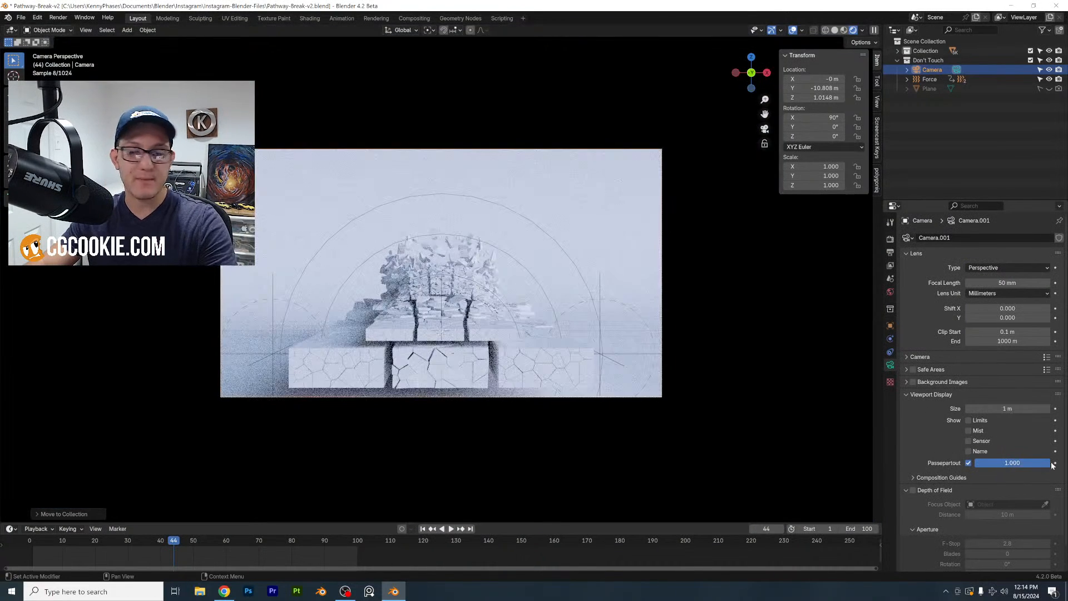
{"action": "scroll", "coordinate": [469, 356], "scroll_direction": "up", "scroll_amount": 1}
{"action": "key", "text": "ctrl+s"}
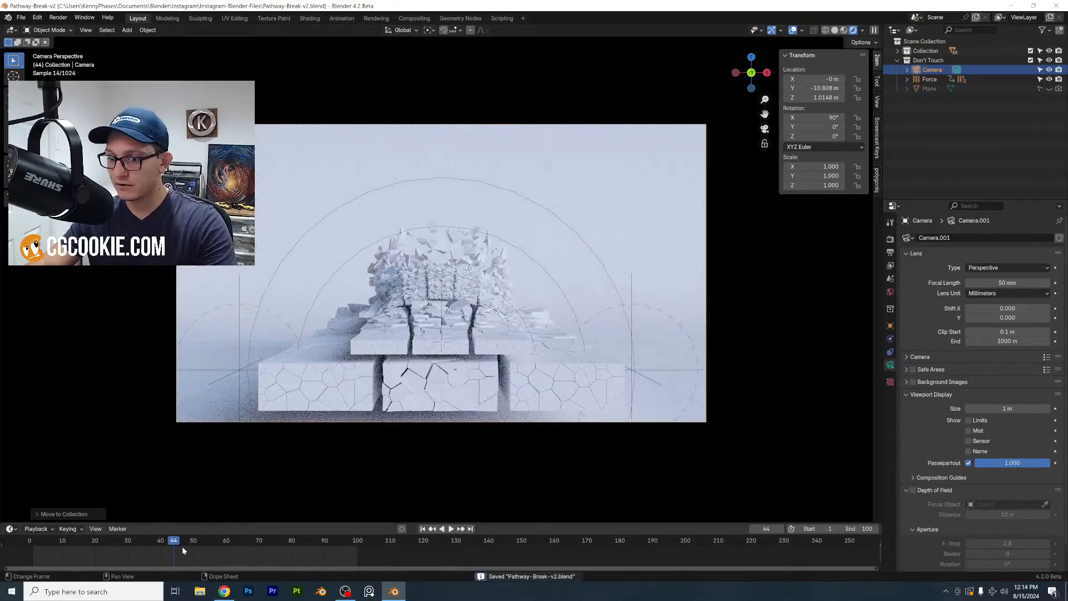
Go to frame 68 and change the camera's lens type to Orthographic
{"action": "left_click_drag", "start_coordinate": [182, 550], "coordinate": [254, 545]}
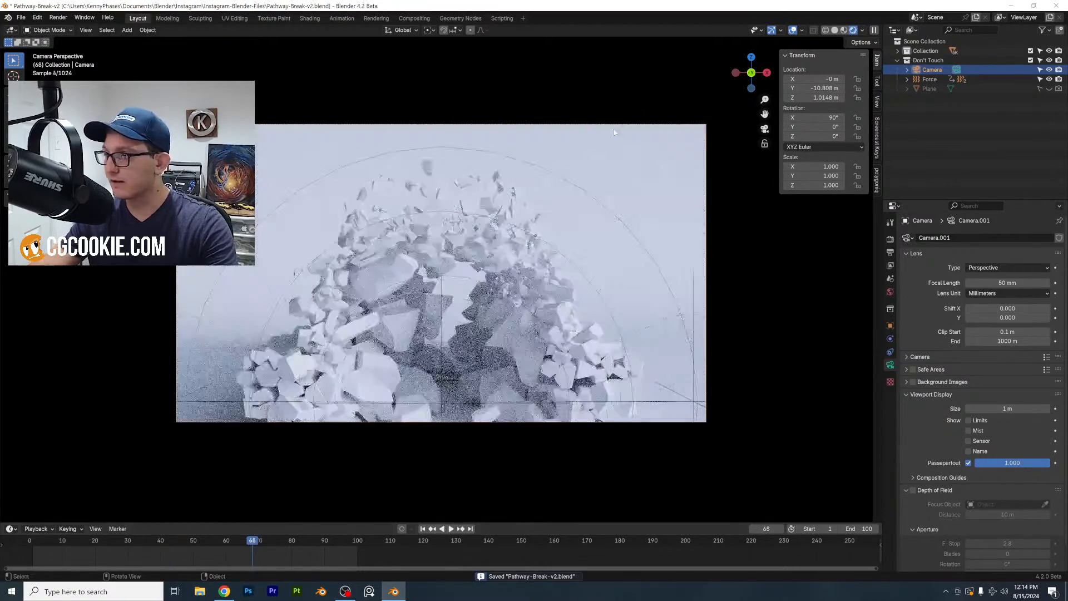
{"action": "left_click", "coordinate": [1005, 268]}
{"action": "left_click", "coordinate": [996, 288]}
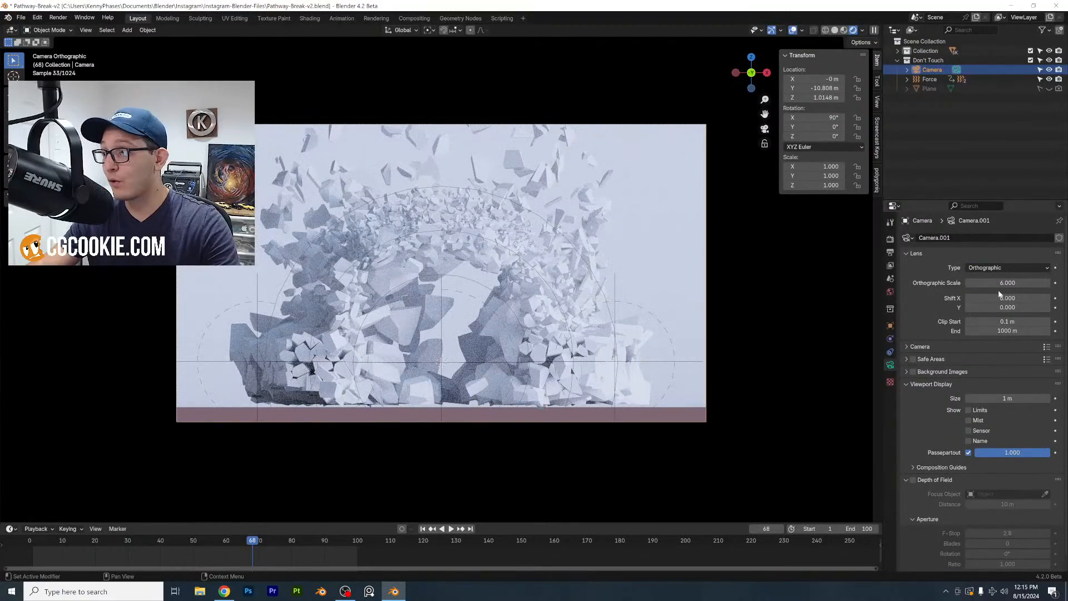
Raise the camera to about Z 1.39 m, set its X rotation to 87.2°, and save the file
{"action": "key", "text": "g"}
{"action": "key", "text": "z"}
{"action": "left_click", "coordinate": [526, 457]}
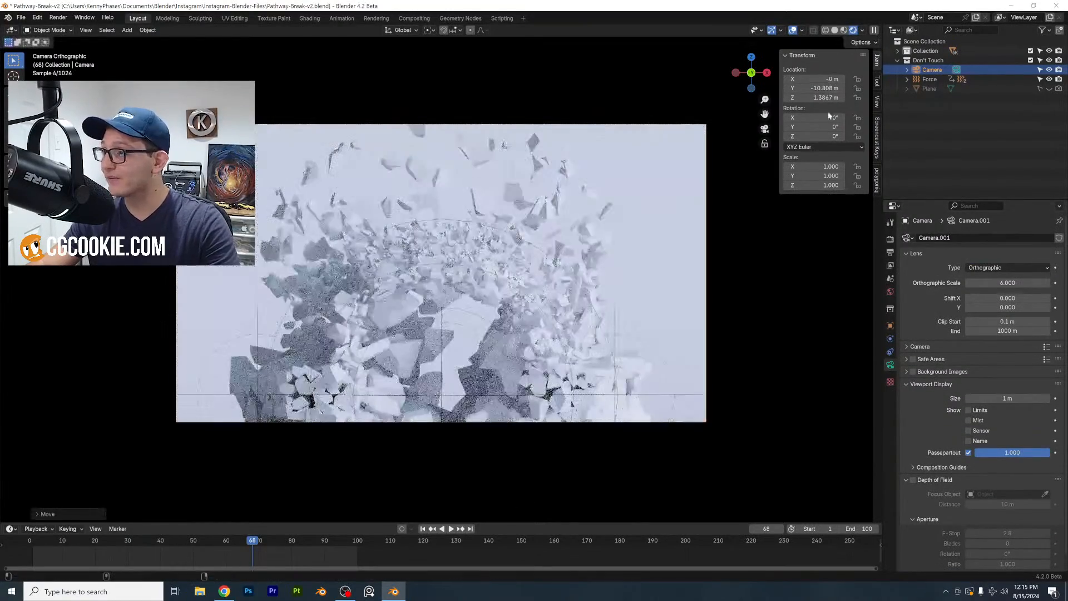
{"action": "left_click_drag", "start_coordinate": [829, 118], "coordinate": [813, 118]}
{"action": "middle_click_drag", "start_coordinate": [422, 270], "coordinate": [476, 273], "text": "shift"}
{"action": "scroll", "coordinate": [476, 274], "scroll_direction": "up", "scroll_amount": 2}
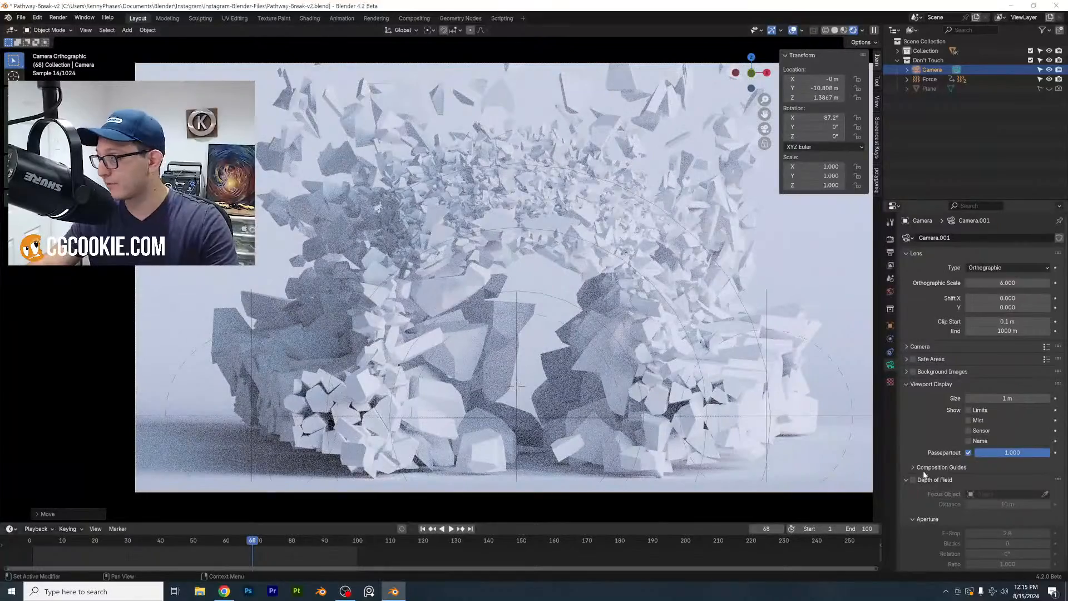
{"action": "key", "text": "ctrl+s"}
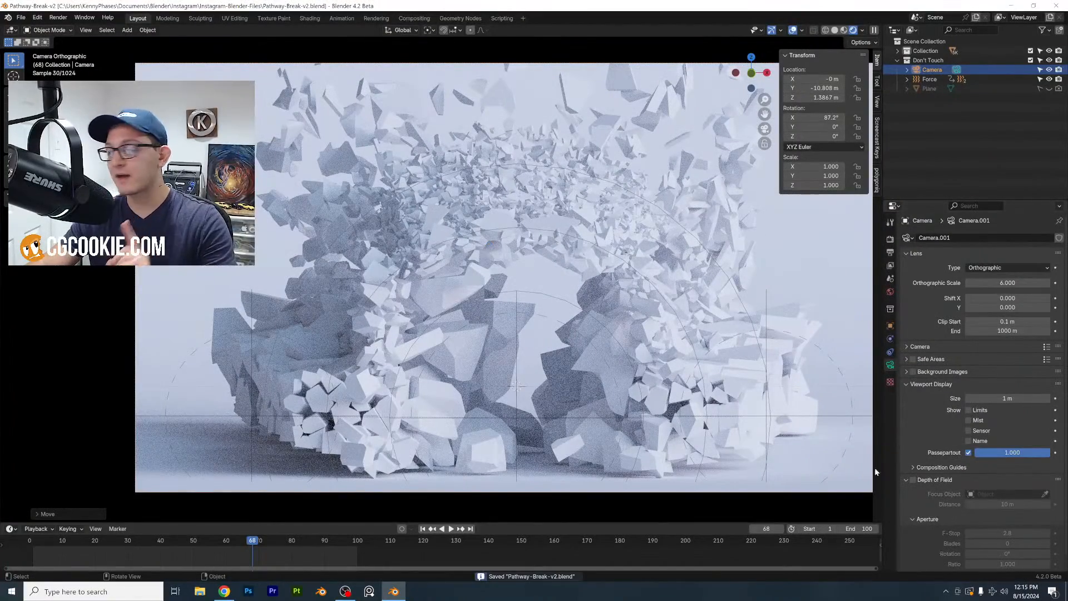
Enable the camera's depth of field with the Force object as its focus, and hide the viewport's transform sidebar
{"action": "left_click", "coordinate": [913, 479]}
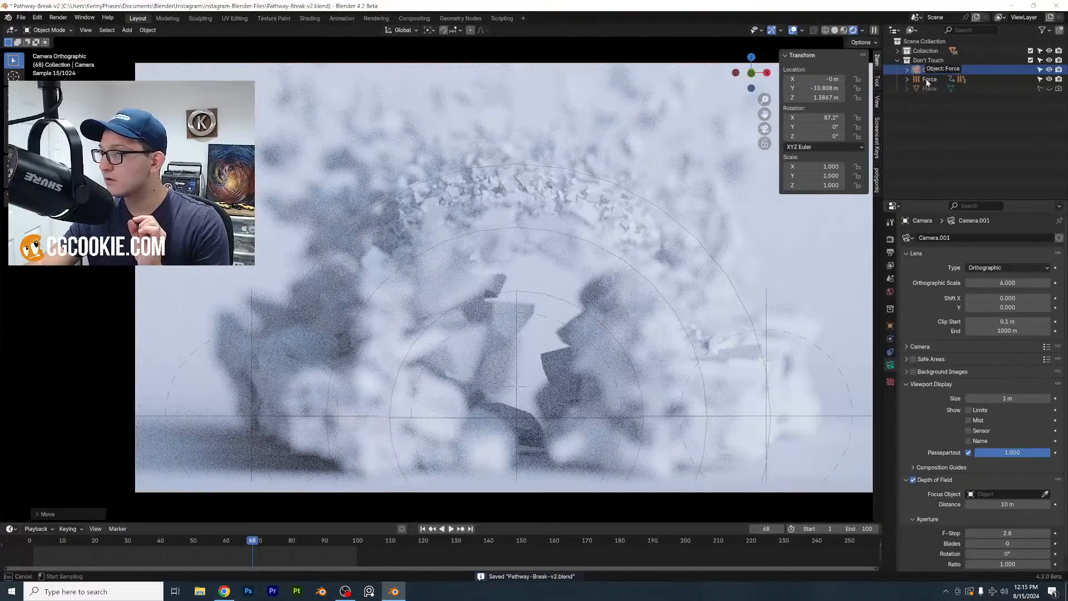
{"action": "left_click_drag", "start_coordinate": [927, 79], "coordinate": [1002, 494]}
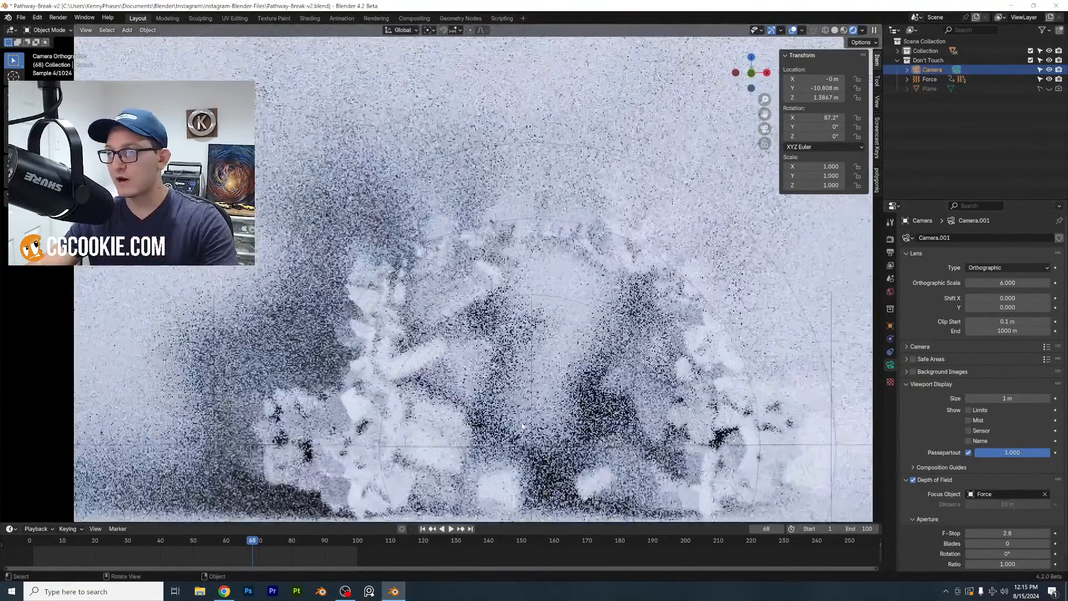
{"action": "key", "text": "n"}
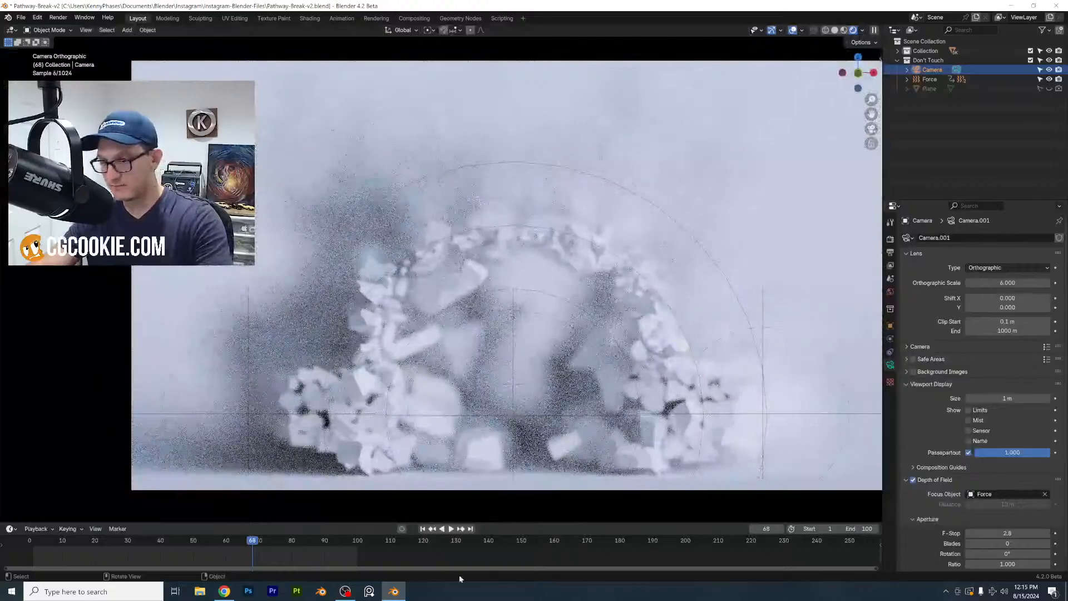
Go to frame 58 and set the camera's depth-of-field F-Stop to 15
{"action": "left_click_drag", "start_coordinate": [189, 544], "coordinate": [221, 550]}
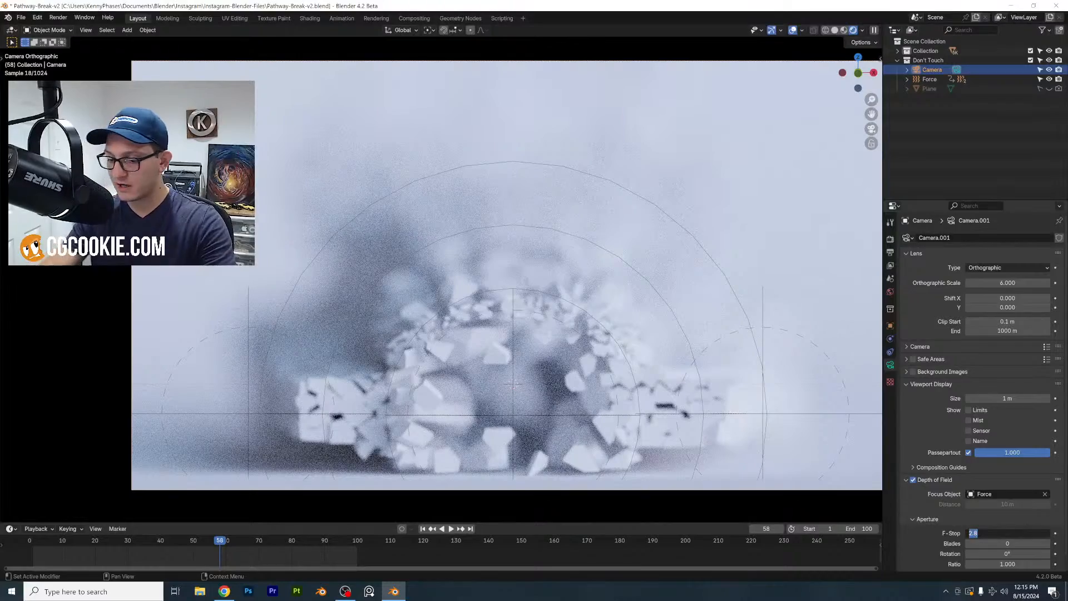
{"action": "type", "text": "10"}
{"action": "key", "text": "Return"}
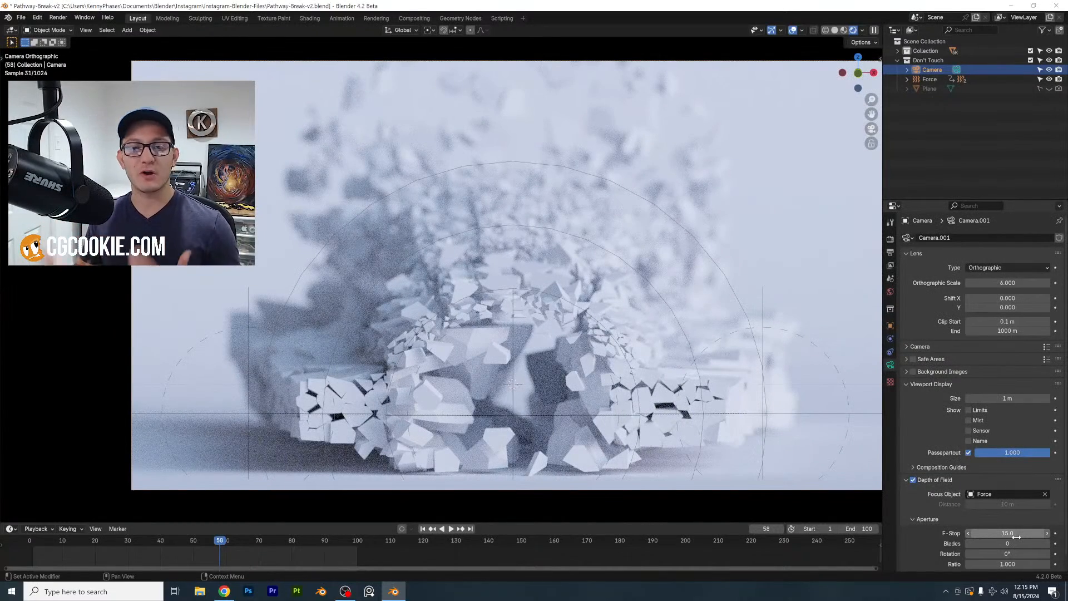
Give the curved backdrop plane a new material with a near-black base color
{"action": "left_click", "coordinate": [818, 255]}
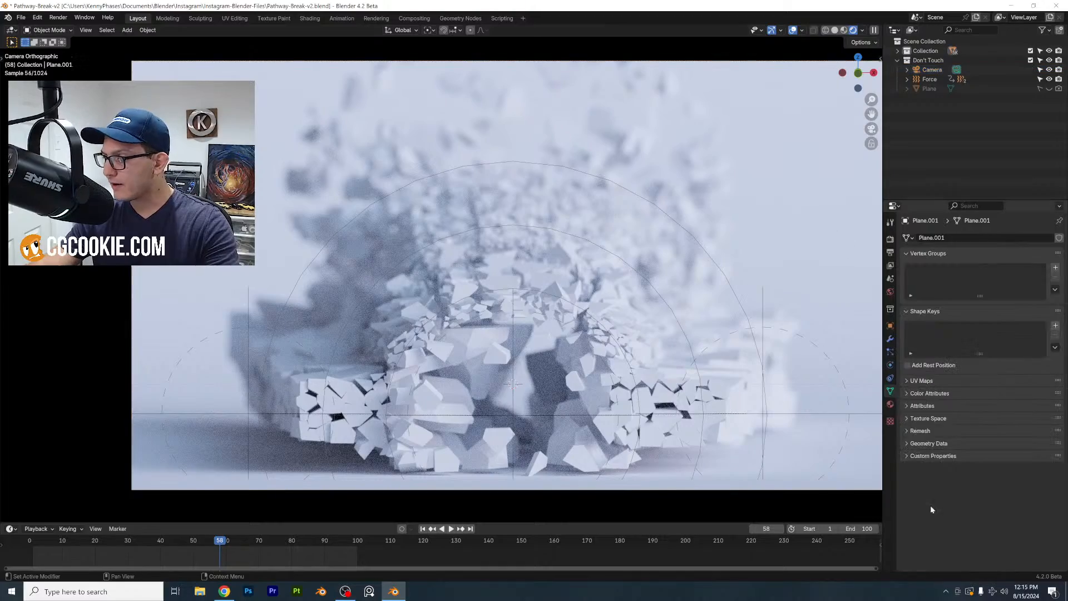
{"action": "left_click", "coordinate": [892, 406]}
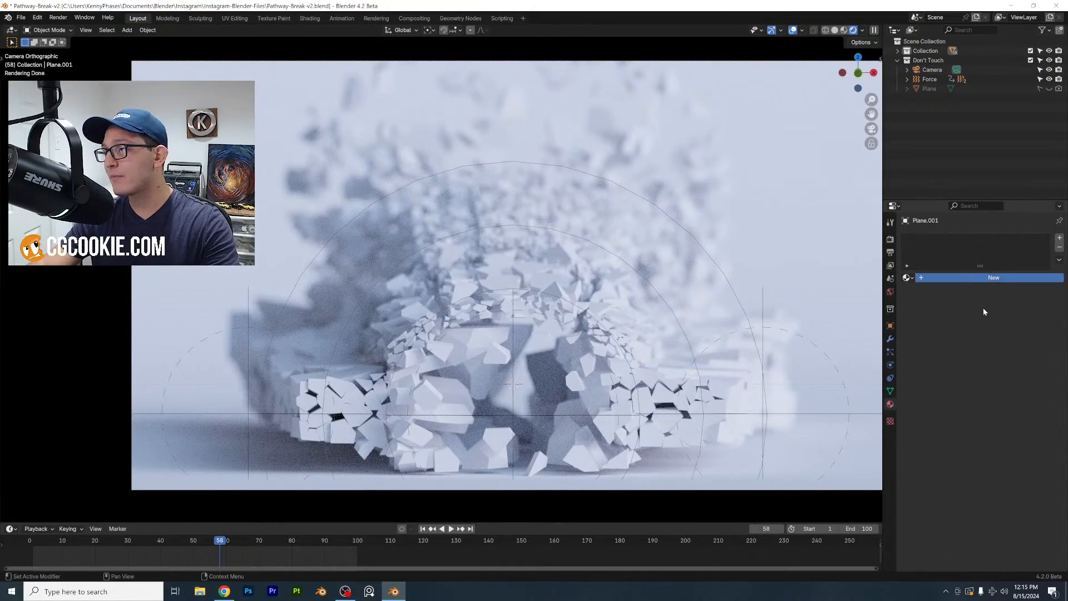
{"action": "left_click", "coordinate": [994, 277]}
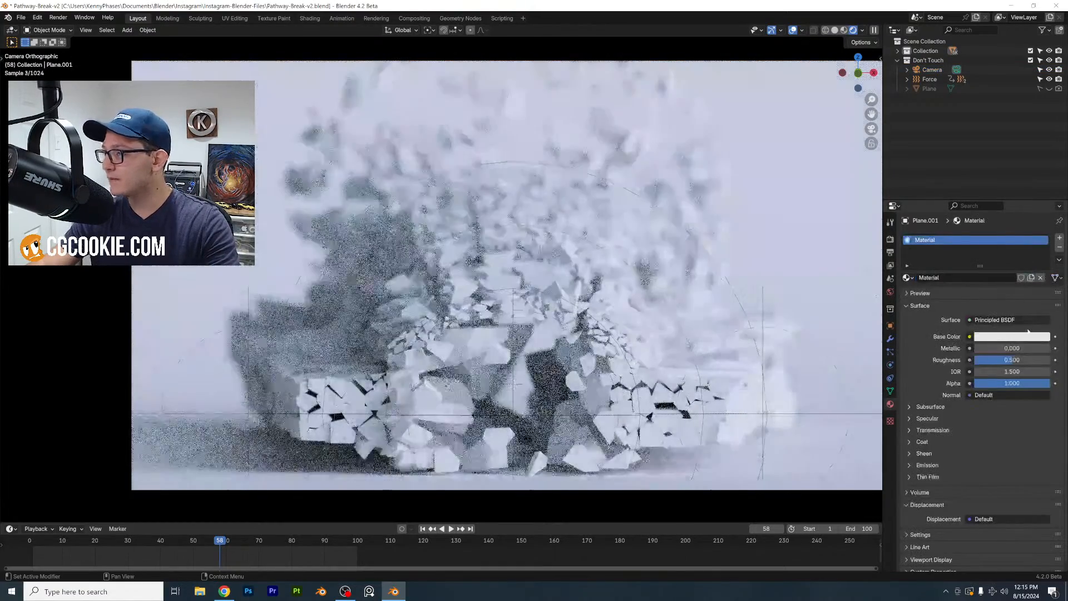
{"action": "left_click", "coordinate": [1030, 337]}
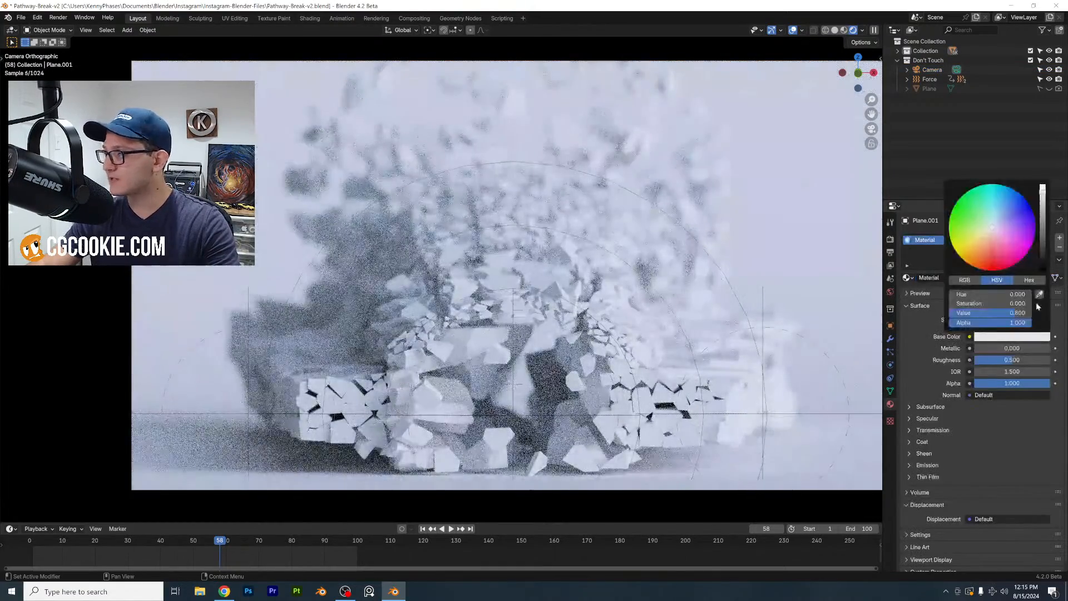
{"action": "left_click", "coordinate": [1044, 256]}
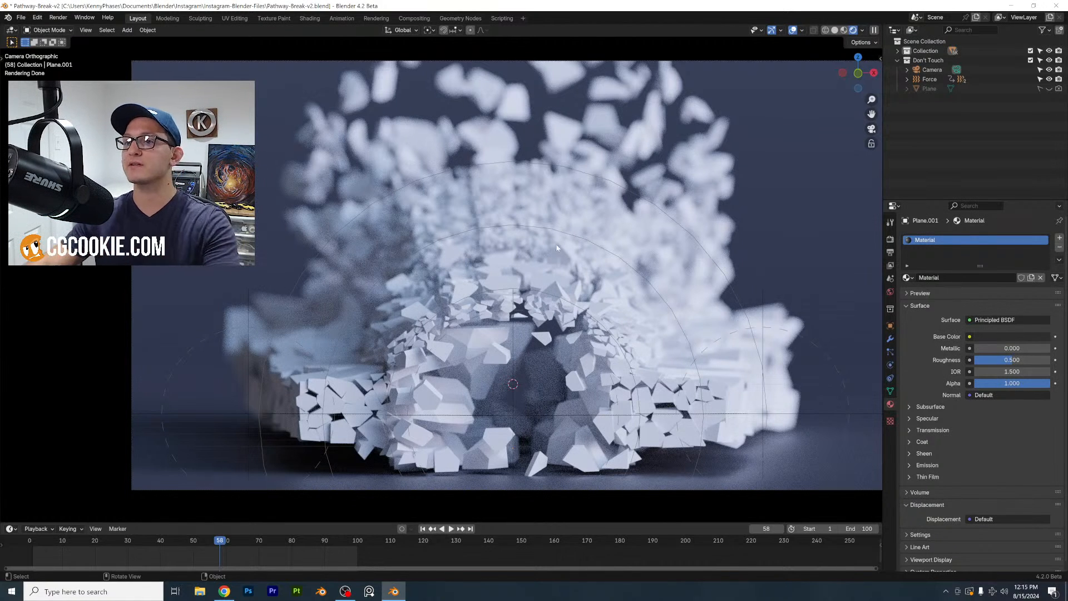
Switch to solid shading, save the file, add a UV sphere and raise it vertically above the pathway
{"action": "left_click", "coordinate": [836, 31]}
{"action": "mouse_move", "coordinate": [385, 278]}
{"action": "middle_mouse_down"}
{"action": "mouse_move", "coordinate": [427, 299]}
{"action": "mouse_move", "coordinate": [437, 292]}
{"action": "middle_mouse_up"}
{"action": "scroll", "coordinate": [429, 300], "scroll_direction": "down", "scroll_amount": 5}
{"action": "key", "text": "ctrl+s"}
{"action": "left_click", "coordinate": [127, 30]}
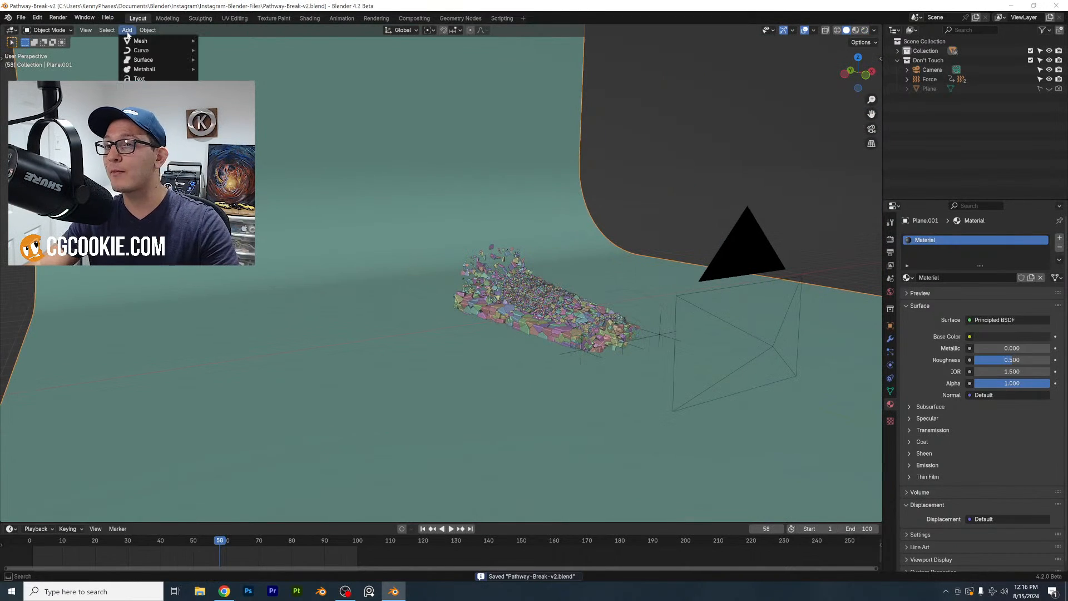
{"action": "mouse_move", "coordinate": [138, 42]}
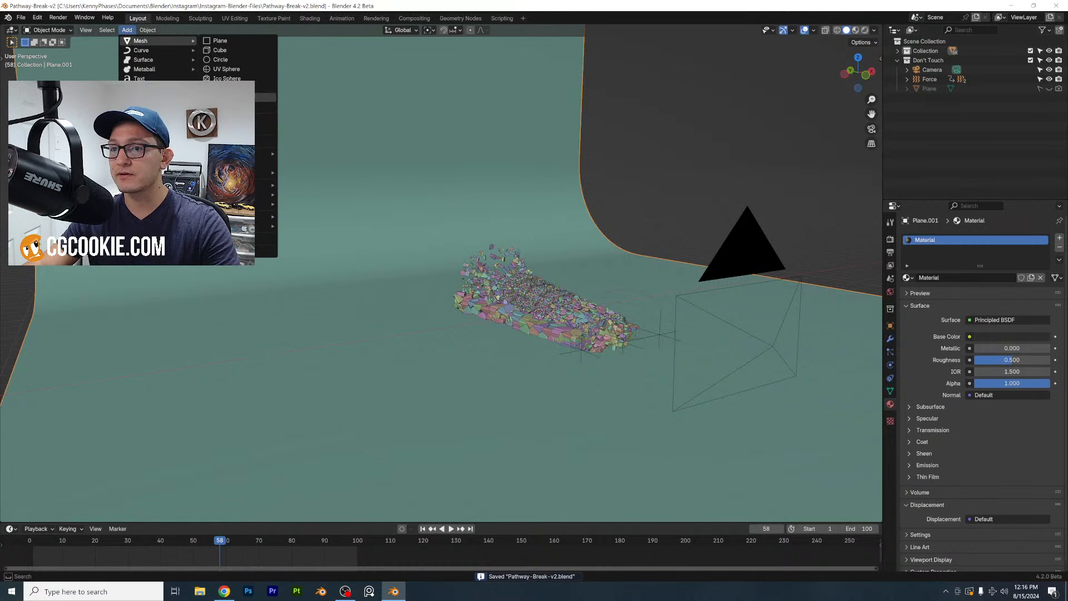
{"action": "left_click", "coordinate": [226, 69]}
{"action": "key", "text": "g"}
{"action": "key", "text": "z"}
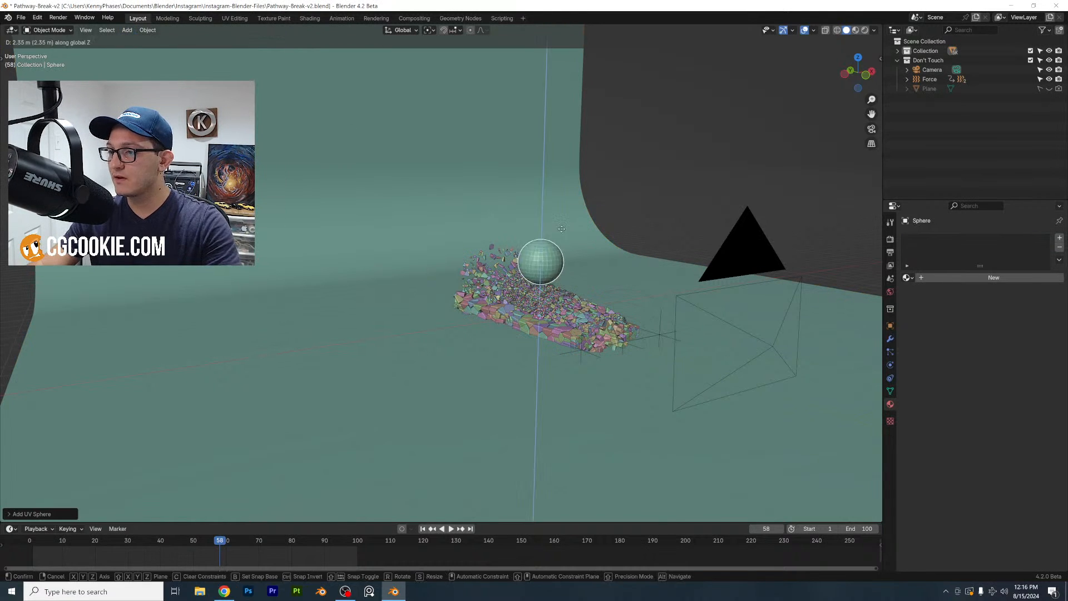
{"action": "left_click", "coordinate": [556, 262]}
Return to frame 1 and, seen from above, move the sphere onto the center of the Force object
{"action": "left_click", "coordinate": [33, 544]}
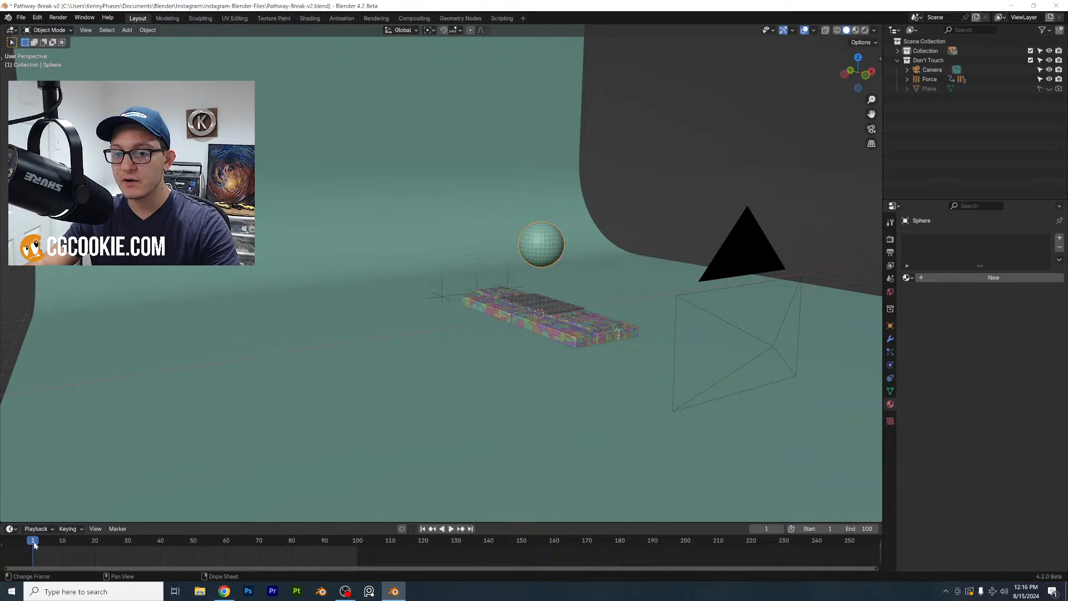
{"action": "middle_click_drag", "start_coordinate": [475, 277], "coordinate": [488, 287]}
{"action": "left_click", "coordinate": [859, 62]}
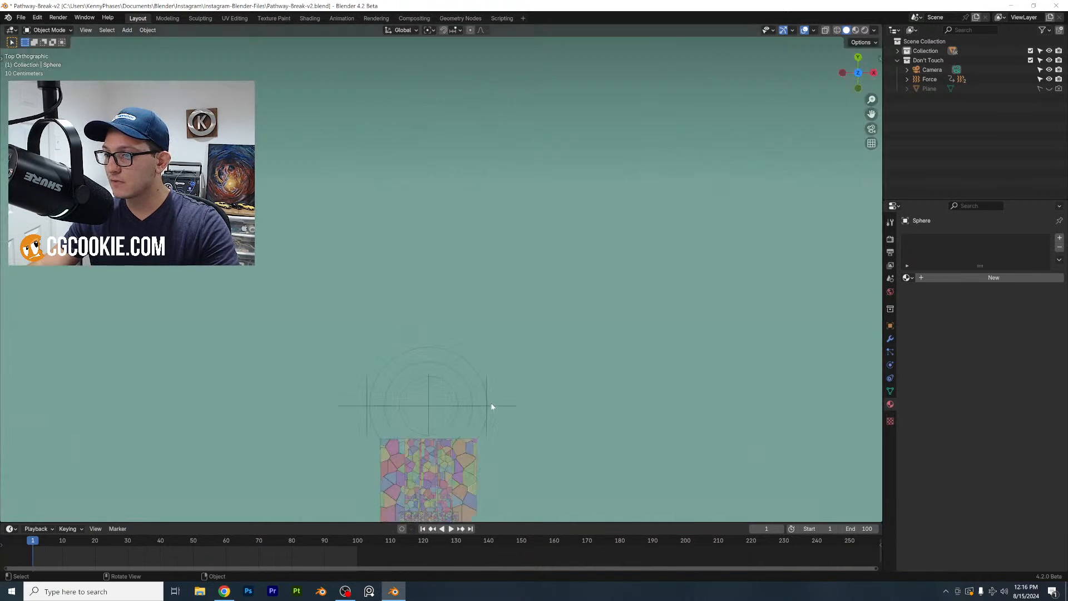
{"action": "scroll", "coordinate": [608, 167], "scroll_direction": "up", "scroll_amount": 6}
{"action": "key", "text": "g"}
{"action": "left_click", "coordinate": [596, 53]}
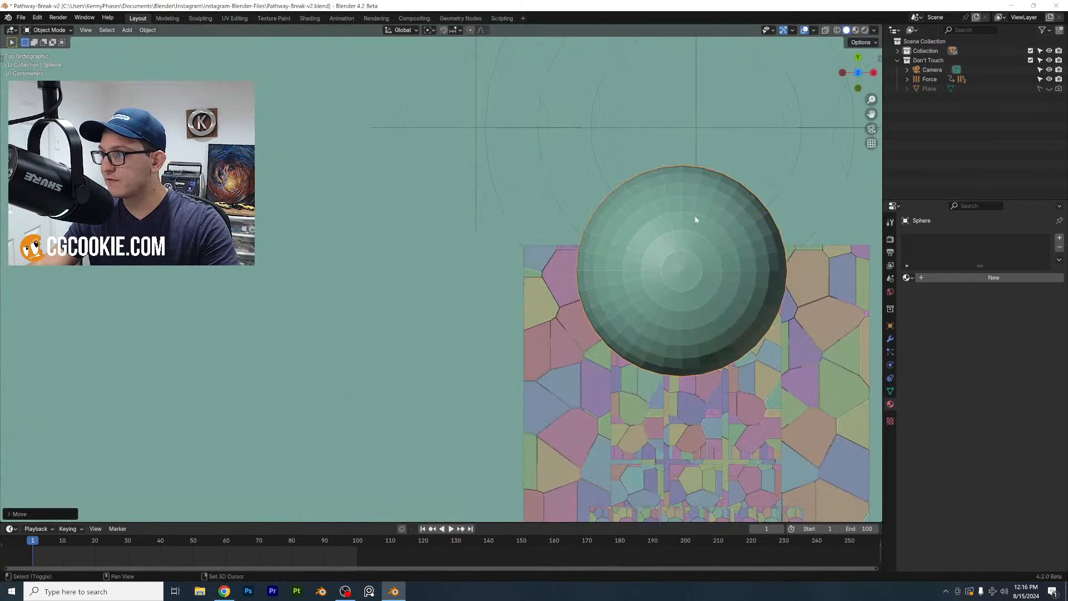
{"action": "middle_click_drag", "start_coordinate": [680, 234], "coordinate": [519, 383], "text": "shift"}
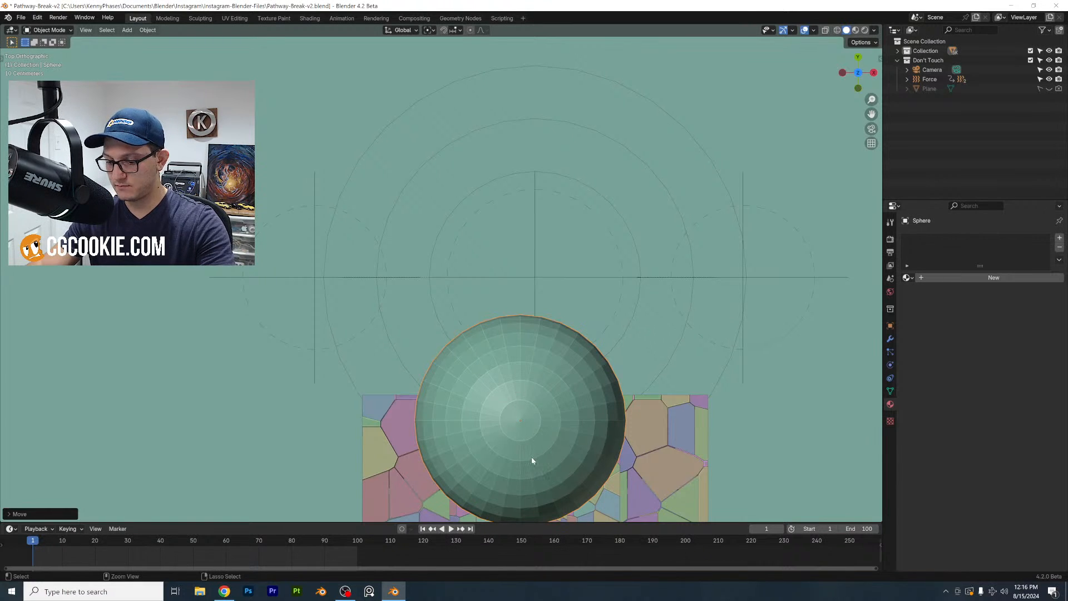
{"action": "scroll", "coordinate": [532, 461], "scroll_direction": "down", "scroll_amount": 2}
{"action": "key", "text": "g"}
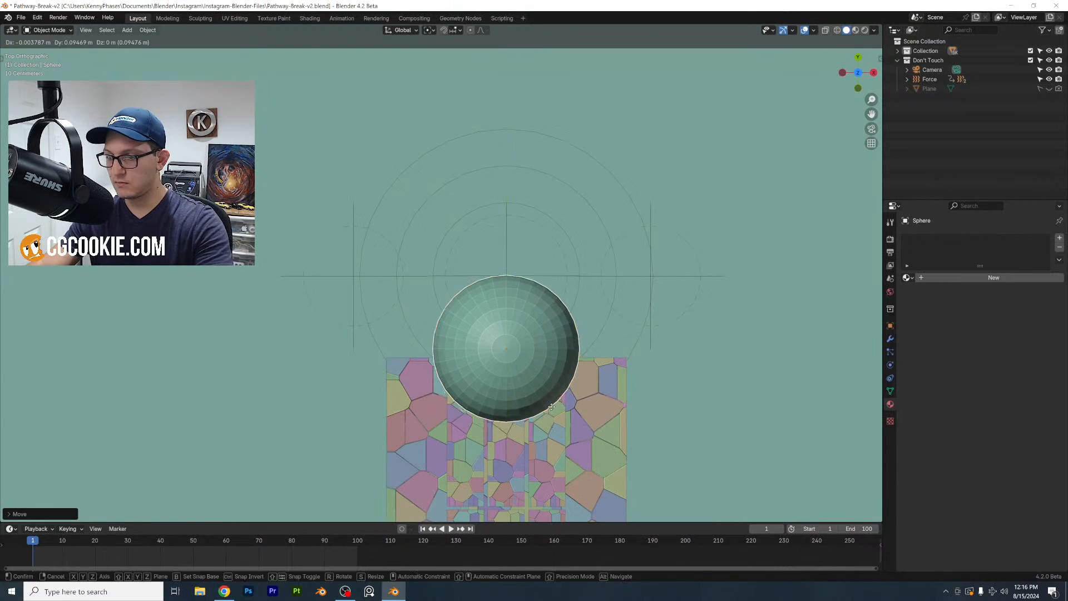
{"action": "left_click", "coordinate": [553, 336]}
Scale the sphere down to roughly a third and lower it about 3.13 m to the Force object's center
{"action": "key", "text": "s"}
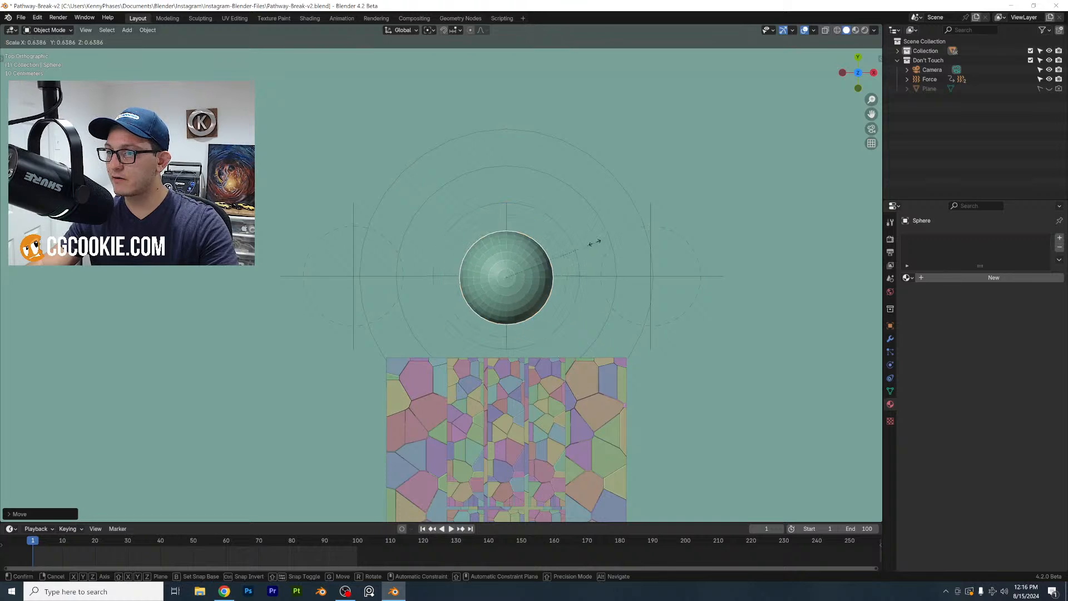
{"action": "left_click", "coordinate": [582, 253]}
{"action": "middle_click_drag", "start_coordinate": [581, 253], "coordinate": [628, 210]}
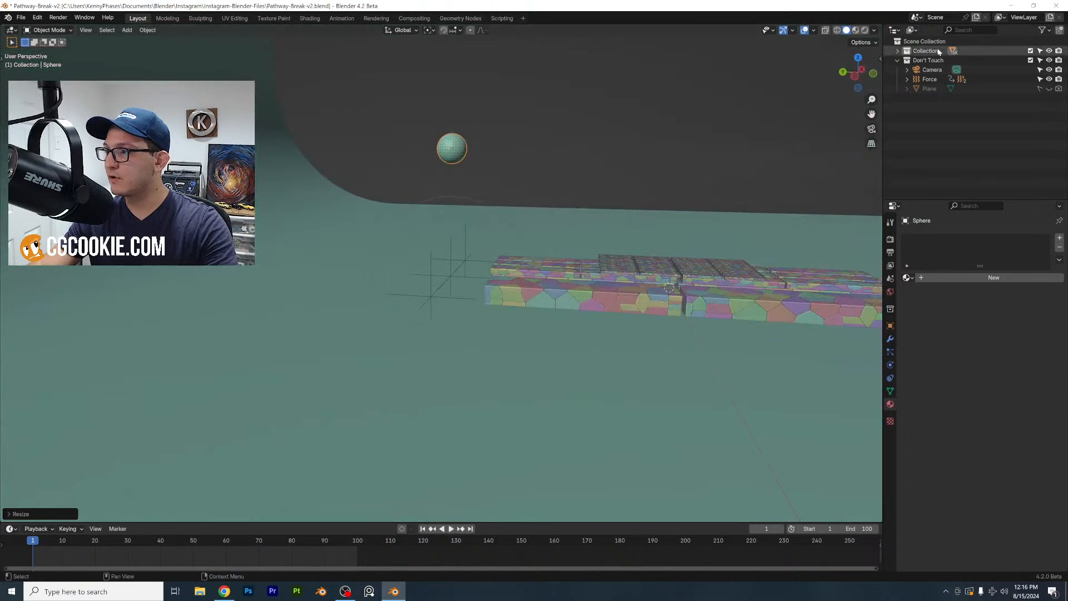
{"action": "left_click", "coordinate": [855, 77]}
{"action": "key", "text": "g"}
{"action": "key", "text": "z"}
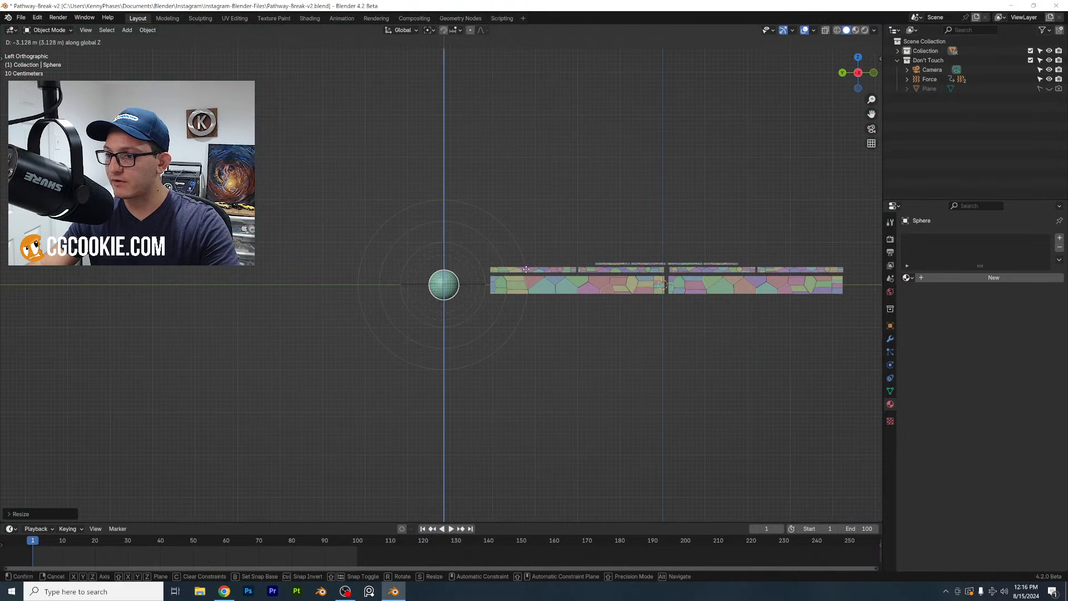
{"action": "left_click", "coordinate": [526, 269]}
Parent the sphere to the Force object using the plain Object option
{"action": "scroll", "coordinate": [540, 341], "scroll_direction": "up", "scroll_amount": 5}
{"action": "middle_click_drag", "start_coordinate": [540, 341], "coordinate": [514, 237]}
{"action": "scroll", "coordinate": [557, 260], "scroll_direction": "down", "scroll_amount": 4}
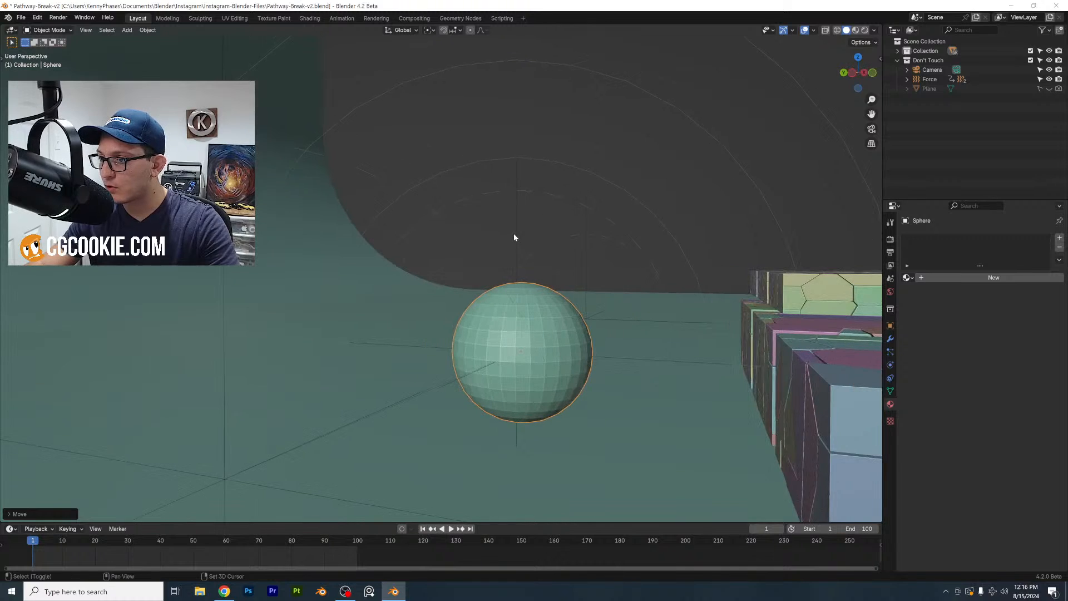
{"action": "left_click", "coordinate": [517, 232], "text": "shift"}
{"action": "key", "text": "ctrl+p"}
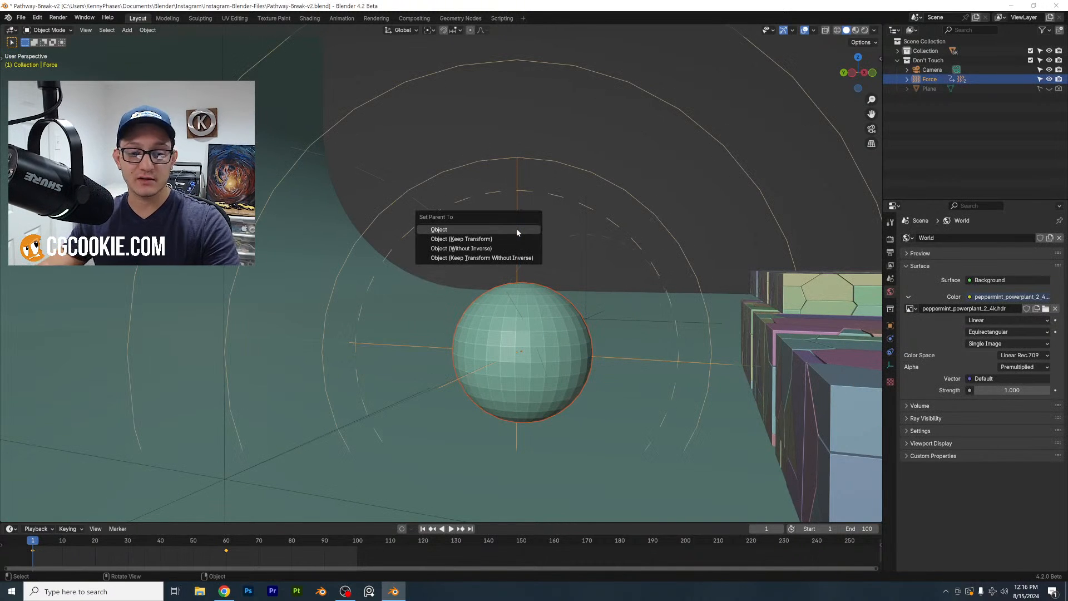
{"action": "left_click", "coordinate": [517, 230]}
Play the animation to frame 15 and move the sphere back along Y so it trails behind the breaking pieces
{"action": "middle_click_drag", "start_coordinate": [546, 290], "coordinate": [495, 306]}
{"action": "left_click", "coordinate": [672, 170]}
{"action": "key", "text": "space"}
{"action": "scroll", "coordinate": [519, 292], "scroll_direction": "up", "scroll_amount": 2}
{"action": "left_click", "coordinate": [518, 291]}
{"action": "key", "text": "g"}
{"action": "key", "text": "y"}
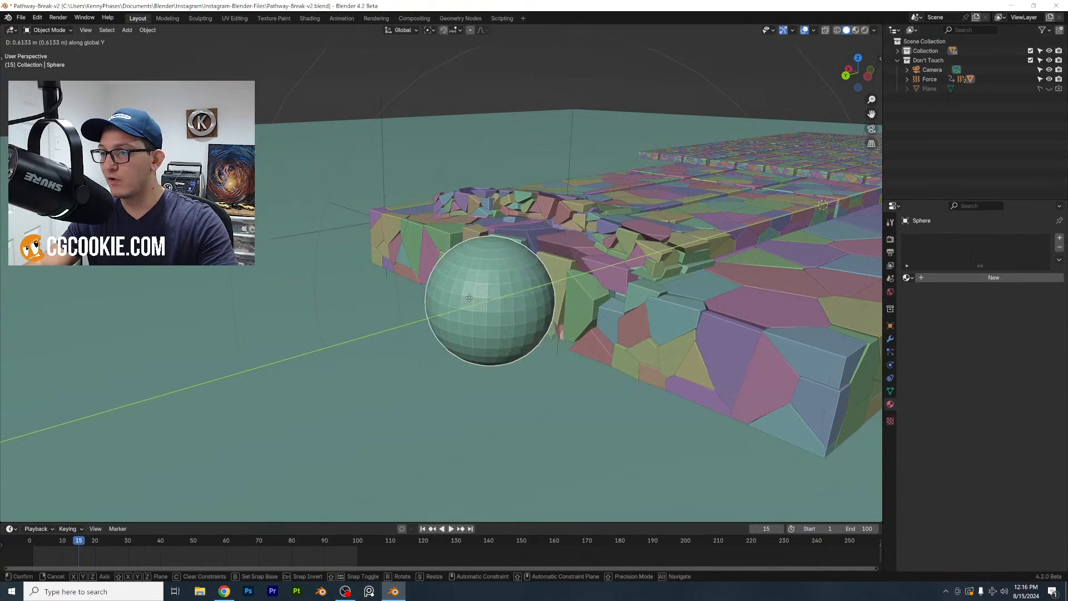
{"action": "left_click", "coordinate": [418, 313]}
Play the animation to frame 60, viewing it through the camera in rendered shading and closing in on the sphere
{"action": "key", "text": "space"}
{"action": "key", "text": "space"}
{"action": "mouse_move", "coordinate": [575, 291]}
{"action": "middle_mouse_down"}
{"action": "mouse_move", "coordinate": [615, 266]}
{"action": "mouse_move", "coordinate": [527, 329]}
{"action": "mouse_move", "coordinate": [577, 307]}
{"action": "mouse_move", "coordinate": [551, 315]}
{"action": "middle_mouse_up"}
{"action": "key", "text": "space"}
{"action": "key", "text": "KP_0"}
{"action": "key", "text": "z"}
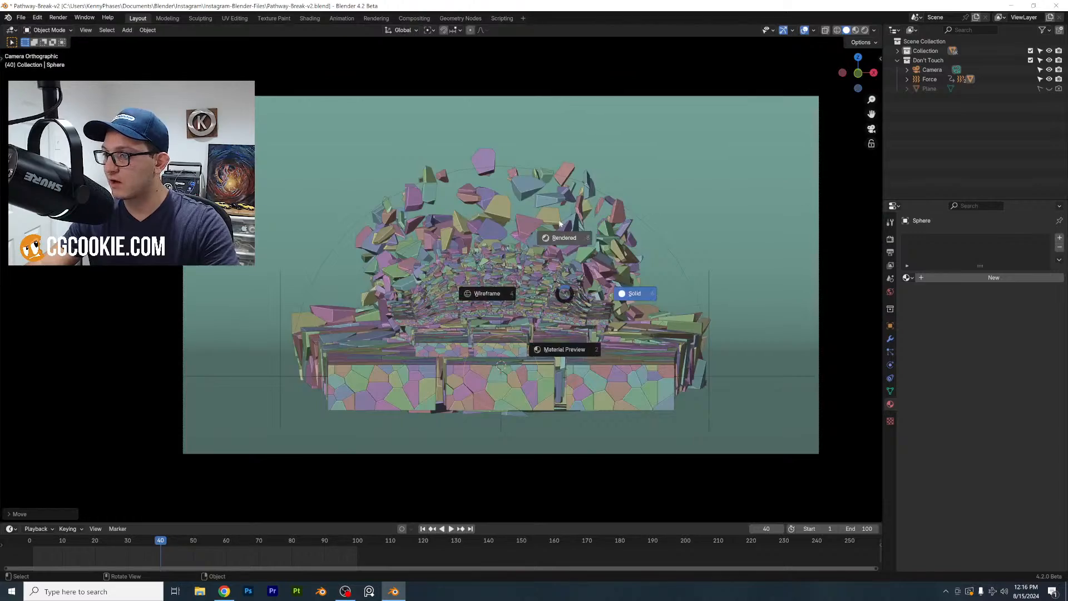
{"action": "left_click", "coordinate": [560, 223]}
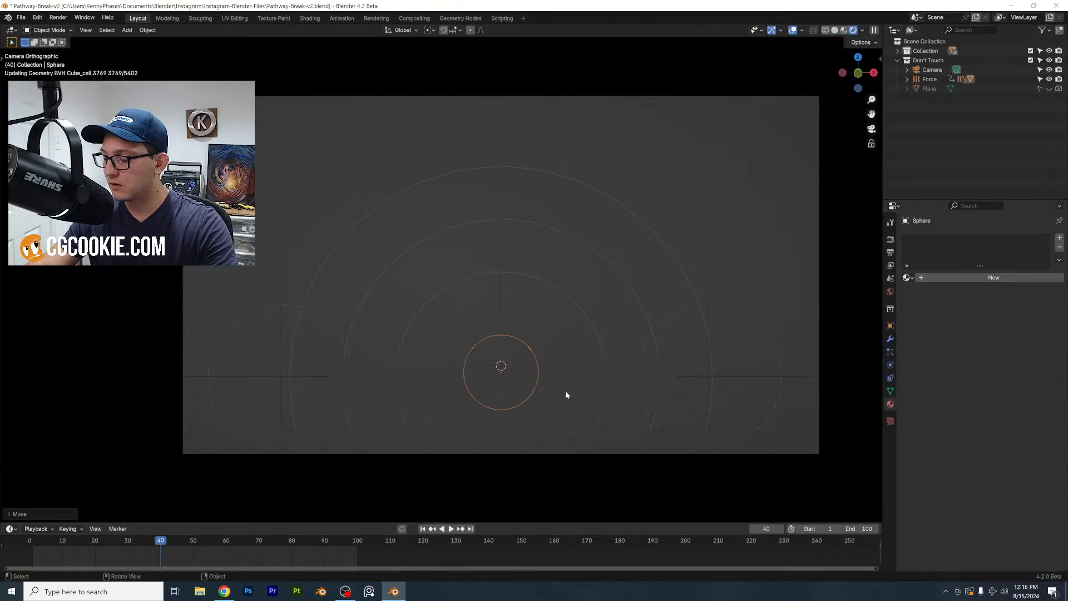
{"action": "key", "text": "space"}
{"action": "key", "text": "Home"}
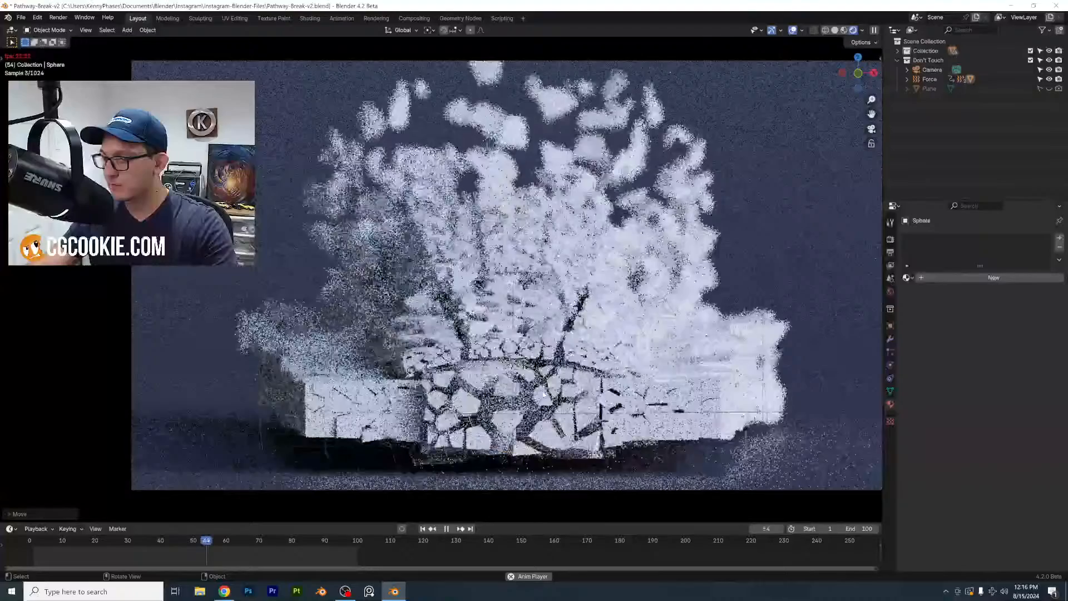
{"action": "scroll", "coordinate": [557, 384], "scroll_direction": "up", "scroll_amount": 2}
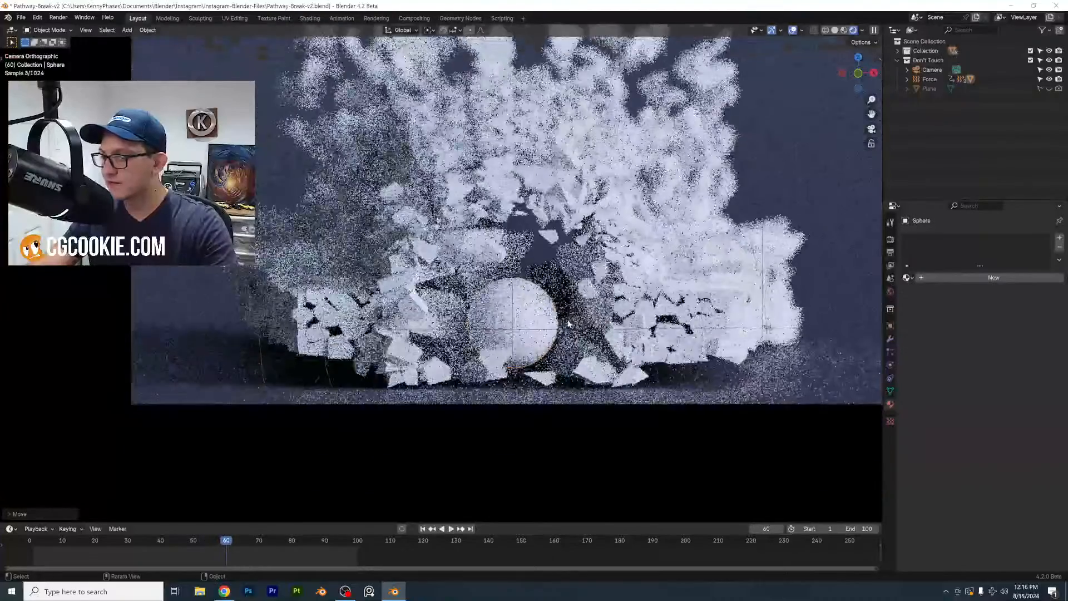
{"action": "key", "text": "space"}
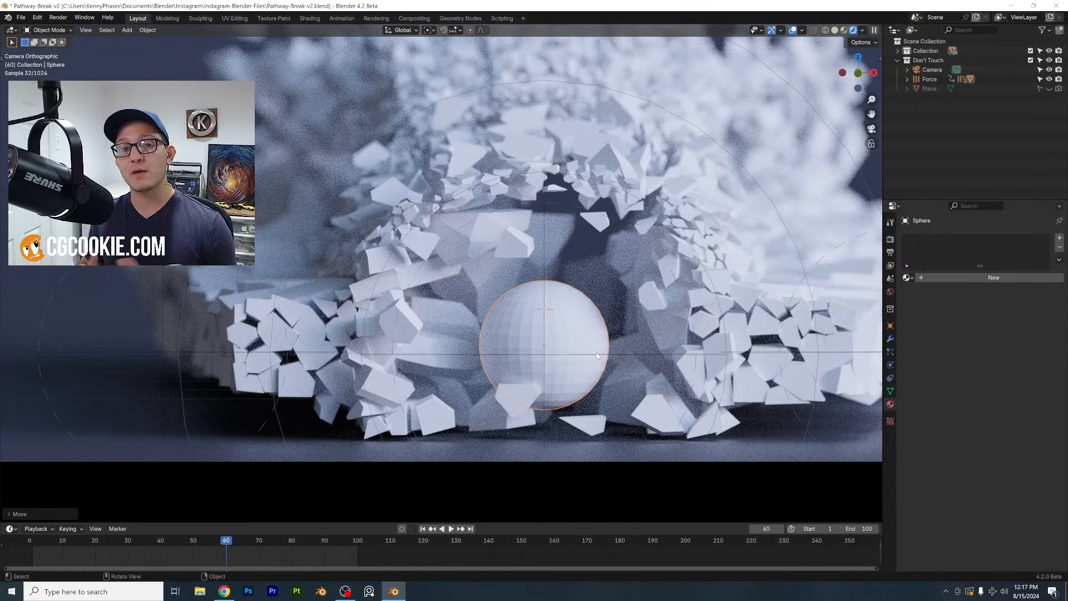
Apply Shade Auto Smooth to the sphere, save the file, and add a Subdivision Surface modifier
{"action": "right_click", "coordinate": [585, 332]}
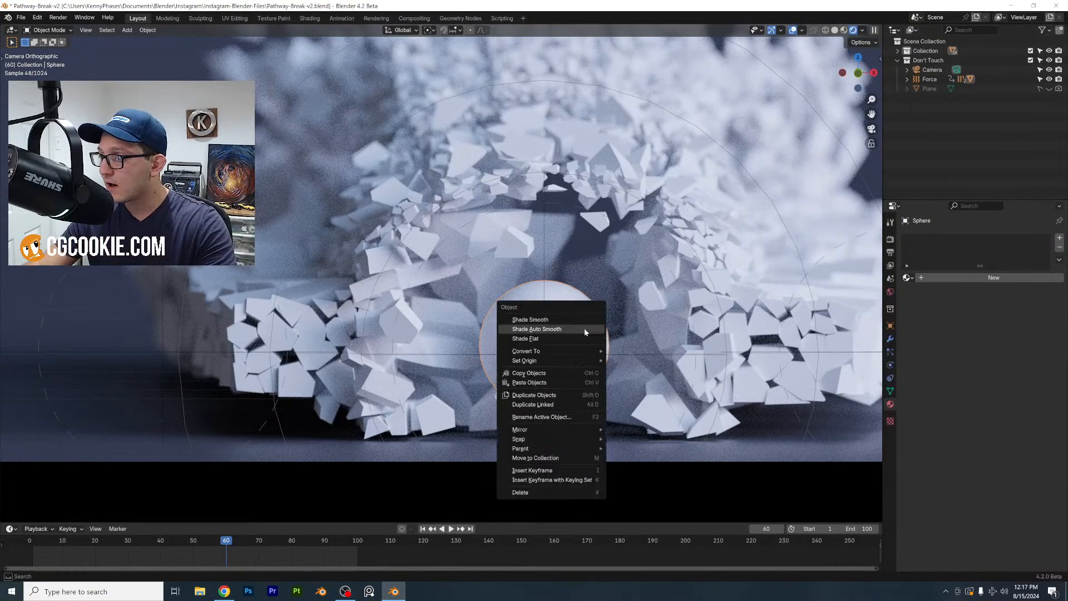
{"action": "left_click", "coordinate": [537, 329]}
{"action": "left_click", "coordinate": [891, 338]}
{"action": "key", "text": "ctrl+s"}
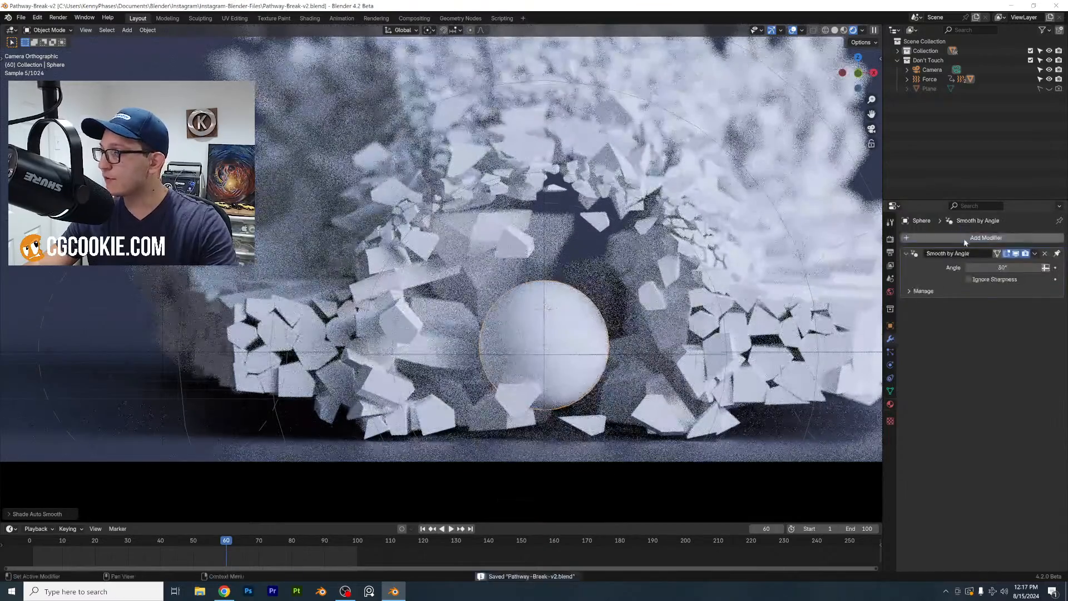
{"action": "left_click", "coordinate": [964, 238]}
{"action": "mouse_move", "coordinate": [954, 273]}
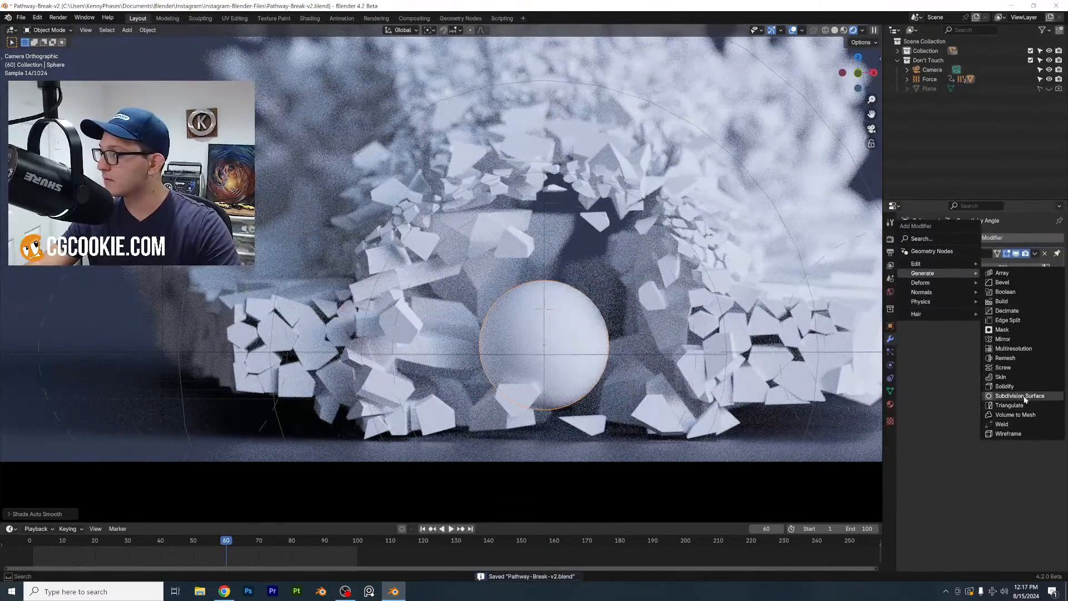
{"action": "left_click", "coordinate": [1002, 397]}
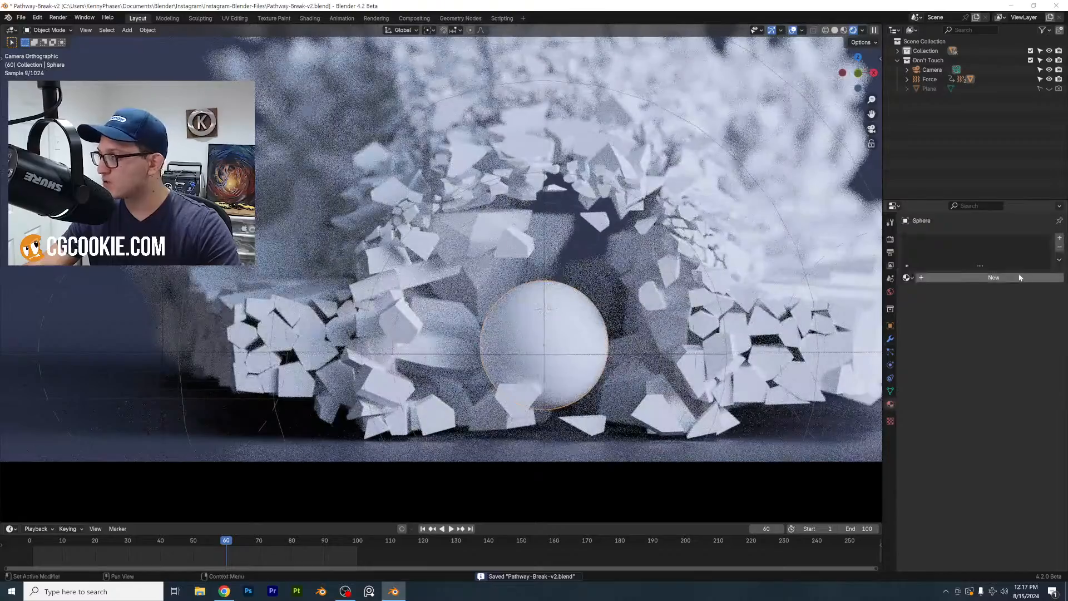
Give the sphere a new material with Metallic 1.000, Roughness 0.223 and a light blue base color
{"action": "left_click", "coordinate": [993, 277]}
{"action": "mouse_move", "coordinate": [1001, 348]}
{"action": "left_mouse_down"}
{"action": "mouse_move", "coordinate": [1049, 347]}
{"action": "mouse_move", "coordinate": [994, 360]}
{"action": "left_mouse_up"}
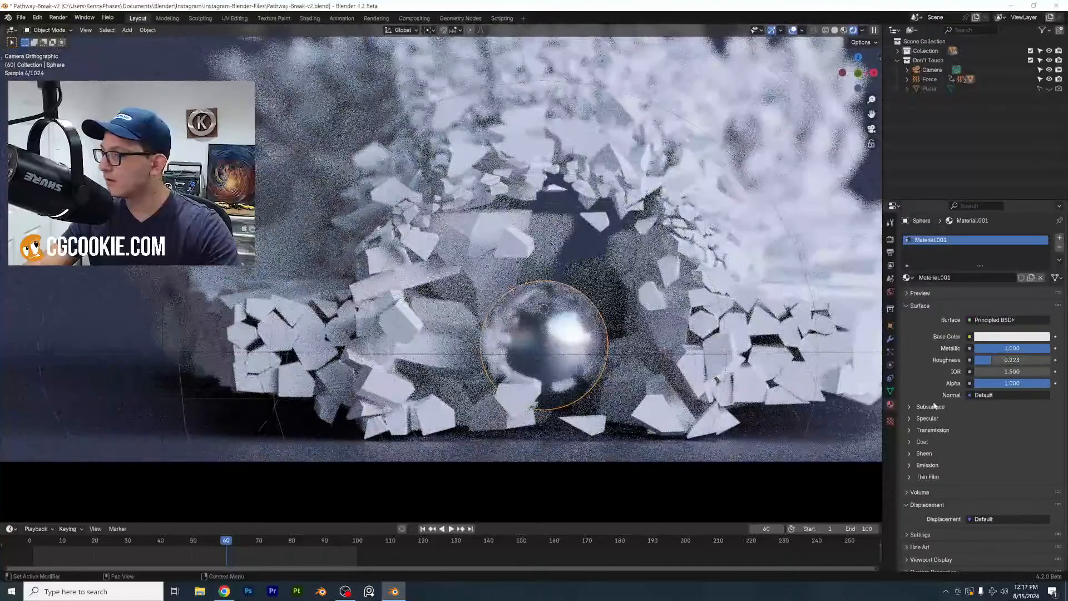
{"action": "left_click", "coordinate": [930, 407]}
{"action": "left_click", "coordinate": [1007, 337]}
{"action": "left_click_drag", "start_coordinate": [1004, 221], "coordinate": [998, 210]}
{"action": "scroll", "coordinate": [614, 357], "scroll_direction": "down", "scroll_amount": 4}
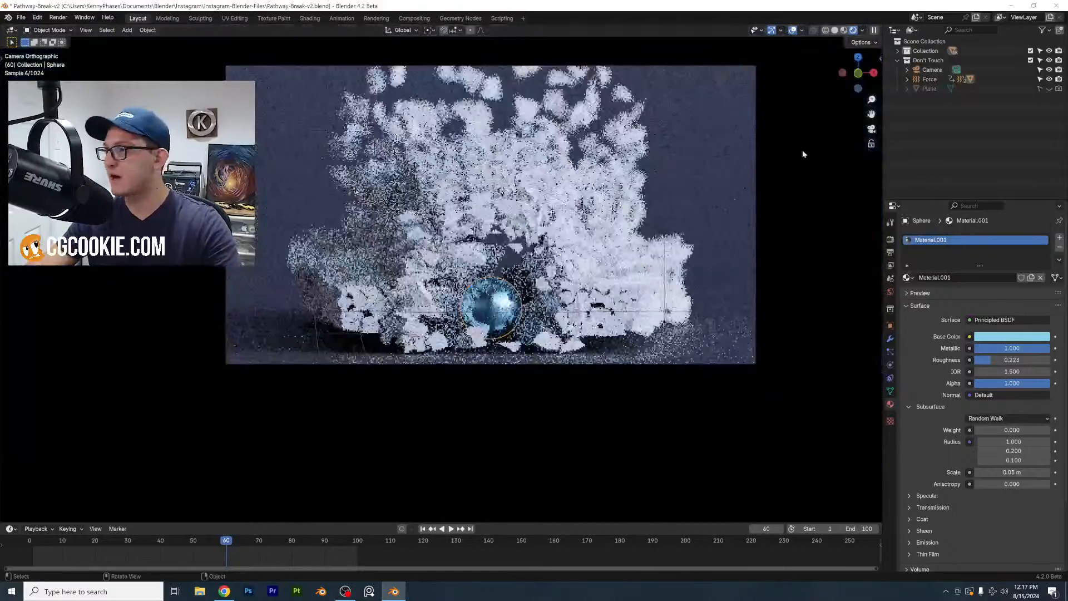
Set the camera's Z rotation to -6.5° and move it along X to about -1.87 m
{"action": "left_click", "coordinate": [932, 70]}
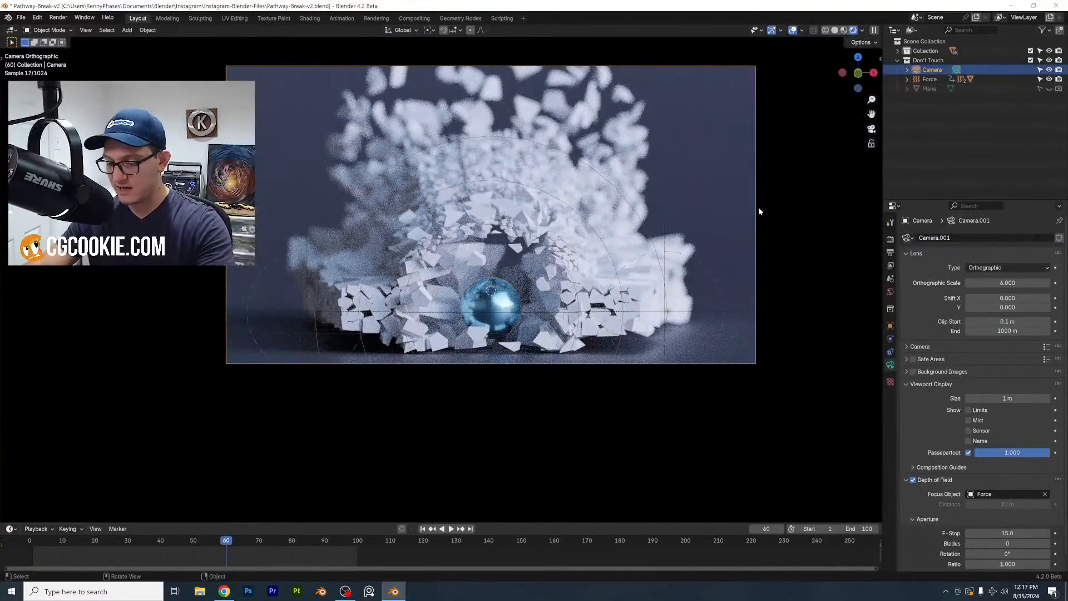
{"action": "key", "text": "n"}
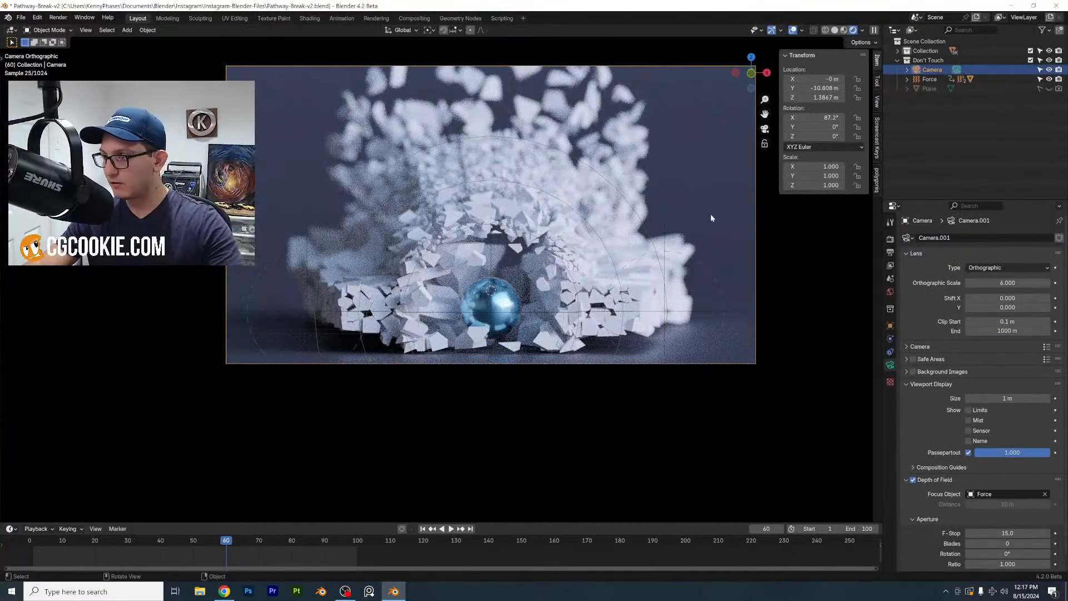
{"action": "scroll", "coordinate": [712, 217], "scroll_direction": "up", "scroll_amount": 3}
{"action": "left_click_drag", "start_coordinate": [822, 137], "coordinate": [779, 136]}
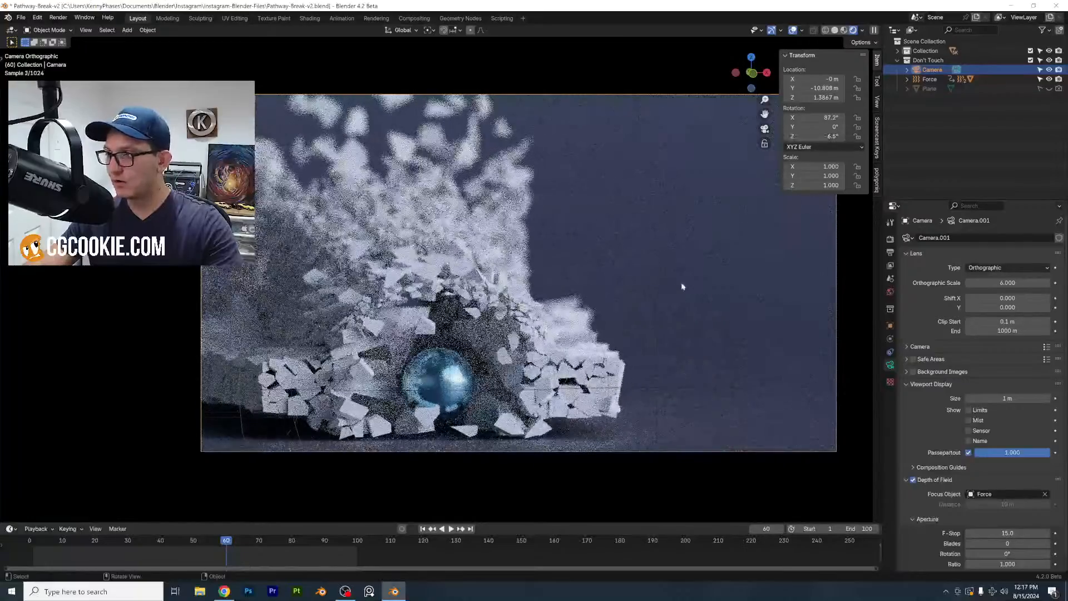
{"action": "key", "text": "g"}
{"action": "key", "text": "x"}
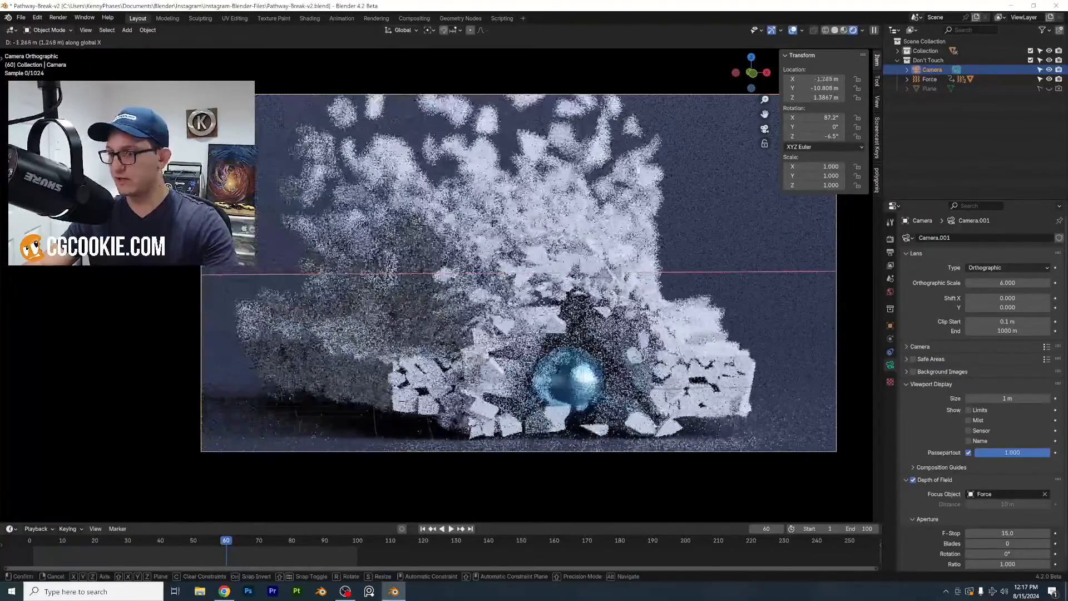
{"action": "left_click", "coordinate": [647, 392]}
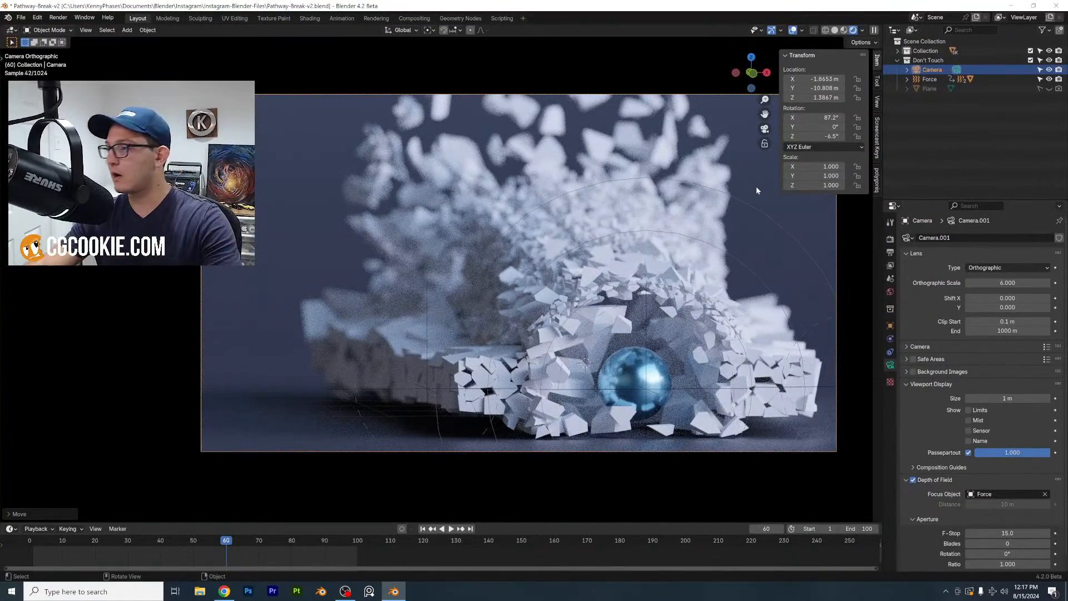
Set the camera's orthographic scale to 5.600, restart the animation at frame 1 and save the file
{"action": "left_click_drag", "start_coordinate": [1019, 283], "coordinate": [1007, 283]}
{"action": "left_click", "coordinate": [33, 551]}
{"action": "key", "text": "space"}
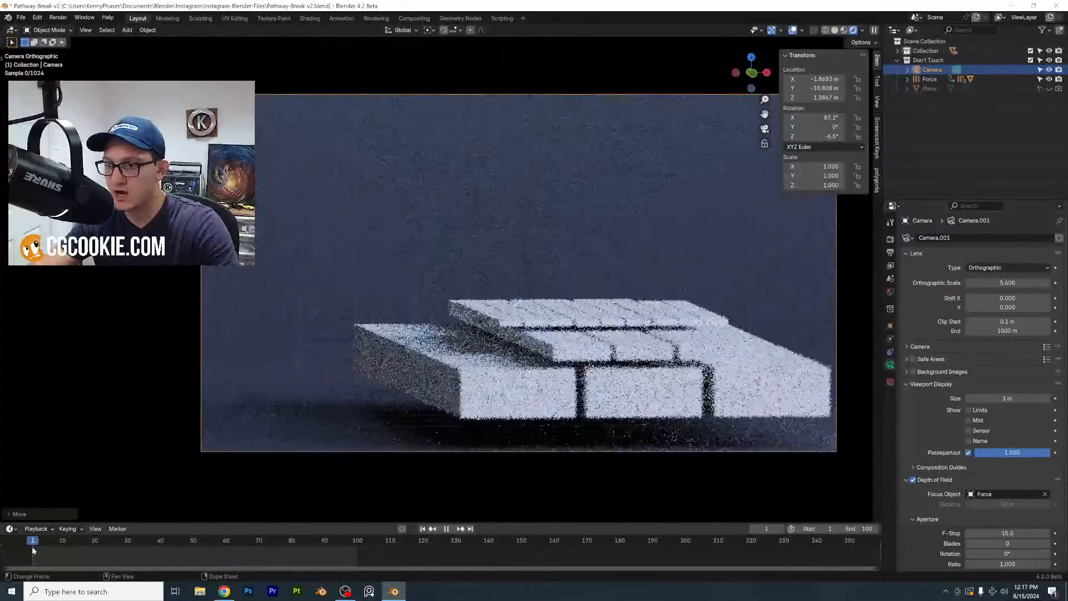
{"action": "scroll", "coordinate": [470, 369], "scroll_direction": "up", "scroll_amount": 1}
{"action": "key", "text": "ctrl+s"}
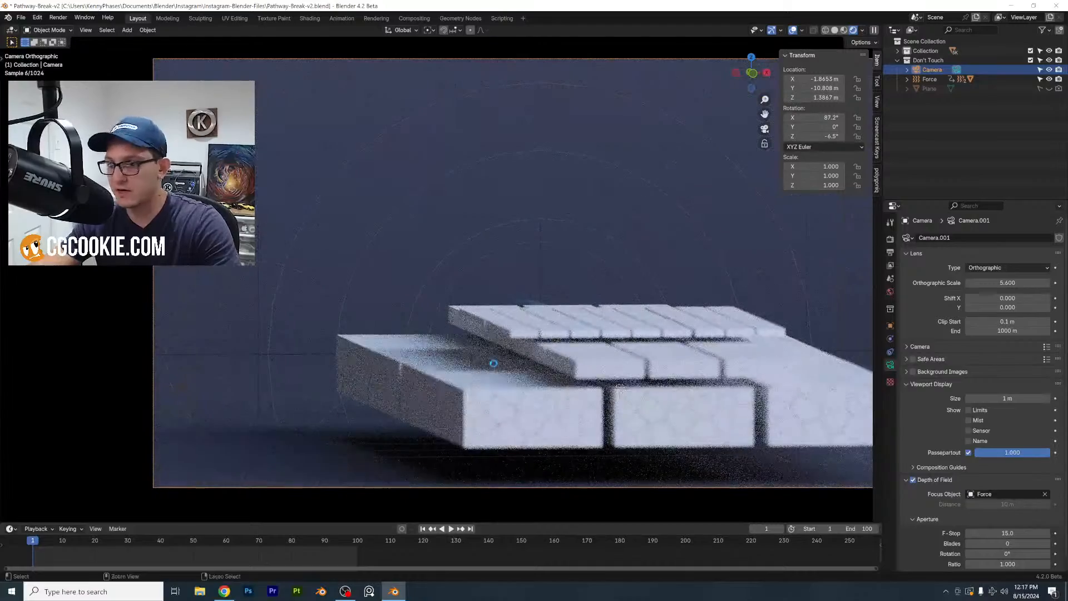
Hide the viewport overlays and the transform sidebar, and play the animation to frame 67
{"action": "left_click", "coordinate": [793, 31]}
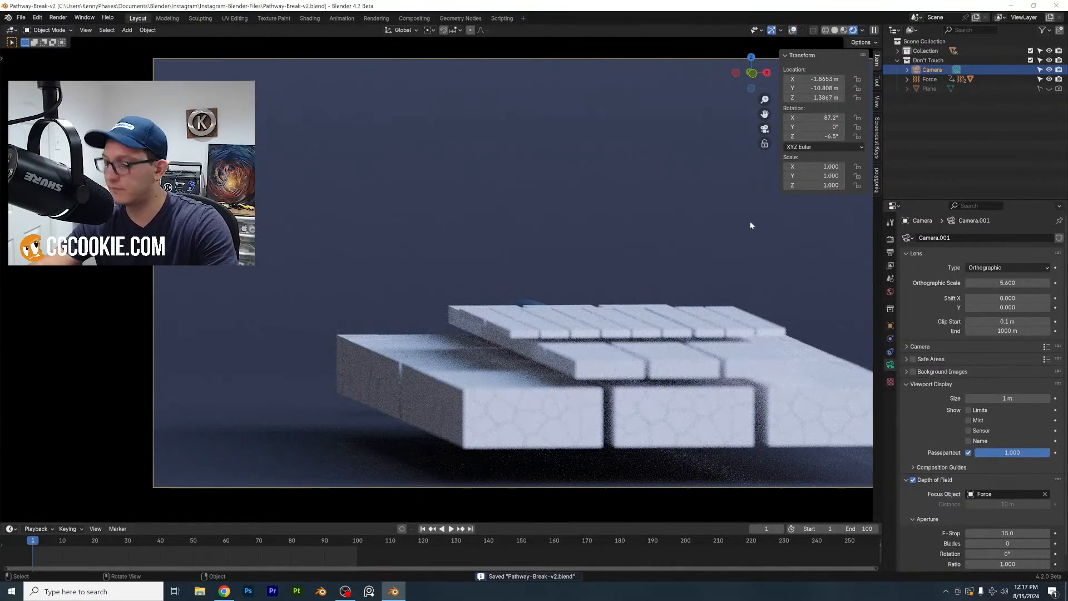
{"action": "key", "text": "n"}
{"action": "key", "text": "space"}
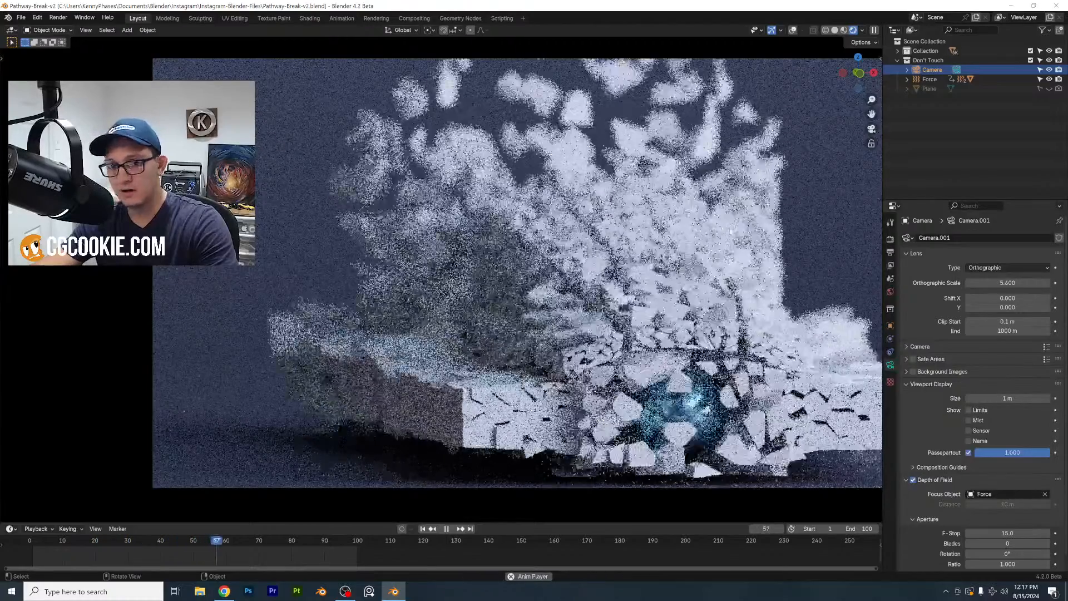
{"action": "key", "text": "space"}
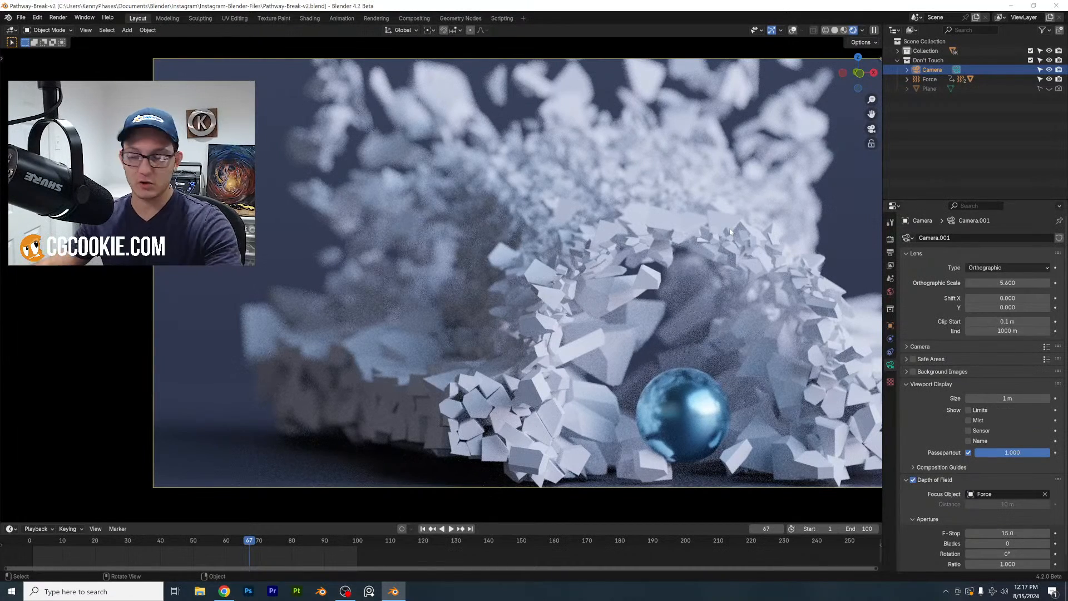
Replay the animation from the start, stop at frame 55 with the sphere emerging, and save the file
{"action": "left_click_drag", "start_coordinate": [245, 544], "coordinate": [31, 545]}
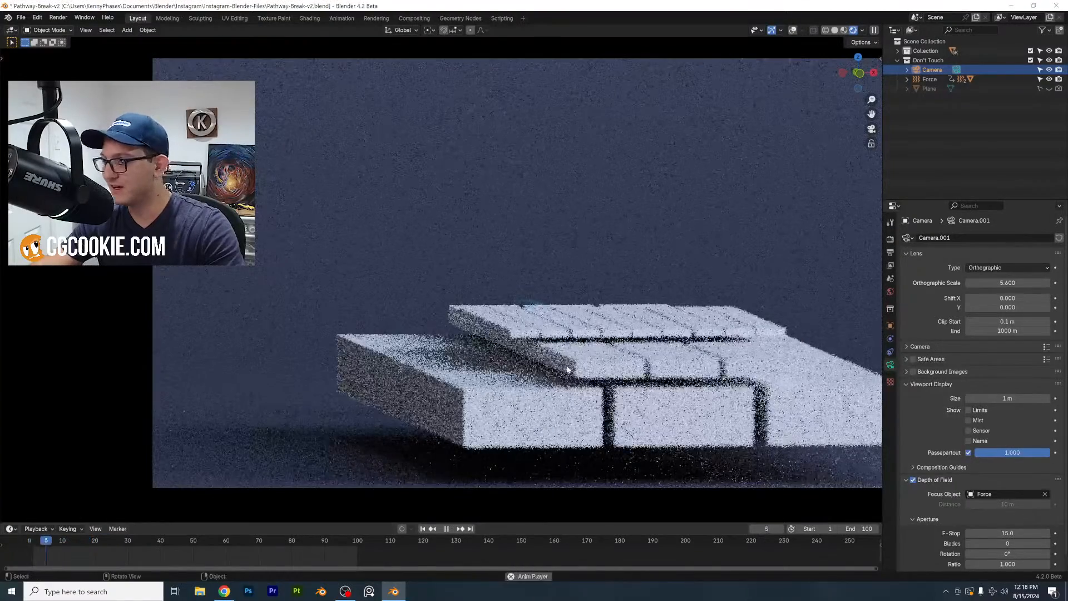
{"action": "key", "text": "space"}
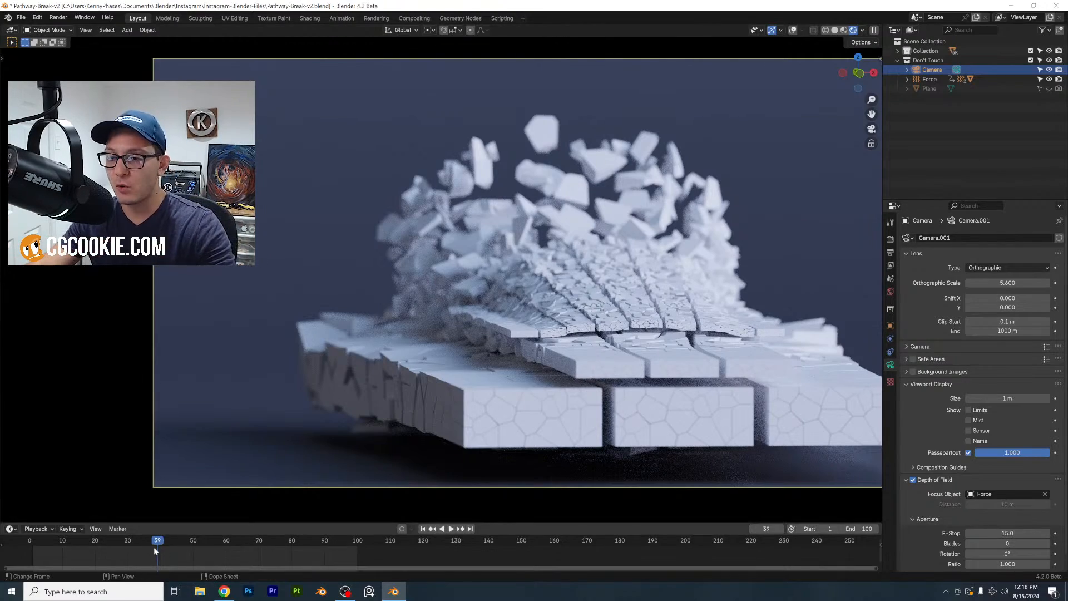
{"action": "key", "text": "space"}
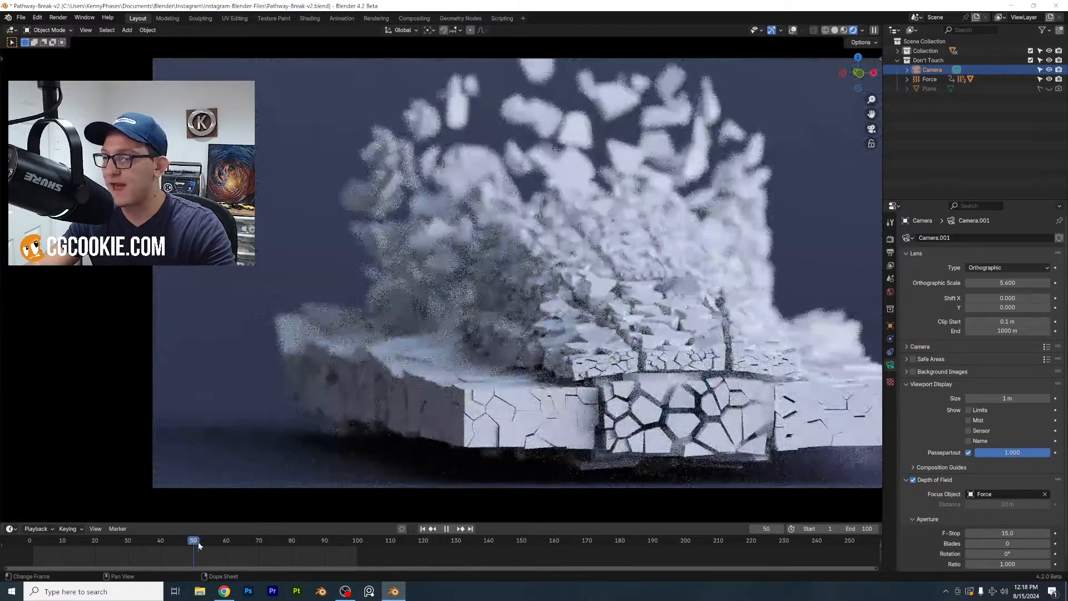
{"action": "key", "text": "space"}
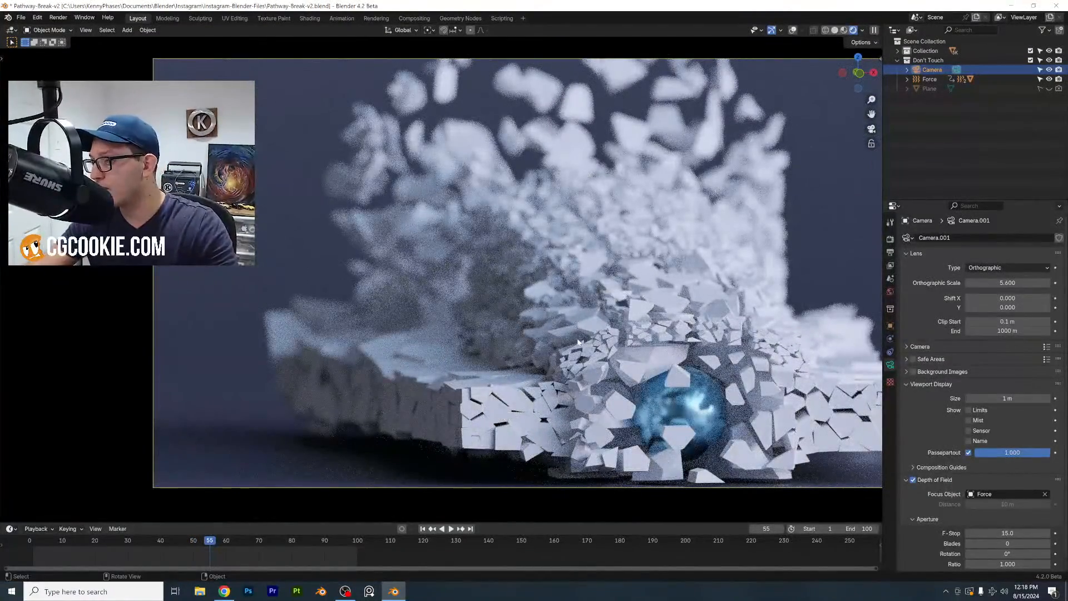
{"action": "scroll", "coordinate": [575, 343], "scroll_direction": "up", "scroll_amount": 2}
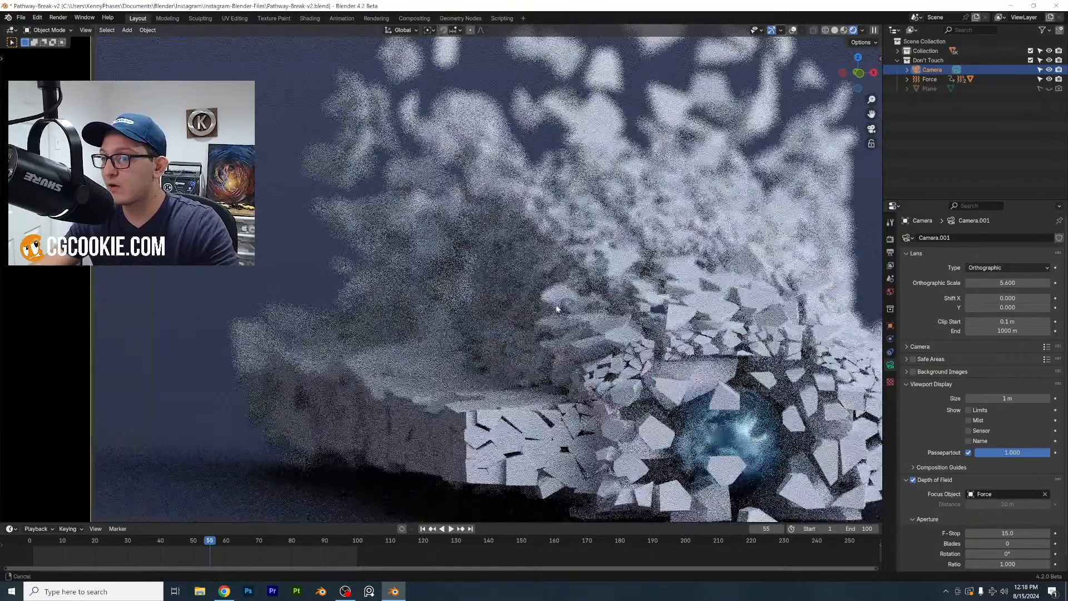
{"action": "key", "text": "ctrl+s"}
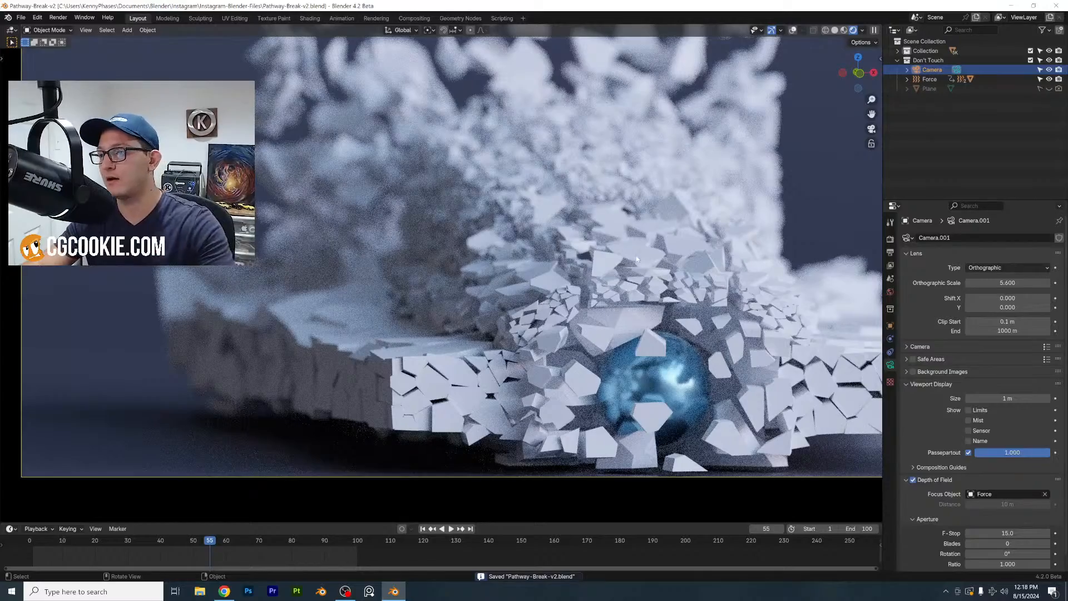
Give one of the shards above the sphere a new material with a red base color
{"action": "left_click", "coordinate": [838, 319]}
{"action": "scroll", "coordinate": [658, 268], "scroll_direction": "up", "scroll_amount": 4}
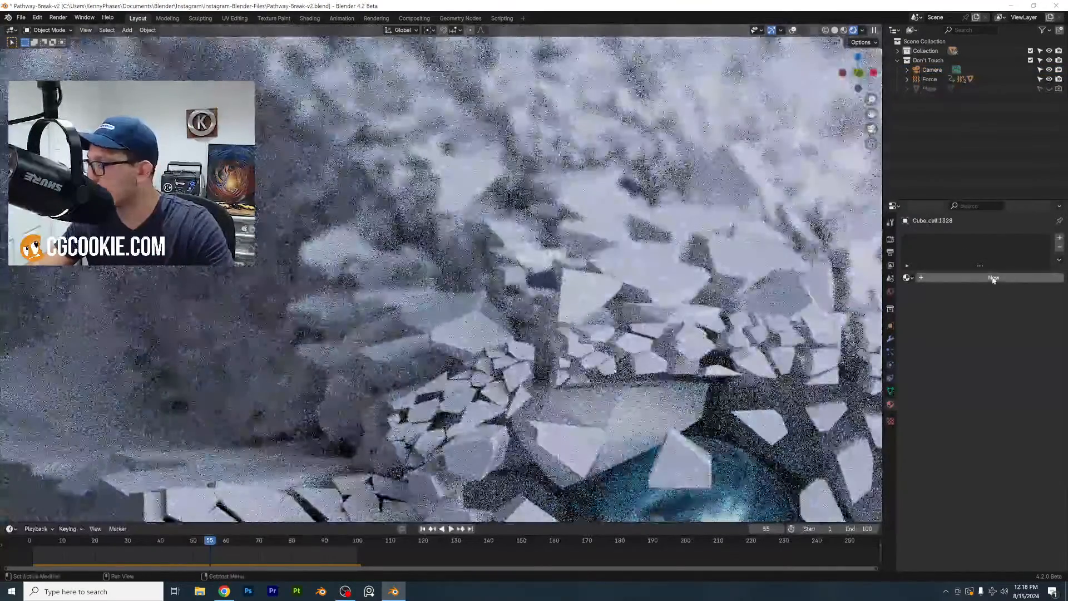
{"action": "left_click", "coordinate": [994, 280]}
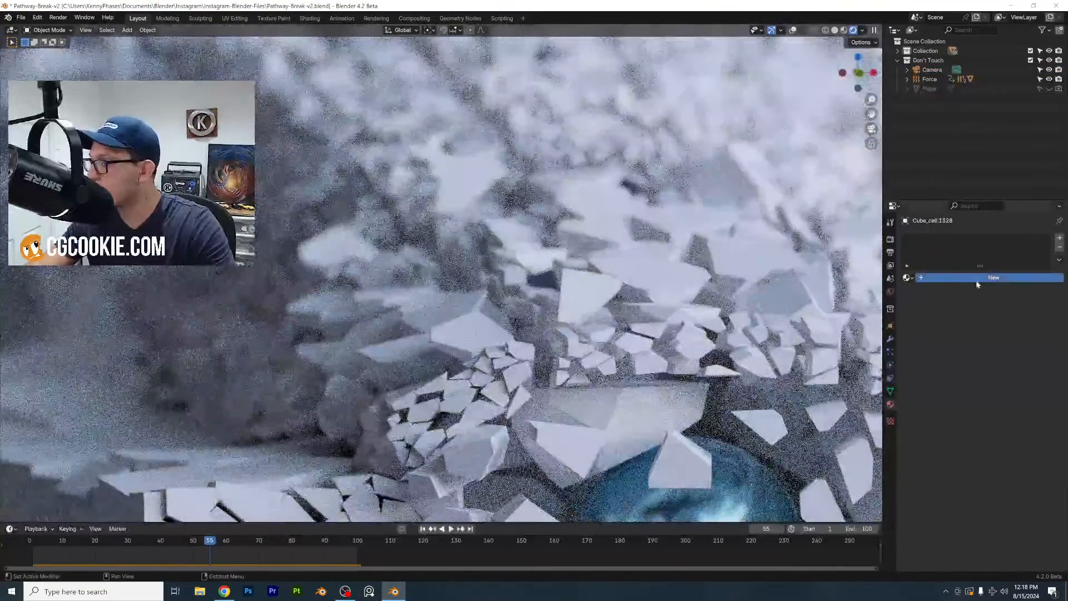
{"action": "left_click", "coordinate": [1012, 337]}
{"action": "left_click", "coordinate": [1026, 228]}
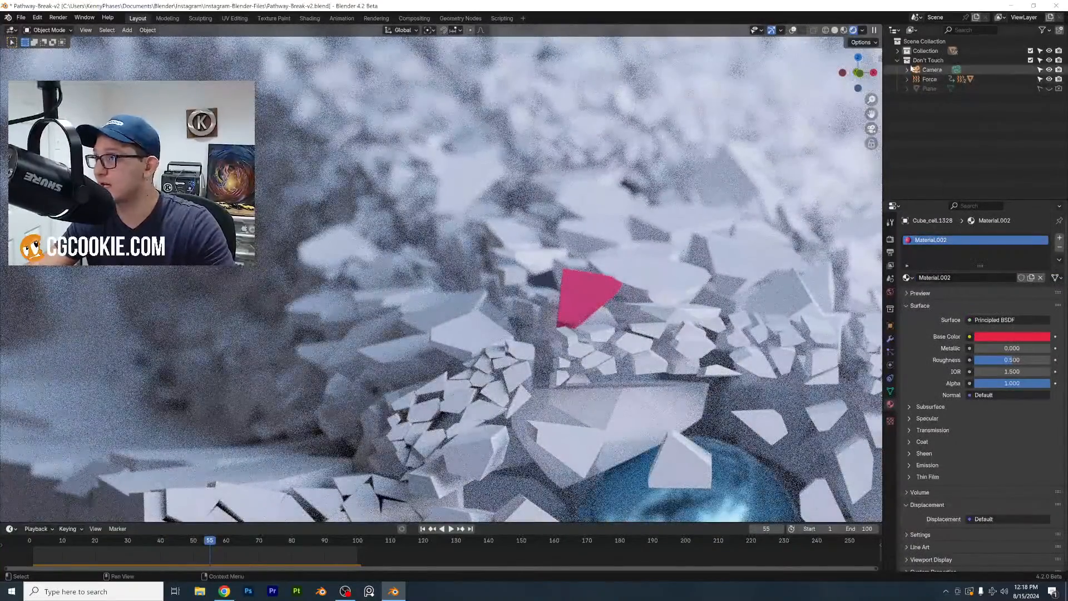
Select all objects of the main collection, show the overlays and link the red shard's material to the selection
{"action": "left_click", "coordinate": [897, 50]}
{"action": "left_click", "coordinate": [922, 51]}
{"action": "right_click", "coordinate": [922, 51]}
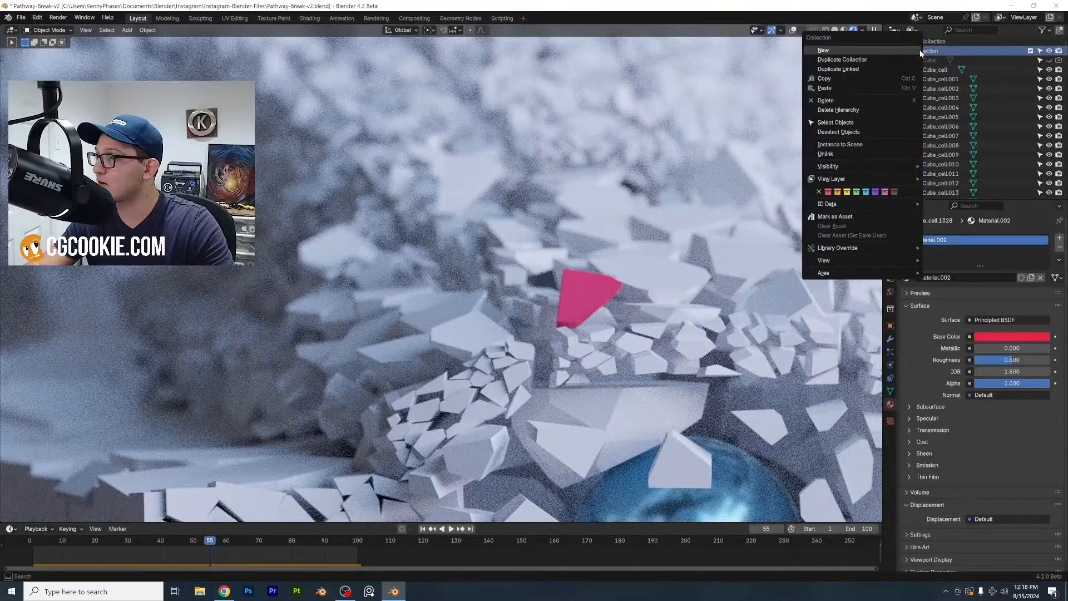
{"action": "left_click", "coordinate": [878, 121]}
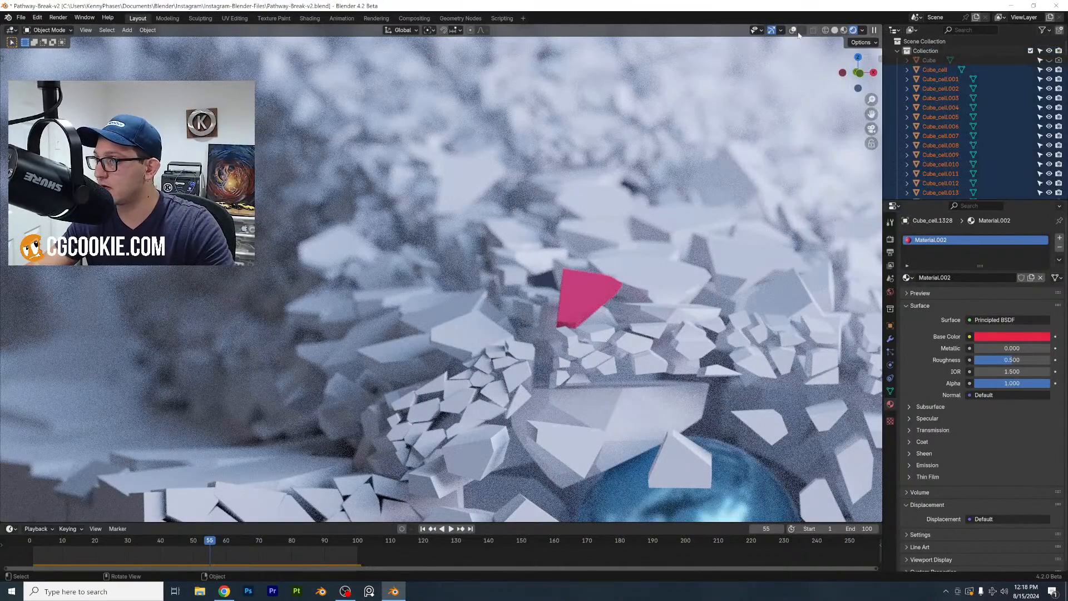
{"action": "left_click", "coordinate": [793, 30]}
{"action": "scroll", "coordinate": [643, 316], "scroll_direction": "up", "scroll_amount": 3}
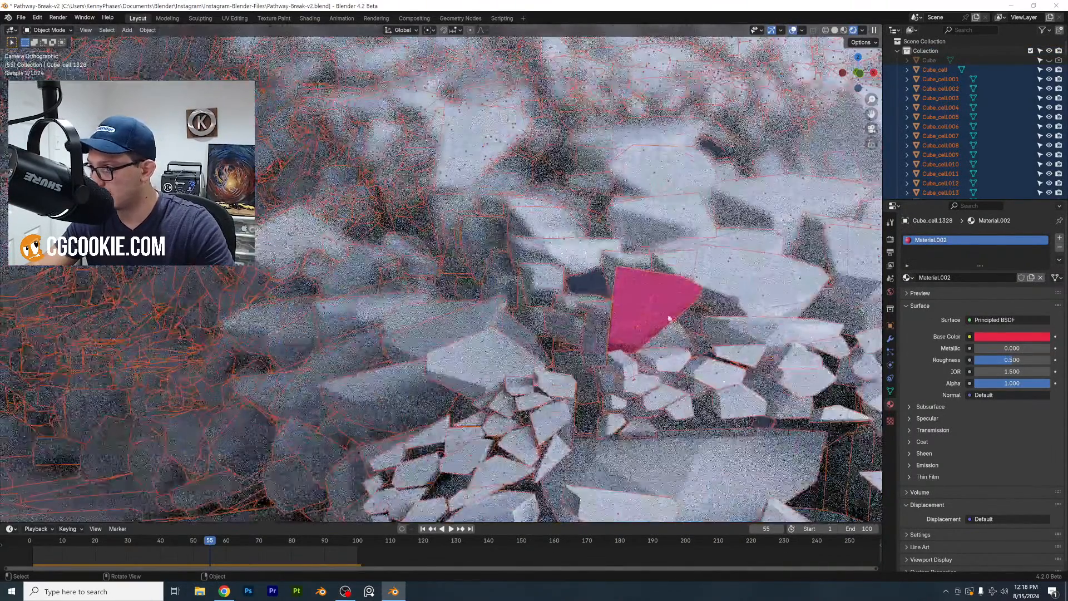
{"action": "key", "text": "ctrl+l"}
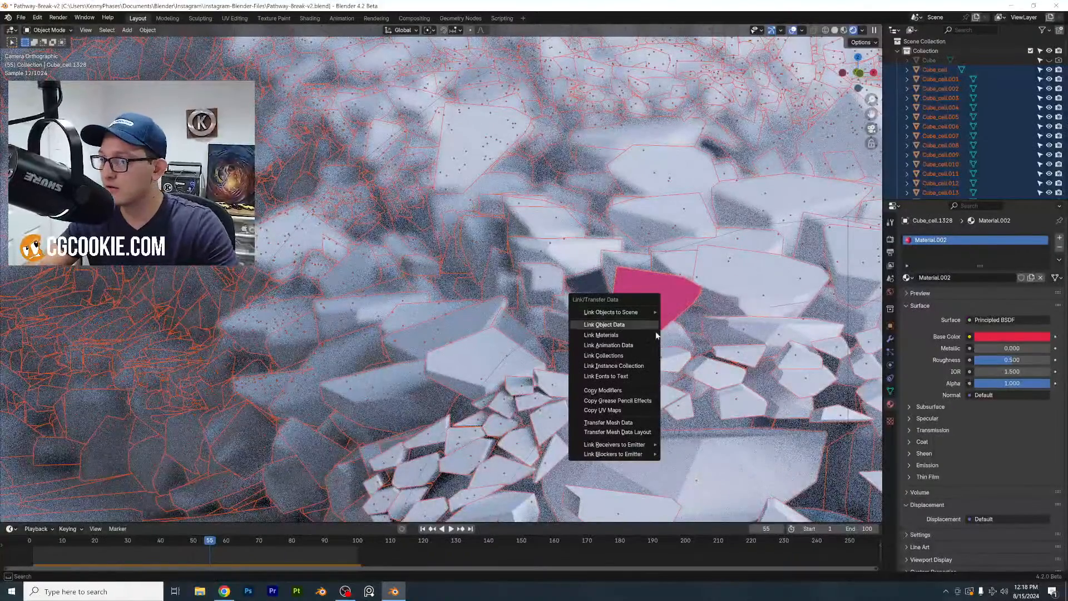
{"action": "key", "text": "Return"}
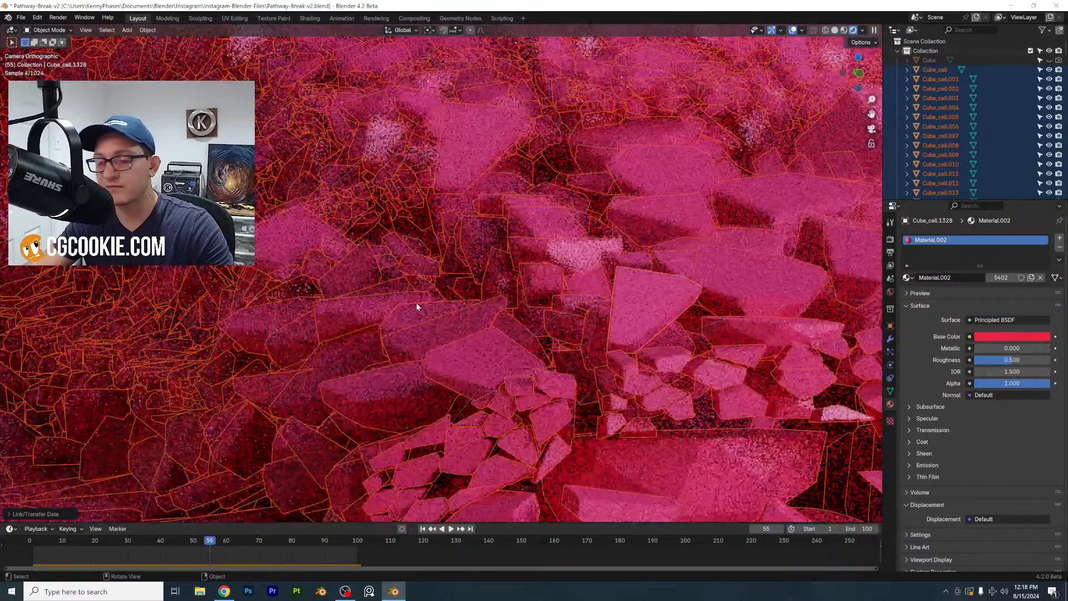
Assign the existing dark material named Material back to the backdrop plane
{"action": "scroll", "coordinate": [415, 306], "scroll_direction": "down", "scroll_amount": 5}
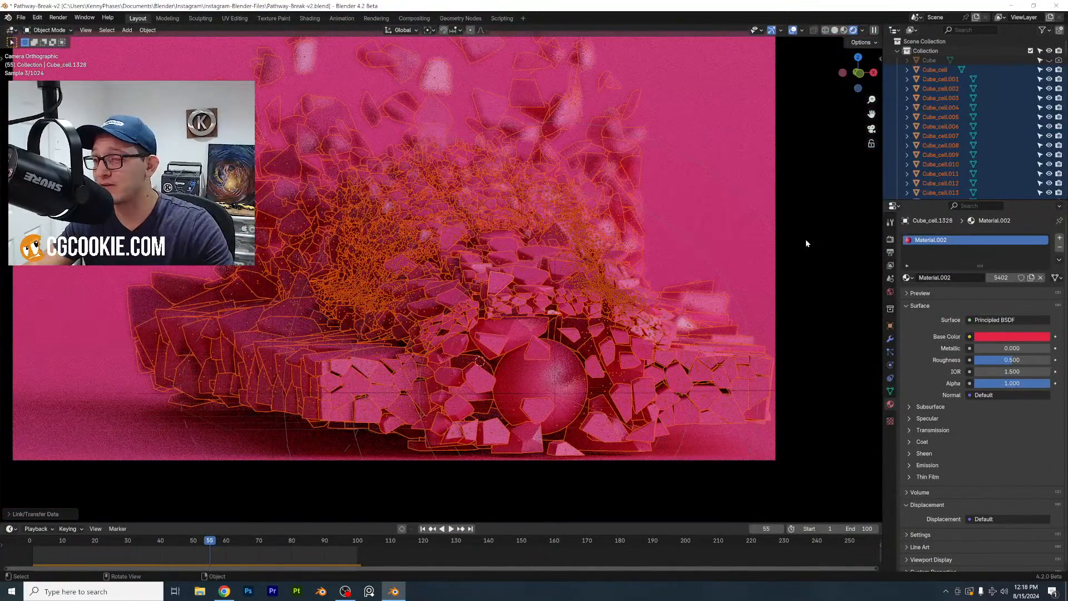
{"action": "left_click", "coordinate": [737, 138]}
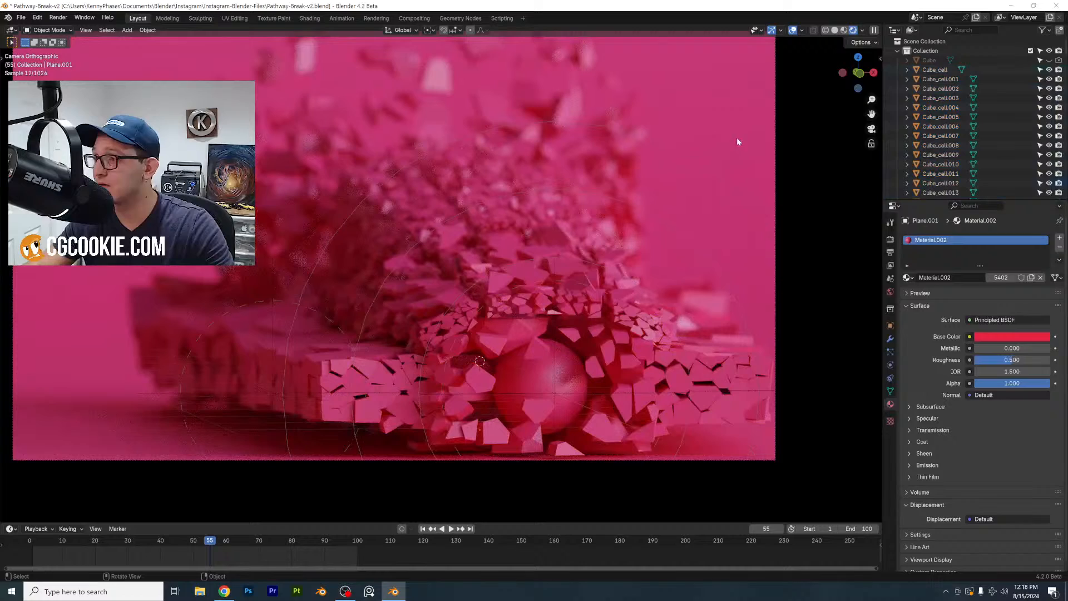
{"action": "left_click", "coordinate": [908, 278]}
{"action": "key", "text": "Return"}
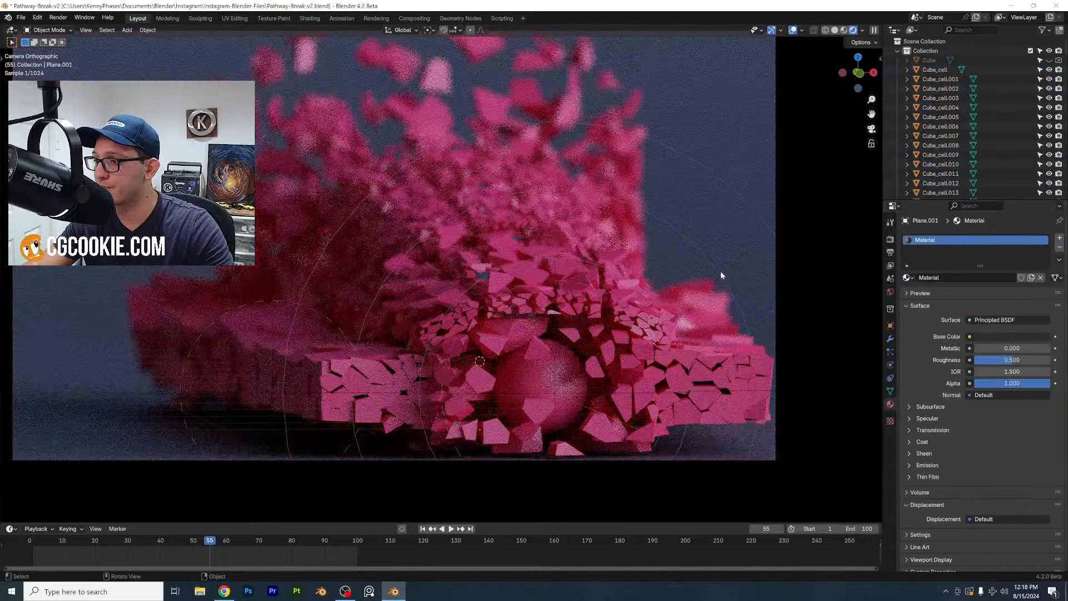
Save the file and fully desaturate the shared shard material's base color to white
{"action": "left_click", "coordinate": [579, 262]}
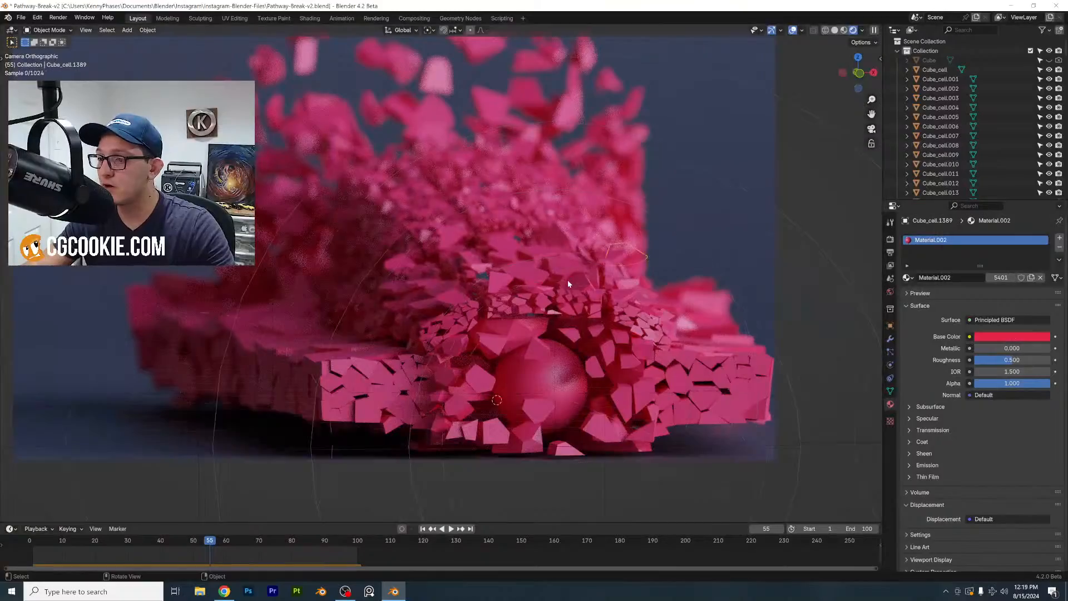
{"action": "scroll", "coordinate": [568, 279], "scroll_direction": "up", "scroll_amount": 3}
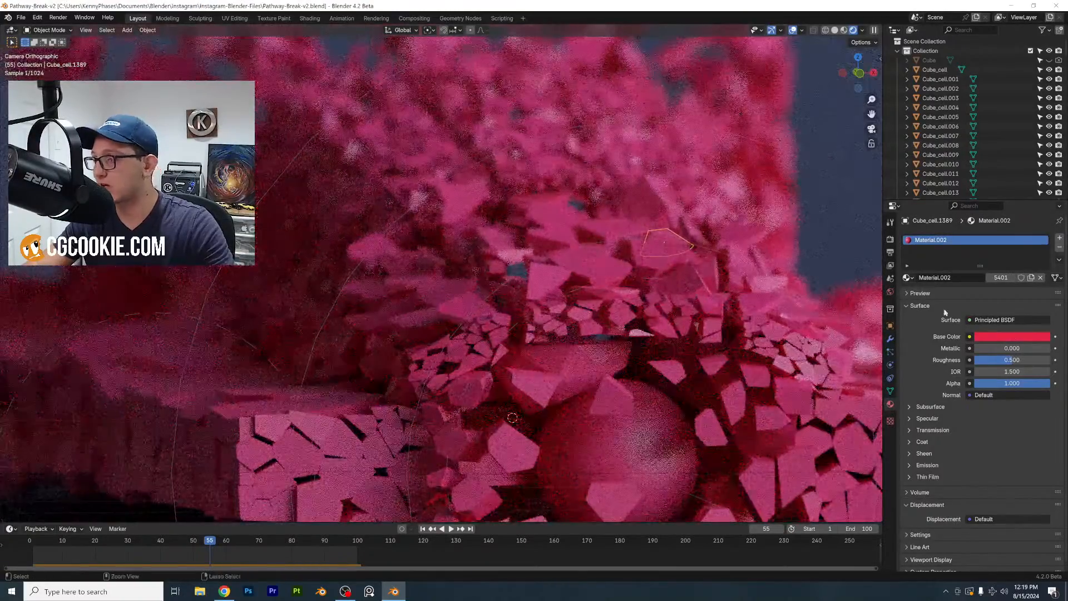
{"action": "key", "text": "ctrl+s"}
{"action": "left_click", "coordinate": [993, 337]}
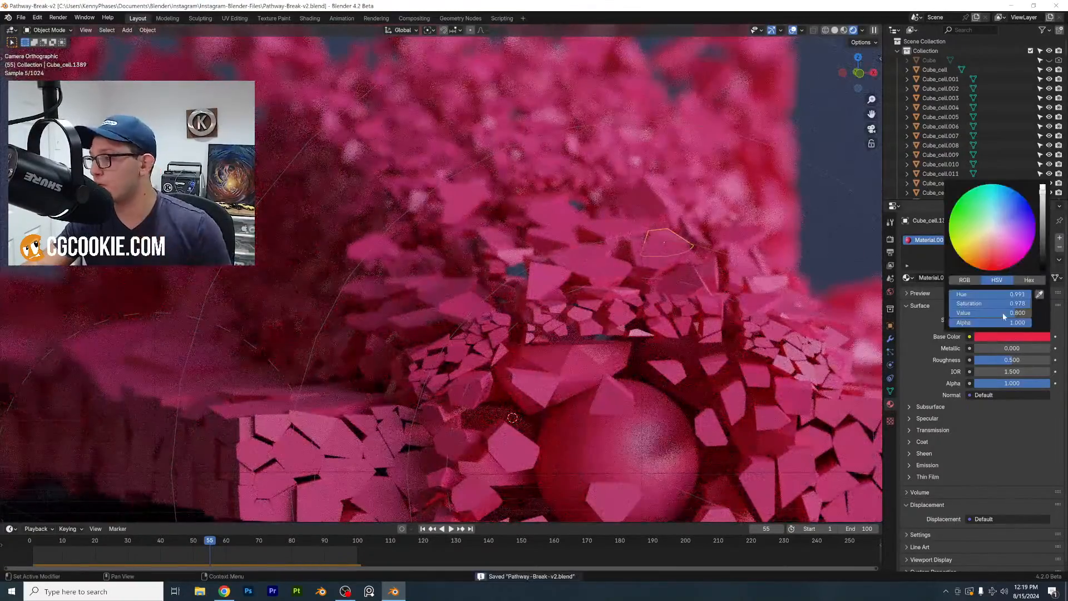
{"action": "left_click_drag", "start_coordinate": [1013, 304], "coordinate": [947, 304]}
Set the shard material's subsurface weight to 1.000 and save the file
{"action": "left_click", "coordinate": [926, 407]}
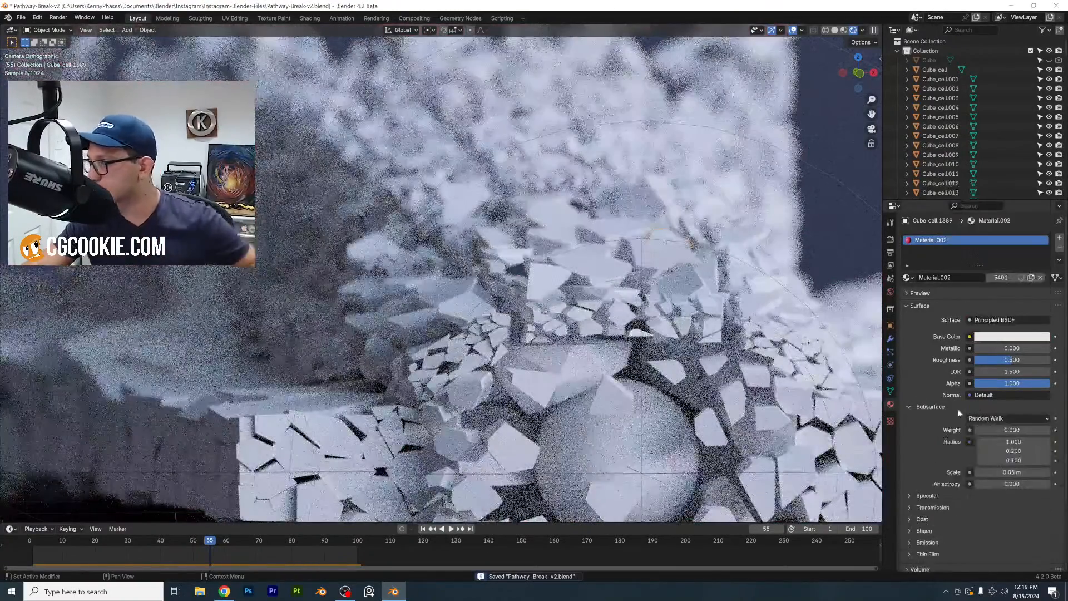
{"action": "left_click_drag", "start_coordinate": [995, 431], "coordinate": [1050, 430]}
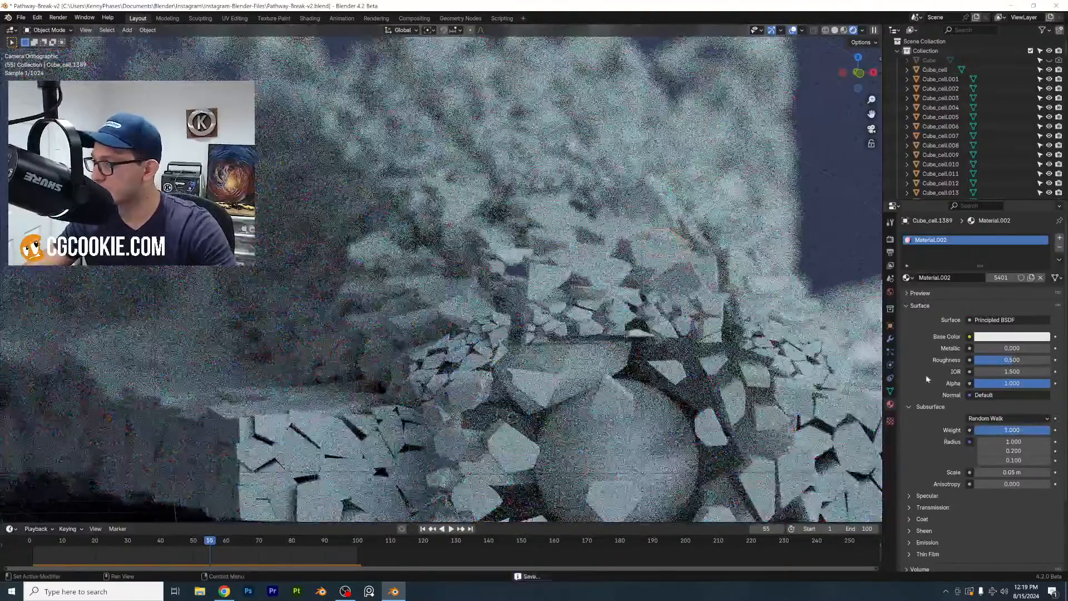
{"action": "key", "text": "ctrl+s"}
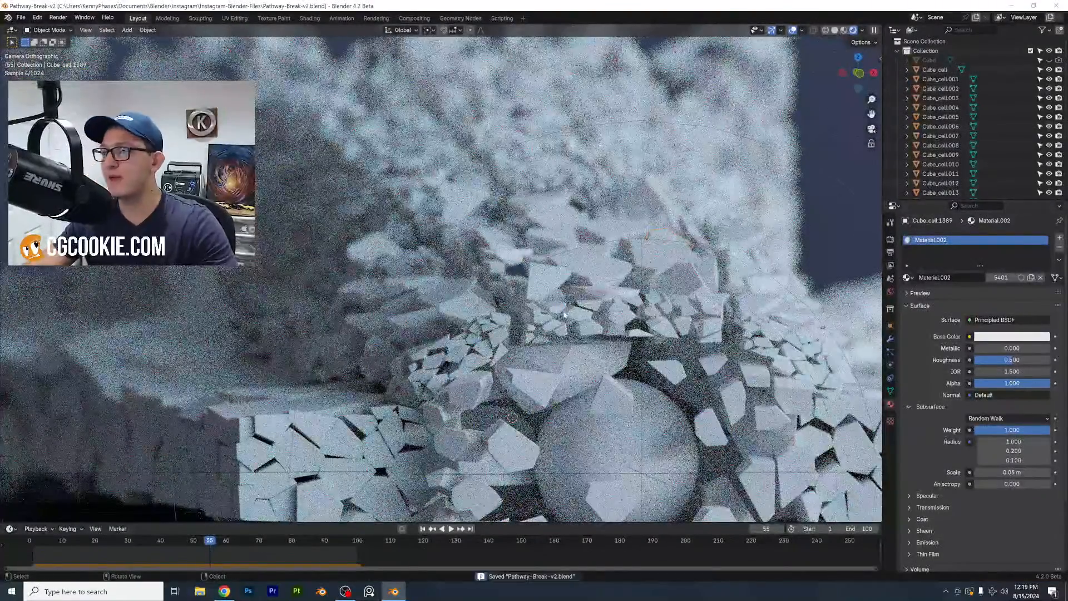
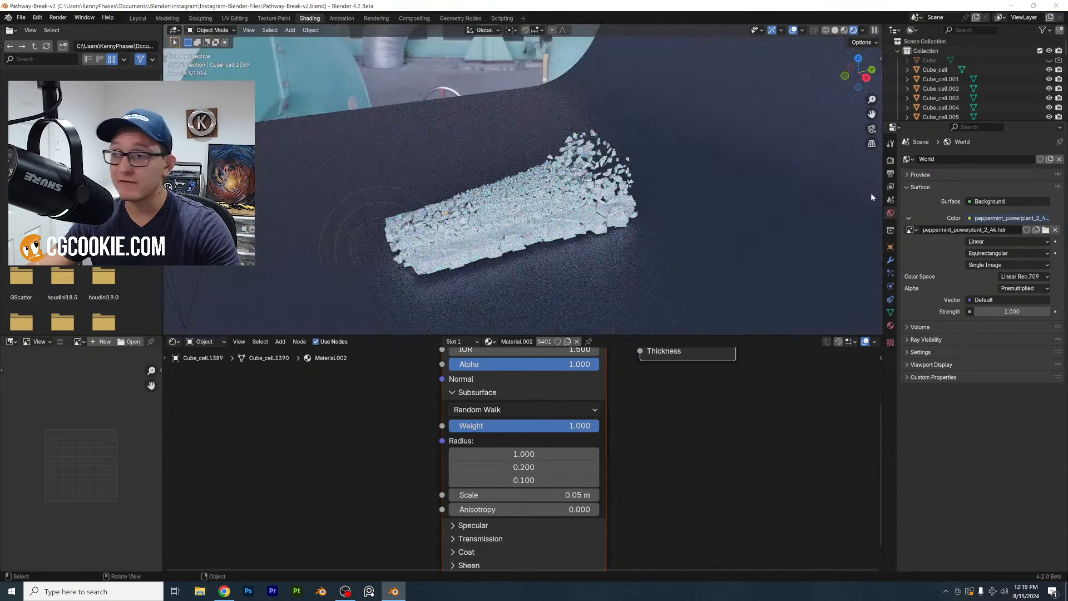
Insert a Mix Shader node between the Principled BSDF and the Material Output of the shard material
{"action": "left_click", "coordinate": [872, 129]}
{"action": "scroll", "coordinate": [701, 236], "scroll_direction": "up", "scroll_amount": 4}
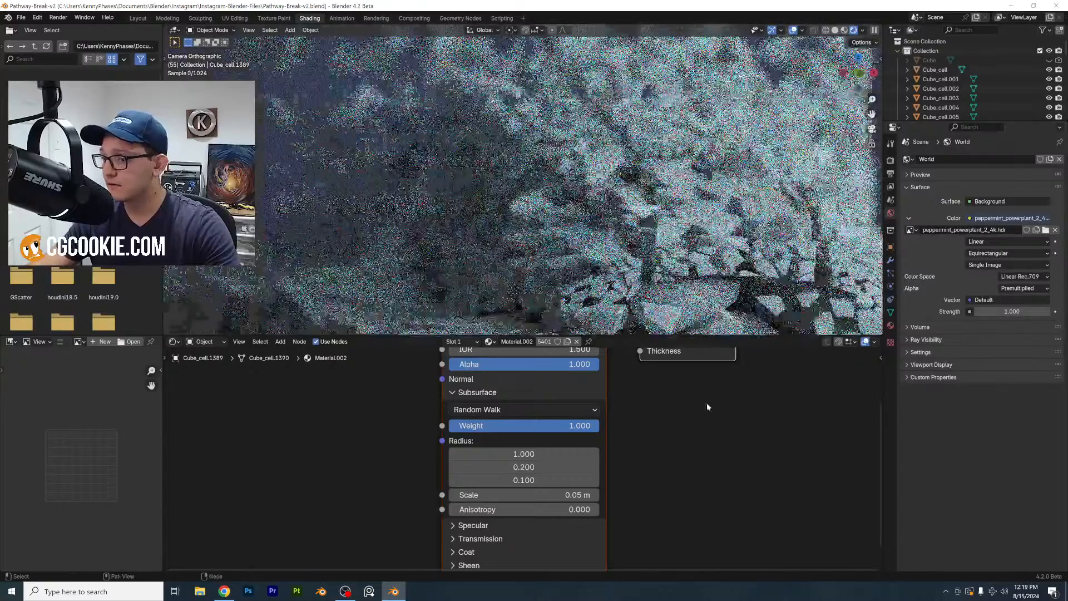
{"action": "scroll", "coordinate": [707, 402], "scroll_direction": "down", "scroll_amount": 2}
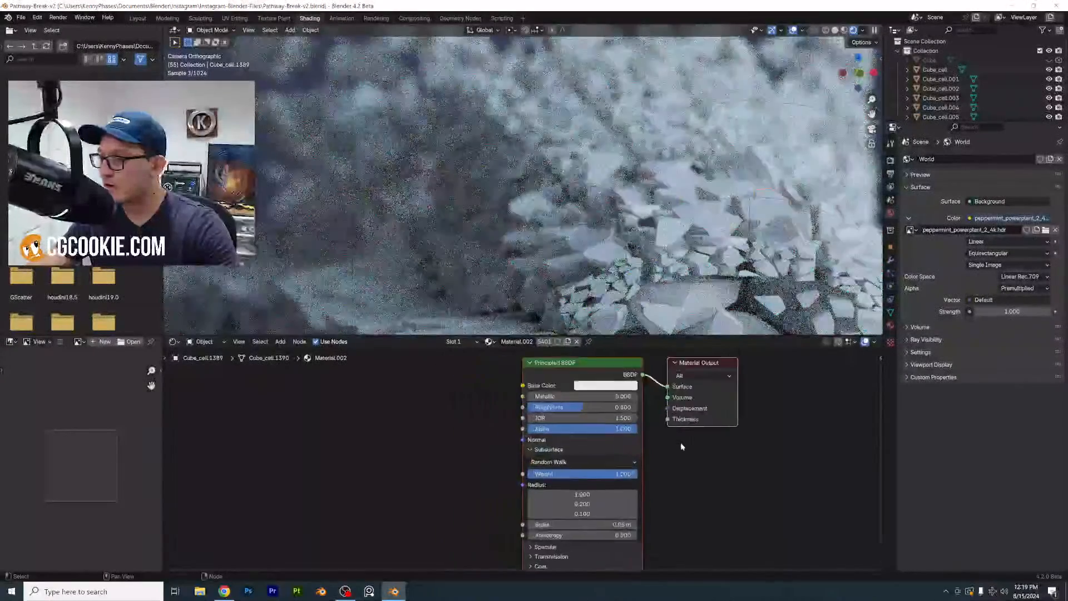
{"action": "middle_click_drag", "start_coordinate": [683, 447], "coordinate": [648, 485]}
{"action": "left_click", "coordinate": [384, 429]}
{"action": "key", "text": "shift+a"}
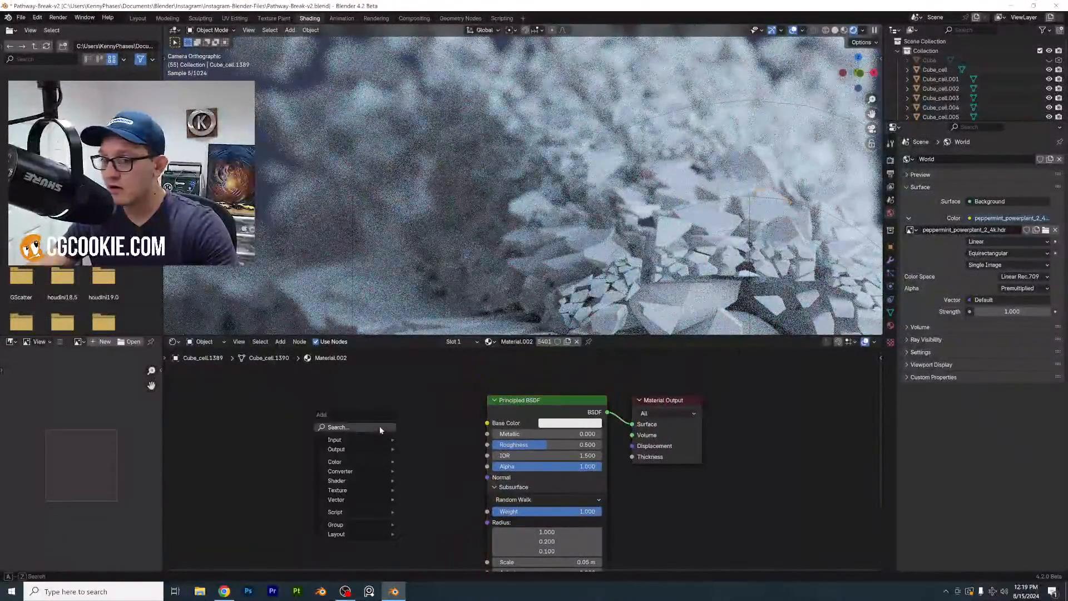
{"action": "left_click", "coordinate": [382, 429]}
{"action": "type", "text": "mix sh"}
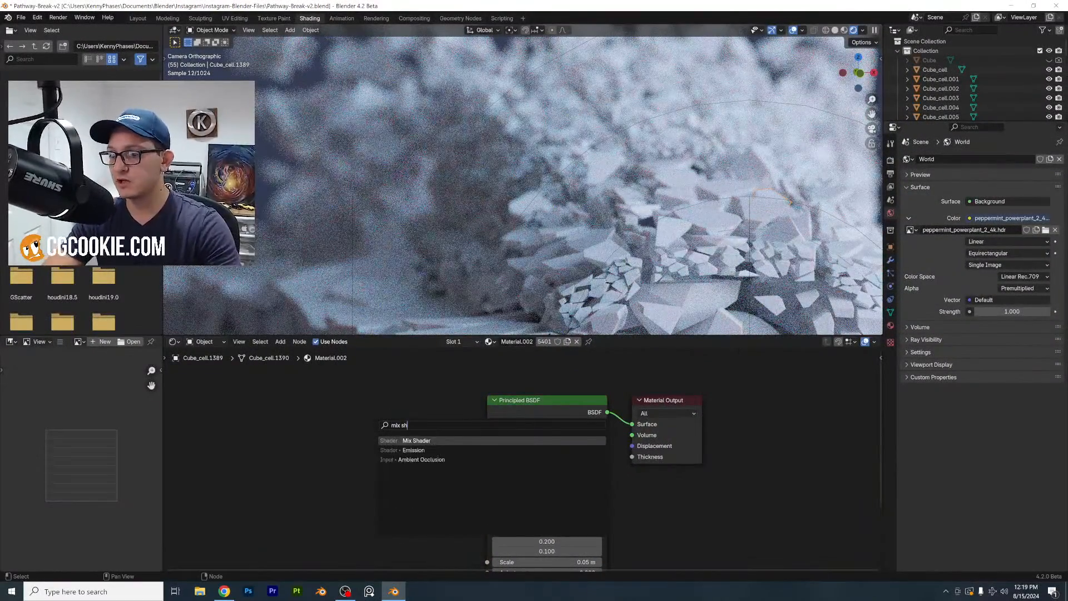
{"action": "key", "text": "Return"}
{"action": "left_click", "coordinate": [627, 394]}
{"action": "middle_click_drag", "start_coordinate": [627, 394], "coordinate": [577, 458]}
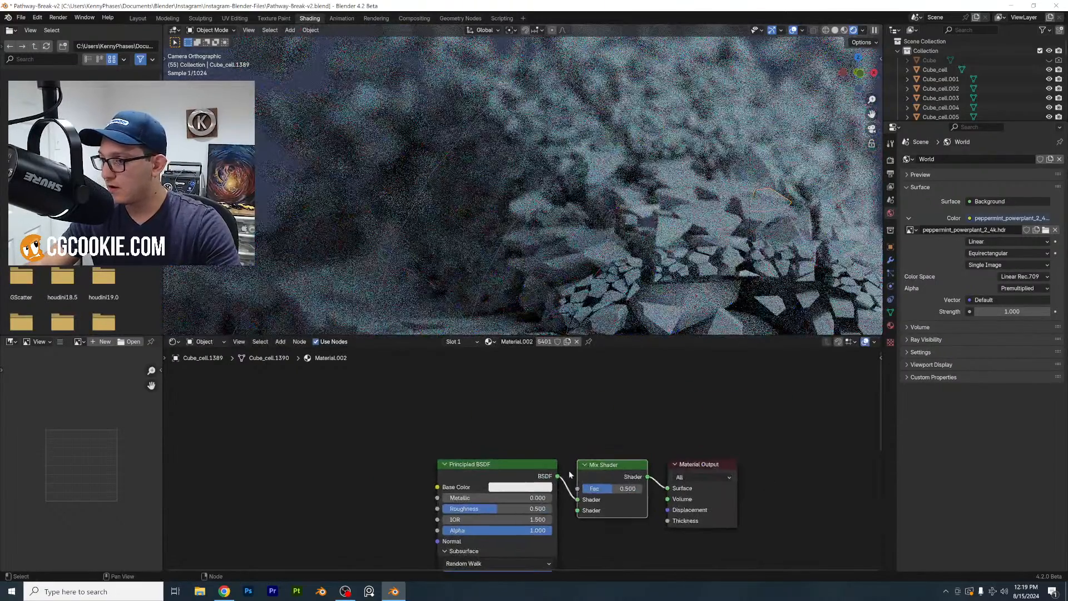
Add a Glass BSDF node to the shard material and connect it to the Mix Shader's second shader input
{"action": "key", "text": "shift+a"}
{"action": "left_click", "coordinate": [364, 423]}
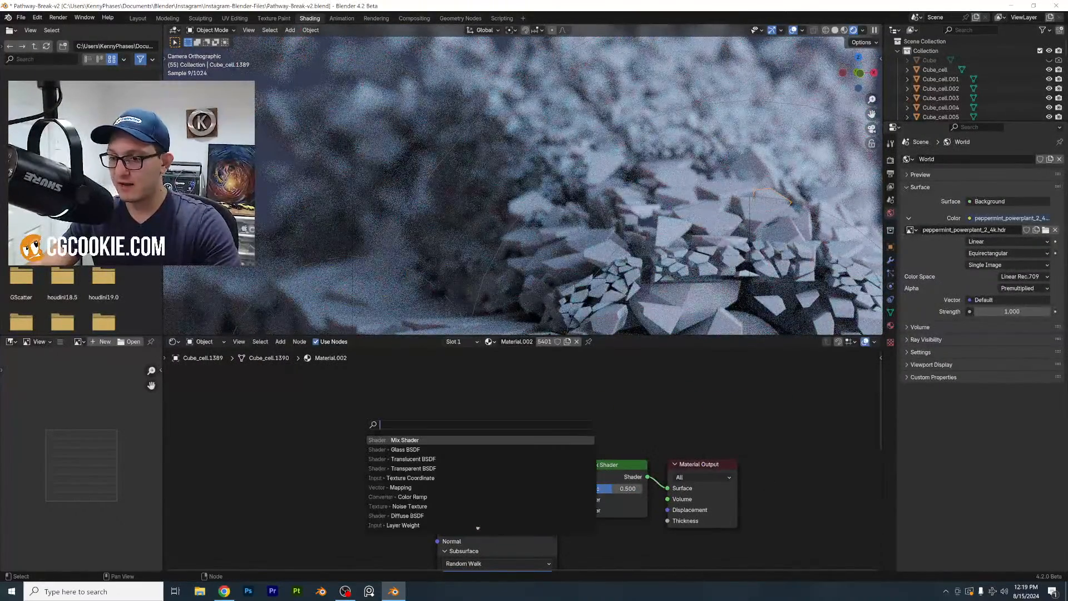
{"action": "type", "text": "glass"}
{"action": "key", "text": "Return"}
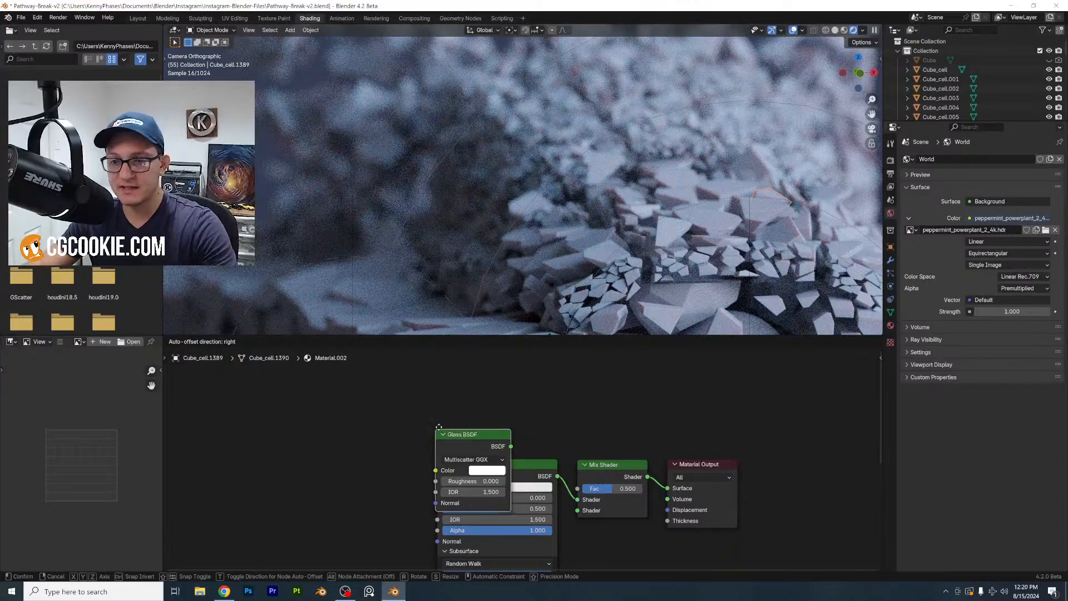
{"action": "left_click", "coordinate": [474, 377]}
{"action": "left_click_drag", "start_coordinate": [549, 392], "coordinate": [577, 510]}
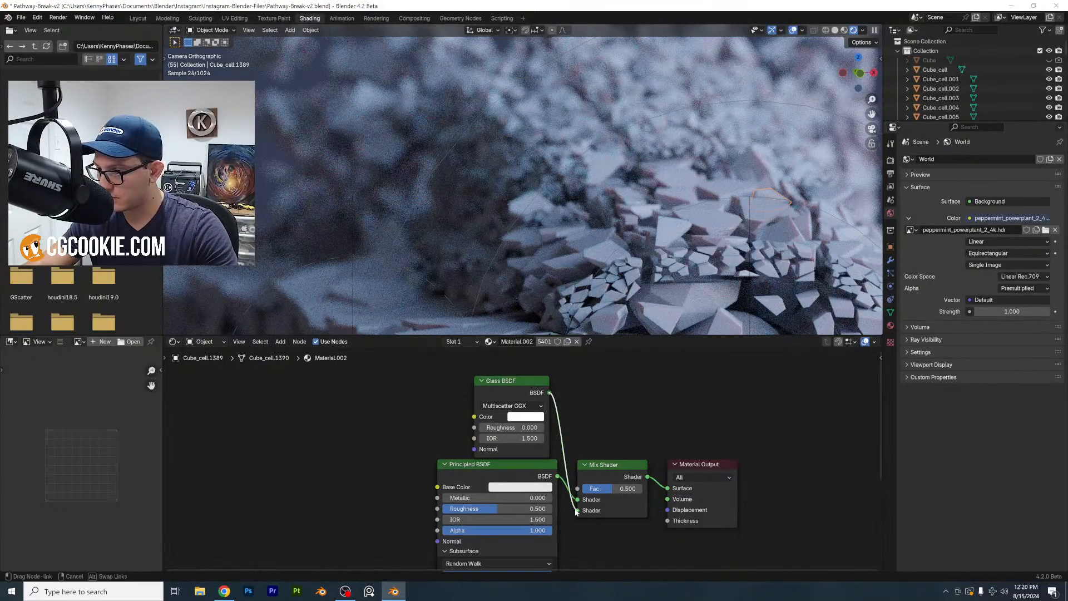
Set the Glass BSDF roughness to 0.618 and the Mix Shader factor to 0.874
{"action": "left_click_drag", "start_coordinate": [491, 428], "coordinate": [531, 427]}
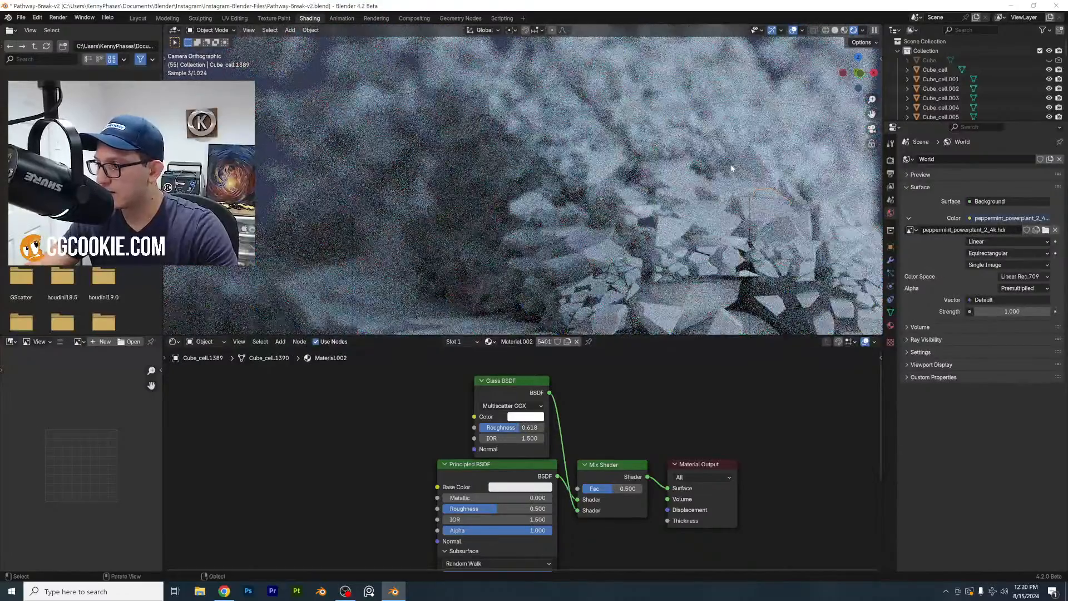
{"action": "scroll", "coordinate": [732, 180], "scroll_direction": "up", "scroll_amount": 2}
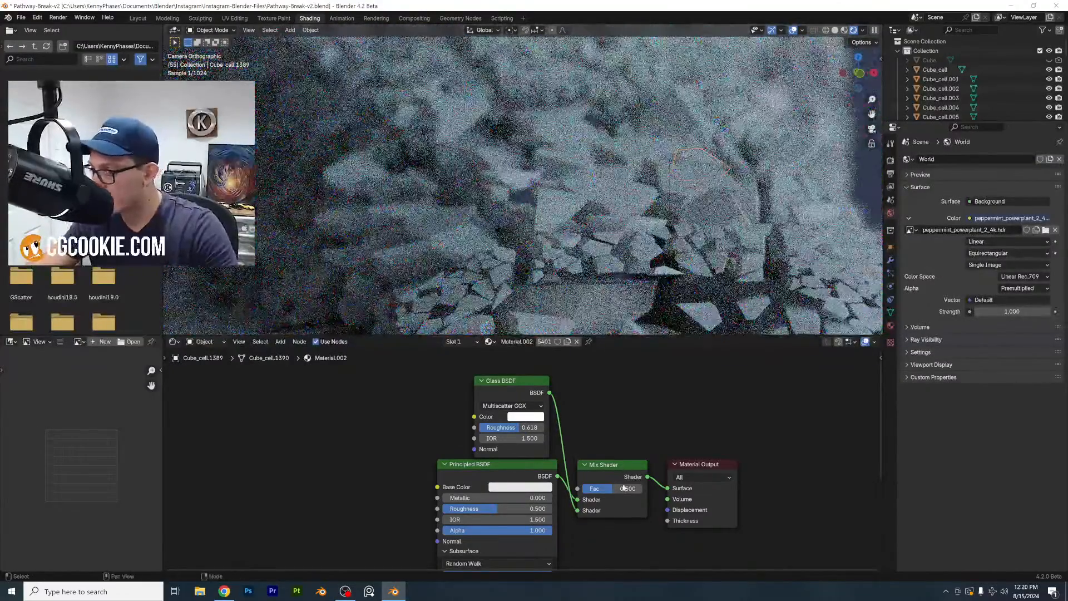
{"action": "left_click_drag", "start_coordinate": [595, 488], "coordinate": [636, 488]}
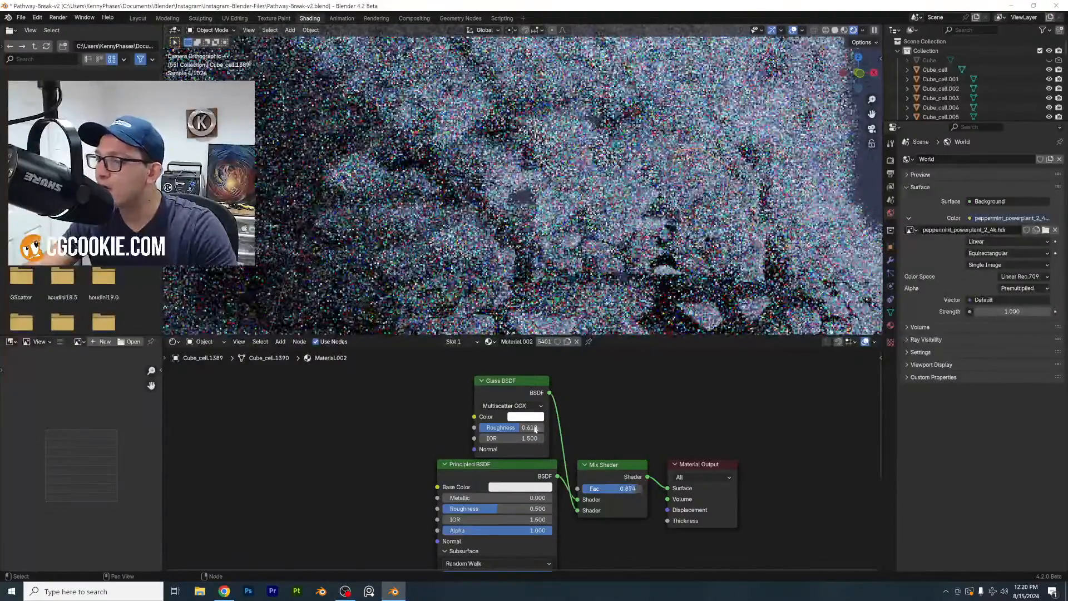
Tint the Glass BSDF color a pale cyan-blue and copy the same color to the Principled BSDF base color
{"action": "left_click", "coordinate": [531, 419]}
{"action": "left_click", "coordinate": [553, 272]}
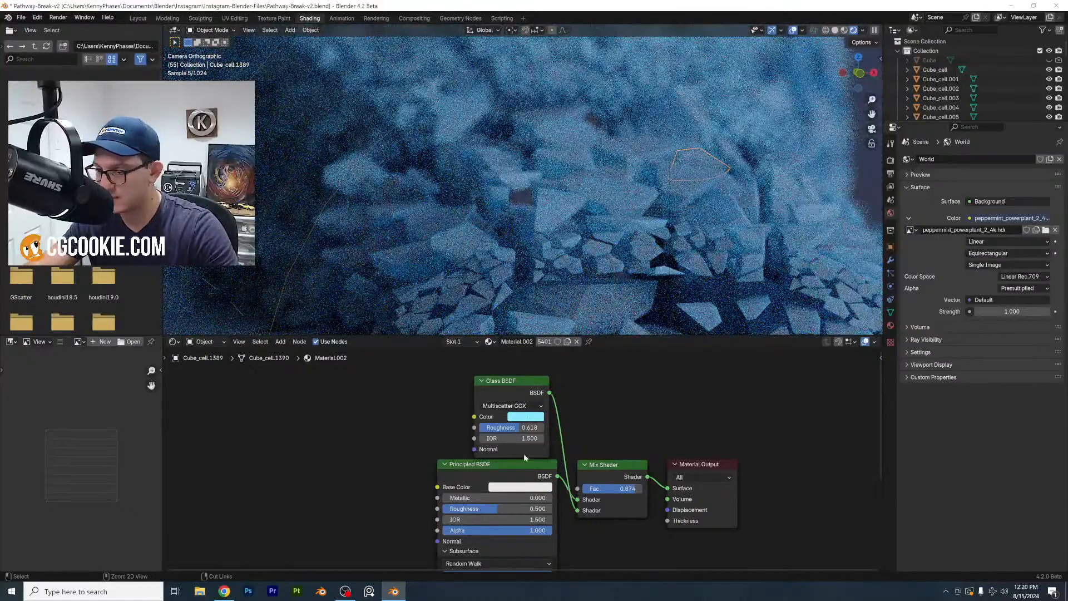
{"action": "key", "text": "ctrl+v"}
{"action": "left_click", "coordinate": [525, 416]}
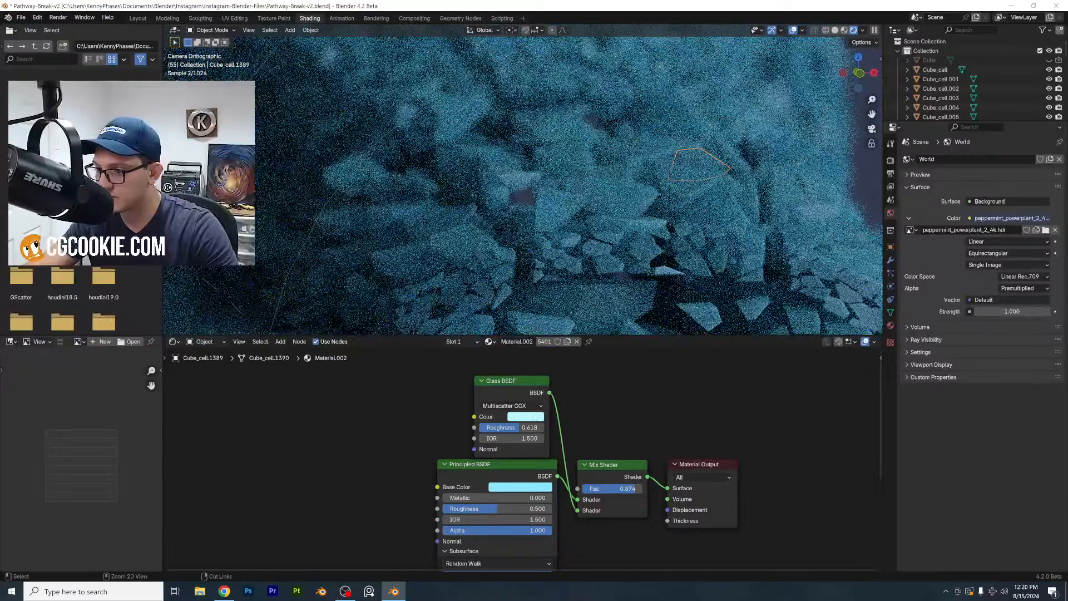
{"action": "key", "text": "ctrl+v"}
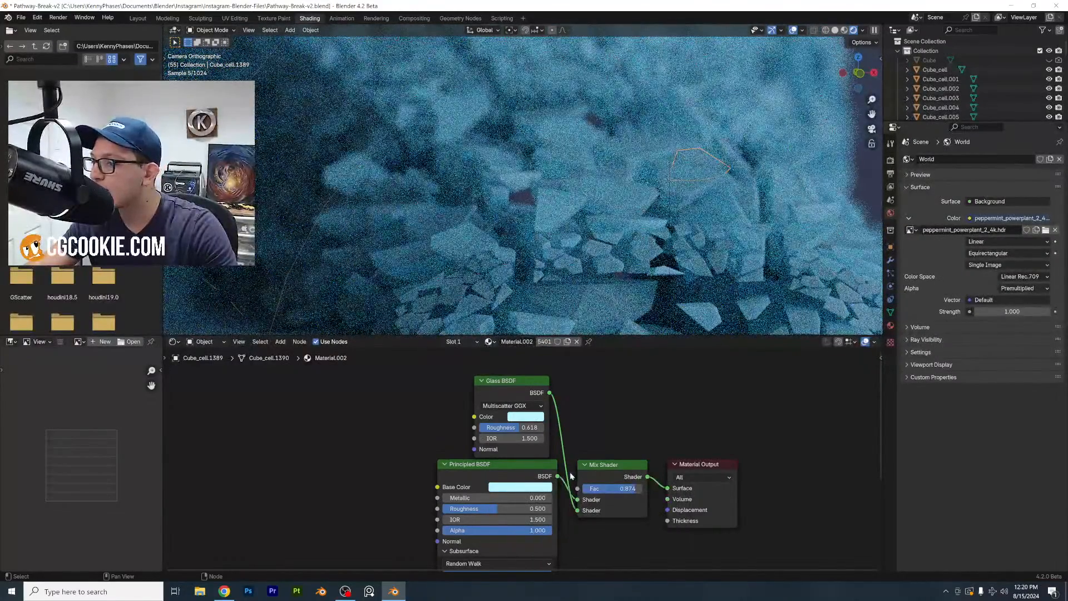
Enlarge the 3D viewport, then set the shard material's mix factor to 0.922 and its glass roughness to 0.298
{"action": "left_click_drag", "start_coordinate": [526, 427], "coordinate": [512, 427]}
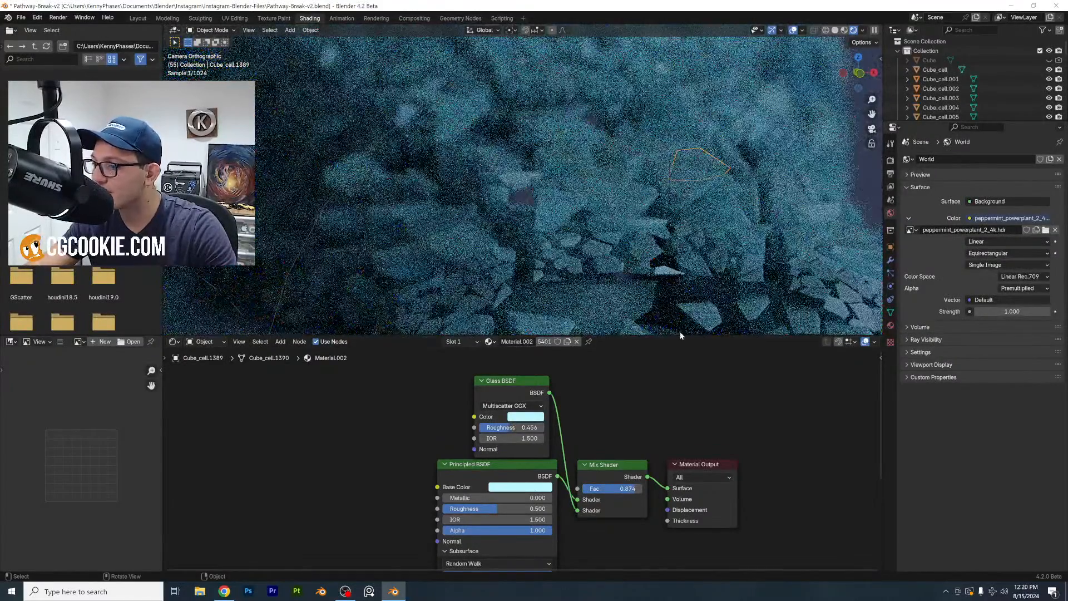
{"action": "left_click_drag", "start_coordinate": [679, 336], "coordinate": [689, 454]}
{"action": "scroll", "coordinate": [596, 293], "scroll_direction": "down", "scroll_amount": 3}
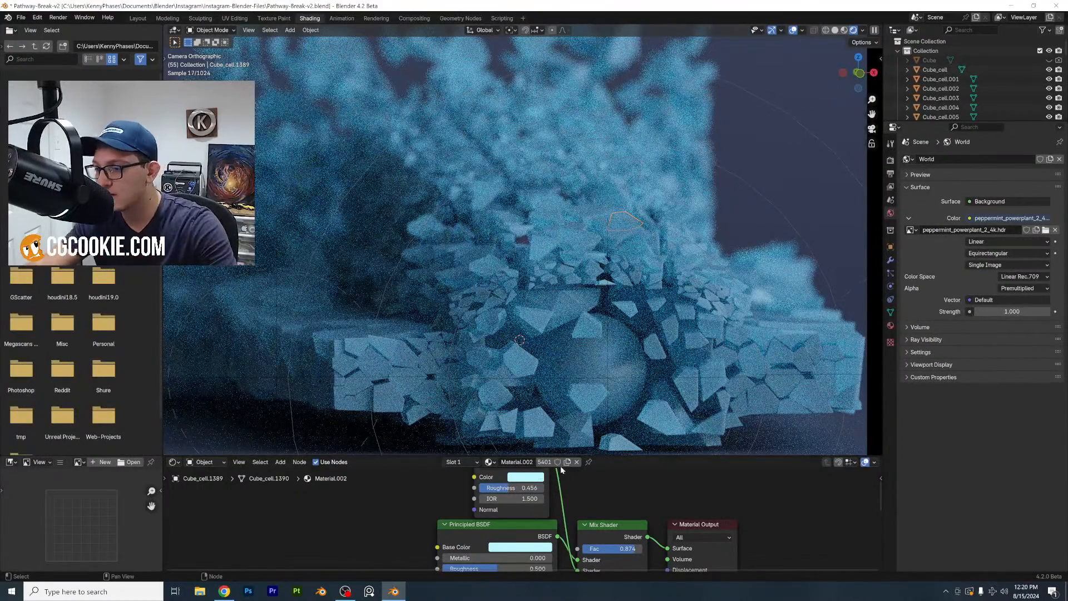
{"action": "left_click_drag", "start_coordinate": [623, 550], "coordinate": [637, 551]}
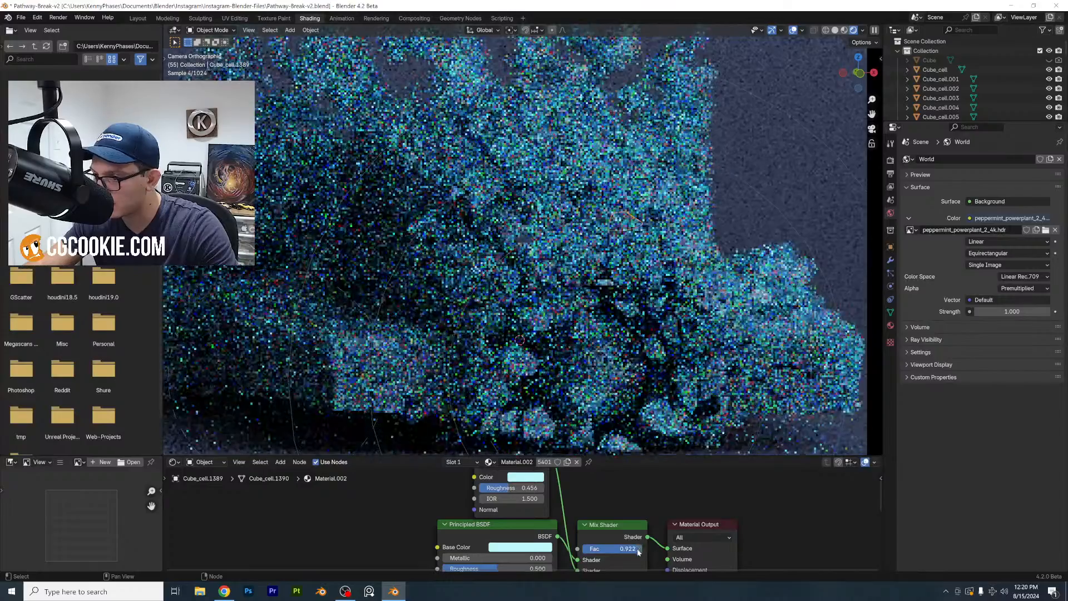
{"action": "left_click_drag", "start_coordinate": [510, 489], "coordinate": [500, 488]}
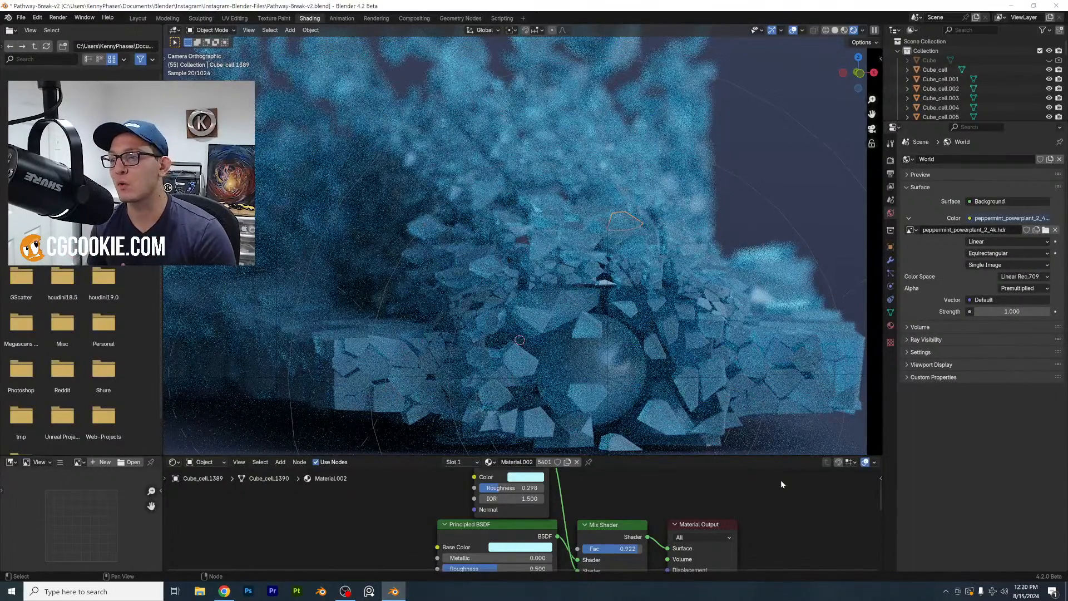
Select the sphere, unlink the shared shard material from it and give it a new material of its own
{"action": "left_click", "coordinate": [608, 358]}
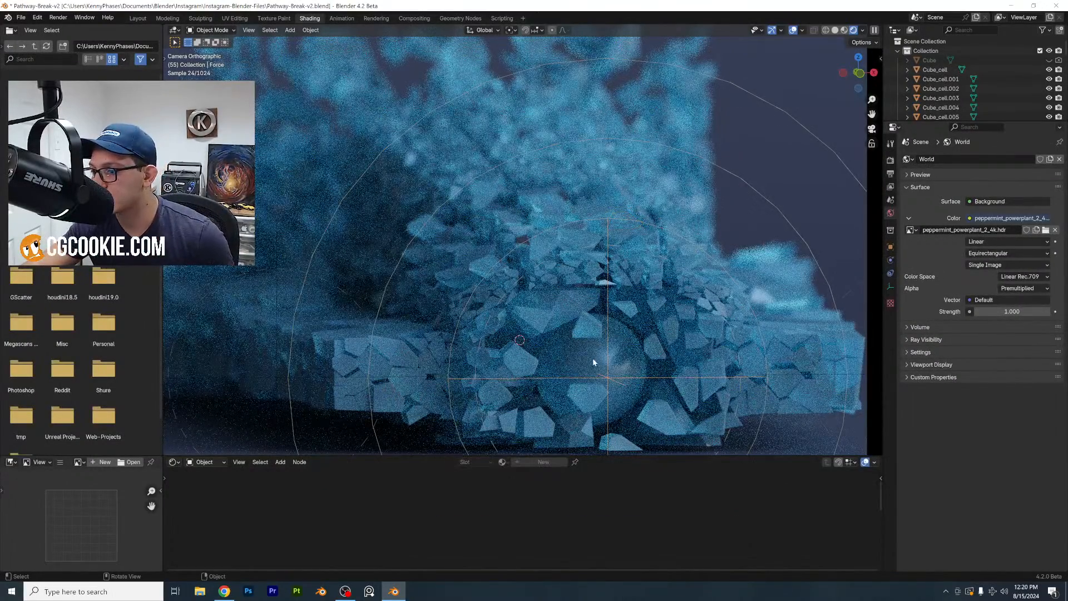
{"action": "left_click", "coordinate": [593, 360]}
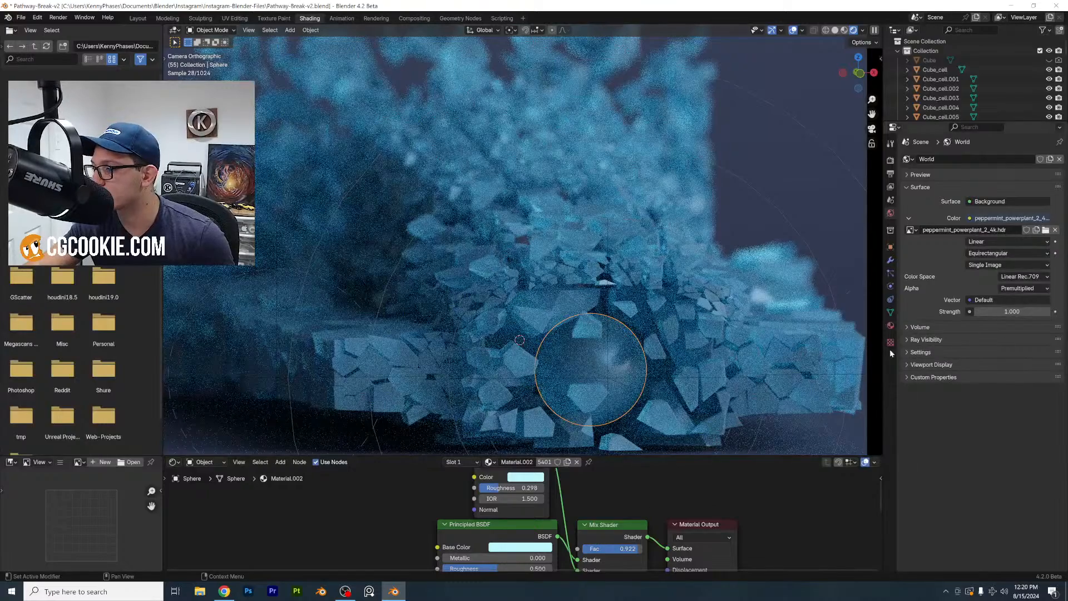
{"action": "left_click", "coordinate": [891, 325]}
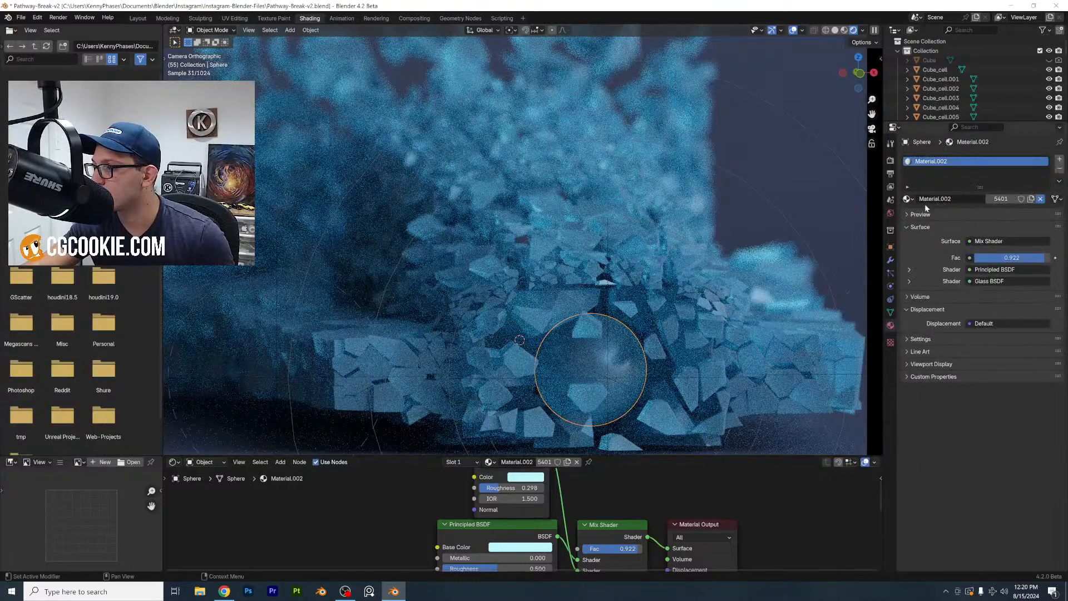
{"action": "left_click", "coordinate": [1040, 199]}
{"action": "left_click", "coordinate": [921, 201]}
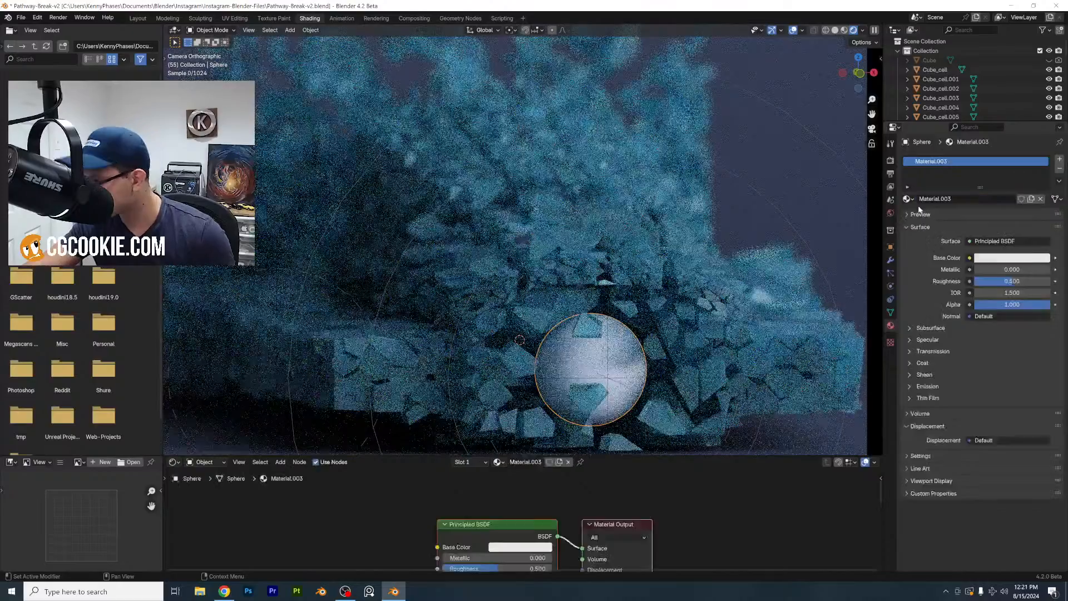
Set the sphere material's roughness to 0.000 and metallic to 0.332, return to the Layout workspace and save the file
{"action": "mouse_move", "coordinate": [997, 282]}
{"action": "left_mouse_down"}
{"action": "mouse_move", "coordinate": [975, 282]}
{"action": "mouse_move", "coordinate": [1008, 270]}
{"action": "left_mouse_up"}
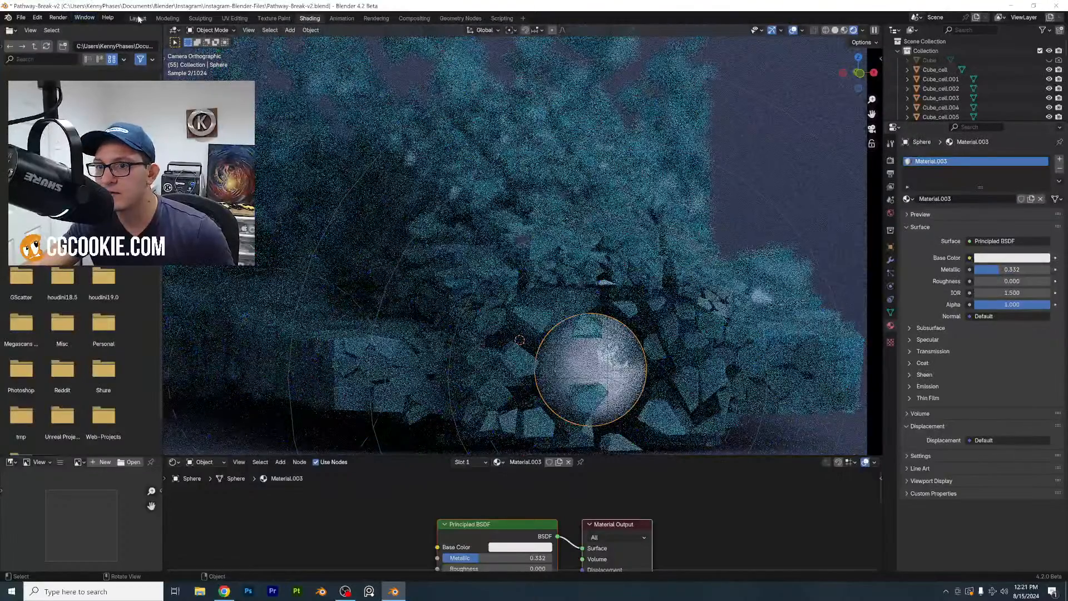
{"action": "left_click", "coordinate": [138, 19]}
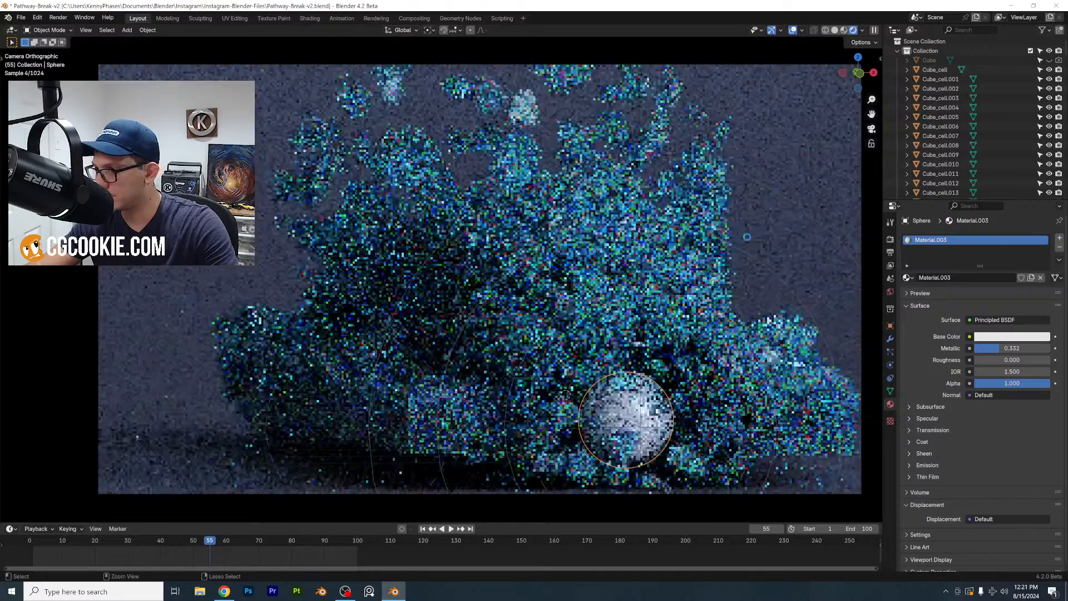
{"action": "key", "text": "ctrl+s"}
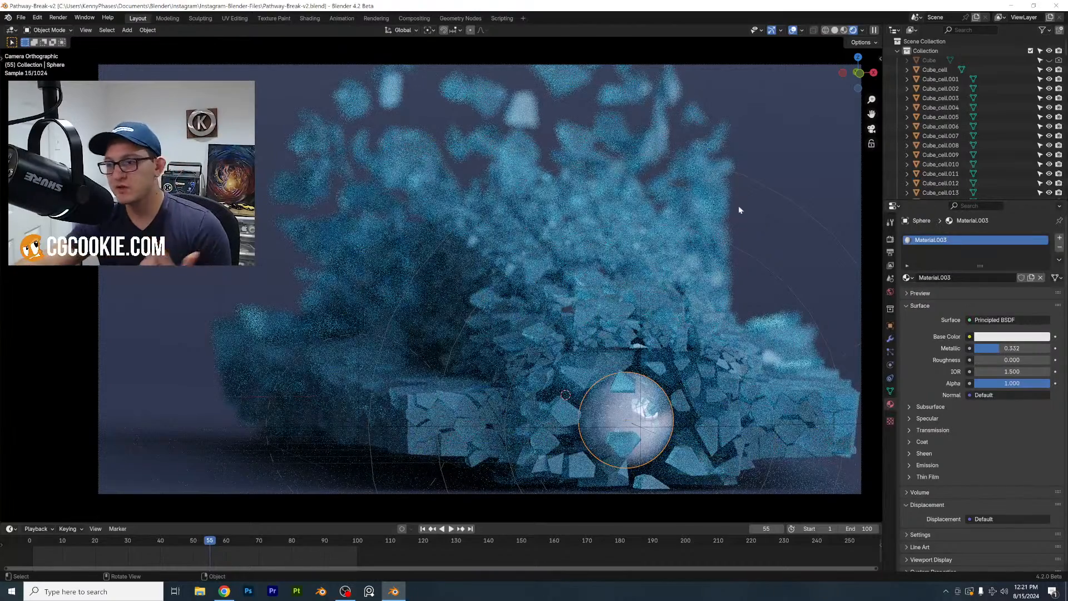
Set the total maximum light path bounces to 5 in the render settings and save the file
{"action": "left_click", "coordinate": [891, 238]}
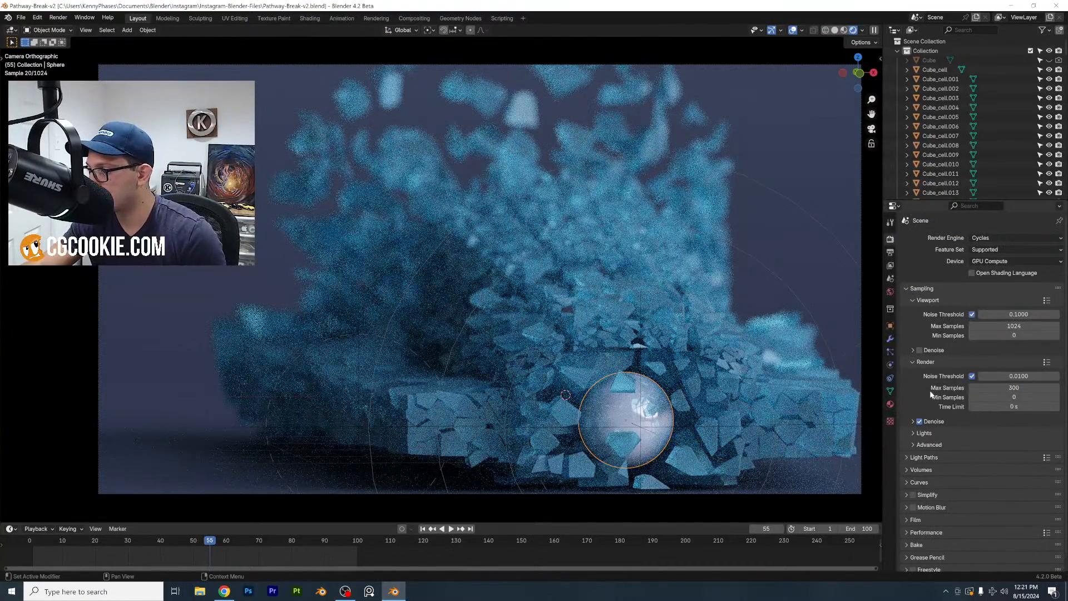
{"action": "scroll", "coordinate": [924, 462], "scroll_direction": "down", "scroll_amount": 2}
{"action": "left_click", "coordinate": [927, 420]}
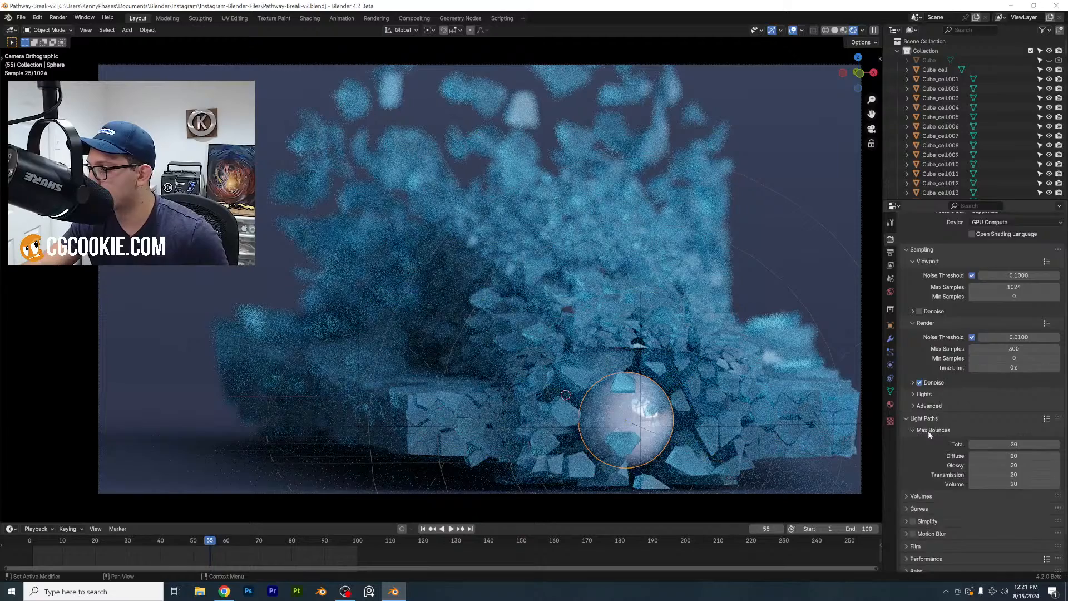
{"action": "scroll", "coordinate": [946, 401], "scroll_direction": "down", "scroll_amount": 2}
{"action": "left_click", "coordinate": [1024, 405]}
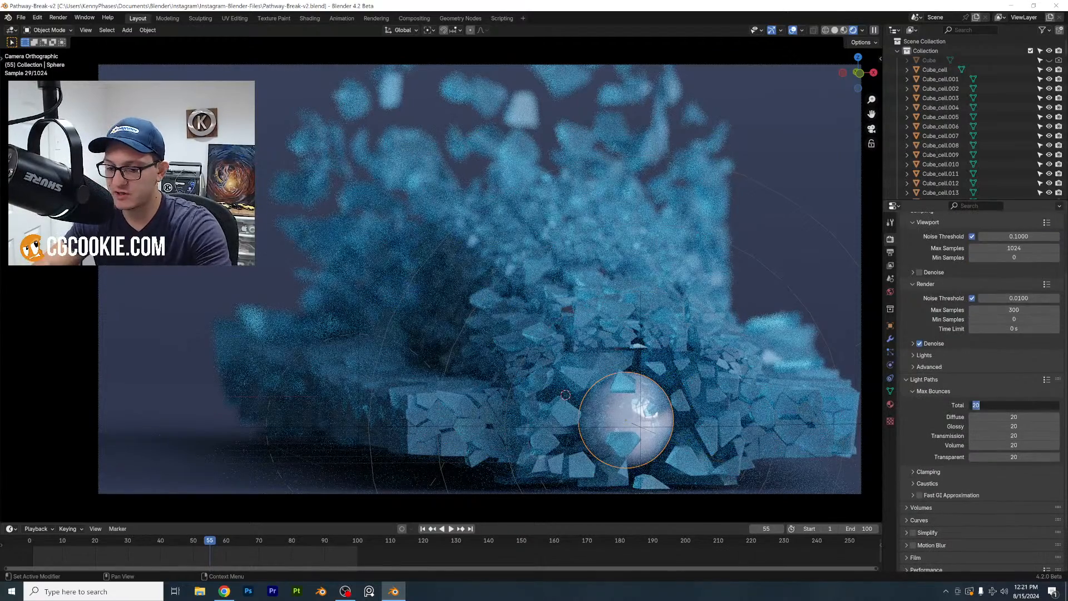
{"action": "type", "text": "5"}
{"action": "key", "text": "Return"}
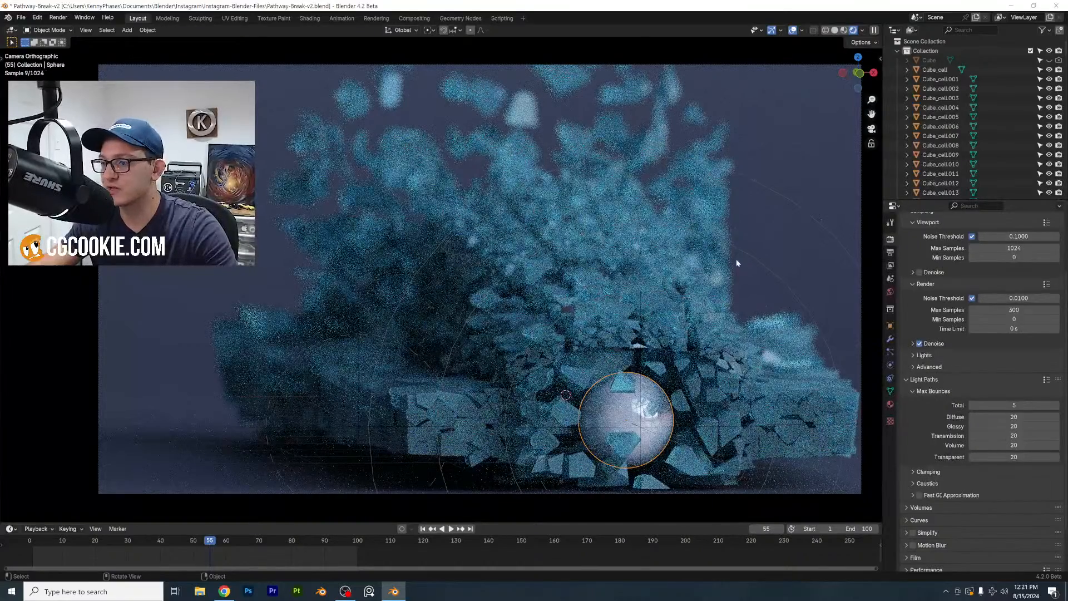
{"action": "key", "text": "ctrl+s"}
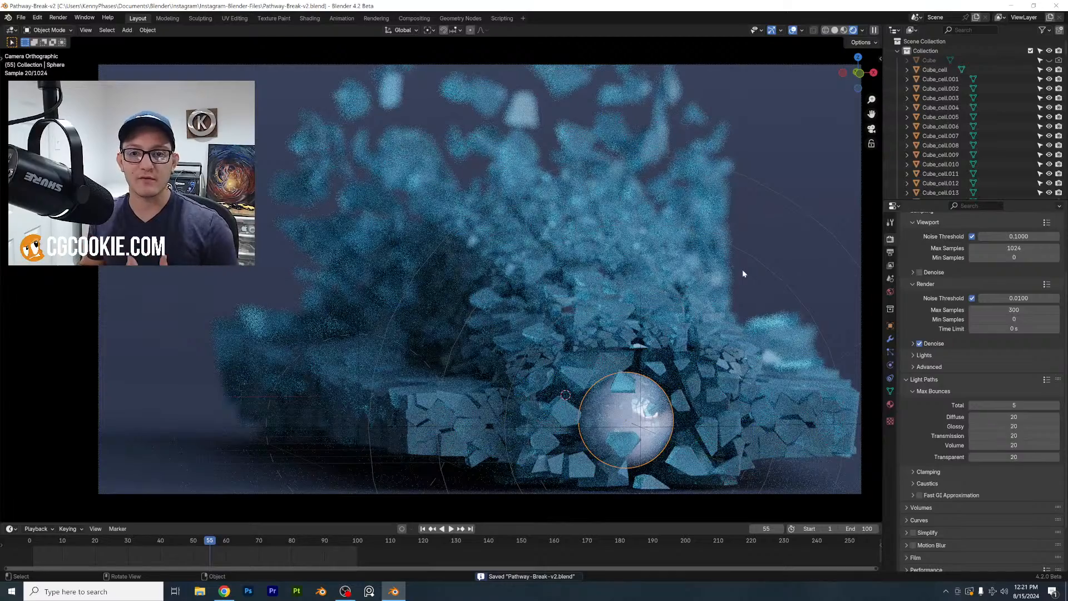
Play the simulation from frame 28 in solid shading, stop at frame 64 and return to rendered shading
{"action": "left_click", "coordinate": [122, 544]}
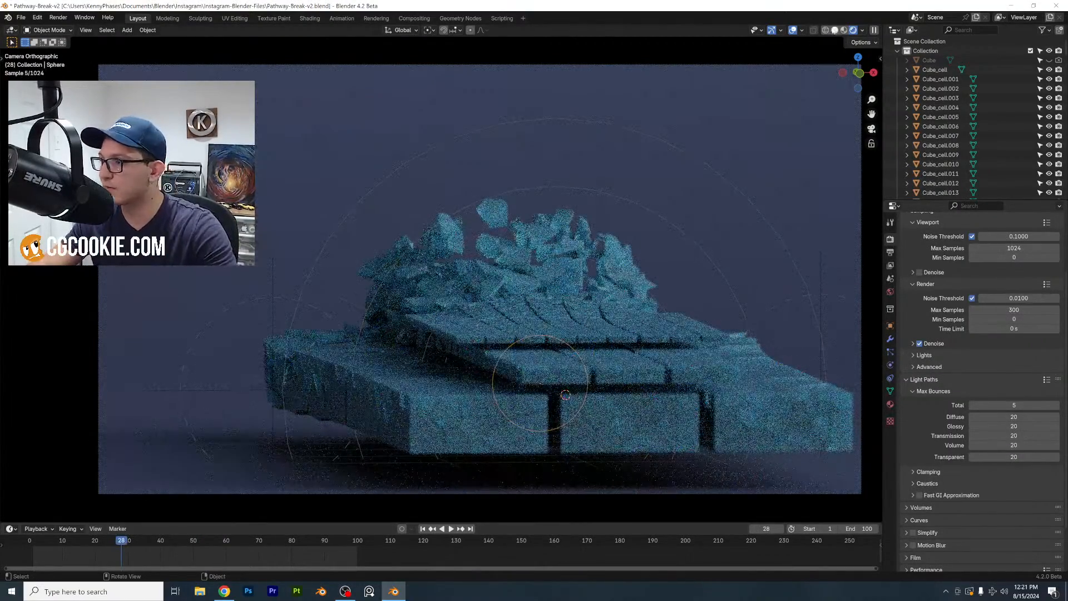
{"action": "left_click", "coordinate": [835, 30]}
{"action": "key", "text": "space"}
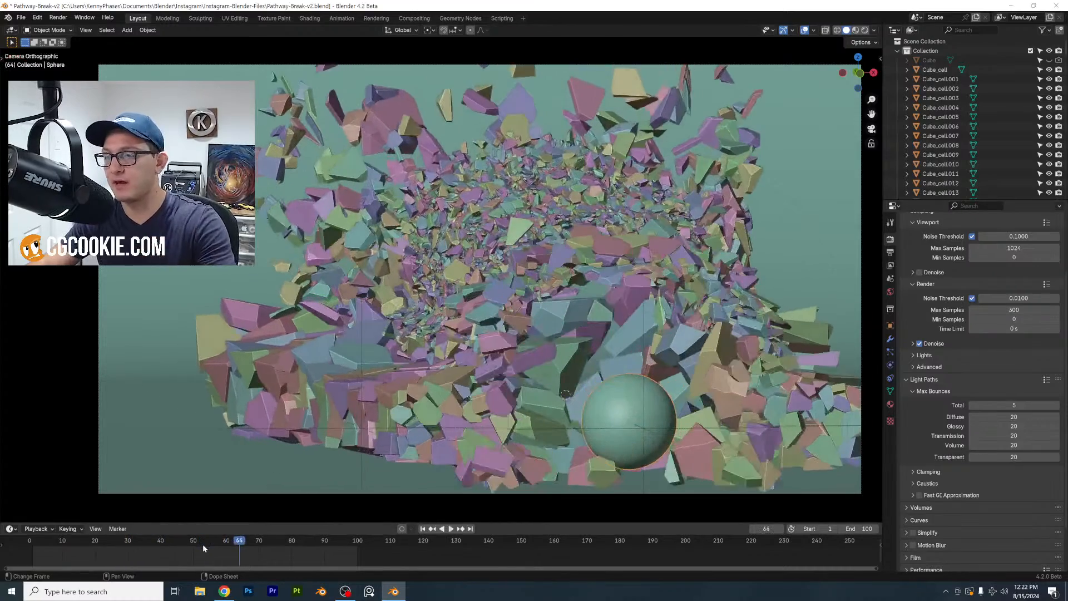
{"action": "key", "text": "space"}
{"action": "left_click", "coordinate": [865, 30]}
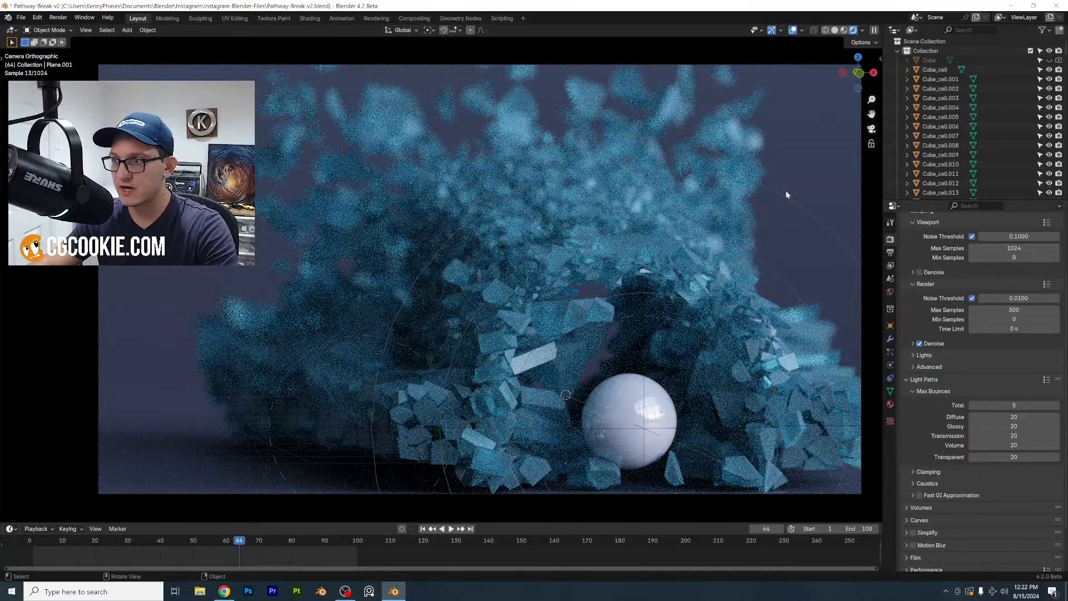
Hide the viewport overlays and brighten the backdrop plane's base color to near white
{"action": "left_click", "coordinate": [793, 30]}
{"action": "left_click", "coordinate": [889, 404]}
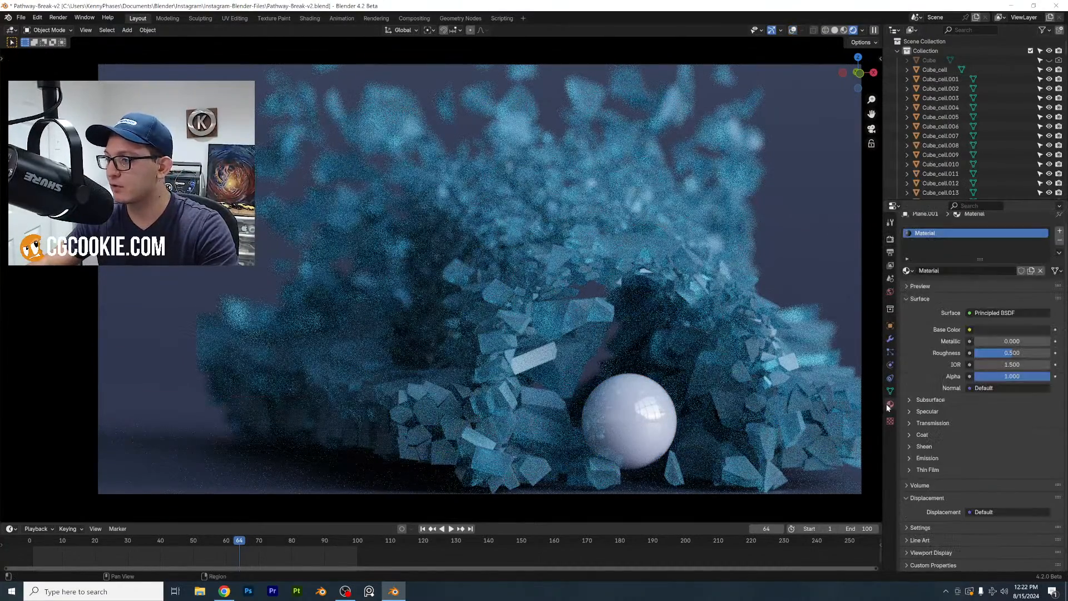
{"action": "left_click", "coordinate": [1014, 330]}
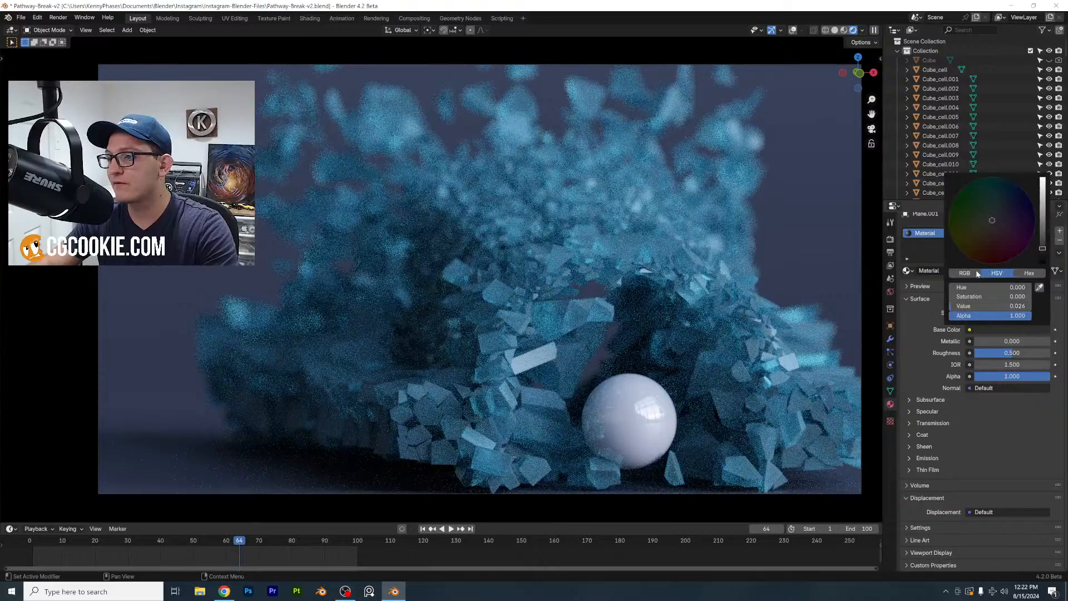
{"action": "left_click", "coordinate": [1014, 330]}
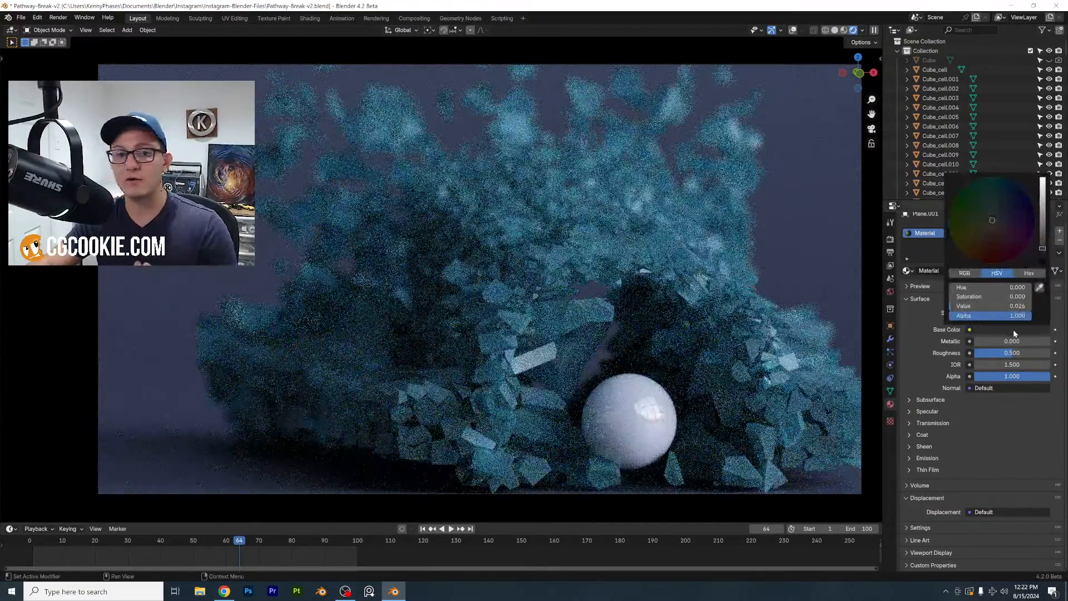
{"action": "left_click", "coordinate": [1043, 191]}
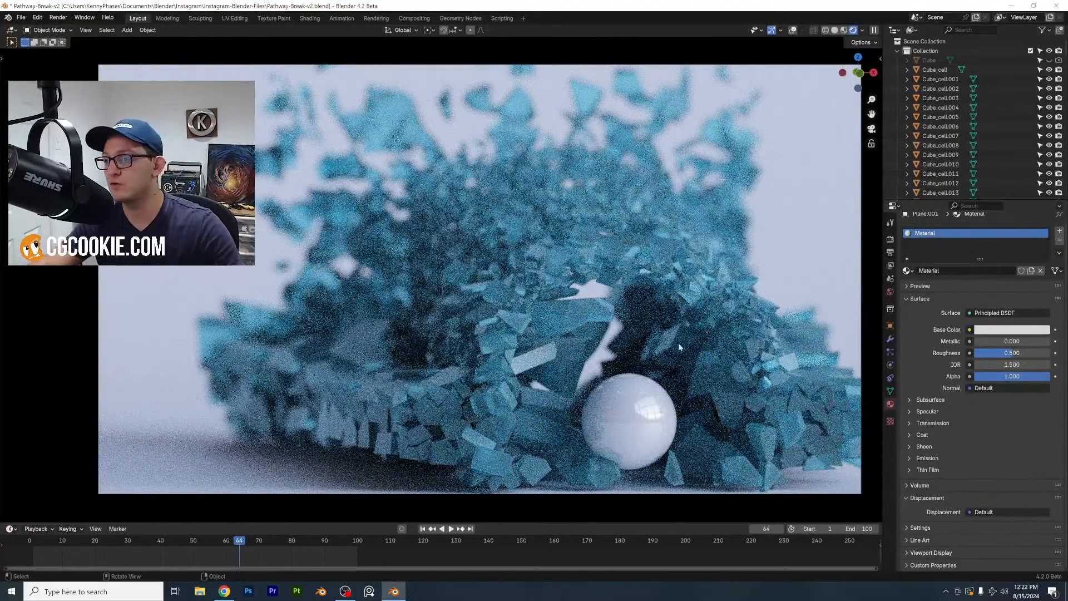
Select a shard, set the shared shard material's mix factor to 0.378 and expand its Principled BSDF settings
{"action": "left_click", "coordinate": [781, 367]}
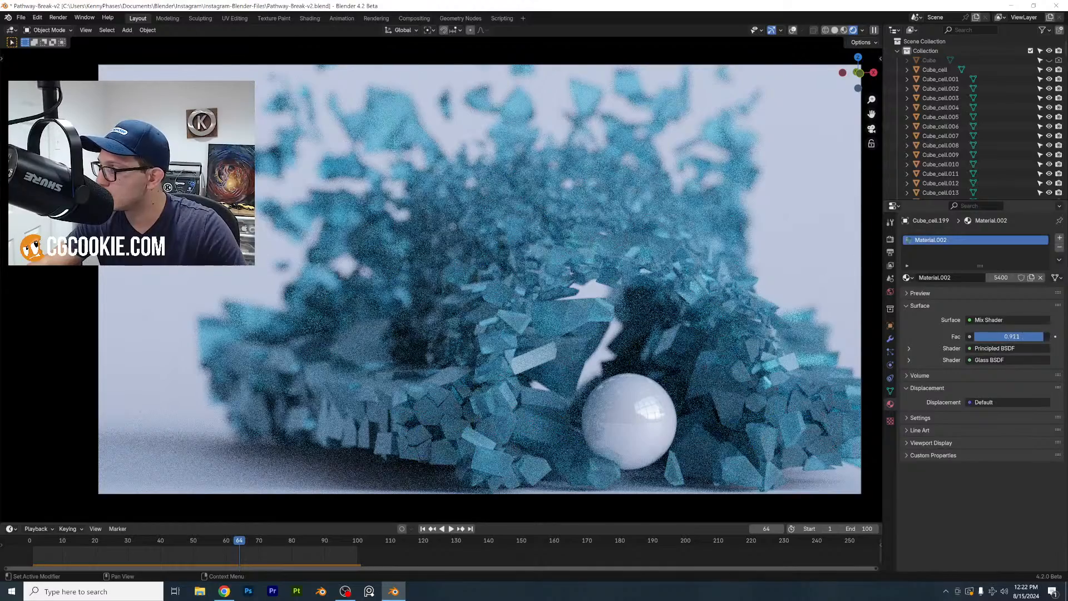
{"action": "left_click_drag", "start_coordinate": [1014, 337], "coordinate": [974, 337]}
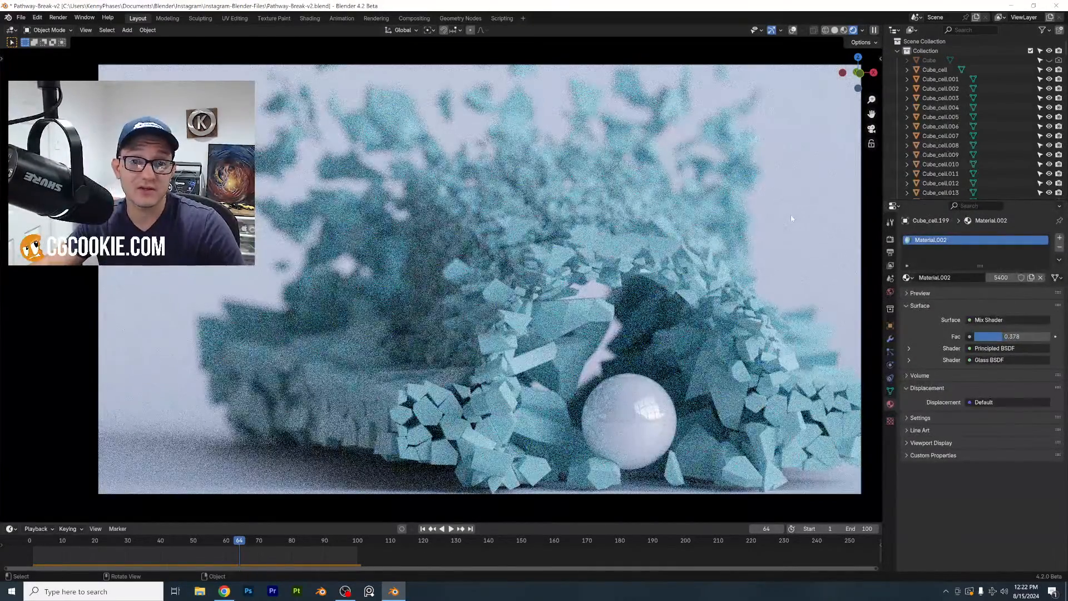
{"action": "left_click", "coordinate": [910, 349]}
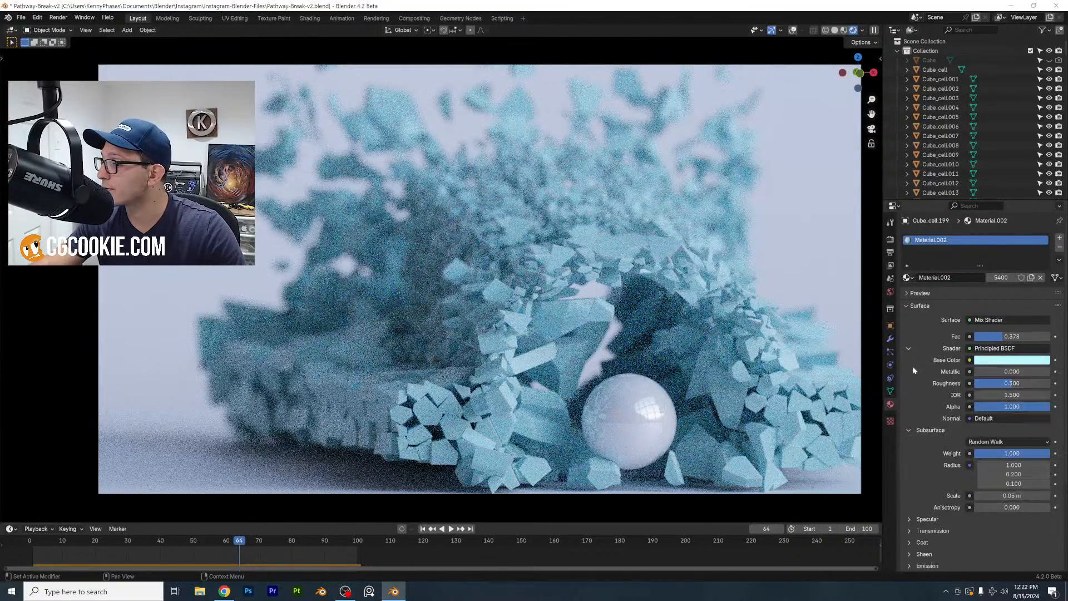
Change the shared shard material's base color from the Principled BSDF to a pinkish red and save the file
{"action": "left_click", "coordinate": [1014, 360]}
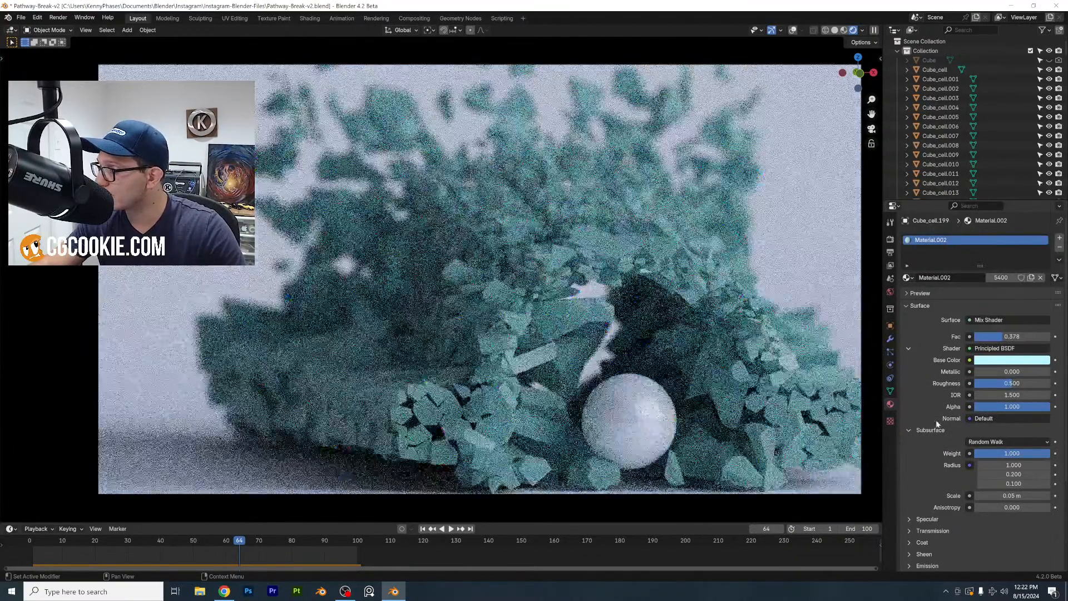
{"action": "left_click", "coordinate": [1010, 360]}
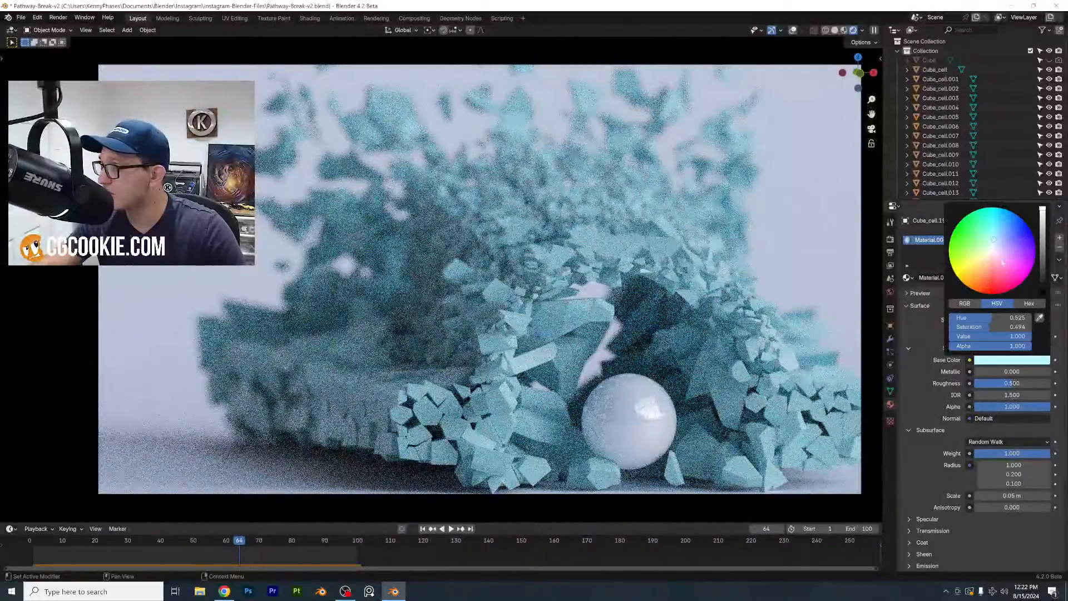
{"action": "left_click", "coordinate": [1000, 278]}
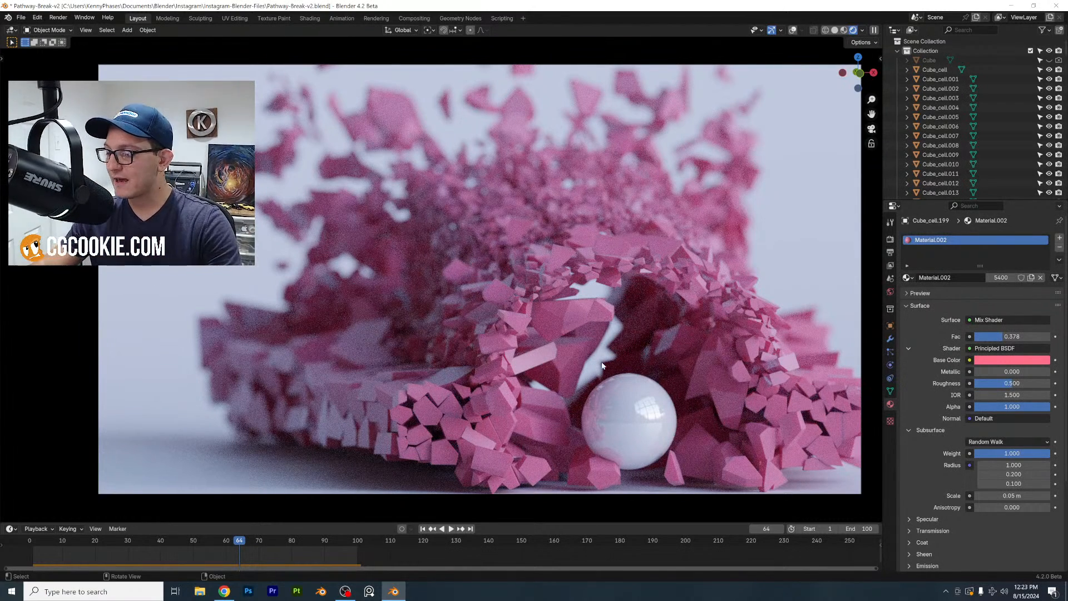
{"action": "key", "text": "ctrl+s"}
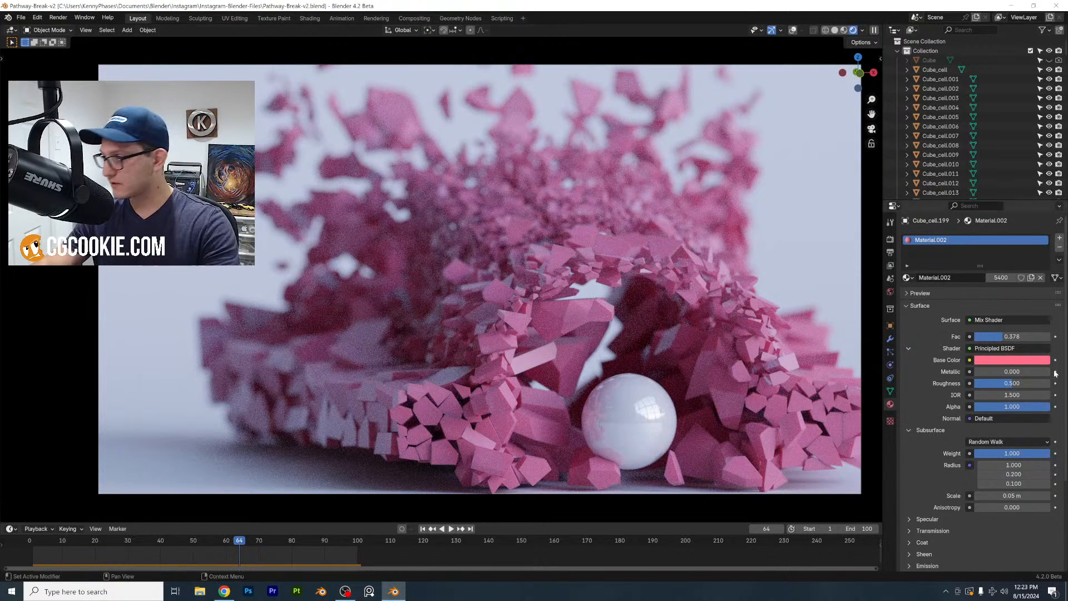
Switch the render engine to EEVEE and set the shadow rays to 2
{"action": "left_click", "coordinate": [890, 239]}
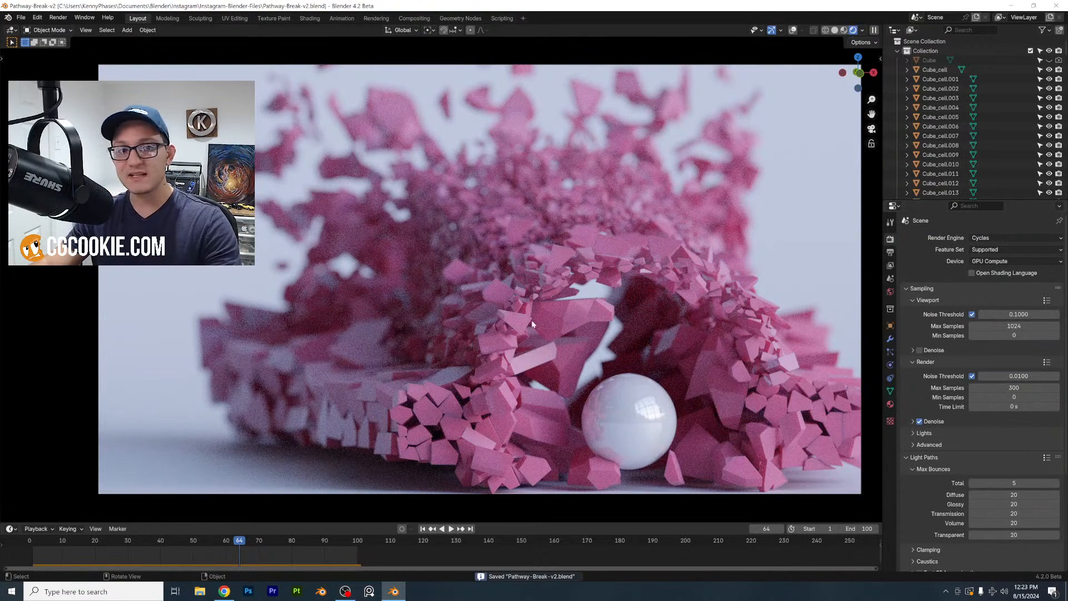
{"action": "left_click", "coordinate": [990, 238]}
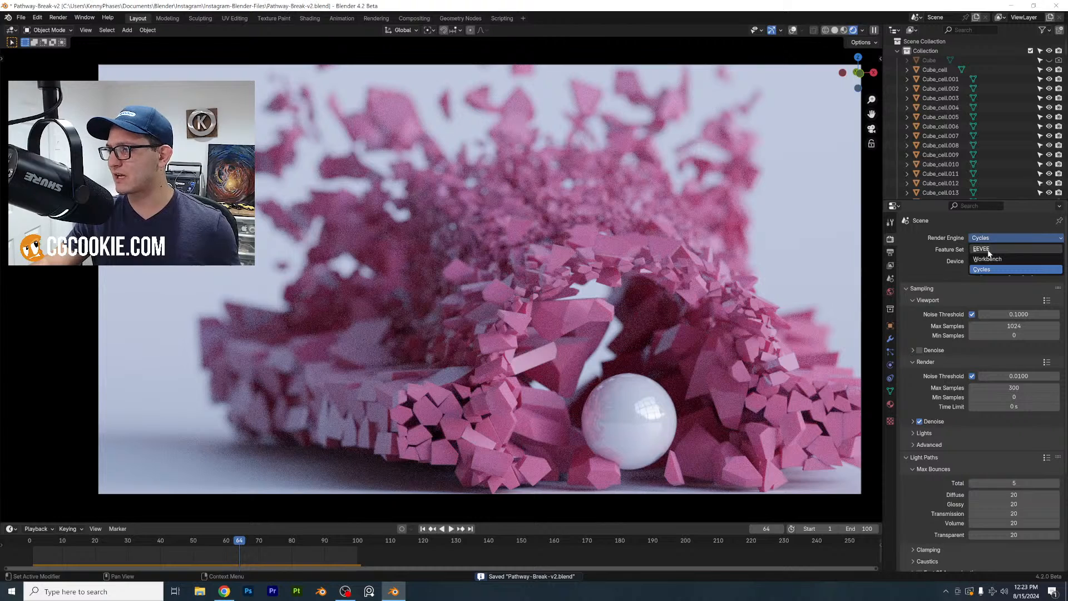
{"action": "key", "text": "Return"}
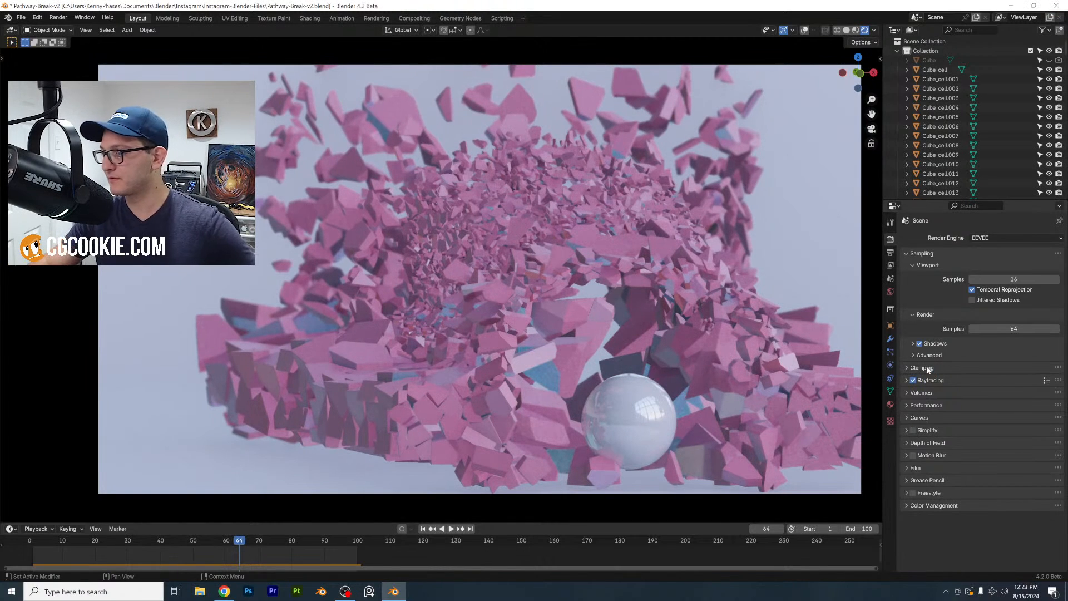
{"action": "left_click", "coordinate": [938, 346]}
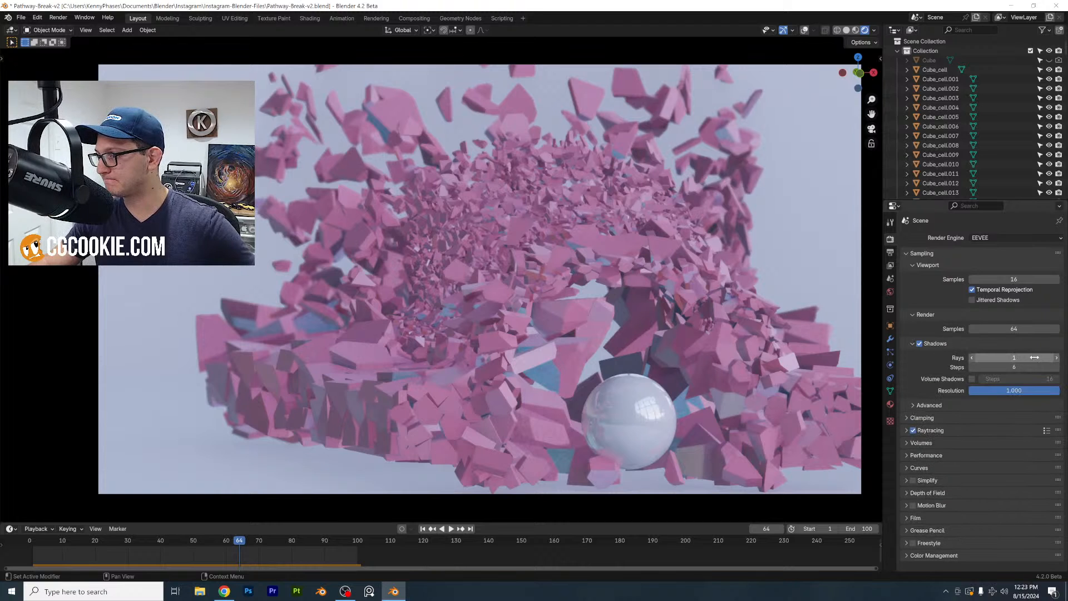
{"action": "left_click", "coordinate": [1057, 358]}
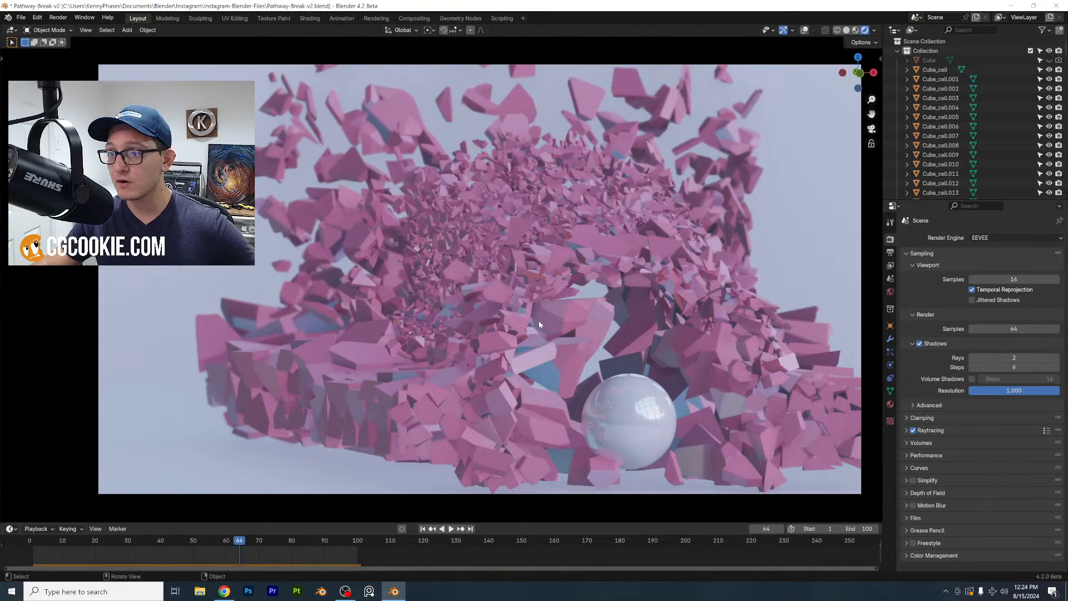
Start a new General file, saving the changes to Pathway-Break-v2.blend before closing it
{"action": "left_click", "coordinate": [20, 17]}
{"action": "mouse_move", "coordinate": [34, 28]}
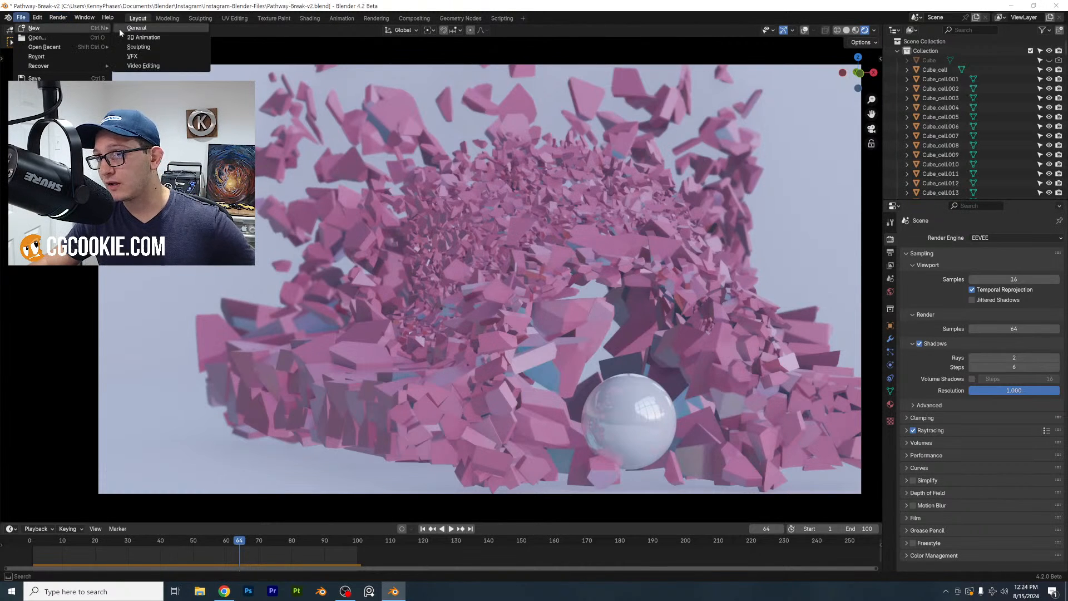
{"action": "left_click", "coordinate": [124, 29]}
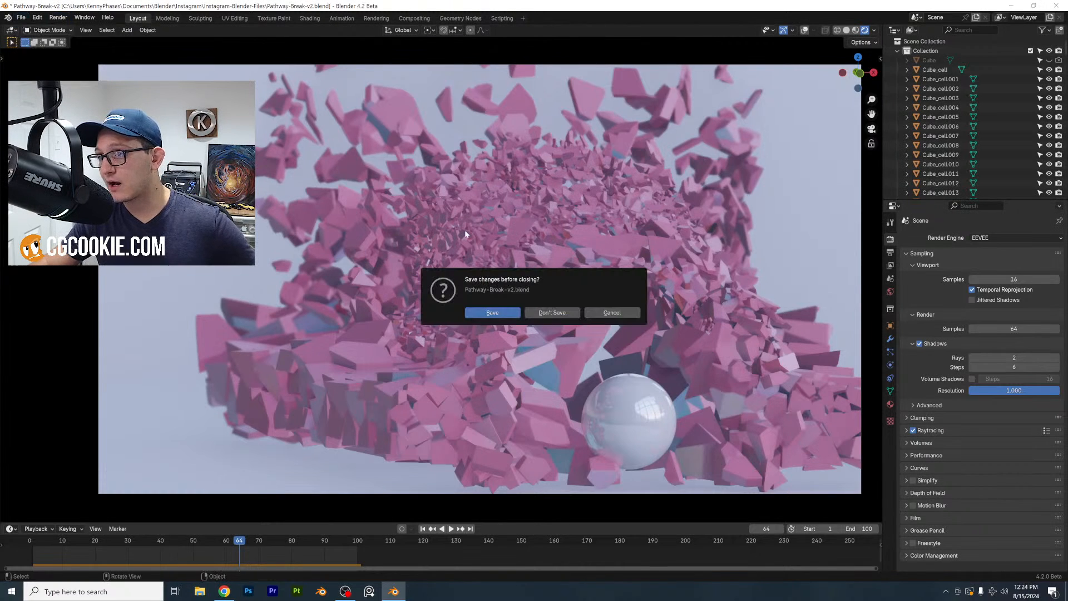
{"action": "left_click", "coordinate": [489, 309]}
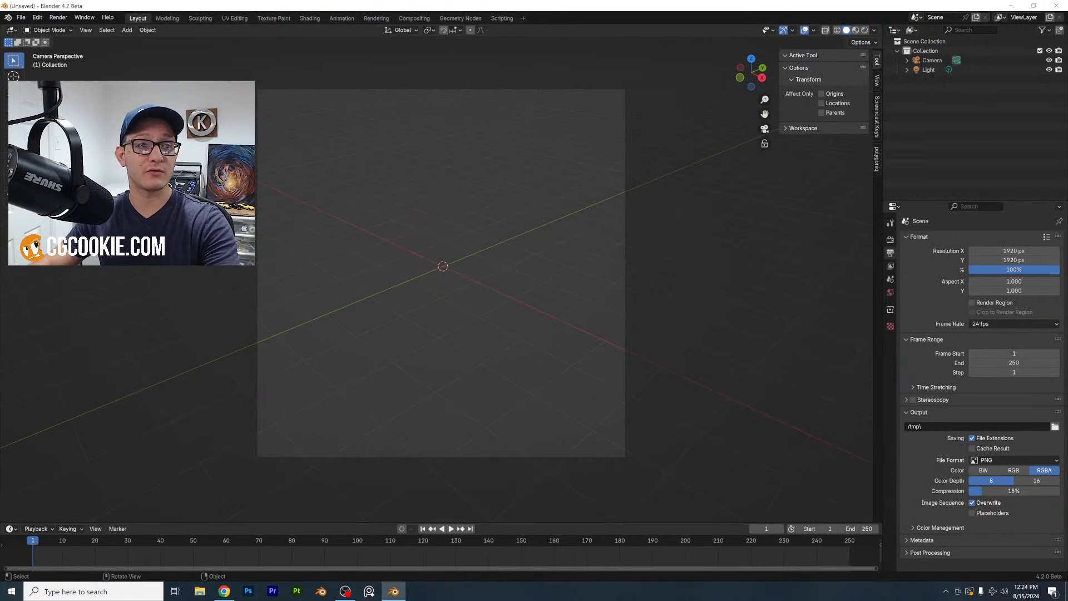
Switch to Chrome and search Google for doritos
{"action": "key", "text": "alt+Tab"}
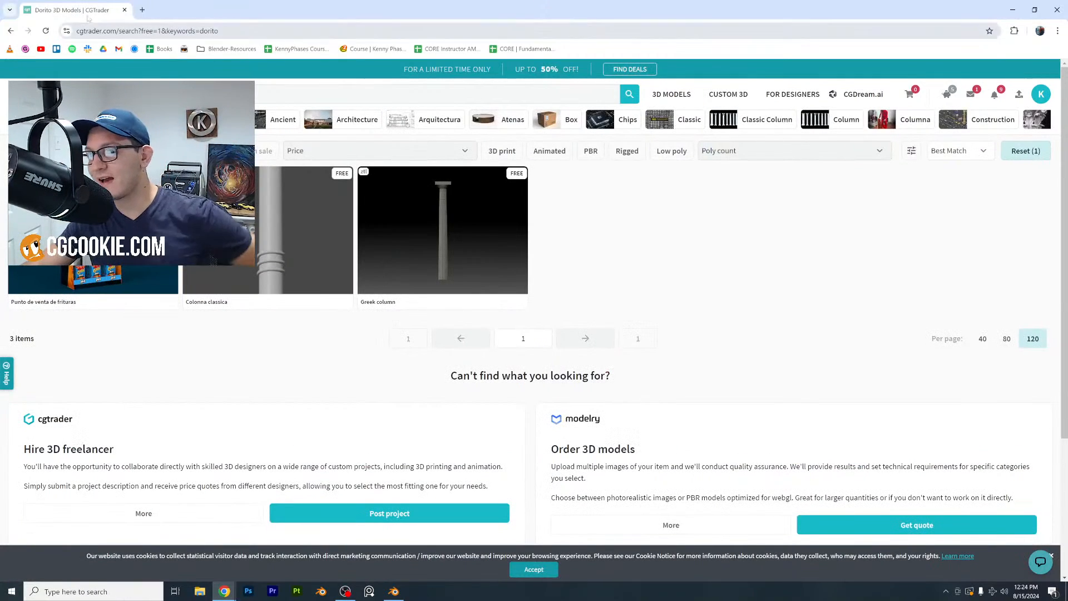
{"action": "left_click", "coordinate": [11, 31]}
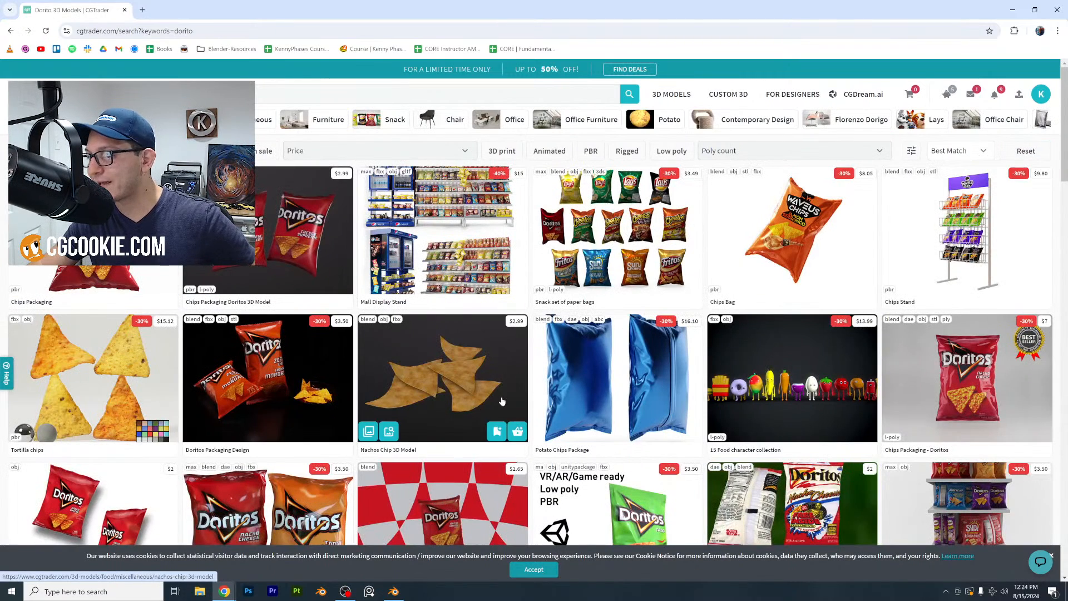
{"action": "left_click", "coordinate": [159, 31]}
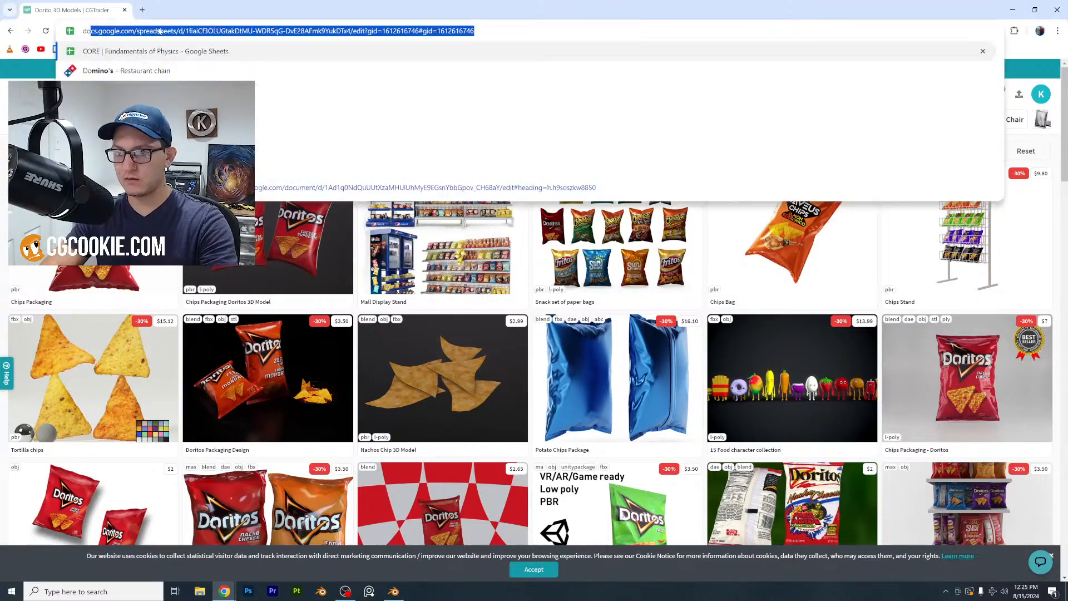
{"action": "type", "text": "dorito"}
{"action": "key", "text": "Return"}
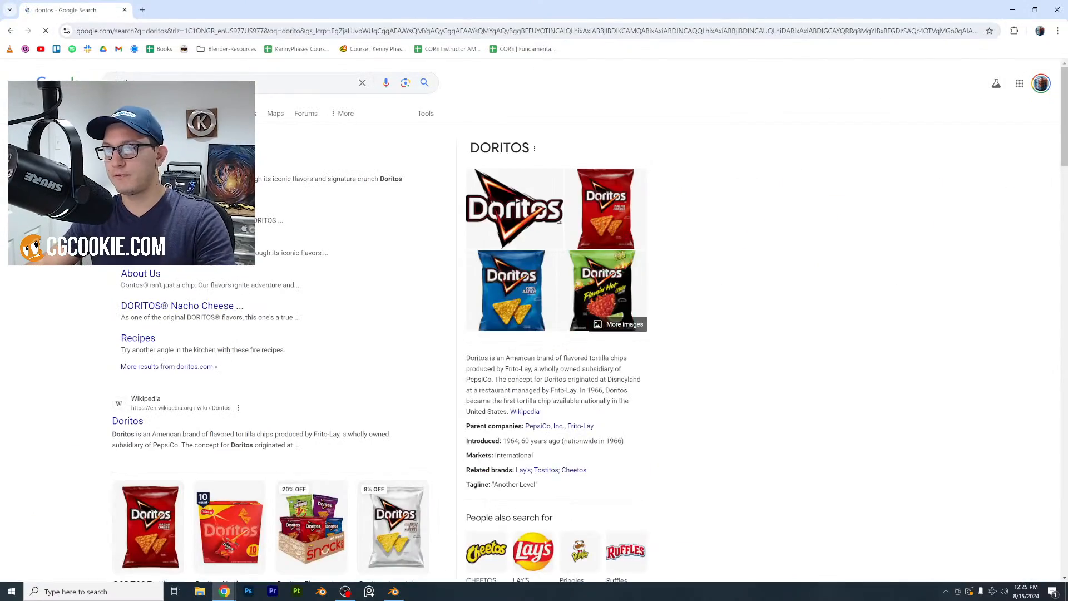
Browse the doritos image results and open the Walmart close-up photo of triangular tortilla chips as a reference
{"action": "left_click", "coordinate": [471, 183]}
{"action": "scroll", "coordinate": [319, 352], "scroll_direction": "down", "scroll_amount": 3}
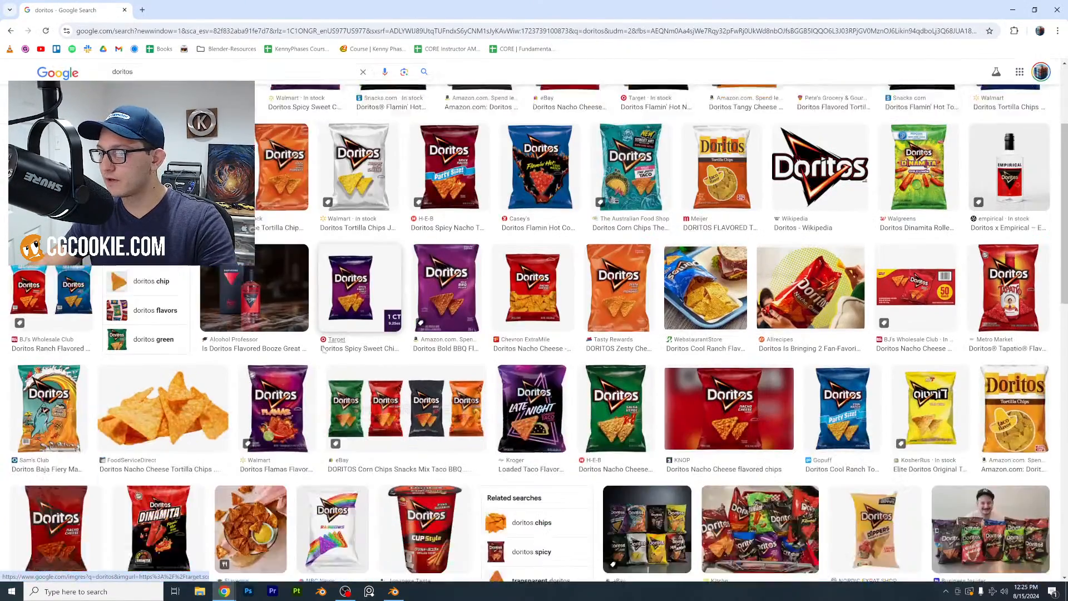
{"action": "scroll", "coordinate": [318, 351], "scroll_direction": "down", "scroll_amount": 4}
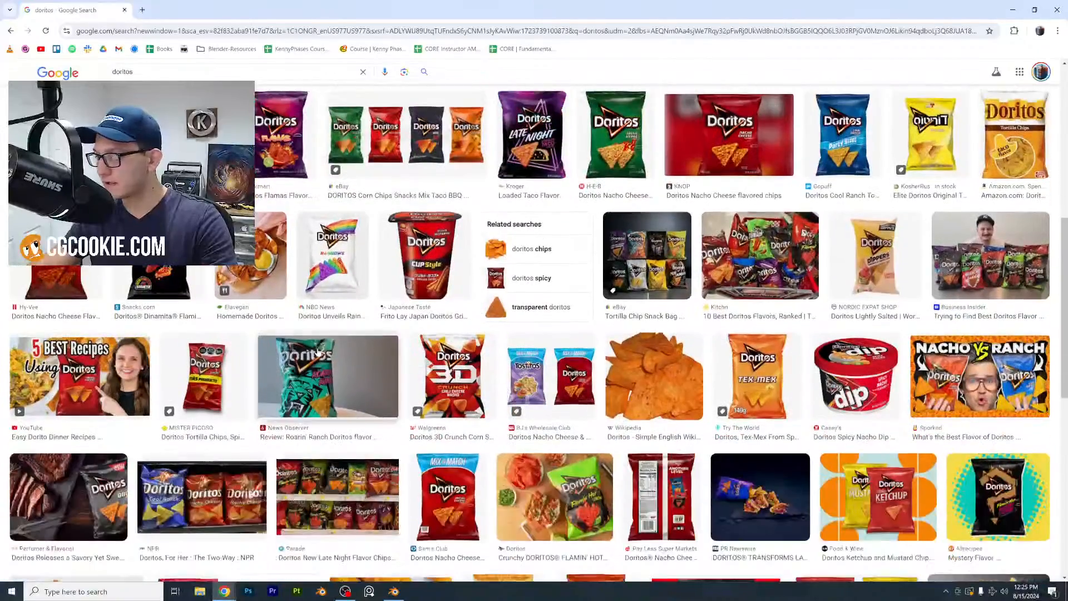
{"action": "left_click", "coordinate": [665, 390]}
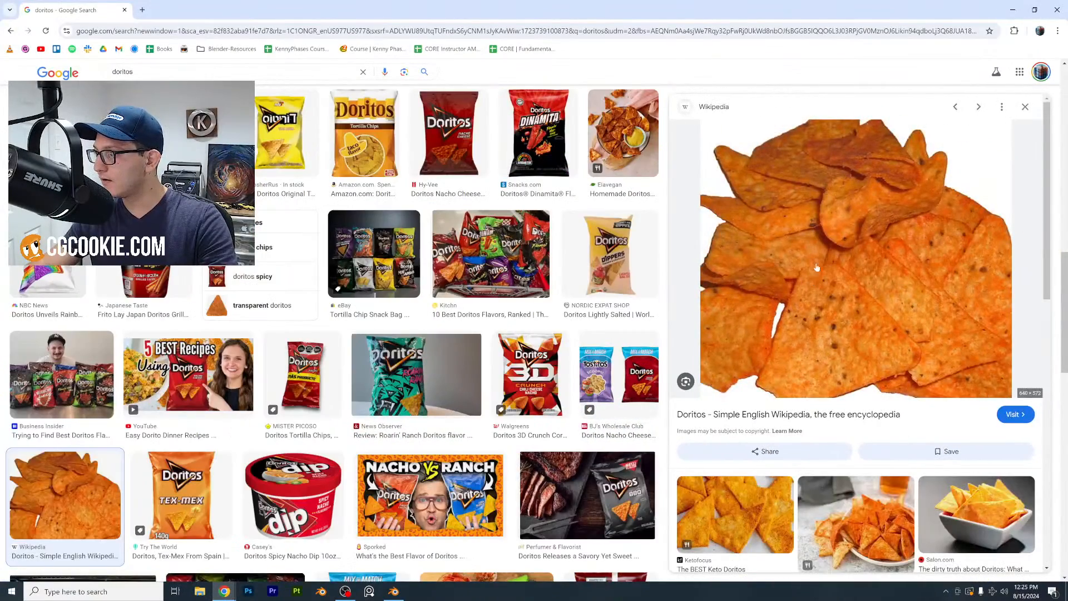
{"action": "scroll", "coordinate": [829, 281], "scroll_direction": "down", "scroll_amount": 3}
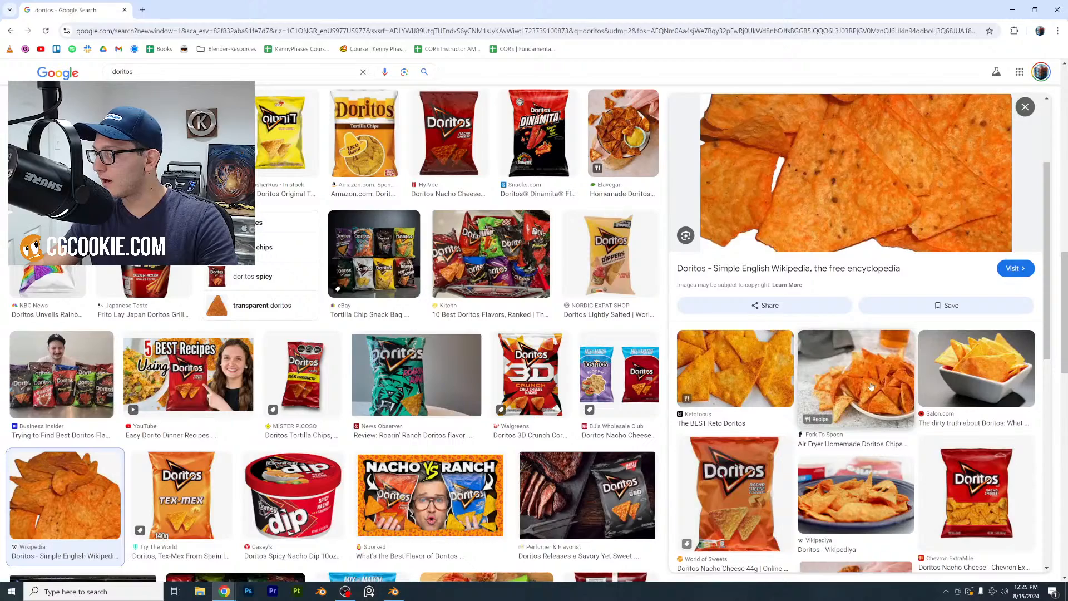
{"action": "scroll", "coordinate": [871, 385], "scroll_direction": "down", "scroll_amount": 6}
{"action": "left_click", "coordinate": [752, 395]}
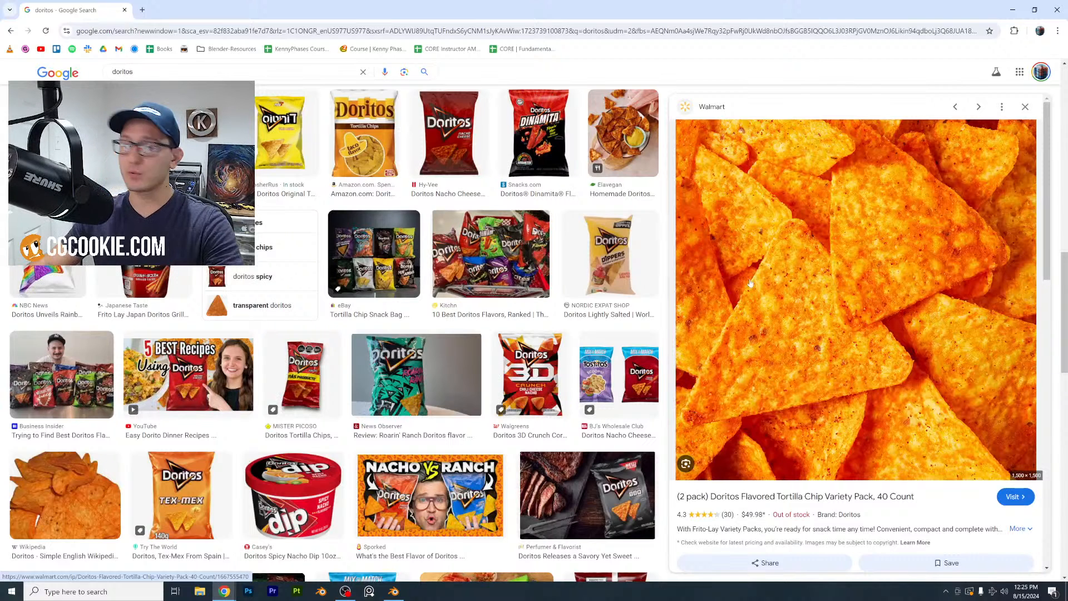
Switch to Blender and delete every object in the scene, including the camera and light
{"action": "left_click", "coordinate": [1013, 9]}
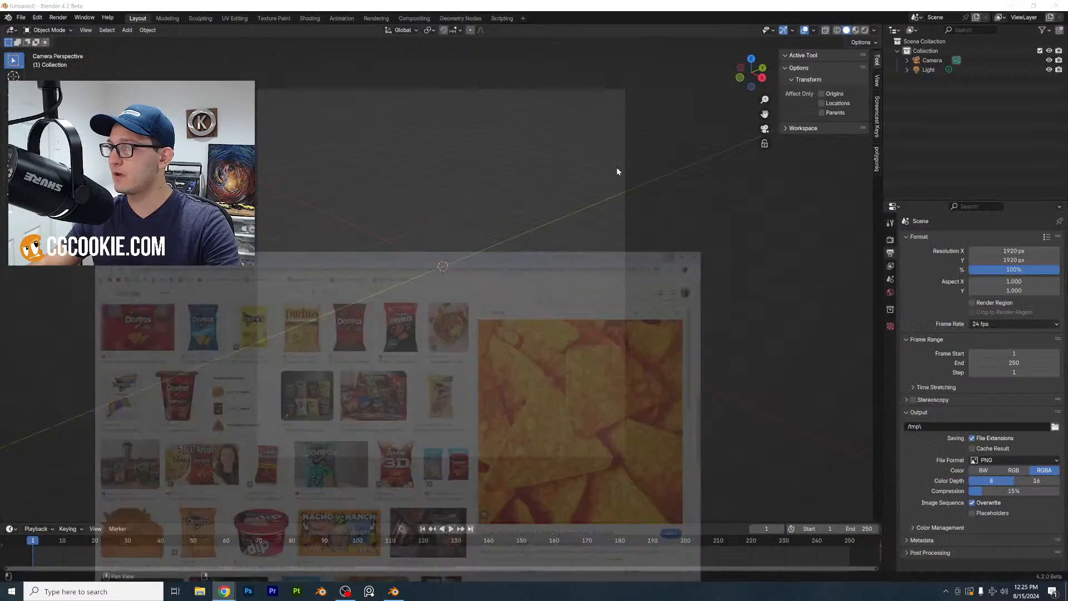
{"action": "middle_click_drag", "start_coordinate": [441, 270], "coordinate": [438, 263]}
{"action": "scroll", "coordinate": [438, 263], "scroll_direction": "down", "scroll_amount": 3}
{"action": "key", "text": "a"}
{"action": "key", "text": "x"}
{"action": "left_click", "coordinate": [421, 261]}
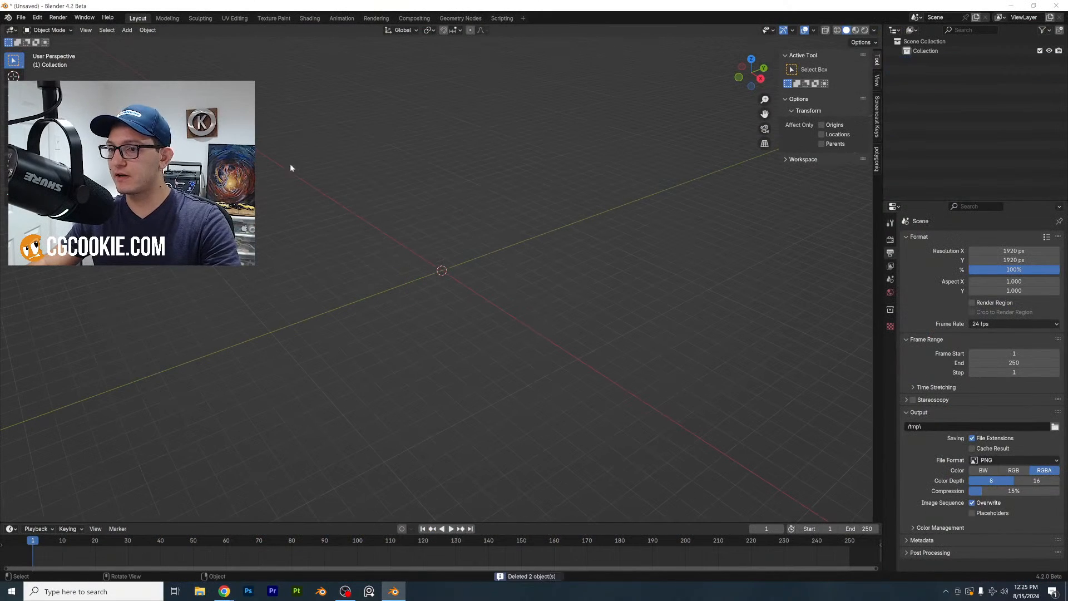
Add a plane mesh at the world origin
{"action": "left_click", "coordinate": [127, 30]}
{"action": "mouse_move", "coordinate": [157, 40]}
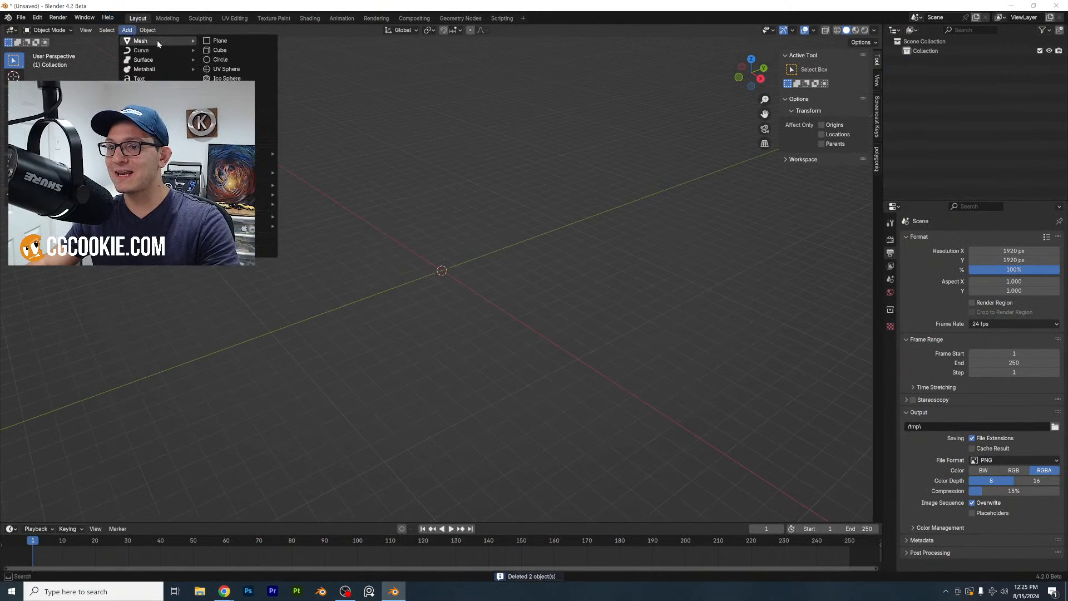
{"action": "left_click", "coordinate": [255, 43]}
{"action": "scroll", "coordinate": [517, 349], "scroll_direction": "up", "scroll_amount": 5}
{"action": "middle_click_drag", "start_coordinate": [503, 348], "coordinate": [496, 310]}
{"action": "scroll", "coordinate": [556, 280], "scroll_direction": "up", "scroll_amount": 2}
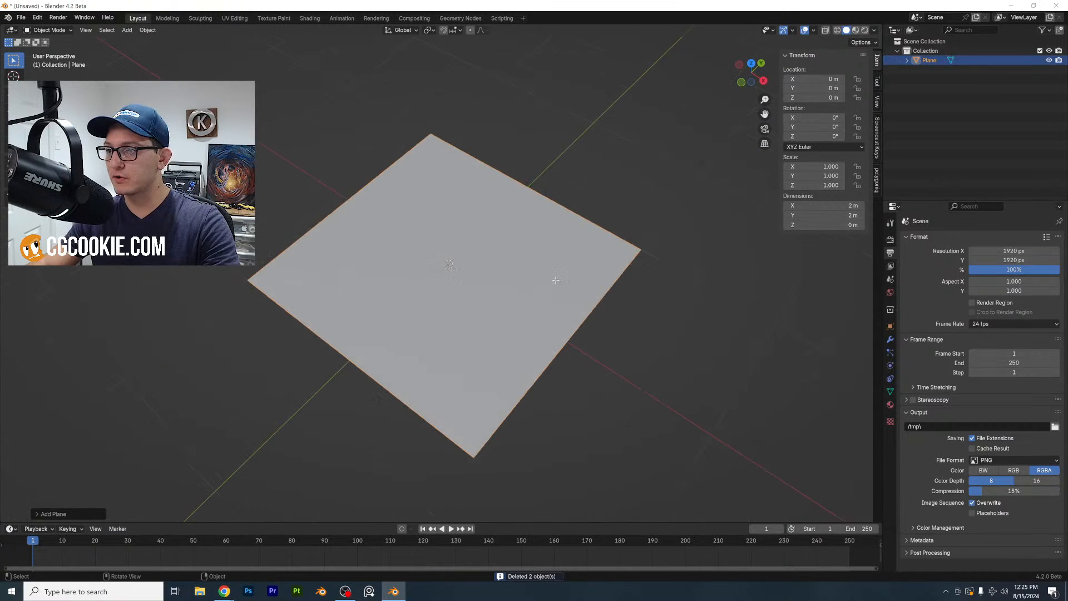
Dissolve the plane's corner vertex at X 1 m, Y 1 m in Edit Mode to make a triangle
{"action": "key", "text": "Tab"}
{"action": "left_click", "coordinate": [639, 251]}
{"action": "key", "text": "x"}
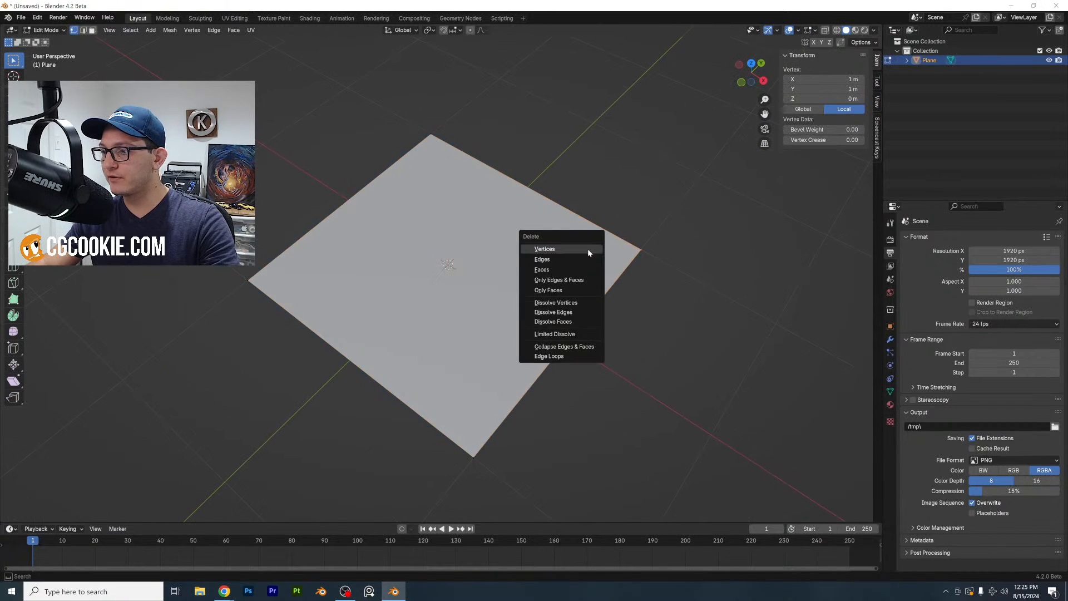
{"action": "left_click", "coordinate": [568, 302]}
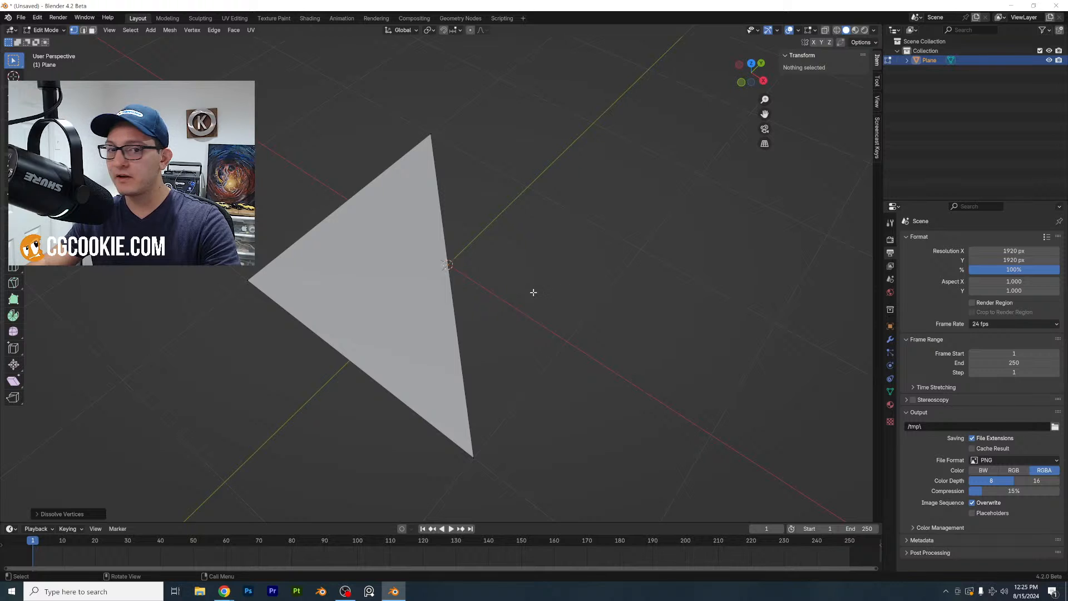
Try to move the triangle's vertex at X 1 m, Y -1 m to about the world origin in top view
{"action": "middle_click_drag", "start_coordinate": [533, 292], "coordinate": [633, 293]}
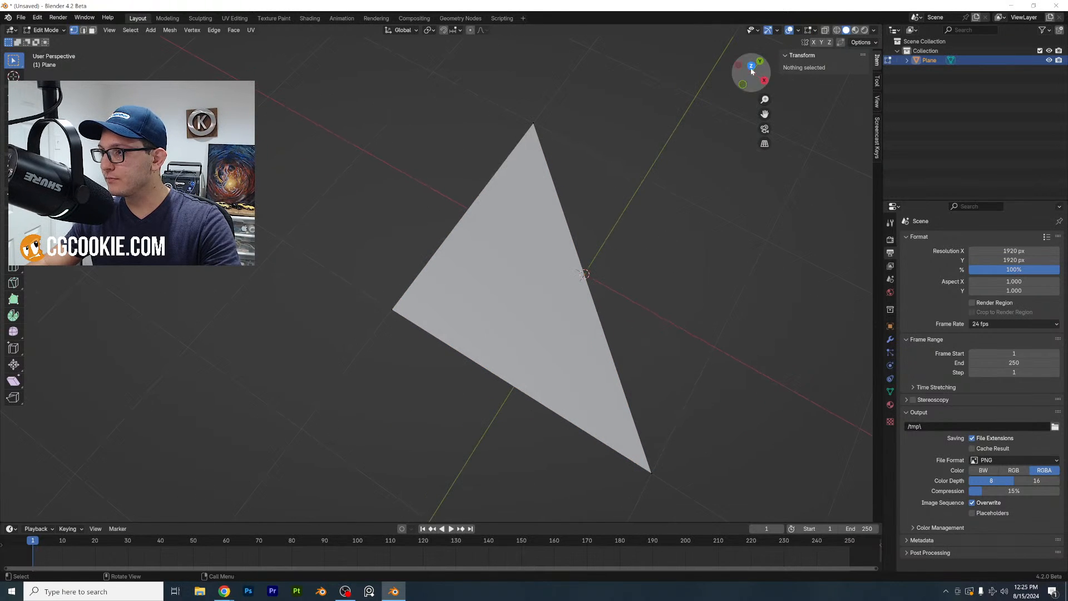
{"action": "left_click", "coordinate": [752, 65]}
{"action": "left_click_drag", "start_coordinate": [763, 250], "coordinate": [635, 422]}
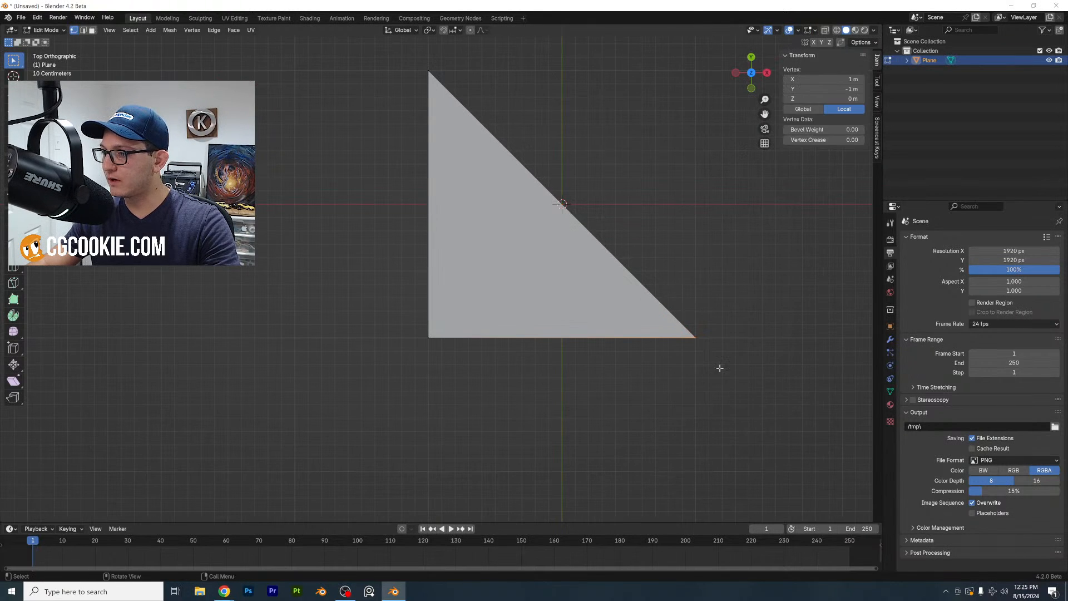
{"action": "key", "text": "g"}
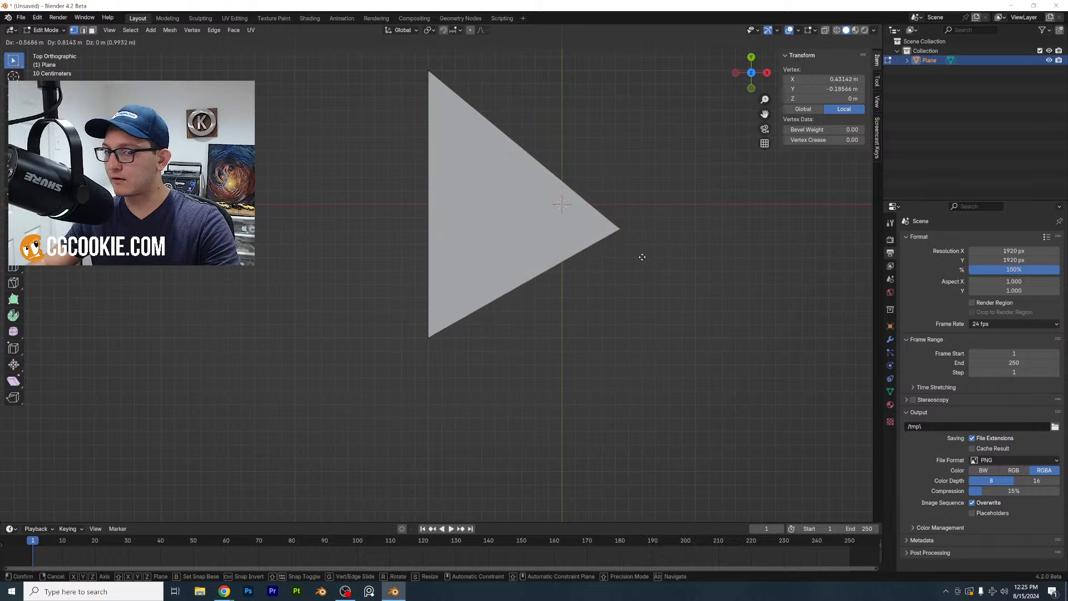
{"action": "left_click", "coordinate": [588, 233]}
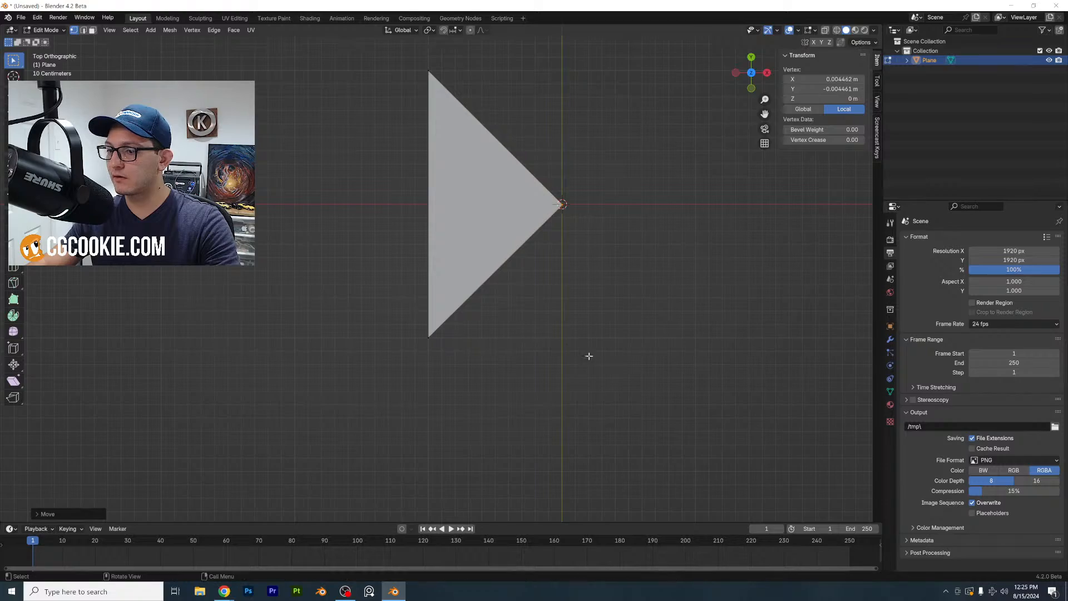
Switch to Chrome to check the chip shape in the reference photo, and return to Blender
{"action": "mouse_move", "coordinate": [224, 591]}
{"action": "left_click", "coordinate": [254, 551]}
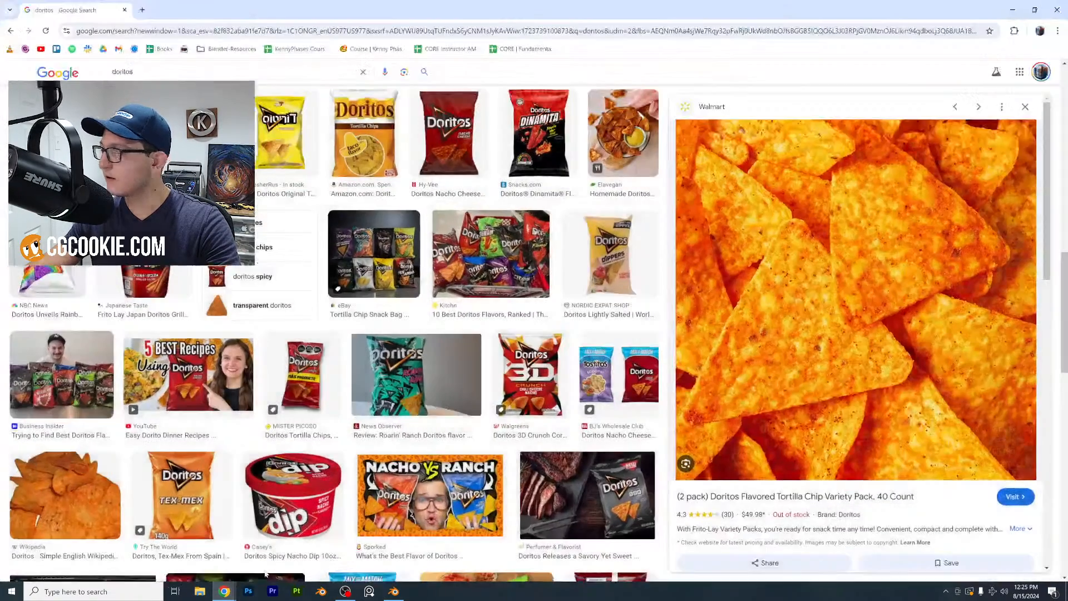
{"action": "left_click", "coordinate": [393, 591]}
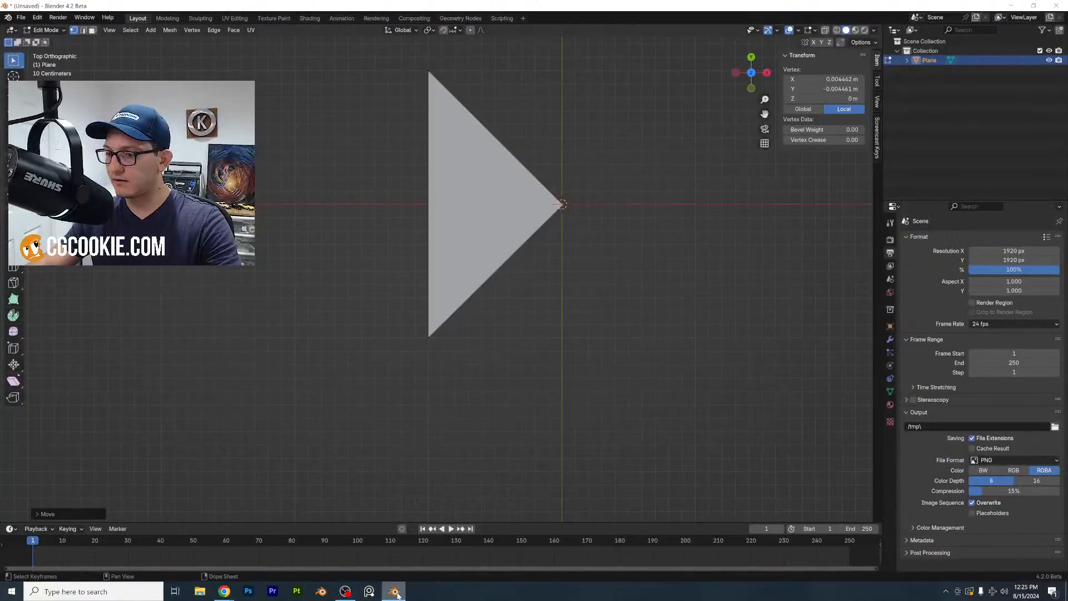
Try another position for the same vertex, about X 0.39 m, Y -0.97 m, and undo both vertex moves
{"action": "key", "text": "g"}
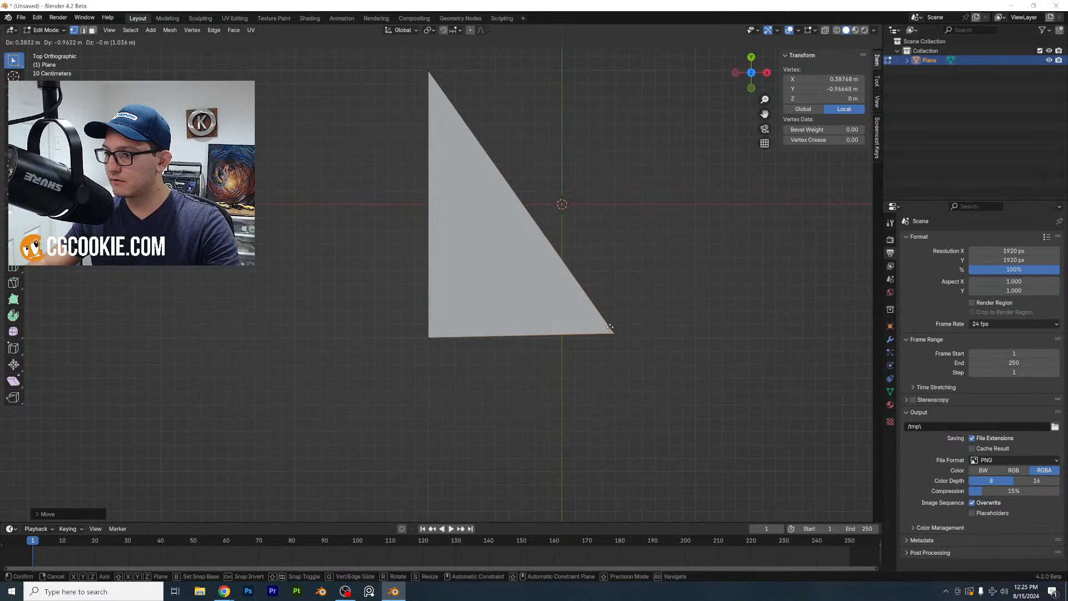
{"action": "left_click", "coordinate": [610, 327]}
{"action": "key", "text": "ctrl+z"}
{"action": "key", "text": "ctrl+z"}
Move the triangle's upper vertex to X 0 m, Y 1 m to centre the tip, and return to Object Mode
{"action": "left_click", "coordinate": [398, 60]}
{"action": "key", "text": "g"}
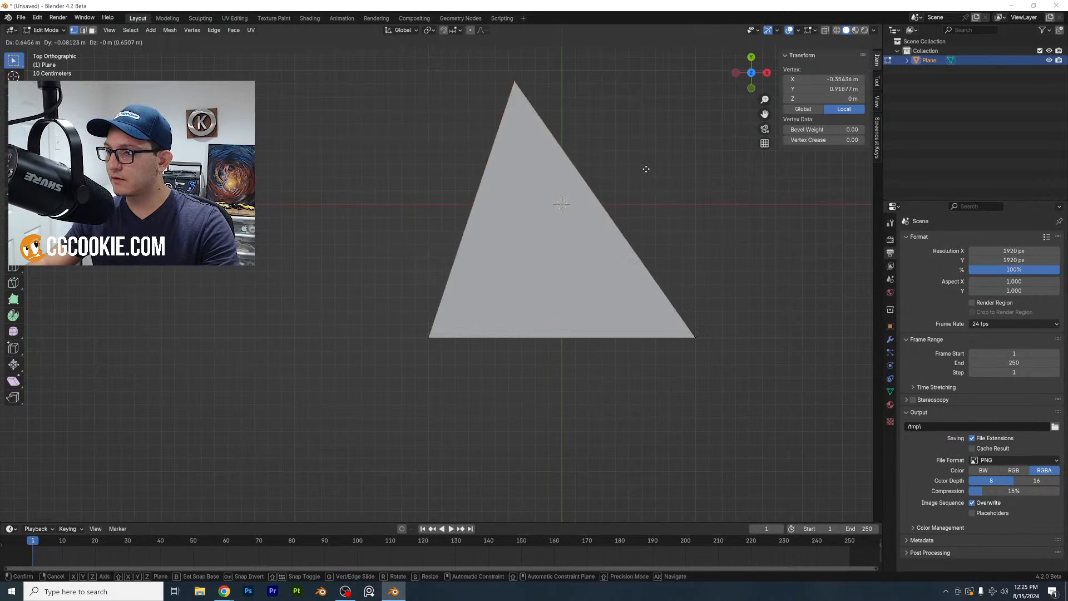
{"action": "left_click", "coordinate": [676, 153]}
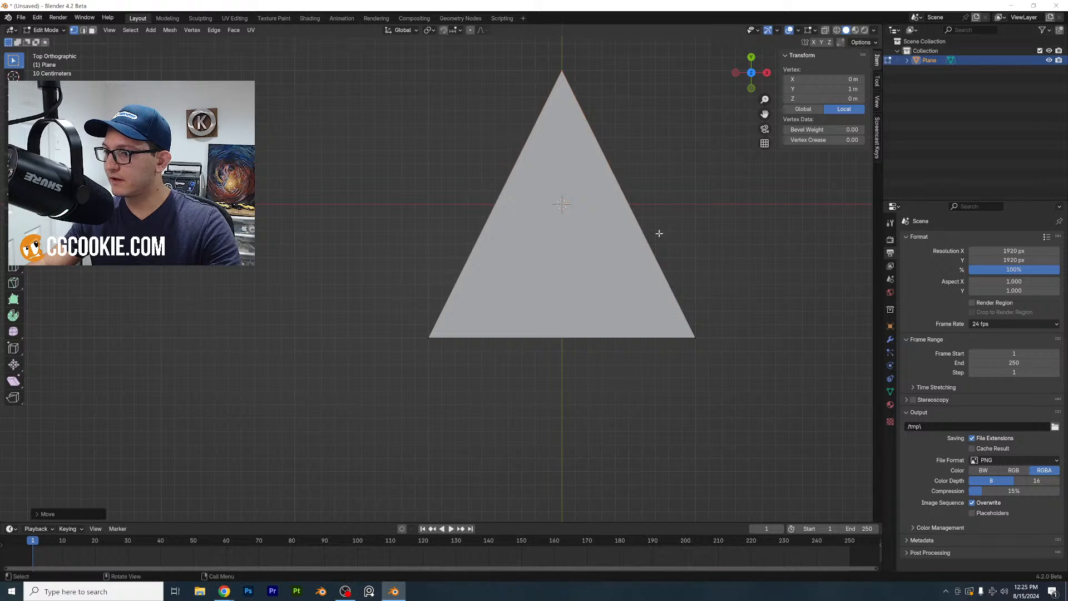
{"action": "middle_click_drag", "start_coordinate": [654, 277], "coordinate": [646, 322], "text": "shift"}
{"action": "scroll", "coordinate": [592, 338], "scroll_direction": "down", "scroll_amount": 1}
{"action": "key", "text": "Tab"}
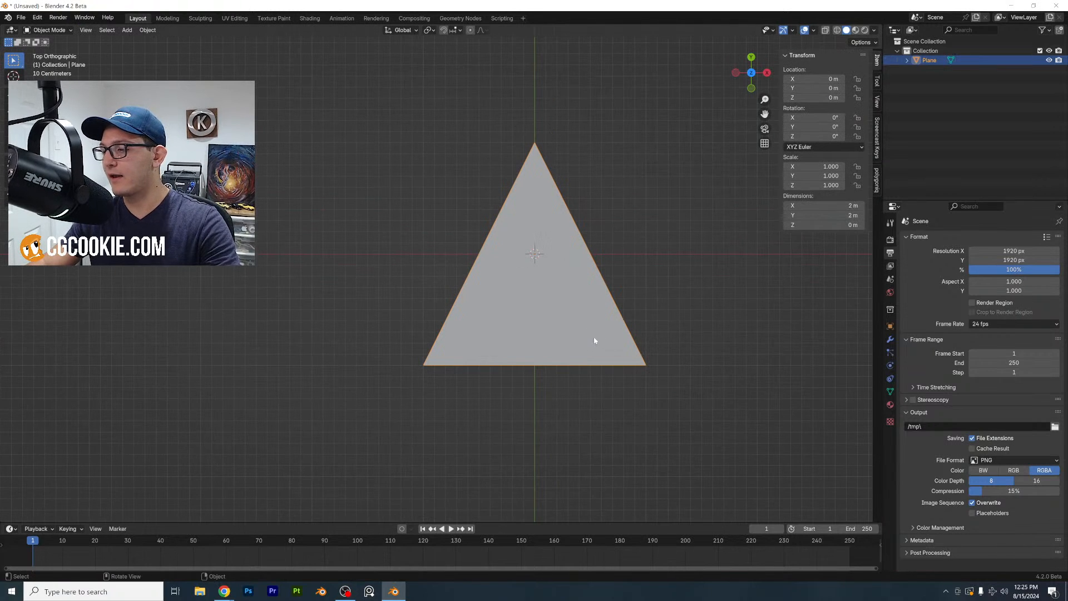
Add a Bevel modifier to the triangle and set it to affect Vertices
{"action": "left_click", "coordinate": [890, 339]}
{"action": "left_click", "coordinate": [941, 238]}
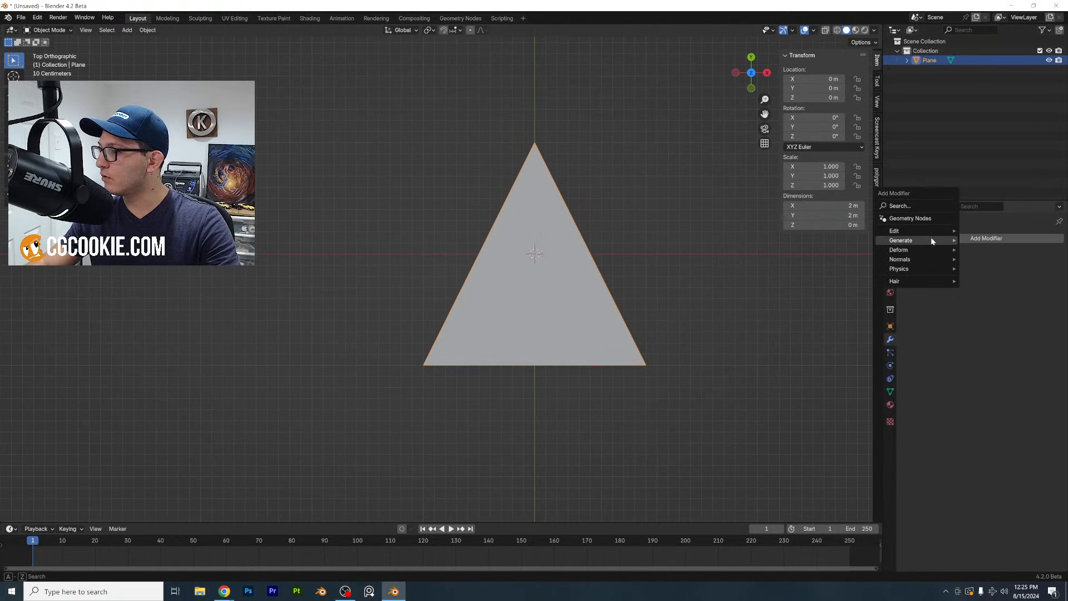
{"action": "mouse_move", "coordinate": [931, 241]}
{"action": "left_click", "coordinate": [982, 249]}
{"action": "left_click", "coordinate": [943, 268]}
{"action": "middle_click_drag", "start_coordinate": [695, 222], "coordinate": [668, 251]}
Set the Bevel modifier's amount to 0.113 m and its segments to 8 to round the corners
{"action": "left_click", "coordinate": [1047, 303]}
{"action": "left_click", "coordinate": [1048, 303]}
{"action": "left_click", "coordinate": [1048, 303]}
{"action": "left_click", "coordinate": [1047, 303]}
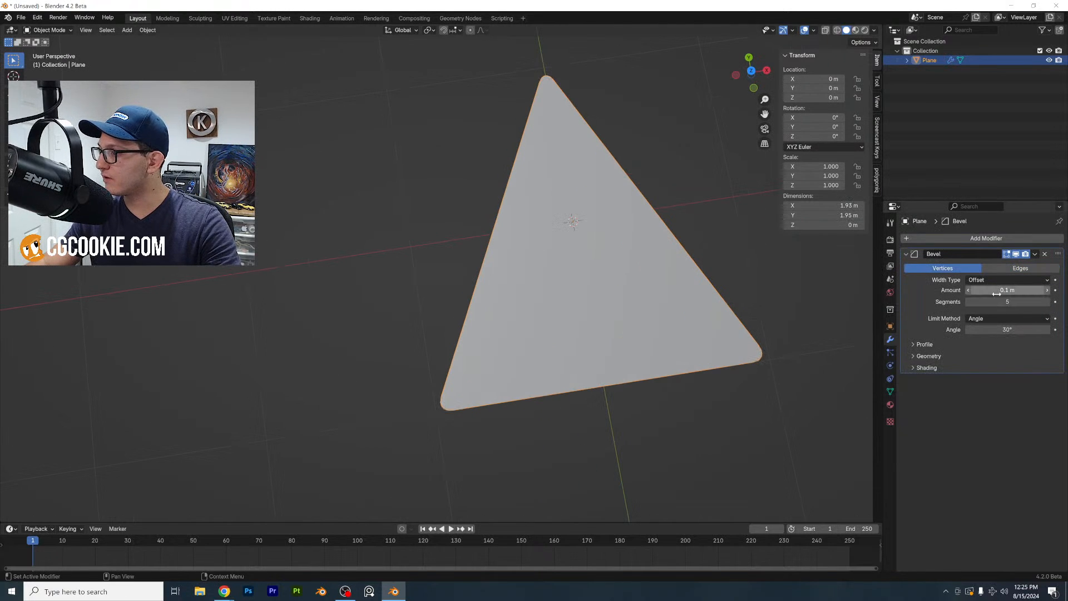
{"action": "left_click_drag", "start_coordinate": [997, 291], "coordinate": [1004, 291]}
{"action": "left_click", "coordinate": [1048, 303]}
{"action": "left_click", "coordinate": [1048, 303]}
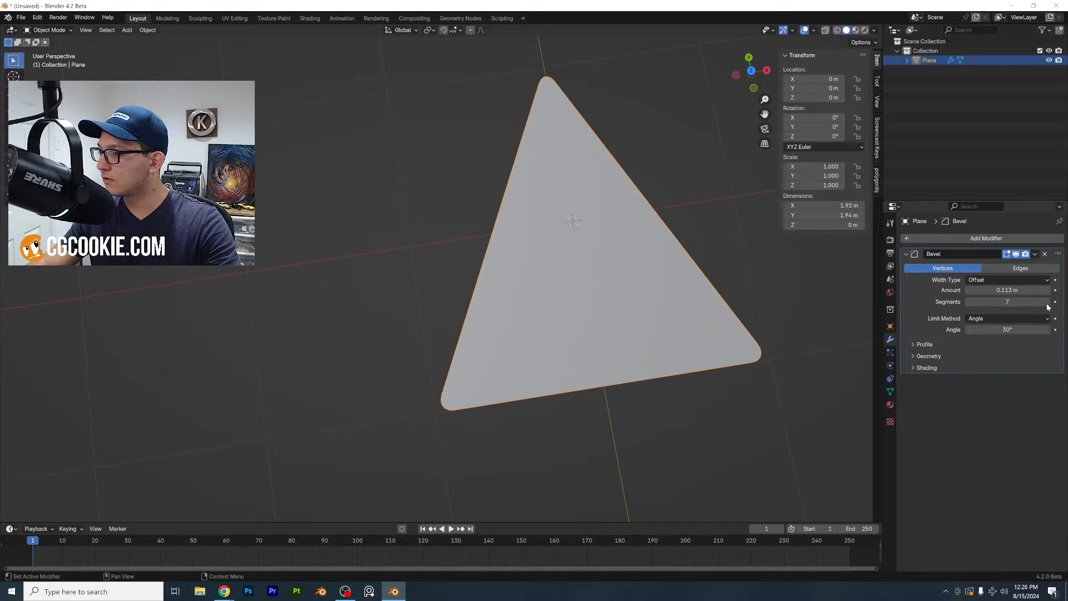
{"action": "left_click", "coordinate": [1048, 303]}
{"action": "middle_click_drag", "start_coordinate": [578, 321], "coordinate": [573, 232]}
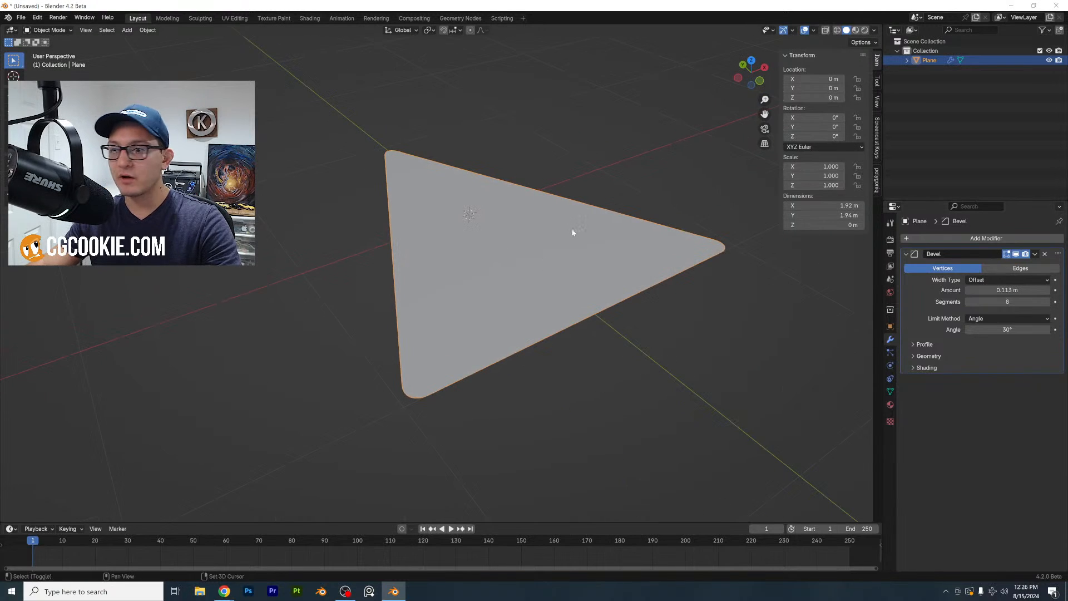
Add a Solidify modifier to the triangle with a thickness of 0.019 m
{"action": "left_click", "coordinate": [970, 238]}
{"action": "mouse_move", "coordinate": [969, 237]}
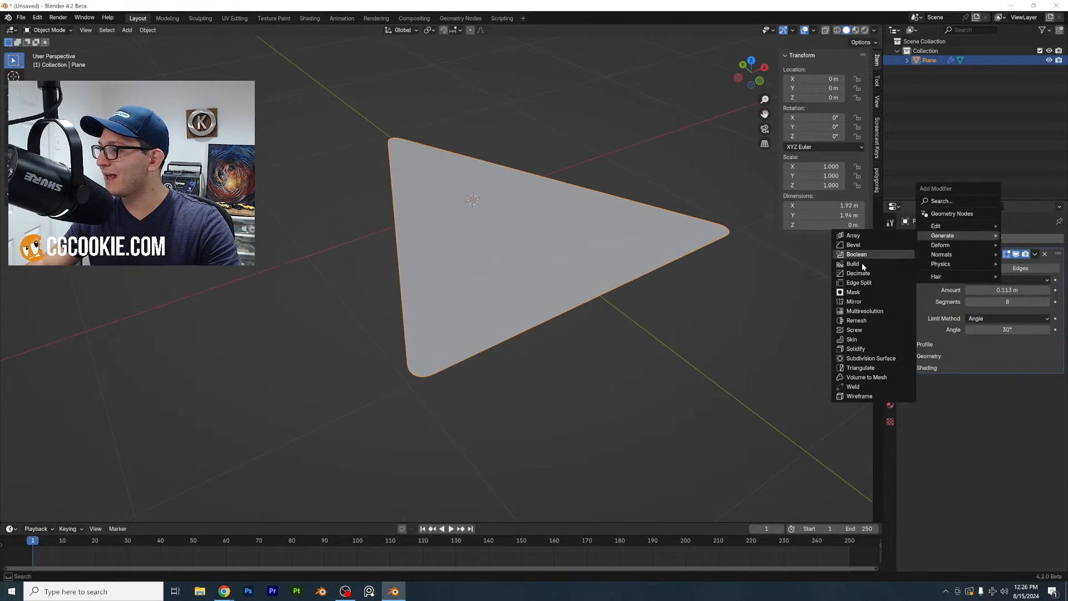
{"action": "left_click", "coordinate": [856, 349]}
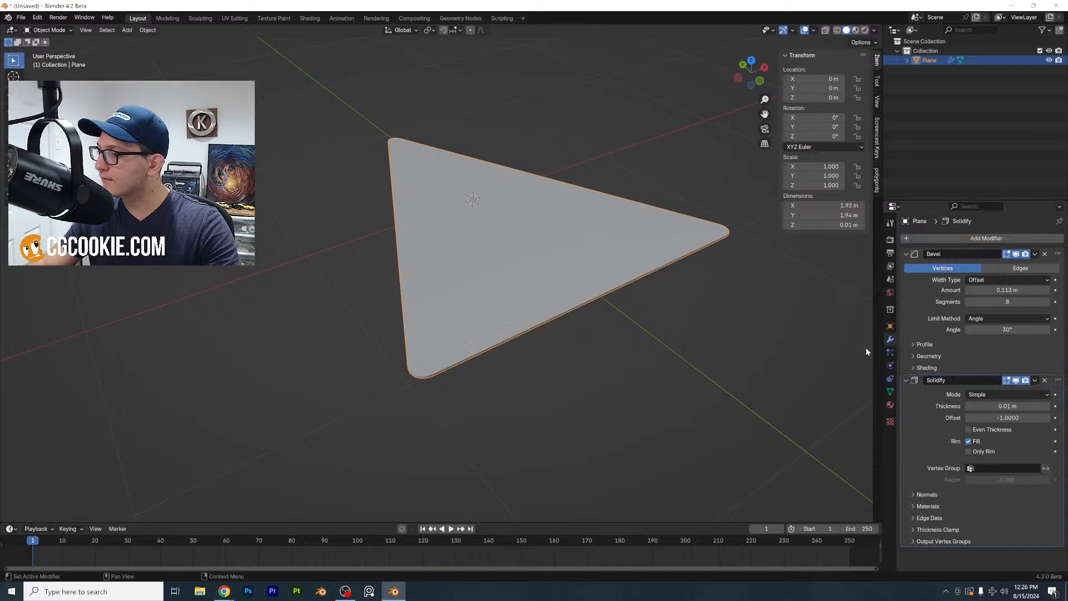
{"action": "middle_click_drag", "start_coordinate": [866, 348], "coordinate": [639, 334]}
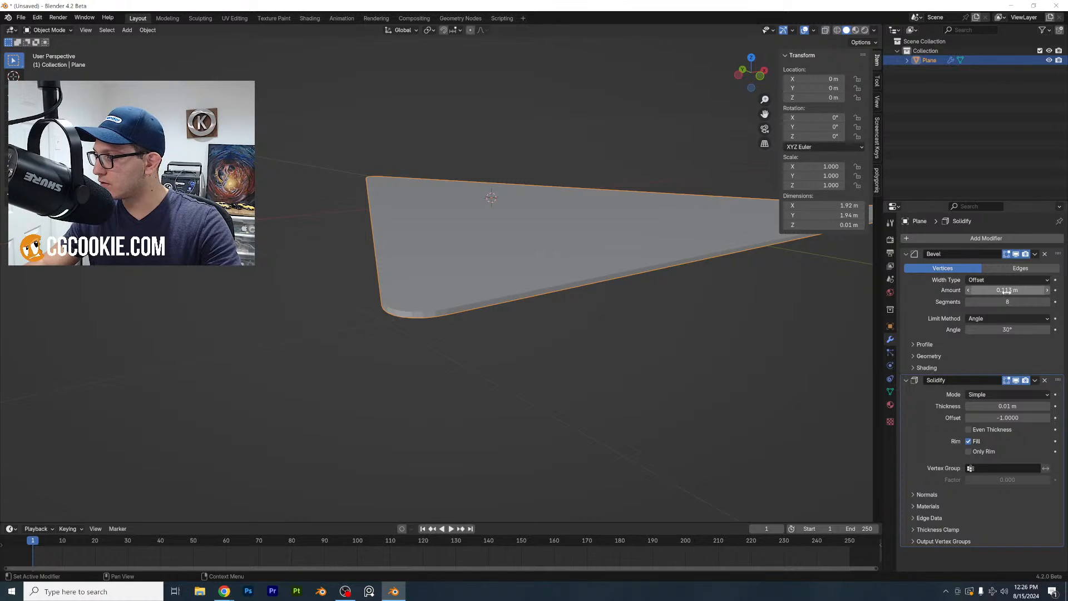
{"action": "left_click_drag", "start_coordinate": [1007, 406], "coordinate": [1019, 406]}
{"action": "scroll", "coordinate": [667, 357], "scroll_direction": "down", "scroll_amount": 2}
{"action": "middle_click_drag", "start_coordinate": [667, 358], "coordinate": [664, 368]}
Add a Remesh modifier to the triangle in Smooth mode with an Octree Depth of 7
{"action": "left_click", "coordinate": [907, 254]}
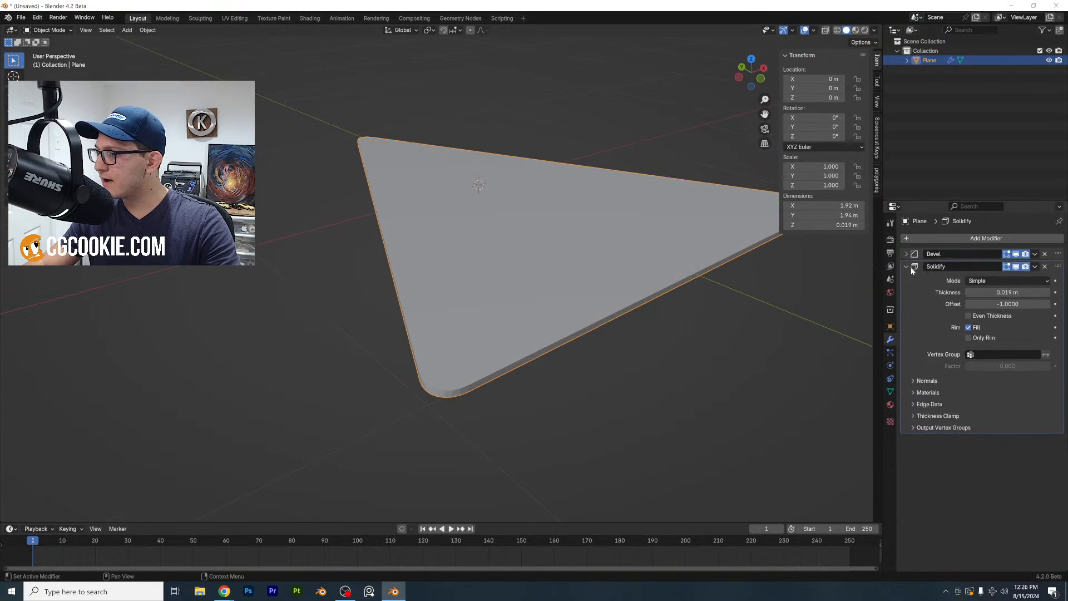
{"action": "left_click", "coordinate": [907, 268]}
{"action": "left_click", "coordinate": [944, 238]}
{"action": "mouse_move", "coordinate": [946, 234]}
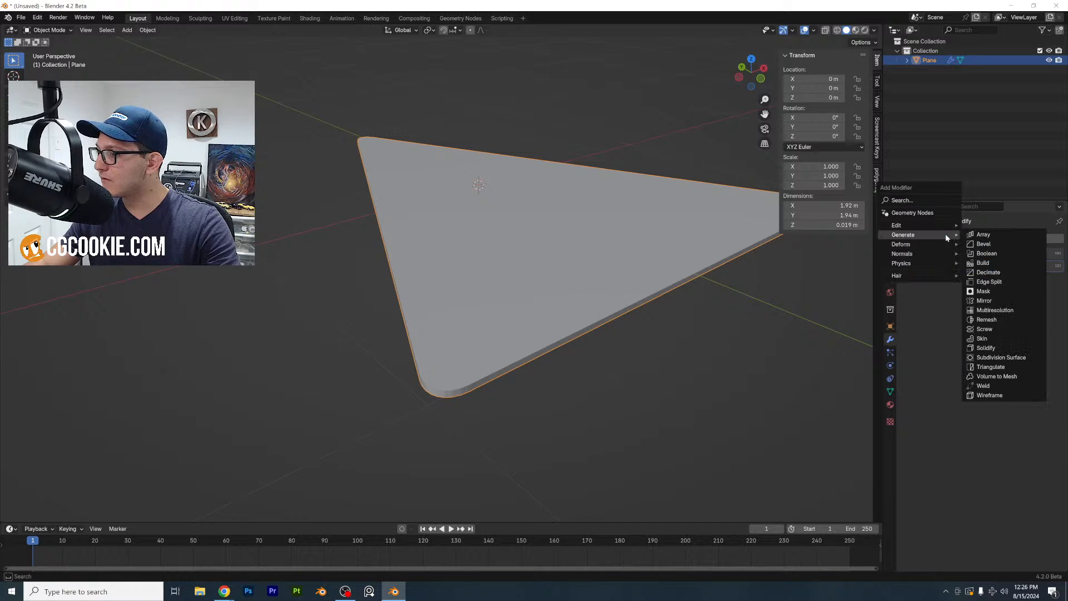
{"action": "left_click", "coordinate": [996, 319]}
{"action": "left_click", "coordinate": [962, 293]}
{"action": "left_click", "coordinate": [1048, 305]}
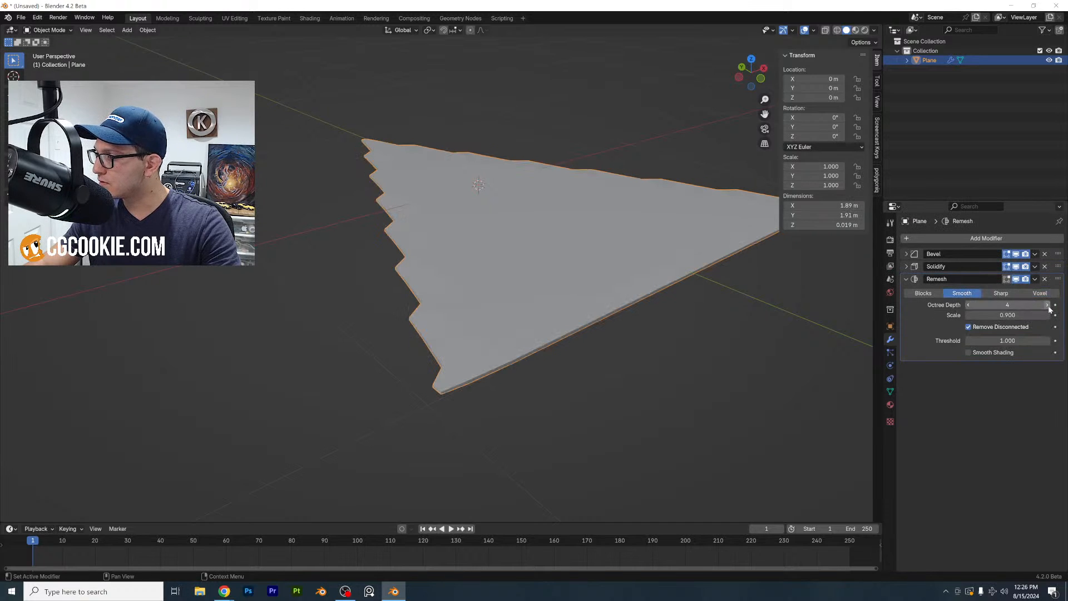
{"action": "left_click", "coordinate": [1047, 305]}
{"action": "left_click", "coordinate": [1048, 305]}
{"action": "scroll", "coordinate": [807, 278], "scroll_direction": "up", "scroll_amount": 1}
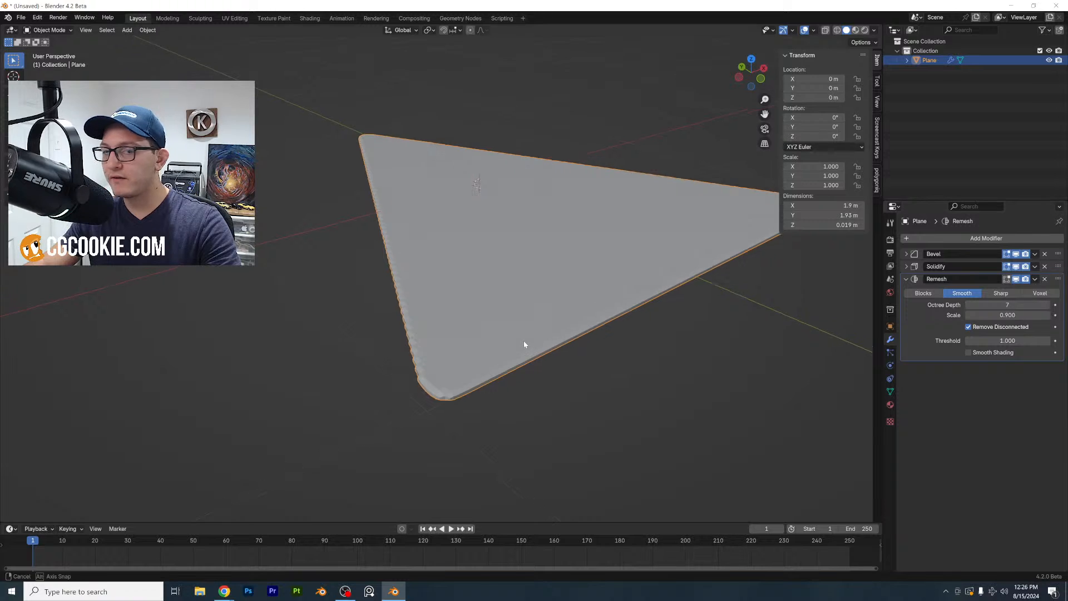
Add a Simple Deform modifier to the chip after the Remesh modifier
{"action": "left_click", "coordinate": [936, 240]}
{"action": "mouse_move", "coordinate": [936, 242]}
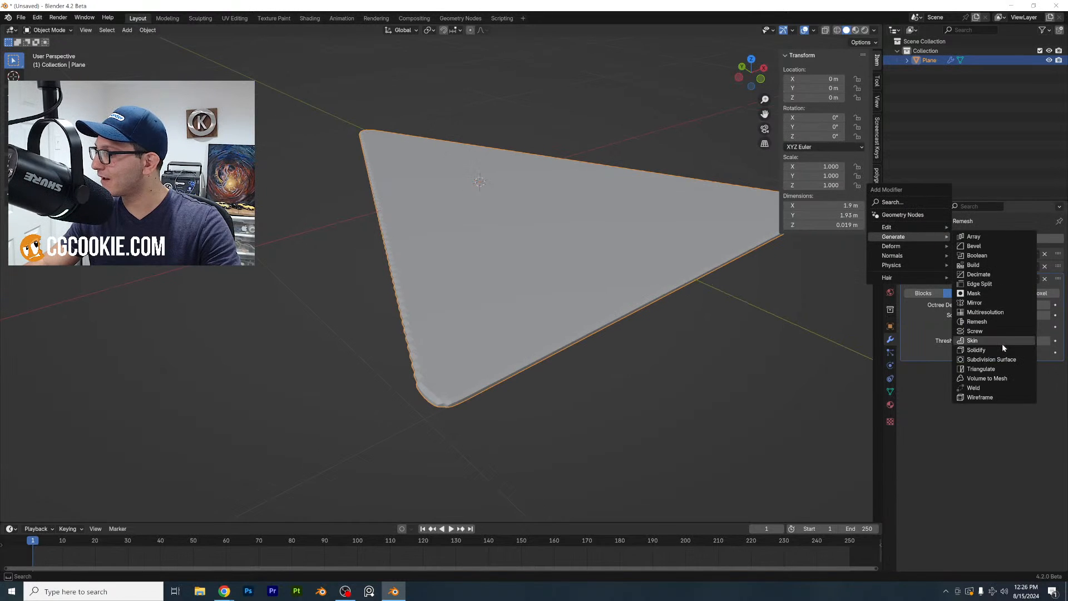
{"action": "mouse_move", "coordinate": [901, 246]}
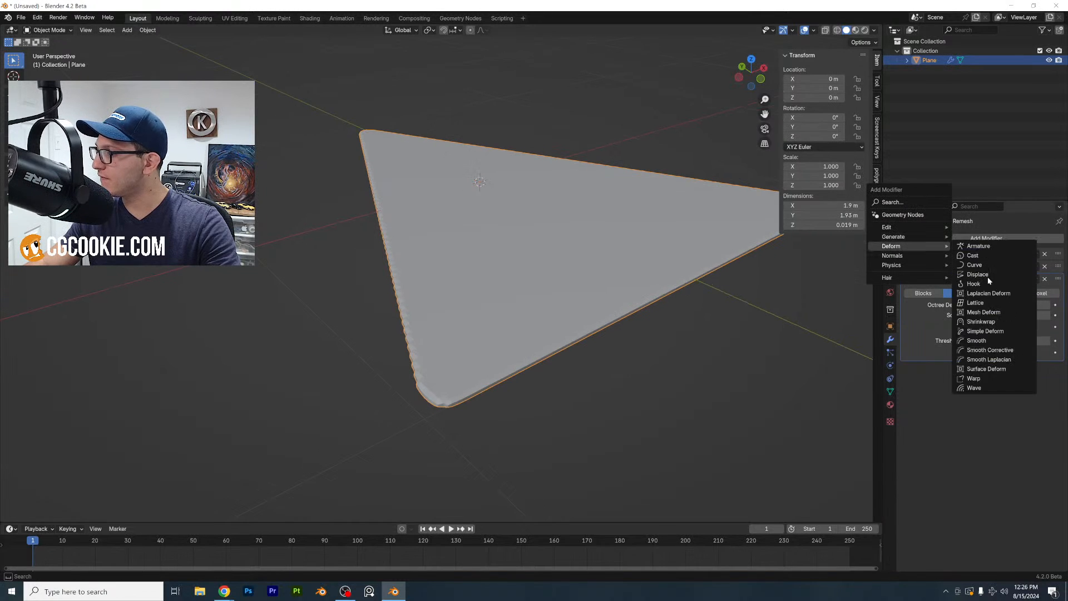
{"action": "left_click", "coordinate": [999, 330]}
{"action": "middle_click_drag", "start_coordinate": [640, 318], "coordinate": [492, 297]}
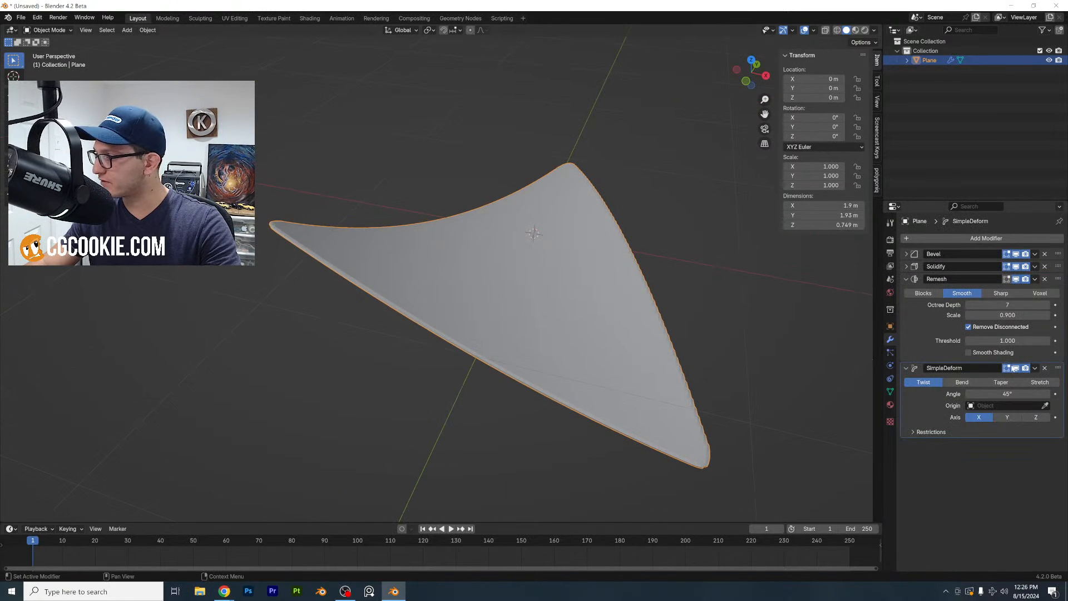
Try the Bend, Taper and Stretch modes of the Simple Deform modifier, and return it to Twist
{"action": "left_click", "coordinate": [962, 382]}
{"action": "left_click", "coordinate": [1002, 382]}
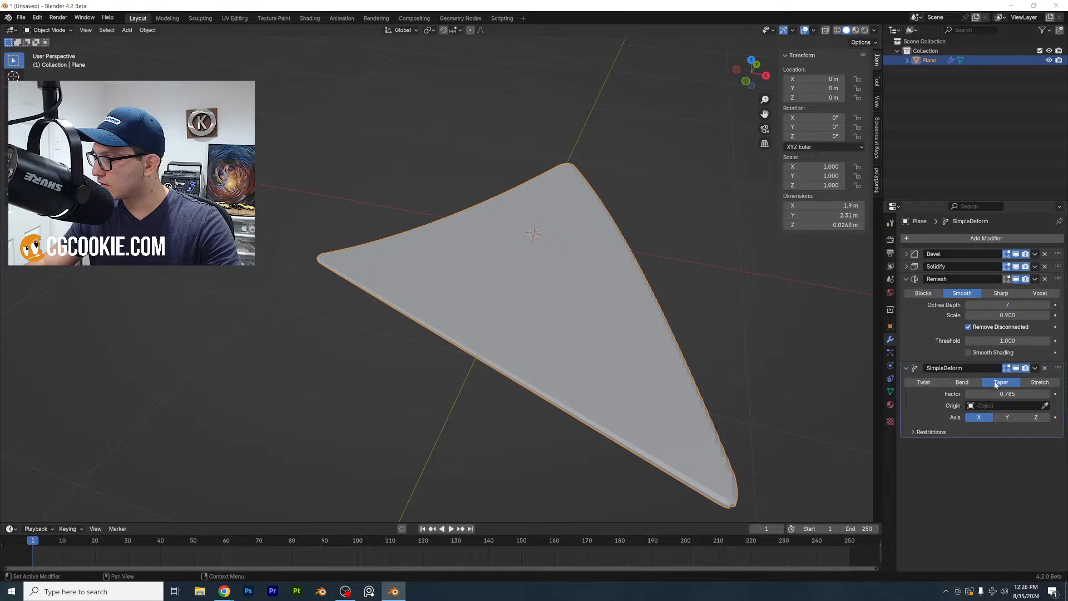
{"action": "left_click", "coordinate": [1039, 383]}
{"action": "left_click", "coordinate": [924, 382]}
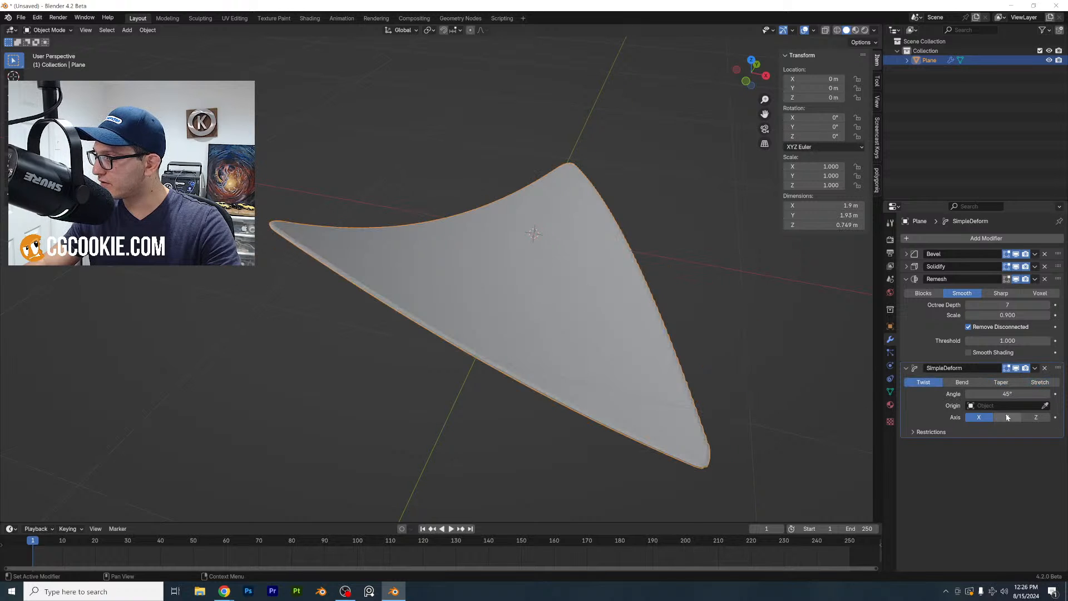
Twist the chip around the Y axis with a Simple Deform angle of 31.2°
{"action": "left_click", "coordinate": [1007, 418]}
{"action": "middle_click_drag", "start_coordinate": [657, 323], "coordinate": [884, 355]}
{"action": "mouse_move", "coordinate": [1007, 394]}
{"action": "left_mouse_down"}
{"action": "mouse_move", "coordinate": [992, 394]}
{"action": "mouse_move", "coordinate": [1008, 396]}
{"action": "left_mouse_up"}
{"action": "middle_click_drag", "start_coordinate": [696, 311], "coordinate": [564, 240]}
Convert the chip to a mesh to apply all its modifiers, and check the geometry in Edit Mode
{"action": "right_click", "coordinate": [563, 239]}
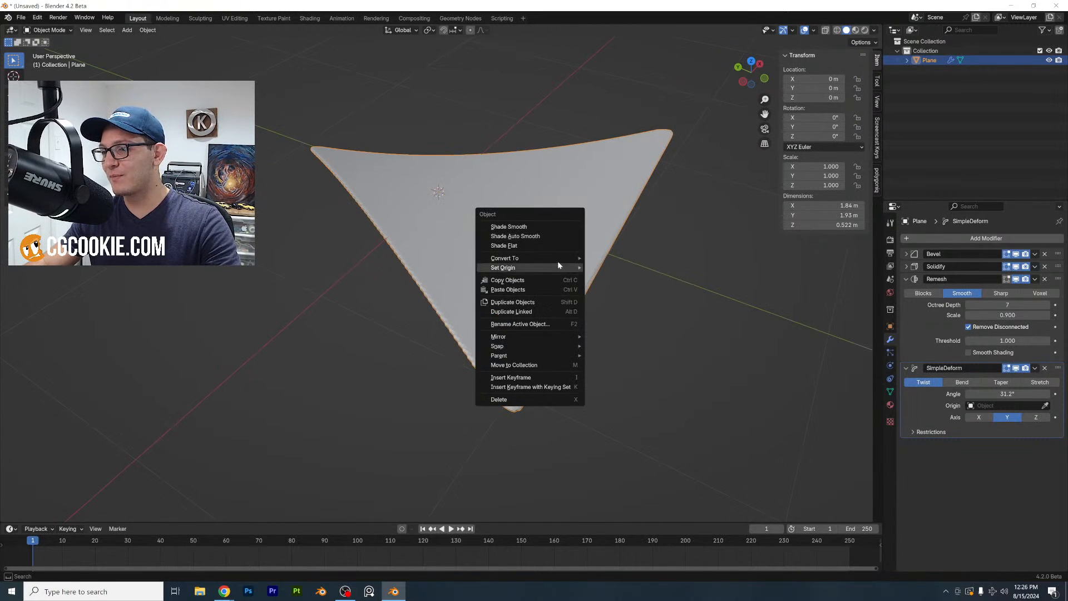
{"action": "mouse_move", "coordinate": [557, 262]}
{"action": "left_click", "coordinate": [600, 260]}
{"action": "key", "text": "Tab"}
{"action": "middle_click_drag", "start_coordinate": [565, 241], "coordinate": [398, 201]}
{"action": "key", "text": "Tab"}
Apply smooth shading to the chip and check its surface up close
{"action": "right_click", "coordinate": [413, 214]}
{"action": "left_click", "coordinate": [411, 186]}
{"action": "scroll", "coordinate": [400, 212], "scroll_direction": "up", "scroll_amount": 5}
{"action": "scroll", "coordinate": [401, 211], "scroll_direction": "down", "scroll_amount": 5}
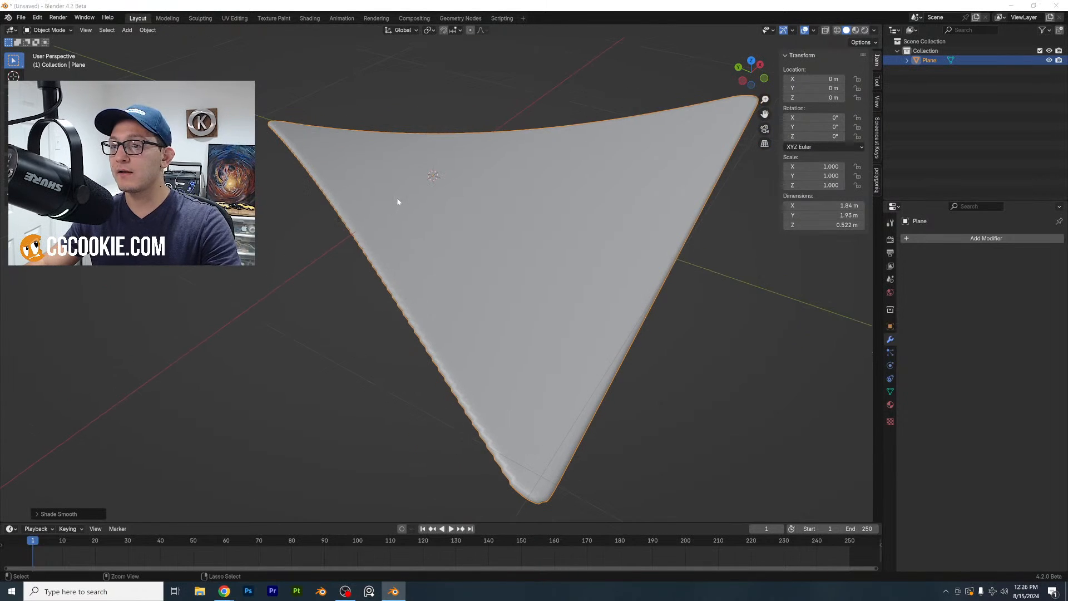
Save the project in the Instagram-Blender-Files folder under the requester's first name followed by "-Request"
{"action": "key", "text": "ctrl+s"}
{"action": "left_click", "coordinate": [666, 389]}
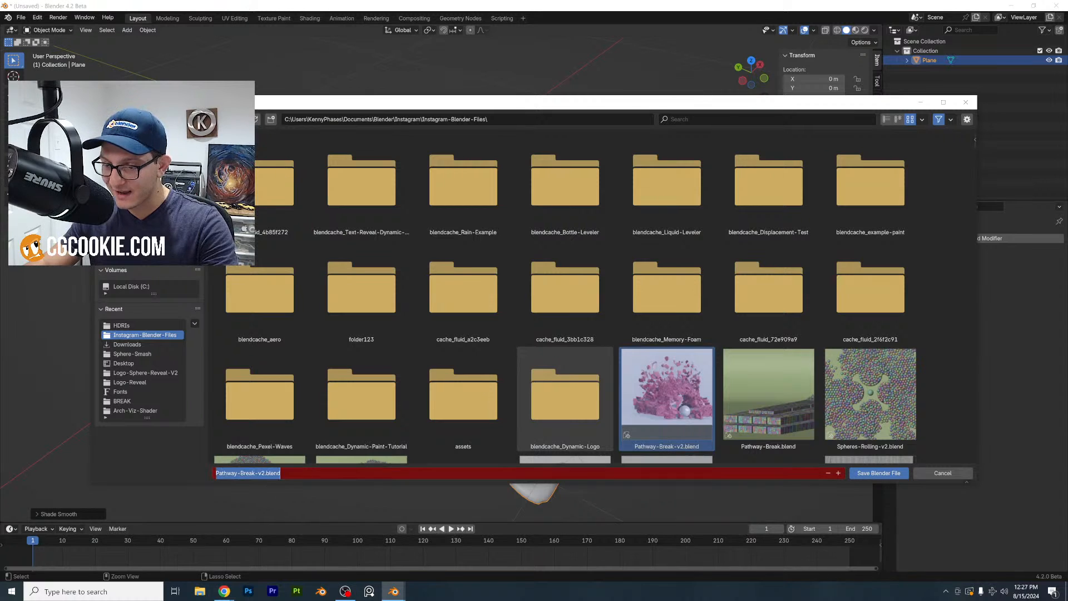
{"action": "left_click", "coordinate": [251, 473]}
{"action": "left_click_drag", "start_coordinate": [252, 473], "coordinate": [216, 473]}
{"action": "type", "text": "OMAR-"}
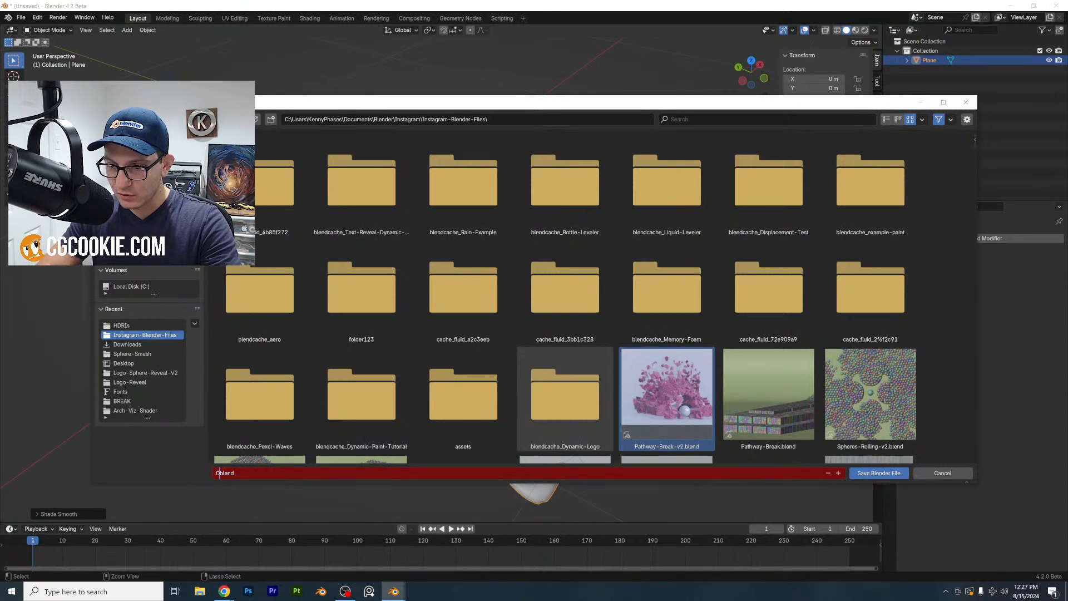
{"action": "type", "text": "Request"}
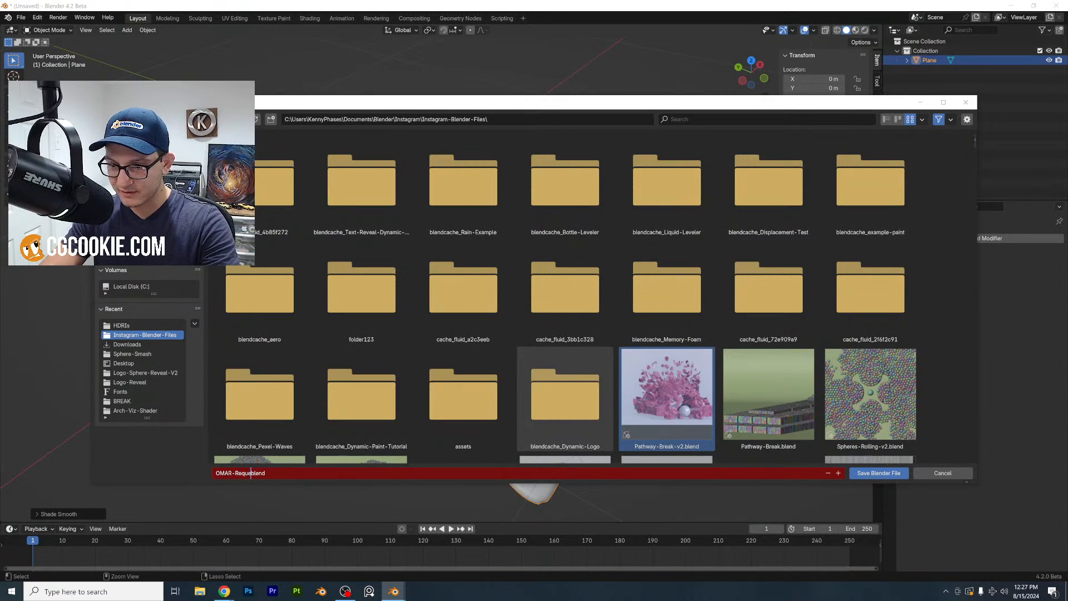
{"action": "left_click", "coordinate": [92, 470]}
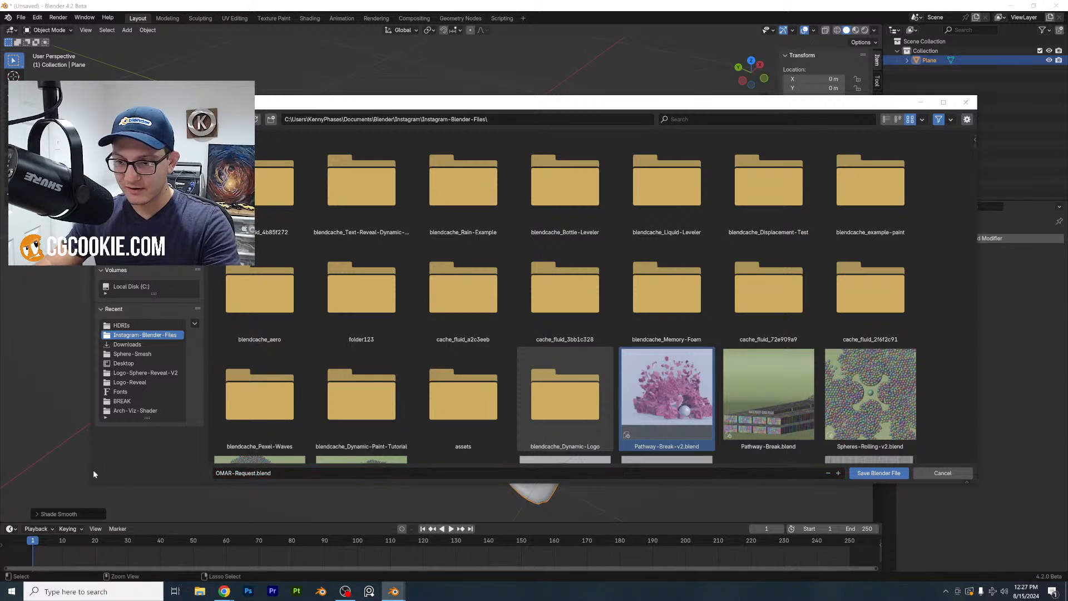
{"action": "left_click", "coordinate": [878, 473]}
Fracture the chip with Cell Fracture, using Own Particles and a Source Limit of 150
{"action": "left_click", "coordinate": [148, 30]}
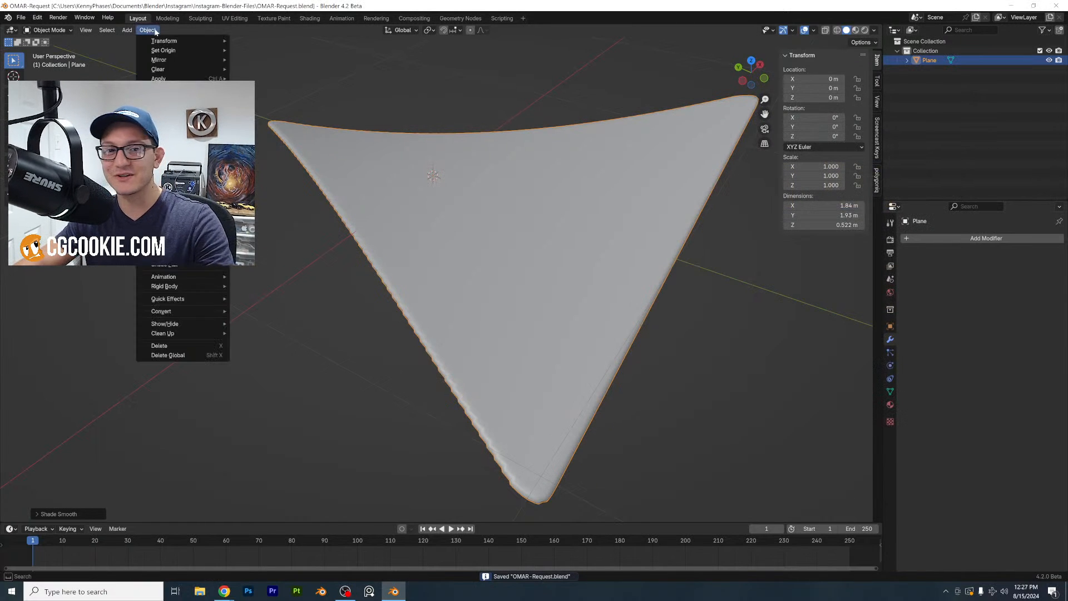
{"action": "mouse_move", "coordinate": [201, 318]}
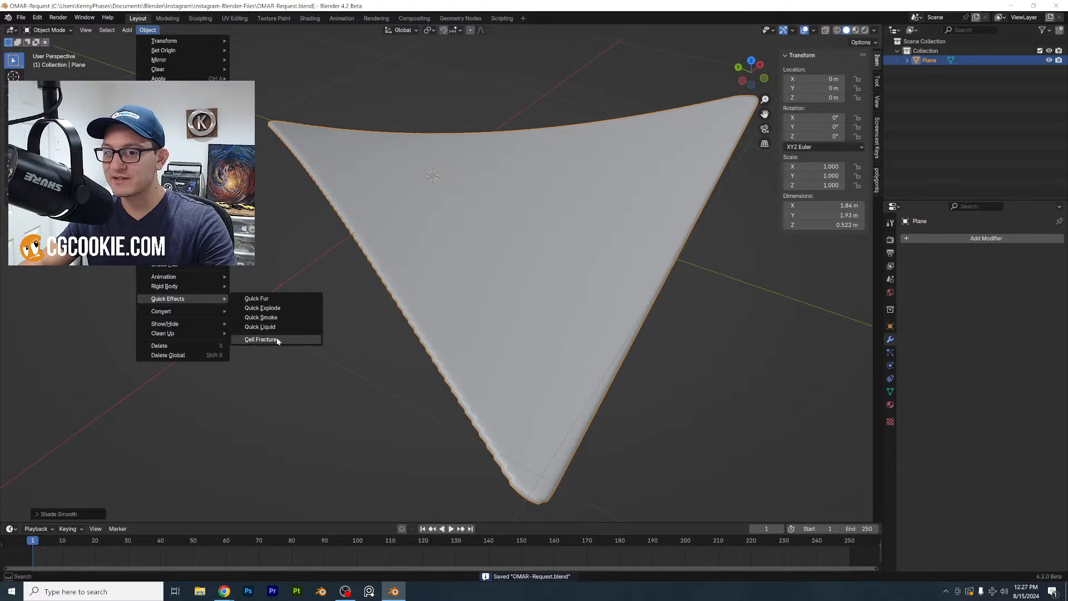
{"action": "left_click", "coordinate": [278, 339]}
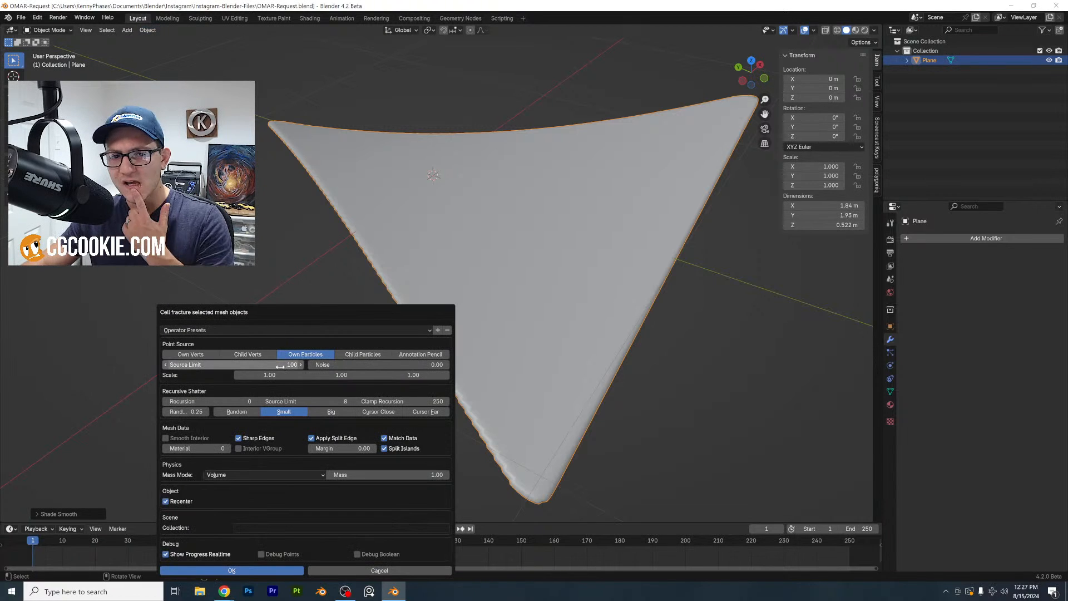
{"action": "double_click", "coordinate": [280, 365]}
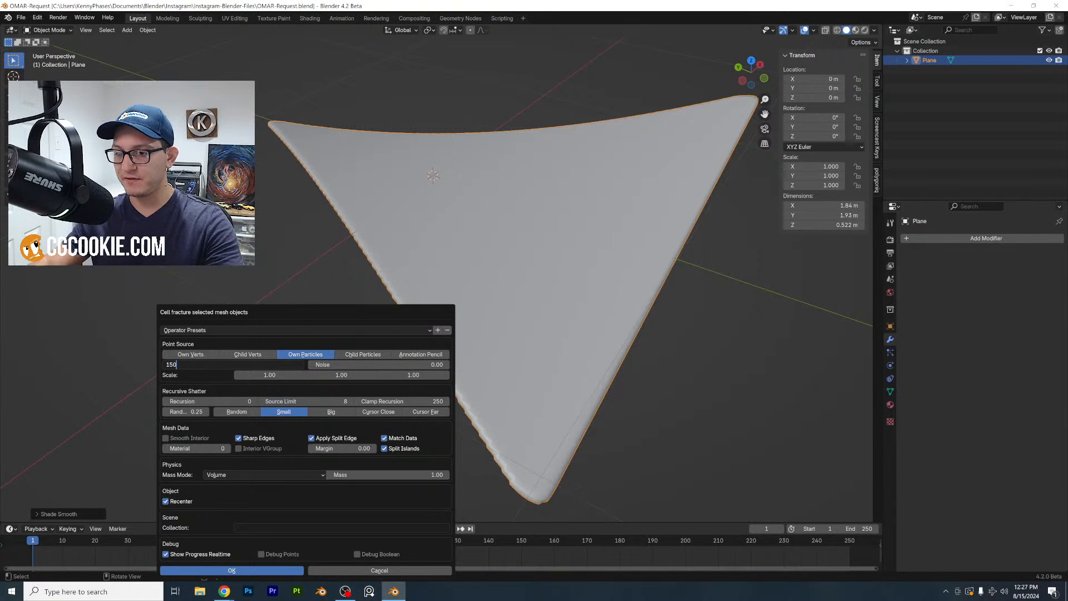
{"action": "left_click", "coordinate": [245, 569]}
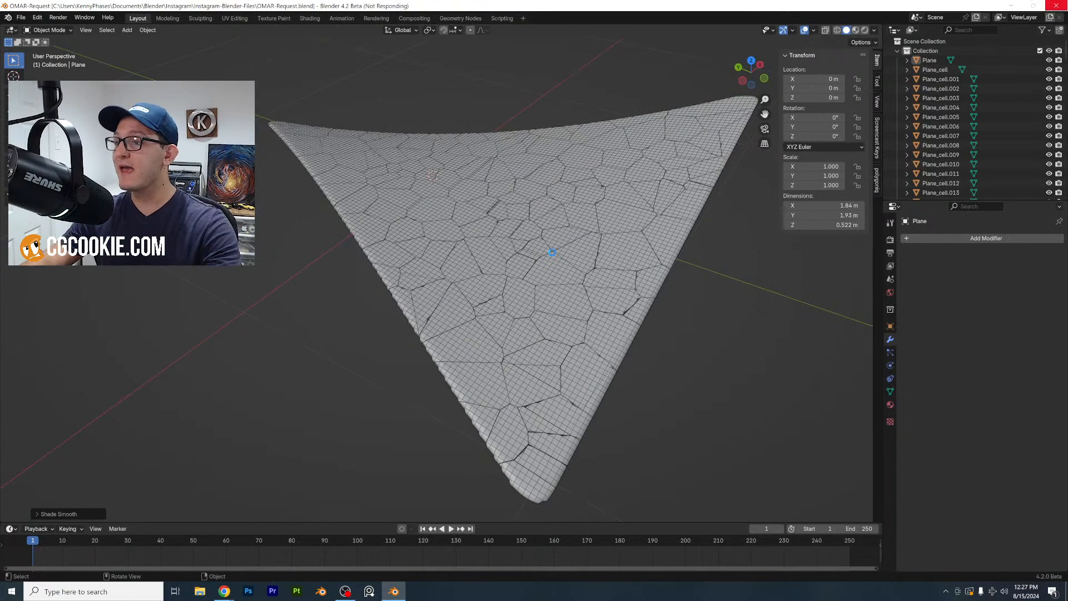
{"action": "middle_click_drag", "start_coordinate": [510, 252], "coordinate": [499, 207]}
Hide the original unfractured Plane from the viewport and renders, and deselect the fragments
{"action": "left_click", "coordinate": [1049, 60]}
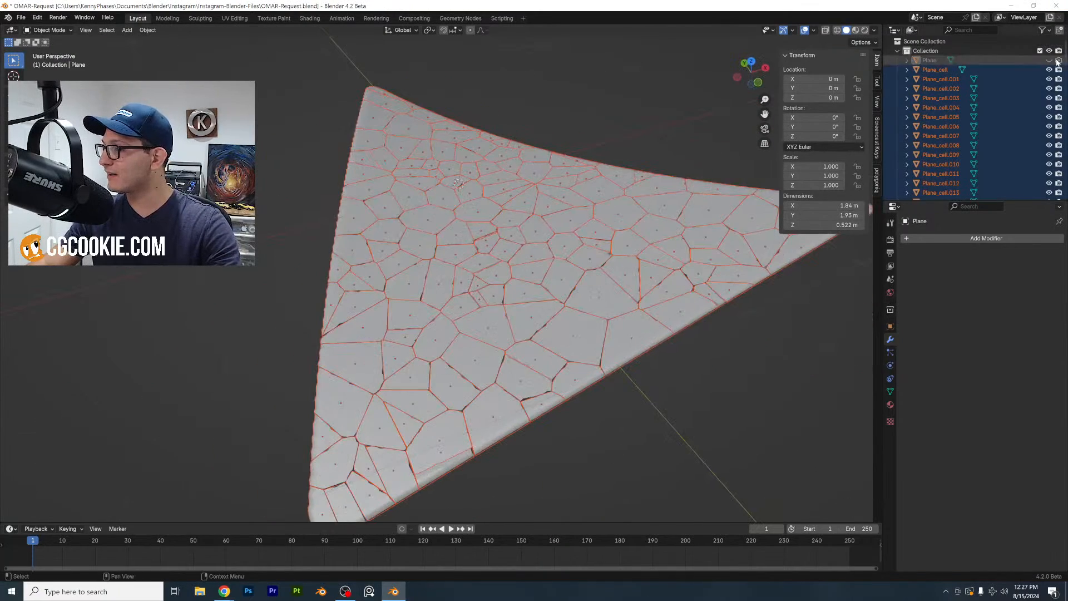
{"action": "left_click", "coordinate": [684, 120]}
{"action": "middle_click_drag", "start_coordinate": [684, 121], "coordinate": [556, 165]}
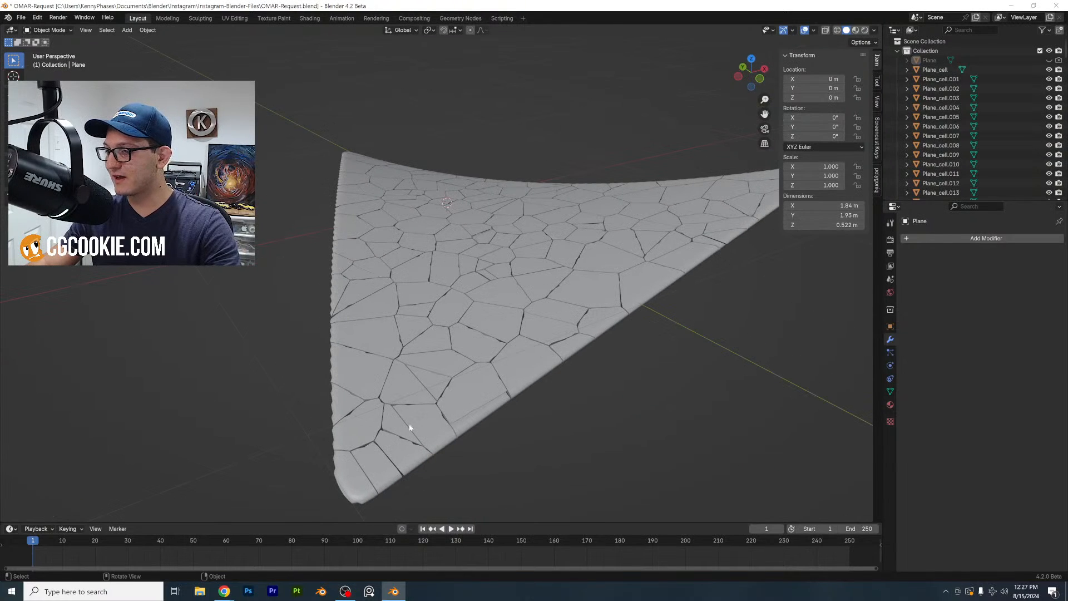
Make all the chip fragments active rigid bodies, clear the selection and save the file
{"action": "scroll", "coordinate": [323, 77], "scroll_direction": "down", "scroll_amount": 3}
{"action": "key", "text": "a"}
{"action": "left_click", "coordinate": [146, 30]}
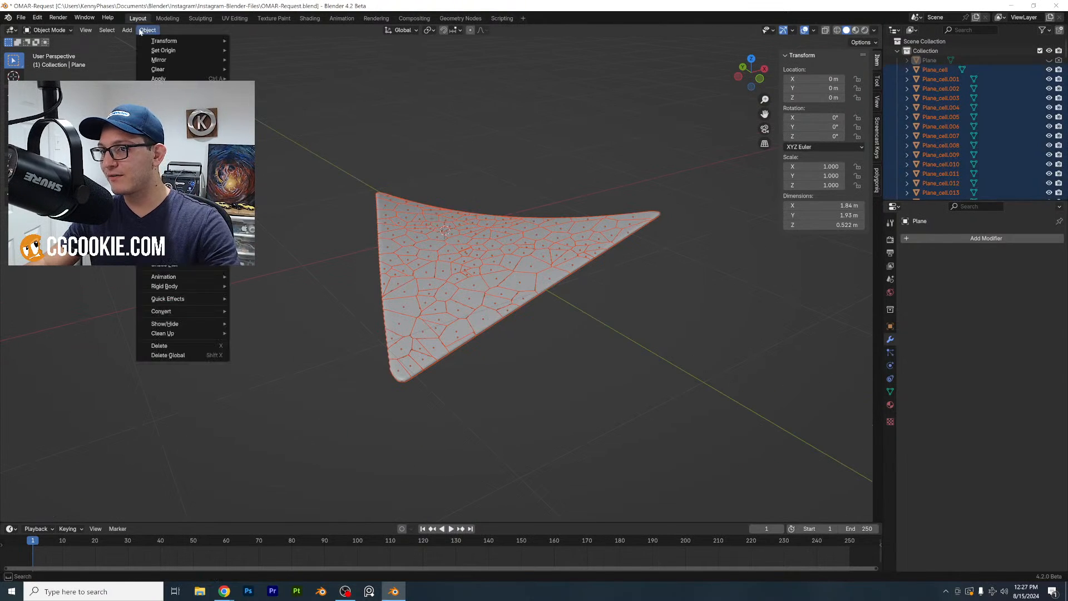
{"action": "mouse_move", "coordinate": [194, 292]}
{"action": "left_click", "coordinate": [259, 287]}
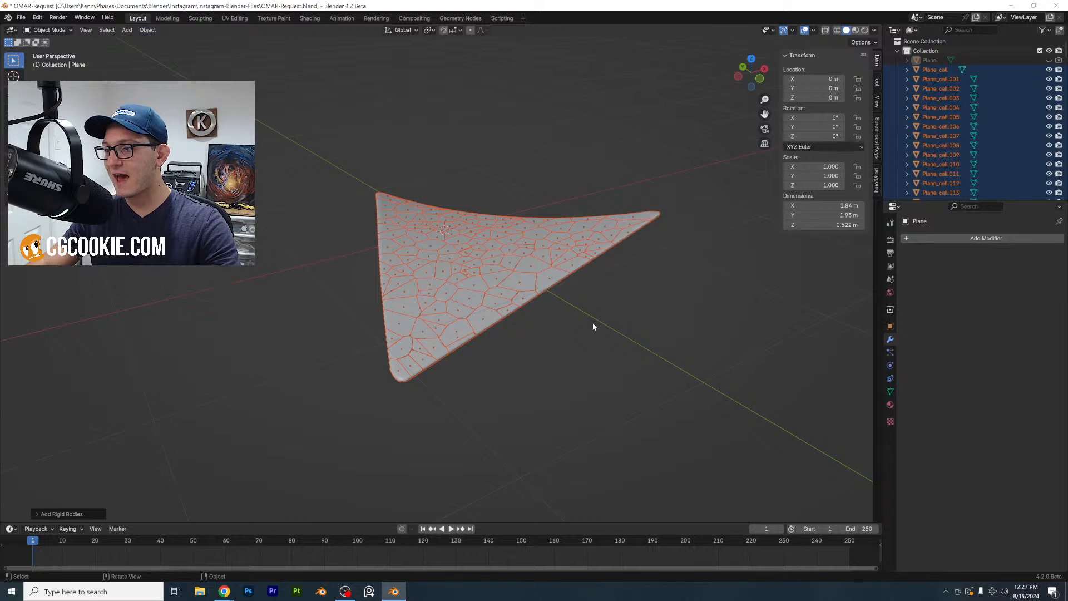
{"action": "key", "text": "alt+a"}
{"action": "key", "text": "ctrl+s"}
Play the simulation briefly to check how the fragments fall, and return to frame 1
{"action": "key", "text": "space"}
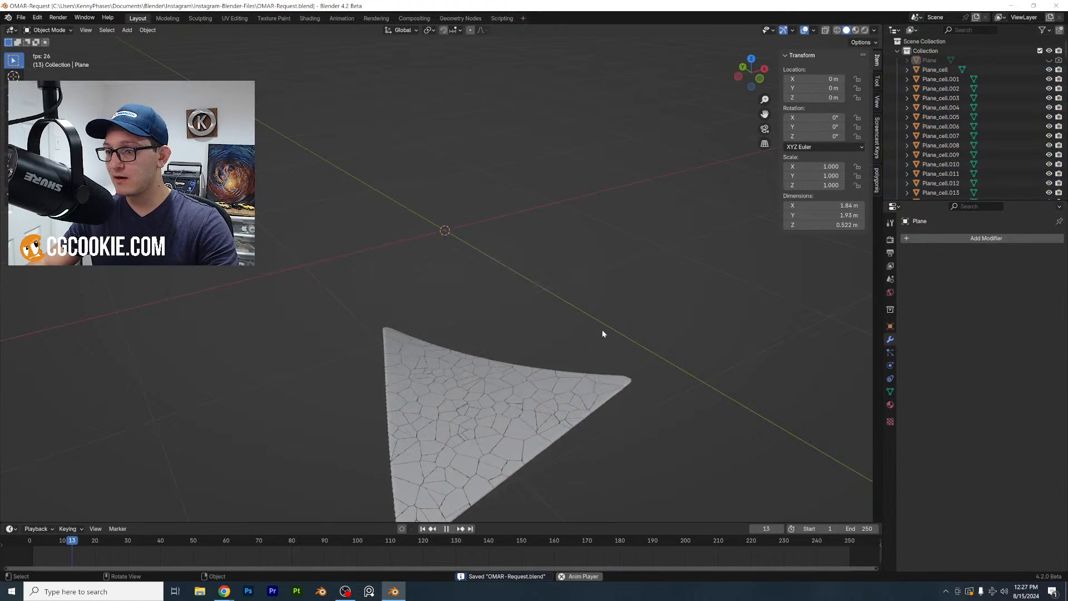
{"action": "key", "text": "space"}
{"action": "key", "text": "shift+Left"}
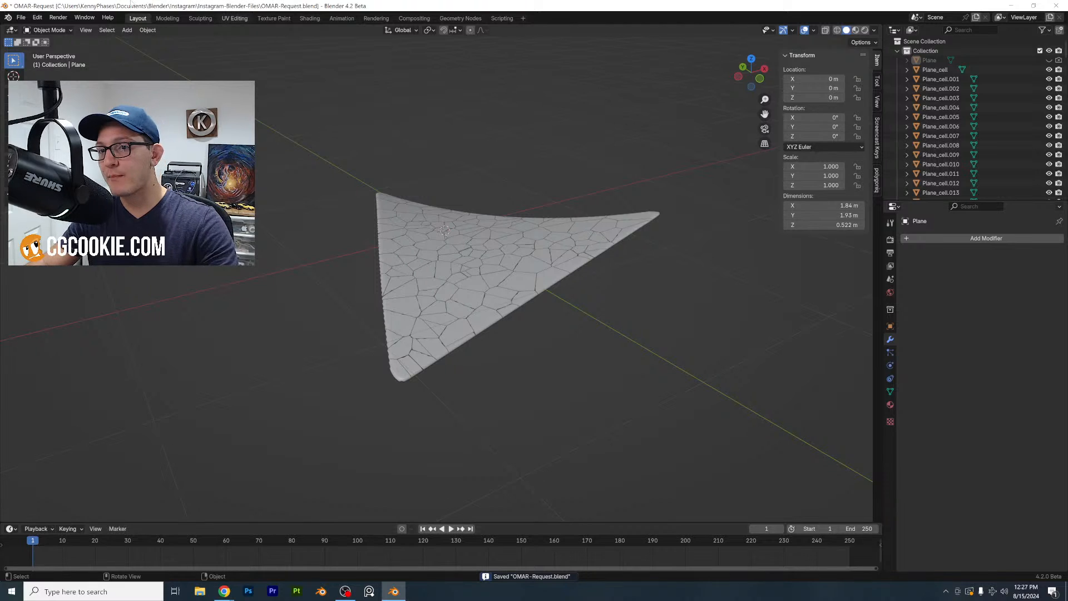
Add a ground plane, lower it to about Z -0.576 m and scale it to about 7.06 m wide
{"action": "left_click", "coordinate": [126, 30]}
{"action": "mouse_move", "coordinate": [140, 42]}
{"action": "left_click", "coordinate": [214, 42]}
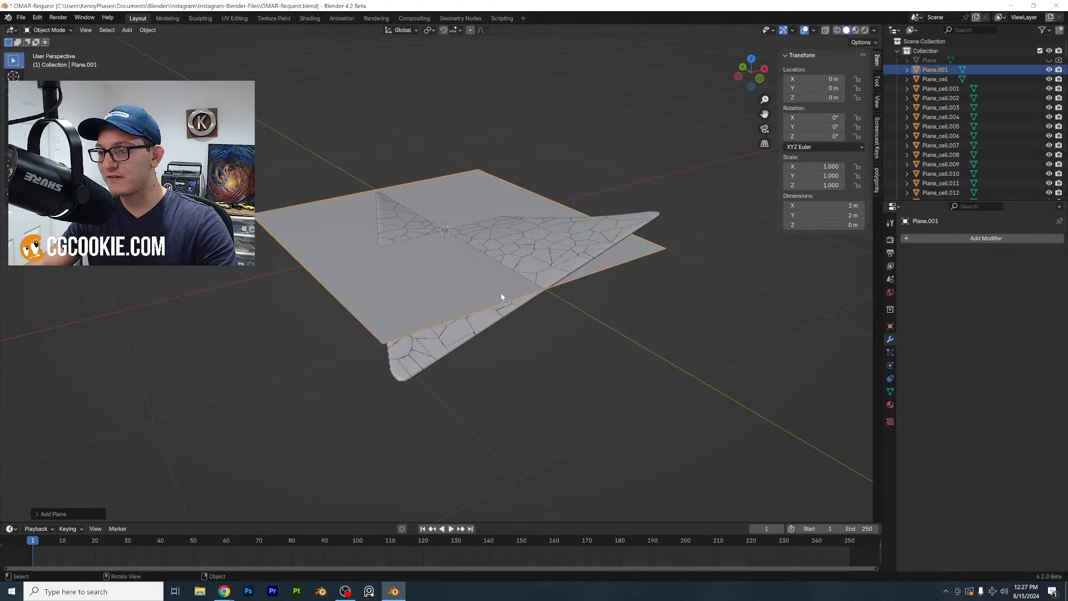
{"action": "key", "text": "s"}
{"action": "left_click", "coordinate": [202, 47]}
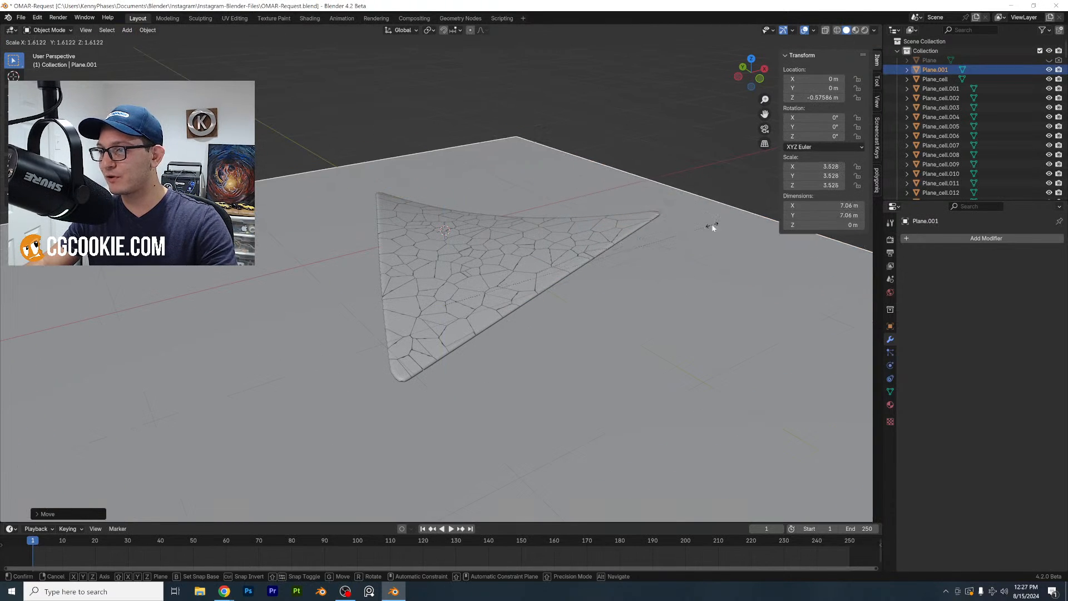
Select the ground plane and all the fragments, and apply their scale
{"action": "key", "text": "a"}
{"action": "left_click", "coordinate": [148, 30]}
{"action": "mouse_move", "coordinate": [167, 78]}
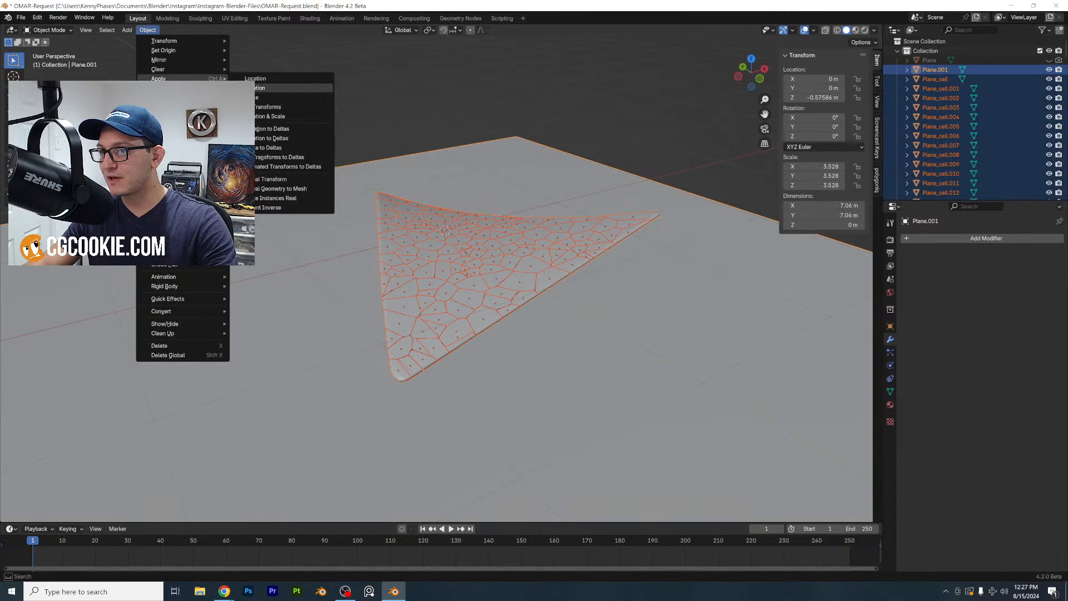
{"action": "left_click", "coordinate": [256, 97]}
Add rigid body physics to the ground plane and set its type to Passive
{"action": "left_click", "coordinate": [629, 281]}
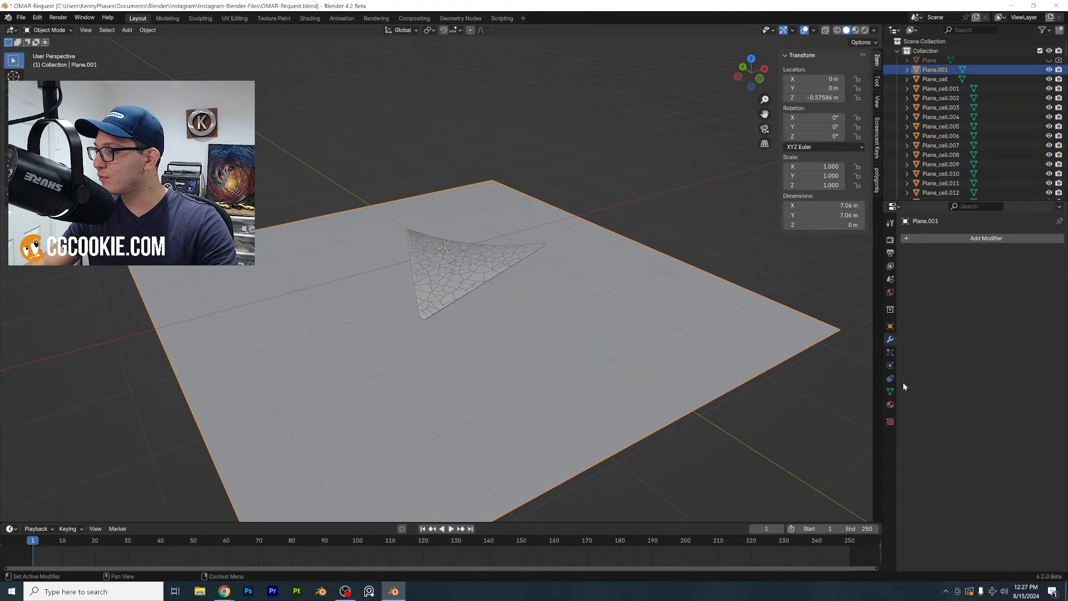
{"action": "left_click", "coordinate": [890, 353]}
{"action": "left_click", "coordinate": [891, 365]}
{"action": "left_click", "coordinate": [1025, 261]}
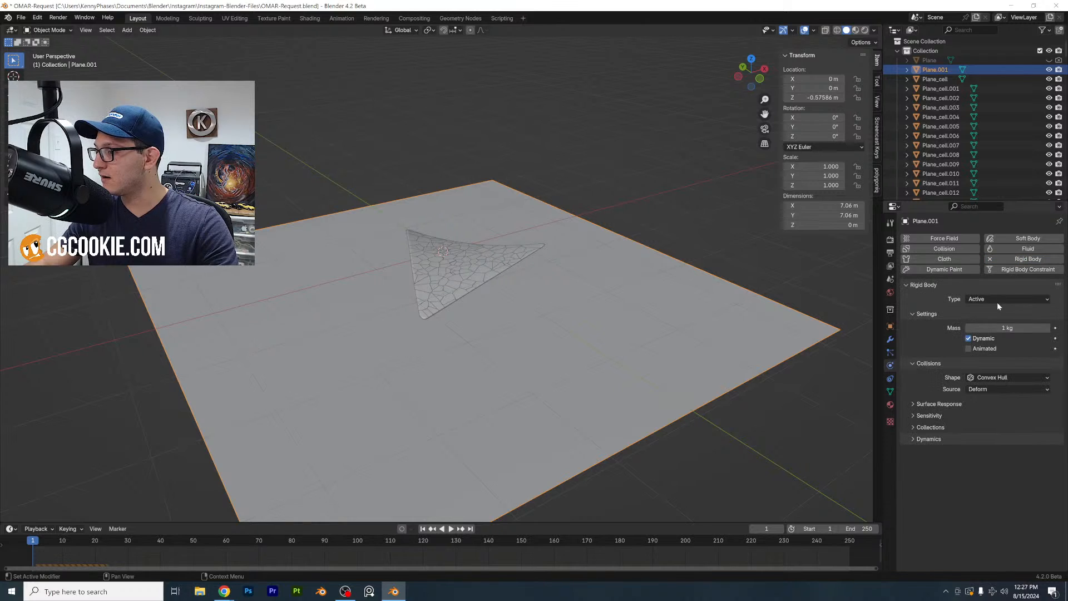
{"action": "left_click", "coordinate": [997, 303]}
{"action": "left_click", "coordinate": [992, 318]}
Play the simulation to examine how the fragments scatter on the ground plane
{"action": "key", "text": "space"}
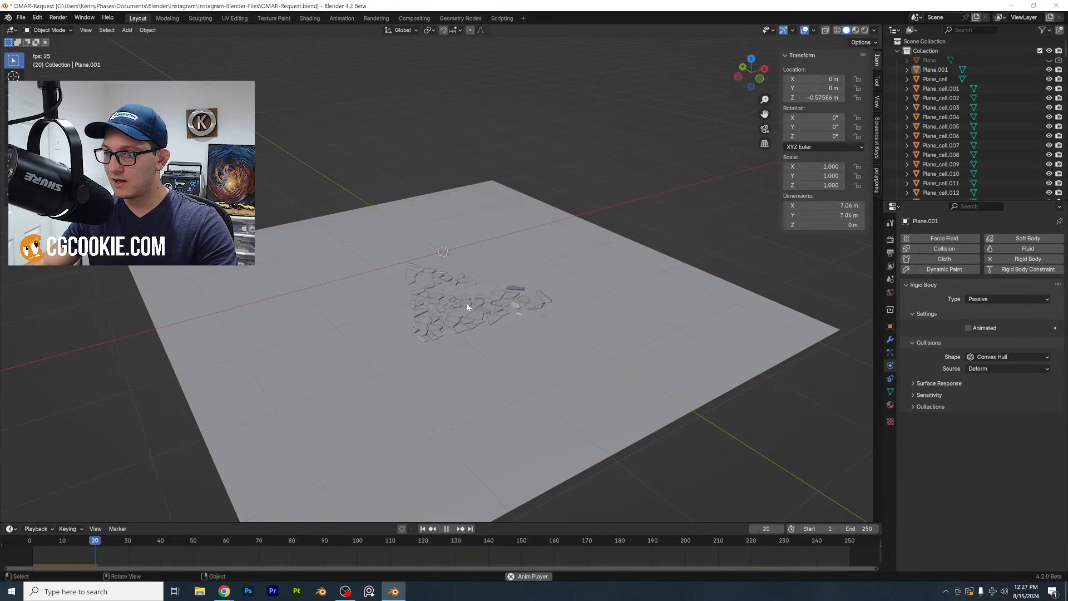
{"action": "scroll", "coordinate": [466, 311], "scroll_direction": "up", "scroll_amount": 4}
{"action": "middle_click_drag", "start_coordinate": [476, 303], "coordinate": [512, 251], "text": "shift"}
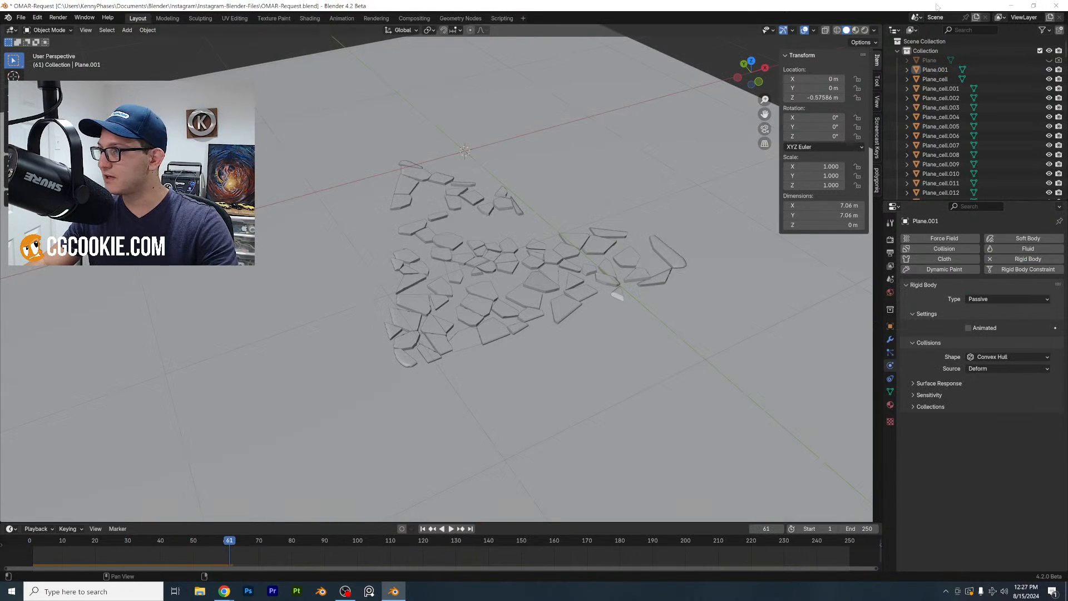
Set the viewport's object colour to Random and rewind the timeline to frame 0
{"action": "left_click", "coordinate": [876, 29]}
{"action": "left_click", "coordinate": [867, 181]}
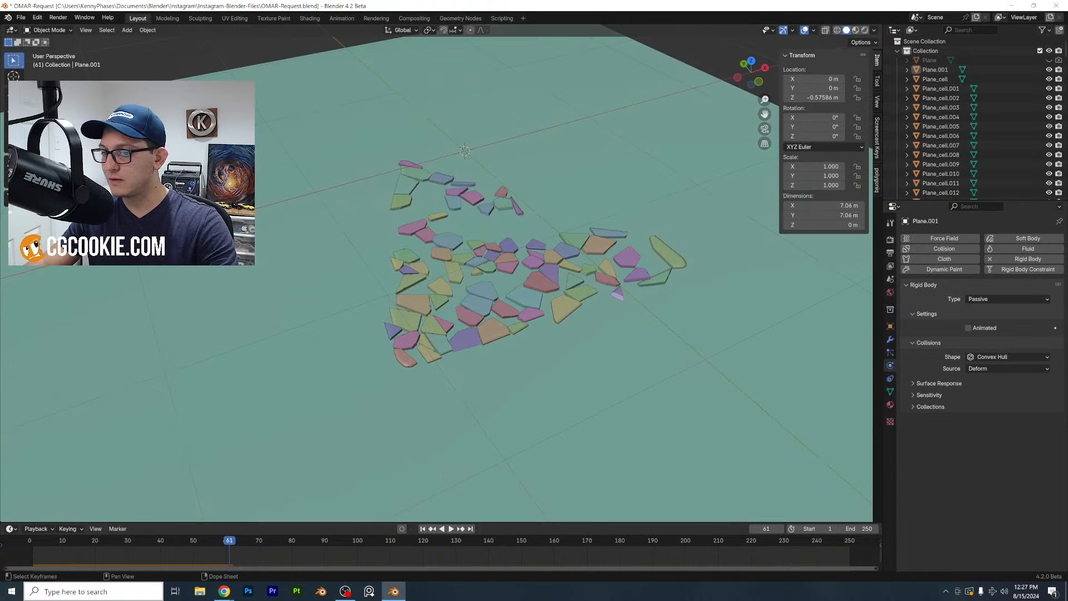
{"action": "left_click", "coordinate": [31, 544]}
{"action": "middle_click_drag", "start_coordinate": [436, 296], "coordinate": [472, 258]}
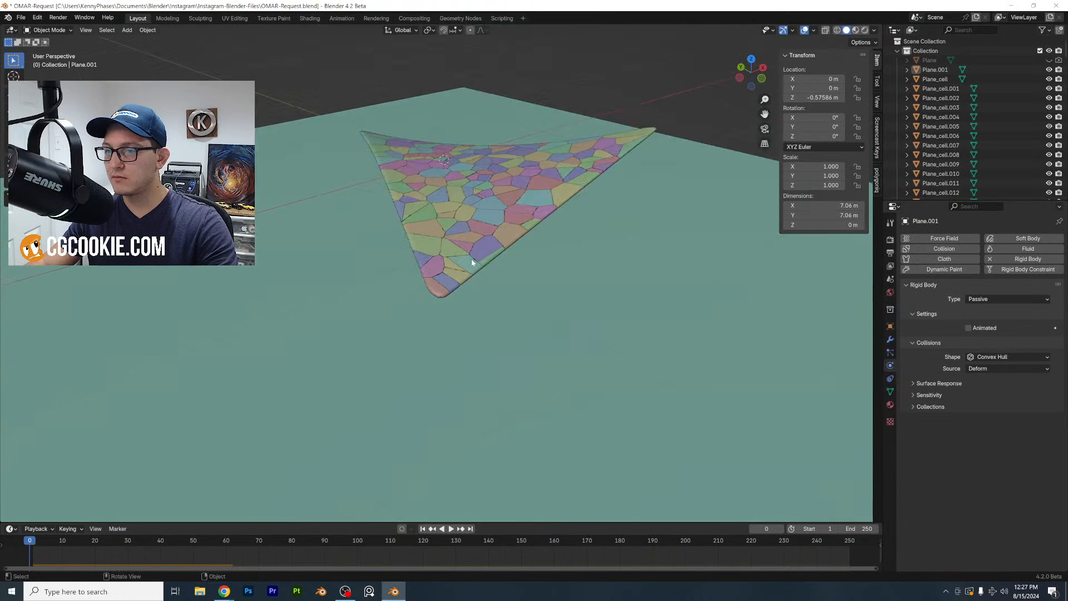
Replay the simulation of the chip pieces falling onto the ground plane, and save the file
{"action": "key", "text": "space"}
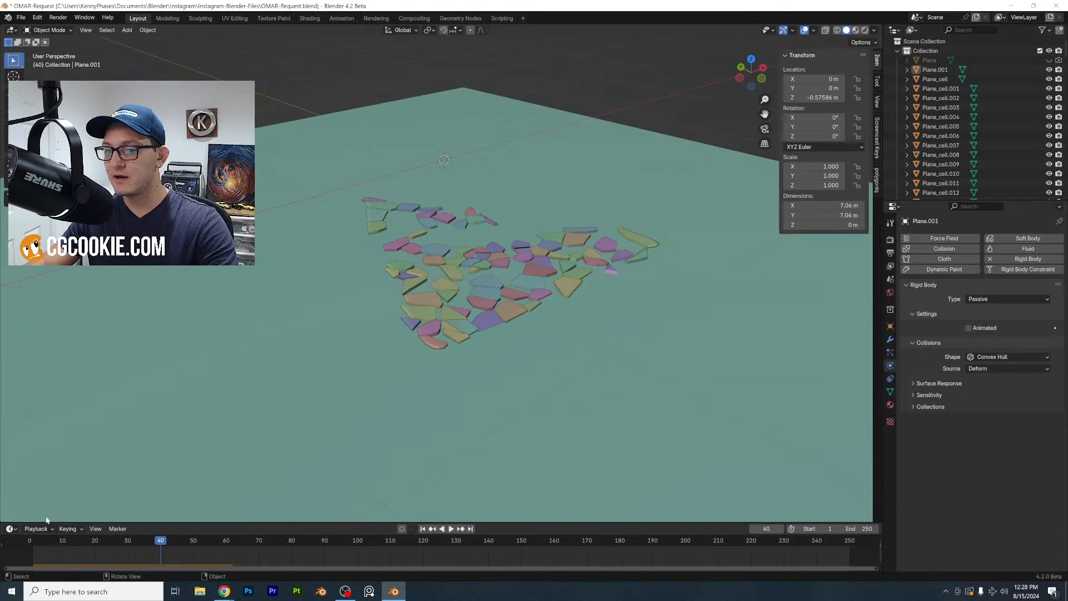
{"action": "left_click", "coordinate": [33, 545]}
{"action": "key", "text": "ctrl+s"}
Turn off the scene's downward pull by setting the Z gravity to 0
{"action": "left_click", "coordinate": [890, 279]}
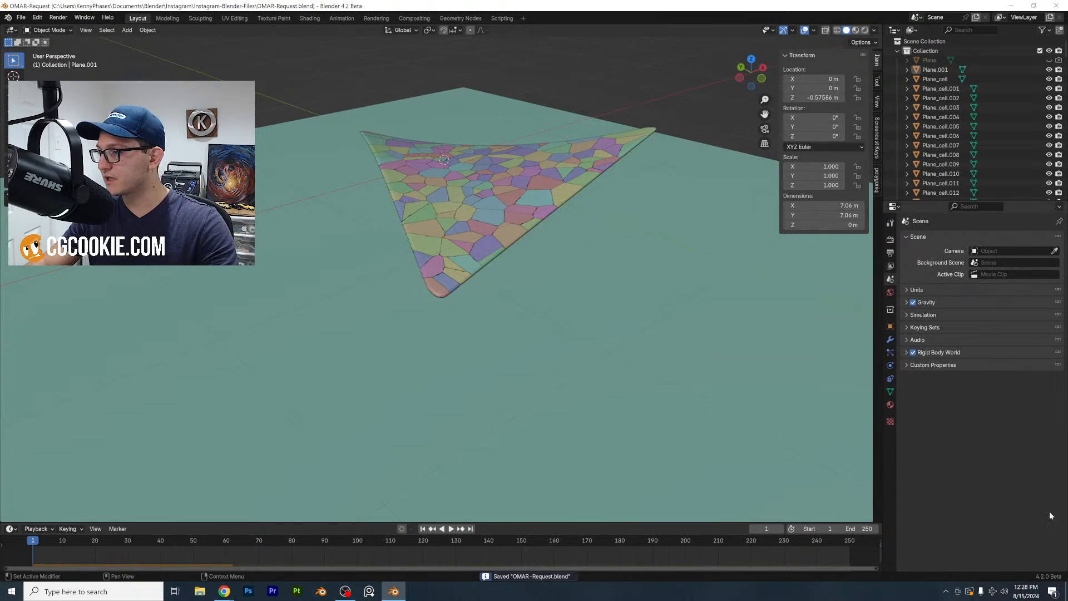
{"action": "left_click", "coordinate": [928, 304]}
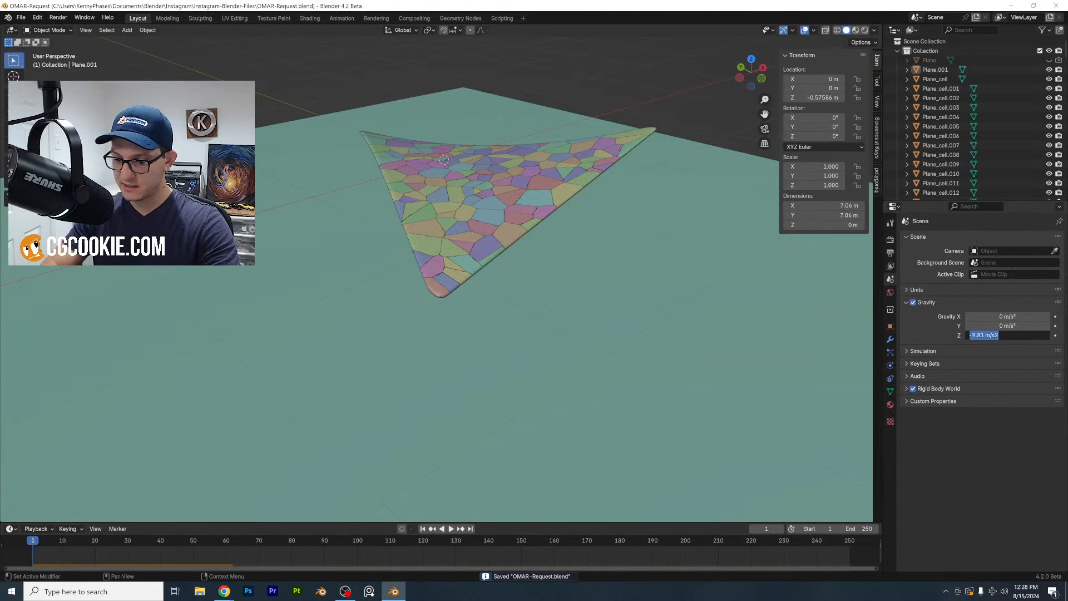
{"action": "type", "text": "0"}
{"action": "key", "text": "Return"}
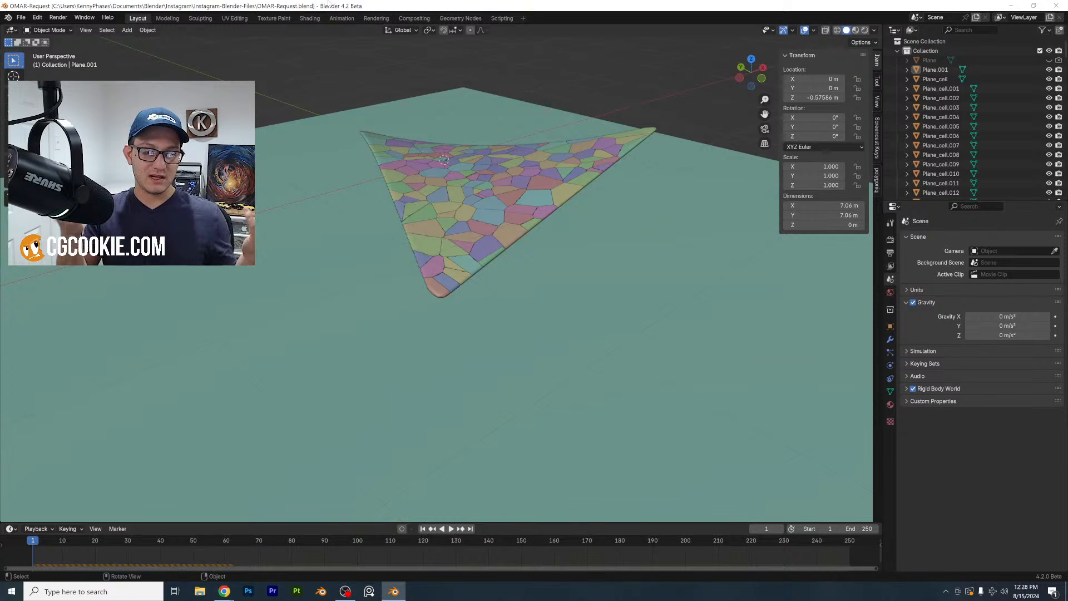
Add a UV sphere, scale it to about 0.425 m in diameter, and position it just beneath the chip
{"action": "middle_click_drag", "start_coordinate": [395, 262], "coordinate": [394, 289]}
{"action": "left_click", "coordinate": [127, 30]}
{"action": "mouse_move", "coordinate": [141, 41]}
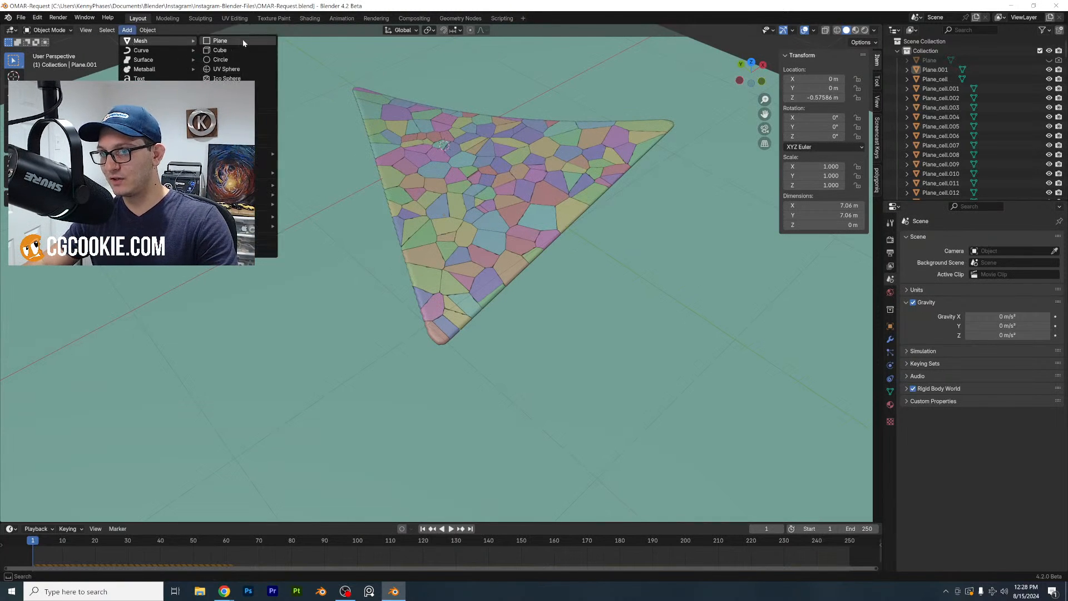
{"action": "left_click", "coordinate": [244, 71]}
{"action": "middle_click_drag", "start_coordinate": [506, 181], "coordinate": [526, 96]}
{"action": "key", "text": "s"}
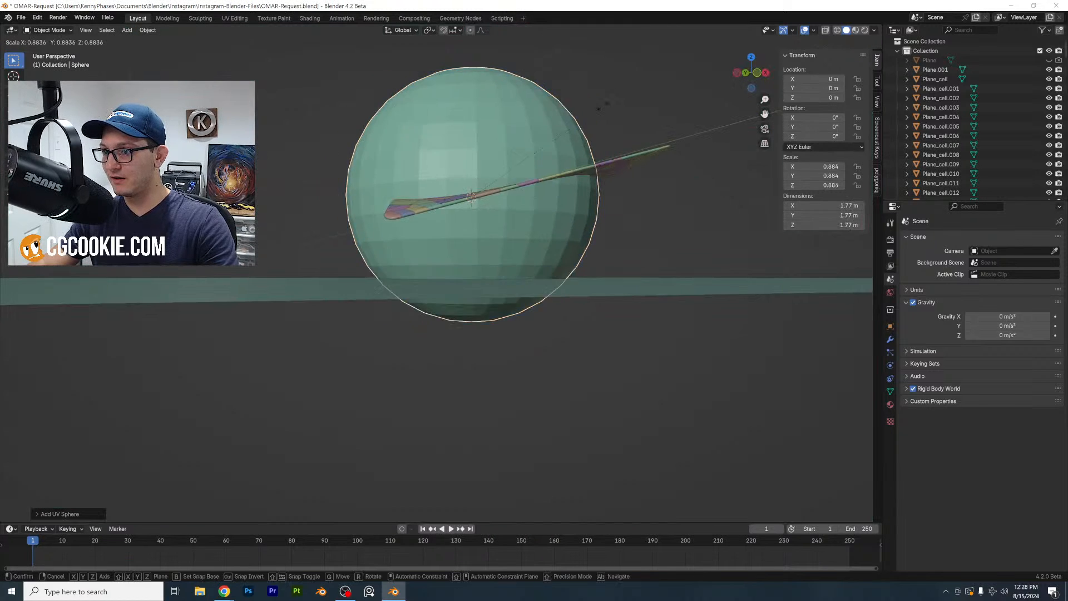
{"action": "left_click", "coordinate": [498, 170]}
{"action": "key", "text": "g"}
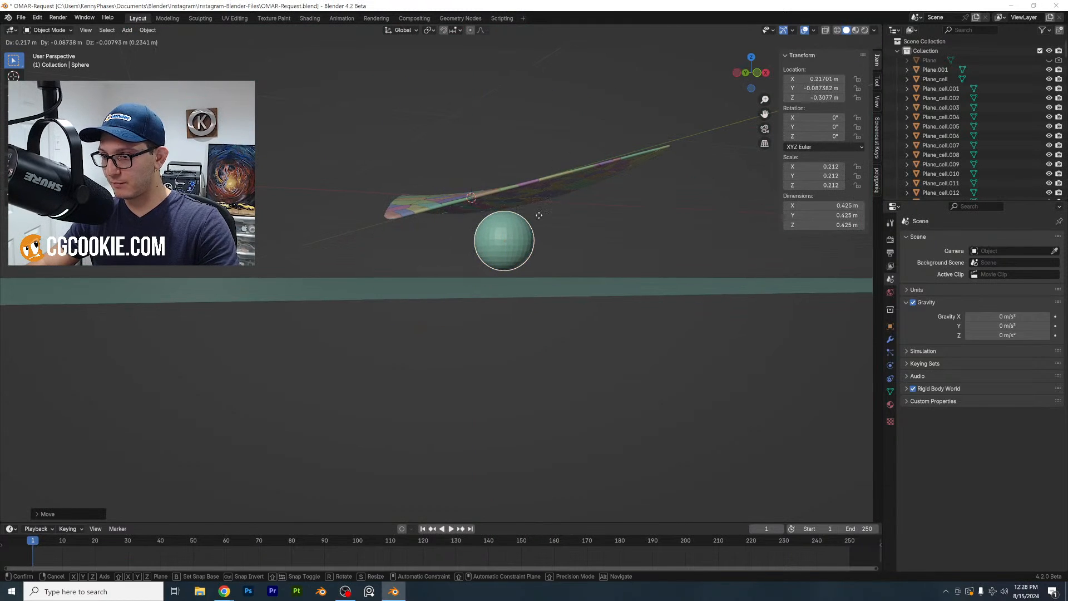
{"action": "left_click", "coordinate": [540, 212]}
Add rigid body physics to the sphere, with its type set to Passive and Animated enabled
{"action": "left_click", "coordinate": [891, 366]}
{"action": "left_click", "coordinate": [1027, 259]}
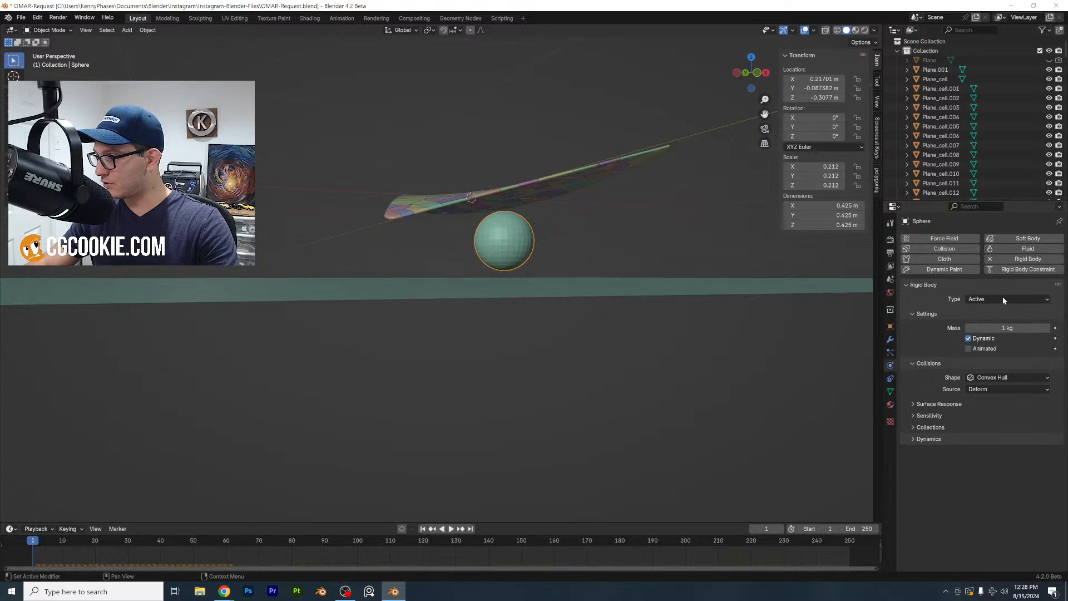
{"action": "left_click", "coordinate": [996, 321]}
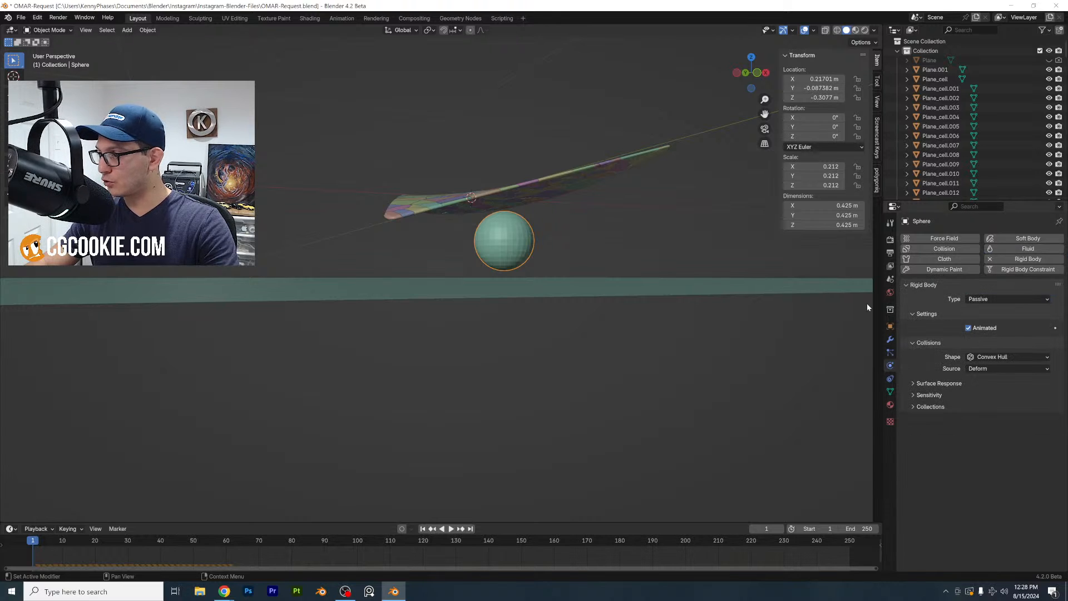
Apply the sphere's scale and save the file
{"action": "middle_click_drag", "start_coordinate": [867, 307], "coordinate": [367, 230]}
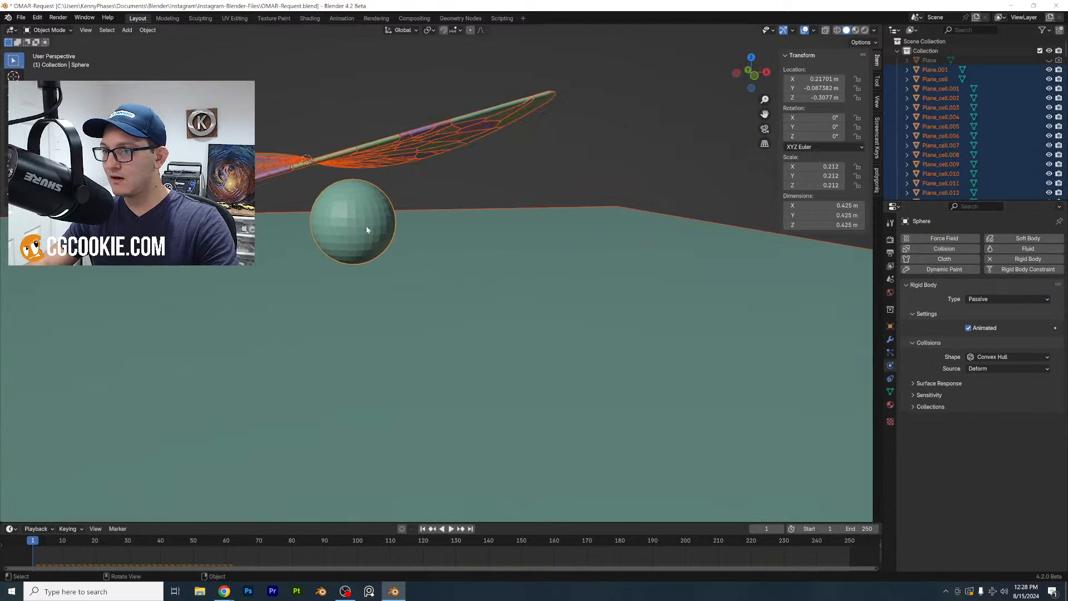
{"action": "left_click", "coordinate": [147, 30]}
{"action": "mouse_move", "coordinate": [184, 73]}
{"action": "left_click", "coordinate": [278, 98]}
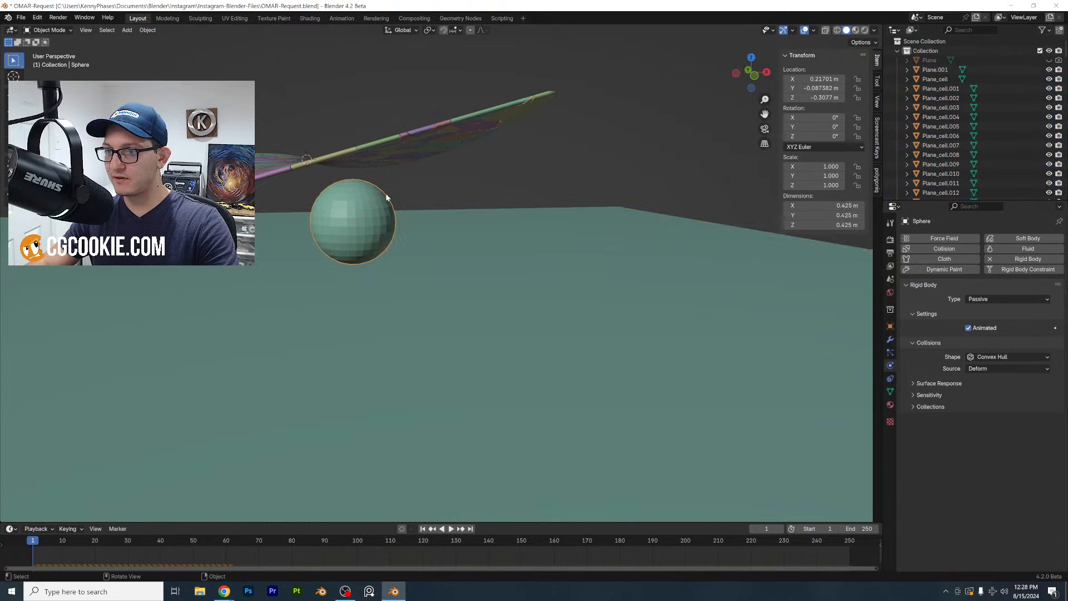
{"action": "key", "text": "ctrl+s"}
Keyframe the sphere at frame 1, and at frame 20 raise it through the chip to Z about 0.33 m and keyframe it
{"action": "key", "text": "i"}
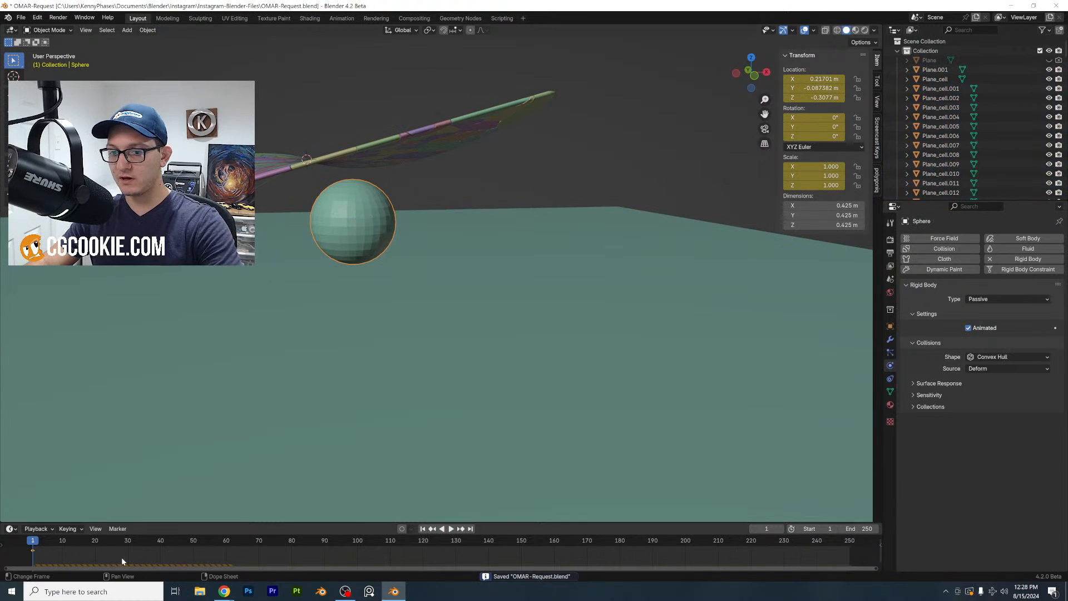
{"action": "left_click_drag", "start_coordinate": [123, 561], "coordinate": [95, 546]}
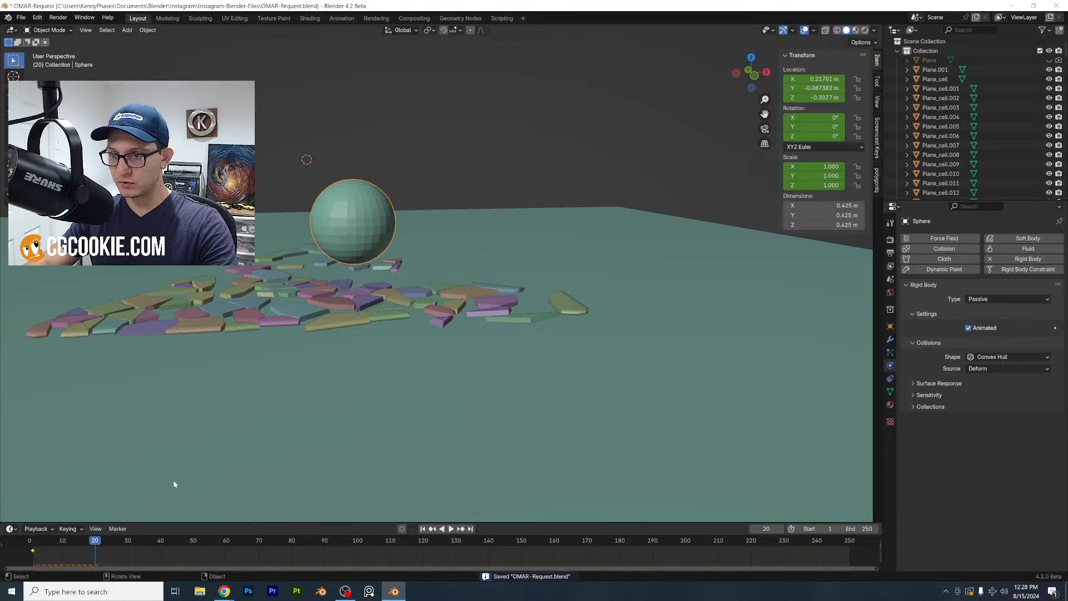
{"action": "key", "text": "g"}
{"action": "key", "text": "z"}
{"action": "left_click", "coordinate": [484, 160]}
{"action": "key", "text": "i"}
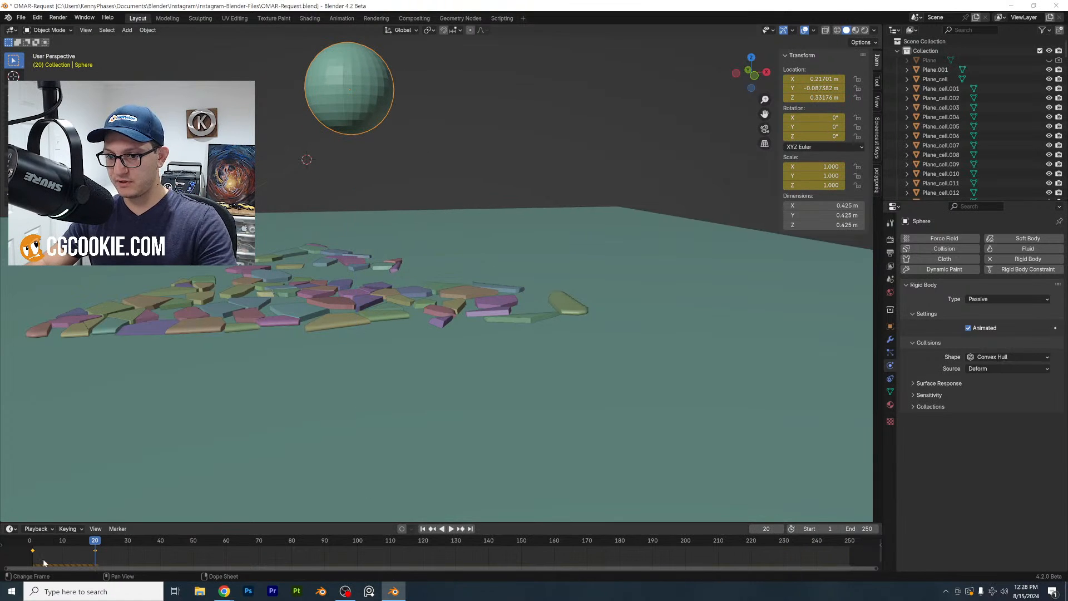
Play the simulation from frame 1 to examine how the rising sphere breaks the chip
{"action": "left_click", "coordinate": [34, 543]}
{"action": "key", "text": "space"}
{"action": "key", "text": "space"}
{"action": "scroll", "coordinate": [398, 216], "scroll_direction": "down", "scroll_amount": 3}
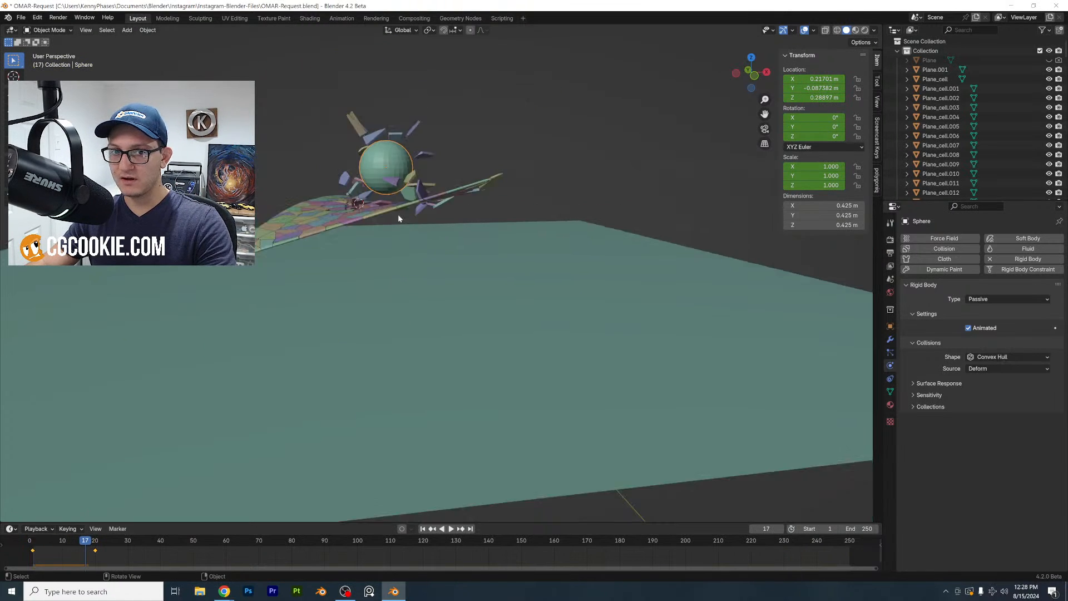
{"action": "middle_click_drag", "start_coordinate": [399, 215], "coordinate": [537, 299]}
{"action": "key", "text": "space"}
{"action": "key", "text": "space"}
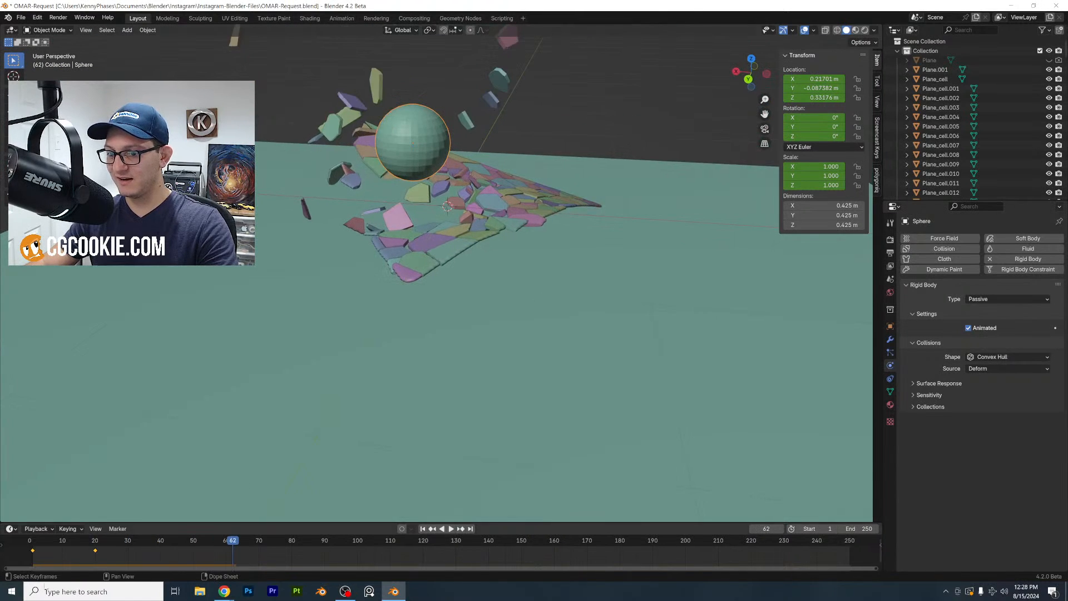
At frame 1, enlarge the sphere to a scale of about 1.544, centre it beneath the chip, and update its keyframe
{"action": "left_click", "coordinate": [32, 543]}
{"action": "middle_click_drag", "start_coordinate": [429, 278], "coordinate": [489, 222]}
{"action": "key", "text": "s"}
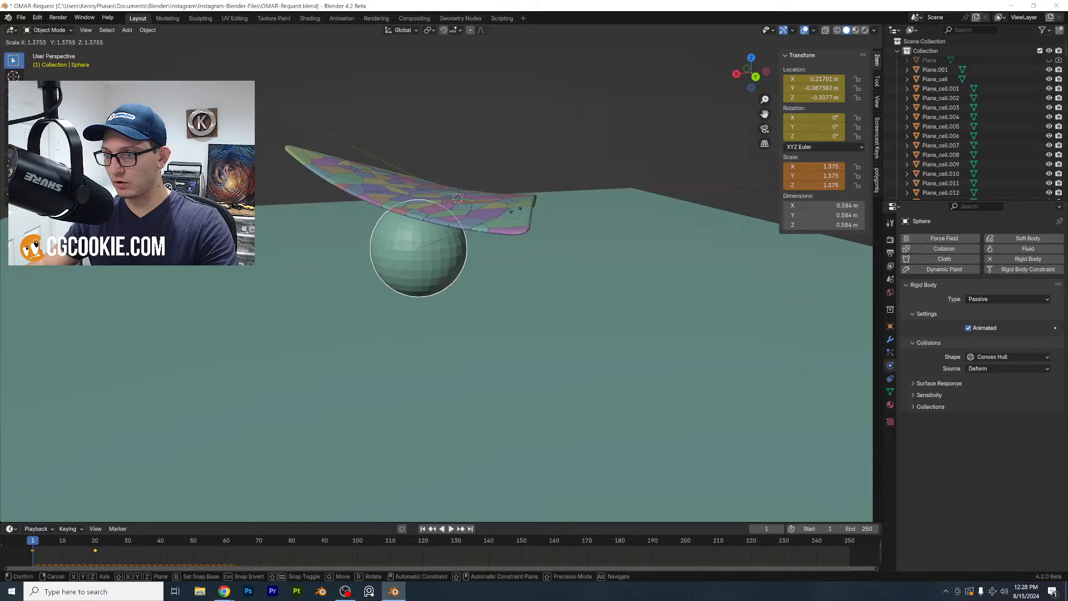
{"action": "left_click", "coordinate": [526, 204]}
{"action": "left_click", "coordinate": [755, 79]}
{"action": "key", "text": "g"}
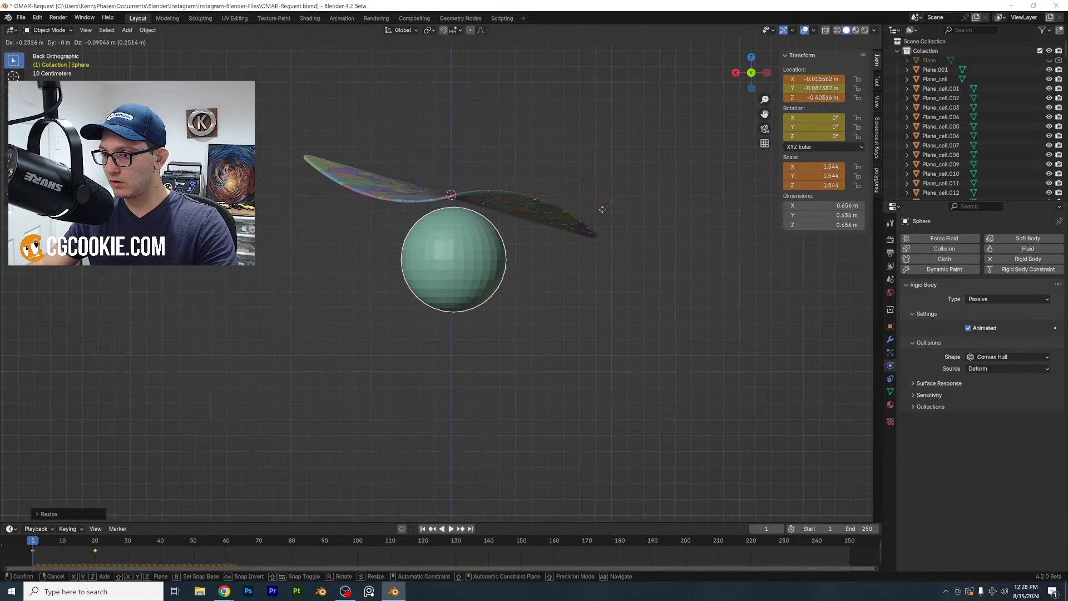
{"action": "left_click", "coordinate": [602, 210]}
{"action": "key", "text": "i"}
{"action": "middle_click_drag", "start_coordinate": [464, 260], "coordinate": [578, 92]}
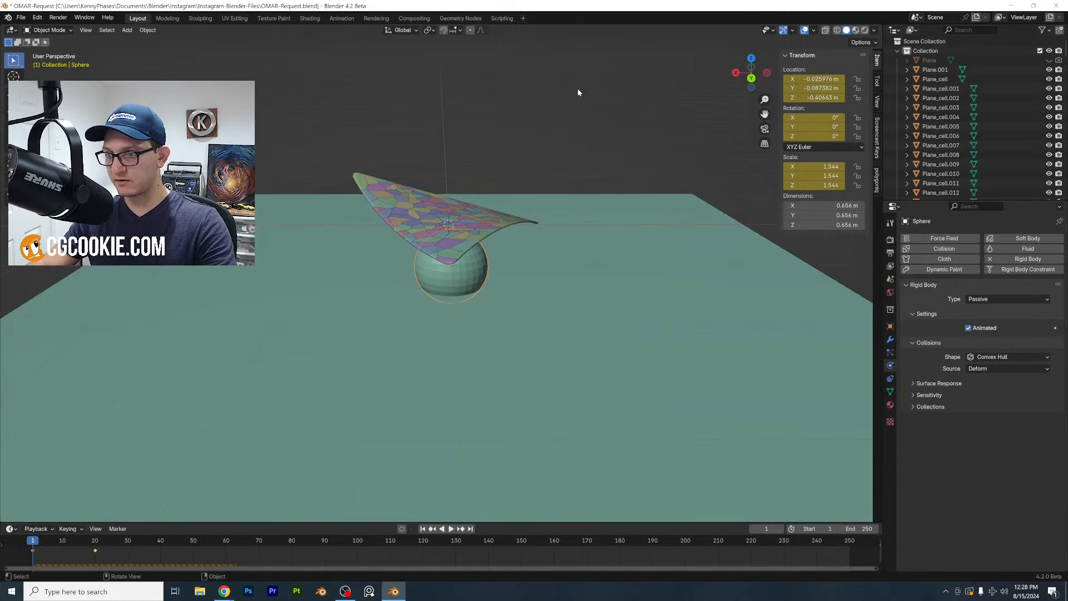
Apply the sphere's scale, and replay the simulation before returning to frame 1
{"action": "left_click", "coordinate": [148, 30]}
{"action": "mouse_move", "coordinate": [184, 78]}
{"action": "left_click", "coordinate": [261, 98]}
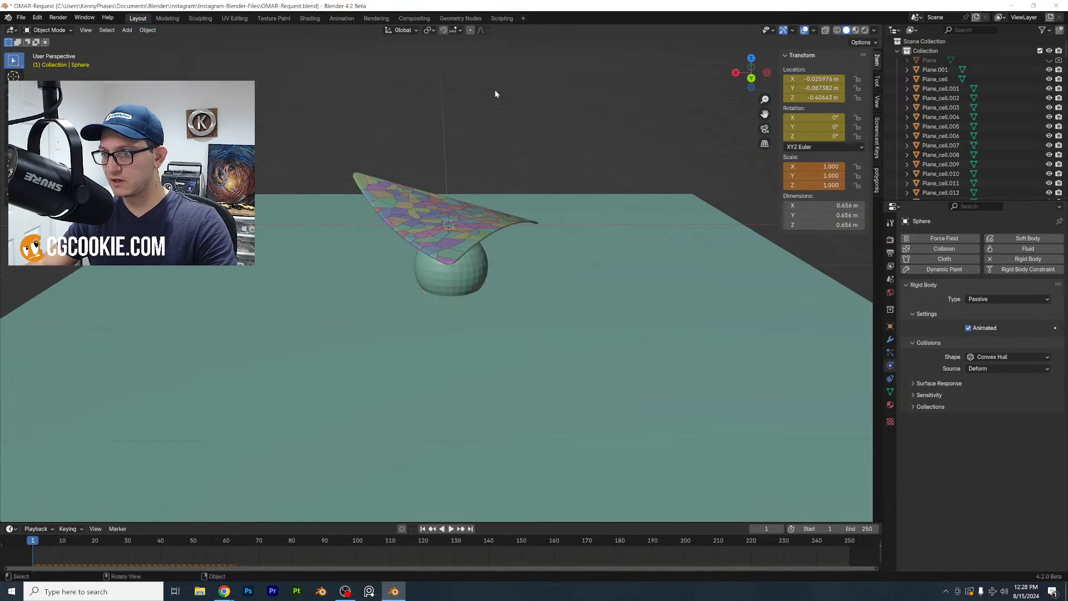
{"action": "key", "text": "space"}
{"action": "left_click_drag", "start_coordinate": [52, 546], "coordinate": [35, 546]}
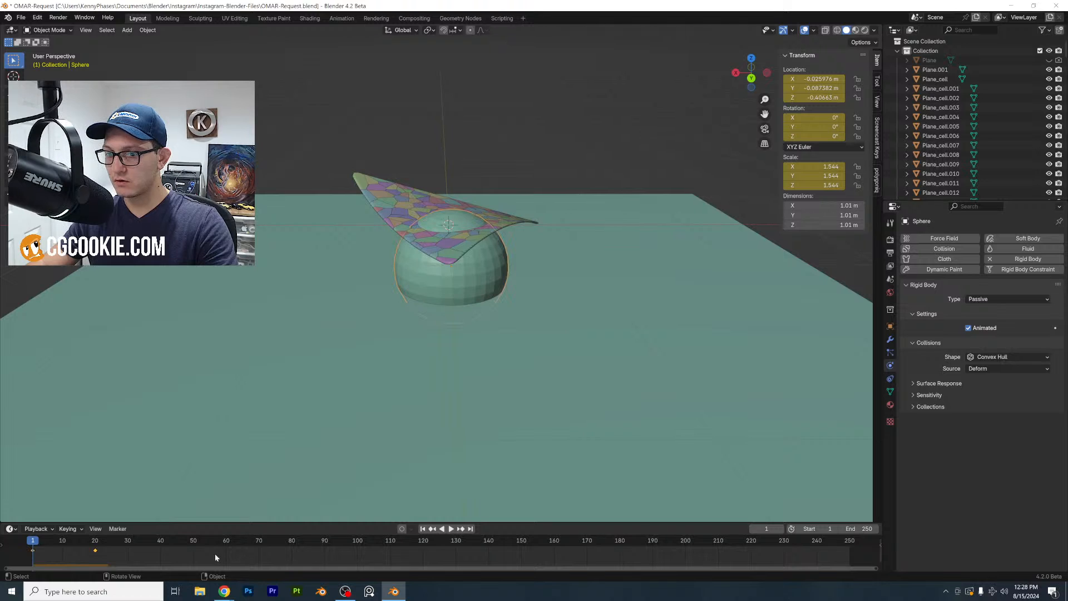
Delete the sphere's keyframe at frame 20, and keyframe it at frame 40 raised to Z about 1.13 m
{"action": "left_click", "coordinate": [95, 550]}
{"action": "key", "text": "Delete"}
{"action": "key", "text": "space"}
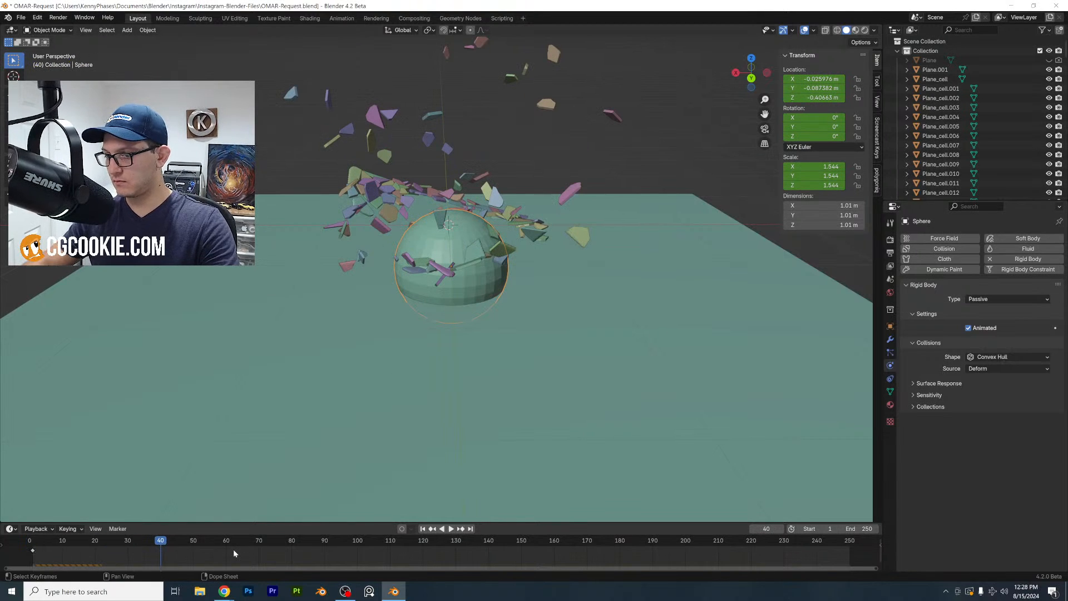
{"action": "scroll", "coordinate": [422, 245], "scroll_direction": "down", "scroll_amount": 2}
{"action": "key", "text": "g"}
{"action": "left_click", "coordinate": [487, 116]}
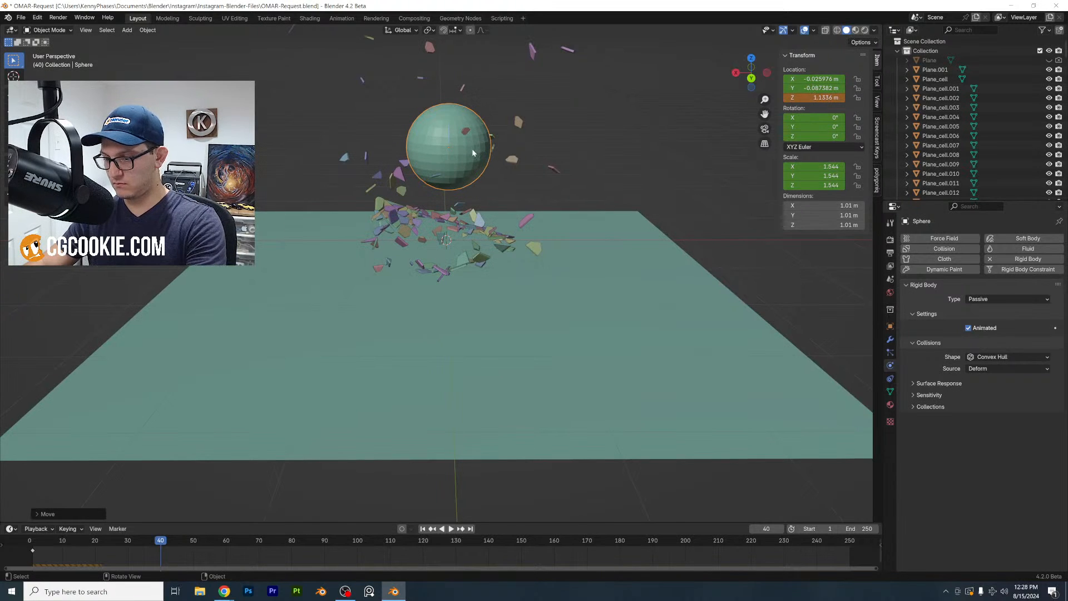
{"action": "key", "text": "i"}
Play the simulation from frame 1 to examine how the slower sphere shatters the chip
{"action": "key", "text": "shift+Left"}
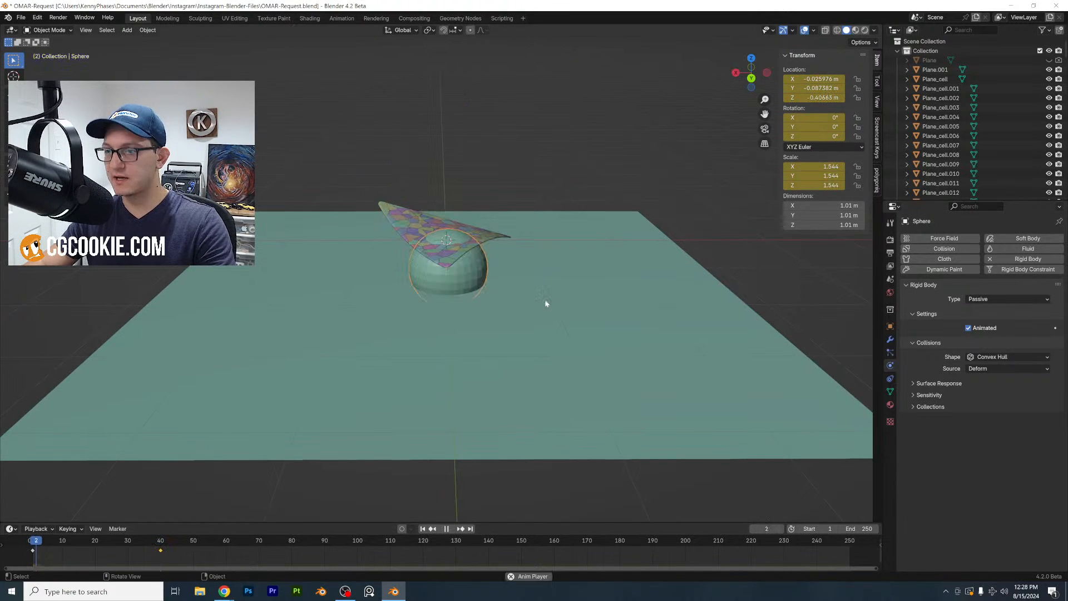
{"action": "key", "text": "space"}
{"action": "left_click", "coordinate": [31, 544]}
{"action": "key", "text": "space"}
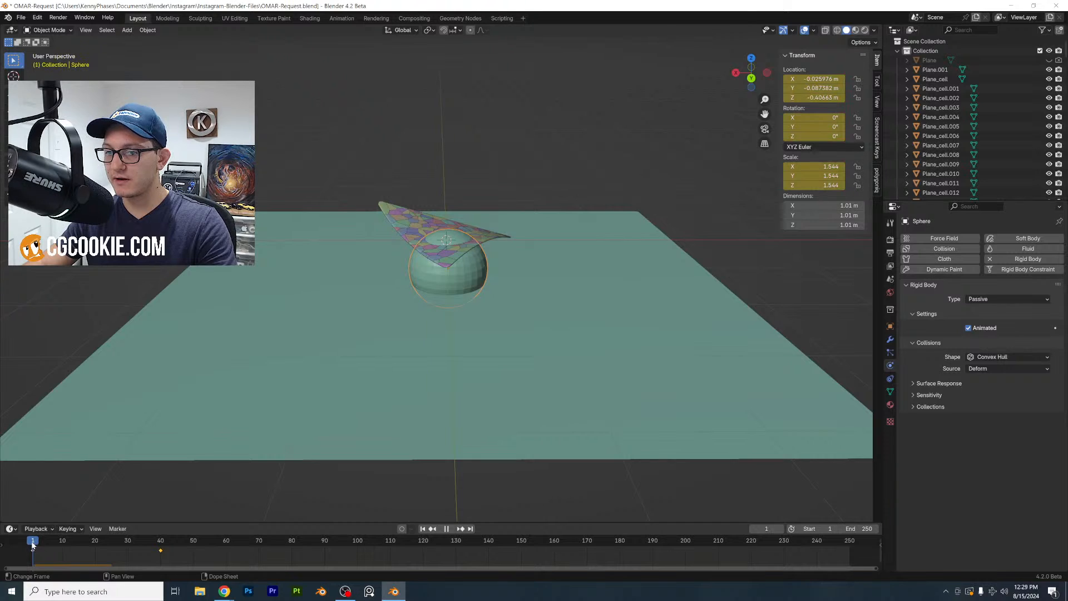
{"action": "key", "text": "space"}
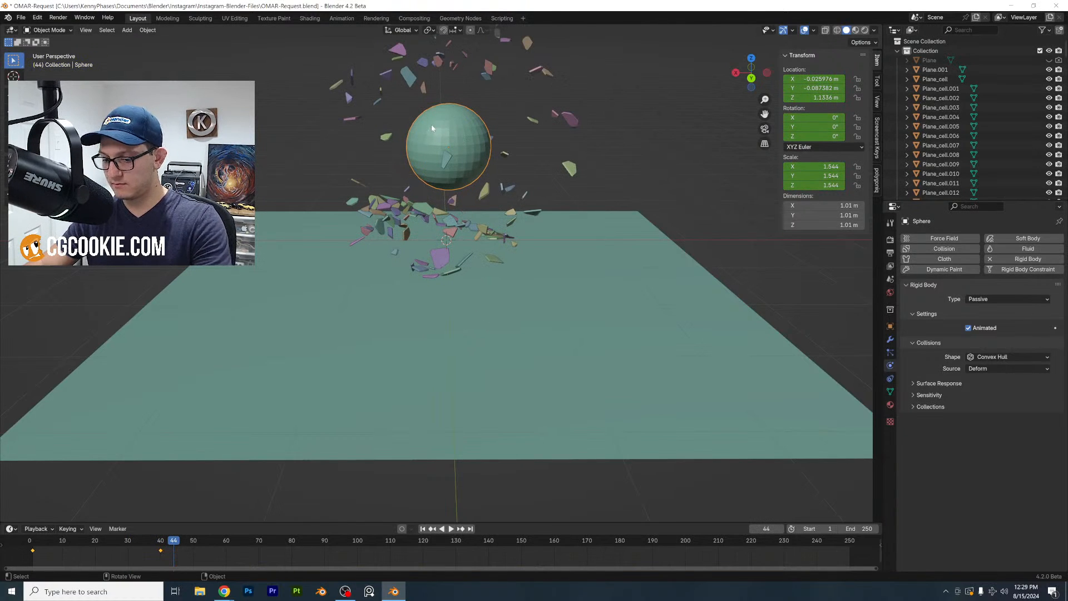
Hide the sphere in the viewport and rewind the timeline to frame 1
{"action": "key", "text": "h"}
{"action": "left_click", "coordinate": [34, 543]}
{"action": "middle_click_drag", "start_coordinate": [518, 207], "coordinate": [511, 328]}
{"action": "scroll", "coordinate": [485, 236], "scroll_direction": "up", "scroll_amount": 2}
{"action": "middle_click_drag", "start_coordinate": [510, 329], "coordinate": [506, 345]}
{"action": "scroll", "coordinate": [505, 345], "scroll_direction": "down", "scroll_amount": 2}
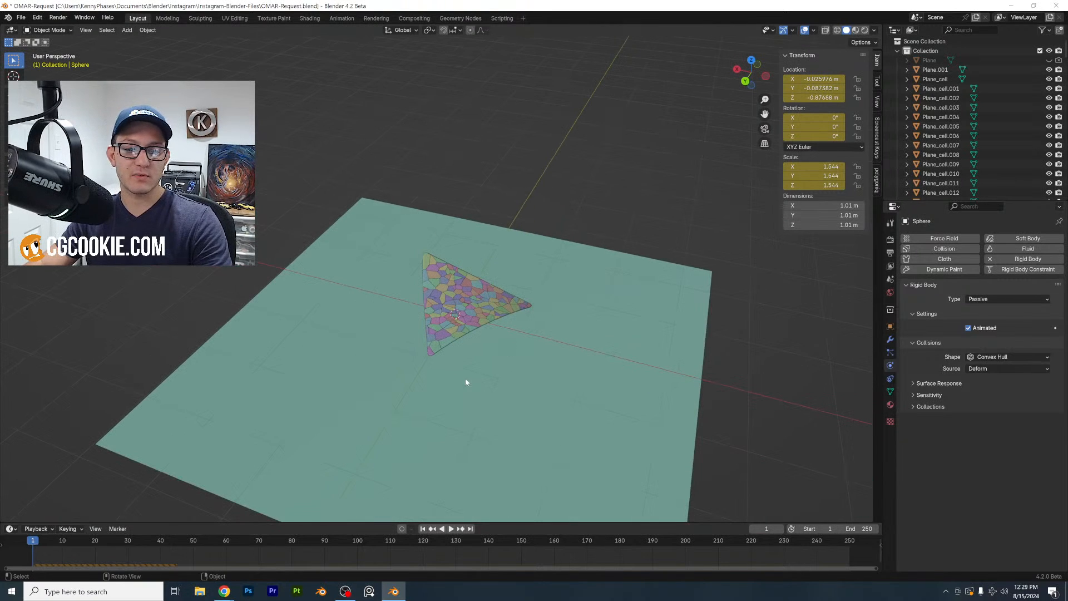
Delete the ground plane from the scene and save the file
{"action": "left_click", "coordinate": [546, 239]}
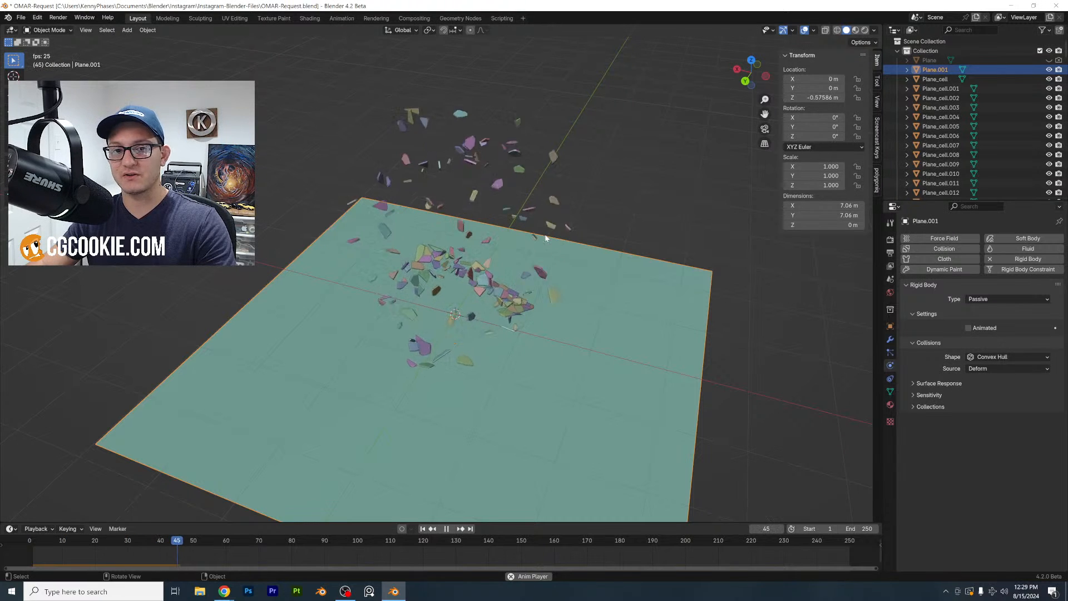
{"action": "left_click", "coordinate": [32, 547]}
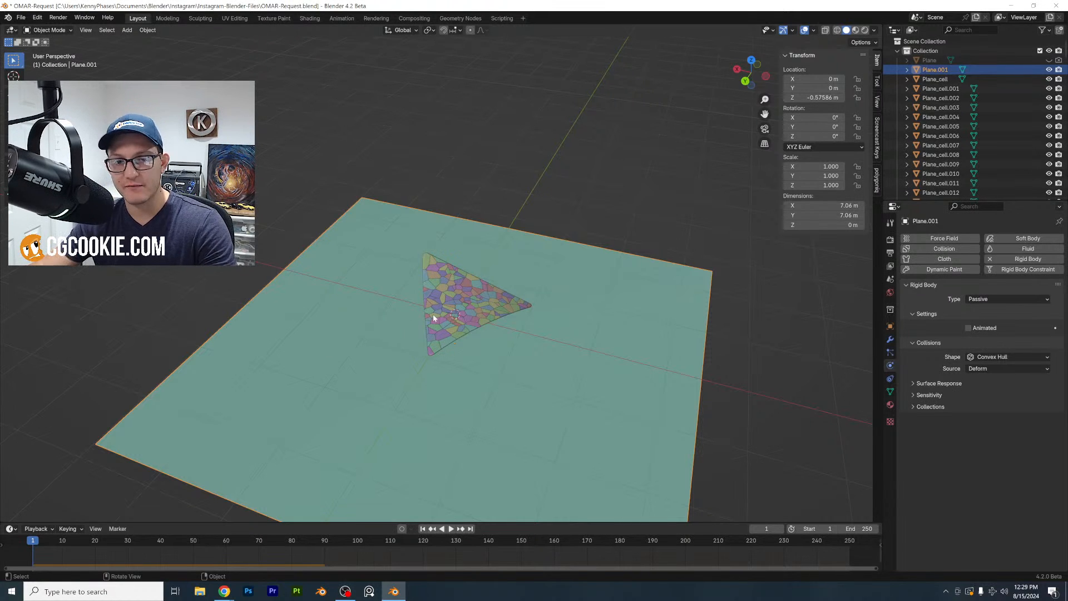
{"action": "middle_click_drag", "start_coordinate": [425, 286], "coordinate": [599, 300]}
{"action": "key", "text": "Delete"}
{"action": "key", "text": "ctrl+s"}
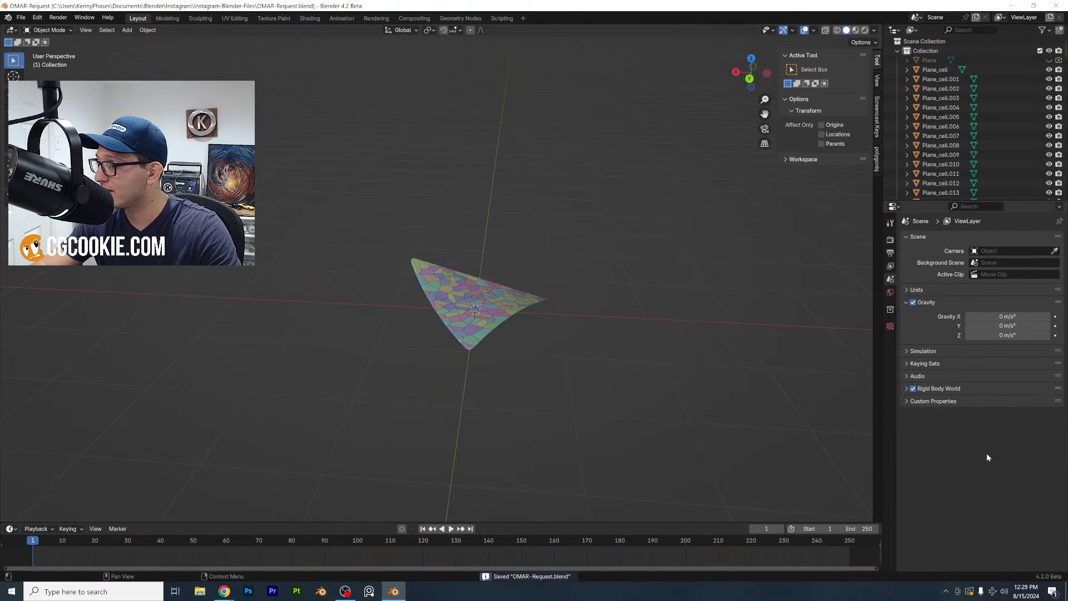
Try a Rigid Body World speed of 0.2 and play the simulation to check it
{"action": "left_click", "coordinate": [945, 392]}
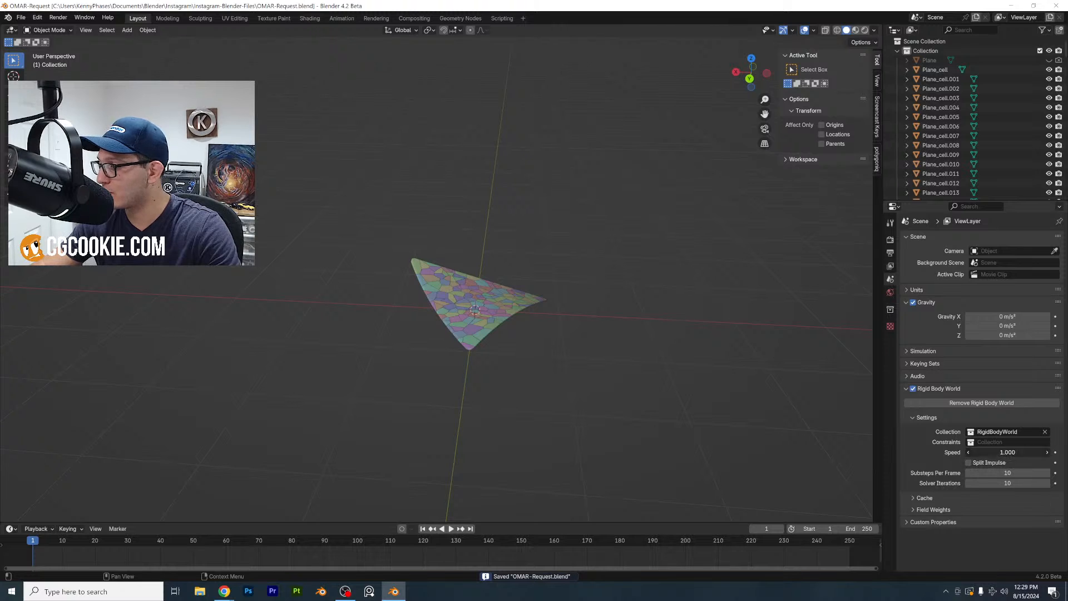
{"action": "type", "text": ".2"}
{"action": "key", "text": "Return"}
{"action": "key", "text": "space"}
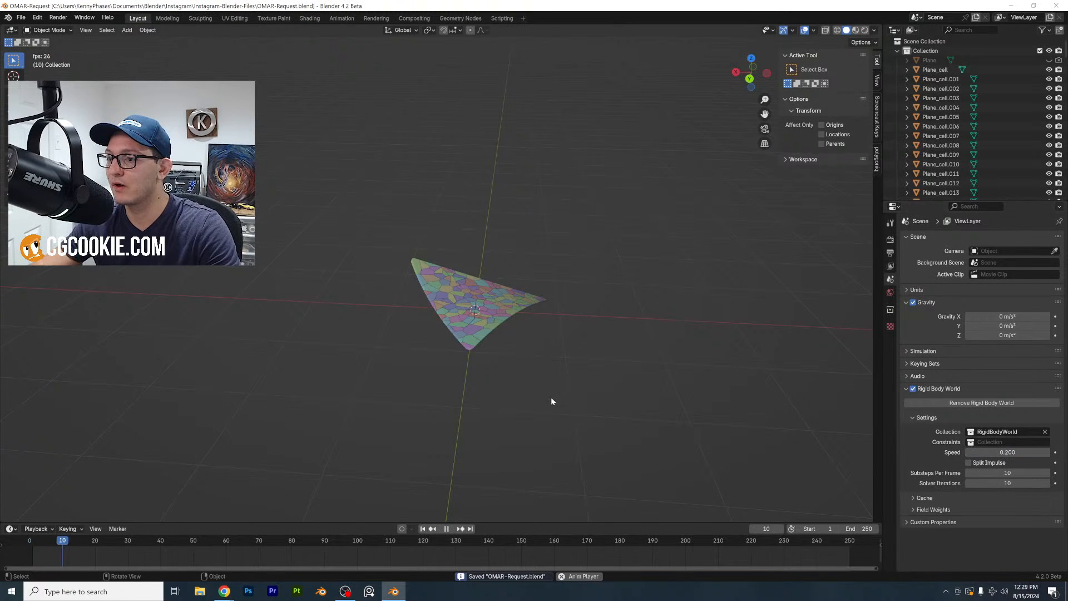
{"action": "key", "text": "space"}
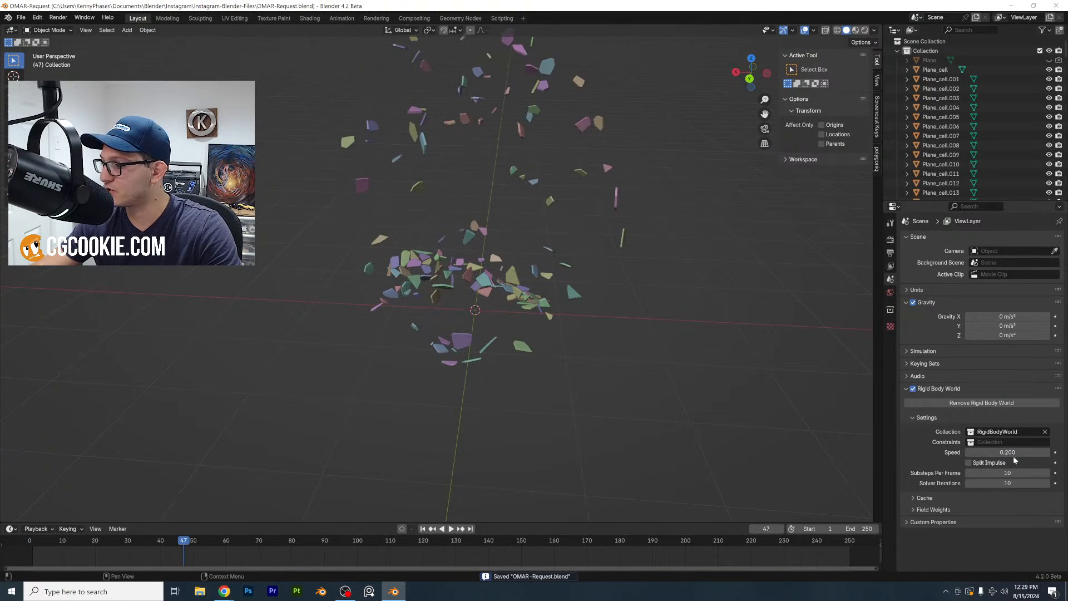
Set the Rigid Body World speed to 0.01 and replay the simulation from frame 1
{"action": "type", "text": ".01"}
{"action": "key", "text": "Return"}
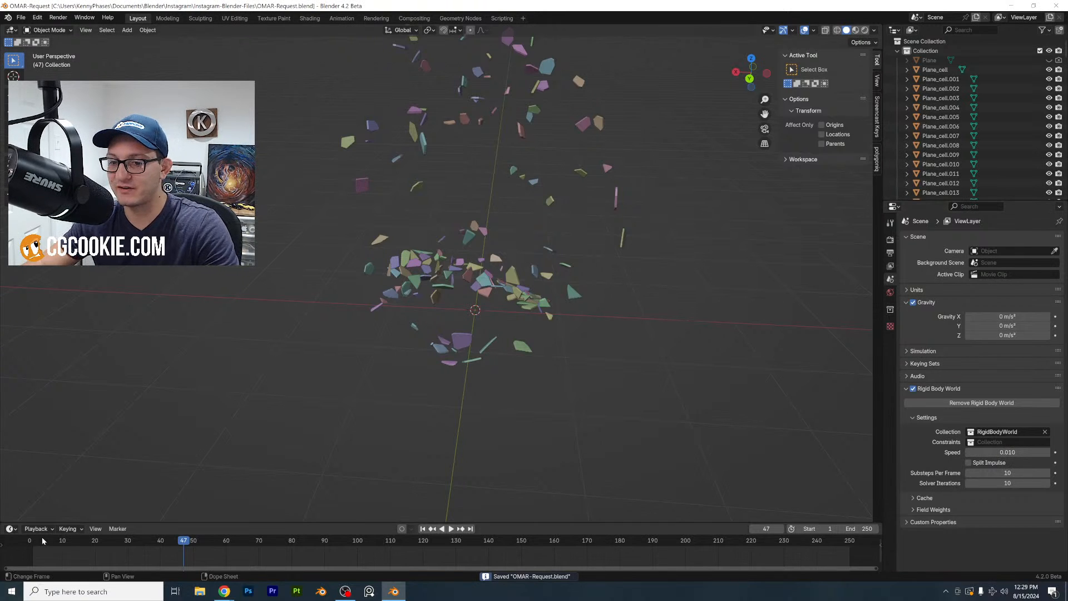
{"action": "key", "text": "shift+Left"}
{"action": "key", "text": "space"}
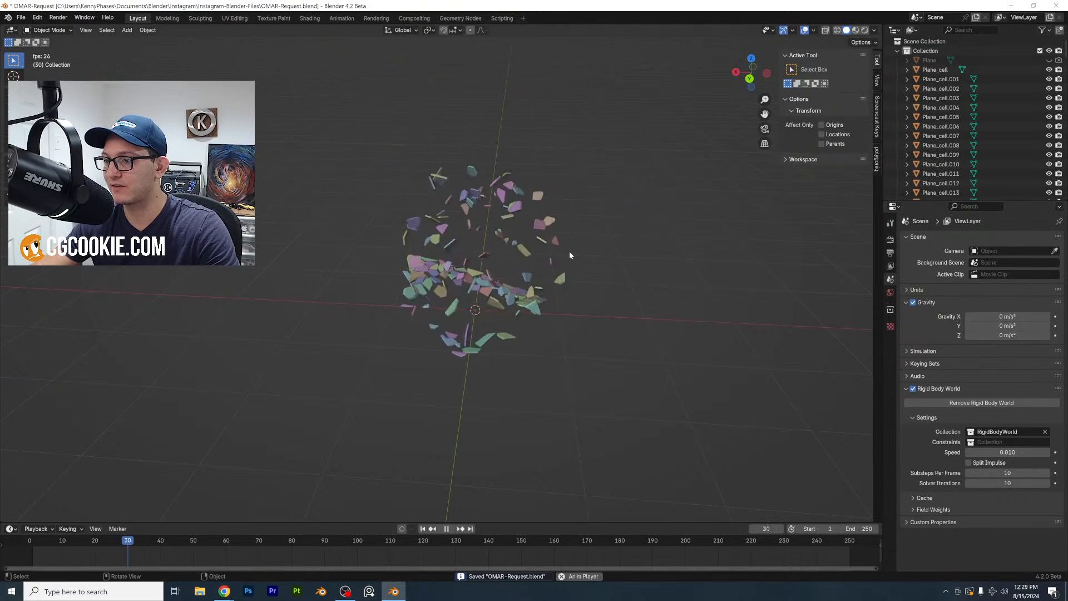
Review the slow-motion shatter from another angle, stop playback and return the timeline to frame 1
{"action": "middle_click_drag", "start_coordinate": [576, 257], "coordinate": [424, 255]}
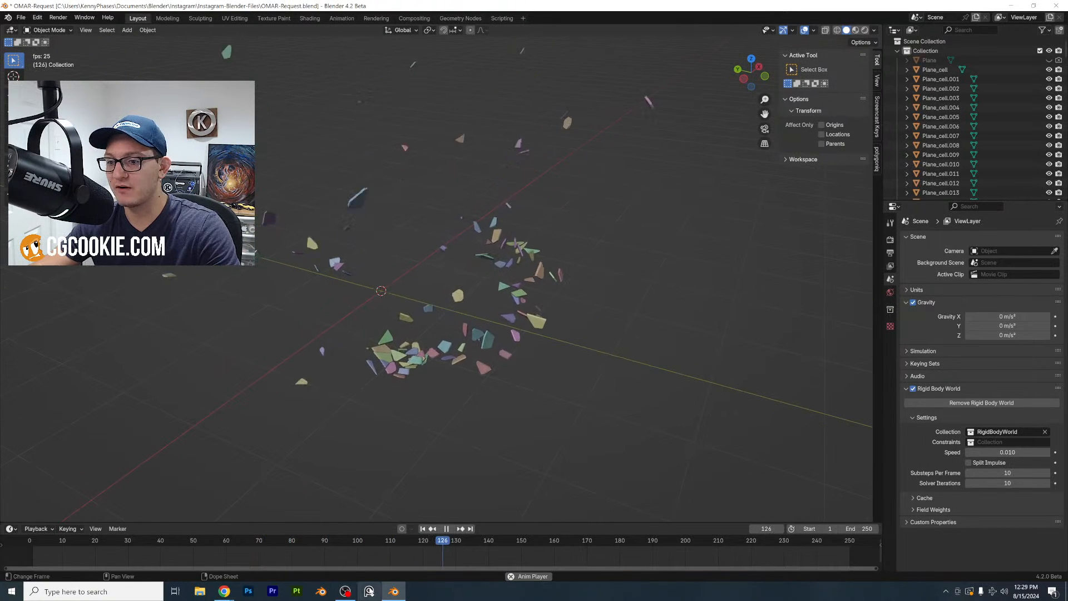
{"action": "key", "text": "space"}
{"action": "left_click_drag", "start_coordinate": [469, 539], "coordinate": [104, 553]}
{"action": "middle_click_drag", "start_coordinate": [647, 265], "coordinate": [739, 249], "text": "shift"}
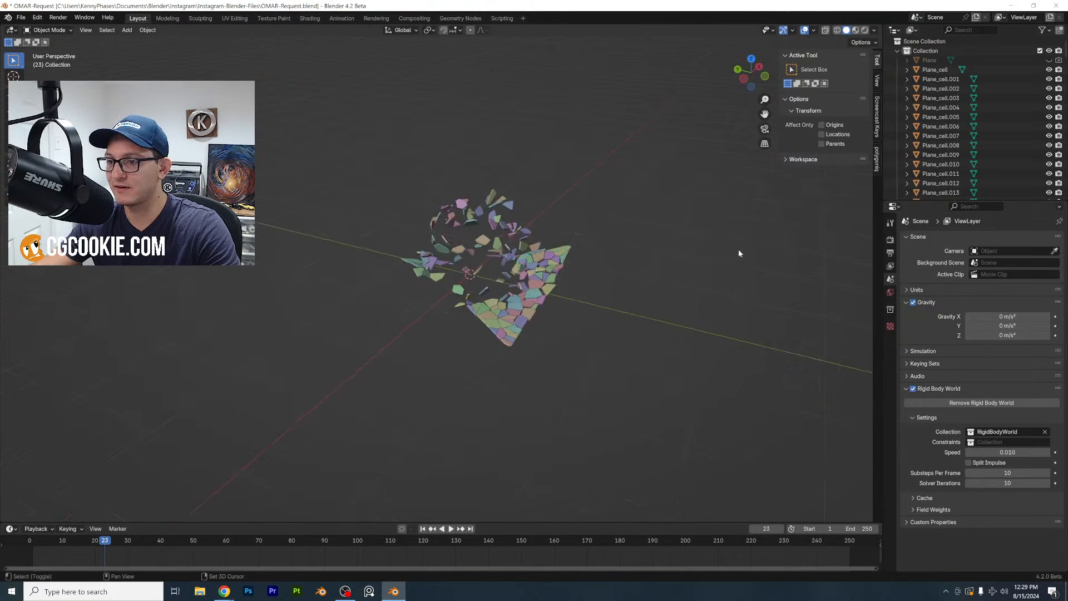
{"action": "scroll", "coordinate": [482, 351], "scroll_direction": "up", "scroll_amount": 4}
{"action": "left_click_drag", "start_coordinate": [105, 539], "coordinate": [43, 537]}
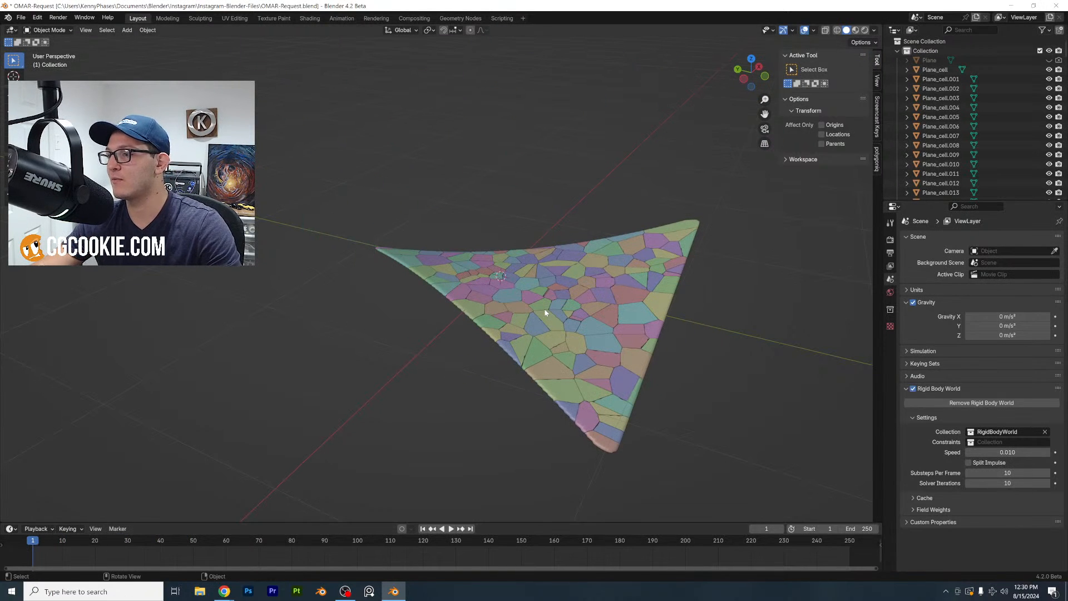
Delete all the fractured chip pieces from the scene
{"action": "middle_click_drag", "start_coordinate": [541, 333], "coordinate": [523, 346]}
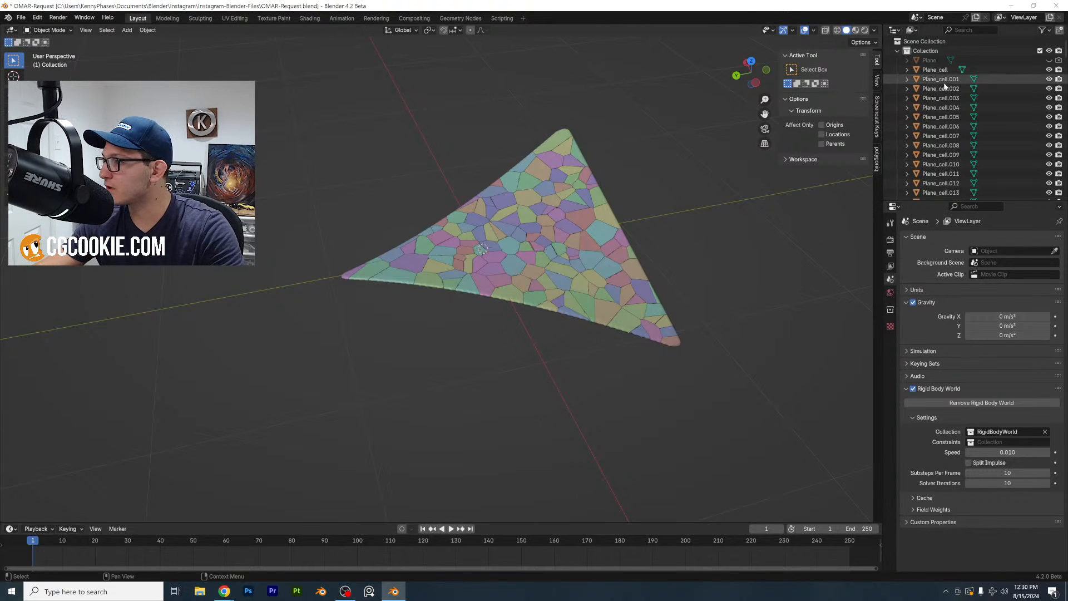
{"action": "left_click_drag", "start_coordinate": [367, 110], "coordinate": [747, 418]}
{"action": "left_click_drag", "start_coordinate": [293, 125], "coordinate": [719, 439]}
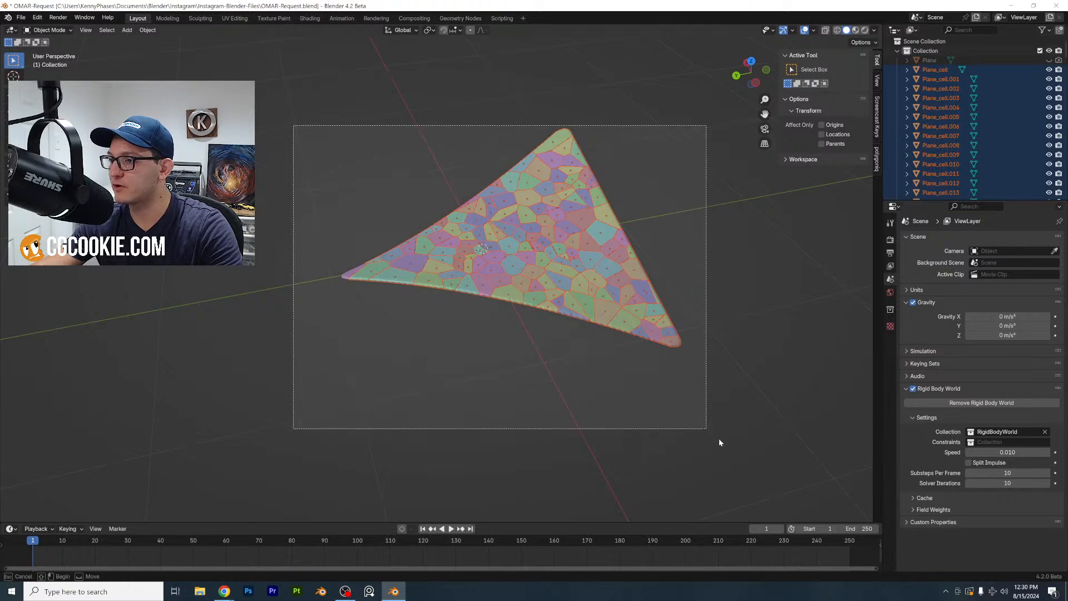
{"action": "key", "text": "x"}
{"action": "left_click", "coordinate": [611, 321]}
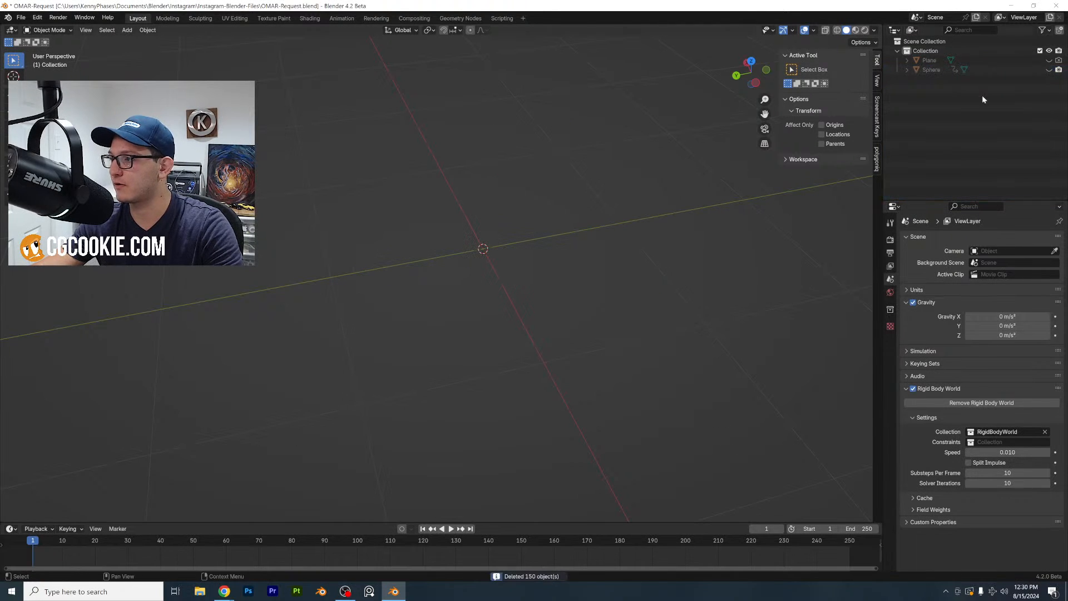
Unhide the original chip, duplicate it in place, and hide the copy as a backup
{"action": "left_click", "coordinate": [1049, 60]}
{"action": "left_click", "coordinate": [1033, 60]}
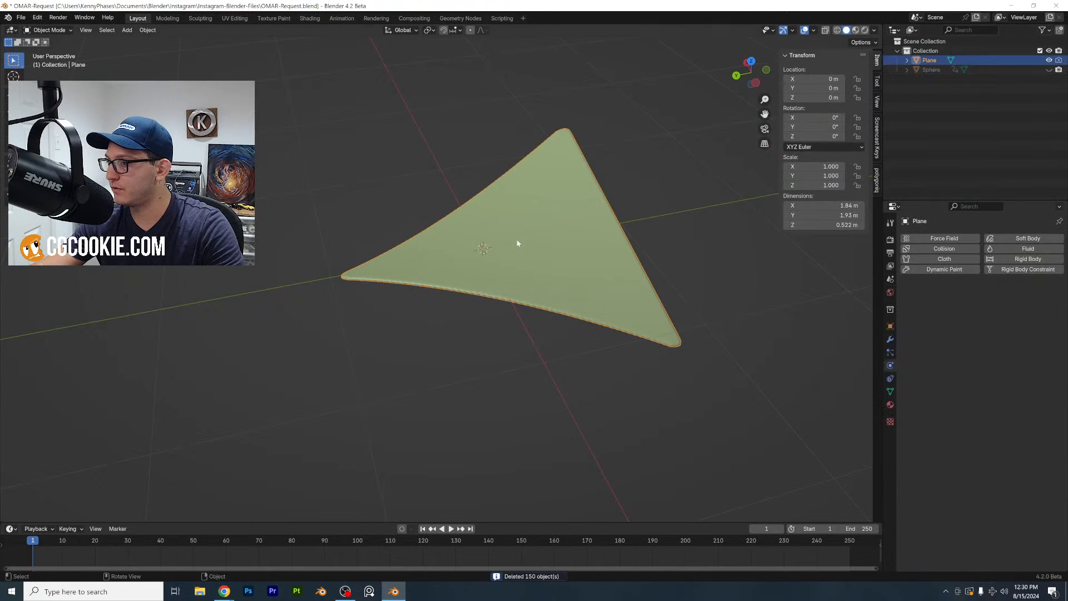
{"action": "middle_click_drag", "start_coordinate": [534, 233], "coordinate": [451, 255]}
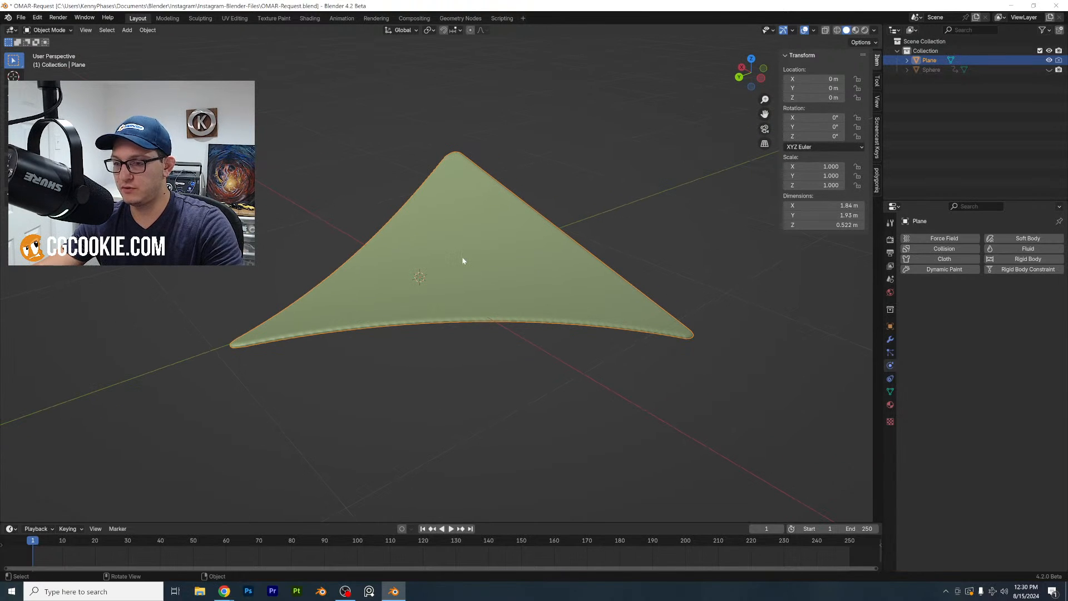
{"action": "key", "text": "shift+d"}
{"action": "right_click", "coordinate": [463, 260]}
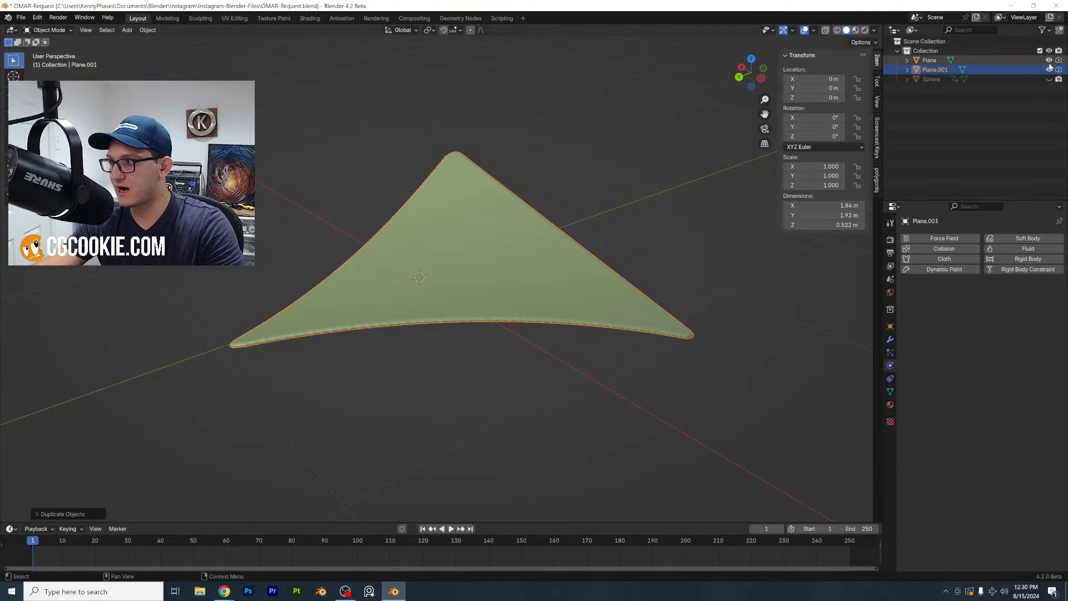
{"action": "left_click", "coordinate": [510, 225]}
{"action": "scroll", "coordinate": [510, 223], "scroll_direction": "up", "scroll_amount": 1}
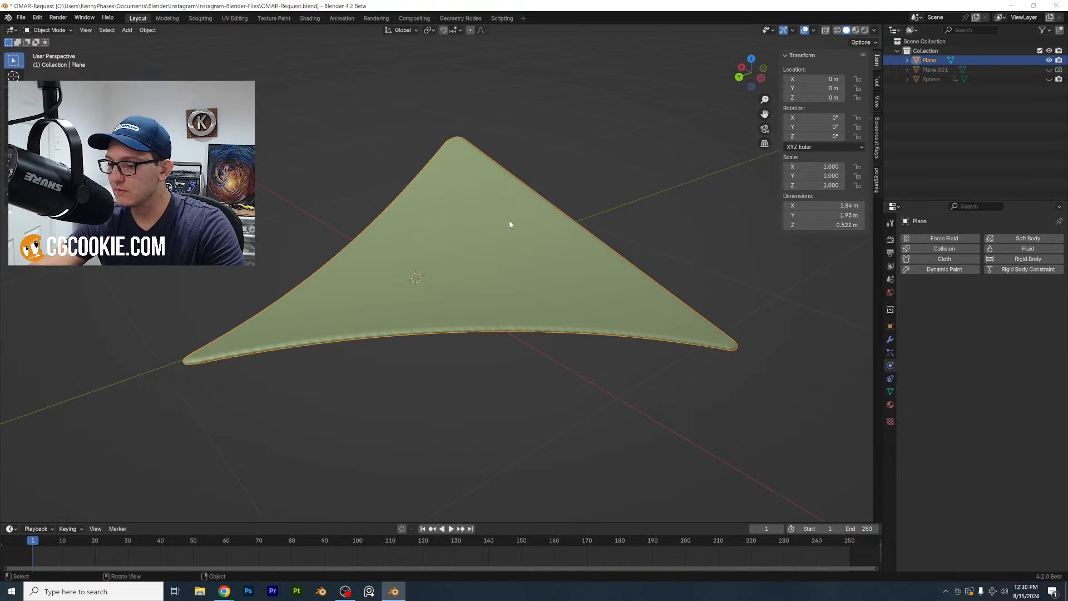
Cell Fracture the original chip using its own particles with a source limit of 10
{"action": "left_click", "coordinate": [147, 31]}
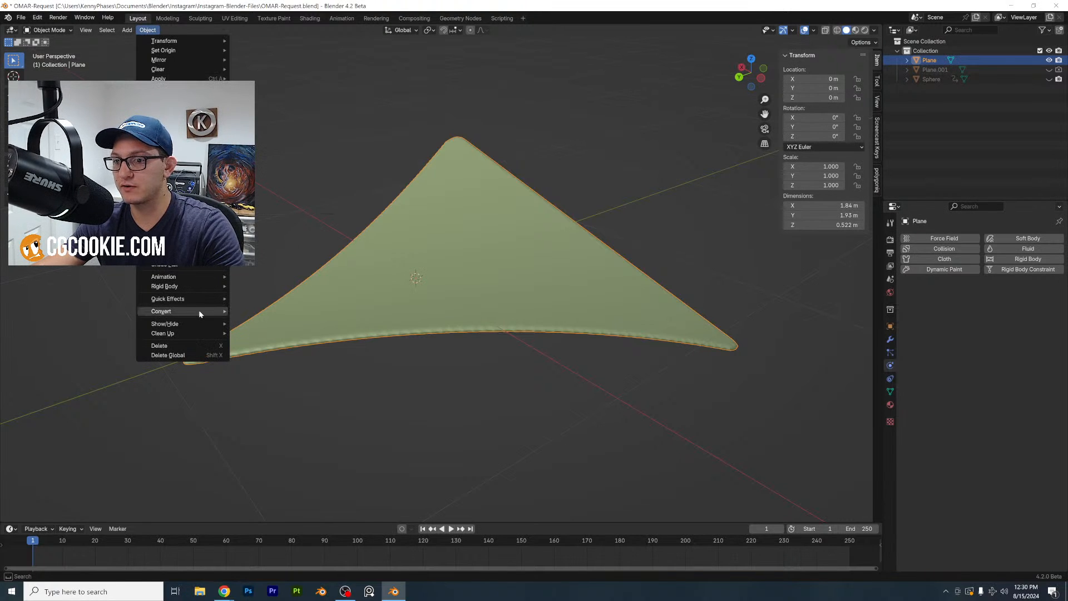
{"action": "mouse_move", "coordinate": [202, 297]}
{"action": "left_click", "coordinate": [284, 341]}
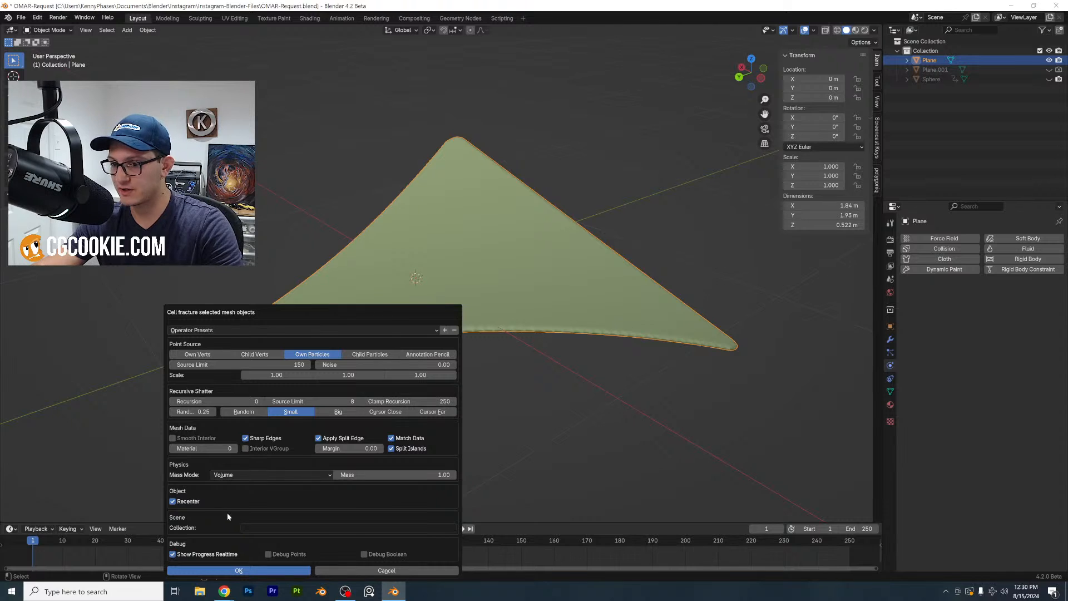
{"action": "left_click", "coordinate": [247, 362]}
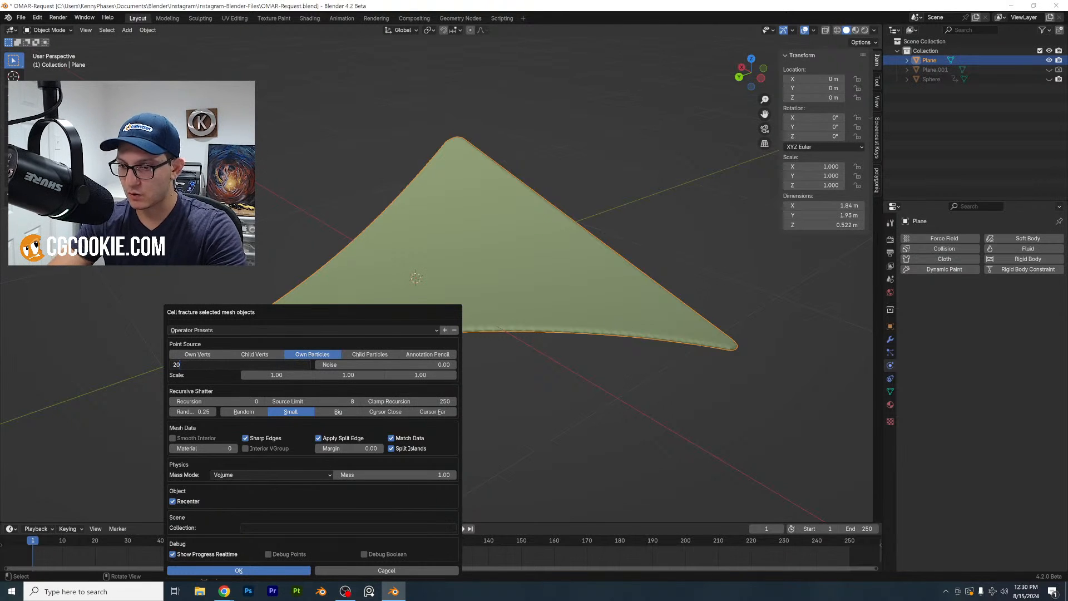
{"action": "type", "text": "20"}
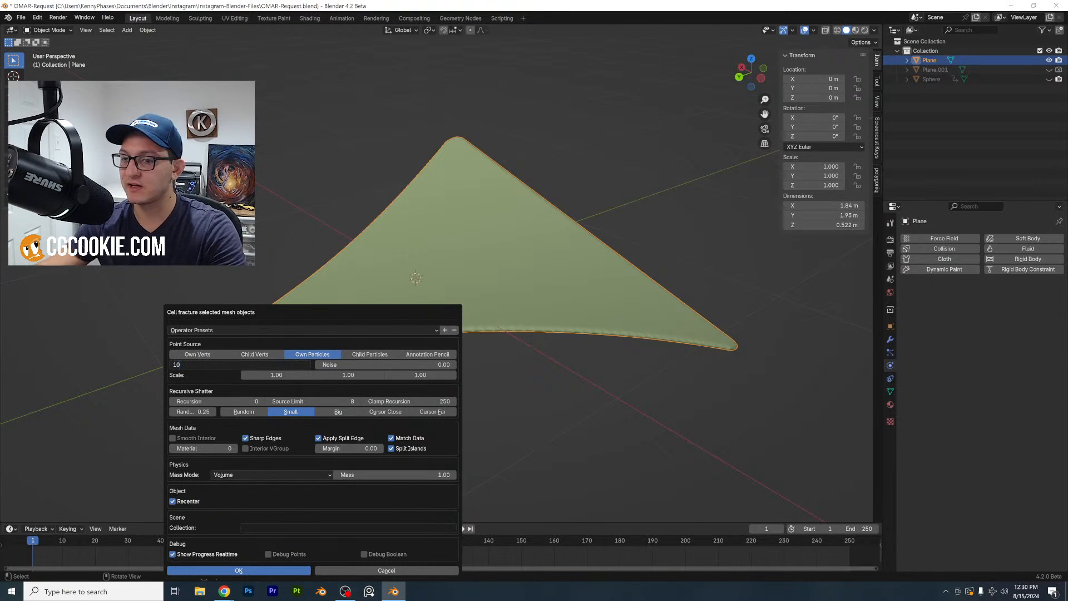
{"action": "type", "text": "10"}
{"action": "key", "text": "Return"}
{"action": "left_click", "coordinate": [239, 571]}
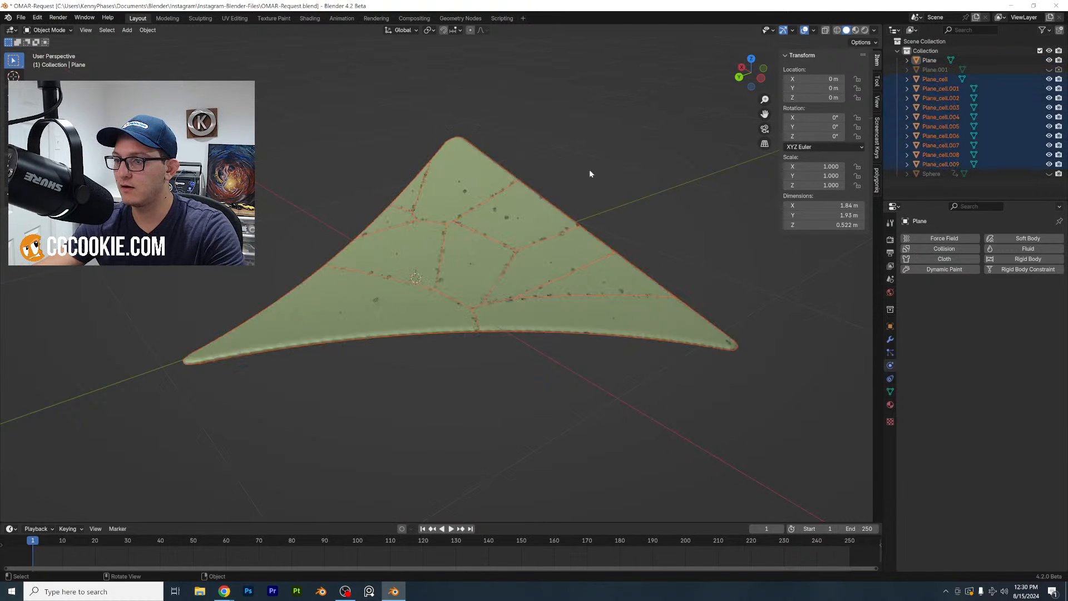
Add active rigid bodies to the selected large fracture pieces
{"action": "middle_click_drag", "start_coordinate": [589, 171], "coordinate": [523, 249]}
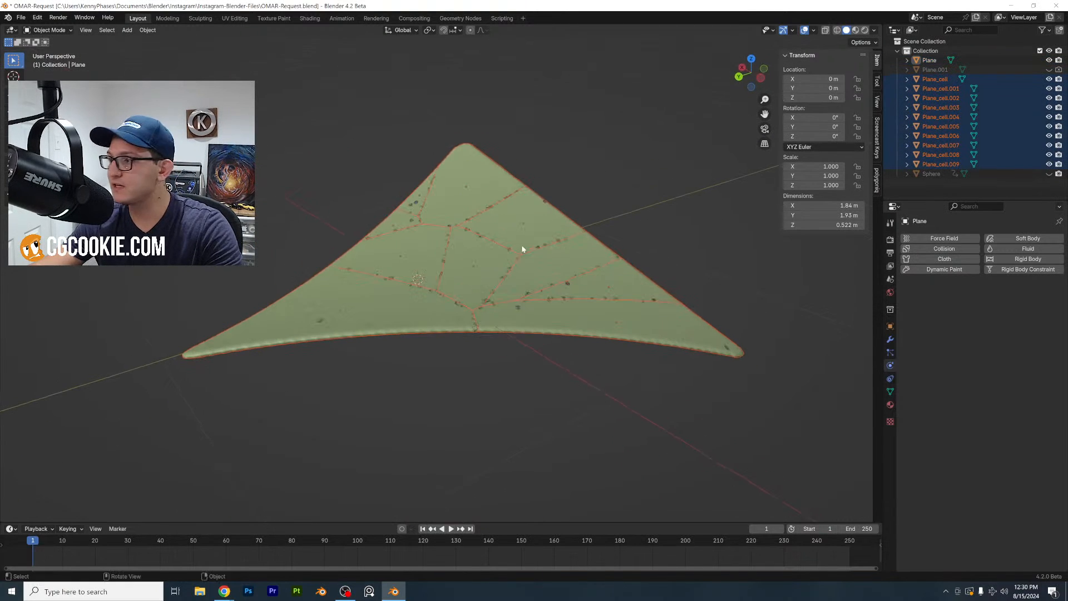
{"action": "left_click", "coordinate": [148, 31]}
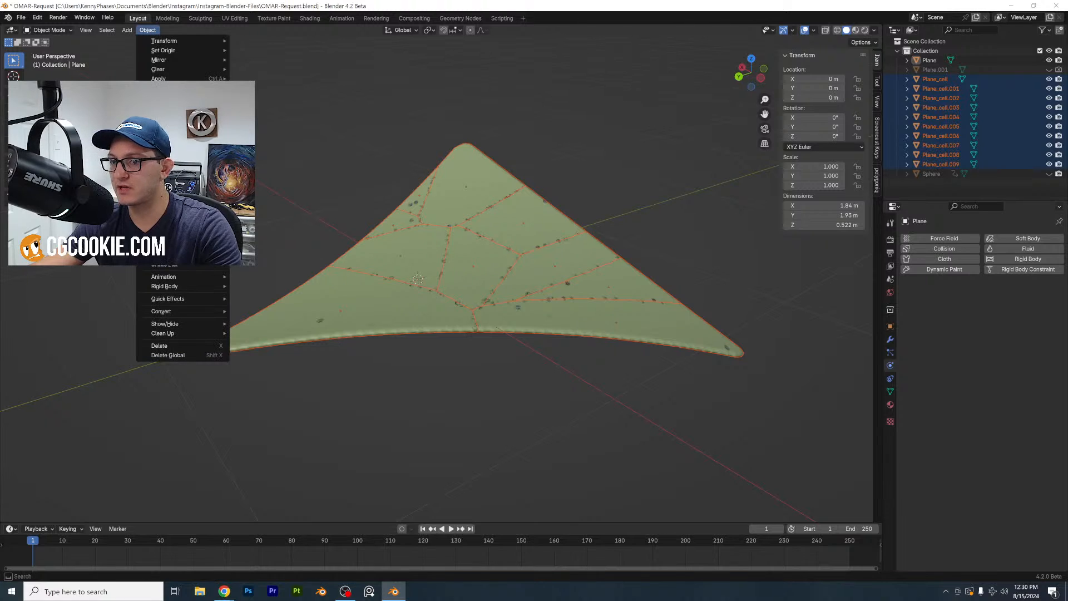
{"action": "mouse_move", "coordinate": [189, 286]}
{"action": "left_click", "coordinate": [280, 286]}
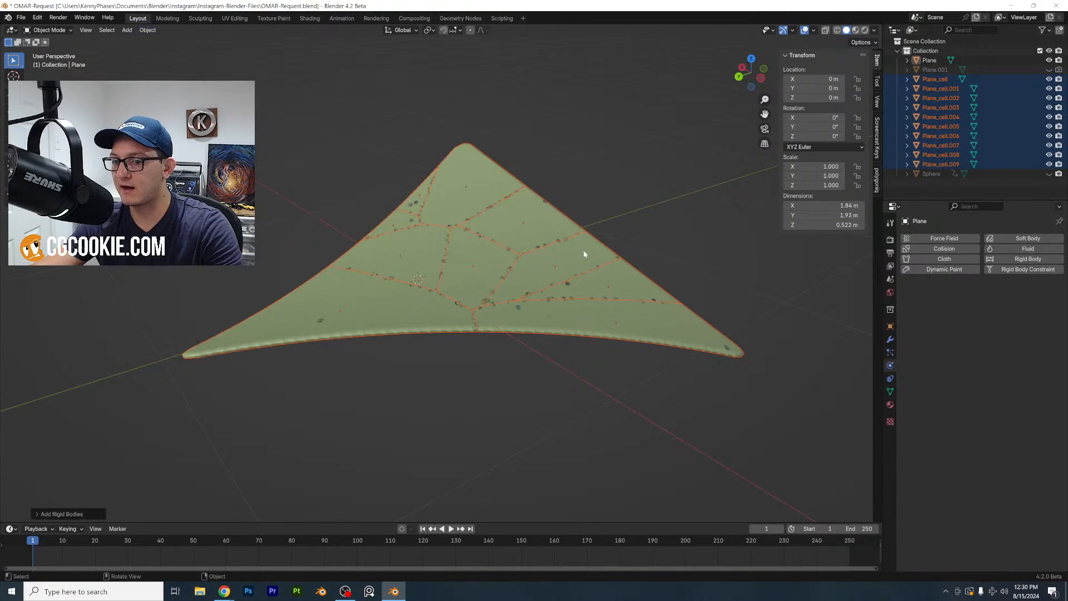
Save the file and play the simulation to check how the large pieces break apart
{"action": "left_click", "coordinate": [605, 214]}
{"action": "key", "text": "ctrl+s"}
{"action": "key", "text": "space"}
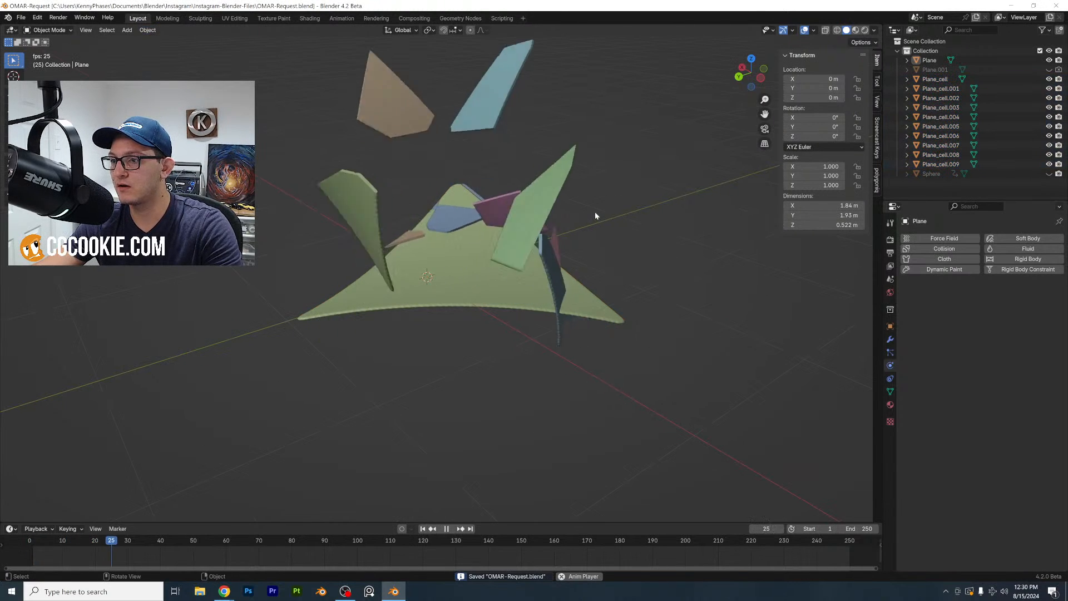
{"action": "key", "text": "Escape"}
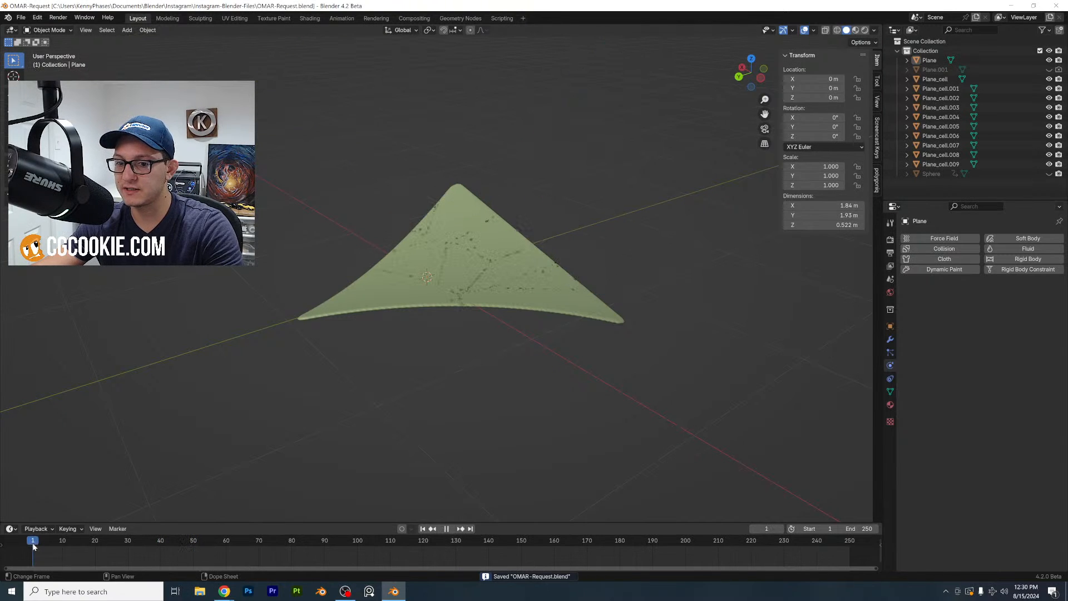
Duplicate the hidden backup chip Plane.001 in place and hide the new copy
{"action": "left_click", "coordinate": [934, 79]}
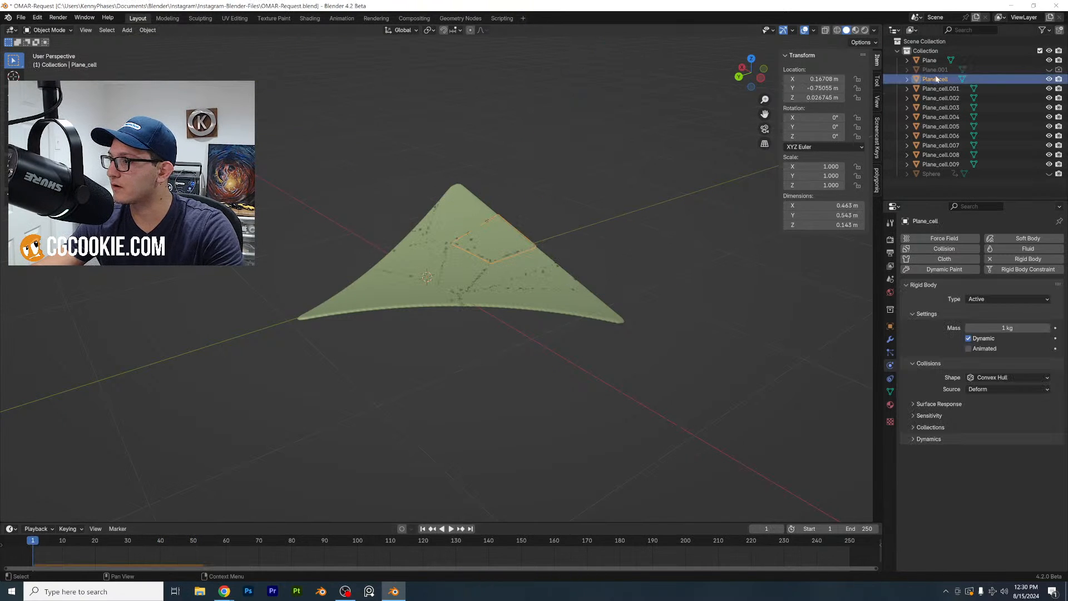
{"action": "left_click", "coordinate": [935, 70]}
{"action": "key", "text": "shift+d"}
{"action": "right_click", "coordinate": [567, 260]}
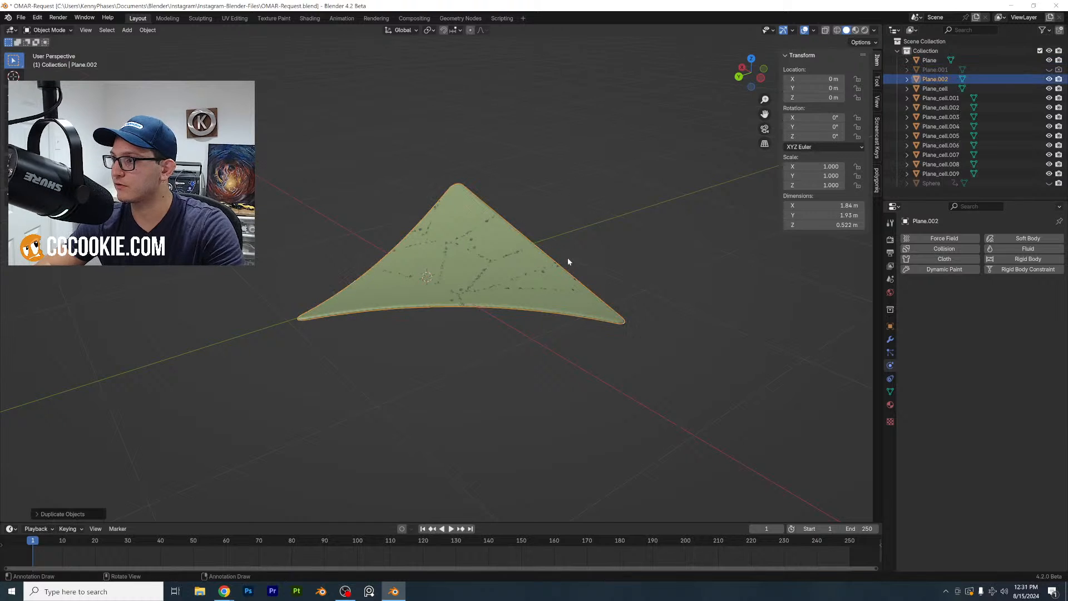
{"action": "key", "text": "h"}
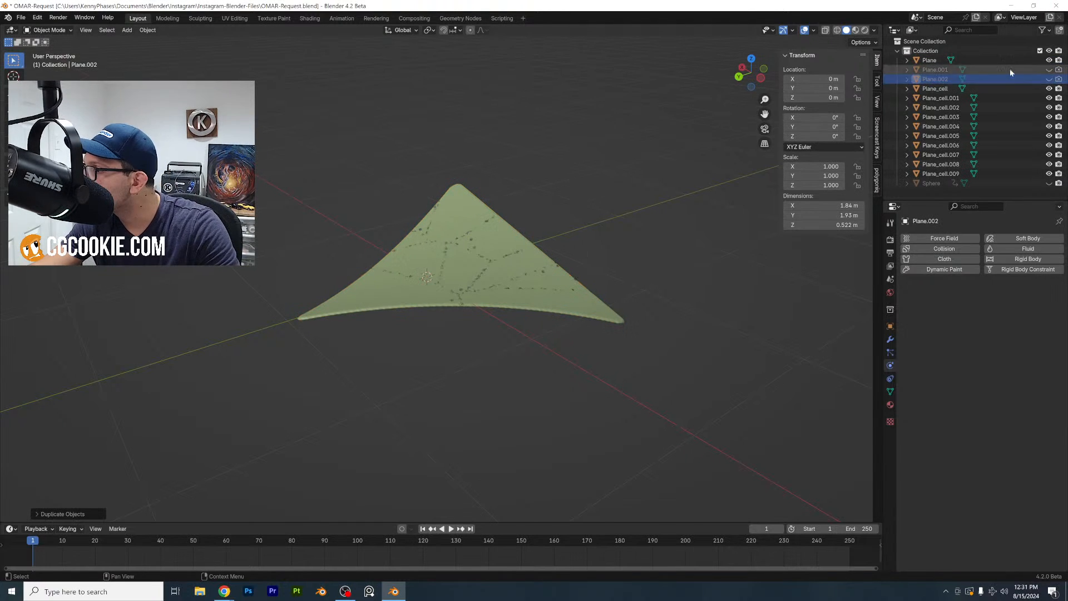
Move all the large fracture pieces into a new collection named Big-Pieces and hide that collection in the viewport
{"action": "left_click", "coordinate": [929, 61]}
{"action": "scroll", "coordinate": [557, 298], "scroll_direction": "up", "scroll_amount": 2}
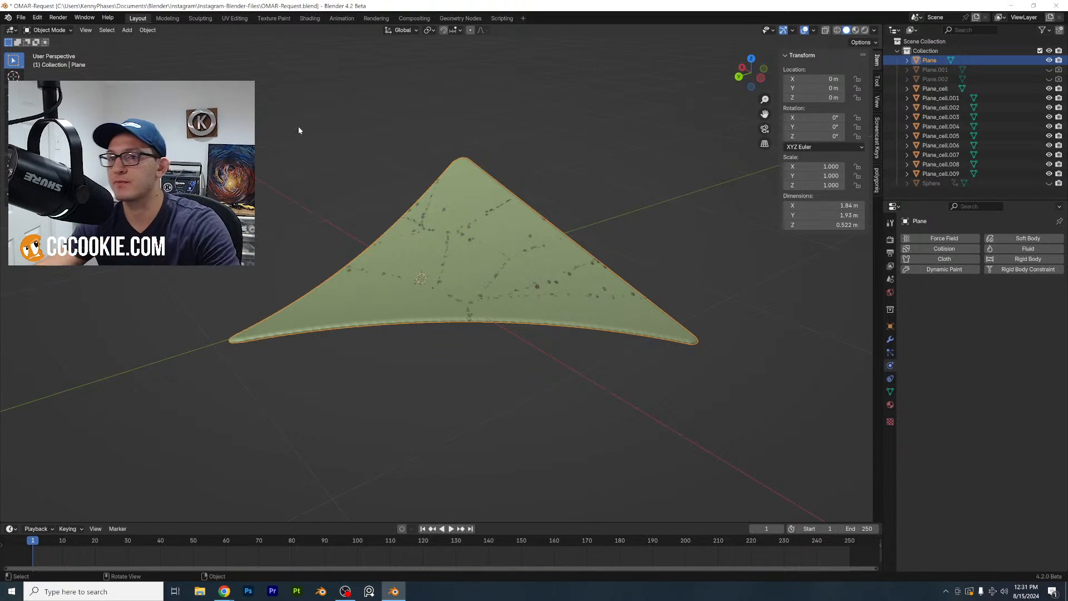
{"action": "left_click", "coordinate": [126, 31]}
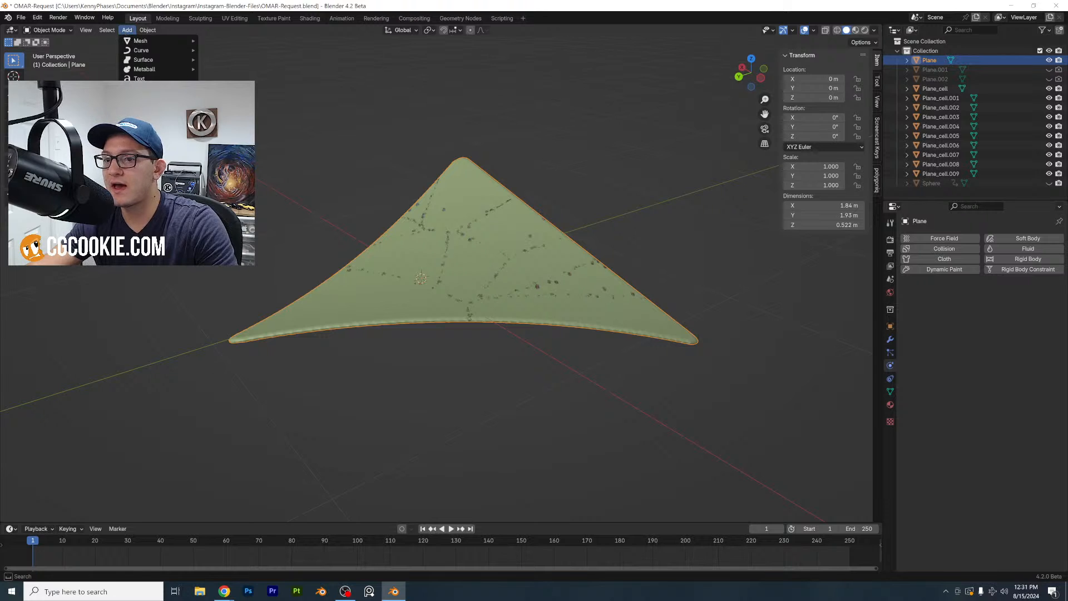
{"action": "left_click", "coordinate": [935, 89]}
{"action": "left_click", "coordinate": [939, 174], "text": "shift"}
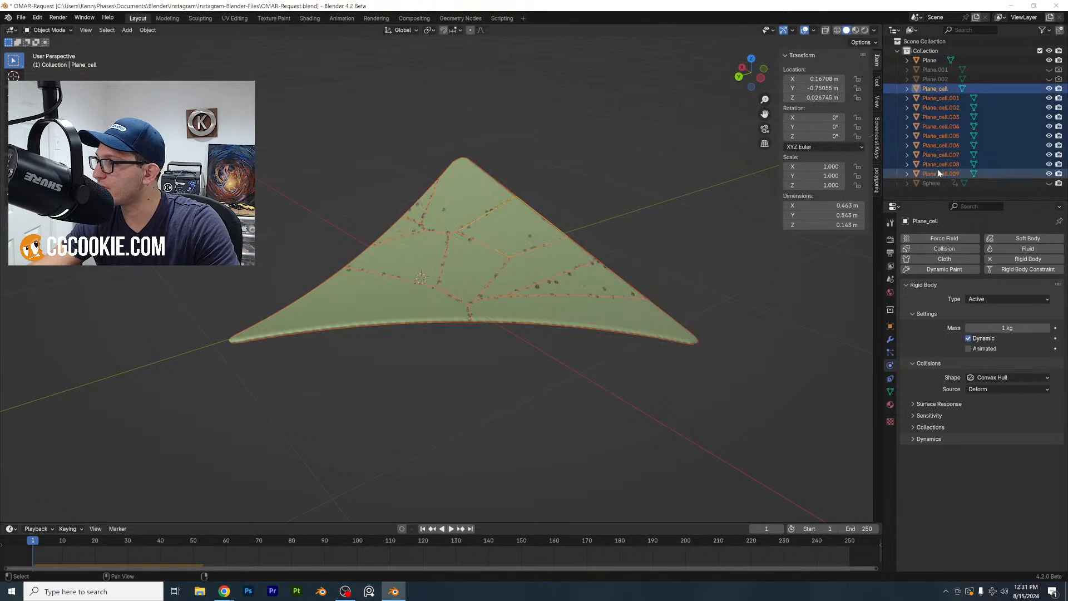
{"action": "key", "text": "m"}
{"action": "left_click", "coordinate": [618, 192]}
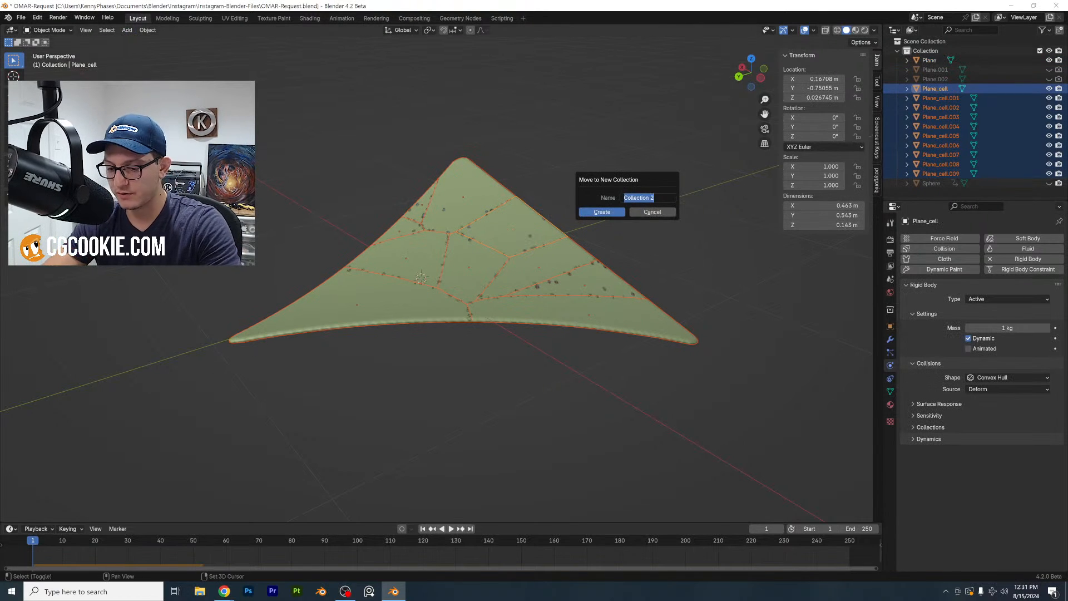
{"action": "type", "text": "Big-Pieces"}
{"action": "key", "text": "Return"}
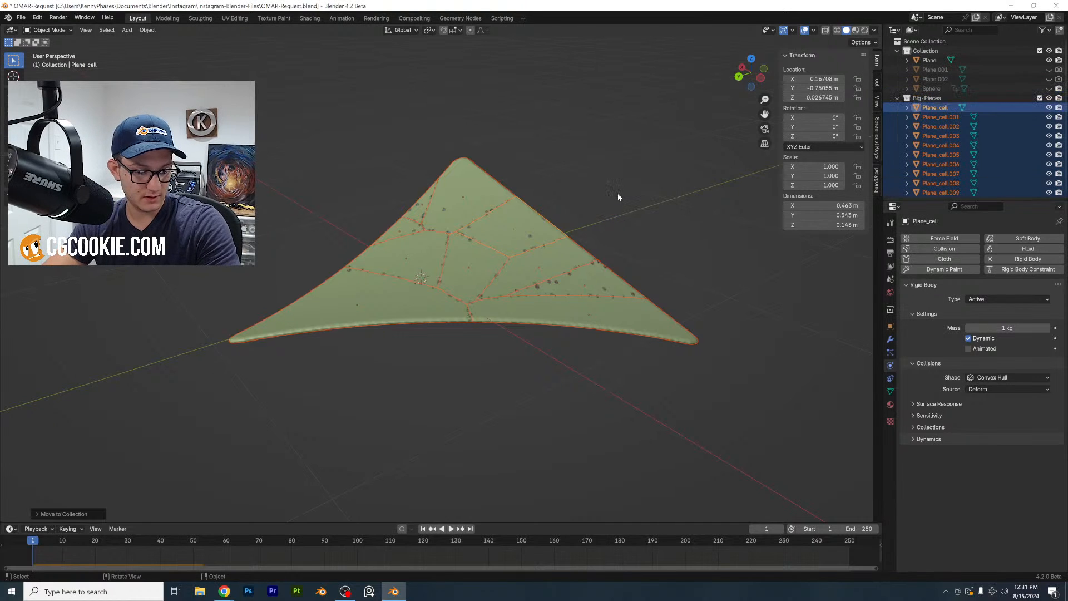
{"action": "left_click", "coordinate": [897, 99]}
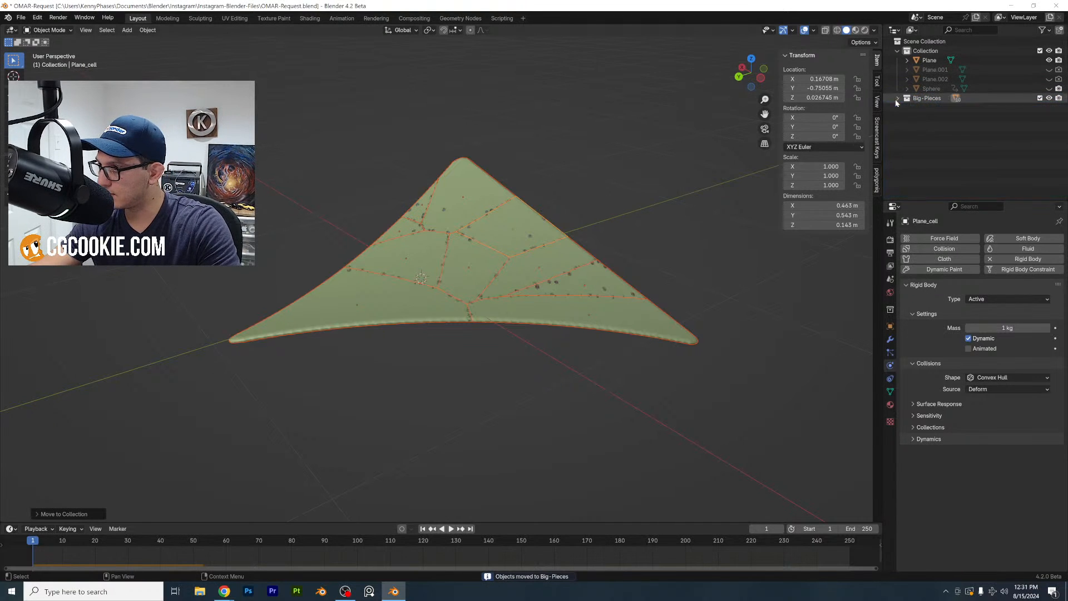
{"action": "left_click", "coordinate": [1050, 98]}
Cell Fracture the original chip again using its own particles with a source limit of 100
{"action": "left_click", "coordinate": [477, 234]}
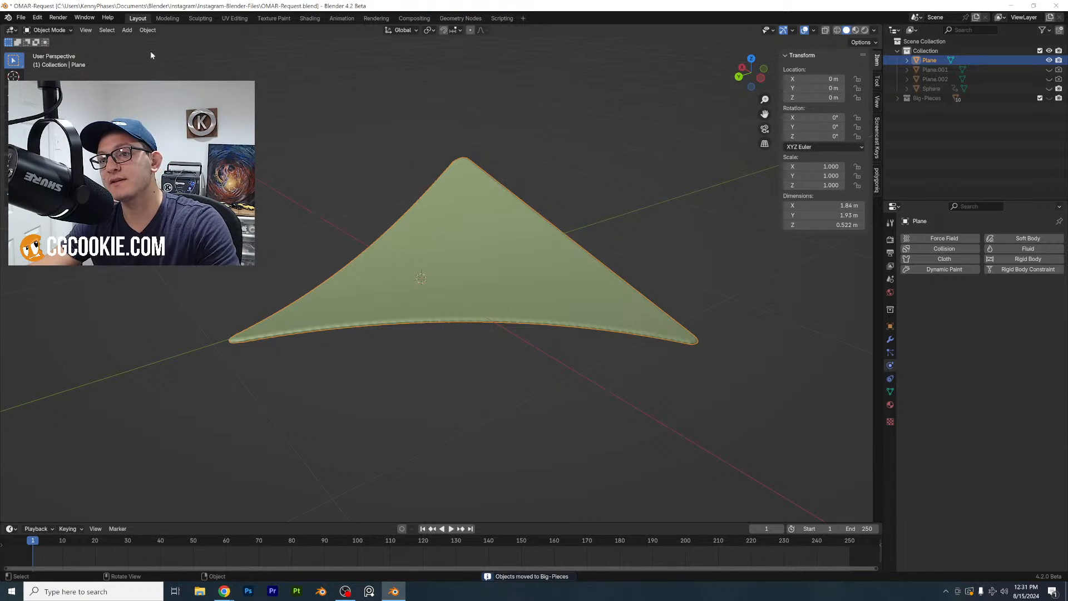
{"action": "left_click", "coordinate": [147, 30]}
{"action": "mouse_move", "coordinate": [196, 287]}
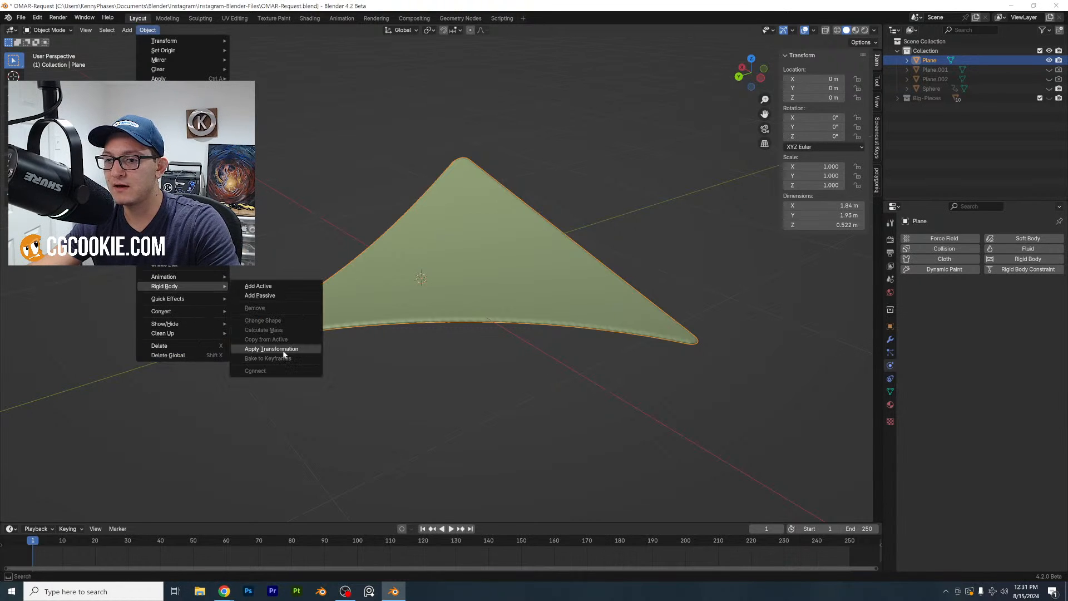
{"action": "mouse_move", "coordinate": [170, 299]}
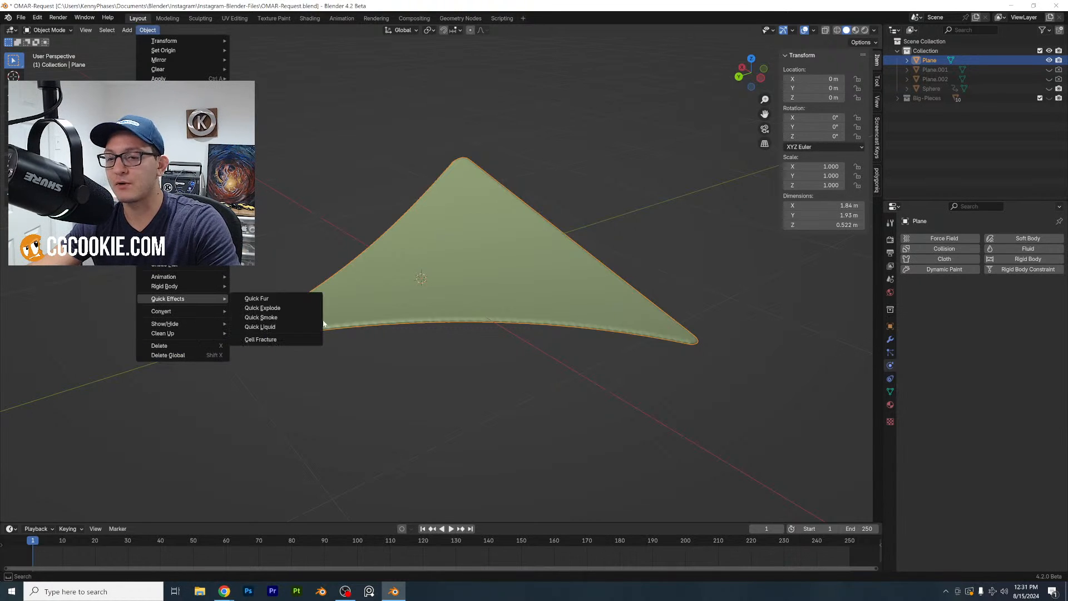
{"action": "left_click", "coordinate": [296, 340]}
{"action": "left_click", "coordinate": [271, 367]}
{"action": "type", "text": "100"}
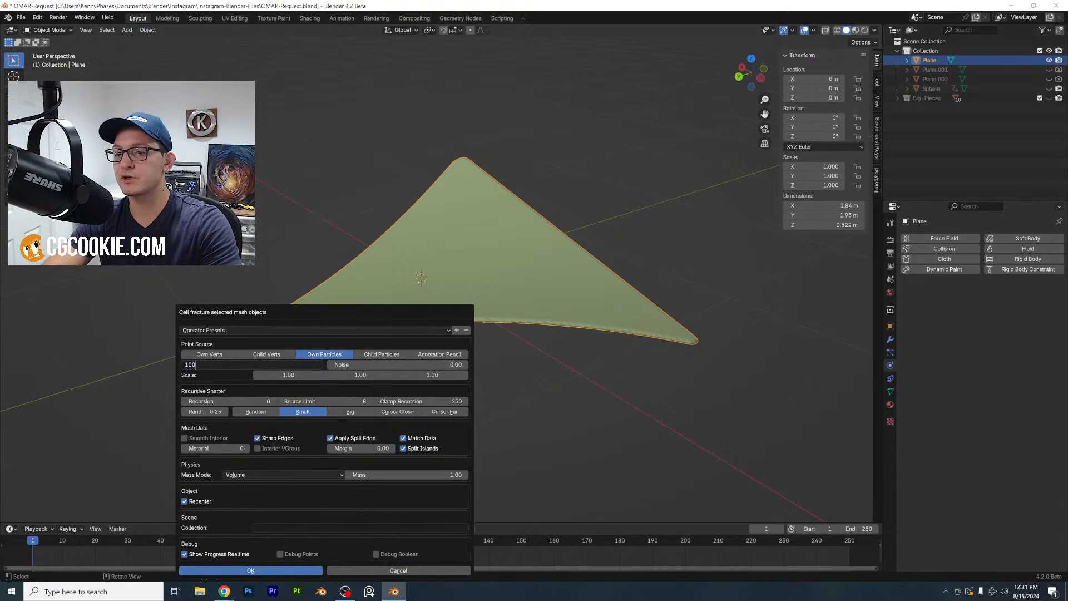
{"action": "key", "text": "Return"}
{"action": "left_click", "coordinate": [266, 572]}
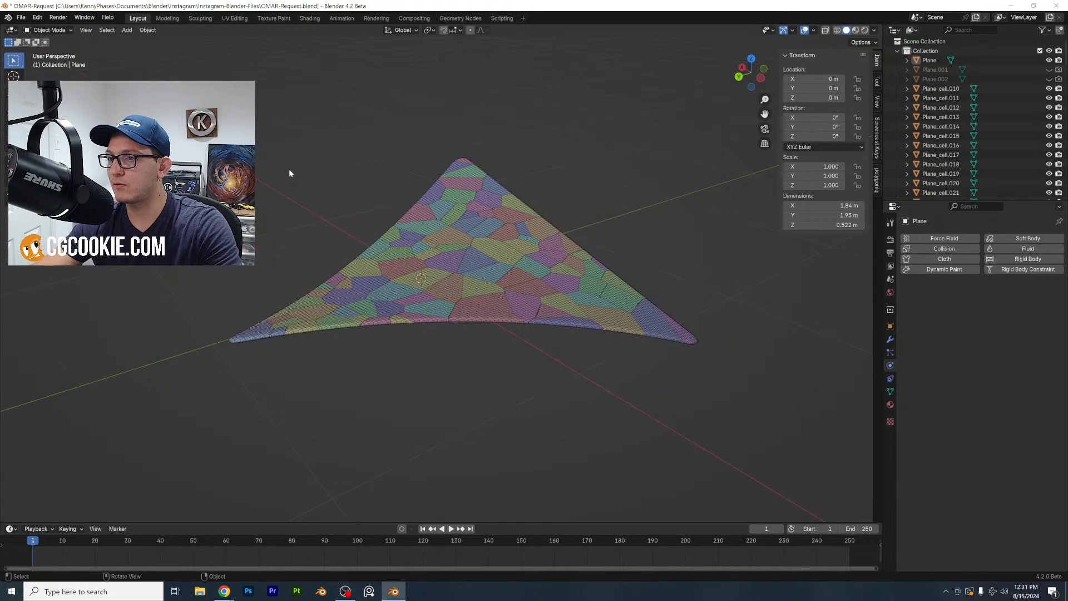
Move all the small fracture pieces and the original chip into a new collection named Small-Pieces, and hide the original chip
{"action": "left_click_drag", "start_coordinate": [139, 84], "coordinate": [710, 422]}
{"action": "key", "text": "m"}
{"action": "left_click", "coordinate": [500, 277]}
{"action": "type", "text": "S"}
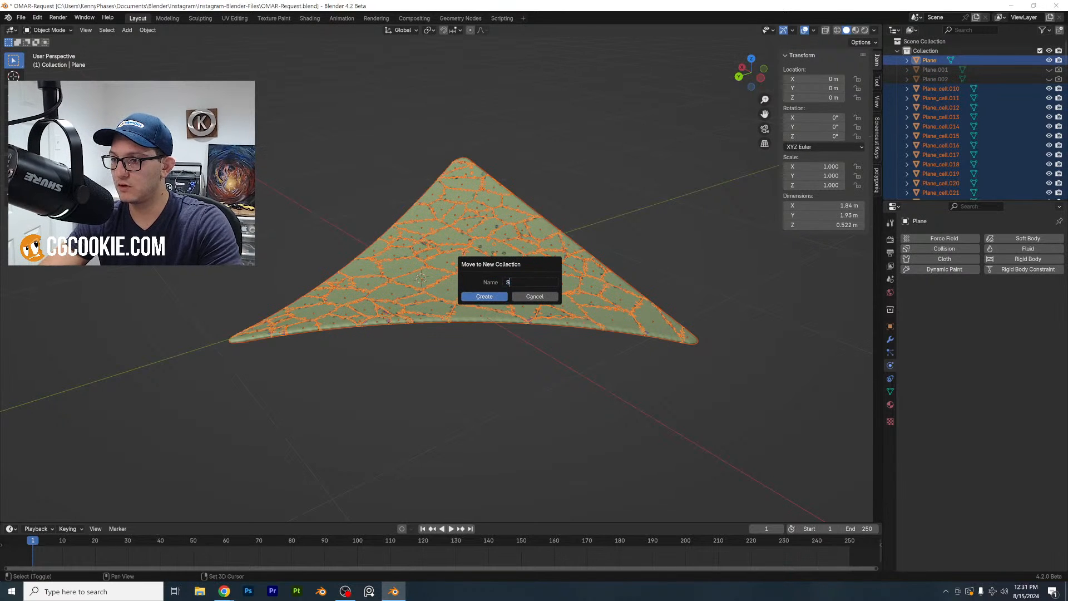
{"action": "type", "text": "mall-Pieces"}
{"action": "key", "text": "Return"}
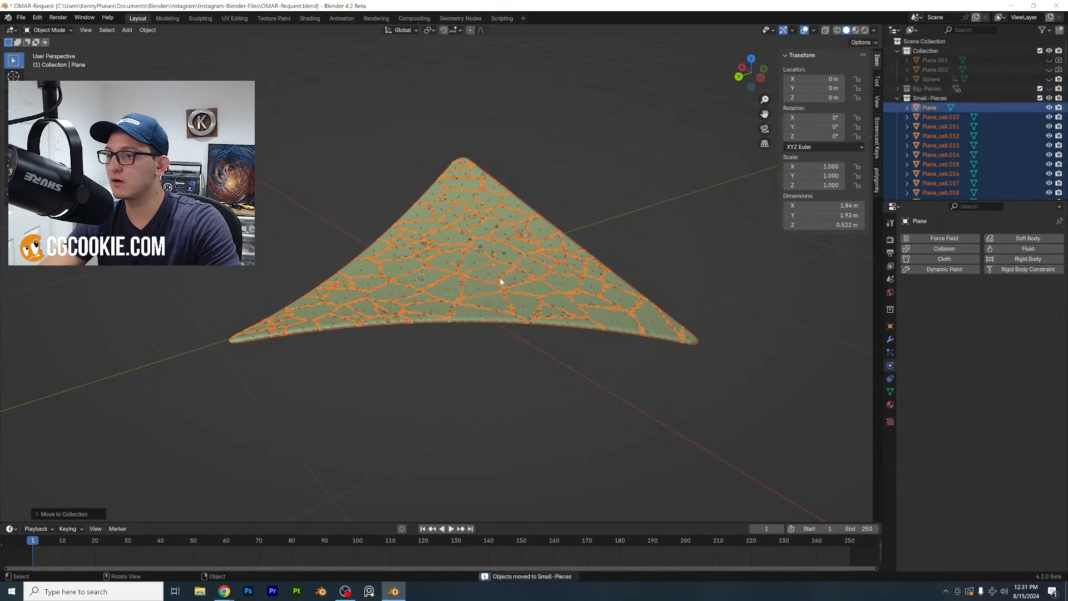
{"action": "left_click", "coordinate": [1050, 107]}
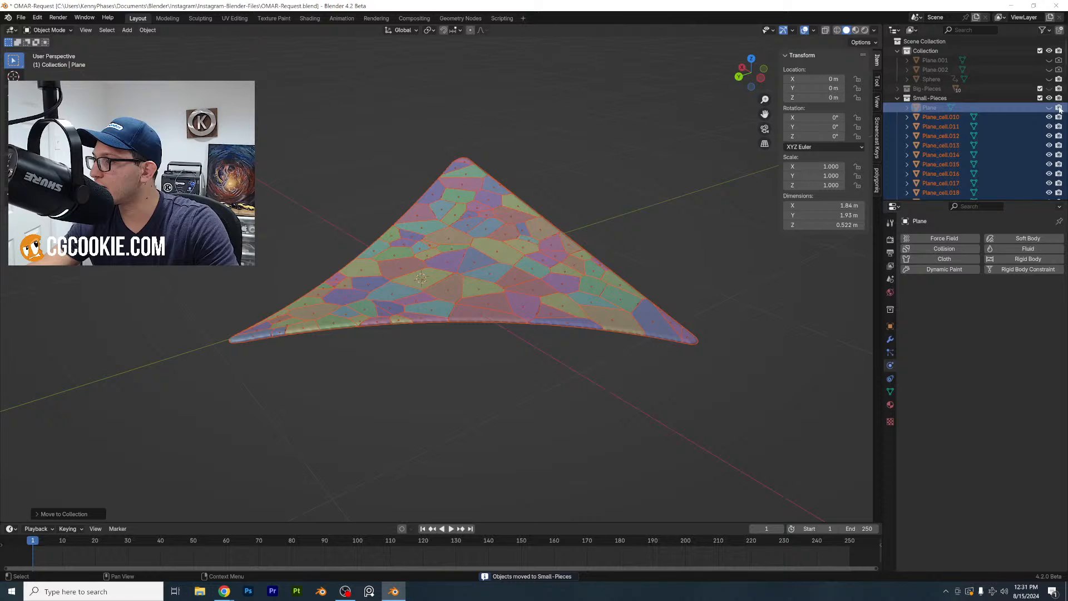
Add active rigid bodies to all the small fracture pieces, leaving out the hidden original chip, and save the file
{"action": "left_click", "coordinate": [147, 30]}
{"action": "mouse_move", "coordinate": [214, 287]}
{"action": "left_click", "coordinate": [248, 292]}
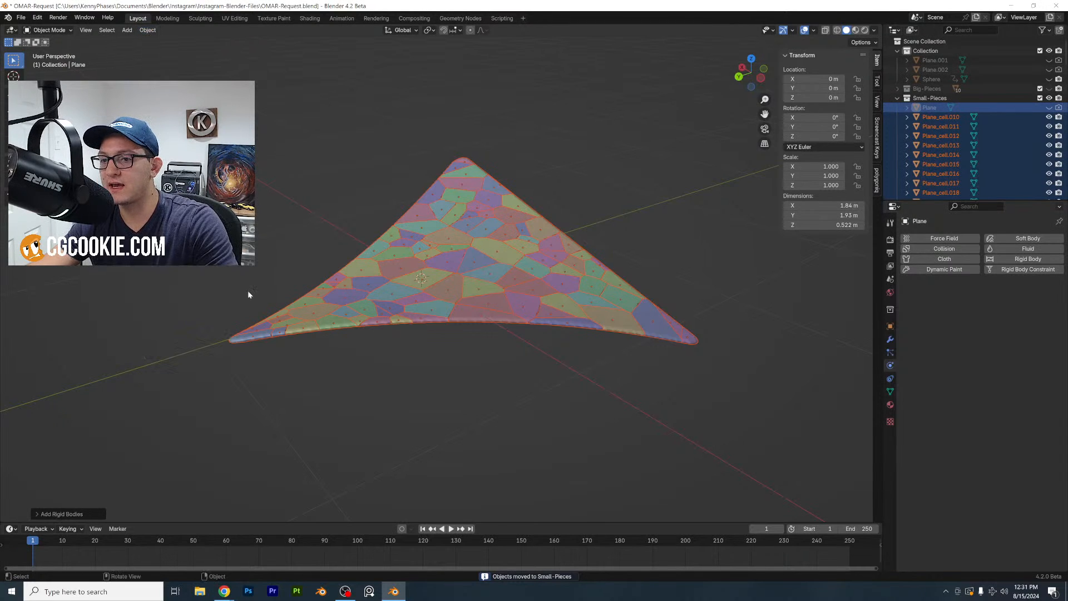
{"action": "left_click", "coordinate": [148, 30]}
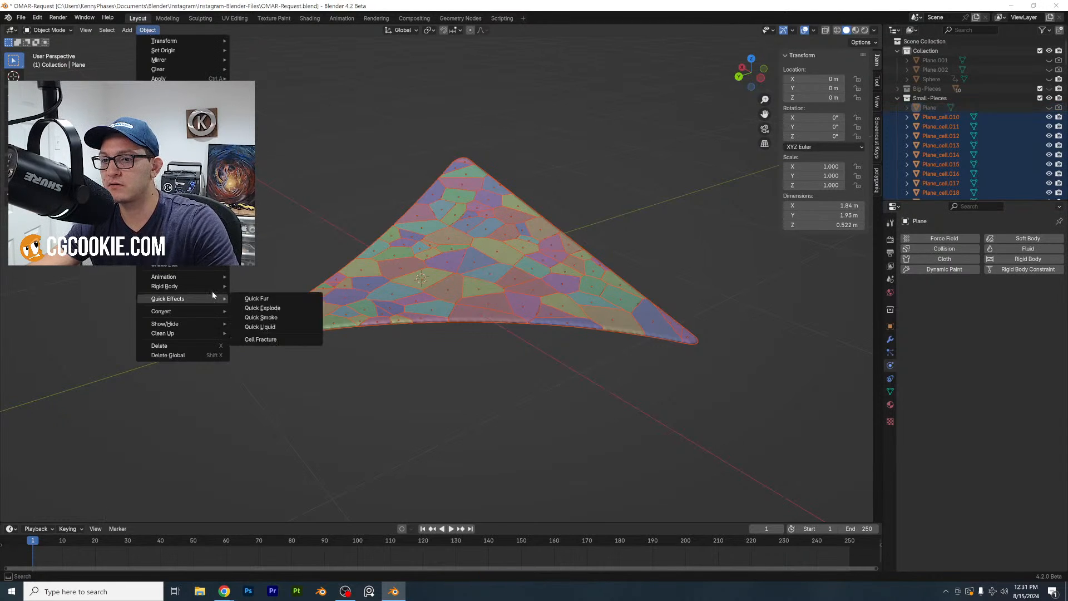
{"action": "mouse_move", "coordinate": [212, 284]}
{"action": "left_click", "coordinate": [248, 282]}
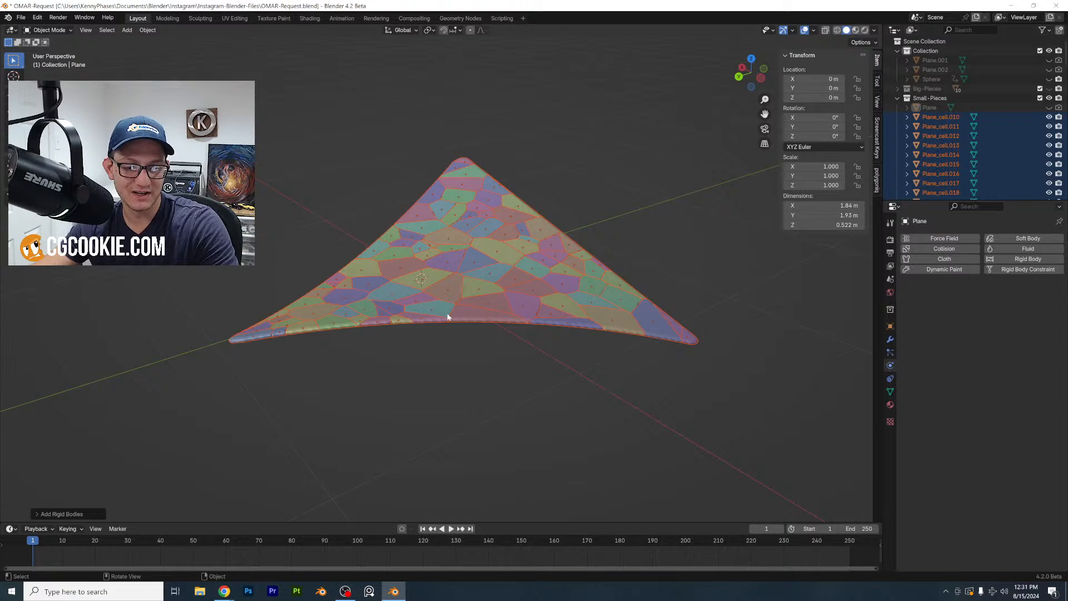
{"action": "scroll", "coordinate": [370, 281], "scroll_direction": "up", "scroll_amount": 2}
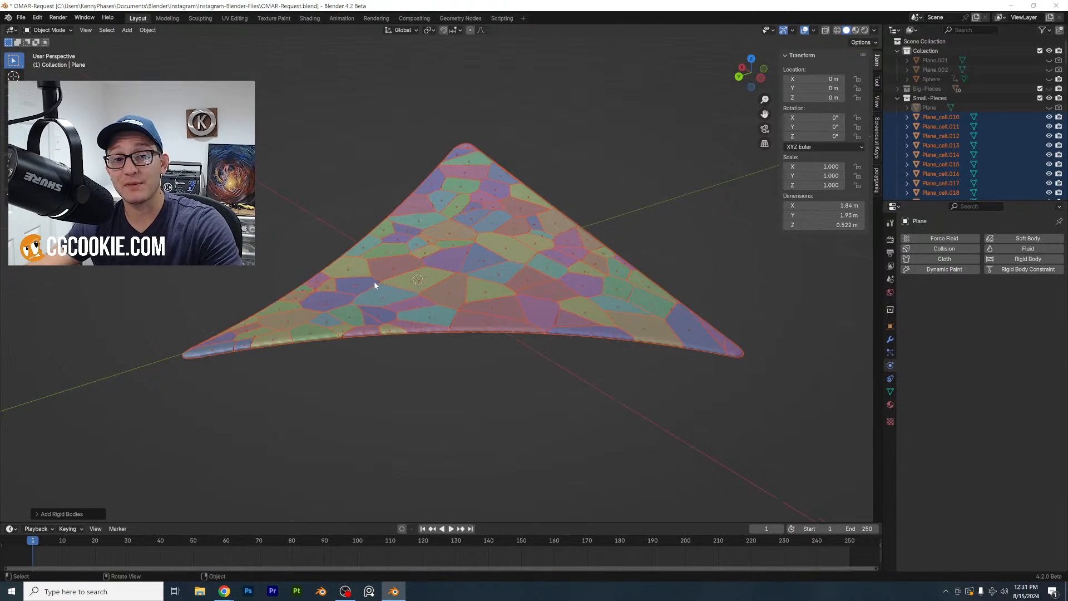
{"action": "middle_click_drag", "start_coordinate": [374, 281], "coordinate": [418, 322]}
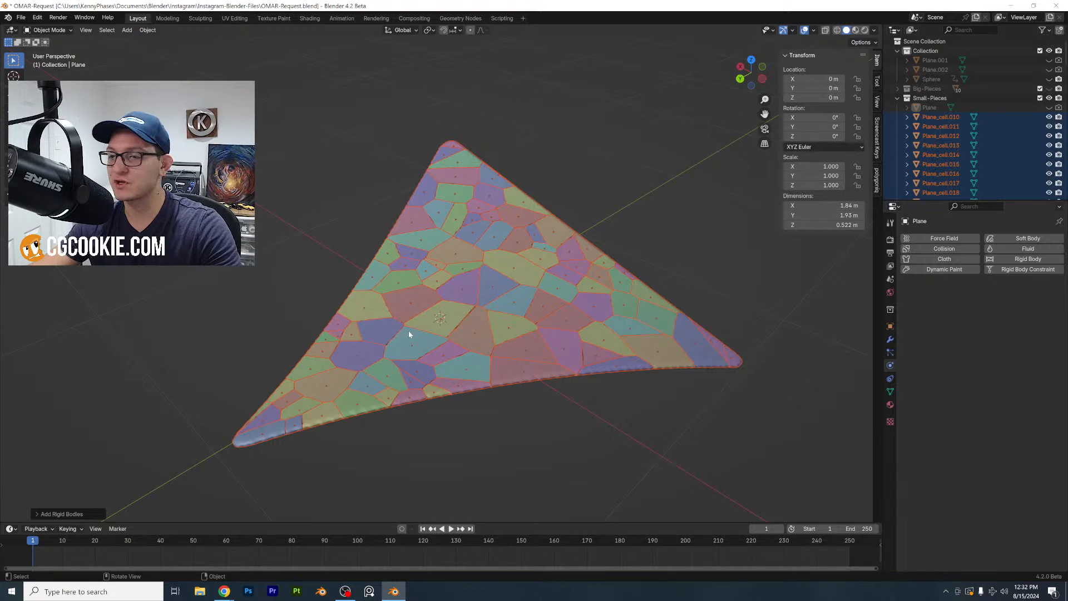
{"action": "scroll", "coordinate": [418, 327], "scroll_direction": "down", "scroll_amount": 3}
{"action": "key", "text": "ctrl+s"}
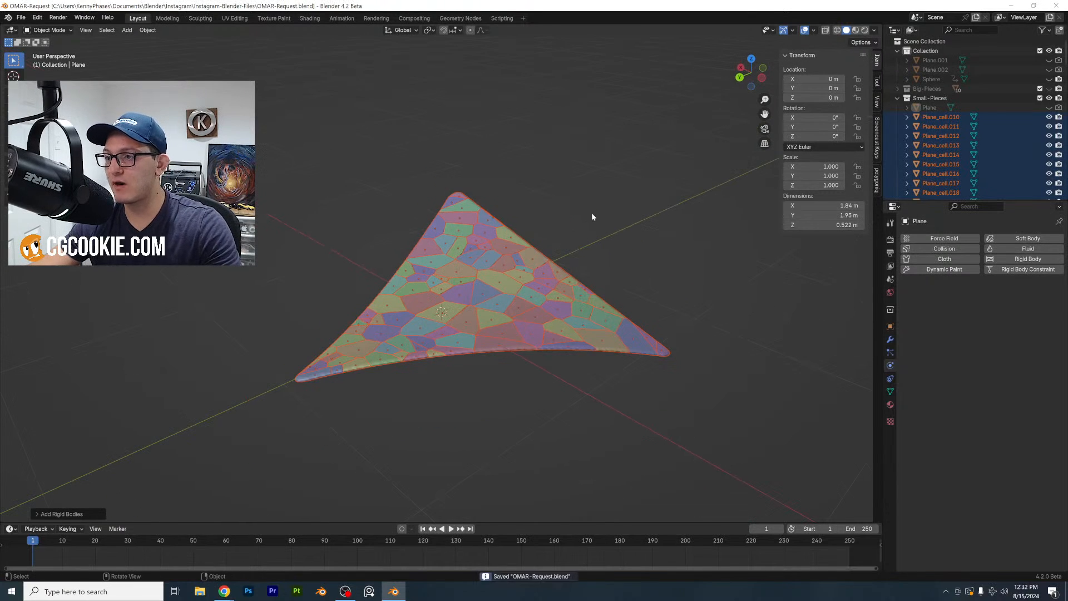
Show the Big-Pieces collection temporarily, play the simulation with both fracture sets, return to frame 1, and hide Big-Pieces again
{"action": "left_click", "coordinate": [592, 213]}
{"action": "left_click", "coordinate": [905, 99]}
{"action": "left_click", "coordinate": [897, 99]}
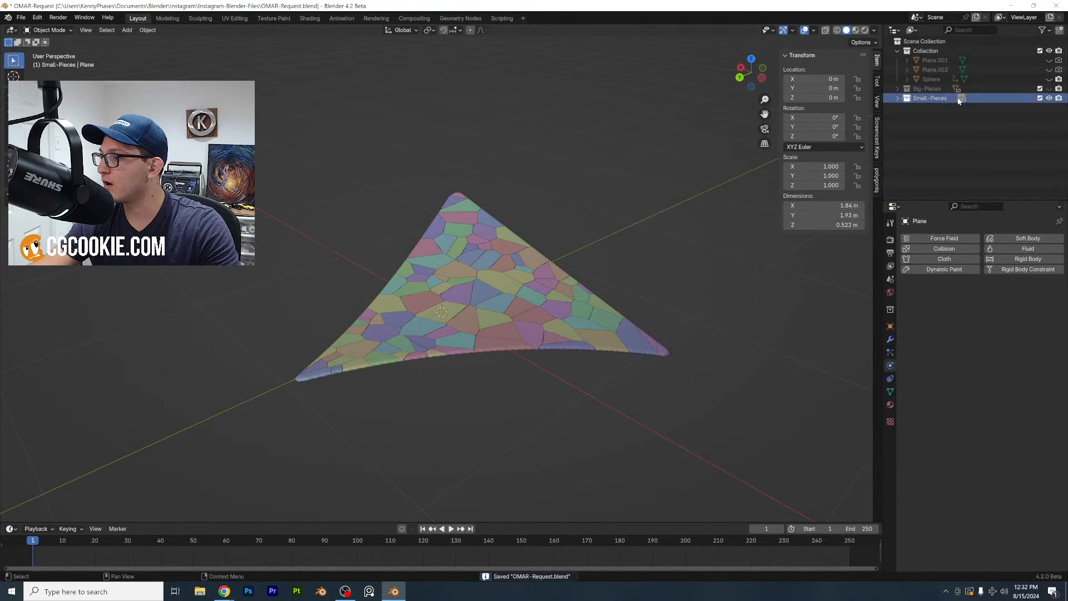
{"action": "left_click", "coordinate": [1050, 89]}
{"action": "key", "text": "space"}
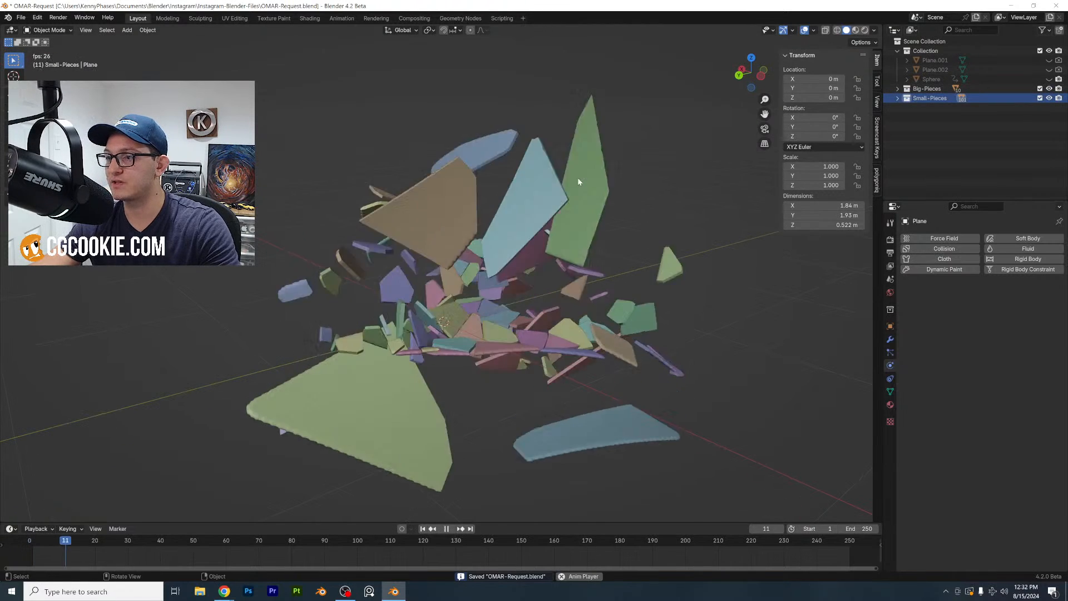
{"action": "key", "text": "space"}
{"action": "scroll", "coordinate": [556, 219], "scroll_direction": "down", "scroll_amount": 3}
{"action": "middle_click_drag", "start_coordinate": [555, 219], "coordinate": [565, 233]}
{"action": "left_click", "coordinate": [32, 543]}
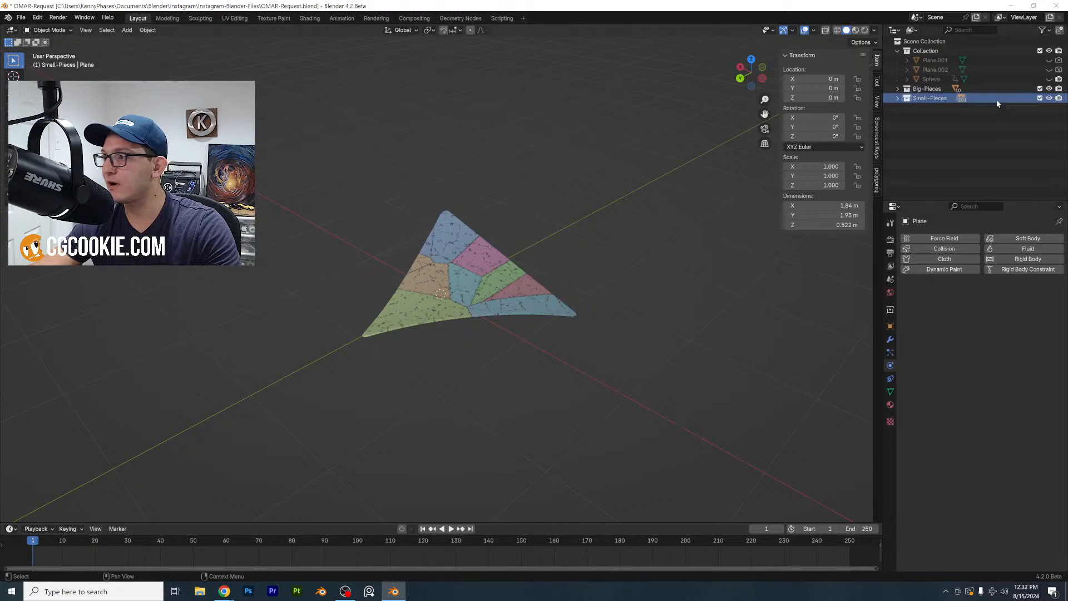
{"action": "left_click", "coordinate": [1050, 88]}
{"action": "scroll", "coordinate": [514, 272], "scroll_direction": "up", "scroll_amount": 2}
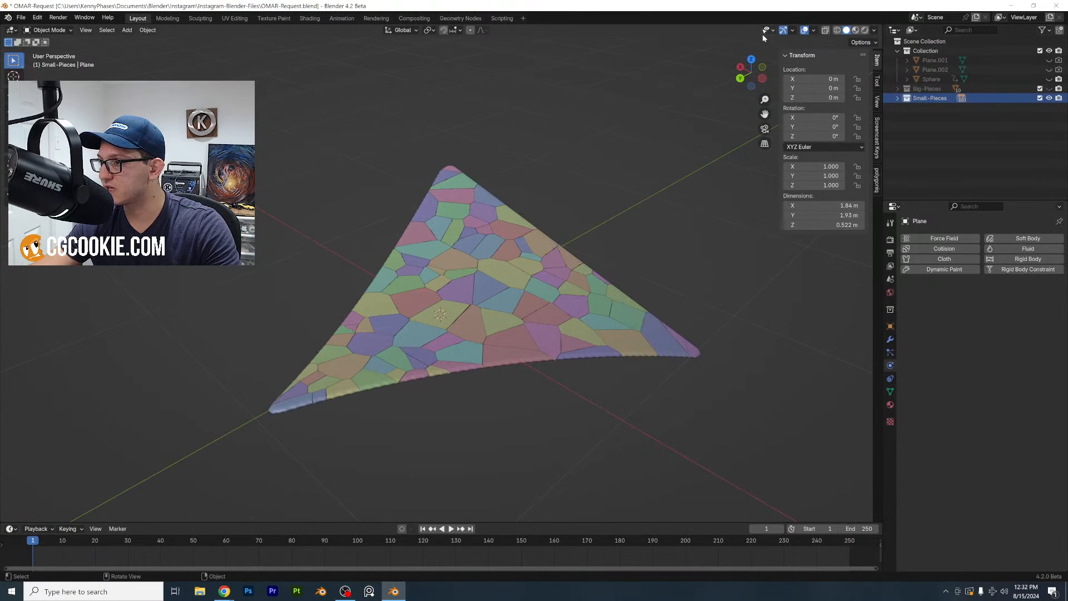
In the top view, delete the small pieces near the chip's tip and along its base, leaving only a middle band
{"action": "left_click", "coordinate": [751, 59]}
{"action": "left_click_drag", "start_coordinate": [327, 123], "coordinate": [603, 286]}
{"action": "key", "text": "x"}
{"action": "left_click", "coordinate": [603, 286]}
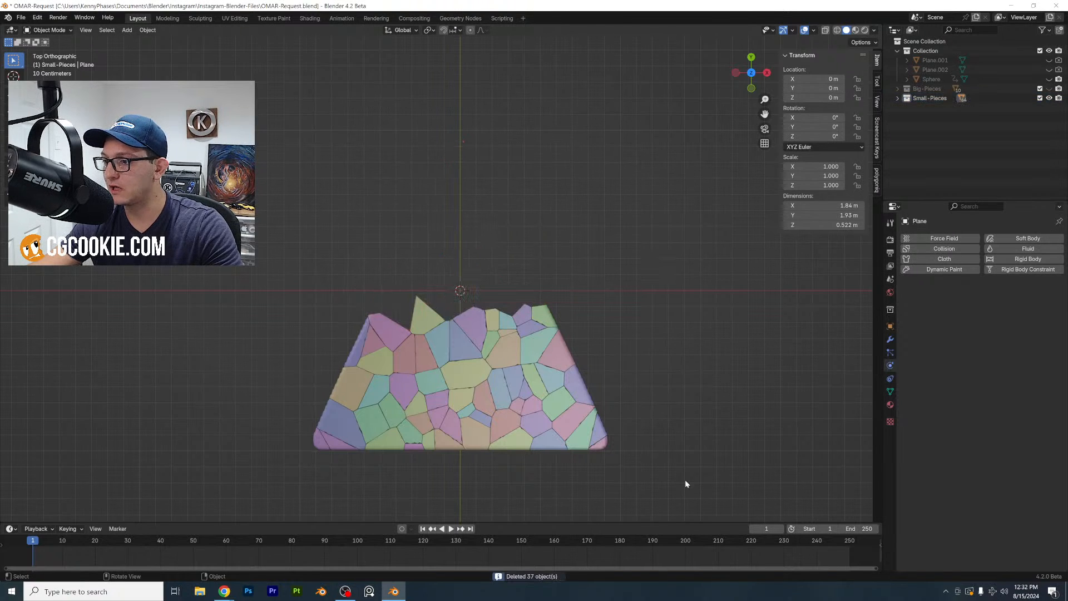
{"action": "left_click_drag", "start_coordinate": [690, 478], "coordinate": [212, 382]}
{"action": "key", "text": "x"}
{"action": "left_click", "coordinate": [212, 383]}
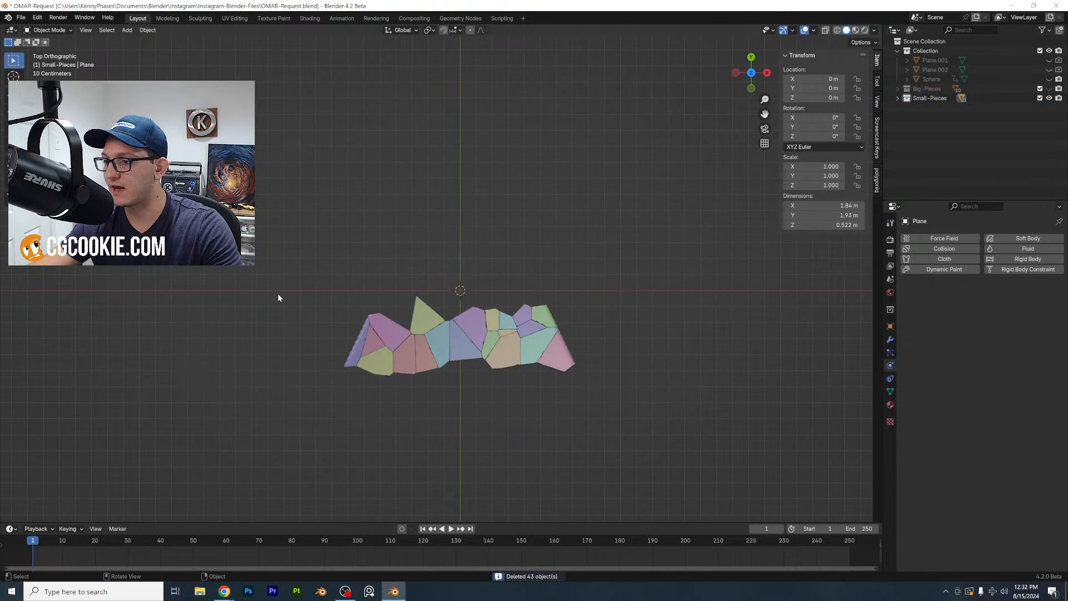
Cell Fracture the remaining band of small pieces using their own particles with a source limit of 40
{"action": "left_click_drag", "start_coordinate": [278, 264], "coordinate": [594, 365]}
{"action": "middle_click_drag", "start_coordinate": [593, 364], "coordinate": [464, 137]}
{"action": "scroll", "coordinate": [600, 295], "scroll_direction": "up", "scroll_amount": 4}
{"action": "left_click", "coordinate": [148, 30]}
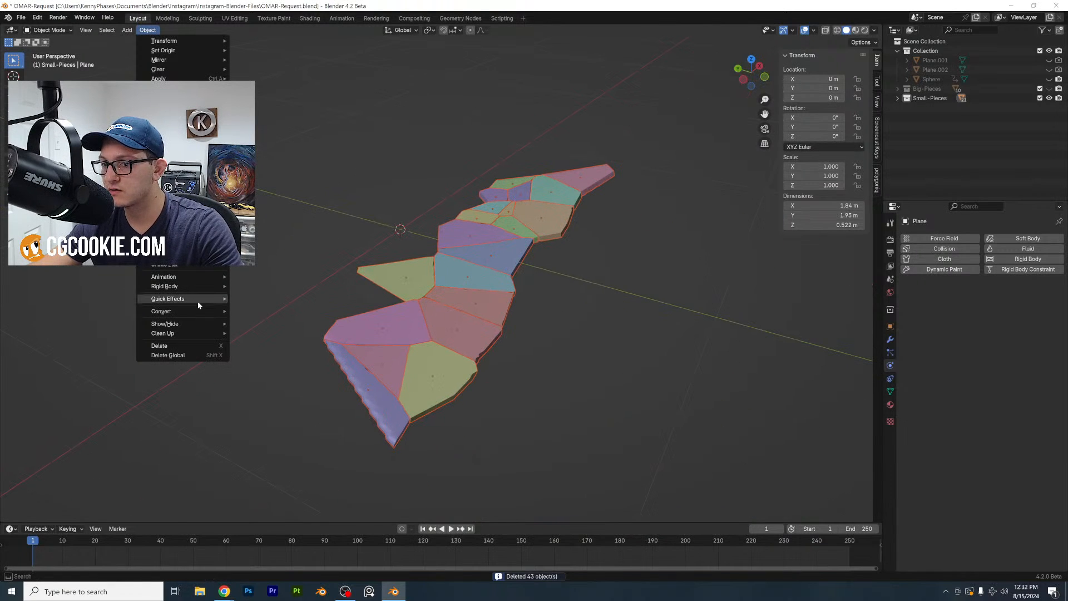
{"action": "mouse_move", "coordinate": [198, 302]}
{"action": "left_click", "coordinate": [256, 338]}
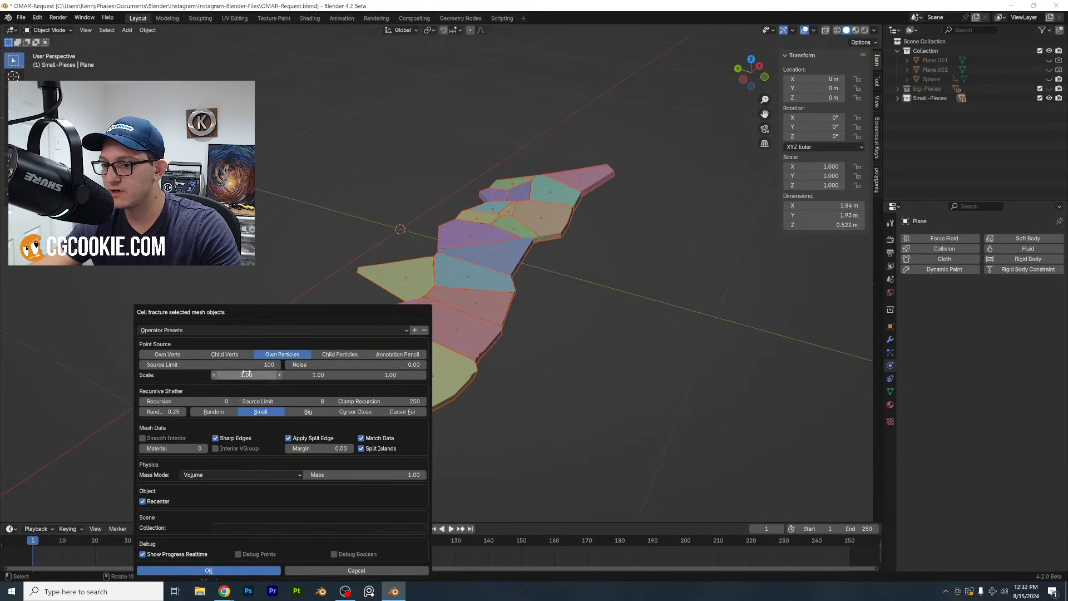
{"action": "left_click", "coordinate": [243, 365]}
{"action": "type", "text": "40"}
{"action": "key", "text": "Return"}
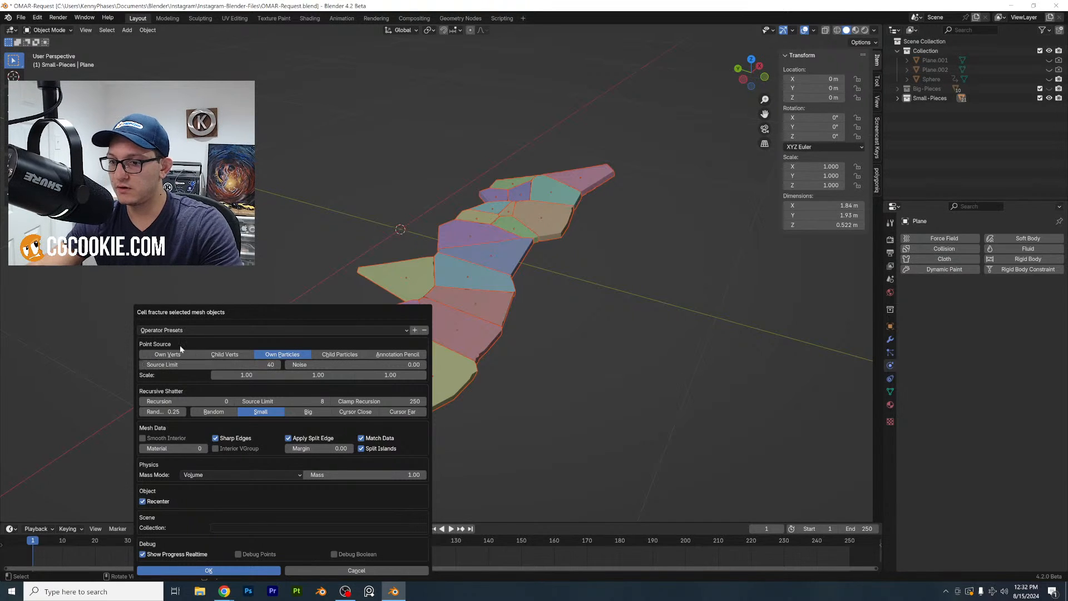
{"action": "left_click", "coordinate": [209, 571]}
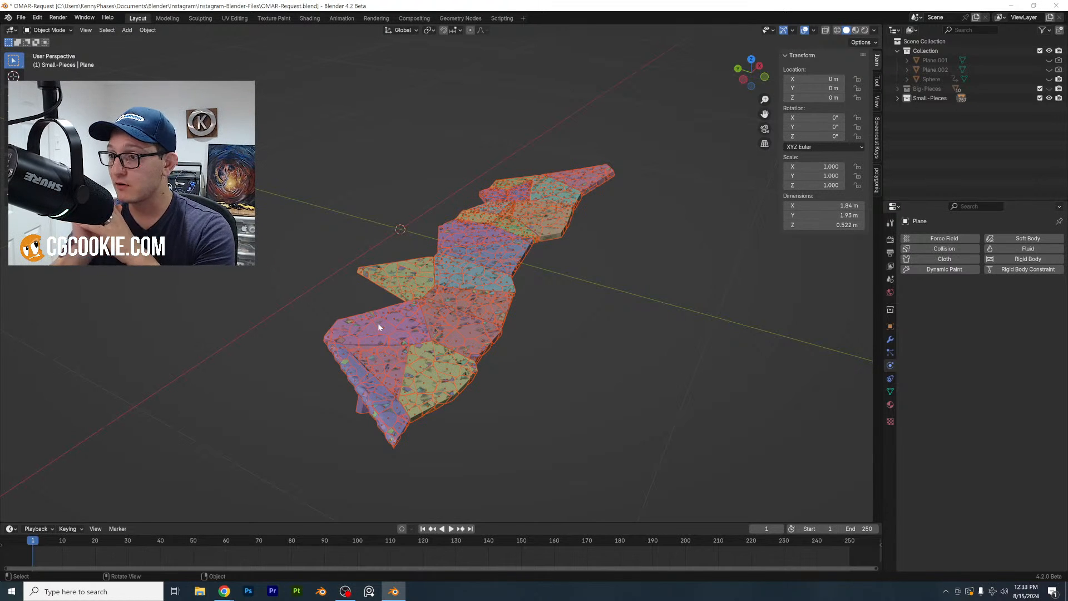
Inspect the new fragments in the Small-Pieces collection, save the file, and play the simulation to frame 41
{"action": "scroll", "coordinate": [434, 312], "scroll_direction": "up", "scroll_amount": 3}
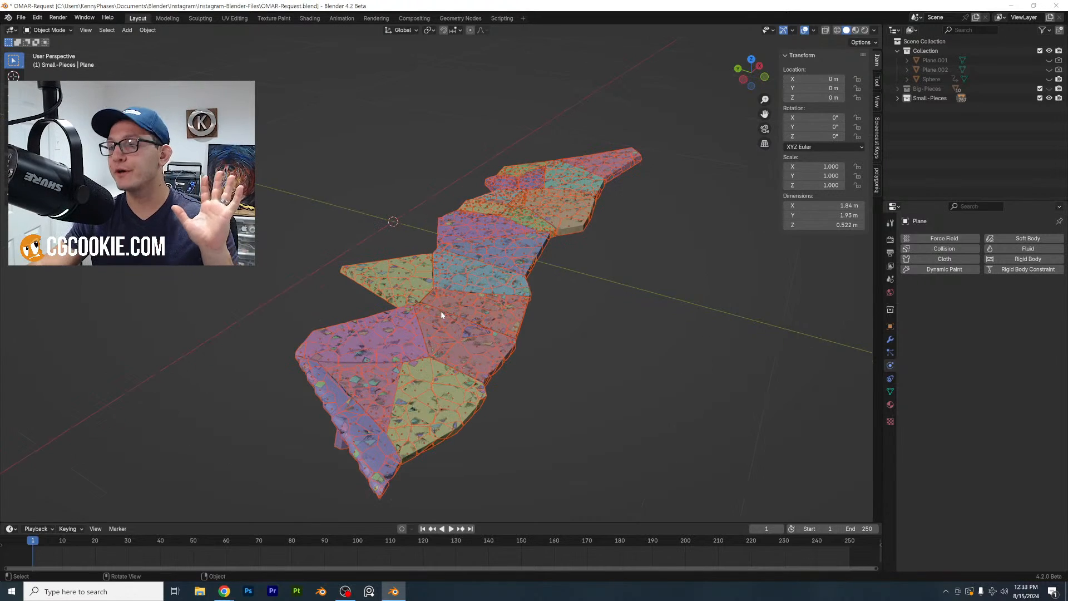
{"action": "scroll", "coordinate": [427, 294], "scroll_direction": "up", "scroll_amount": 2}
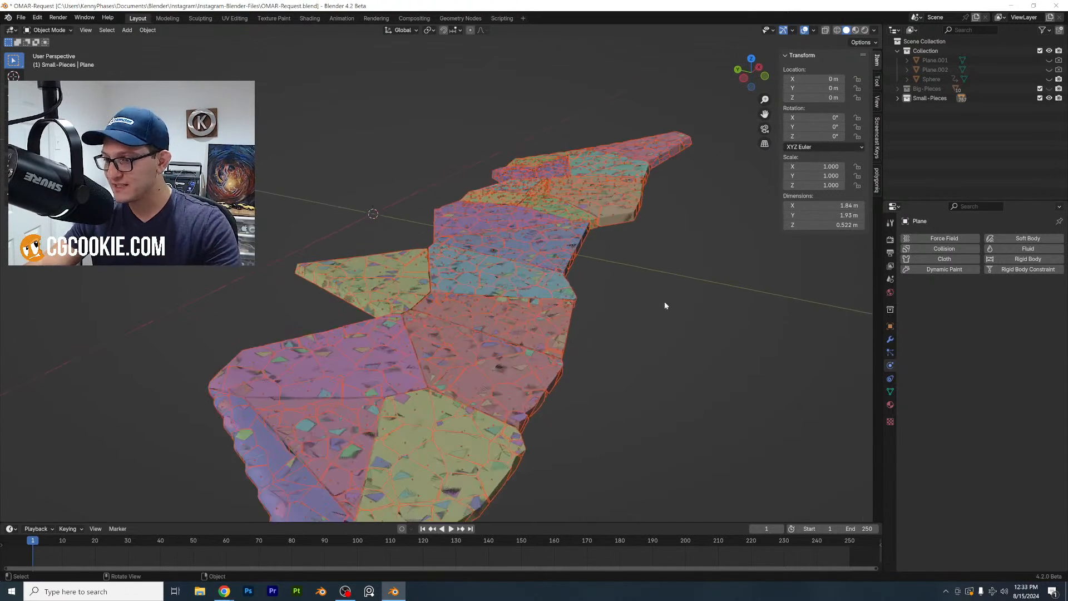
{"action": "scroll", "coordinate": [626, 296], "scroll_direction": "down", "scroll_amount": 1}
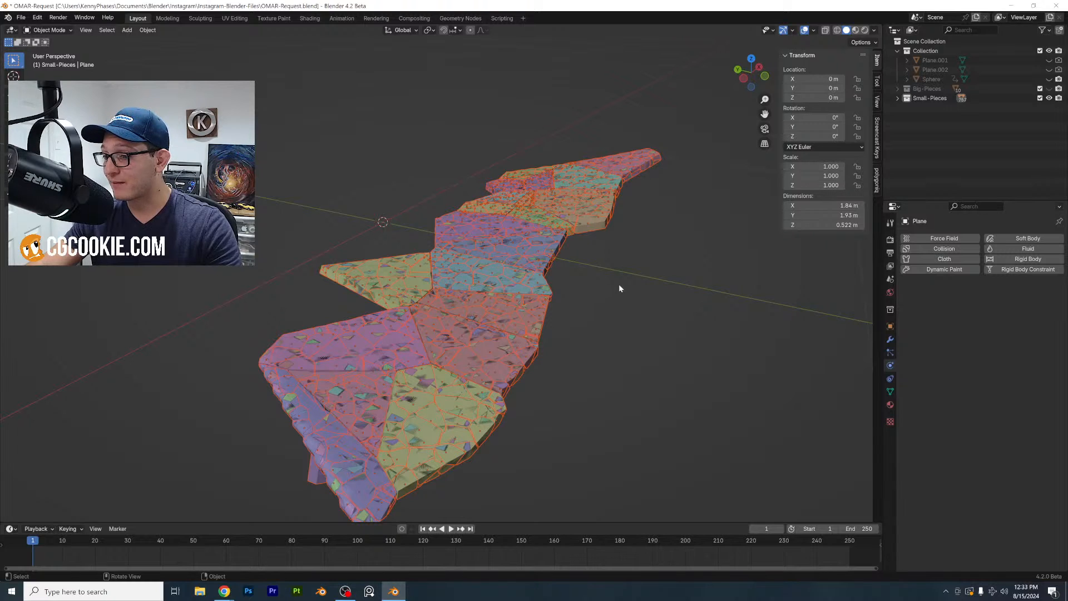
{"action": "left_click", "coordinate": [897, 98]}
{"action": "scroll", "coordinate": [937, 159], "scroll_direction": "down", "scroll_amount": 5}
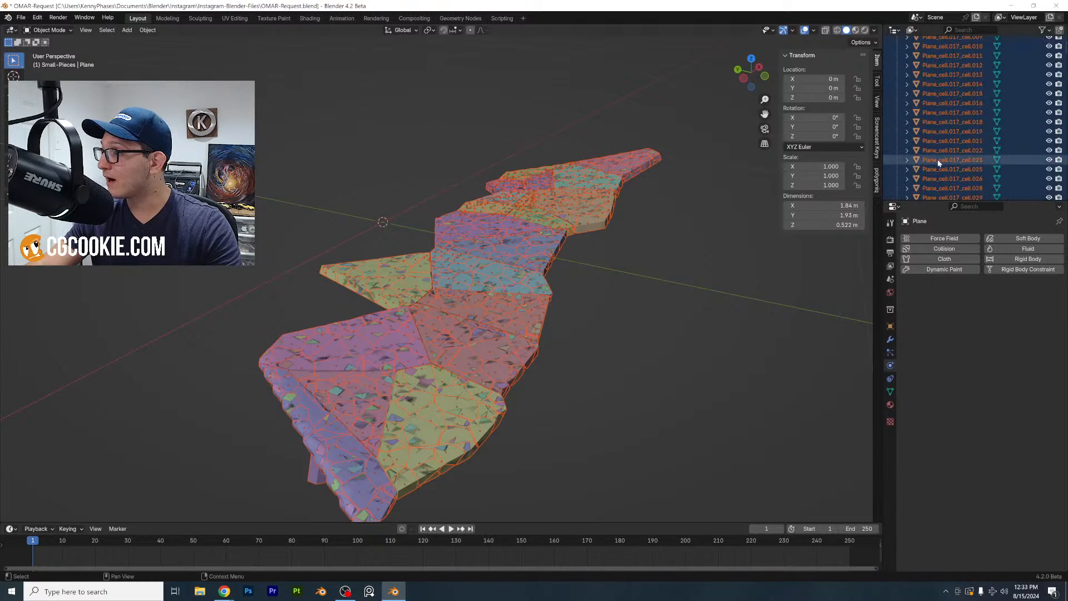
{"action": "scroll", "coordinate": [940, 159], "scroll_direction": "down", "scroll_amount": 20}
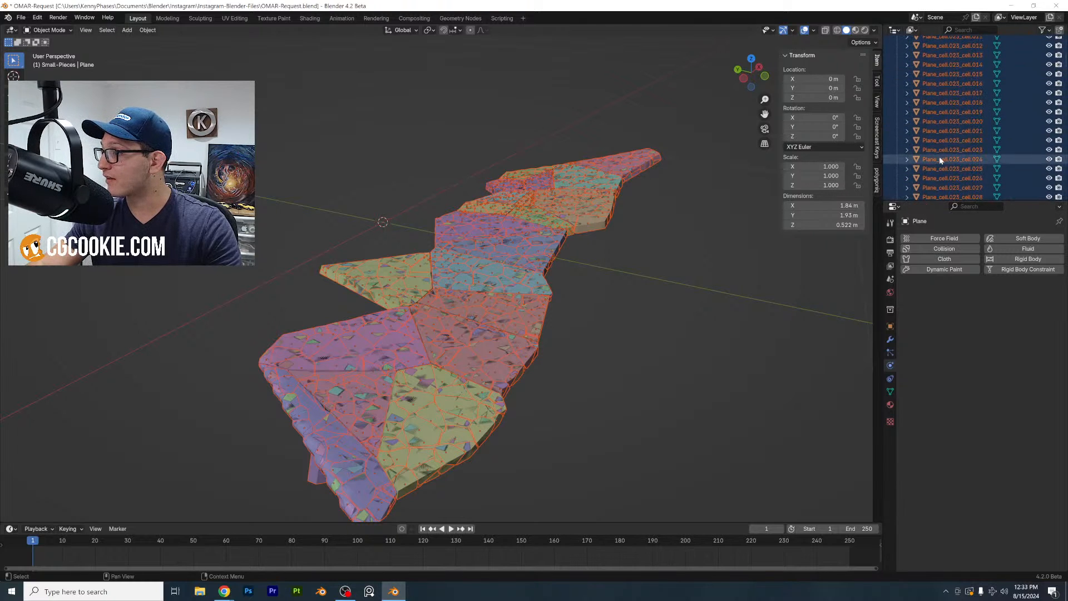
{"action": "left_click", "coordinate": [674, 321]}
{"action": "scroll", "coordinate": [668, 319], "scroll_direction": "down", "scroll_amount": 4}
{"action": "key", "text": "ctrl+s"}
{"action": "key", "text": "space"}
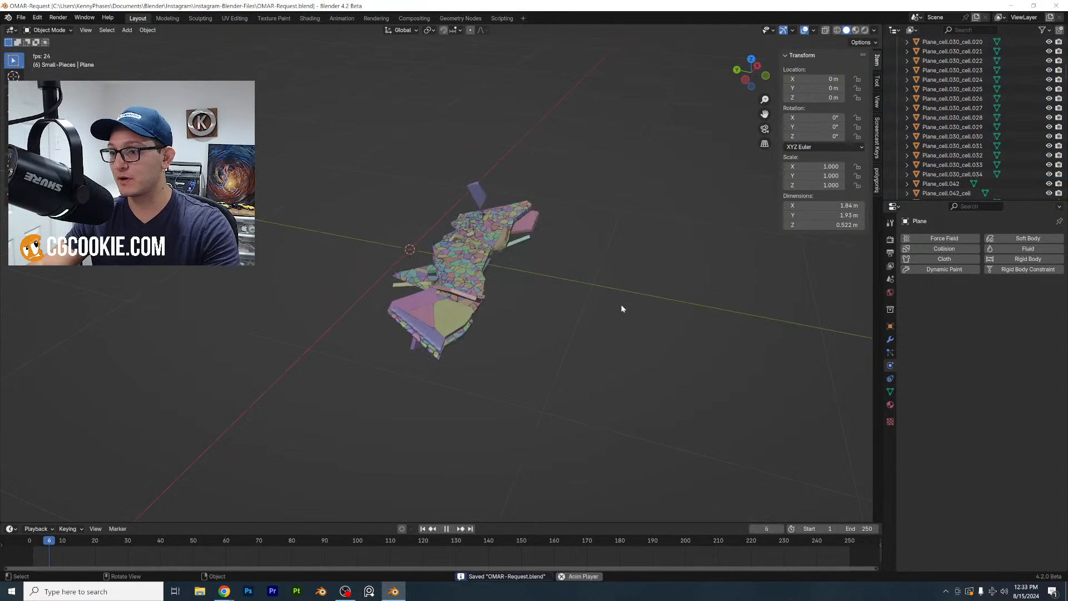
{"action": "key", "text": "space"}
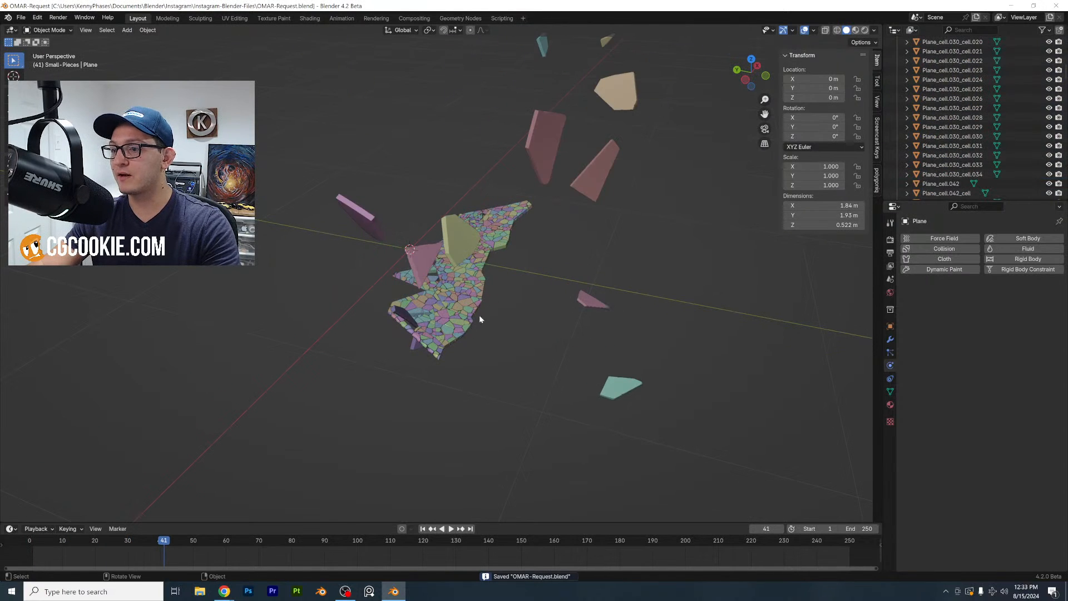
In the side view, delete the larger unfractured pieces that have drifted away from the finely fractured band
{"action": "scroll", "coordinate": [505, 275], "scroll_direction": "down", "scroll_amount": 8}
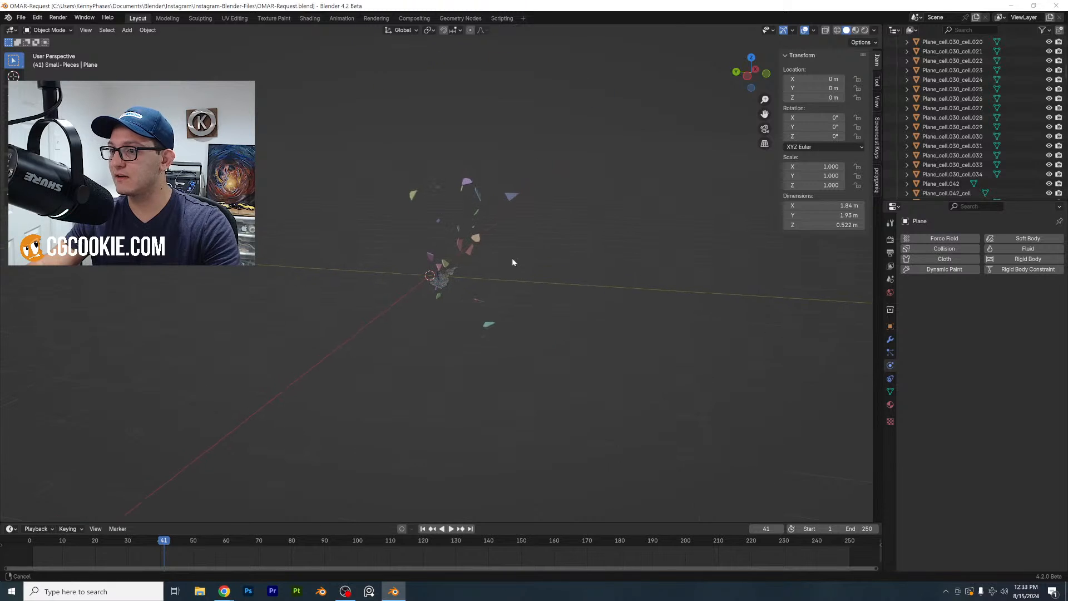
{"action": "left_click", "coordinate": [748, 76]}
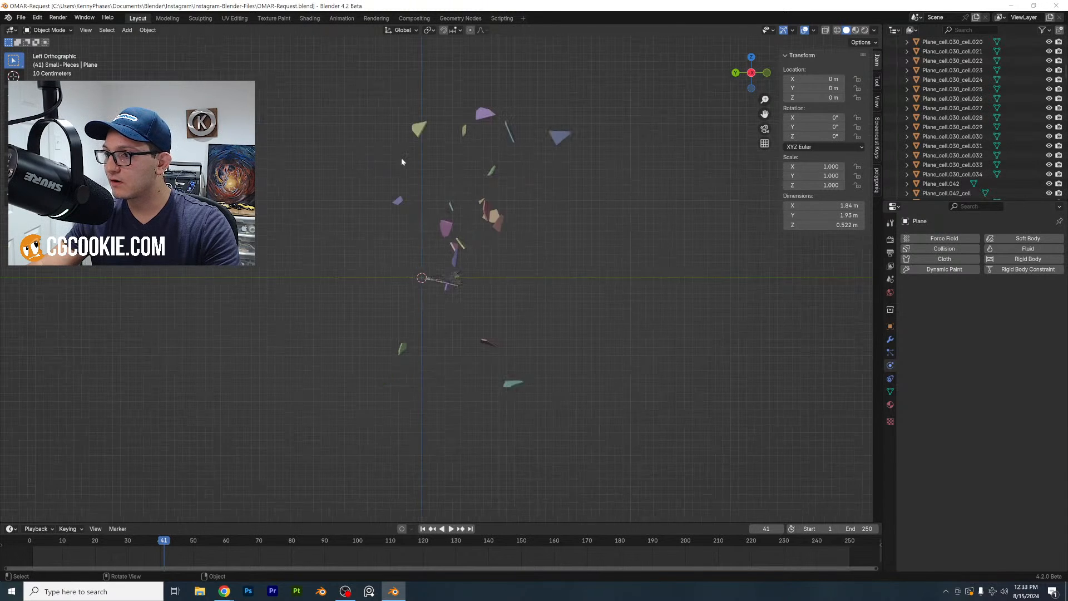
{"action": "left_click_drag", "start_coordinate": [344, 95], "coordinate": [584, 269]}
{"action": "key", "text": "x"}
{"action": "left_click", "coordinate": [563, 268]}
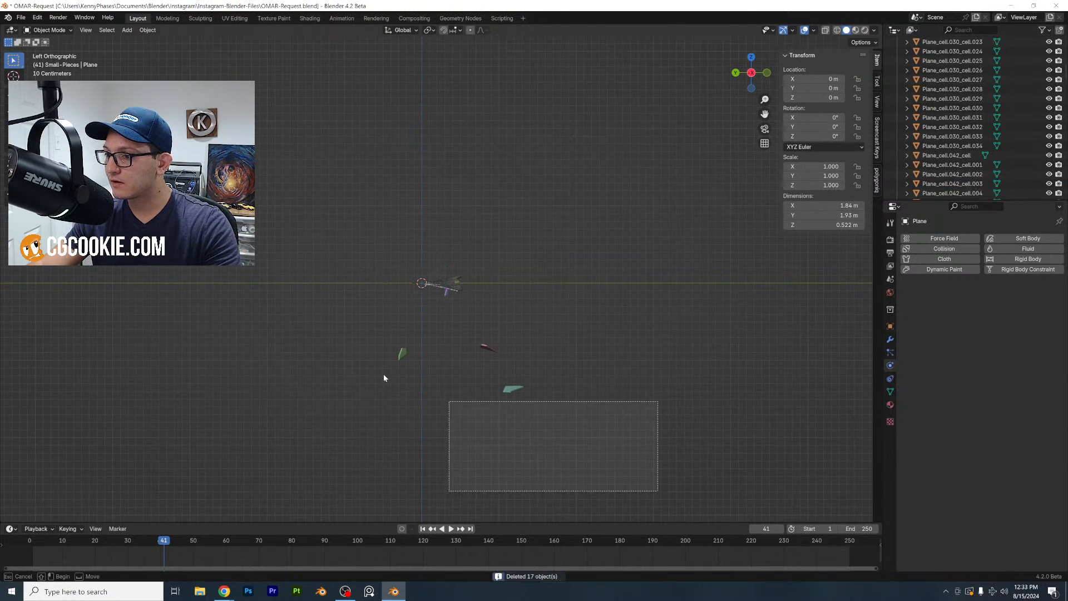
{"action": "left_click_drag", "start_coordinate": [384, 378], "coordinate": [291, 317]}
{"action": "key", "text": "Delete"}
{"action": "left_click", "coordinate": [450, 292]}
{"action": "key", "text": "Delete"}
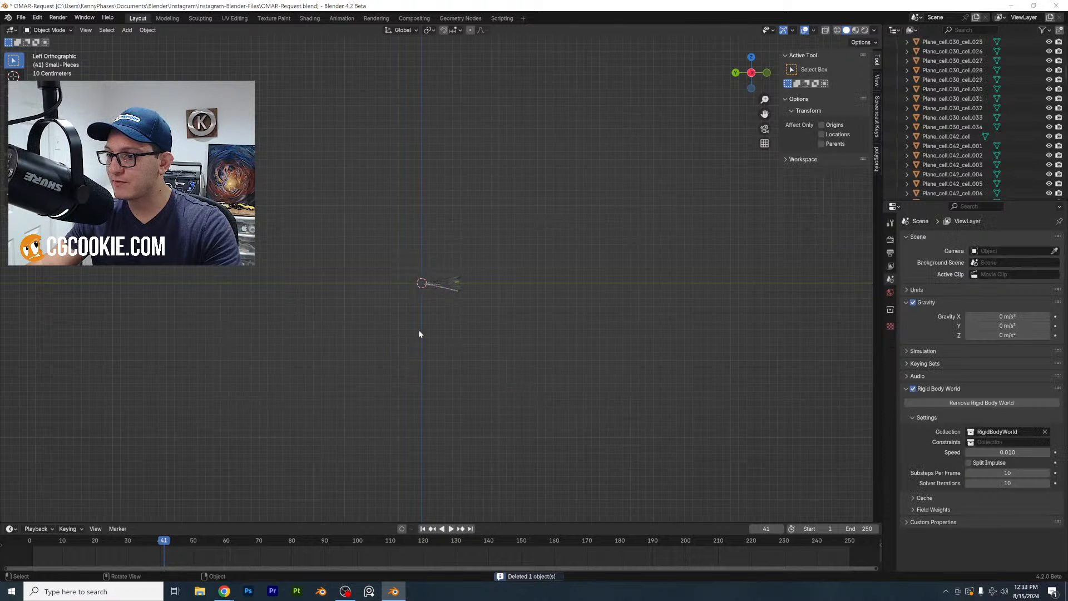
Select all the remaining fine fragments and add active rigid bodies to them
{"action": "middle_click_drag", "start_coordinate": [420, 334], "coordinate": [463, 315]}
{"action": "key", "text": "a"}
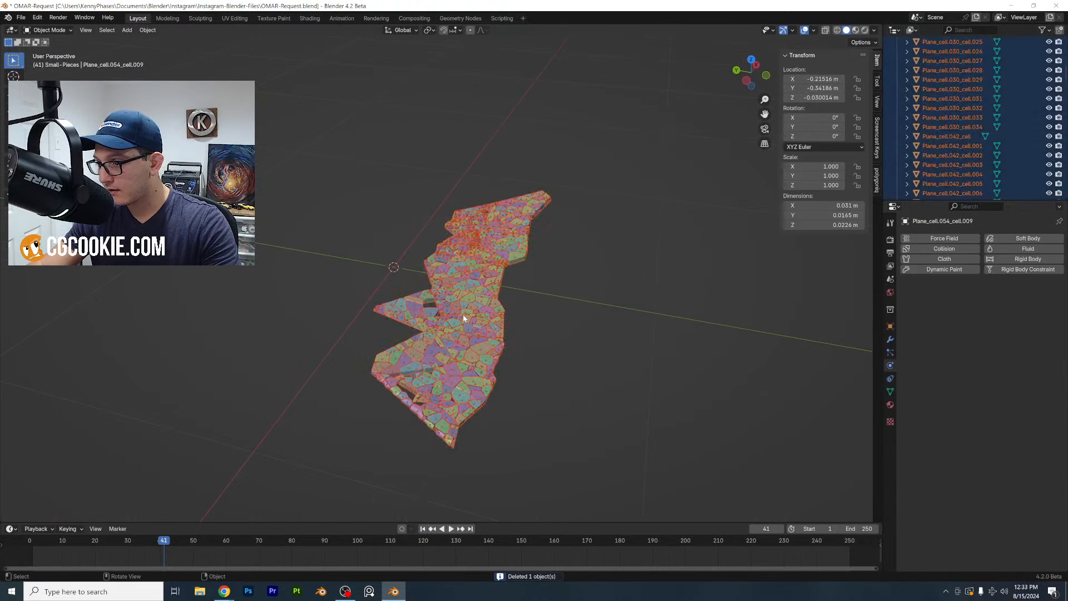
{"action": "left_click", "coordinate": [148, 30]}
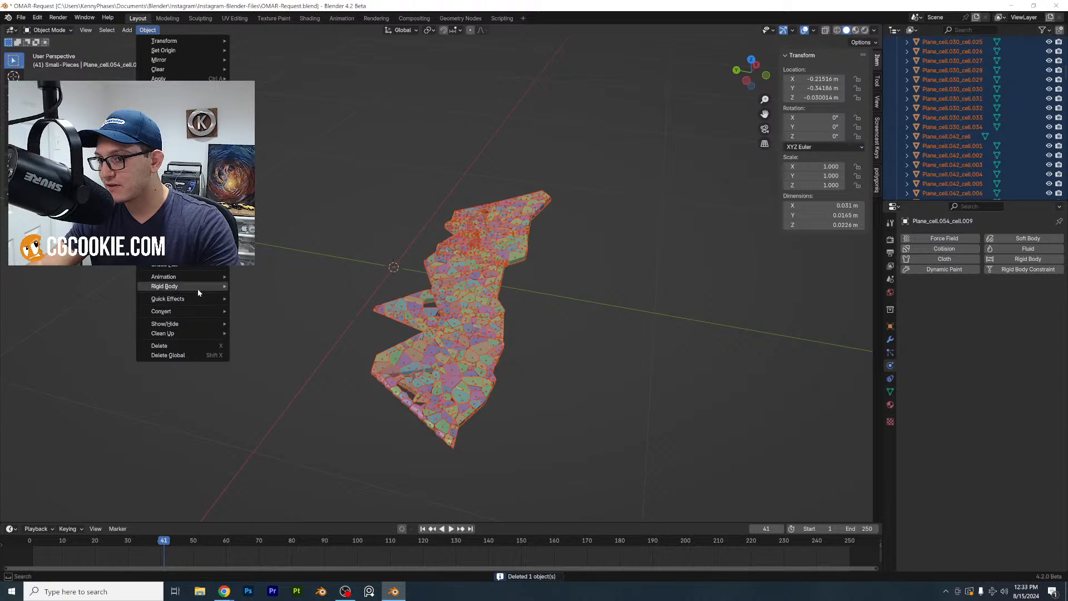
{"action": "mouse_move", "coordinate": [200, 295]}
{"action": "left_click", "coordinate": [245, 292]}
{"action": "key", "text": "ctrl+z"}
{"action": "left_click", "coordinate": [148, 30]}
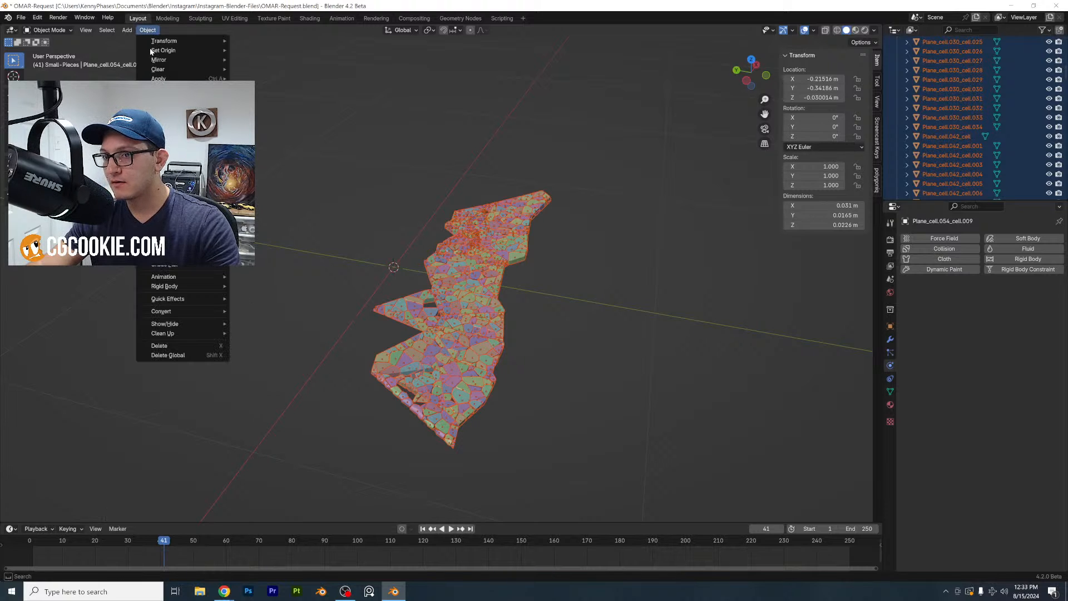
{"action": "left_click", "coordinate": [256, 286]}
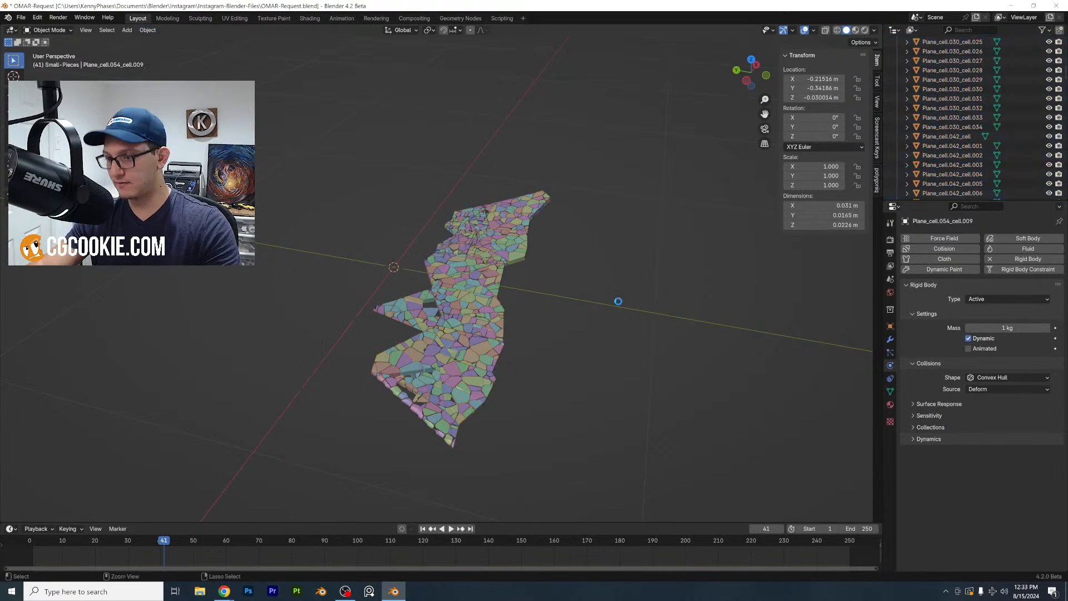
Save the file and play the fine fragments' simulation from frame 1 to check how they break apart
{"action": "key", "text": "ctrl+s"}
{"action": "left_click", "coordinate": [576, 347]}
{"action": "key", "text": "space"}
{"action": "left_click", "coordinate": [35, 542]}
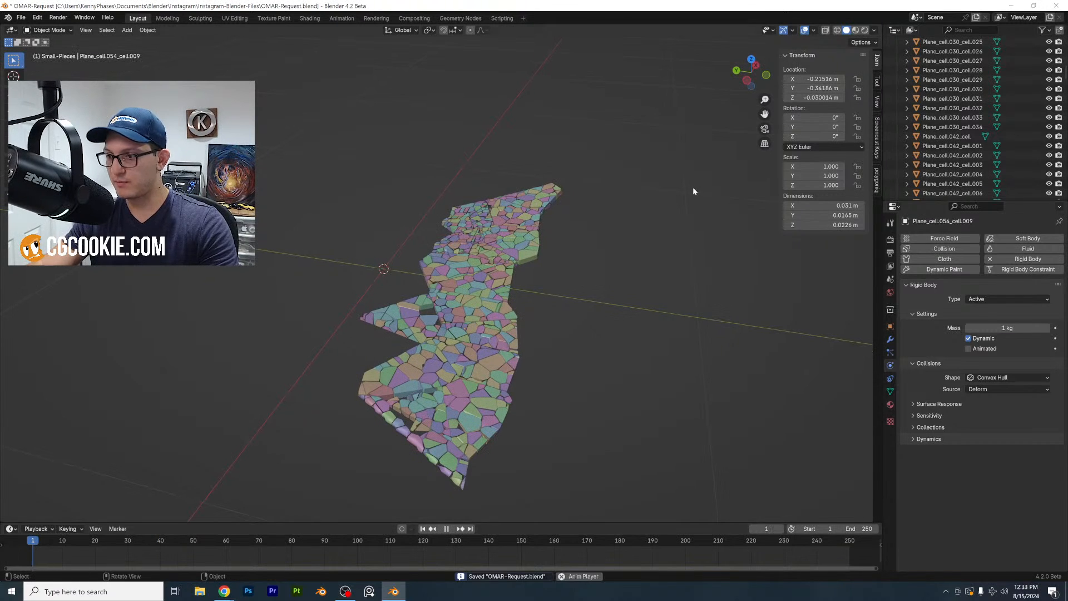
{"action": "key", "text": "space"}
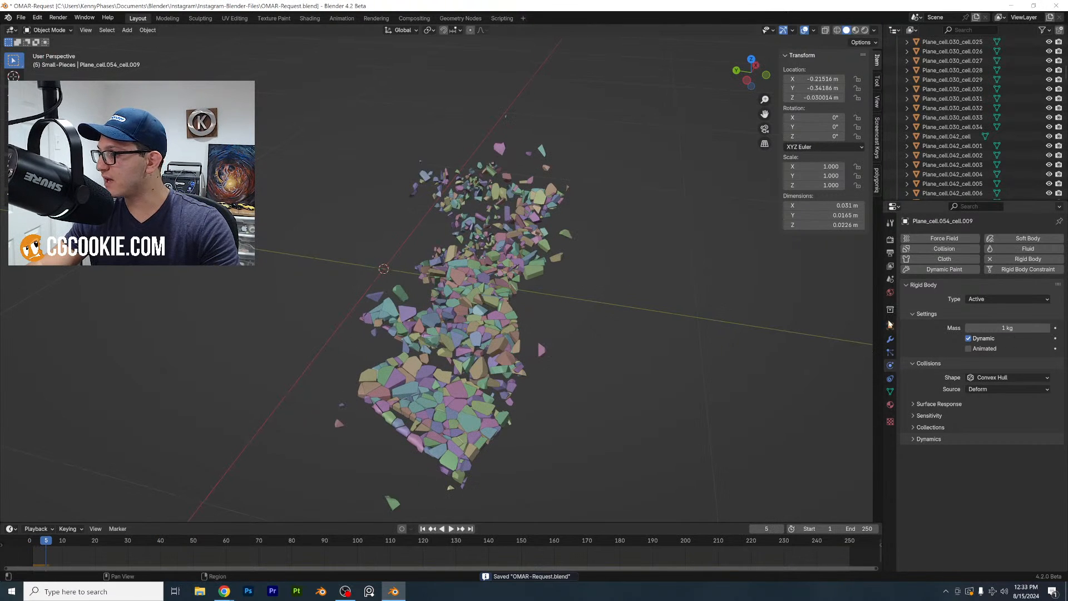
Unhide the Big-Pieces collection, select all big and small pieces, and apply their object transform
{"action": "scroll", "coordinate": [960, 151], "scroll_direction": "up", "scroll_amount": 20}
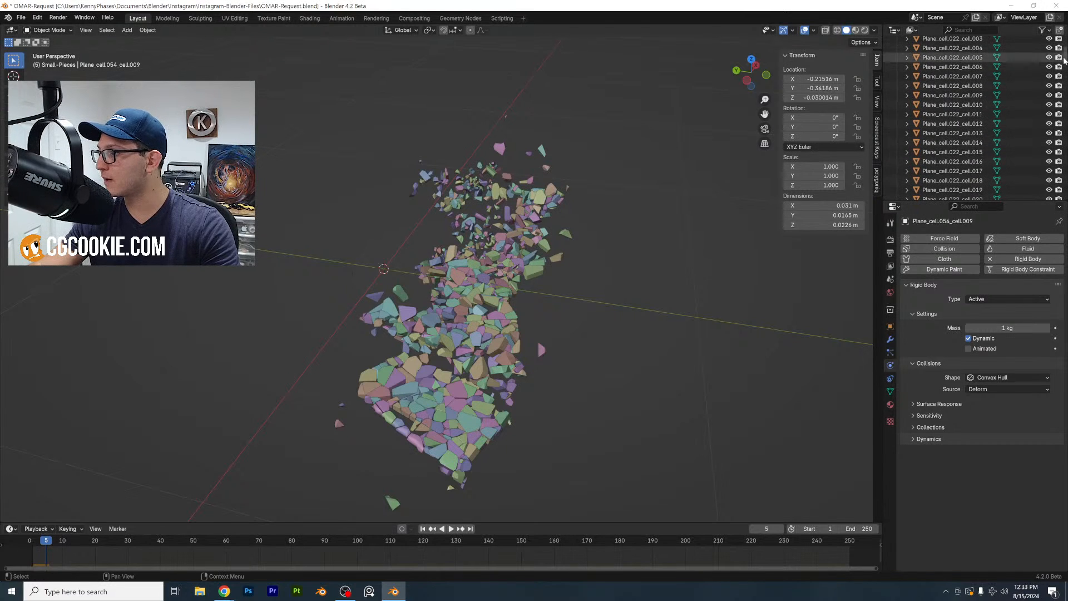
{"action": "left_click_drag", "start_coordinate": [1064, 60], "coordinate": [1065, 2]}
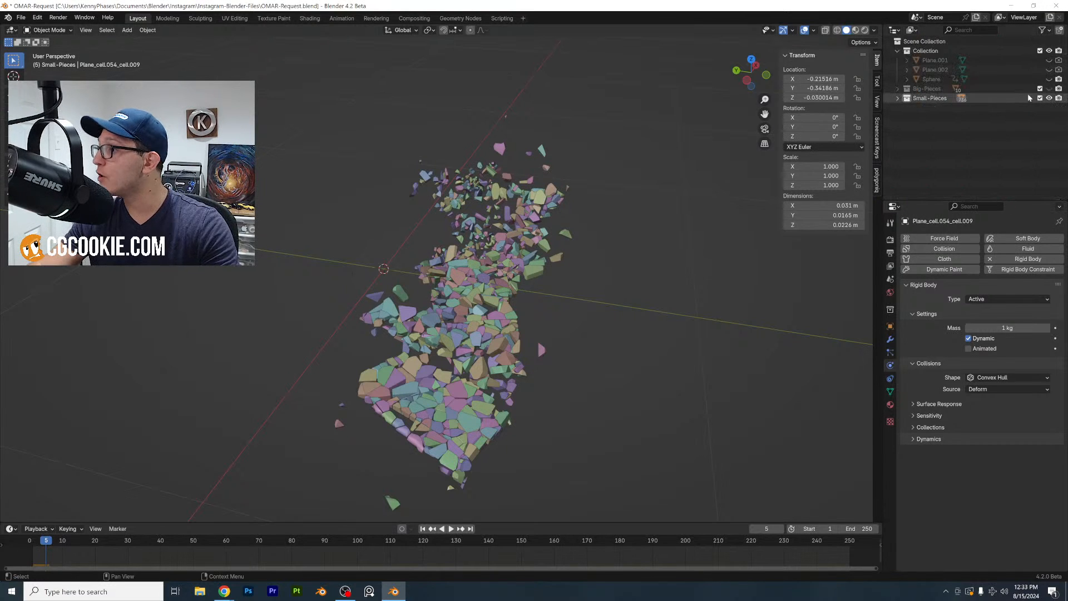
{"action": "left_click", "coordinate": [1050, 89]}
{"action": "key", "text": "a"}
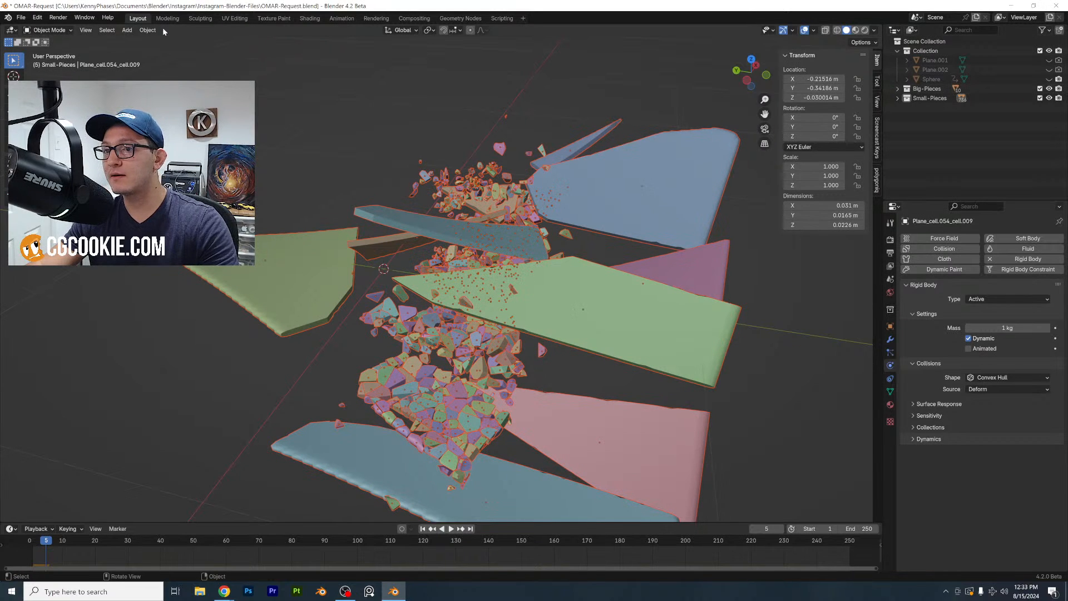
{"action": "left_click", "coordinate": [148, 30]}
{"action": "mouse_move", "coordinate": [177, 80]}
{"action": "left_click", "coordinate": [251, 97]}
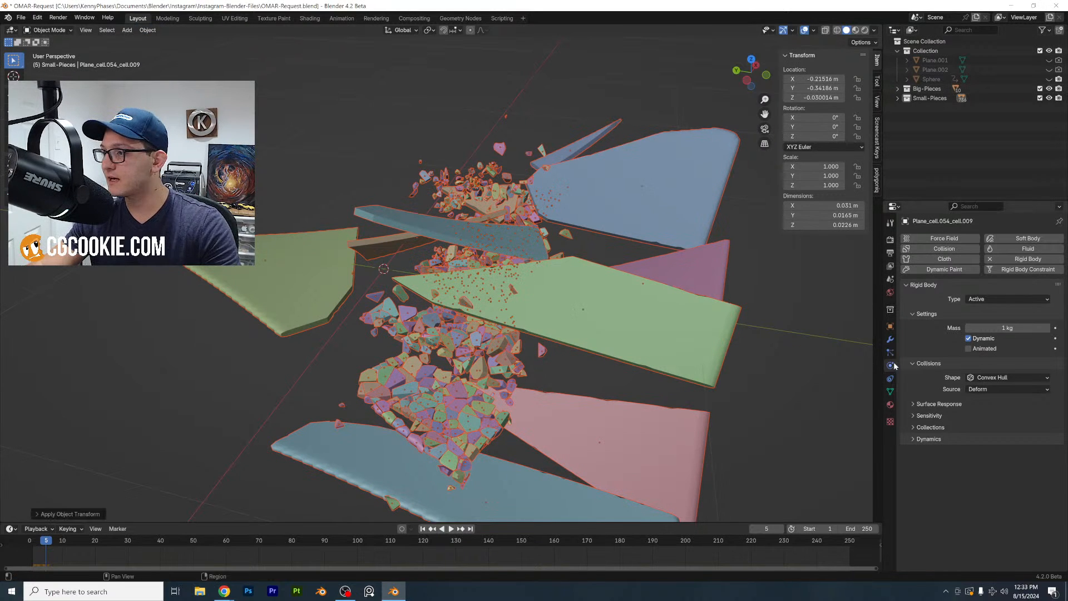
Set the rigid body world cache's end frame to 100 and bake the simulation
{"action": "left_click", "coordinate": [890, 279]}
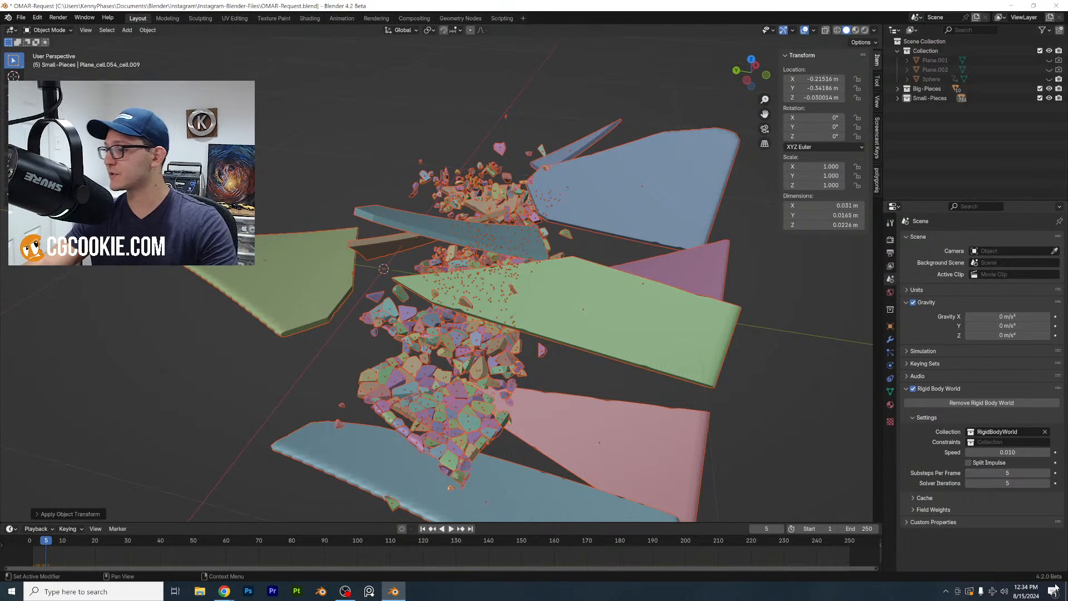
{"action": "left_click", "coordinate": [934, 498]}
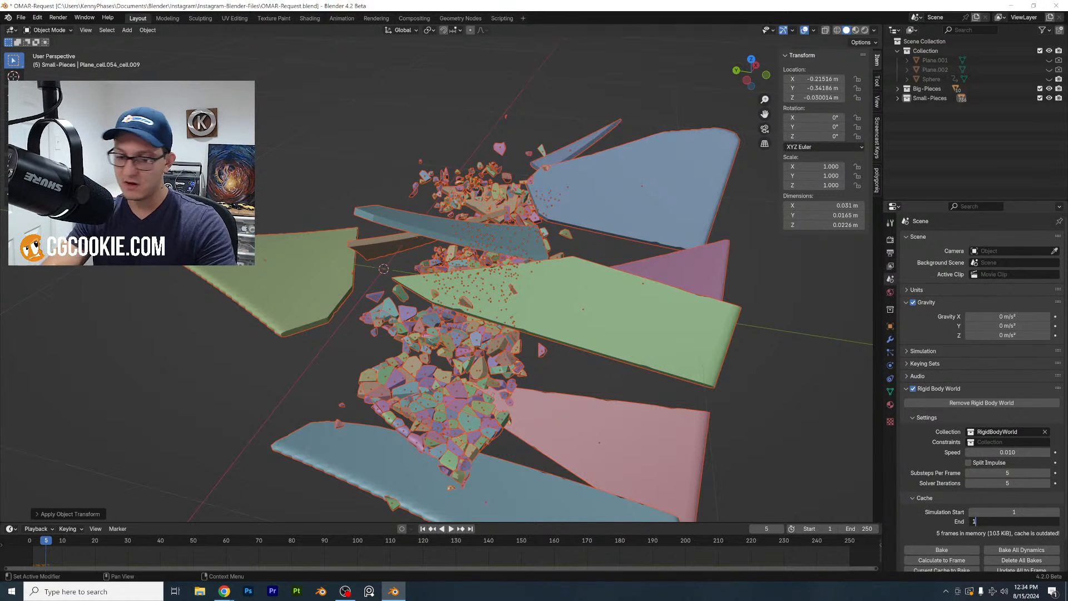
{"action": "scroll", "coordinate": [992, 408], "scroll_direction": "down", "scroll_amount": 2}
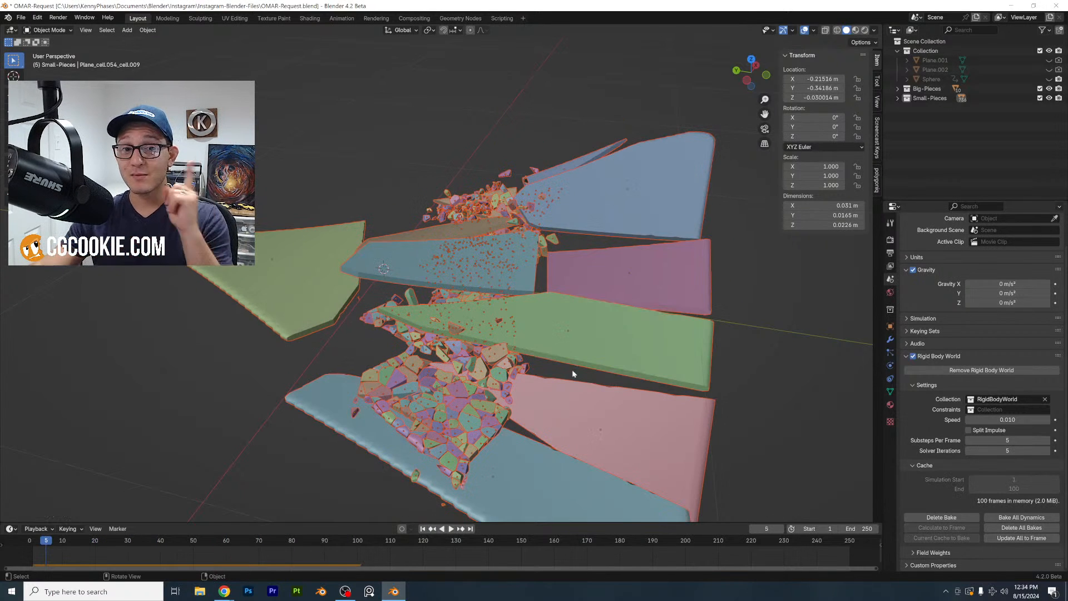
Play the baked simulation from frame 1 while viewing the shatter from another angle, and return to frame 1
{"action": "scroll", "coordinate": [328, 183], "scroll_direction": "down", "scroll_amount": 2}
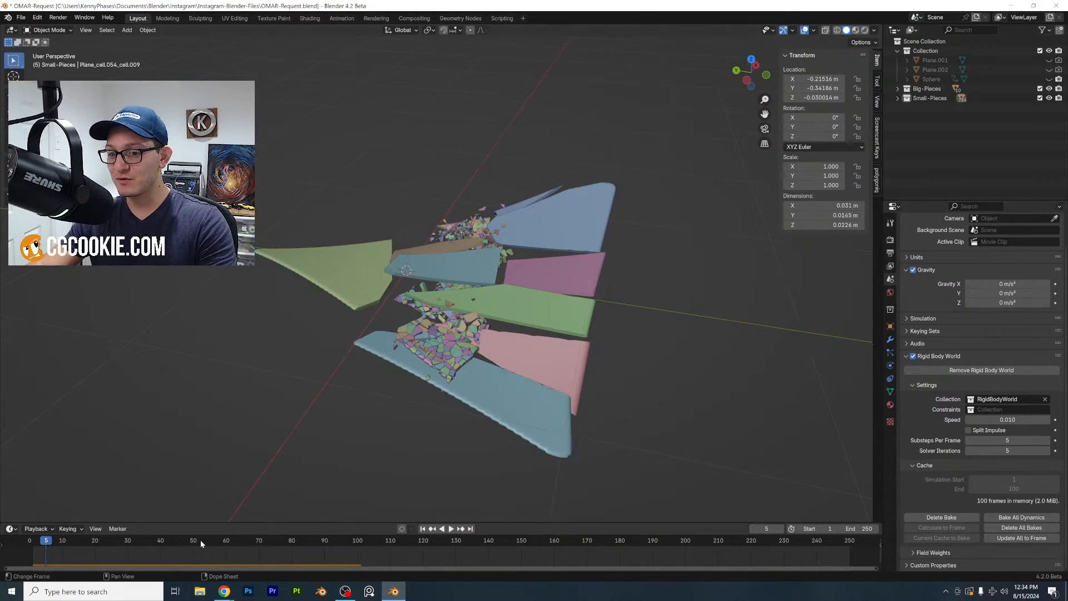
{"action": "left_click", "coordinate": [36, 539]}
{"action": "key", "text": "space"}
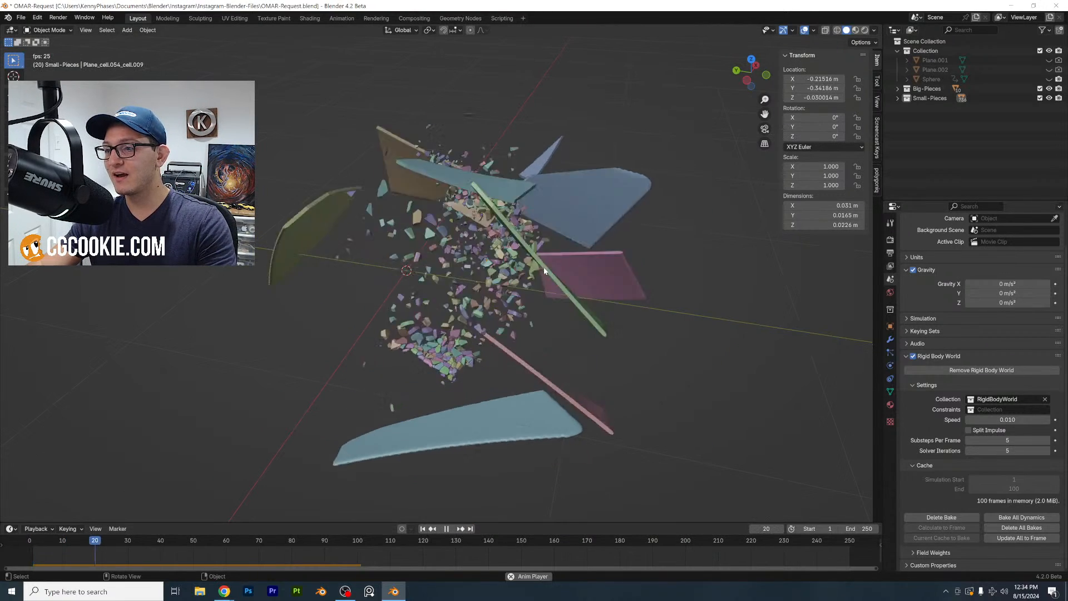
{"action": "middle_click_drag", "start_coordinate": [545, 265], "coordinate": [659, 189]}
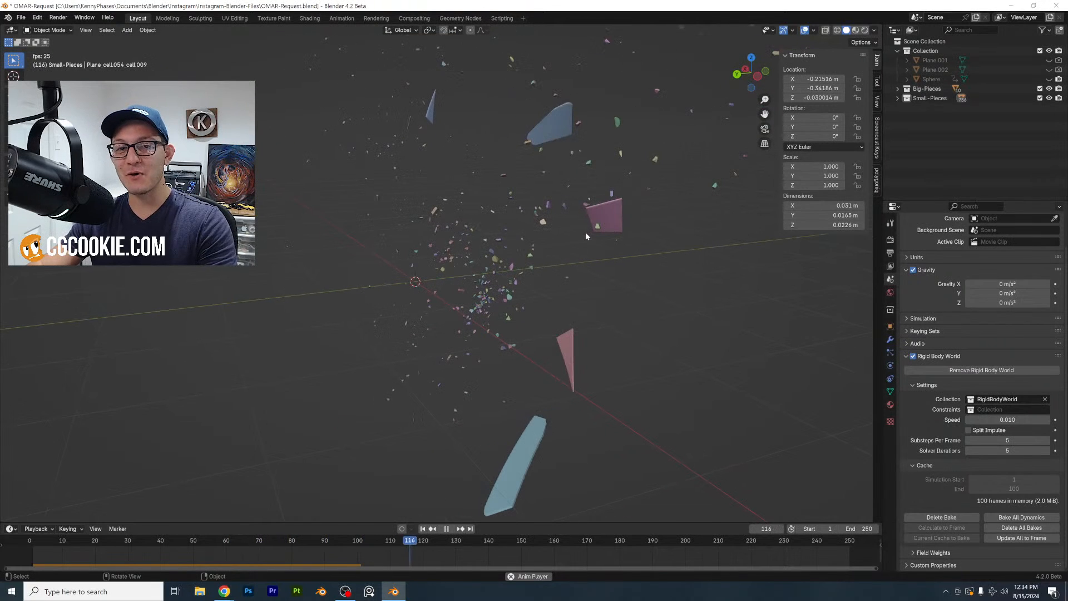
{"action": "left_click", "coordinate": [35, 545]}
{"action": "key", "text": "space"}
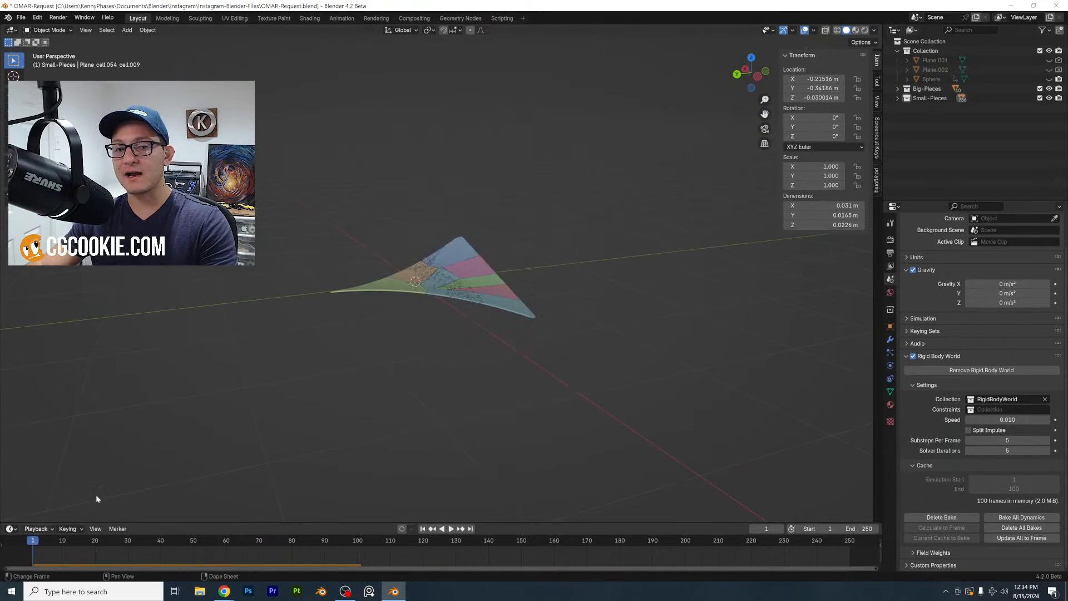
Examine the intact chip's surface up close, save the file, and replay the shatter from a wider view
{"action": "scroll", "coordinate": [514, 286], "scroll_direction": "up", "scroll_amount": 10}
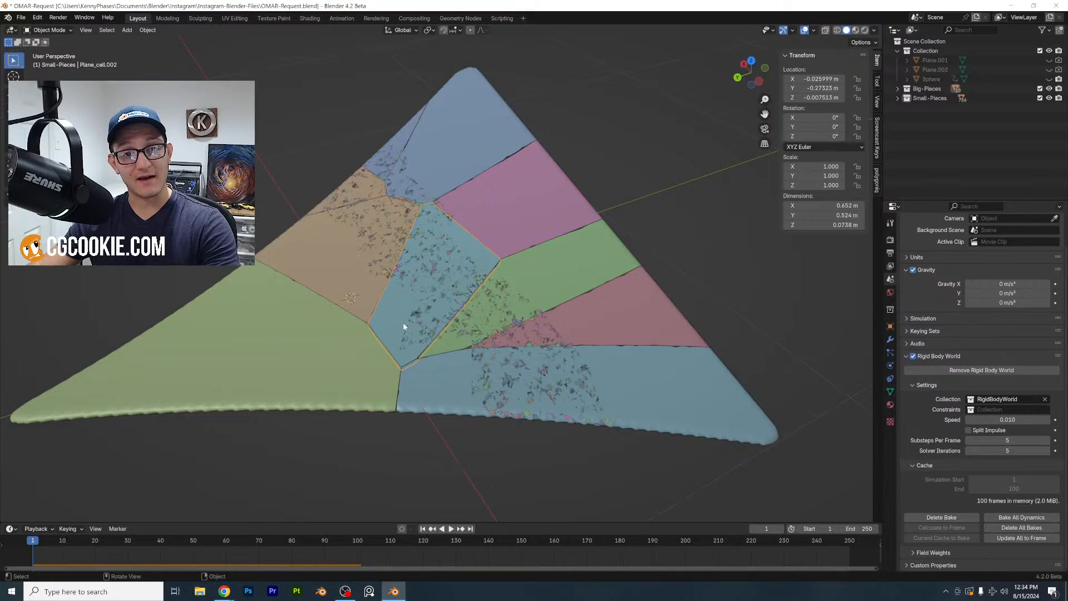
{"action": "middle_click_drag", "start_coordinate": [404, 328], "coordinate": [454, 225]}
{"action": "scroll", "coordinate": [455, 230], "scroll_direction": "down", "scroll_amount": 2}
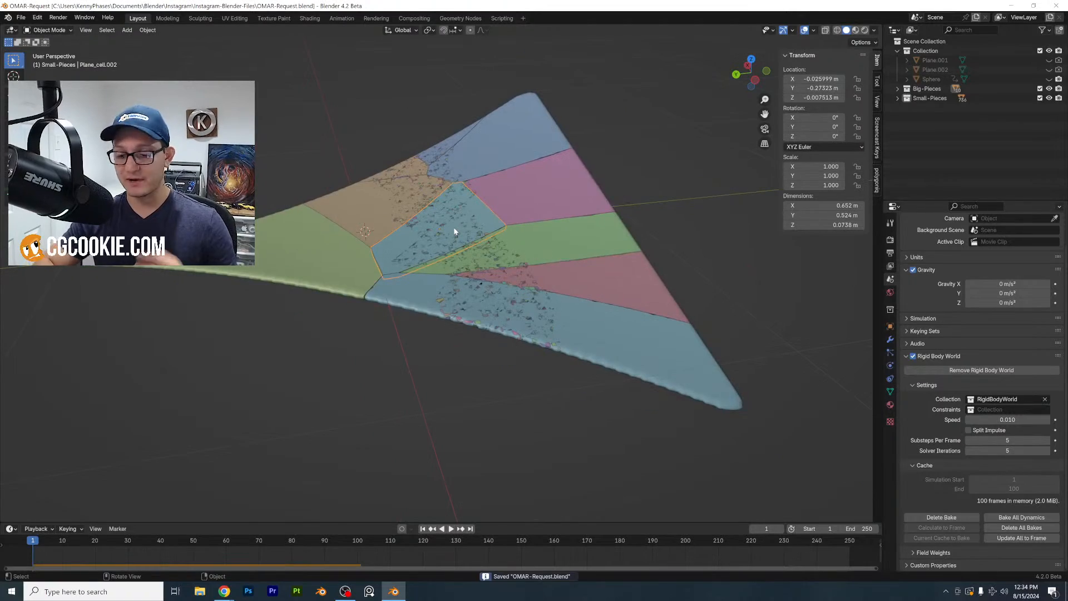
{"action": "key", "text": "space"}
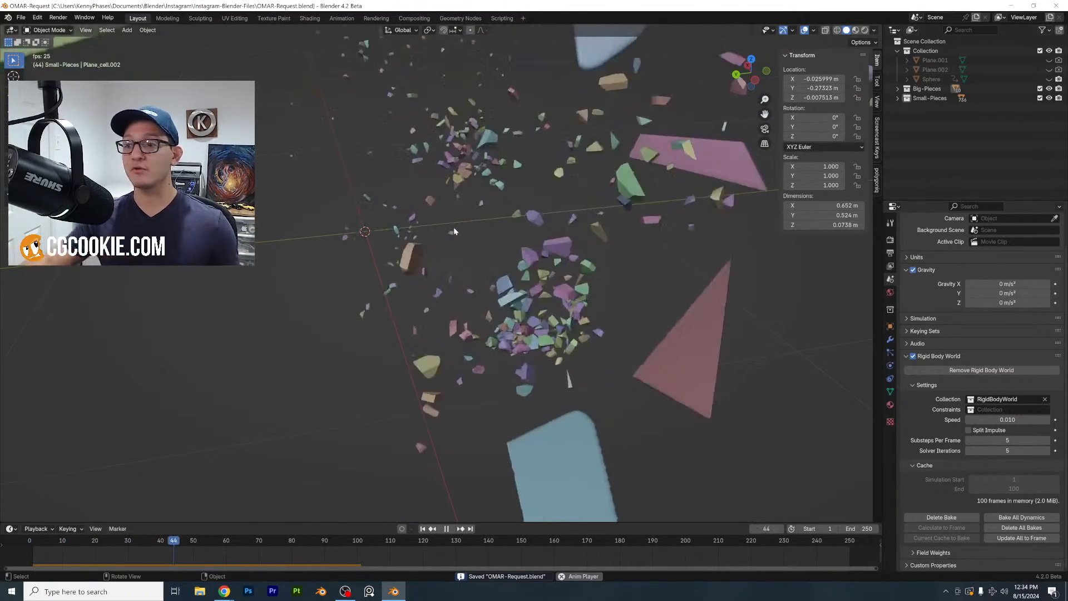
{"action": "scroll", "coordinate": [454, 232], "scroll_direction": "down", "scroll_amount": 5}
{"action": "middle_click_drag", "start_coordinate": [518, 233], "coordinate": [513, 272], "text": "shift"}
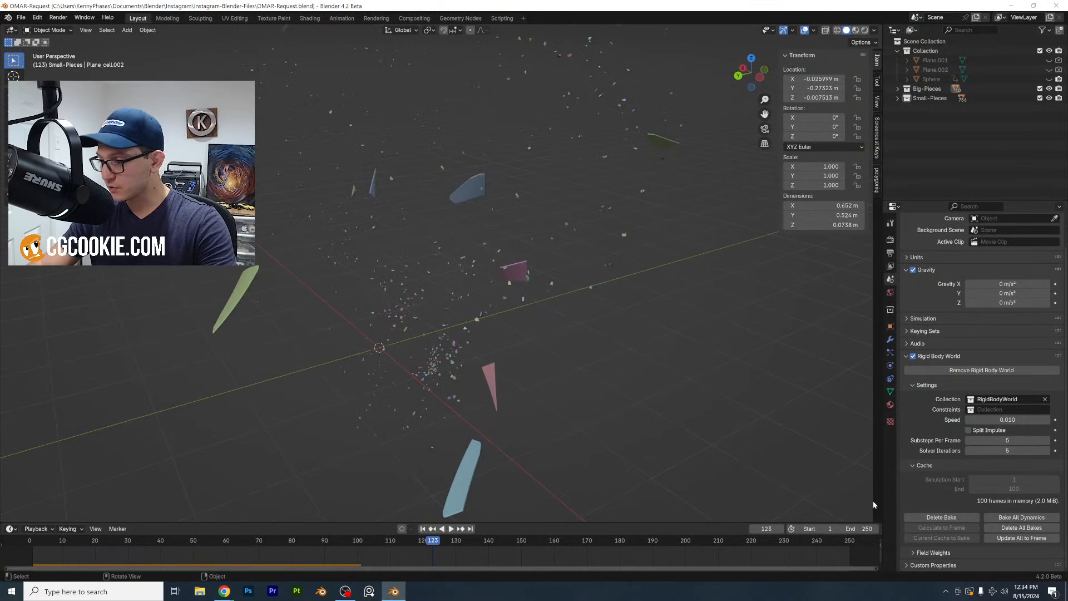
Set the scene's end frame to 100
{"action": "left_click_drag", "start_coordinate": [869, 523], "coordinate": [868, 524]}
{"action": "type", "text": "100"}
{"action": "key", "text": "Return"}
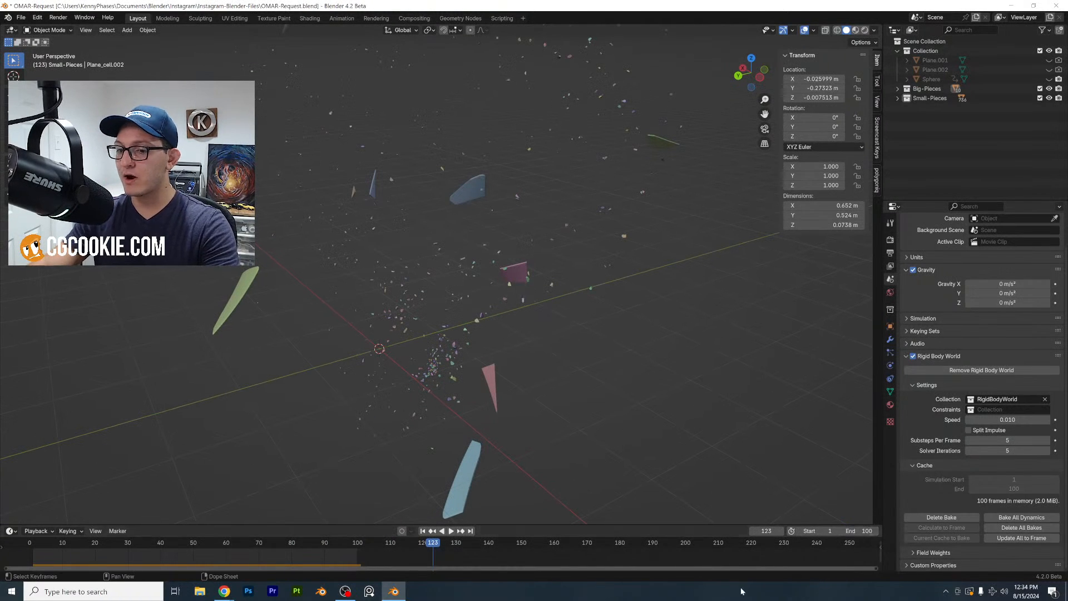
Play the simulation from the start and examine the fragments between the big pieces around frame 12
{"action": "left_click", "coordinate": [31, 546]}
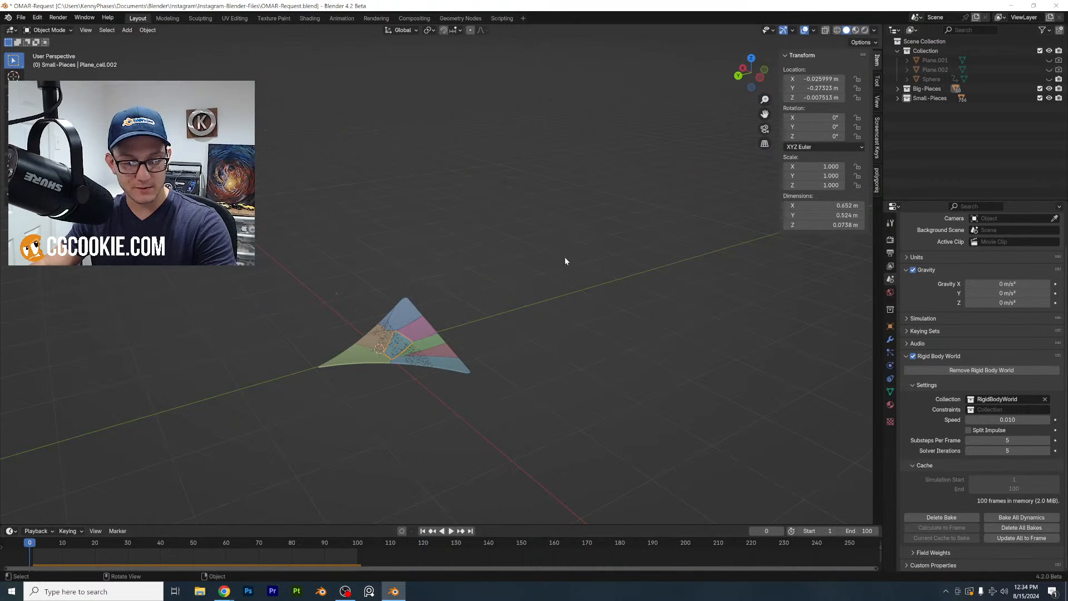
{"action": "key", "text": "space"}
{"action": "middle_click_drag", "start_coordinate": [548, 266], "coordinate": [514, 394]}
{"action": "scroll", "coordinate": [484, 282], "scroll_direction": "up", "scroll_amount": 3}
{"action": "left_click_drag", "start_coordinate": [121, 547], "coordinate": [75, 546]}
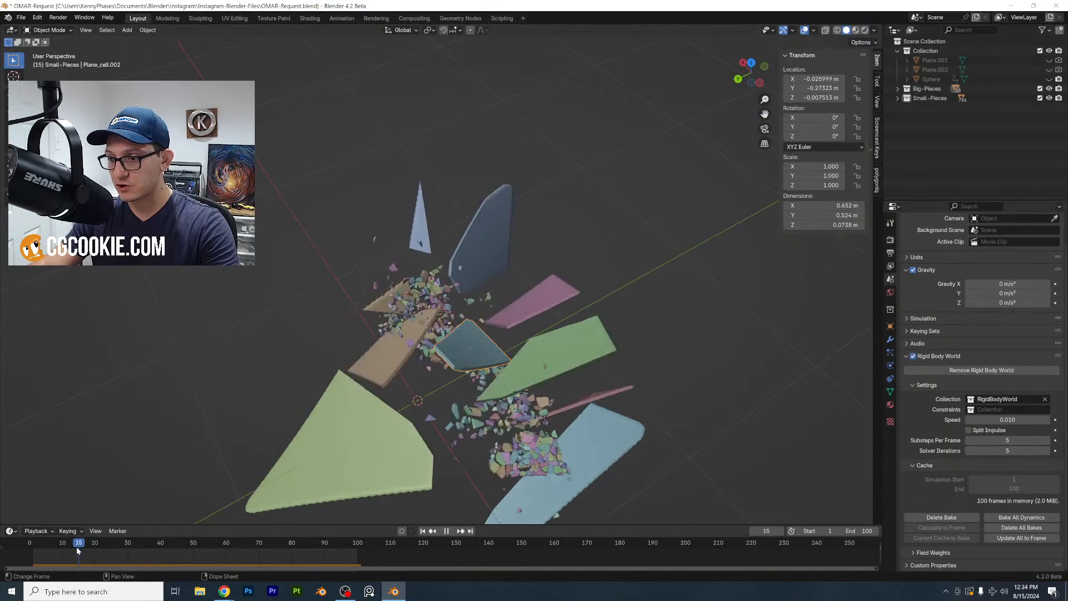
{"action": "scroll", "coordinate": [498, 366], "scroll_direction": "up", "scroll_amount": 2}
{"action": "middle_click_drag", "start_coordinate": [498, 366], "coordinate": [410, 216], "text": "shift"}
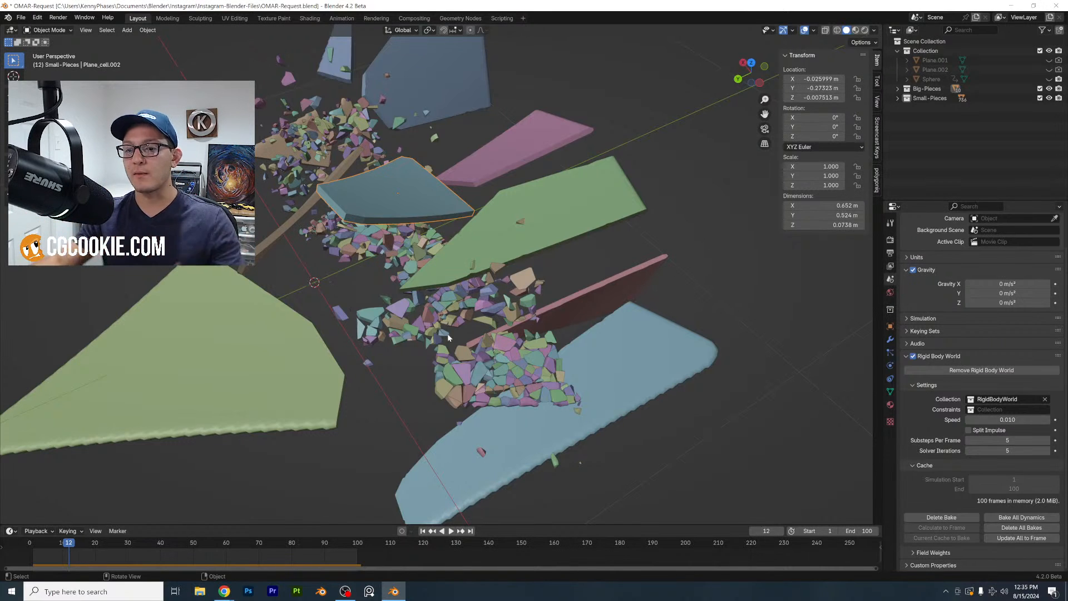
Scrub through the first frames and replay the shatter to examine how the big and small pieces separate
{"action": "left_click_drag", "start_coordinate": [42, 543], "coordinate": [35, 545]}
{"action": "middle_click_drag", "start_coordinate": [434, 322], "coordinate": [487, 334]}
{"action": "key", "text": "space"}
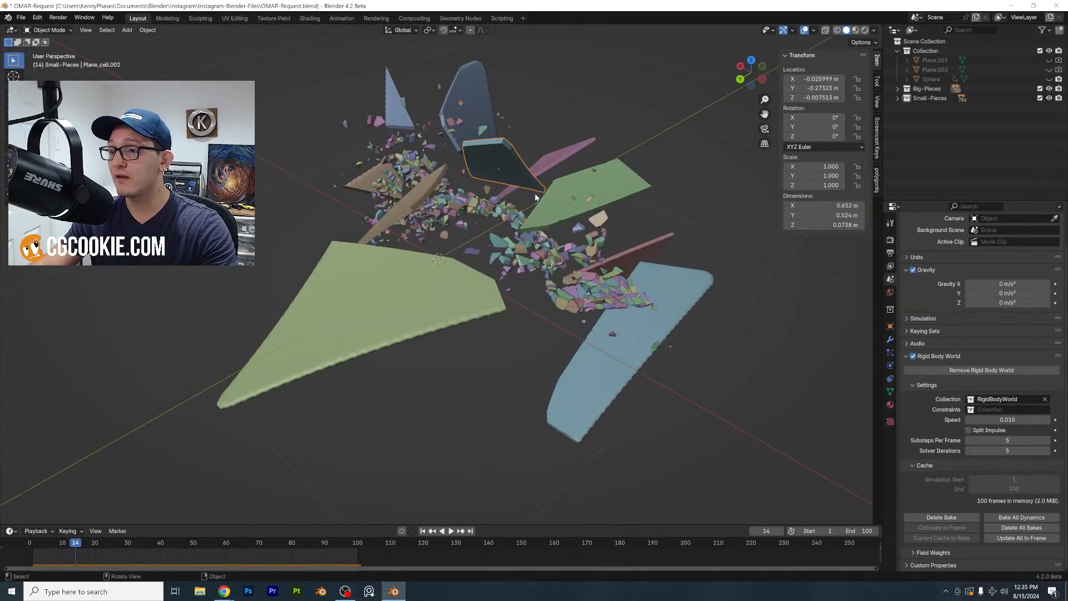
{"action": "scroll", "coordinate": [546, 313], "scroll_direction": "up", "scroll_amount": 3}
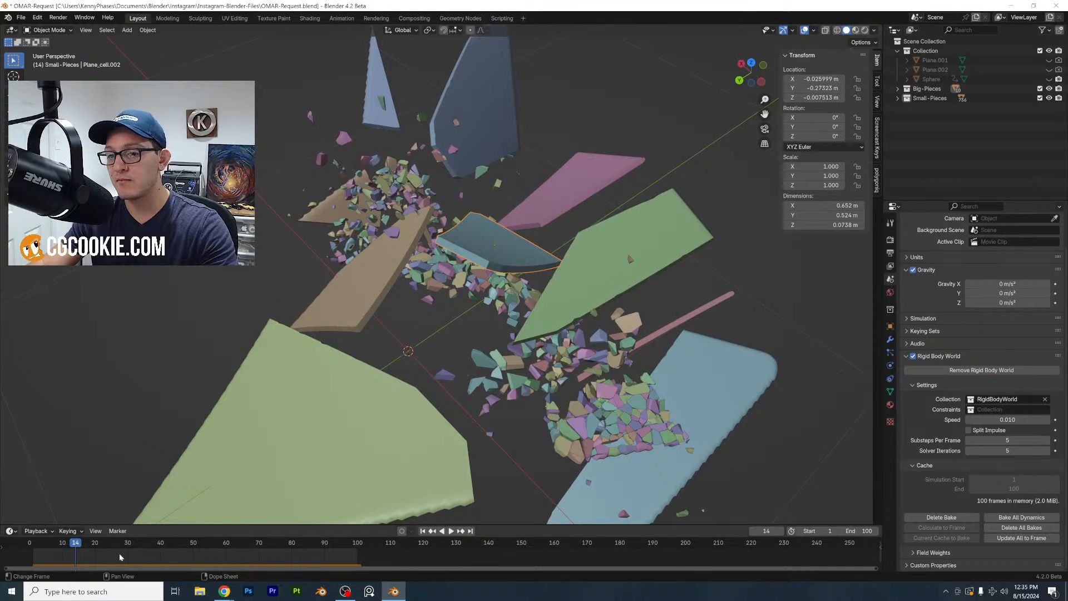
{"action": "left_click_drag", "start_coordinate": [119, 556], "coordinate": [39, 552]}
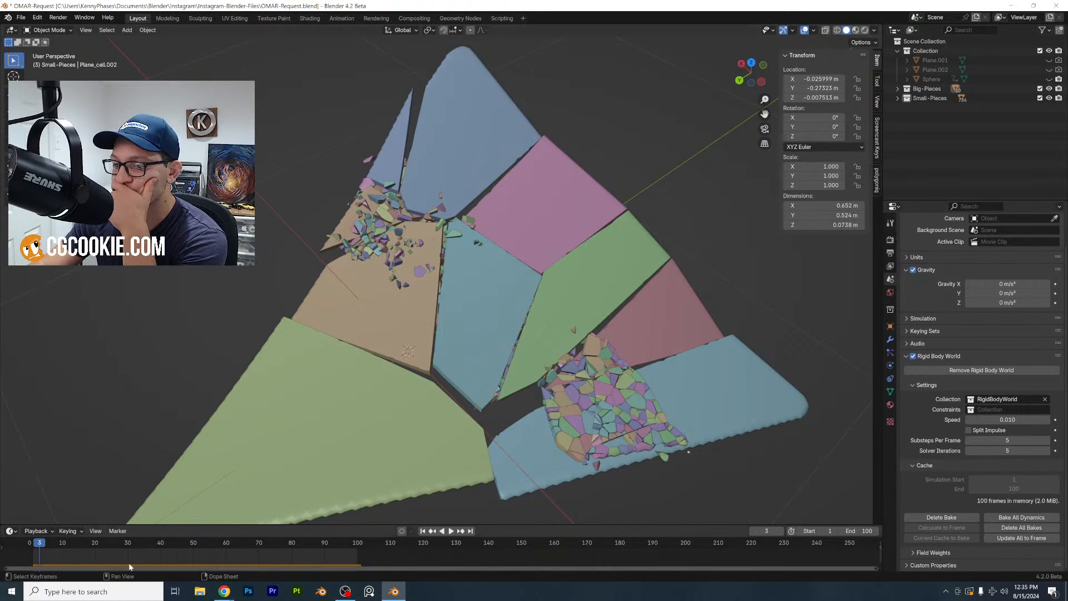
{"action": "left_click_drag", "start_coordinate": [59, 550], "coordinate": [33, 547]}
{"action": "key", "text": "space"}
{"action": "key", "text": "space"}
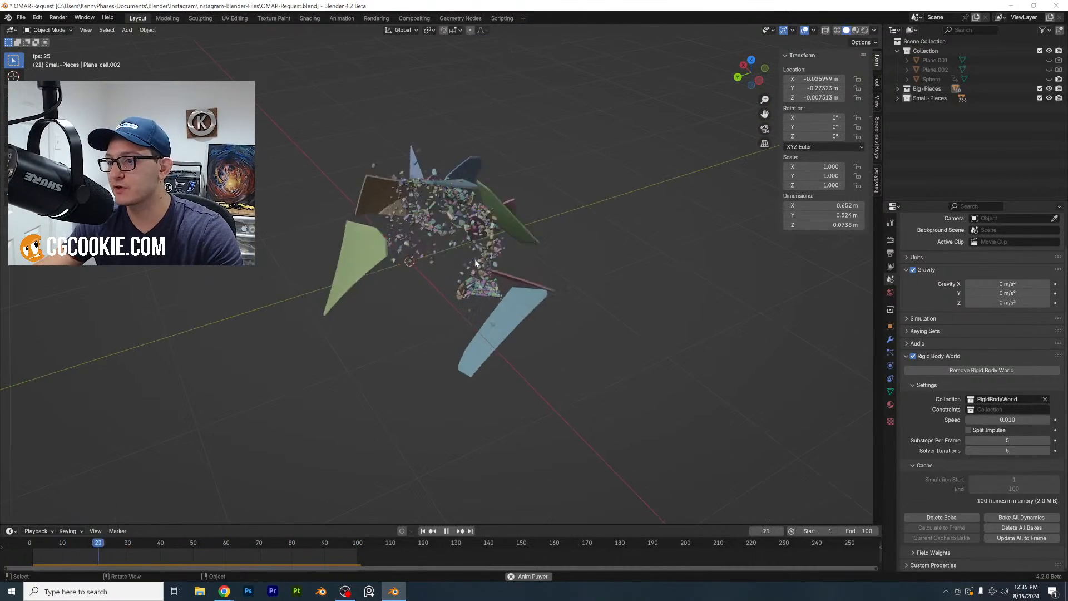
Watch the looping shatter in the bottom orthographic view and stop the playback
{"action": "middle_click_drag", "start_coordinate": [476, 262], "coordinate": [446, 337]}
{"action": "left_click", "coordinate": [749, 71]}
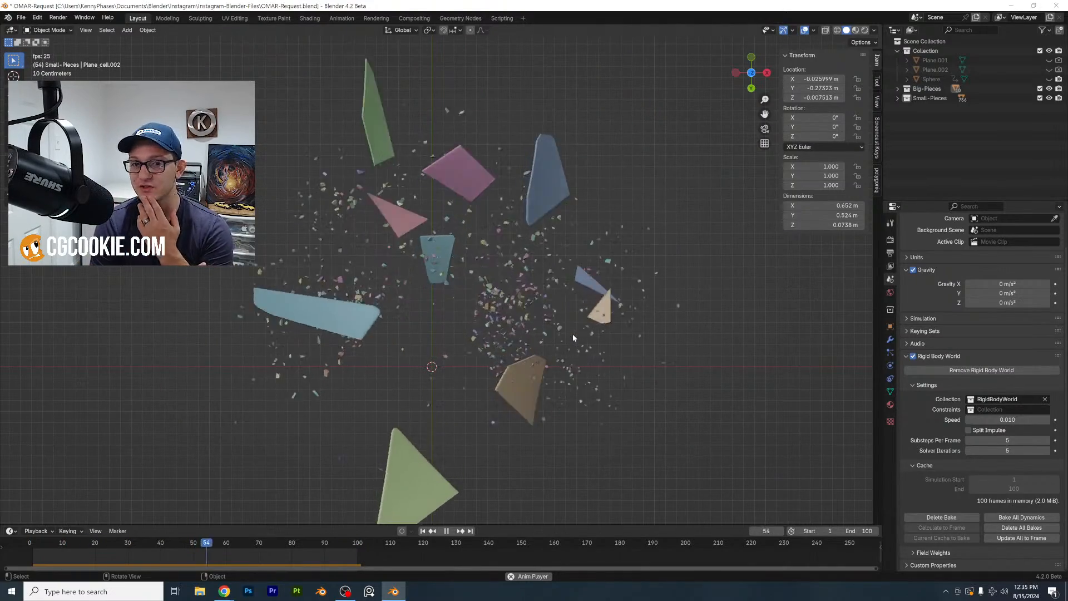
{"action": "scroll", "coordinate": [525, 325], "scroll_direction": "up", "scroll_amount": 1}
{"action": "middle_click_drag", "start_coordinate": [526, 325], "coordinate": [637, 239], "text": "shift"}
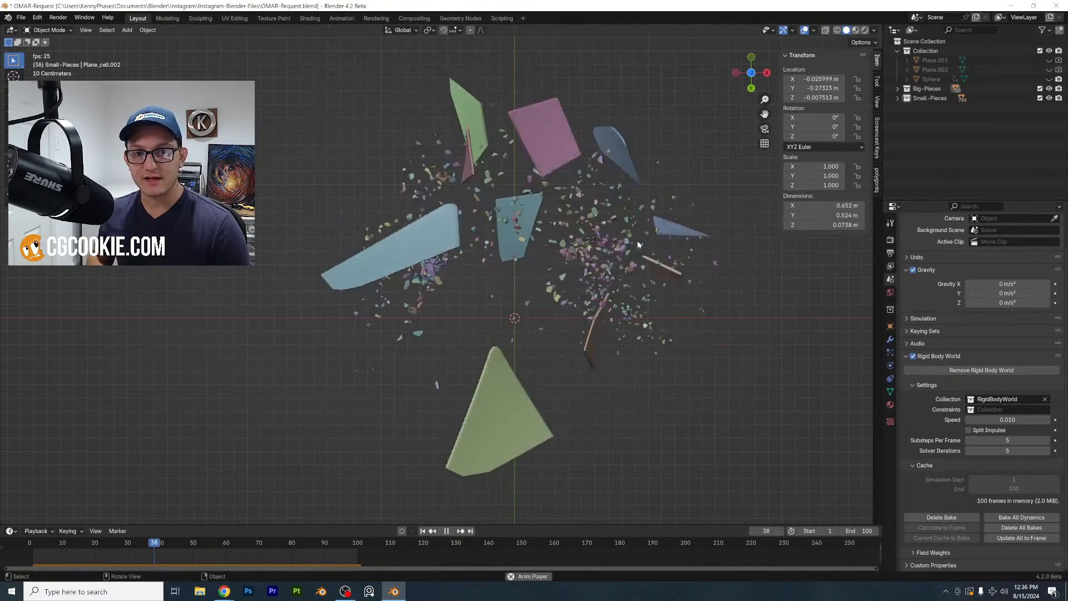
{"action": "scroll", "coordinate": [564, 318], "scroll_direction": "up", "scroll_amount": 2}
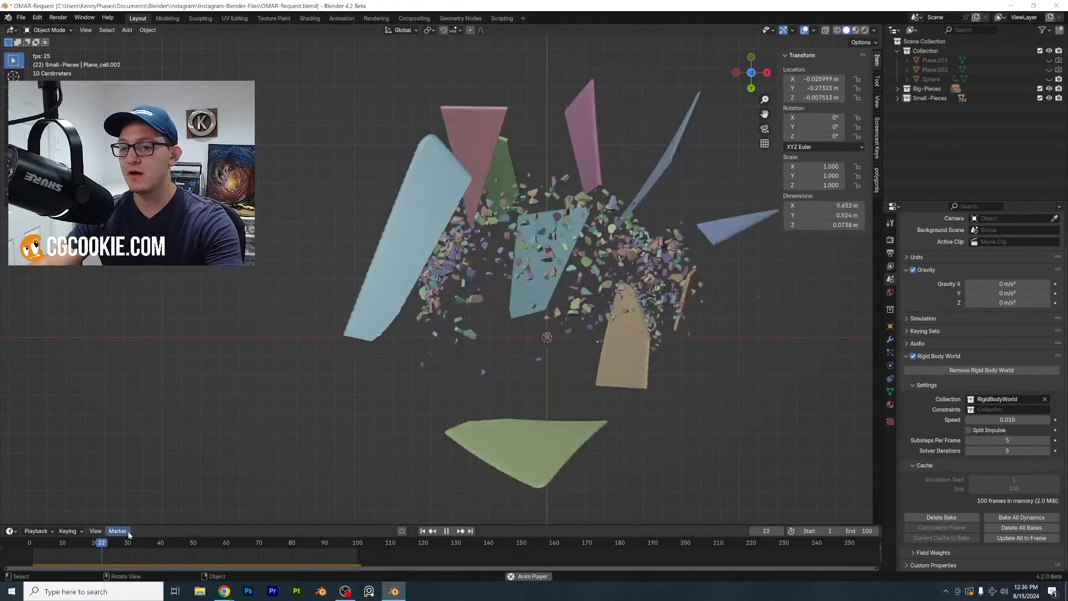
{"action": "key", "text": "Escape"}
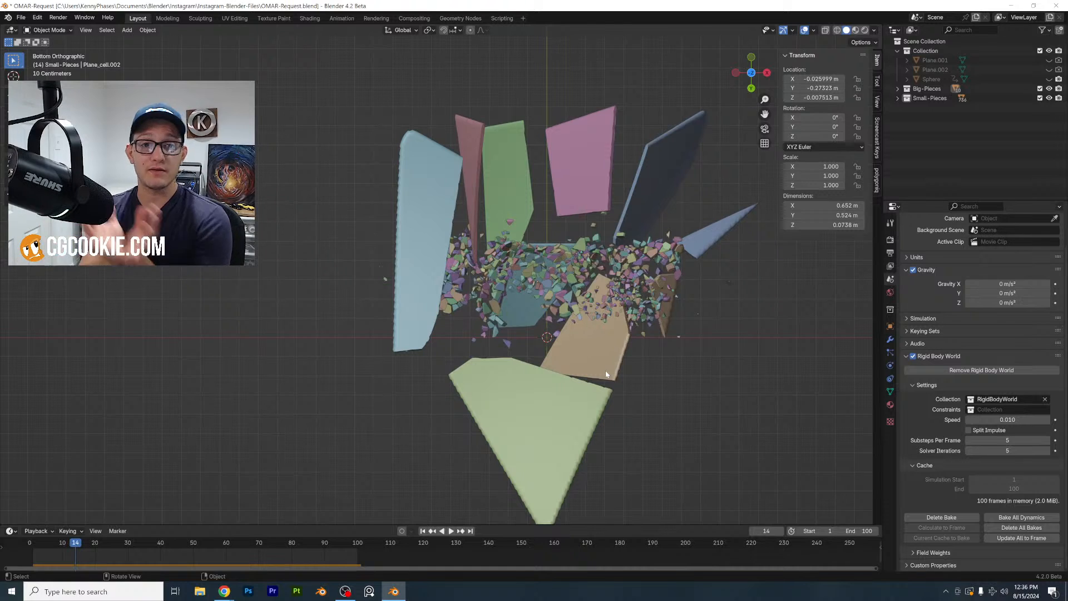
Replay the simulation from frame 1 in the bottom view with the whole chip framed
{"action": "left_click", "coordinate": [33, 544]}
{"action": "key", "text": "space"}
{"action": "scroll", "coordinate": [505, 321], "scroll_direction": "up", "scroll_amount": 1}
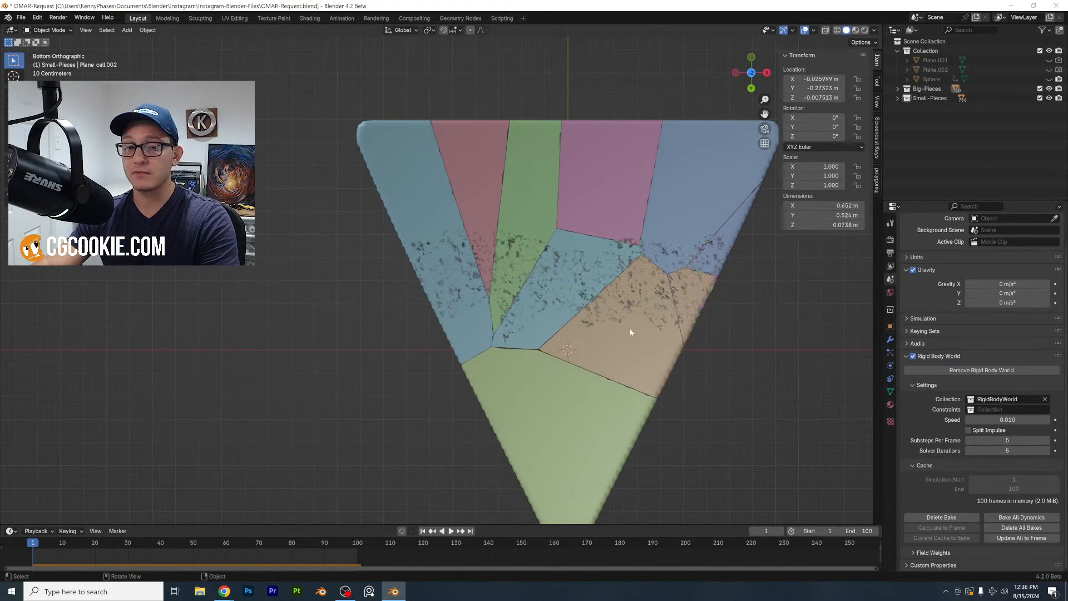
{"action": "middle_click_drag", "start_coordinate": [630, 326], "coordinate": [573, 306], "text": "shift"}
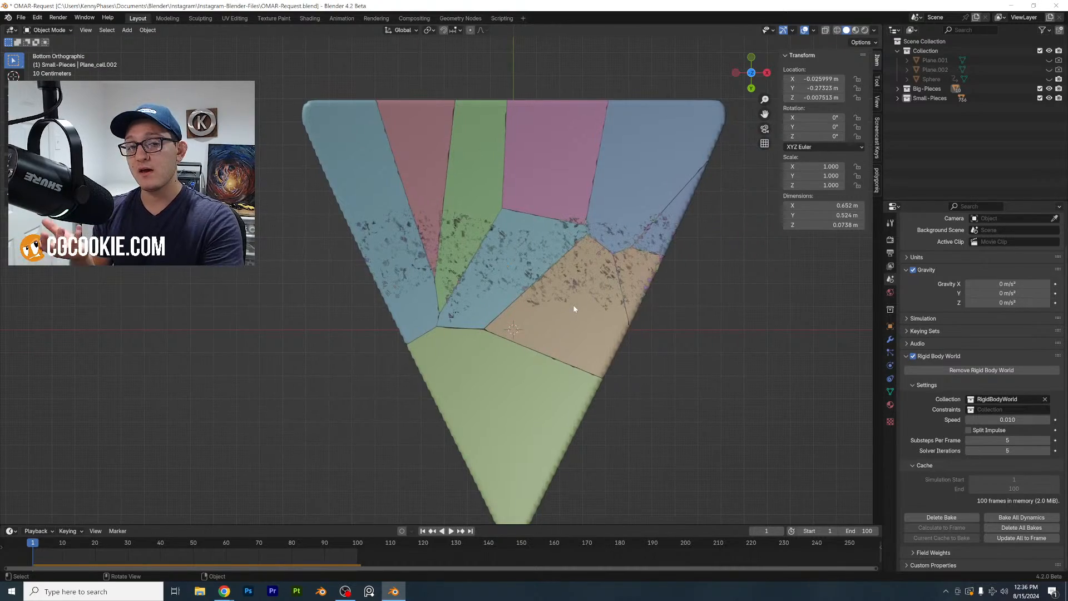
{"action": "key", "text": "space"}
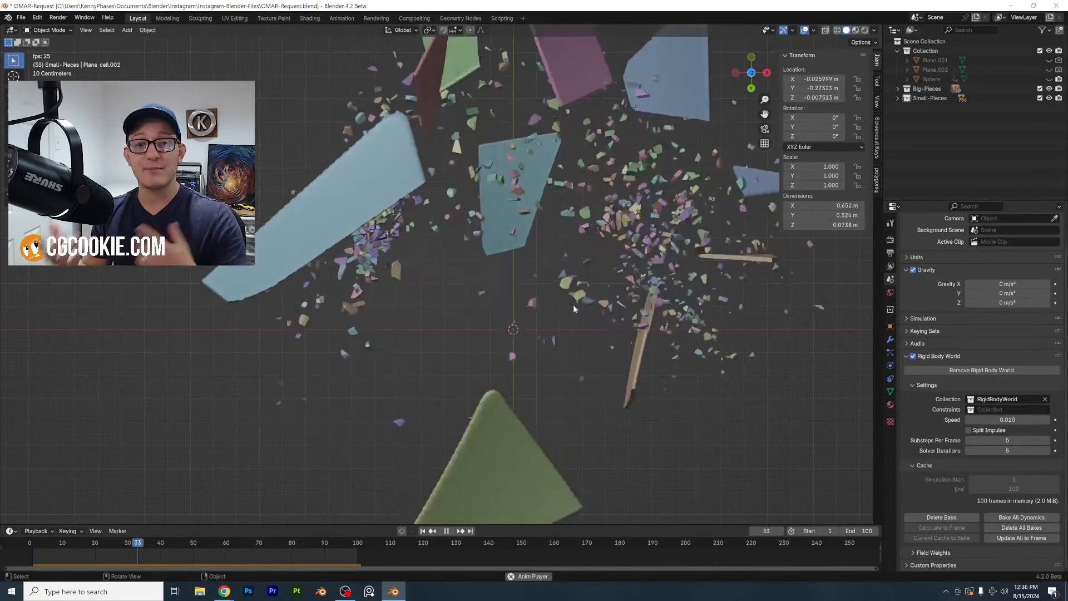
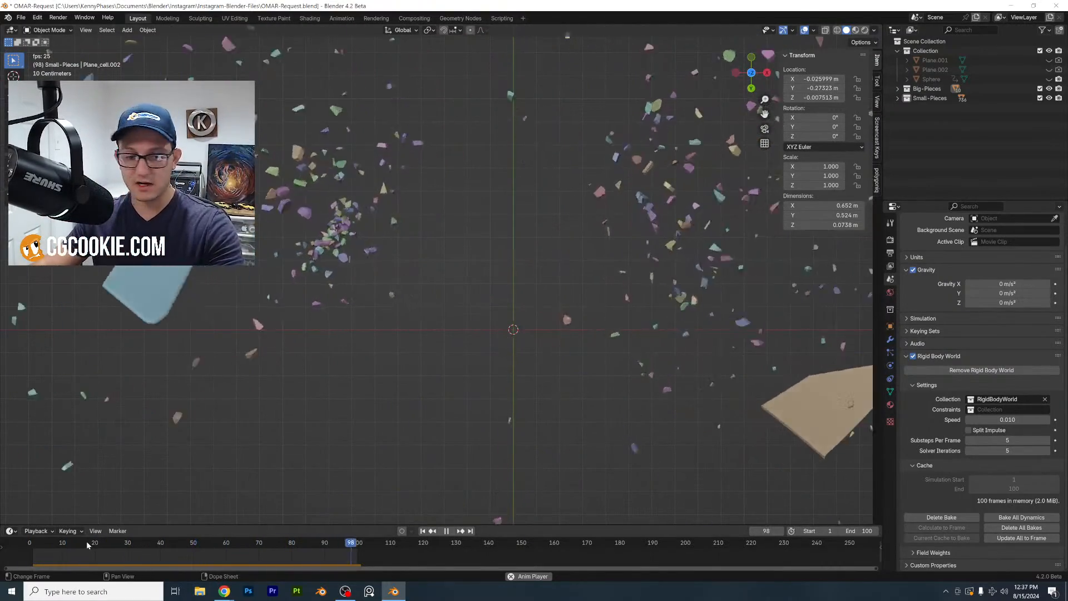
Return the animation to frame 1 and inspect the assembled chip from an angled perspective
{"action": "key", "text": "space"}
{"action": "left_click", "coordinate": [32, 546]}
{"action": "key", "text": "space"}
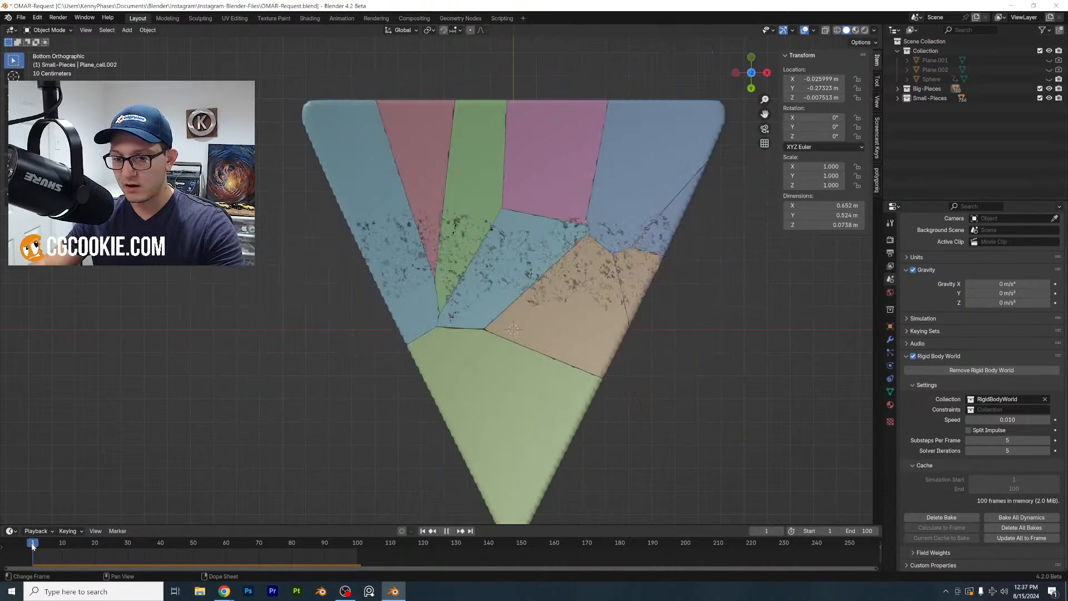
{"action": "scroll", "coordinate": [539, 262], "scroll_direction": "down", "scroll_amount": 3}
{"action": "middle_click_drag", "start_coordinate": [538, 262], "coordinate": [513, 270]}
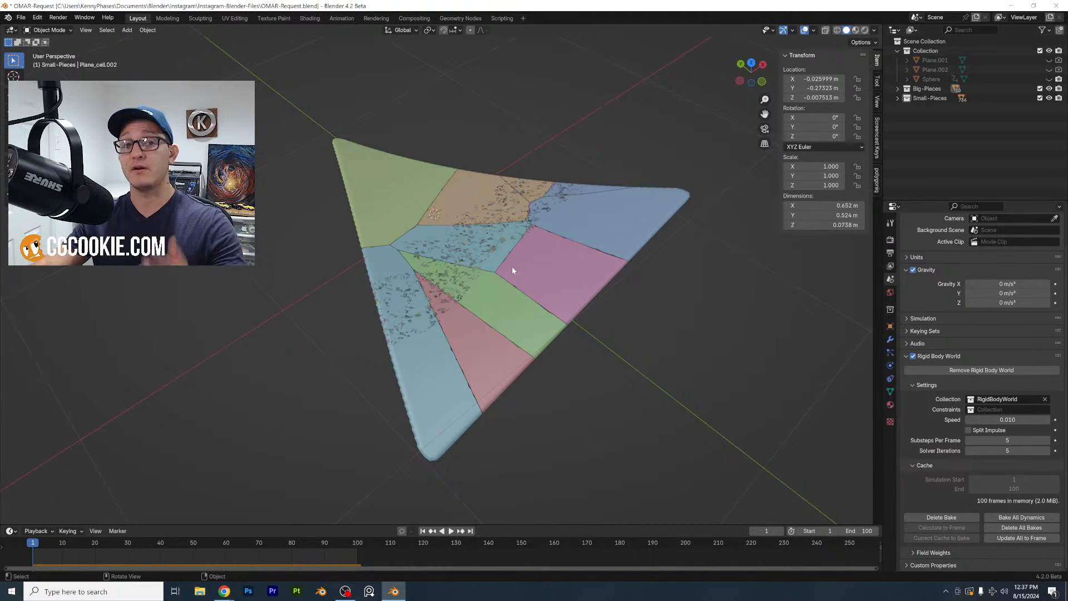
Start a new blank file, saving the changes to OMAR-Request.blend
{"action": "scroll", "coordinate": [504, 271], "scroll_direction": "down", "scroll_amount": 3}
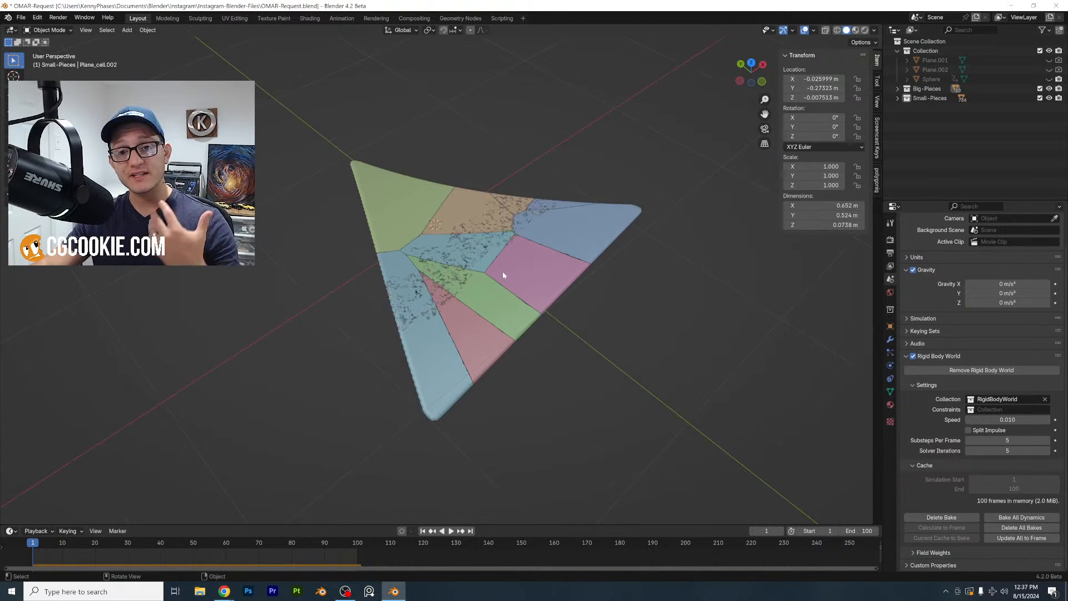
{"action": "left_click", "coordinate": [20, 18]}
{"action": "left_click", "coordinate": [139, 36]}
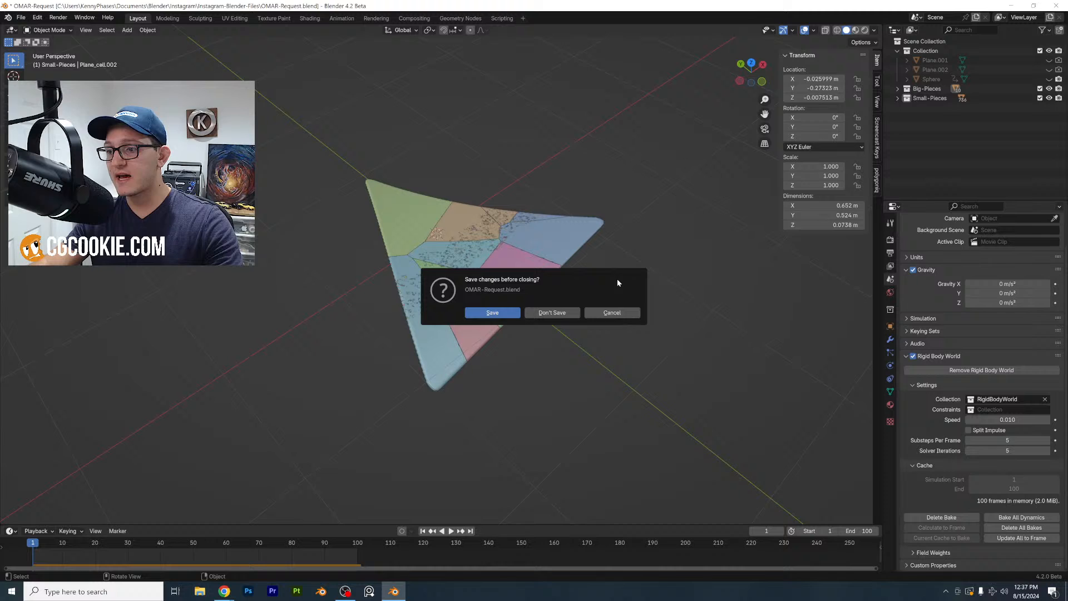
{"action": "left_click", "coordinate": [494, 313]}
{"action": "left_click", "coordinate": [128, 30]}
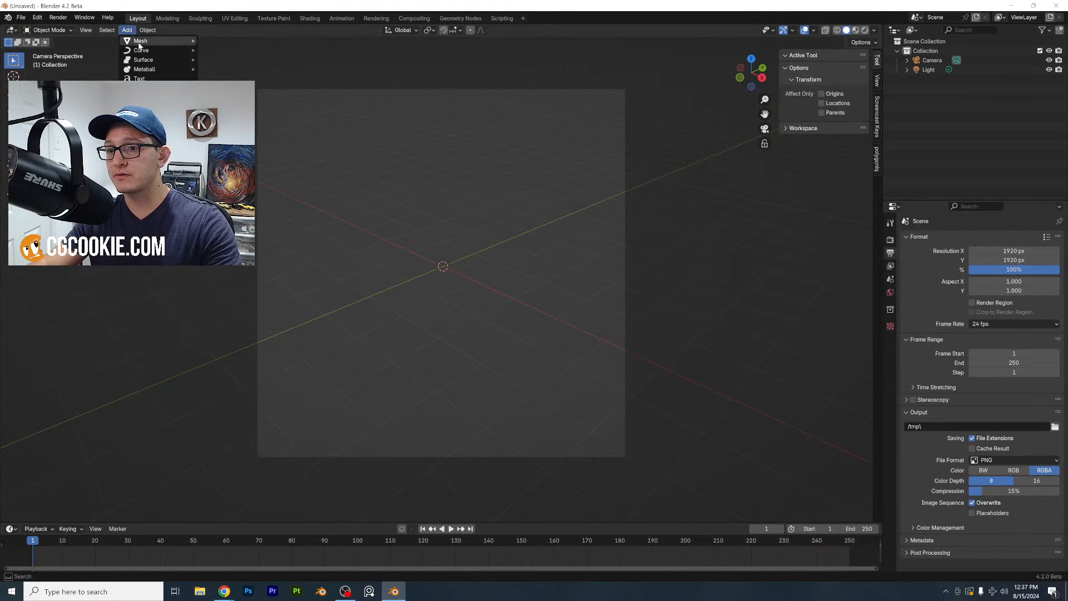
{"action": "mouse_move", "coordinate": [142, 39]}
{"action": "left_click", "coordinate": [238, 48]}
Delete every object in the new scene, including the default camera and light
{"action": "middle_click_drag", "start_coordinate": [501, 262], "coordinate": [549, 255]}
{"action": "scroll", "coordinate": [535, 286], "scroll_direction": "up", "scroll_amount": 3}
{"action": "scroll", "coordinate": [549, 255], "scroll_direction": "down", "scroll_amount": 8}
{"action": "key", "text": "a"}
{"action": "key", "text": "x"}
{"action": "left_click", "coordinate": [548, 255]}
Add a 2 m mesh plane at the world origin of the empty scene
{"action": "key", "text": "shift+a"}
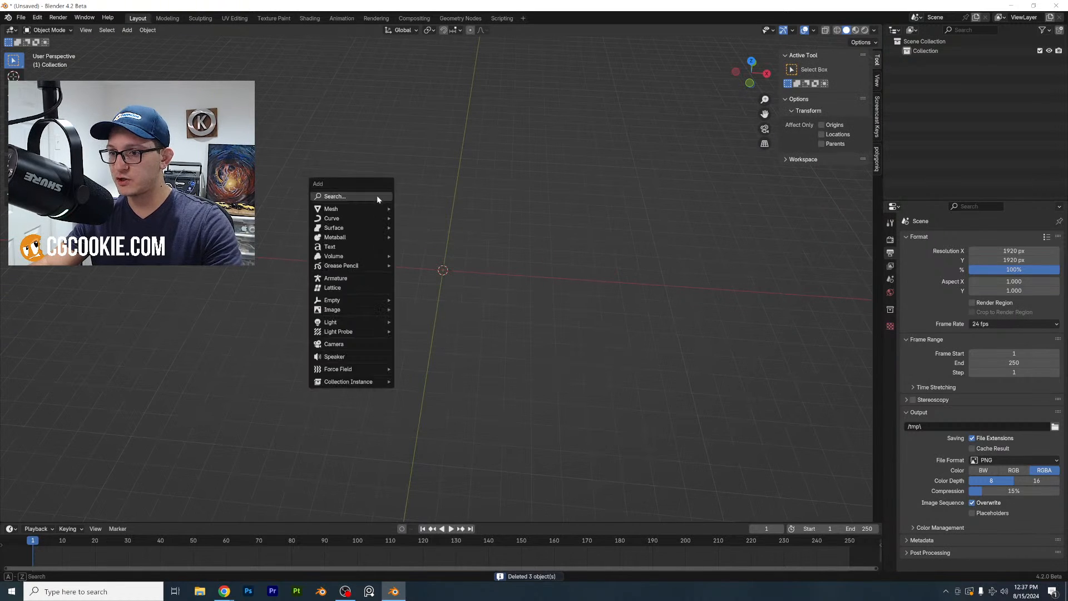
{"action": "type", "text": "plane"}
{"action": "key", "text": "Return"}
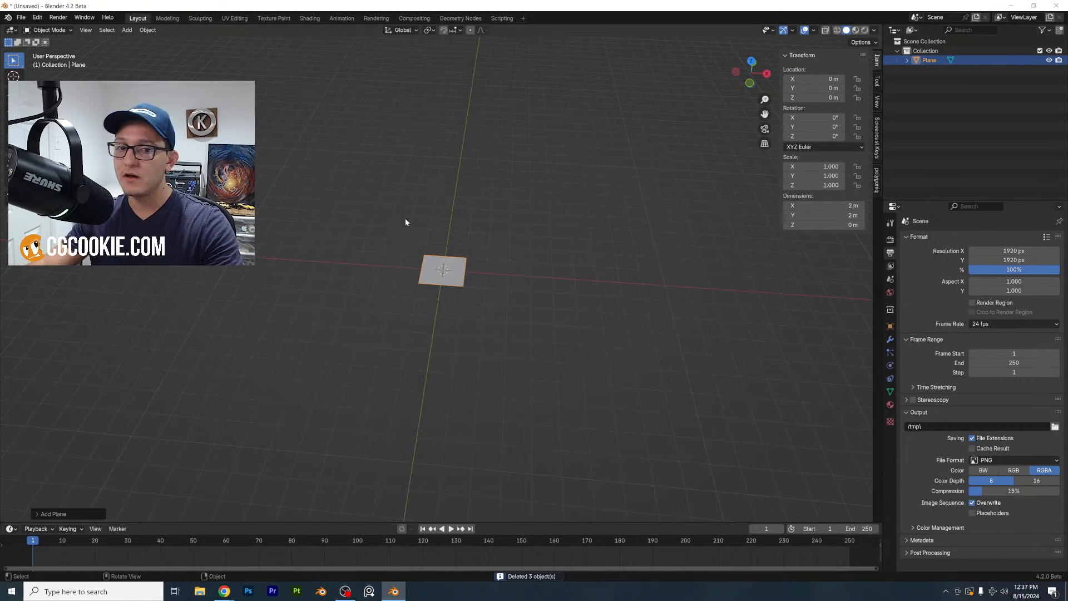
Subdivide the whole plane repeatedly into a fine grid of faces and return to Object Mode
{"action": "scroll", "coordinate": [445, 237], "scroll_direction": "up", "scroll_amount": 9}
{"action": "key", "text": "Tab"}
{"action": "right_click", "coordinate": [497, 245]}
{"action": "left_click", "coordinate": [498, 246]}
{"action": "right_click", "coordinate": [497, 245]}
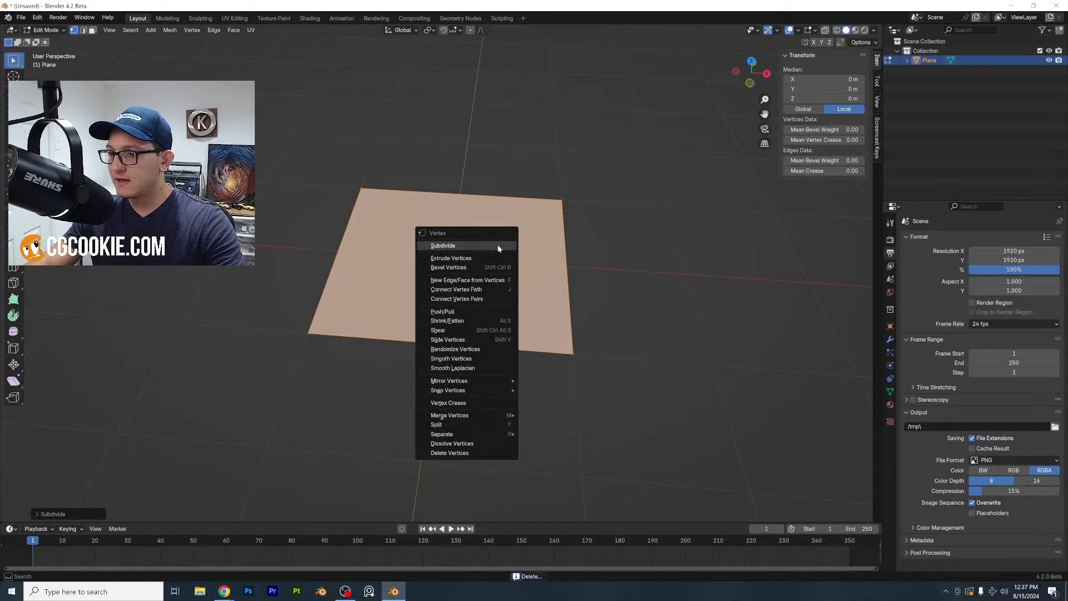
{"action": "left_click", "coordinate": [498, 246]}
{"action": "scroll", "coordinate": [535, 253], "scroll_direction": "up", "scroll_amount": 3}
{"action": "scroll", "coordinate": [539, 236], "scroll_direction": "up", "scroll_amount": 2}
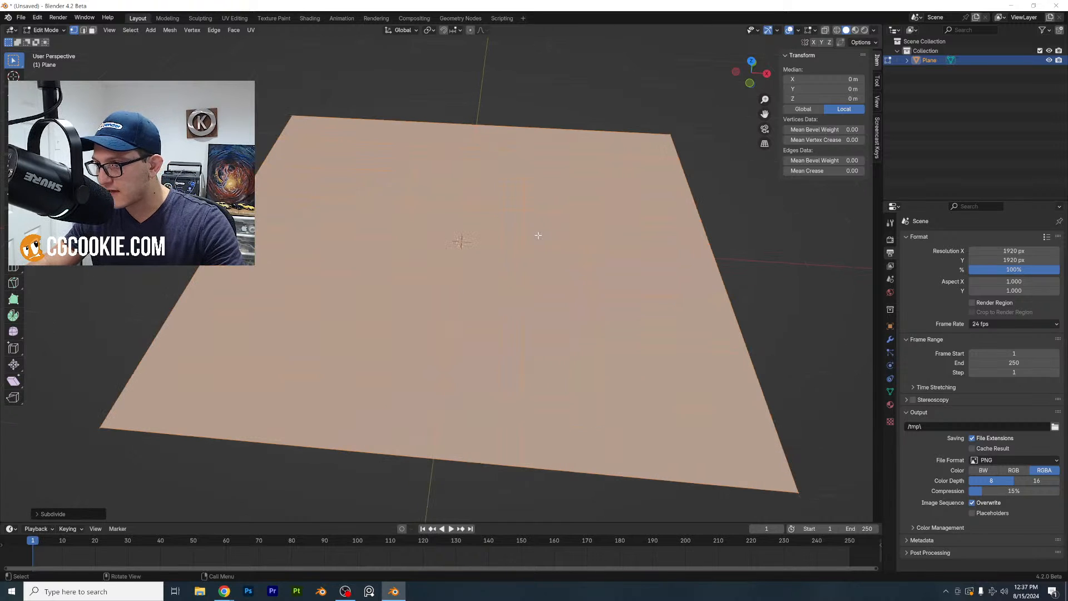
{"action": "right_click", "coordinate": [538, 235]}
{"action": "left_click", "coordinate": [537, 235]}
{"action": "middle_click_drag", "start_coordinate": [510, 250], "coordinate": [523, 243]}
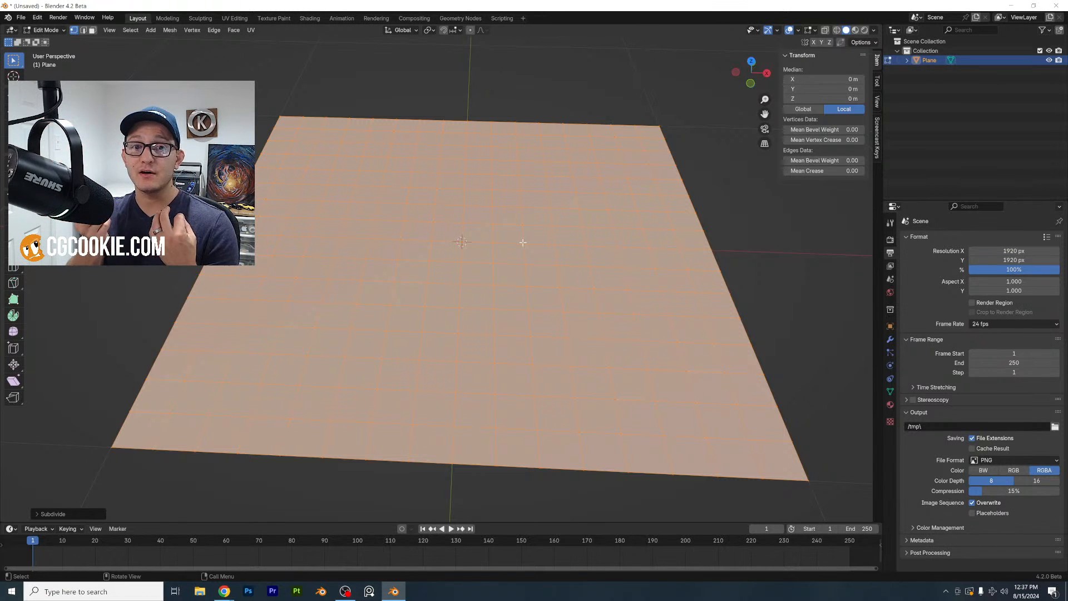
{"action": "scroll", "coordinate": [523, 244], "scroll_direction": "down", "scroll_amount": 3}
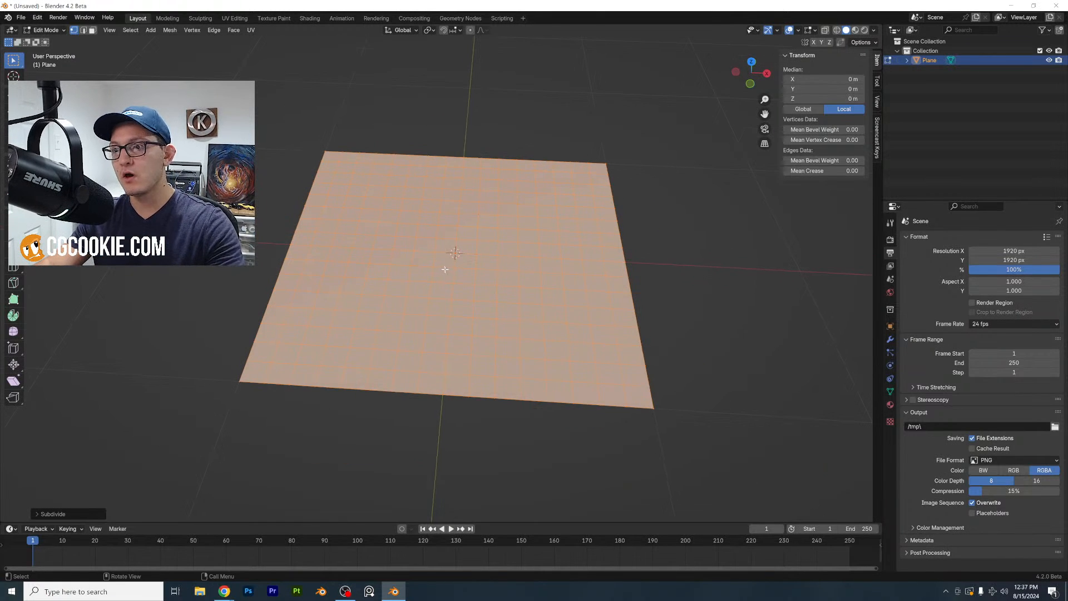
{"action": "key", "text": "Tab"}
Break the plane into large pieces with Cell Fracture, using its own particles and a source limit of 10
{"action": "left_click", "coordinate": [148, 30]}
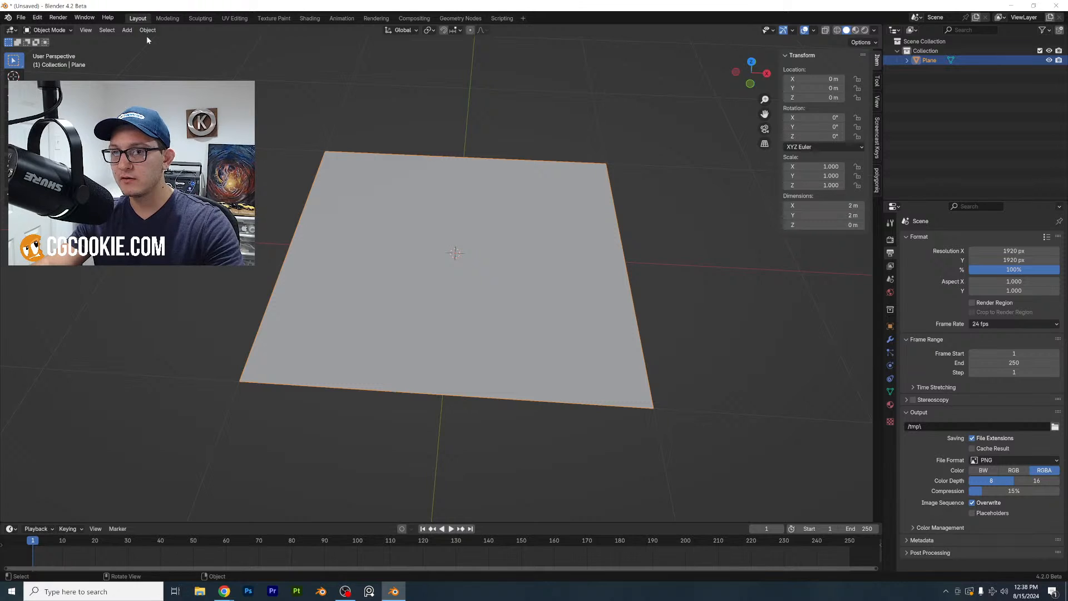
{"action": "left_click", "coordinate": [147, 31]}
{"action": "left_click", "coordinate": [147, 30]}
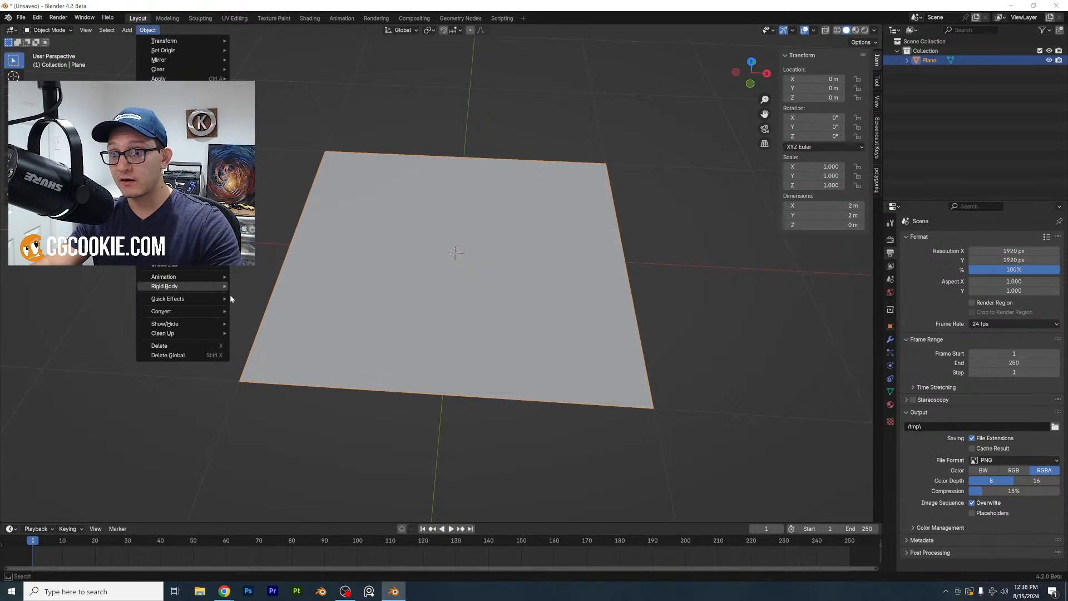
{"action": "mouse_move", "coordinate": [207, 303]}
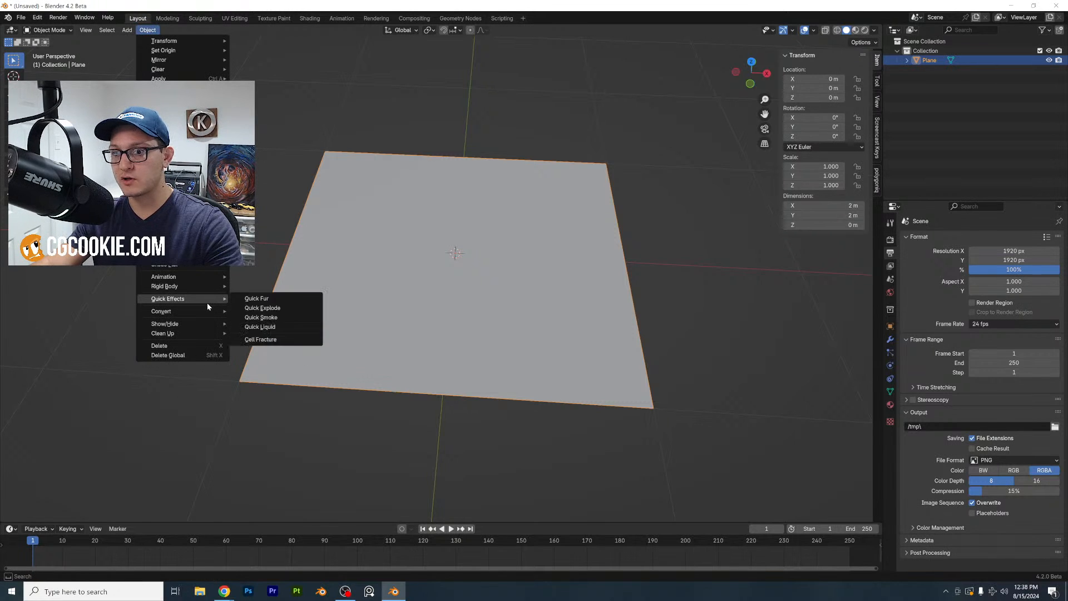
{"action": "left_click", "coordinate": [269, 339]}
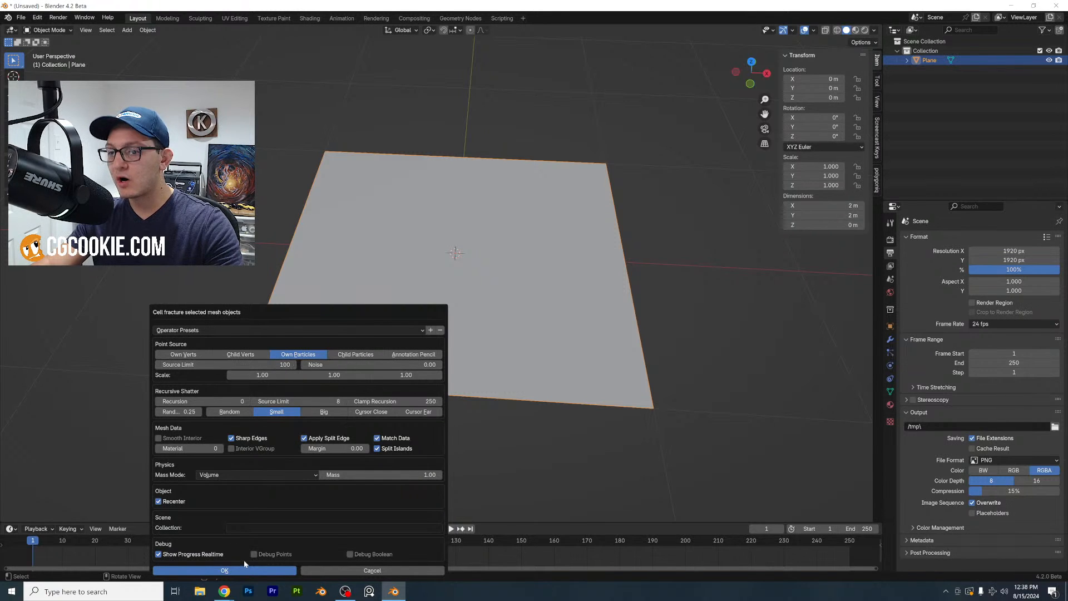
{"action": "left_click", "coordinate": [256, 365]}
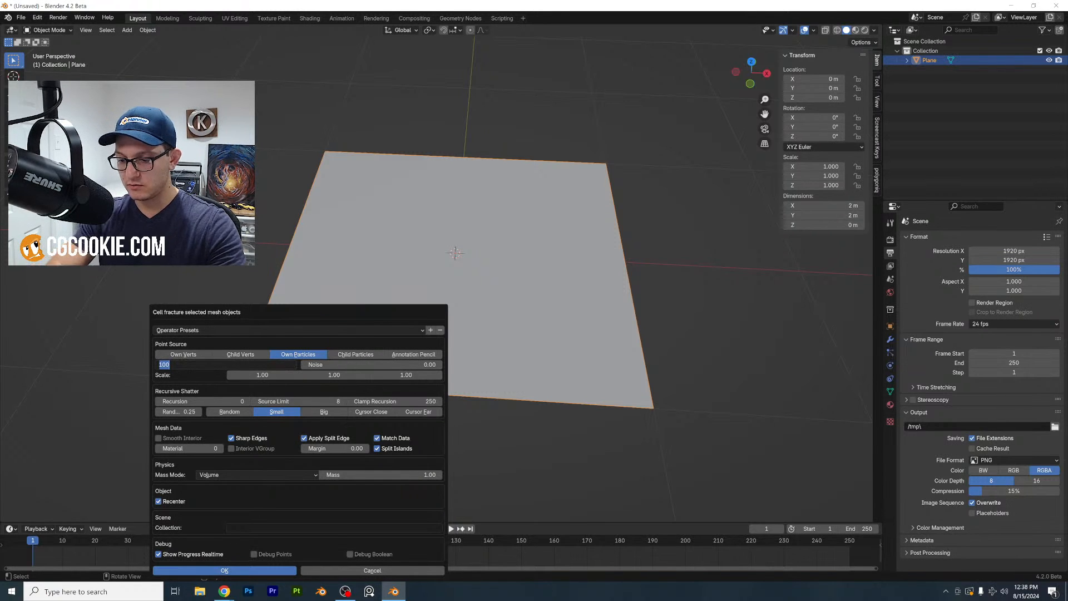
{"action": "key", "text": "Return"}
{"action": "left_click", "coordinate": [245, 571]}
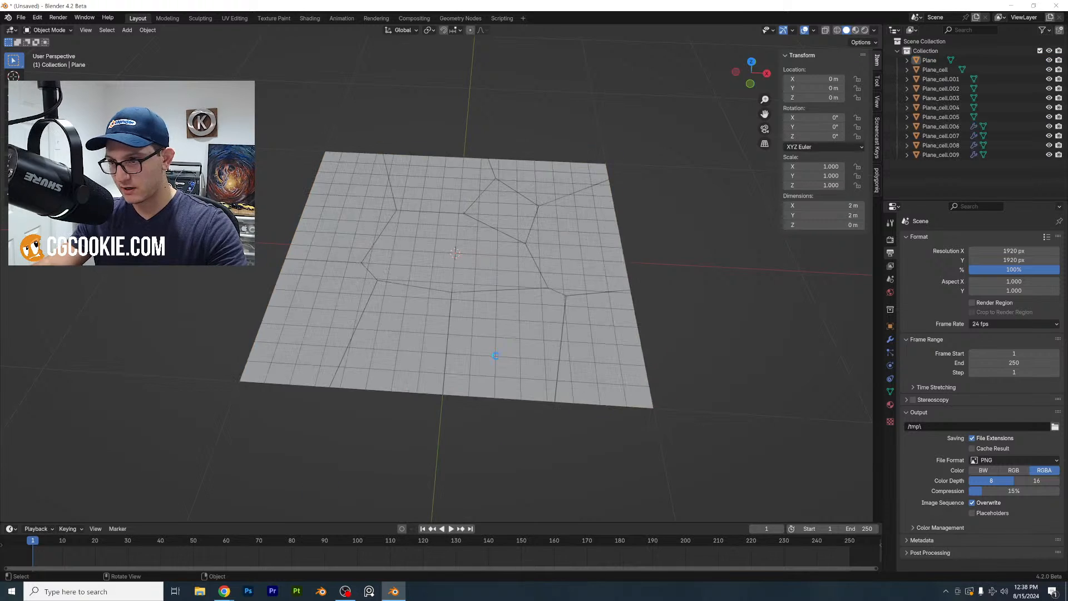
Toggle the original plane's visibility to check the fracture, and delete all the generated cells
{"action": "middle_click_drag", "start_coordinate": [512, 340], "coordinate": [504, 351]}
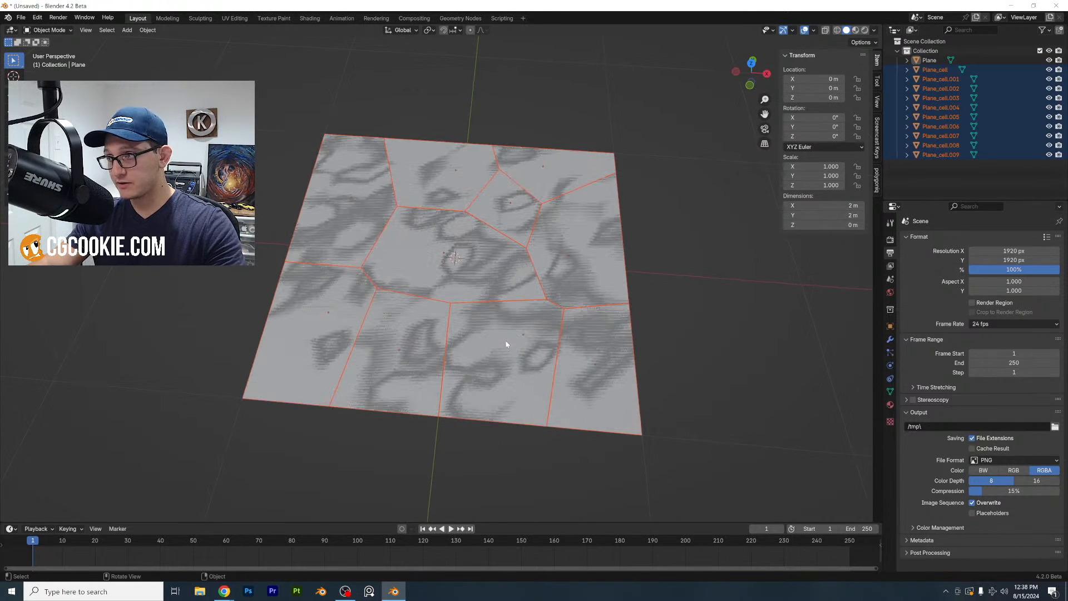
{"action": "left_click", "coordinate": [1049, 60]}
{"action": "mouse_move", "coordinate": [590, 314]}
{"action": "middle_mouse_down"}
{"action": "mouse_move", "coordinate": [508, 312]}
{"action": "mouse_move", "coordinate": [495, 334]}
{"action": "mouse_move", "coordinate": [587, 310]}
{"action": "middle_mouse_up"}
{"action": "key", "text": "alt+h"}
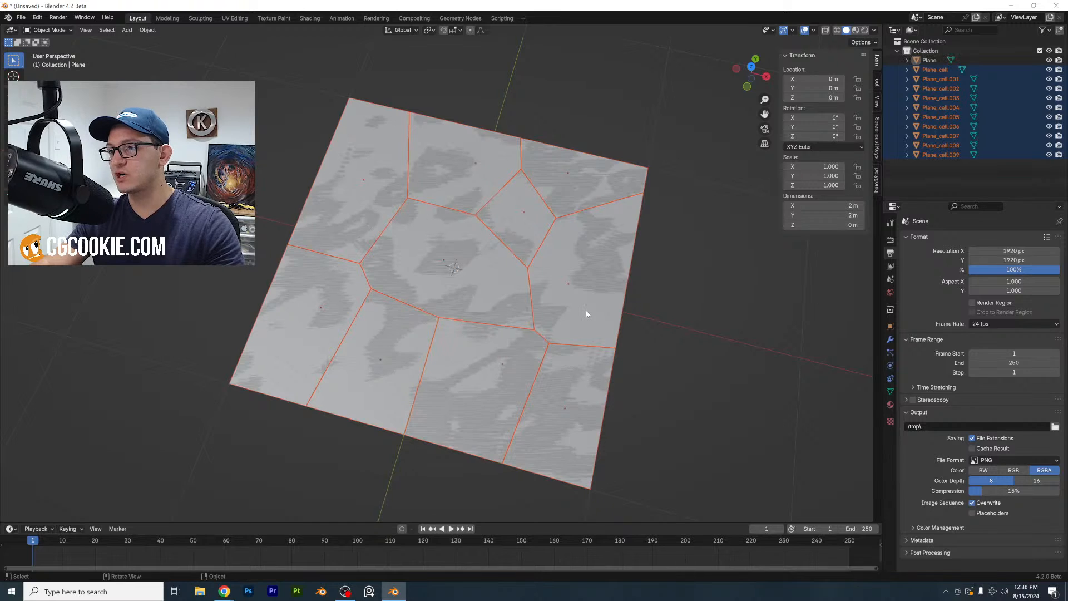
{"action": "key", "text": "Delete"}
Run Cell Fracture on the original plane with its own particles and a source limit of 30
{"action": "left_click", "coordinate": [147, 30]}
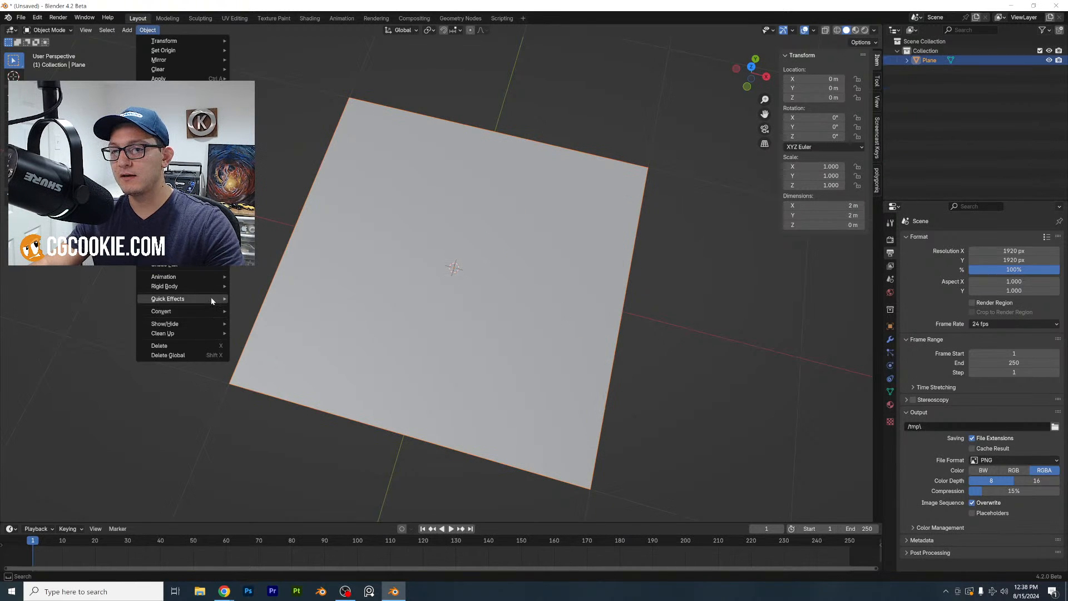
{"action": "mouse_move", "coordinate": [212, 301]}
{"action": "left_click", "coordinate": [266, 339]}
{"action": "left_click", "coordinate": [217, 364]}
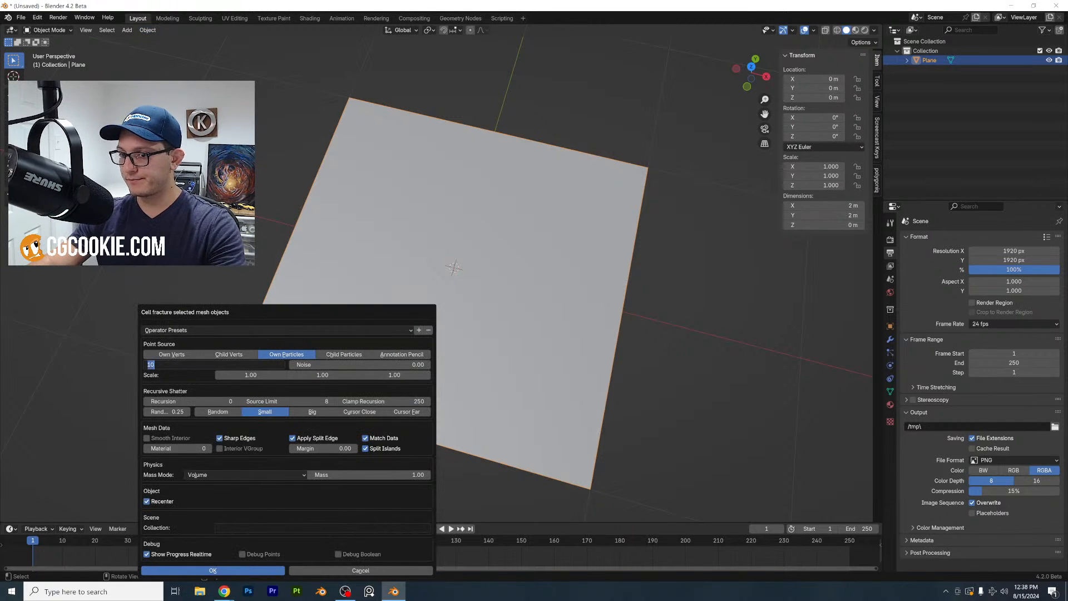
{"action": "type", "text": "30"}
{"action": "key", "text": "Return"}
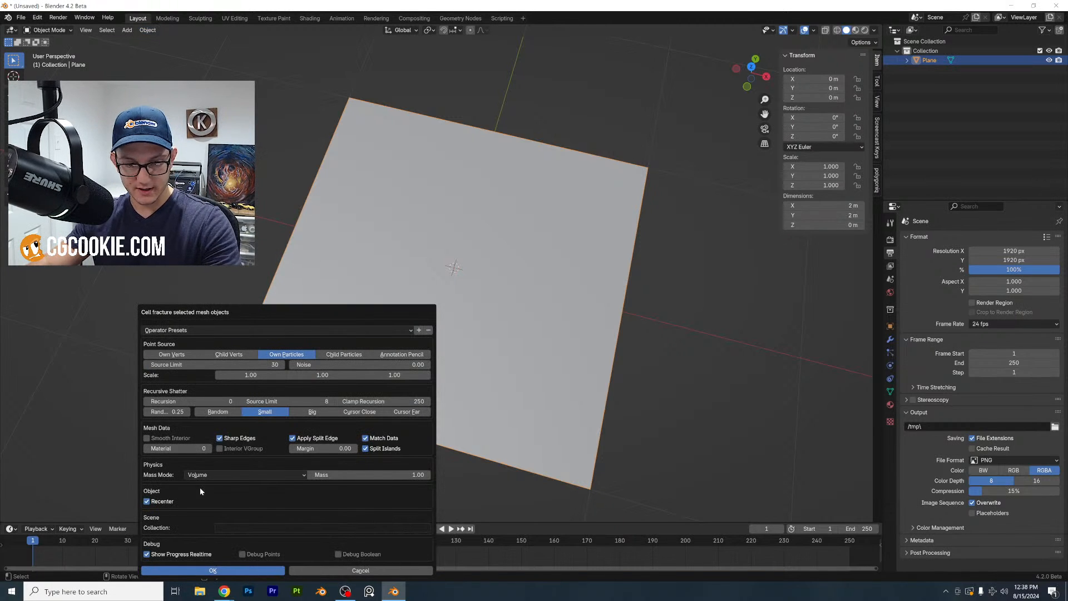
{"action": "left_click", "coordinate": [212, 571]}
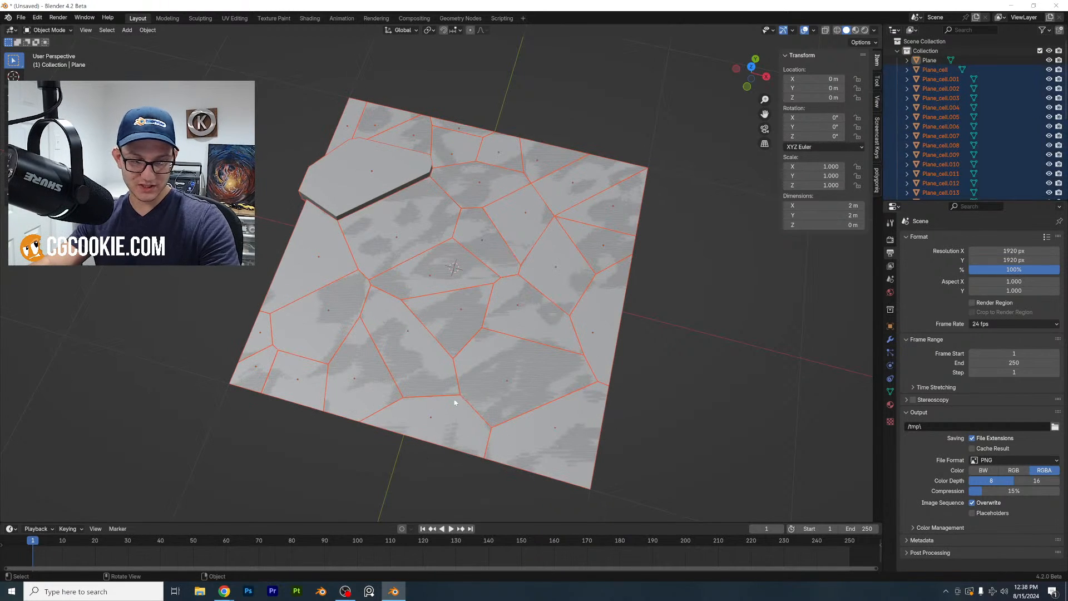
Hide the original plane and select the thick cell protruding from the otherwise flat fractured sheet
{"action": "scroll", "coordinate": [506, 314], "scroll_direction": "up", "scroll_amount": 1}
{"action": "middle_click_drag", "start_coordinate": [506, 311], "coordinate": [510, 308]}
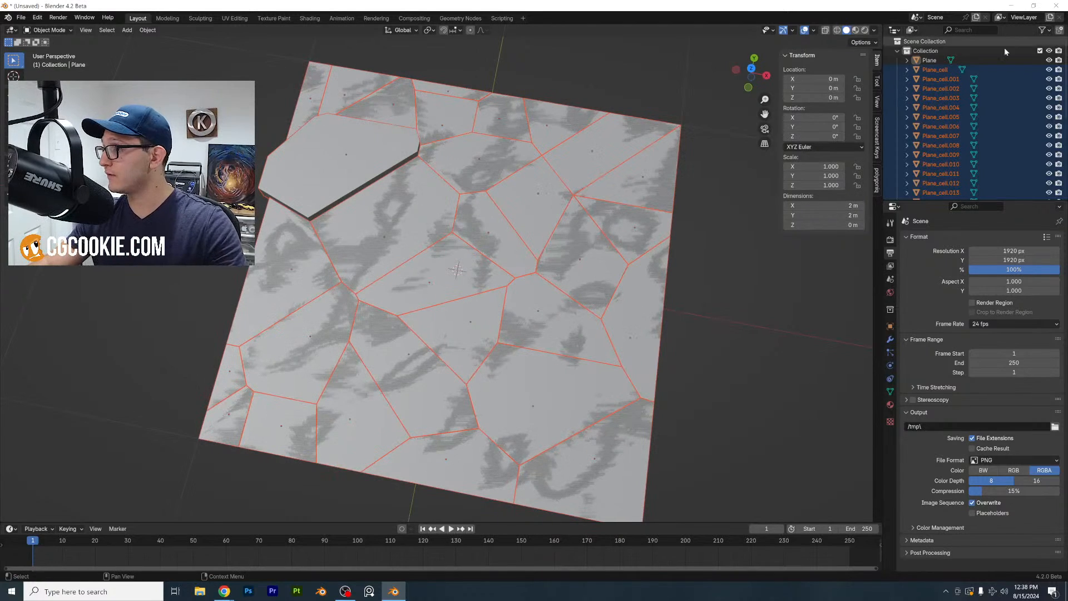
{"action": "left_click", "coordinate": [1049, 60]}
{"action": "middle_click_drag", "start_coordinate": [701, 62], "coordinate": [529, 134]}
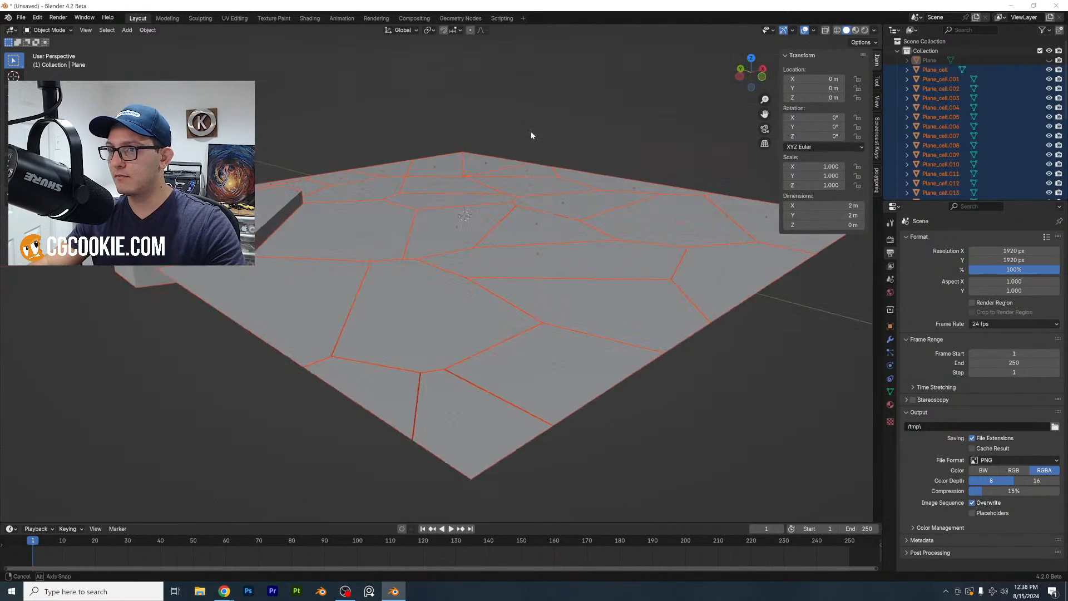
{"action": "scroll", "coordinate": [398, 231], "scroll_direction": "up", "scroll_amount": 2}
{"action": "left_click", "coordinate": [366, 239]}
{"action": "scroll", "coordinate": [356, 212], "scroll_direction": "up", "scroll_amount": 2}
{"action": "scroll", "coordinate": [355, 211], "scroll_direction": "down", "scroll_amount": 4}
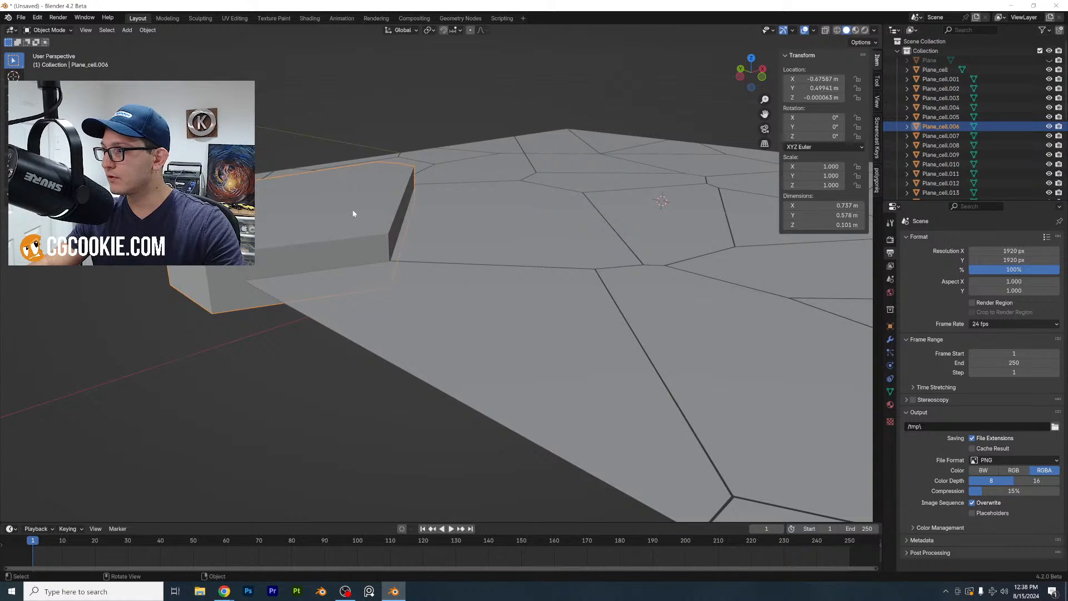
Try deleting the thick protruding cell and undo the deletion
{"action": "middle_click_drag", "start_coordinate": [393, 239], "coordinate": [505, 222]}
{"action": "key", "text": "x"}
{"action": "left_click", "coordinate": [512, 221]}
{"action": "key", "text": "ctrl+z"}
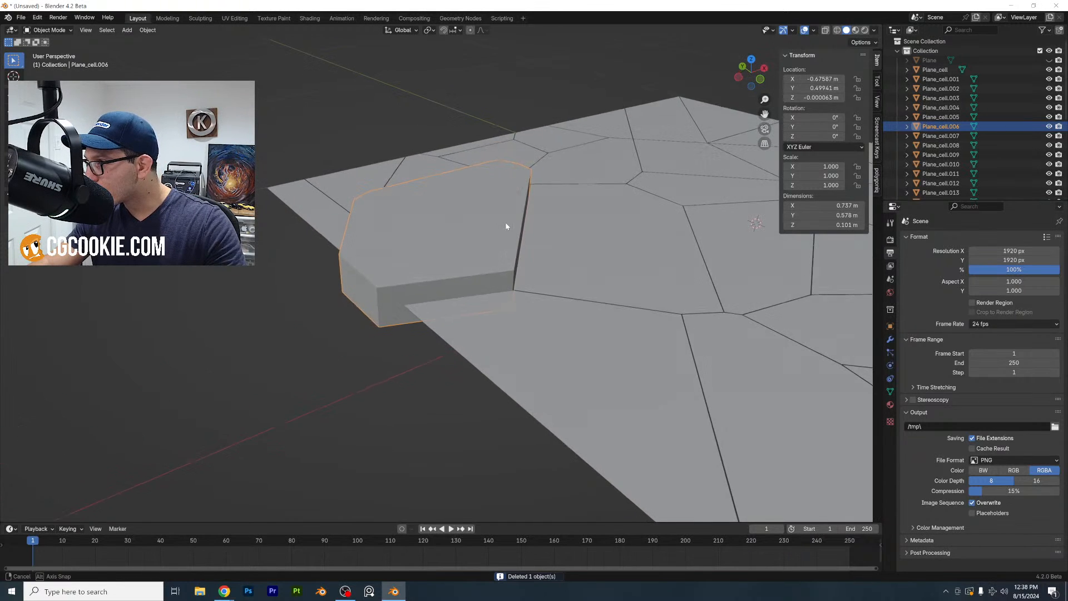
Delete the lowest row of vertices of the thick cell, selecting through the mesh in the left orthographic view with X-ray
{"action": "key", "text": "Tab"}
{"action": "scroll", "coordinate": [496, 226], "scroll_direction": "up", "scroll_amount": 2}
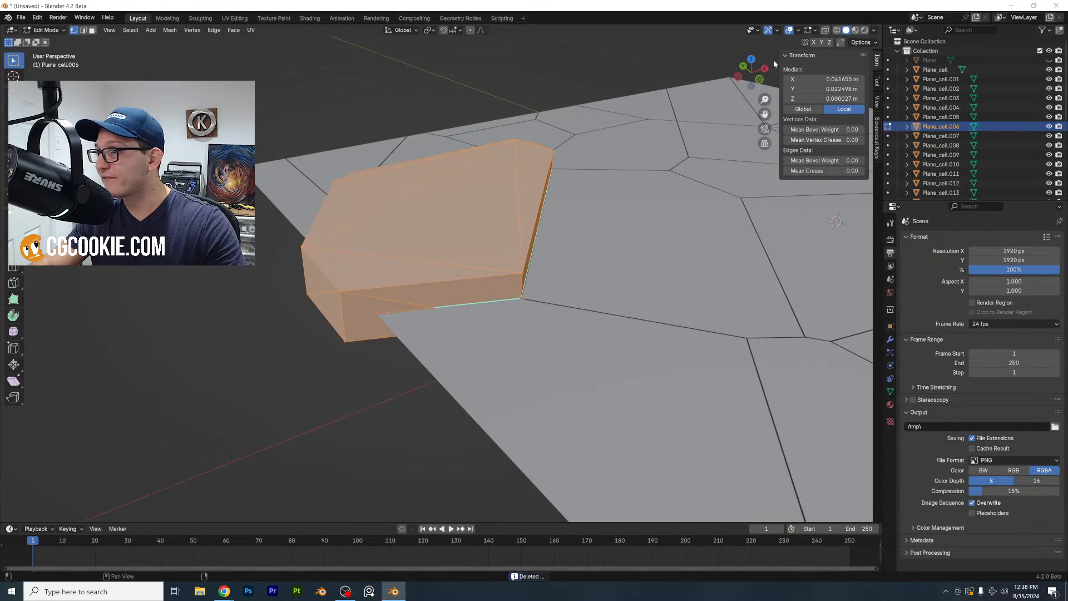
{"action": "left_click", "coordinate": [739, 78]}
{"action": "scroll", "coordinate": [532, 193], "scroll_direction": "up", "scroll_amount": 4}
{"action": "middle_click_drag", "start_coordinate": [477, 207], "coordinate": [430, 329], "text": "shift"}
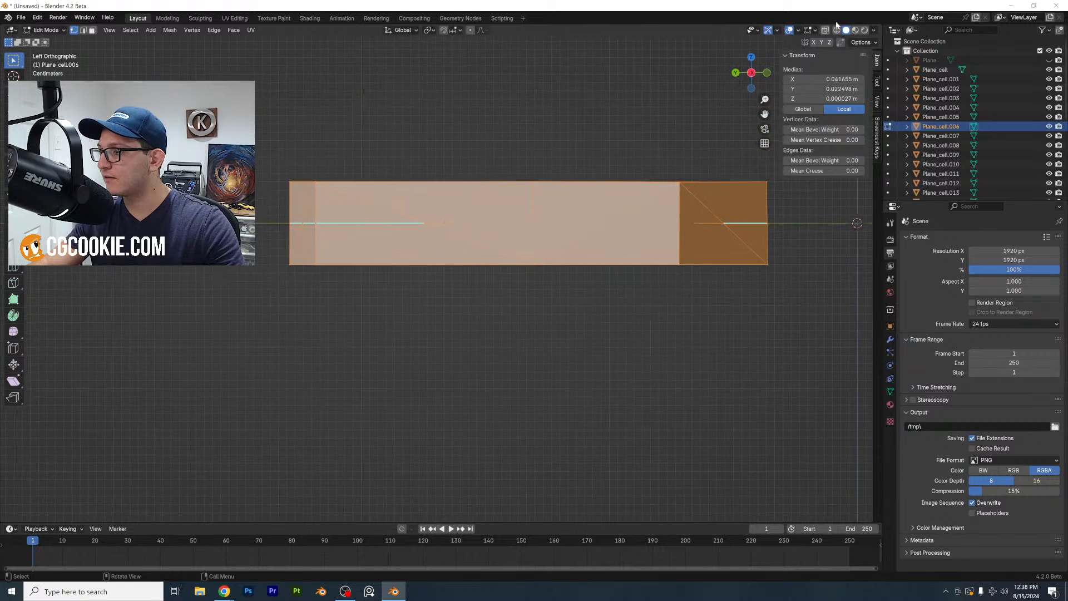
{"action": "scroll", "coordinate": [525, 247], "scroll_direction": "down", "scroll_amount": 1}
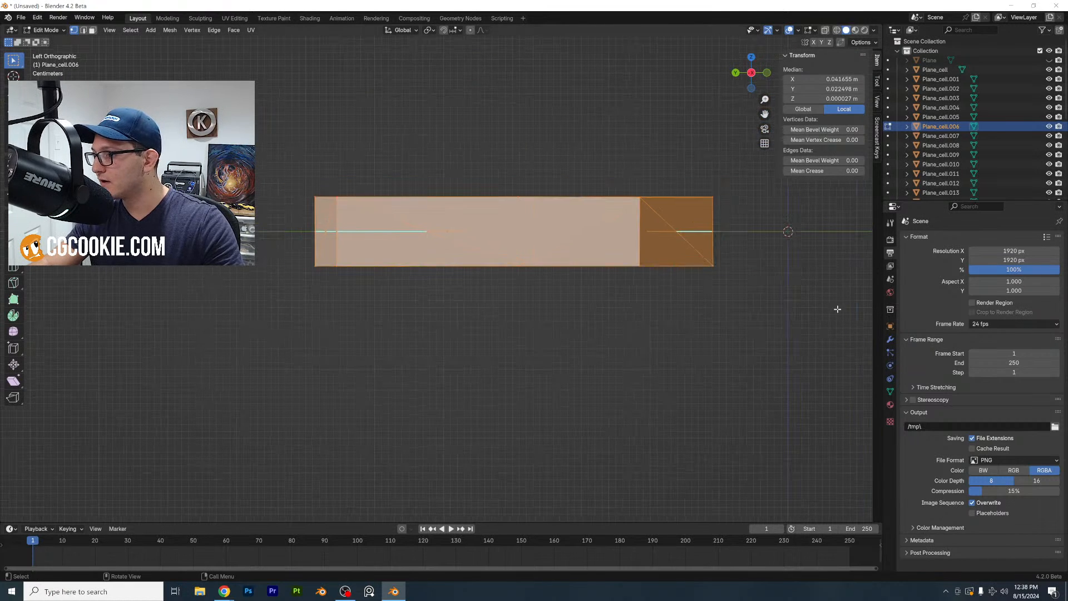
{"action": "left_click_drag", "start_coordinate": [837, 308], "coordinate": [288, 259]}
{"action": "left_click", "coordinate": [825, 30]}
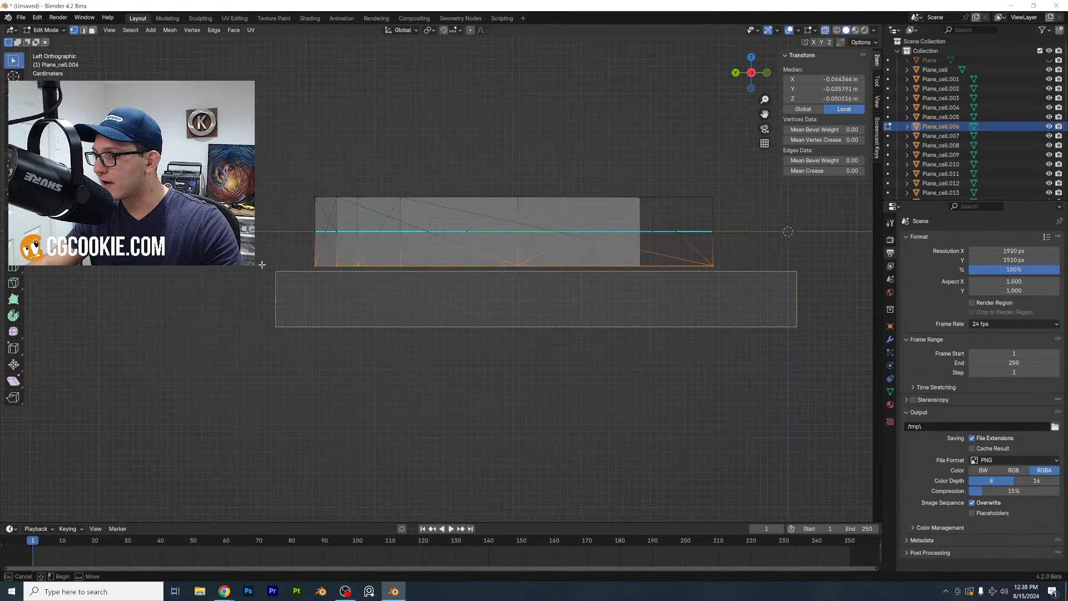
{"action": "key", "text": "x"}
{"action": "left_click", "coordinate": [192, 277]}
{"action": "key", "text": "Tab"}
{"action": "middle_click_drag", "start_coordinate": [367, 271], "coordinate": [411, 282]}
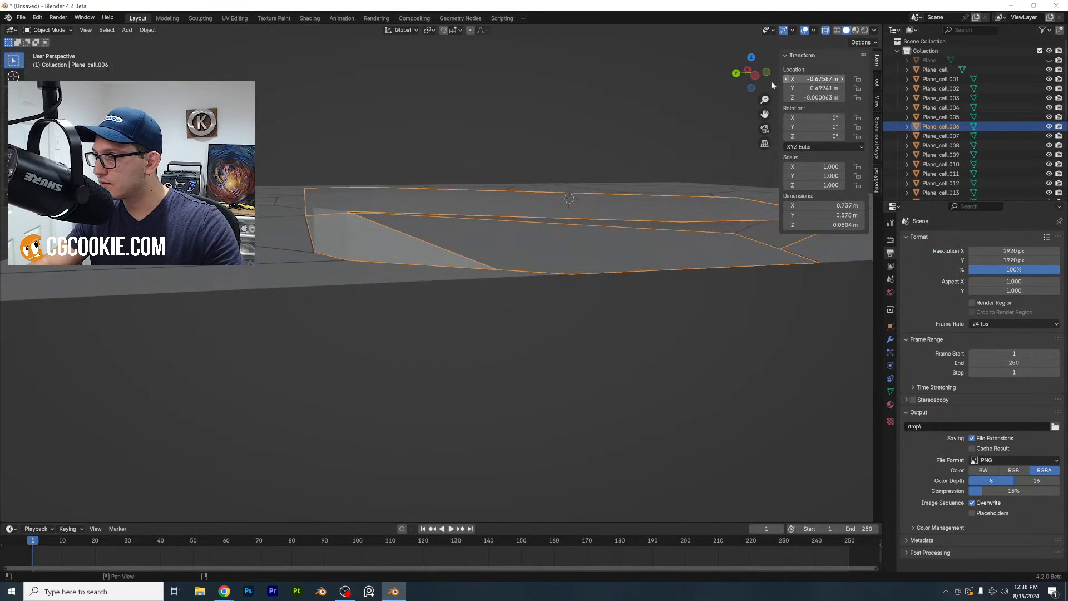
Delete the cell's remaining vertices below its upper face in the left orthographic view, and turn X-ray off
{"action": "left_click", "coordinate": [757, 75]}
{"action": "key", "text": "Tab"}
{"action": "left_click_drag", "start_coordinate": [638, 293], "coordinate": [250, 221]}
{"action": "key", "text": "x"}
{"action": "left_click", "coordinate": [200, 272]}
{"action": "left_click_drag", "start_coordinate": [756, 255], "coordinate": [590, 219]}
{"action": "key", "text": "x"}
{"action": "left_click", "coordinate": [546, 220]}
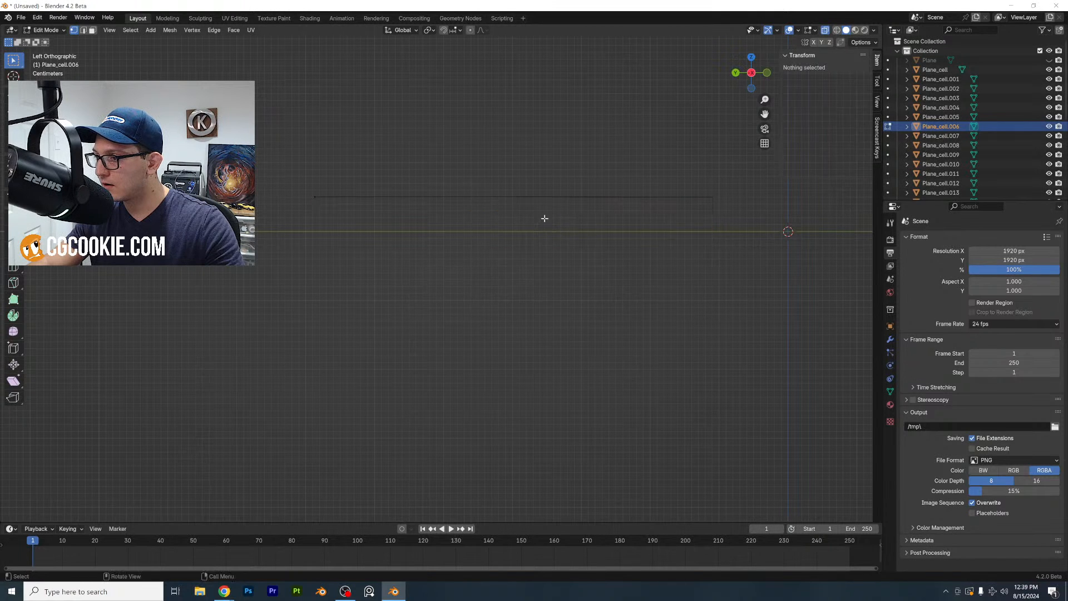
{"action": "key", "text": "Tab"}
{"action": "middle_click_drag", "start_coordinate": [543, 219], "coordinate": [512, 268]}
{"action": "left_click", "coordinate": [826, 30]}
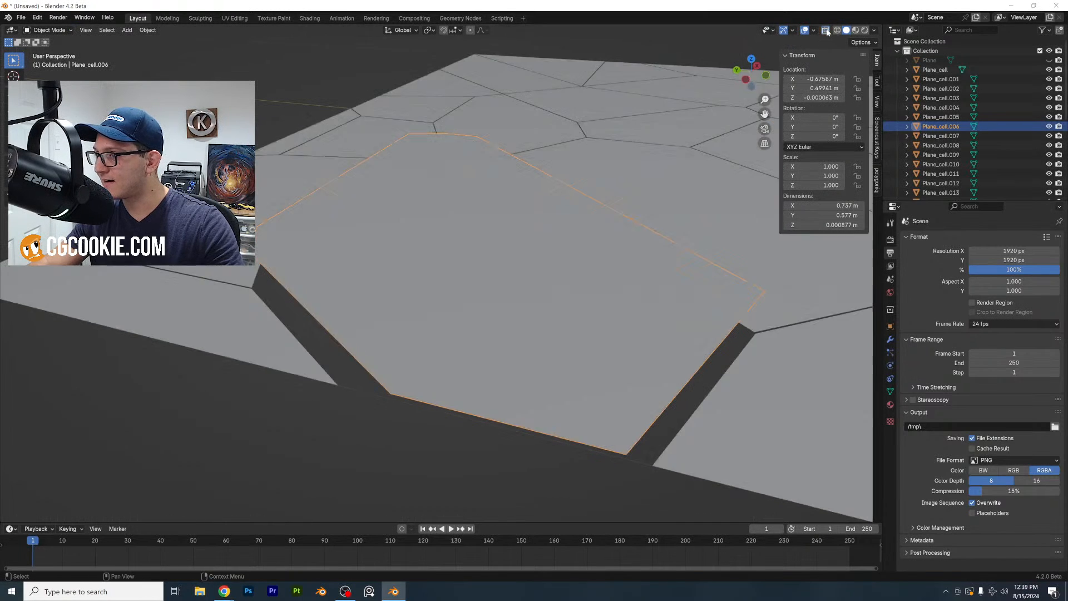
Move the flattened cell down about 0.049 m along Z to line it up with the neighbouring pieces
{"action": "left_click", "coordinate": [747, 81]}
{"action": "key", "text": "g"}
{"action": "key", "text": "z"}
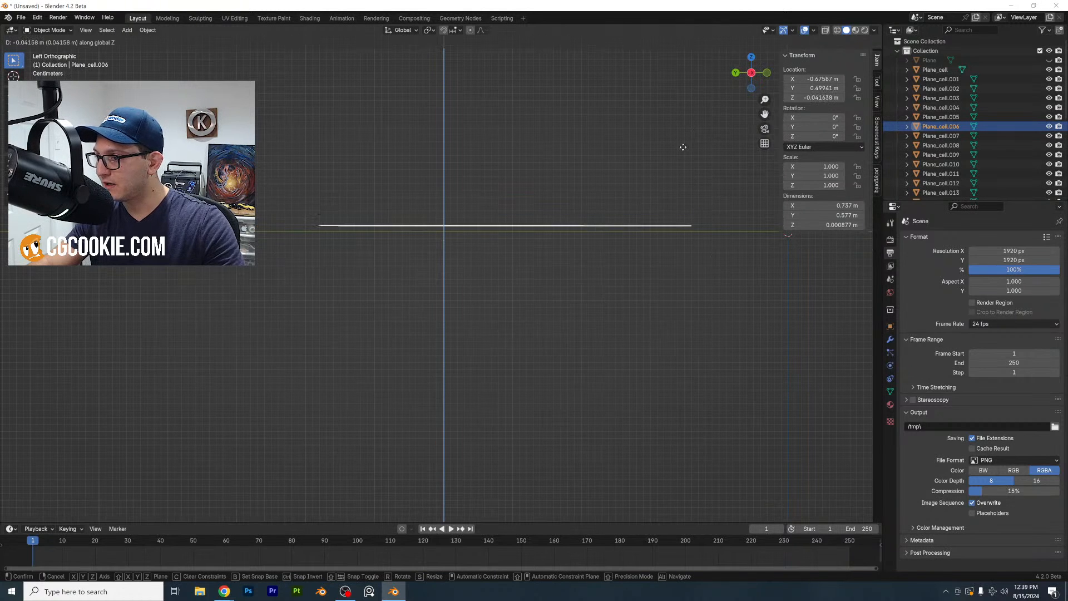
{"action": "left_click", "coordinate": [683, 152]}
{"action": "middle_click_drag", "start_coordinate": [682, 151], "coordinate": [545, 258]}
{"action": "scroll", "coordinate": [540, 234], "scroll_direction": "down", "scroll_amount": 5}
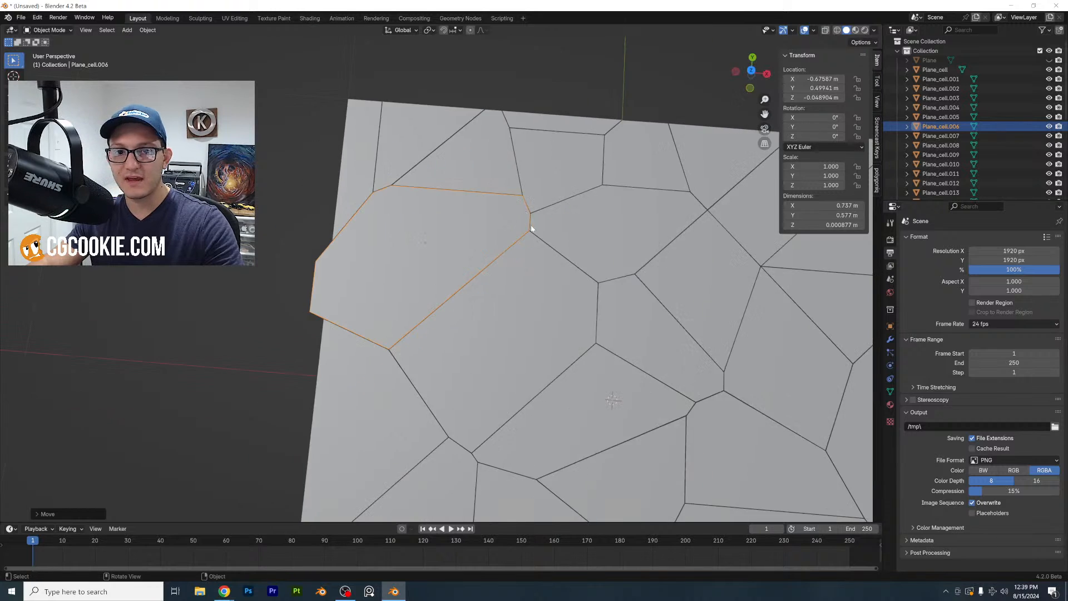
{"action": "left_click", "coordinate": [508, 168]}
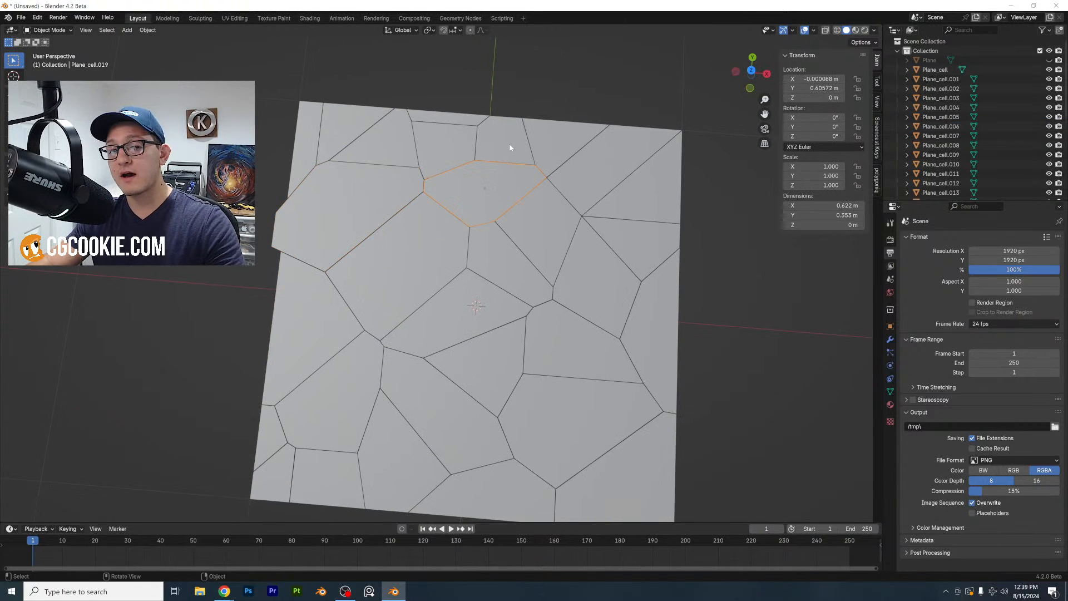
Add the remaining cells along the plane's central strip to the selection and move the strip to a new collection named Middle-Line
{"action": "left_click", "coordinate": [488, 319], "text": "shift"}
{"action": "middle_click_drag", "start_coordinate": [487, 319], "coordinate": [577, 283]}
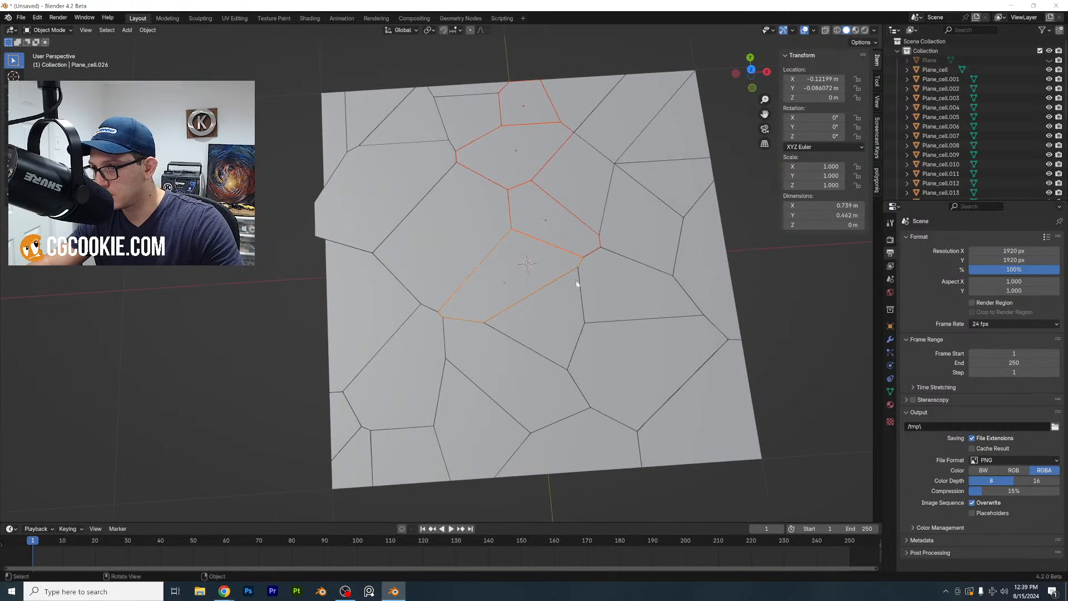
{"action": "left_click", "coordinate": [548, 353], "text": "shift"}
{"action": "left_click", "coordinate": [547, 383], "text": "shift"}
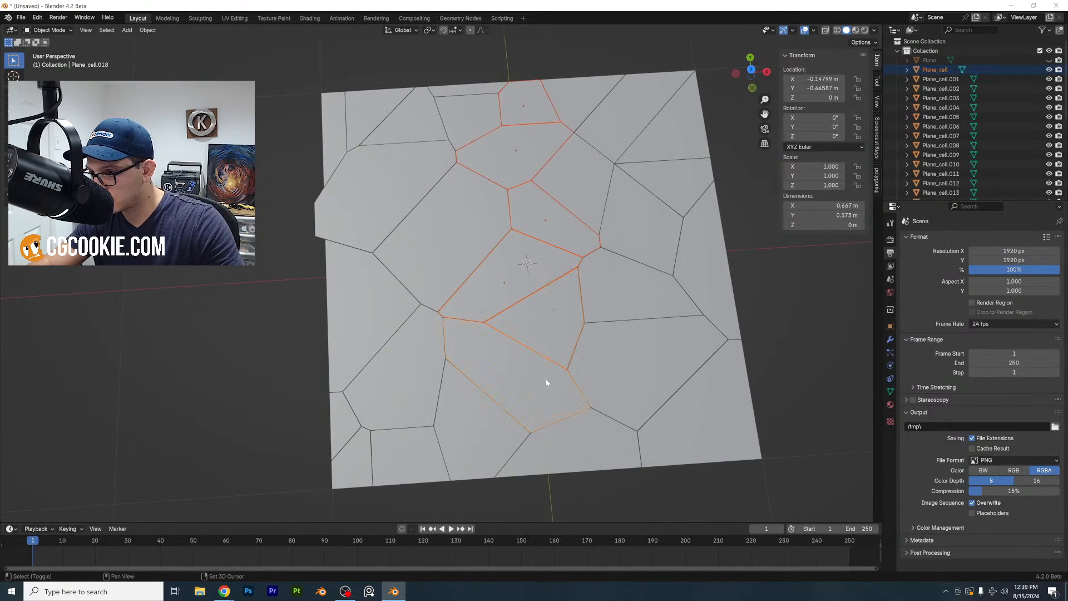
{"action": "key", "text": "m"}
{"action": "left_click", "coordinate": [566, 424]}
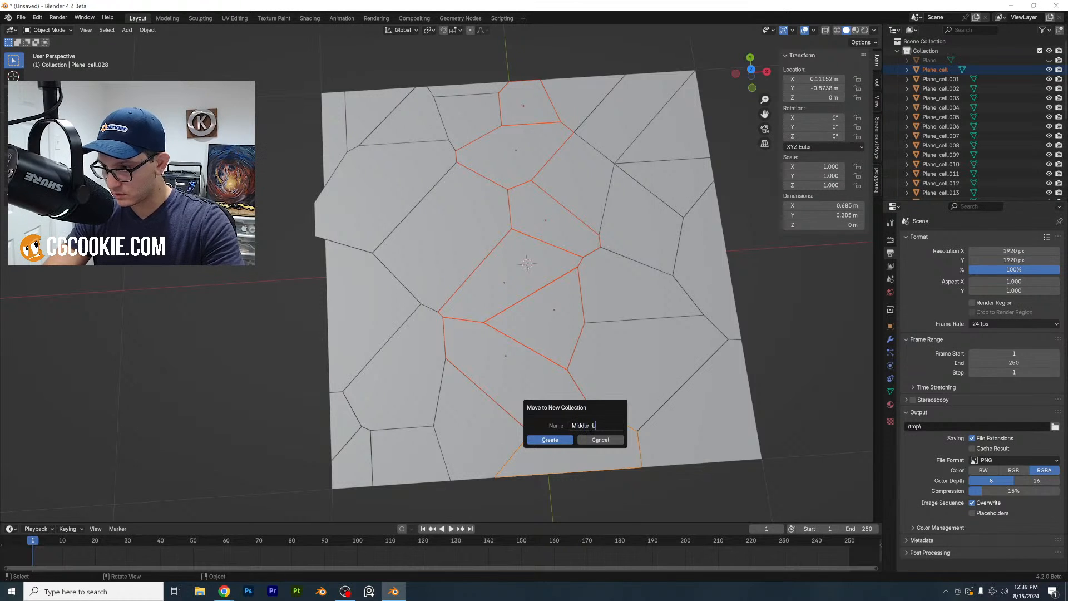
{"action": "key", "text": "Return"}
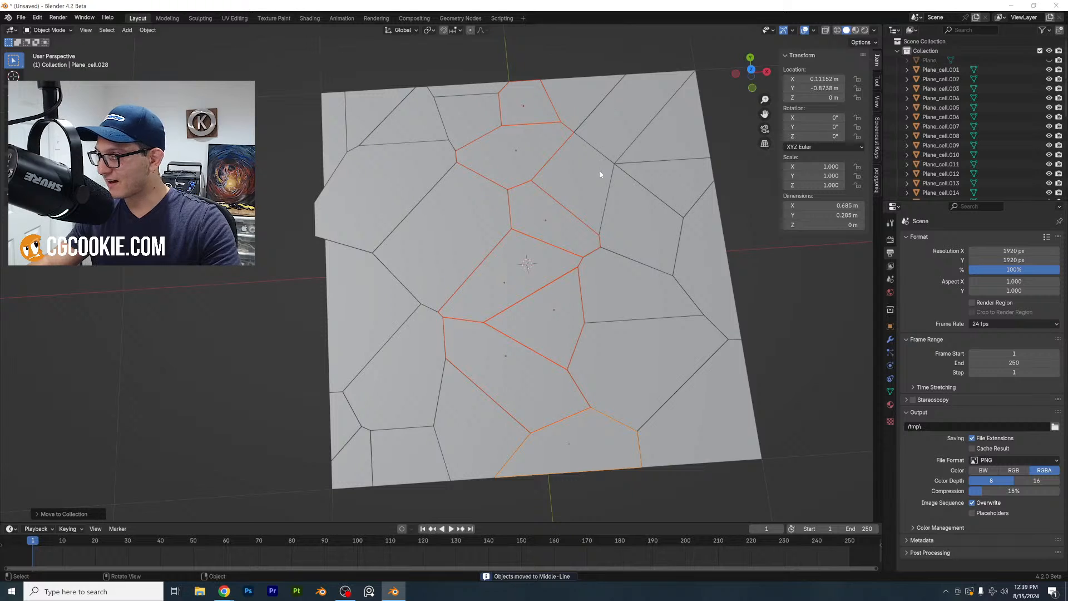
Select all the remaining outer plane cells and move them to a new collection named Outside-Larger-Pieces
{"action": "left_click", "coordinate": [938, 71]}
{"action": "scroll", "coordinate": [940, 133], "scroll_direction": "down", "scroll_amount": 8}
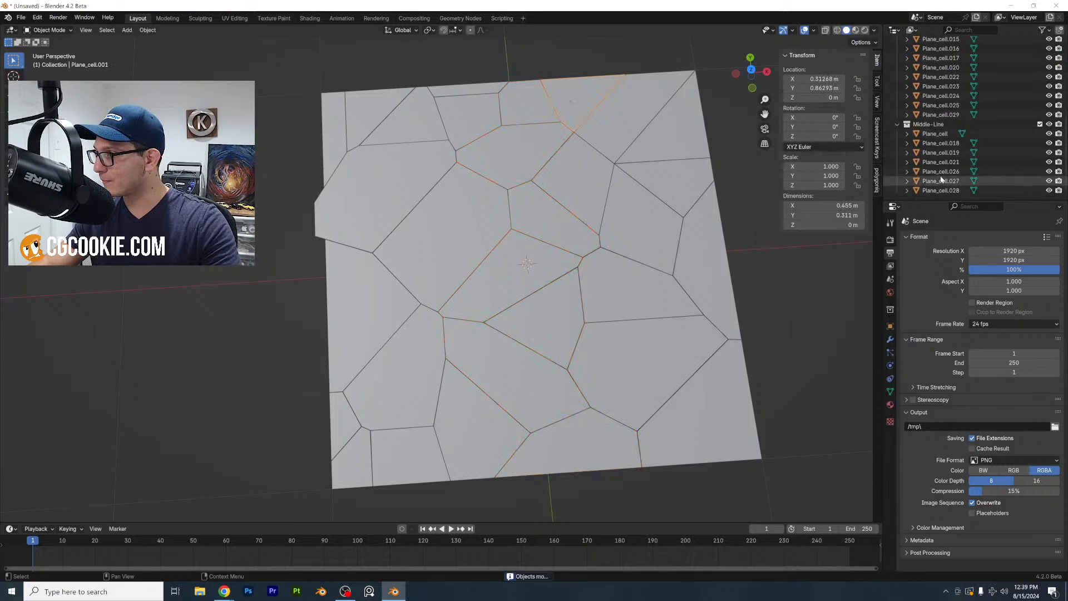
{"action": "left_click", "coordinate": [957, 115], "text": "shift"}
{"action": "key", "text": "m"}
{"action": "left_click", "coordinate": [527, 296]}
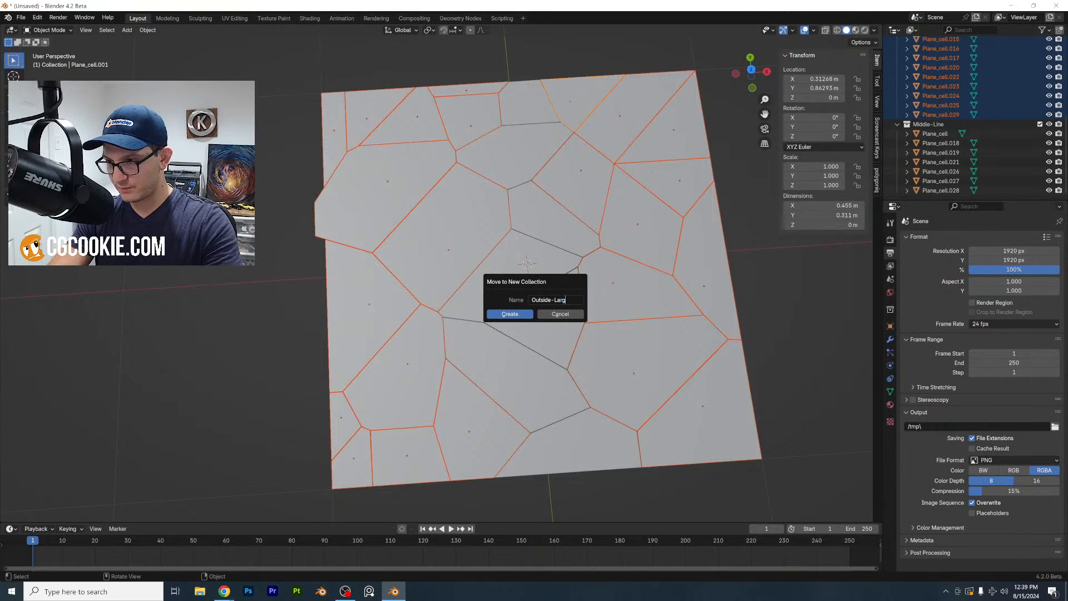
{"action": "key", "text": "Return"}
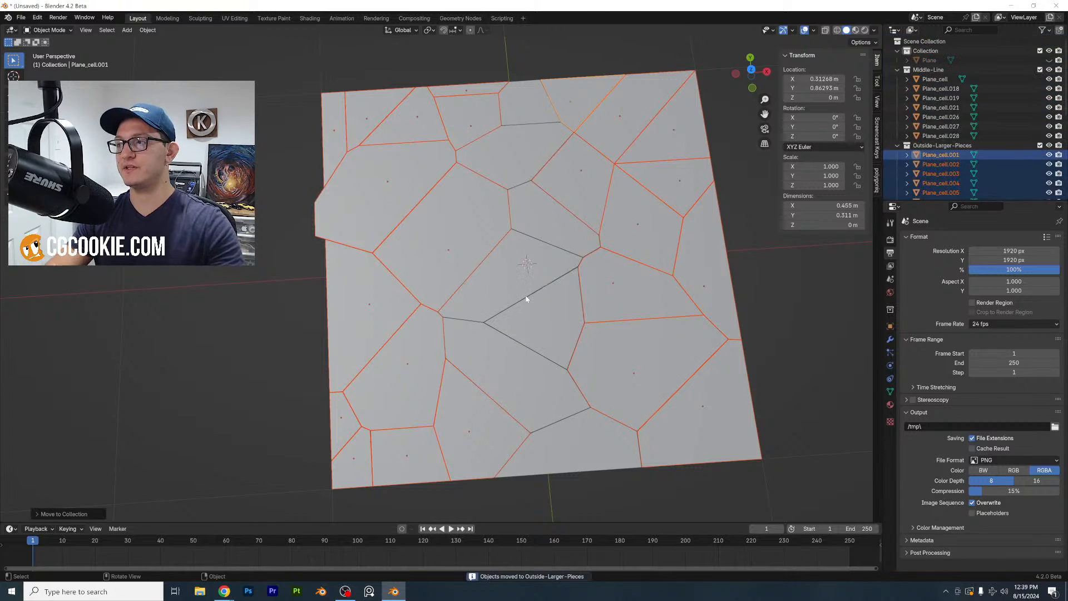
Select all the Middle-Line cells and run Cell Fracture on them with a source limit of 50
{"action": "left_click", "coordinate": [935, 79]}
{"action": "left_click", "coordinate": [961, 135], "text": "shift"}
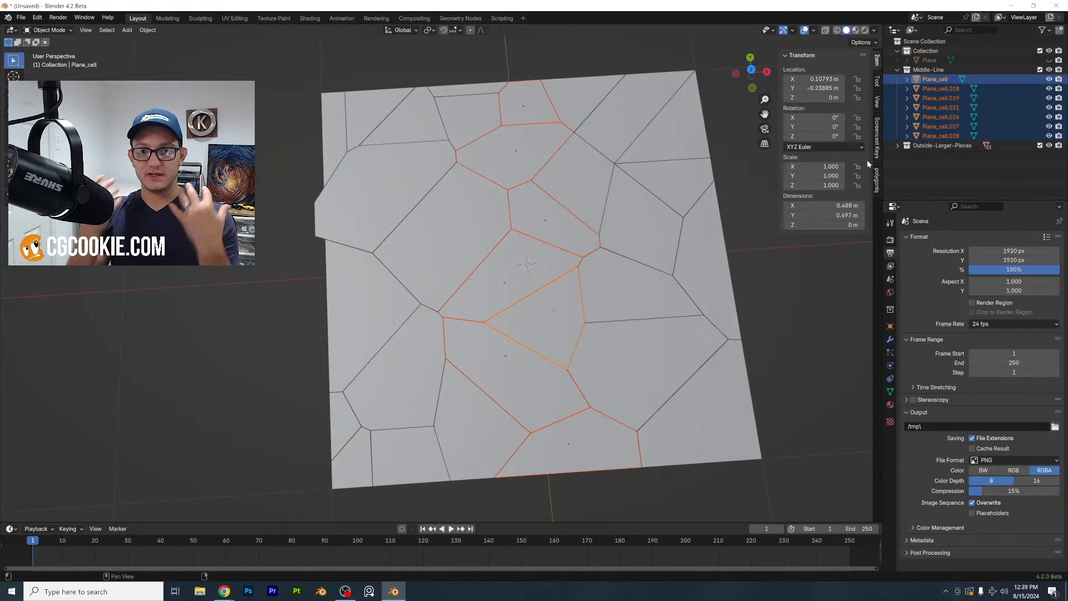
{"action": "left_click", "coordinate": [143, 31]}
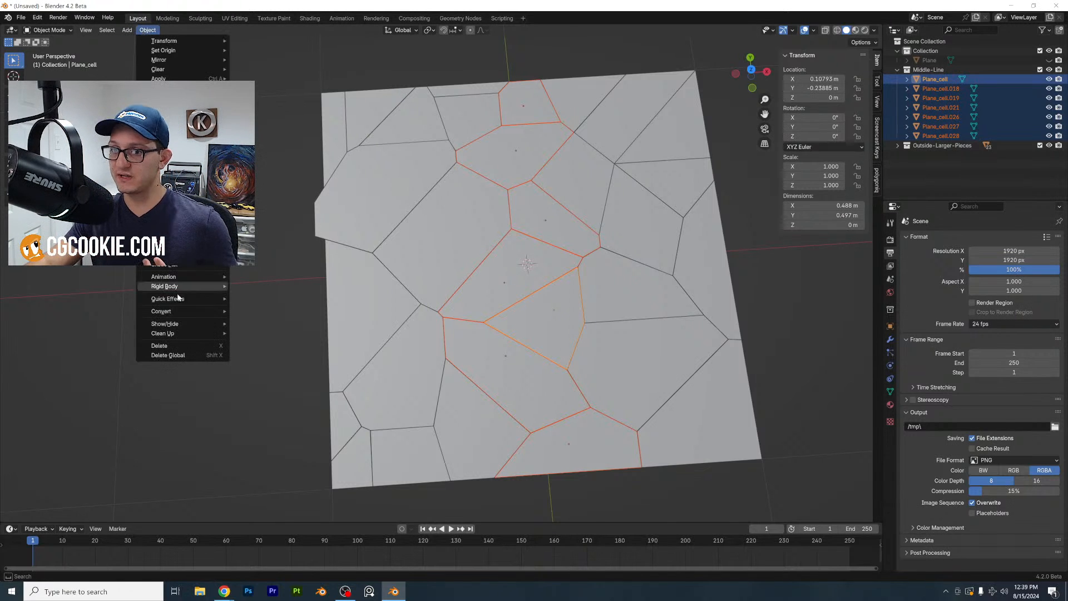
{"action": "mouse_move", "coordinate": [194, 312]}
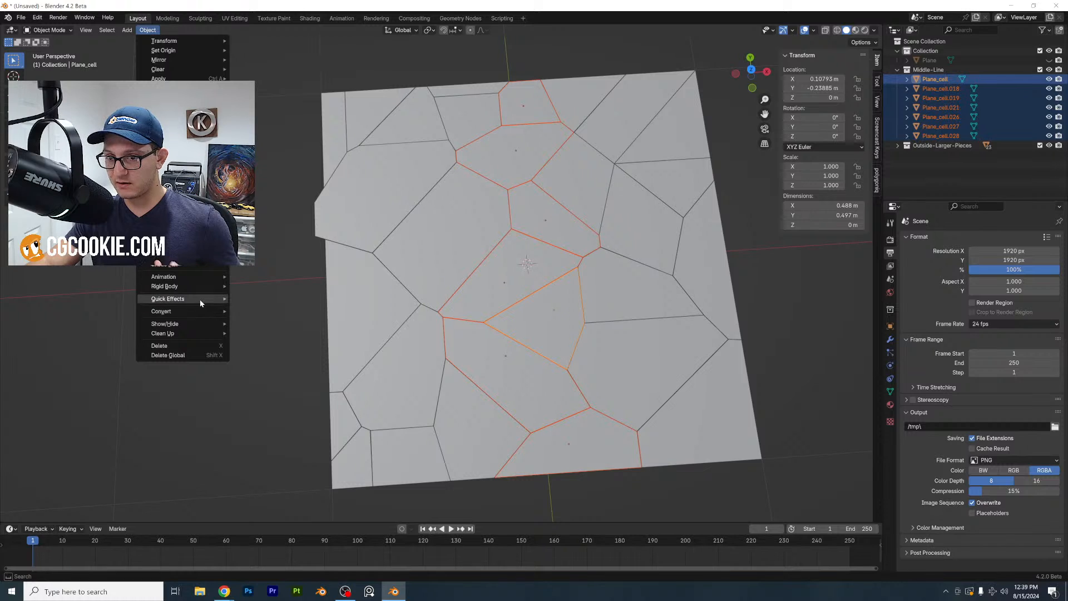
{"action": "left_click", "coordinate": [260, 340]}
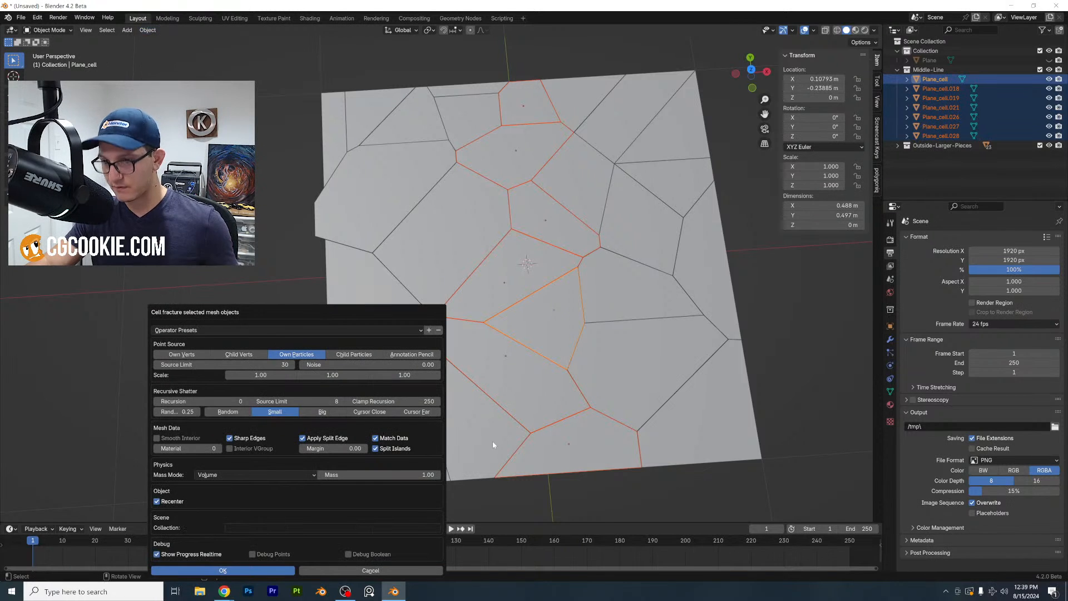
{"action": "left_click", "coordinate": [219, 365]}
{"action": "type", "text": "50"}
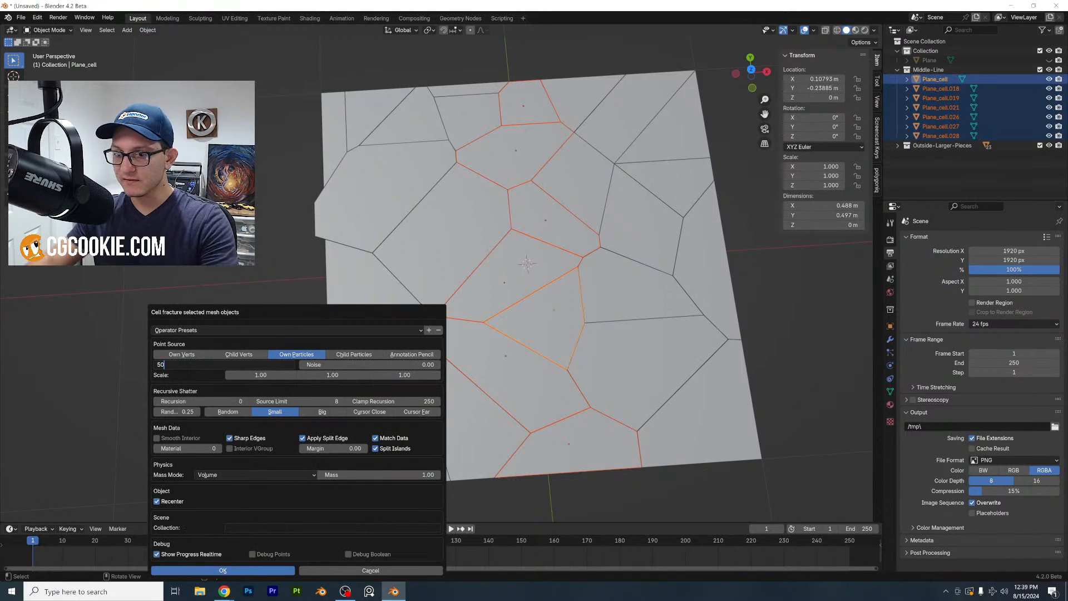
{"action": "key", "text": "Return"}
{"action": "left_click", "coordinate": [264, 572]}
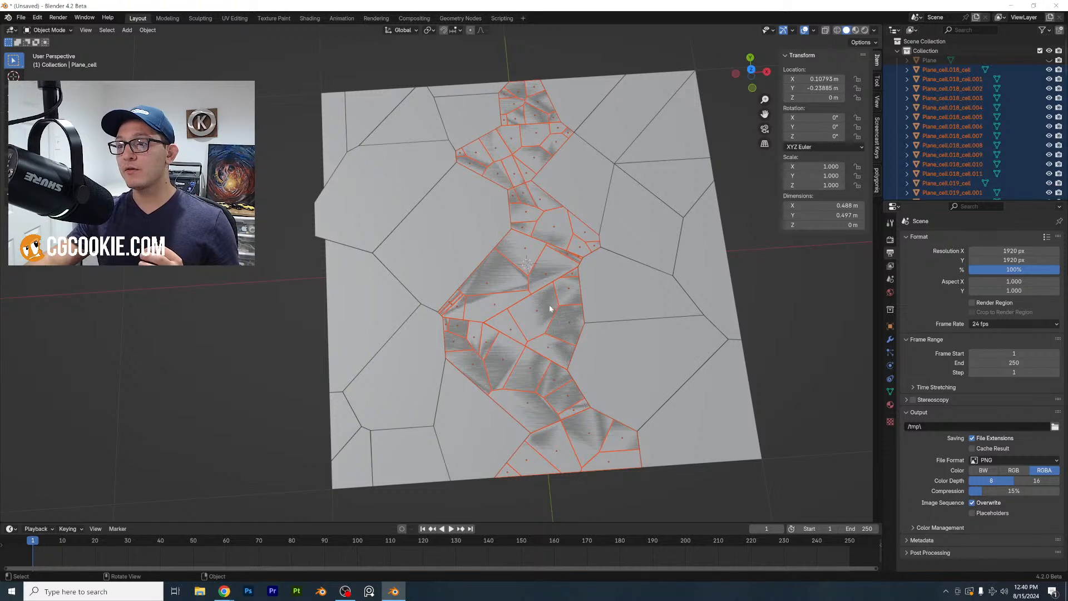
Move the newly fractured small pieces to a new collection named Fine-Dust
{"action": "key", "text": "m"}
{"action": "left_click", "coordinate": [527, 285]}
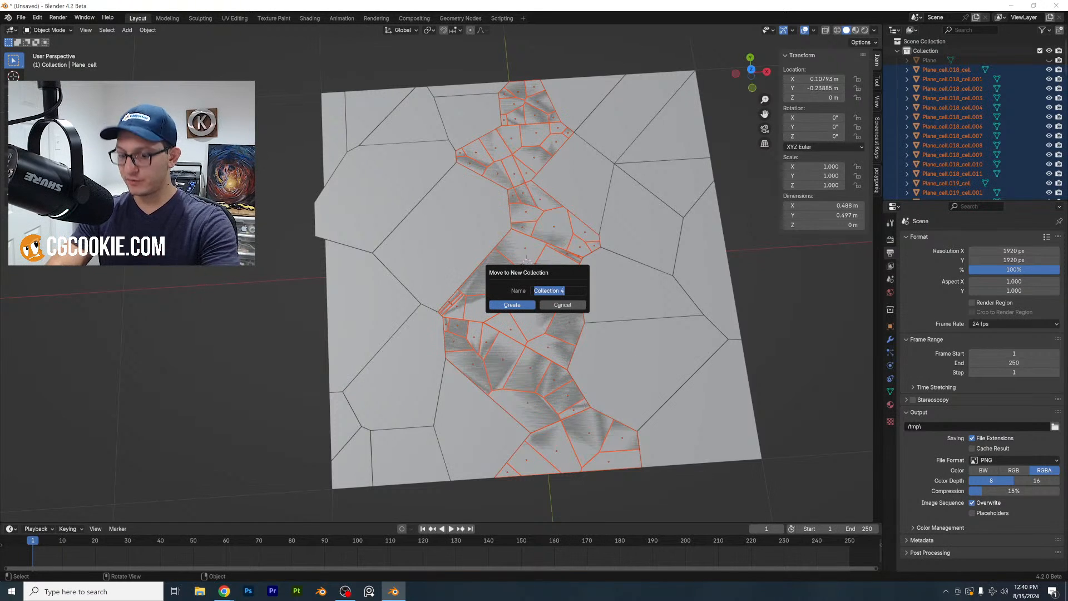
{"action": "type", "text": "Fl"}
{"action": "type", "text": "ne-"}
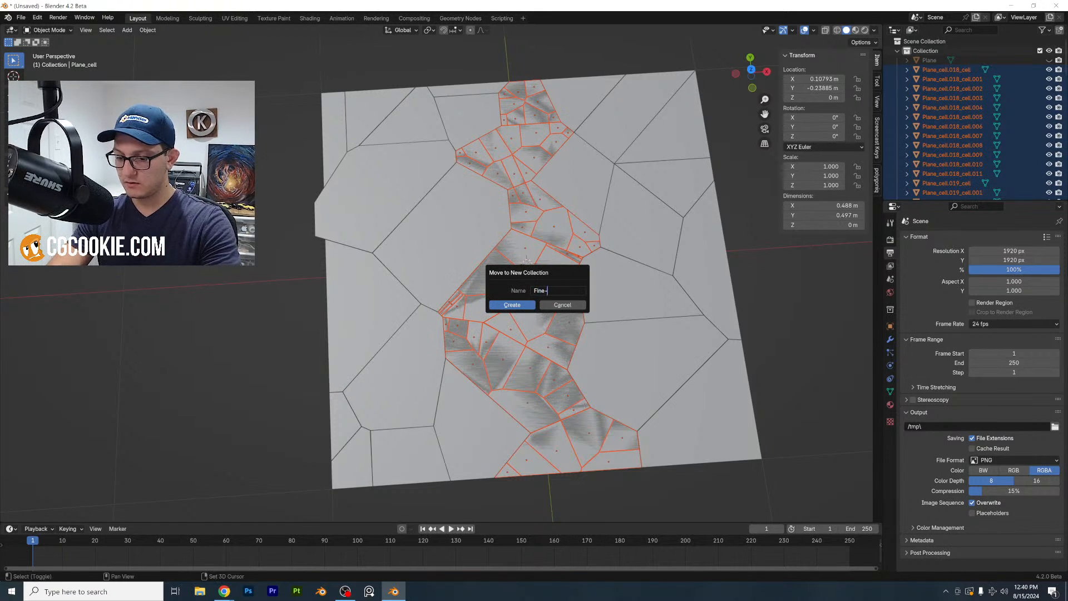
{"action": "type", "text": "Dust"}
{"action": "key", "text": "Return"}
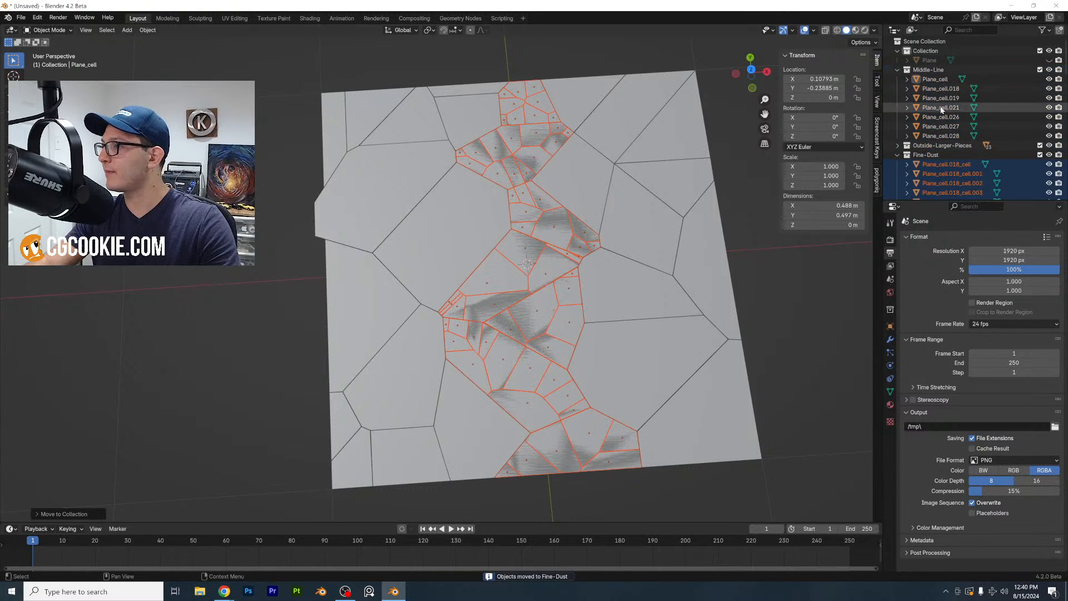
Hide the Middle-Line collection and clear the selection
{"action": "left_click", "coordinate": [1049, 69]}
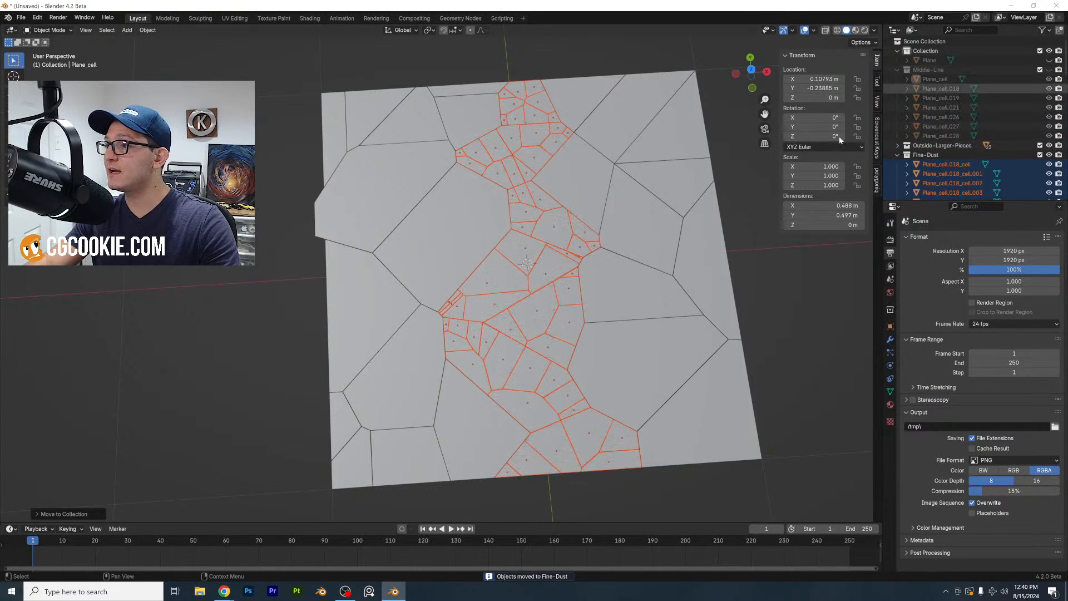
{"action": "middle_click_drag", "start_coordinate": [545, 194], "coordinate": [619, 267]}
{"action": "scroll", "coordinate": [622, 267], "scroll_direction": "up", "scroll_amount": 1}
{"action": "key", "text": "alt+a"}
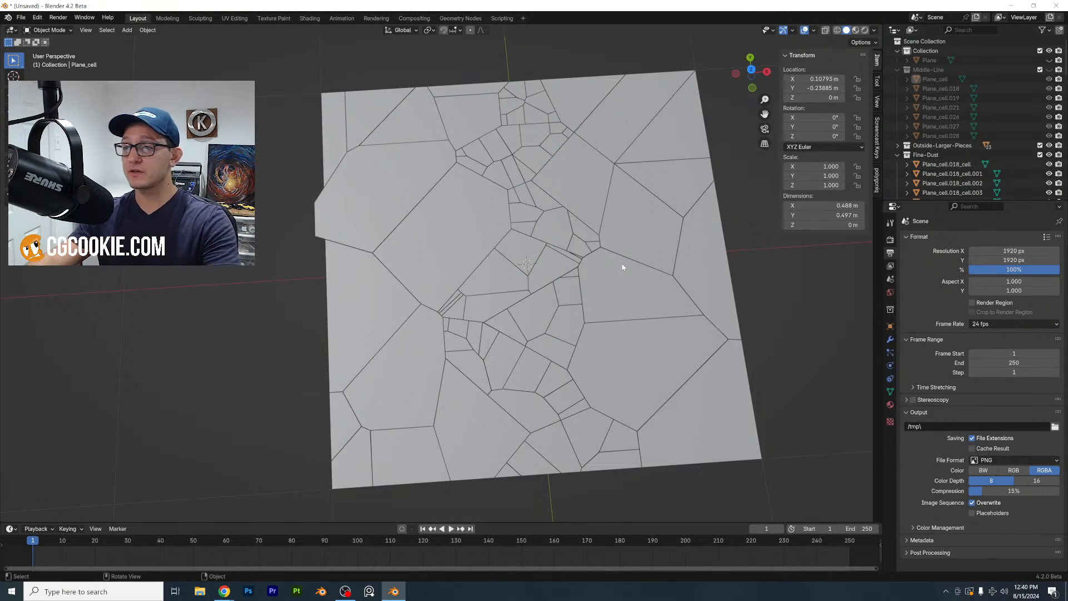
Select all visible large and fine pieces and add rigid body physics to them
{"action": "left_click", "coordinate": [640, 236]}
{"action": "key", "text": "a"}
{"action": "middle_click_drag", "start_coordinate": [636, 243], "coordinate": [551, 239]}
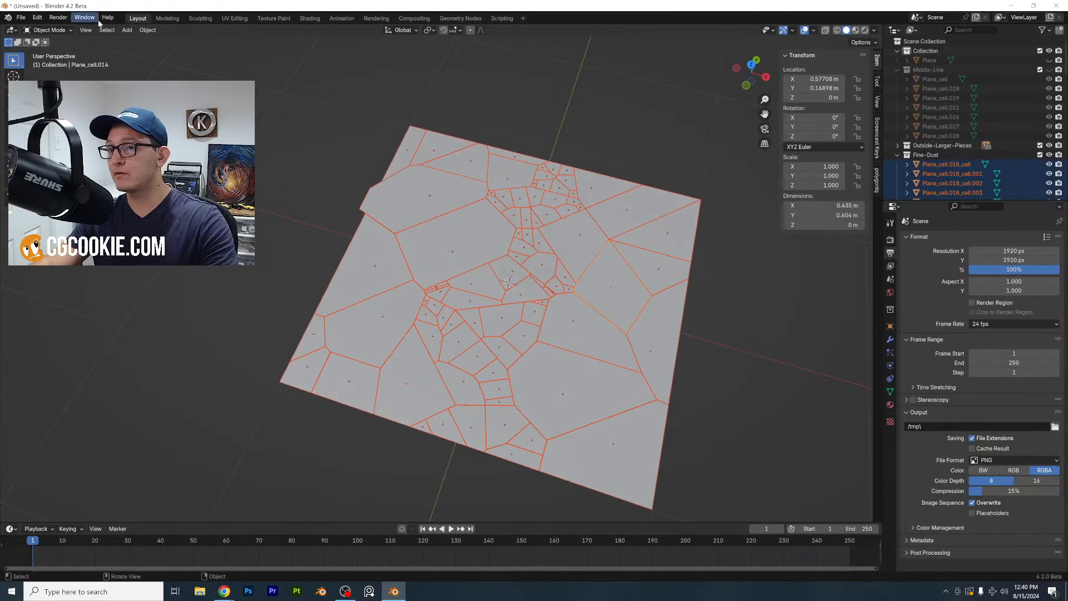
{"action": "left_click", "coordinate": [146, 30]}
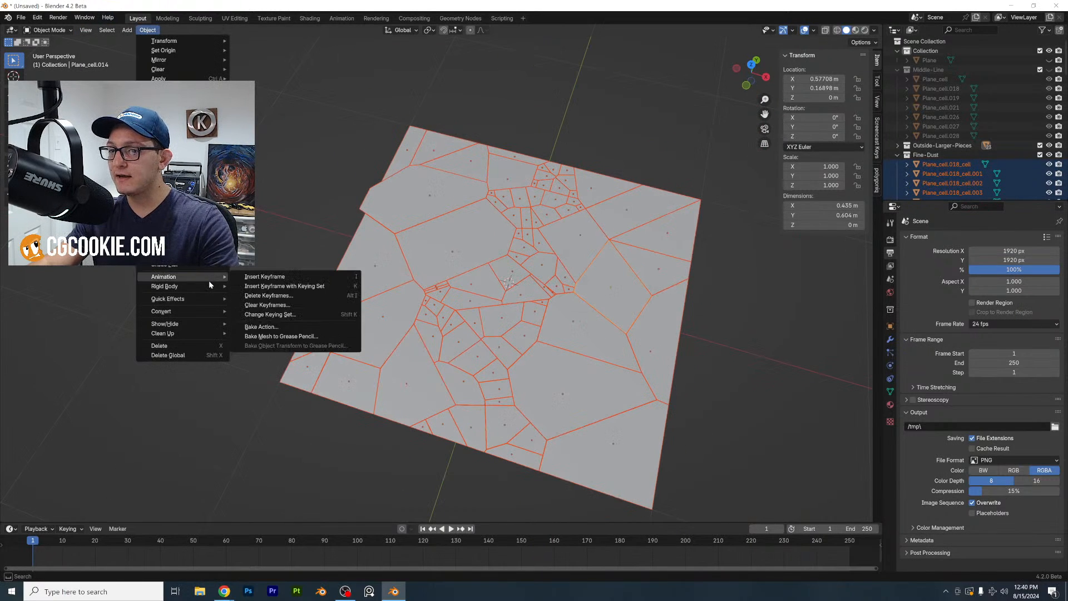
{"action": "mouse_move", "coordinate": [211, 286]}
{"action": "left_click", "coordinate": [265, 297]}
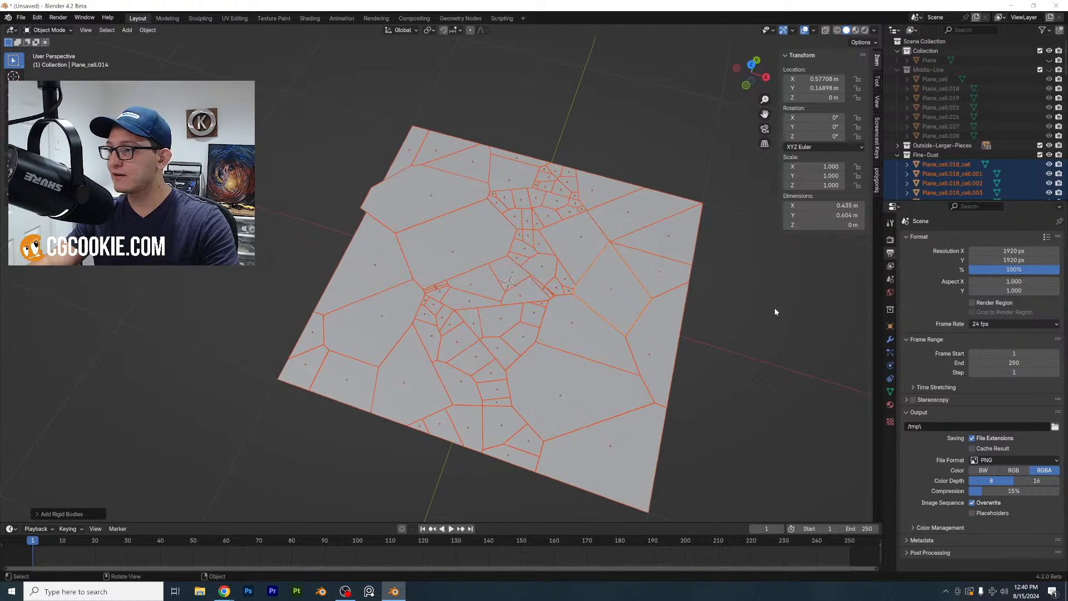
Set the scene's Z gravity to 0
{"action": "left_click", "coordinate": [891, 283]}
{"action": "left_click", "coordinate": [929, 304]}
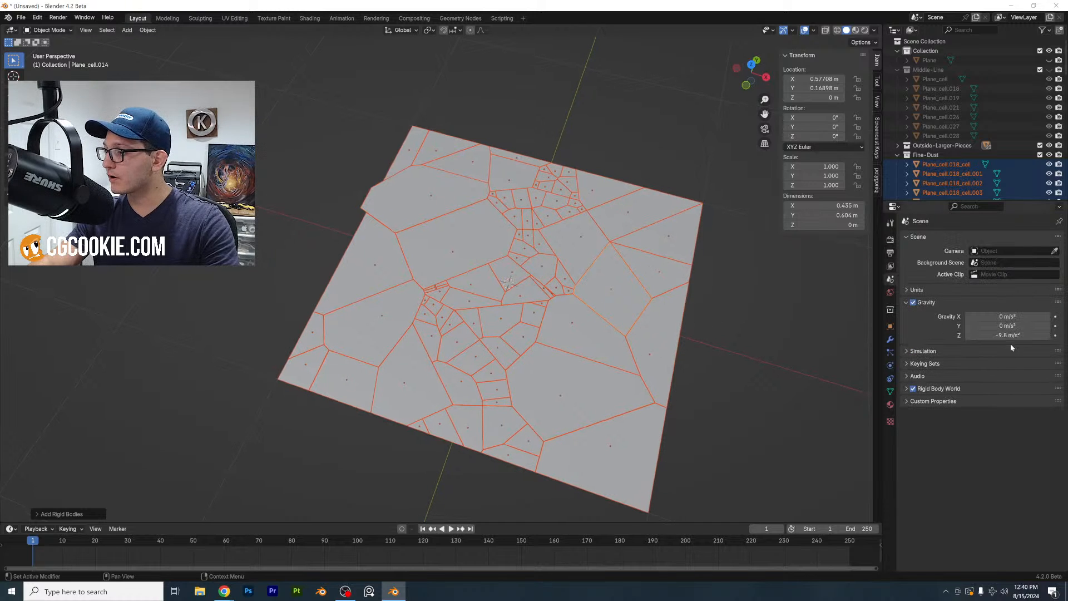
{"action": "type", "text": "0"}
{"action": "key", "text": "Return"}
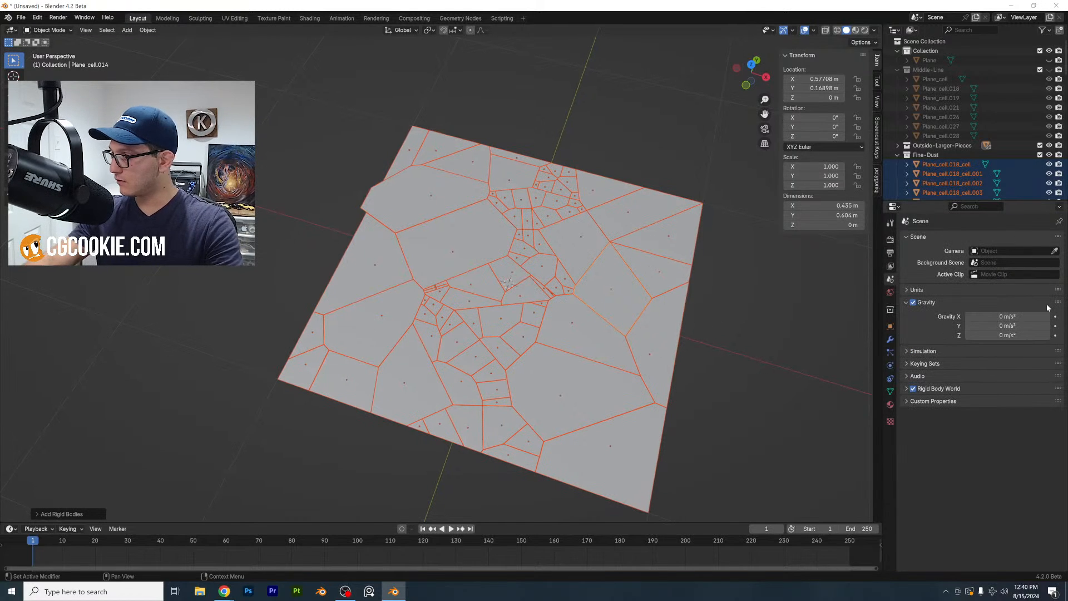
Set the Rigid Body World's substeps per frame and solver iterations to 5
{"action": "left_click", "coordinate": [946, 389]}
{"action": "left_click_drag", "start_coordinate": [1004, 474], "coordinate": [1004, 482]}
{"action": "type", "text": "5"}
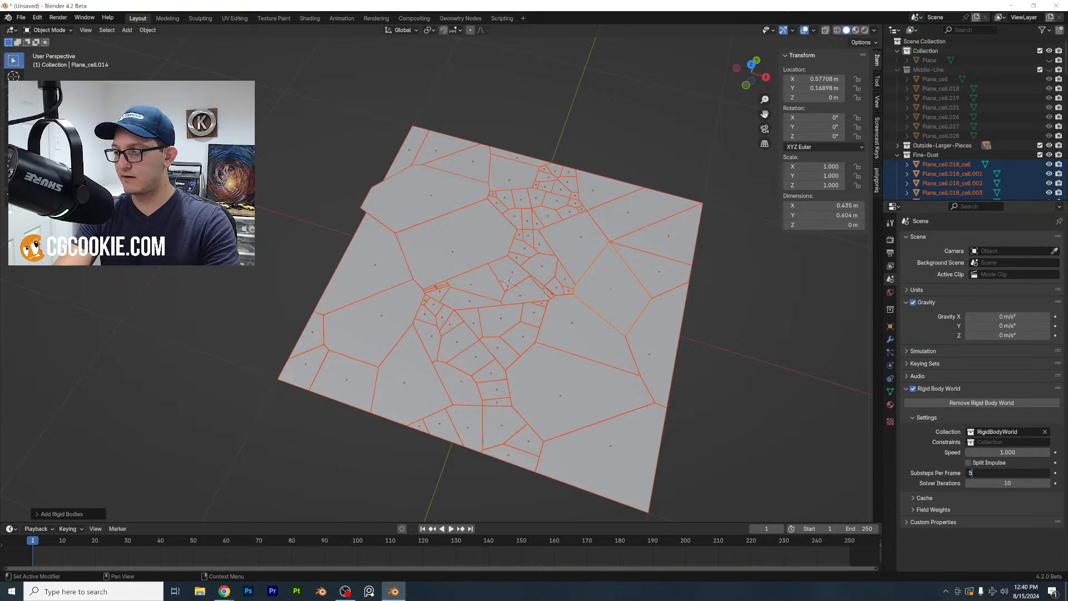
{"action": "key", "text": "Return"}
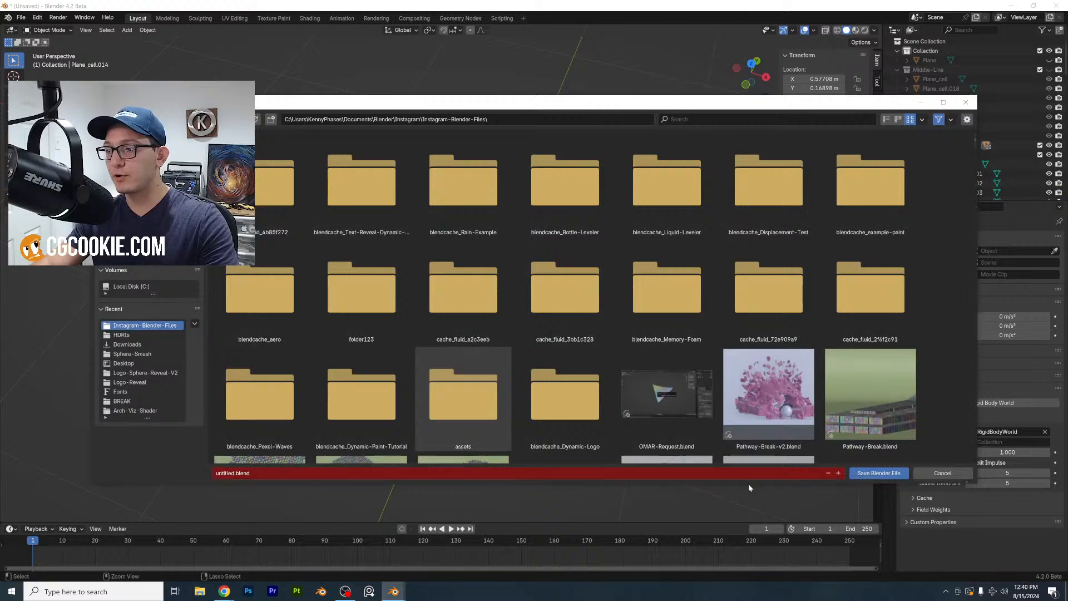
Save the file in the Instagram-Blender-Files folder as Pathway-wqwqweudgyweuydgweBreak-v2.blend
{"action": "left_click", "coordinate": [768, 394]}
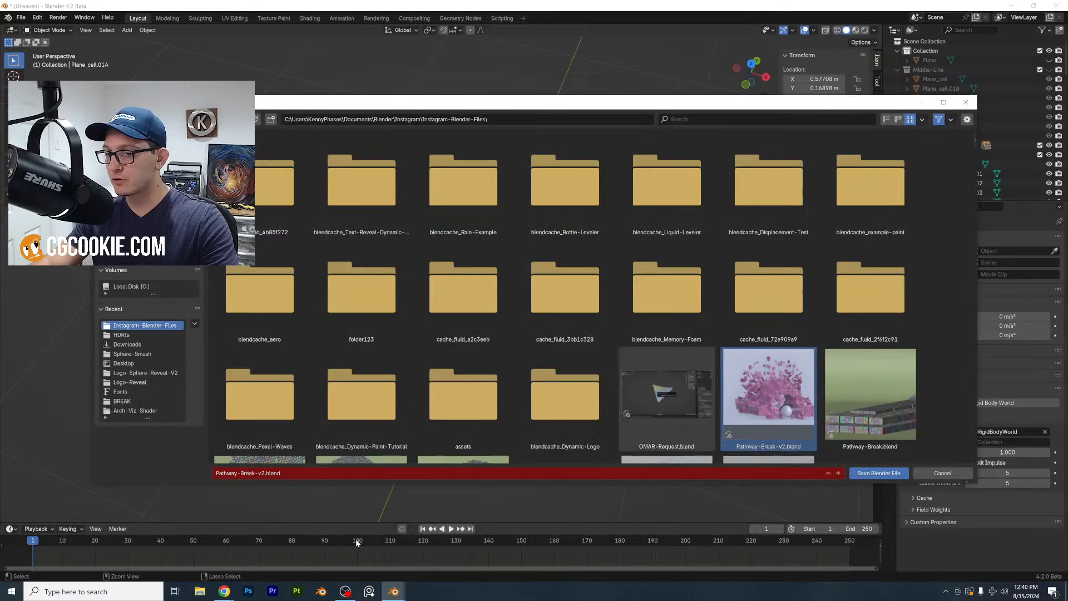
{"action": "left_click", "coordinate": [245, 473]}
{"action": "left_click", "coordinate": [238, 473]}
{"action": "type", "text": "wqwqweudgywe"}
{"action": "type", "text": "udgywe"}
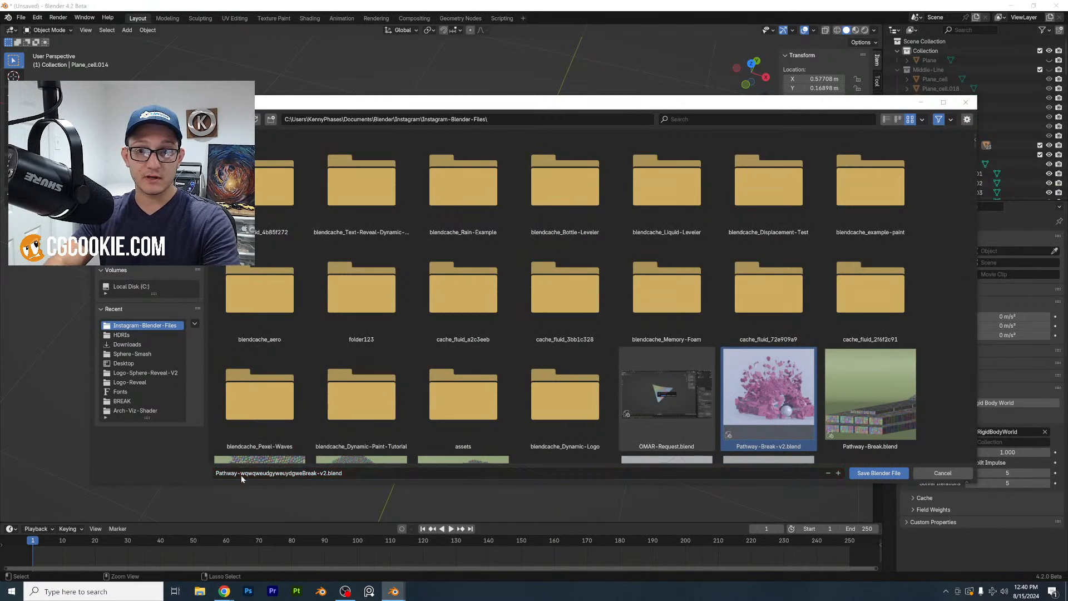
{"action": "key", "text": "Return"}
Try a UV sphere about 1.44 m below the fractured plane, scaled to about 0.557, and delete it
{"action": "mouse_move", "coordinate": [609, 313]}
{"action": "middle_mouse_down"}
{"action": "mouse_move", "coordinate": [606, 295]}
{"action": "mouse_move", "coordinate": [591, 319]}
{"action": "middle_mouse_up"}
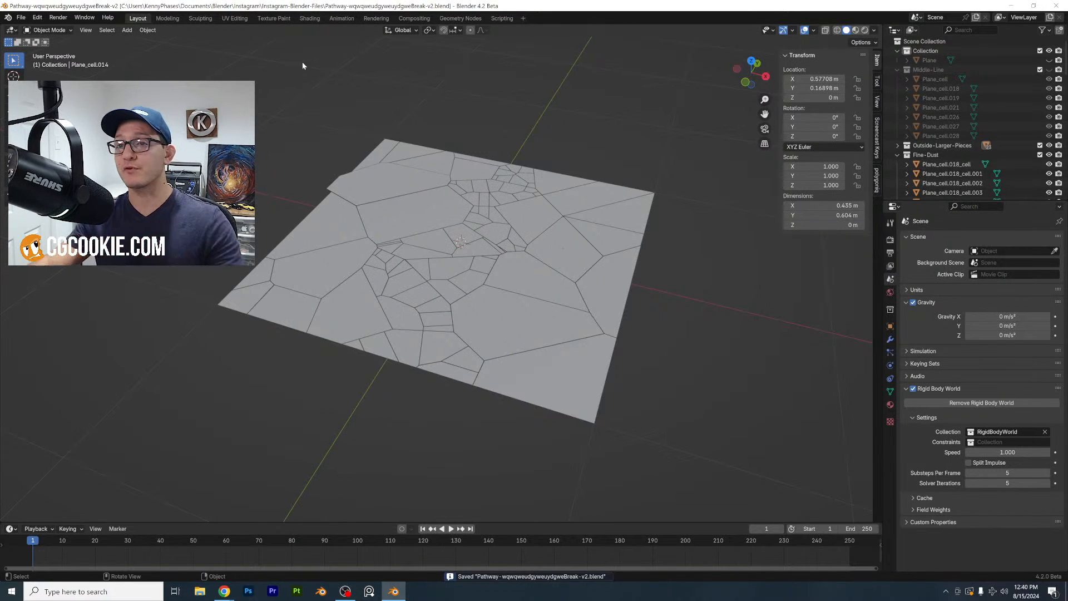
{"action": "left_click", "coordinate": [145, 32]}
{"action": "mouse_move", "coordinate": [127, 30]}
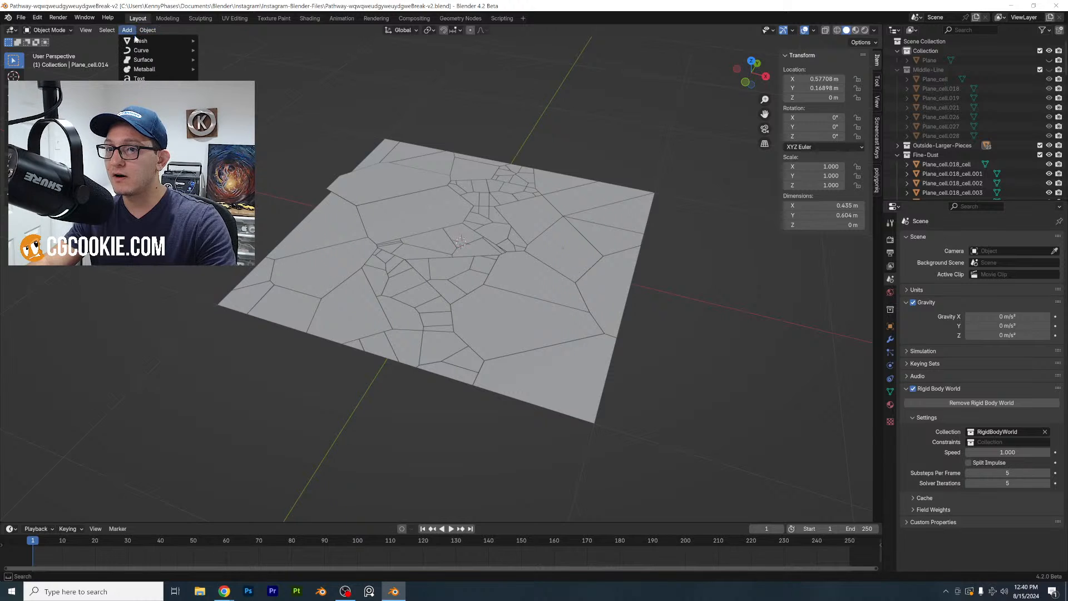
{"action": "left_click", "coordinate": [233, 69]}
{"action": "key", "text": "g"}
{"action": "key", "text": "z"}
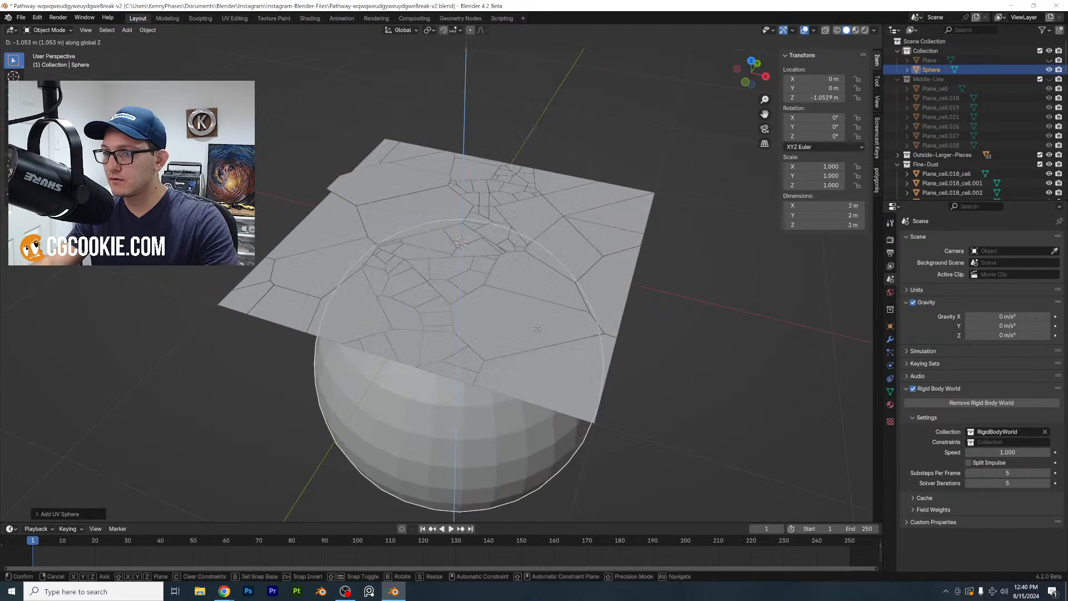
{"action": "left_click", "coordinate": [563, 329]}
{"action": "key", "text": "s"}
{"action": "left_click", "coordinate": [553, 349]}
{"action": "middle_click_drag", "start_coordinate": [552, 349], "coordinate": [559, 316]}
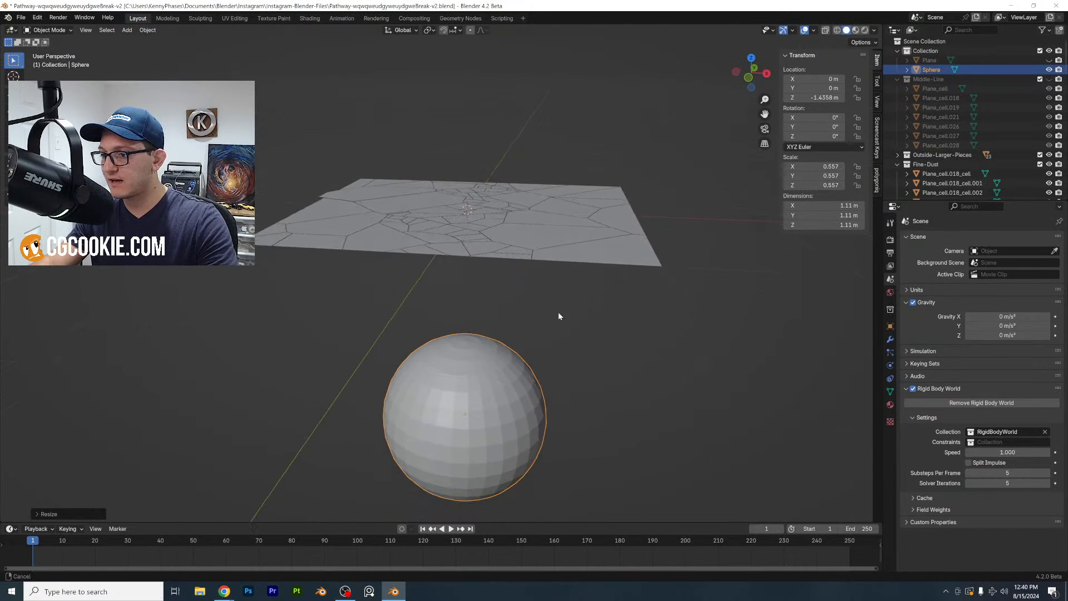
{"action": "left_click", "coordinate": [749, 79]}
{"action": "key", "text": "Delete"}
Add a Force field, move it about 1.08 m straight down below the fractured plane, and open its physics settings
{"action": "middle_click_drag", "start_coordinate": [514, 370], "coordinate": [487, 415]}
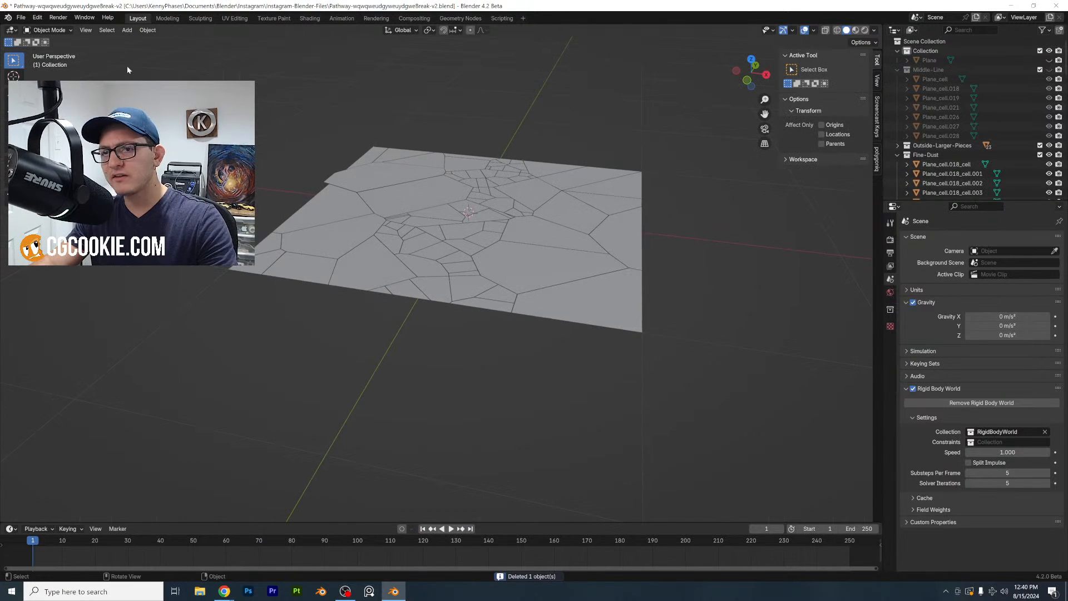
{"action": "left_click", "coordinate": [127, 31]}
{"action": "mouse_move", "coordinate": [150, 207]}
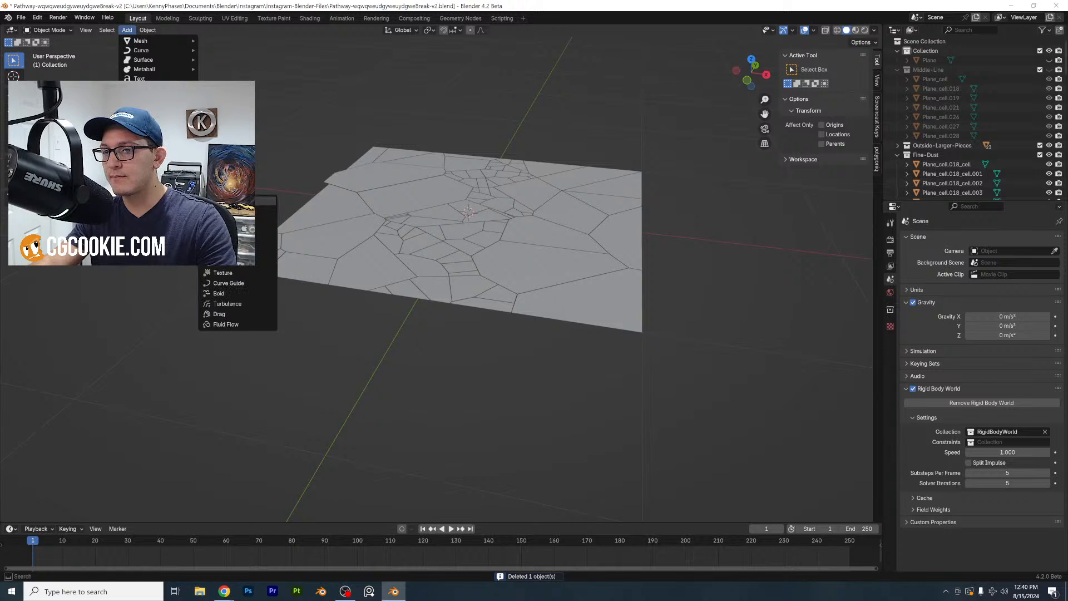
{"action": "left_click", "coordinate": [218, 207]}
{"action": "middle_click_drag", "start_coordinate": [604, 156], "coordinate": [607, 152]}
{"action": "key", "text": "g"}
{"action": "key", "text": "z"}
{"action": "left_click", "coordinate": [605, 296]}
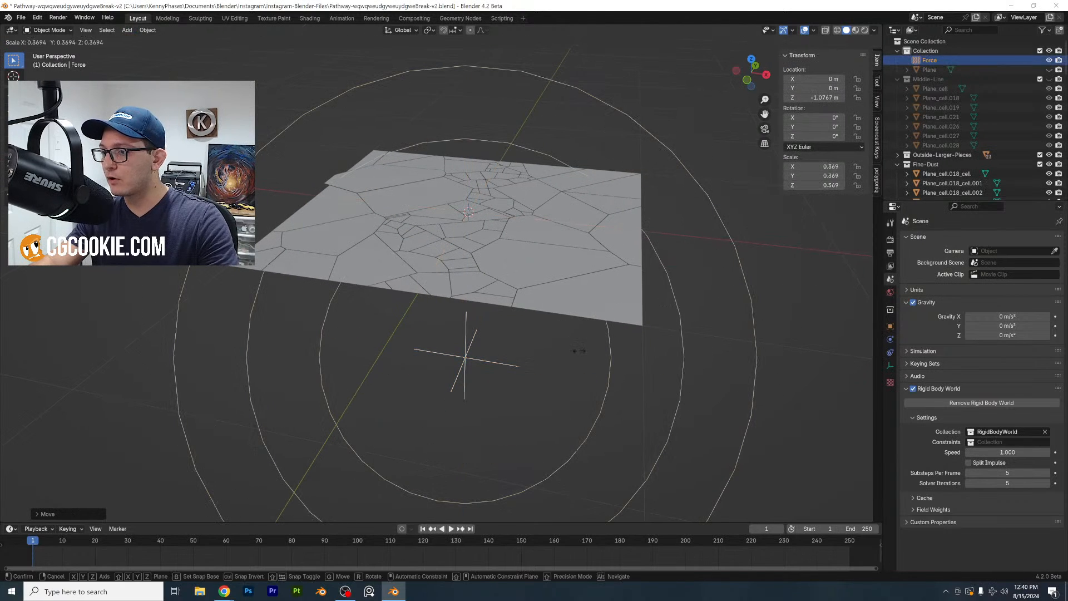
{"action": "middle_click_drag", "start_coordinate": [625, 341], "coordinate": [656, 315]}
{"action": "left_click", "coordinate": [890, 339]}
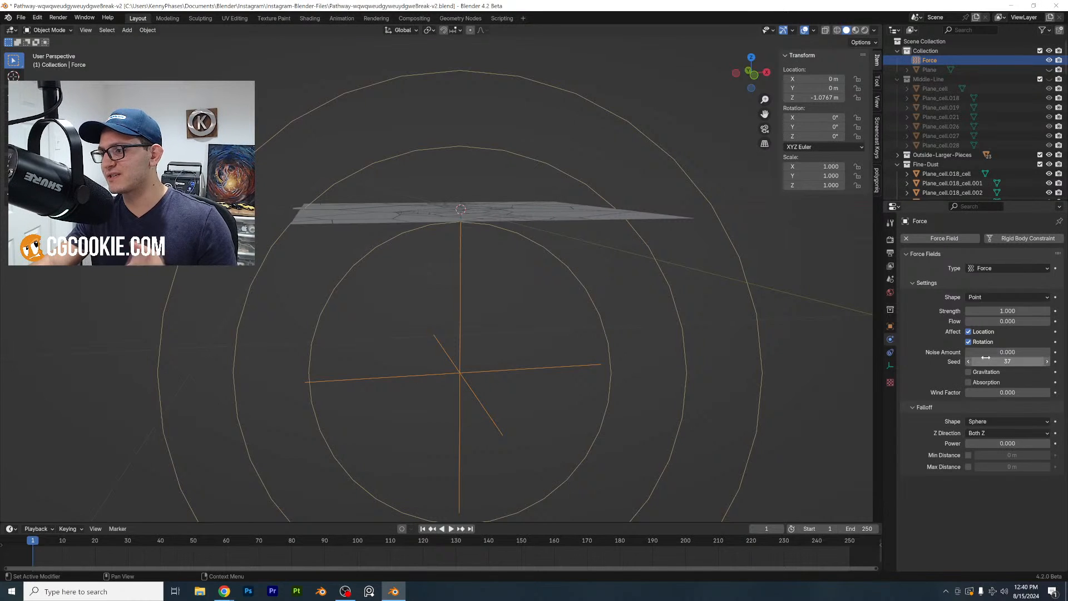
Limit the Force field's falloff with a max distance of 0.45 m
{"action": "left_click", "coordinate": [1009, 468]}
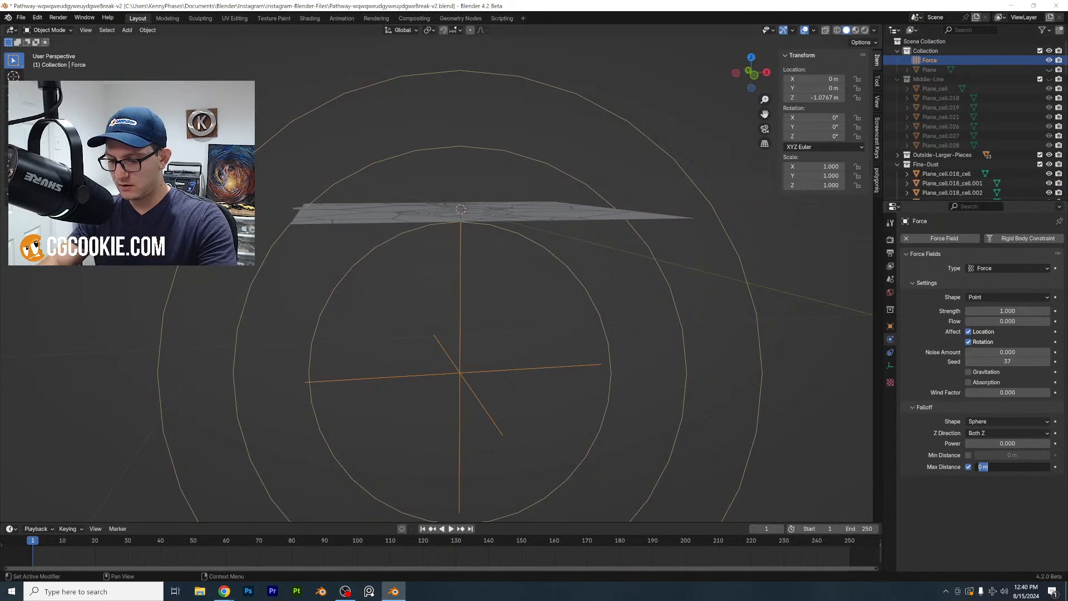
{"action": "key", "text": "Return"}
{"action": "left_click_drag", "start_coordinate": [1009, 467], "coordinate": [1029, 467]}
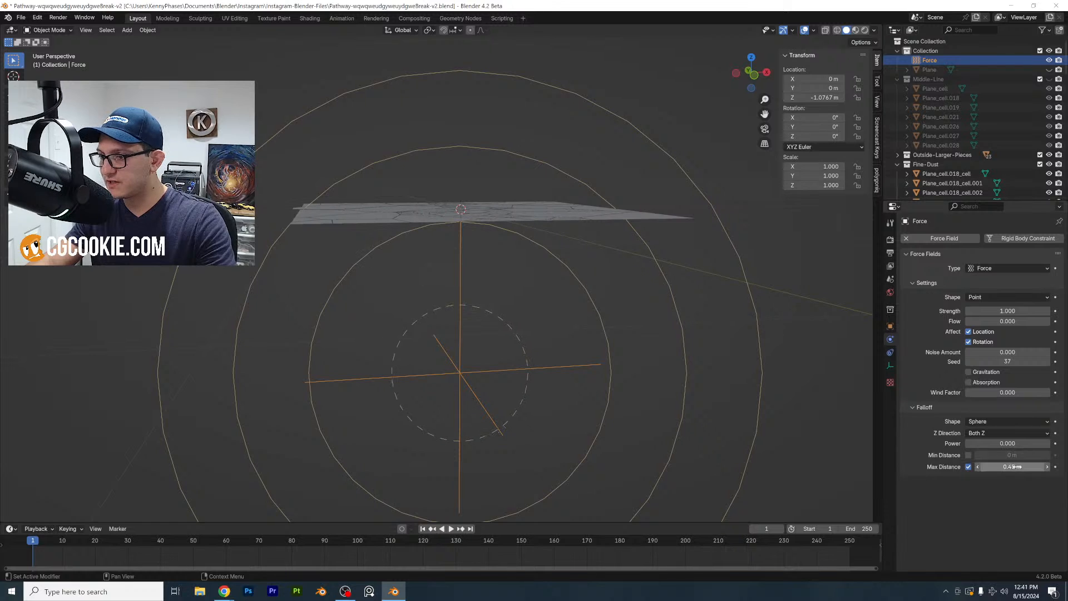
Raise the Force field straight up to about 0.57 m below the fractured plane and keyframe its transforms at frame 1
{"action": "left_click", "coordinate": [755, 74]}
{"action": "key", "text": "g"}
{"action": "key", "text": "z"}
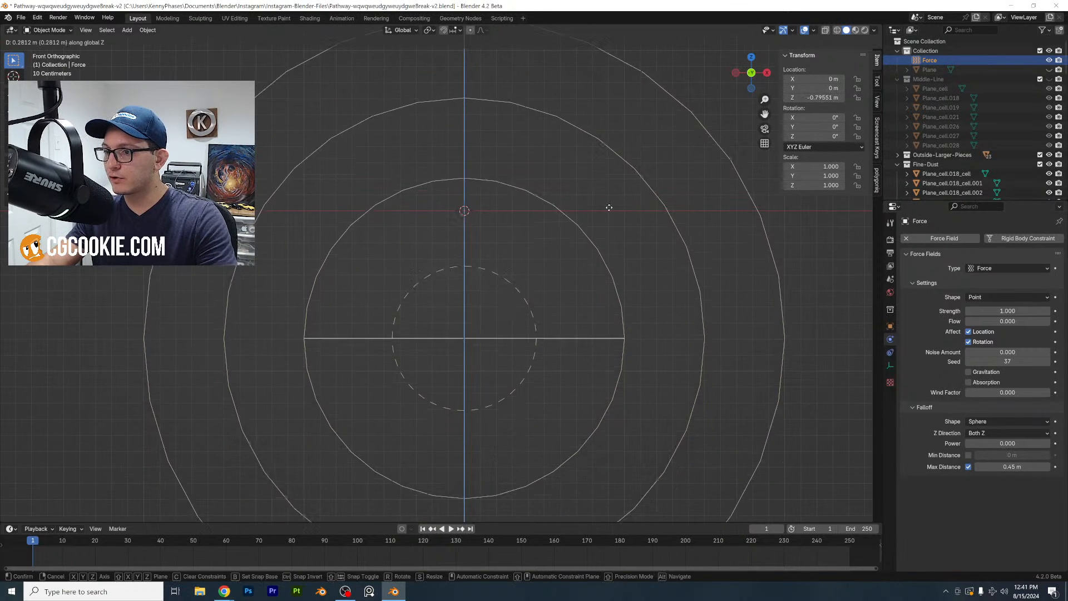
{"action": "left_click", "coordinate": [608, 182]}
{"action": "middle_click_drag", "start_coordinate": [606, 215], "coordinate": [608, 231]}
{"action": "key", "text": "i"}
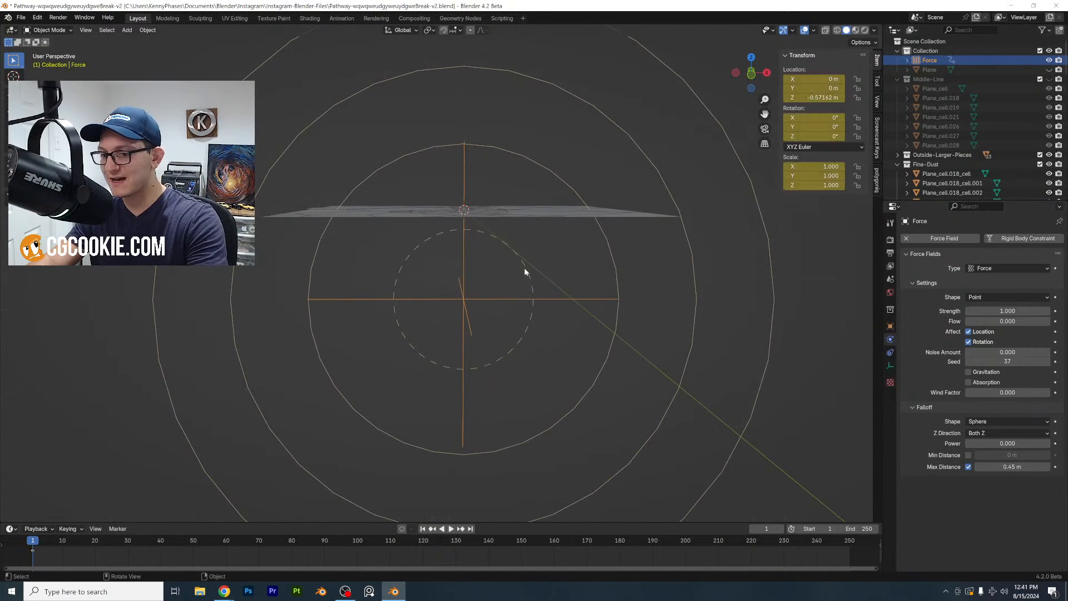
At frame 30, raise the Force field vertically to about the plane's level and keyframe its transforms
{"action": "left_click", "coordinate": [127, 541]}
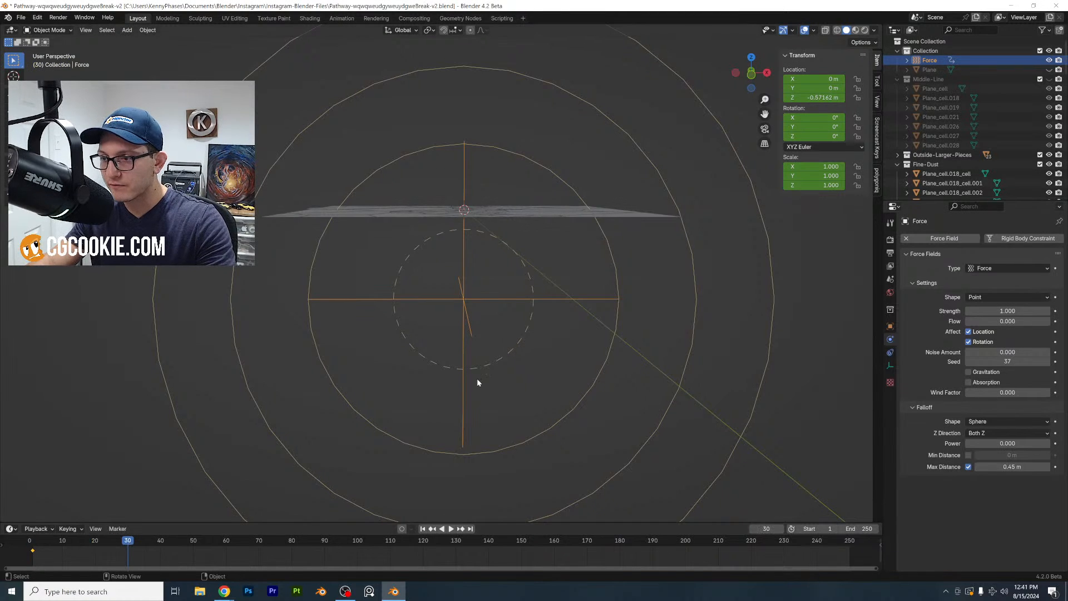
{"action": "key", "text": "g"}
{"action": "key", "text": "z"}
{"action": "left_click", "coordinate": [473, 292]}
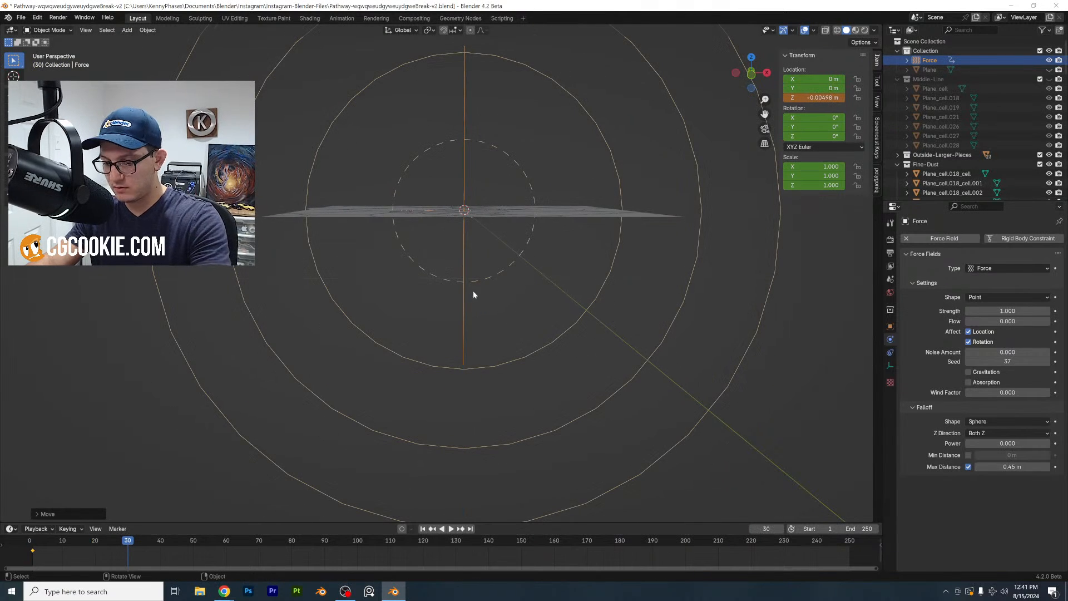
{"action": "key", "text": "i"}
Save the file and play the simulation from frame 1 to see how the moving force affects the pieces
{"action": "left_click", "coordinate": [32, 547]}
{"action": "key", "text": "space"}
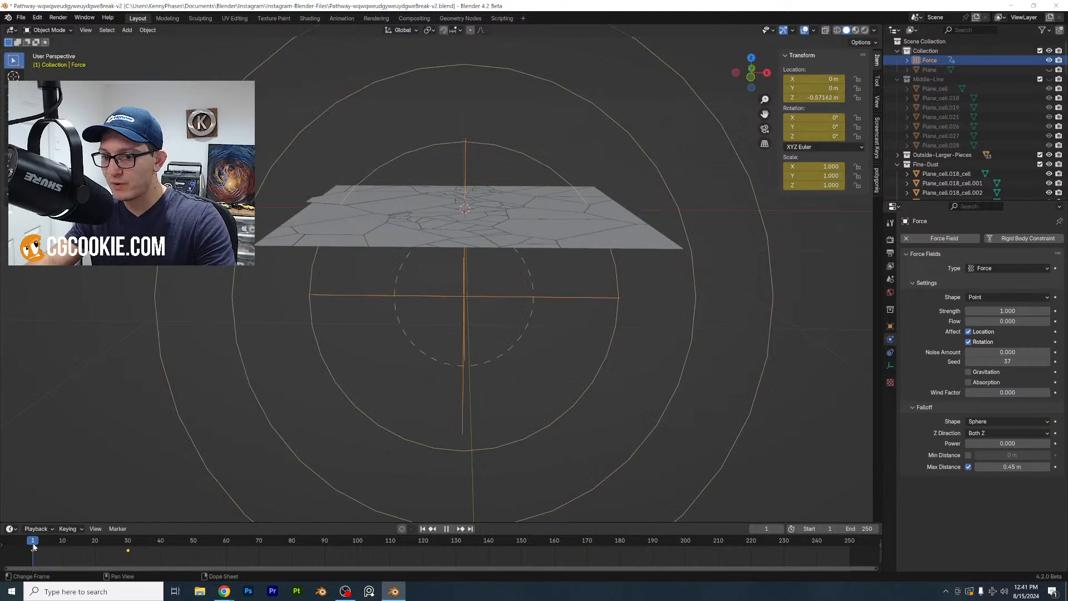
{"action": "middle_click_drag", "start_coordinate": [405, 319], "coordinate": [493, 389]}
{"action": "key", "text": "ctrl+s"}
{"action": "key", "text": "space"}
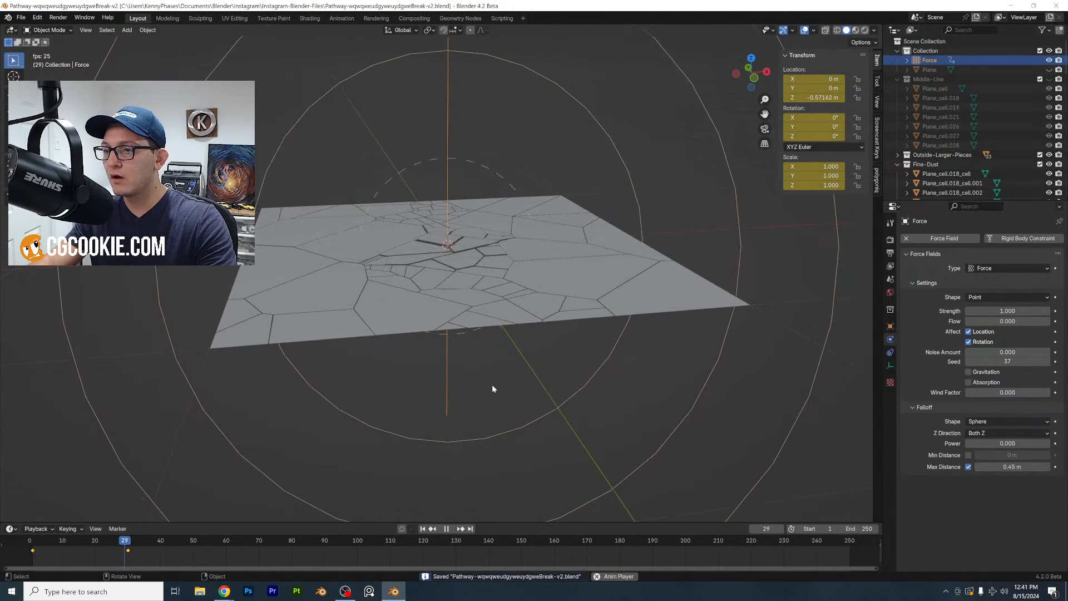
{"action": "key", "text": "space"}
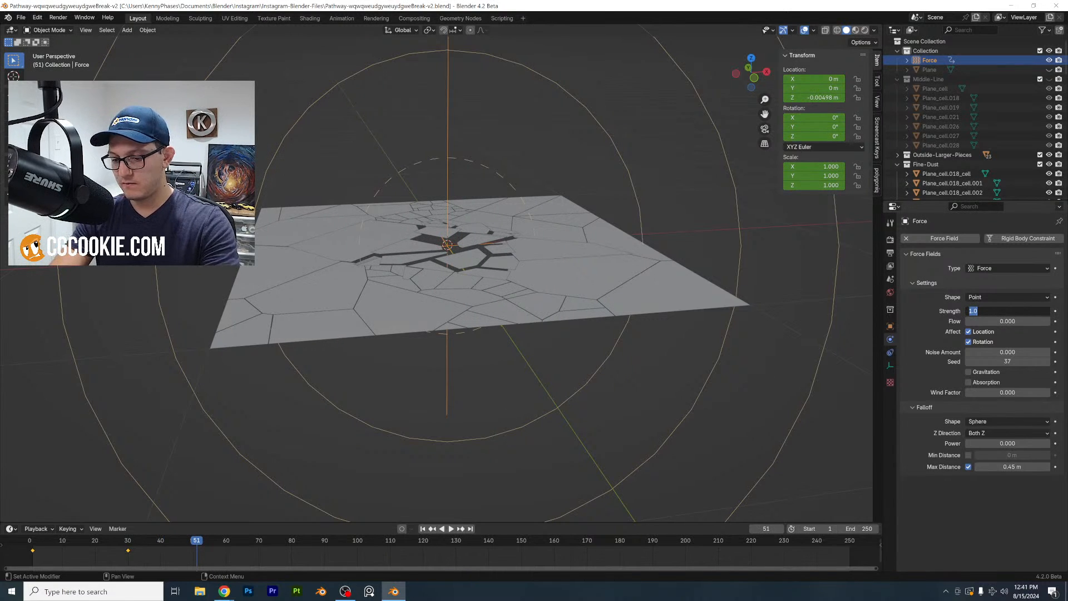
Set the Force field's strength to 50 and save the file
{"action": "type", "text": "50"}
{"action": "key", "text": "Return"}
{"action": "key", "text": "ctrl+s"}
Play the simulation from the start and examine how the stronger force scatters the pieces
{"action": "left_click", "coordinate": [30, 541]}
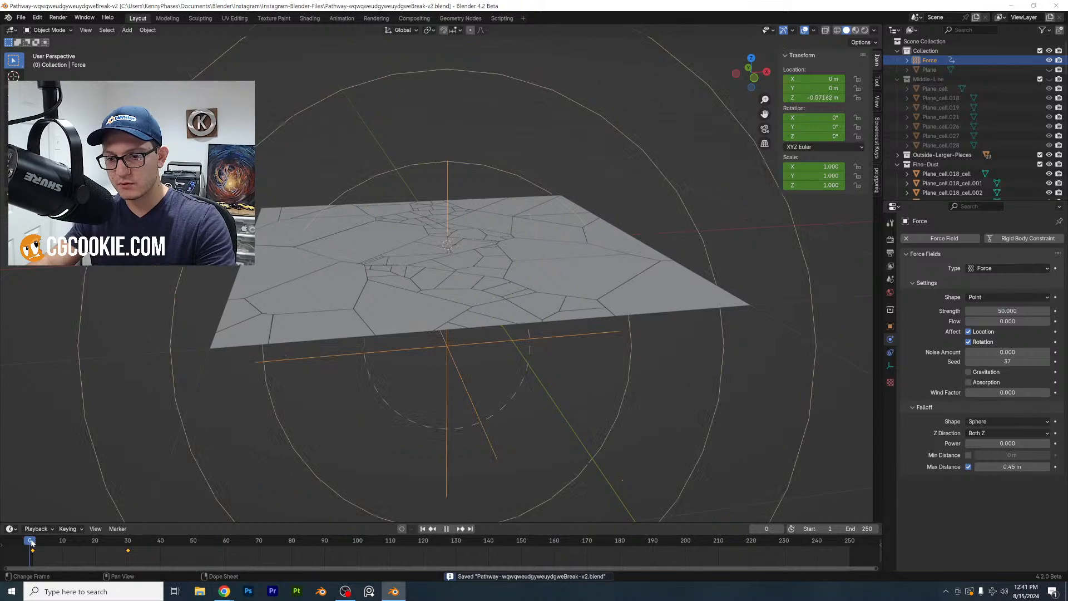
{"action": "key", "text": "space"}
{"action": "key", "text": "space"}
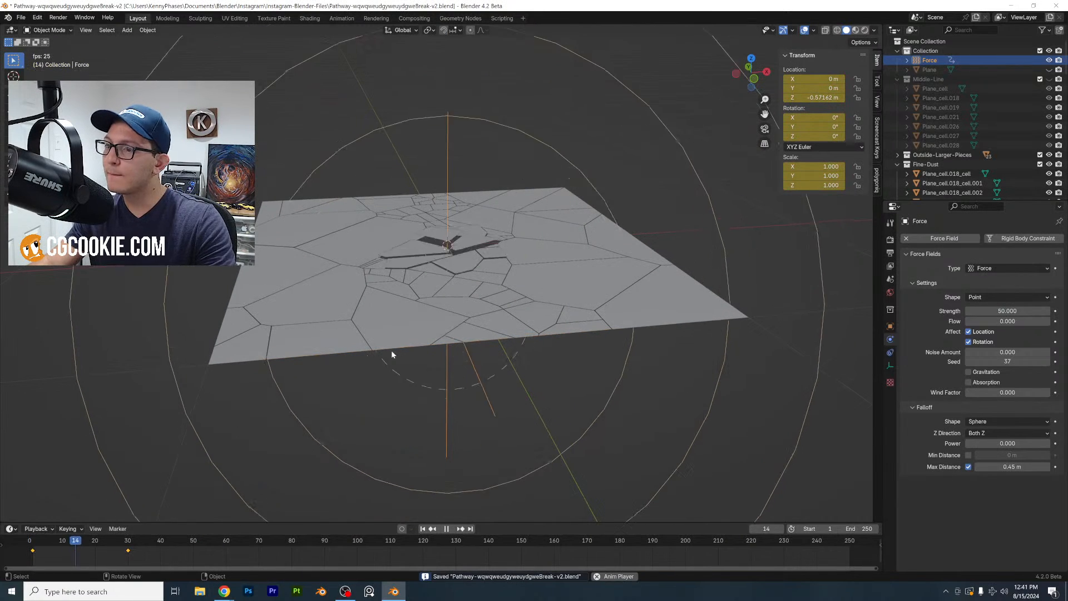
{"action": "key", "text": "space"}
{"action": "middle_click_drag", "start_coordinate": [520, 296], "coordinate": [520, 317]}
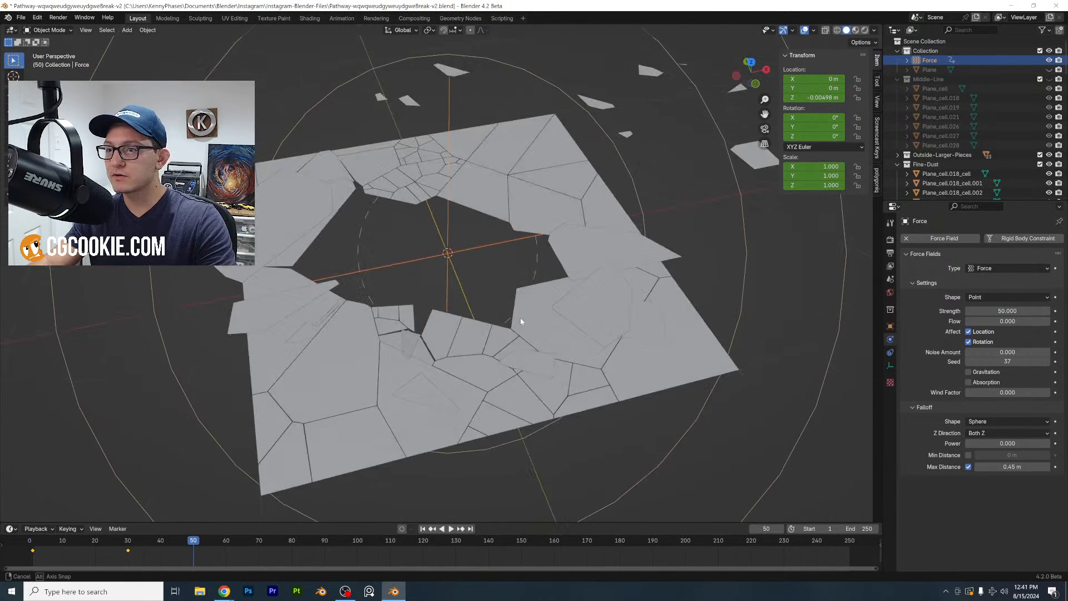
At frame 1, set the Force field's max distance to 0.88 m and lower it to about 1.12 m below the plane
{"action": "left_click", "coordinate": [33, 541]}
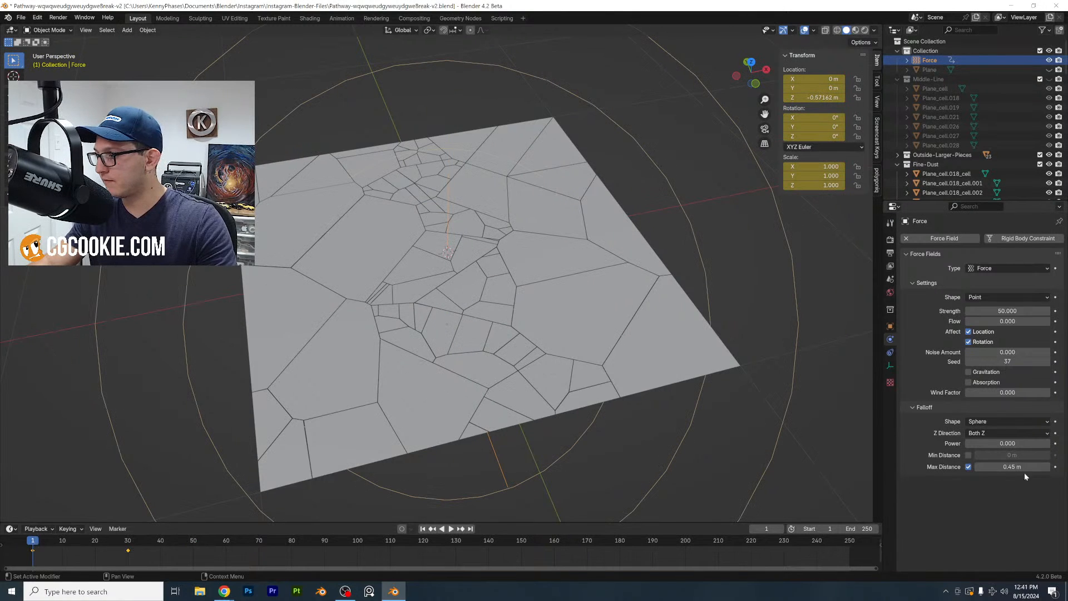
{"action": "left_click", "coordinate": [756, 83]}
{"action": "key", "text": "g"}
{"action": "key", "text": "z"}
{"action": "left_click", "coordinate": [541, 385]}
Play the simulation with the wider force range, examine the blast from above, and save the file
{"action": "key", "text": "space"}
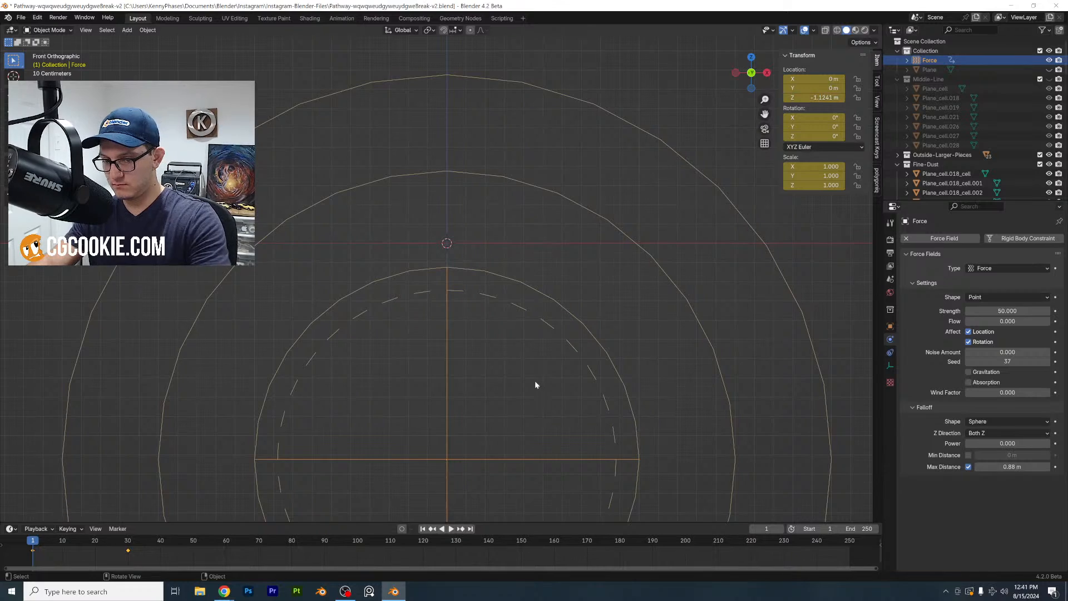
{"action": "middle_click_drag", "start_coordinate": [535, 380], "coordinate": [565, 379]}
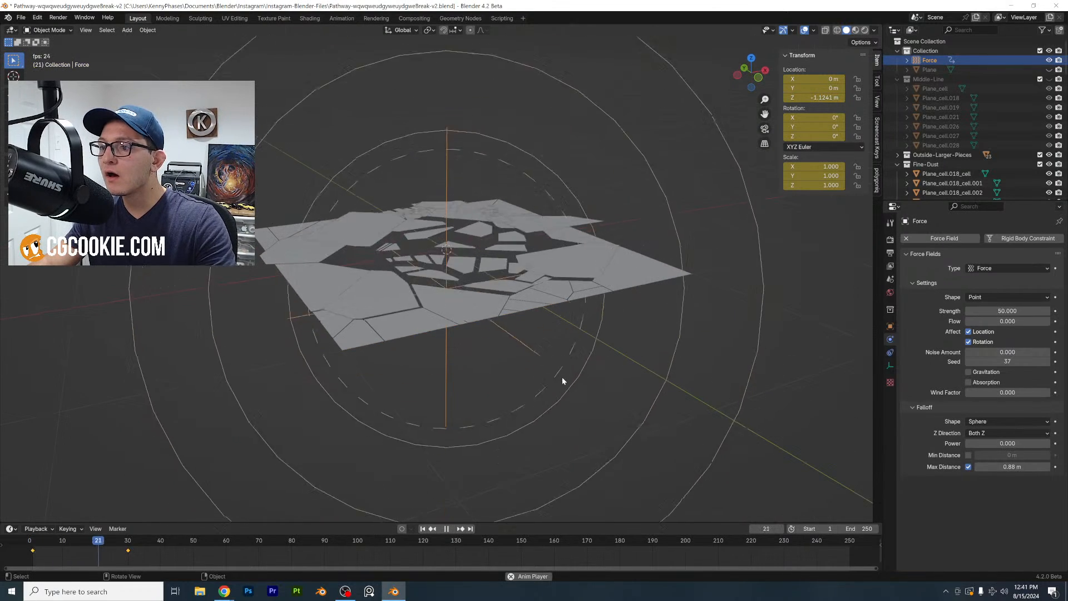
{"action": "key", "text": "space"}
{"action": "middle_click_drag", "start_coordinate": [585, 285], "coordinate": [254, 484]}
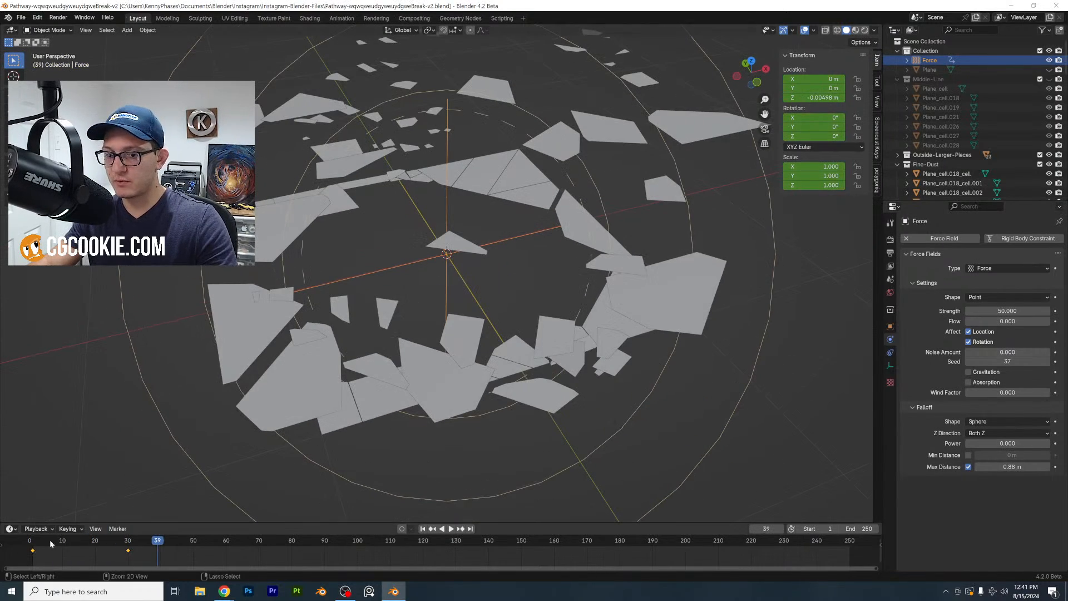
{"action": "key", "text": "ctrl+s"}
Back at frame 1, try to set the rigid body collision shape to Mesh with all pieces selected
{"action": "left_click", "coordinate": [33, 540]}
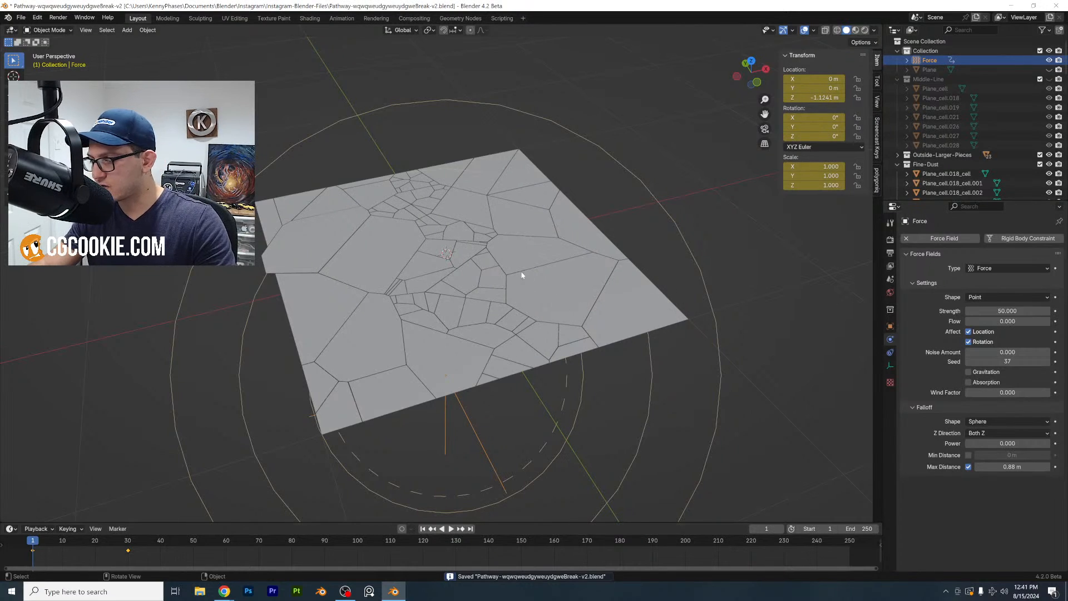
{"action": "middle_click_drag", "start_coordinate": [522, 275], "coordinate": [520, 253]}
{"action": "left_click", "coordinate": [519, 253]}
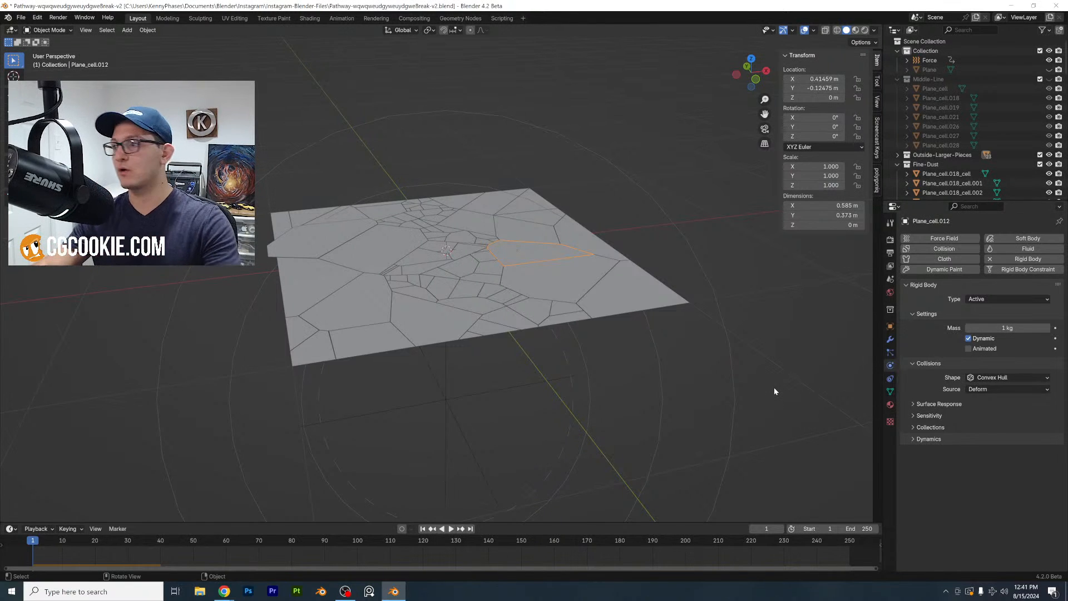
{"action": "key", "text": "a"}
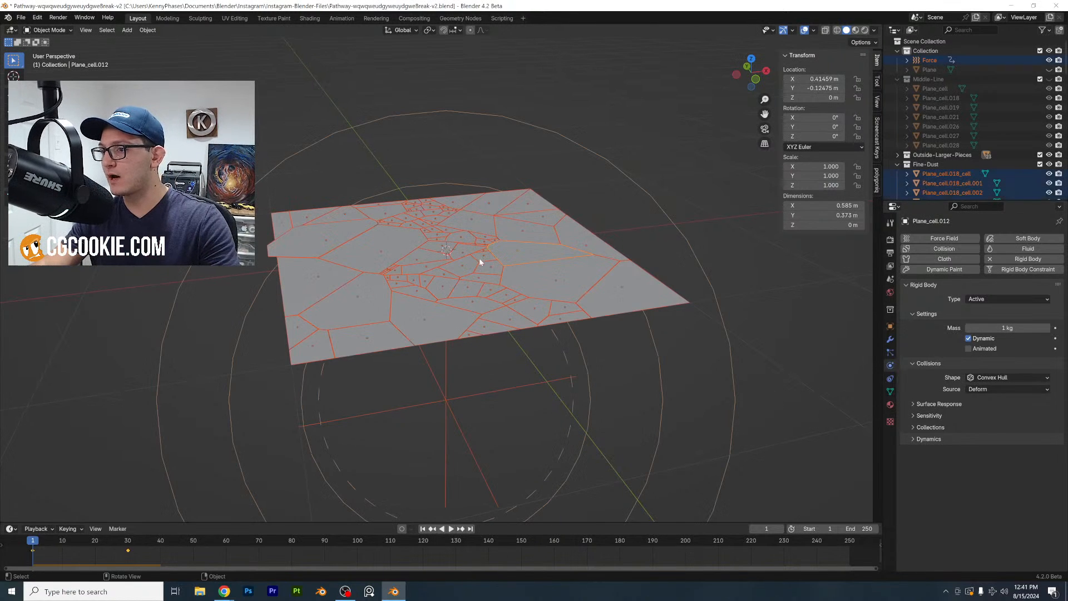
{"action": "left_click", "coordinate": [983, 378]}
{"action": "left_click", "coordinate": [1007, 449]}
{"action": "key", "text": "alt+a"}
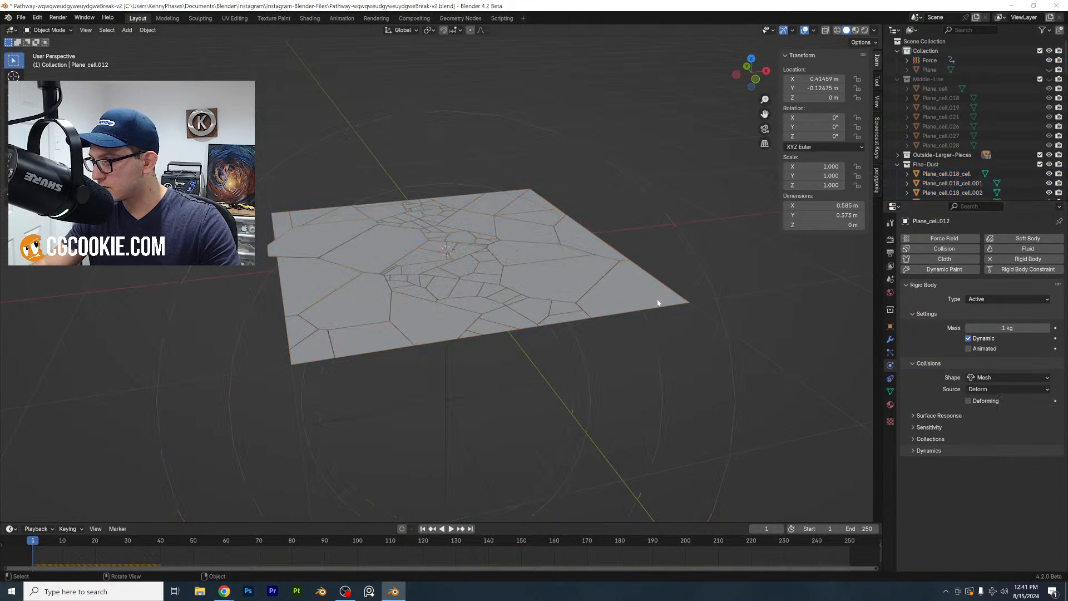
Set the large front corner piece's collision shape to Mesh and copy its rigid body settings to all the pieces
{"action": "left_click", "coordinate": [658, 303]}
{"action": "left_click", "coordinate": [1010, 377]}
{"action": "left_click", "coordinate": [1004, 452]}
{"action": "middle_click_drag", "start_coordinate": [607, 306], "coordinate": [603, 290]}
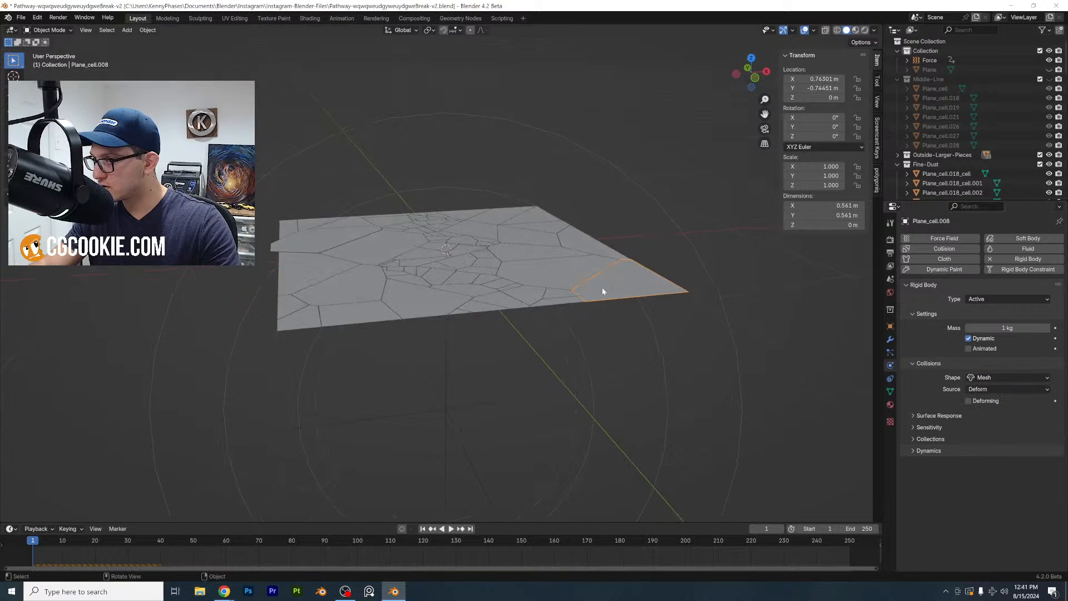
{"action": "left_click", "coordinate": [749, 67]}
{"action": "left_click_drag", "start_coordinate": [190, 157], "coordinate": [607, 300]}
{"action": "middle_click_drag", "start_coordinate": [606, 300], "coordinate": [547, 255]}
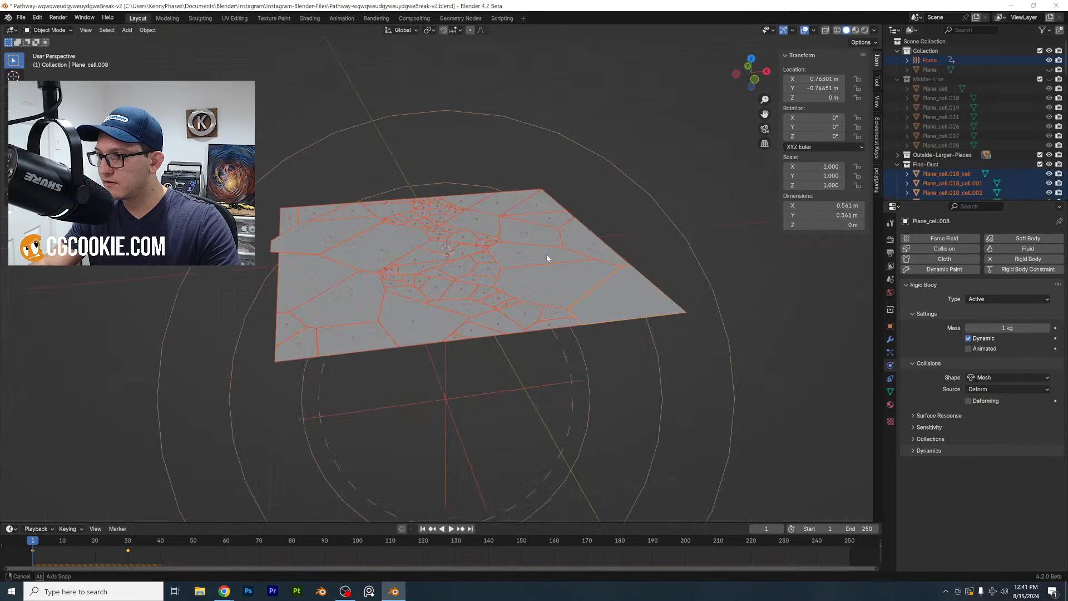
{"action": "left_click", "coordinate": [147, 30]}
{"action": "mouse_move", "coordinate": [190, 287]}
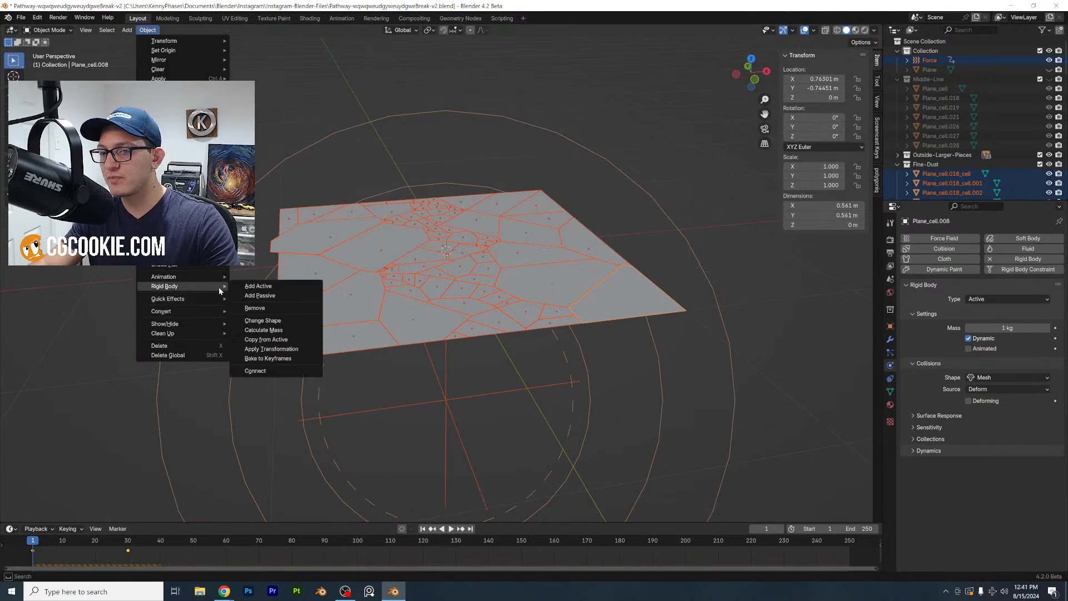
{"action": "left_click", "coordinate": [716, 288]}
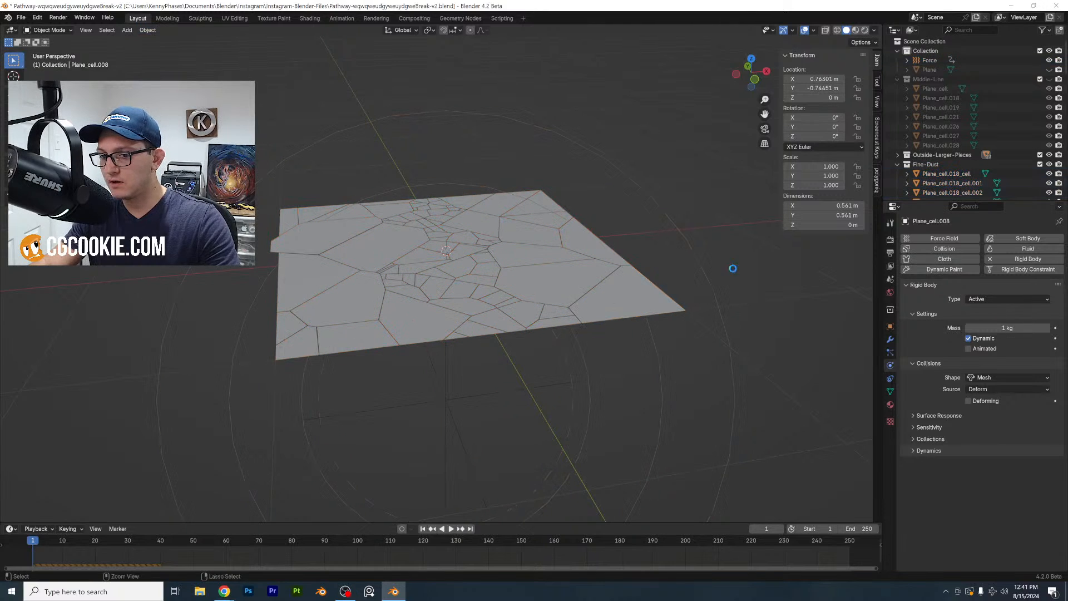
Save the file, play the simulation to frame 33, and examine how the mesh-shaped pieces tumble
{"action": "key", "text": "ctrl+s"}
{"action": "middle_click_drag", "start_coordinate": [718, 288], "coordinate": [744, 267]}
{"action": "key", "text": "space"}
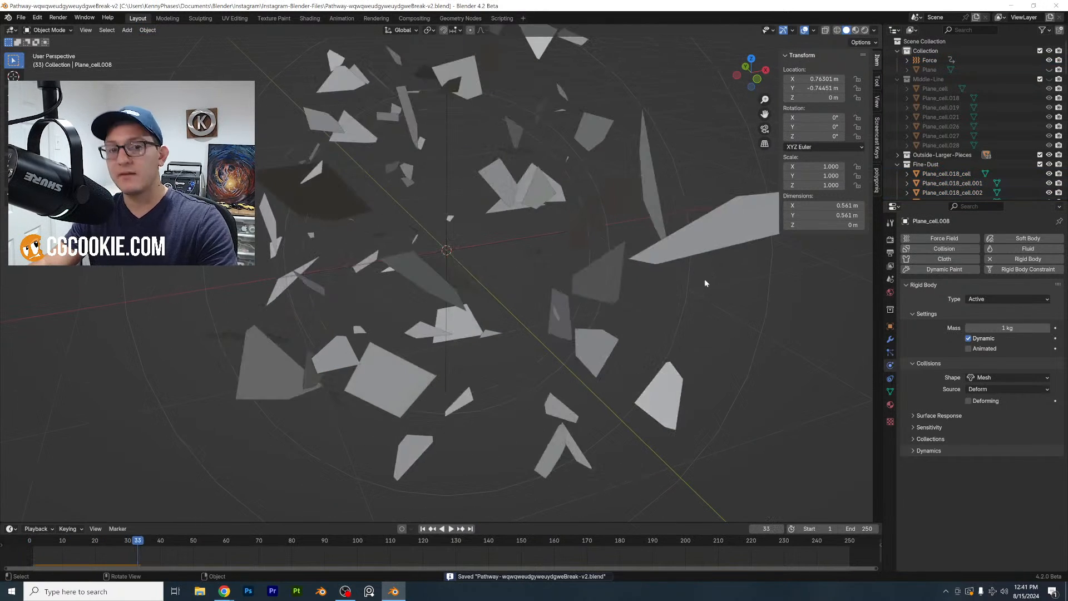
{"action": "middle_click_drag", "start_coordinate": [623, 279], "coordinate": [336, 463]}
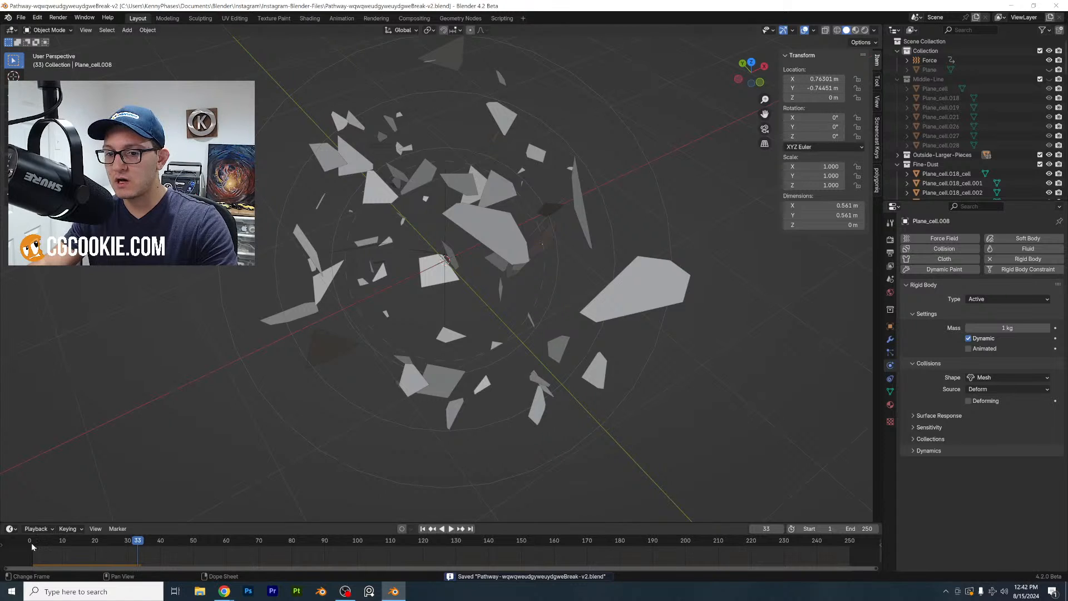
Return to frame 1, select all the pieces, and apply their scale
{"action": "left_click", "coordinate": [32, 547]}
{"action": "key", "text": "a"}
{"action": "left_click", "coordinate": [148, 30]}
{"action": "mouse_move", "coordinate": [167, 67]}
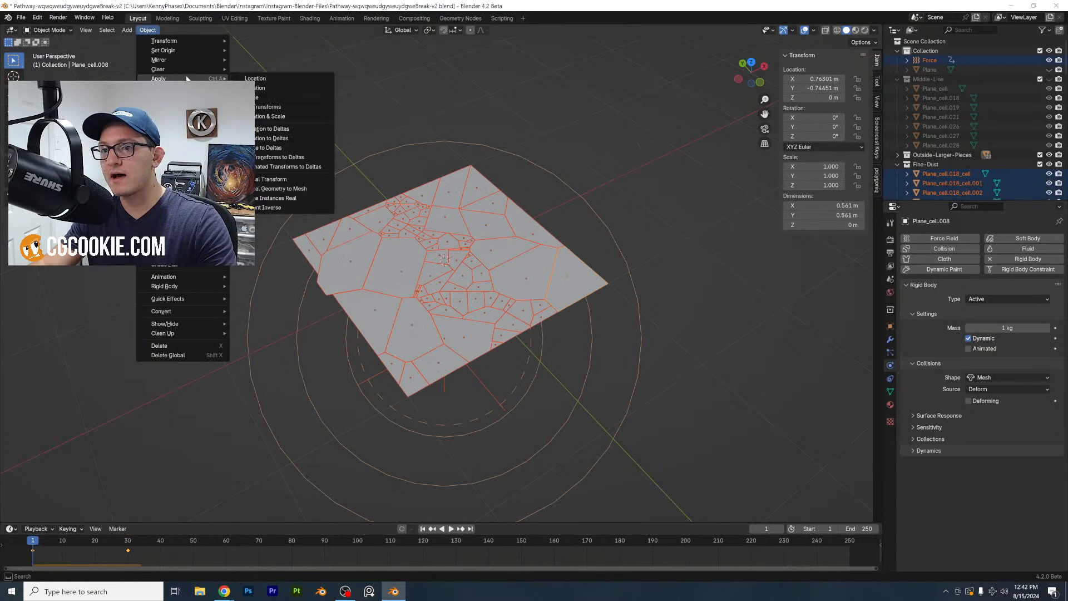
{"action": "left_click", "coordinate": [289, 98]}
Scale all the pieces to about 0.982 around their individual origins and take the pivot point off Individual Origins
{"action": "scroll", "coordinate": [556, 303], "scroll_direction": "up", "scroll_amount": 3}
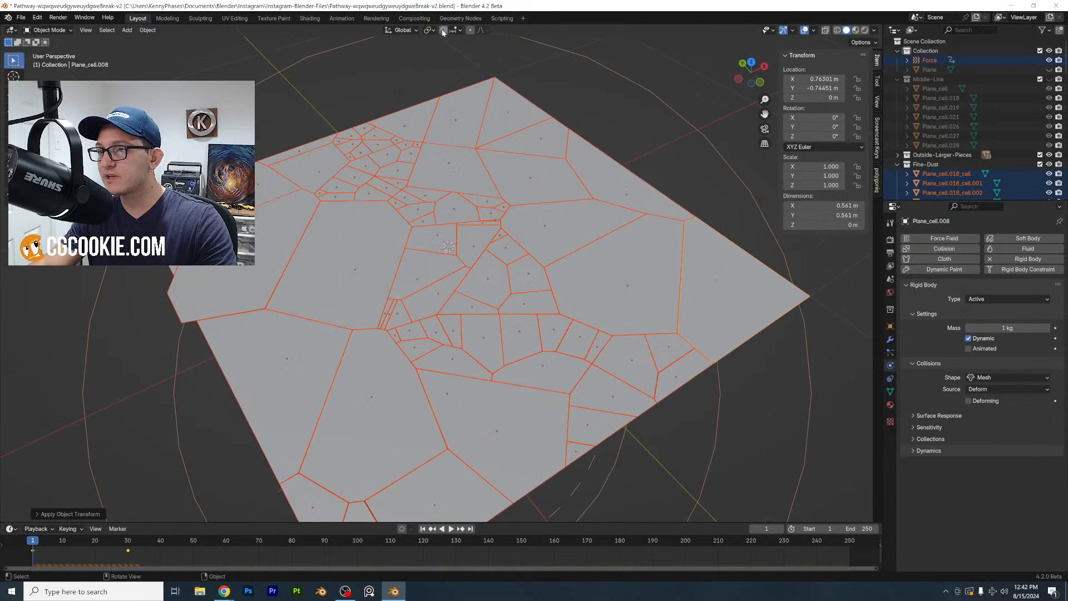
{"action": "left_click", "coordinate": [430, 30]}
{"action": "left_click", "coordinate": [462, 74]}
{"action": "key", "text": "s"}
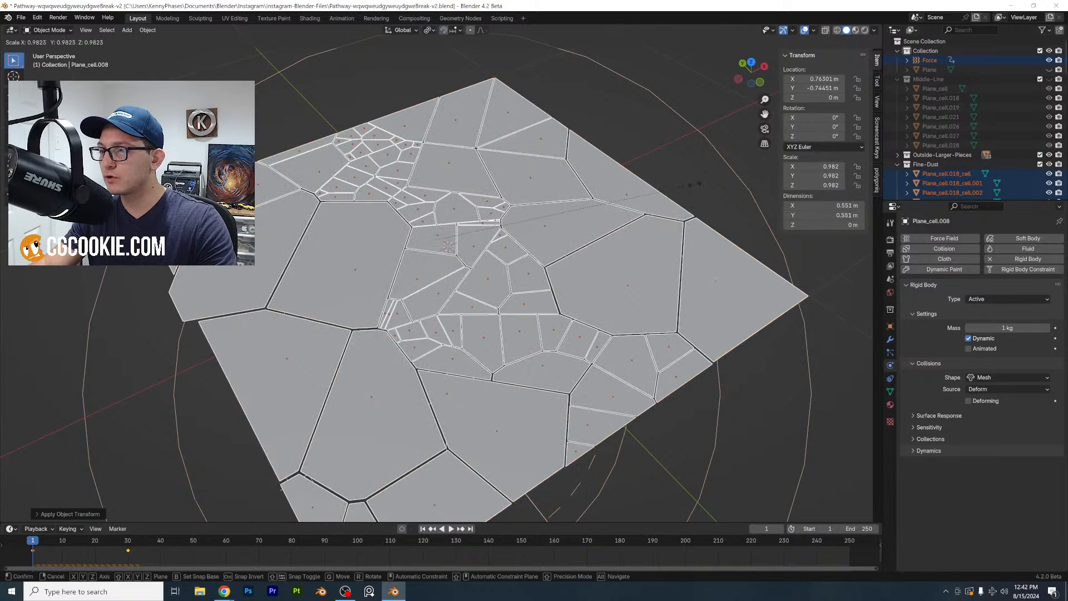
{"action": "left_click", "coordinate": [695, 187]}
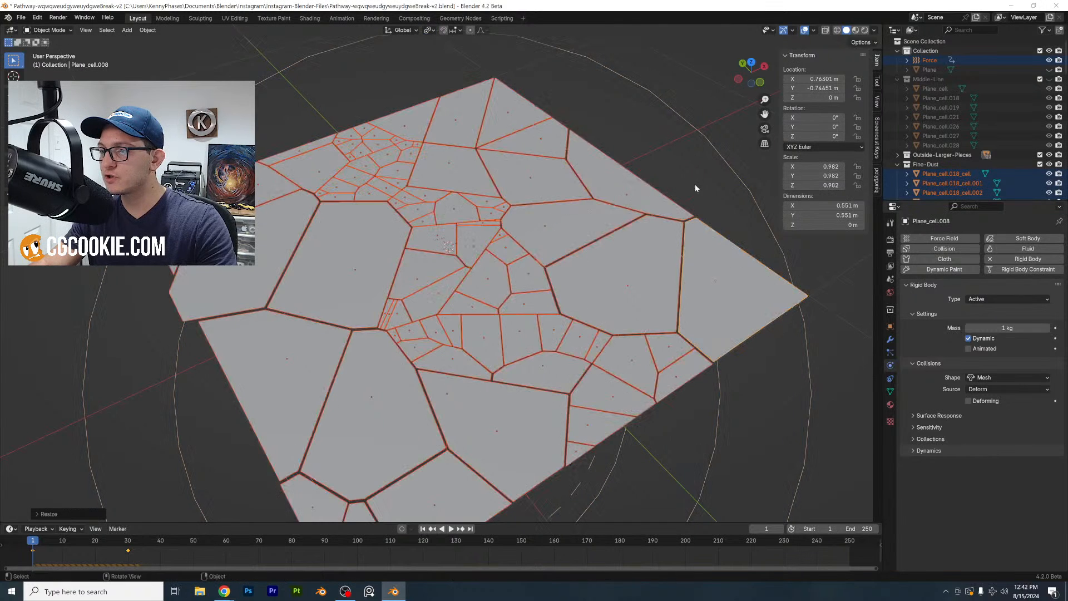
{"action": "left_click", "coordinate": [429, 30]}
{"action": "left_click", "coordinate": [459, 50]}
{"action": "left_click", "coordinate": [712, 100]}
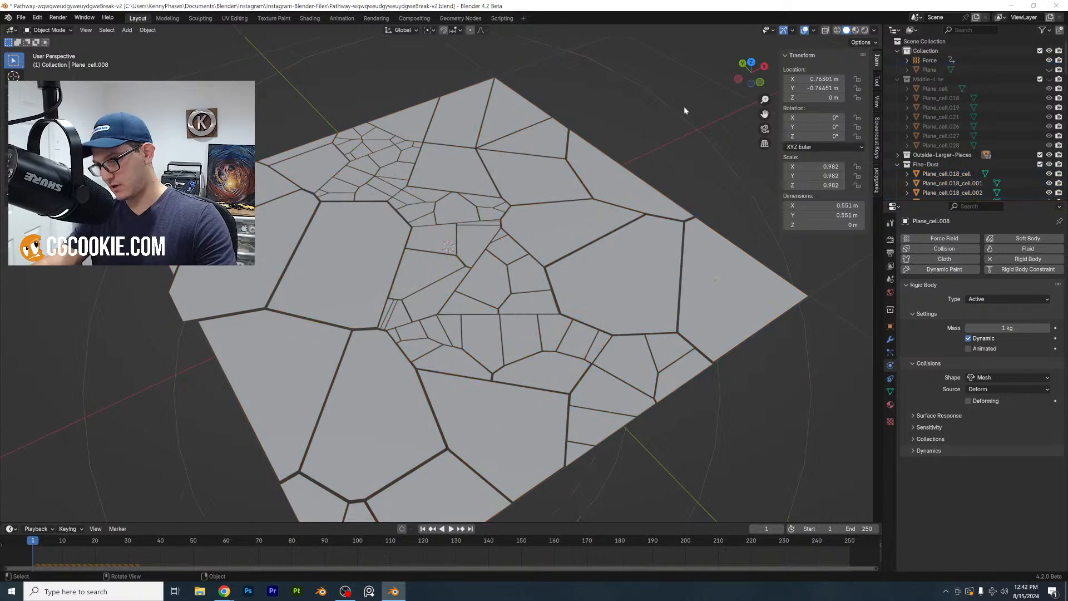
Play the simulation with the gaps between pieces and examine how they fly apart from frame 1
{"action": "scroll", "coordinate": [682, 112], "scroll_direction": "down", "scroll_amount": 2}
{"action": "key", "text": "space"}
{"action": "key", "text": "space"}
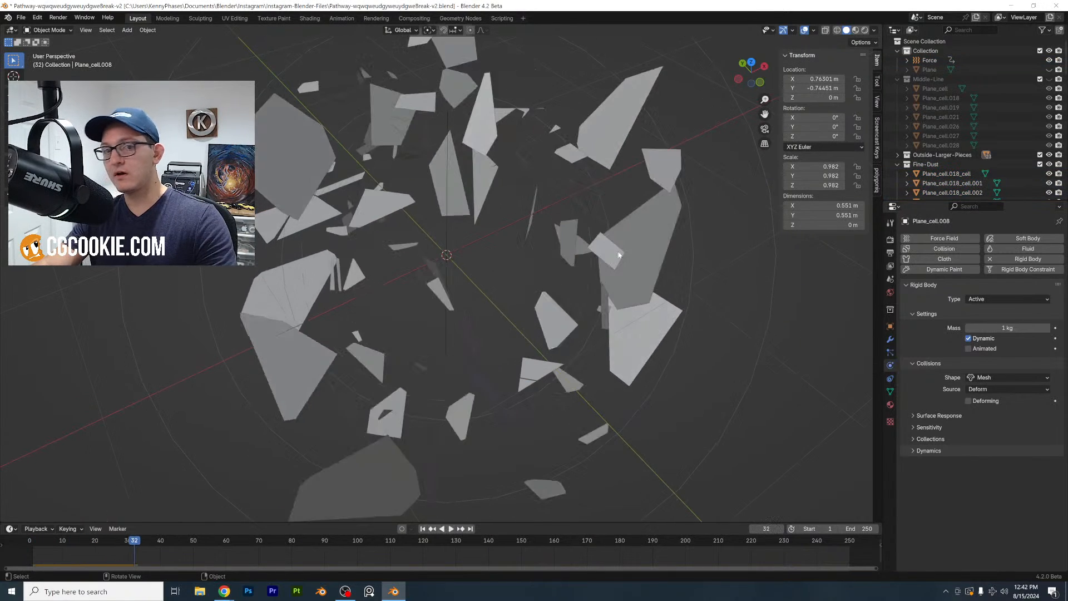
{"action": "scroll", "coordinate": [602, 282], "scroll_direction": "down", "scroll_amount": 3}
{"action": "left_click", "coordinate": [32, 542]}
{"action": "key", "text": "space"}
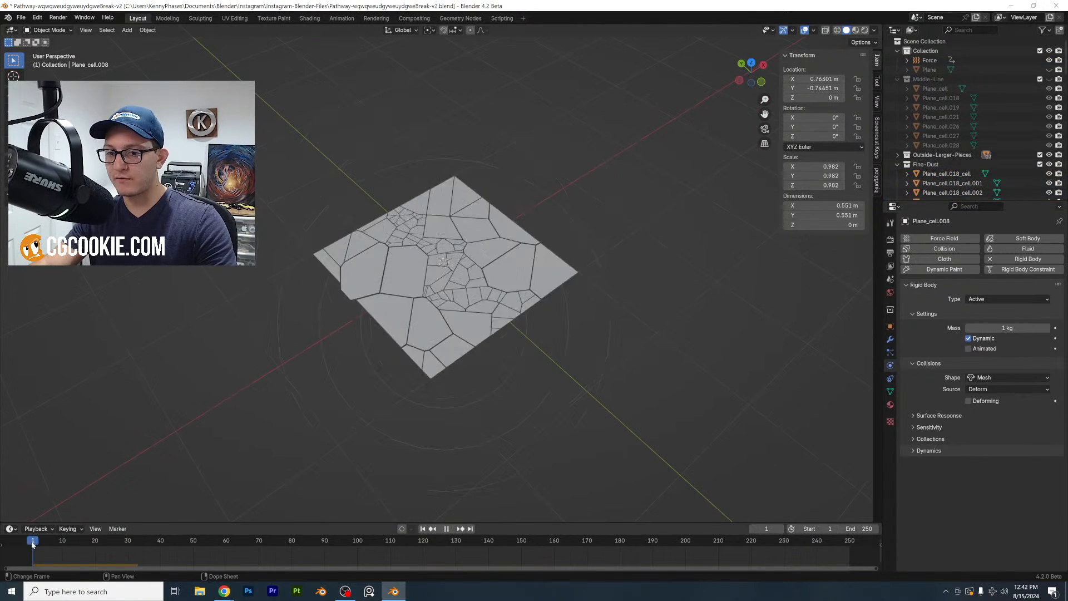
Set the Force field's strength to 10, save the file, and play the simulation
{"action": "left_click", "coordinate": [513, 371]}
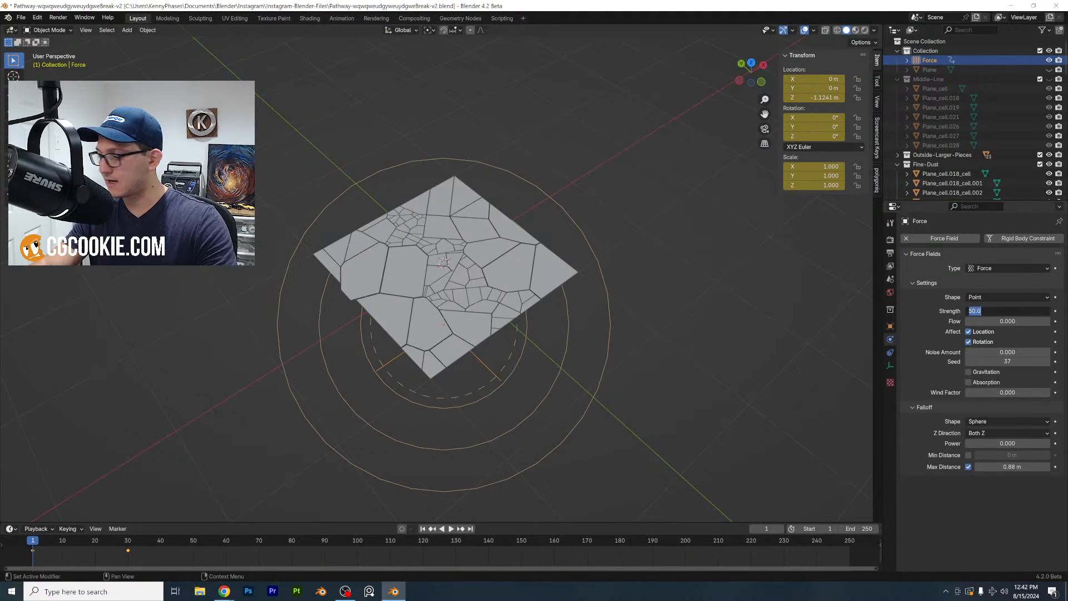
{"action": "type", "text": "10"}
{"action": "key", "text": "Return"}
{"action": "key", "text": "ctrl+s"}
{"action": "key", "text": "space"}
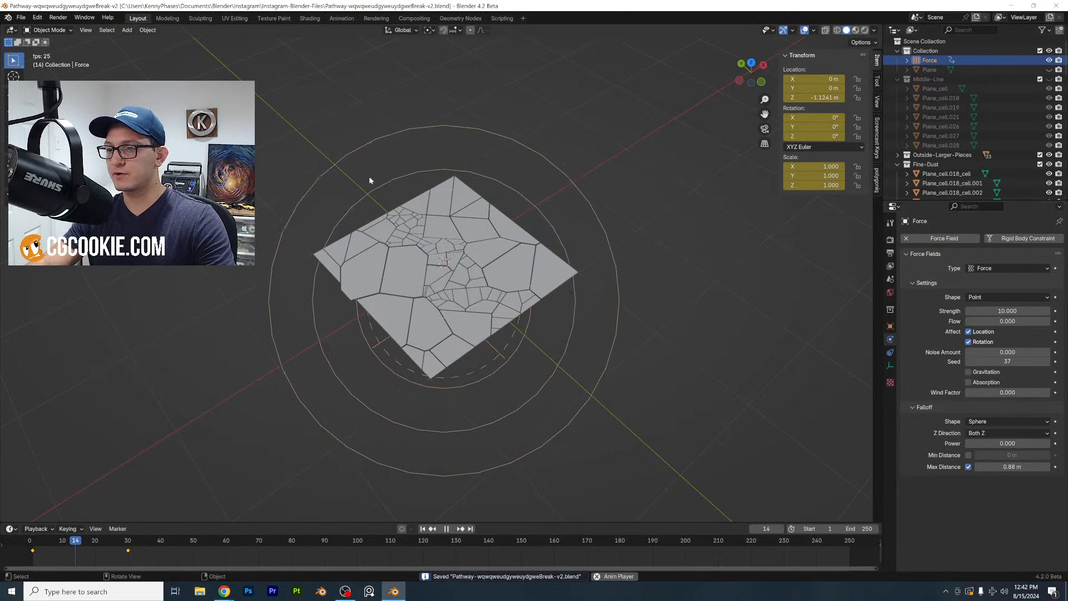
Replay the force field simulation from the start and examine how the pieces fly apart from different angles
{"action": "key", "text": "space"}
{"action": "middle_click_drag", "start_coordinate": [369, 176], "coordinate": [545, 172]}
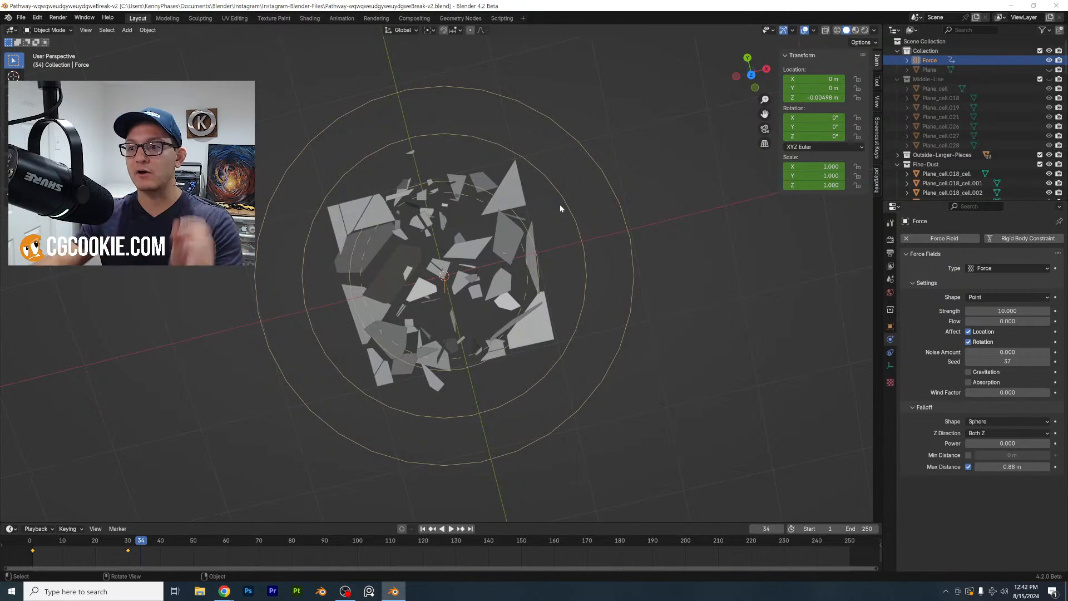
{"action": "left_click", "coordinate": [35, 541]}
{"action": "key", "text": "space"}
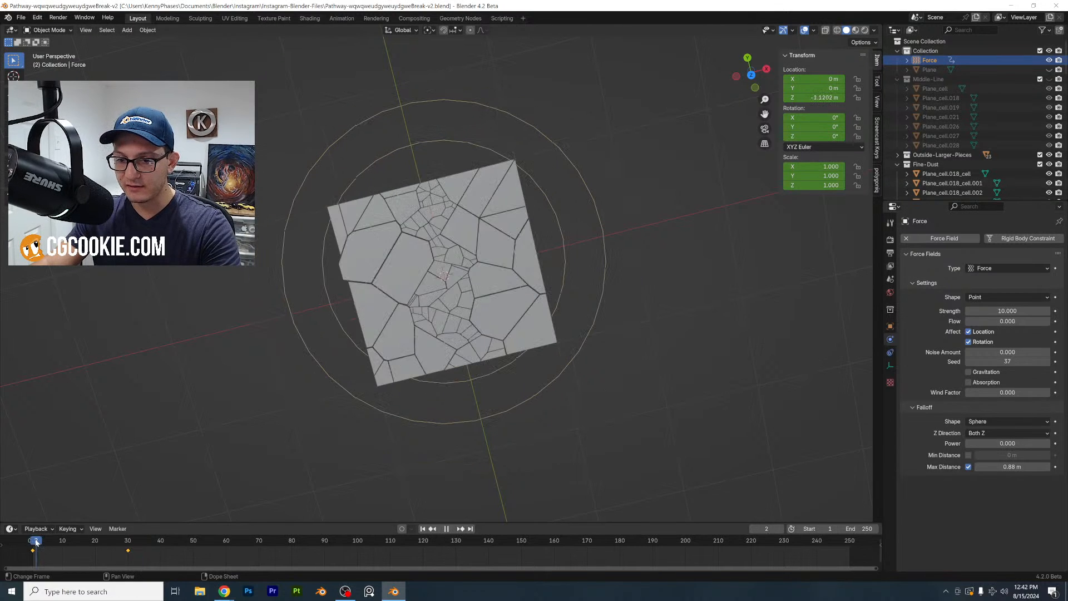
{"action": "middle_click_drag", "start_coordinate": [459, 236], "coordinate": [463, 129]}
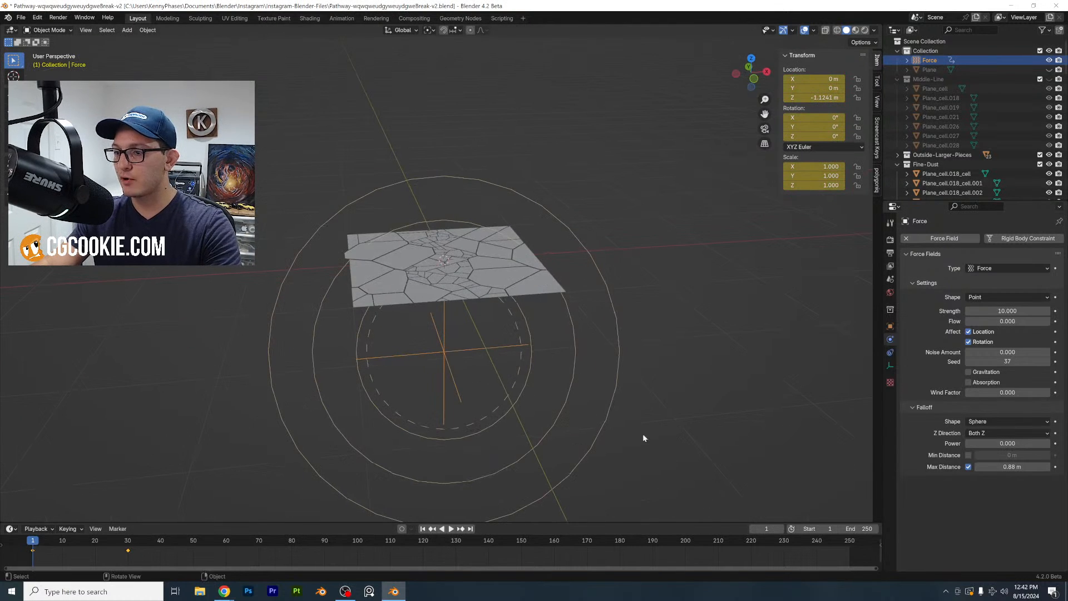
Delete the Force field object beneath the fractured plane
{"action": "left_click", "coordinate": [545, 362]}
{"action": "left_click", "coordinate": [544, 362]}
{"action": "key", "text": "x"}
{"action": "left_click", "coordinate": [511, 356]}
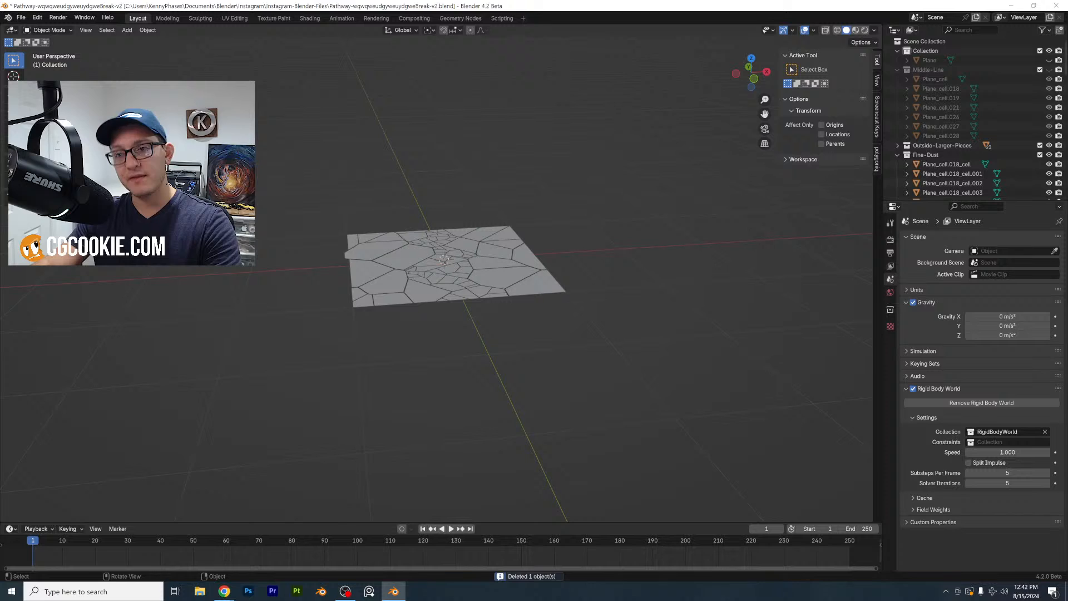
Add a UV sphere and lower it along Z to about -1.28 m, beneath the fractured plane
{"action": "left_click", "coordinate": [128, 30]}
{"action": "mouse_move", "coordinate": [146, 38]}
{"action": "left_click", "coordinate": [226, 73]}
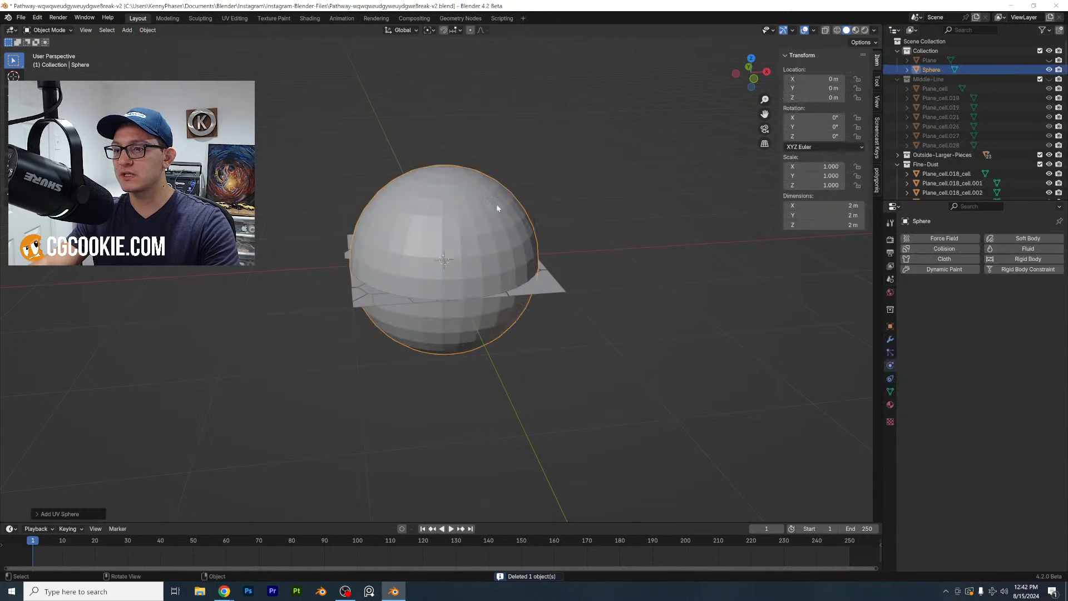
{"action": "key", "text": "g"}
{"action": "key", "text": "z"}
{"action": "left_click", "coordinate": [510, 259]}
Give the sphere rigid body physics and set its type to Passive
{"action": "left_click", "coordinate": [999, 260]}
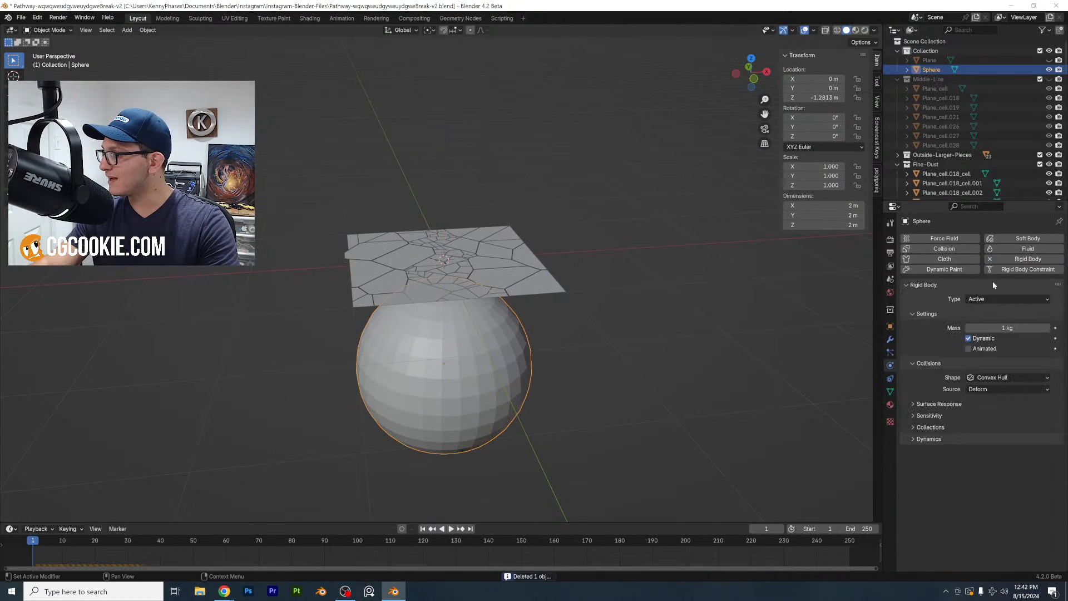
{"action": "left_click", "coordinate": [996, 299]}
{"action": "left_click", "coordinate": [990, 314]}
Keyframe the sphere at frame 1 and, raised through the plane to about 0.815 m in Z, at frame 30, then save the file
{"action": "middle_click_drag", "start_coordinate": [615, 326], "coordinate": [577, 288]}
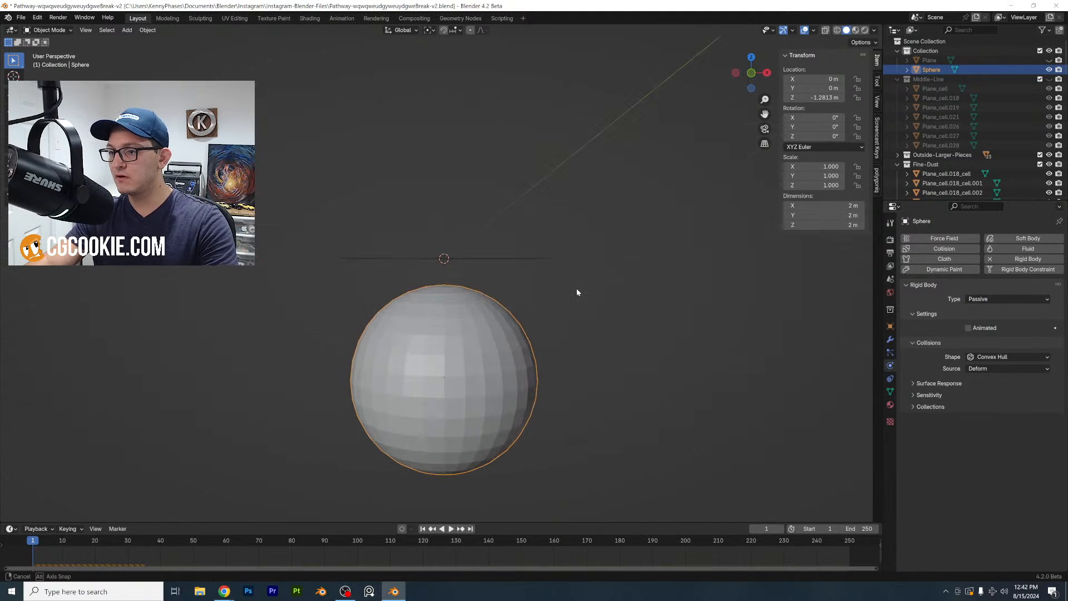
{"action": "key", "text": "i"}
{"action": "left_click", "coordinate": [129, 543]}
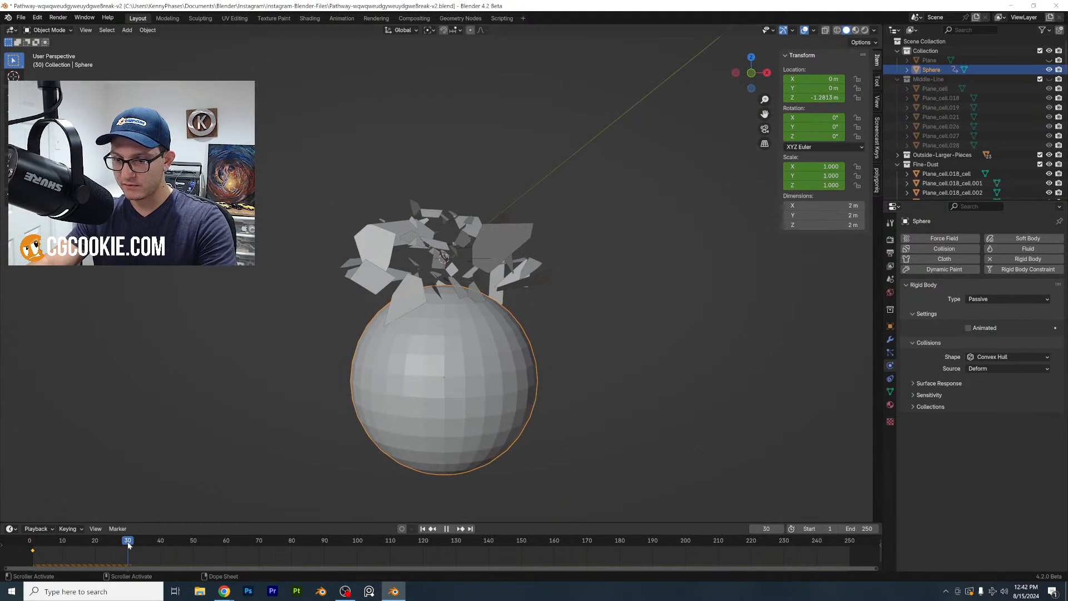
{"action": "key", "text": "g"}
{"action": "key", "text": "z"}
{"action": "left_click", "coordinate": [518, 275]}
{"action": "key", "text": "i"}
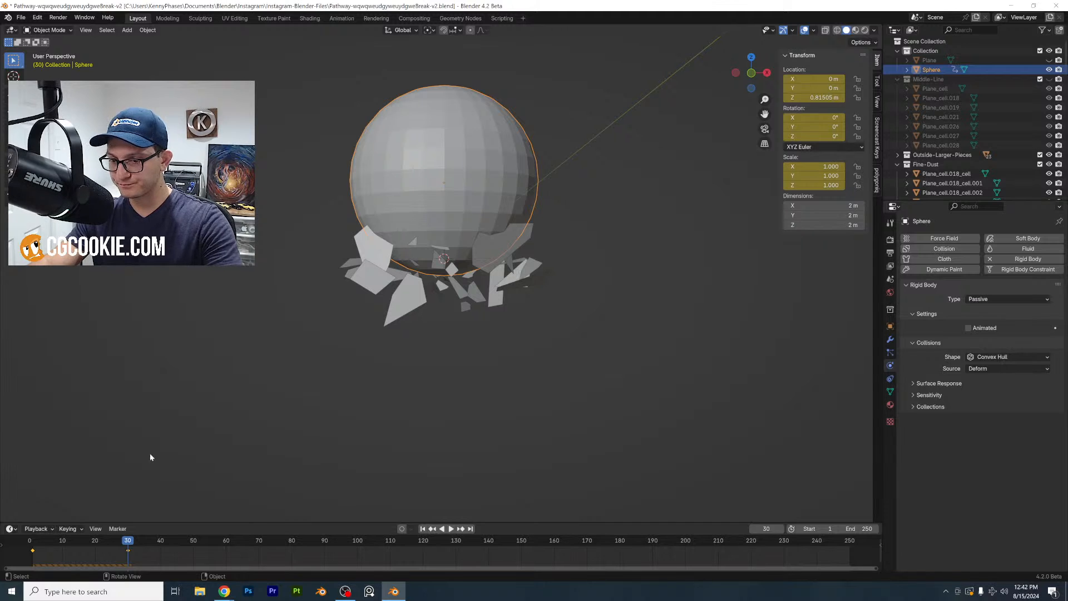
{"action": "key", "text": "shift+Left"}
{"action": "key", "text": "ctrl+s"}
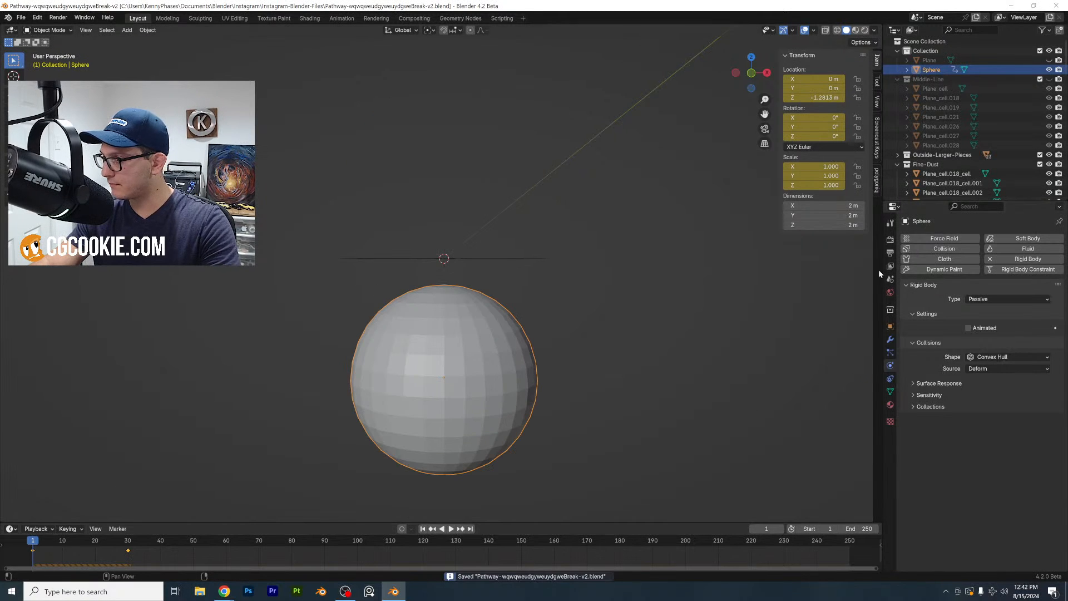
Delete all bakes in the scene's rigid body cache and play the simulation with the rising sphere
{"action": "left_click", "coordinate": [890, 279]}
{"action": "left_click", "coordinate": [925, 498]}
{"action": "scroll", "coordinate": [979, 501], "scroll_direction": "down", "scroll_amount": 2}
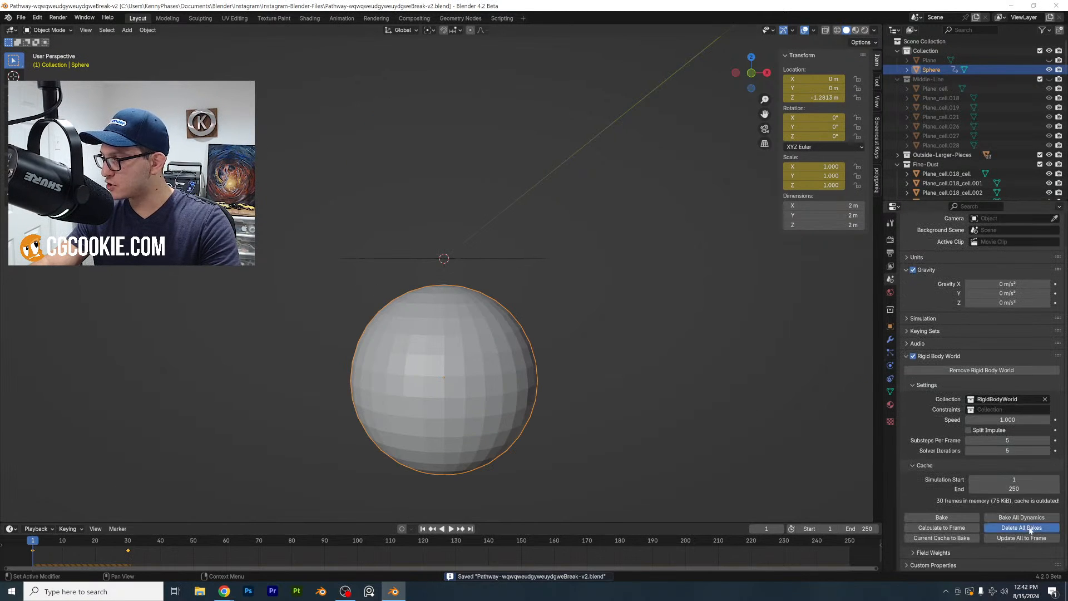
{"action": "middle_click_drag", "start_coordinate": [551, 333], "coordinate": [556, 373]}
{"action": "key", "text": "space"}
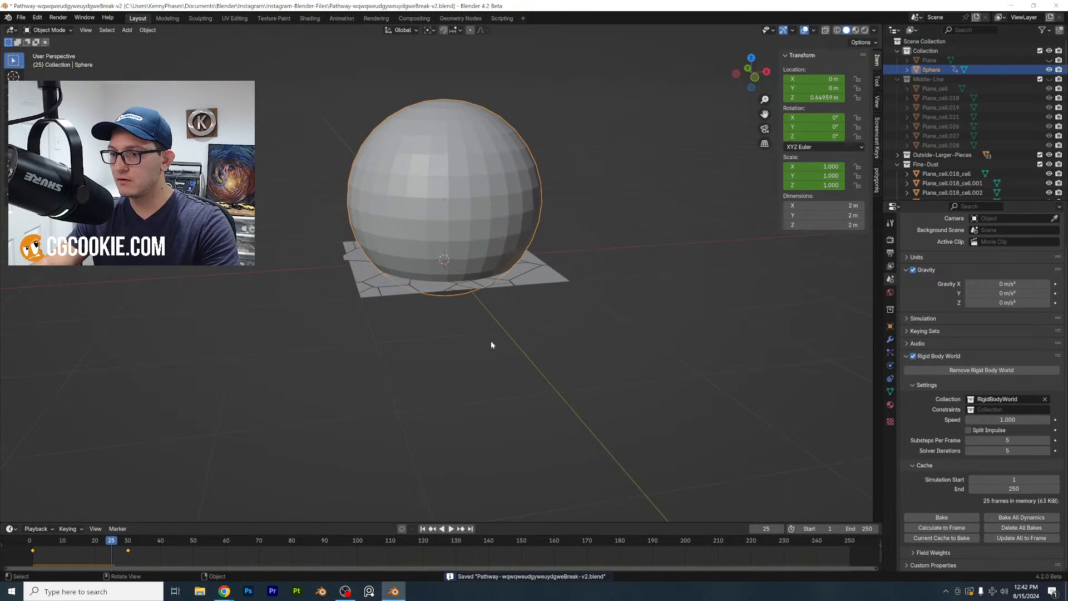
Apply the sphere's scale
{"action": "left_click", "coordinate": [148, 30]}
{"action": "mouse_move", "coordinate": [184, 78]}
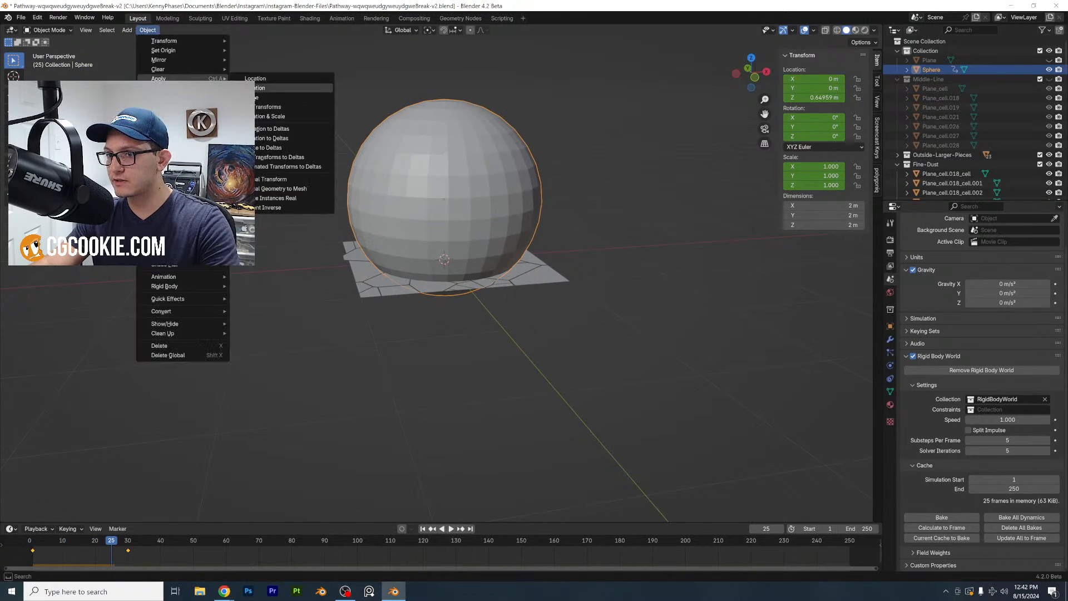
{"action": "left_click", "coordinate": [292, 99]}
Mark the sphere's passive rigid body as Animated and set its collision shape to Sphere
{"action": "left_click_drag", "start_coordinate": [899, 362], "coordinate": [887, 365]}
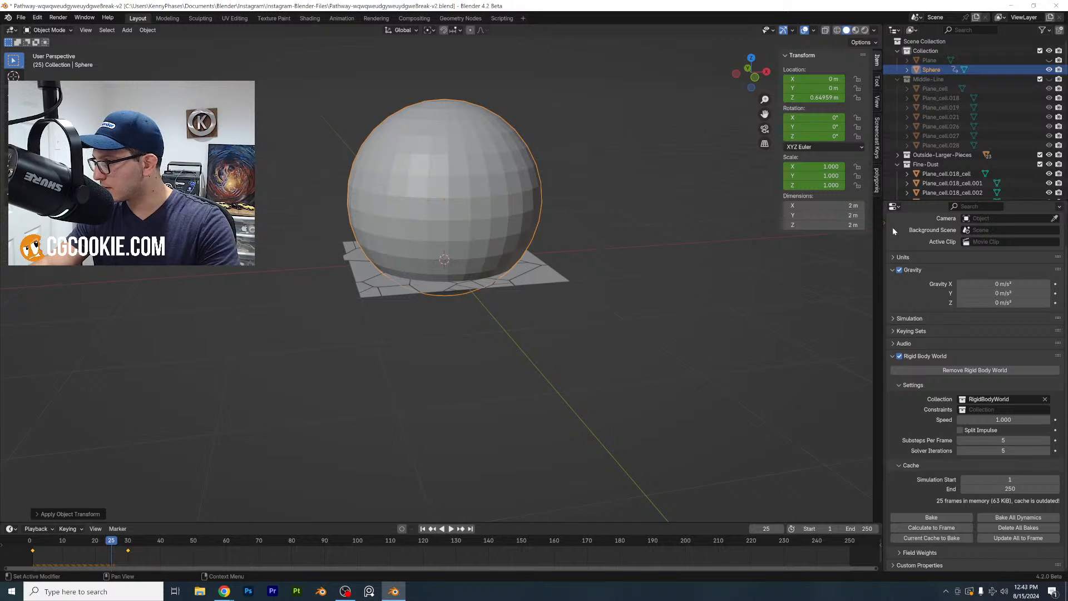
{"action": "left_click_drag", "start_coordinate": [886, 223], "coordinate": [899, 224]}
{"action": "left_click", "coordinate": [890, 365]}
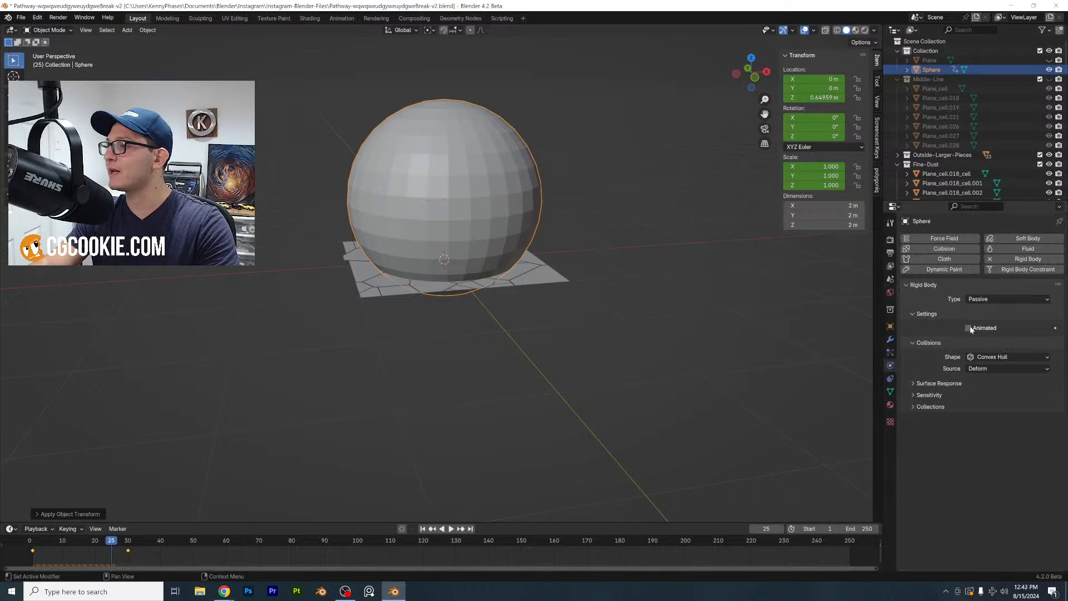
{"action": "left_click", "coordinate": [30, 541]}
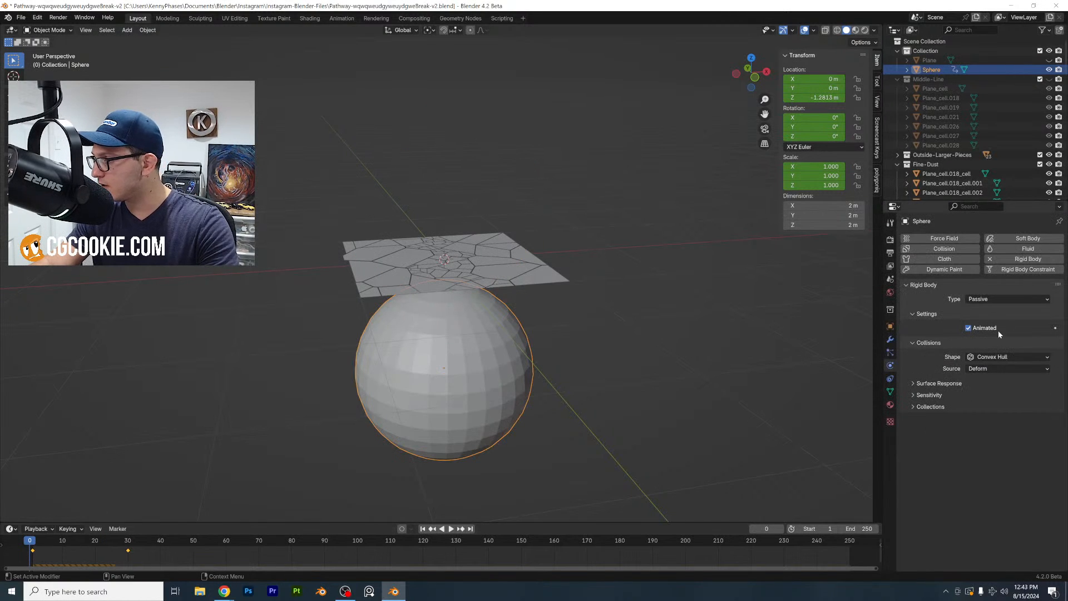
{"action": "left_click", "coordinate": [996, 358]}
{"action": "left_click", "coordinate": [1005, 378]}
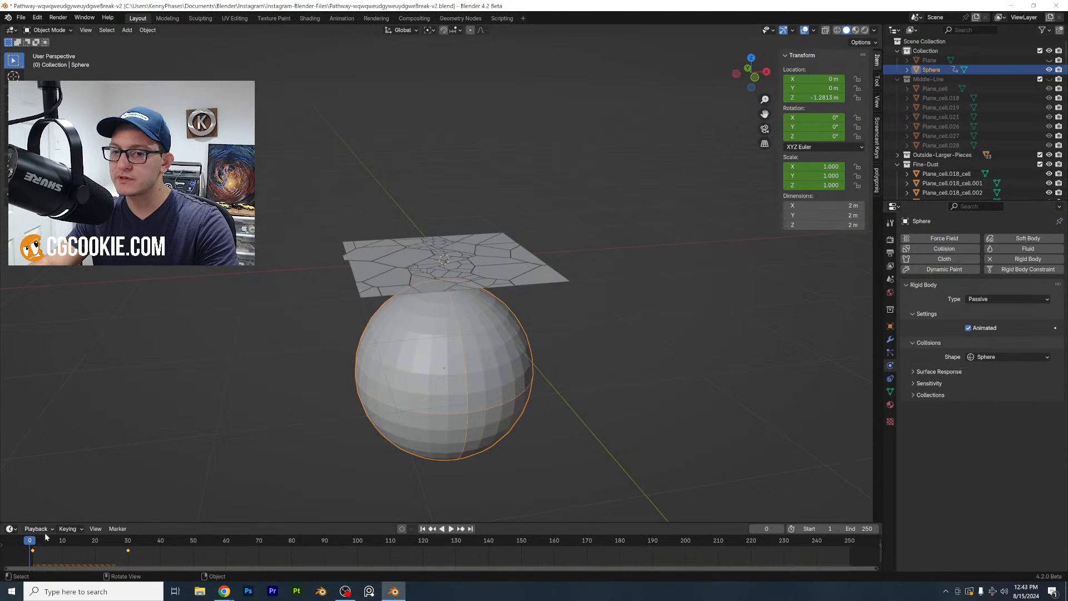
Preview the collision, lower the sphere at frame 30 to about 0.011 m in Z, and keyframe it there
{"action": "key", "text": "space"}
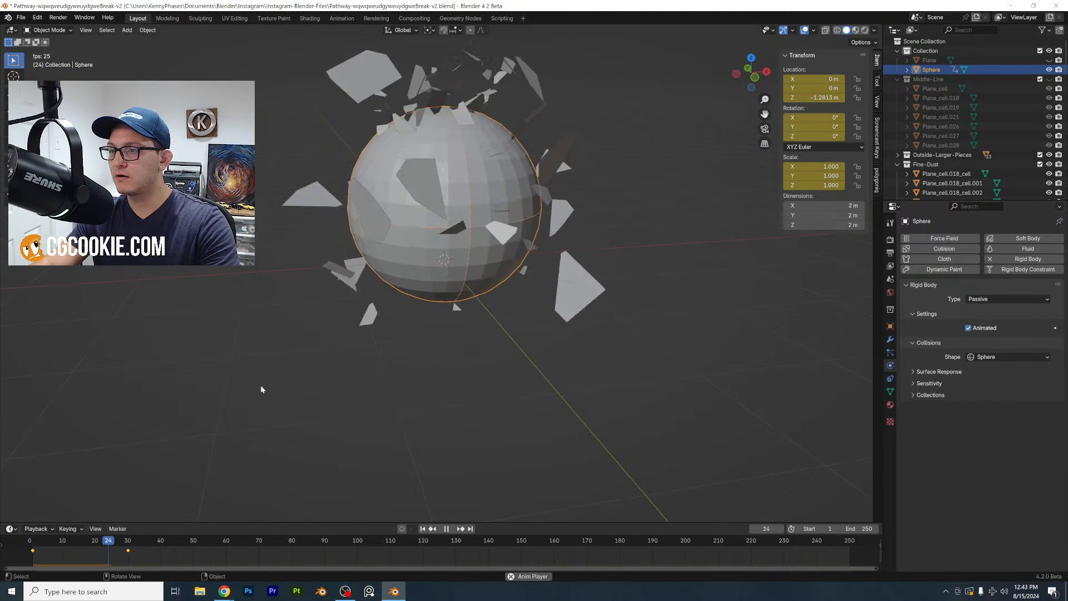
{"action": "left_click", "coordinate": [33, 542]}
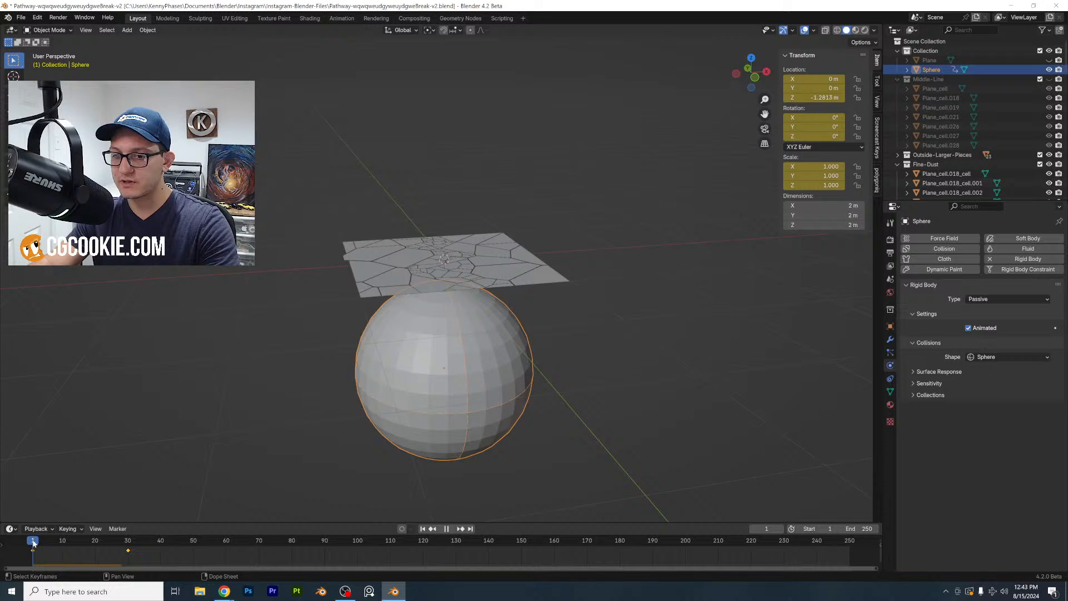
{"action": "left_click", "coordinate": [131, 545]}
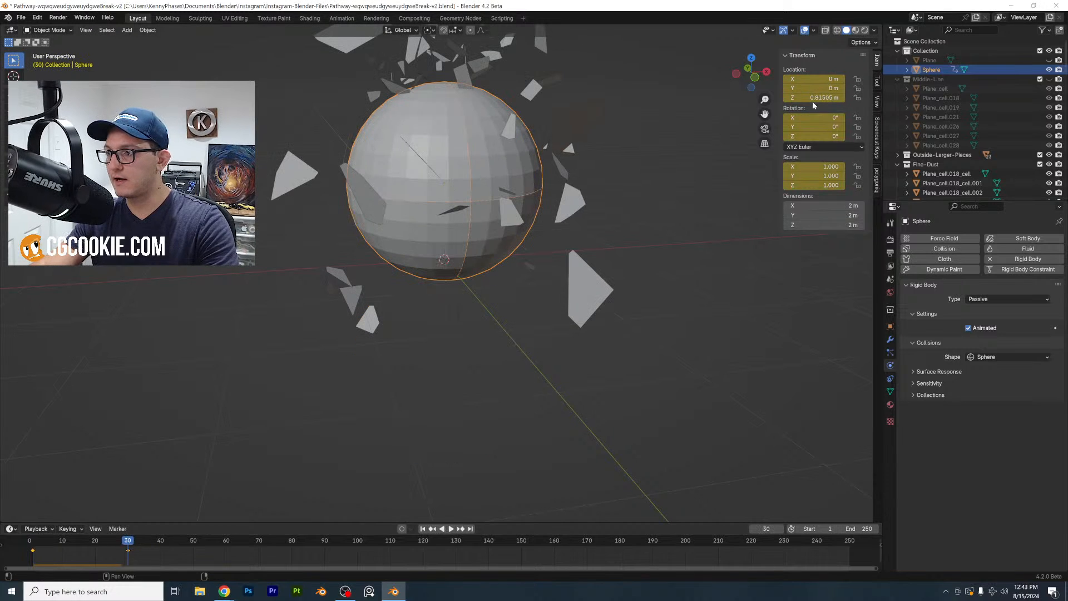
{"action": "left_click", "coordinate": [755, 79]}
{"action": "key", "text": "g"}
{"action": "key", "text": "z"}
{"action": "left_click", "coordinate": [495, 242]}
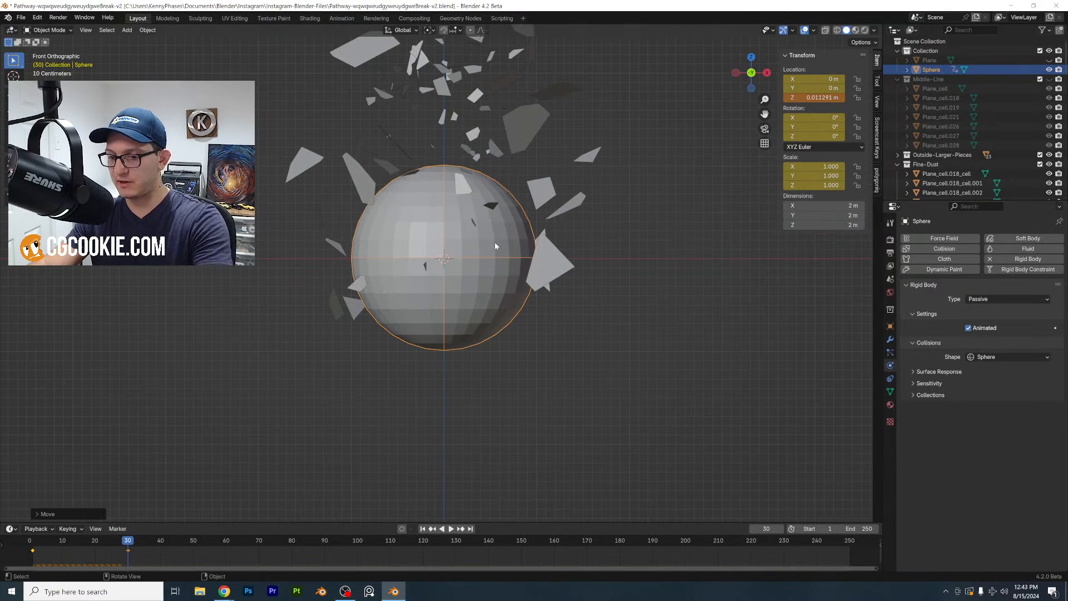
{"action": "key", "text": "i"}
Play the simulation from frame 1 in perspective view to check the sphere's shortened travel
{"action": "left_click_drag", "start_coordinate": [37, 543], "coordinate": [33, 547]}
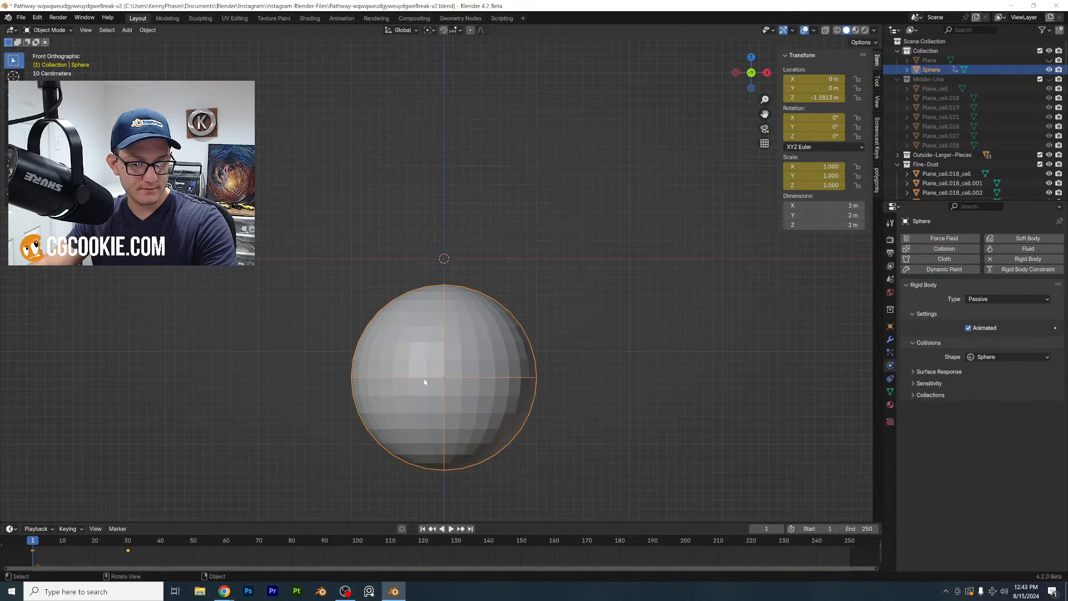
{"action": "middle_click_drag", "start_coordinate": [425, 382], "coordinate": [633, 342]}
{"action": "key", "text": "space"}
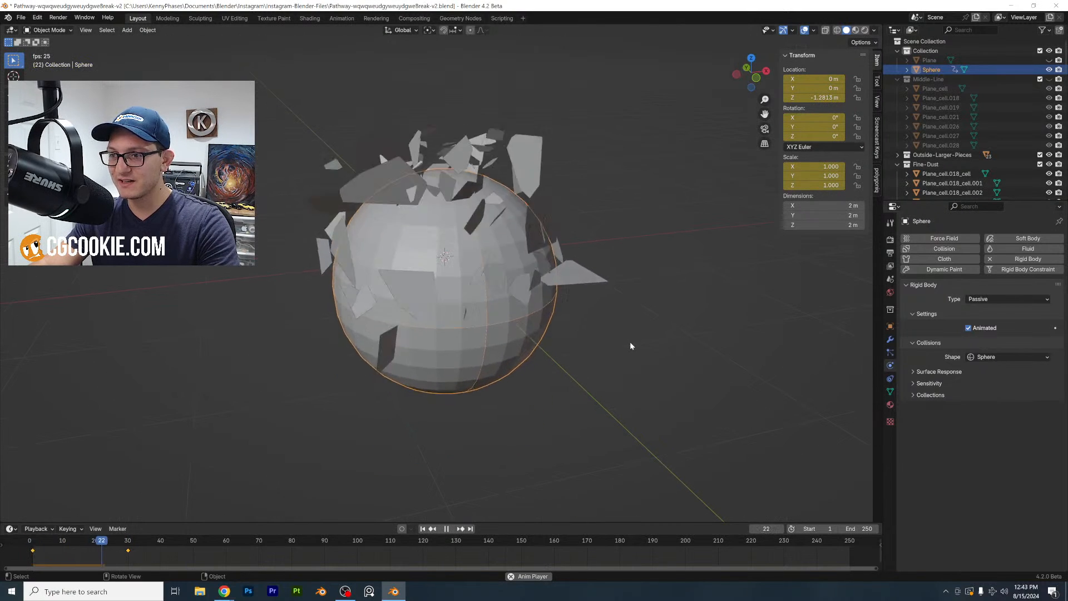
{"action": "key", "text": "space"}
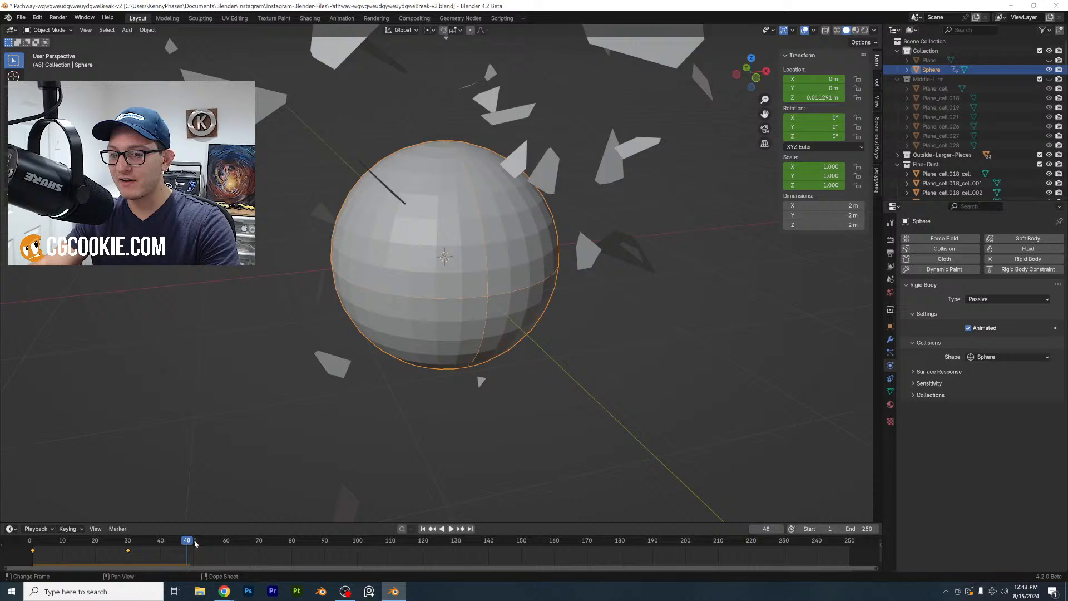
Hide the sphere and replay the shattering from frame 1, viewed from above
{"action": "left_click", "coordinate": [33, 548]}
{"action": "middle_click_drag", "start_coordinate": [575, 338], "coordinate": [557, 394]}
{"action": "key", "text": "space"}
{"action": "key", "text": "space"}
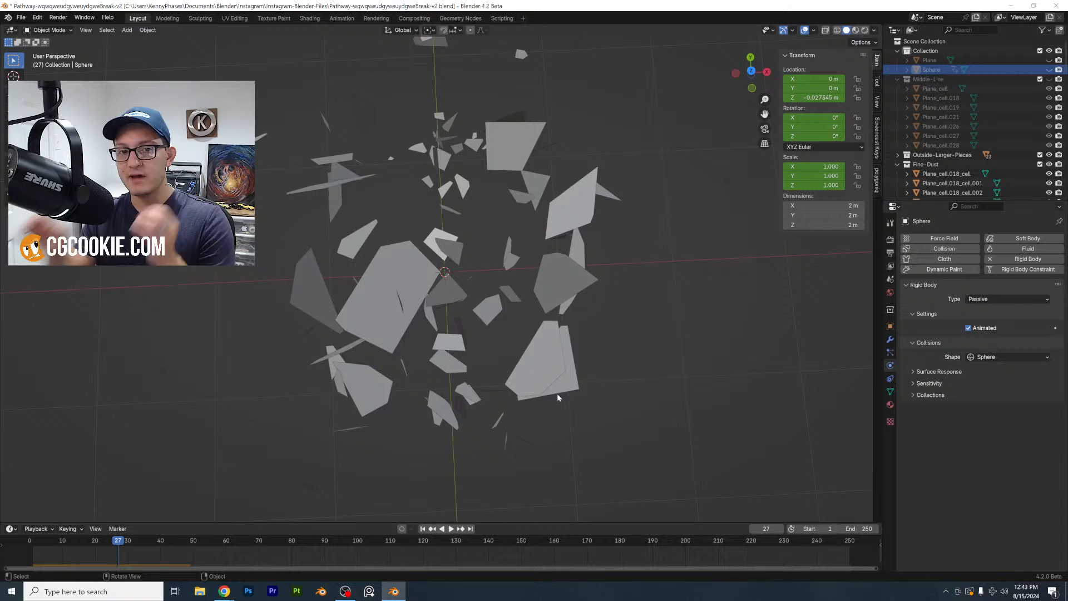
At frame 1, enlarge all the fractured plane pieces together and apply their scale
{"action": "left_click", "coordinate": [31, 548]}
{"action": "scroll", "coordinate": [323, 171], "scroll_direction": "down", "scroll_amount": 2}
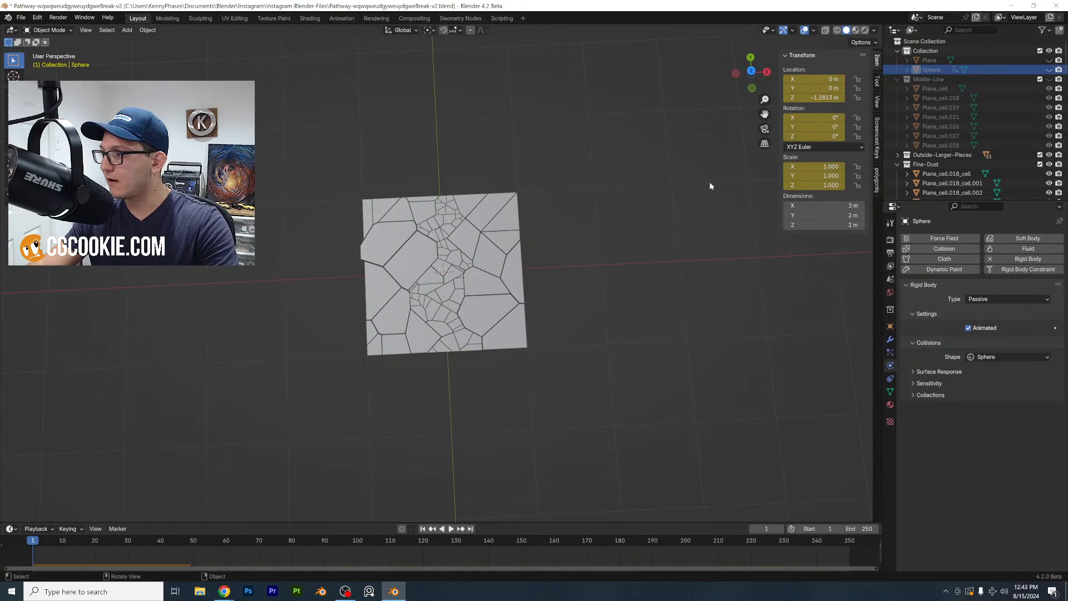
{"action": "middle_click_drag", "start_coordinate": [710, 185], "coordinate": [553, 175]}
{"action": "left_click_drag", "start_coordinate": [597, 170], "coordinate": [315, 311]}
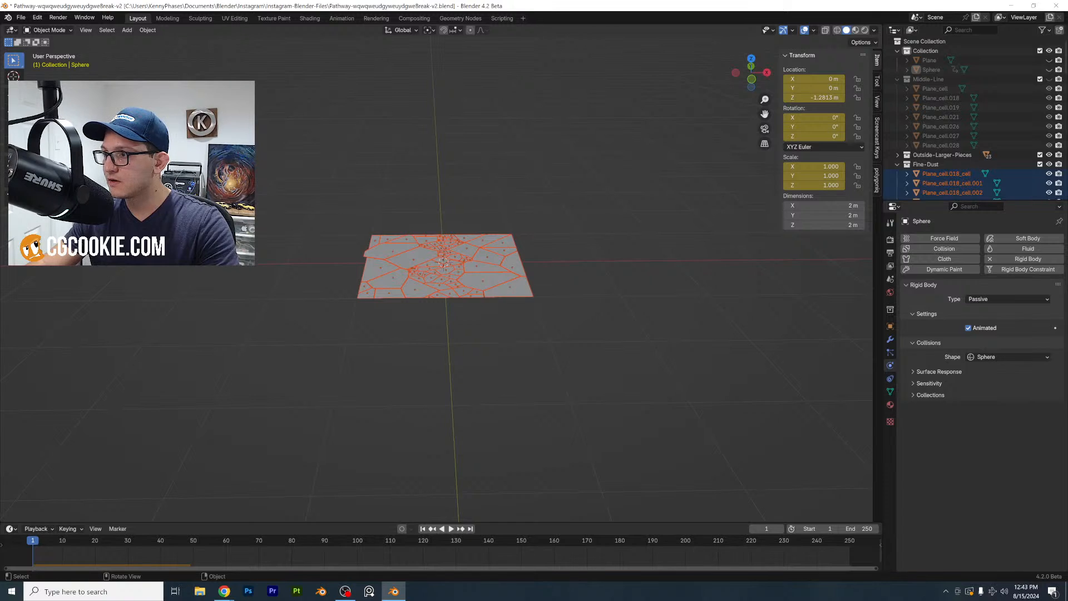
{"action": "key", "text": "s"}
{"action": "left_click", "coordinate": [155, 69]}
{"action": "left_click", "coordinate": [148, 30]}
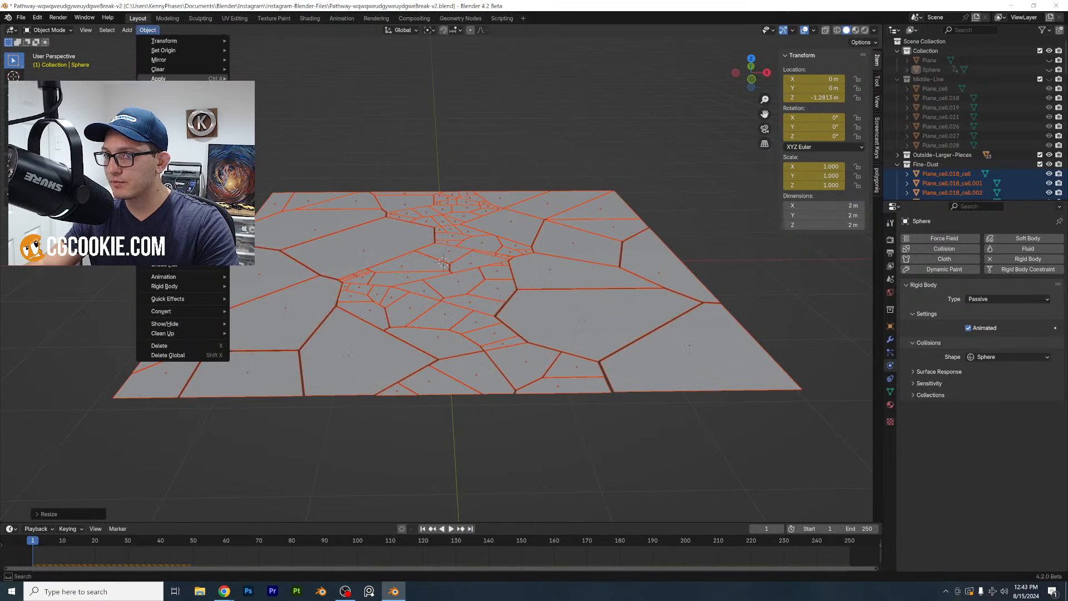
{"action": "mouse_move", "coordinate": [159, 78]}
{"action": "left_click", "coordinate": [267, 95]}
Duplicate all the fractured pieces upward along Z into several stacked layers, offset about 0.036 m each
{"action": "left_click", "coordinate": [532, 152]}
{"action": "middle_click_drag", "start_coordinate": [532, 152], "coordinate": [651, 131]}
{"action": "scroll", "coordinate": [454, 234], "scroll_direction": "up", "scroll_amount": 3}
{"action": "scroll", "coordinate": [443, 235], "scroll_direction": "down", "scroll_amount": 4}
{"action": "scroll", "coordinate": [440, 236], "scroll_direction": "up", "scroll_amount": 1}
{"action": "left_click", "coordinate": [751, 85]}
{"action": "left_click_drag", "start_coordinate": [691, 126], "coordinate": [241, 276]}
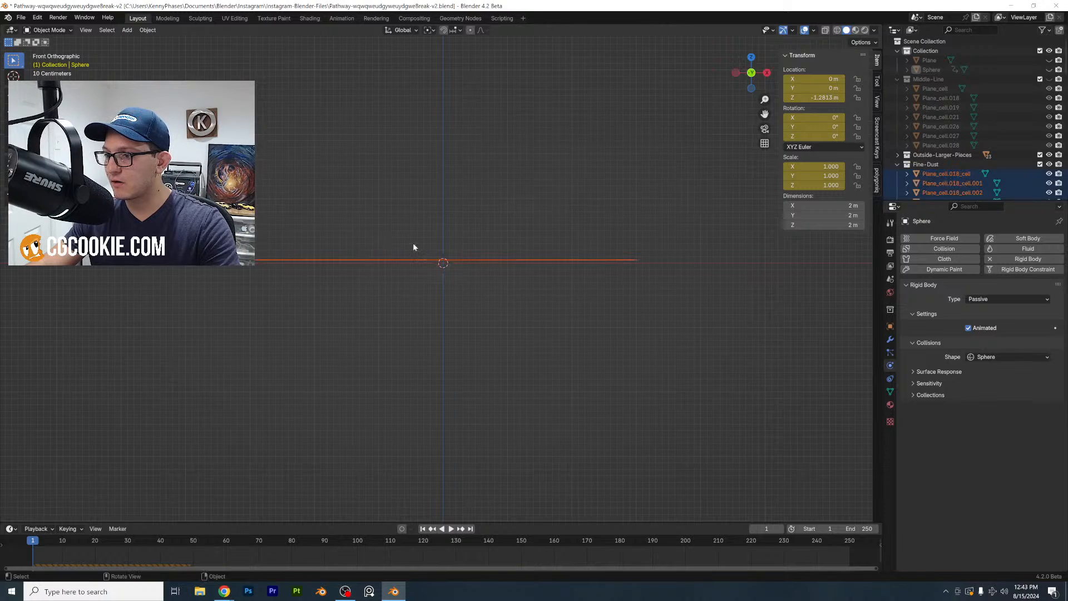
{"action": "middle_click_drag", "start_coordinate": [413, 244], "coordinate": [544, 267]}
{"action": "key", "text": "shift+d"}
{"action": "key", "text": "z"}
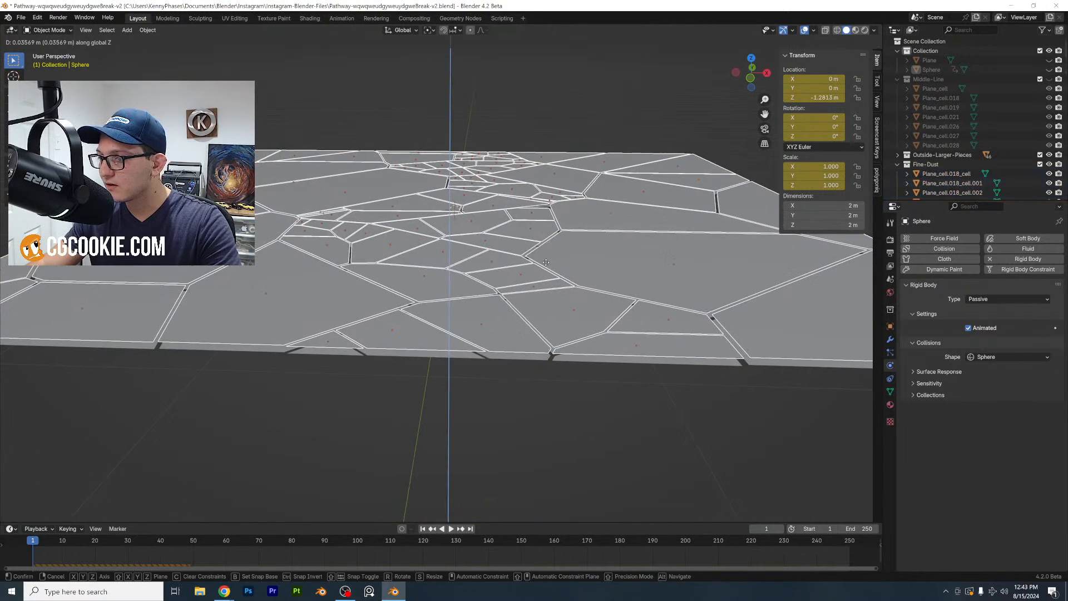
{"action": "left_click", "coordinate": [547, 262]}
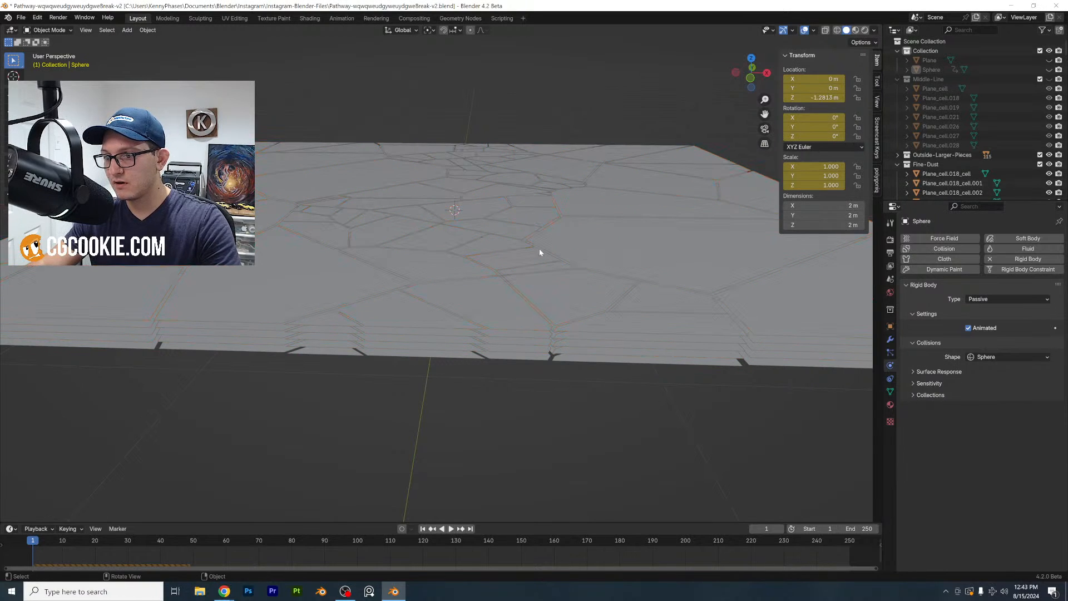
{"action": "middle_click_drag", "start_coordinate": [539, 248], "coordinate": [565, 255]}
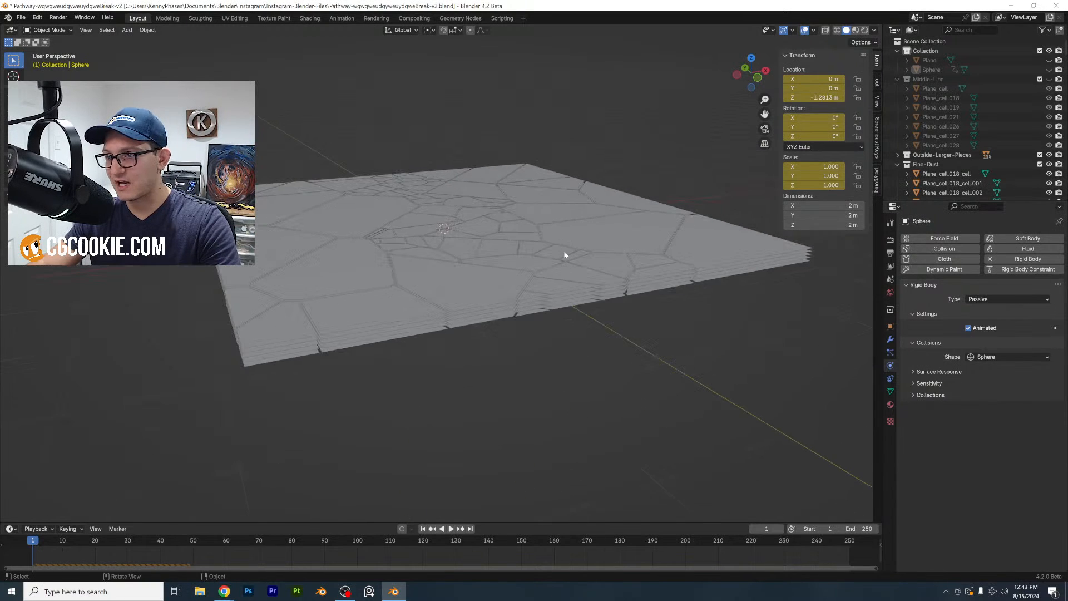
Save the file and set the solid viewport shading colour to Random
{"action": "key", "text": "ctrl+s"}
{"action": "left_click", "coordinate": [874, 30]}
{"action": "left_click", "coordinate": [860, 184]}
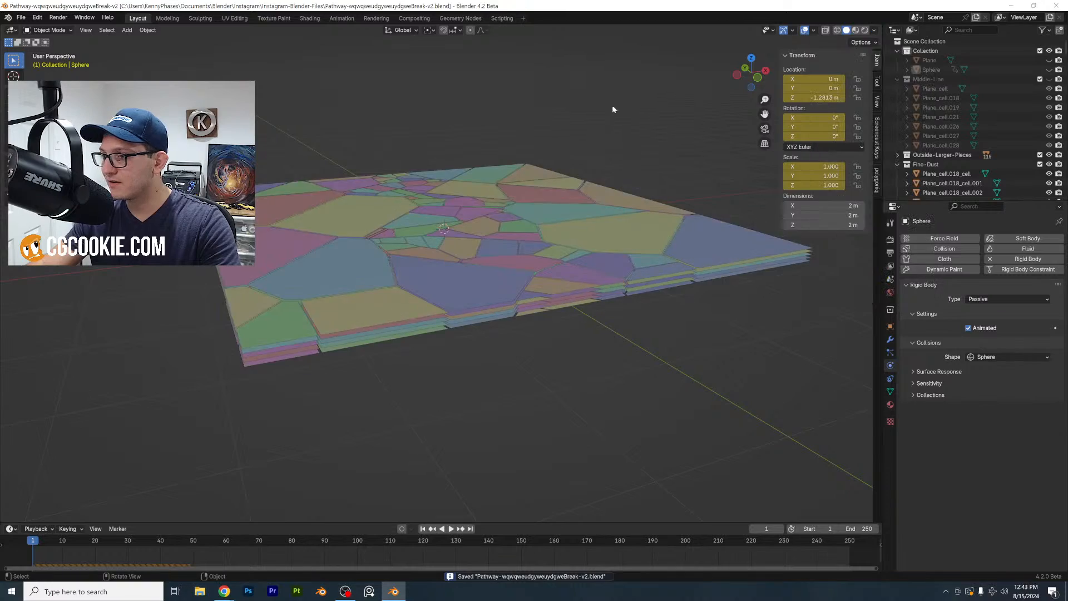
Play the layered shatter simulation and examine how the coloured pieces spread
{"action": "key", "text": "space"}
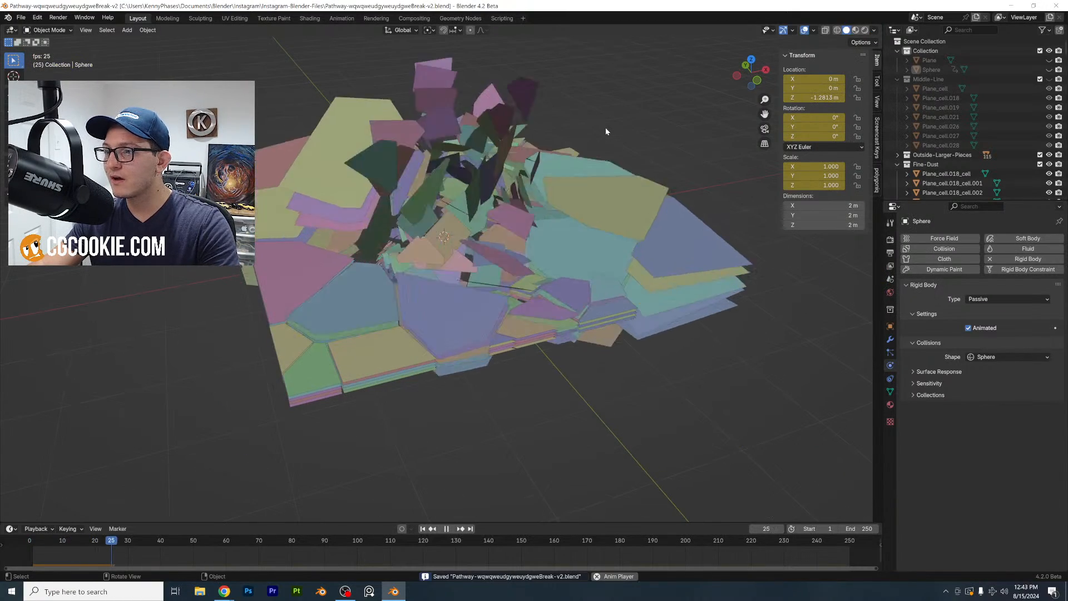
{"action": "key", "text": "space"}
{"action": "middle_click_drag", "start_coordinate": [535, 266], "coordinate": [529, 283]}
{"action": "scroll", "coordinate": [530, 282], "scroll_direction": "down", "scroll_amount": 4}
{"action": "scroll", "coordinate": [530, 283], "scroll_direction": "up", "scroll_amount": 2}
{"action": "key", "text": "space"}
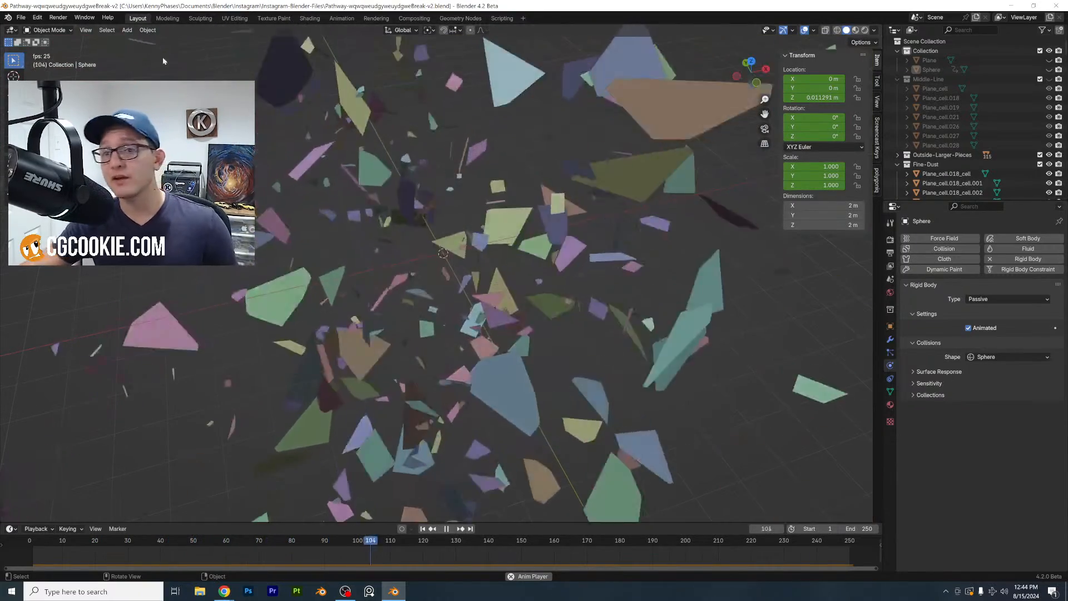
Open Spheres-Rolling-v2.blend from the Instagram-Blender-Files folder and view its camera frame in rendered shading
{"action": "left_click", "coordinate": [21, 18]}
{"action": "mouse_move", "coordinate": [44, 47]}
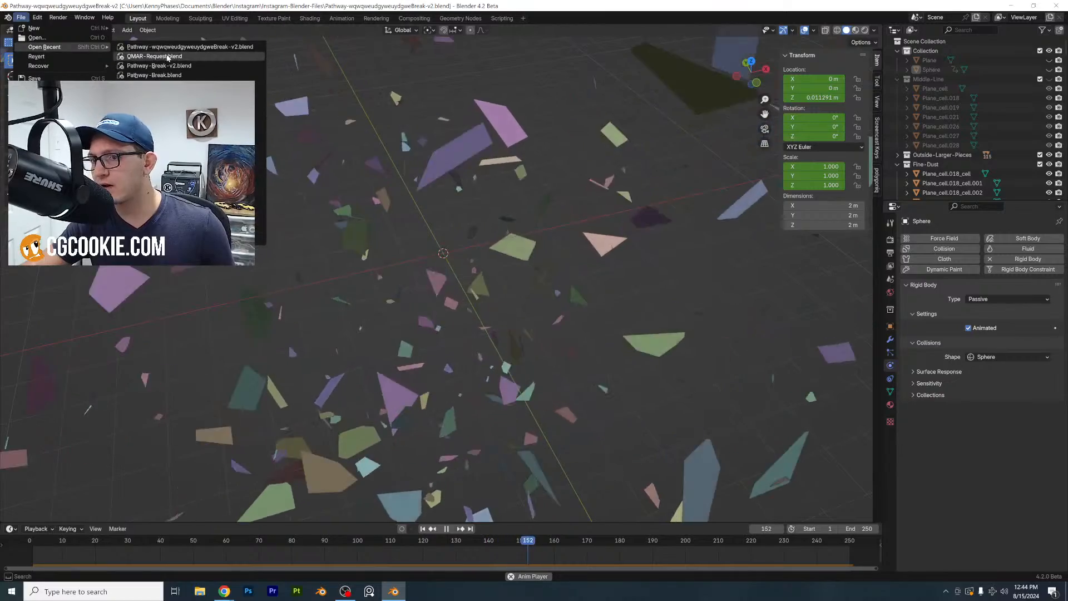
{"action": "left_click", "coordinate": [37, 38]}
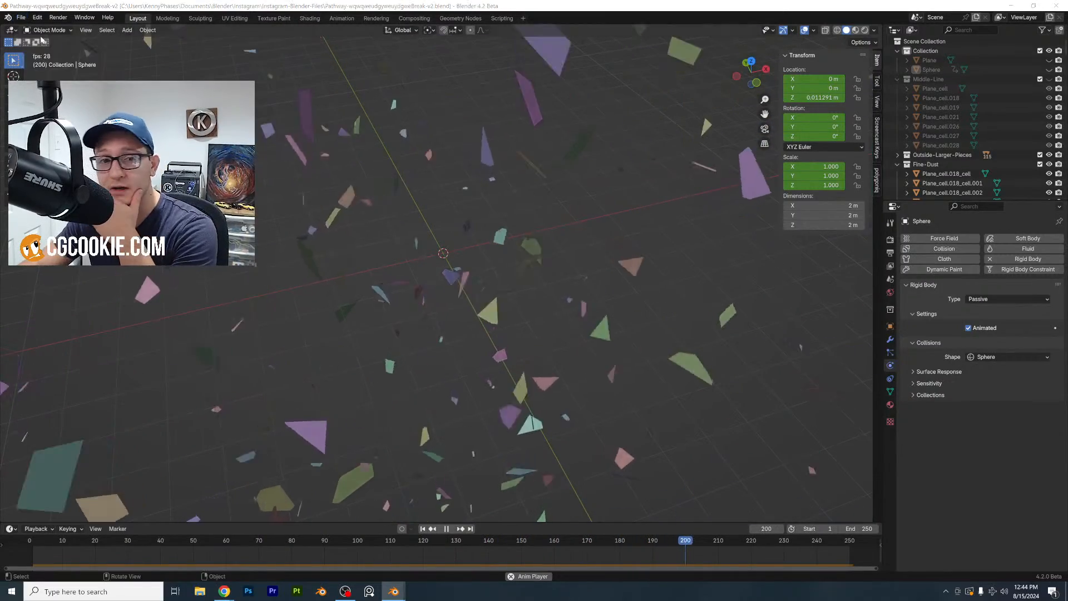
{"action": "scroll", "coordinate": [533, 355], "scroll_direction": "down", "scroll_amount": 6}
{"action": "scroll", "coordinate": [533, 355], "scroll_direction": "down", "scroll_amount": 3}
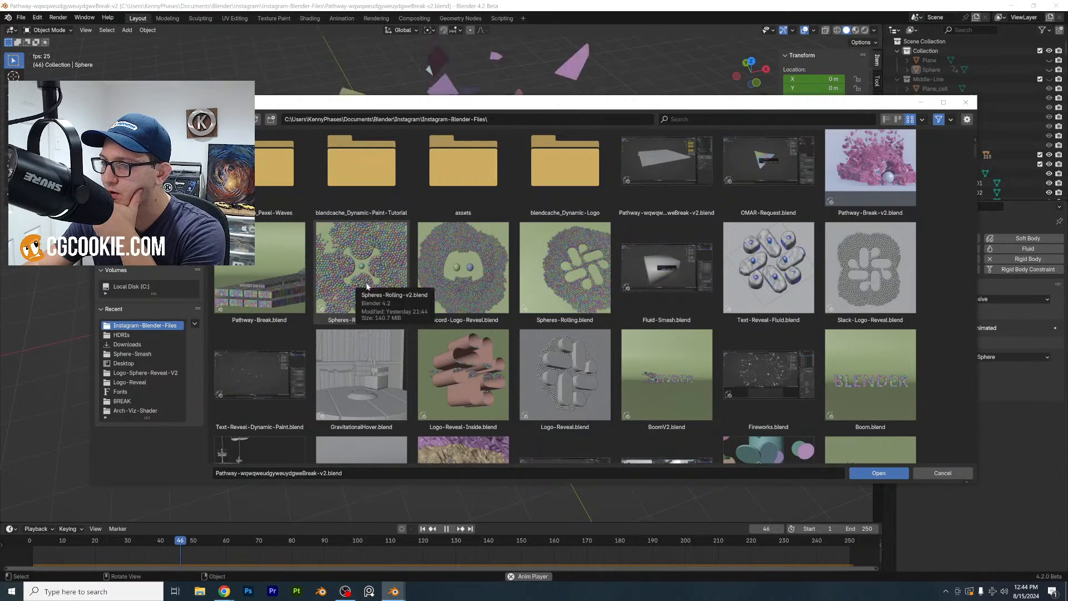
{"action": "key", "text": "Escape"}
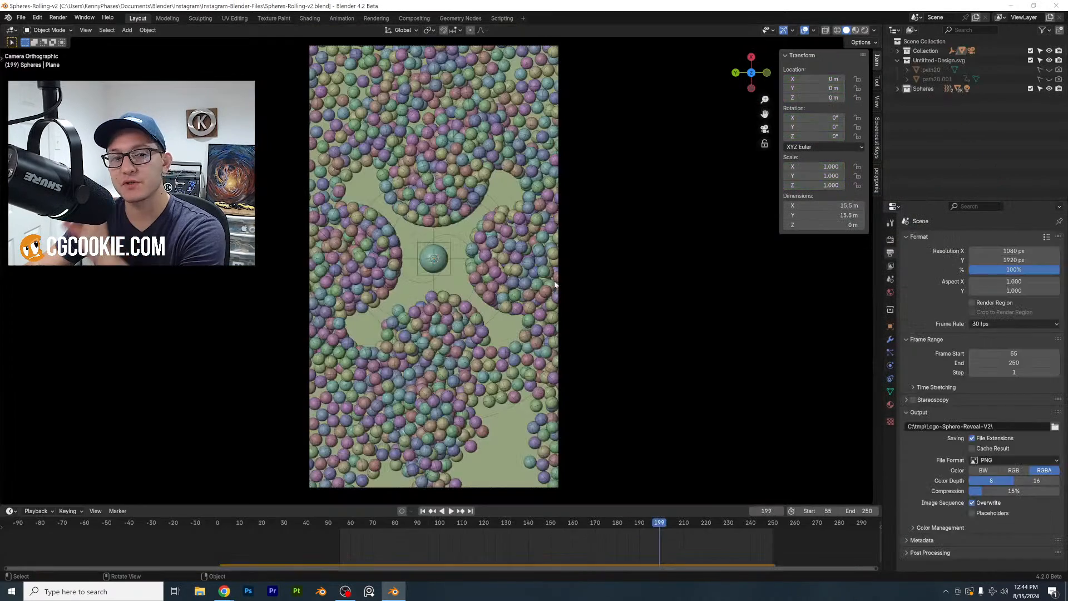
{"action": "left_click", "coordinate": [865, 31]}
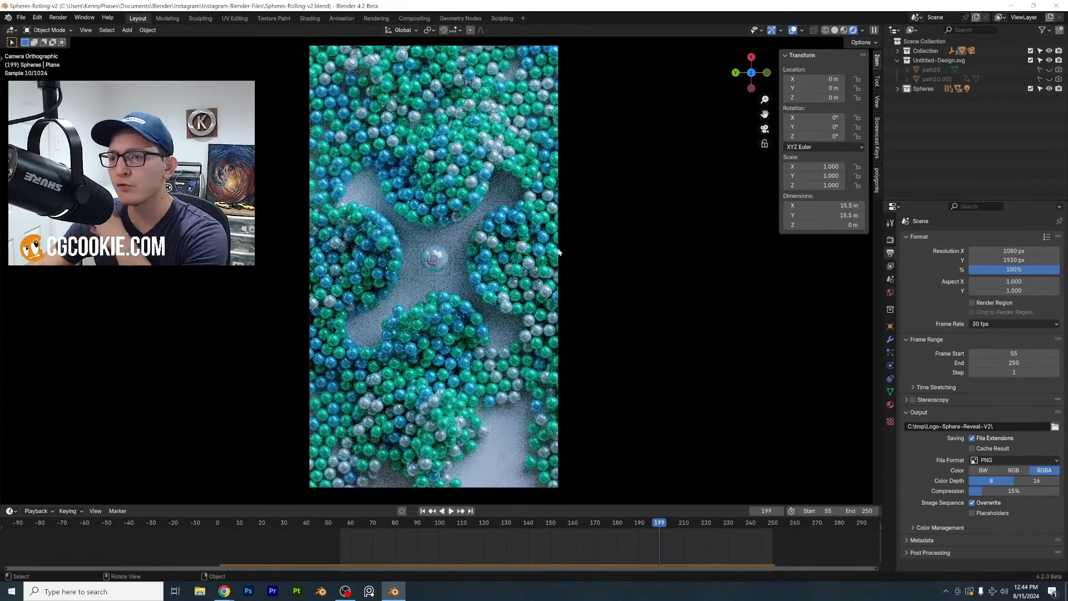
{"action": "middle_click_drag", "start_coordinate": [613, 276], "coordinate": [713, 255], "text": "shift"}
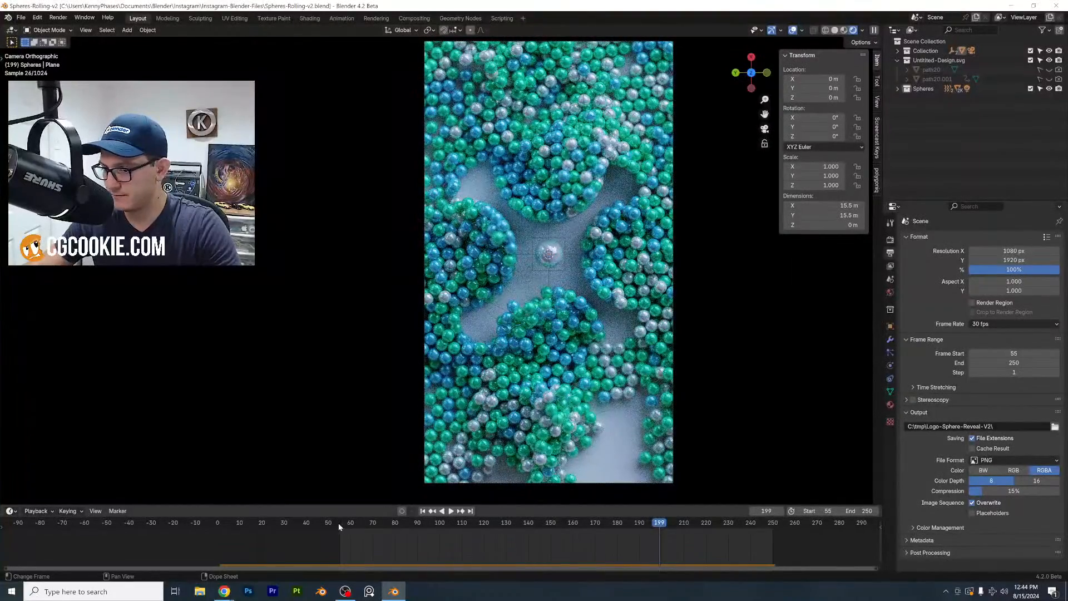
Switch to File Explorer and play the logo-formation0001-0195 video from the Downloads folder
{"action": "left_click", "coordinate": [199, 591]}
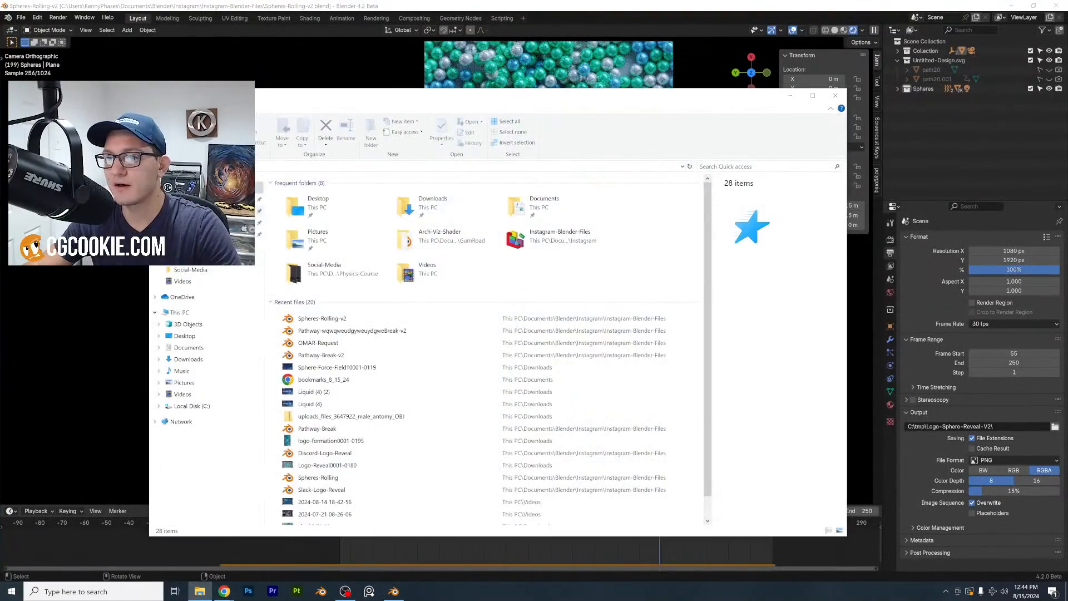
{"action": "left_click", "coordinate": [191, 210]}
{"action": "double_click", "coordinate": [298, 305]}
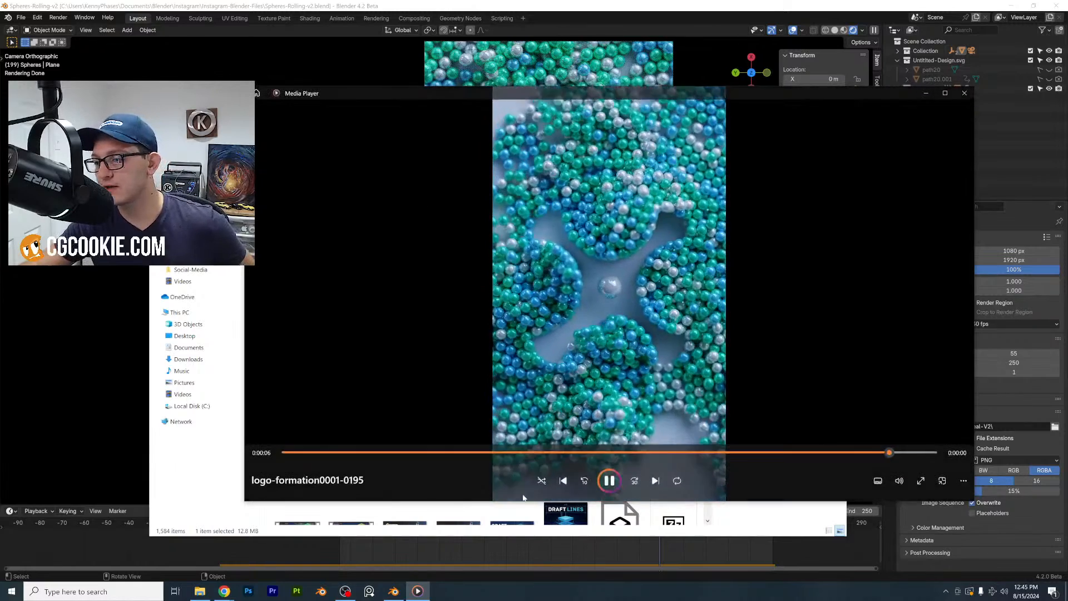
Reopen the recent file Pathway-wqwqweudgyweuydgweBreak-v2.blend in Blender and switch to the front orthographic view
{"action": "left_click", "coordinate": [21, 18]}
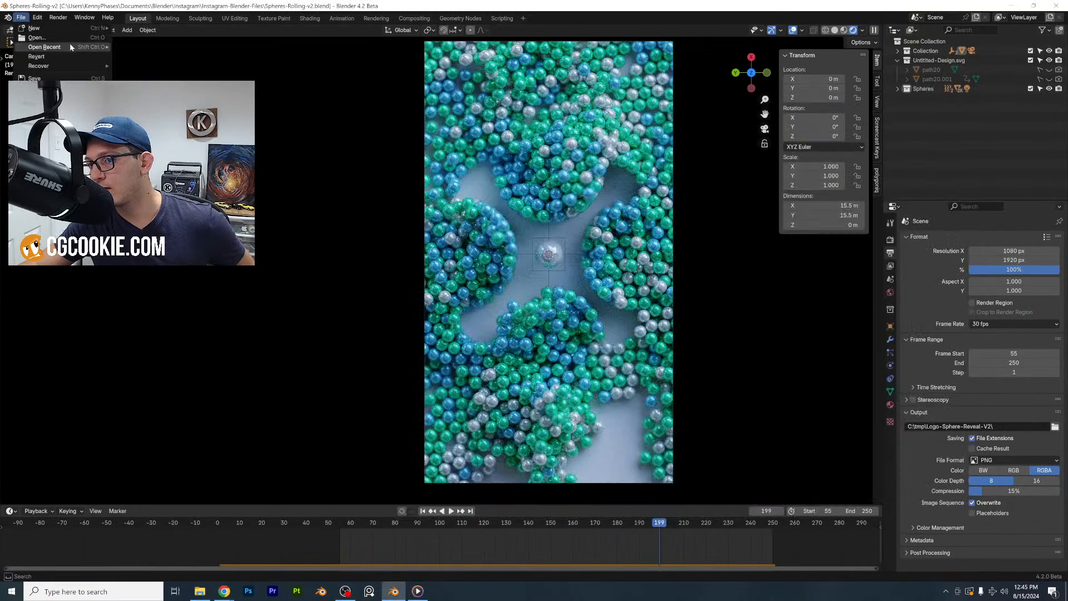
{"action": "mouse_move", "coordinate": [44, 47]}
{"action": "left_click", "coordinate": [189, 56]}
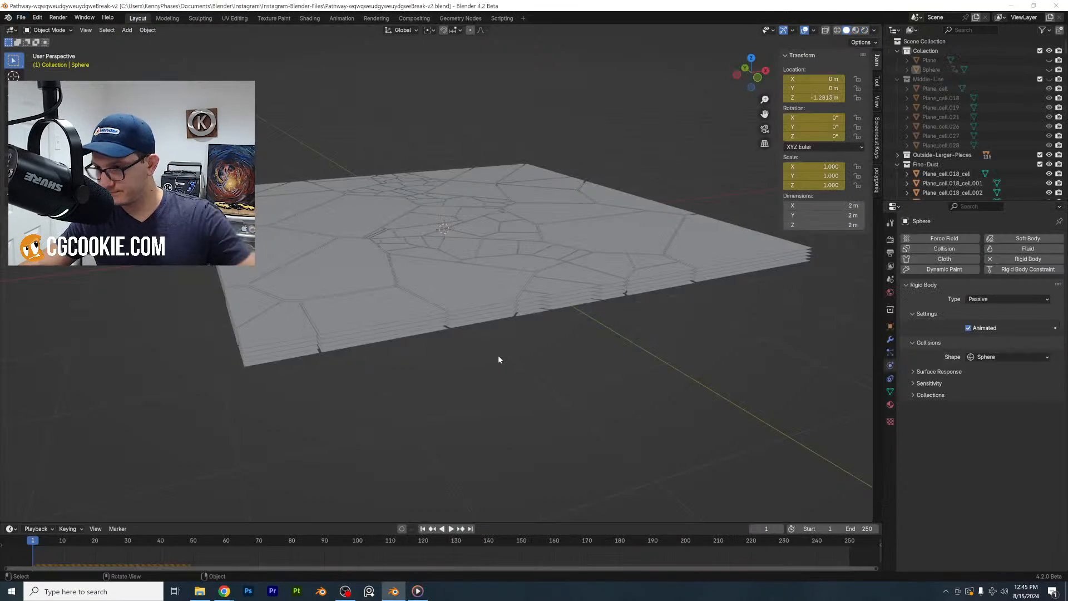
{"action": "left_click", "coordinate": [757, 78]}
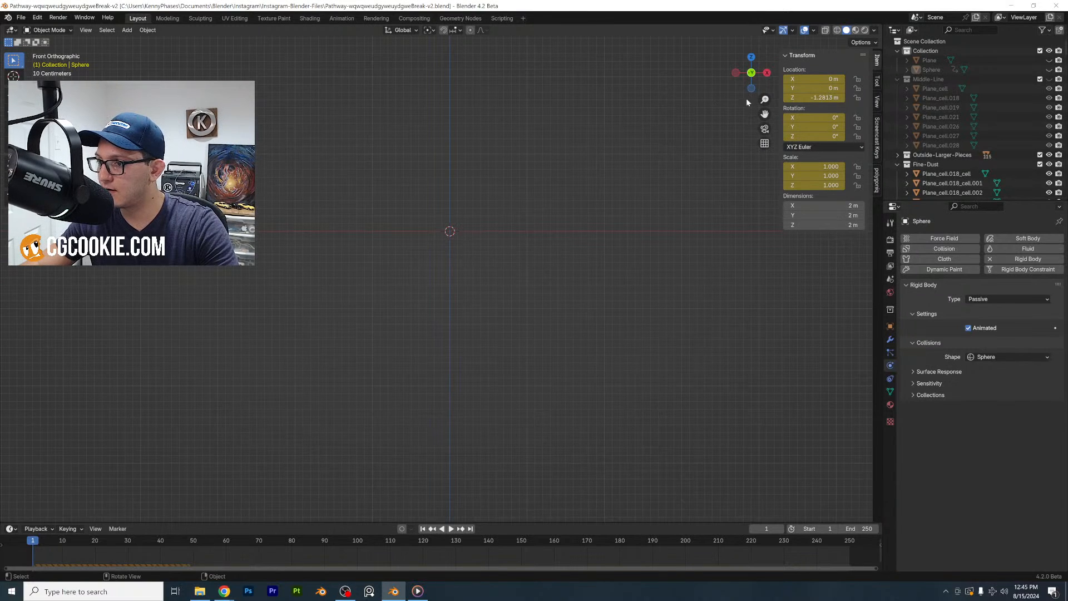
{"action": "middle_click_drag", "start_coordinate": [628, 123], "coordinate": [624, 129]}
{"action": "left_click", "coordinate": [748, 73]}
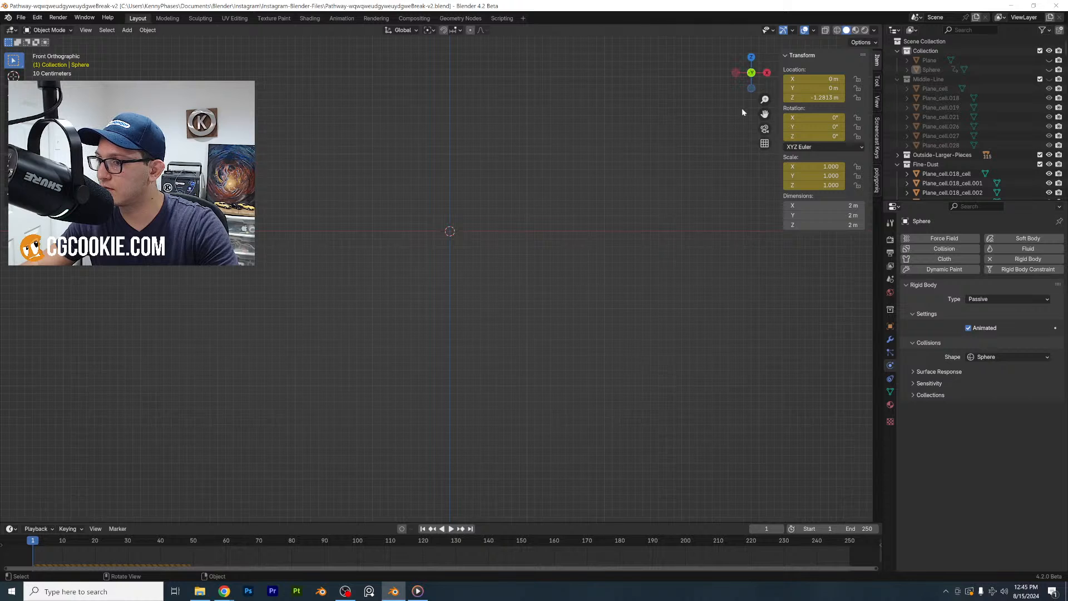
Delete the extra stacked layers of small pieces, keeping only the single fractured plane
{"action": "left_click_drag", "start_coordinate": [742, 108], "coordinate": [254, 229]}
{"action": "middle_click_drag", "start_coordinate": [254, 229], "coordinate": [365, 256]}
{"action": "key", "text": "Delete"}
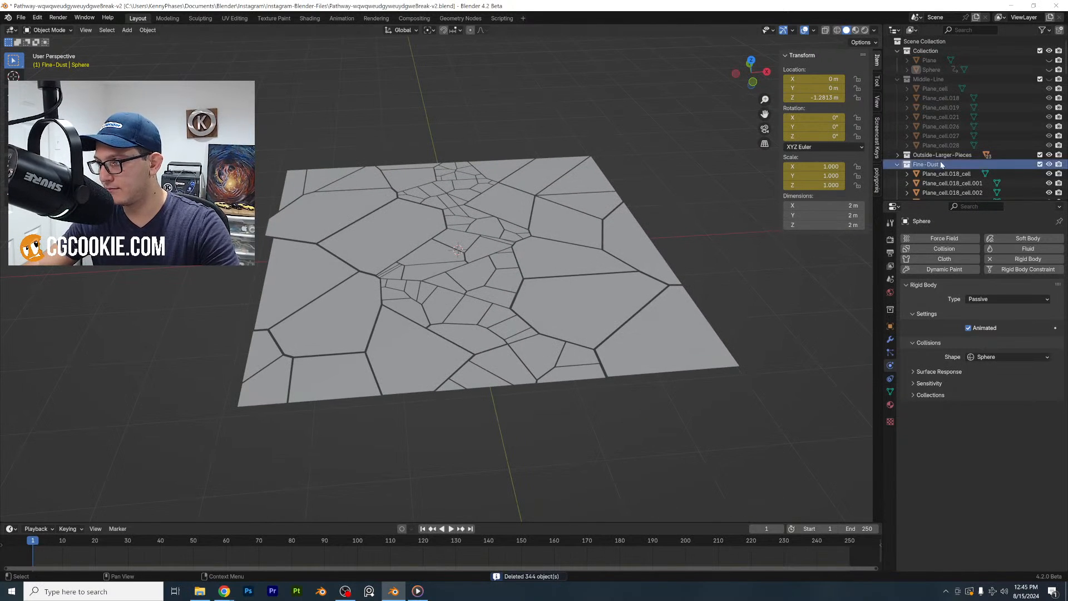
Select all objects of the Fine-Dust collection and place a duplicate slightly below them along the Z axis
{"action": "right_click", "coordinate": [942, 166]}
{"action": "left_click", "coordinate": [940, 162]}
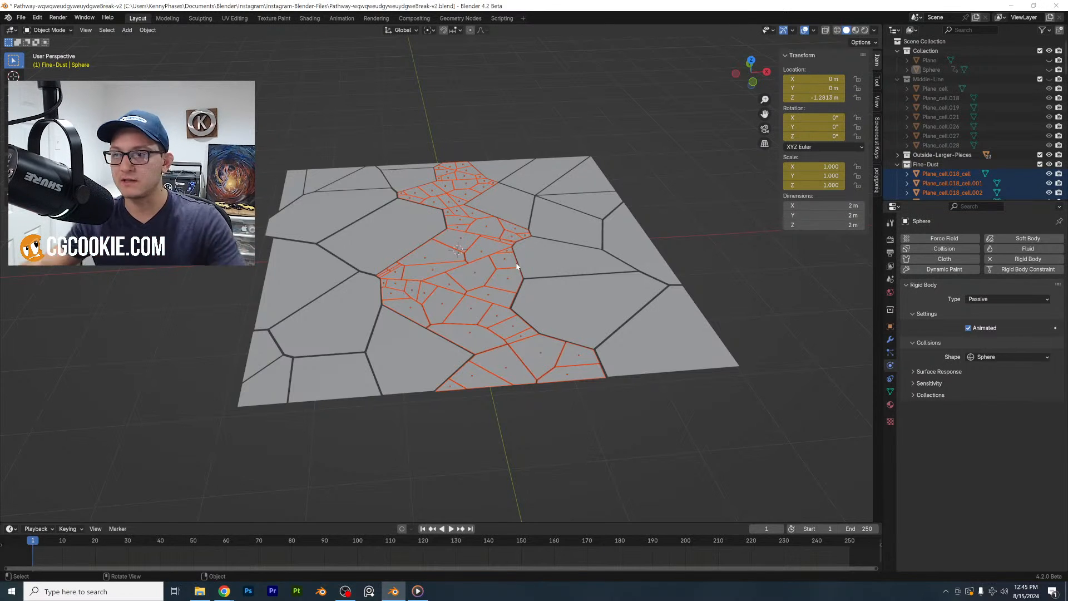
{"action": "middle_click_drag", "start_coordinate": [522, 172], "coordinate": [564, 187]}
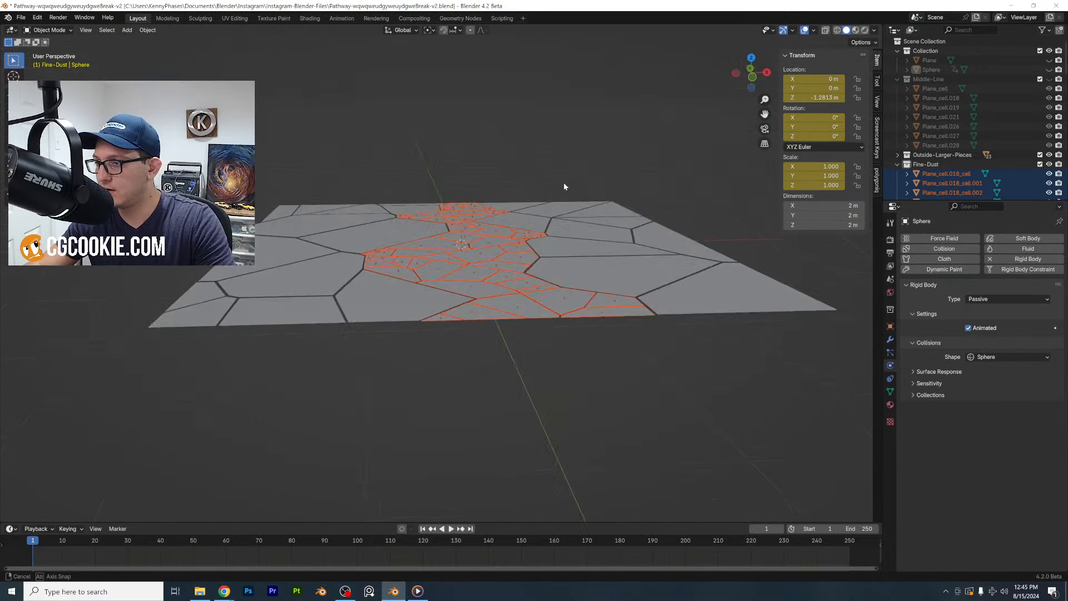
{"action": "left_click", "coordinate": [752, 77]}
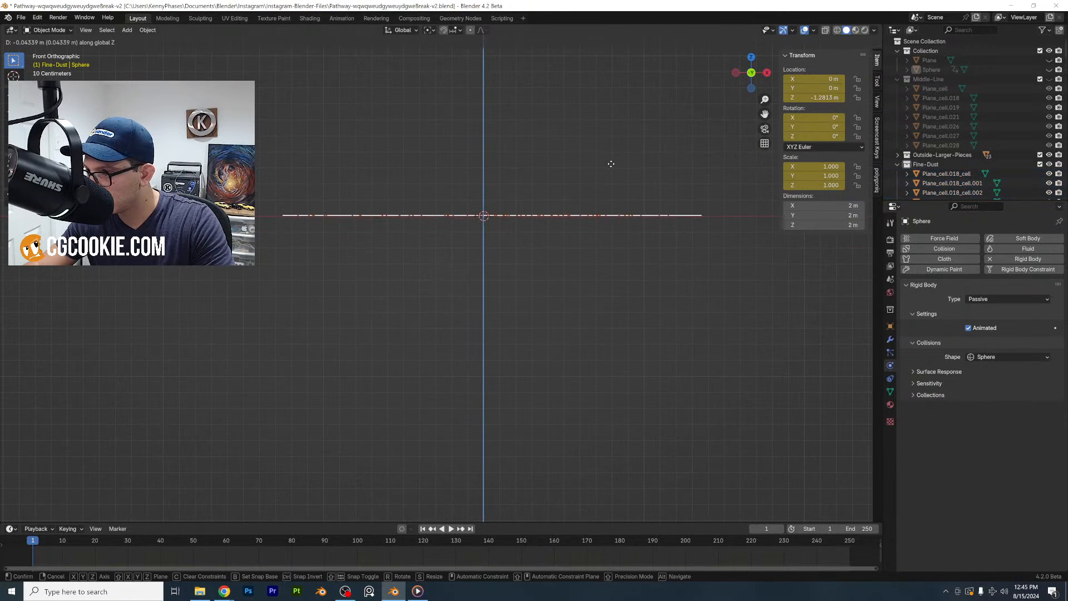
{"action": "left_click", "coordinate": [609, 175]}
Repeat the downward duplication of the small pieces to stack several layers beneath the plane, and save the file
{"action": "middle_click_drag", "start_coordinate": [598, 204], "coordinate": [594, 213]}
{"action": "key", "text": "shift+r"}
{"action": "left_click", "coordinate": [627, 155]}
{"action": "key", "text": "ctrl+s"}
{"action": "scroll", "coordinate": [621, 156], "scroll_direction": "down", "scroll_amount": 2}
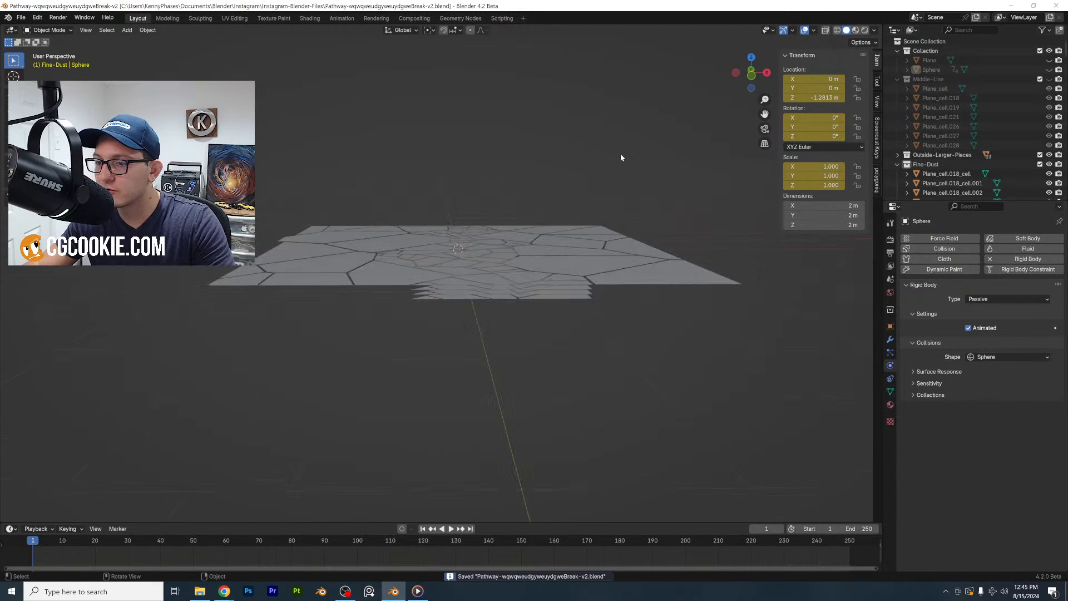
Play the simulation to examine how the layered plane shatters, and return to frame 1
{"action": "middle_click_drag", "start_coordinate": [620, 156], "coordinate": [620, 162]}
{"action": "key", "text": "space"}
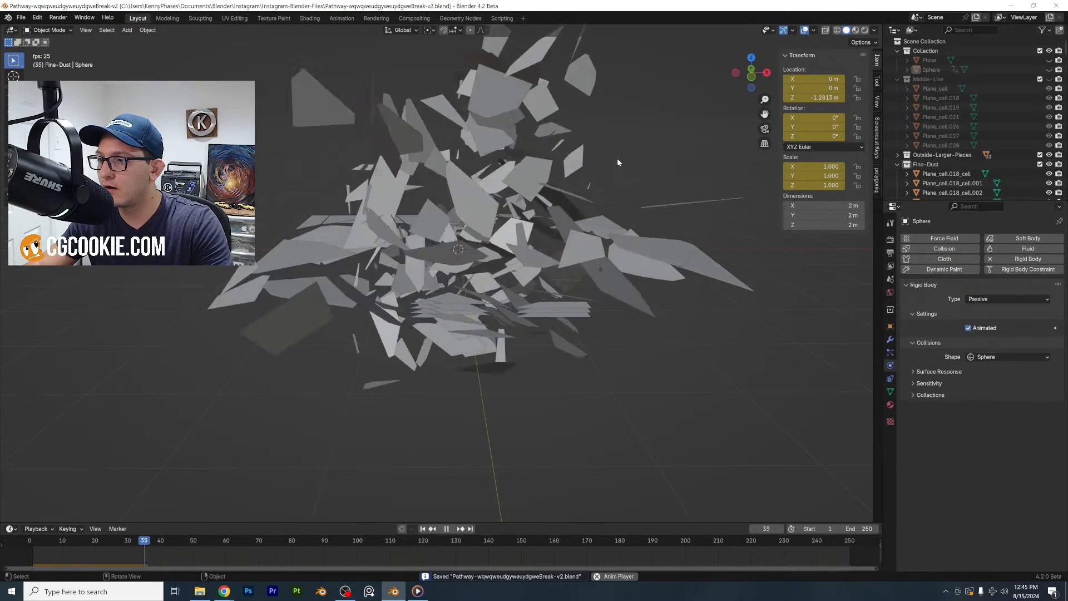
{"action": "key", "text": "space"}
{"action": "middle_click_drag", "start_coordinate": [595, 133], "coordinate": [603, 154]}
{"action": "key", "text": "space"}
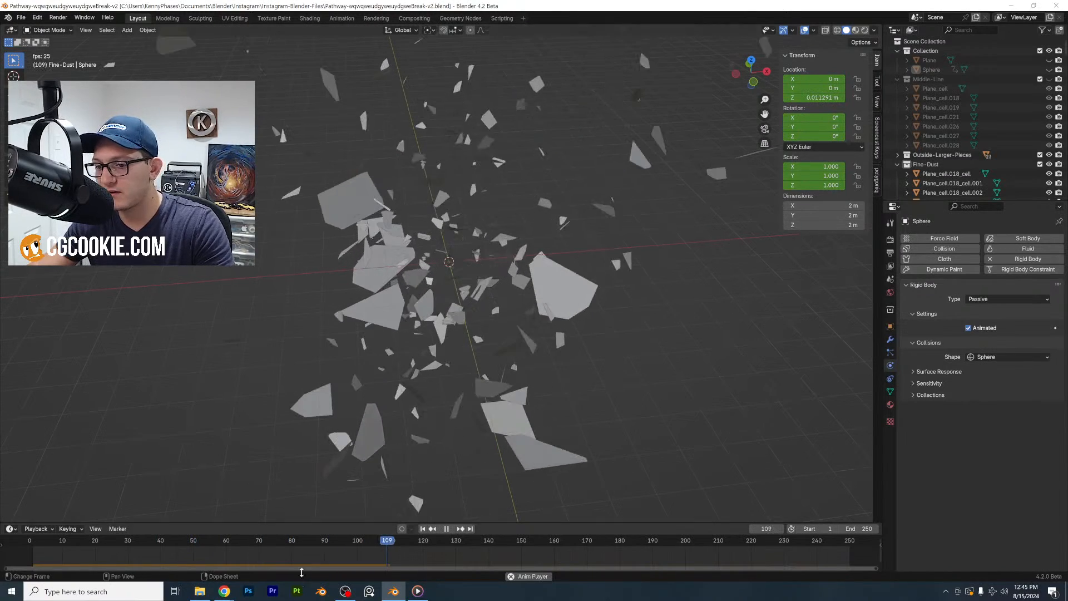
{"action": "left_click", "coordinate": [35, 543]}
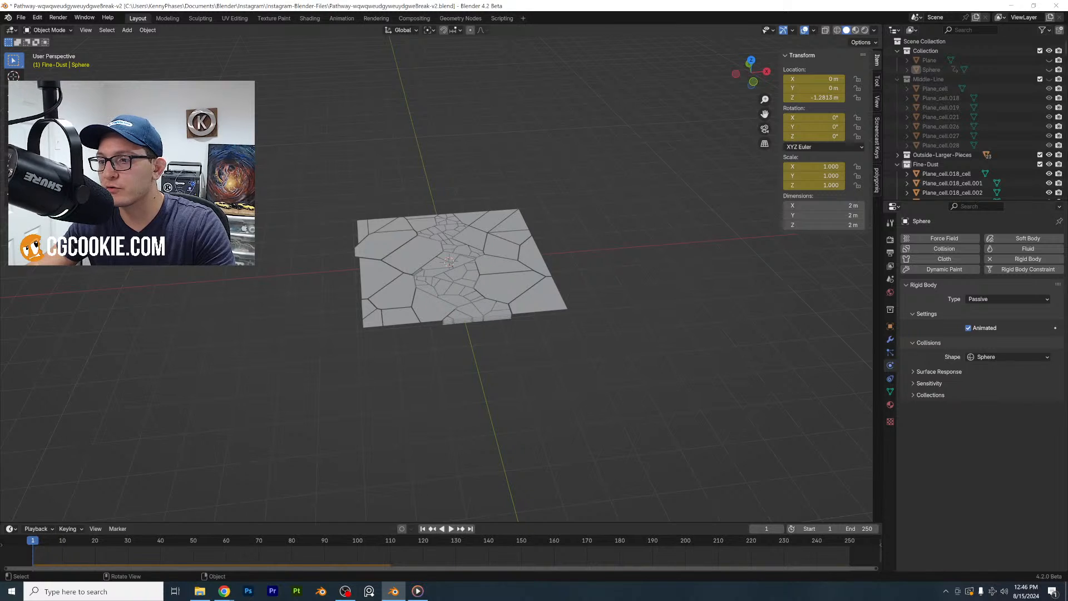
Delete all fractured pieces along with the Outside-Larger-Pieces, Fine-Dust and Middle-Line collections, leaving only the hidden Plane and Sphere
{"action": "key", "text": "a"}
{"action": "key", "text": "x"}
{"action": "key", "text": "Return"}
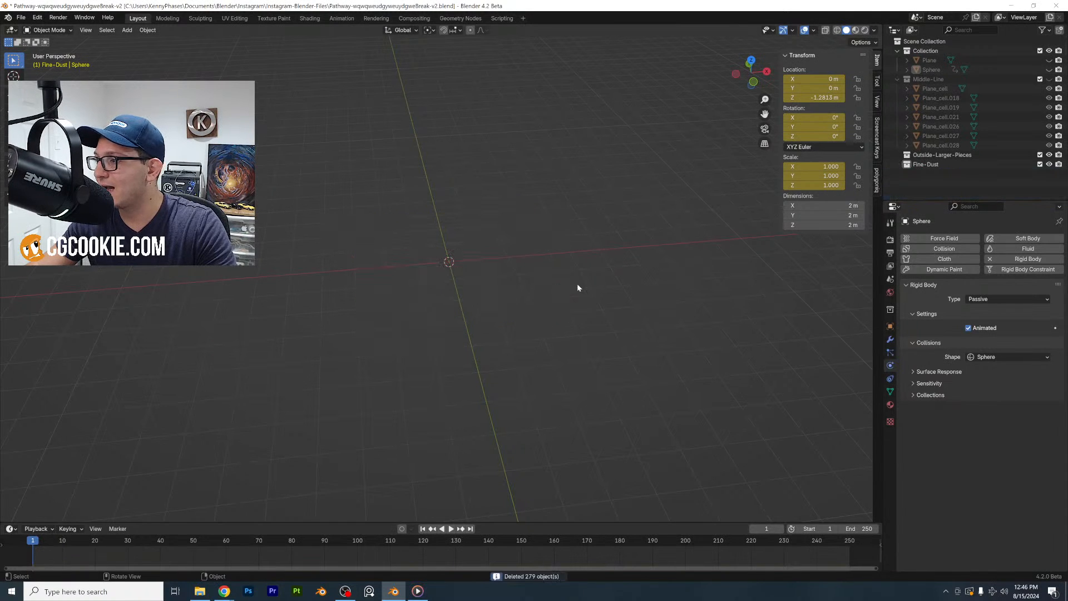
{"action": "left_click", "coordinate": [933, 159]}
{"action": "key", "text": "x"}
{"action": "middle_click_drag", "start_coordinate": [495, 320], "coordinate": [506, 315]}
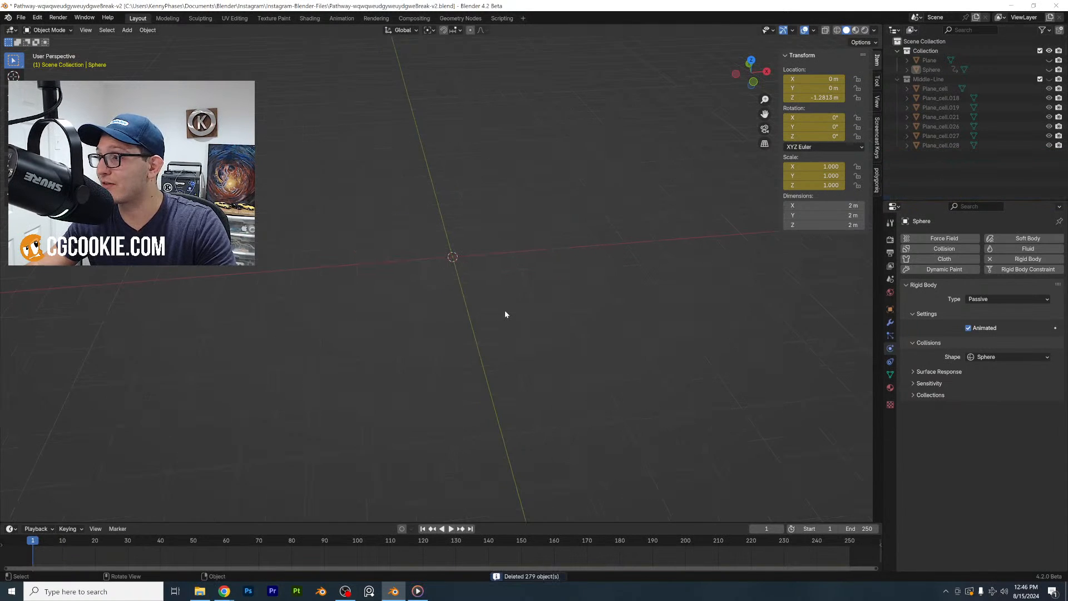
{"action": "key", "text": "x"}
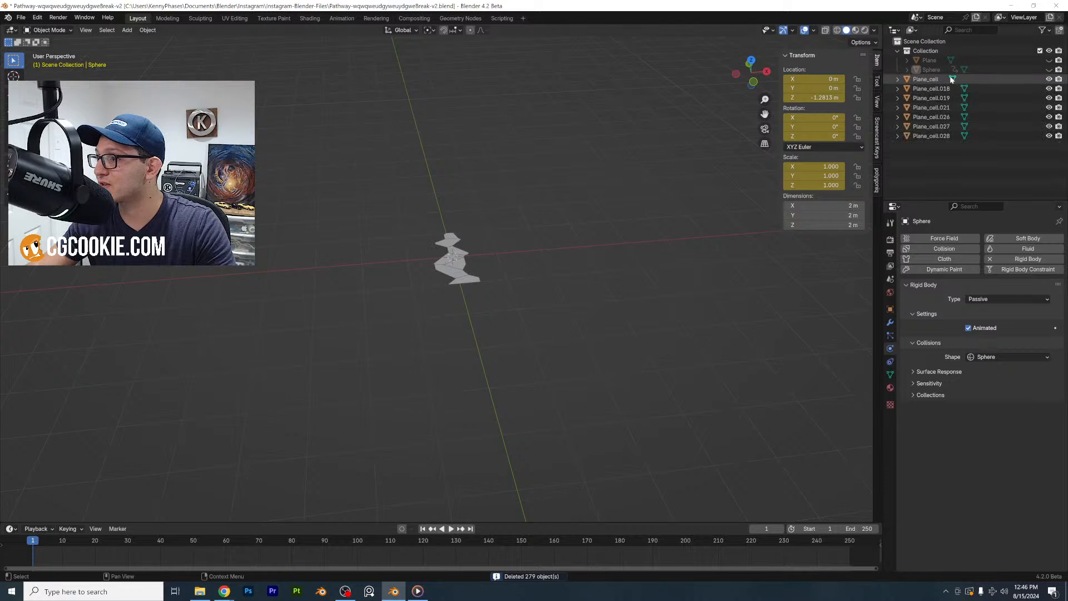
{"action": "key", "text": "x"}
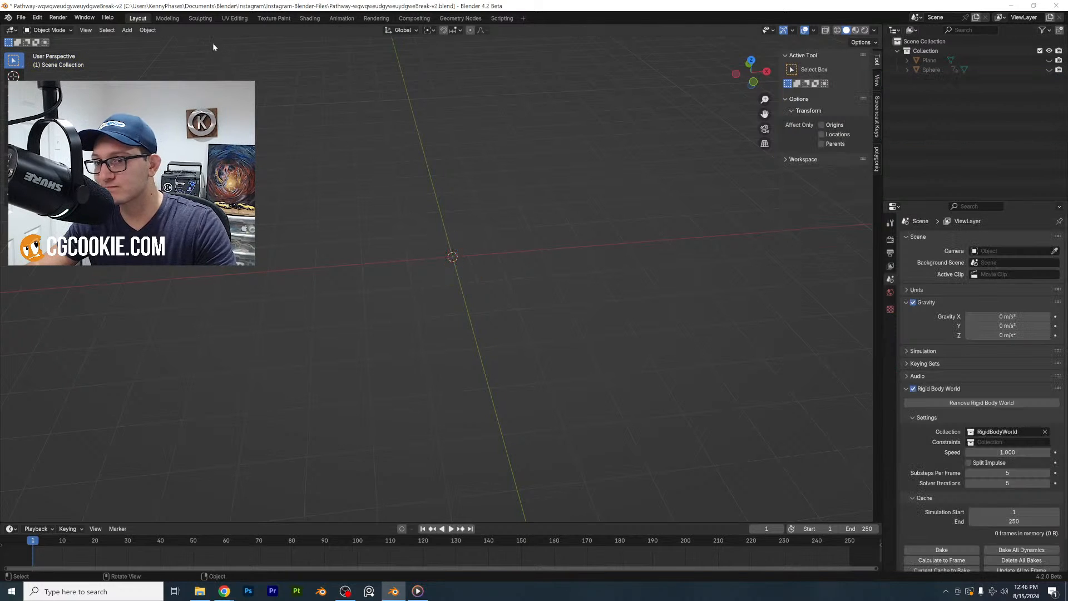
Add a new plane and subdivide its mesh repeatedly into a 16 by 16 grid of faces
{"action": "left_click", "coordinate": [254, 42]}
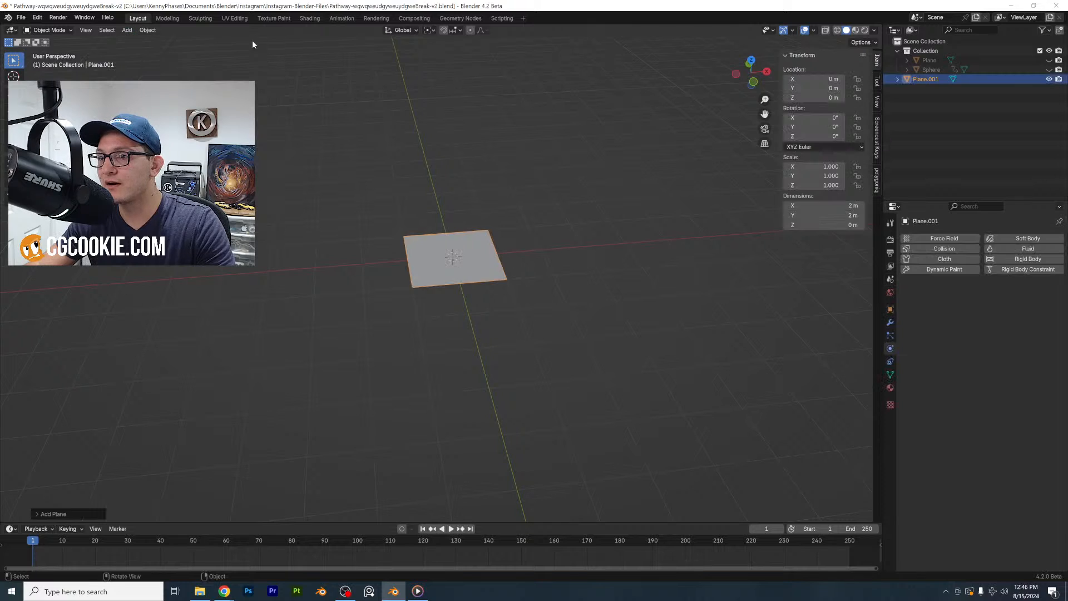
{"action": "scroll", "coordinate": [501, 243], "scroll_direction": "up", "scroll_amount": 4}
{"action": "key", "text": "Tab"}
{"action": "right_click", "coordinate": [516, 222]}
{"action": "left_click", "coordinate": [516, 226]}
{"action": "right_click", "coordinate": [517, 227]}
{"action": "left_click", "coordinate": [518, 227]}
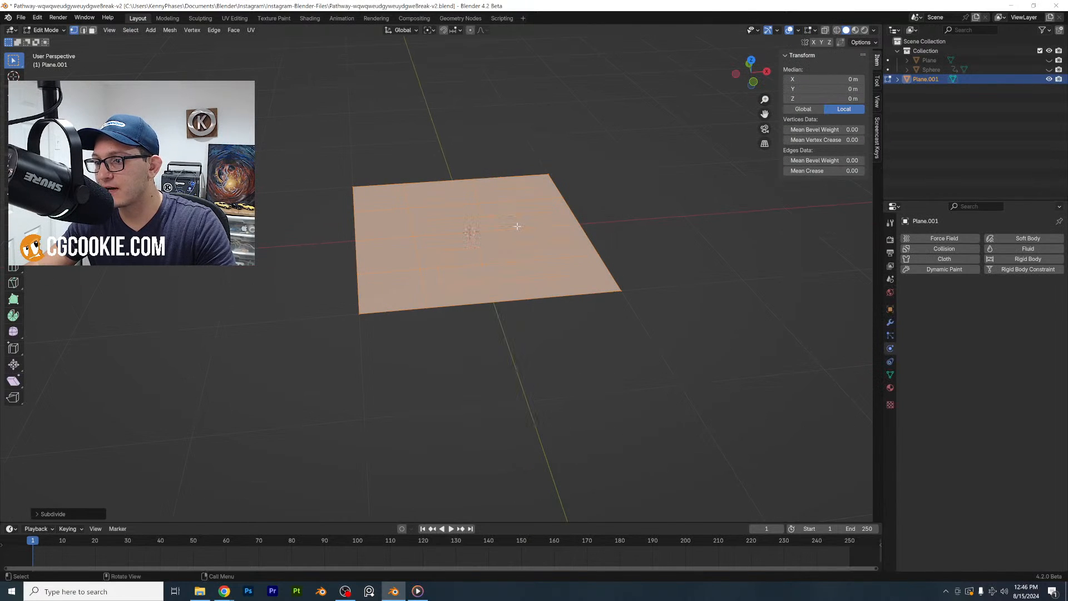
{"action": "right_click", "coordinate": [518, 226]}
{"action": "left_click", "coordinate": [520, 224]}
{"action": "scroll", "coordinate": [512, 217], "scroll_direction": "up", "scroll_amount": 2}
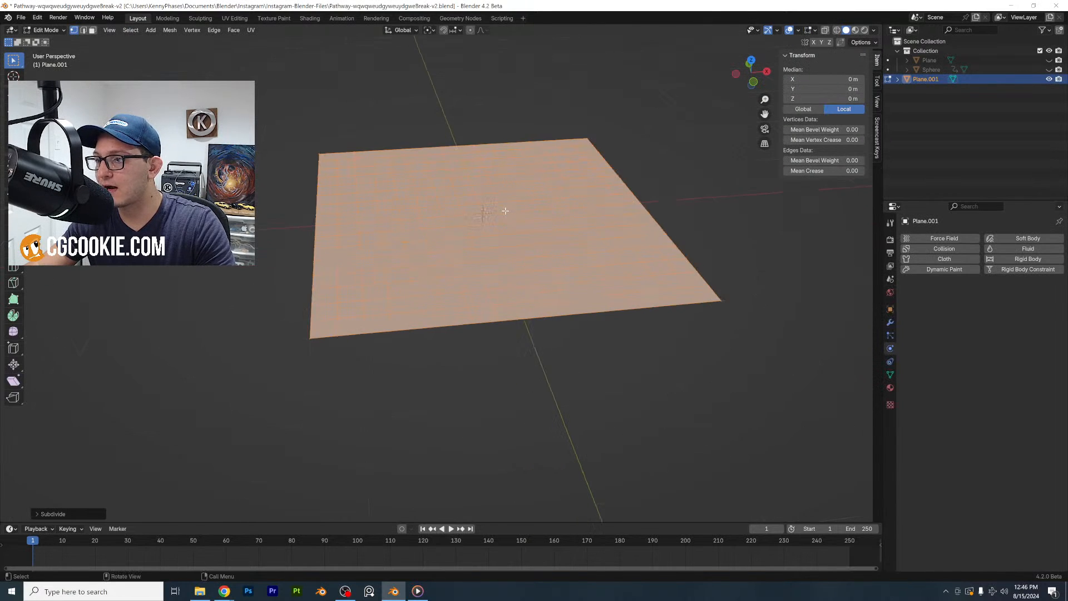
Select the two middle columns of faces in top view, separate them into their own object and return to Object Mode
{"action": "left_click", "coordinate": [751, 61]}
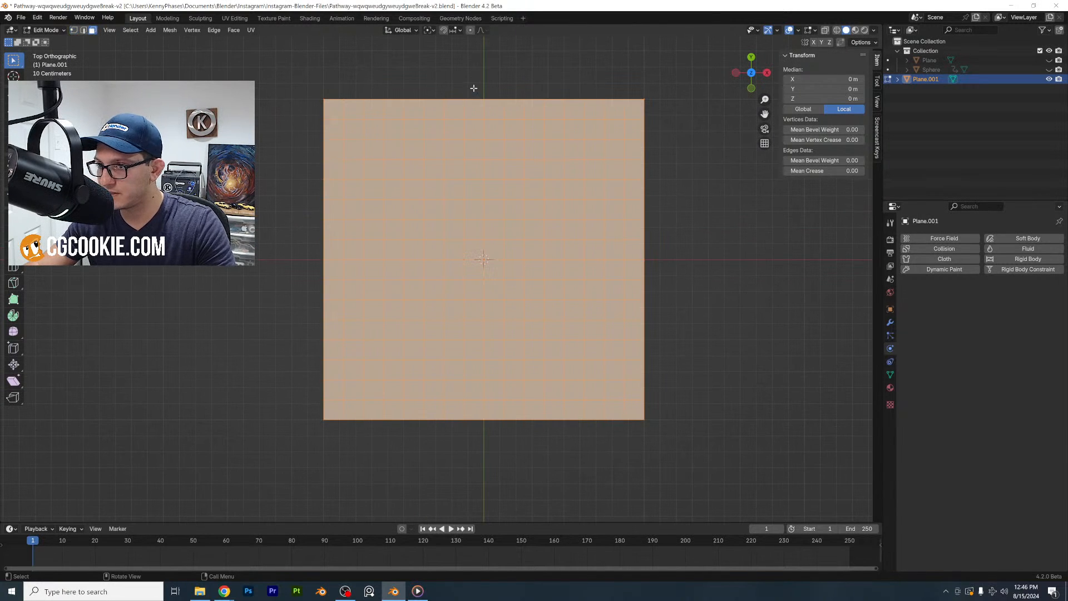
{"action": "left_click_drag", "start_coordinate": [493, 438], "coordinate": [493, 438]}
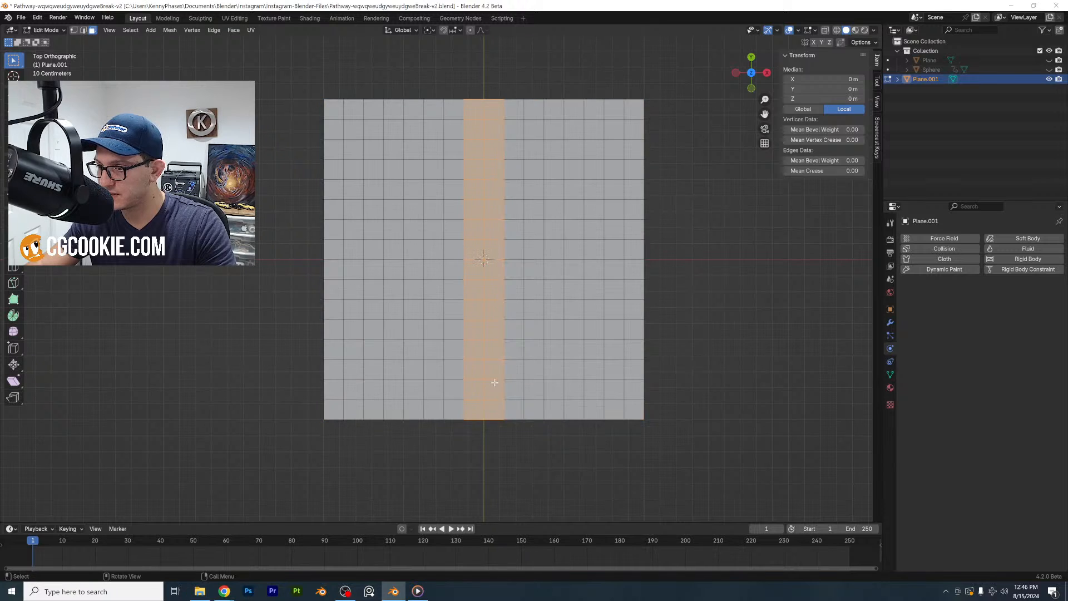
{"action": "right_click", "coordinate": [495, 384]}
{"action": "mouse_move", "coordinate": [493, 530]}
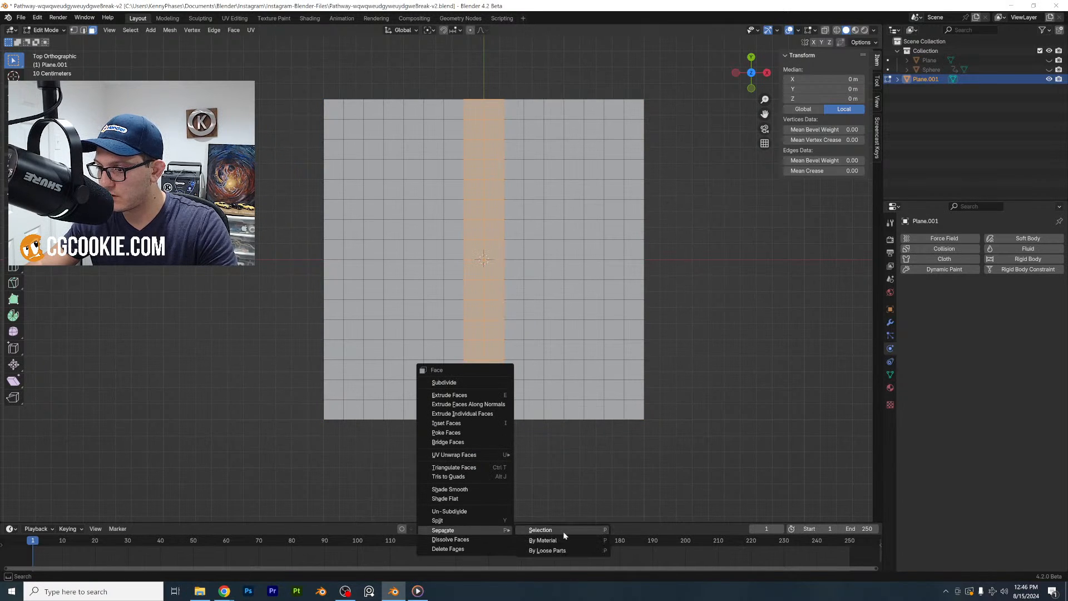
{"action": "left_click", "coordinate": [563, 528]}
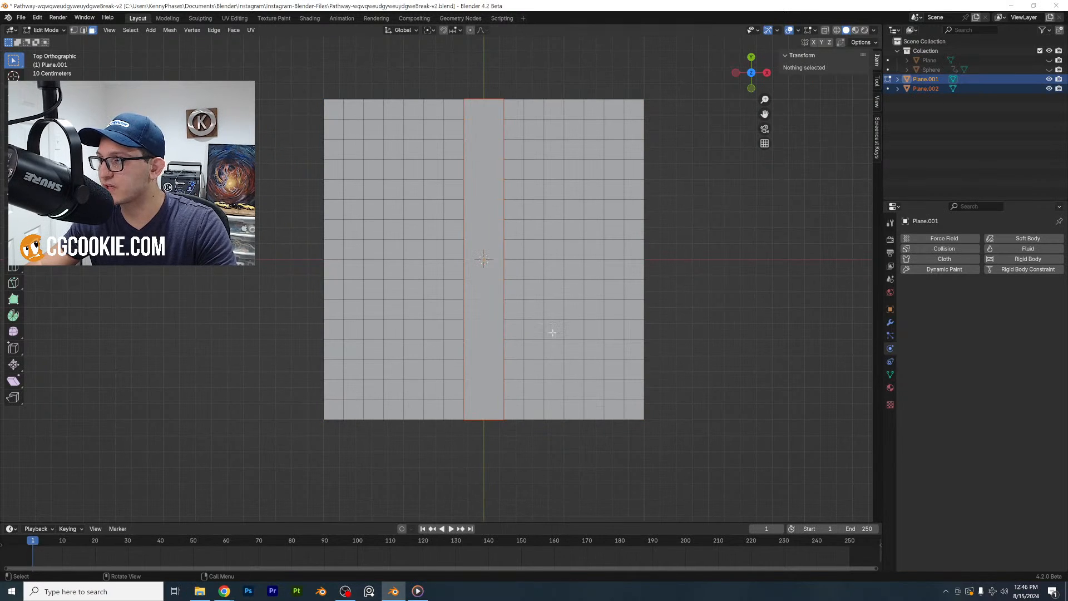
{"action": "key", "text": "Tab"}
Move the middle strip and the surrounding plane in turn along Z to check their separation, undoing each move
{"action": "middle_click_drag", "start_coordinate": [553, 333], "coordinate": [598, 389]}
{"action": "scroll", "coordinate": [546, 341], "scroll_direction": "up", "scroll_amount": 2}
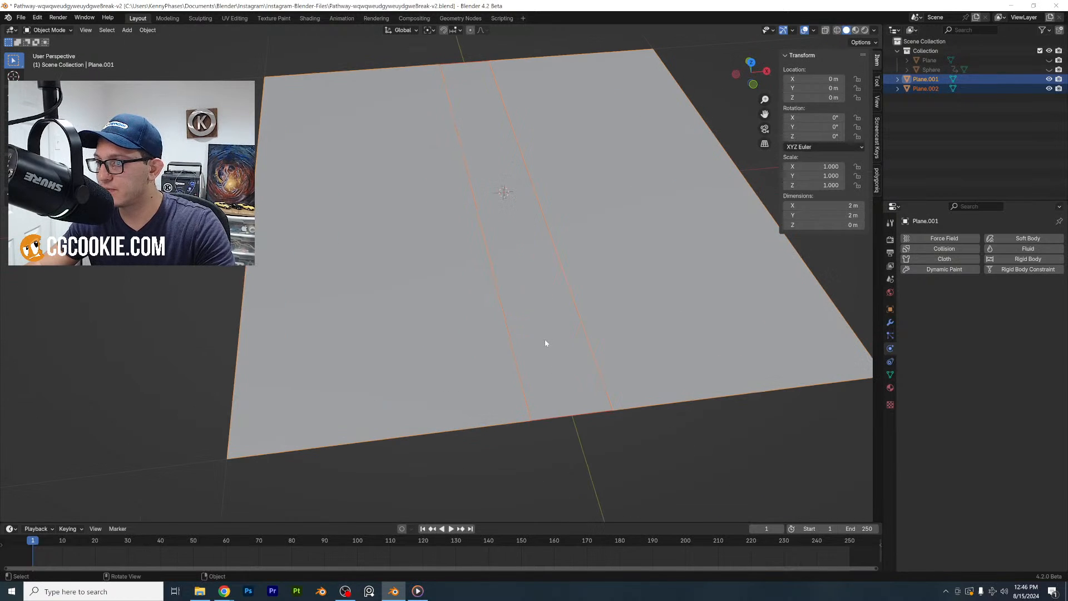
{"action": "left_click", "coordinate": [545, 343]}
{"action": "key", "text": "g"}
{"action": "key", "text": "z"}
{"action": "left_click", "coordinate": [553, 298]}
{"action": "key", "text": "ctrl+z"}
{"action": "scroll", "coordinate": [556, 299], "scroll_direction": "down", "scroll_amount": 1}
{"action": "middle_click_drag", "start_coordinate": [558, 298], "coordinate": [565, 305], "text": "shift"}
{"action": "left_click", "coordinate": [626, 258]}
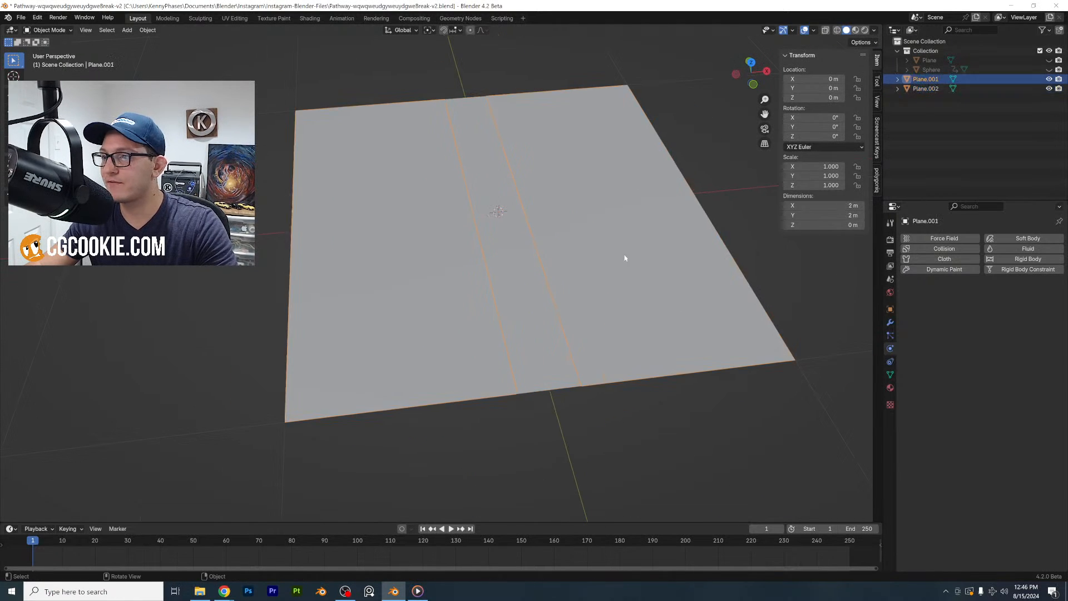
{"action": "key", "text": "g"}
{"action": "key", "text": "z"}
{"action": "left_click", "coordinate": [623, 230]}
{"action": "key", "text": "ctrl+z"}
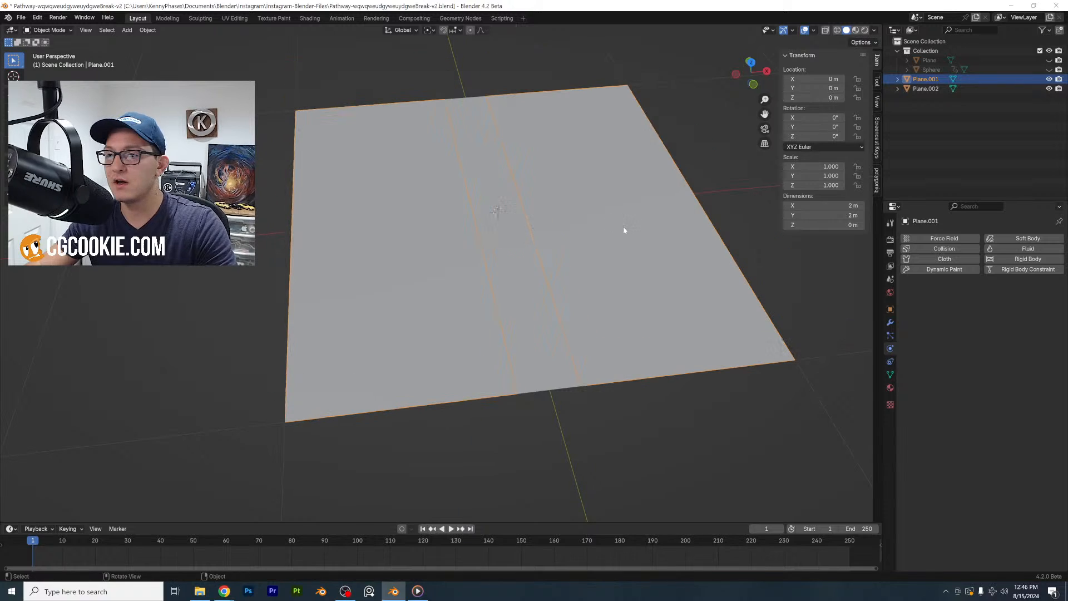
Apply Cell Fracture to the surrounding plane with a source limit of 20
{"action": "left_click", "coordinate": [147, 30]}
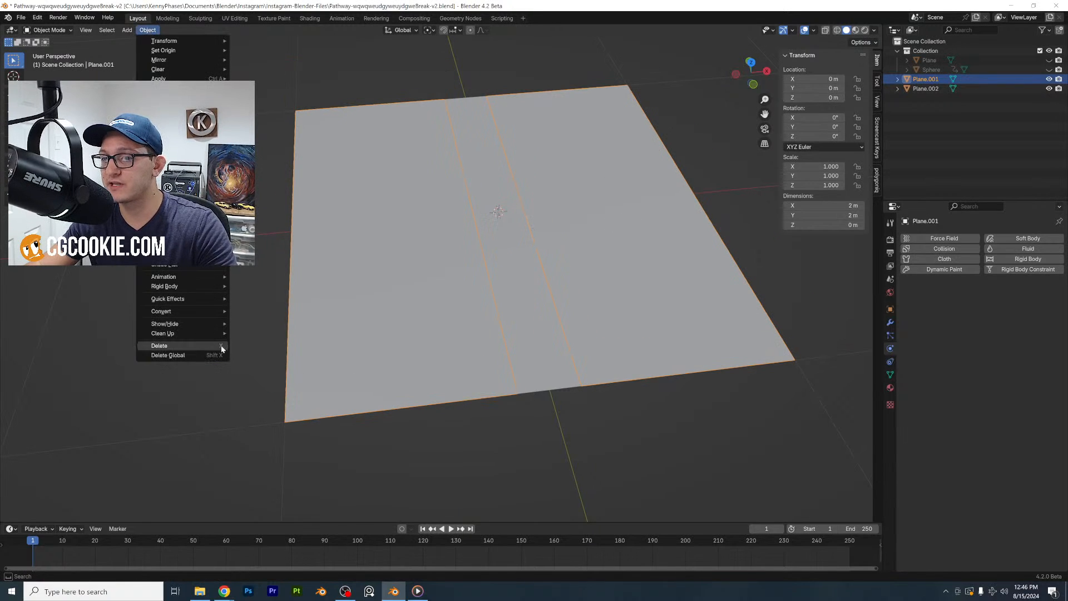
{"action": "mouse_move", "coordinate": [197, 300]}
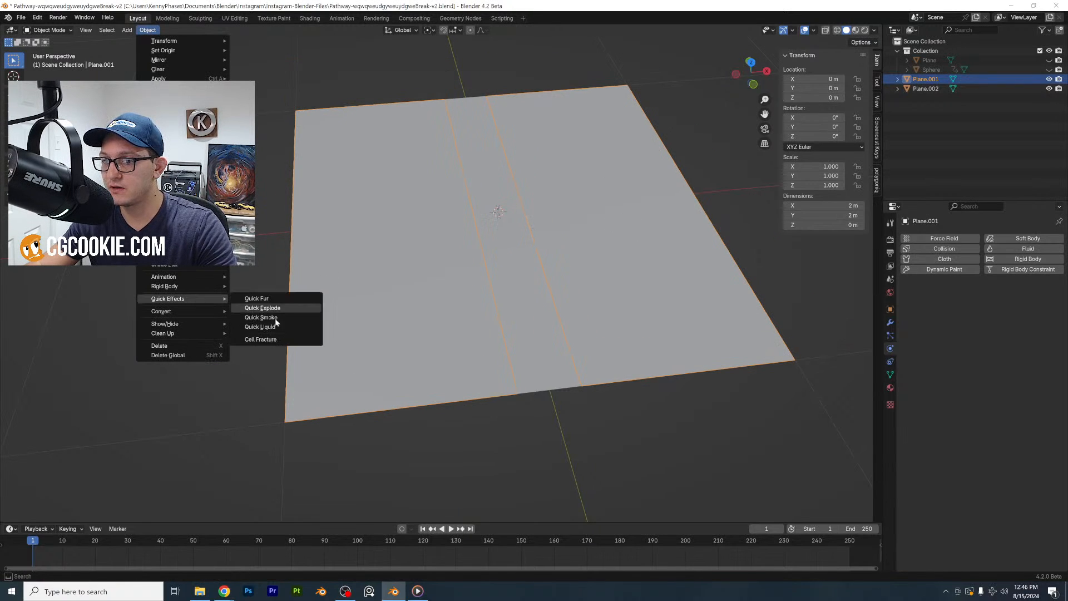
{"action": "left_click", "coordinate": [291, 337]}
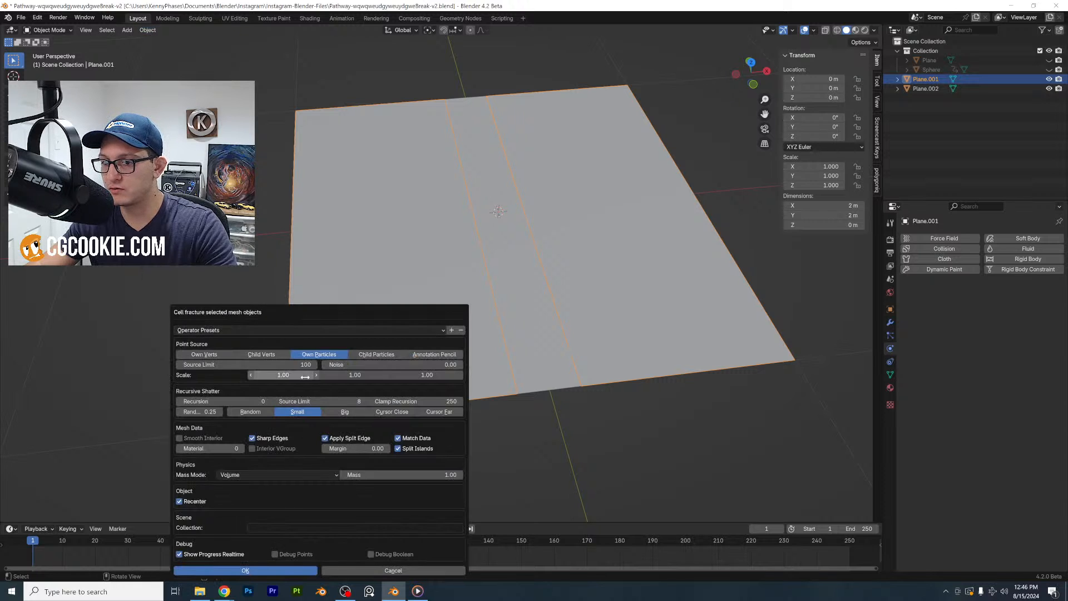
{"action": "left_click", "coordinate": [258, 572]}
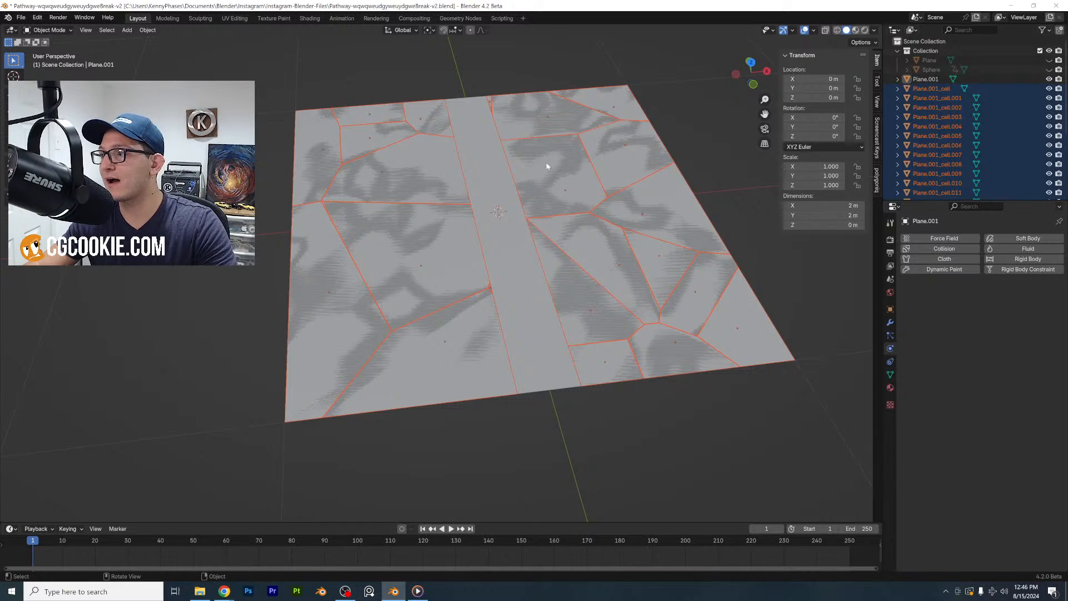
Try lifting the fractured pieces along Z, and hide the original unfractured surrounding plane
{"action": "mouse_move", "coordinate": [547, 166]}
{"action": "middle_mouse_down"}
{"action": "mouse_move", "coordinate": [518, 91]}
{"action": "mouse_move", "coordinate": [560, 167]}
{"action": "middle_mouse_up"}
{"action": "key", "text": "g"}
{"action": "key", "text": "z"}
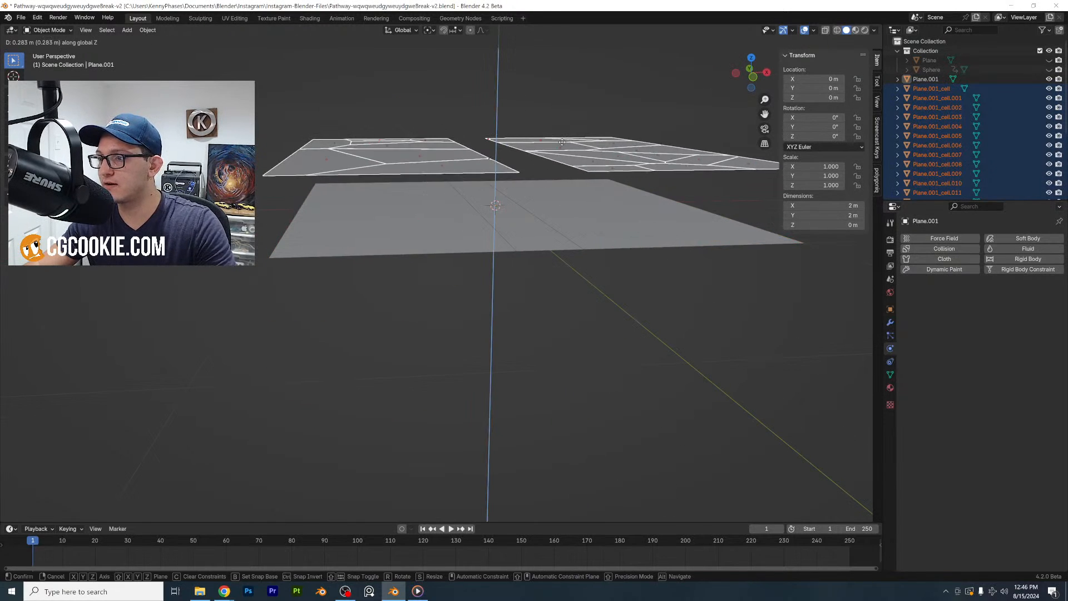
{"action": "key", "text": "Escape"}
{"action": "left_click", "coordinate": [1049, 79]}
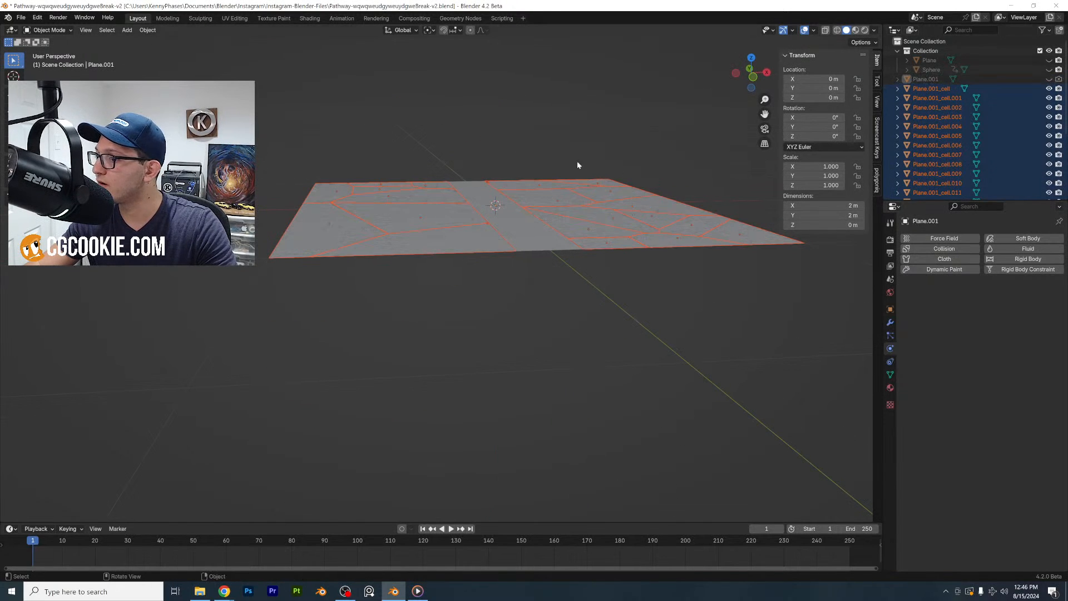
Apply Cell Fracture to the middle strip with a source limit of 200
{"action": "middle_click_drag", "start_coordinate": [577, 163], "coordinate": [518, 272]}
{"action": "left_click", "coordinate": [517, 271]}
{"action": "scroll", "coordinate": [517, 271], "scroll_direction": "up", "scroll_amount": 3}
{"action": "left_click", "coordinate": [149, 30]}
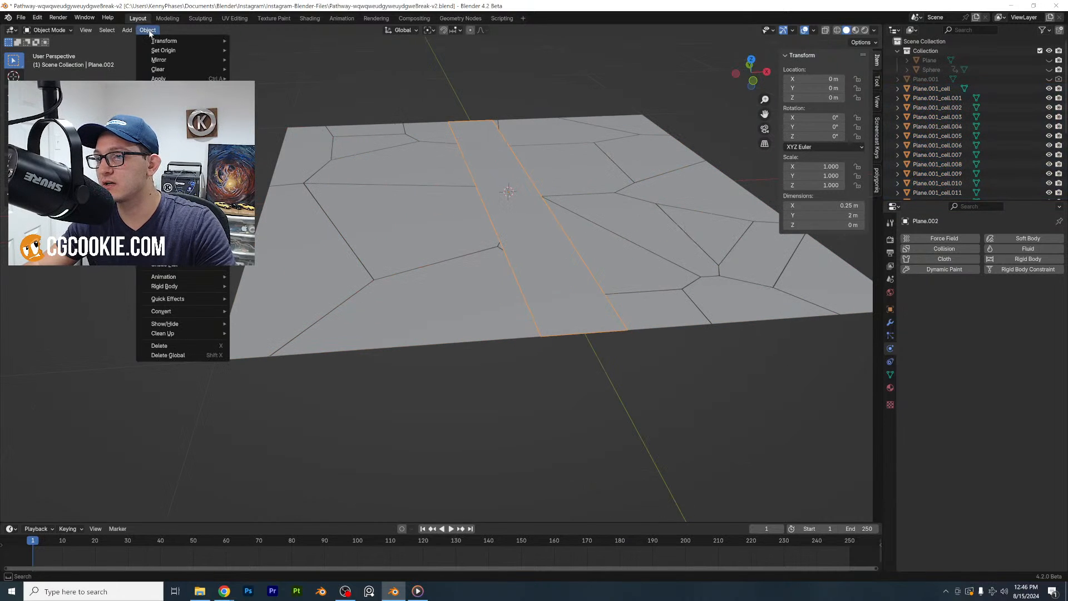
{"action": "key", "text": "Tab"}
{"action": "key", "text": "Tab"}
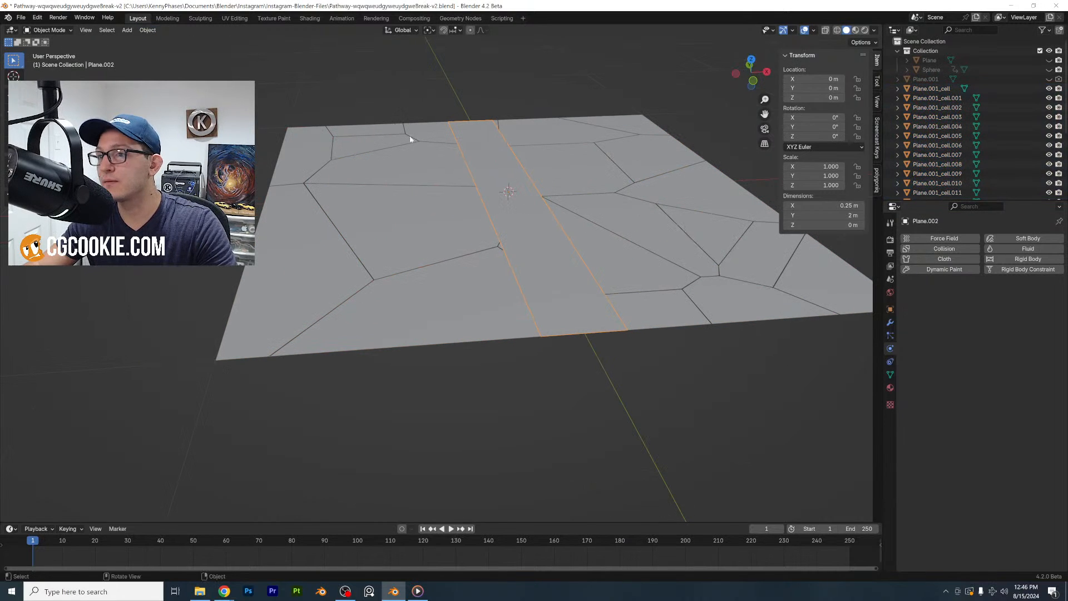
{"action": "left_click", "coordinate": [153, 31]}
{"action": "mouse_move", "coordinate": [186, 299]}
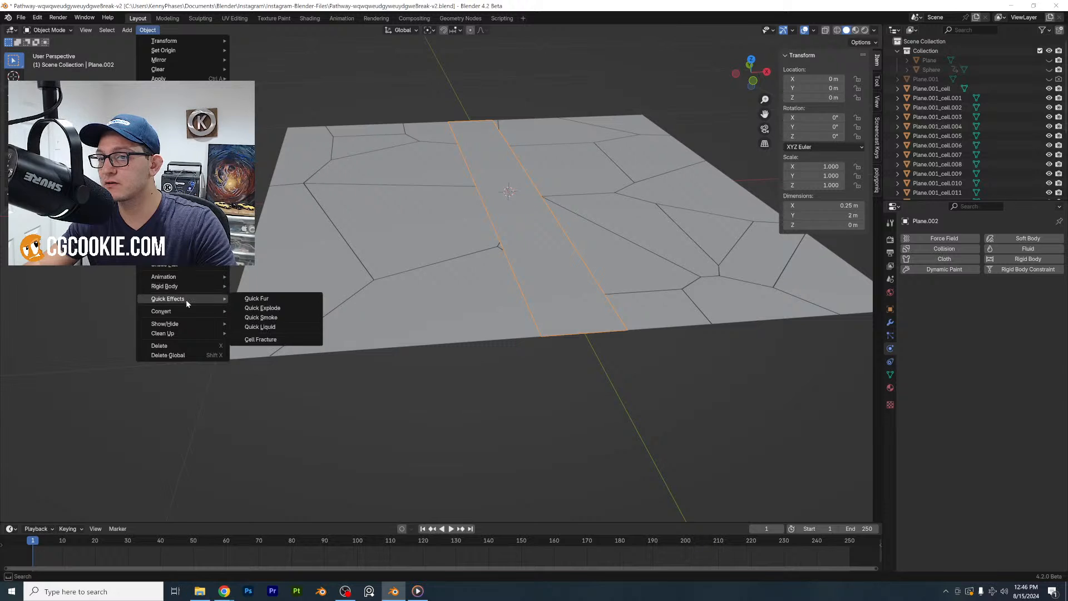
{"action": "left_click", "coordinate": [293, 341]}
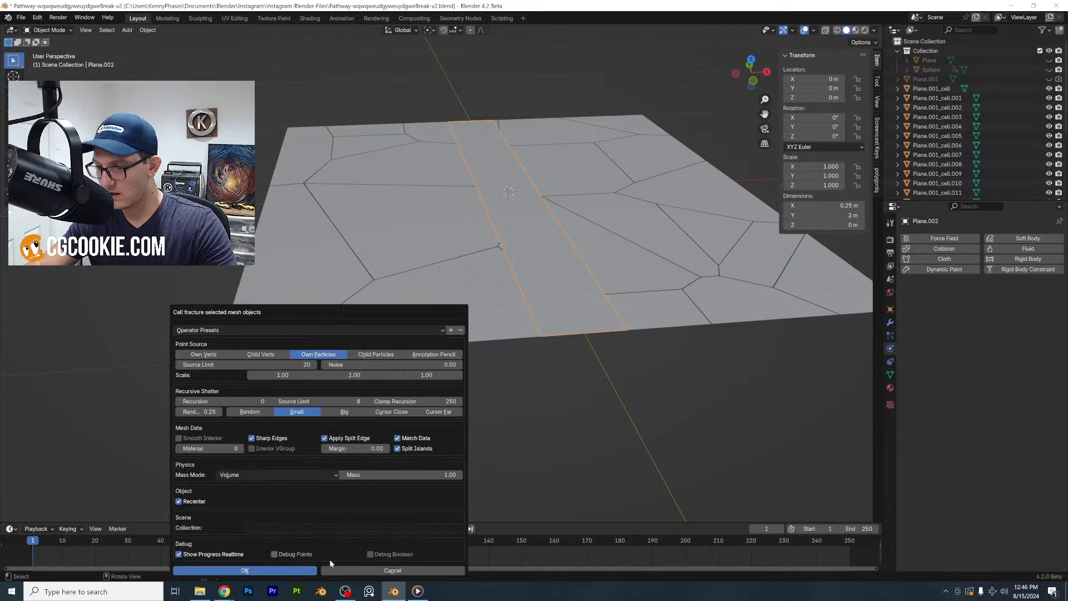
{"action": "left_click", "coordinate": [259, 366]}
{"action": "type", "text": "200"}
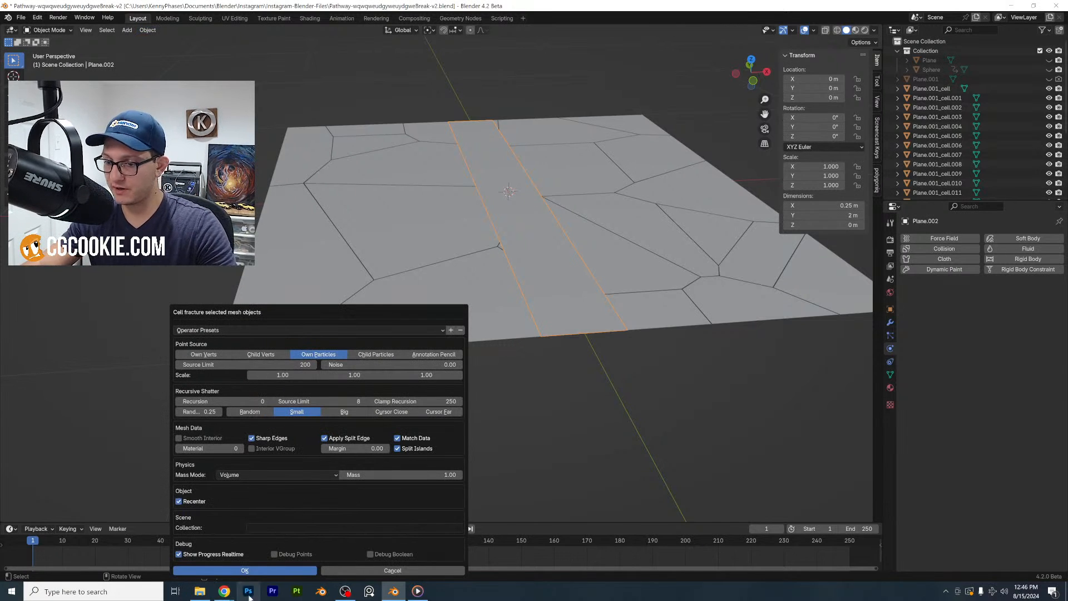
{"action": "left_click", "coordinate": [246, 571]}
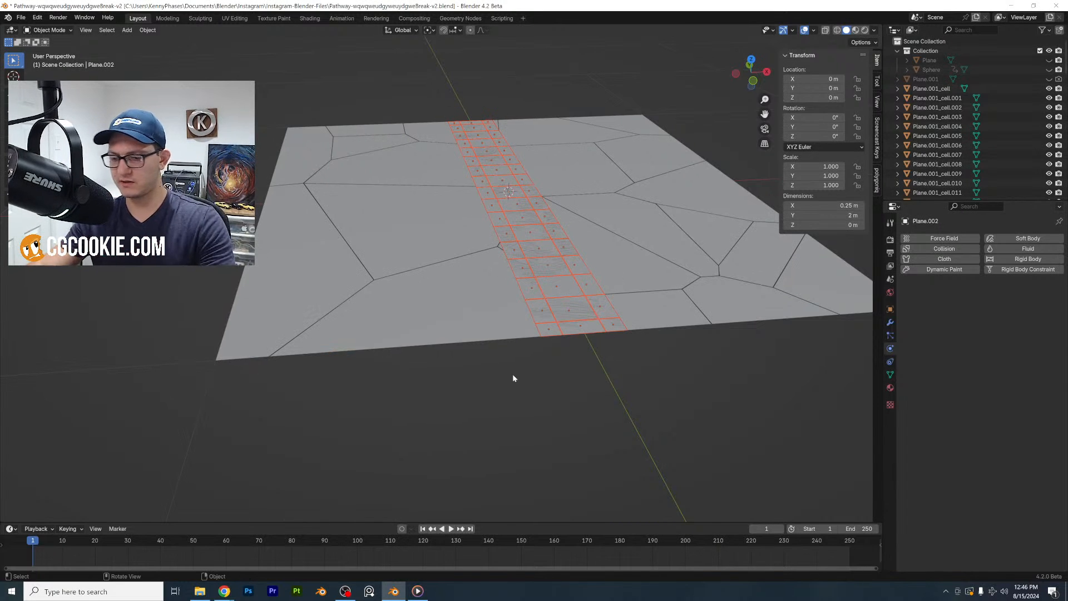
{"action": "scroll", "coordinate": [633, 393], "scroll_direction": "up", "scroll_amount": 3}
{"action": "middle_click_drag", "start_coordinate": [633, 393], "coordinate": [593, 388]}
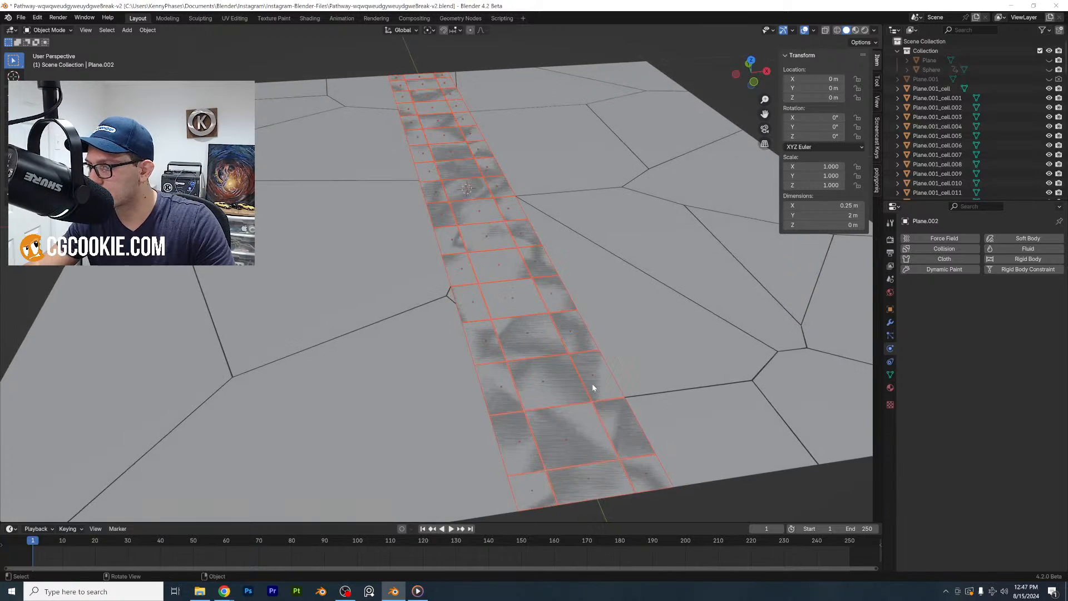
Undo the middle strip's fracture and reapply Cell Fracture to it with a source limit of 200
{"action": "key", "text": "ctrl+z"}
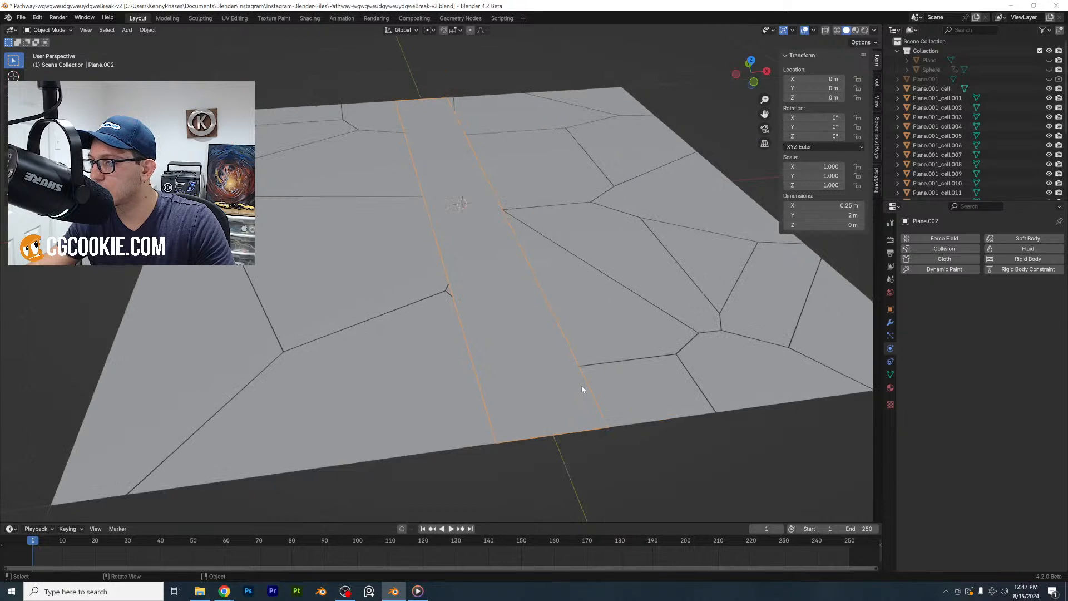
{"action": "key", "text": "Tab"}
{"action": "key", "text": "Tab"}
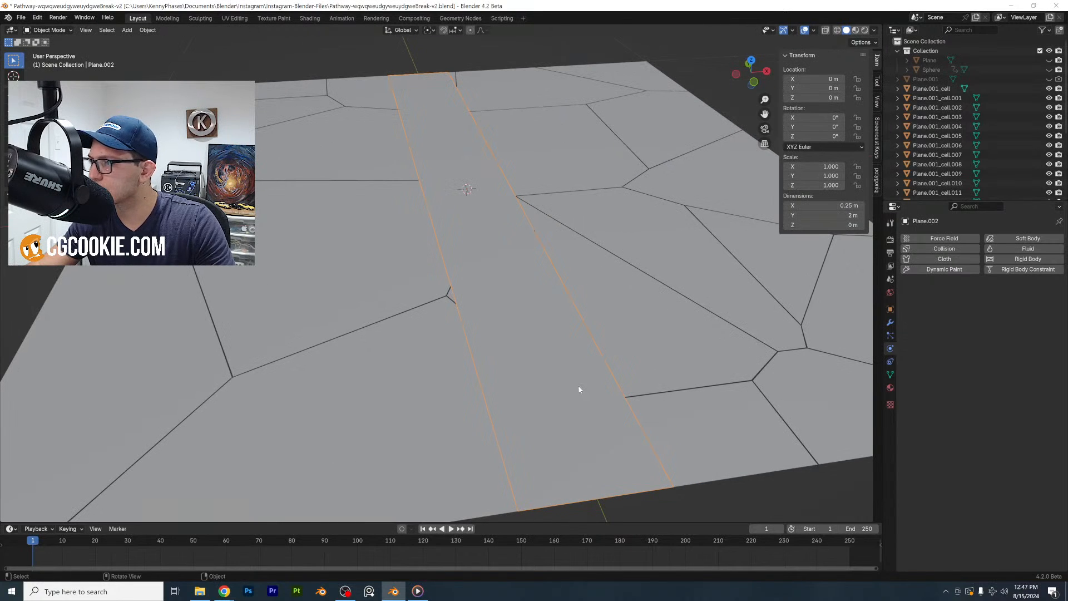
{"action": "left_click", "coordinate": [148, 31]}
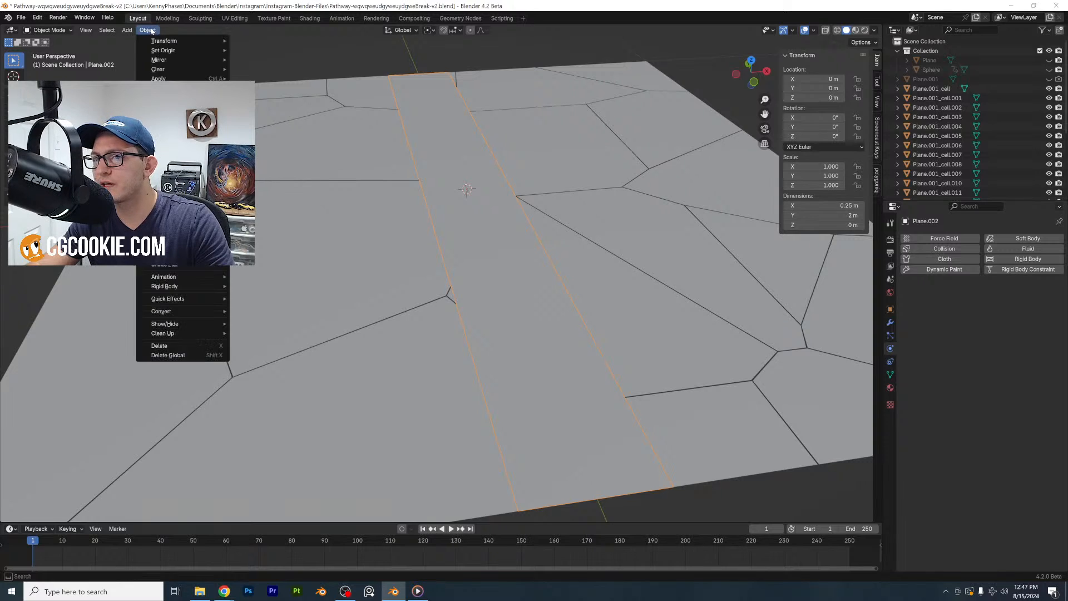
{"action": "mouse_move", "coordinate": [208, 298]}
{"action": "left_click", "coordinate": [269, 339]}
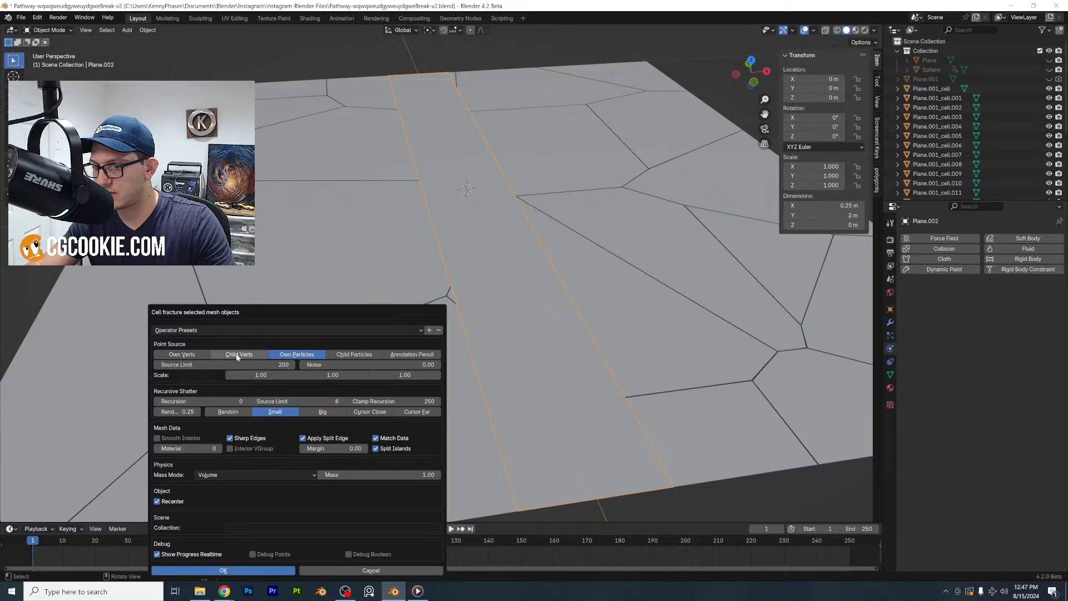
{"action": "left_click", "coordinate": [254, 570]}
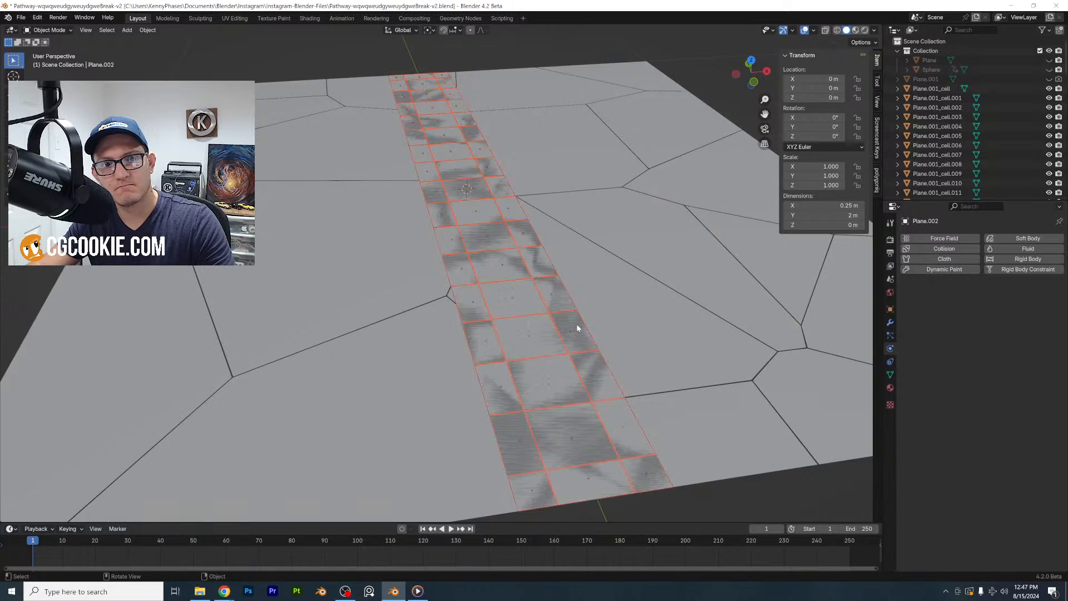
Hide the original unfractured middle strip, leaving its fractured pieces shown
{"action": "scroll", "coordinate": [575, 325], "scroll_direction": "down", "scroll_amount": 3}
{"action": "scroll", "coordinate": [998, 105], "scroll_direction": "down", "scroll_amount": 6}
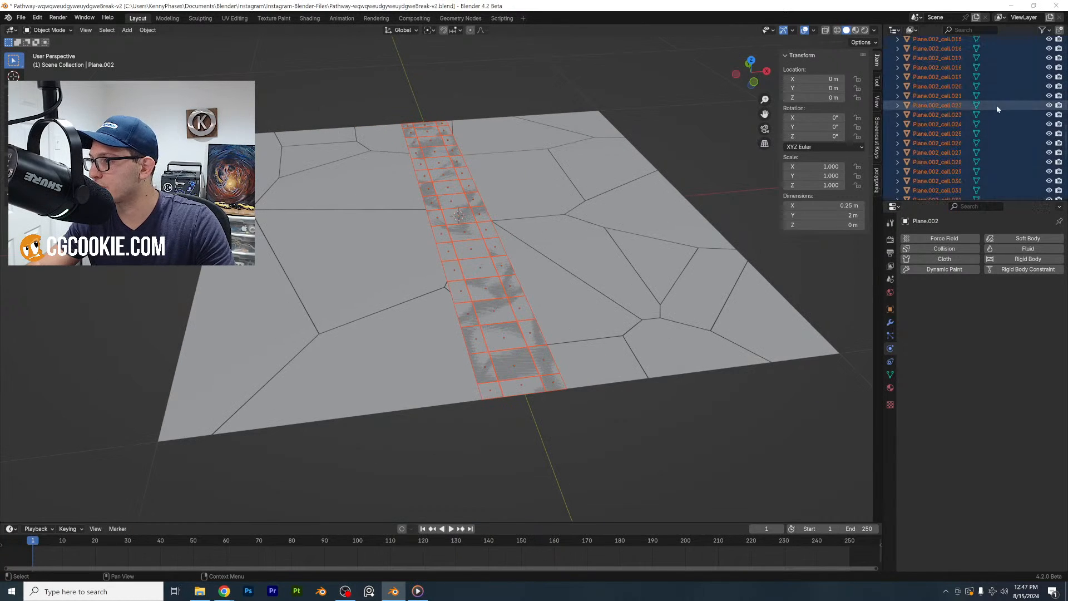
{"action": "scroll", "coordinate": [1004, 106], "scroll_direction": "down", "scroll_amount": 2}
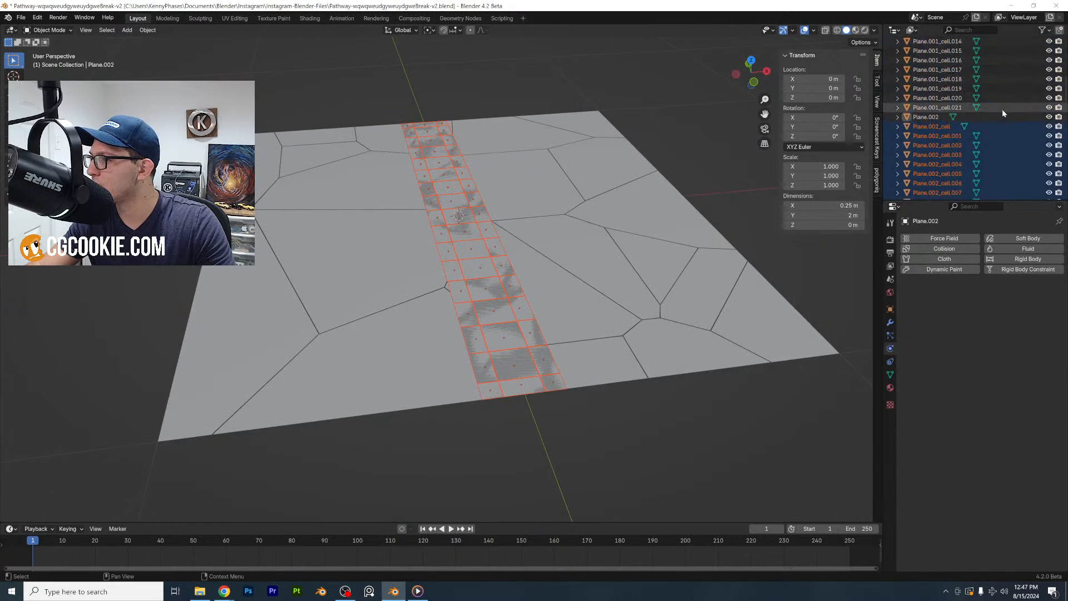
{"action": "left_click", "coordinate": [1049, 117]}
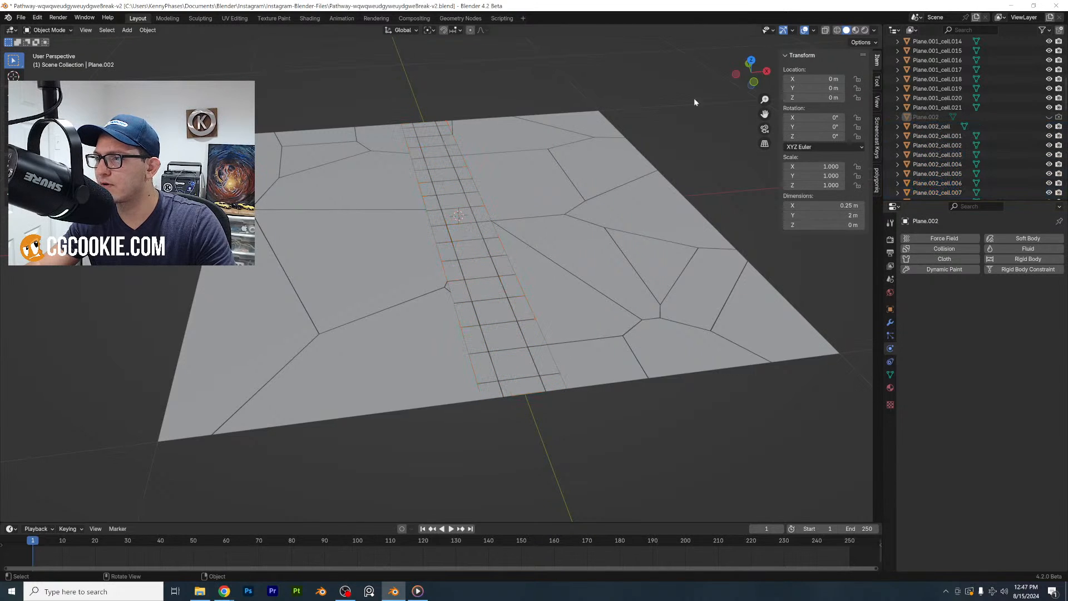
Add all the fractured pieces as active rigid bodies and save the file
{"action": "key", "text": "a"}
{"action": "left_click", "coordinate": [148, 30]}
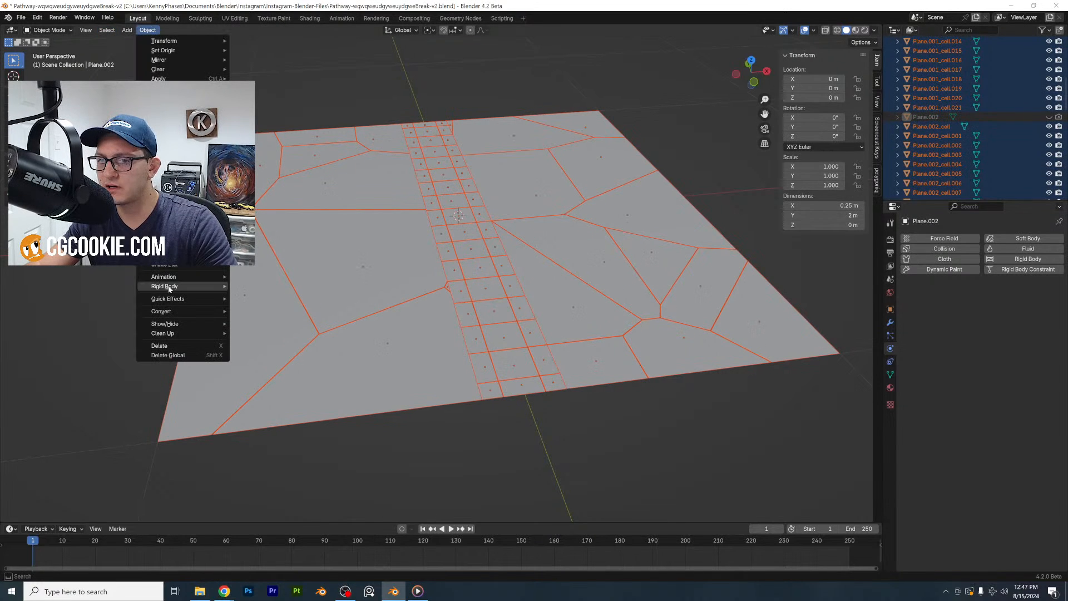
{"action": "mouse_move", "coordinate": [173, 286]}
{"action": "left_click", "coordinate": [276, 287]}
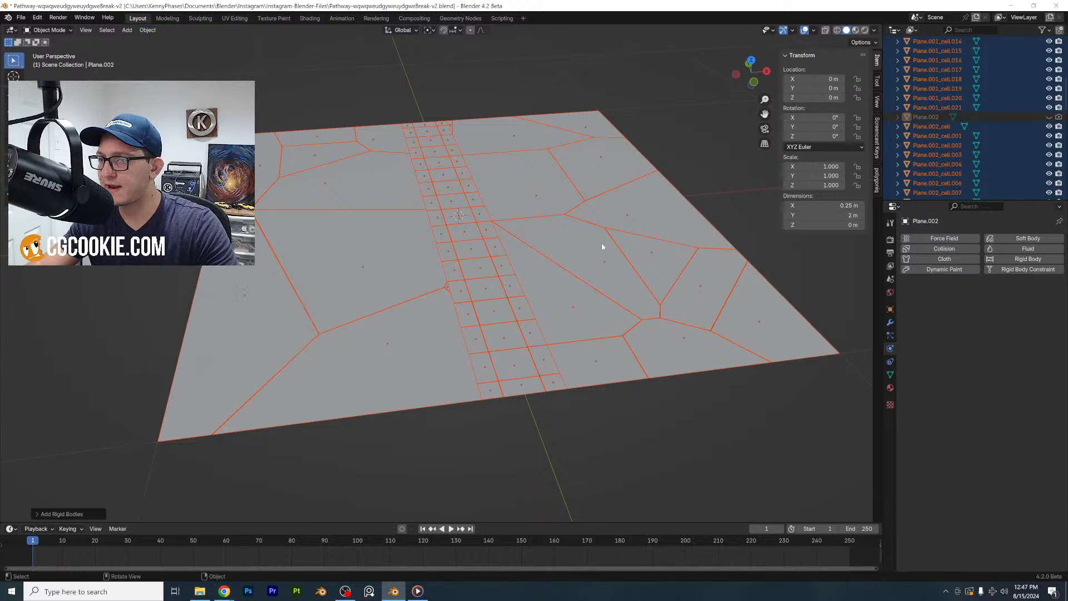
{"action": "left_click", "coordinate": [705, 143]}
{"action": "key", "text": "ctrl+s"}
Play the simulation from frame 1, and scrub back to frame 14 to examine how the outer and middle pieces break apart
{"action": "key", "text": "space"}
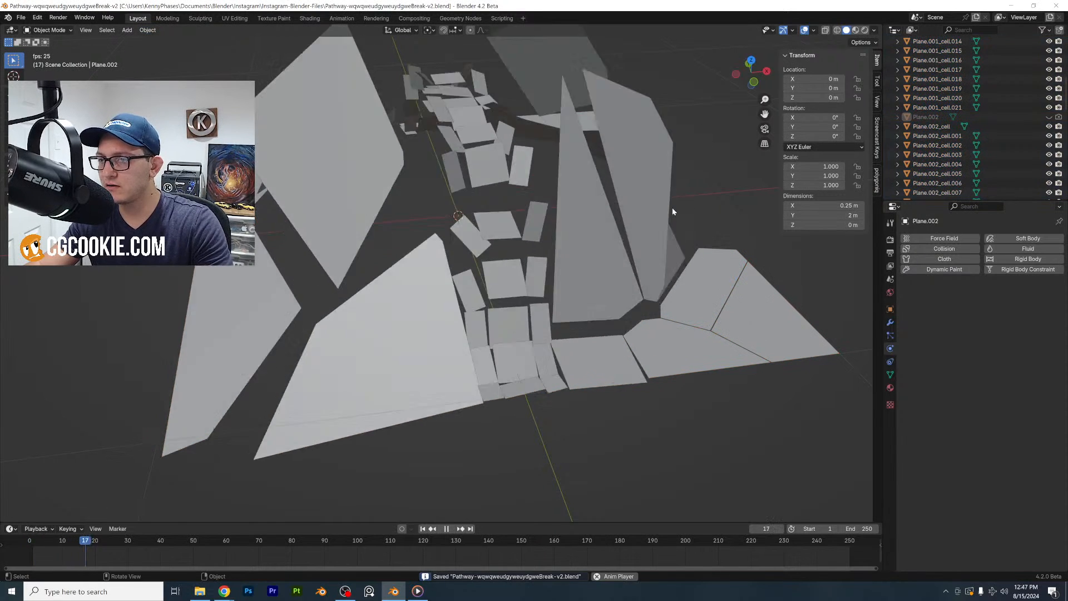
{"action": "scroll", "coordinate": [462, 317], "scroll_direction": "down", "scroll_amount": 5}
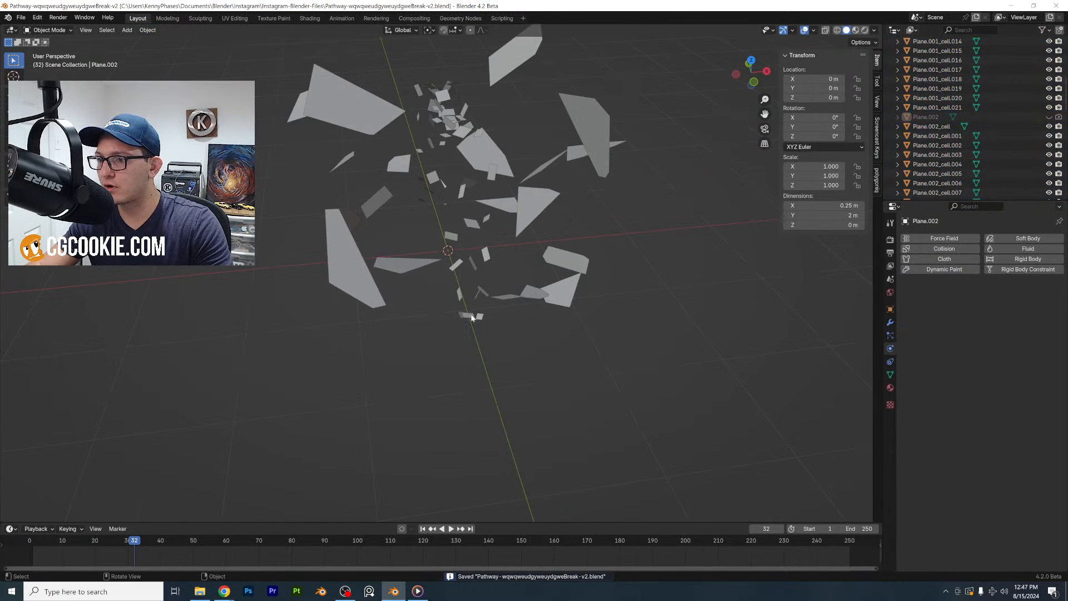
{"action": "left_click", "coordinate": [36, 543]}
{"action": "middle_click_drag", "start_coordinate": [451, 302], "coordinate": [510, 260]}
{"action": "key", "text": "space"}
{"action": "scroll", "coordinate": [474, 228], "scroll_direction": "up", "scroll_amount": 3}
{"action": "scroll", "coordinate": [529, 251], "scroll_direction": "up", "scroll_amount": 1}
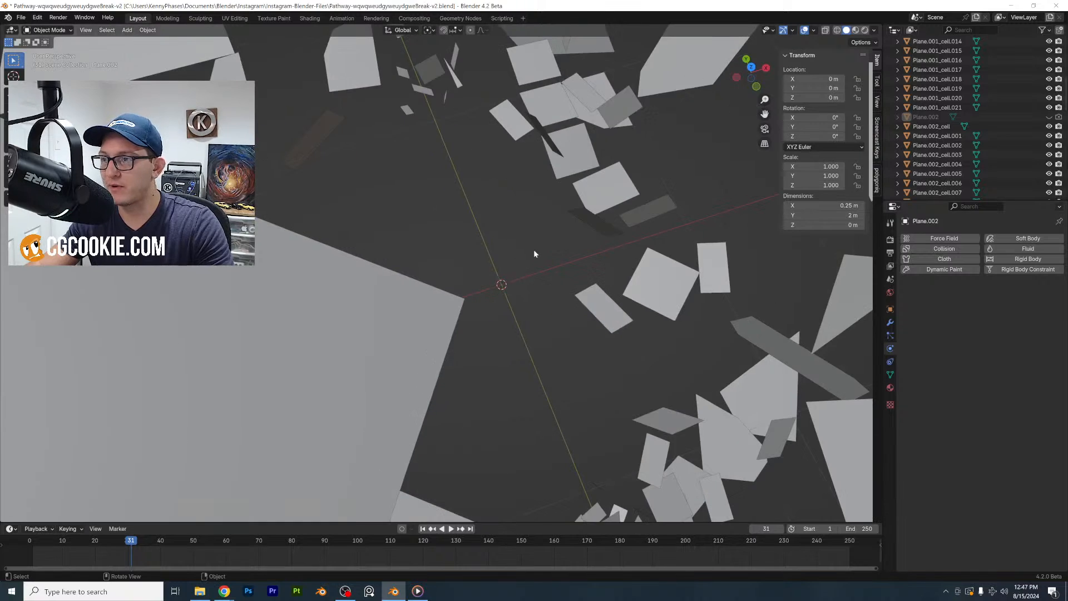
{"action": "scroll", "coordinate": [520, 201], "scroll_direction": "down", "scroll_amount": 2}
{"action": "left_click_drag", "start_coordinate": [159, 543], "coordinate": [76, 544]}
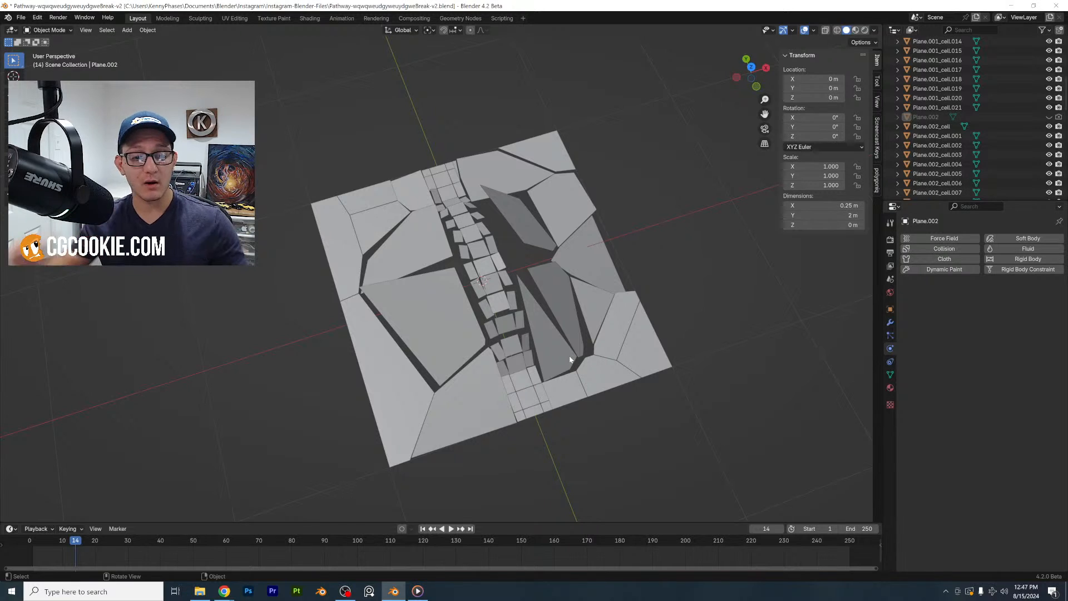
Return to frame 1 and undo back to the unfractured middle strip
{"action": "key", "text": "shift+Left"}
{"action": "key", "text": "a"}
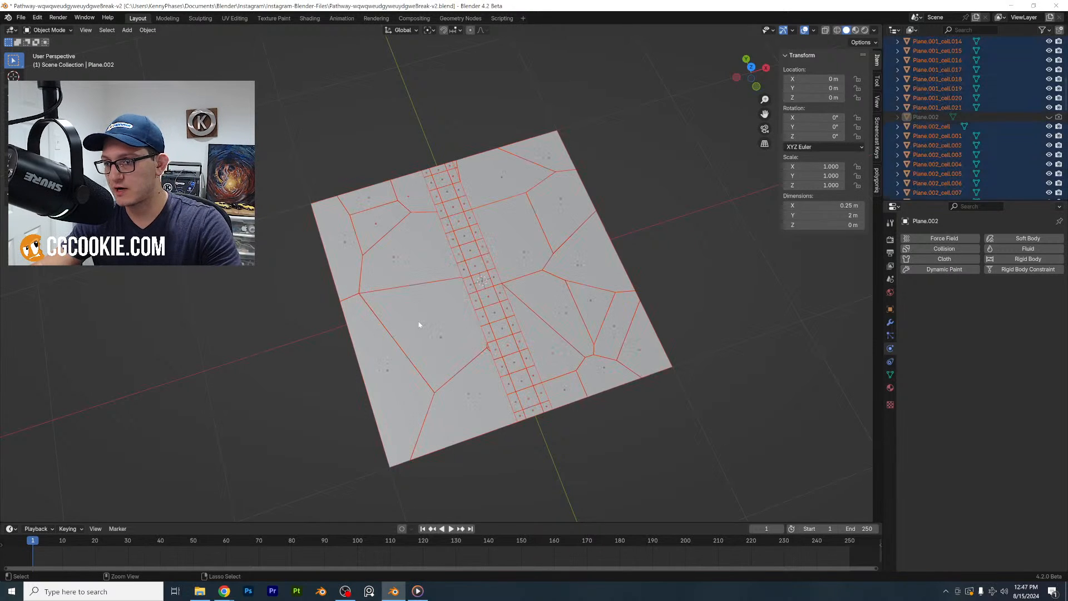
{"action": "left_click", "coordinate": [483, 305]}
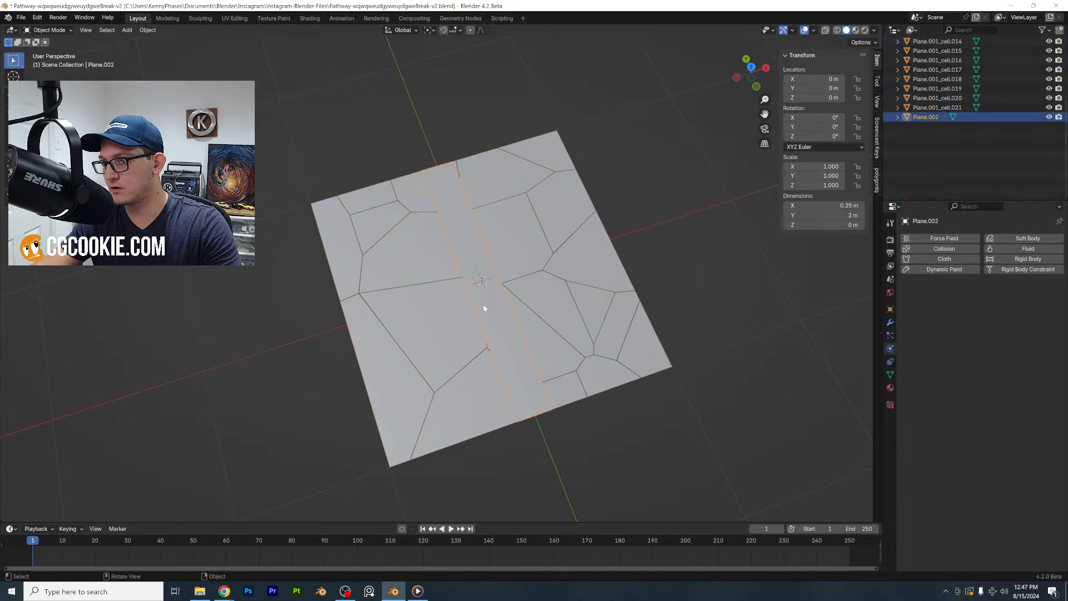
Try Cell Fracture on the middle strip again, inspect the piece size, and undo it
{"action": "scroll", "coordinate": [451, 241], "scroll_direction": "up", "scroll_amount": 6}
{"action": "scroll", "coordinate": [501, 267], "scroll_direction": "down", "scroll_amount": 6}
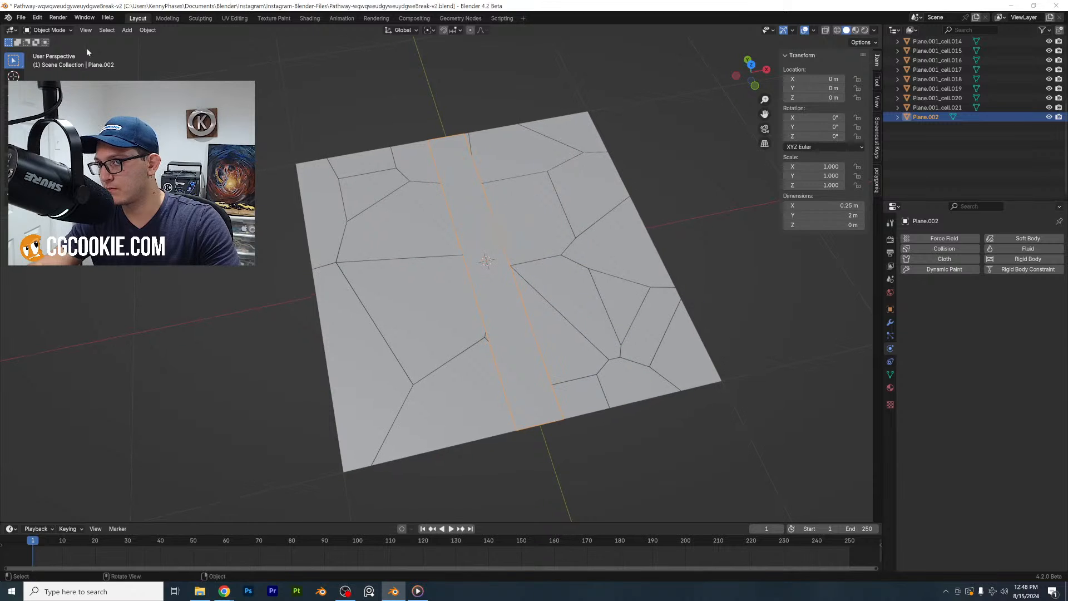
{"action": "left_click", "coordinate": [147, 30]}
{"action": "mouse_move", "coordinate": [198, 300]}
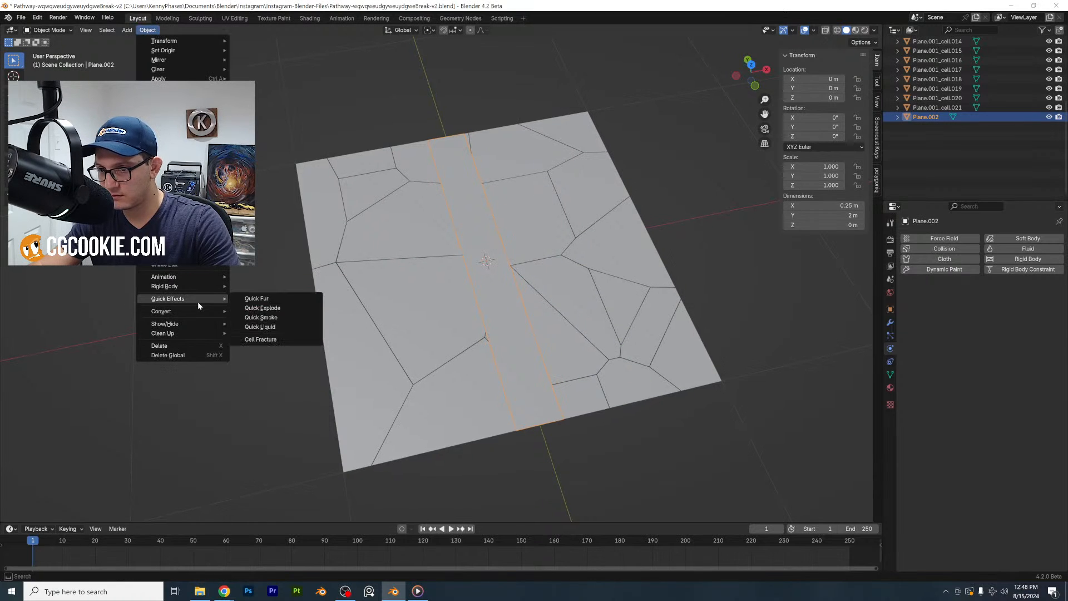
{"action": "left_click", "coordinate": [290, 339]}
{"action": "left_click_drag", "start_coordinate": [269, 365], "coordinate": [270, 367]}
{"action": "left_click", "coordinate": [242, 571]}
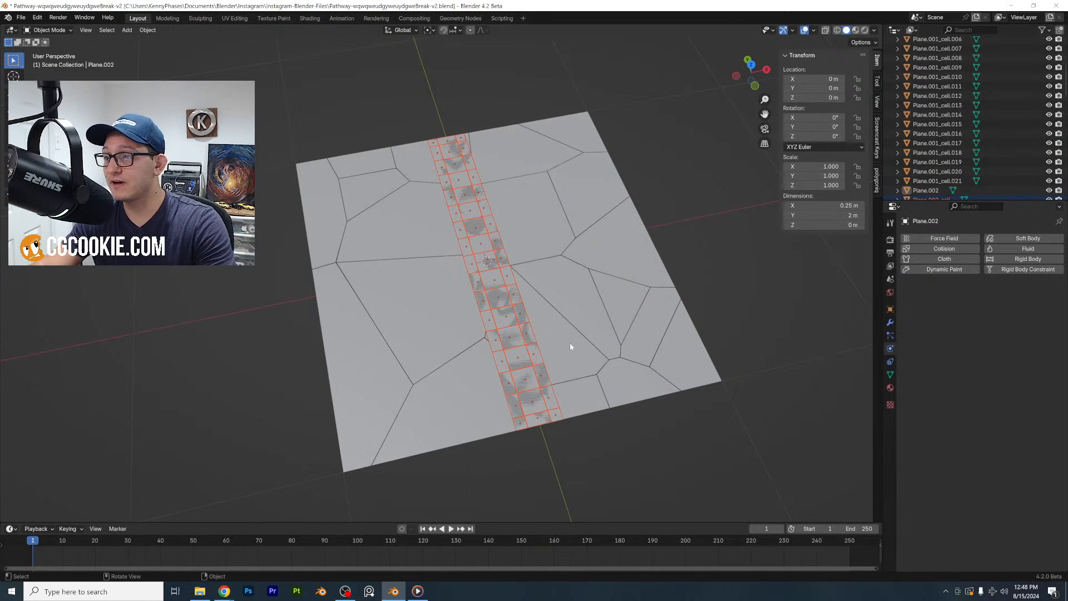
{"action": "middle_click_drag", "start_coordinate": [552, 350], "coordinate": [550, 319]}
{"action": "scroll", "coordinate": [576, 353], "scroll_direction": "up", "scroll_amount": 2}
{"action": "key", "text": "ctrl+z"}
Select all of the middle strip's mesh in Edit Mode, and apply Cell Fracture to the strip with a source limit of 500
{"action": "key", "text": "Tab"}
{"action": "key", "text": "a"}
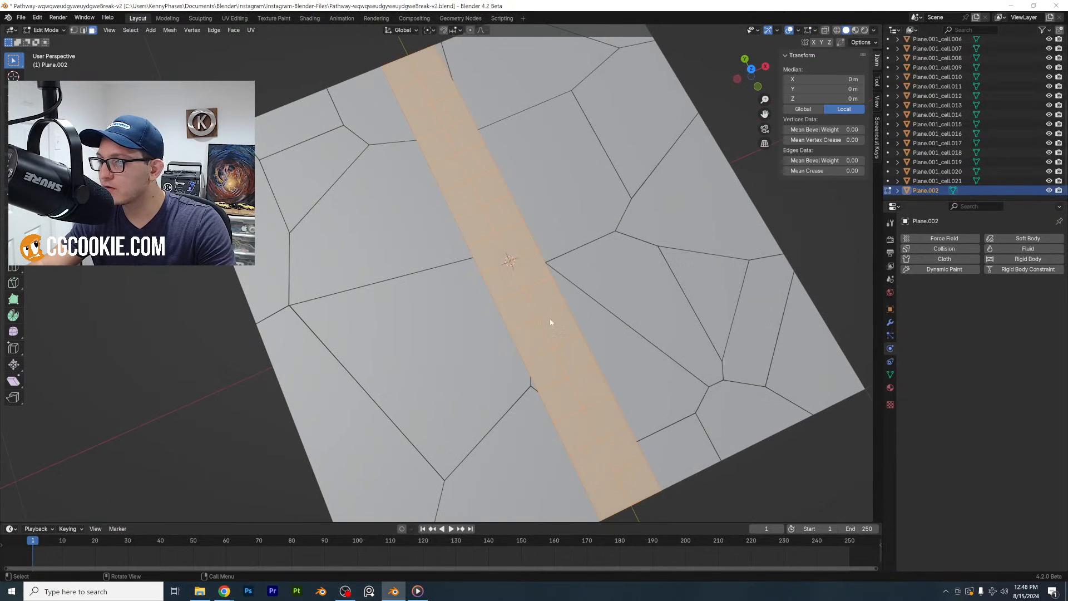
{"action": "key", "text": "Tab"}
{"action": "left_click", "coordinate": [148, 30]}
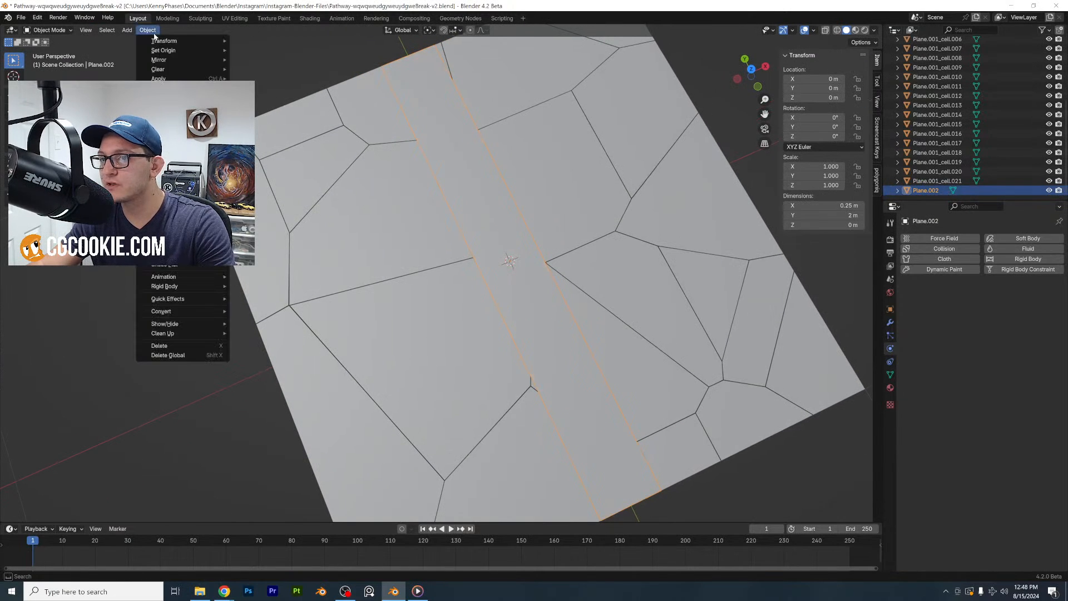
{"action": "mouse_move", "coordinate": [212, 298]}
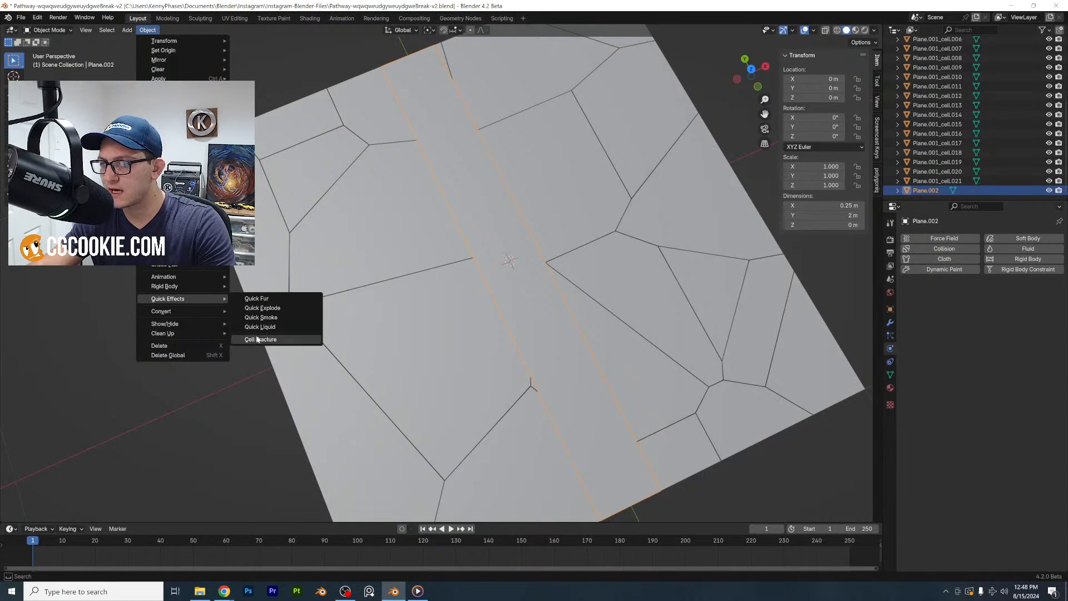
{"action": "left_click", "coordinate": [258, 340]}
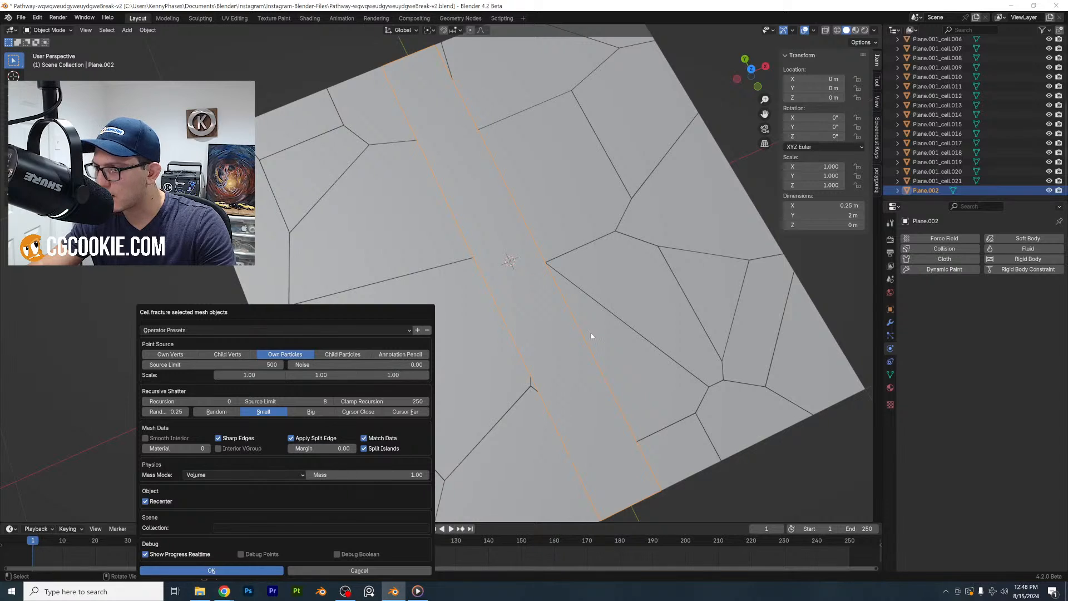
{"action": "key", "text": "Return"}
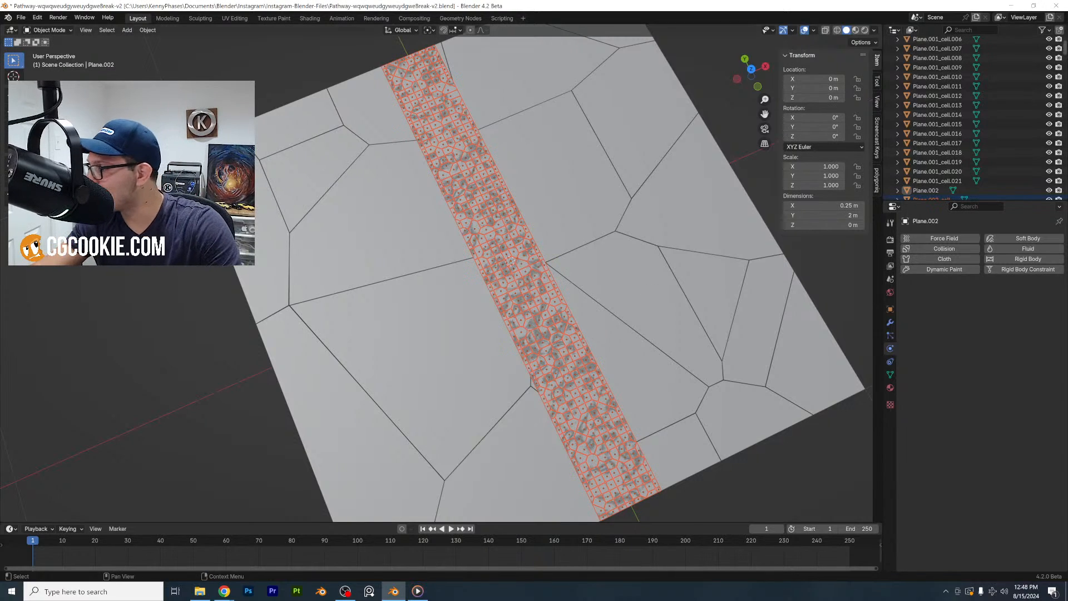
Hide the original middle strip, add all the fractured pieces as active rigid bodies, and save the file
{"action": "left_click", "coordinate": [1050, 190]}
{"action": "middle_click_drag", "start_coordinate": [477, 306], "coordinate": [511, 253]}
{"action": "key", "text": "a"}
{"action": "left_click", "coordinate": [148, 30]}
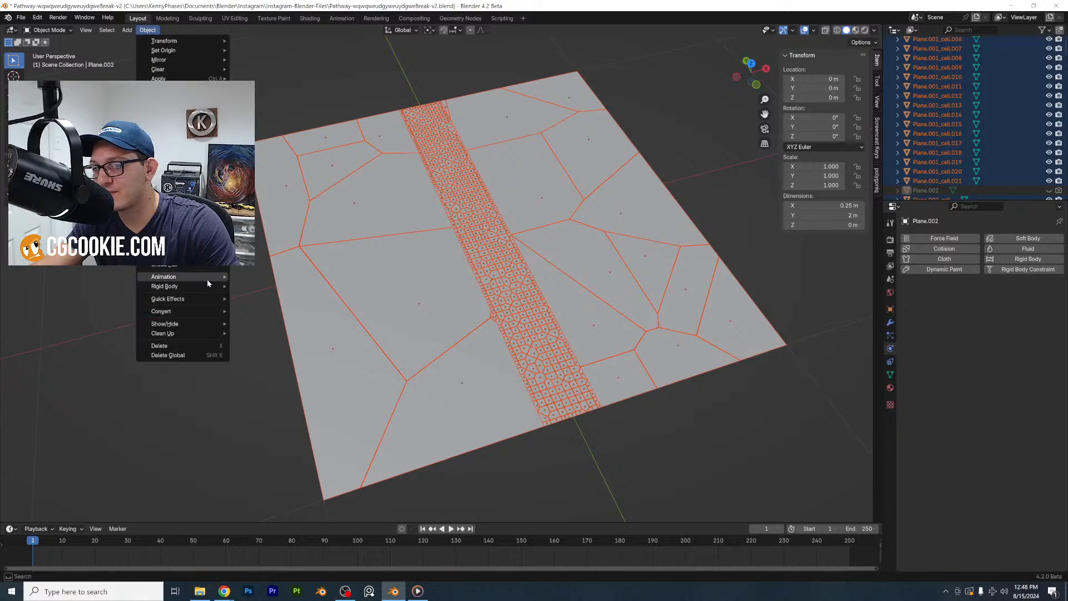
{"action": "mouse_move", "coordinate": [206, 283]}
{"action": "left_click", "coordinate": [248, 283]}
{"action": "left_click", "coordinate": [670, 159]}
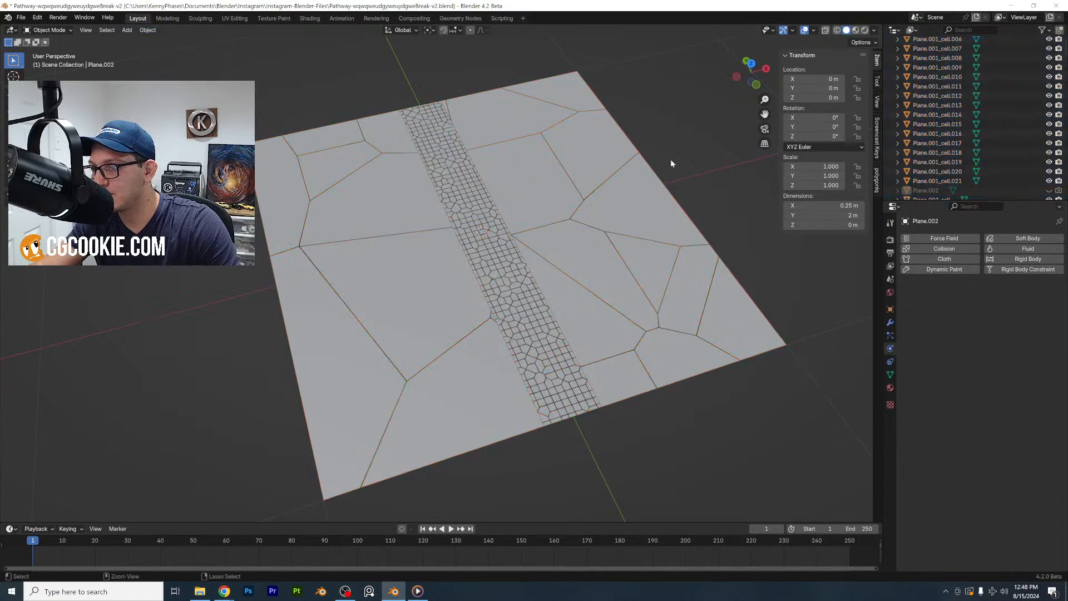
{"action": "key", "text": "ctrl+s"}
Apply the scale of all the fractured pieces and save the file
{"action": "key", "text": "a"}
{"action": "left_click", "coordinate": [148, 30]}
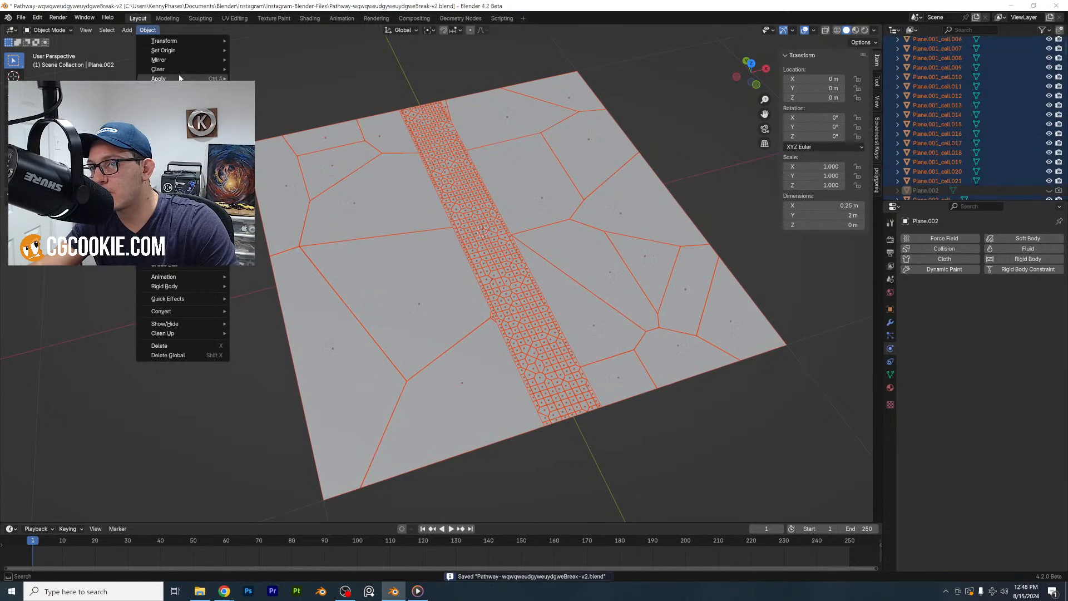
{"action": "mouse_move", "coordinate": [181, 79]}
{"action": "left_click", "coordinate": [273, 96]}
{"action": "left_click", "coordinate": [643, 91]}
{"action": "key", "text": "ctrl+s"}
Play the simulation to frame 25 to examine the finer middle shatter, and return to frame 1
{"action": "scroll", "coordinate": [638, 97], "scroll_direction": "down", "scroll_amount": 2}
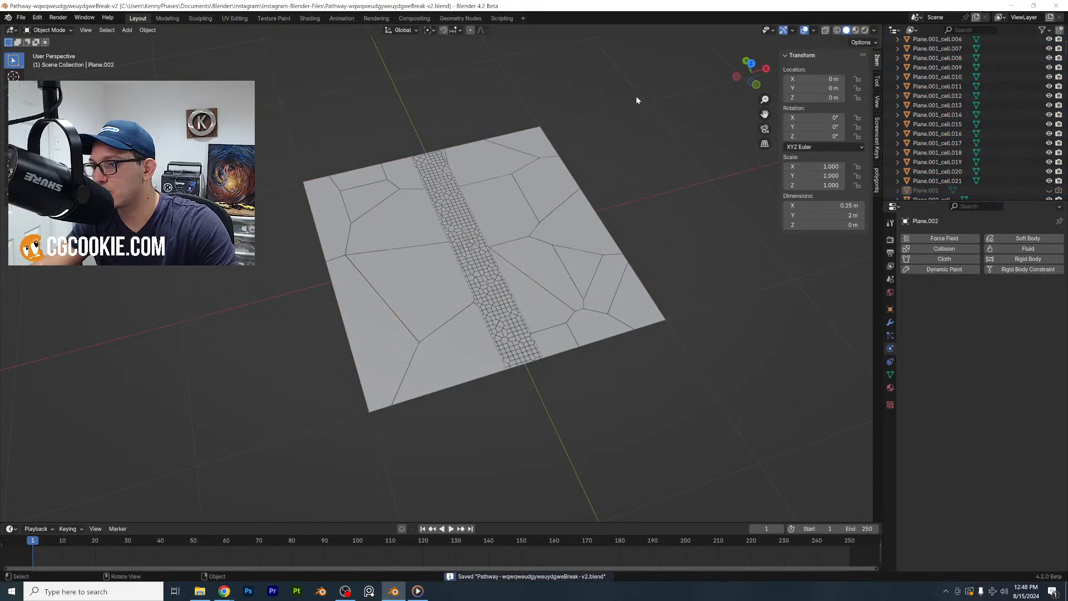
{"action": "key", "text": "space"}
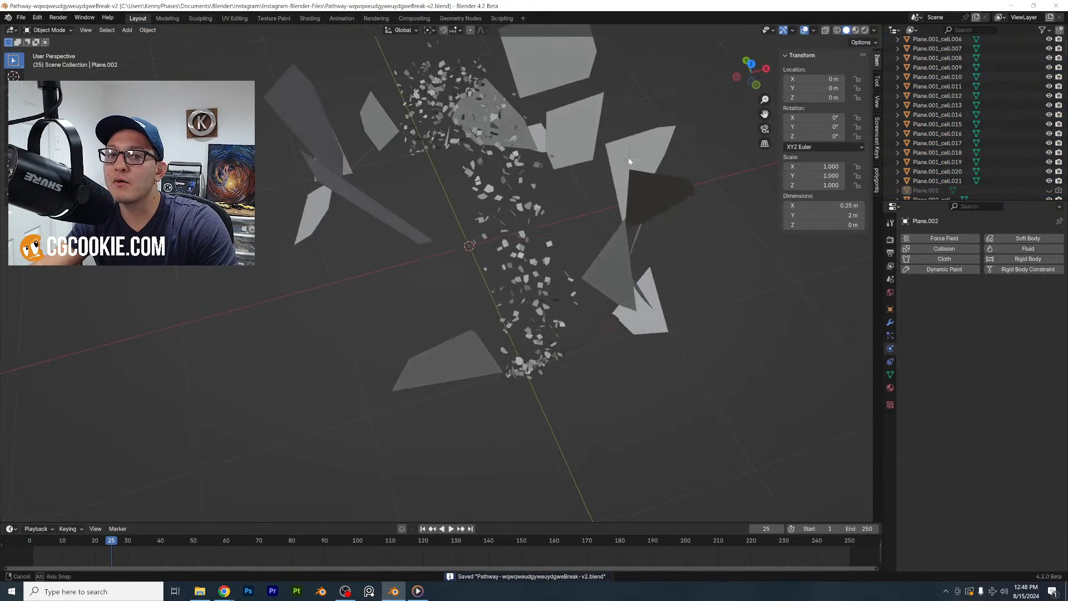
{"action": "mouse_move", "coordinate": [629, 157]}
{"action": "middle_mouse_down"}
{"action": "mouse_move", "coordinate": [640, 184]}
{"action": "mouse_move", "coordinate": [623, 162]}
{"action": "middle_mouse_up"}
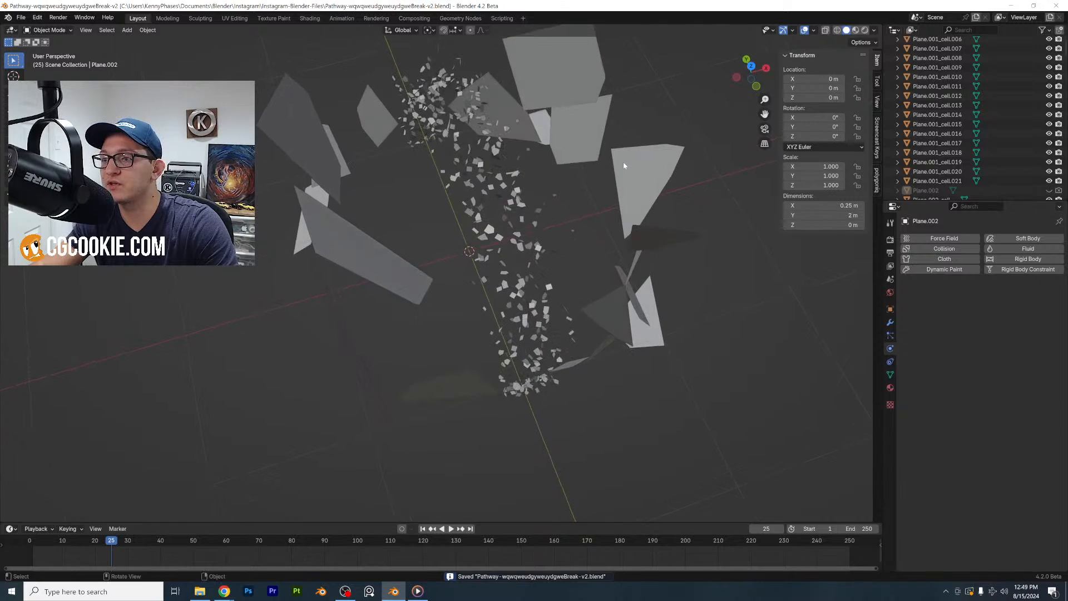
{"action": "left_click", "coordinate": [31, 542]}
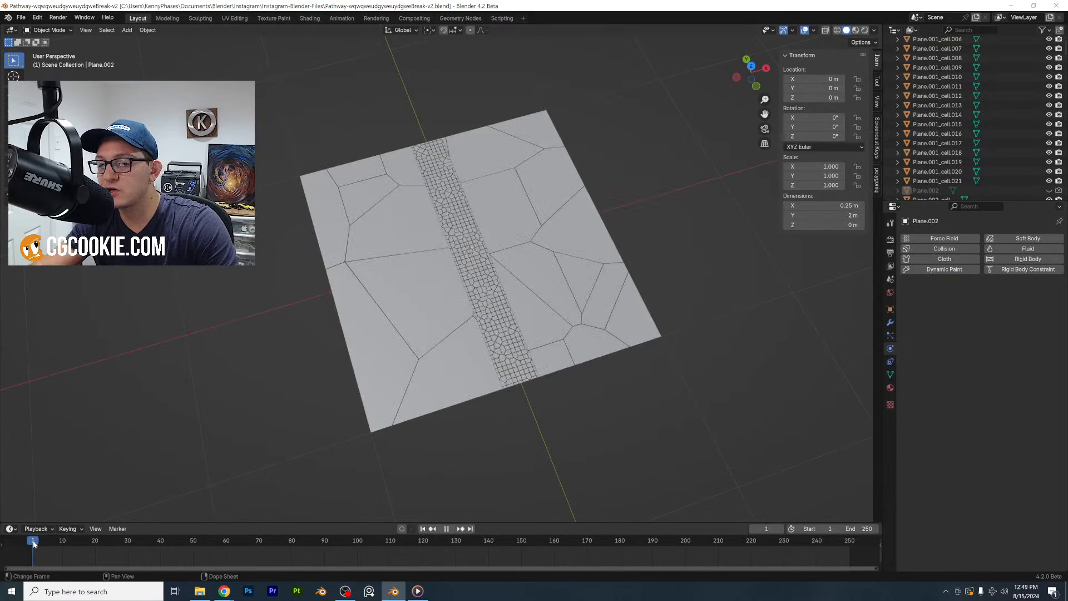
Unhide the animated sphere below the fractured plane and select it
{"action": "scroll", "coordinate": [967, 157], "scroll_direction": "up", "scroll_amount": 5}
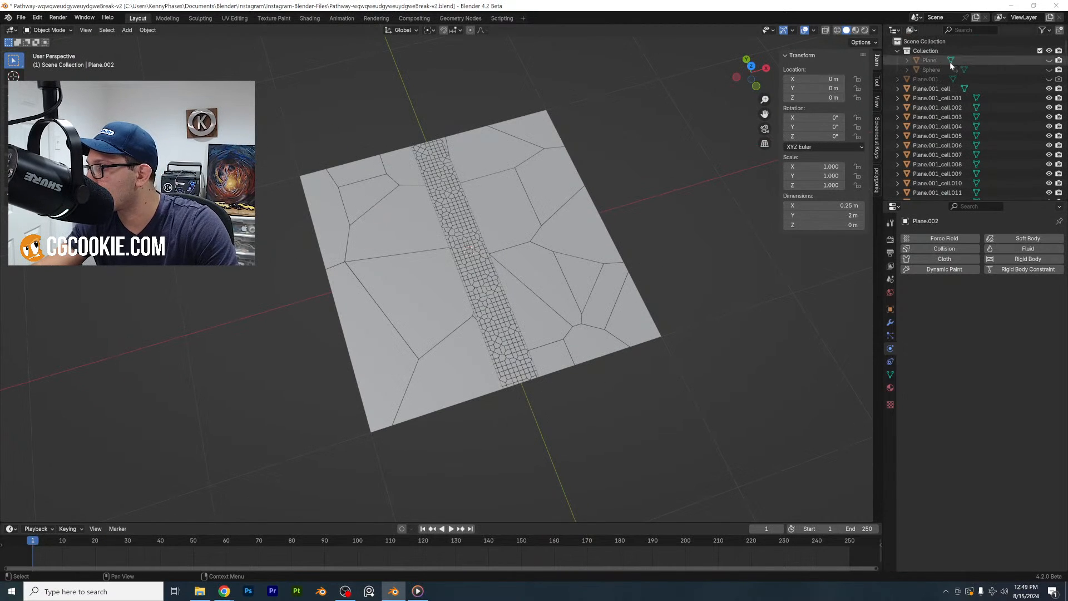
{"action": "left_click", "coordinate": [1049, 69]}
{"action": "left_click", "coordinate": [1023, 71]}
{"action": "middle_click_drag", "start_coordinate": [623, 300], "coordinate": [617, 317]}
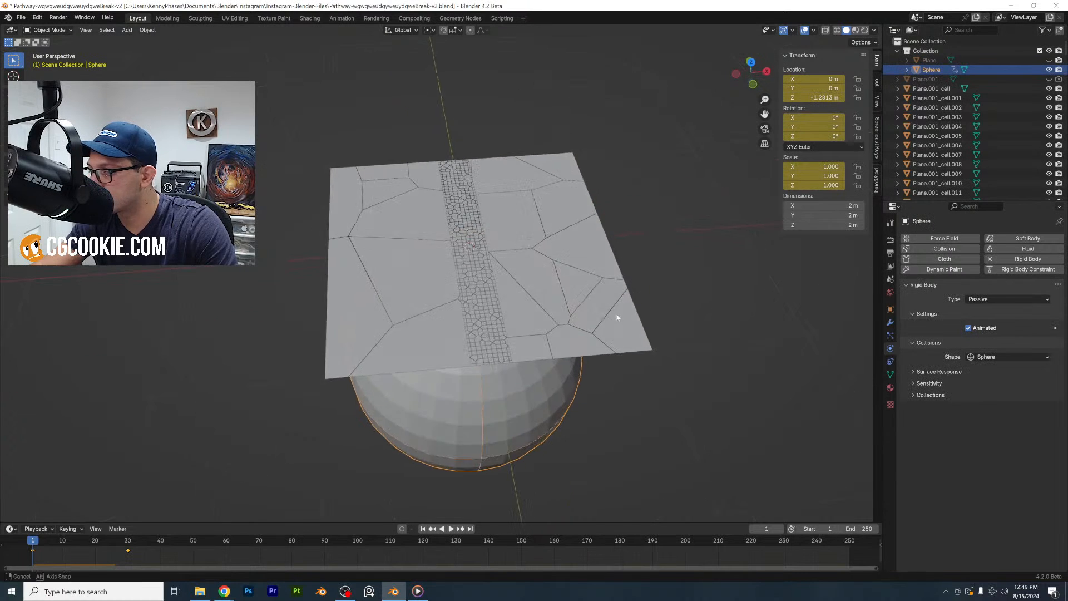
Play the simulation to frame 30 with the sphere shown, and inspect the shatter in the front orthographic view
{"action": "key", "text": "space"}
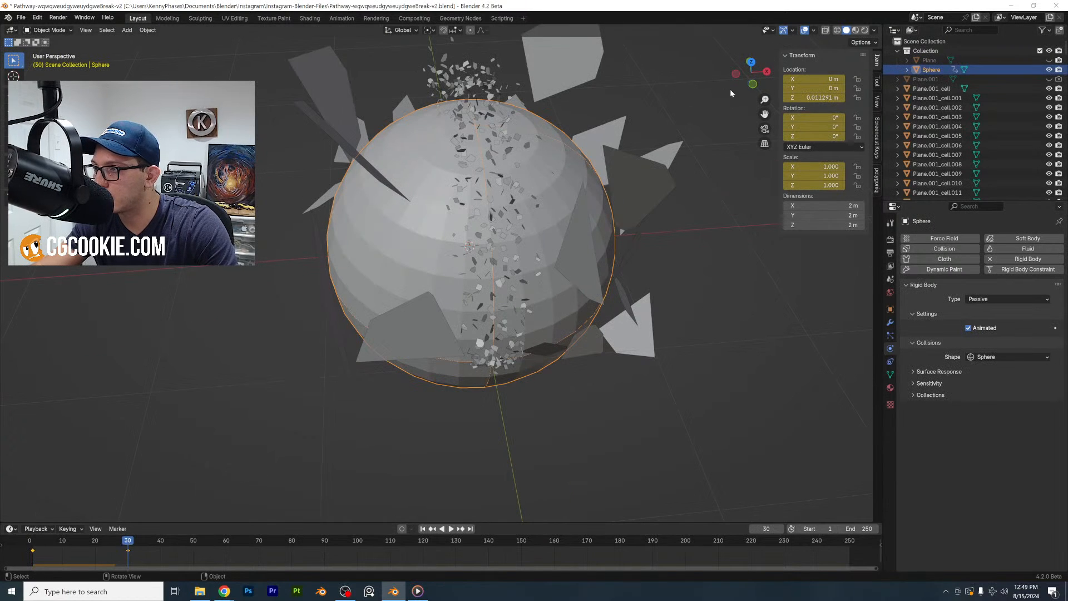
{"action": "left_click", "coordinate": [750, 84]}
{"action": "left_click", "coordinate": [747, 52]}
{"action": "left_click", "coordinate": [751, 56]}
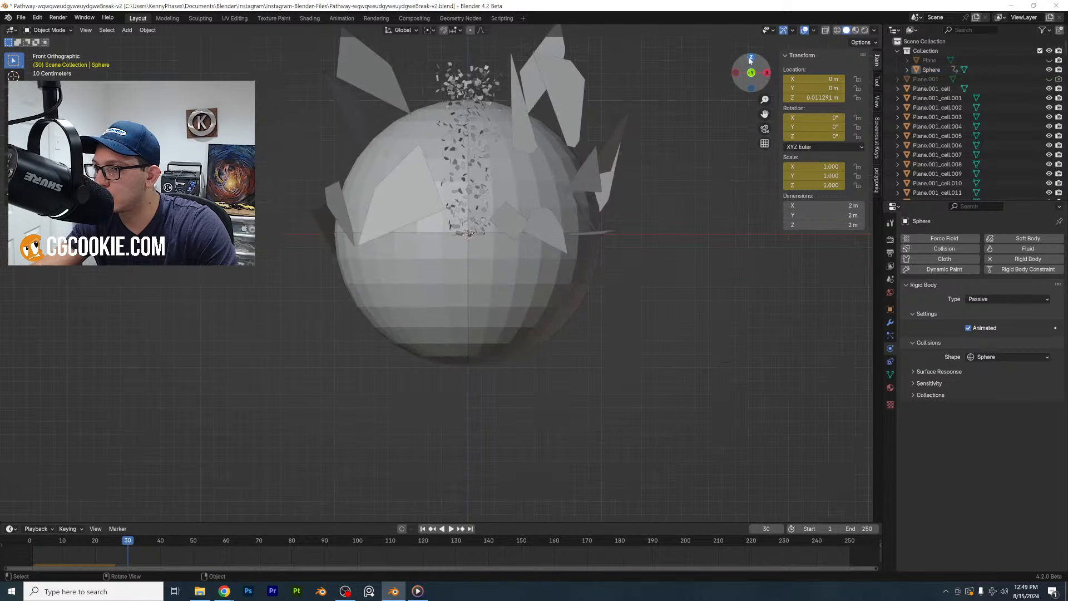
Lower the sphere along Z to about -0.718 m at frame 30, keyframe it, and save the file
{"action": "left_click", "coordinate": [500, 181]}
{"action": "key", "text": "g"}
{"action": "key", "text": "z"}
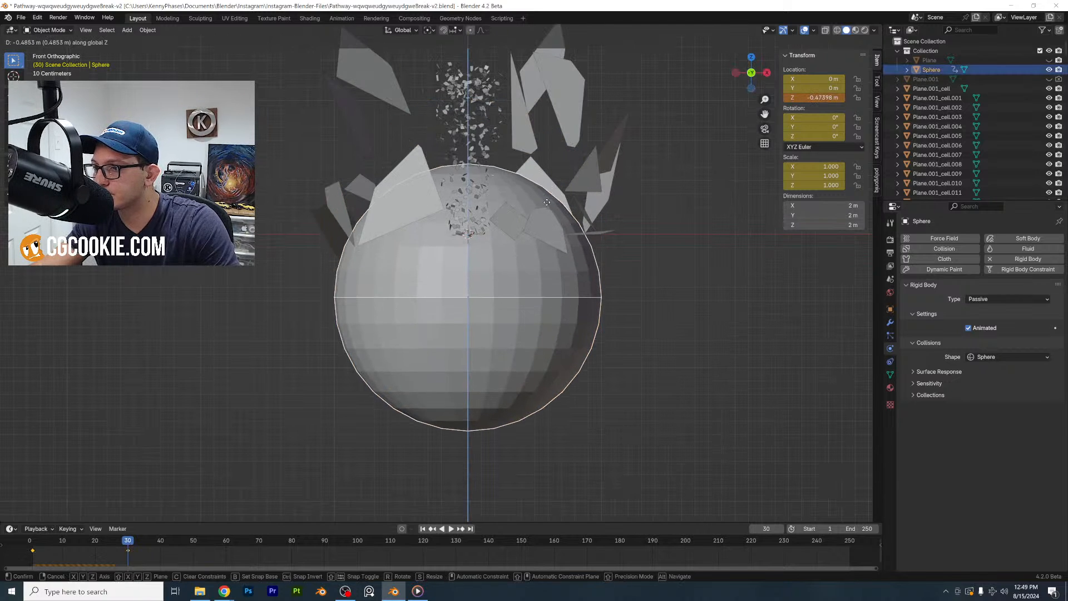
{"action": "left_click", "coordinate": [546, 233]}
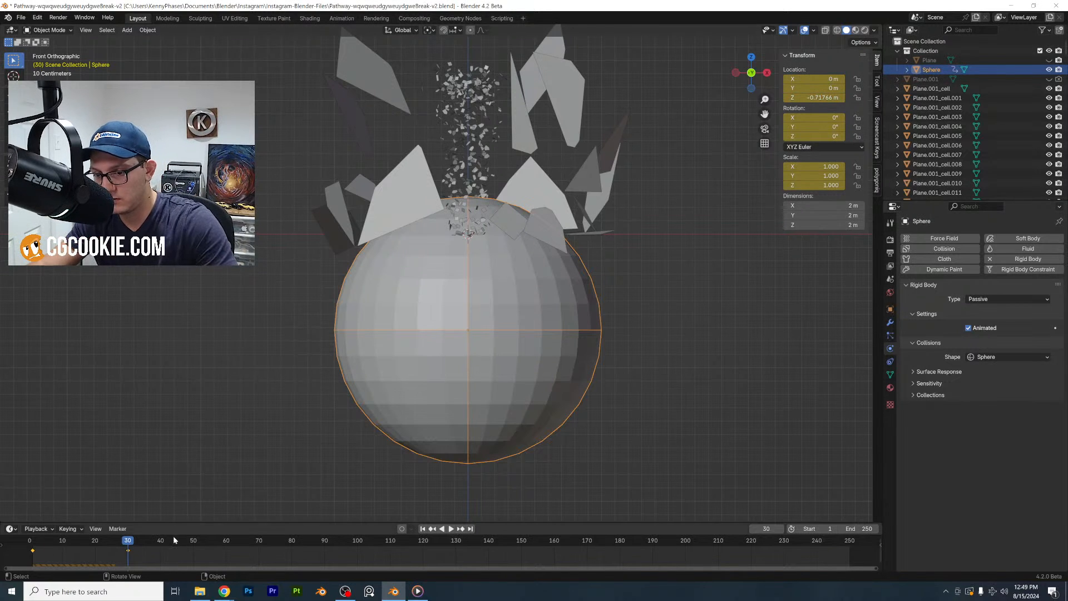
{"action": "key", "text": "ctrl+s"}
Replay the simulation from frame 1 to frame 27 to check the shatter with the lowered sphere
{"action": "left_click", "coordinate": [39, 548]}
{"action": "left_click", "coordinate": [32, 541]}
{"action": "key", "text": "space"}
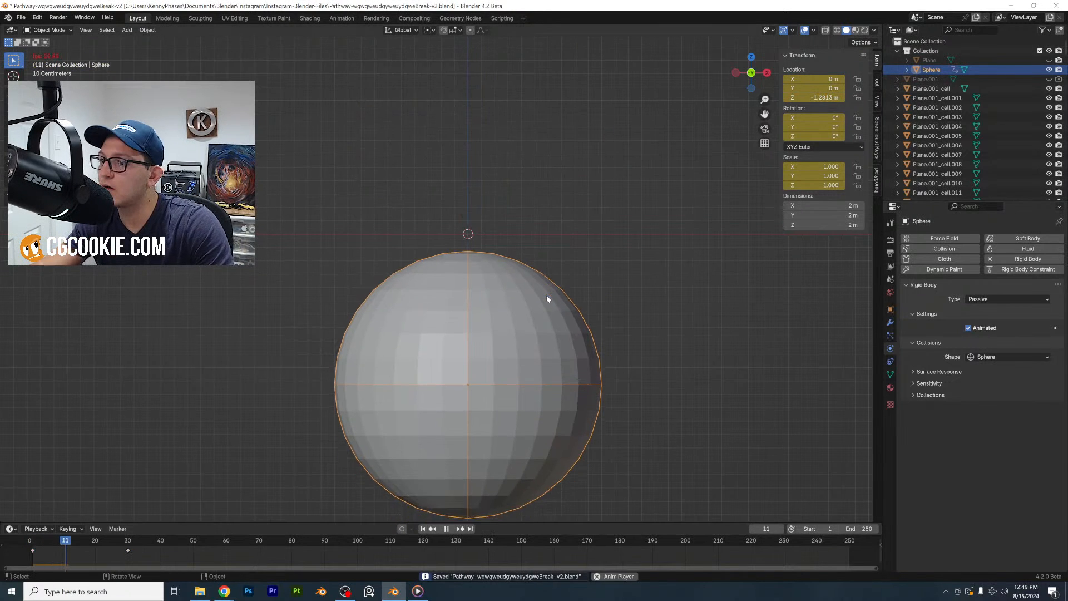
{"action": "key", "text": "space"}
{"action": "middle_click_drag", "start_coordinate": [552, 254], "coordinate": [631, 301]}
{"action": "key", "text": "space"}
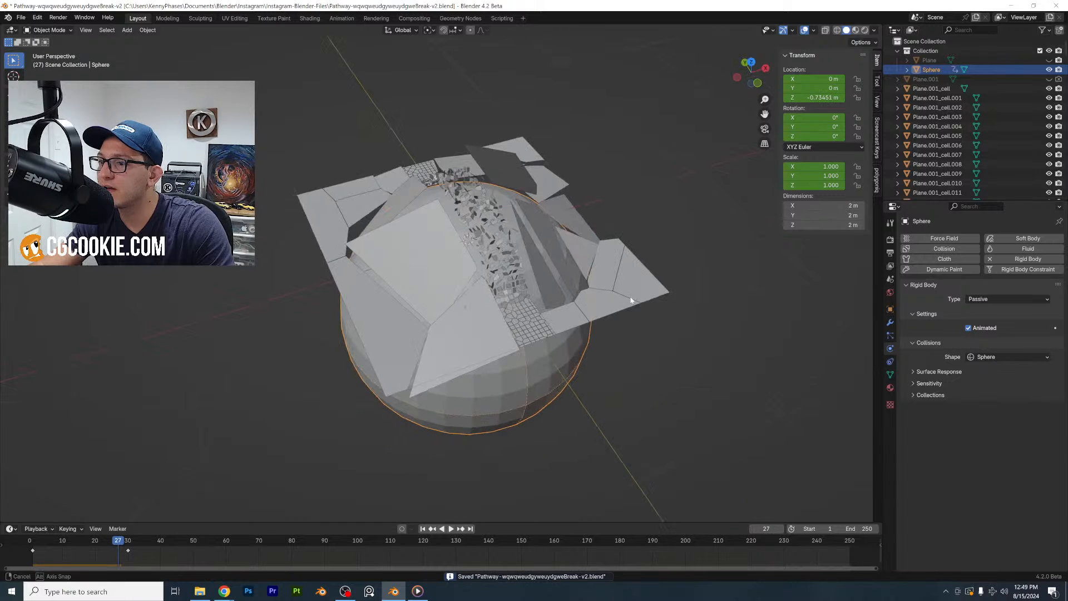
Hide the sphere and replay the simulation from the start to frame 57
{"action": "key", "text": "h"}
{"action": "middle_click_drag", "start_coordinate": [497, 393], "coordinate": [504, 394]}
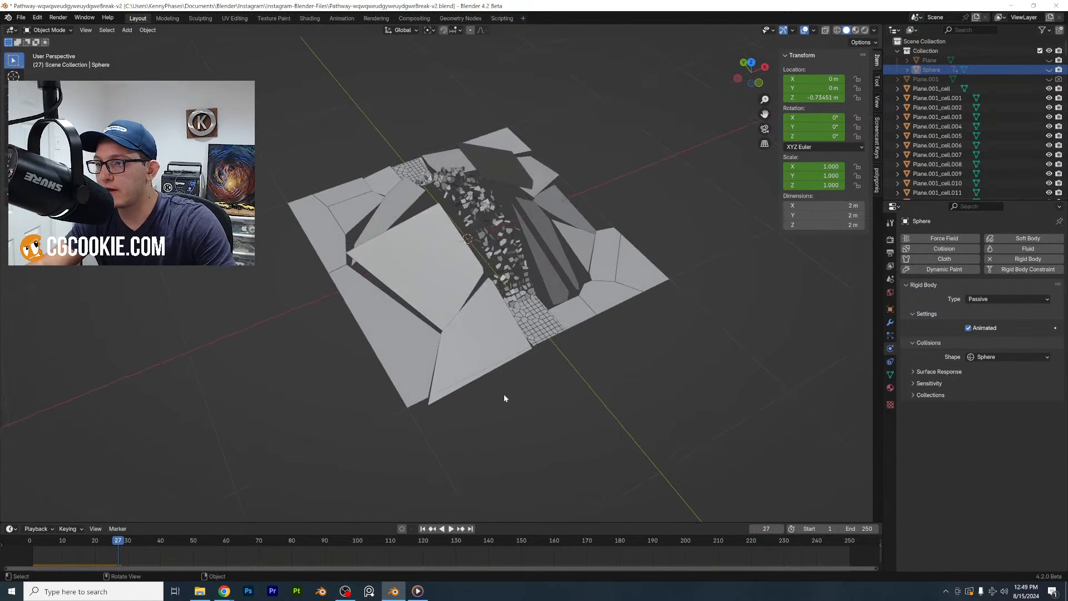
{"action": "middle_click_drag", "start_coordinate": [591, 207], "coordinate": [657, 220]}
{"action": "left_click", "coordinate": [34, 544]}
{"action": "key", "text": "space"}
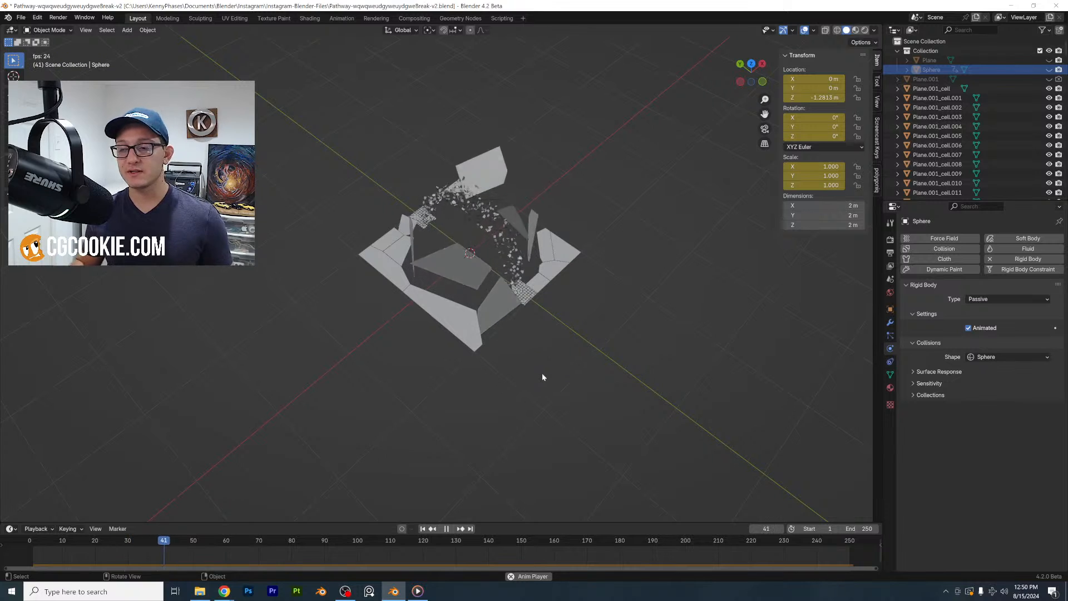
{"action": "key", "text": "space"}
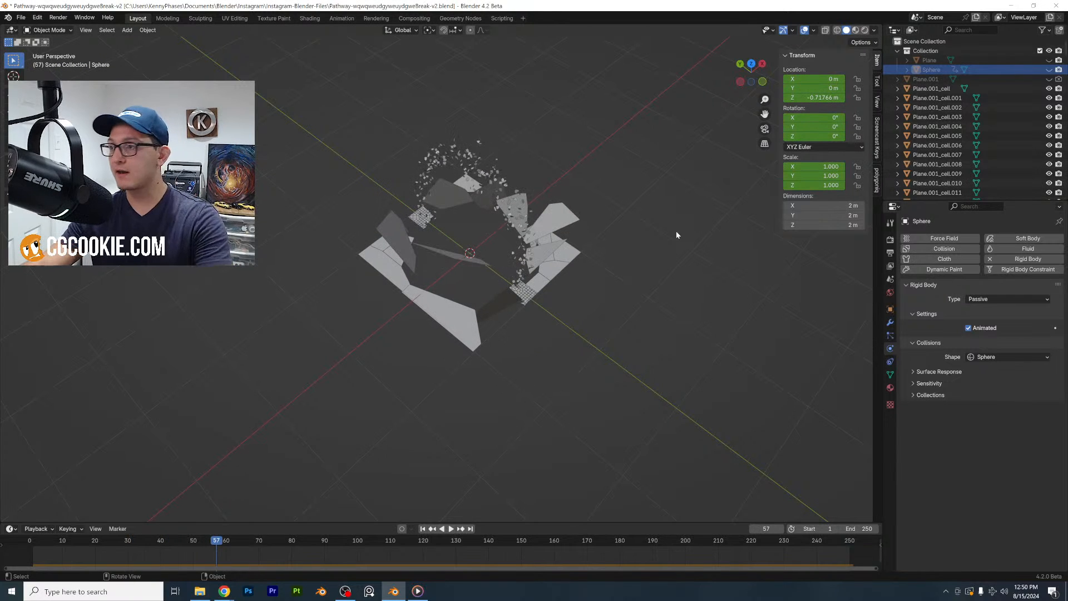
Unhide the original unfractured plane, select it, and frame it up close
{"action": "left_click", "coordinate": [1049, 60]}
{"action": "left_click", "coordinate": [930, 60]}
{"action": "key", "text": "KP_Decimal"}
{"action": "middle_click_drag", "start_coordinate": [526, 260], "coordinate": [707, 146]}
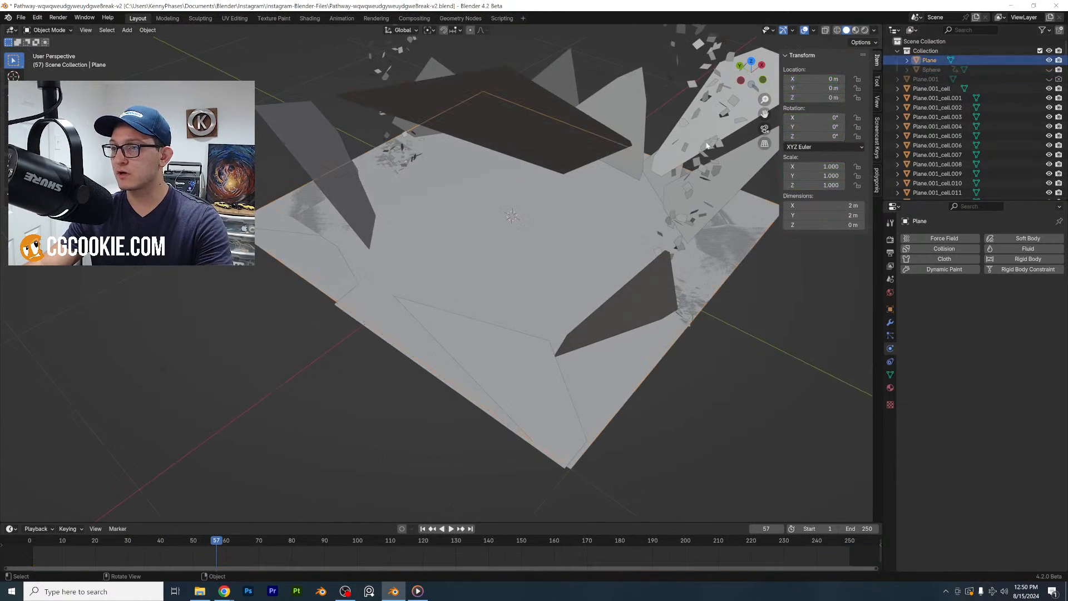
Set the viewport shading color to Random so each shard is colored differently
{"action": "left_click", "coordinate": [874, 31]}
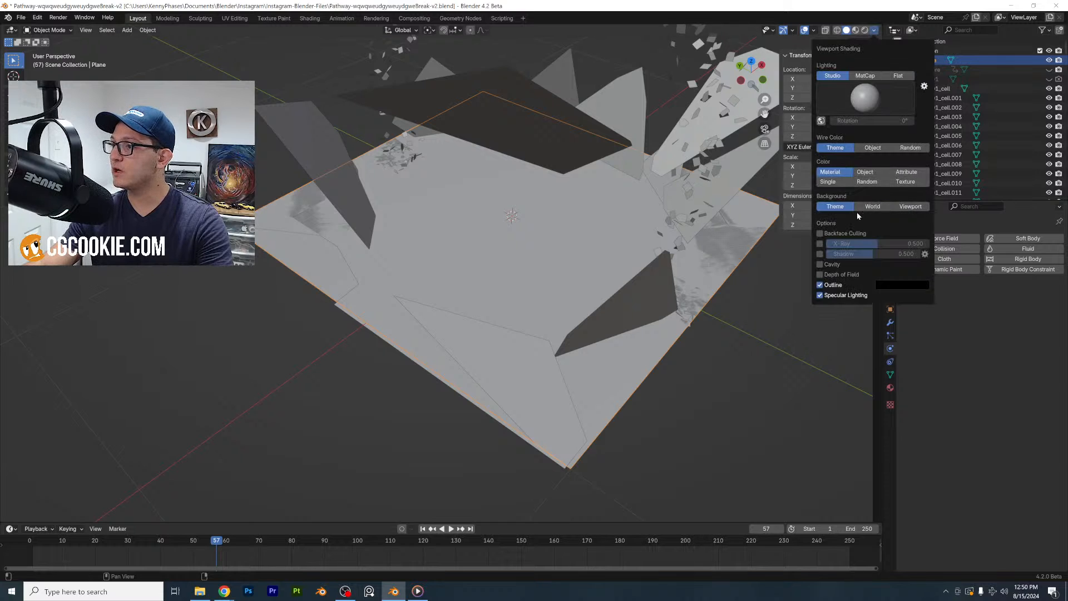
{"action": "left_click", "coordinate": [867, 182]}
Expand the original plane's Visibility settings and try switching its viewport display off and on
{"action": "left_click", "coordinate": [890, 310]}
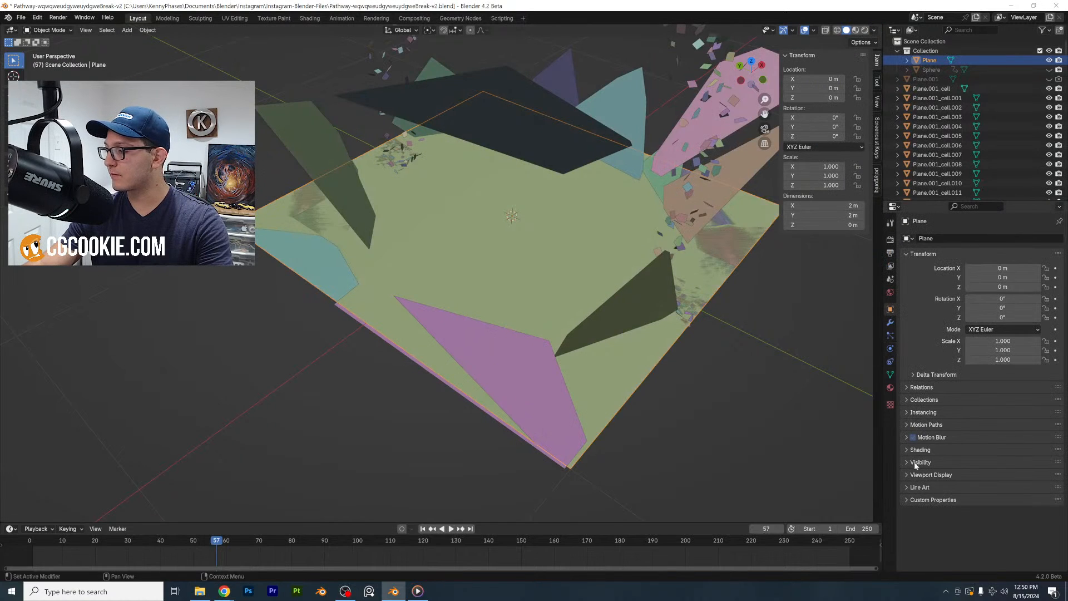
{"action": "left_click", "coordinate": [921, 462]}
{"action": "scroll", "coordinate": [956, 389], "scroll_direction": "down", "scroll_amount": 3}
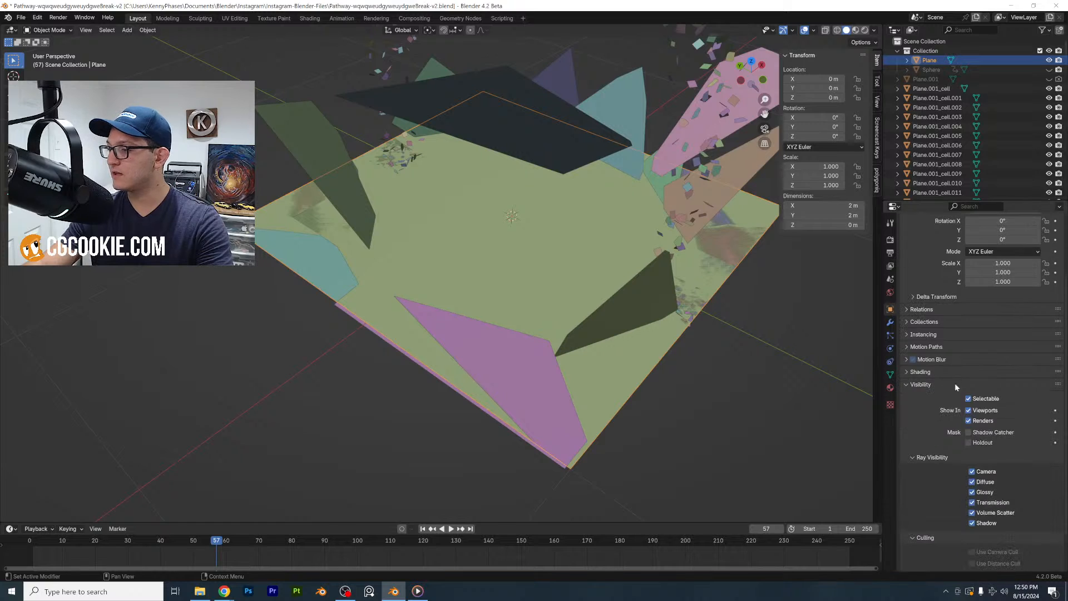
{"action": "left_click", "coordinate": [969, 410]}
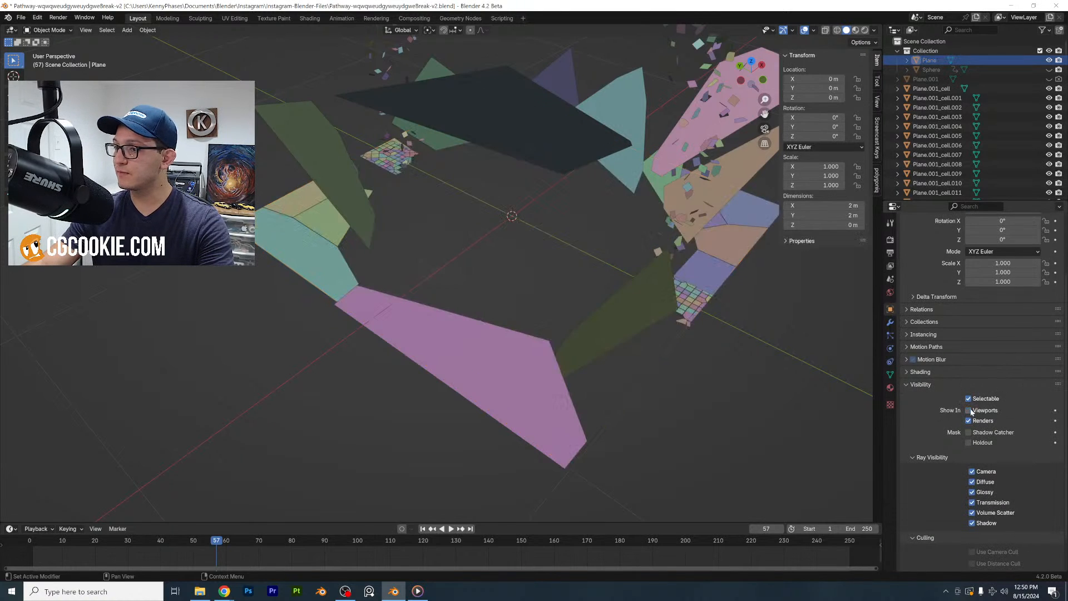
{"action": "left_click", "coordinate": [969, 410]}
{"action": "left_click", "coordinate": [968, 411]}
{"action": "left_click", "coordinate": [969, 410]}
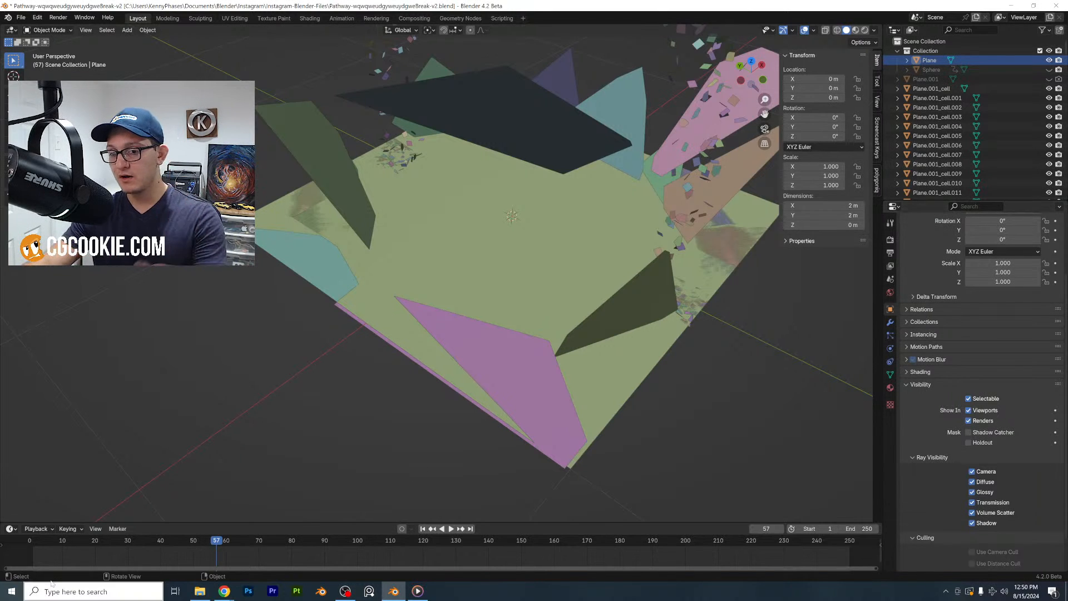
Go to frame 17, where the shatter begins, and compare the view with the original plane's viewport display off and on
{"action": "left_click_drag", "start_coordinate": [38, 549], "coordinate": [29, 550]}
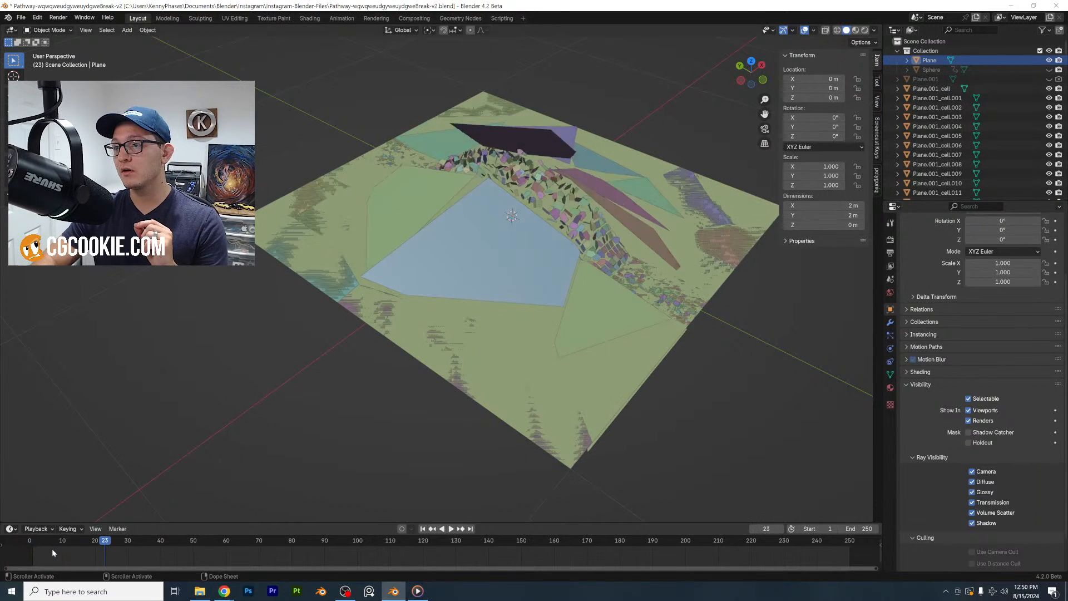
{"action": "key", "text": "Left"}
{"action": "key", "text": "Left"}
{"action": "key", "text": "Left"}
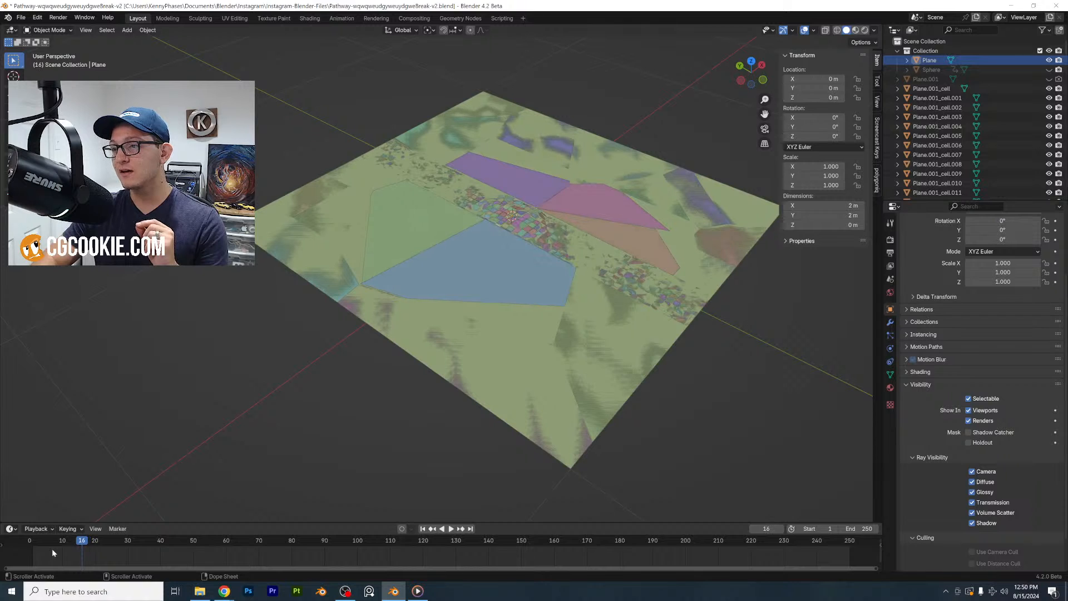
{"action": "key", "text": "Right"}
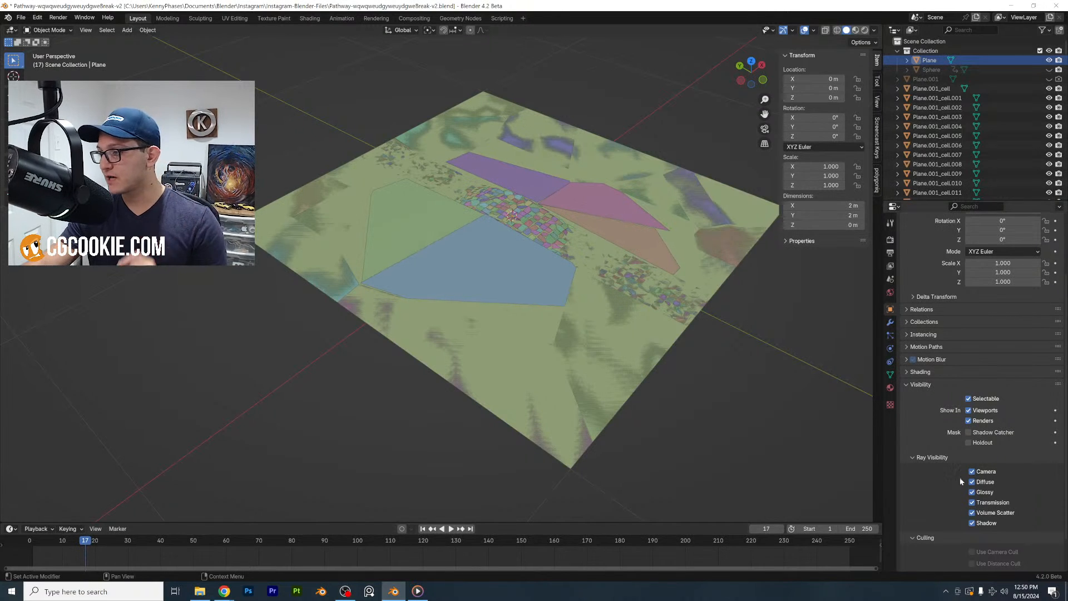
{"action": "left_click", "coordinate": [969, 410]}
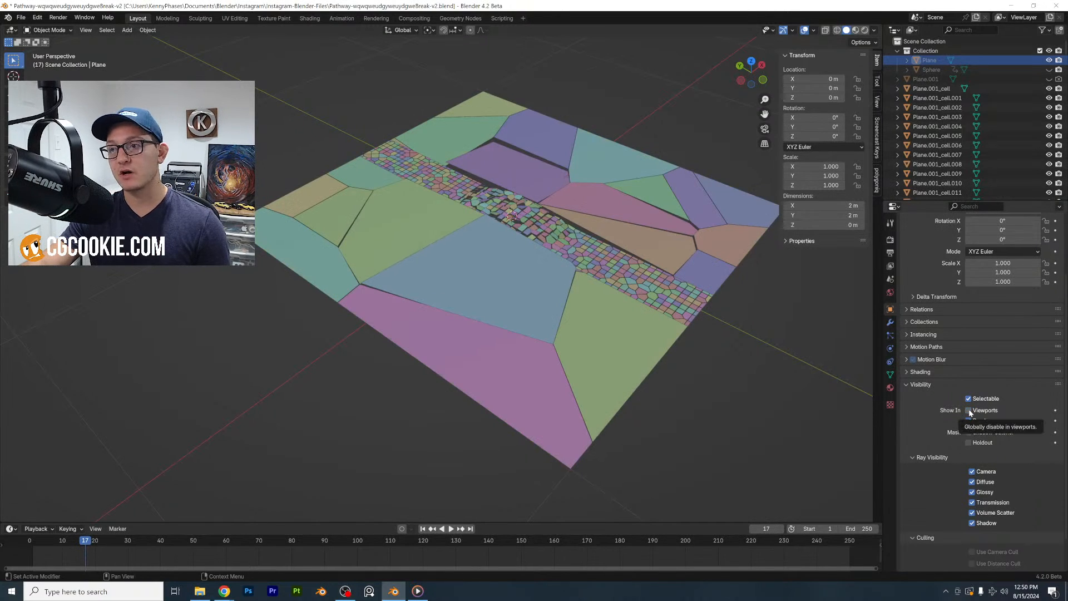
{"action": "left_click", "coordinate": [969, 411]}
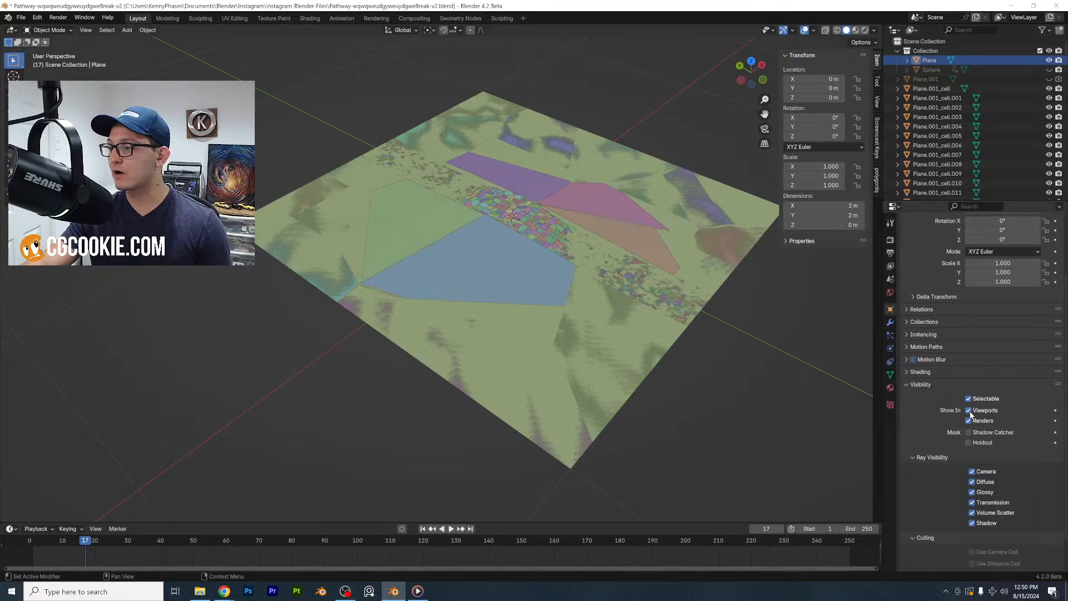
Hide the original plane in the viewport, disable it in renders, and play the simulation to frame 52
{"action": "left_click", "coordinate": [1050, 60]}
{"action": "left_click", "coordinate": [1059, 60]}
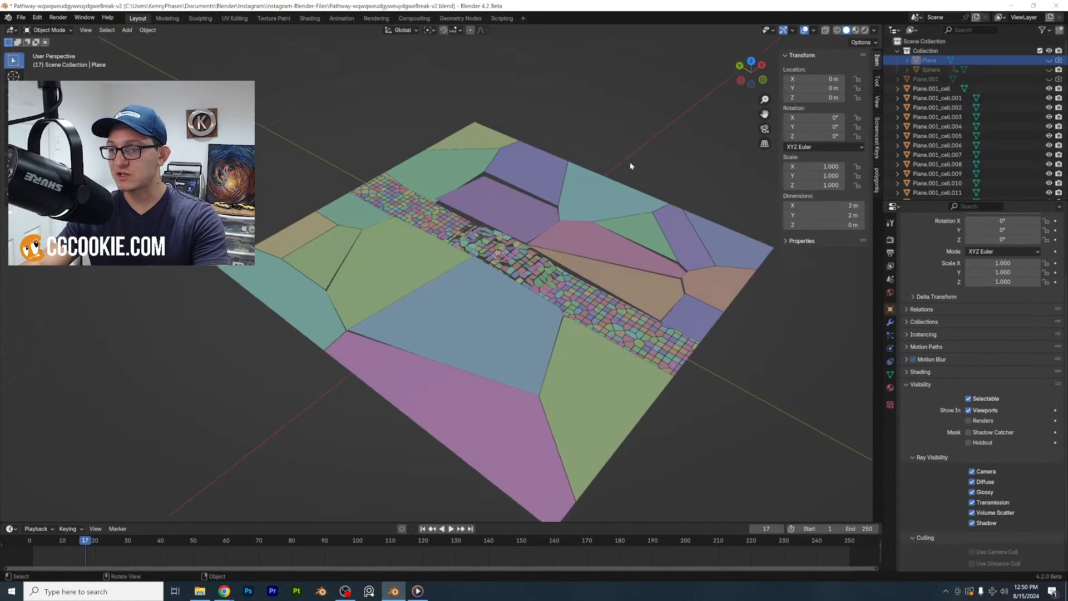
{"action": "key", "text": "space"}
{"action": "key", "text": "space"}
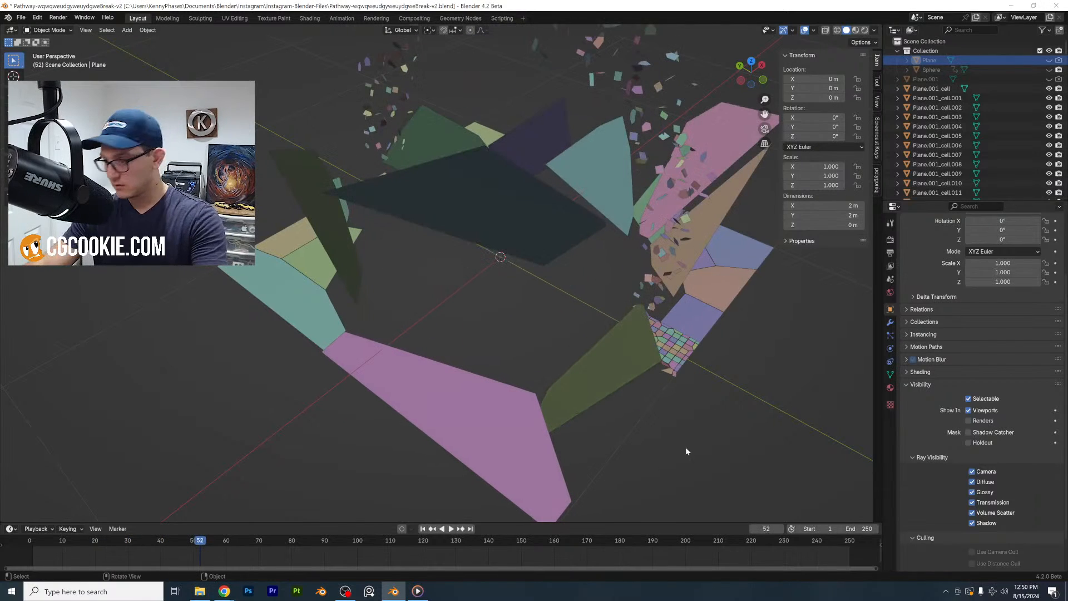
Set the animation range to frames 0 to 79, play it back, and return to frame 0
{"action": "left_click_drag", "start_coordinate": [854, 529], "coordinate": [790, 529]}
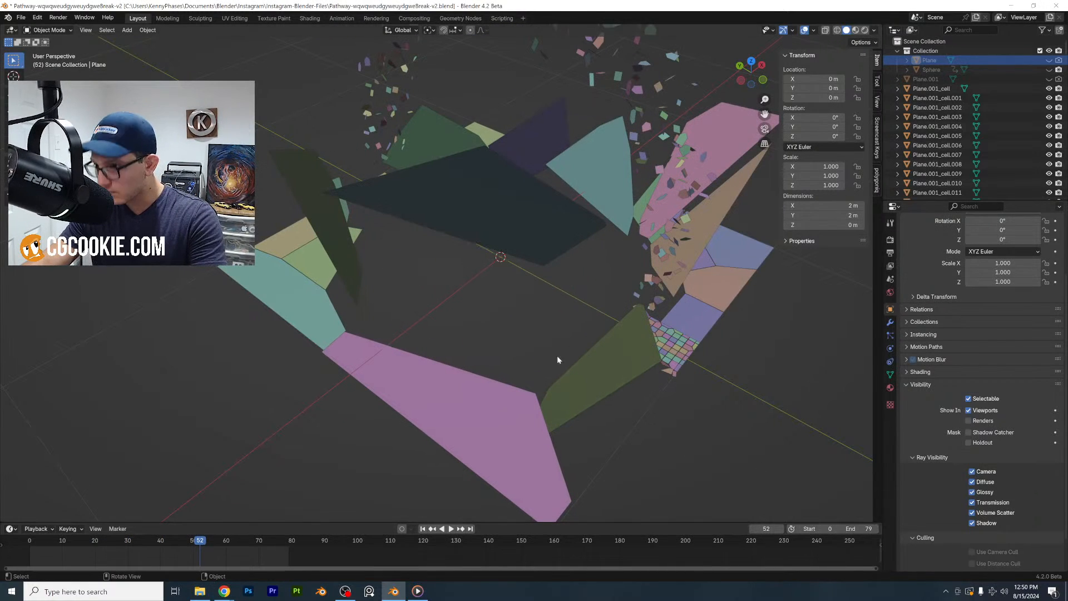
{"action": "key", "text": "space"}
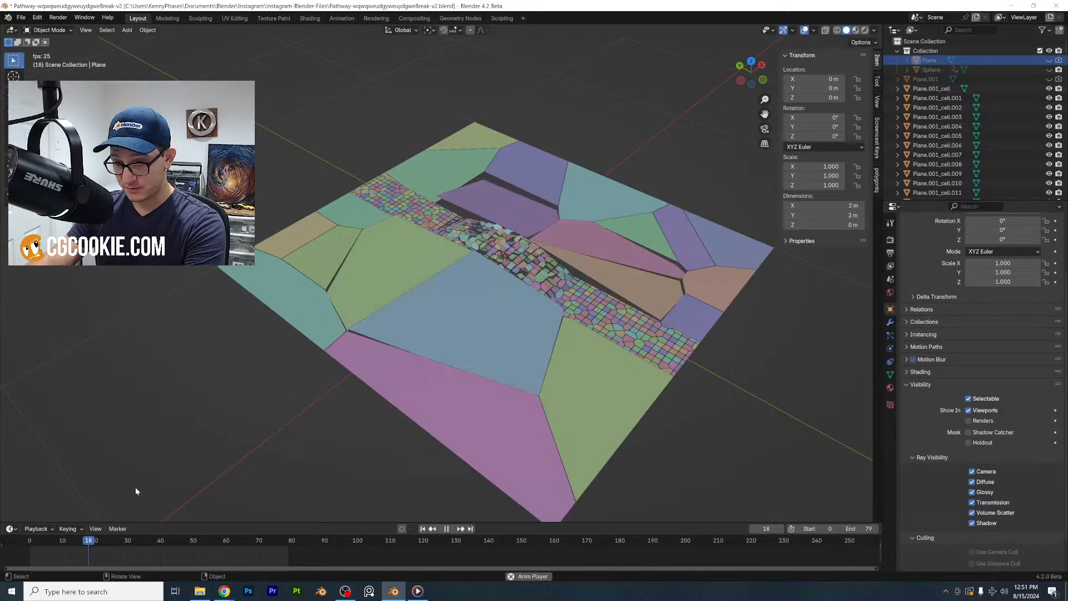
{"action": "left_click", "coordinate": [30, 541]}
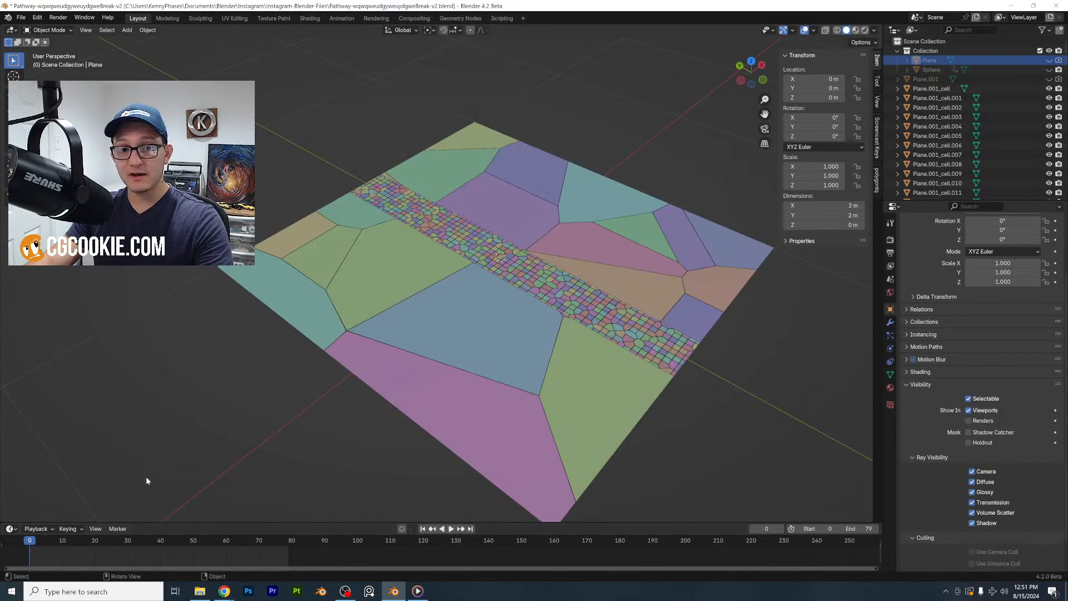
Add a Drag force field at the center of the fractured plane
{"action": "left_click", "coordinate": [128, 31]}
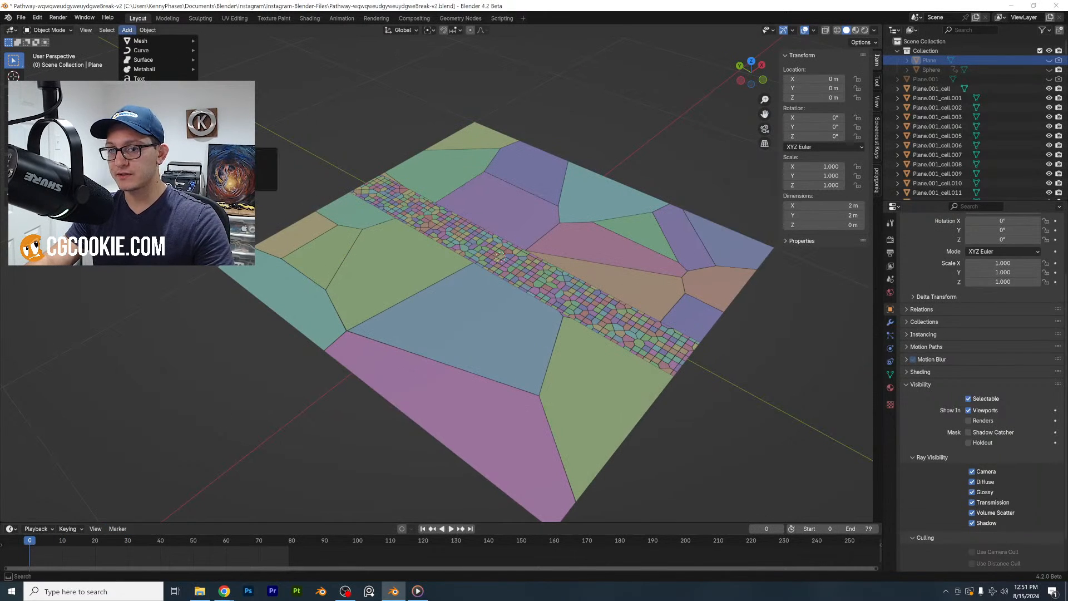
{"action": "mouse_move", "coordinate": [152, 201]}
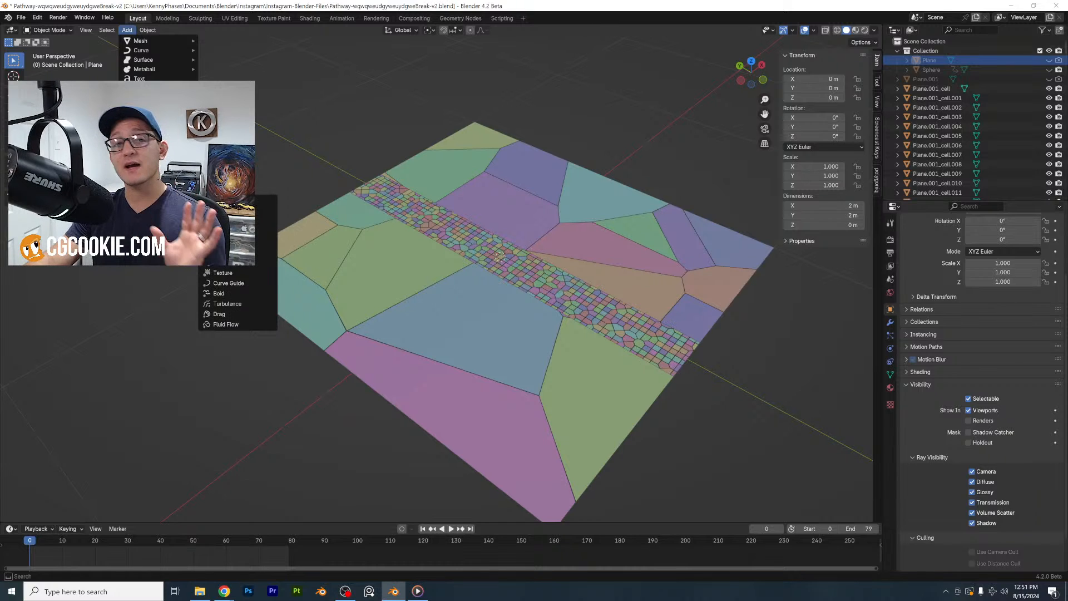
{"action": "left_click", "coordinate": [230, 314]}
{"action": "scroll", "coordinate": [648, 222], "scroll_direction": "down", "scroll_amount": 5}
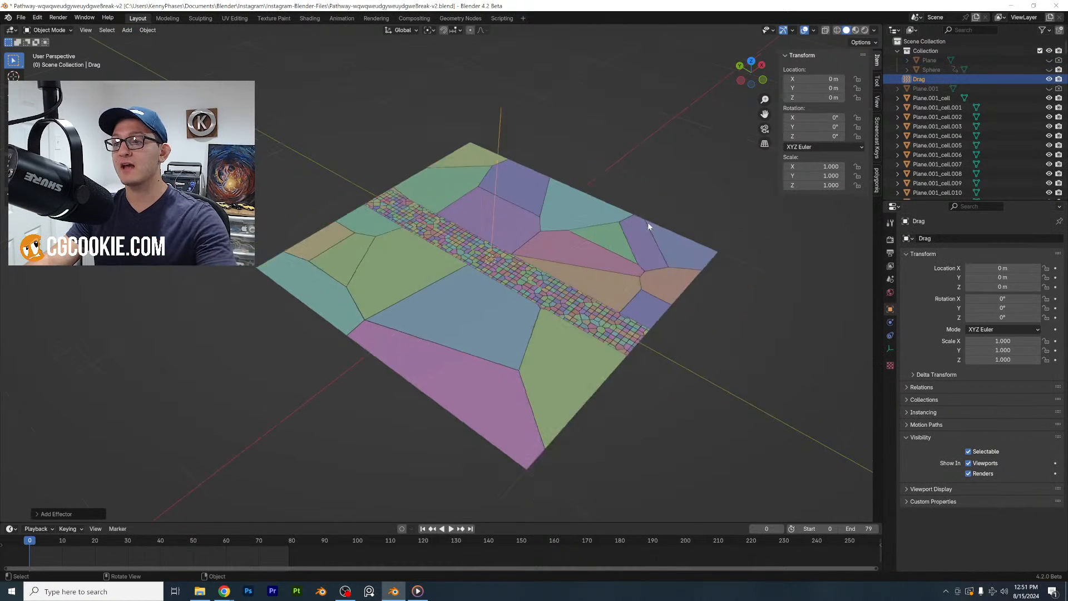
Raise the Drag field along Z to about 1.48 m above the plane and scale it to about 1.074
{"action": "key", "text": "g"}
{"action": "key", "text": "z"}
{"action": "left_click", "coordinate": [573, 110]}
{"action": "scroll", "coordinate": [586, 210], "scroll_direction": "up", "scroll_amount": 2}
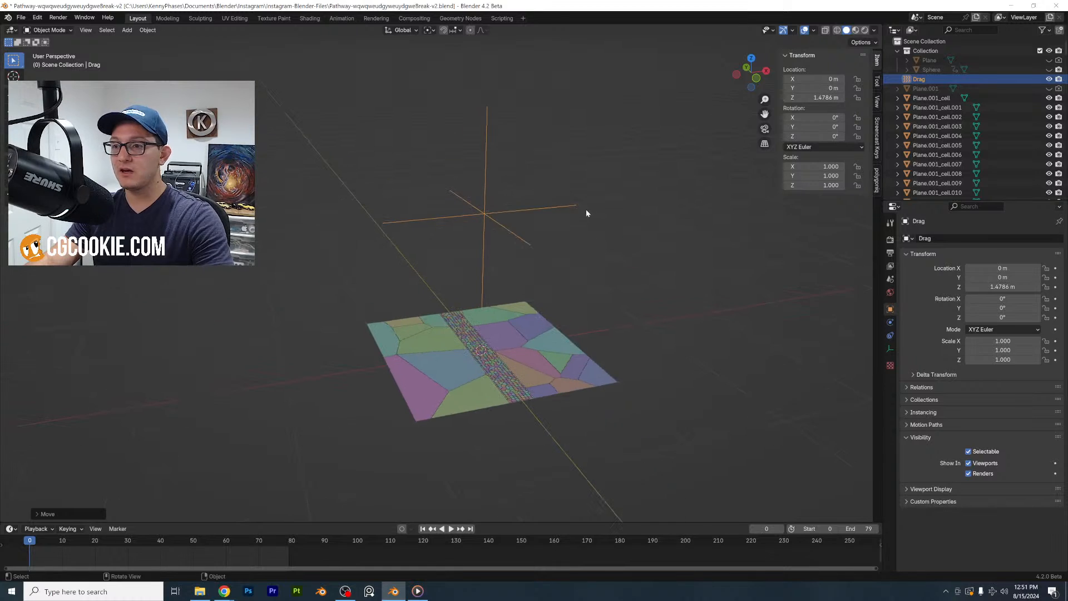
{"action": "key", "text": "s"}
{"action": "left_click", "coordinate": [595, 214]}
Limit the Drag field's falloff to a maximum distance of 0.7 m and save the file
{"action": "left_click", "coordinate": [891, 323]}
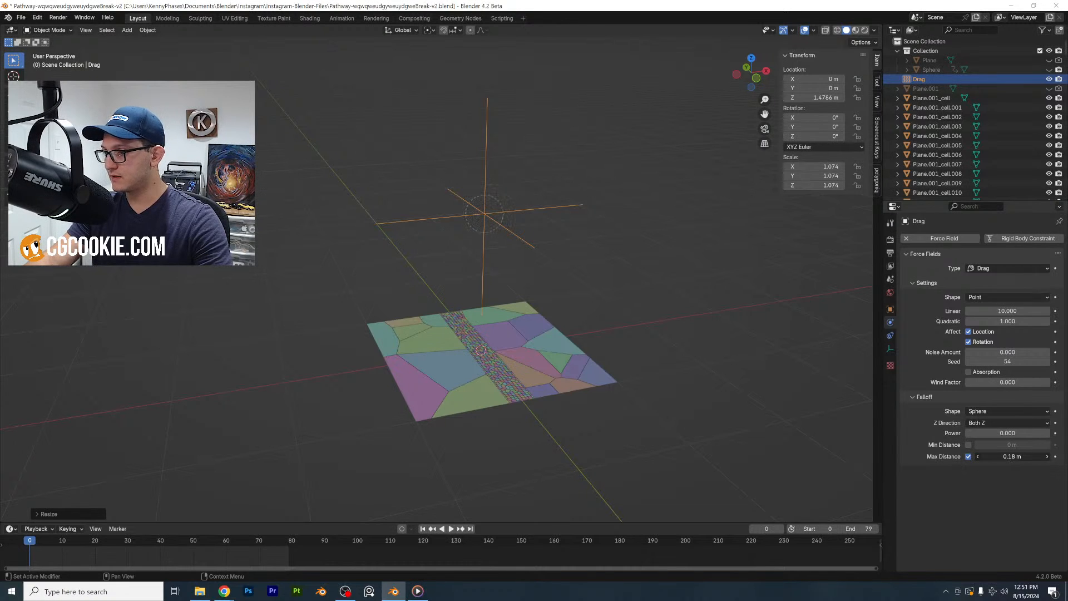
{"action": "middle_click_drag", "start_coordinate": [686, 257], "coordinate": [573, 280]}
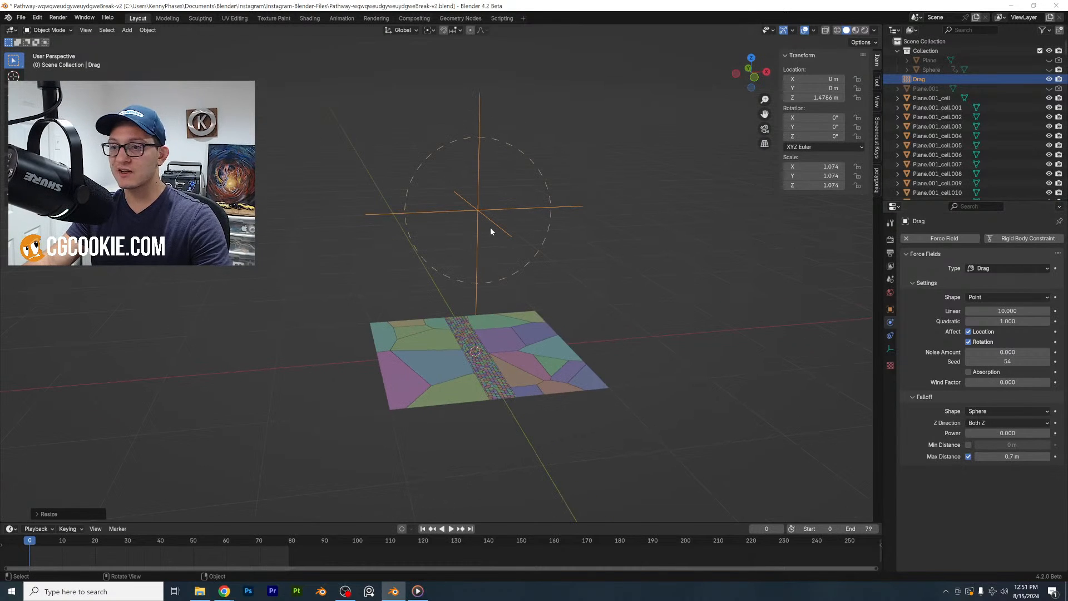
{"action": "key", "text": "ctrl+s"}
{"action": "left_click", "coordinate": [637, 266]}
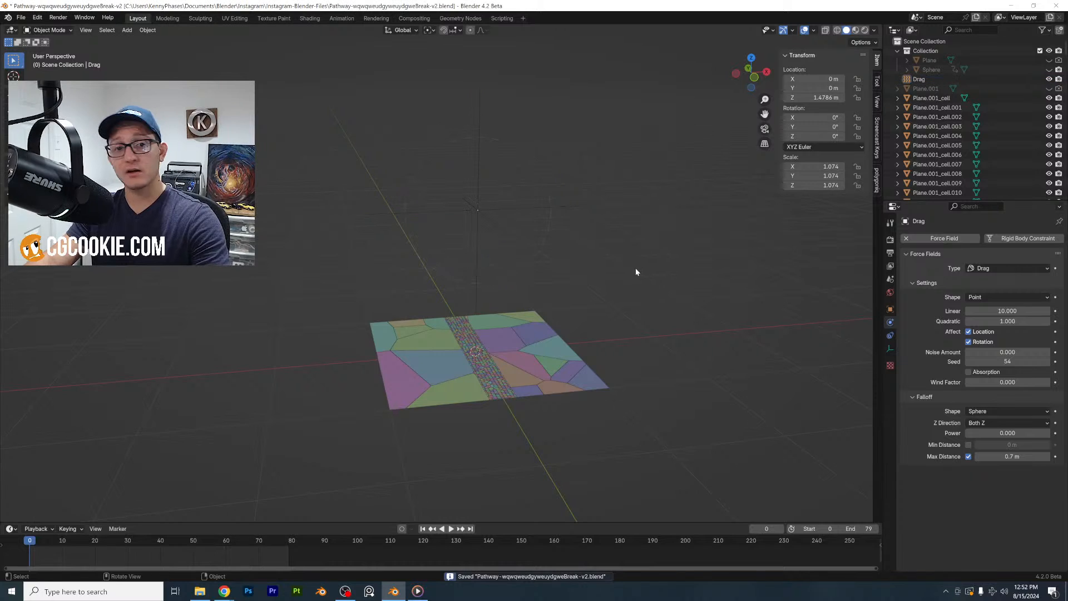
Select the Drag field, play the simulation to examine its effect on the flying shards, and return to frame 1
{"action": "scroll", "coordinate": [571, 222], "scroll_direction": "up", "scroll_amount": 1}
{"action": "left_click", "coordinate": [577, 202]}
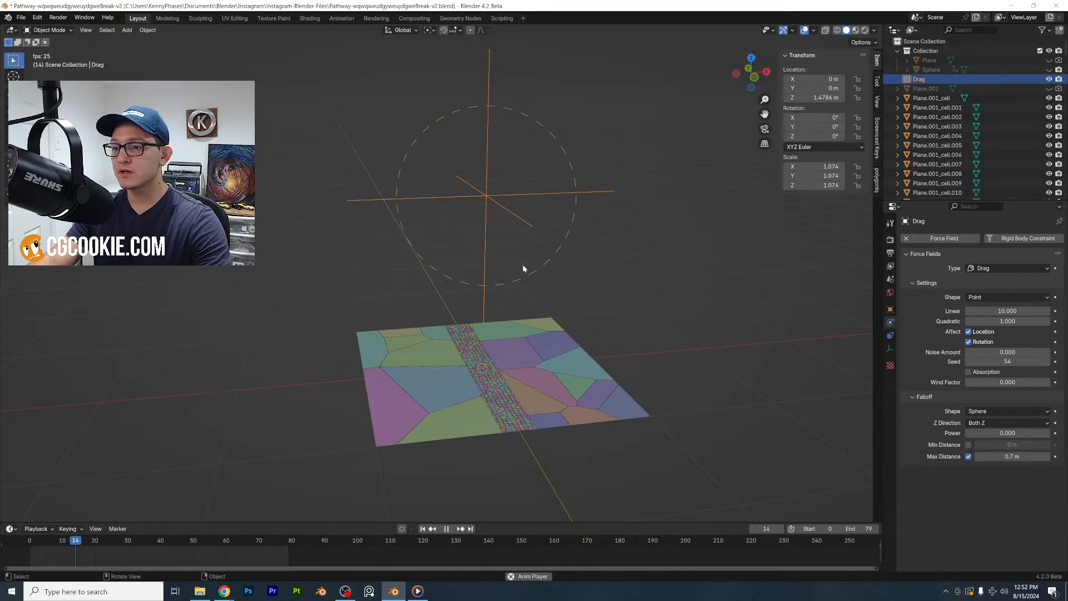
{"action": "scroll", "coordinate": [526, 265], "scroll_direction": "up", "scroll_amount": 4}
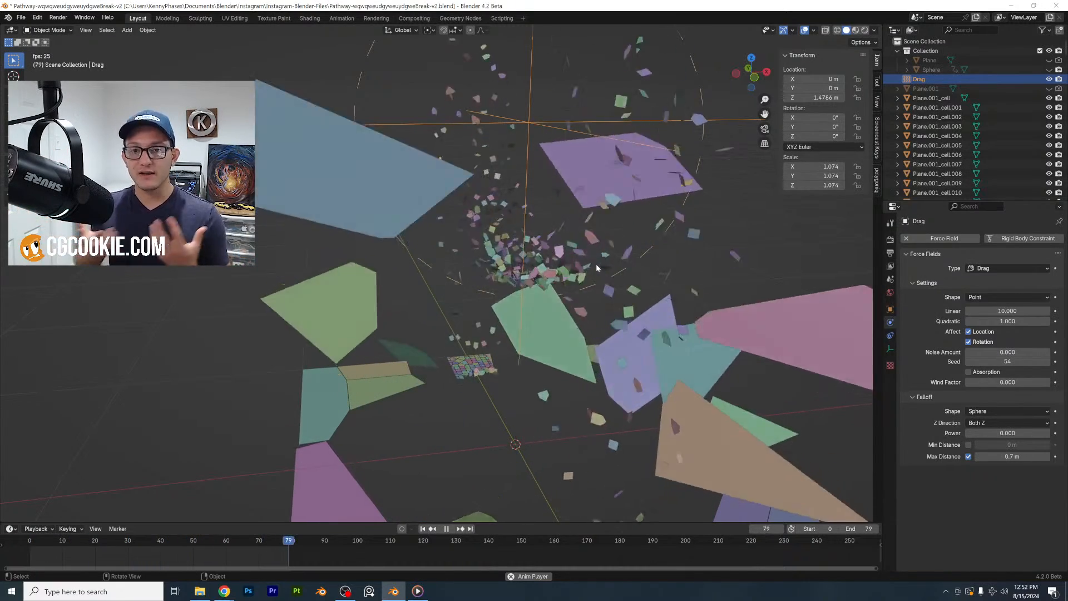
{"action": "key", "text": "space"}
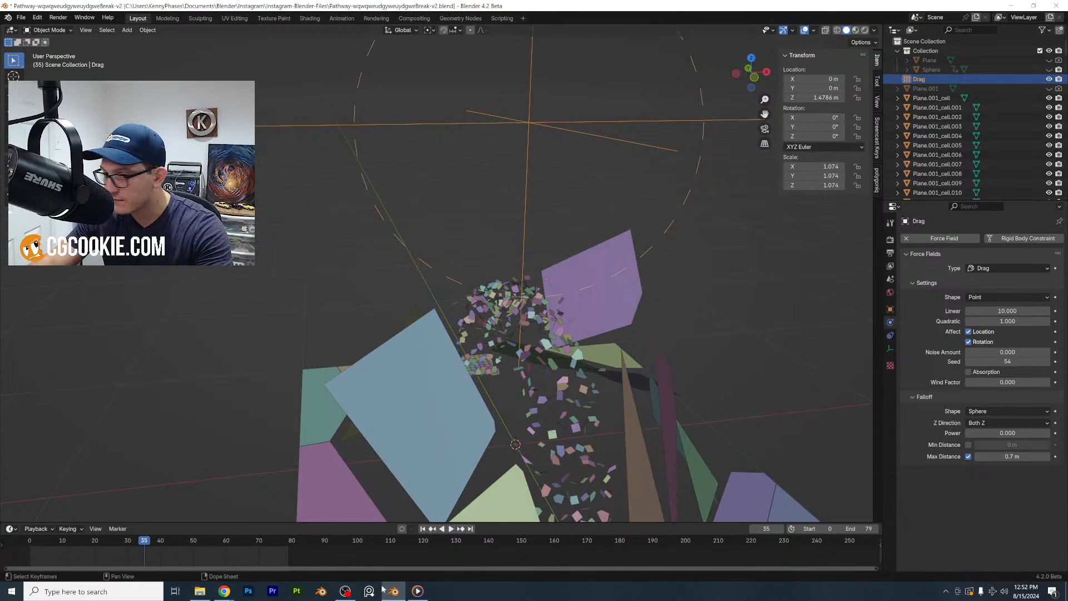
{"action": "left_click", "coordinate": [31, 540]}
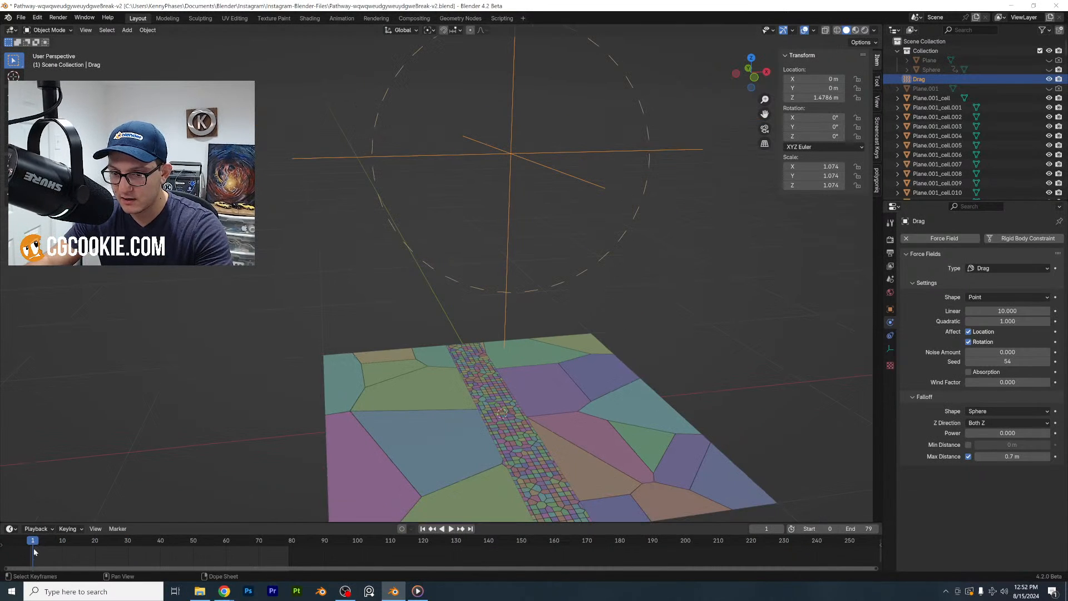
{"action": "scroll", "coordinate": [548, 282], "scroll_direction": "down", "scroll_amount": 4}
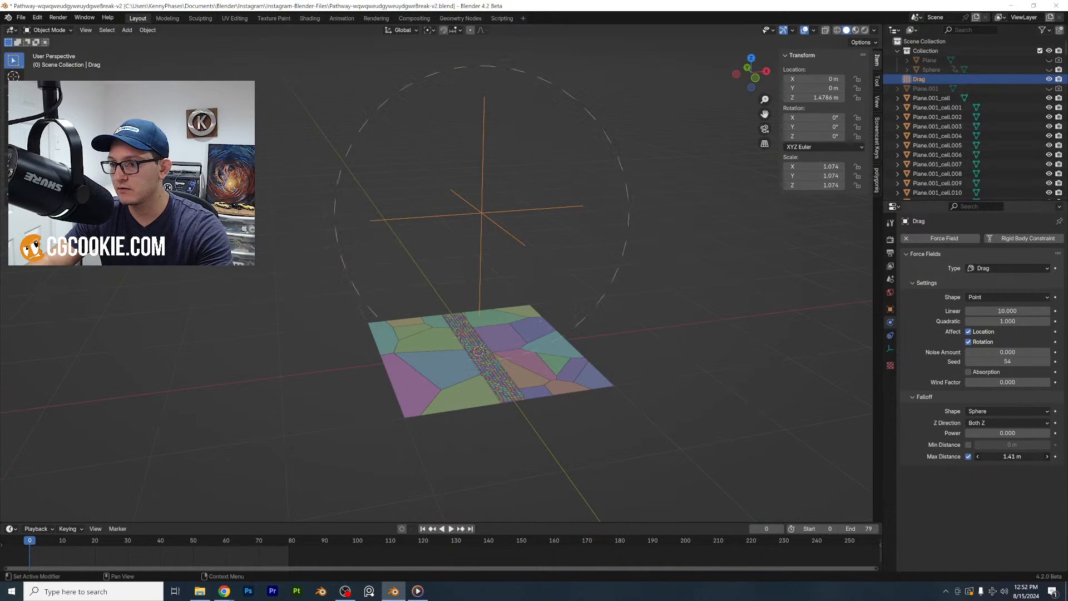
Raise the Drag field along Z to about 2.44 m above the plane
{"action": "left_click", "coordinate": [762, 80]}
{"action": "key", "text": "g"}
{"action": "key", "text": "z"}
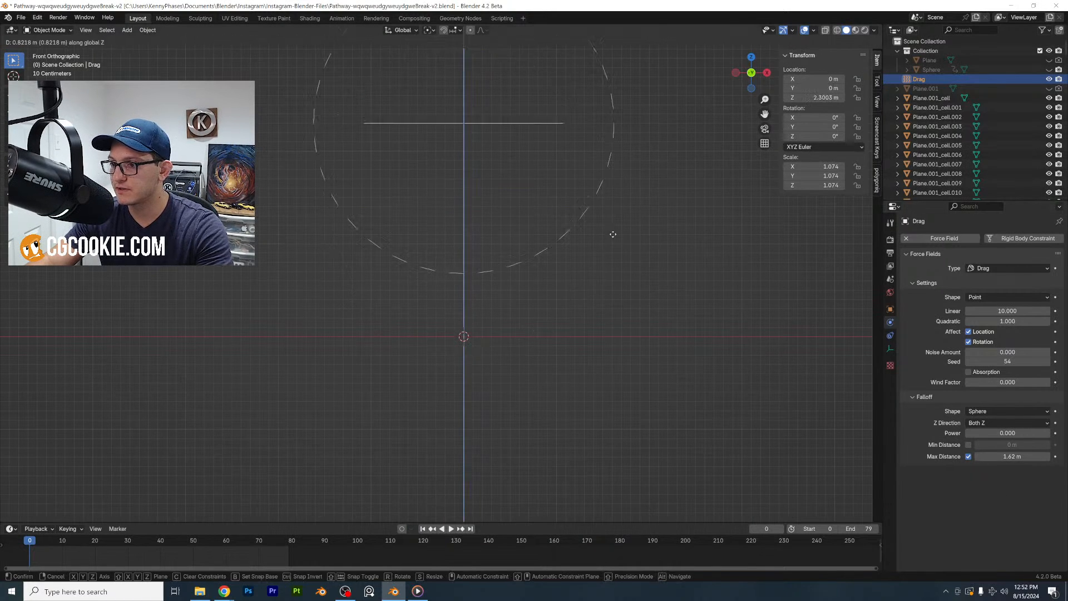
{"action": "left_click", "coordinate": [614, 222]}
{"action": "middle_click_drag", "start_coordinate": [614, 222], "coordinate": [502, 191]}
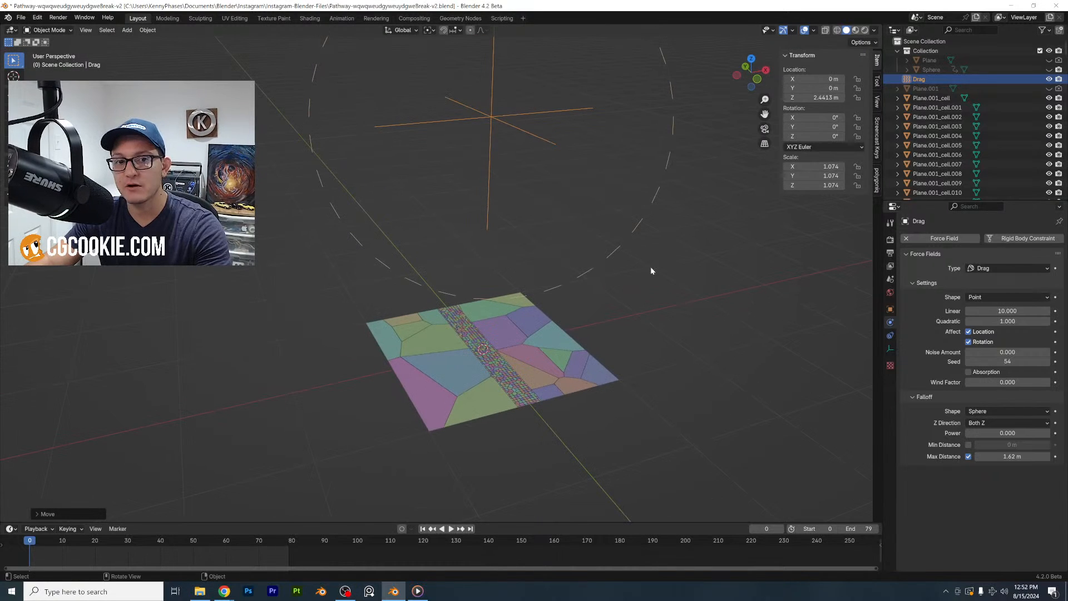
{"action": "middle_click_drag", "start_coordinate": [651, 271], "coordinate": [648, 275]}
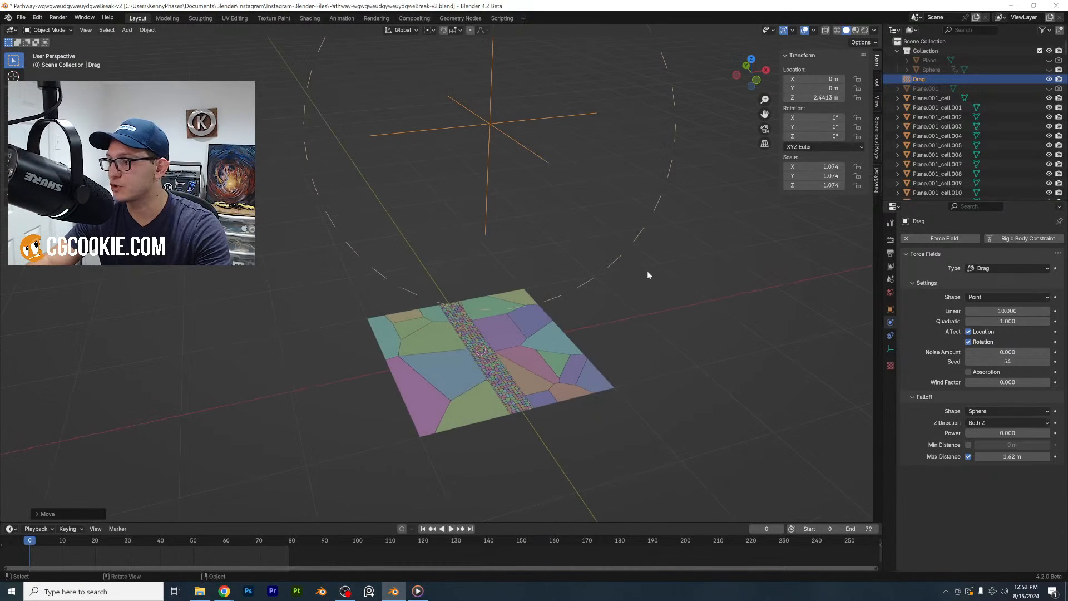
Set the Drag field's shape to Plane and lower the field along Z to about 1.51 m
{"action": "left_click", "coordinate": [984, 299]}
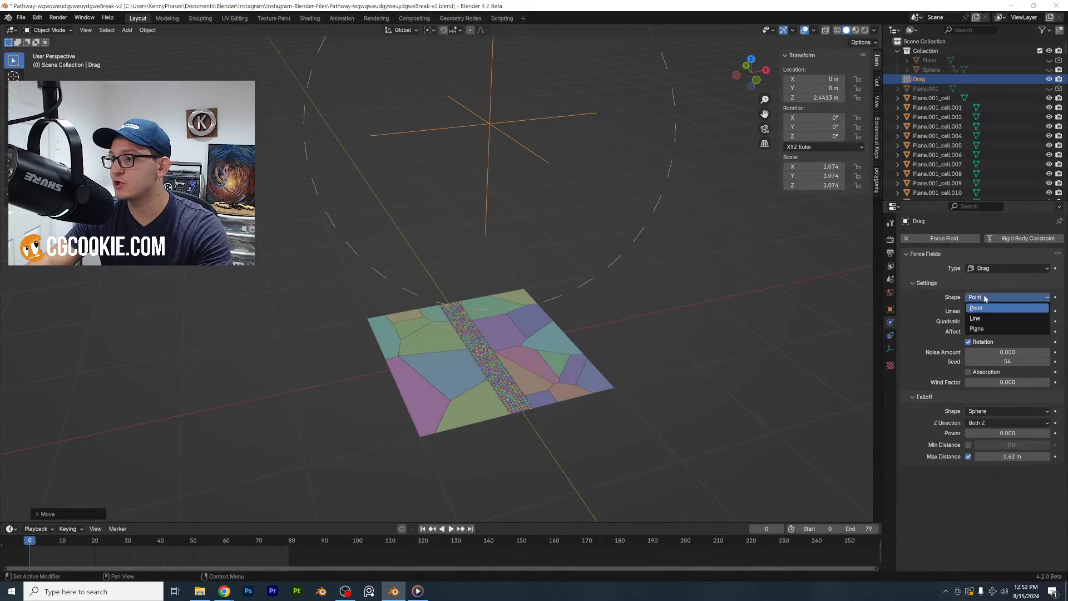
{"action": "left_click", "coordinate": [989, 328]}
{"action": "key", "text": "g"}
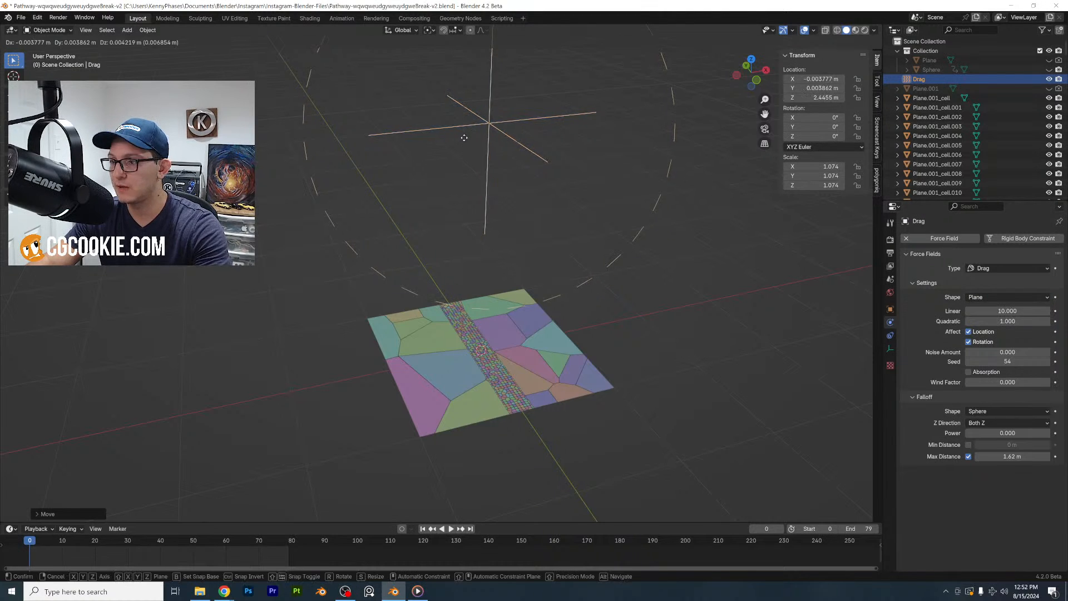
{"action": "key", "text": "z"}
{"action": "left_click", "coordinate": [471, 237]}
Save the file, play the simulation to check the lowered Drag field, and return to frame 0
{"action": "key", "text": "ctrl+s"}
{"action": "key", "text": "space"}
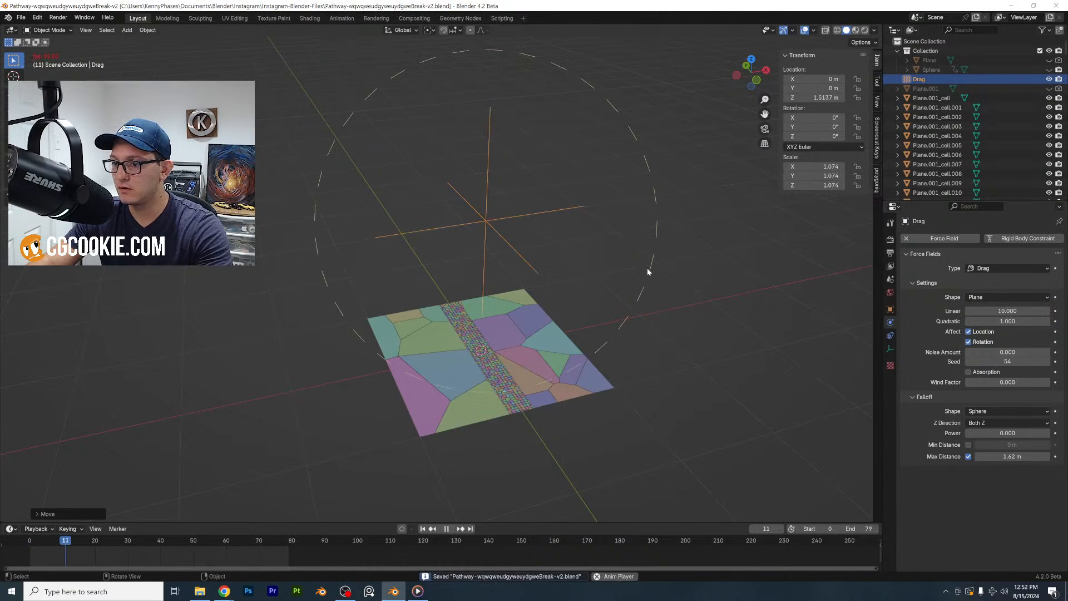
{"action": "key", "text": "space"}
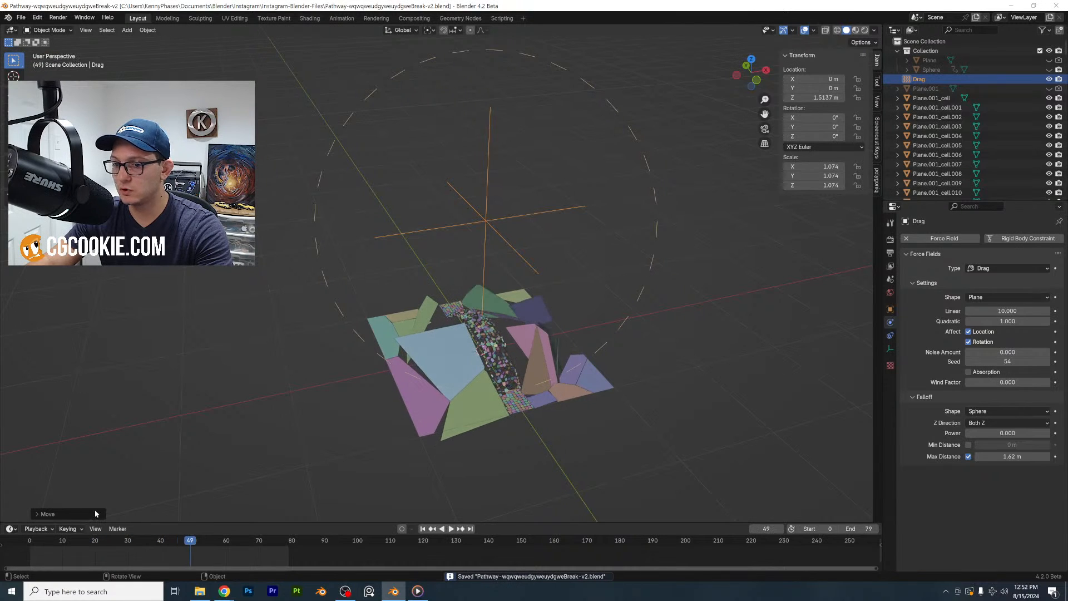
{"action": "left_click_drag", "start_coordinate": [37, 543], "coordinate": [30, 544]}
Raise the Drag field along Z to about 1.97 m and save the file
{"action": "key", "text": "g"}
{"action": "key", "text": "z"}
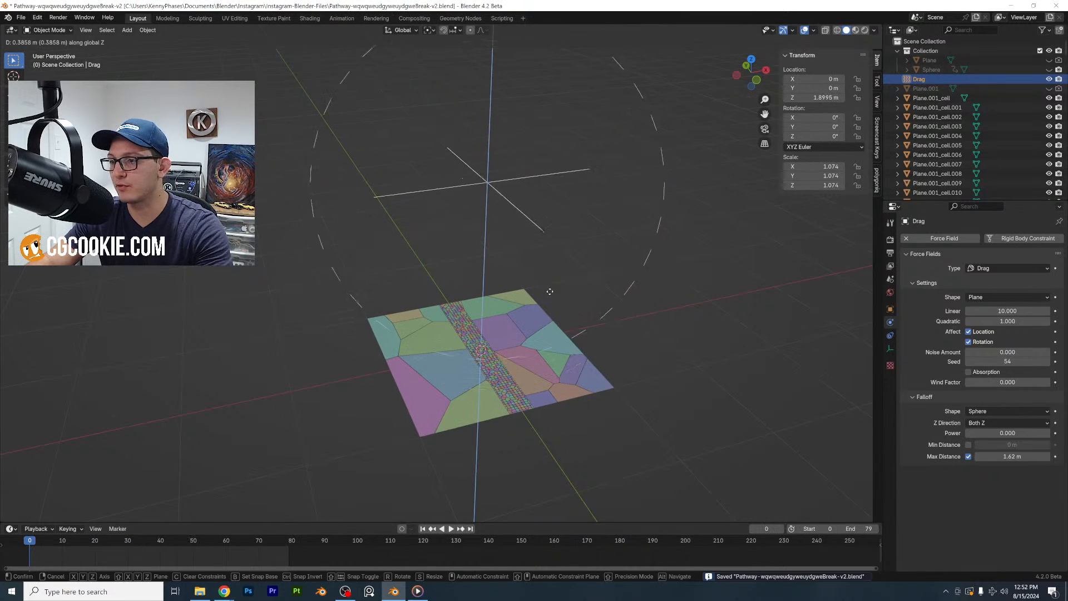
{"action": "left_click", "coordinate": [551, 286]}
{"action": "key", "text": "ctrl+s"}
Play the simulation and examine from close up how the raised Drag field slows the flying shards
{"action": "key", "text": "space"}
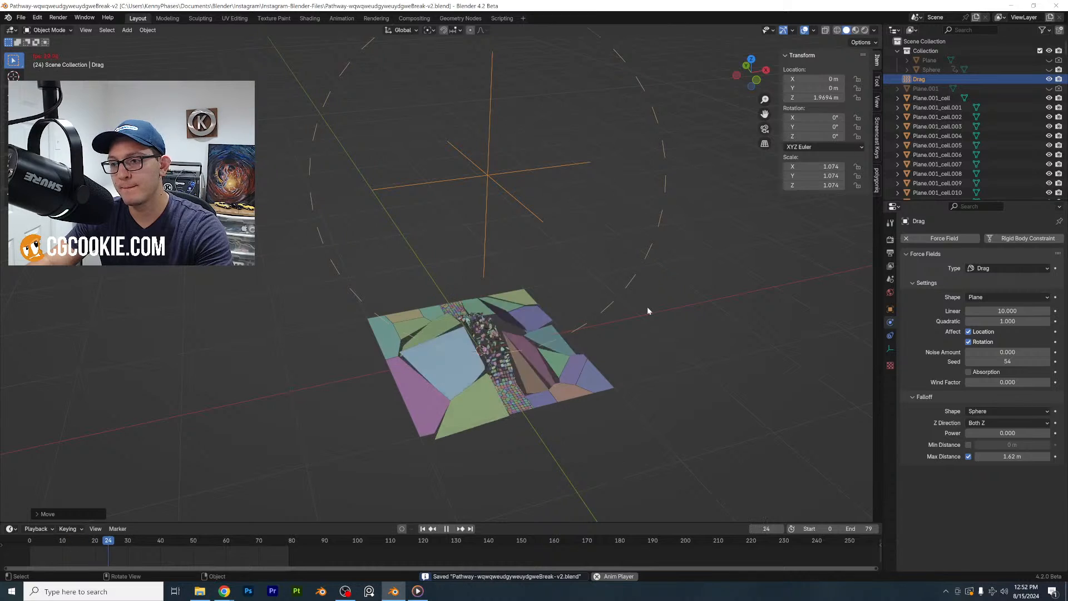
{"action": "scroll", "coordinate": [576, 354], "scroll_direction": "up", "scroll_amount": 4}
{"action": "middle_click_drag", "start_coordinate": [575, 354], "coordinate": [548, 239]}
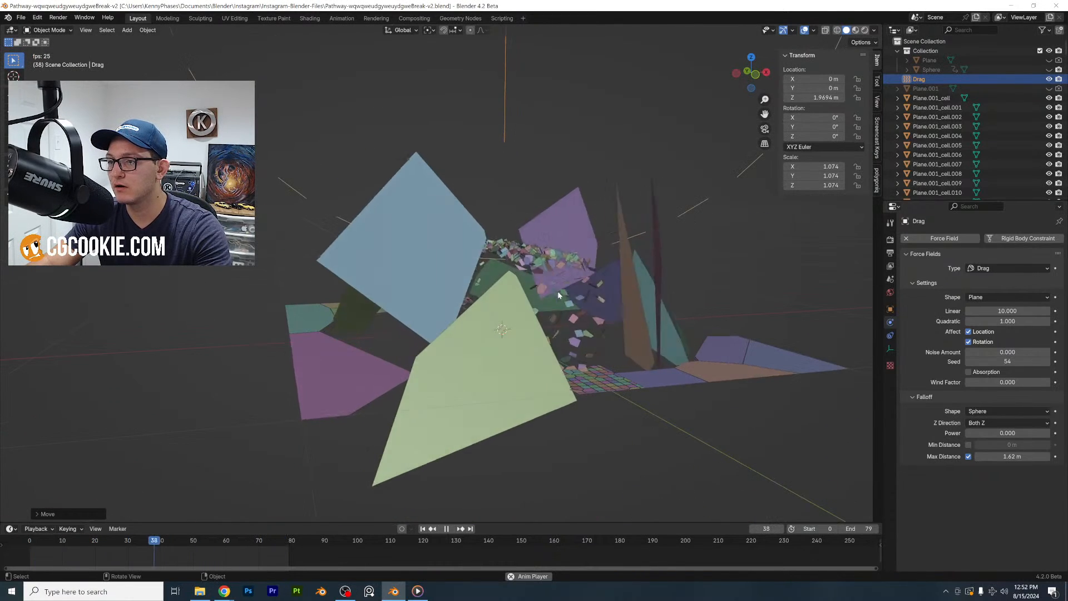
{"action": "middle_click_drag", "start_coordinate": [562, 275], "coordinate": [565, 289]}
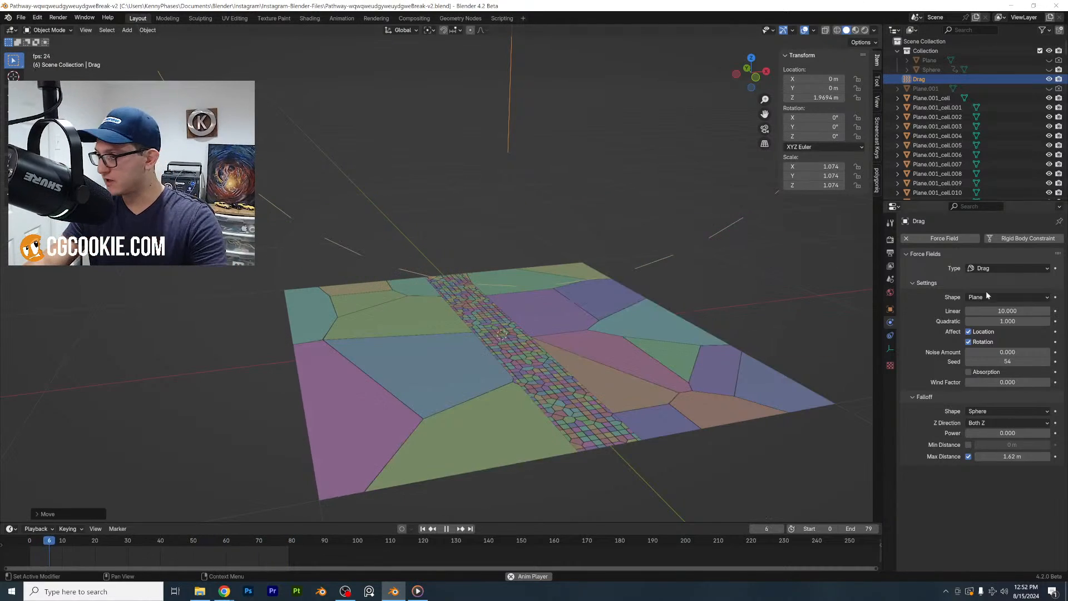
Set the Drag field's shape back to Point and stop the playback at frame 60
{"action": "left_click", "coordinate": [988, 297]}
{"action": "left_click", "coordinate": [979, 301]}
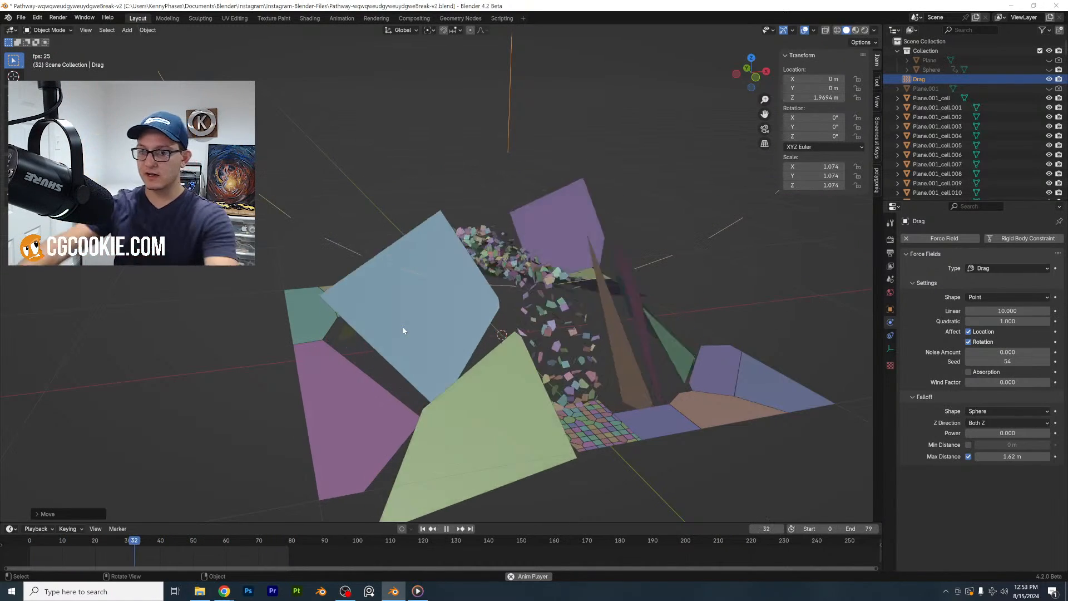
{"action": "key", "text": "space"}
Examine the paused shards around the Drag field's falloff boundary in an X-ray view from the side, then replay the simulation
{"action": "middle_click_drag", "start_coordinate": [533, 349], "coordinate": [523, 305]}
{"action": "scroll", "coordinate": [606, 309], "scroll_direction": "up", "scroll_amount": 4}
{"action": "left_click", "coordinate": [826, 30]}
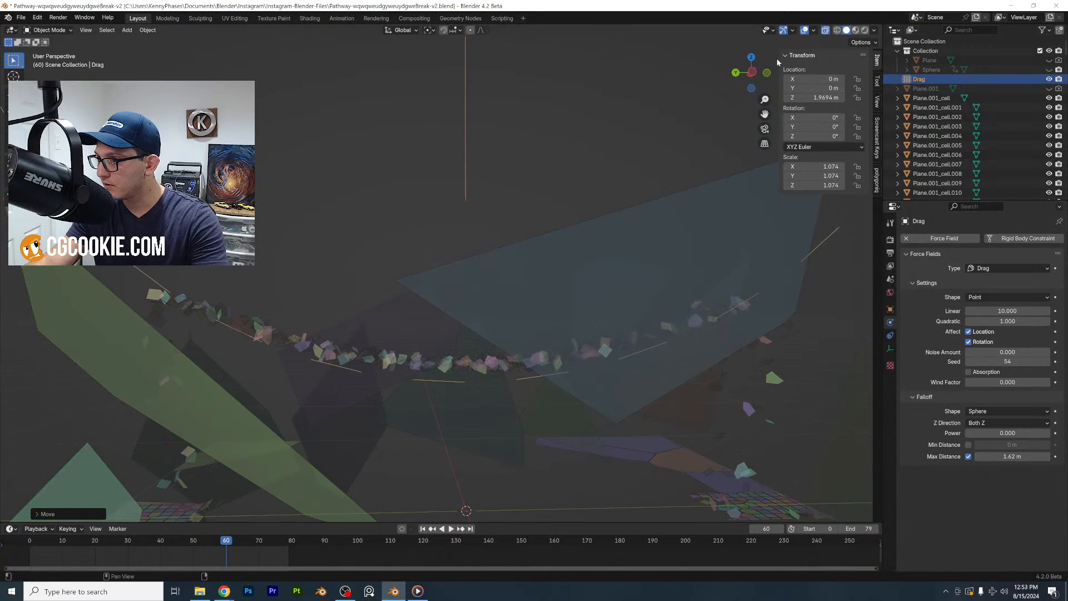
{"action": "left_click", "coordinate": [752, 72]}
{"action": "left_click_drag", "start_coordinate": [147, 240], "coordinate": [745, 393]}
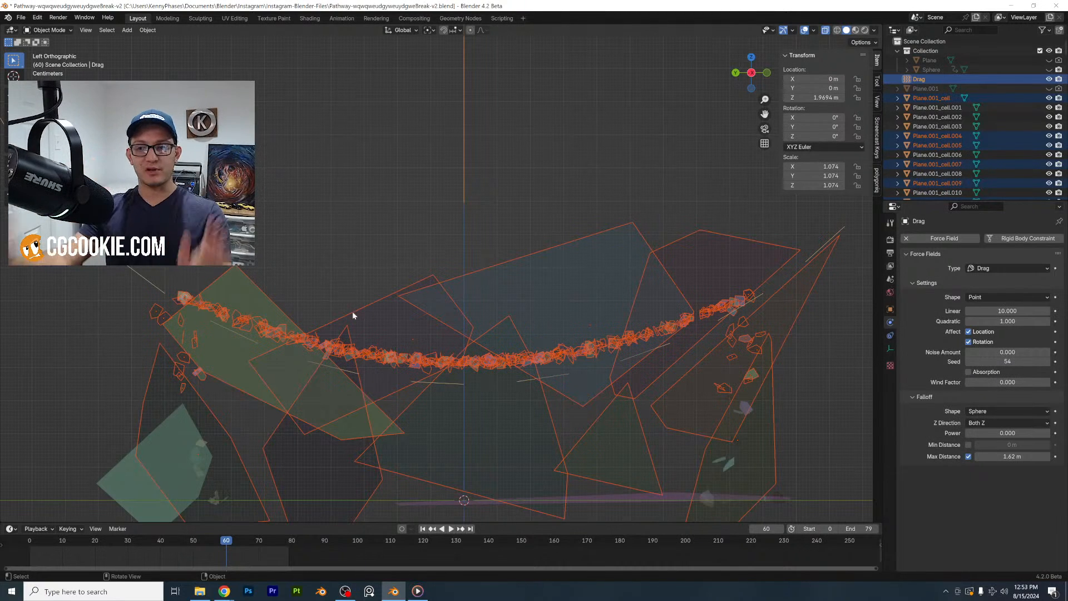
{"action": "scroll", "coordinate": [345, 237], "scroll_direction": "down", "scroll_amount": 1}
{"action": "left_click", "coordinate": [358, 216]}
{"action": "middle_click_drag", "start_coordinate": [359, 215], "coordinate": [336, 240]}
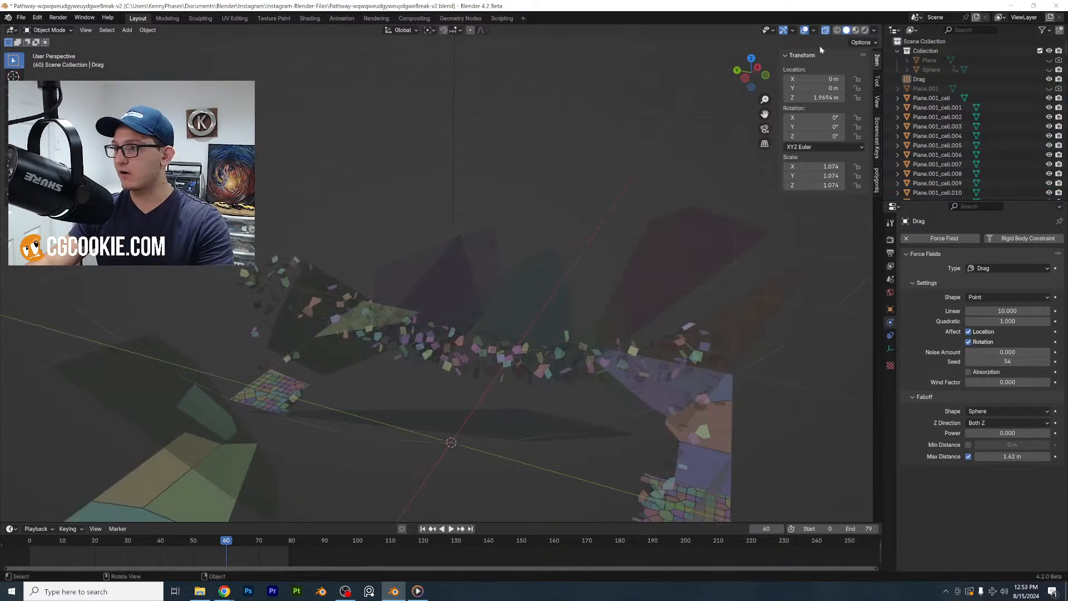
{"action": "middle_click_drag", "start_coordinate": [751, 139], "coordinate": [544, 295]}
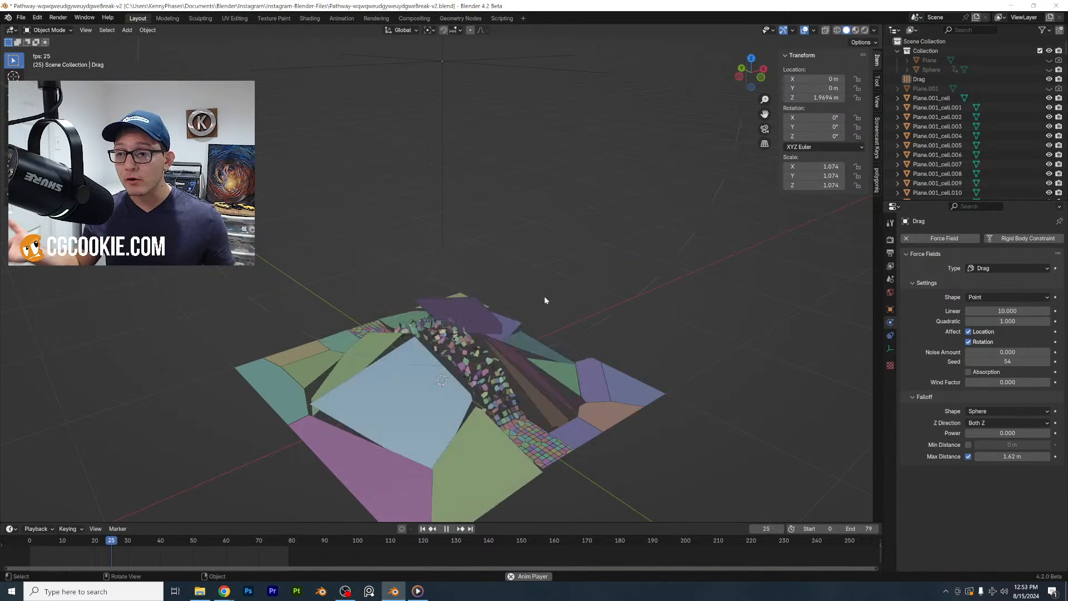
Stop the playback, delete the Drag force field and return to frame 0
{"action": "key", "text": "space"}
{"action": "key", "text": "x"}
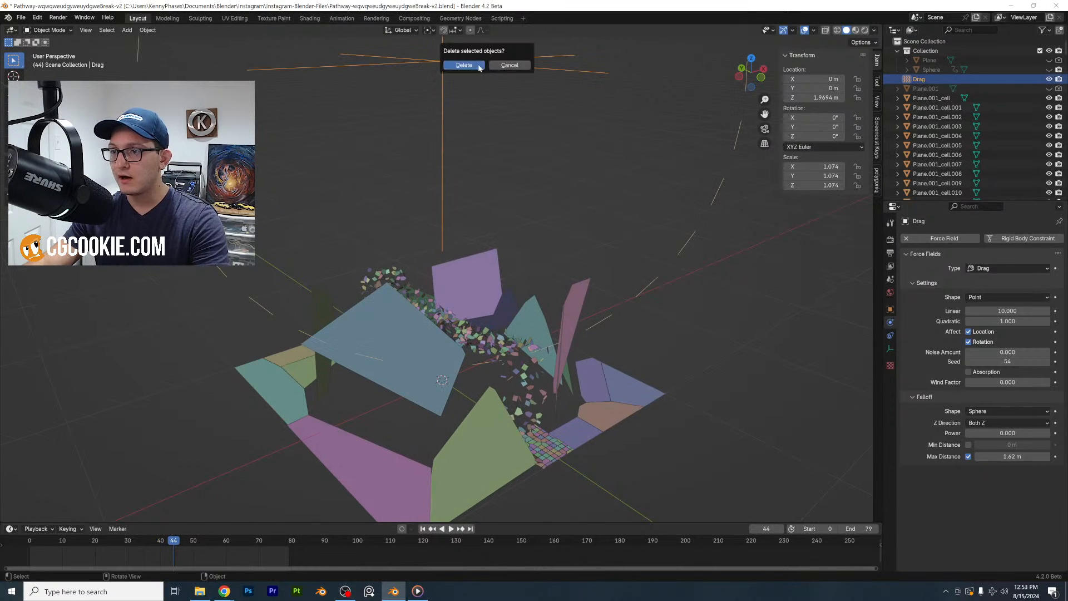
{"action": "left_click", "coordinate": [479, 67]}
{"action": "left_click", "coordinate": [31, 544]}
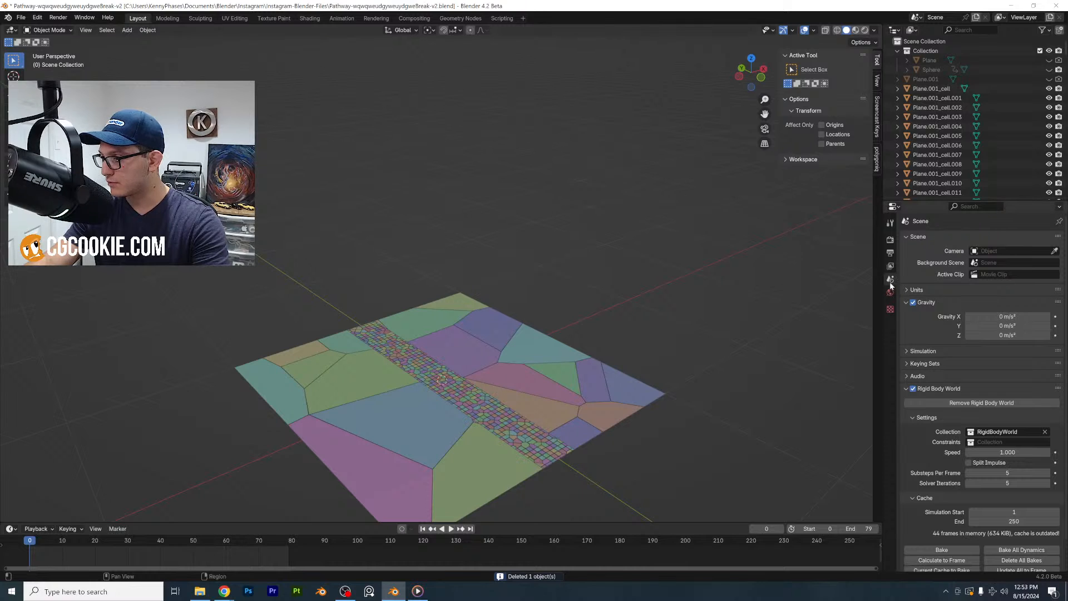
Keyframe the Rigid Body World speed at 1.000 on frame 30 and at 0.010 on frame 35
{"action": "scroll", "coordinate": [958, 430], "scroll_direction": "down", "scroll_amount": 2}
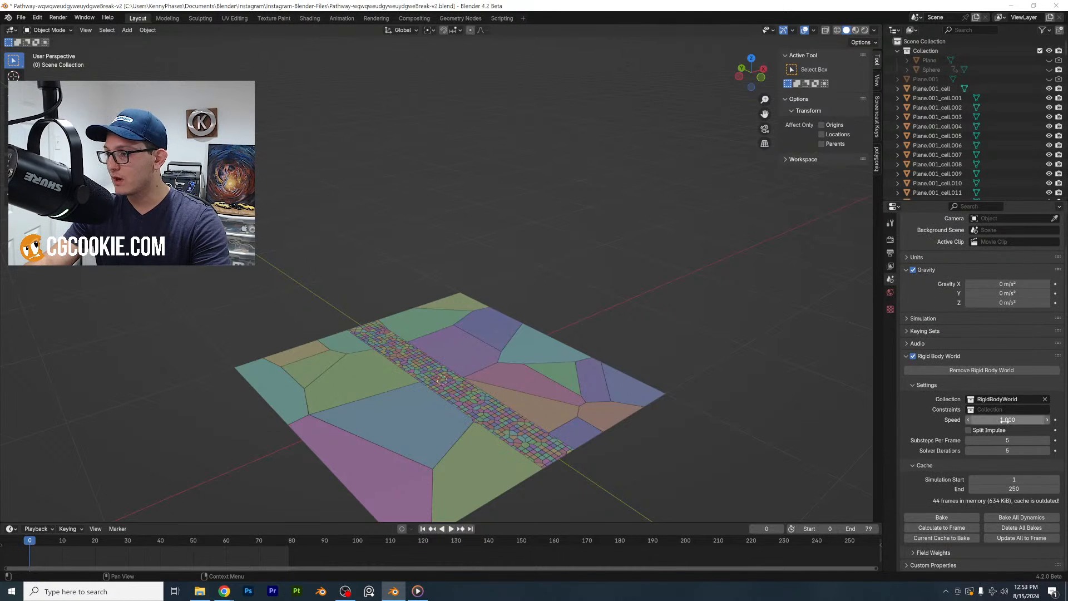
{"action": "left_click", "coordinate": [129, 543]}
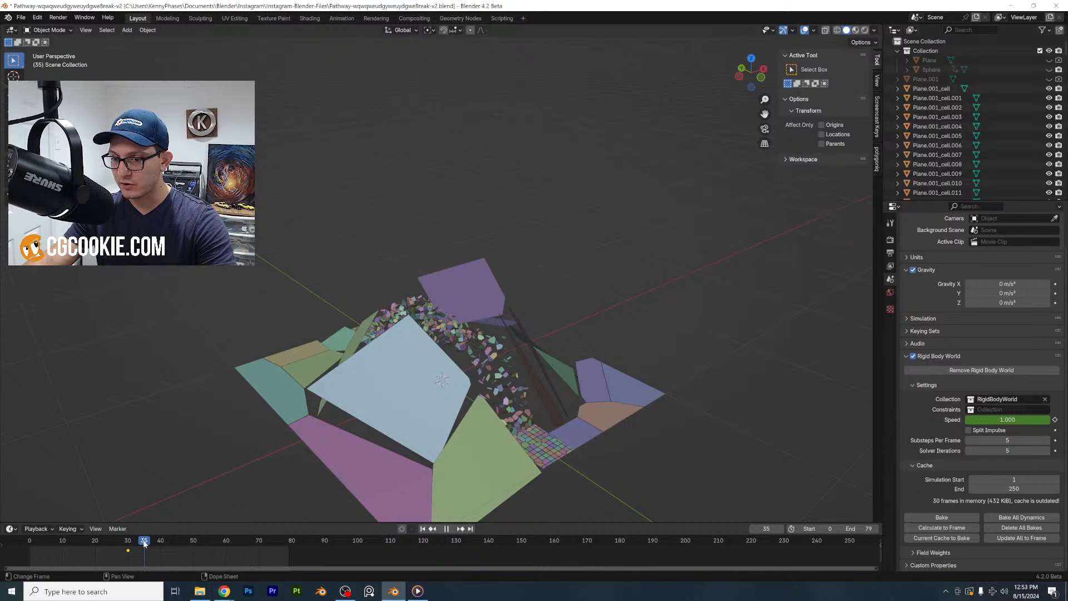
{"action": "left_click", "coordinate": [996, 420]}
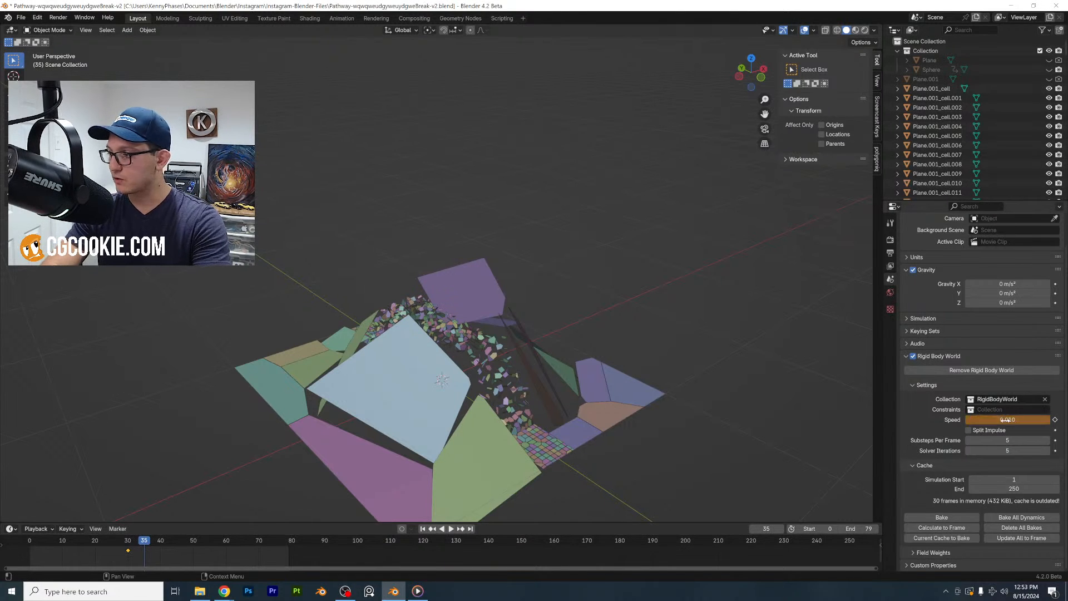
{"action": "key", "text": "i"}
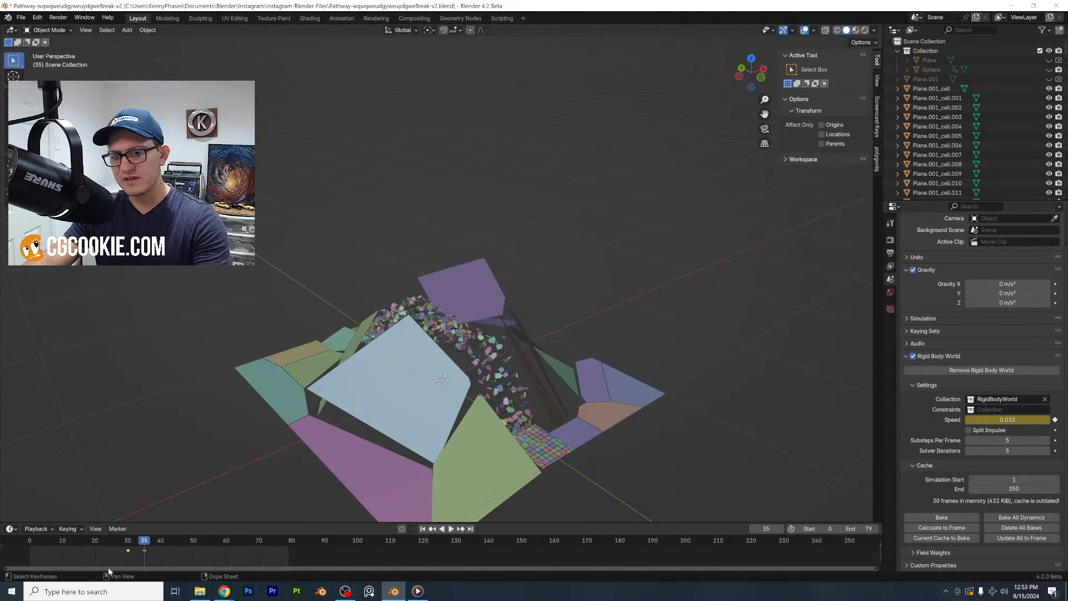
Play the simulation from frame 0 to examine the shards' slowdown up close, and stop the playback
{"action": "left_click", "coordinate": [26, 542]}
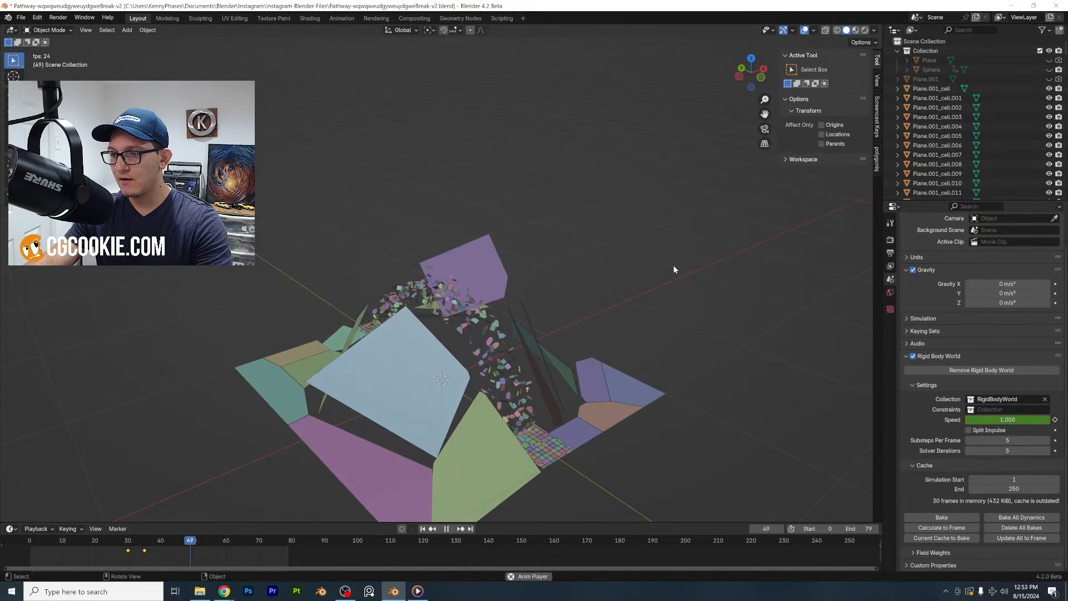
{"action": "scroll", "coordinate": [467, 320], "scroll_direction": "up", "scroll_amount": 6}
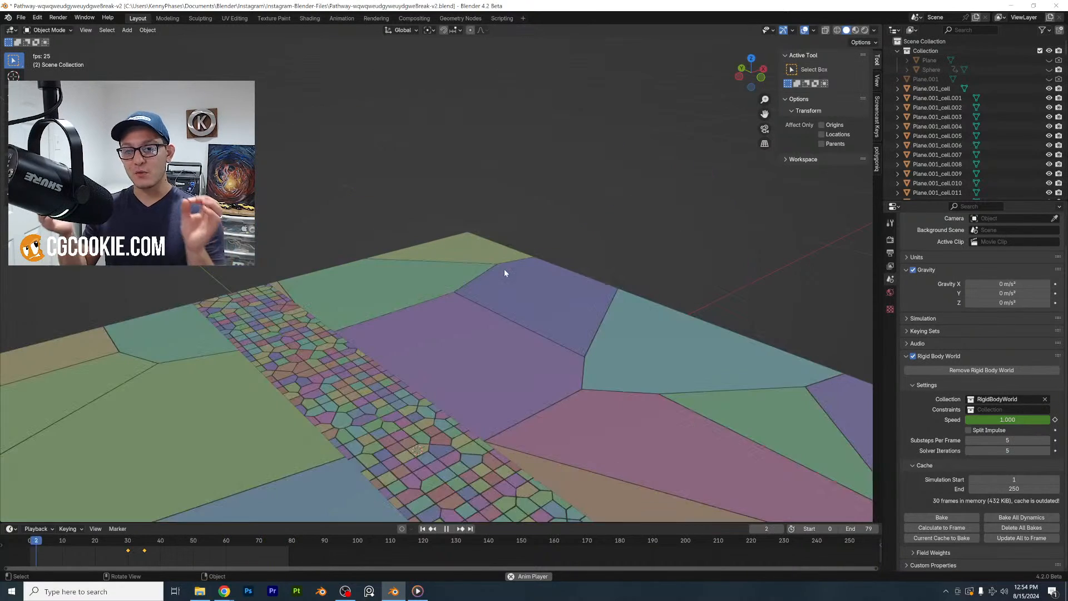
{"action": "key", "text": "space"}
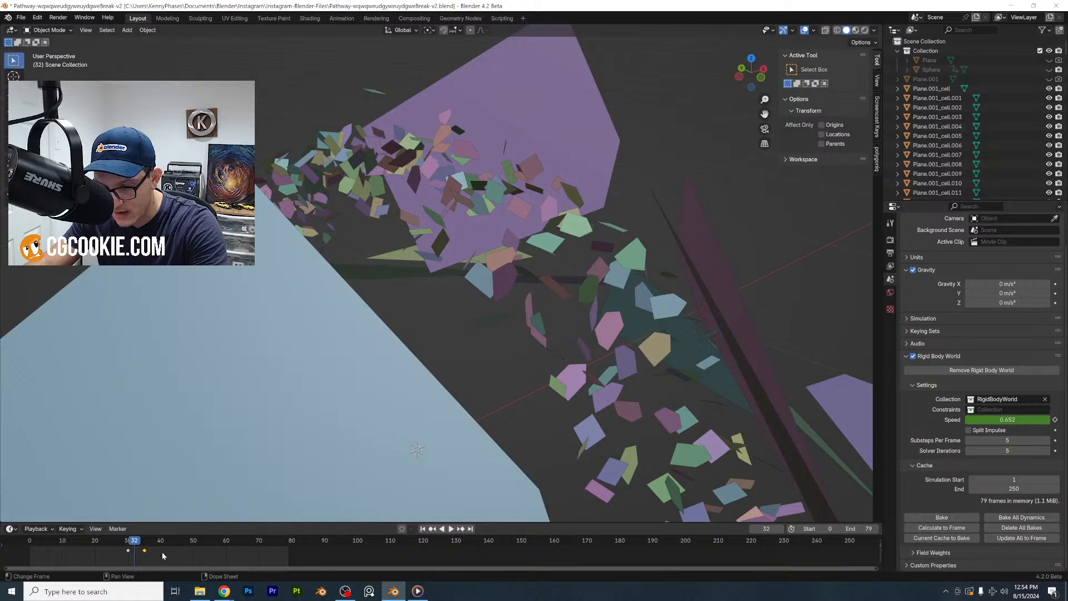
Move the 0.010 speed keyframe to frame 45 and replay the simulation from frame 0
{"action": "key", "text": "g"}
{"action": "left_click", "coordinate": [195, 555]}
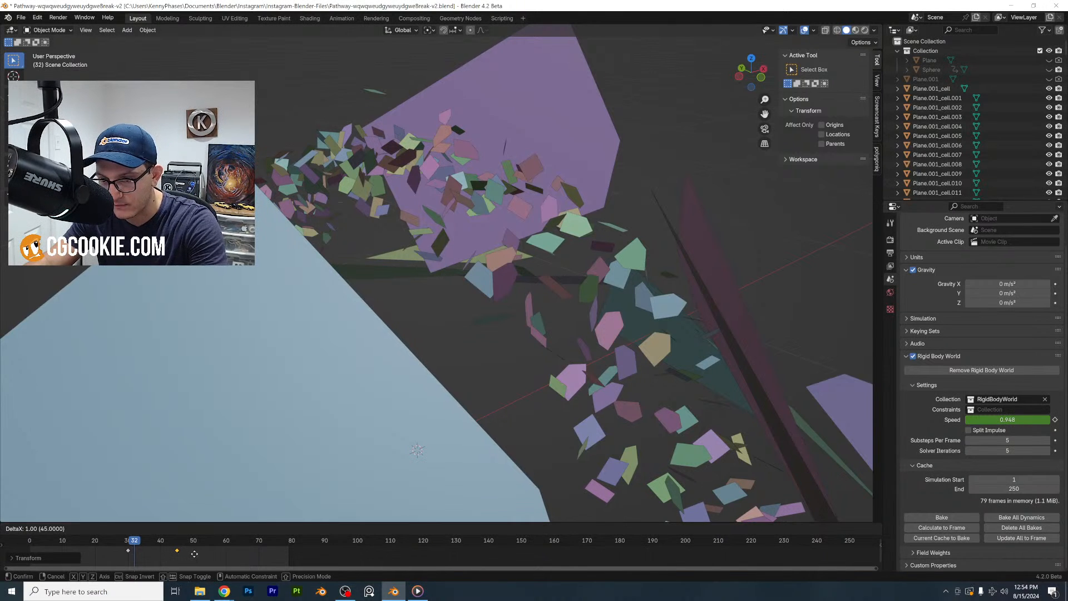
{"action": "left_click", "coordinate": [27, 547]}
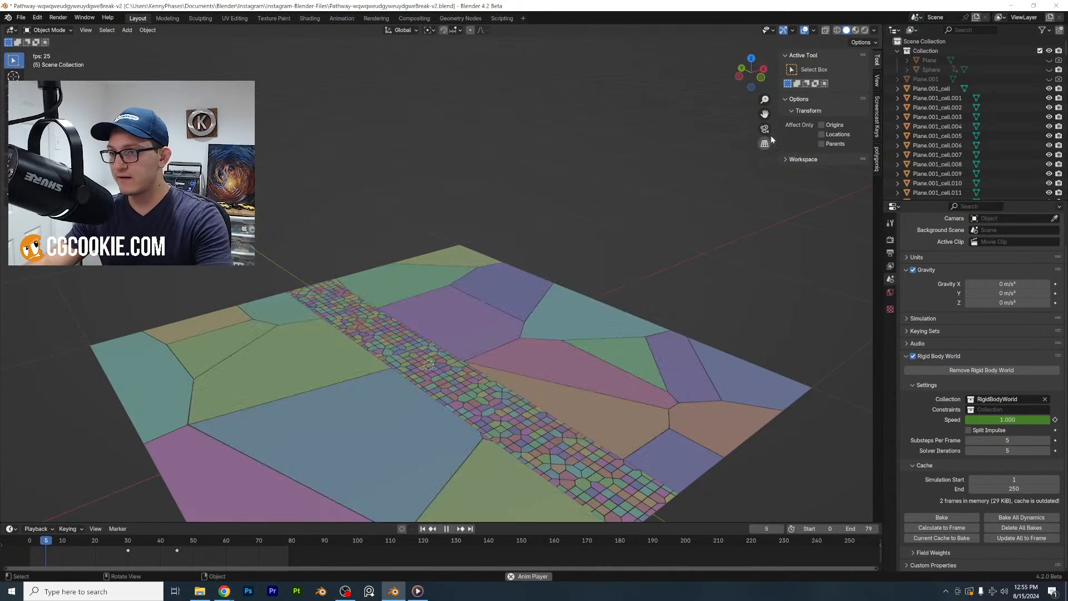
{"action": "key", "text": "space"}
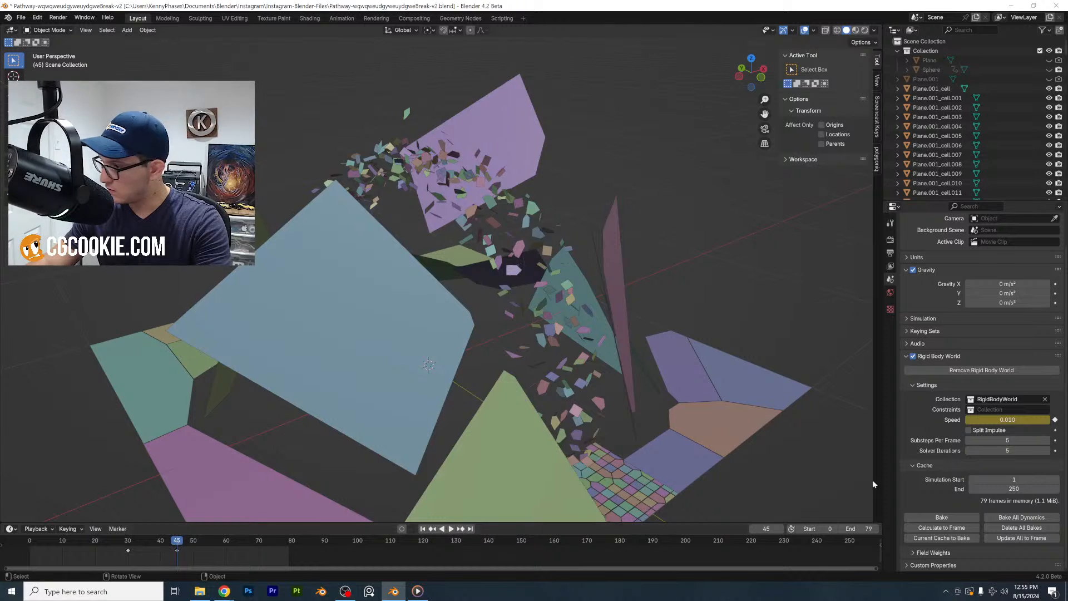
Set the Rigid Body World speed keyframe on frame 45 to 0.05 and save the file
{"action": "double_click", "coordinate": [1002, 420]}
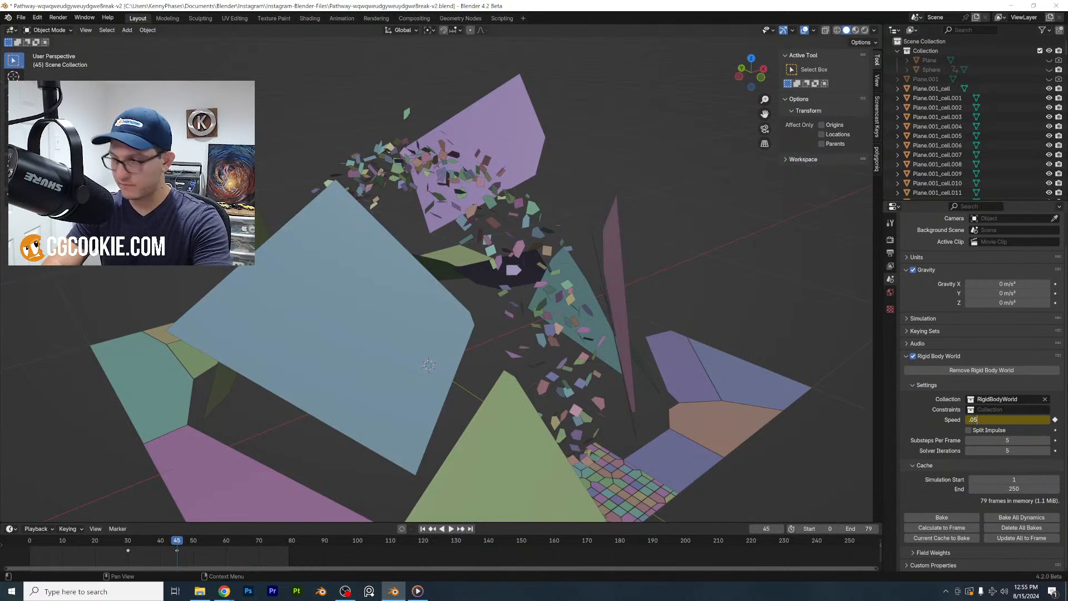
{"action": "type", "text": ".05"}
{"action": "key", "text": "Return"}
{"action": "key", "text": "ctrl+s"}
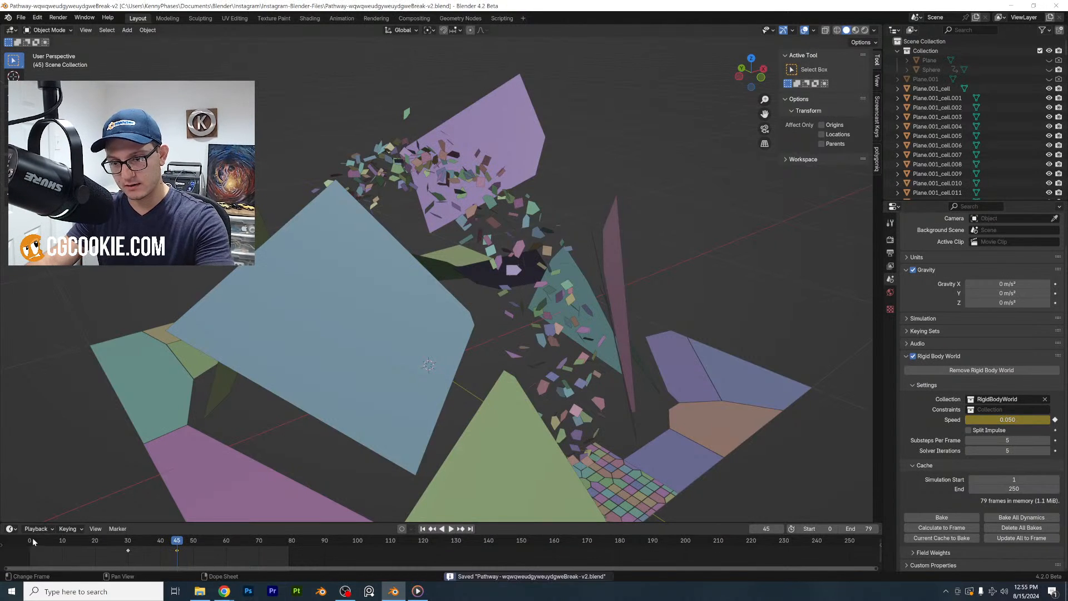
Return to frame 0, play the simulation to check the revised slow motion, and stop the playback
{"action": "left_click", "coordinate": [33, 542]}
{"action": "key", "text": "space"}
{"action": "key", "text": "space"}
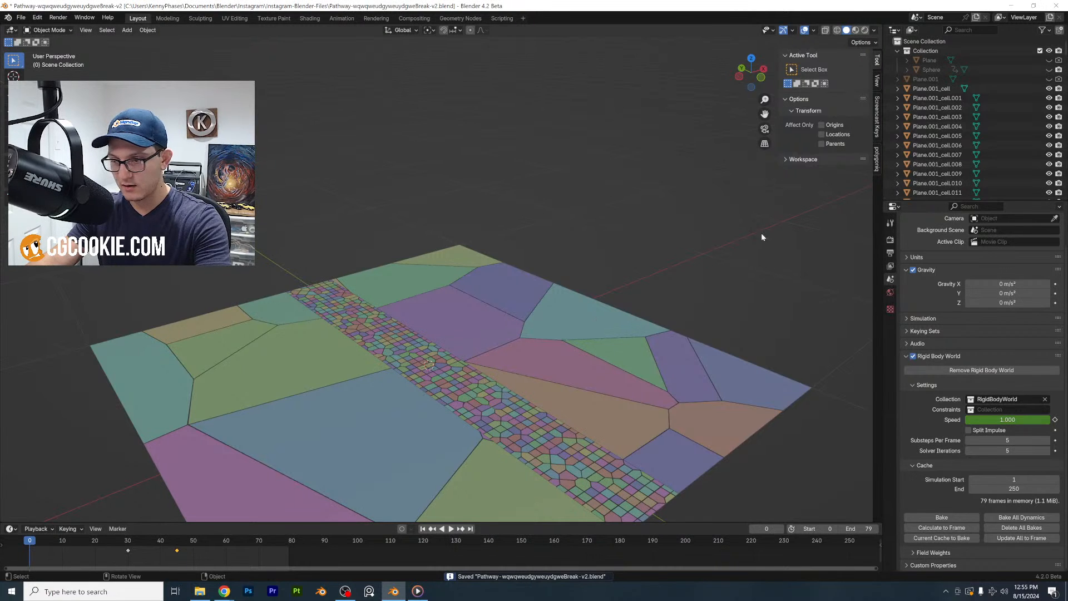
{"action": "key", "text": "space"}
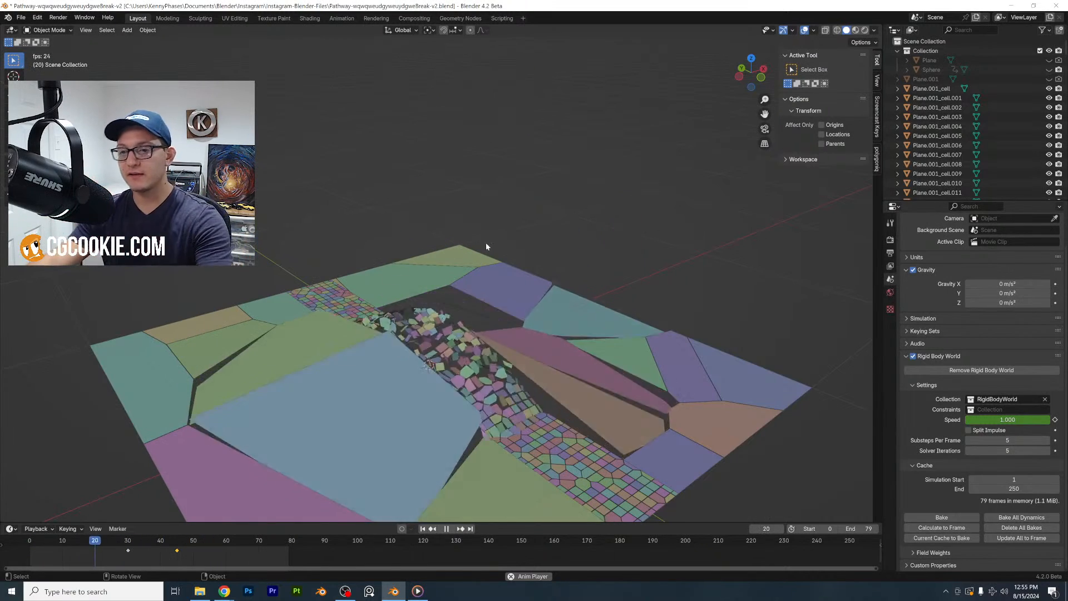
{"action": "key", "text": "space"}
Duplicate the 0.05 speed keyframe to frame 55 and keyframe the Rigid Body World speed at 1.000 on frame 60
{"action": "key", "text": "shift+d"}
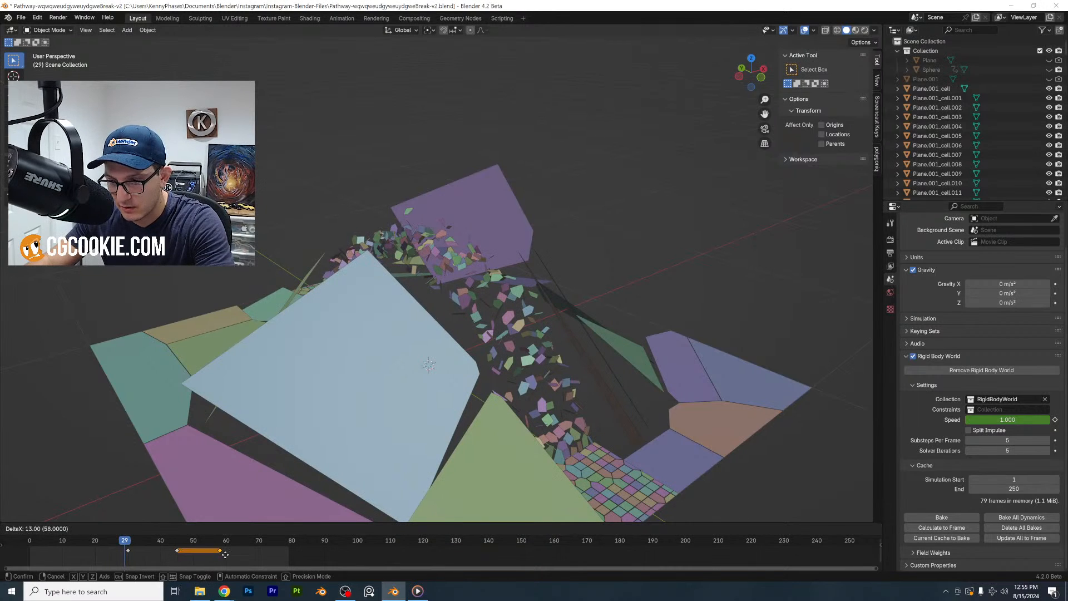
{"action": "left_click", "coordinate": [216, 554]}
{"action": "left_click_drag", "start_coordinate": [218, 543], "coordinate": [227, 545]}
{"action": "double_click", "coordinate": [997, 420]}
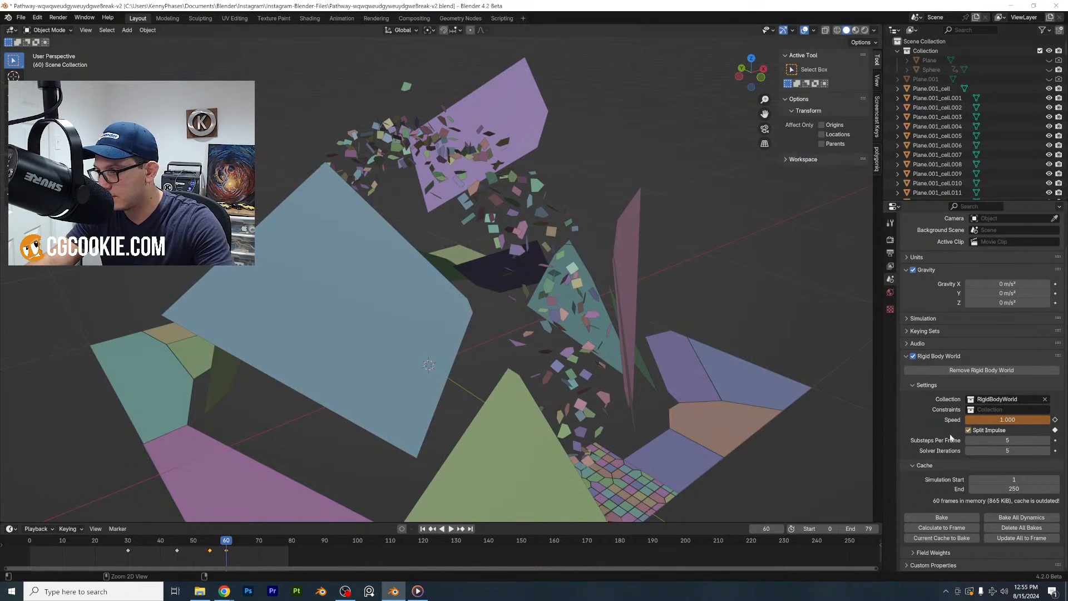
{"action": "key", "text": "ctrl+z"}
{"action": "key", "text": "i"}
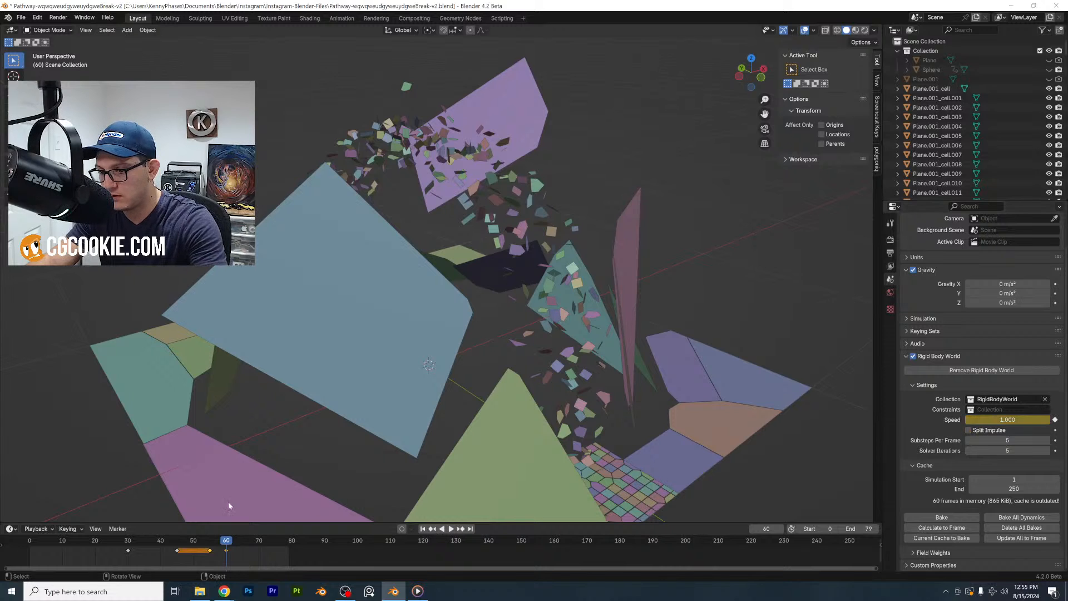
Replay the slow-motion shatter simulation from frame 0, stop the playback, and save the file
{"action": "key", "text": "ctrl+s"}
{"action": "left_click", "coordinate": [32, 542]}
{"action": "key", "text": "space"}
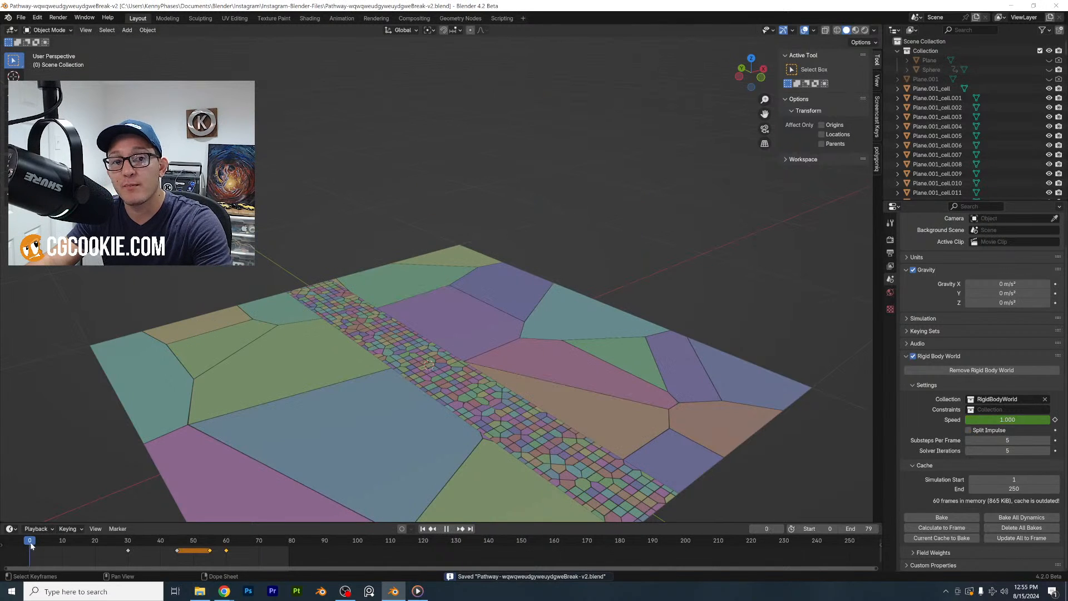
{"action": "key", "text": "space"}
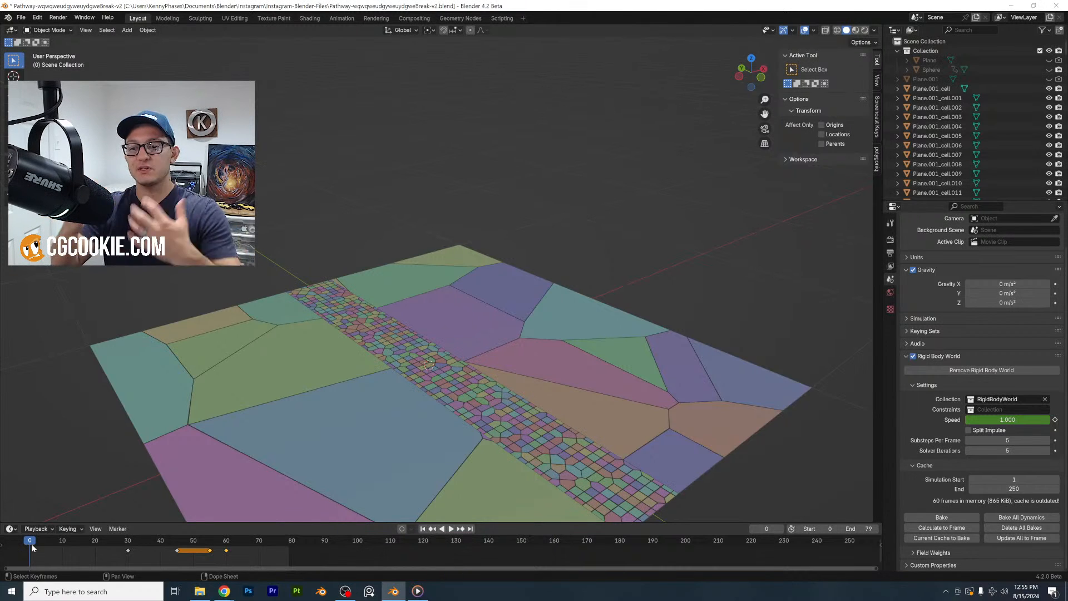
{"action": "key", "text": "space"}
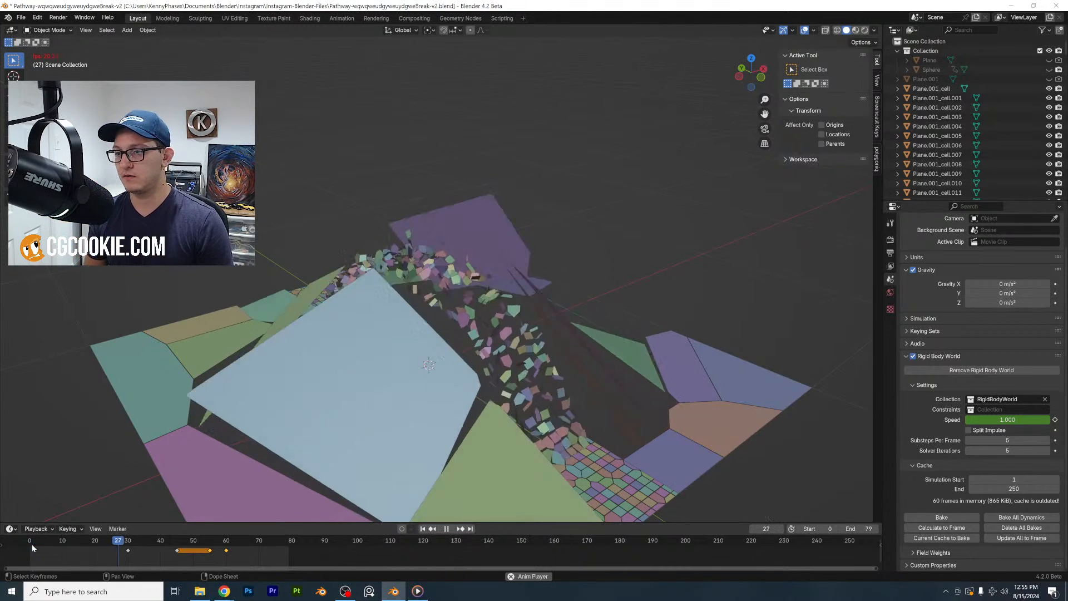
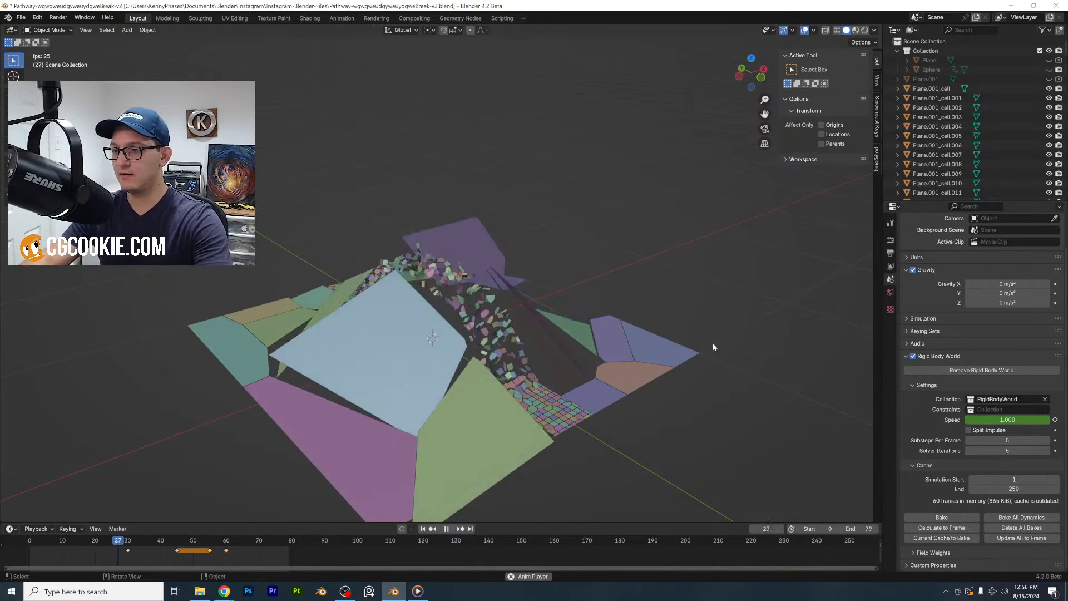
{"action": "key", "text": "space"}
{"action": "key", "text": "ctrl+s"}
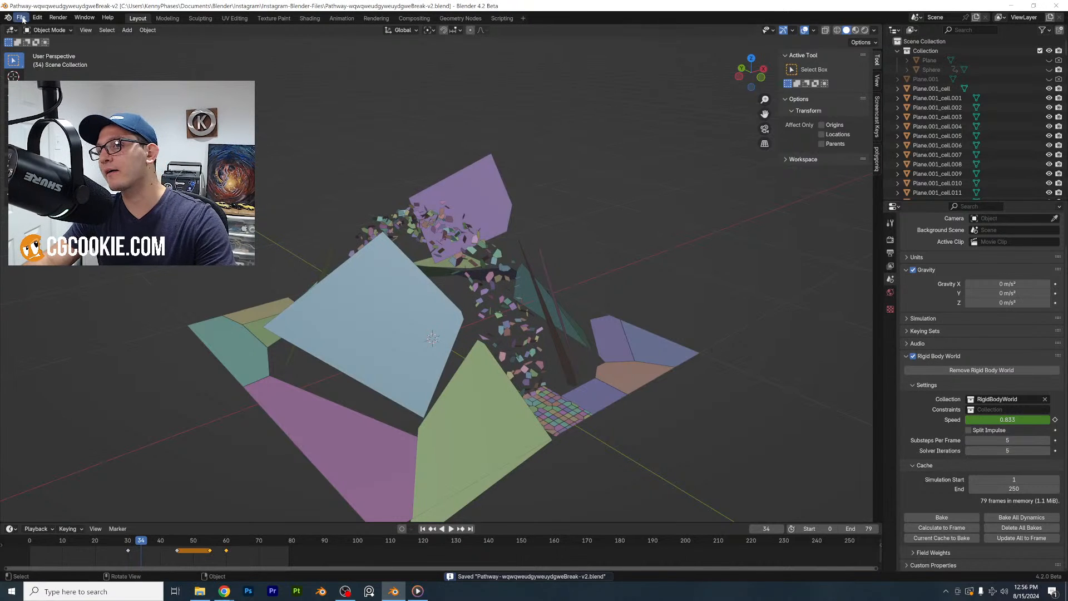
Start a new General file and delete the default camera and light
{"action": "left_click", "coordinate": [20, 17]}
{"action": "mouse_move", "coordinate": [71, 31]}
{"action": "left_click", "coordinate": [133, 28]}
{"action": "middle_click_drag", "start_coordinate": [459, 293], "coordinate": [457, 296]}
{"action": "key", "text": "a"}
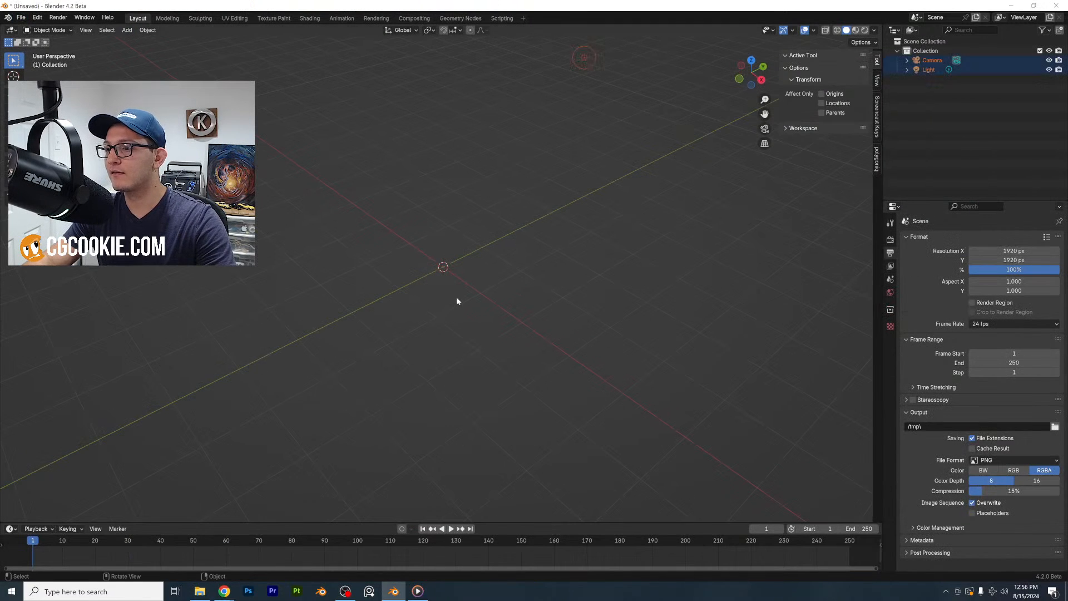
{"action": "key", "text": "Delete"}
Add a mesh plane and dissolve its corner vertex at X 1 m, Y 1 m to make a triangle
{"action": "left_click", "coordinate": [127, 30]}
{"action": "mouse_move", "coordinate": [145, 41]}
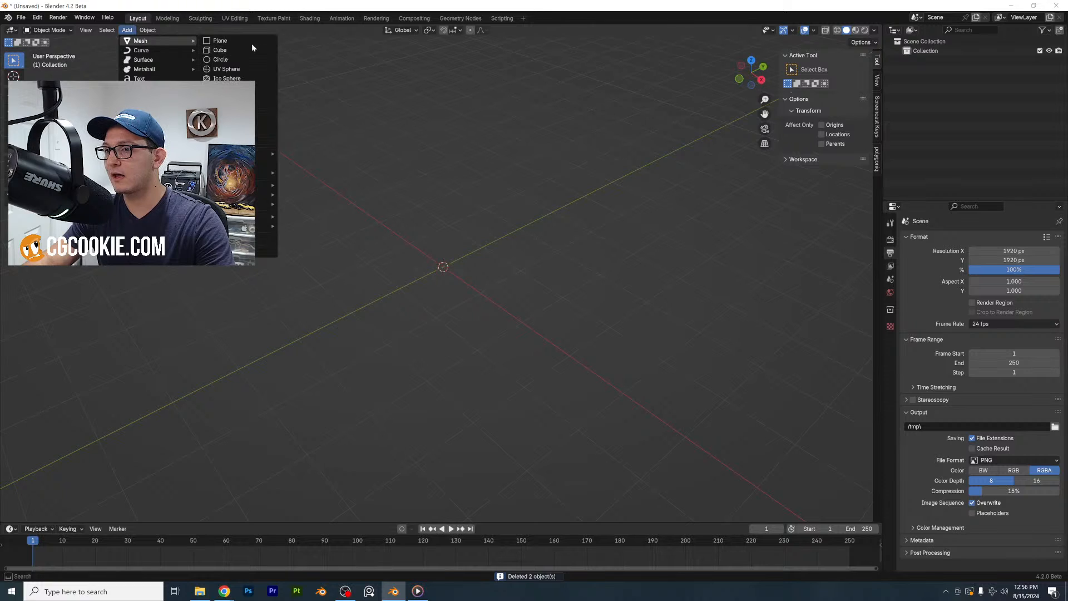
{"action": "left_click", "coordinate": [249, 42]}
{"action": "key", "text": "Tab"}
{"action": "left_click", "coordinate": [610, 269]}
{"action": "key", "text": "x"}
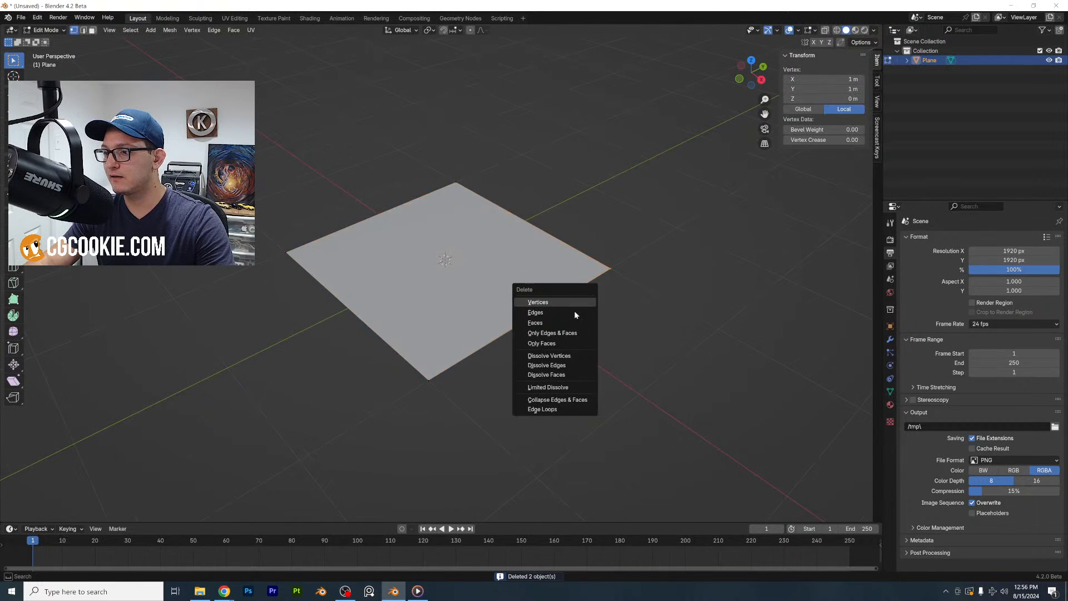
{"action": "left_click", "coordinate": [556, 355]}
{"action": "key", "text": "Tab"}
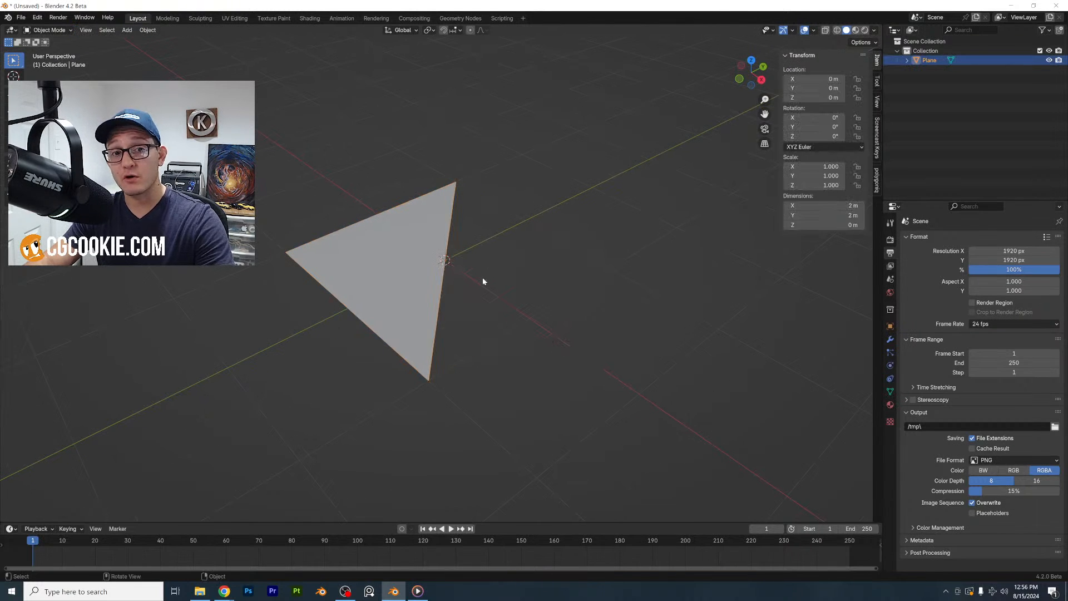
Add a Bevel modifier to the triangle, set to Vertices with 8 segments and an amount of about 0.114 m
{"action": "middle_click_drag", "start_coordinate": [483, 277], "coordinate": [506, 310], "text": "shift"}
{"action": "scroll", "coordinate": [499, 315], "scroll_direction": "up", "scroll_amount": 2}
{"action": "left_click", "coordinate": [890, 339]}
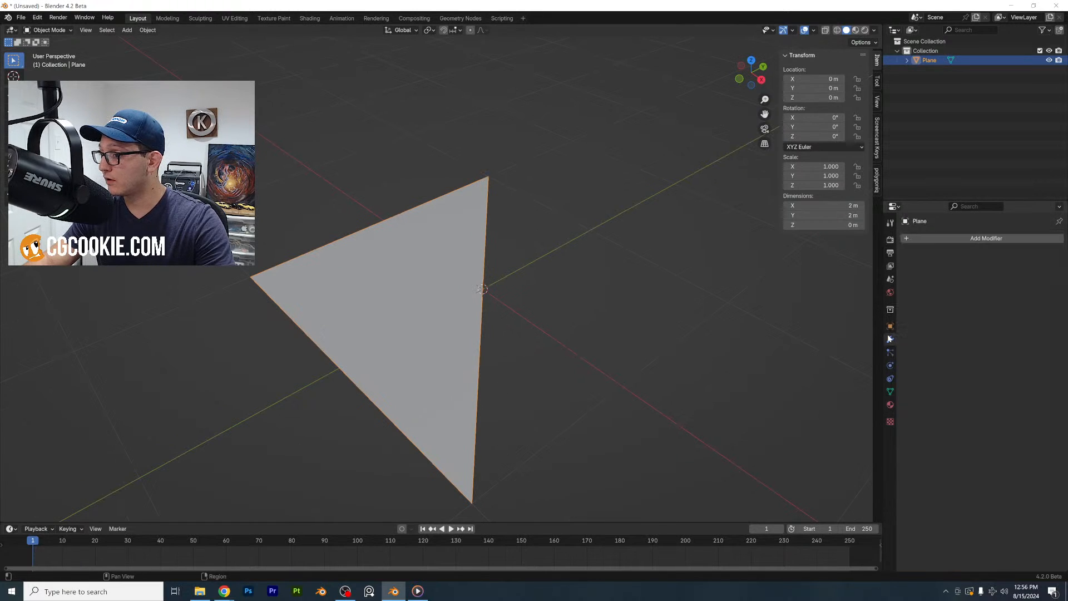
{"action": "left_click", "coordinate": [933, 238]}
{"action": "mouse_move", "coordinate": [924, 230]}
{"action": "left_click", "coordinate": [972, 236]}
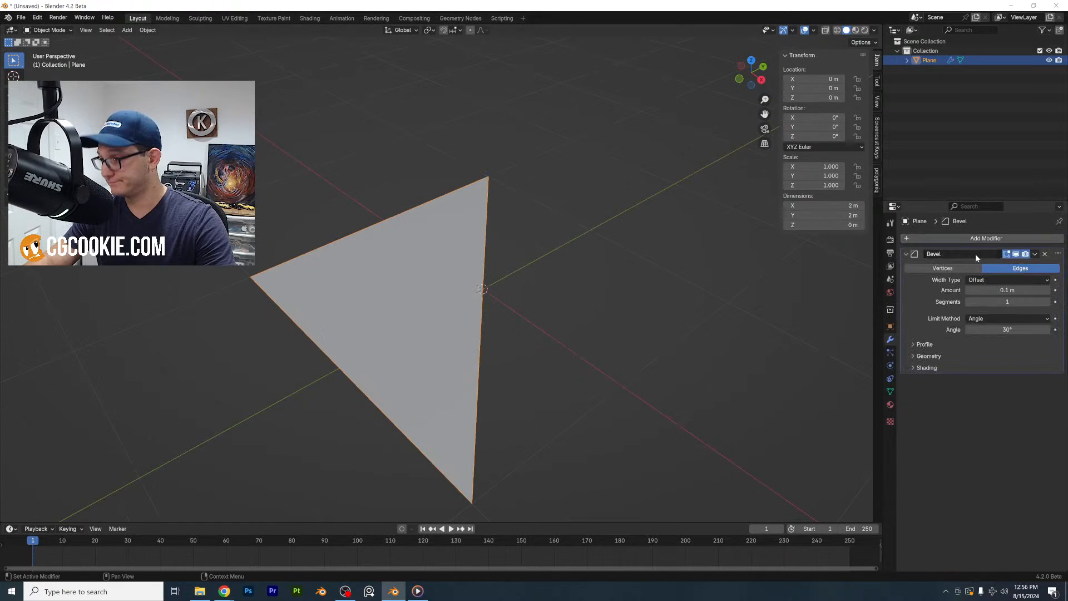
{"action": "left_click", "coordinate": [943, 269]}
{"action": "mouse_move", "coordinate": [997, 301]}
{"action": "left_mouse_down"}
{"action": "mouse_move", "coordinate": [1024, 301]}
{"action": "mouse_move", "coordinate": [993, 290]}
{"action": "left_mouse_up"}
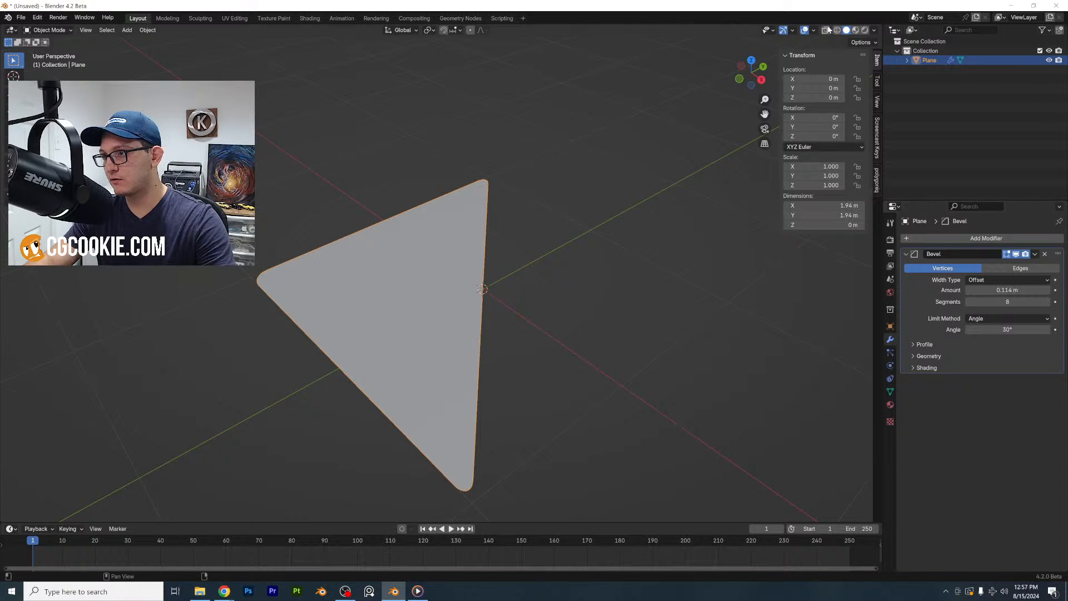
Move the triangle's upper vertex sideways in top view to make the chip shape more even
{"action": "left_click", "coordinate": [751, 60]}
{"action": "key", "text": "Tab"}
{"action": "scroll", "coordinate": [600, 224], "scroll_direction": "down", "scroll_amount": 3}
{"action": "left_click", "coordinate": [377, 178]}
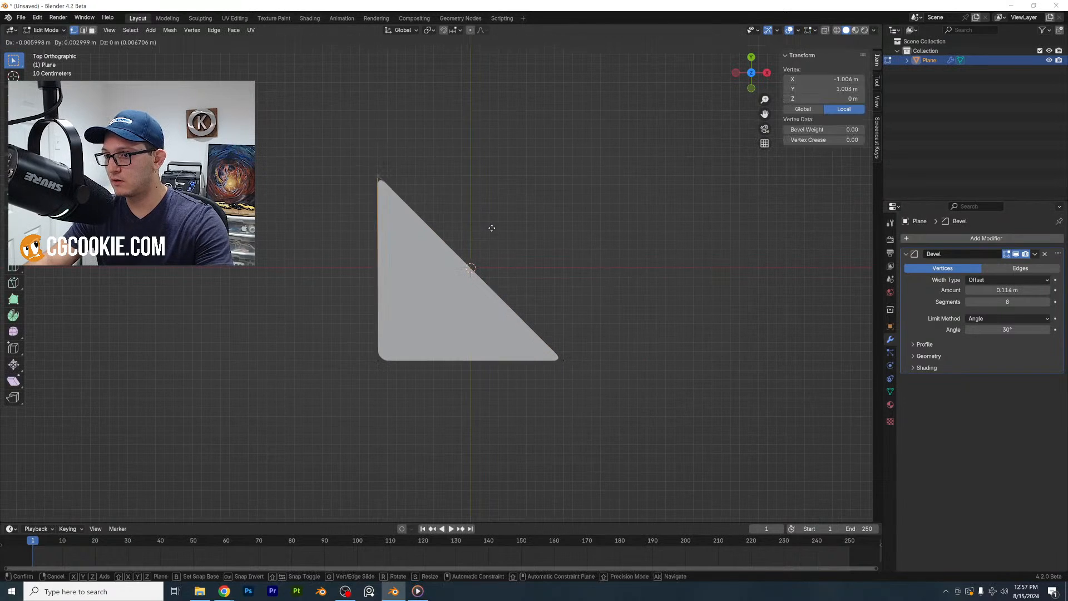
{"action": "key", "text": "g"}
{"action": "left_click", "coordinate": [588, 216]}
{"action": "key", "text": "Tab"}
Add a Solidify modifier to give the rounded triangle thickness
{"action": "middle_click_drag", "start_coordinate": [585, 216], "coordinate": [533, 228]}
{"action": "scroll", "coordinate": [533, 228], "scroll_direction": "up", "scroll_amount": 5}
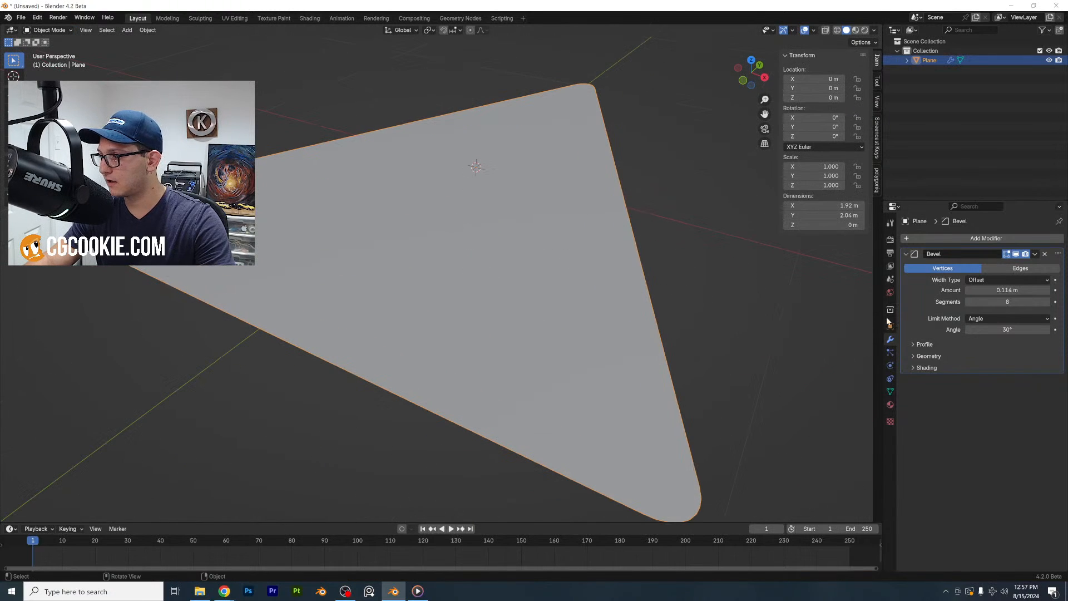
{"action": "left_click", "coordinate": [986, 238]}
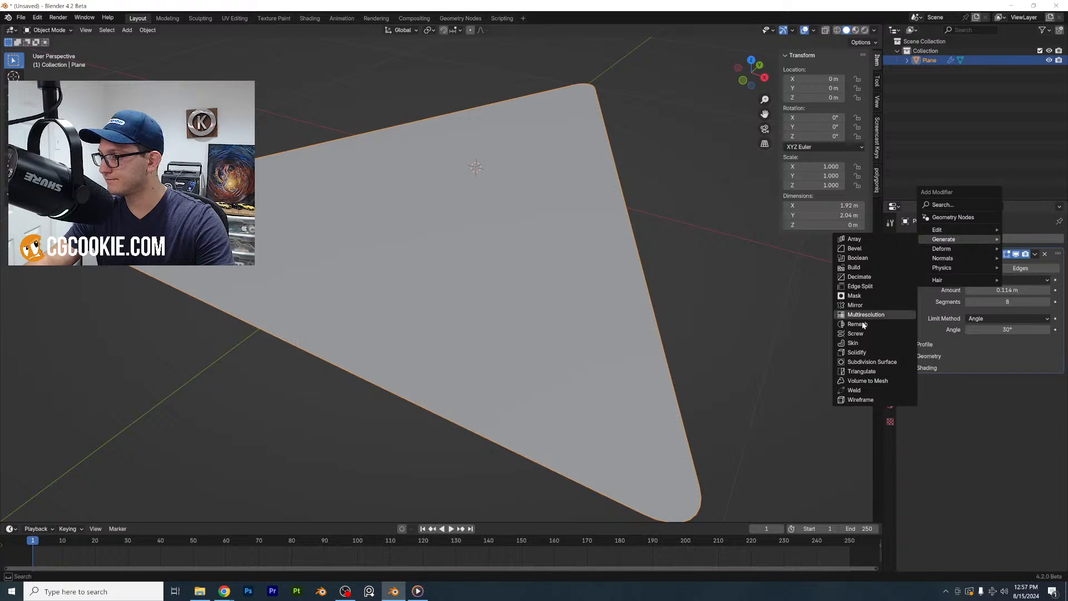
{"action": "left_click", "coordinate": [857, 352]}
{"action": "middle_click_drag", "start_coordinate": [668, 309], "coordinate": [630, 273]}
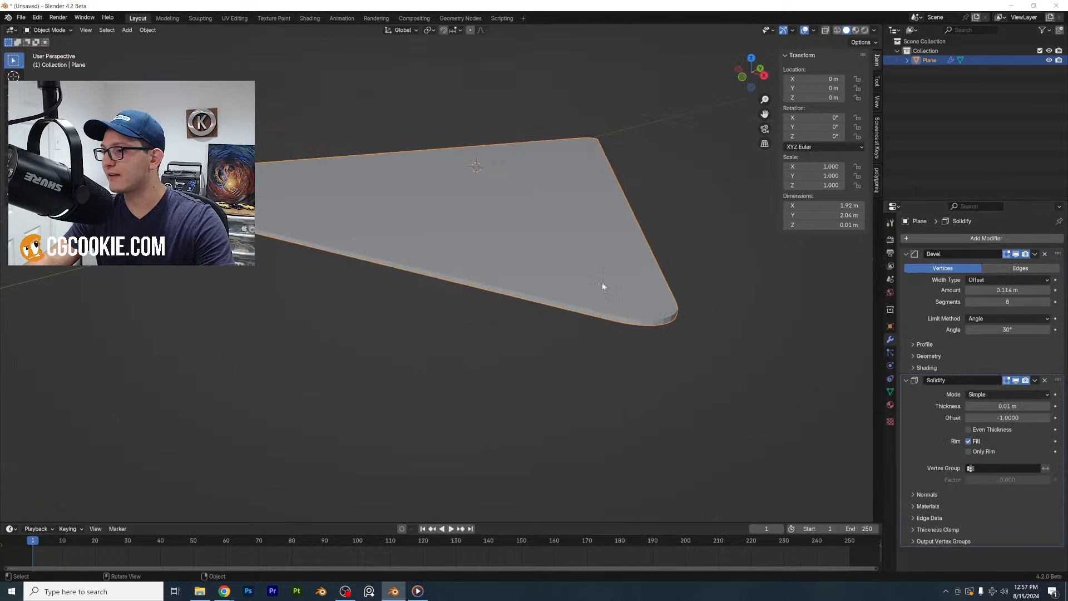
Convert the triangle with its modifiers to a mesh and apply its object transform
{"action": "right_click", "coordinate": [555, 261]}
{"action": "mouse_move", "coordinate": [545, 305]}
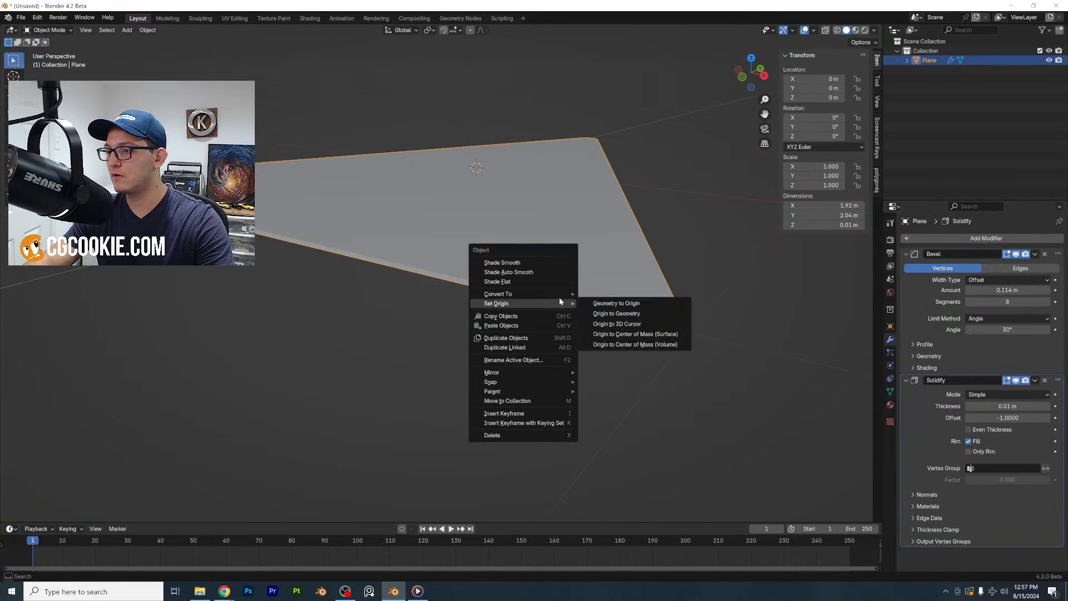
{"action": "left_click", "coordinate": [598, 296]}
{"action": "left_click", "coordinate": [148, 30]}
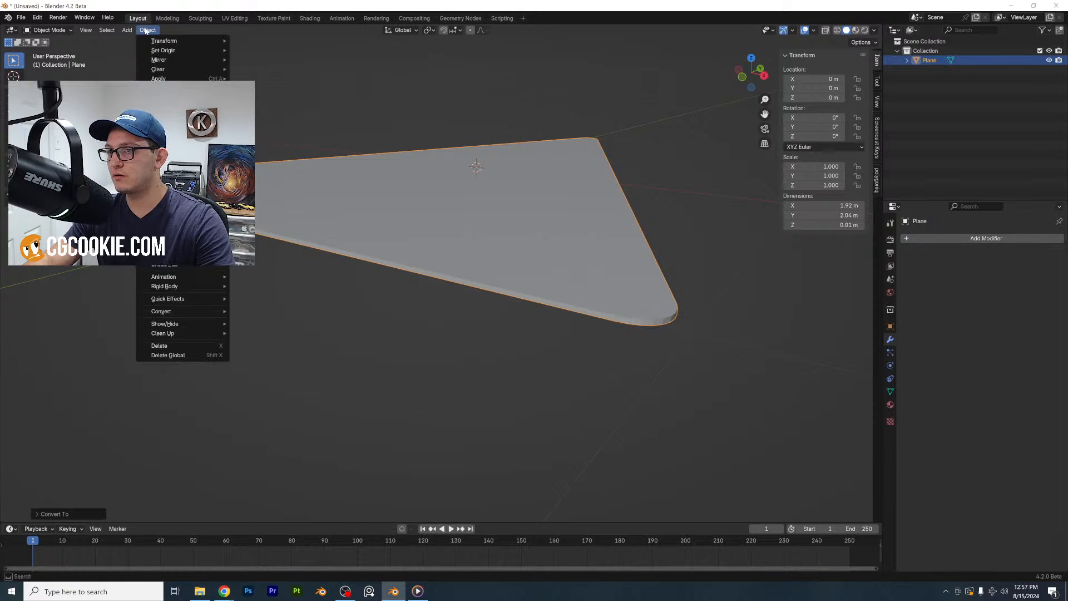
{"action": "mouse_move", "coordinate": [173, 71]}
{"action": "left_click", "coordinate": [273, 114]}
Save the file as Dorito-Texture.blend in the Instagram-Blender-Files folder
{"action": "key", "text": "ctrl+s"}
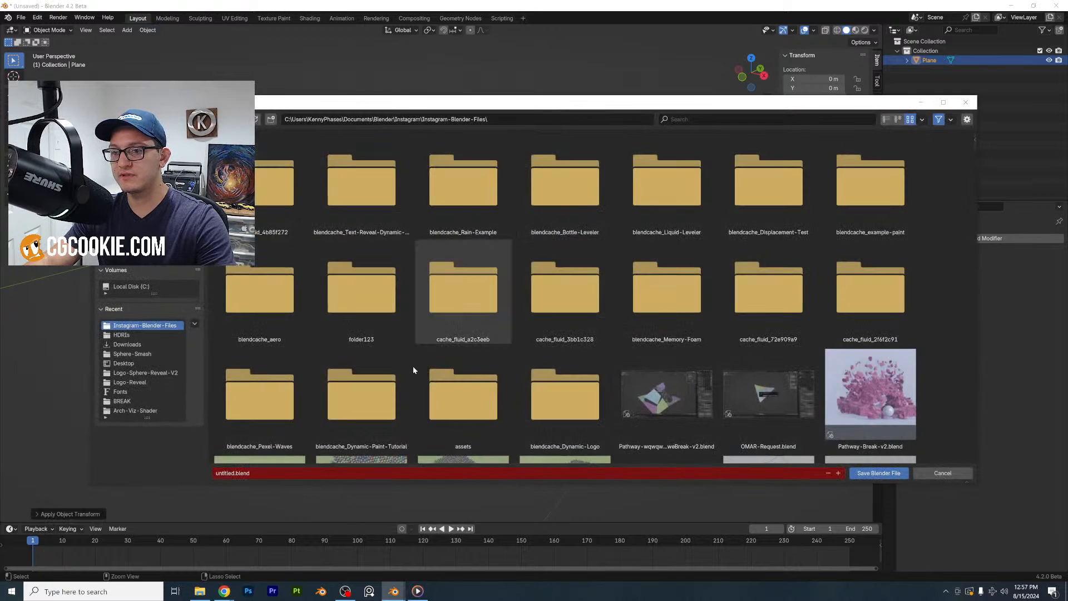
{"action": "type", "text": "D"}
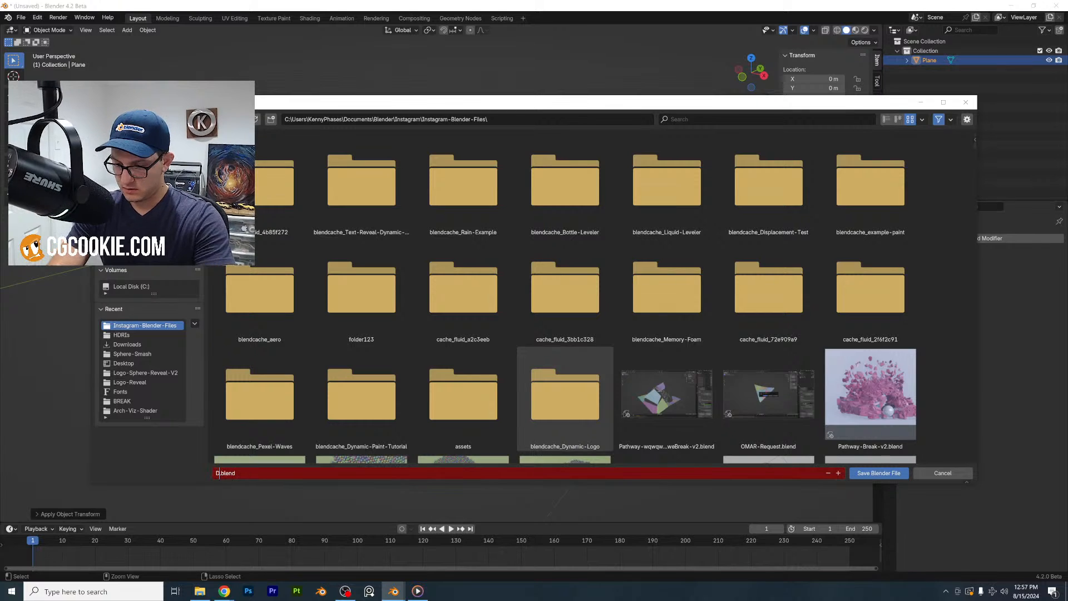
{"action": "type", "text": "on"}
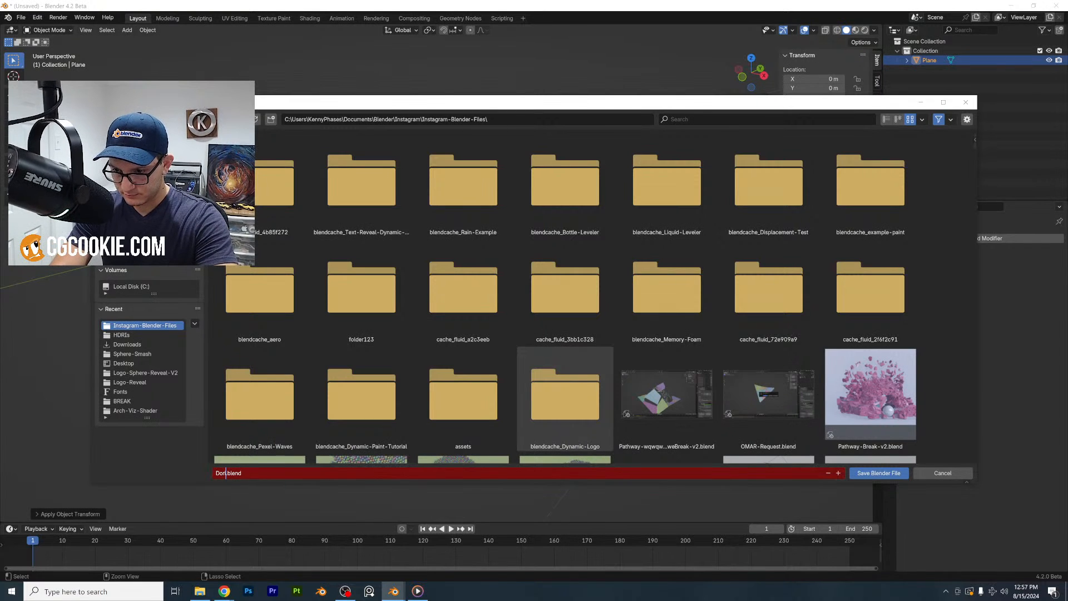
{"action": "type", "text": "ito-Texture"}
{"action": "key", "text": "Return"}
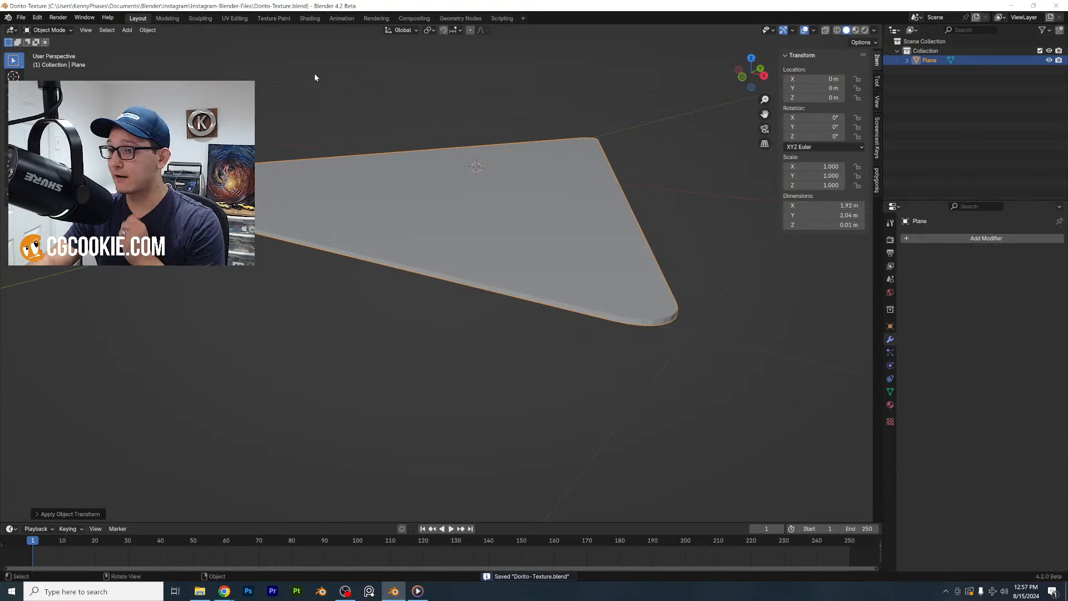
Open the Shading workspace and use peppermint_powerplant_2_4k.hdr as the world's environment texture
{"action": "left_click", "coordinate": [309, 19]}
{"action": "scroll", "coordinate": [489, 221], "scroll_direction": "up", "scroll_amount": 5}
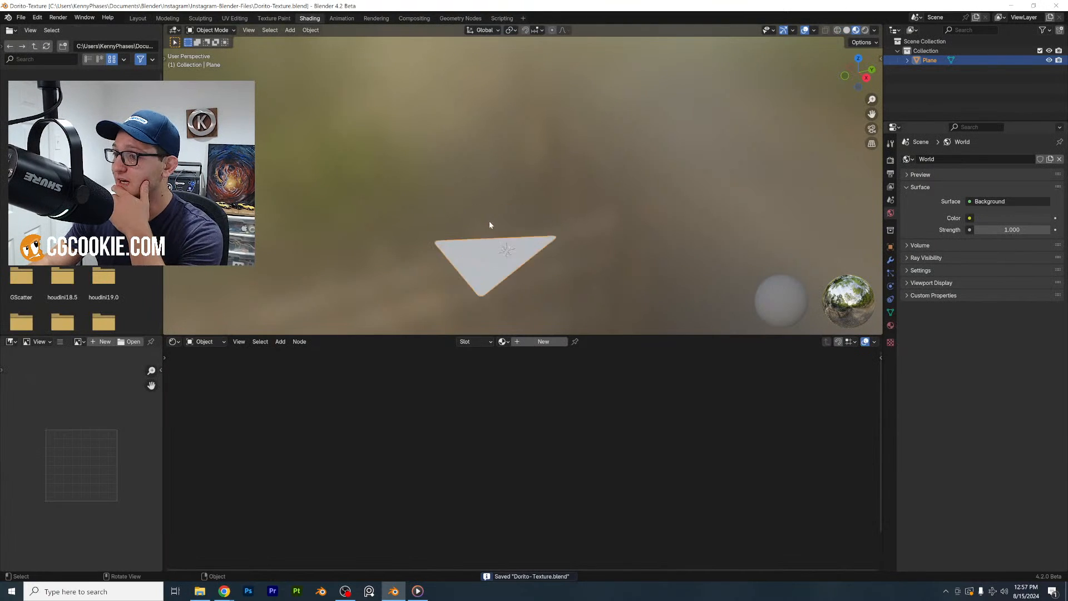
{"action": "left_click", "coordinate": [970, 217]}
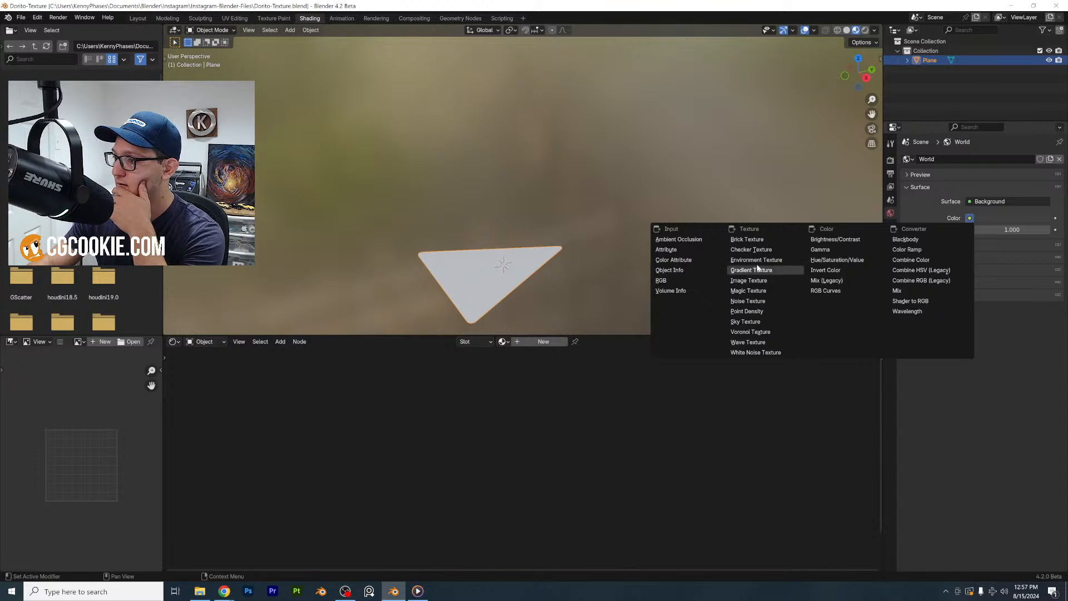
{"action": "left_click", "coordinate": [708, 267]}
{"action": "left_click", "coordinate": [1029, 230]}
{"action": "left_click", "coordinate": [121, 335]}
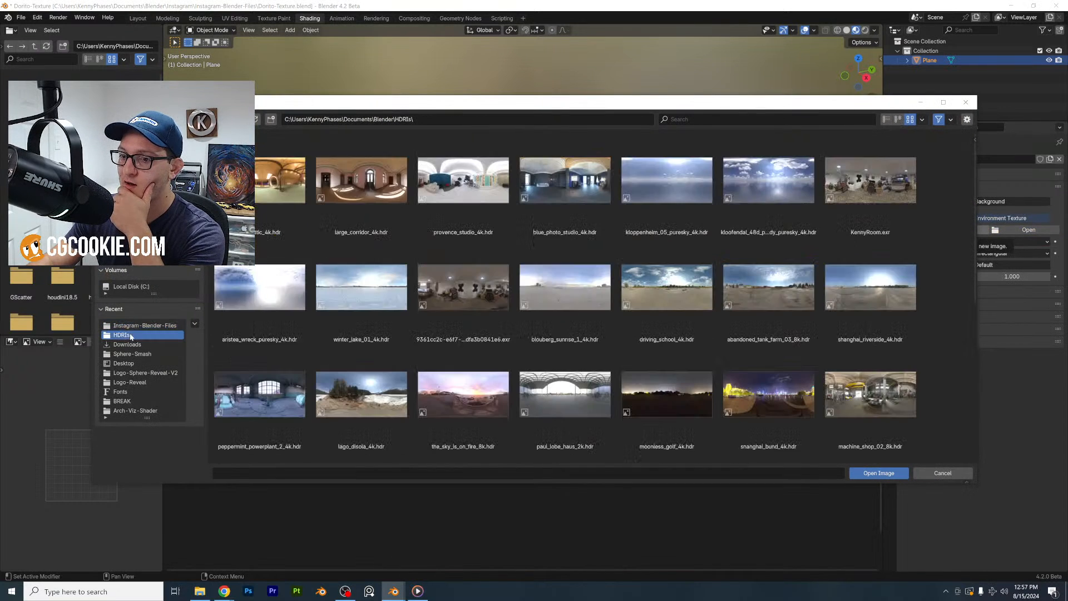
{"action": "left_click", "coordinate": [269, 395]}
{"action": "double_click", "coordinate": [269, 395]}
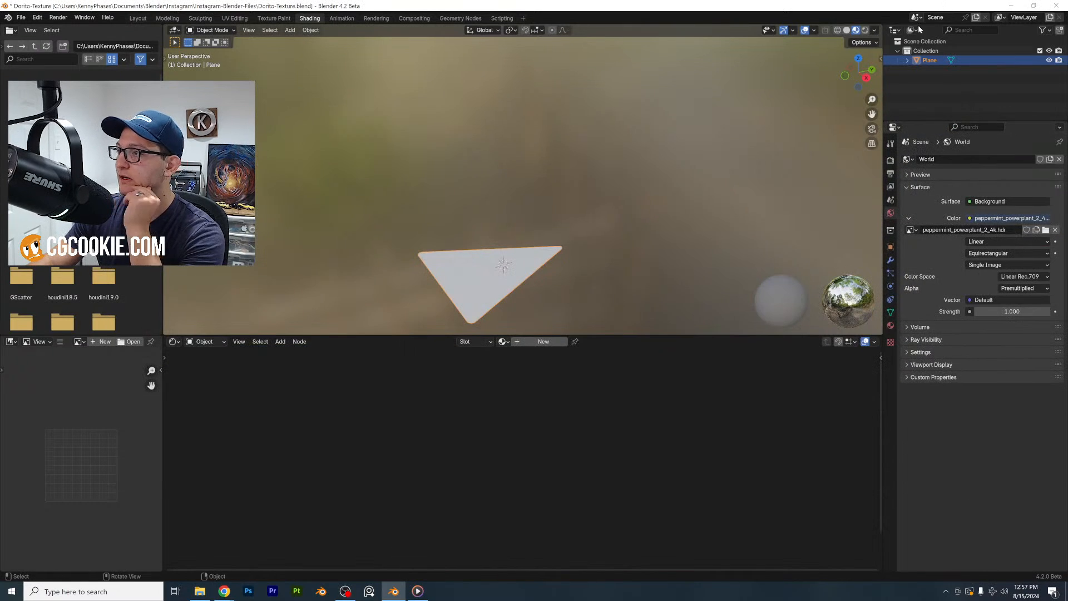
Switch the viewport to rendered shading and create a new material for the triangle
{"action": "left_click", "coordinate": [865, 31]}
{"action": "left_click", "coordinate": [541, 342]}
{"action": "middle_click_drag", "start_coordinate": [550, 302], "coordinate": [650, 253], "text": "shift"}
{"action": "scroll", "coordinate": [582, 186], "scroll_direction": "up", "scroll_amount": 4}
Add a Noise Texture node in front of the Principled BSDF node
{"action": "scroll", "coordinate": [681, 425], "scroll_direction": "down", "scroll_amount": 5}
{"action": "middle_click_drag", "start_coordinate": [681, 425], "coordinate": [690, 508]}
{"action": "scroll", "coordinate": [689, 422], "scroll_direction": "up", "scroll_amount": 2}
{"action": "key", "text": "shift+a"}
{"action": "type", "text": "noise"}
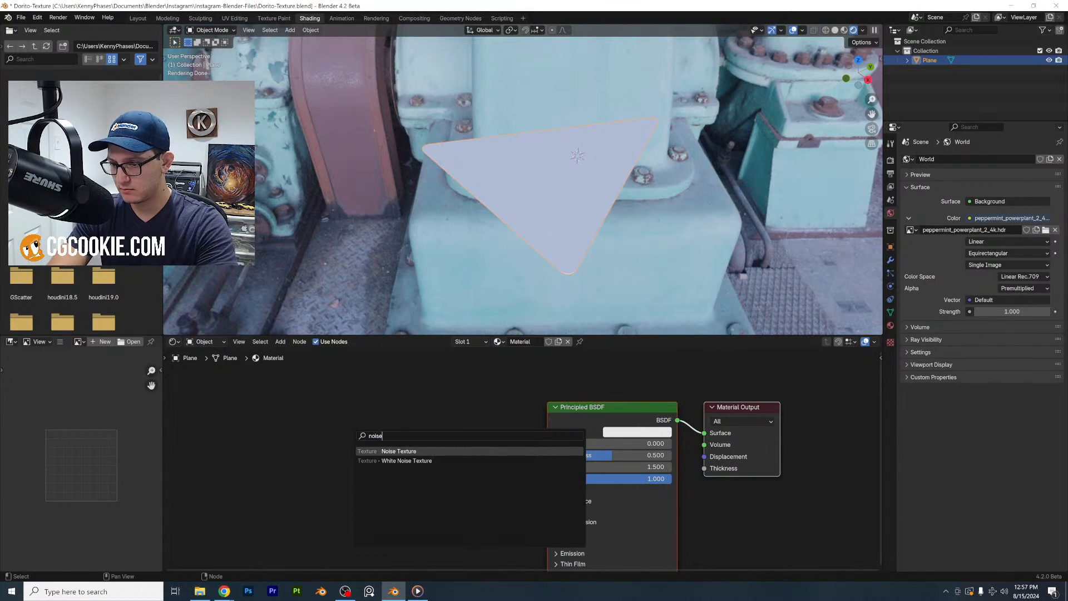
{"action": "key", "text": "Return"}
{"action": "left_click", "coordinate": [295, 406]}
Add a Color Ramp node and wire it between the Noise Texture's Fac and the Principled BSDF's Base Color
{"action": "key", "text": "shift+a"}
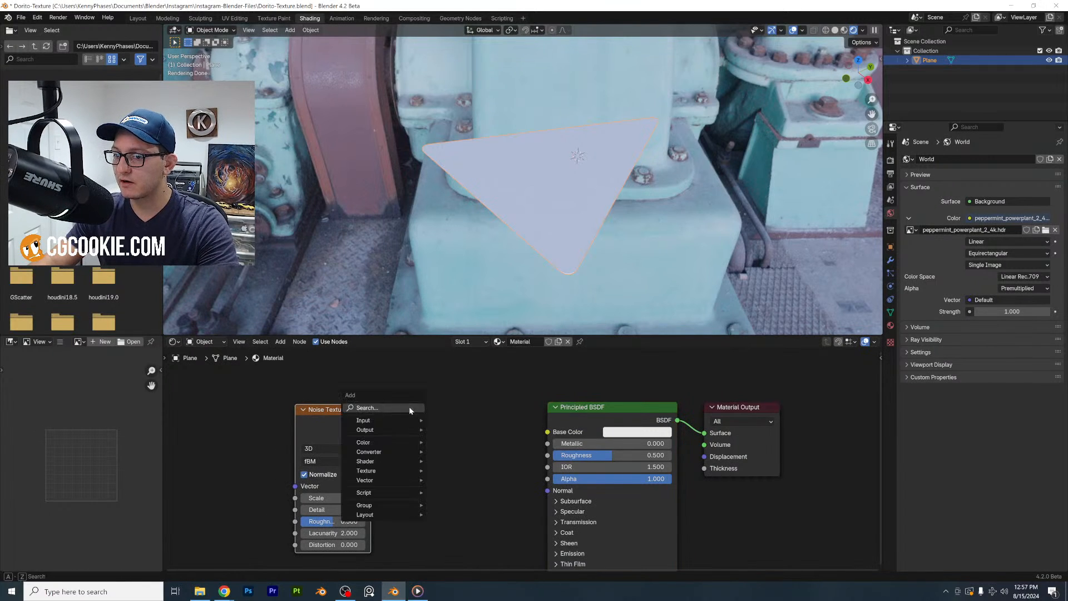
{"action": "left_click", "coordinate": [409, 406]}
{"action": "type", "text": "color ramp"}
{"action": "key", "text": "Return"}
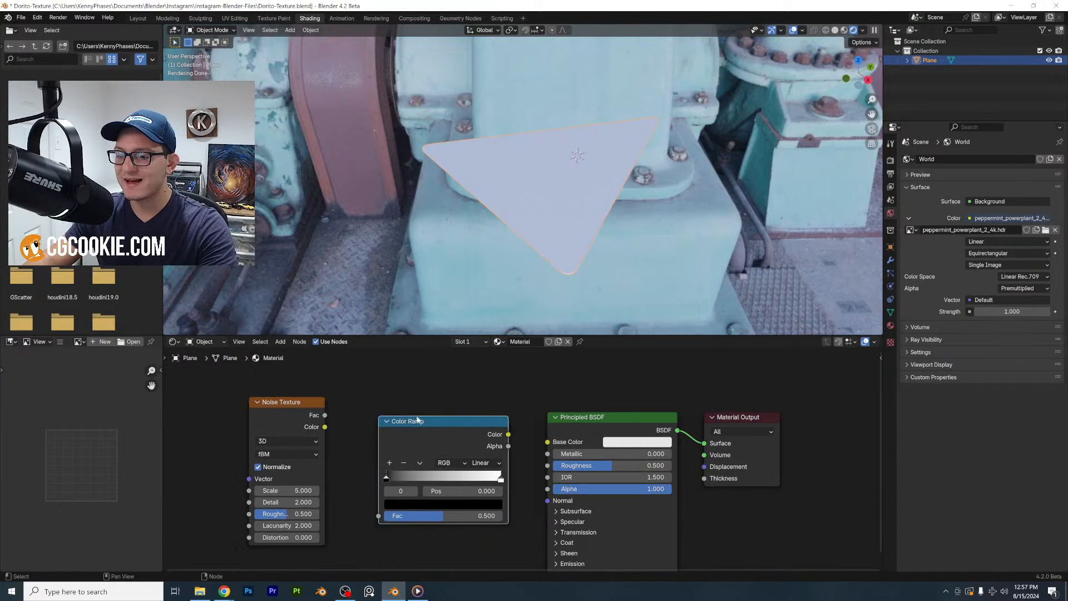
{"action": "left_click", "coordinate": [405, 406]}
{"action": "left_click_drag", "start_coordinate": [326, 416], "coordinate": [355, 500]}
{"action": "left_click_drag", "start_coordinate": [485, 418], "coordinate": [545, 451]}
Set the Color Ramp's white stop to orange and the Noise Texture's scale to about 46.3
{"action": "scroll", "coordinate": [611, 329], "scroll_direction": "up", "scroll_amount": 4}
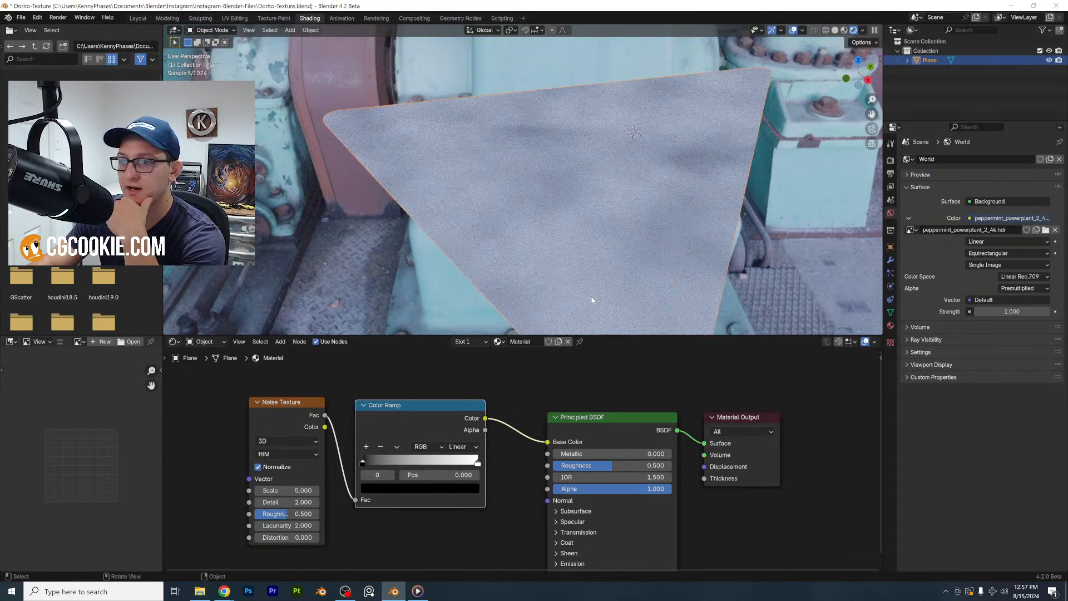
{"action": "left_click", "coordinate": [478, 463]}
{"action": "left_click", "coordinate": [468, 488]}
{"action": "left_click_drag", "start_coordinate": [418, 356], "coordinate": [402, 401]}
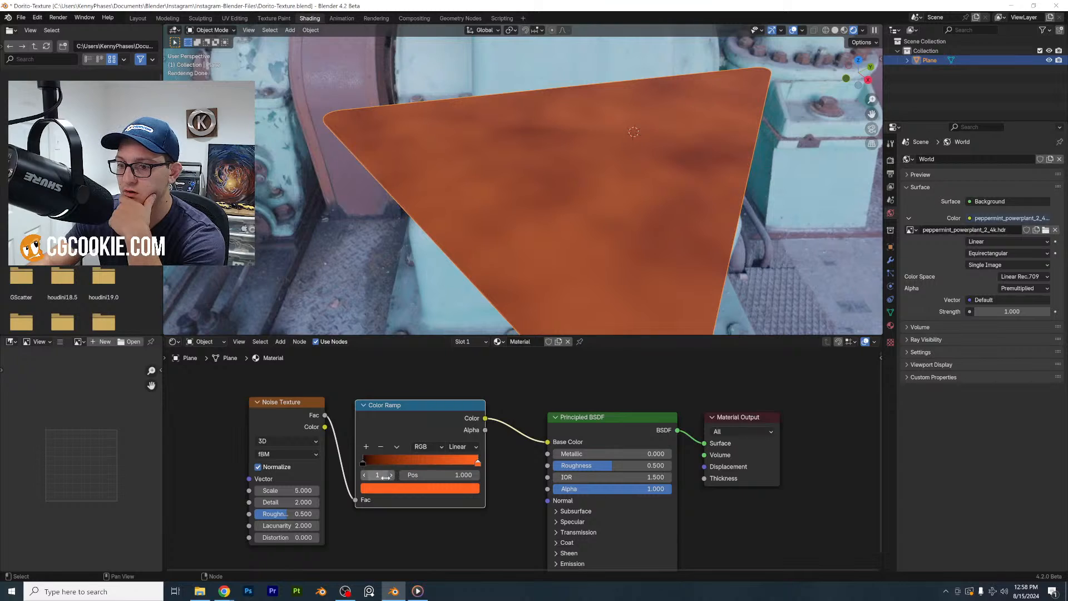
{"action": "left_click_drag", "start_coordinate": [287, 490], "coordinate": [361, 490]}
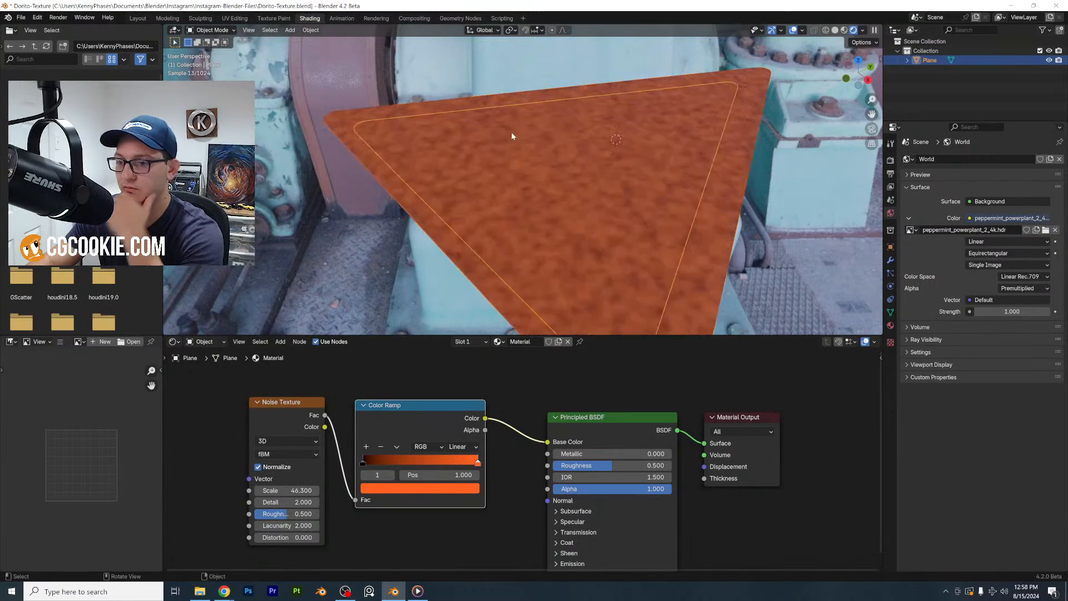
Add a Bump node, feed its Height from the Noise Texture's Fac, and wire its Normal to the Principled BSDF's Normal
{"action": "scroll", "coordinate": [512, 136], "scroll_direction": "down", "scroll_amount": 3}
{"action": "scroll", "coordinate": [524, 458], "scroll_direction": "down", "scroll_amount": 2}
{"action": "scroll", "coordinate": [516, 478], "scroll_direction": "down", "scroll_amount": 2, "text": "shift"}
{"action": "key", "text": "shift+a"}
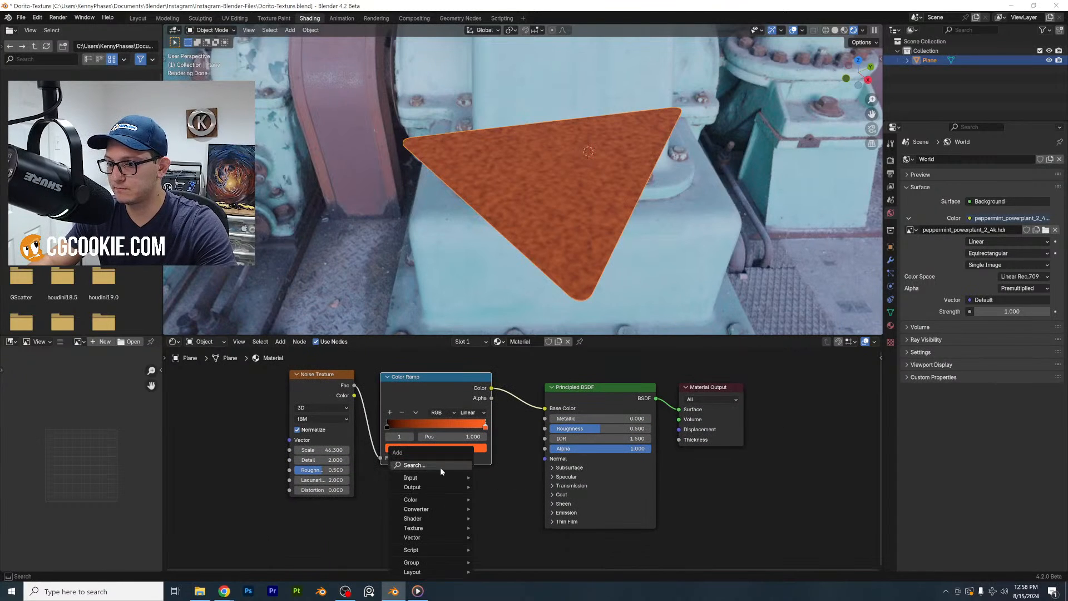
{"action": "type", "text": "bu"}
{"action": "key", "text": "Return"}
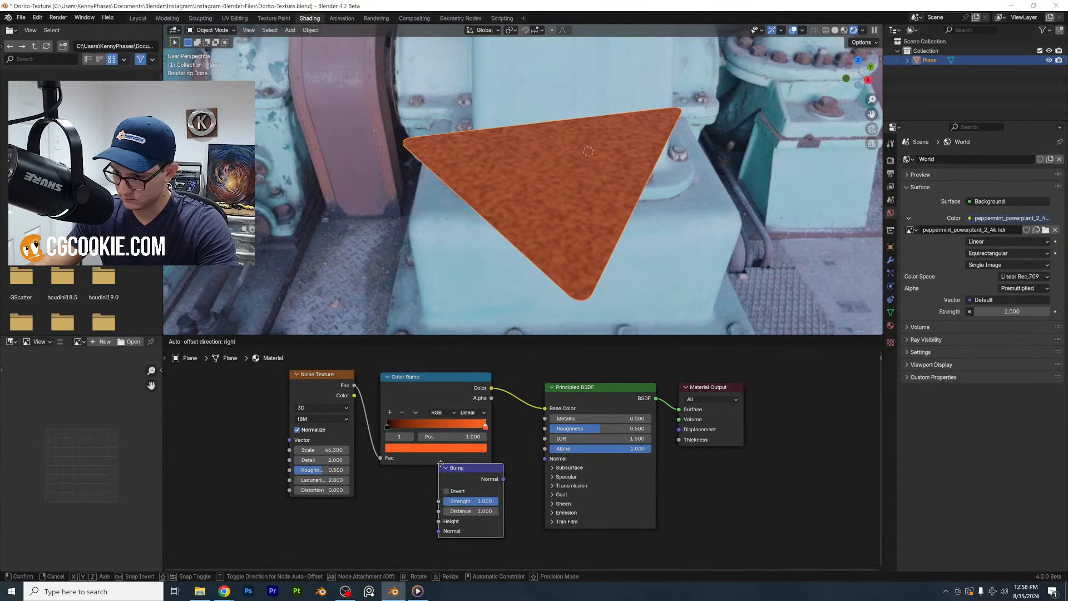
{"action": "left_click_drag", "start_coordinate": [354, 385], "coordinate": [426, 503]}
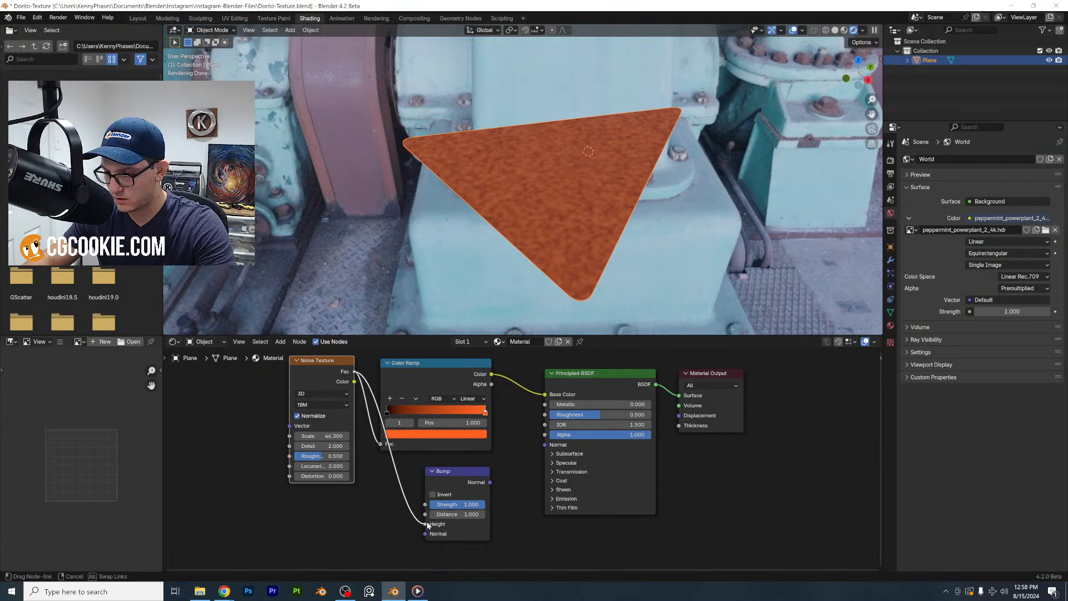
{"action": "left_click", "coordinate": [491, 482]}
{"action": "left_click_drag", "start_coordinate": [546, 446], "coordinate": [545, 446]}
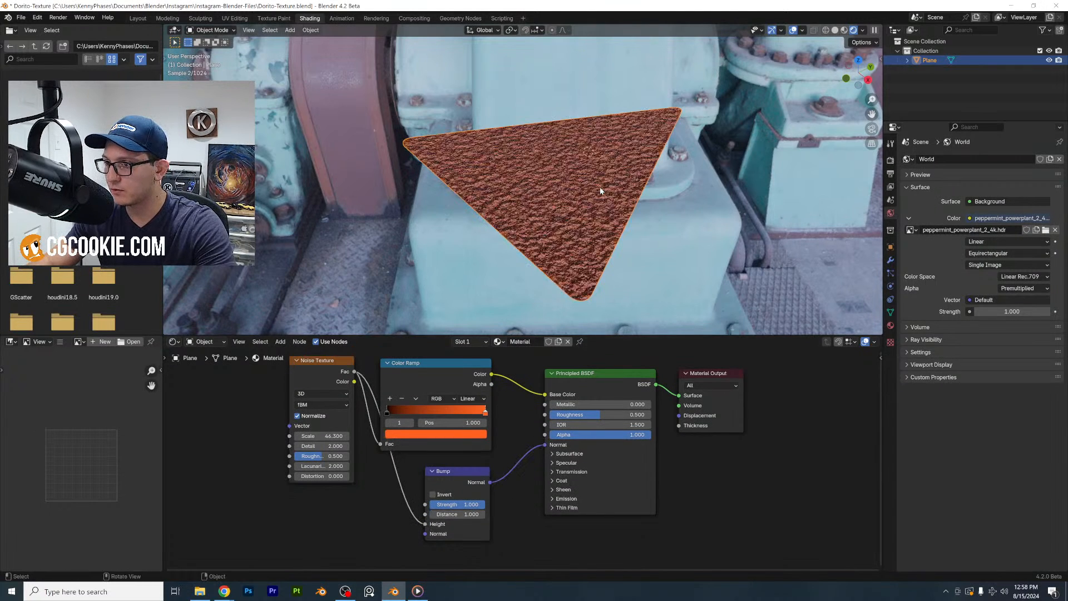
Lower the Bump node's strength to about 0.489
{"action": "scroll", "coordinate": [602, 191], "scroll_direction": "up", "scroll_amount": 5}
{"action": "middle_click_drag", "start_coordinate": [625, 236], "coordinate": [631, 215]}
{"action": "scroll", "coordinate": [631, 215], "scroll_direction": "up", "scroll_amount": 2}
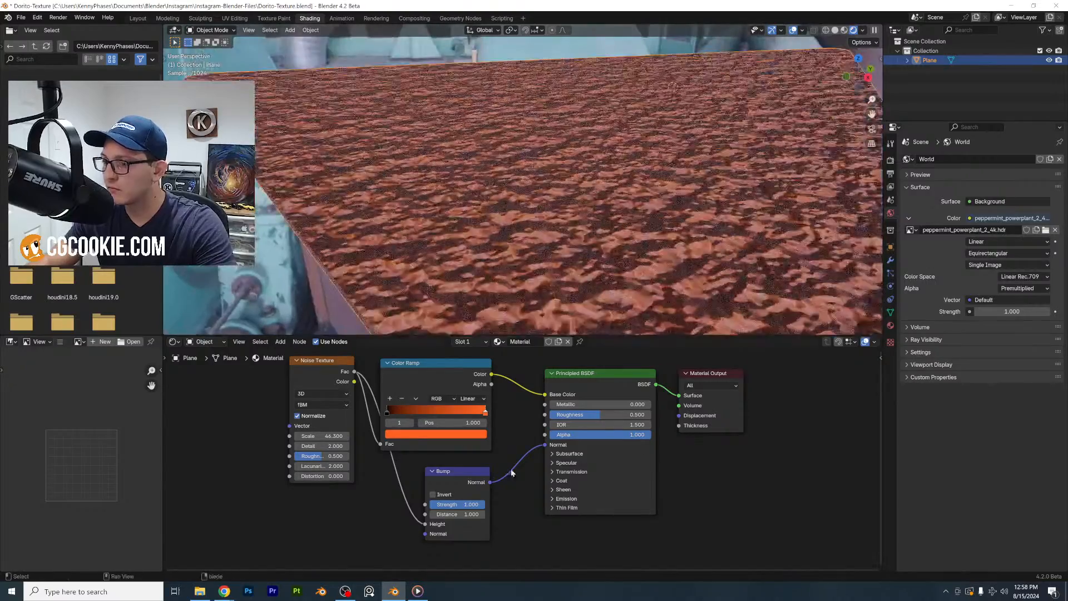
{"action": "left_click_drag", "start_coordinate": [462, 507], "coordinate": [434, 506]}
Try subdividing the triangle's whole mesh in Edit Mode, undo it, and return to Object Mode
{"action": "key", "text": "Tab"}
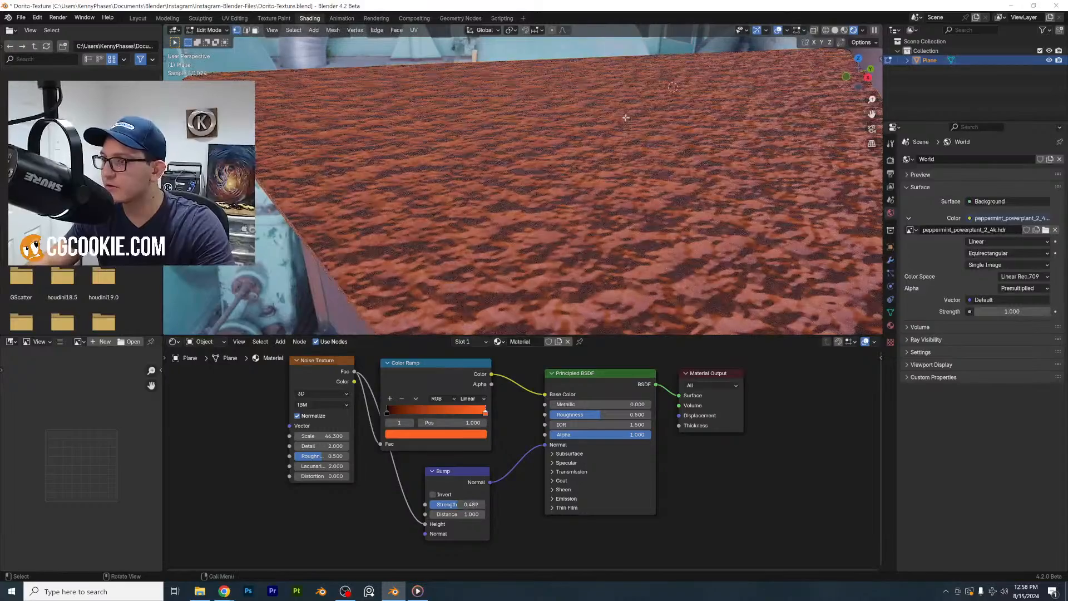
{"action": "key", "text": "a"}
{"action": "right_click", "coordinate": [625, 119]}
{"action": "left_click", "coordinate": [626, 118]}
{"action": "right_click", "coordinate": [625, 120]}
{"action": "left_click", "coordinate": [624, 118]}
{"action": "scroll", "coordinate": [625, 119], "scroll_direction": "down", "scroll_amount": 5}
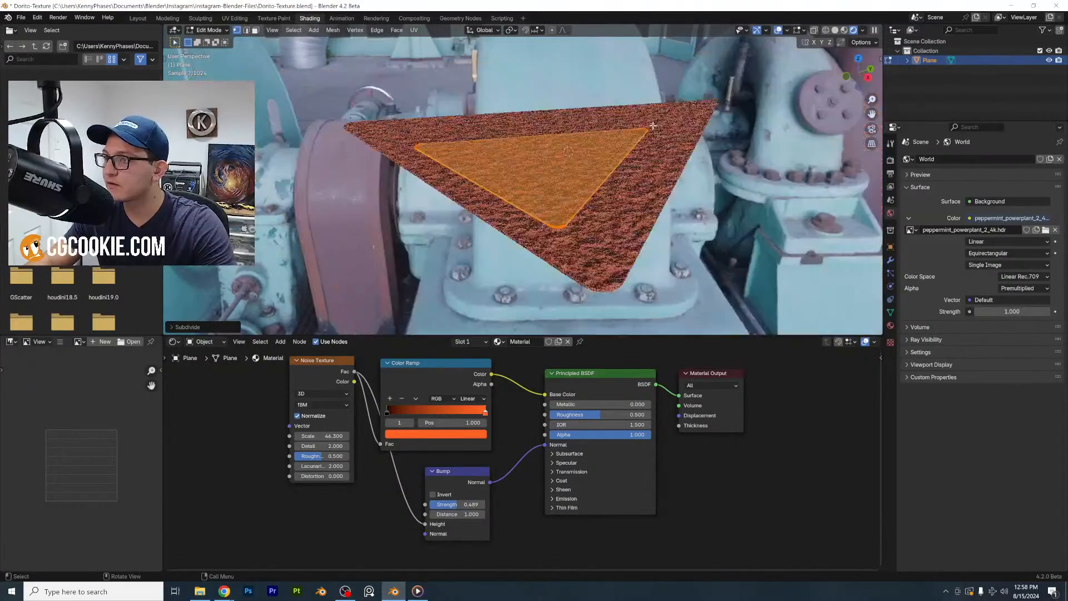
{"action": "middle_click_drag", "start_coordinate": [624, 120], "coordinate": [574, 163]}
{"action": "key", "text": "ctrl+z"}
{"action": "scroll", "coordinate": [581, 147], "scroll_direction": "up", "scroll_amount": 4}
{"action": "key", "text": "Tab"}
{"action": "scroll", "coordinate": [575, 166], "scroll_direction": "down", "scroll_amount": 1}
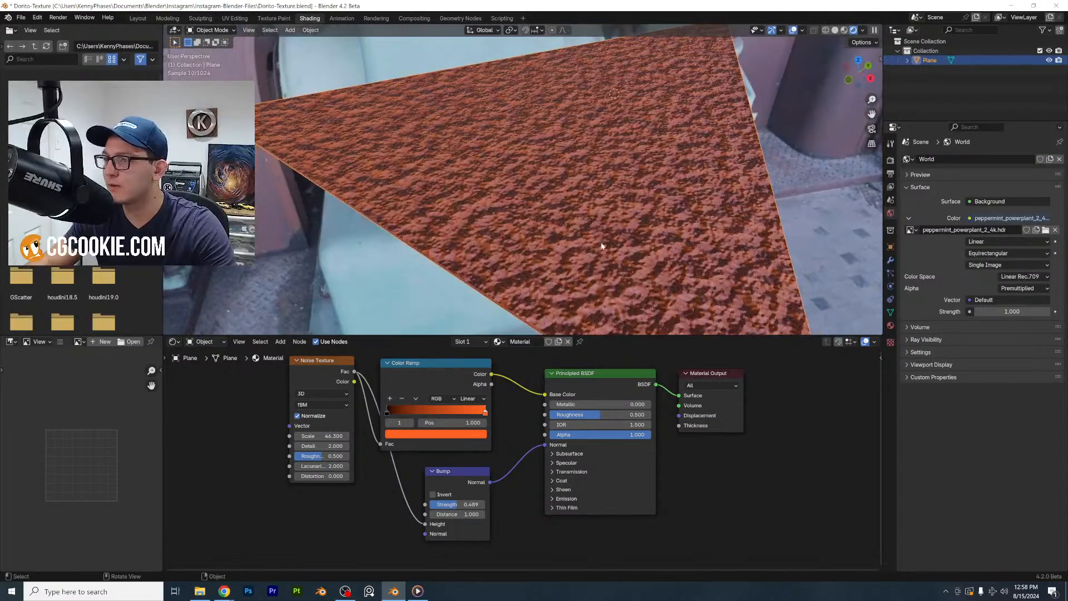
Reduce the Bump node's strength to about 0.128 for a subtler surface relief
{"action": "scroll", "coordinate": [575, 166], "scroll_direction": "up", "scroll_amount": 2}
{"action": "left_click_drag", "start_coordinate": [452, 504], "coordinate": [433, 505]}
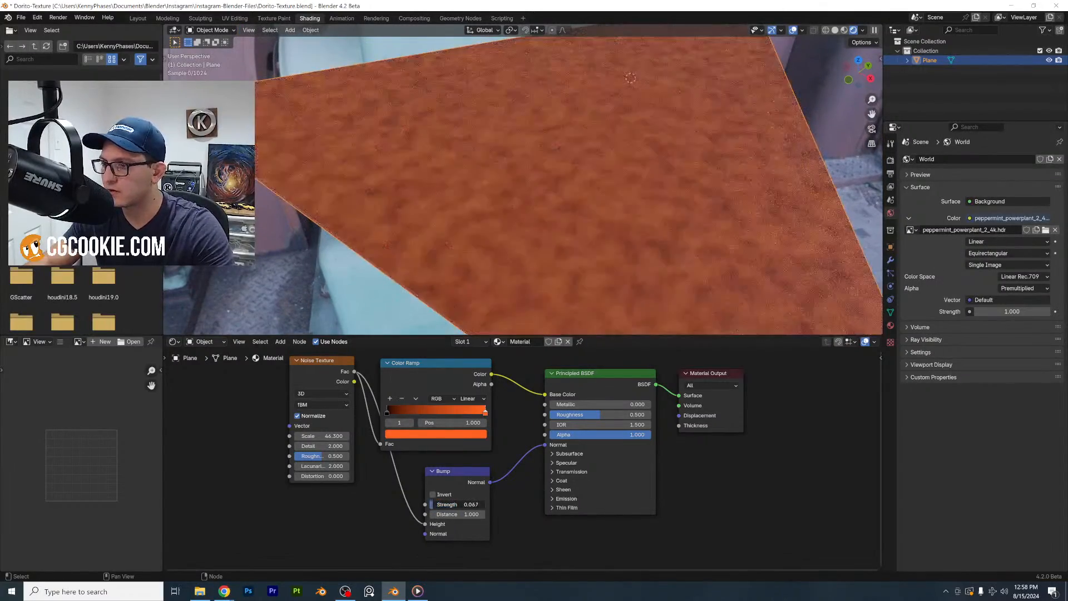
{"action": "middle_click_drag", "start_coordinate": [484, 223], "coordinate": [668, 200]}
Add a Remesh modifier to the triangle in Smooth mode with an octree depth of 8
{"action": "left_click", "coordinate": [891, 259]}
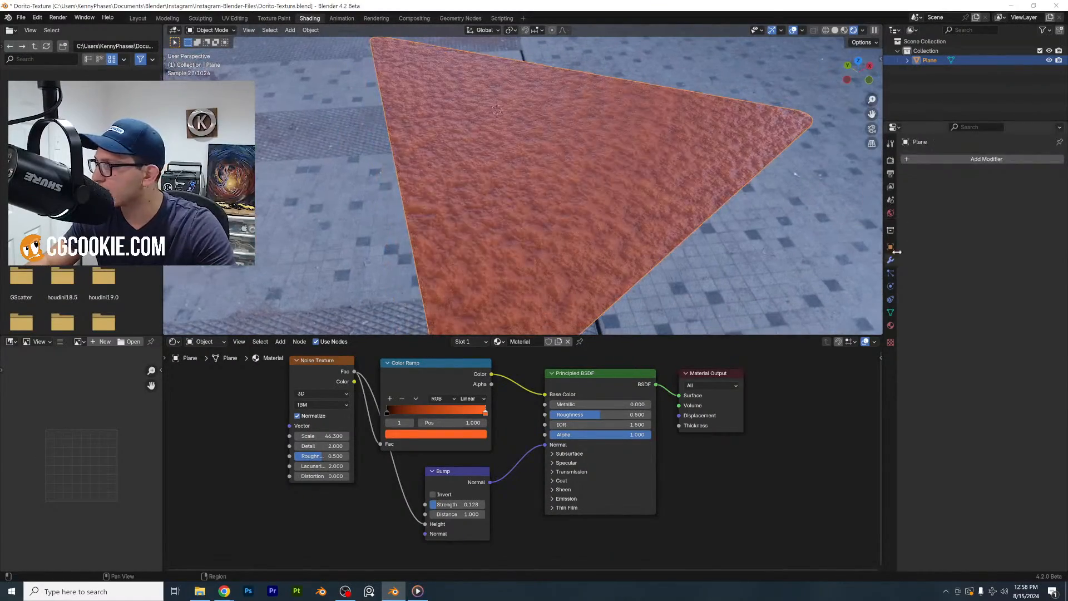
{"action": "left_click", "coordinate": [933, 160]}
{"action": "mouse_move", "coordinate": [933, 161]}
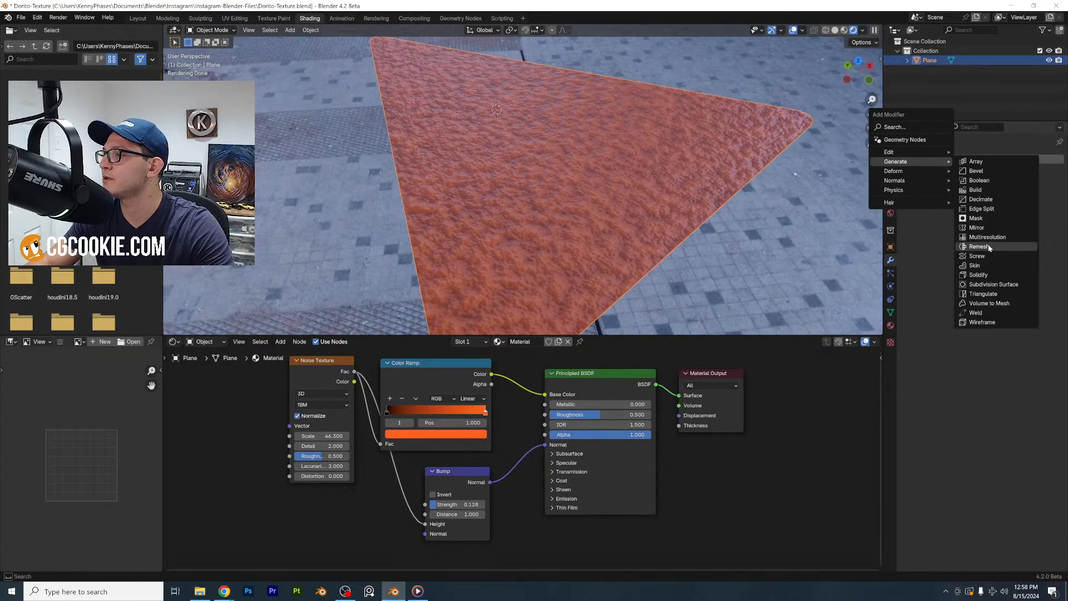
{"action": "left_click", "coordinate": [981, 246]}
{"action": "left_click", "coordinate": [973, 189]}
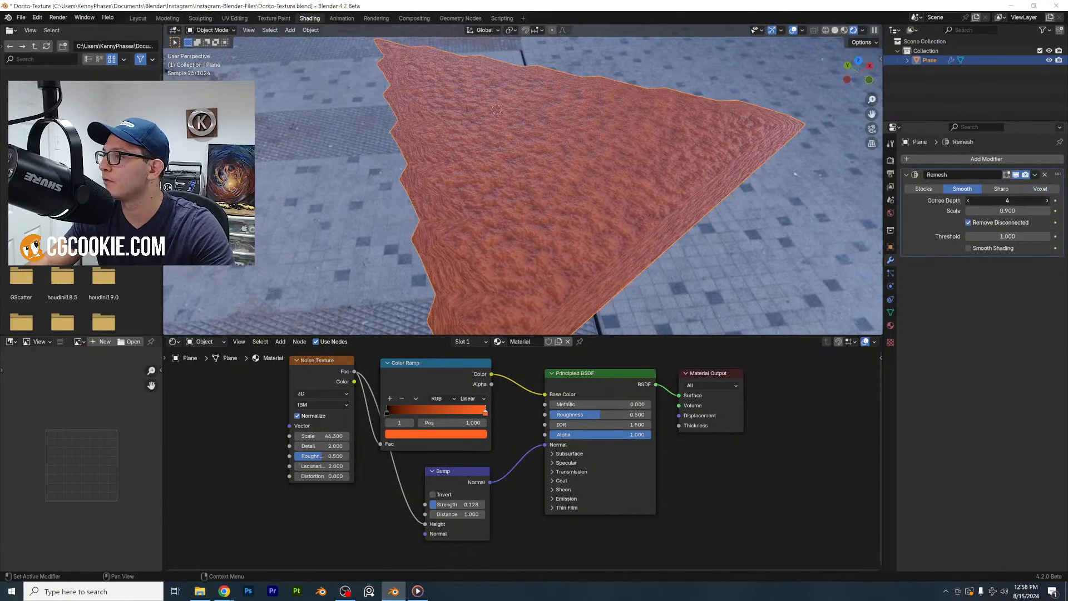
{"action": "left_click", "coordinate": [1048, 200]}
{"action": "left_click", "coordinate": [1048, 201]}
{"action": "left_click", "coordinate": [1048, 201]}
{"action": "left_click", "coordinate": [1048, 200]}
Add a Simple Deform modifier to the triangle after the Remesh modifier
{"action": "left_click", "coordinate": [962, 162]}
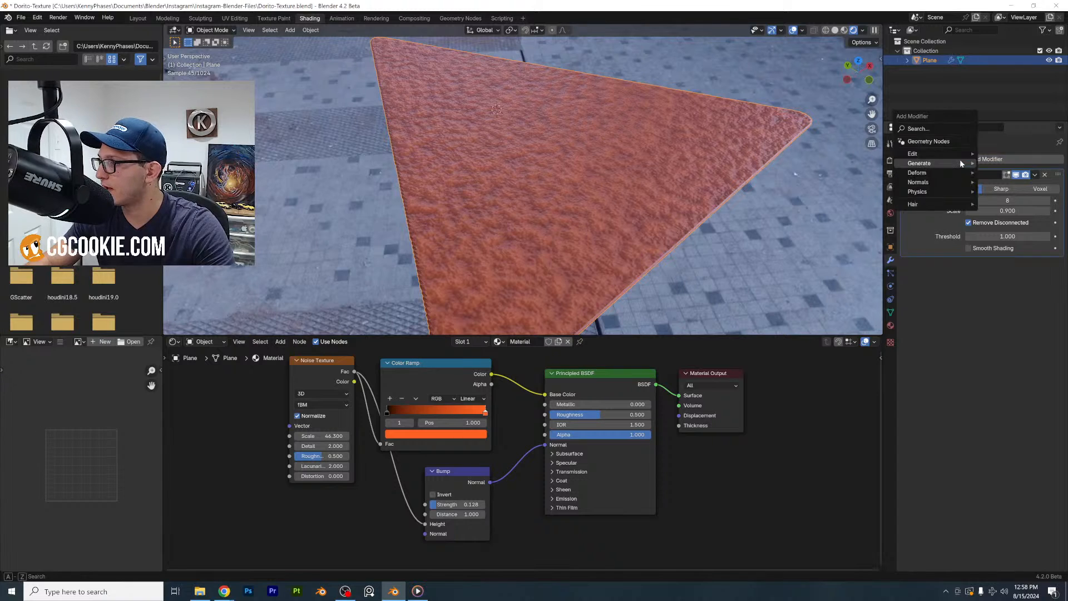
{"action": "mouse_move", "coordinate": [946, 173]}
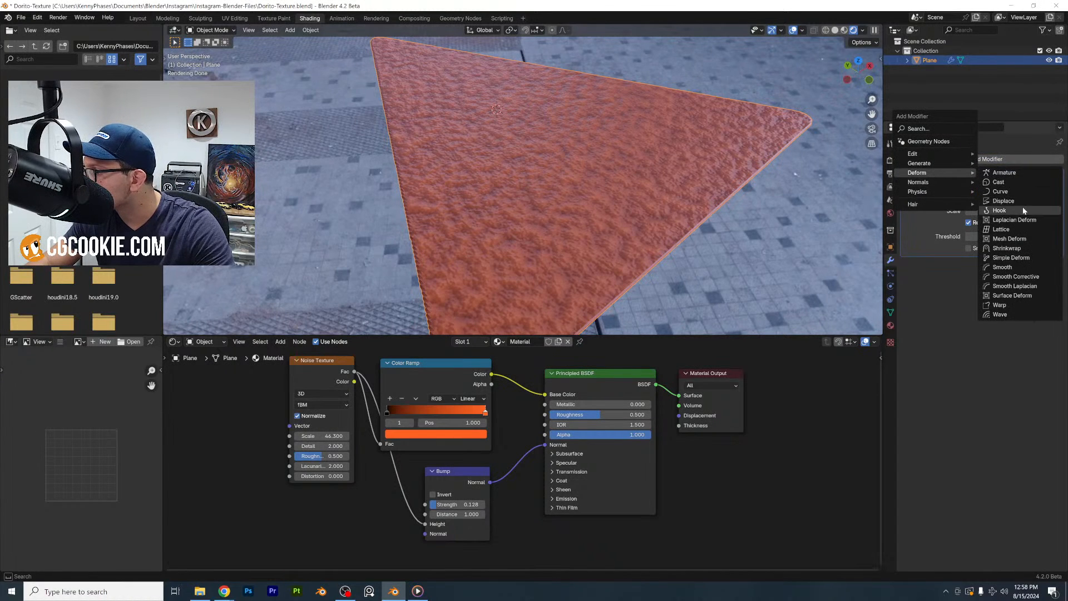
{"action": "left_click", "coordinate": [1013, 258]}
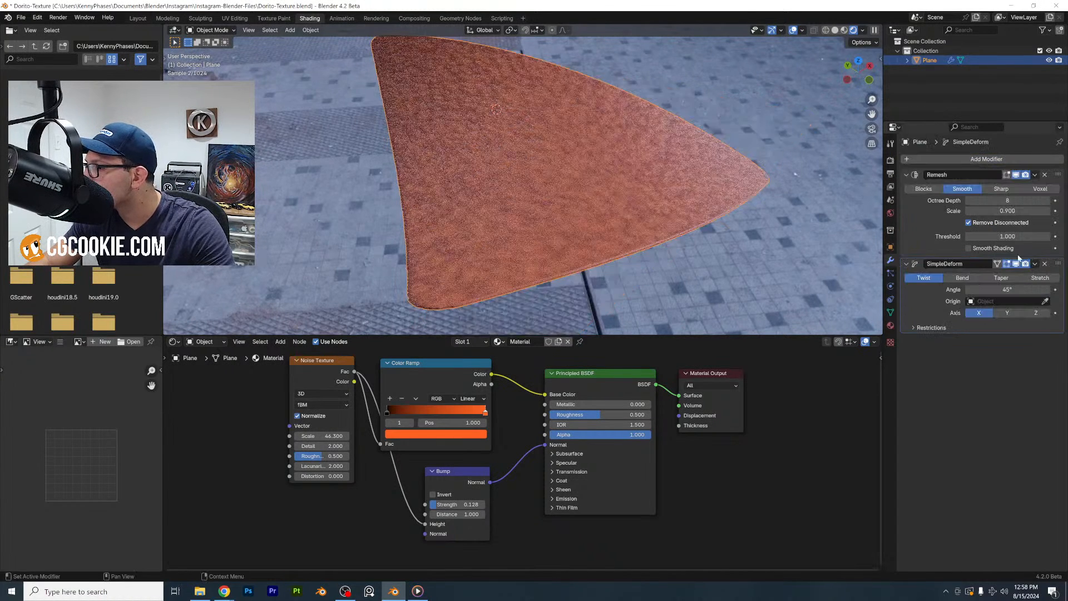
Add a plane to the scene and scale it up into a large ground surface
{"action": "middle_click_drag", "start_coordinate": [724, 167], "coordinate": [299, 44]}
{"action": "left_click", "coordinate": [290, 30]}
{"action": "mouse_move", "coordinate": [312, 40]}
{"action": "left_click", "coordinate": [390, 40]}
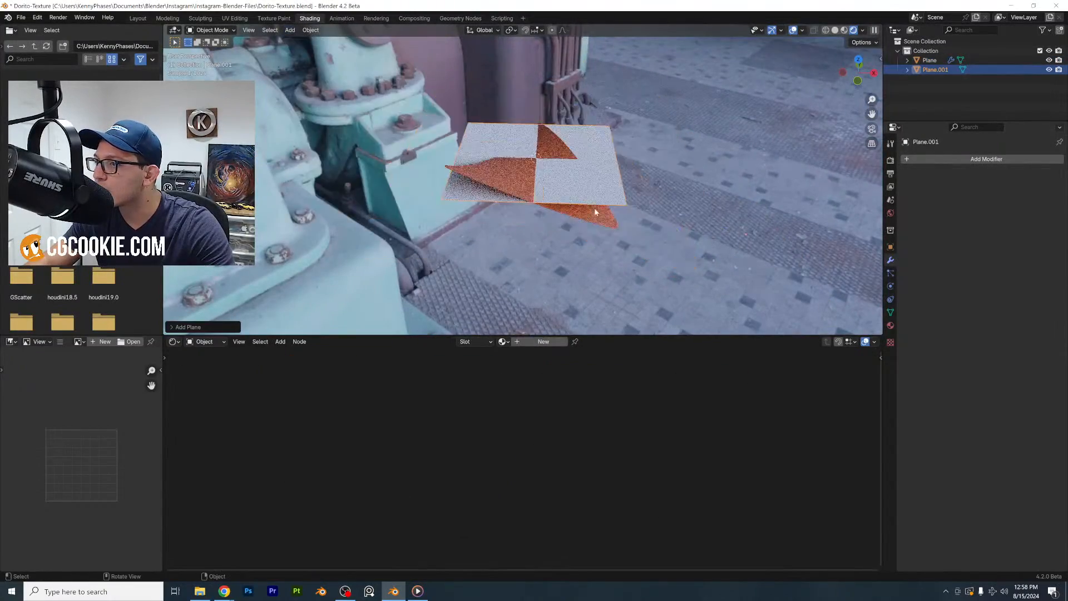
{"action": "key", "text": "s"}
{"action": "left_click", "coordinate": [680, 162]}
Lower the ground plane along Z so that it lies beneath the twisted chip
{"action": "key", "text": "g"}
{"action": "key", "text": "z"}
{"action": "left_click", "coordinate": [642, 210]}
{"action": "scroll", "coordinate": [640, 206], "scroll_direction": "up", "scroll_amount": 6}
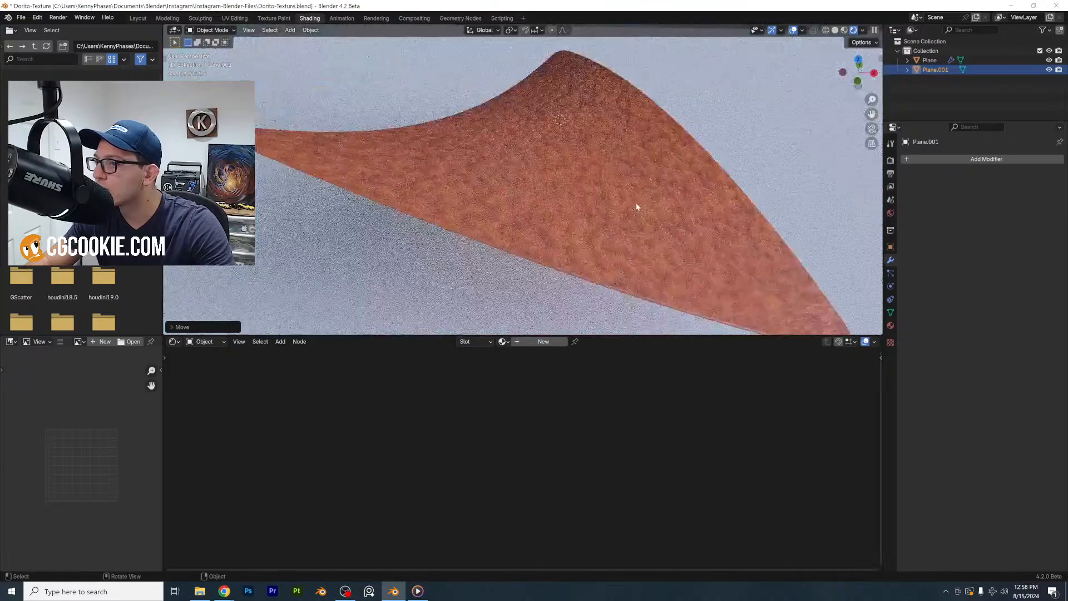
{"action": "middle_click_drag", "start_coordinate": [636, 202], "coordinate": [590, 189]}
{"action": "scroll", "coordinate": [619, 208], "scroll_direction": "down", "scroll_amount": 4}
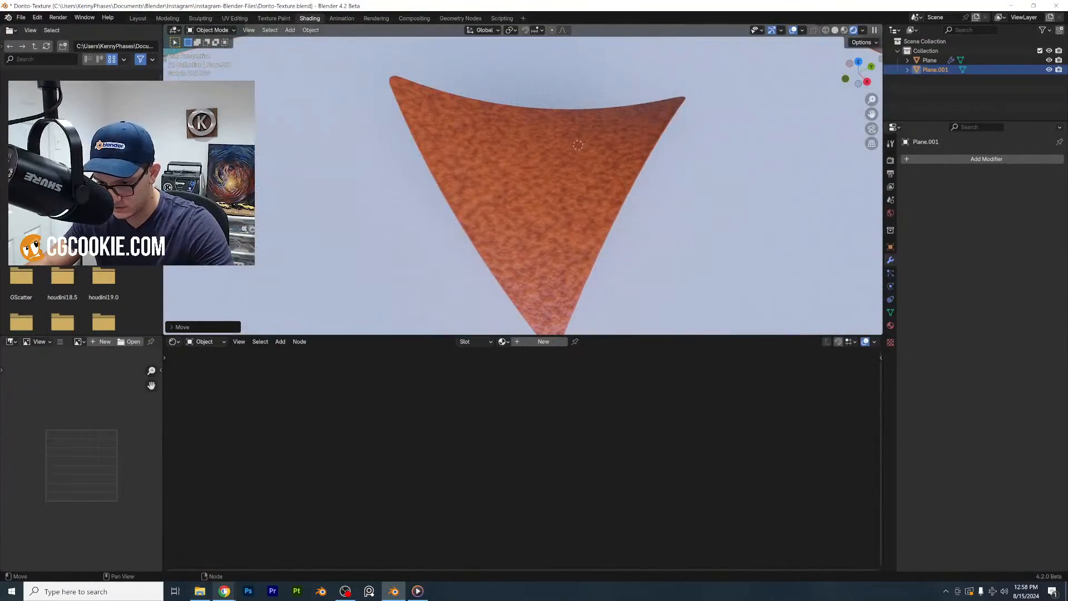
Switch to Chrome, examine the close-up Doritos photo as a texture reference, and return to Blender
{"action": "mouse_move", "coordinate": [224, 591]}
{"action": "left_click", "coordinate": [268, 558]}
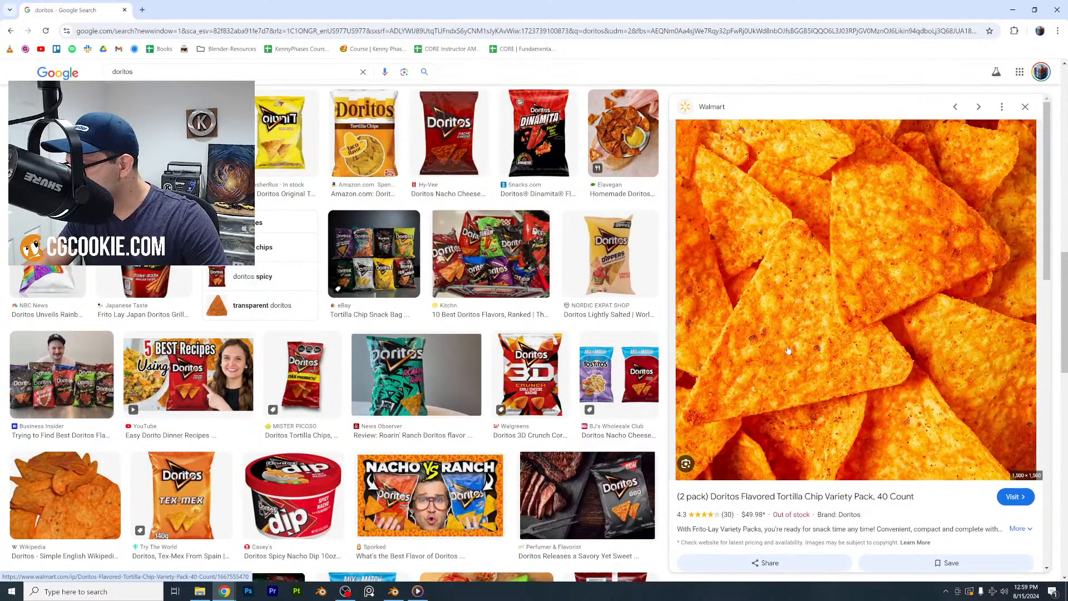
{"action": "key", "text": "alt+Tab"}
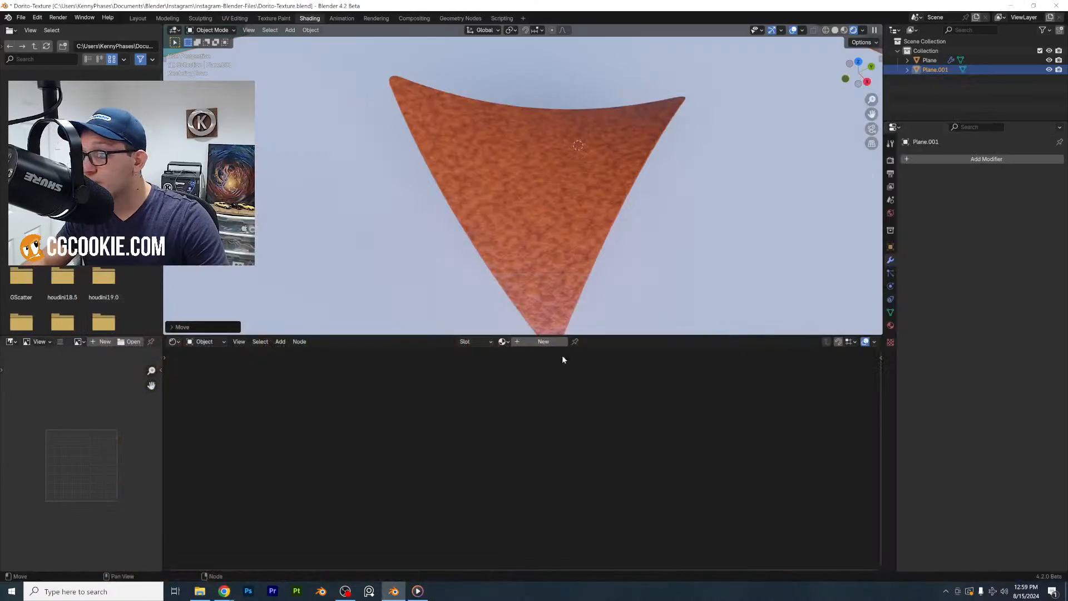
Select the chip, move its Material Output aside, and insert a Mix Shader between the Principled BSDF and the output
{"action": "left_click", "coordinate": [571, 240]}
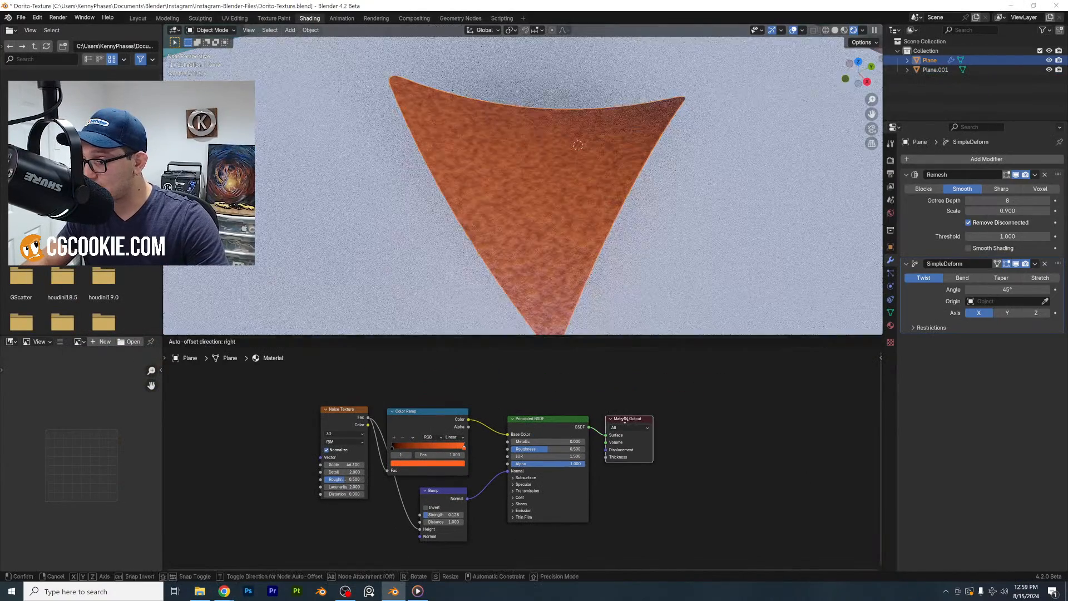
{"action": "left_click_drag", "start_coordinate": [633, 419], "coordinate": [861, 440]}
{"action": "key", "text": "shift+a"}
{"action": "left_click", "coordinate": [665, 399]}
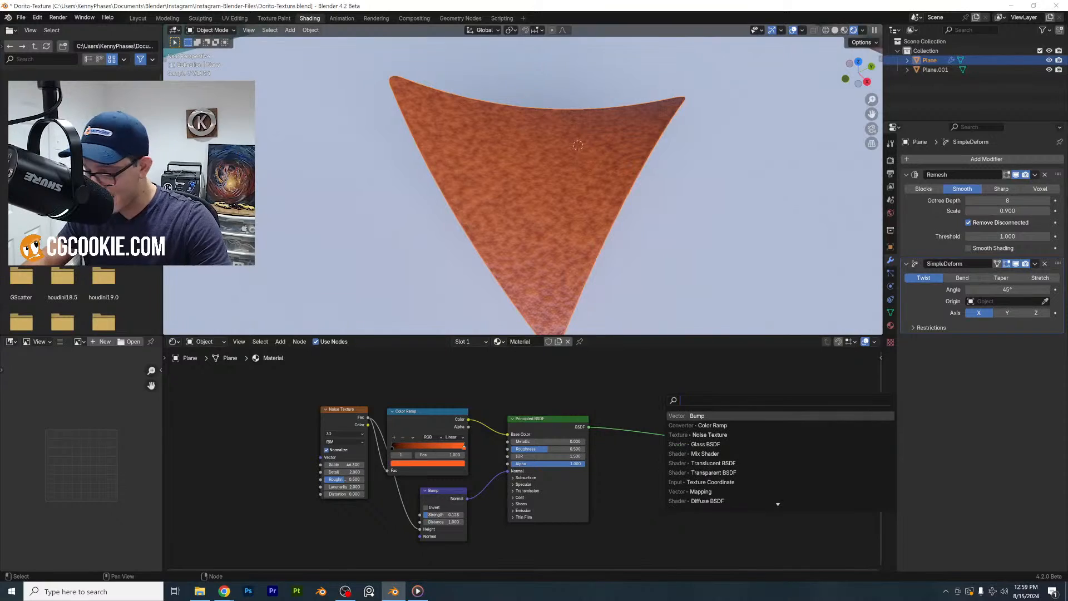
{"action": "type", "text": "mix sha"}
{"action": "key", "text": "Return"}
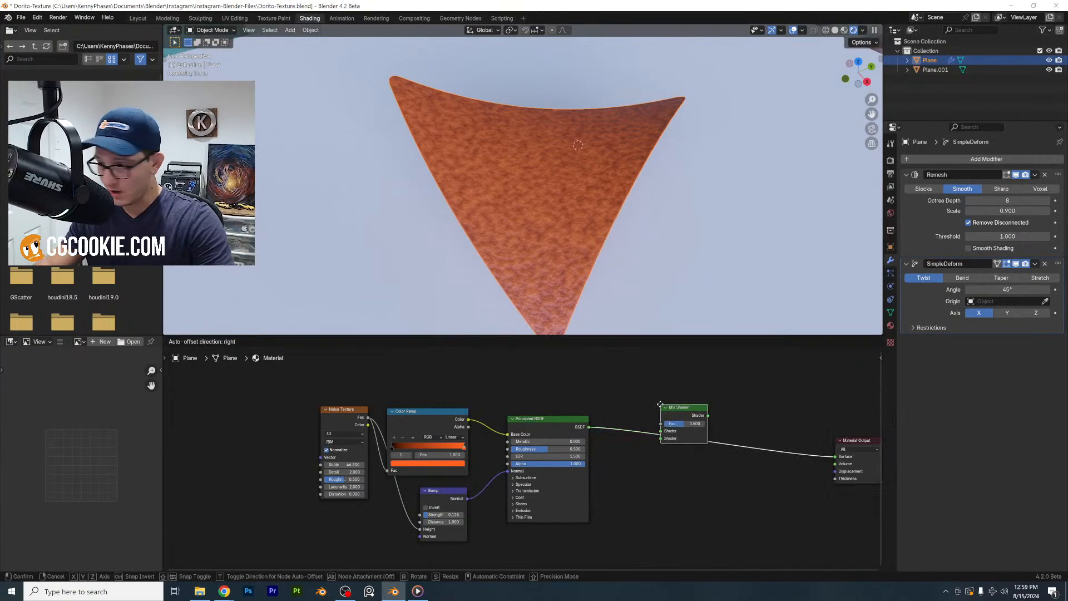
{"action": "left_click", "coordinate": [666, 414]}
{"action": "middle_click_drag", "start_coordinate": [665, 414], "coordinate": [566, 422]}
{"action": "scroll", "coordinate": [567, 422], "scroll_direction": "up", "scroll_amount": 2}
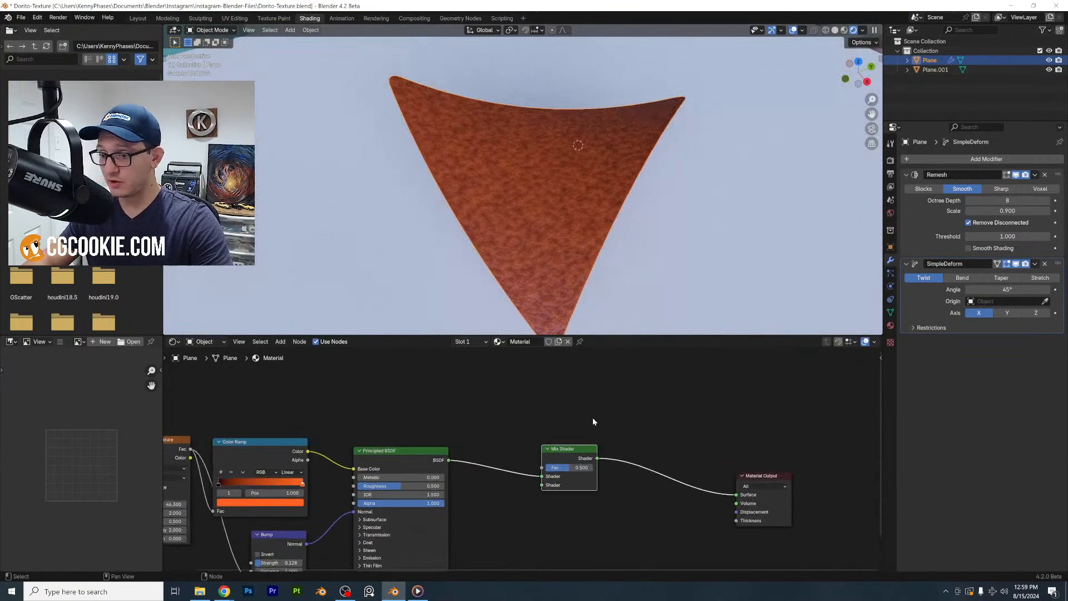
Add a Diffuse BSDF above the Principled BSDF and wire it to the Mix Shader's second Shader input
{"action": "key", "text": "shift+a"}
{"action": "left_click", "coordinate": [539, 410]}
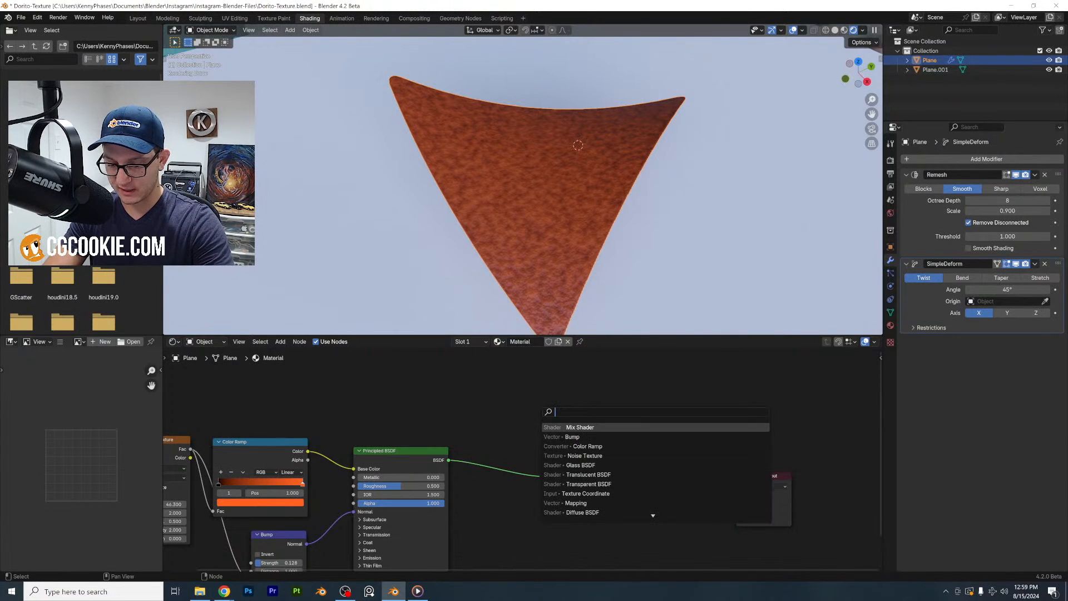
{"action": "type", "text": "rtra"}
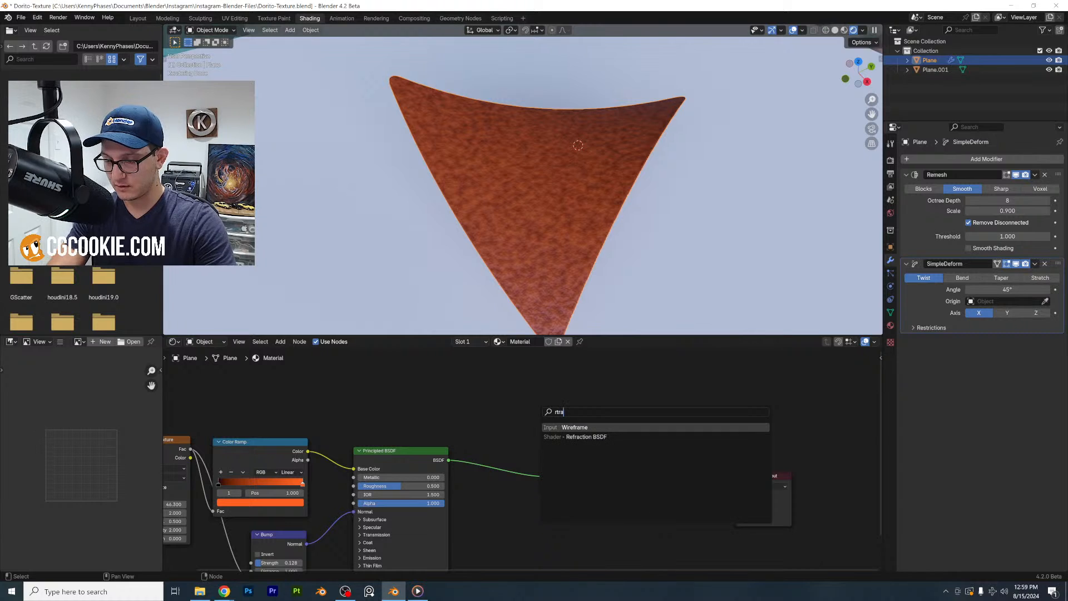
{"action": "type", "text": "diff"}
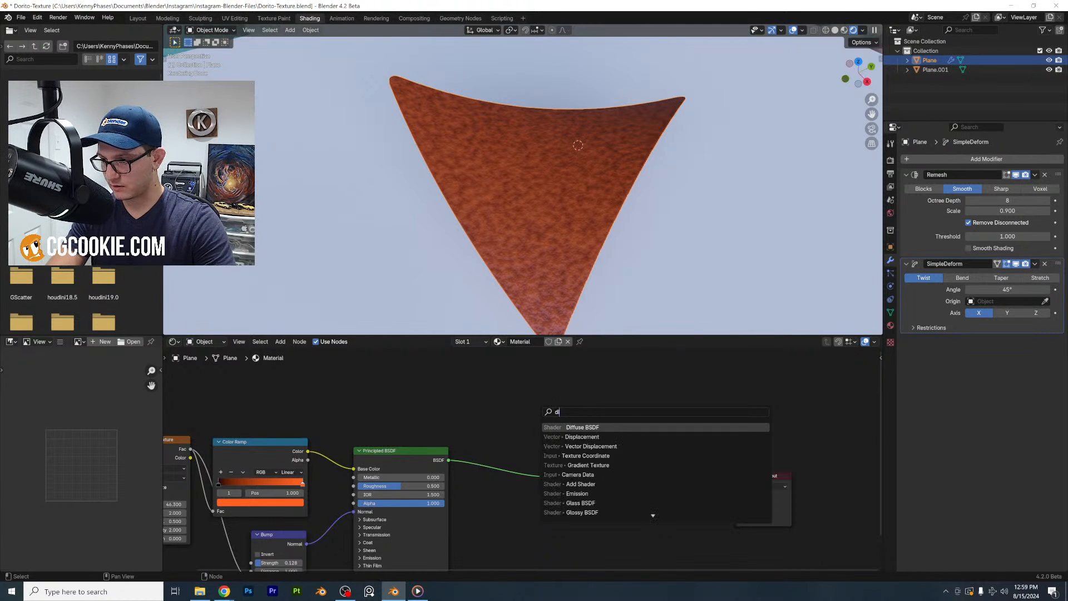
{"action": "key", "text": "Return"}
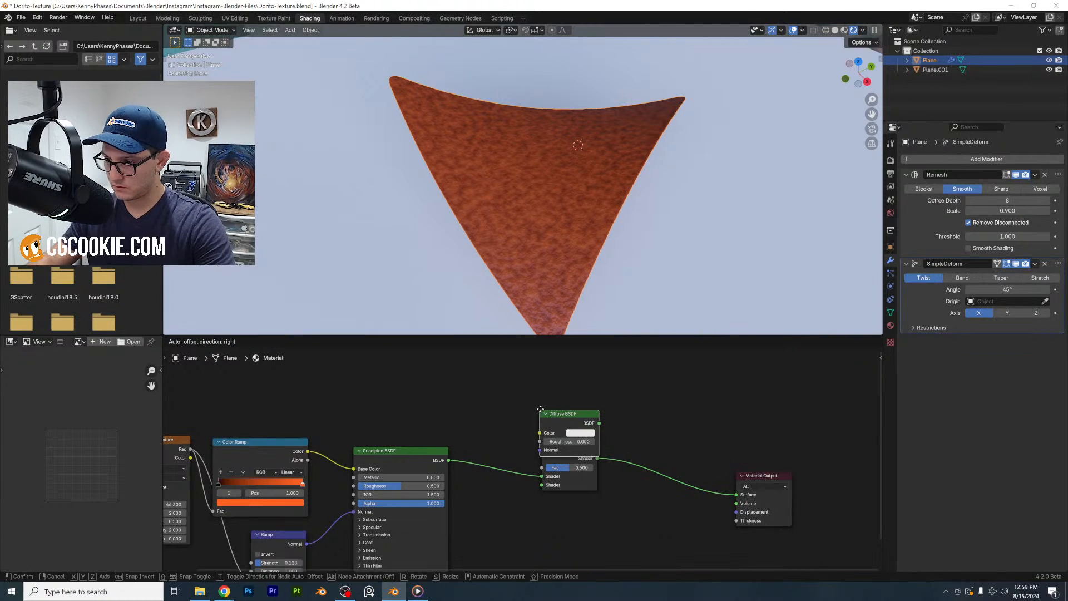
{"action": "left_click", "coordinate": [432, 385]}
{"action": "left_click_drag", "start_coordinate": [569, 454], "coordinate": [605, 463]}
{"action": "left_click_drag", "start_coordinate": [492, 395], "coordinate": [495, 395]}
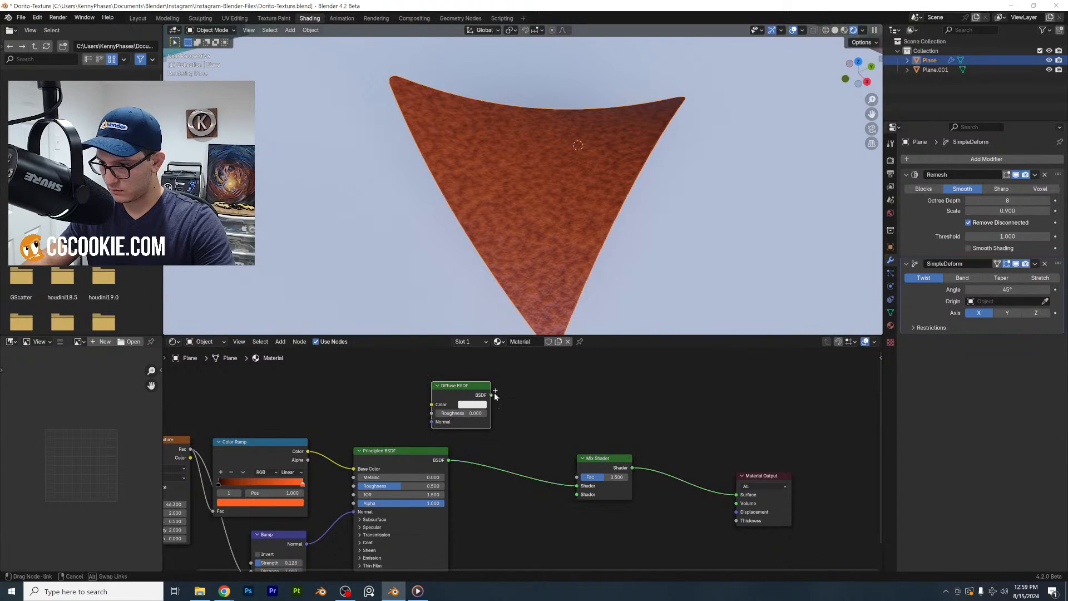
{"action": "left_click_drag", "start_coordinate": [583, 488], "coordinate": [579, 486]}
Set the Diffuse BSDF's color to a saturated pink
{"action": "left_click", "coordinate": [472, 404]}
{"action": "left_click", "coordinate": [520, 337]}
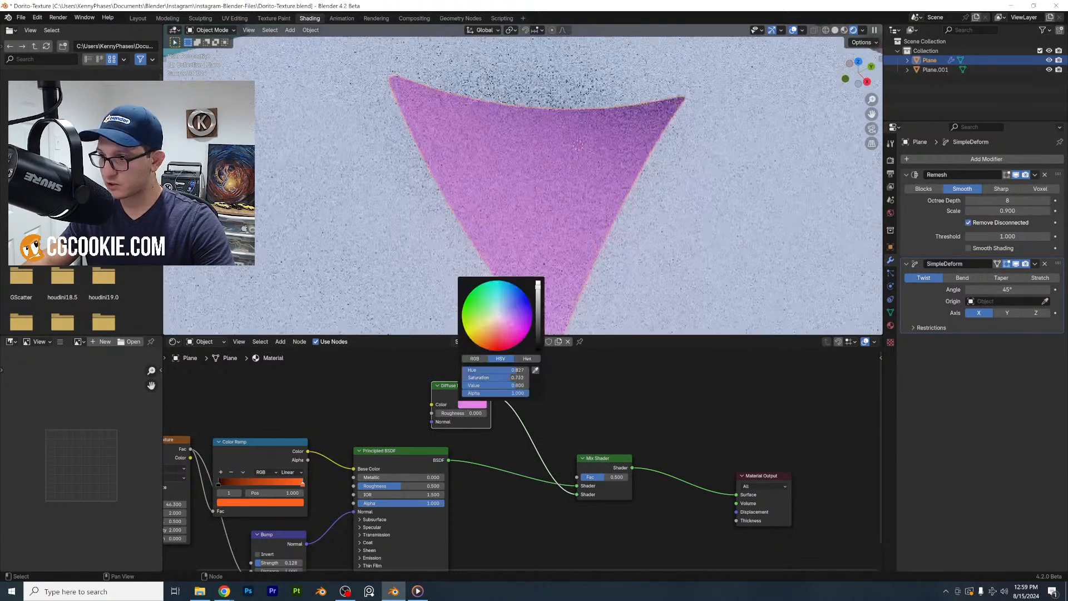
{"action": "middle_click_drag", "start_coordinate": [367, 399], "coordinate": [382, 399]}
{"action": "left_click", "coordinate": [382, 400]}
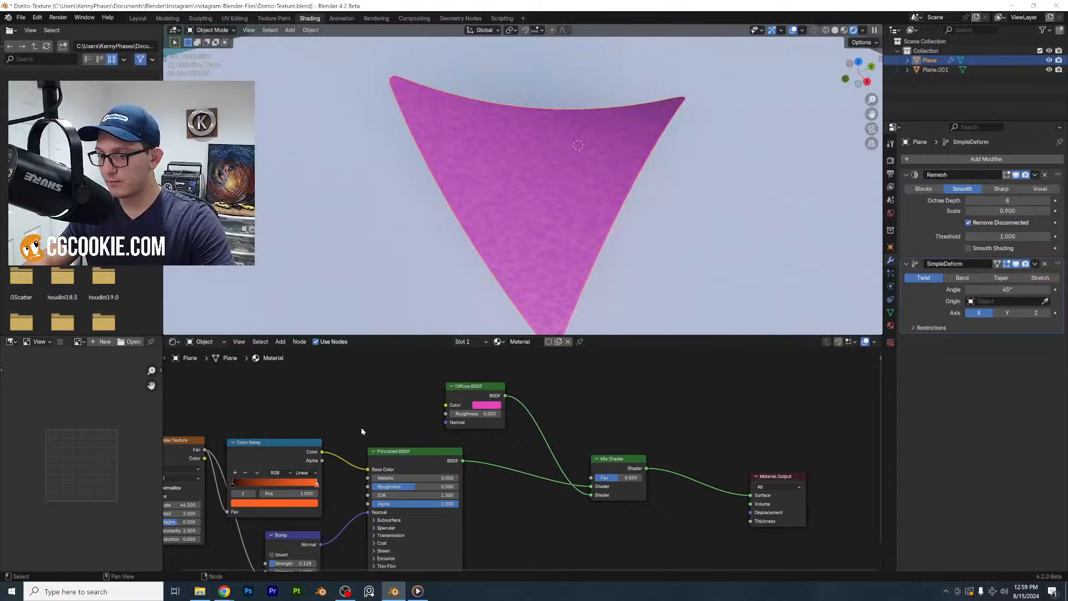
Wire the Noise Texture's Fac to the Mix Shader's Fac and insert an Invert Color node into that link
{"action": "mouse_move", "coordinate": [205, 449]}
{"action": "left_mouse_down"}
{"action": "mouse_move", "coordinate": [698, 483]}
{"action": "mouse_move", "coordinate": [591, 478]}
{"action": "left_mouse_up"}
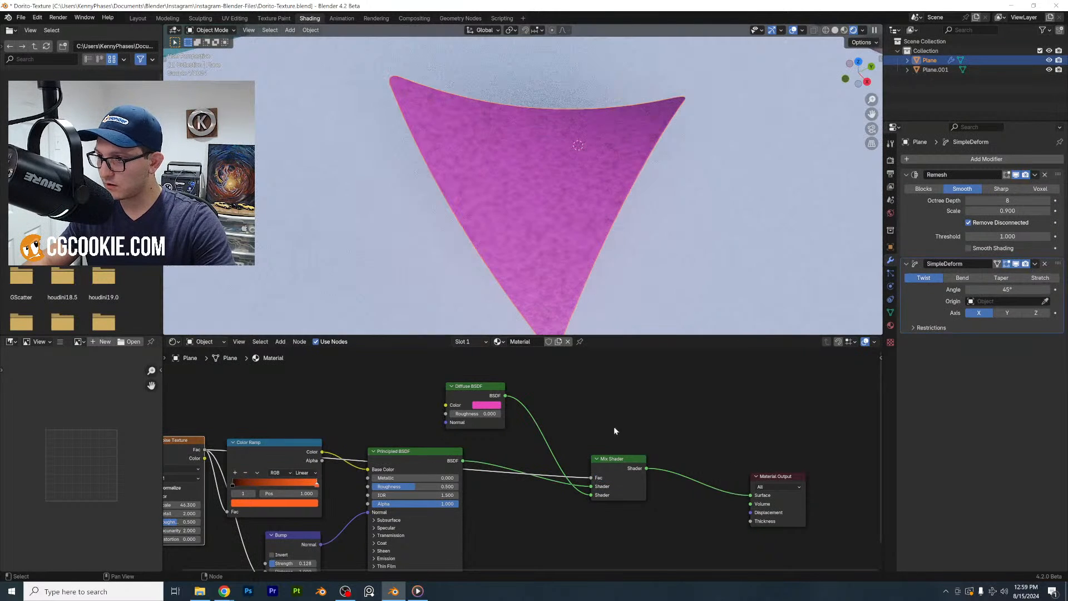
{"action": "key", "text": "shift+a"}
{"action": "type", "text": "invert"}
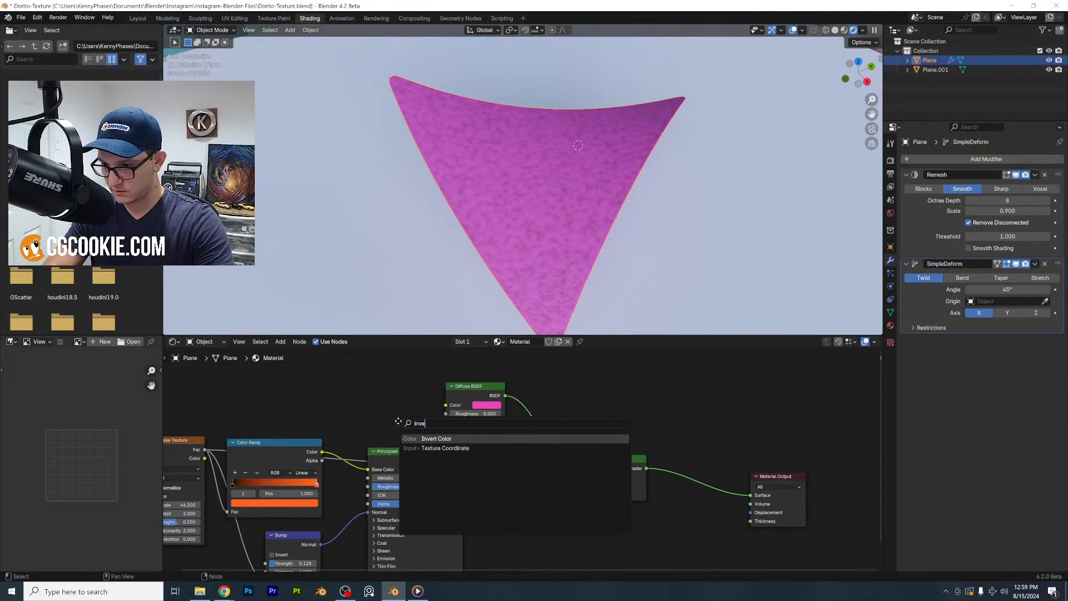
{"action": "key", "text": "Return"}
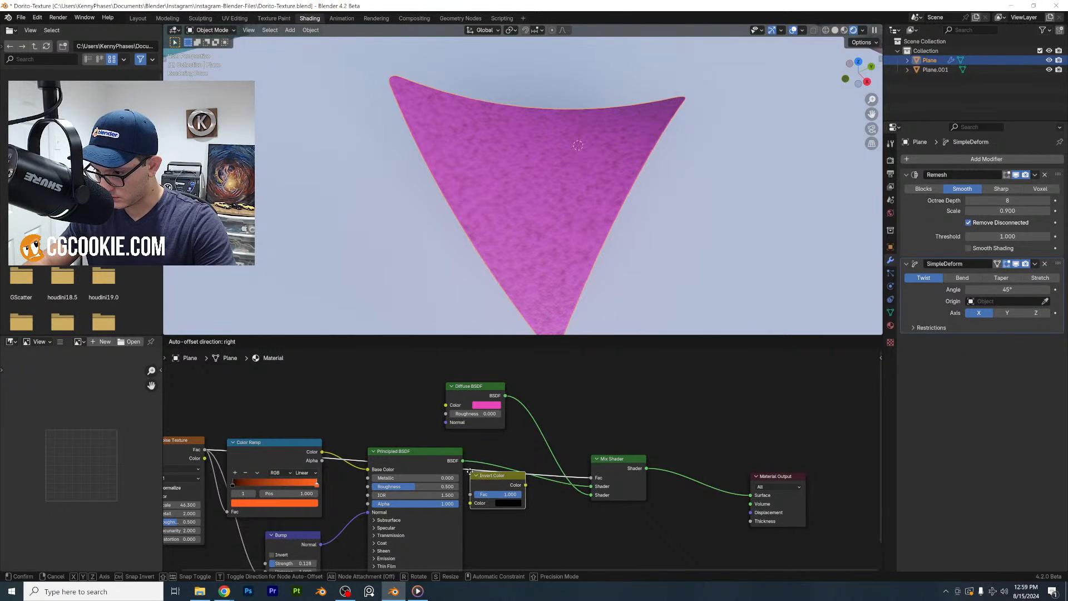
{"action": "left_click", "coordinate": [469, 472]}
Move the Invert Color node above the Color Ramp and feed its Fac from the Color Ramp's Color output
{"action": "left_click_drag", "start_coordinate": [492, 476], "coordinate": [360, 385]}
{"action": "left_click_drag", "start_coordinate": [321, 452], "coordinate": [323, 400]}
{"action": "scroll", "coordinate": [329, 412], "scroll_direction": "up", "scroll_amount": 1}
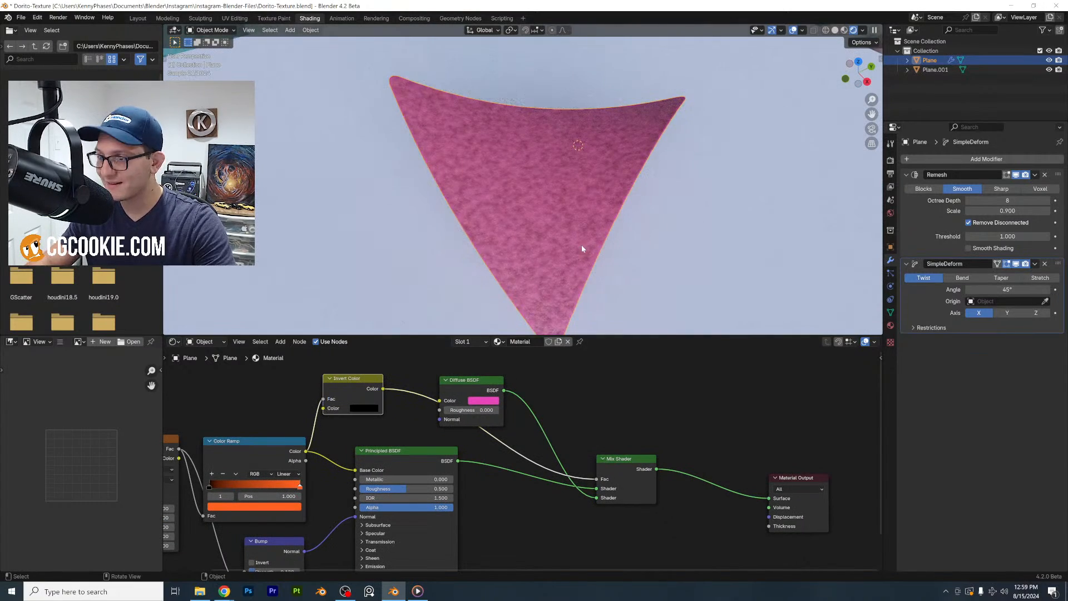
Try to feed the Color Ramp's Color directly into the Mix Shader's Fac, bypassing Invert Color, and undo it
{"action": "scroll", "coordinate": [582, 249], "scroll_direction": "up", "scroll_amount": 3}
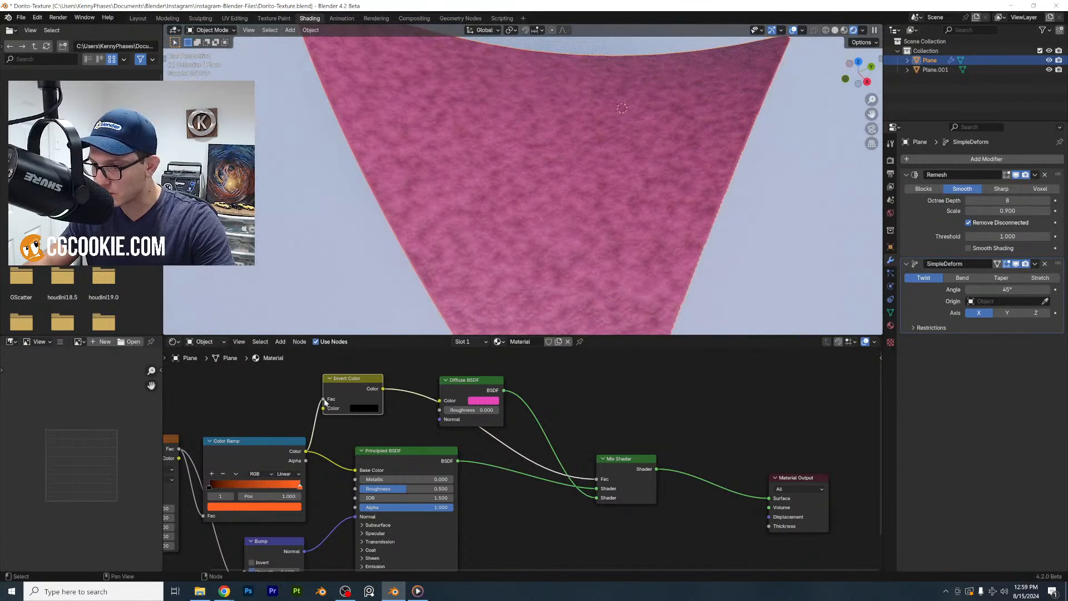
{"action": "left_click_drag", "start_coordinate": [325, 400], "coordinate": [597, 480]}
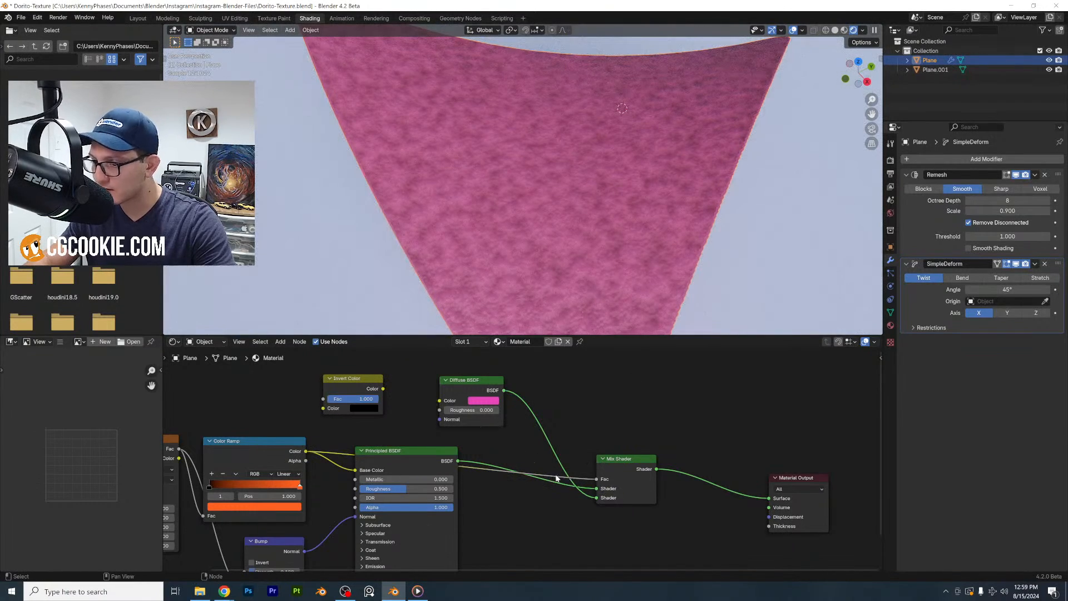
{"action": "key", "text": "ctrl+z"}
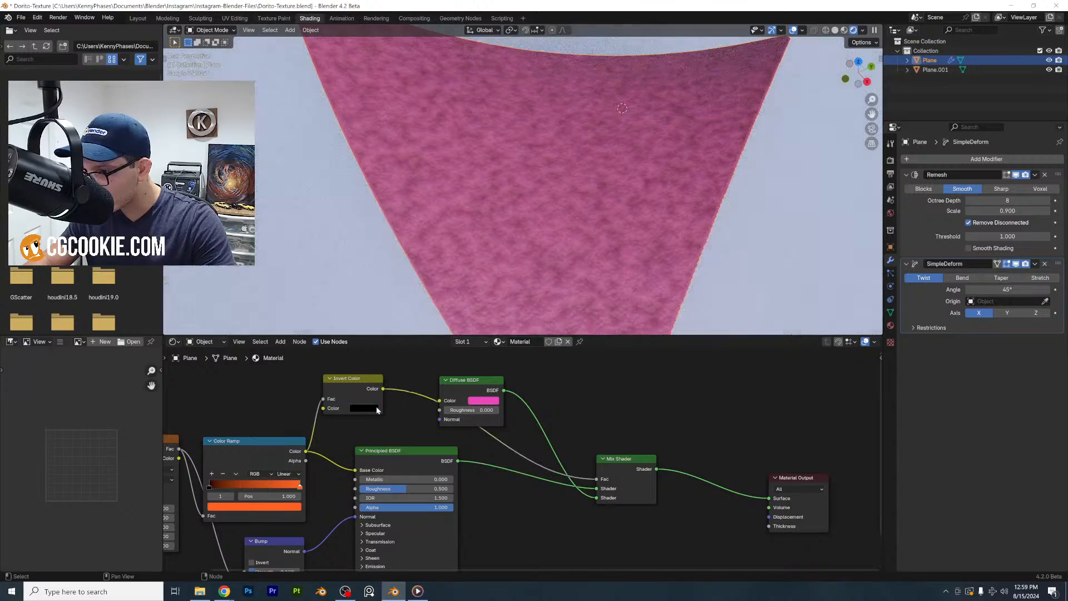
Try a different brightness for the Invert Color node's color
{"action": "left_click", "coordinate": [366, 409]}
{"action": "left_click_drag", "start_coordinate": [437, 319], "coordinate": [437, 356]}
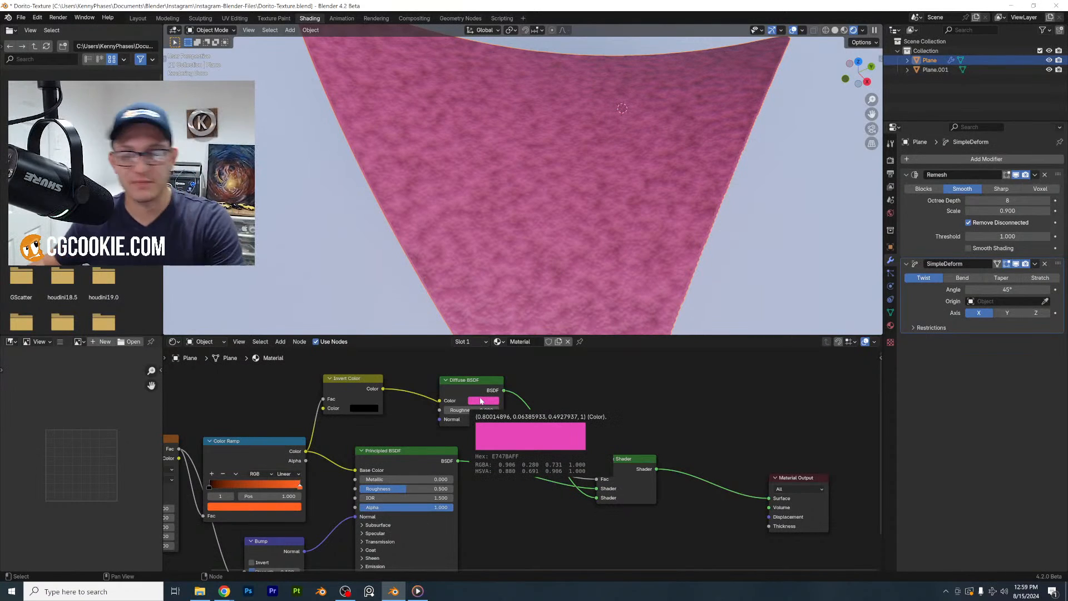
Move the Diffuse BSDF away from the Invert Color link and wire Invert Color's output to the Diffuse BSDF's Roughness
{"action": "middle_click_drag", "start_coordinate": [529, 257], "coordinate": [540, 245]}
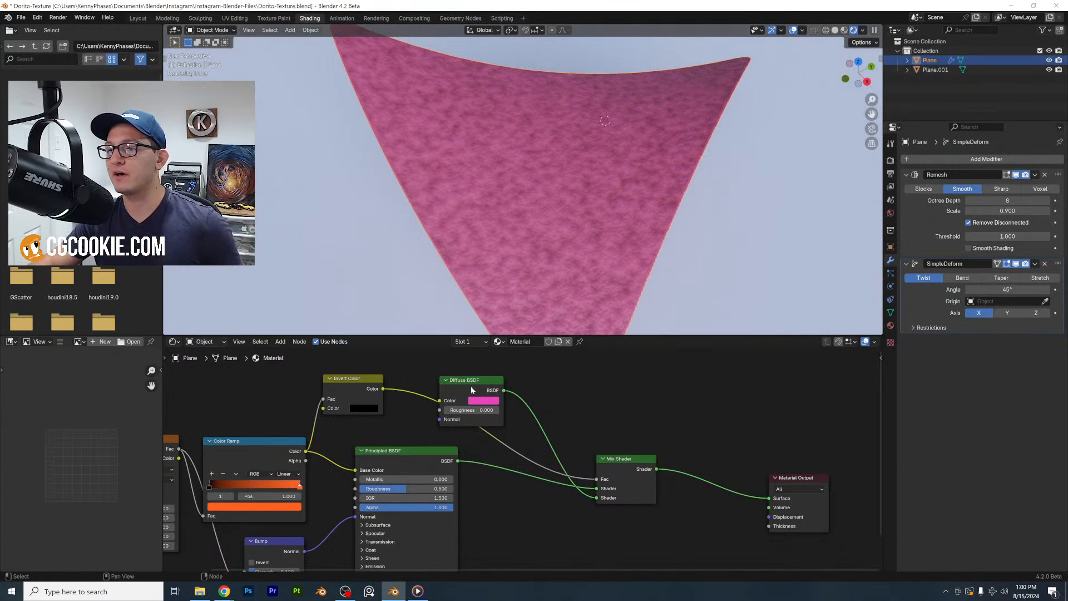
{"action": "left_click_drag", "start_coordinate": [477, 383], "coordinate": [517, 376]}
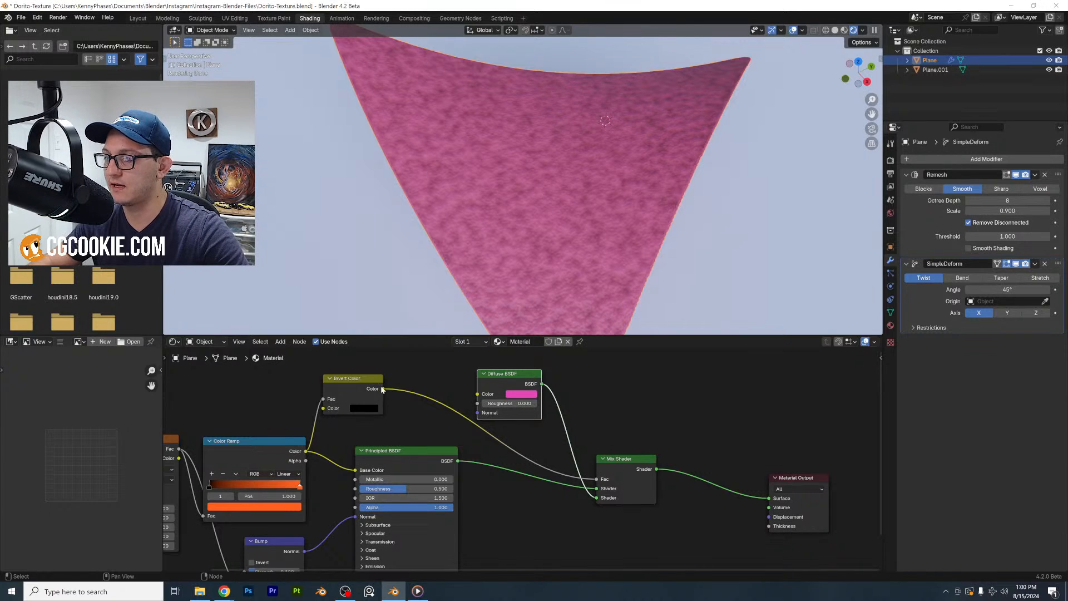
{"action": "left_click_drag", "start_coordinate": [383, 389], "coordinate": [480, 403]}
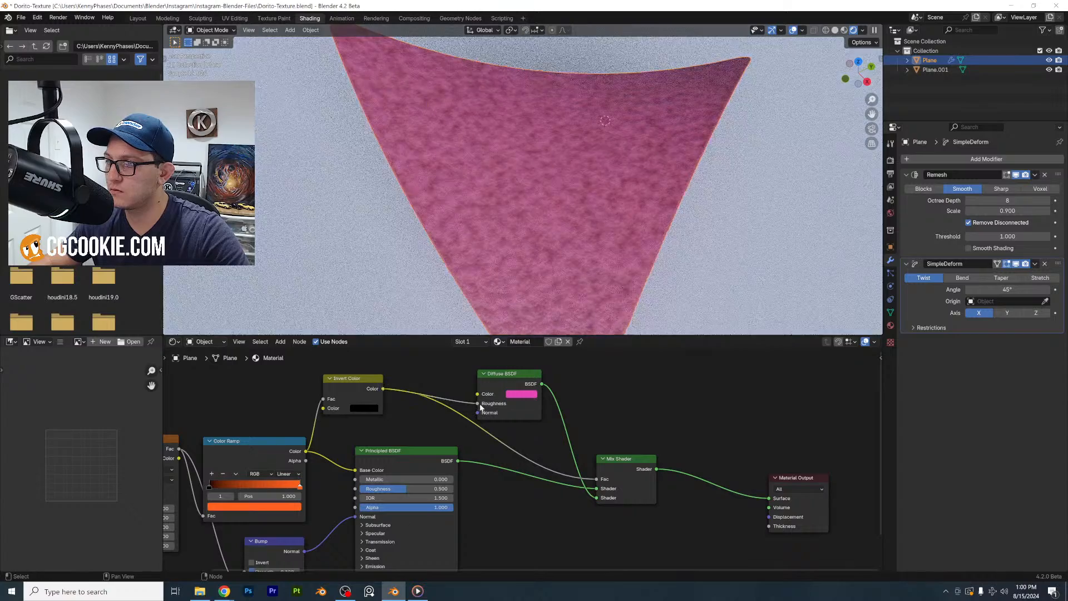
Change the Diffuse BSDF's color to orange
{"action": "left_click", "coordinate": [521, 394]}
{"action": "left_click", "coordinate": [574, 288]}
{"action": "left_click_drag", "start_coordinate": [556, 289], "coordinate": [527, 331]}
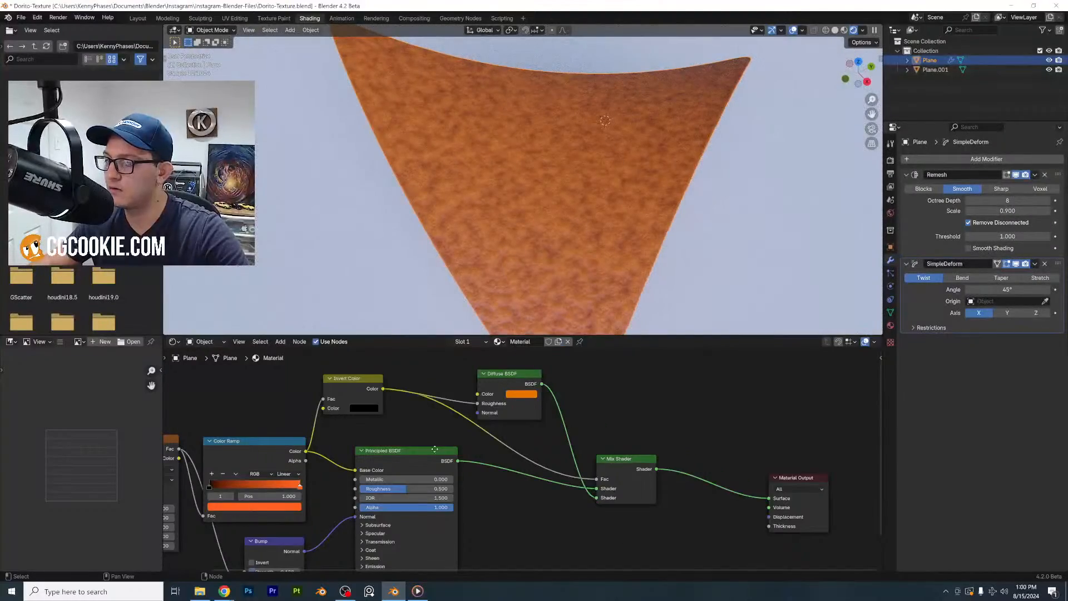
Delete the Diffuse BSDF and Mix Shader nodes and wire the Principled BSDF straight to the Material Output's Surface
{"action": "middle_click_drag", "start_coordinate": [434, 449], "coordinate": [492, 427]}
{"action": "scroll", "coordinate": [492, 427], "scroll_direction": "down", "scroll_amount": 1}
{"action": "left_click", "coordinate": [315, 462]}
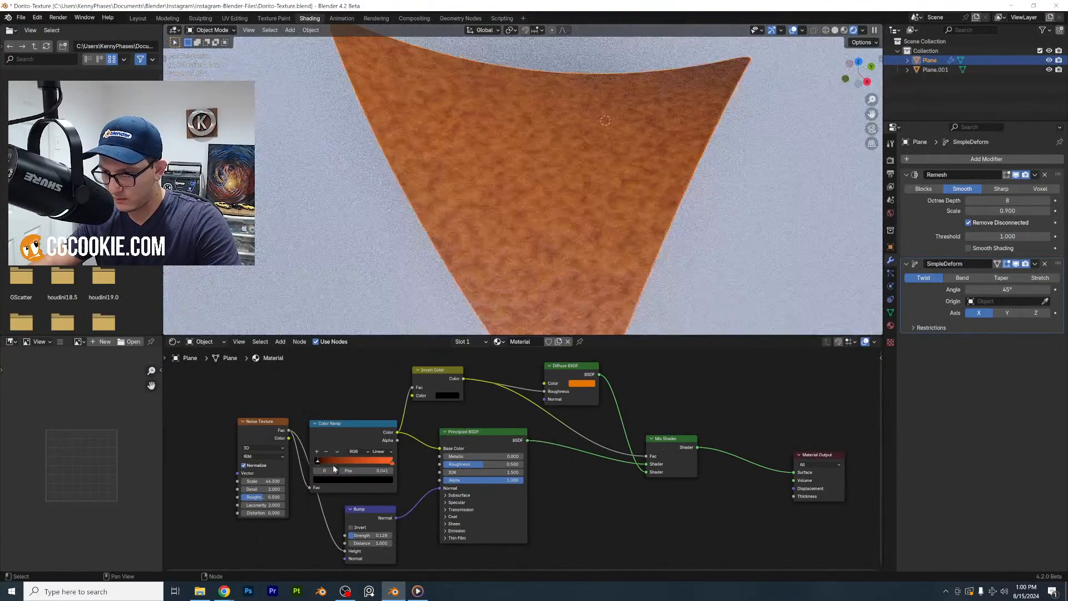
{"action": "scroll", "coordinate": [390, 467], "scroll_direction": "down", "scroll_amount": 1}
{"action": "key", "text": "x"}
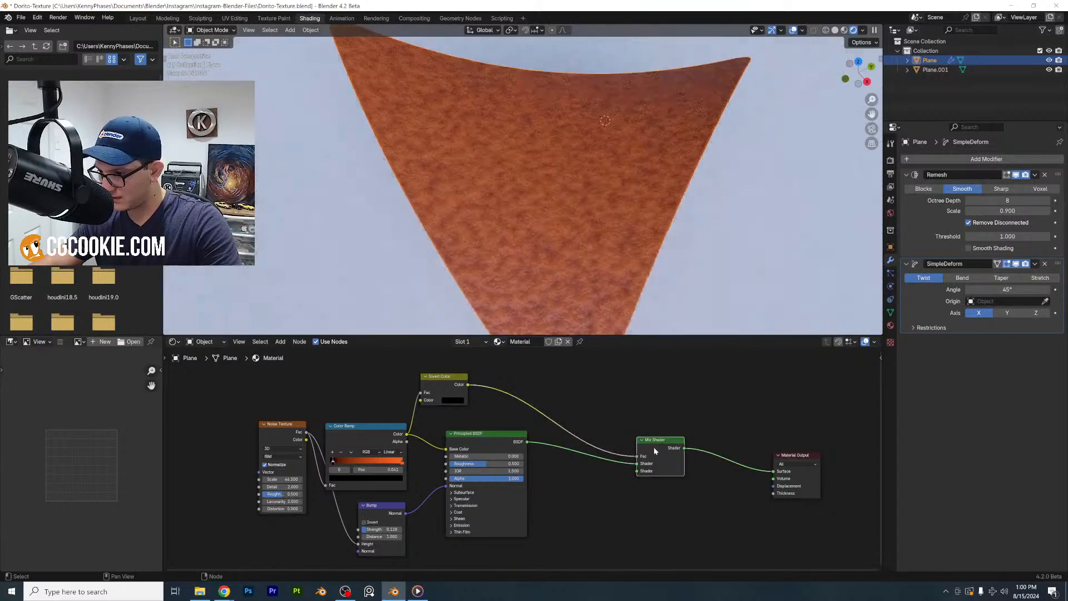
{"action": "left_click", "coordinate": [653, 447]}
{"action": "key", "text": "x"}
{"action": "left_click_drag", "start_coordinate": [527, 442], "coordinate": [773, 474]}
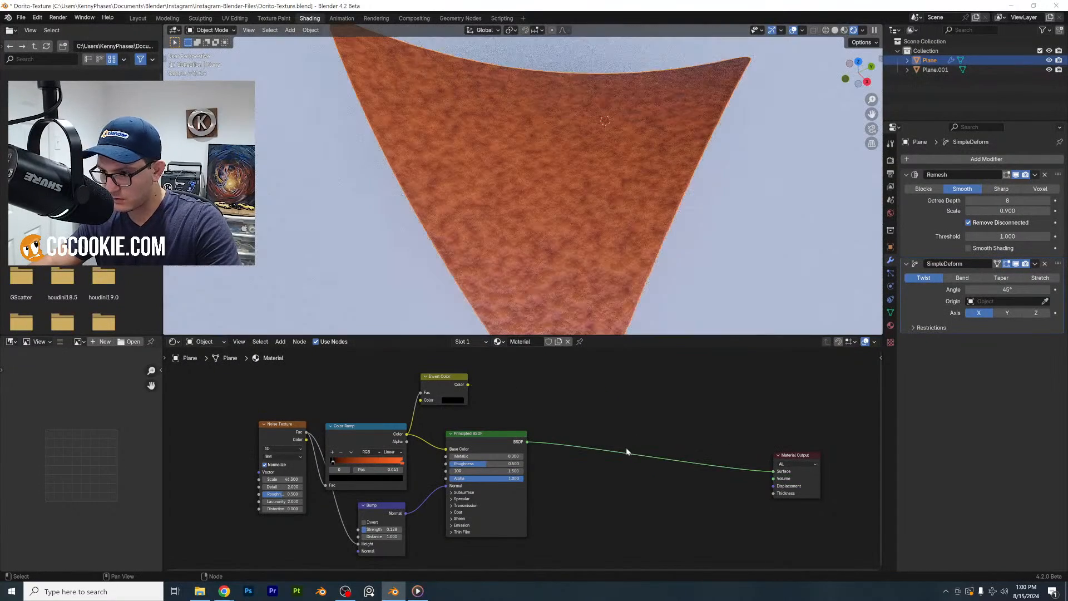
{"action": "middle_click_drag", "start_coordinate": [628, 451], "coordinate": [629, 410]}
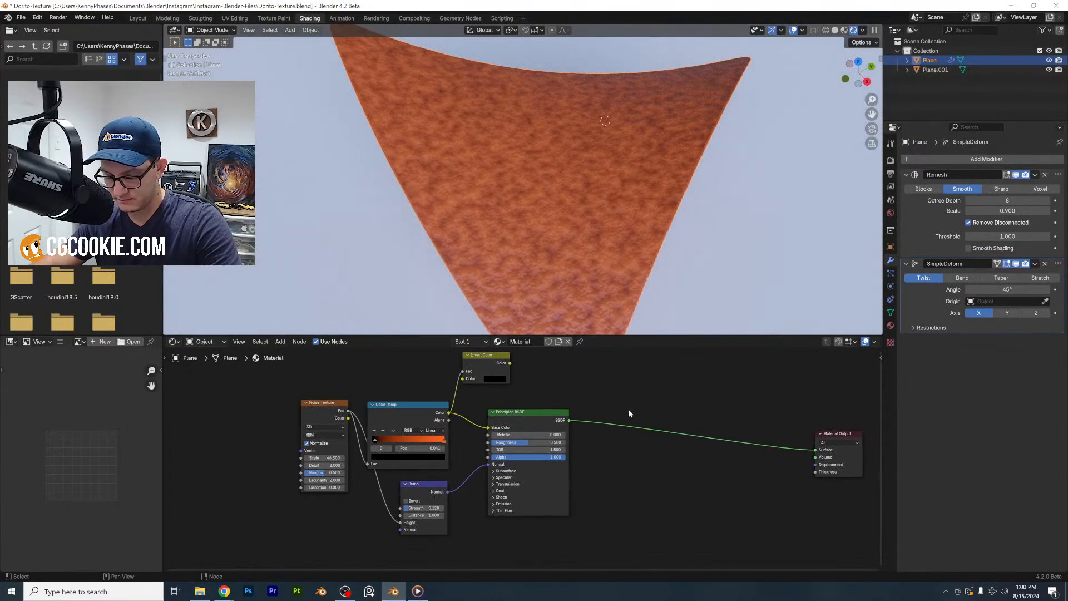
{"action": "key", "text": "shift+a"}
{"action": "left_click", "coordinate": [665, 443]}
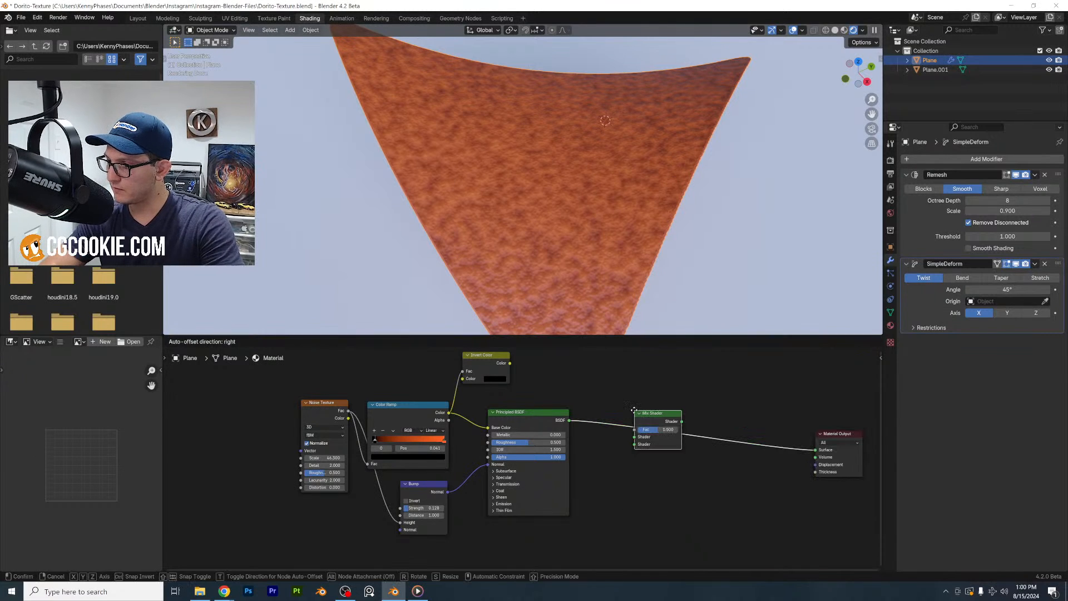
{"action": "key", "text": "Escape"}
Add an Add Shader node and insert it into the link between the Principled BSDF and the Material Output
{"action": "key", "text": "shift+a"}
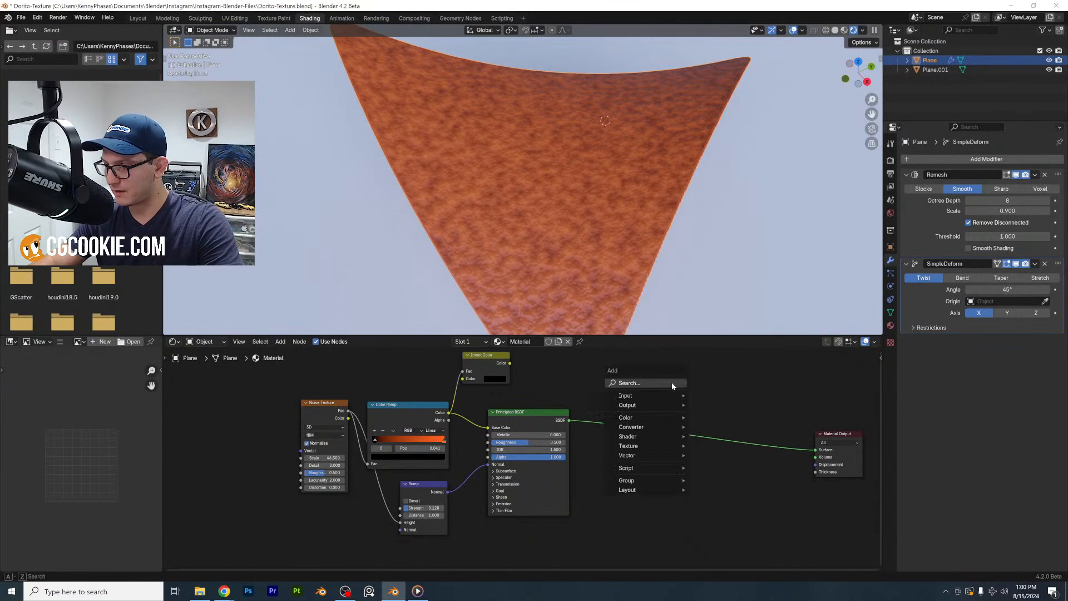
{"action": "type", "text": "mix"}
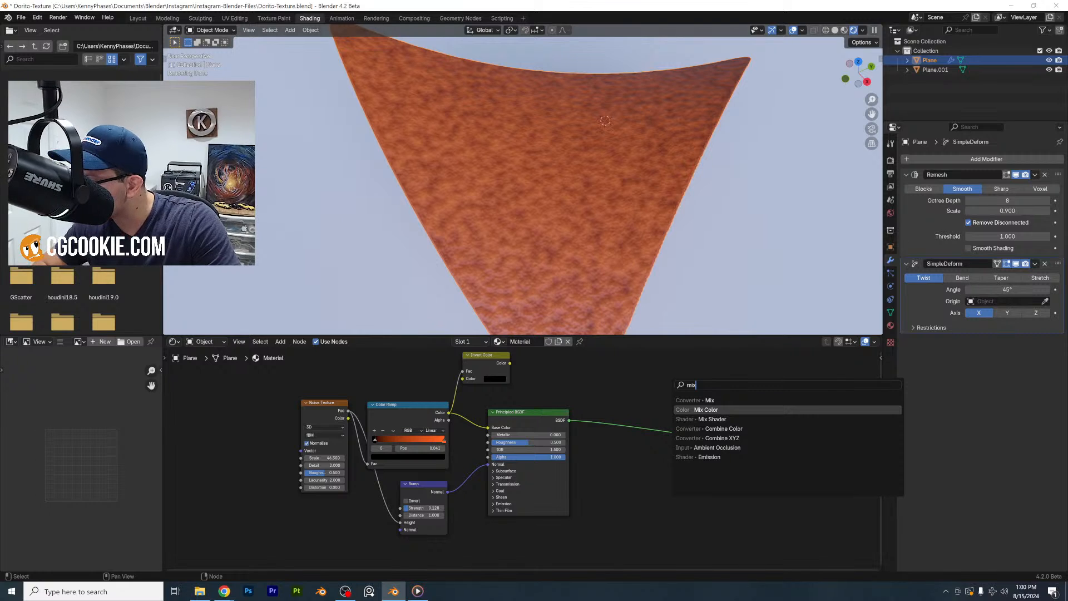
{"action": "key", "text": "Down"}
{"action": "key", "text": "Down"}
{"action": "key", "text": "BackSpace"}
{"action": "key", "text": "BackSpace"}
{"action": "key", "text": "BackSpace"}
{"action": "type", "text": "shad"}
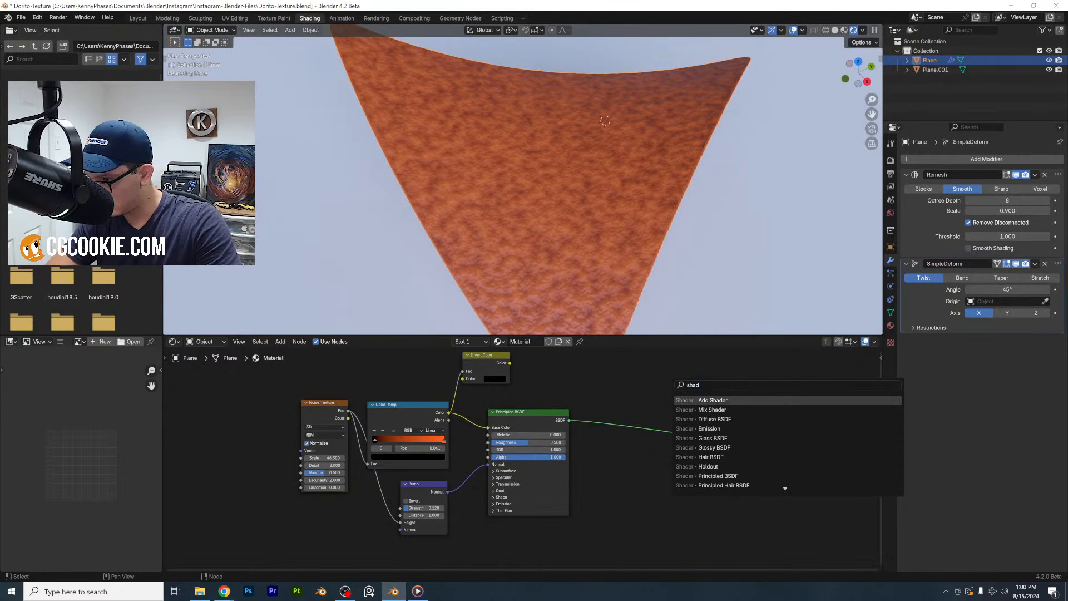
{"action": "key", "text": "Down"}
{"action": "key", "text": "Up"}
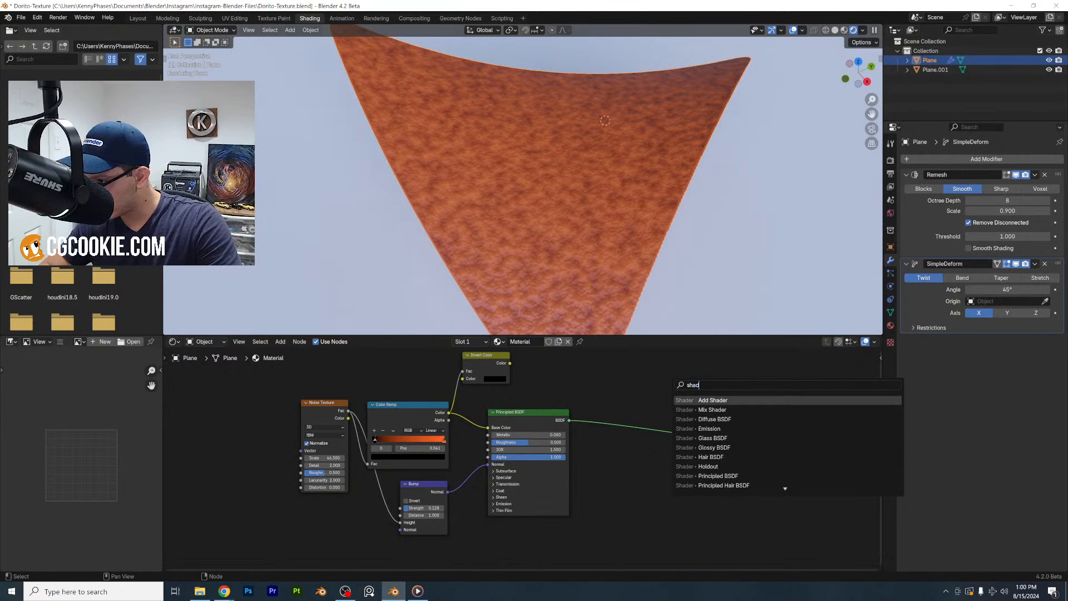
{"action": "key", "text": "Return"}
{"action": "left_click", "coordinate": [678, 448]}
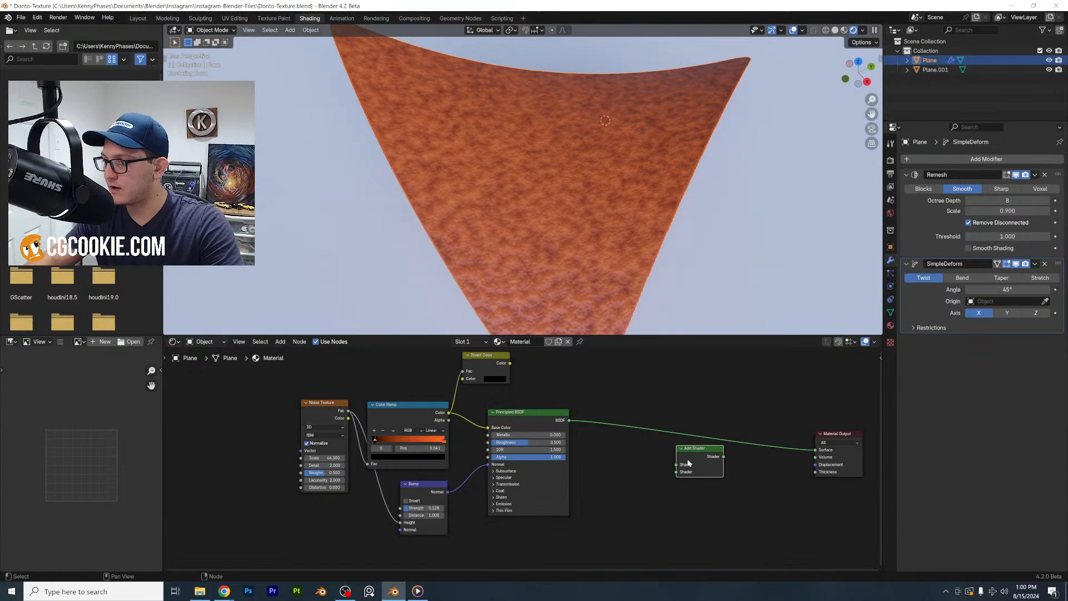
{"action": "left_click_drag", "start_coordinate": [689, 463], "coordinate": [669, 441]}
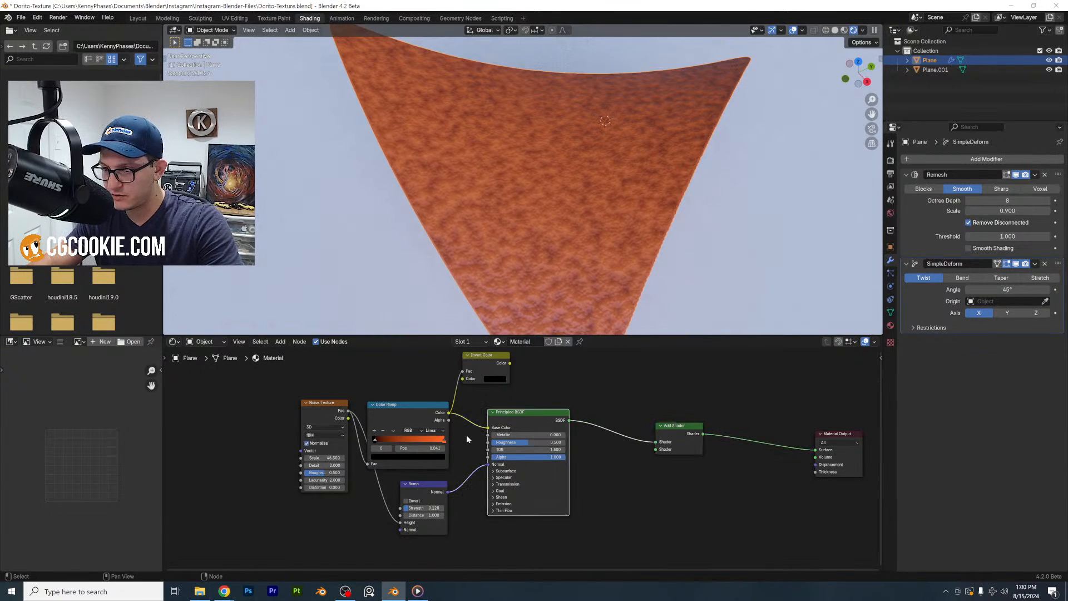
Duplicate the Noise Texture, Color Ramp, Bump and Principled BSDF below the originals and wire the copy to the Add Shader's second input
{"action": "scroll", "coordinate": [466, 436], "scroll_direction": "down", "scroll_amount": 3}
{"action": "left_click_drag", "start_coordinate": [279, 438], "coordinate": [534, 524]}
{"action": "key", "text": "shift+d"}
{"action": "left_click", "coordinate": [531, 551]}
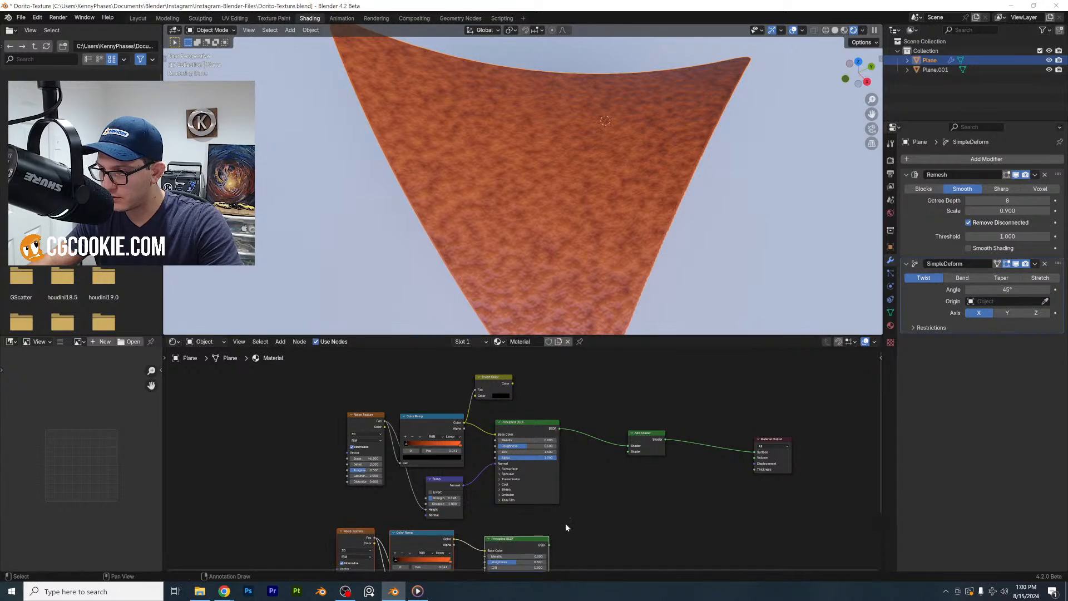
{"action": "middle_click_drag", "start_coordinate": [559, 542], "coordinate": [555, 540]}
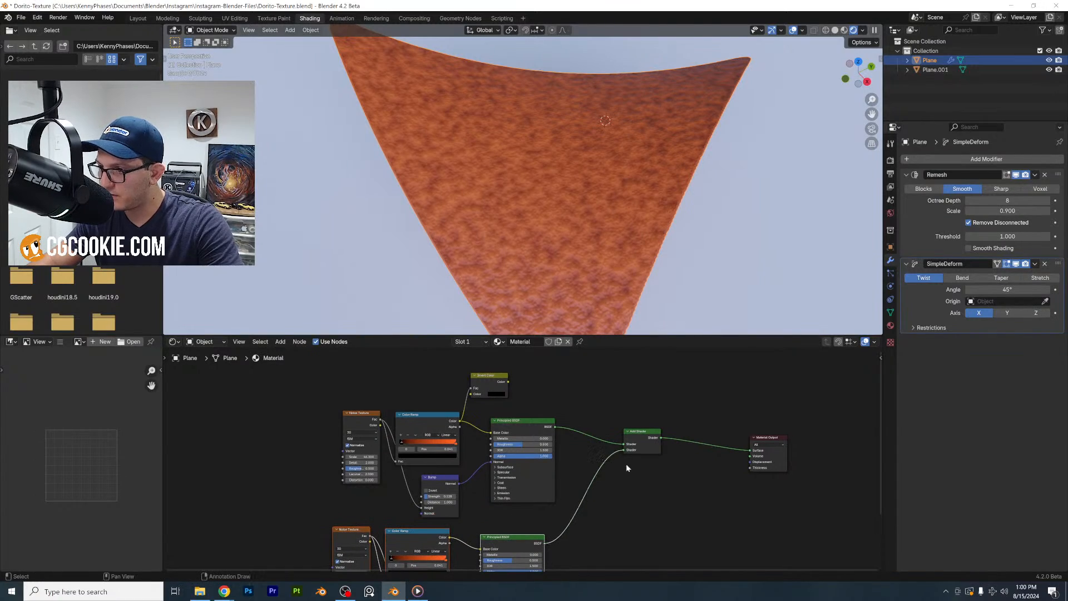
Bring the duplicated Color Ramp's black and orange stops close together, with the black stop at 0.523
{"action": "middle_click_drag", "start_coordinate": [629, 497], "coordinate": [673, 420]}
{"action": "scroll", "coordinate": [640, 485], "scroll_direction": "up", "scroll_amount": 6}
{"action": "middle_click_drag", "start_coordinate": [491, 500], "coordinate": [537, 456]}
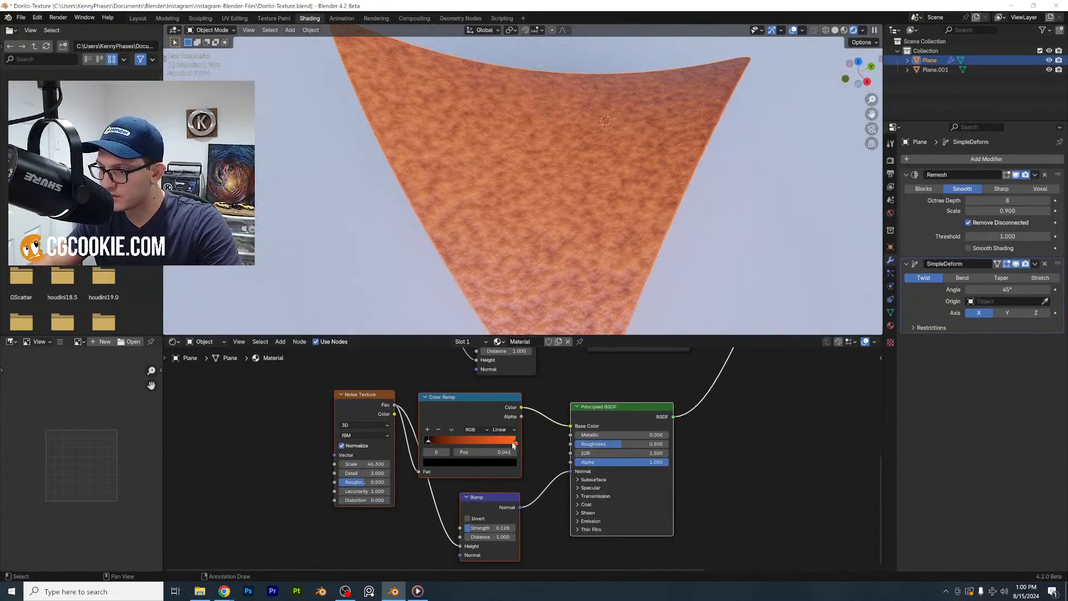
{"action": "left_click_drag", "start_coordinate": [513, 445], "coordinate": [472, 445]}
{"action": "scroll", "coordinate": [491, 460], "scroll_direction": "up", "scroll_amount": 3}
Set the duplicated Noise Texture's Scale to 85.9
{"action": "left_click_drag", "start_coordinate": [334, 464], "coordinate": [558, 464]}
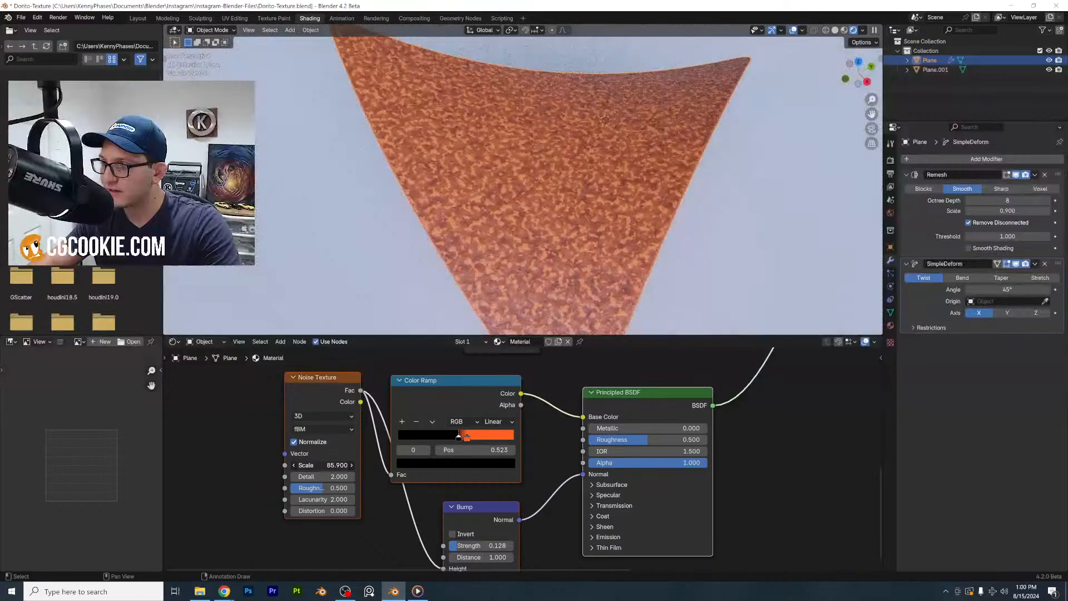
{"action": "scroll", "coordinate": [549, 470], "scroll_direction": "up", "scroll_amount": 2}
{"action": "middle_click_drag", "start_coordinate": [547, 470], "coordinate": [440, 504]}
{"action": "scroll", "coordinate": [557, 456], "scroll_direction": "down", "scroll_amount": 4}
{"action": "scroll", "coordinate": [640, 415], "scroll_direction": "down", "scroll_amount": 4}
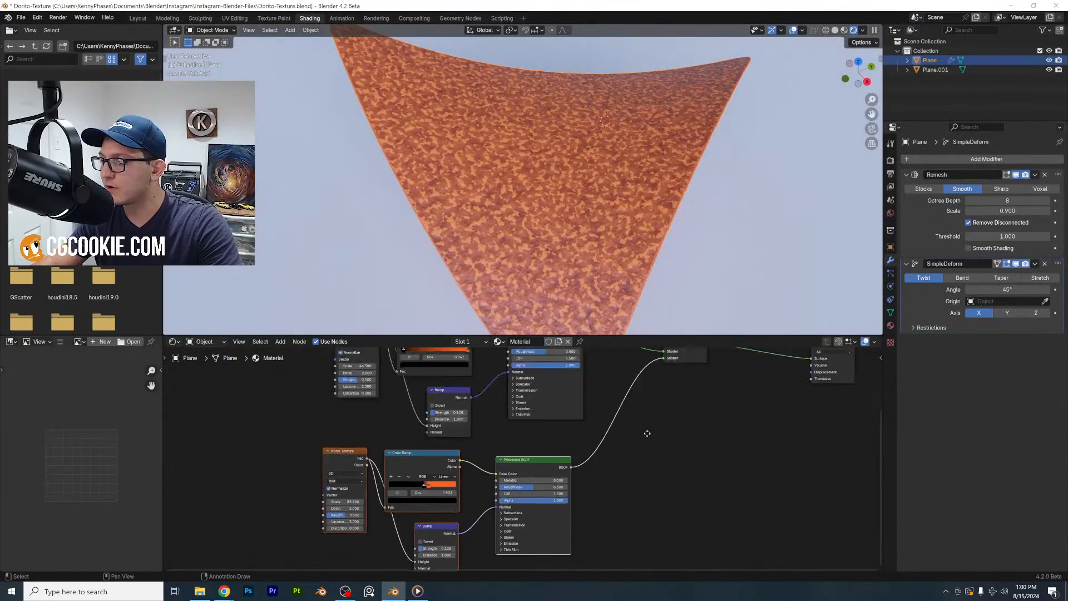
{"action": "middle_click_drag", "start_coordinate": [649, 370], "coordinate": [622, 455]}
{"action": "scroll", "coordinate": [623, 455], "scroll_direction": "up", "scroll_amount": 2}
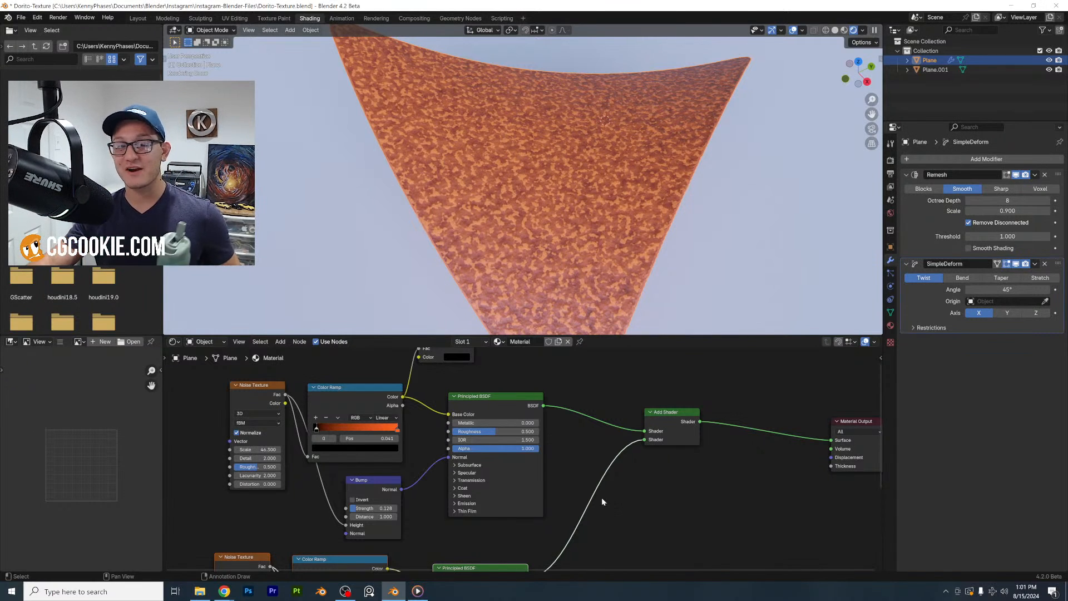
Switch to the open Media Player window and close it
{"action": "left_click", "coordinate": [414, 592]}
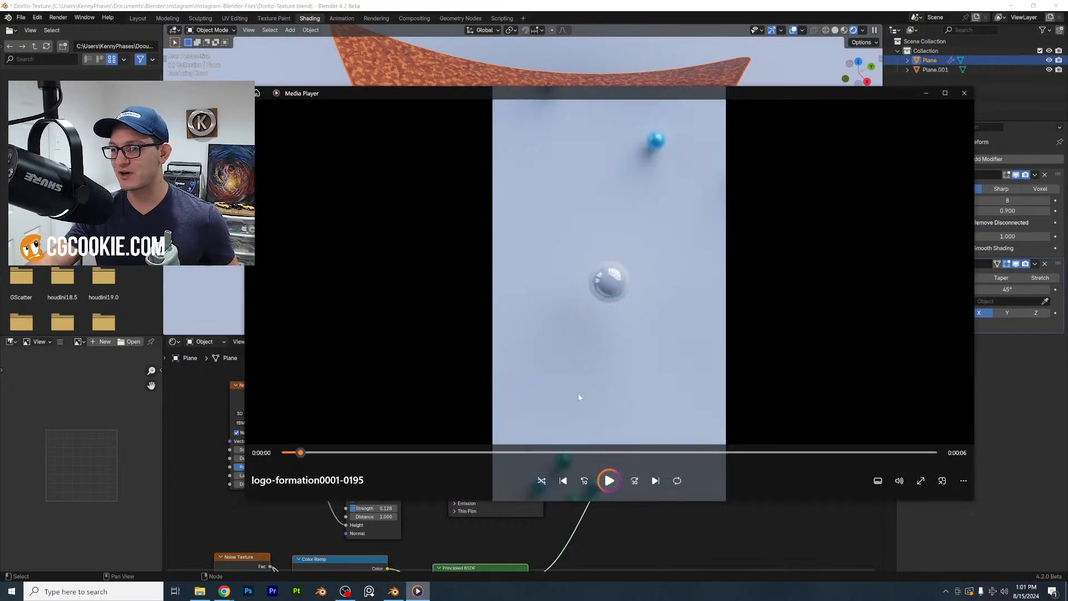
{"action": "left_click", "coordinate": [964, 93]}
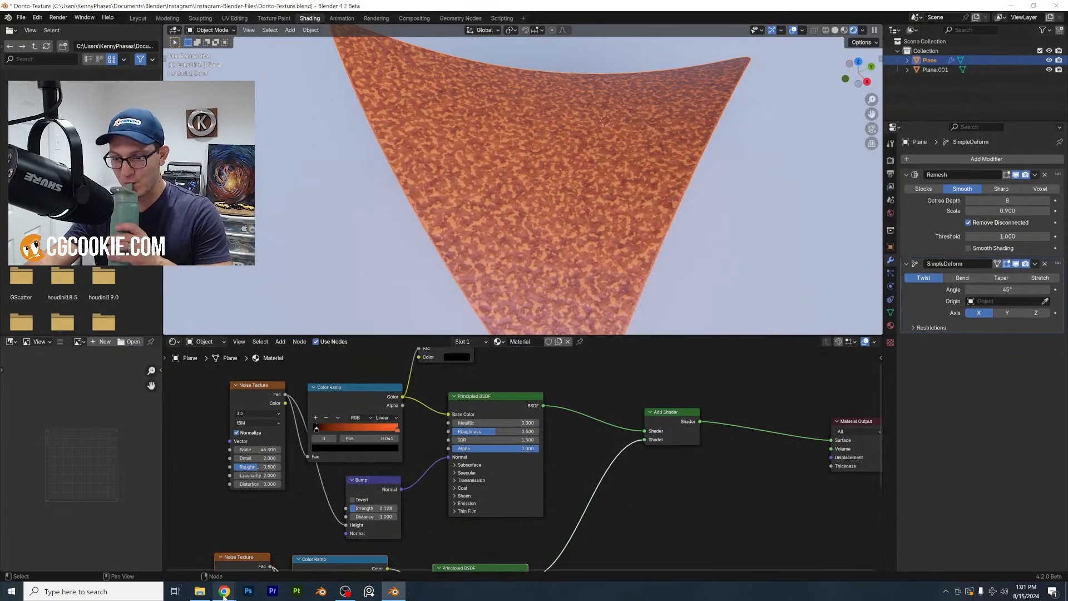
{"action": "left_click", "coordinate": [278, 556]}
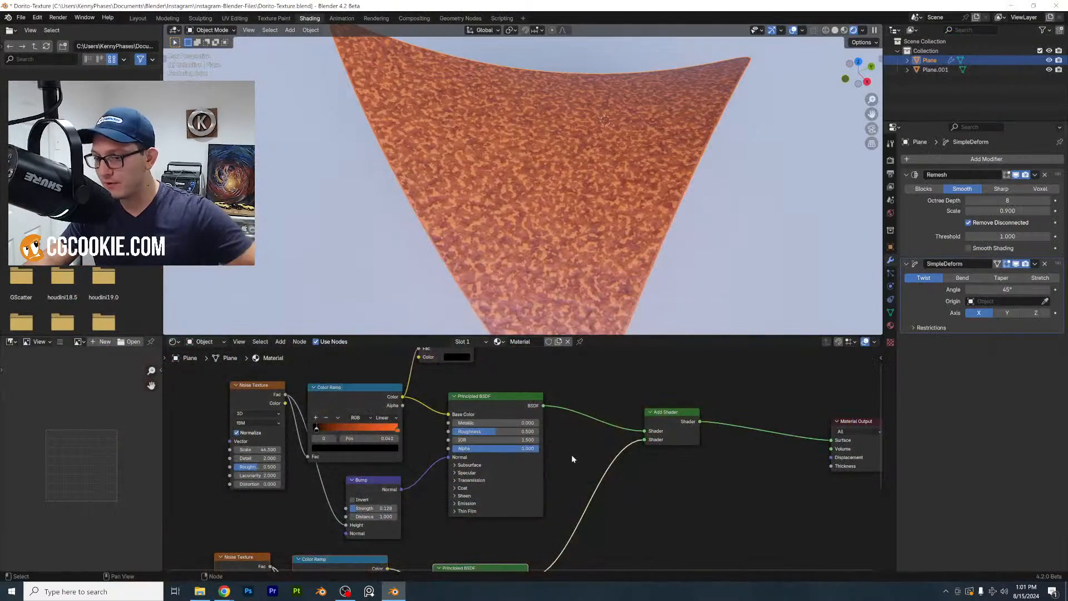
{"action": "middle_click_drag", "start_coordinate": [572, 455], "coordinate": [592, 450]}
{"action": "middle_click_drag", "start_coordinate": [465, 459], "coordinate": [559, 476]}
{"action": "scroll", "coordinate": [558, 476], "scroll_direction": "up", "scroll_amount": 2}
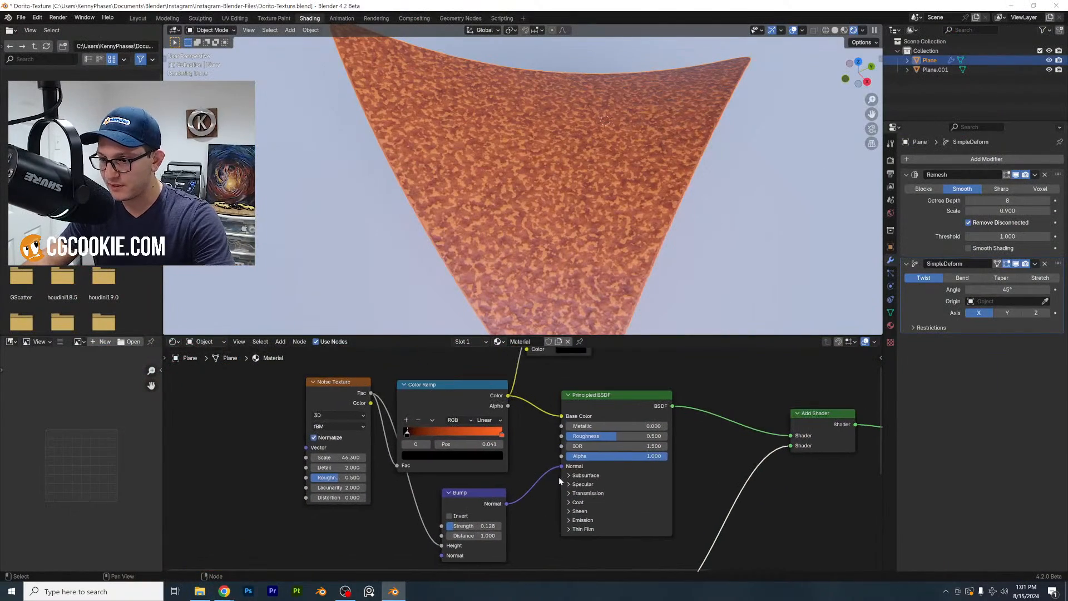
{"action": "left_click", "coordinate": [358, 518]}
{"action": "key", "text": "shift+a"}
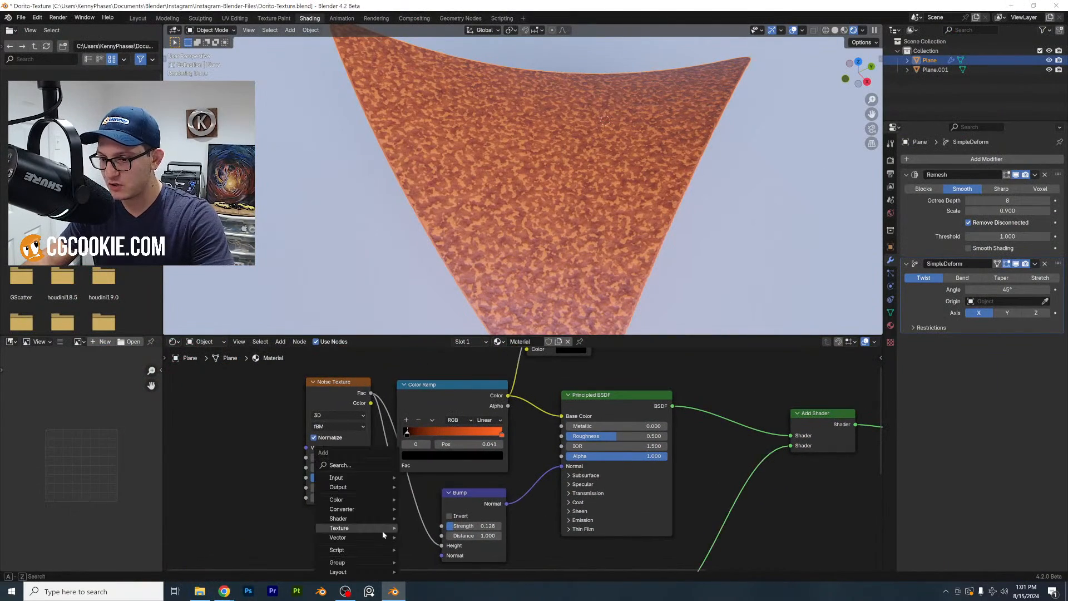
{"action": "left_click", "coordinate": [362, 467]}
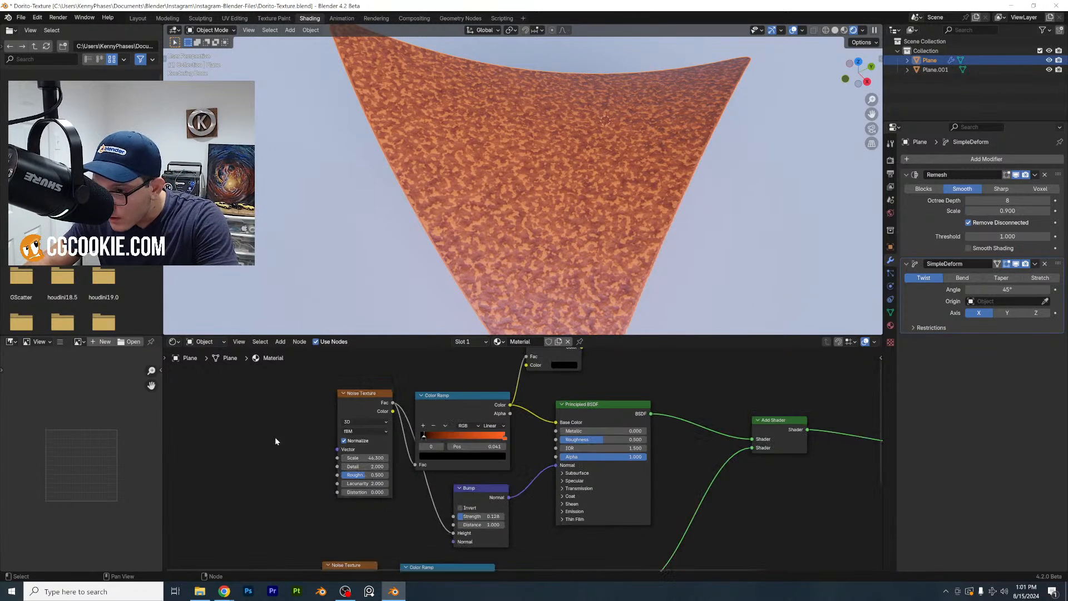
Duplicate the original Noise Texture and place the copy below and to the left of it
{"action": "key", "text": "shift+d"}
{"action": "left_click", "coordinate": [238, 463]}
{"action": "scroll", "coordinate": [526, 452], "scroll_direction": "down", "scroll_amount": 1}
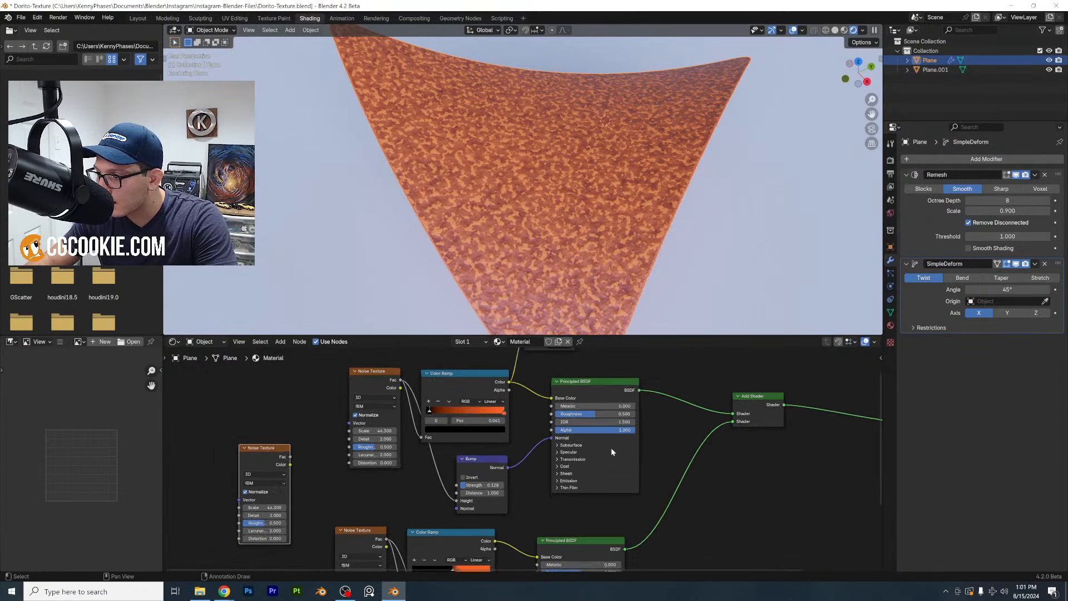
Wire the upper Principled BSDF directly to the Material Output's Surface and delete the Add Shader
{"action": "middle_click_drag", "start_coordinate": [691, 414], "coordinate": [478, 395]}
{"action": "left_click_drag", "start_coordinate": [467, 391], "coordinate": [650, 417]}
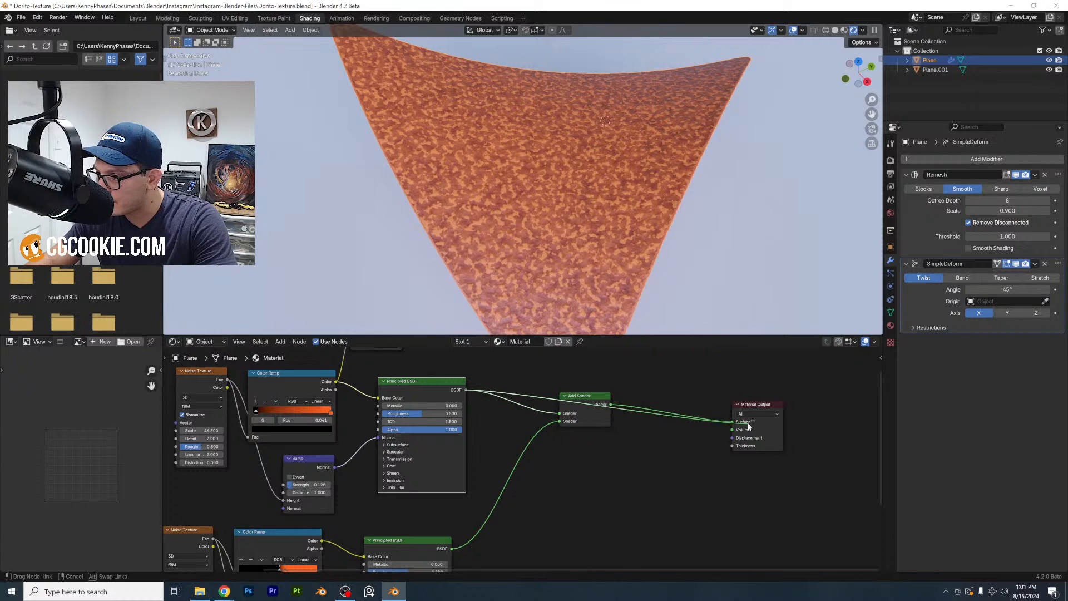
{"action": "left_click_drag", "start_coordinate": [748, 426], "coordinate": [747, 425]}
{"action": "key", "text": "x"}
Delete the duplicated lower group of Noise Texture, Color Ramp, Bump and Principled BSDF nodes
{"action": "middle_click_drag", "start_coordinate": [598, 475], "coordinate": [663, 410]}
{"action": "left_click_drag", "start_coordinate": [637, 510], "coordinate": [215, 531]}
{"action": "key", "text": "x"}
{"action": "middle_click_drag", "start_coordinate": [461, 499], "coordinate": [522, 518]}
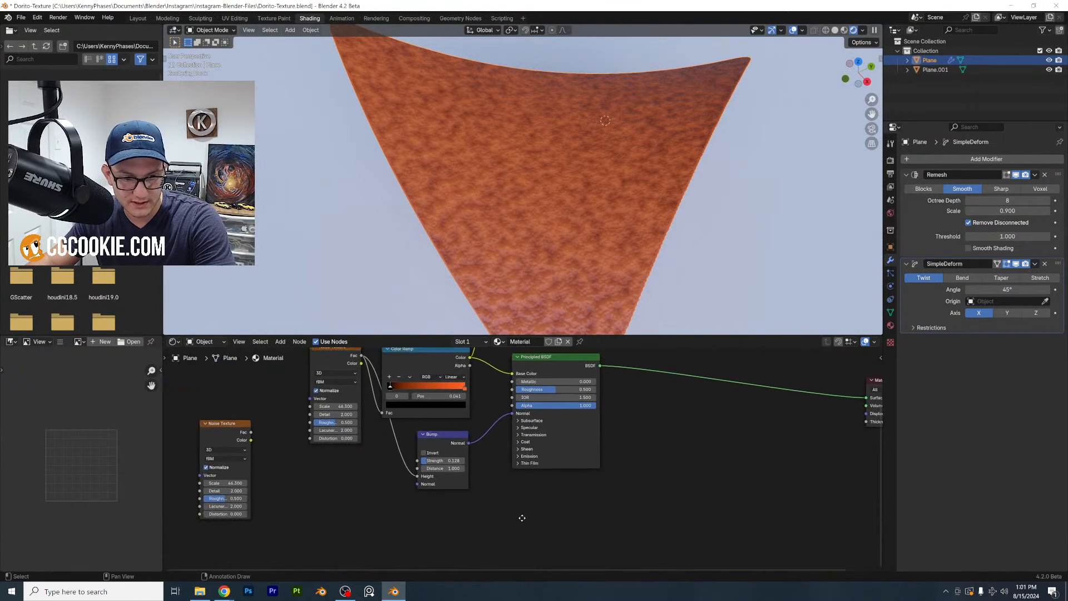
{"action": "scroll", "coordinate": [512, 498], "scroll_direction": "up", "scroll_amount": 1}
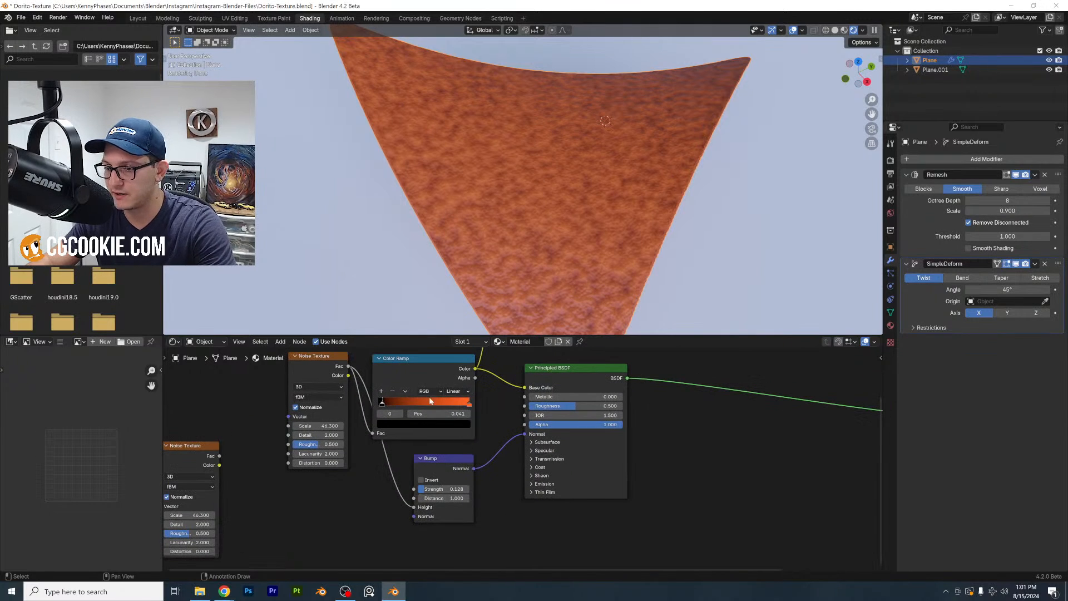
Position the duplicated Noise Texture beneath the original and widen the viewport and node editor over the neighbouring file and image editors
{"action": "left_click_drag", "start_coordinate": [423, 359], "coordinate": [450, 348]}
{"action": "left_click_drag", "start_coordinate": [189, 453], "coordinate": [318, 507]}
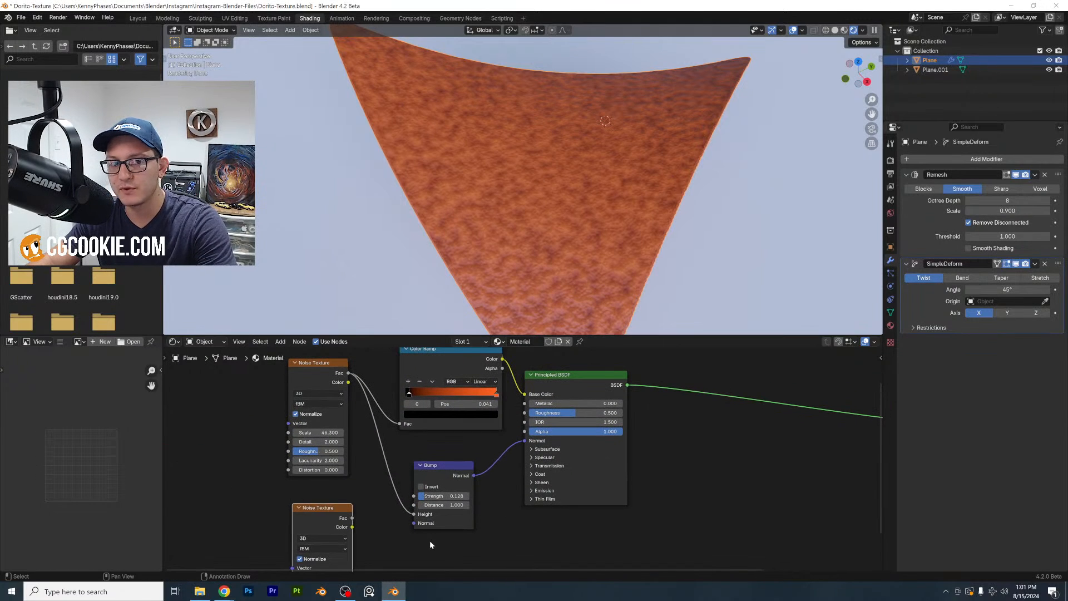
{"action": "middle_click_drag", "start_coordinate": [430, 544], "coordinate": [445, 509]}
{"action": "left_click_drag", "start_coordinate": [163, 267], "coordinate": [15, 267]}
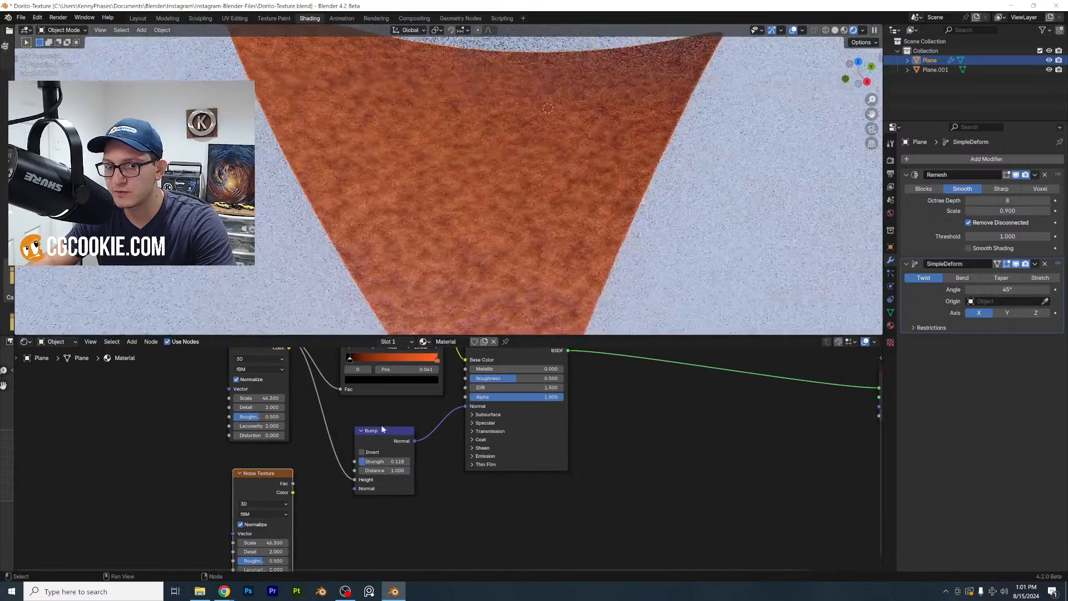
{"action": "middle_click_drag", "start_coordinate": [636, 227], "coordinate": [686, 218]}
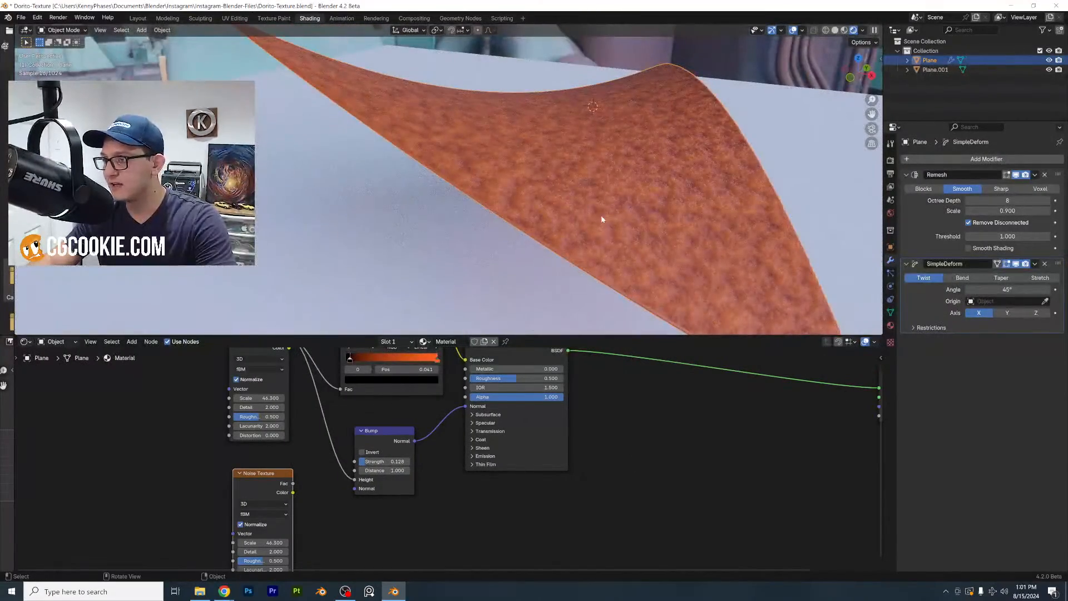
Connect the lower Noise Texture's Fac to the Bump node's Height and set that texture's Scale to 16.560
{"action": "middle_click_drag", "start_coordinate": [357, 509], "coordinate": [377, 522]}
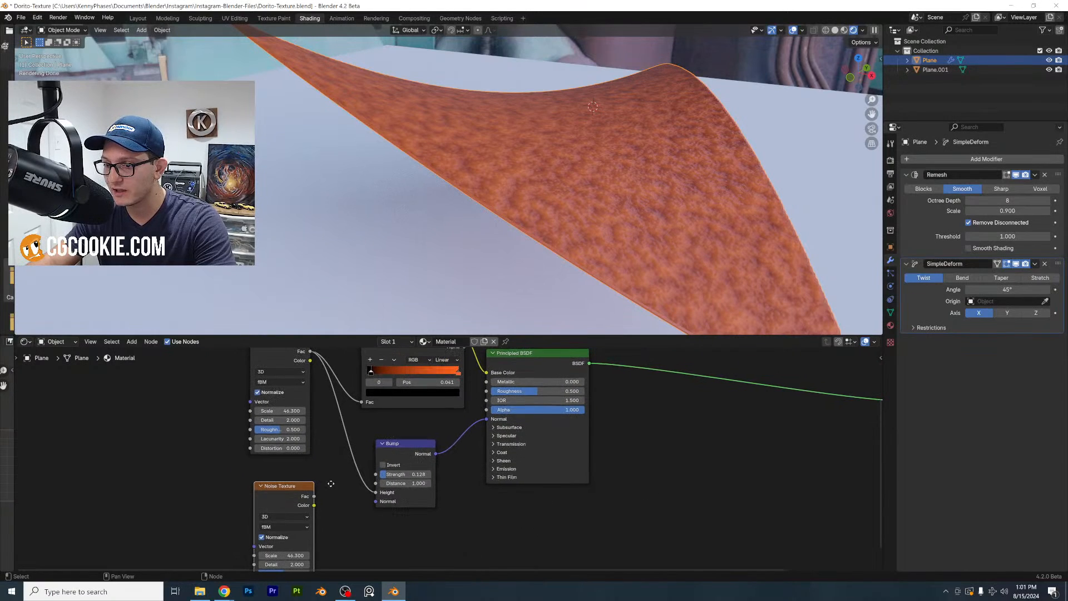
{"action": "left_click_drag", "start_coordinate": [314, 495], "coordinate": [377, 493]}
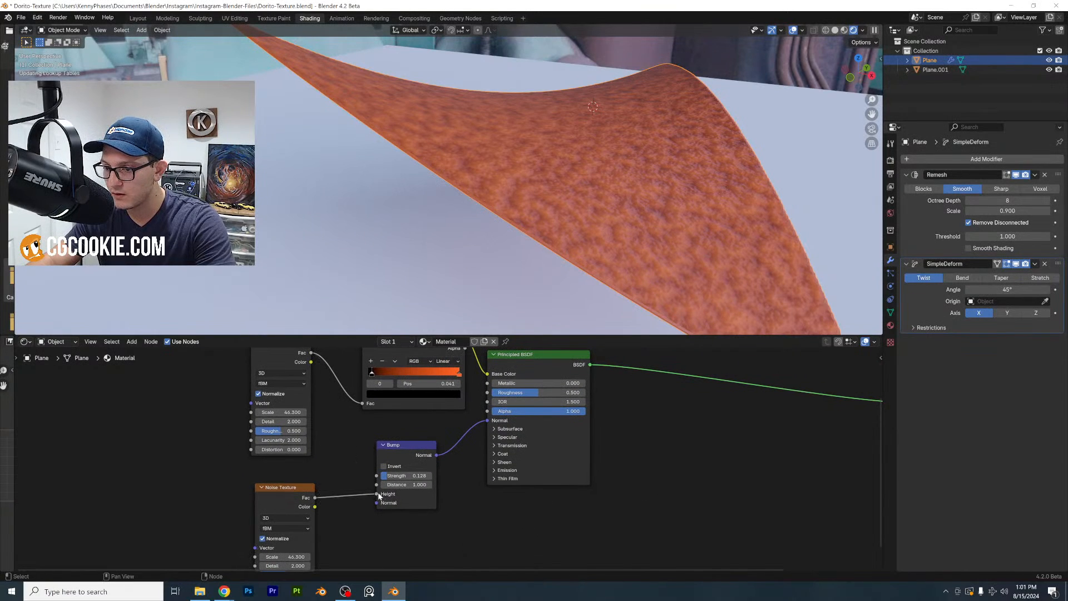
{"action": "middle_click_drag", "start_coordinate": [239, 540], "coordinate": [288, 513]}
{"action": "left_click_drag", "start_coordinate": [295, 504], "coordinate": [200, 505]}
{"action": "middle_click_drag", "start_coordinate": [723, 459], "coordinate": [718, 481]}
{"action": "middle_click_drag", "start_coordinate": [750, 192], "coordinate": [723, 211]}
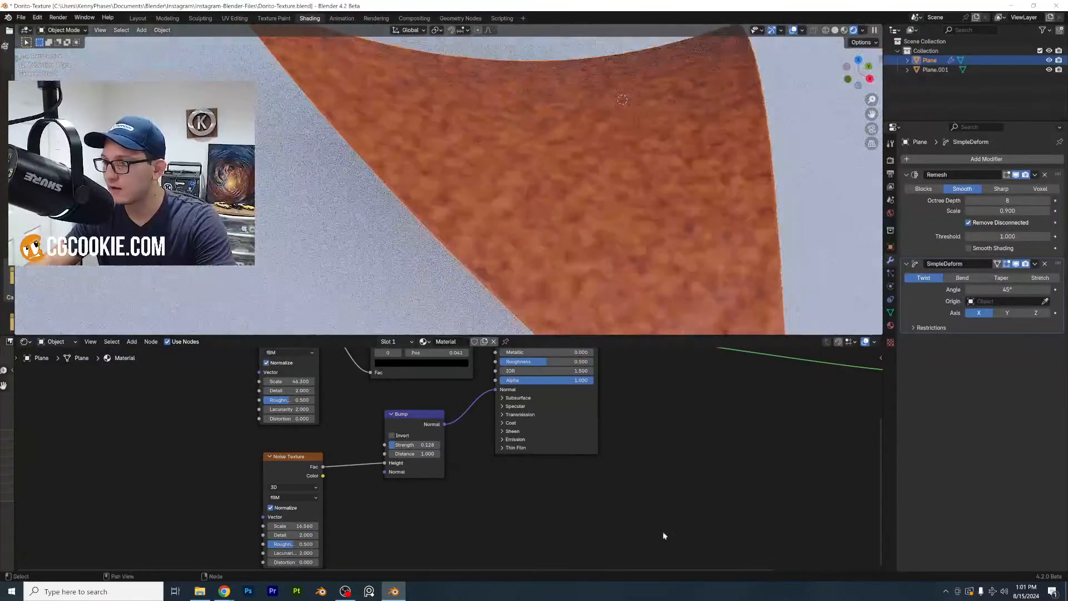
Switch to Chrome and open the Walmart Doritos chip photo from the image results at full size in its own tab
{"action": "left_click", "coordinate": [224, 592]}
{"action": "right_click", "coordinate": [736, 216]}
{"action": "left_click", "coordinate": [762, 225]}
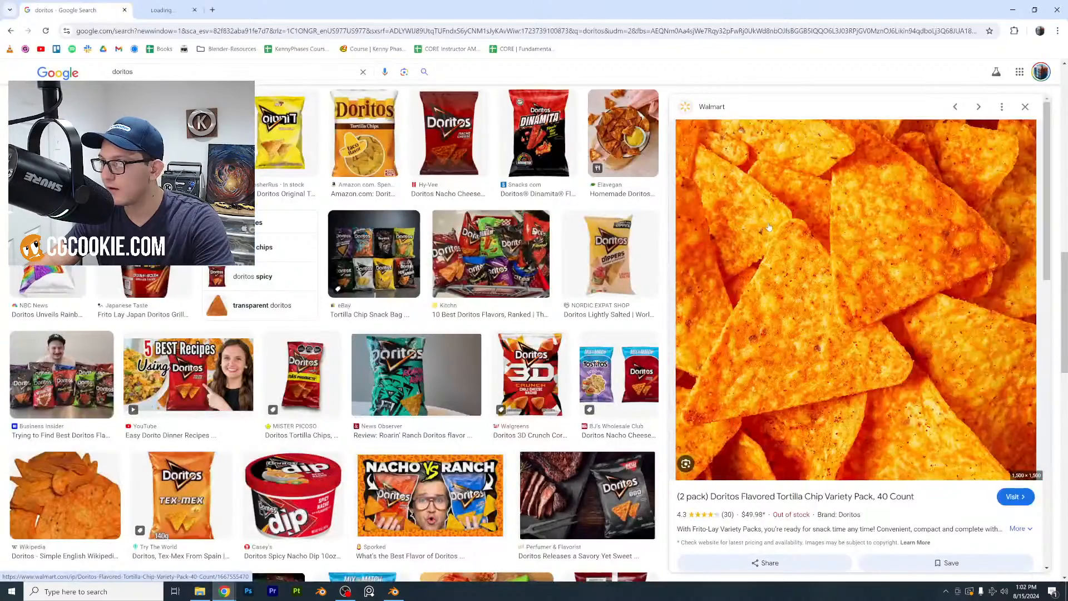
{"action": "right_click", "coordinate": [829, 181]}
{"action": "left_click", "coordinate": [882, 297]}
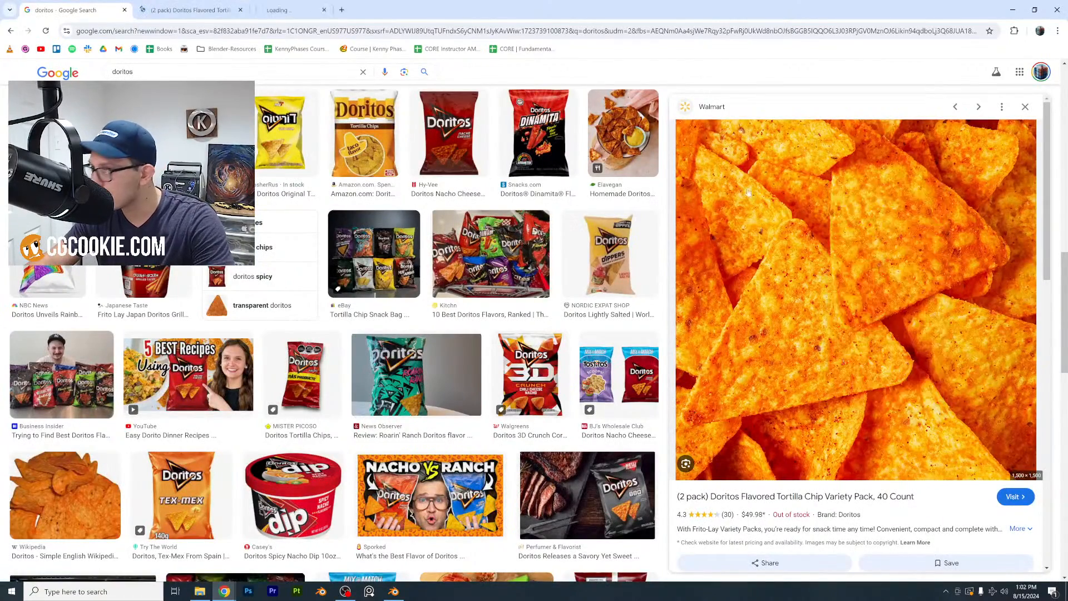
{"action": "left_click", "coordinate": [312, 10]}
Arrange the windows side by side, with the Doritos reference photo on the left half of the screen and Blender on the right half
{"action": "left_click_drag", "start_coordinate": [423, 10], "coordinate": [1067, 314]}
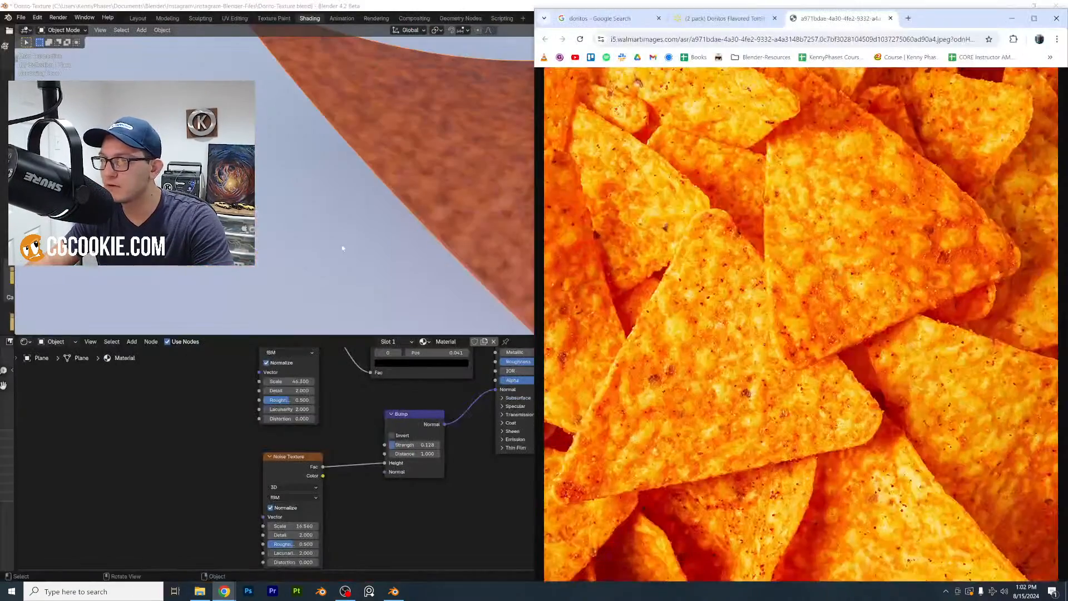
{"action": "left_click_drag", "start_coordinate": [974, 28], "coordinate": [1067, 261]}
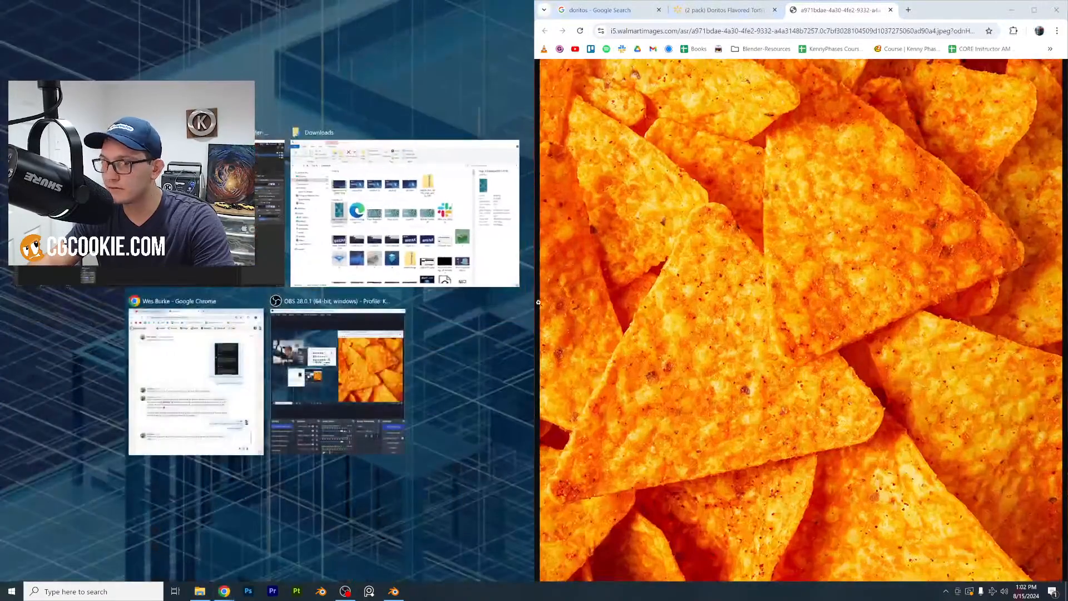
{"action": "left_click", "coordinate": [337, 378]}
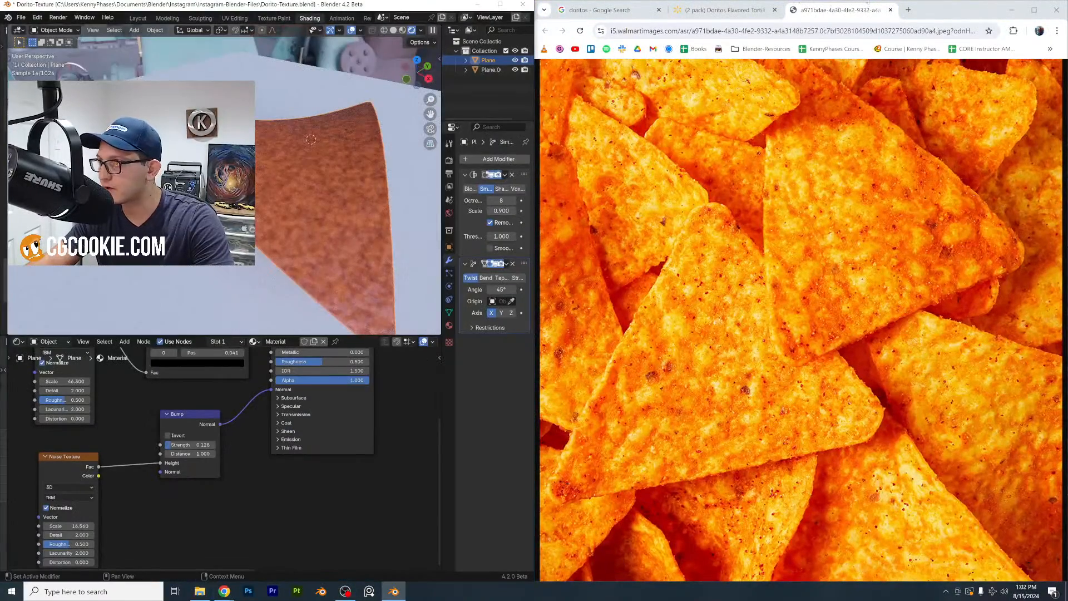
{"action": "left_click_drag", "start_coordinate": [977, 10], "coordinate": [683, 147]}
{"action": "left_click_drag", "start_coordinate": [418, 4], "coordinate": [1067, 278]}
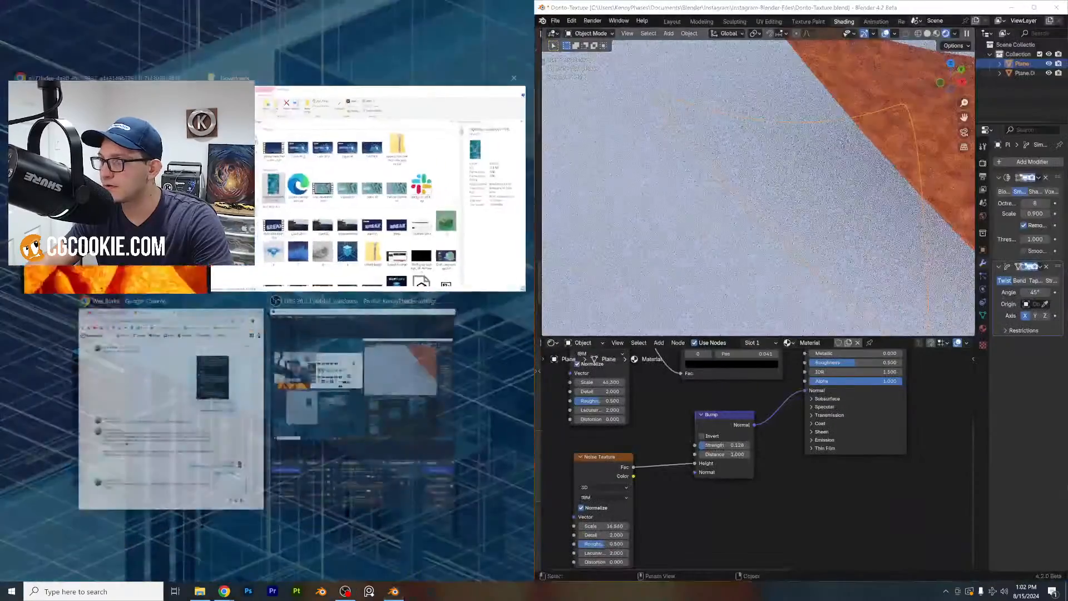
{"action": "left_click", "coordinate": [150, 195]}
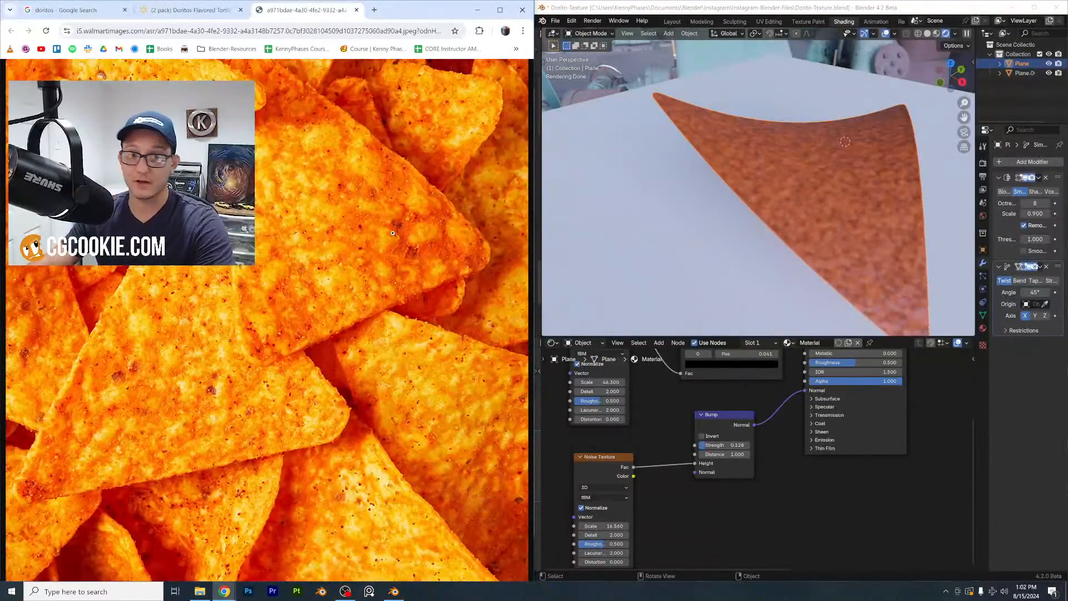
Try adding a middle Color Ramp stop at position 0.521 and colouring it golden yellow
{"action": "left_click", "coordinate": [833, 191]}
{"action": "scroll", "coordinate": [768, 395], "scroll_direction": "up", "scroll_amount": 5}
{"action": "middle_click_drag", "start_coordinate": [763, 392], "coordinate": [794, 514]}
{"action": "scroll", "coordinate": [758, 436], "scroll_direction": "up", "scroll_amount": 3}
{"action": "left_click", "coordinate": [670, 430]}
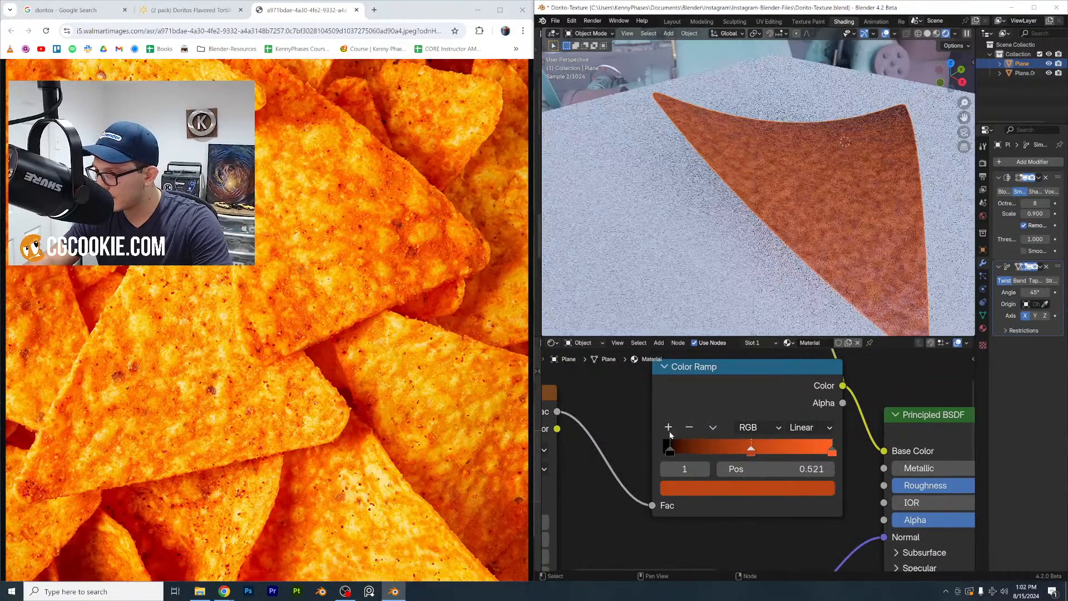
{"action": "left_click", "coordinate": [766, 487]}
{"action": "left_click_drag", "start_coordinate": [743, 366], "coordinate": [690, 362]}
{"action": "left_click_drag", "start_coordinate": [822, 276], "coordinate": [821, 253]}
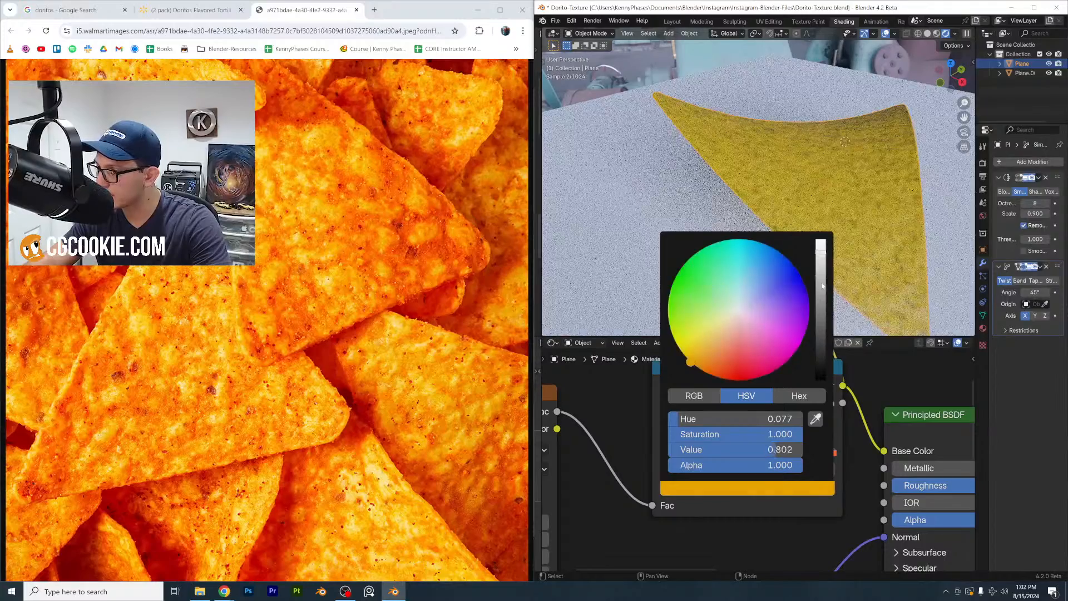
Try adding another orange Color Ramp stop, moving both middle stops close to the red-orange end and the black stop to 0.000
{"action": "left_click", "coordinate": [830, 454]}
{"action": "left_click", "coordinate": [668, 428]}
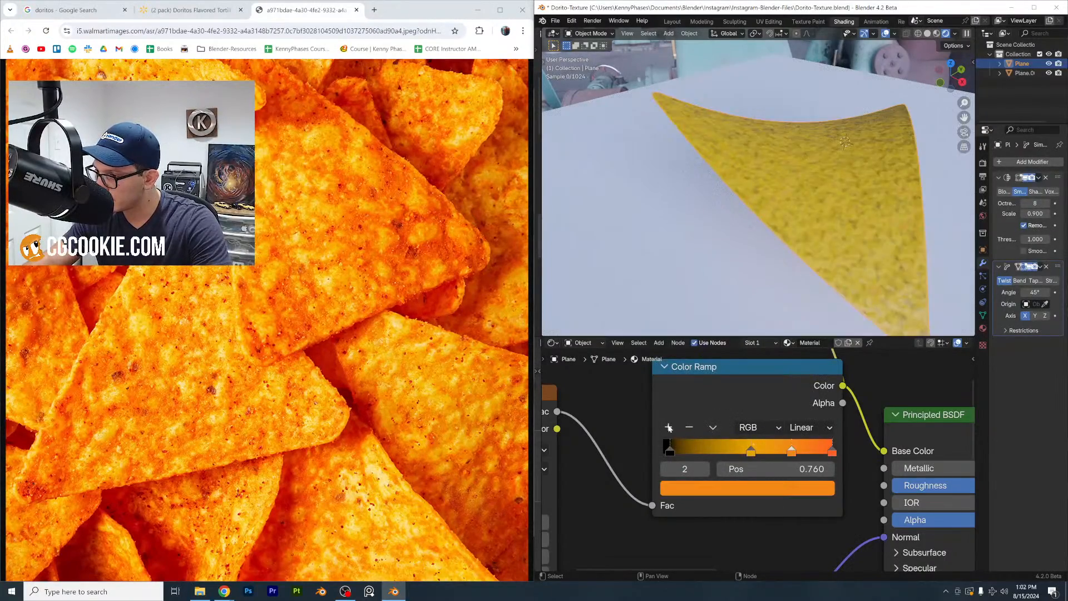
{"action": "left_click_drag", "start_coordinate": [796, 453], "coordinate": [737, 454]}
{"action": "left_click_drag", "start_coordinate": [758, 455], "coordinate": [819, 456]}
{"action": "left_click_drag", "start_coordinate": [733, 452], "coordinate": [802, 451]}
{"action": "mouse_move", "coordinate": [671, 451]}
{"action": "left_mouse_down"}
{"action": "mouse_move", "coordinate": [687, 450]}
{"action": "mouse_move", "coordinate": [655, 450]}
{"action": "left_mouse_up"}
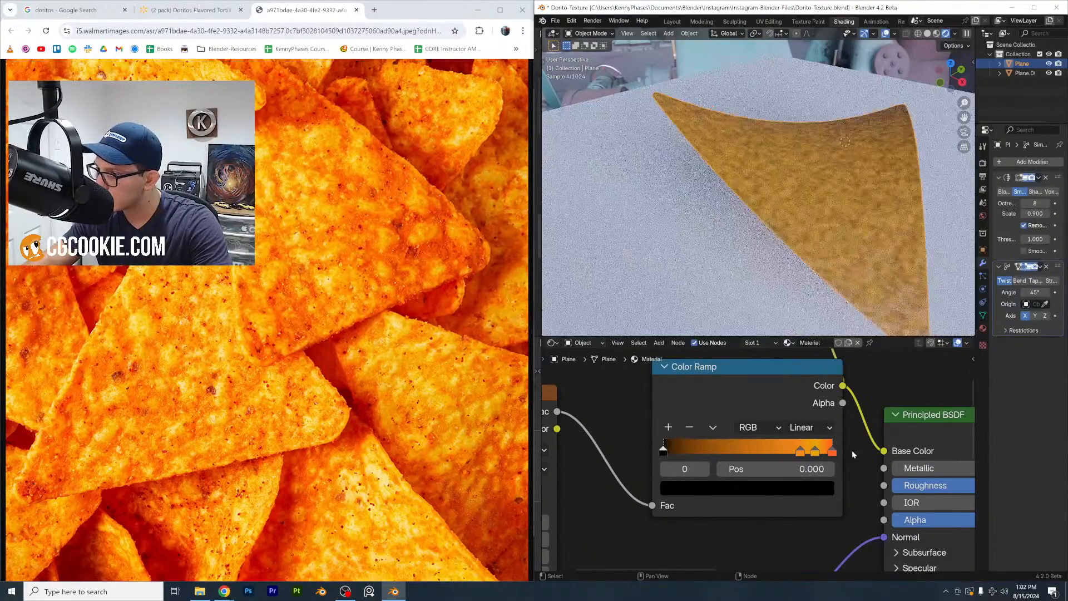
Try reordering the Color Ramp stops with light orange at 0.202, red-orange at 0.391 and golden yellow at 0.813
{"action": "left_click_drag", "start_coordinate": [800, 449], "coordinate": [698, 452]}
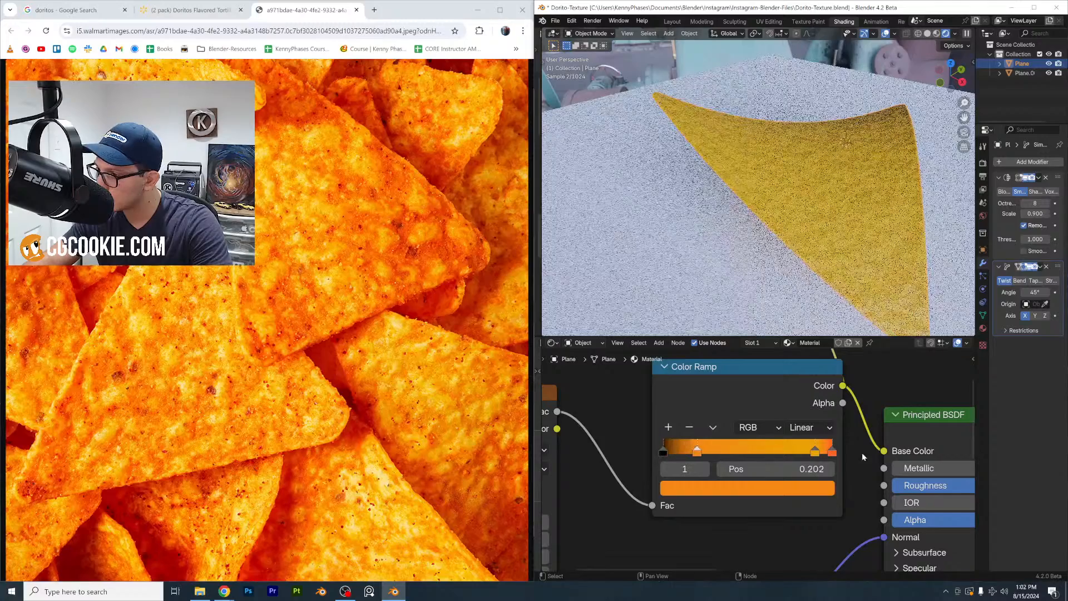
{"action": "left_click_drag", "start_coordinate": [833, 454], "coordinate": [718, 456]}
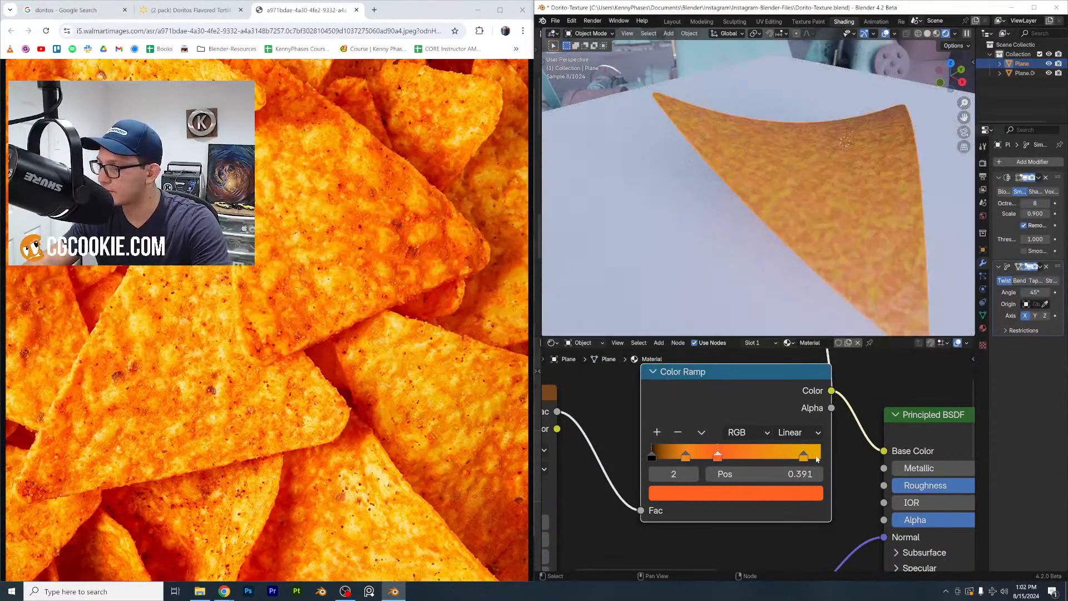
{"action": "mouse_move", "coordinate": [804, 455]}
{"action": "left_mouse_down"}
{"action": "mouse_move", "coordinate": [763, 462]}
{"action": "mouse_move", "coordinate": [794, 465]}
{"action": "left_mouse_up"}
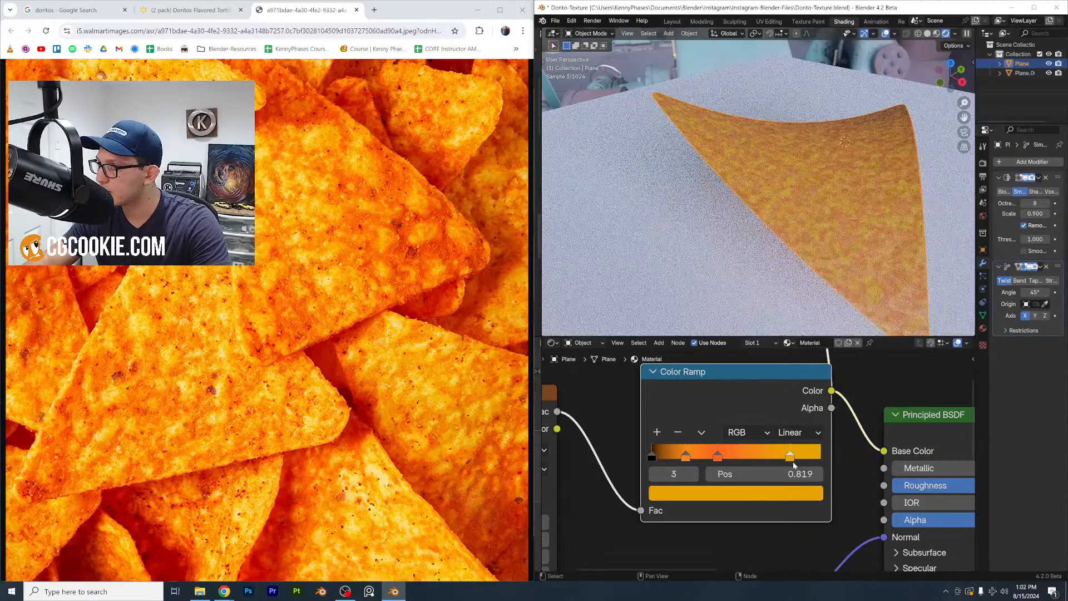
Try a deeper orange for the golden Color Ramp stop and a Principled BSDF Roughness of 1.000
{"action": "left_click", "coordinate": [749, 494]}
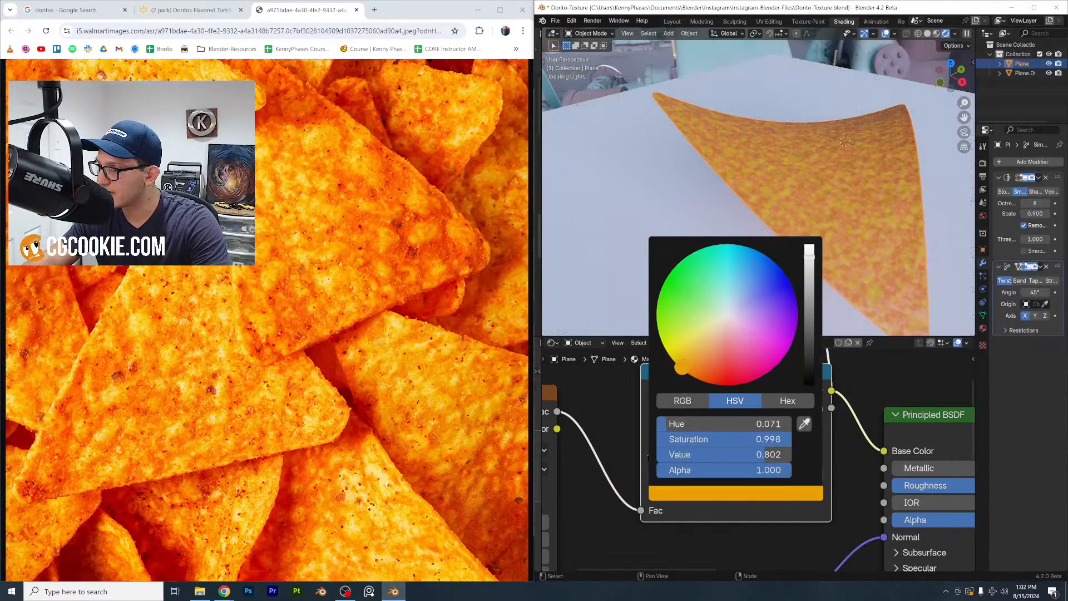
{"action": "left_click_drag", "start_coordinate": [681, 368], "coordinate": [681, 379]}
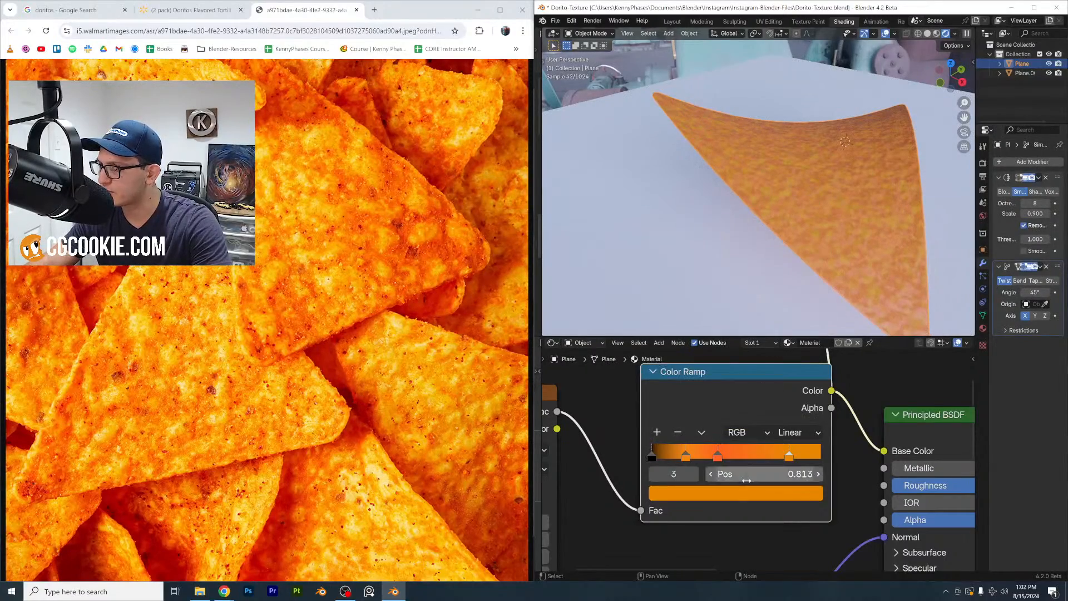
{"action": "middle_click_drag", "start_coordinate": [947, 472], "coordinate": [814, 419]}
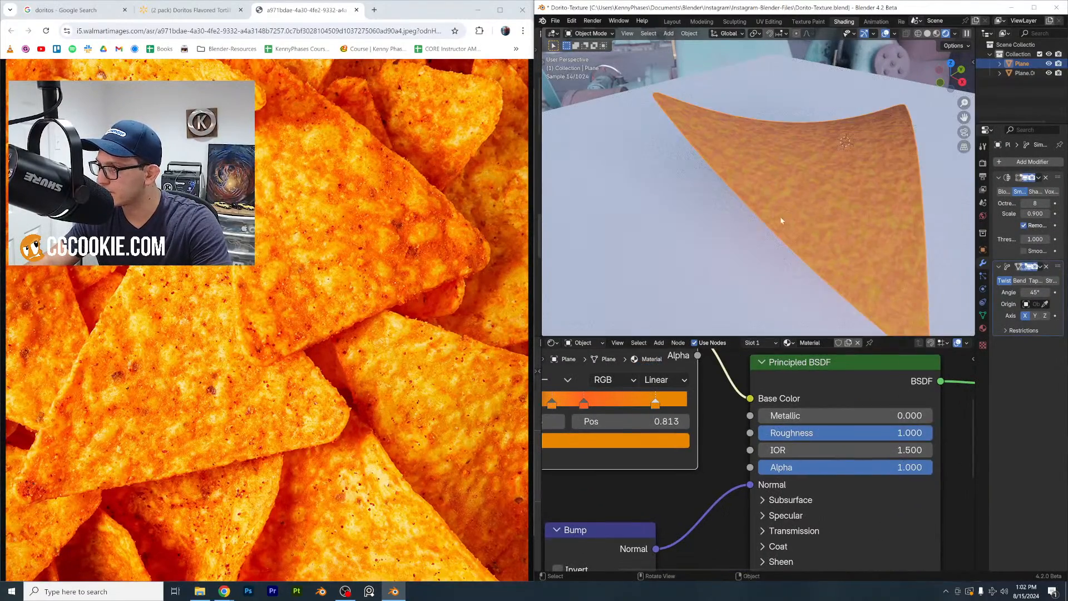
{"action": "middle_click_drag", "start_coordinate": [781, 221], "coordinate": [734, 301]}
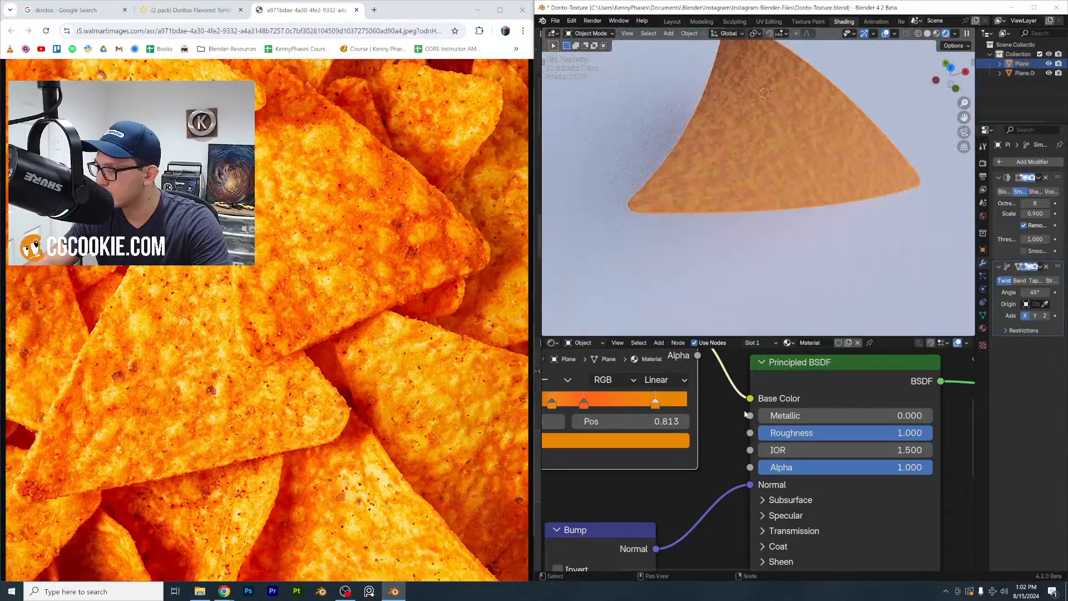
Try a Bump Strength of 0.256 and test the Principled BSDF with Metallic at 1.000 before returning it to 0.000
{"action": "scroll", "coordinate": [736, 447], "scroll_direction": "down", "scroll_amount": 5}
{"action": "middle_click_drag", "start_coordinate": [726, 450], "coordinate": [821, 394]}
{"action": "mouse_move", "coordinate": [736, 490]}
{"action": "left_mouse_down"}
{"action": "mouse_move", "coordinate": [765, 491]}
{"action": "mouse_move", "coordinate": [740, 491]}
{"action": "left_mouse_up"}
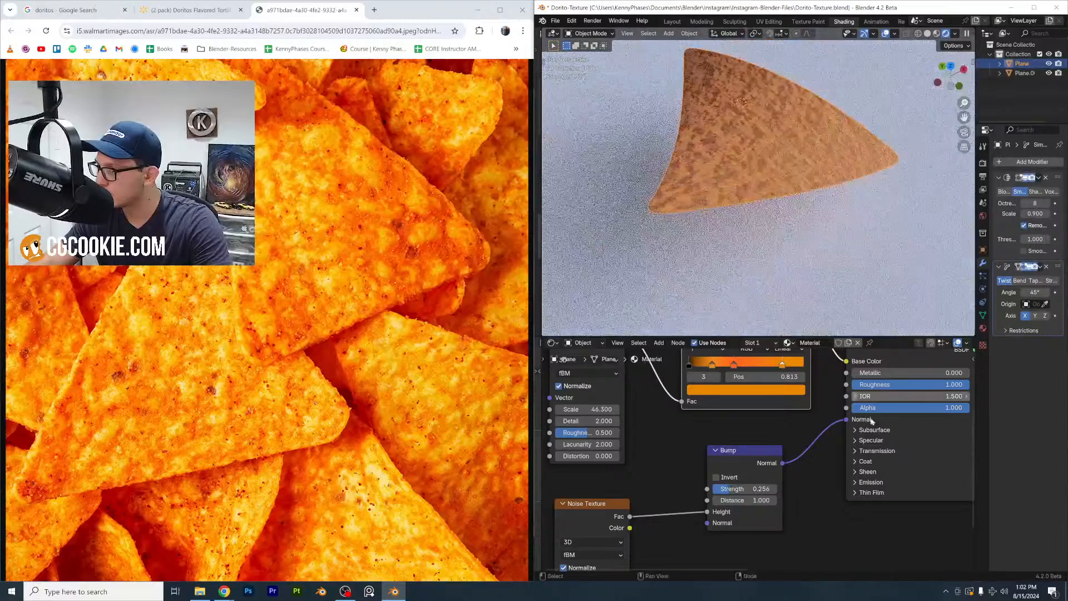
{"action": "middle_click_drag", "start_coordinate": [872, 422], "coordinate": [854, 449]}
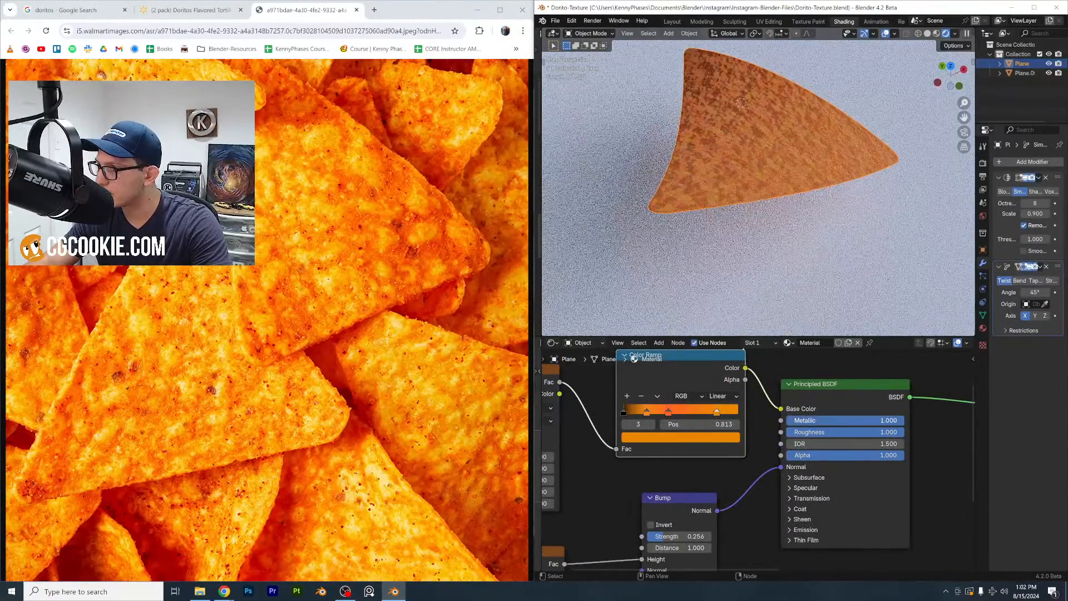
{"action": "mouse_move", "coordinate": [824, 233]}
{"action": "middle_mouse_down"}
{"action": "mouse_move", "coordinate": [818, 211]}
{"action": "mouse_move", "coordinate": [839, 229]}
{"action": "middle_mouse_up"}
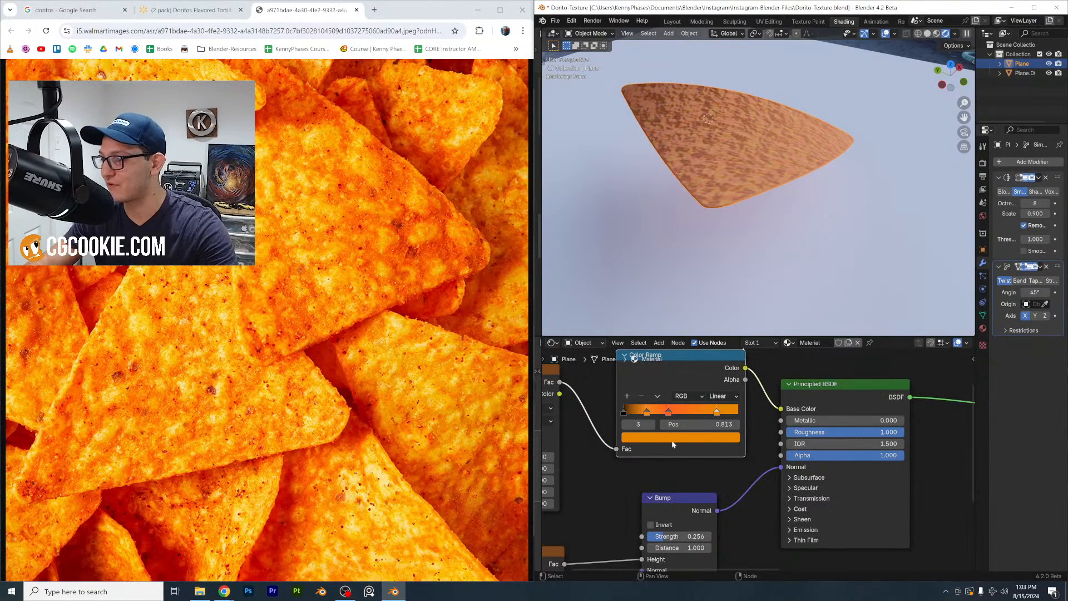
Try a Scale of 32.500 on the original Noise Texture that feeds the Color Ramp
{"action": "middle_click_drag", "start_coordinate": [684, 439], "coordinate": [723, 435]}
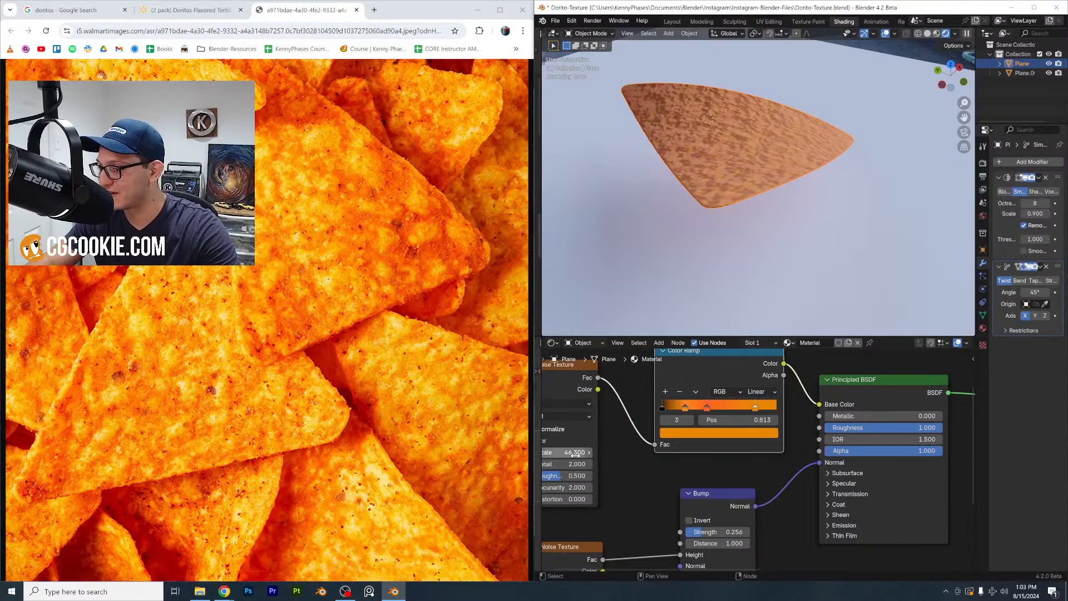
{"action": "left_click_drag", "start_coordinate": [574, 452], "coordinate": [545, 453]}
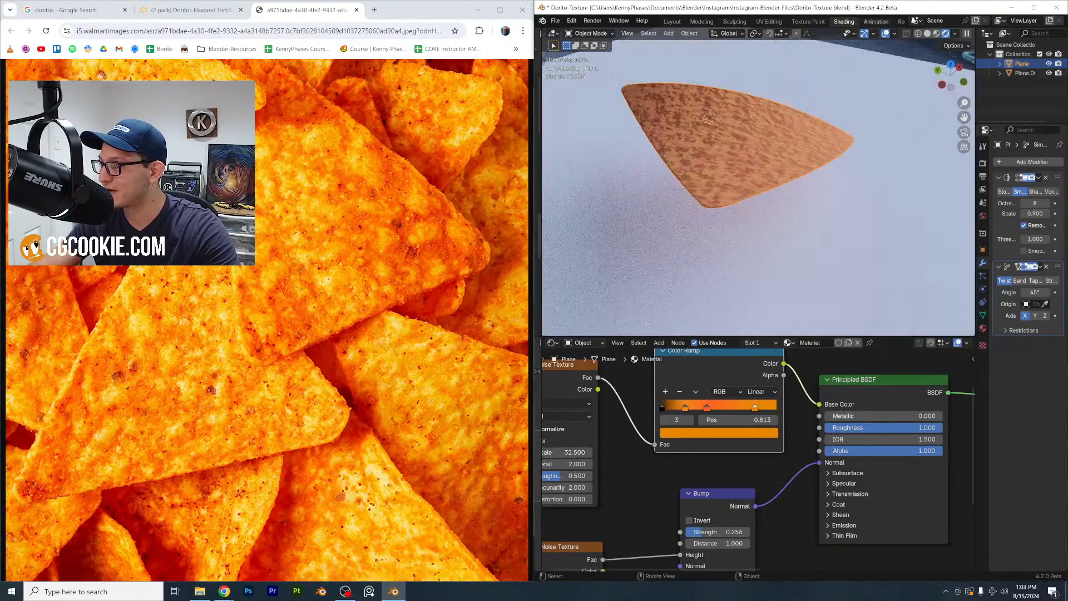
{"action": "scroll", "coordinate": [713, 120], "scroll_direction": "up", "scroll_amount": 2}
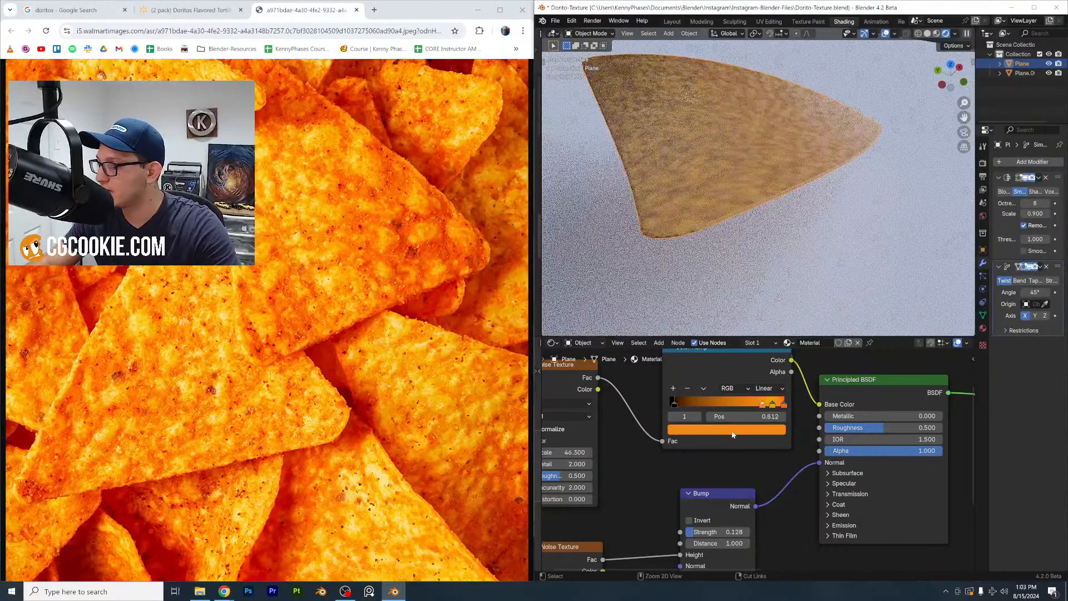
Undo the noise scale, bump strength, roughness and Color Ramp edits back to the two-stop black-to-orange ramp
{"action": "key", "text": "ctrl+z"}
{"action": "key", "text": "ctrl+z"}
{"action": "key", "text": "ctrl+z"}
{"action": "key", "text": "ctrl+z"}
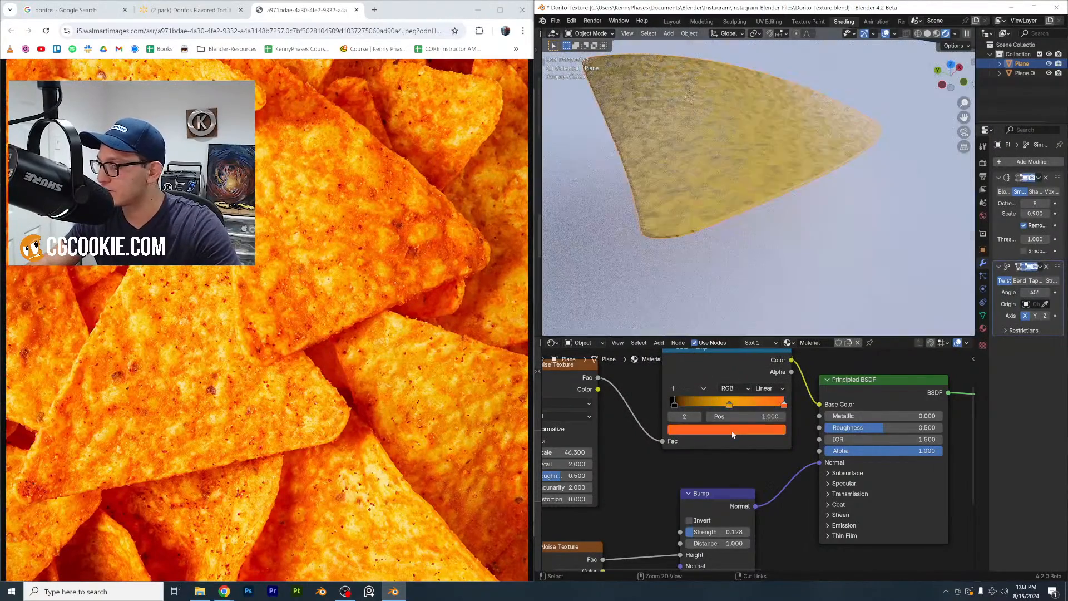
{"action": "key", "text": "ctrl+z"}
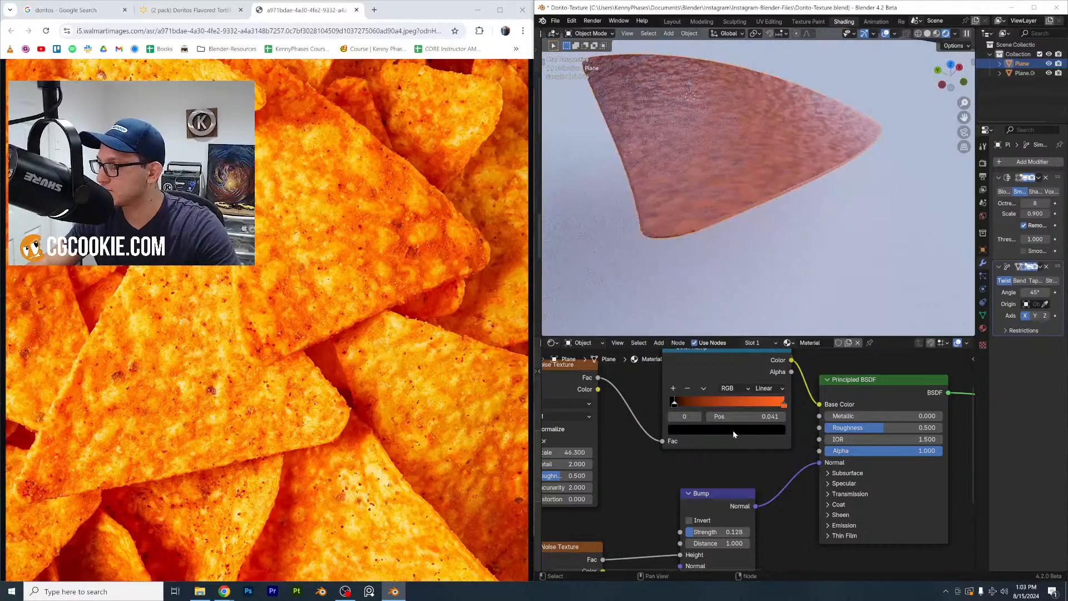
Move the Color Ramp's red-orange stop inward and add a stop at position 0.824 coloured bright yellow-orange
{"action": "middle_click_drag", "start_coordinate": [751, 244], "coordinate": [797, 265]}
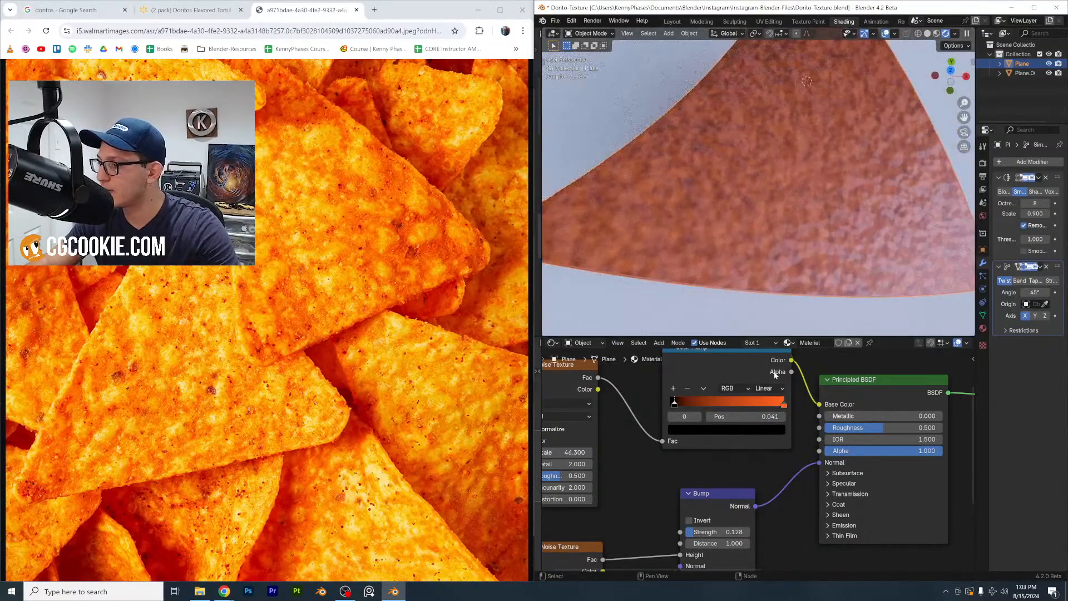
{"action": "left_click_drag", "start_coordinate": [784, 406], "coordinate": [739, 407]}
{"action": "left_click", "coordinate": [673, 388]}
{"action": "left_click", "coordinate": [764, 405]}
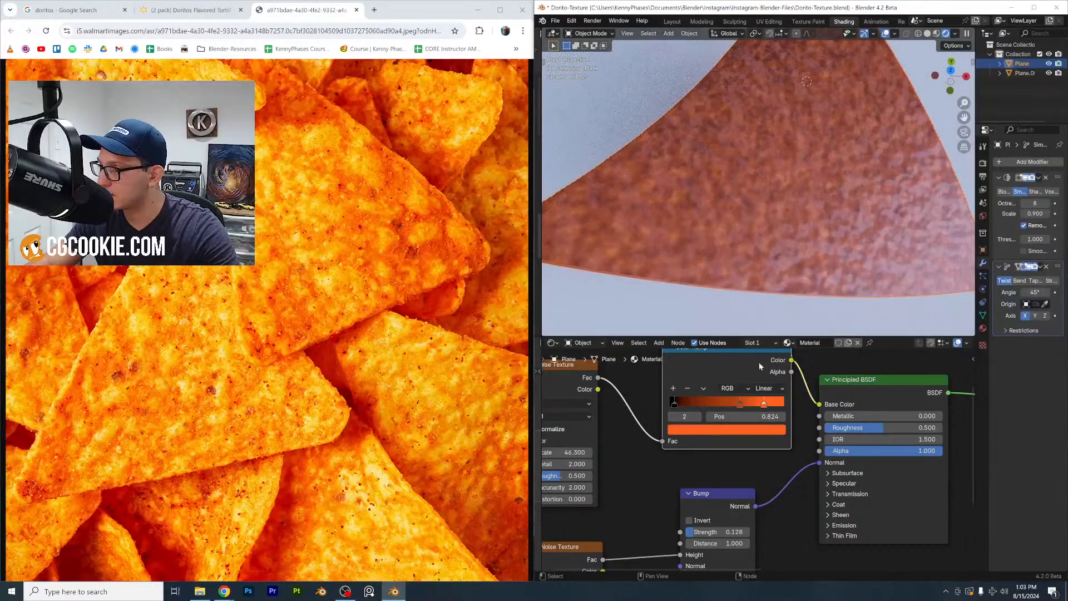
{"action": "left_click", "coordinate": [731, 430]}
{"action": "left_click_drag", "start_coordinate": [707, 347], "coordinate": [694, 347]}
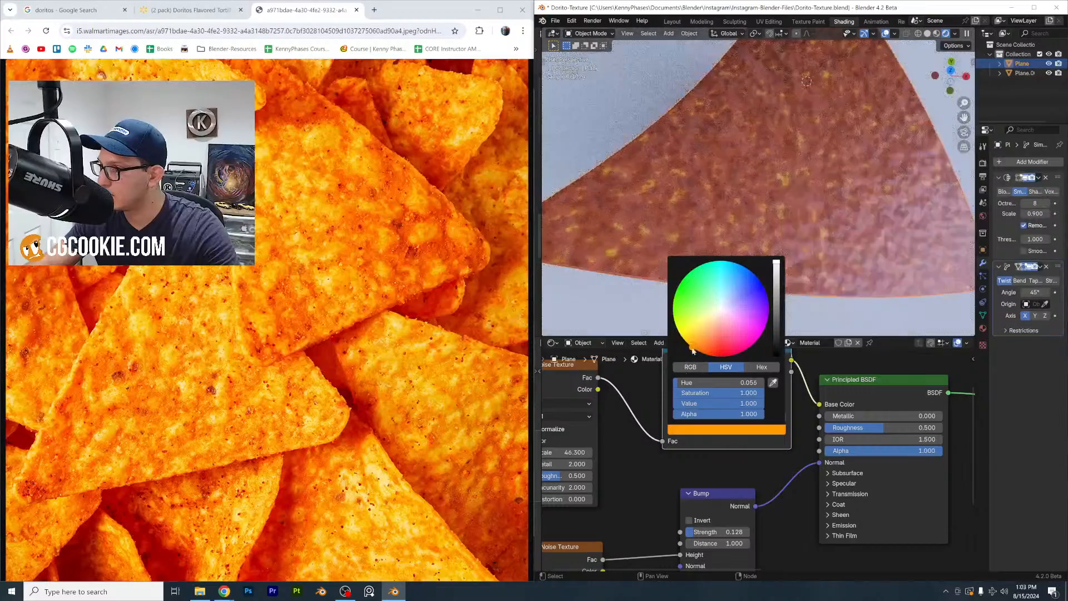
Try an extra stop on the Color Ramp, coloured black and placed at positions 1.000 and 0.769
{"action": "left_click", "coordinate": [674, 392]}
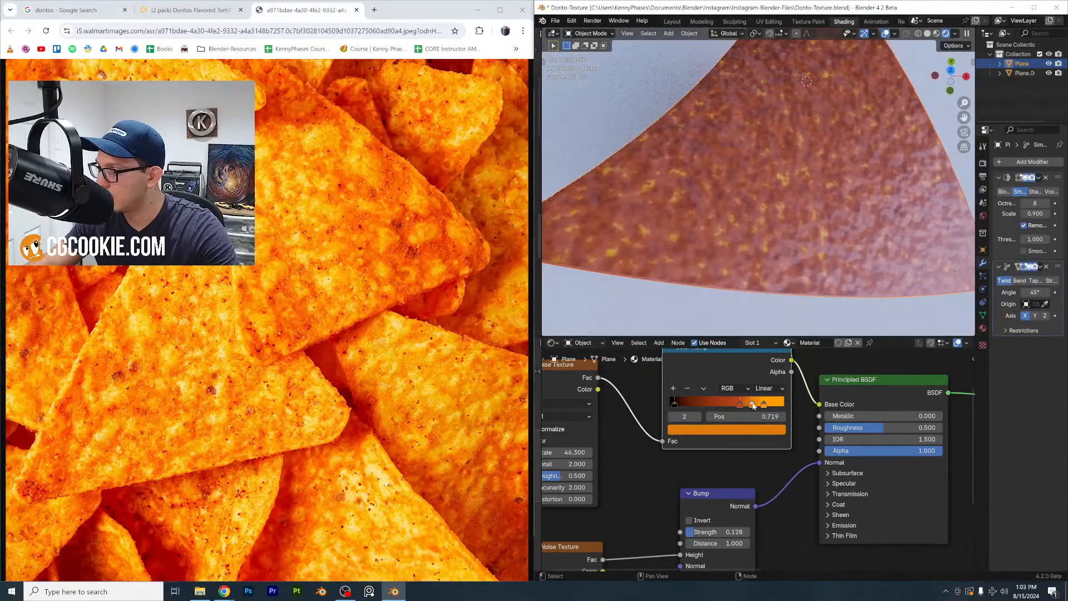
{"action": "left_click", "coordinate": [719, 430]}
{"action": "left_click_drag", "start_coordinate": [714, 396], "coordinate": [684, 403]}
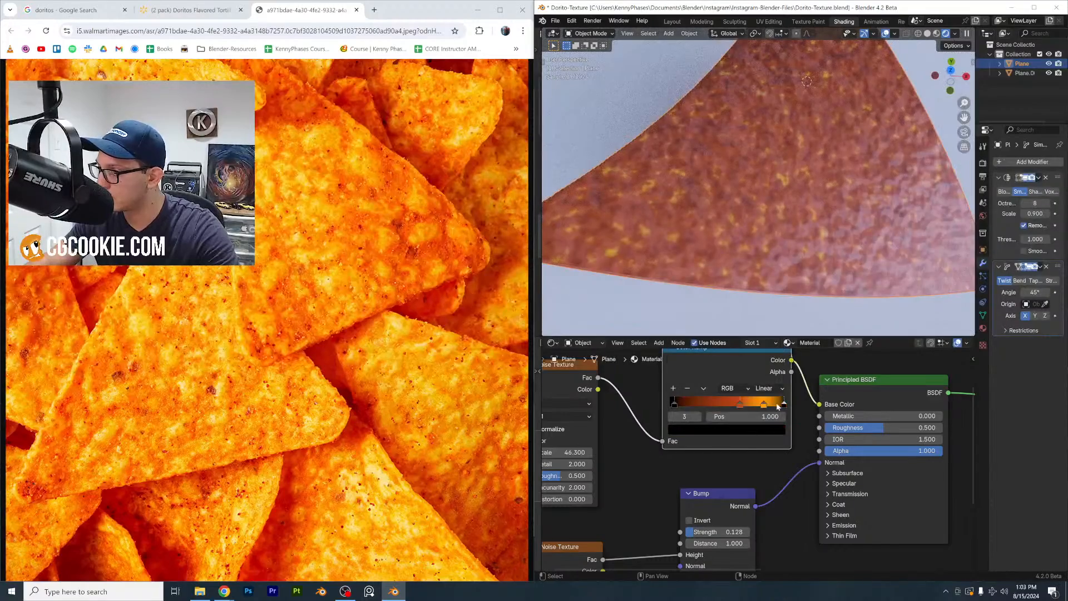
{"action": "mouse_move", "coordinate": [778, 407]}
{"action": "left_mouse_down"}
{"action": "mouse_move", "coordinate": [734, 407]}
{"action": "mouse_move", "coordinate": [785, 409]}
{"action": "left_mouse_up"}
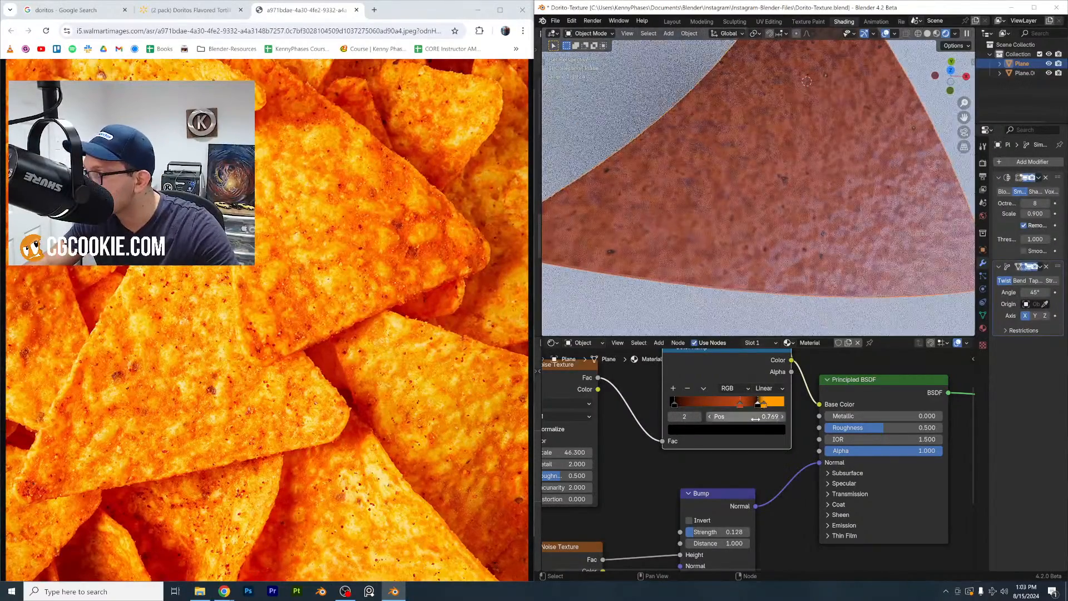
{"action": "scroll", "coordinate": [803, 420], "scroll_direction": "down", "scroll_amount": 4}
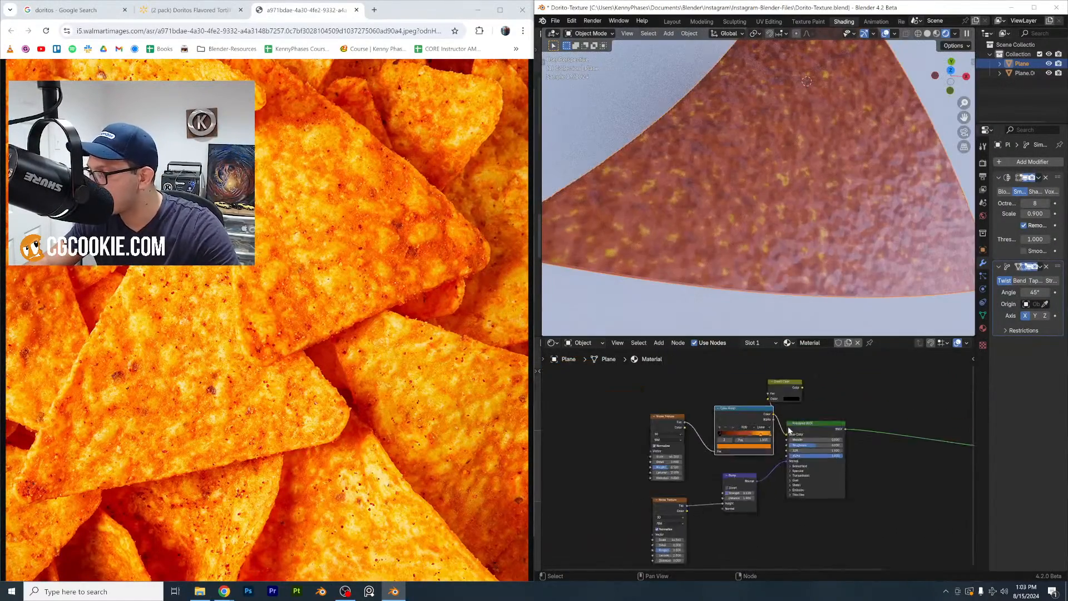
{"action": "key", "text": "Home"}
{"action": "left_click_drag", "start_coordinate": [683, 382], "coordinate": [712, 379]}
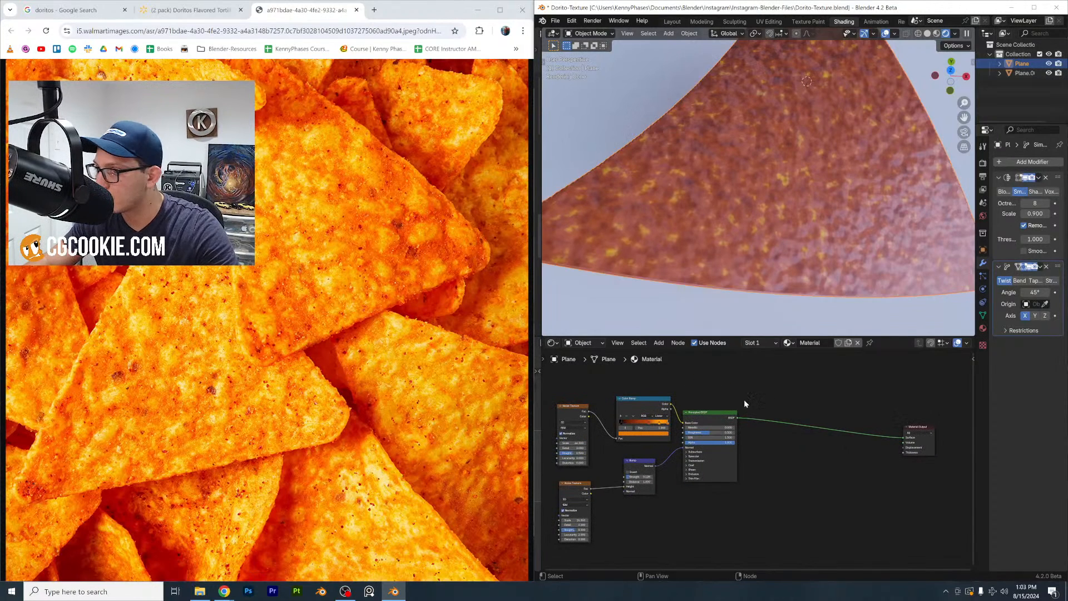
Set the Principled BSDF's Subsurface Weight and its Roughness both to 1.000
{"action": "middle_click_drag", "start_coordinate": [746, 402], "coordinate": [752, 400]}
{"action": "scroll", "coordinate": [751, 448], "scroll_direction": "up", "scroll_amount": 4}
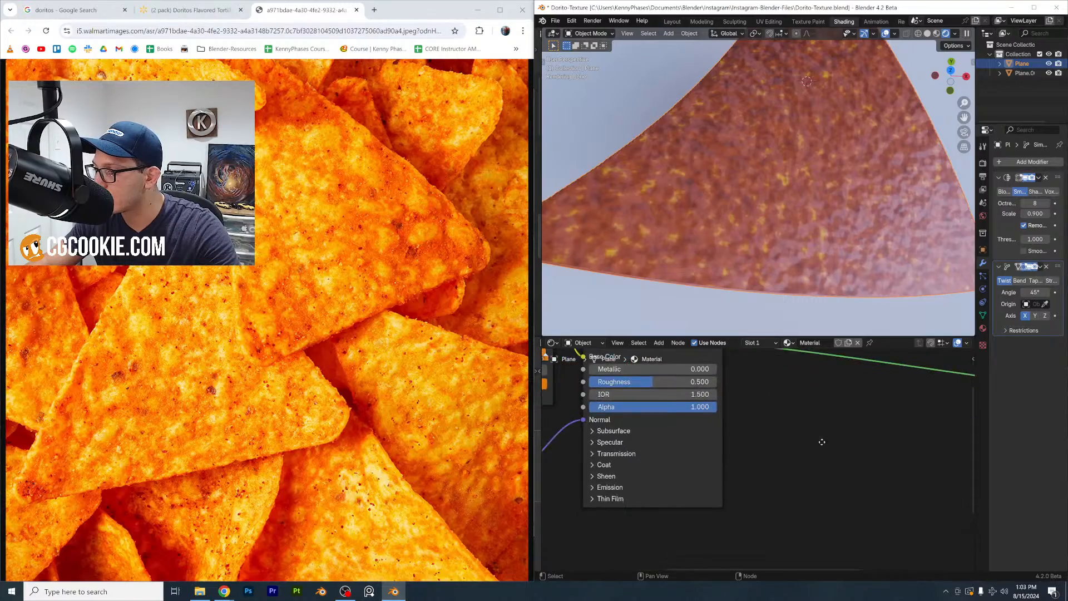
{"action": "left_click", "coordinate": [708, 443]}
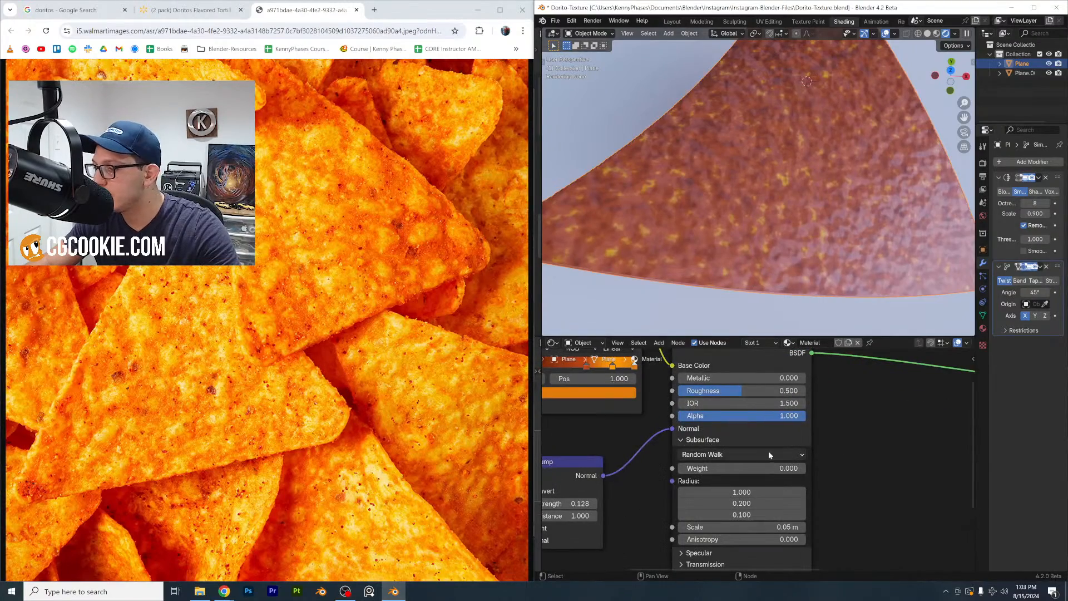
{"action": "left_click_drag", "start_coordinate": [701, 469], "coordinate": [828, 469]}
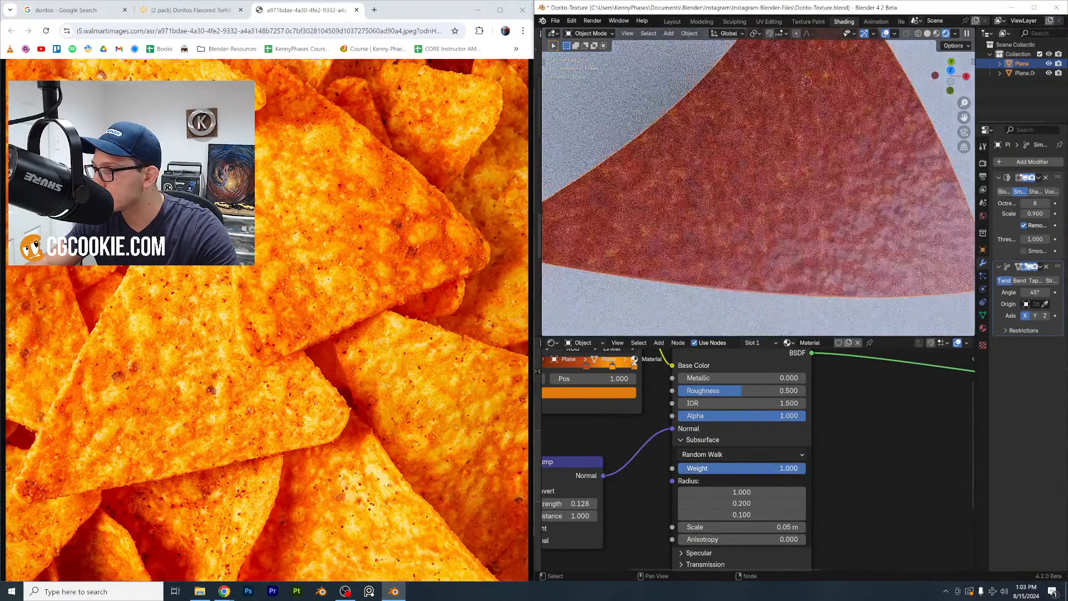
{"action": "left_click_drag", "start_coordinate": [749, 392], "coordinate": [818, 391]}
Apply Shade Smooth to the chip mesh after examining its surface from a low side angle
{"action": "middle_click_drag", "start_coordinate": [798, 213], "coordinate": [886, 172]}
{"action": "scroll", "coordinate": [857, 173], "scroll_direction": "up", "scroll_amount": 2}
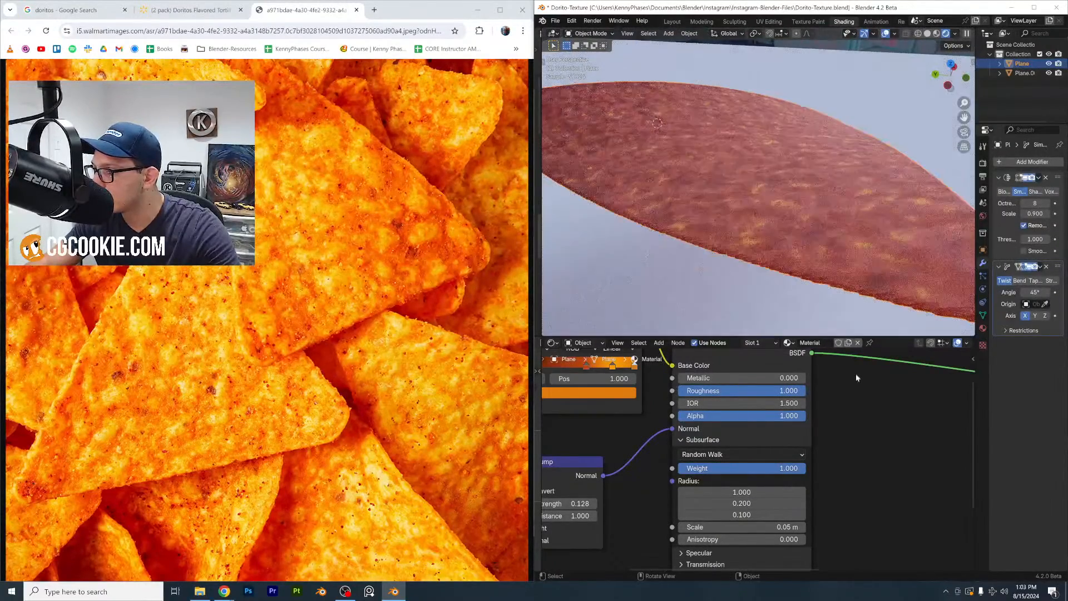
{"action": "right_click", "coordinate": [817, 236]}
{"action": "left_click", "coordinate": [752, 205]}
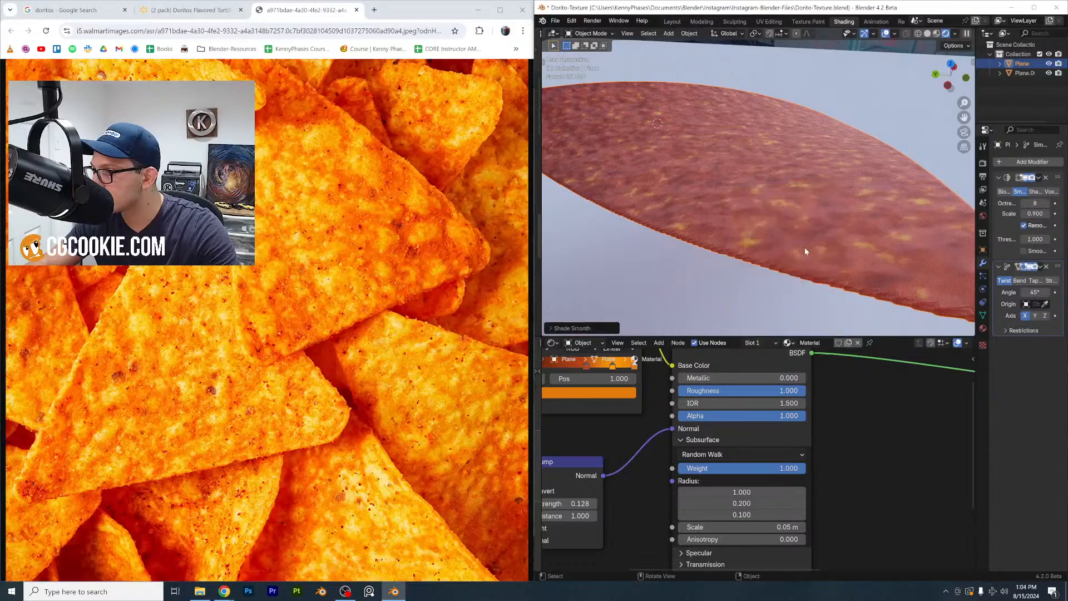
Enable Invert on the Bump node that feeds the Principled BSDF's Normal input
{"action": "scroll", "coordinate": [733, 451], "scroll_direction": "down", "scroll_amount": 2}
{"action": "middle_click_drag", "start_coordinate": [733, 450], "coordinate": [857, 410]}
{"action": "scroll", "coordinate": [752, 462], "scroll_direction": "up", "scroll_amount": 7}
{"action": "left_click", "coordinate": [656, 434]}
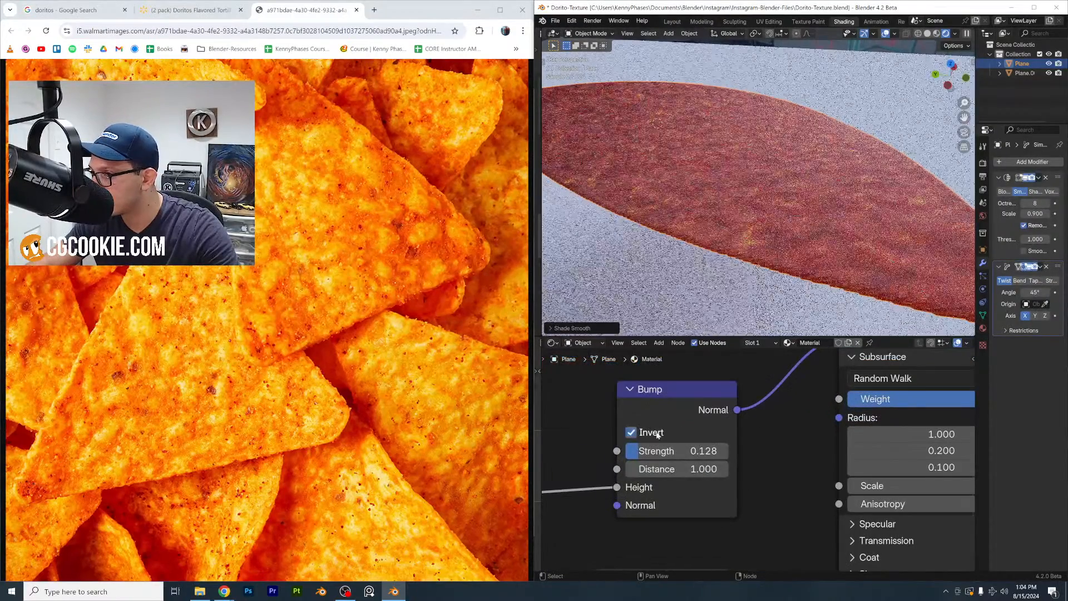
Turn off Invert on the Bump node and raise its Strength to 0.309
{"action": "left_click", "coordinate": [657, 434]}
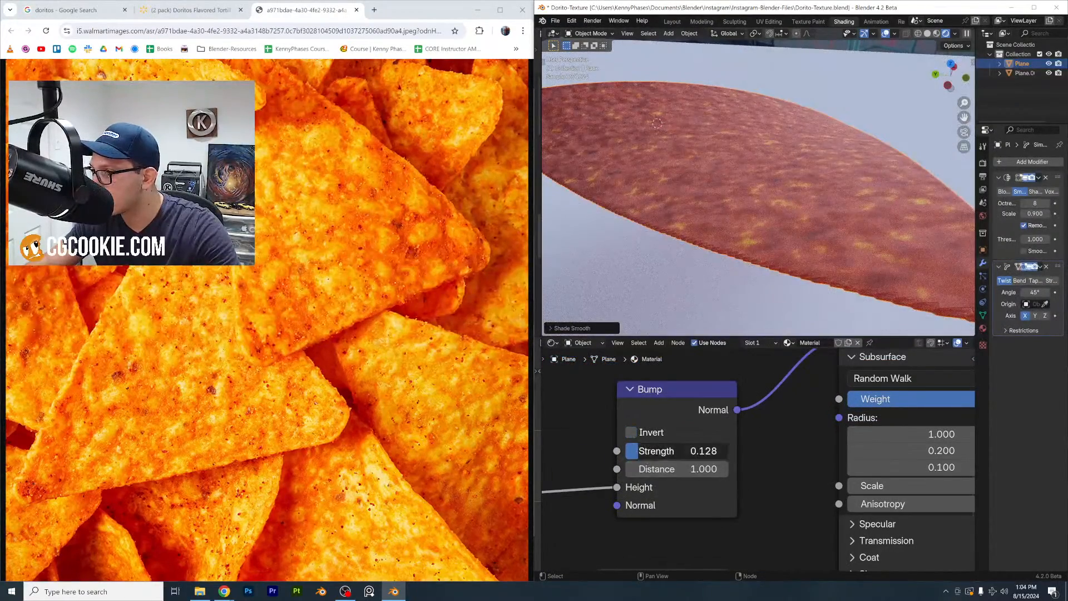
{"action": "left_click_drag", "start_coordinate": [668, 451], "coordinate": [693, 451]}
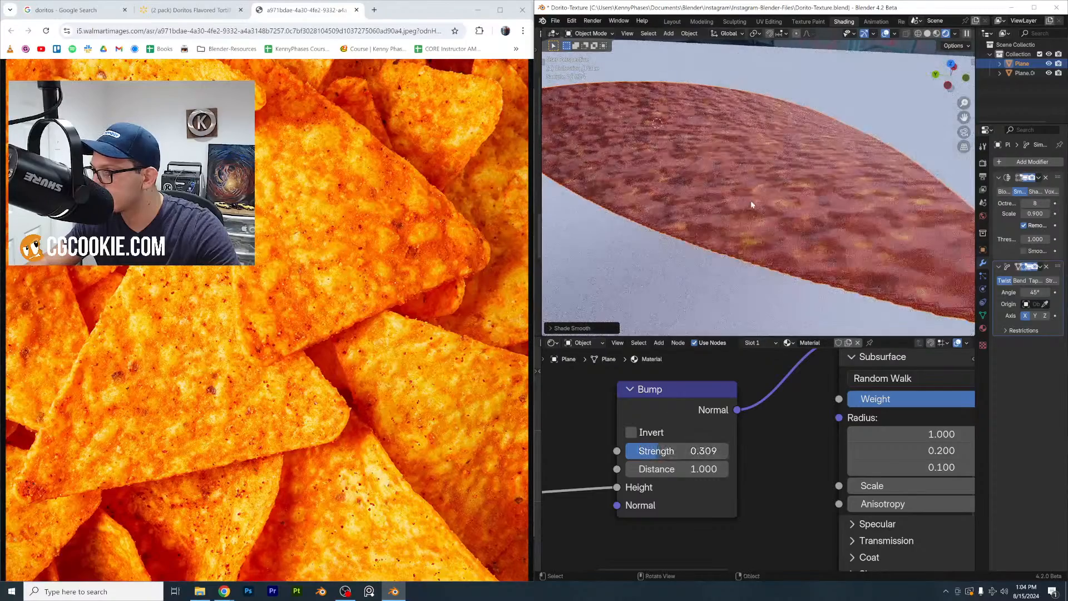
{"action": "scroll", "coordinate": [747, 311], "scroll_direction": "down", "scroll_amount": 1}
Move the Material Output node closer to the Principled BSDF and save the file
{"action": "scroll", "coordinate": [771, 461], "scroll_direction": "down", "scroll_amount": 2}
{"action": "middle_click_drag", "start_coordinate": [899, 442], "coordinate": [732, 458]}
{"action": "scroll", "coordinate": [733, 458], "scroll_direction": "down", "scroll_amount": 2}
{"action": "middle_click_drag", "start_coordinate": [800, 431], "coordinate": [644, 501]}
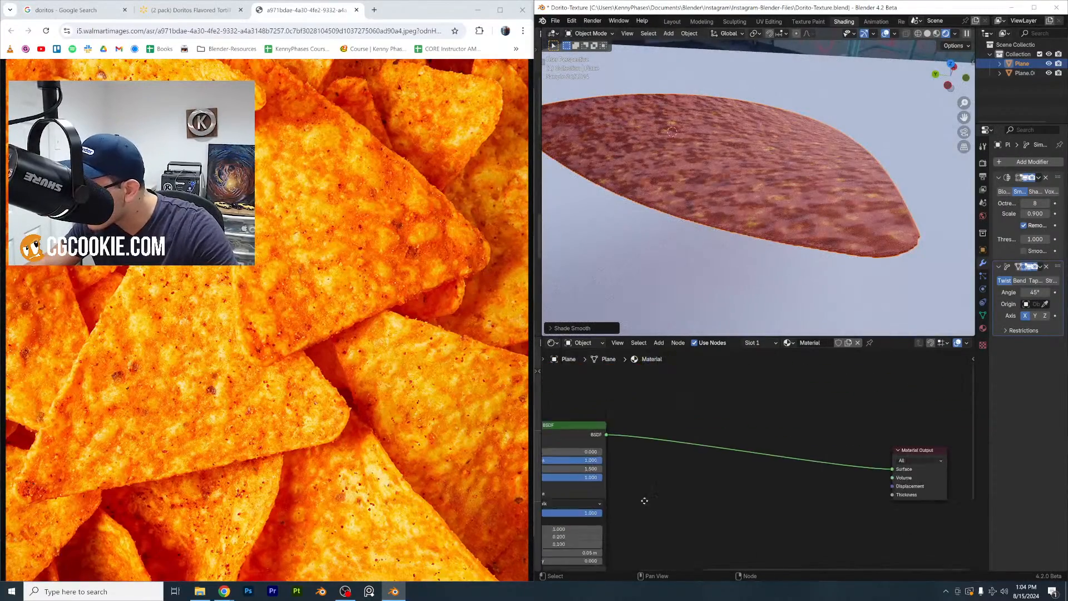
{"action": "left_click_drag", "start_coordinate": [914, 452], "coordinate": [766, 441]}
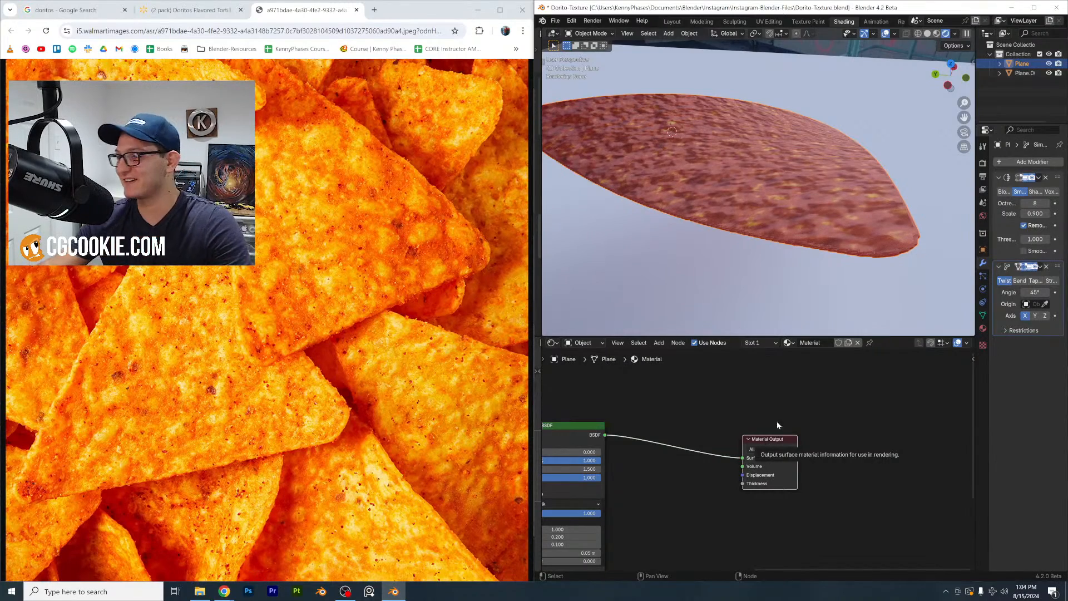
{"action": "middle_click_drag", "start_coordinate": [747, 213], "coordinate": [749, 221]}
{"action": "key", "text": "ctrl+s"}
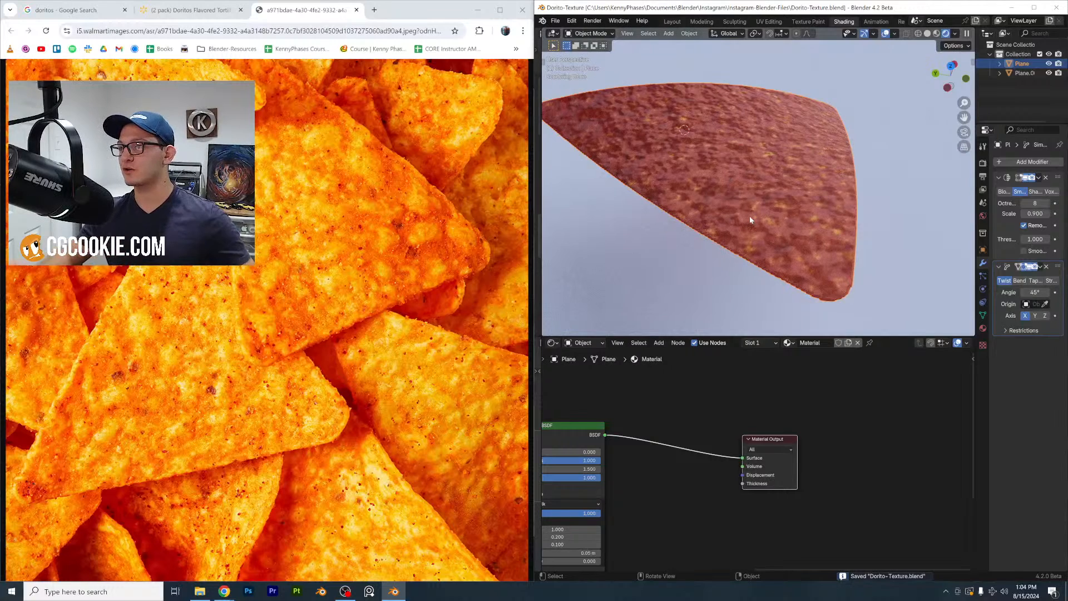
Add an area light and raise it about 0.97 m along Z above the chip
{"action": "left_click", "coordinate": [668, 34]}
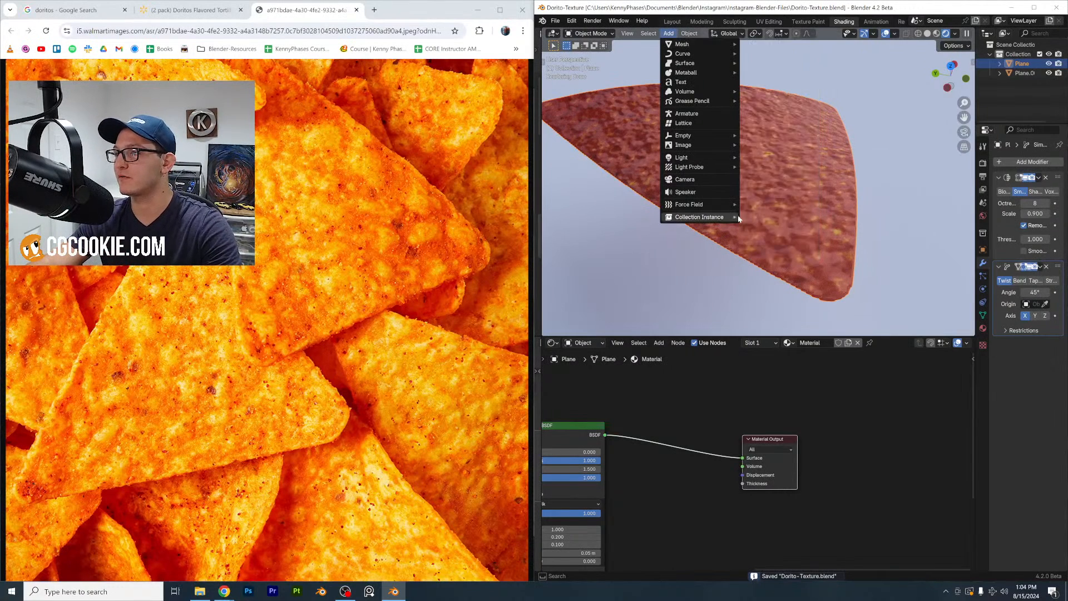
{"action": "mouse_move", "coordinate": [743, 159]}
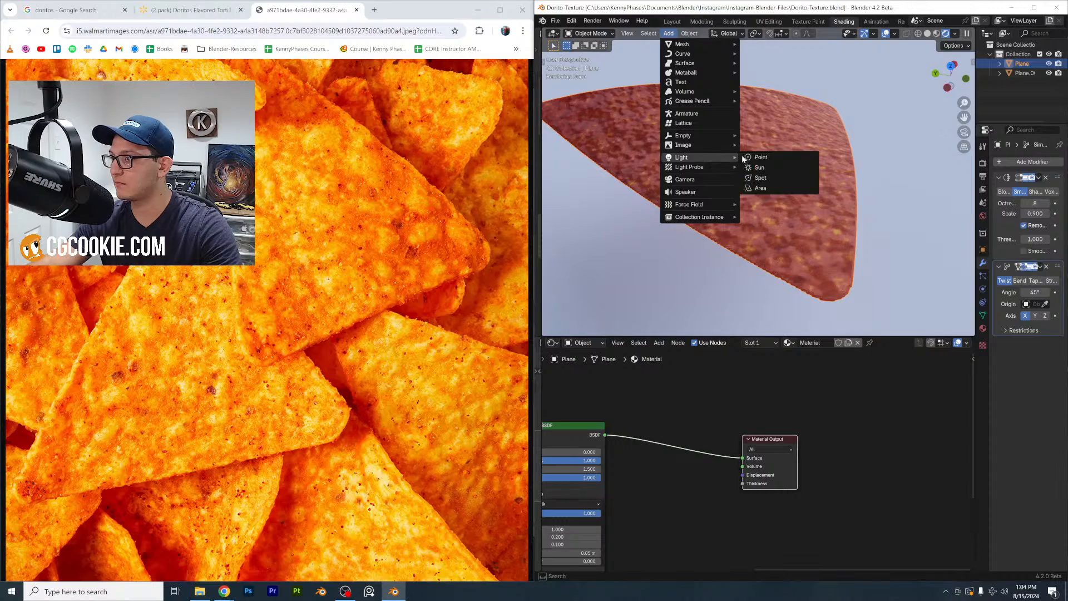
{"action": "left_click", "coordinate": [760, 188]}
{"action": "key", "text": "g"}
{"action": "key", "text": "z"}
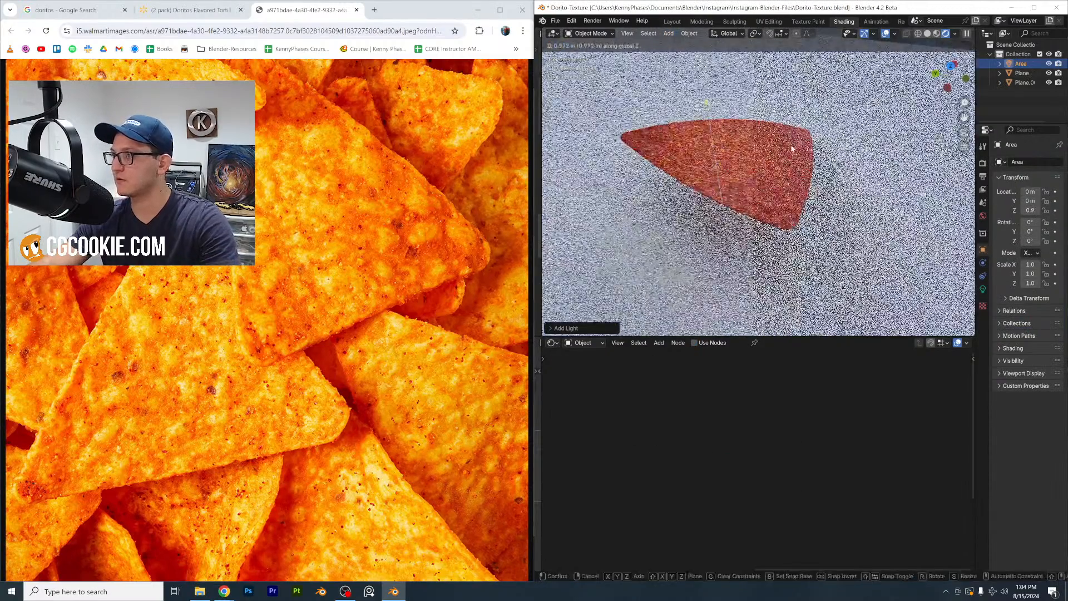
{"action": "left_click", "coordinate": [792, 148]}
Scale the area light up to about 3.3 and raise it to about 1.2 m on Z
{"action": "scroll", "coordinate": [793, 147], "scroll_direction": "down", "scroll_amount": 4}
{"action": "key", "text": "s"}
{"action": "left_click", "coordinate": [921, 149]}
{"action": "key", "text": "g"}
{"action": "key", "text": "z"}
{"action": "left_click", "coordinate": [924, 154]}
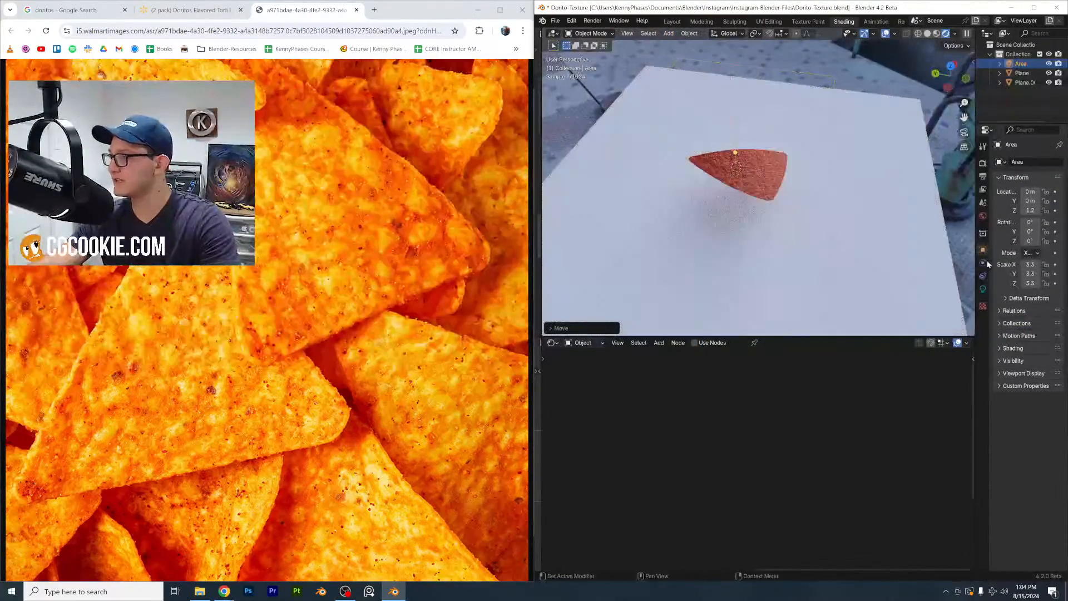
Set the area light's power to 500 W
{"action": "left_click", "coordinate": [983, 289]}
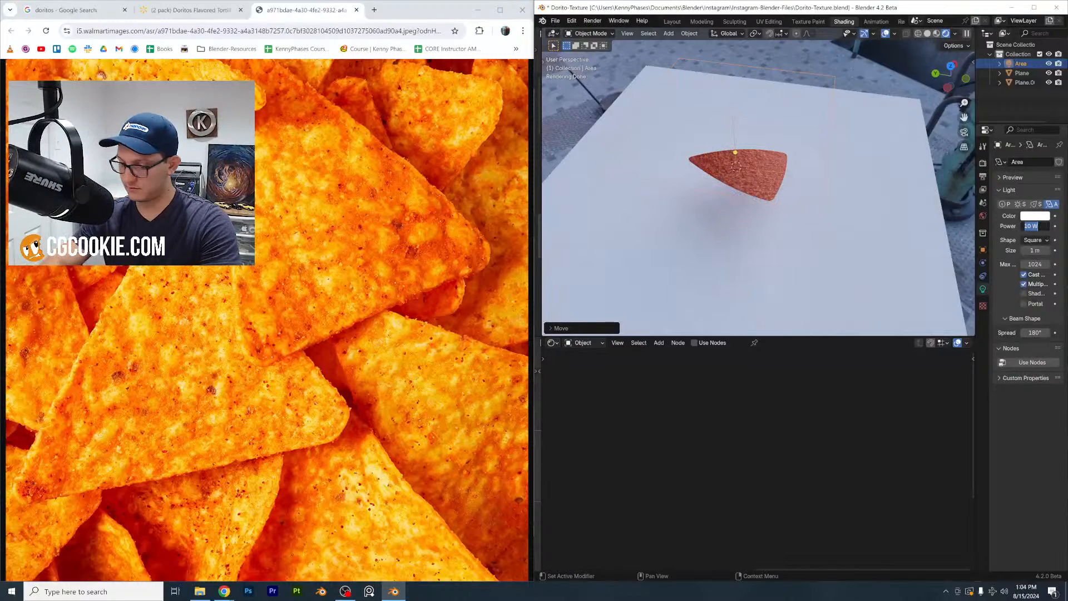
{"action": "type", "text": "1"}
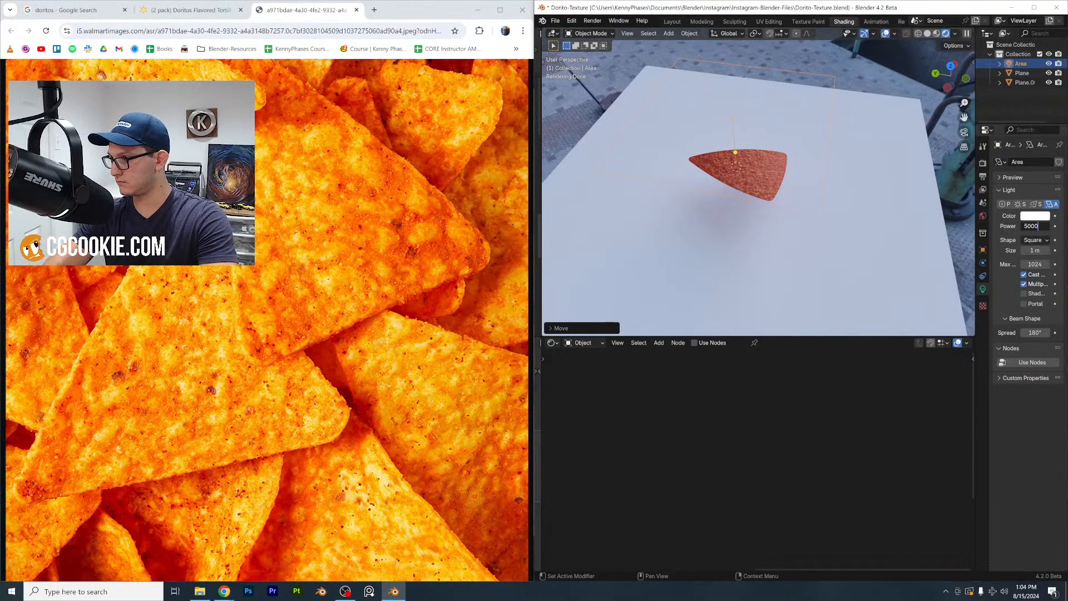
{"action": "key", "text": "Return"}
Raise the area light further along Z above the chip
{"action": "scroll", "coordinate": [785, 147], "scroll_direction": "down", "scroll_amount": 1}
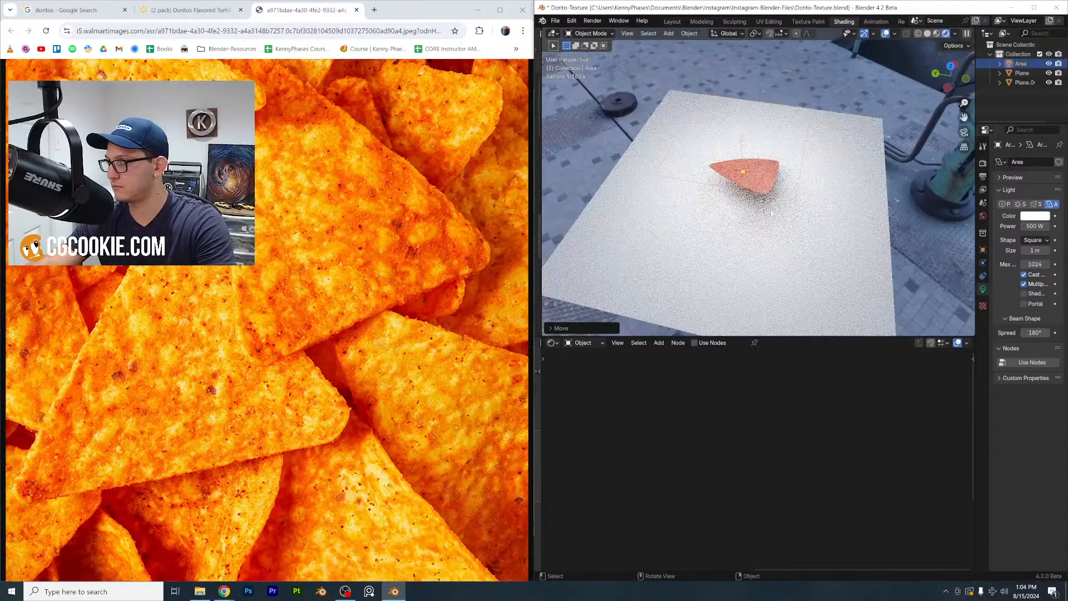
{"action": "key", "text": "g"}
{"action": "key", "text": "z"}
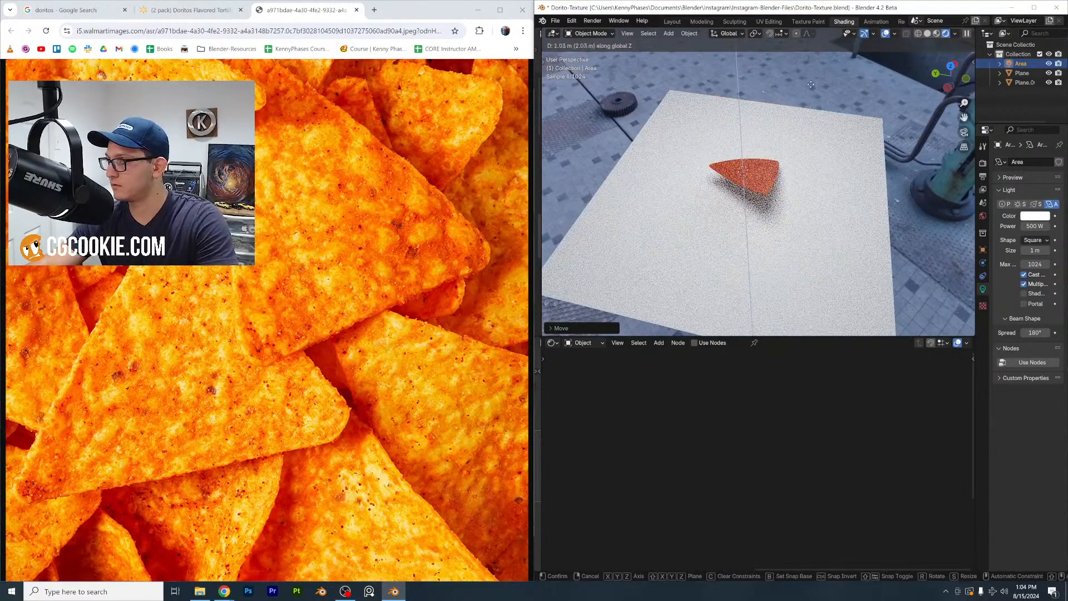
{"action": "left_click", "coordinate": [798, 210]}
{"action": "scroll", "coordinate": [798, 209], "scroll_direction": "up", "scroll_amount": 6}
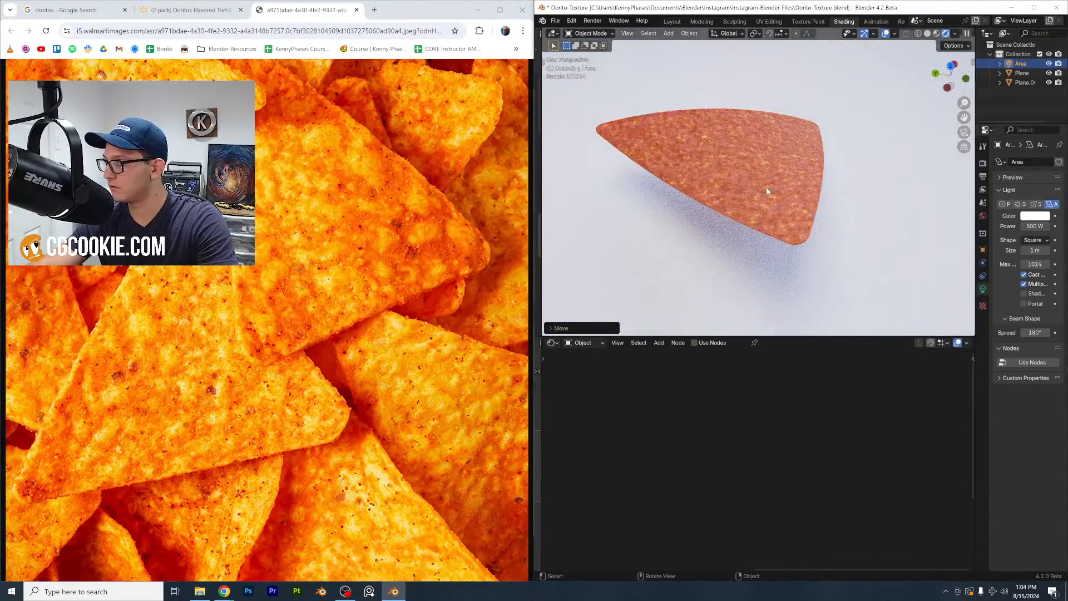
Scale the area light down until it is small compared with the ground plane
{"action": "scroll", "coordinate": [768, 192], "scroll_direction": "down", "scroll_amount": 5}
{"action": "middle_click_drag", "start_coordinate": [768, 191], "coordinate": [818, 139]}
{"action": "key", "text": "s"}
{"action": "left_click", "coordinate": [808, 42]}
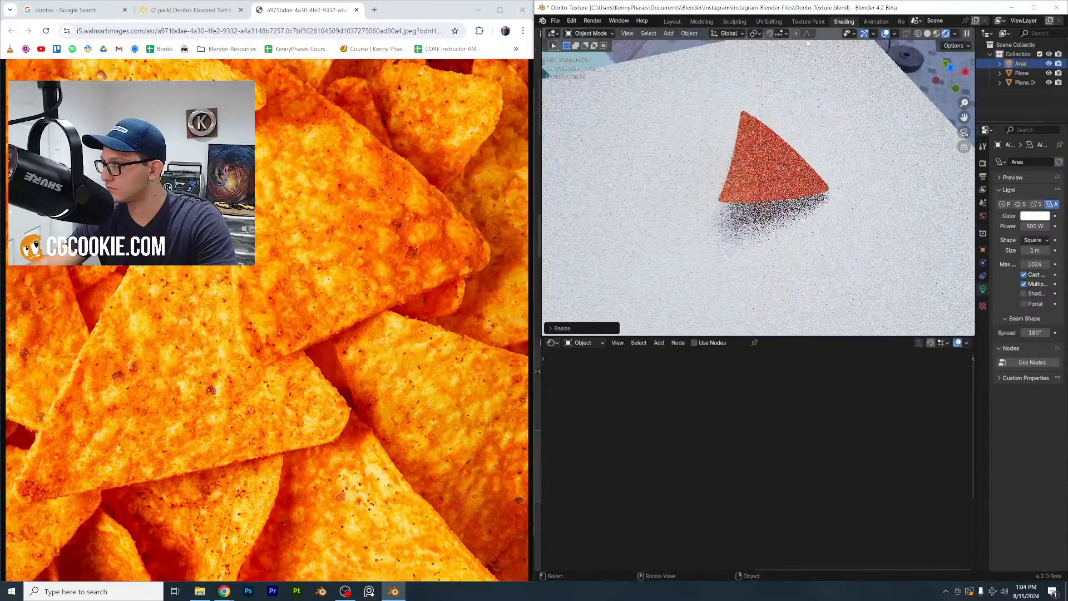
{"action": "scroll", "coordinate": [812, 66], "scroll_direction": "down", "scroll_amount": 5}
{"action": "key", "text": "s"}
{"action": "left_click", "coordinate": [778, 95]}
Move the area light off to one side of the chip so that it casts an angled shadow
{"action": "key", "text": "g"}
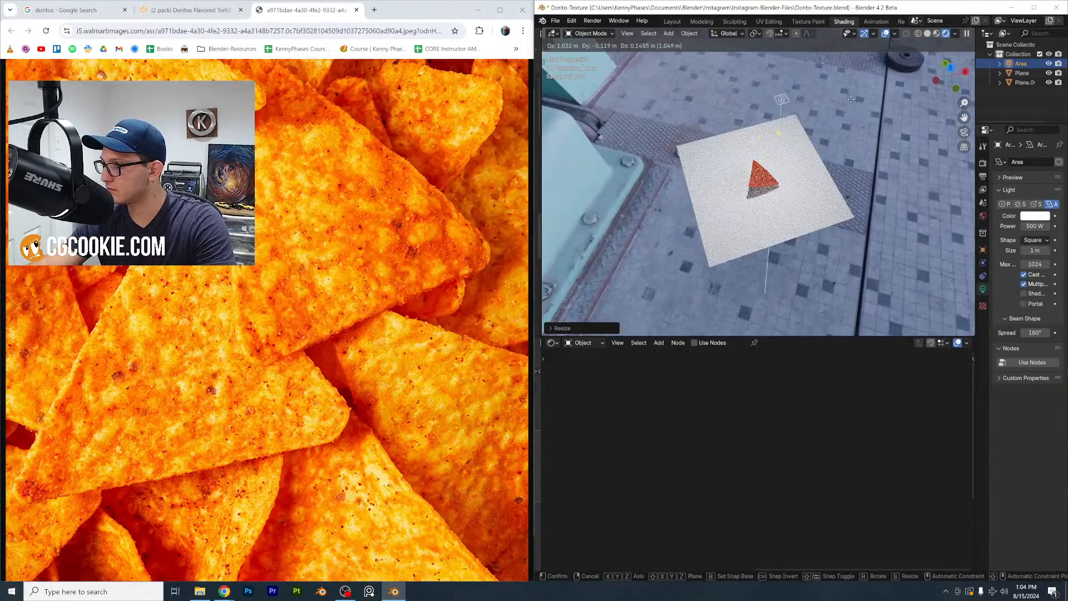
{"action": "left_click", "coordinate": [831, 101]}
{"action": "scroll", "coordinate": [785, 246], "scroll_direction": "up", "scroll_amount": 6}
{"action": "scroll", "coordinate": [786, 246], "scroll_direction": "up", "scroll_amount": 4}
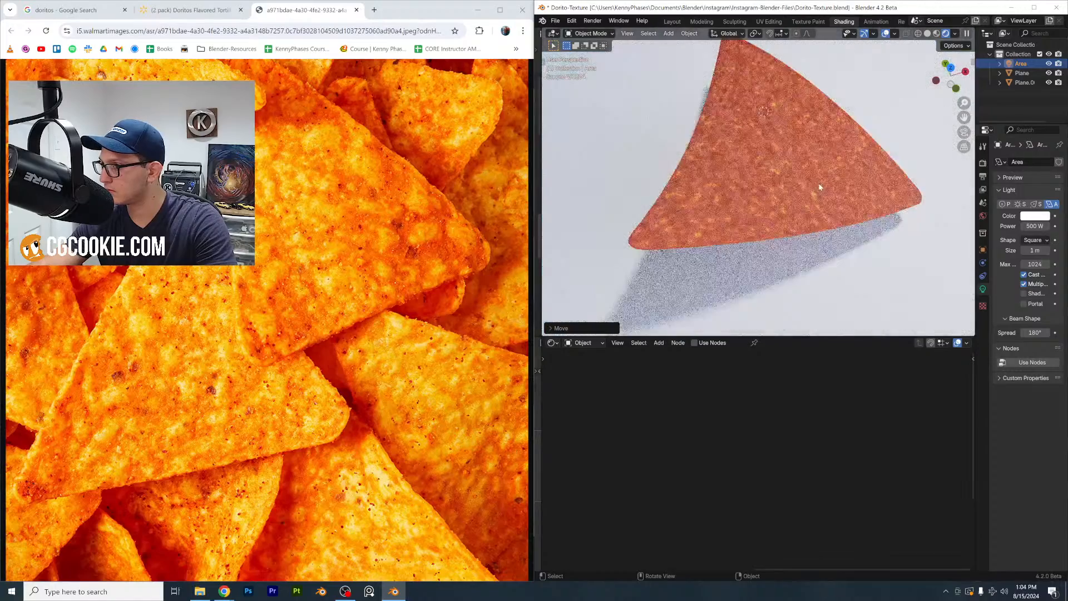
{"action": "middle_click_drag", "start_coordinate": [786, 245], "coordinate": [905, 197]}
{"action": "scroll", "coordinate": [735, 225], "scroll_direction": "up", "scroll_amount": 5}
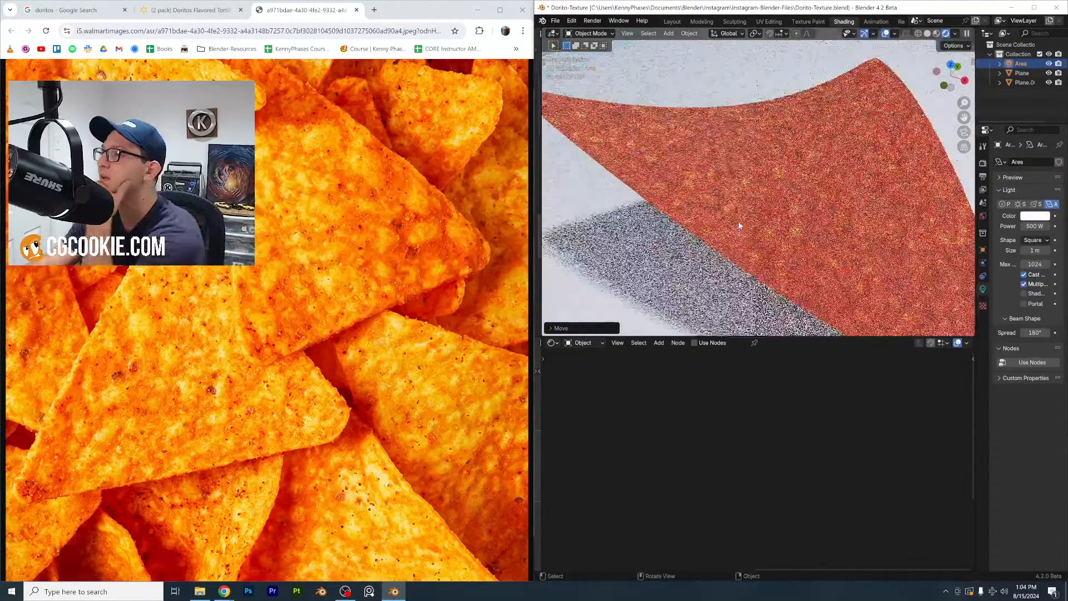
Select the chip, switch to the Layout workspace and maximize the Blender window
{"action": "left_click", "coordinate": [754, 223]}
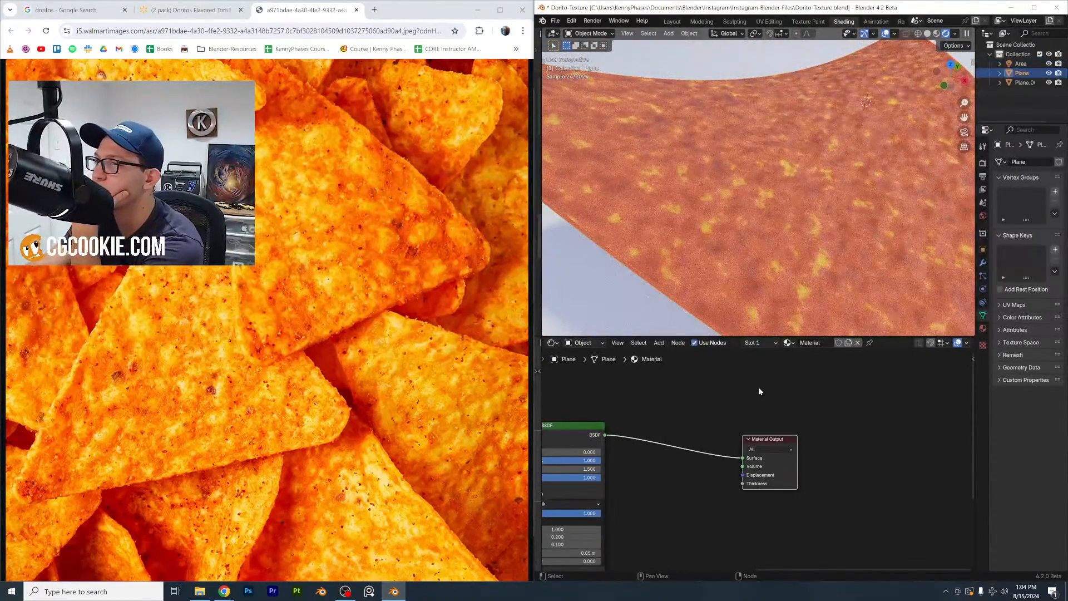
{"action": "scroll", "coordinate": [760, 391], "scroll_direction": "down", "scroll_amount": 3}
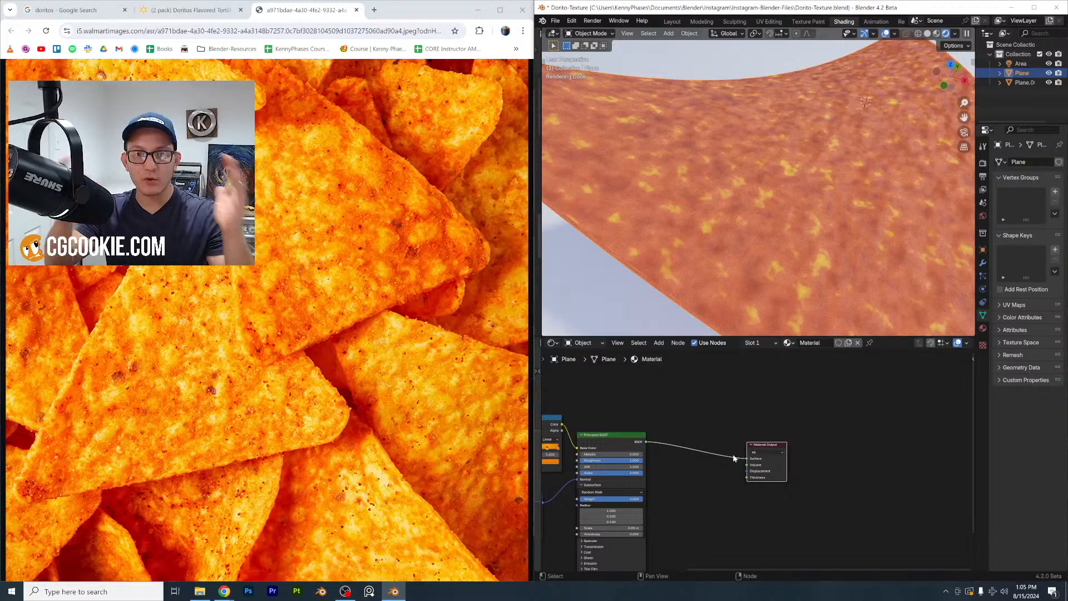
{"action": "left_click", "coordinate": [673, 21]}
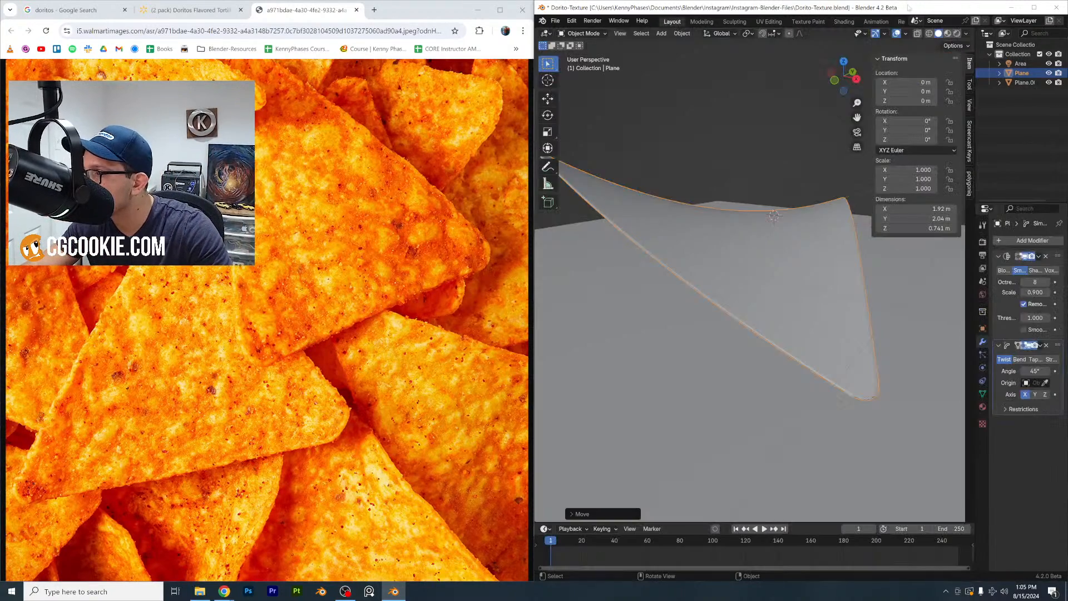
{"action": "double_click", "coordinate": [924, 8]}
Set the solid viewport shading's object color to Random
{"action": "left_click", "coordinate": [874, 30]}
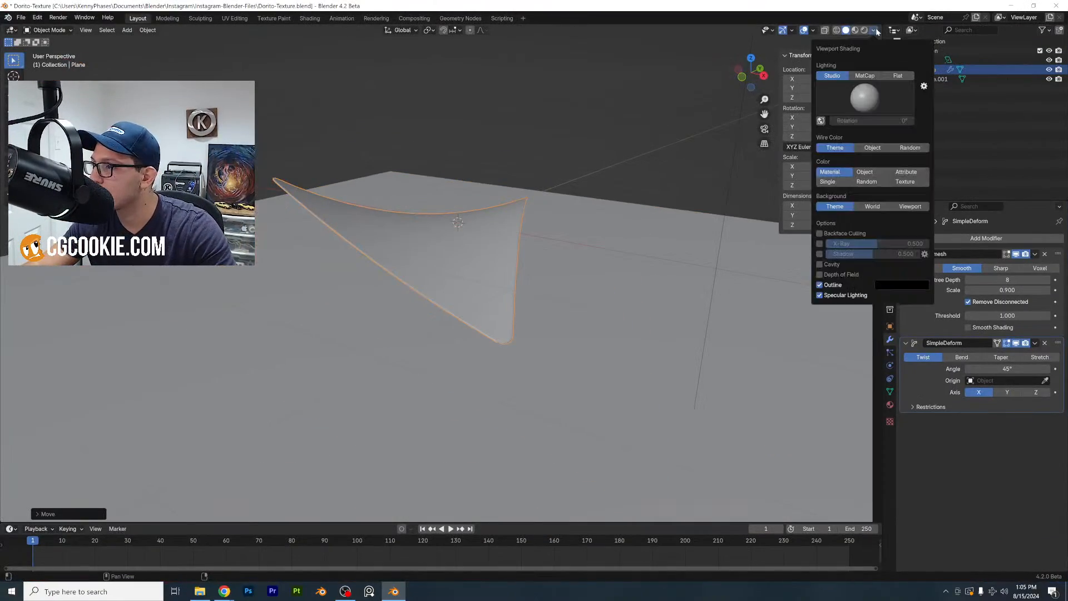
{"action": "left_click", "coordinate": [867, 181]}
{"action": "middle_click_drag", "start_coordinate": [639, 189], "coordinate": [657, 223]}
{"action": "scroll", "coordinate": [534, 295], "scroll_direction": "up", "scroll_amount": 4}
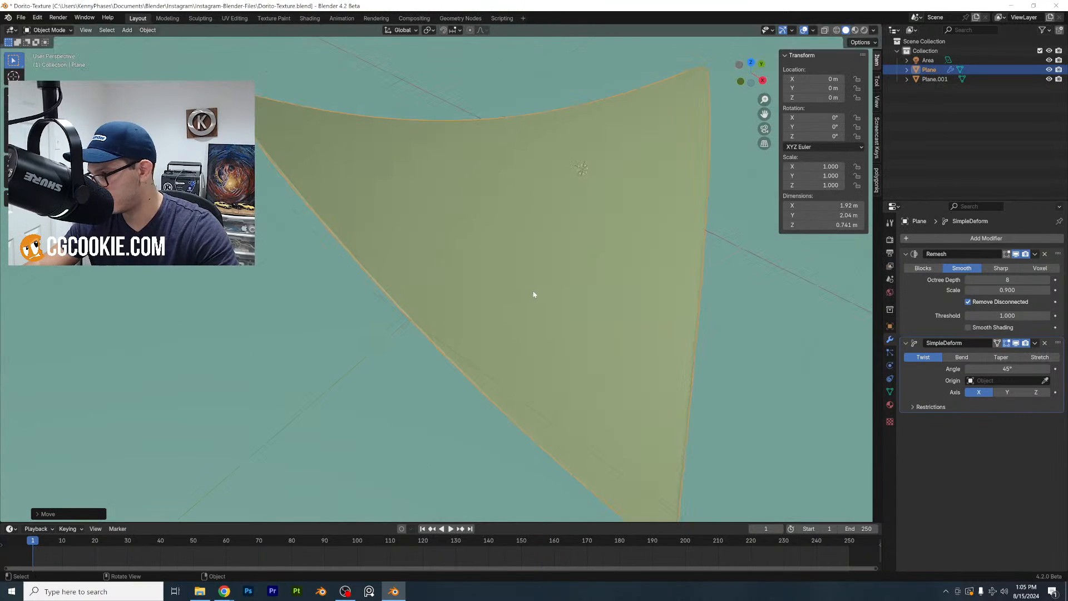
Collapse the chip's Remesh and SimpleDeform modifiers and save the file
{"action": "left_click", "coordinate": [907, 253]}
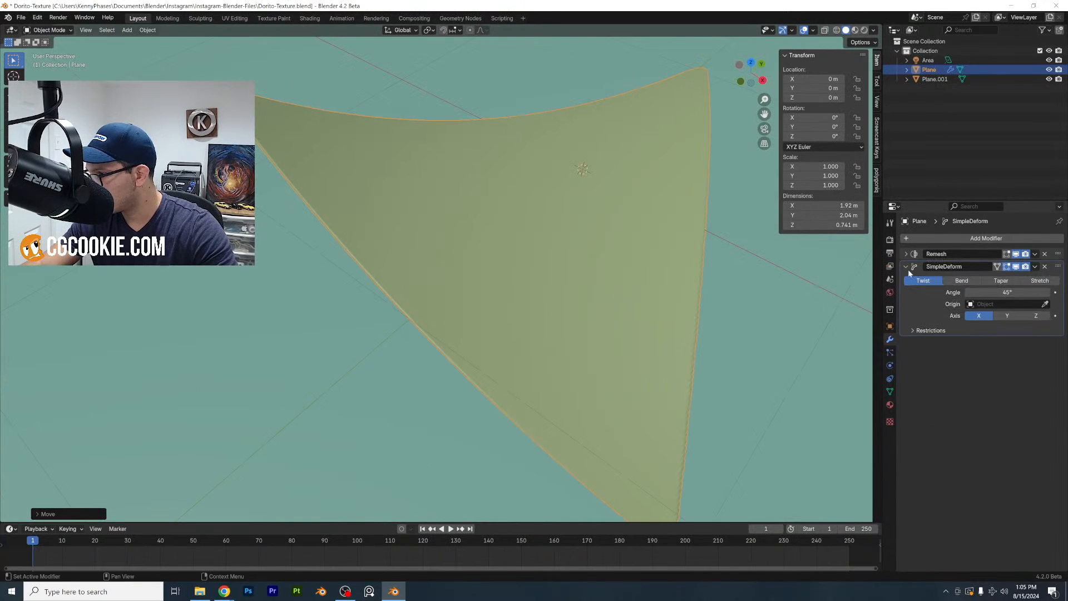
{"action": "left_click", "coordinate": [906, 266]}
{"action": "key", "text": "ctrl+s"}
Add a Displace modifier to the chip with a new texture of type Clouds
{"action": "key", "text": "shift+a"}
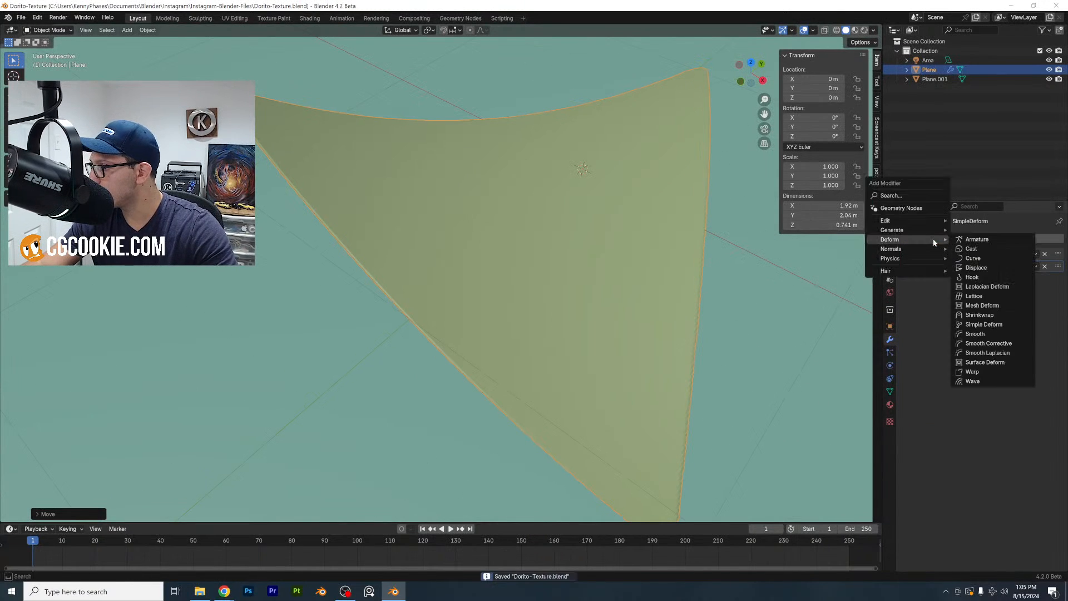
{"action": "left_click", "coordinate": [984, 268]}
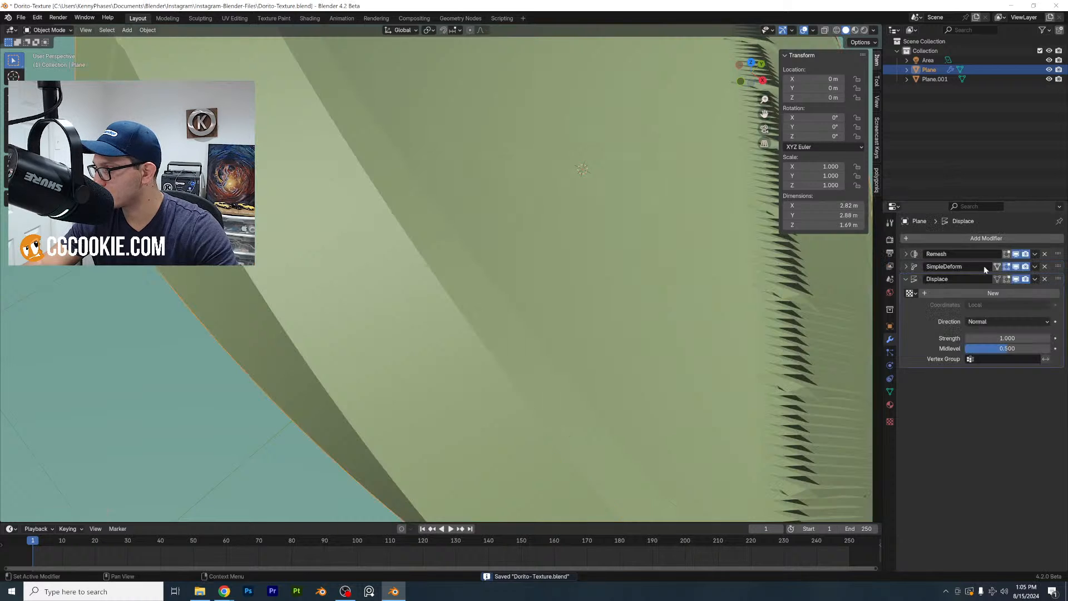
{"action": "left_click", "coordinate": [986, 297]}
{"action": "left_click", "coordinate": [891, 421]}
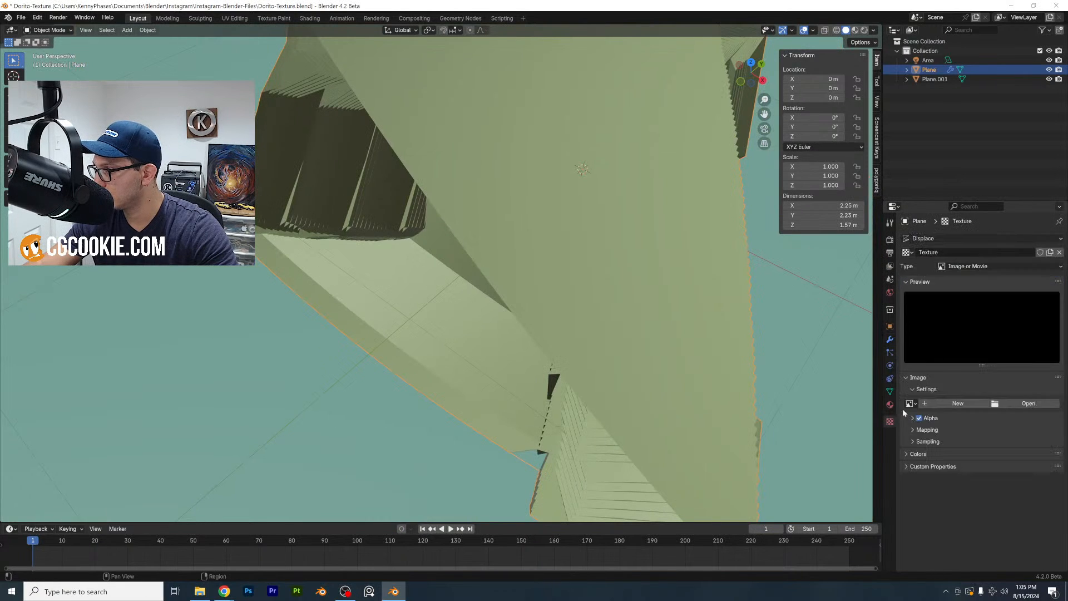
{"action": "left_click", "coordinate": [977, 266]}
{"action": "left_click", "coordinate": [971, 295]}
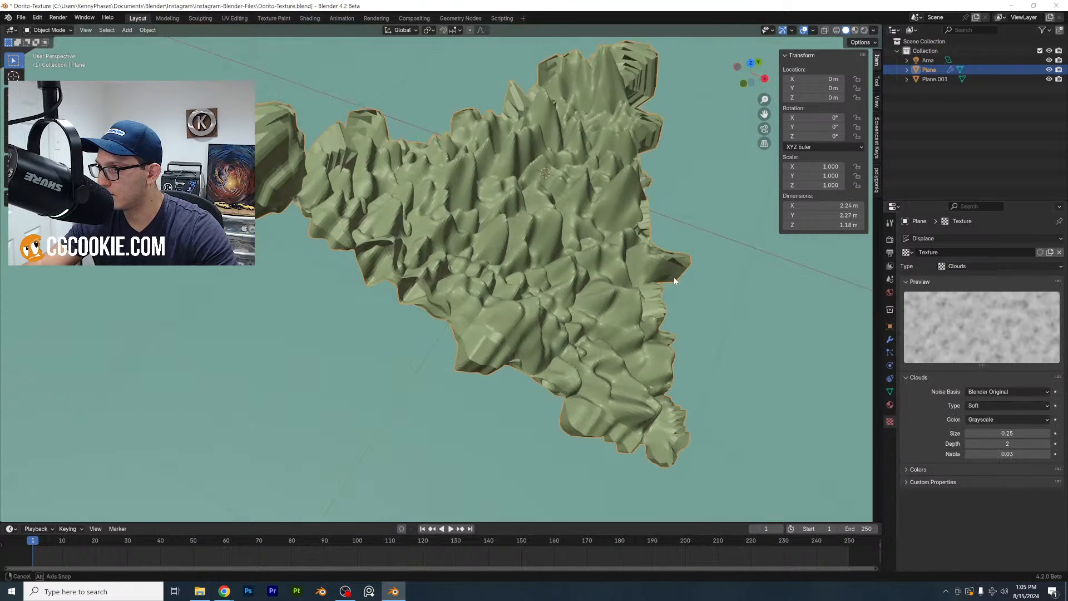
Reduce the Clouds texture's size and lower the Displace strength to 0.080
{"action": "middle_click_drag", "start_coordinate": [675, 281], "coordinate": [702, 322]}
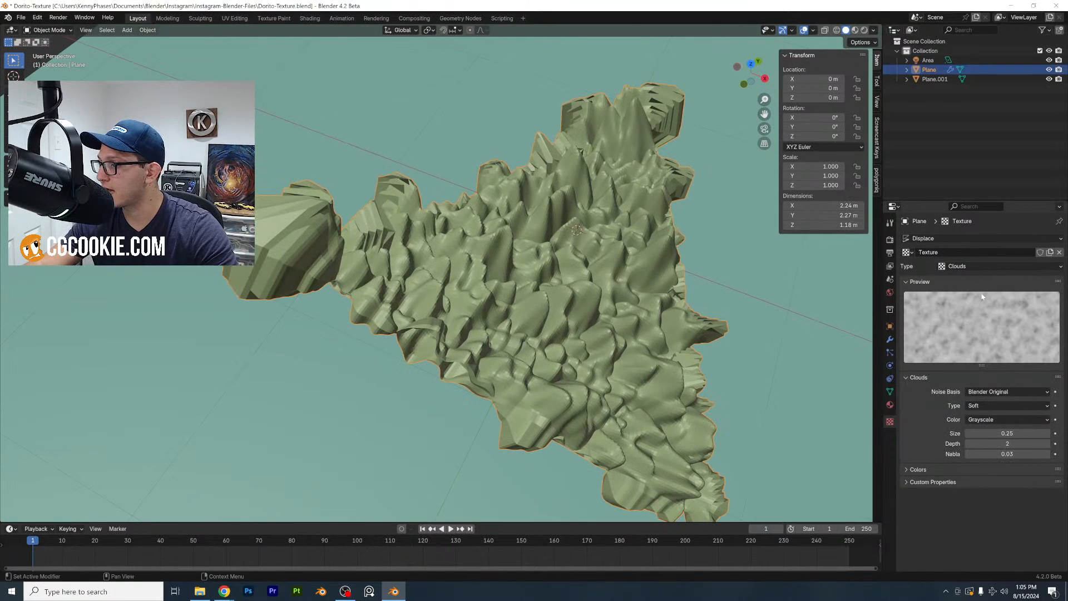
{"action": "left_click_drag", "start_coordinate": [1007, 433], "coordinate": [963, 433]}
{"action": "left_click", "coordinate": [890, 339]}
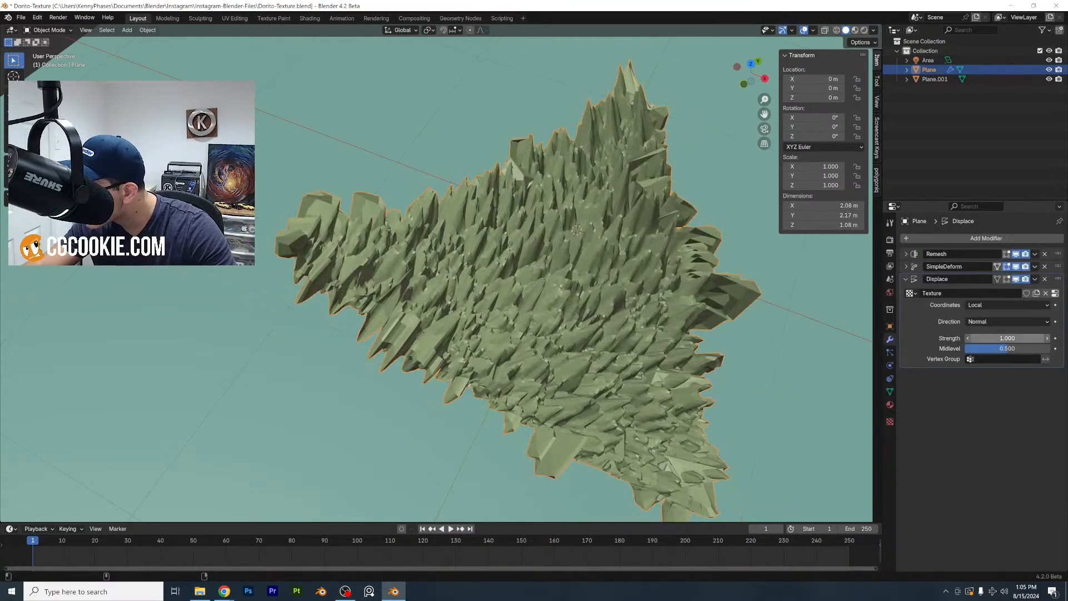
{"action": "left_click_drag", "start_coordinate": [1008, 338], "coordinate": [974, 339]}
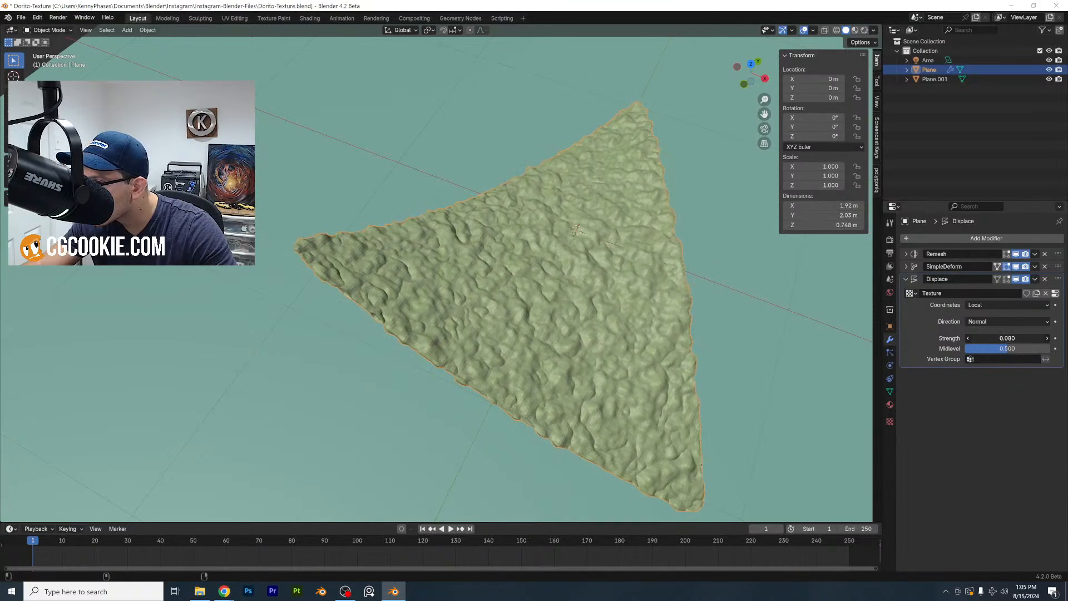
{"action": "scroll", "coordinate": [592, 291], "scroll_direction": "up", "scroll_amount": 5}
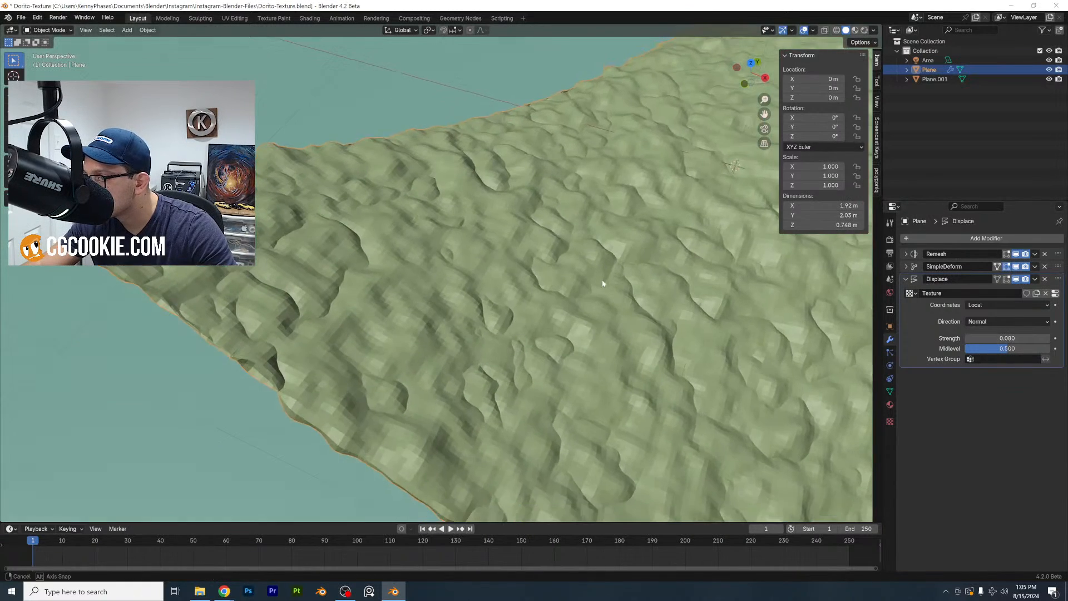
{"action": "middle_click_drag", "start_coordinate": [603, 280], "coordinate": [599, 279]}
Switch the viewport to Rendered shading and set the Displace strength to 0.02
{"action": "key", "text": "z"}
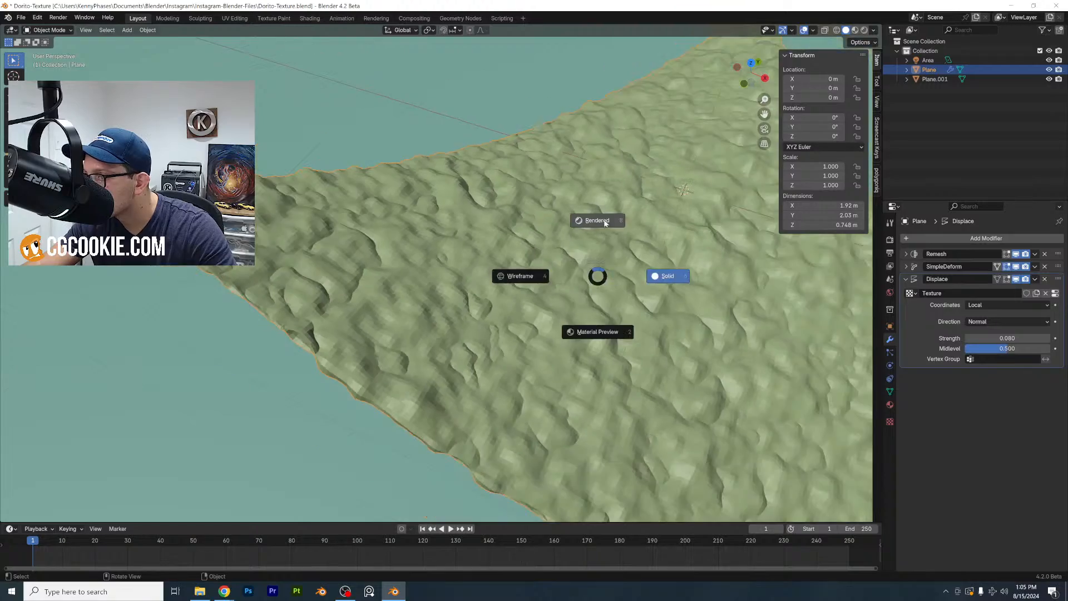
{"action": "left_click", "coordinate": [600, 218]}
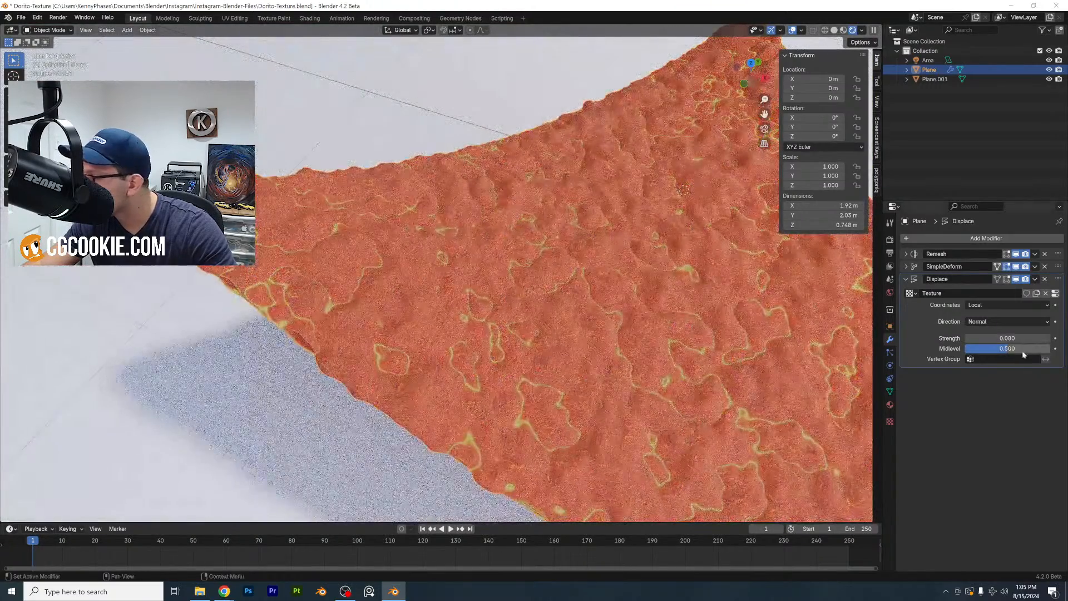
{"action": "double_click", "coordinate": [997, 338]}
{"action": "type", "text": "0.02"}
{"action": "key", "text": "Return"}
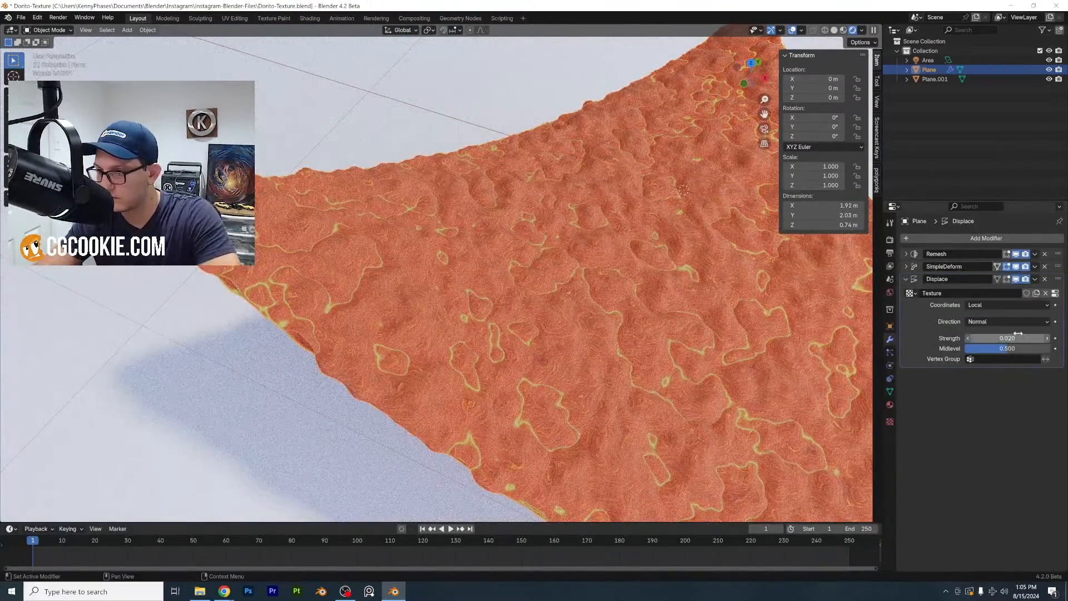
Raise the Remesh modifier's Octree Depth to 9 in Solid shading, save the file and check the chip in Rendered shading
{"action": "scroll", "coordinate": [546, 256], "scroll_direction": "down", "scroll_amount": 1}
{"action": "middle_click_drag", "start_coordinate": [551, 251], "coordinate": [452, 271], "text": "shift"}
{"action": "middle_click_drag", "start_coordinate": [452, 271], "coordinate": [473, 262]}
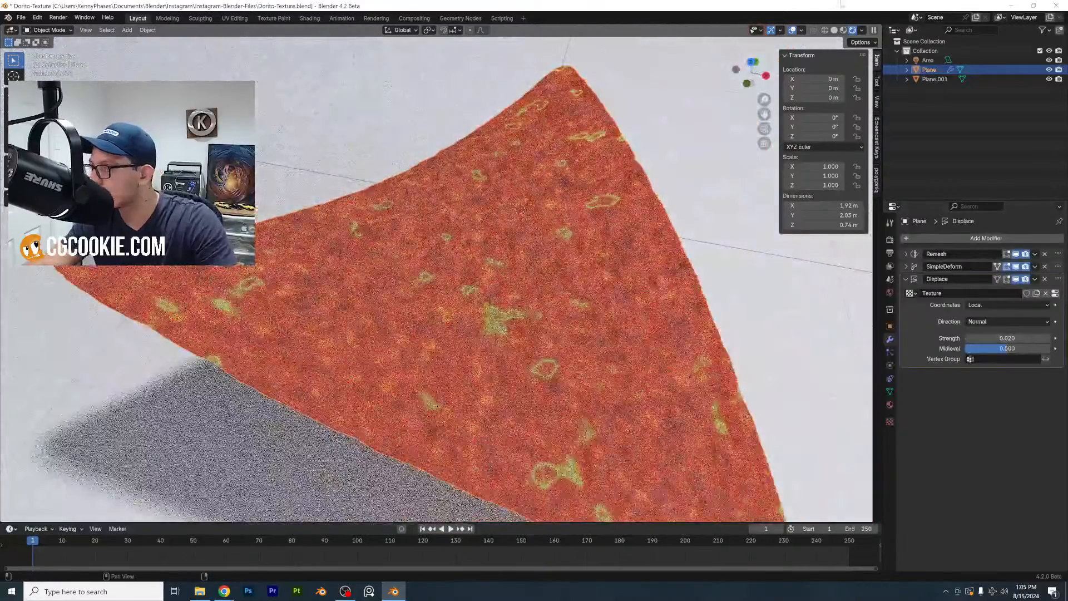
{"action": "left_click", "coordinate": [835, 30]}
{"action": "mouse_move", "coordinate": [537, 222]}
{"action": "middle_mouse_down"}
{"action": "mouse_move", "coordinate": [556, 187]}
{"action": "mouse_move", "coordinate": [529, 257]}
{"action": "middle_mouse_up"}
{"action": "left_click", "coordinate": [906, 255]}
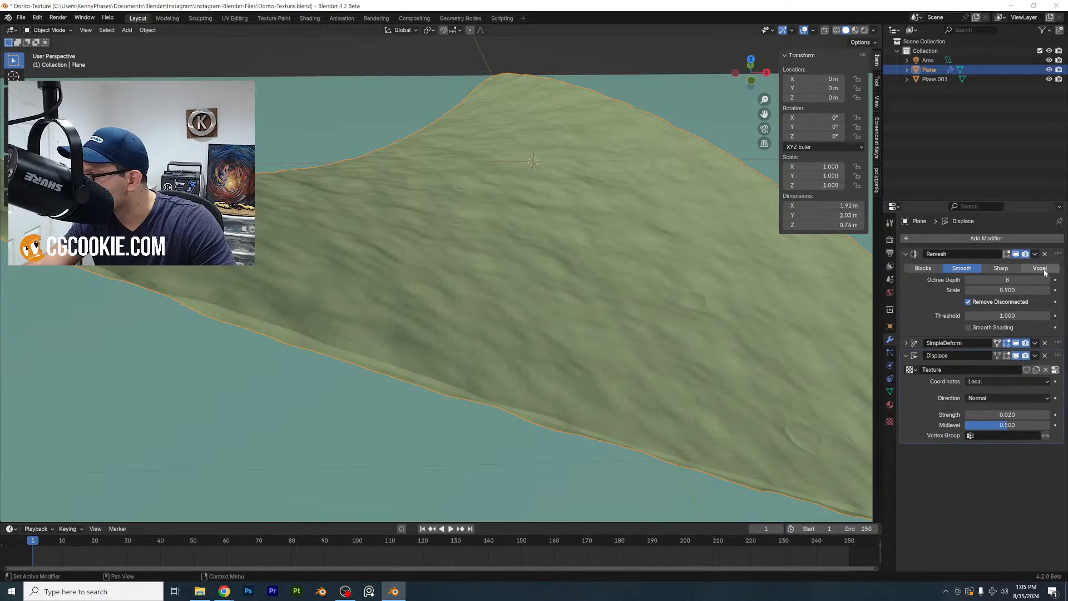
{"action": "key", "text": "ctrl+s"}
{"action": "left_click", "coordinate": [1048, 280]}
{"action": "middle_click_drag", "start_coordinate": [556, 273], "coordinate": [585, 291]}
{"action": "key", "text": "z"}
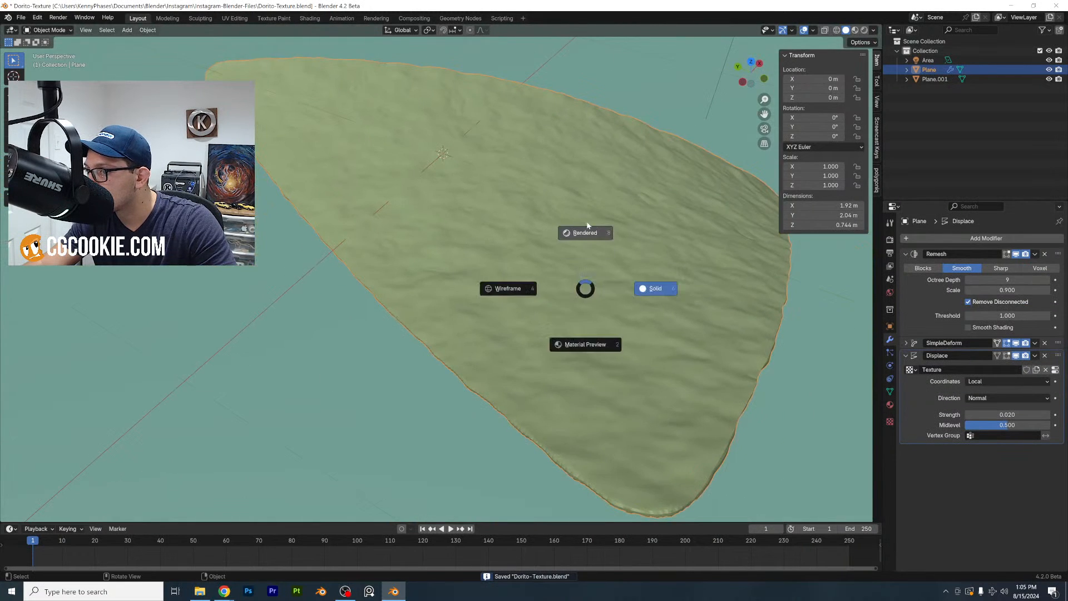
{"action": "left_click", "coordinate": [585, 223]}
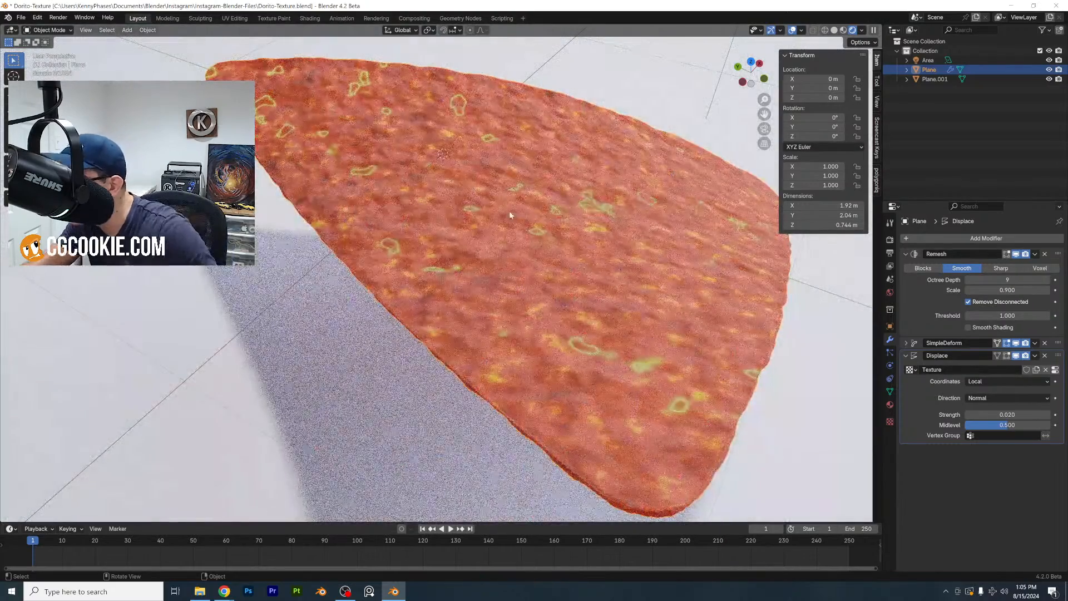
Return to Solid shading, set the Displace Midlevel to 0 and save the file with the modifiers collapsed
{"action": "left_click", "coordinate": [834, 30]}
{"action": "middle_click_drag", "start_coordinate": [634, 240], "coordinate": [606, 236]}
{"action": "scroll", "coordinate": [544, 245], "scroll_direction": "up", "scroll_amount": 4}
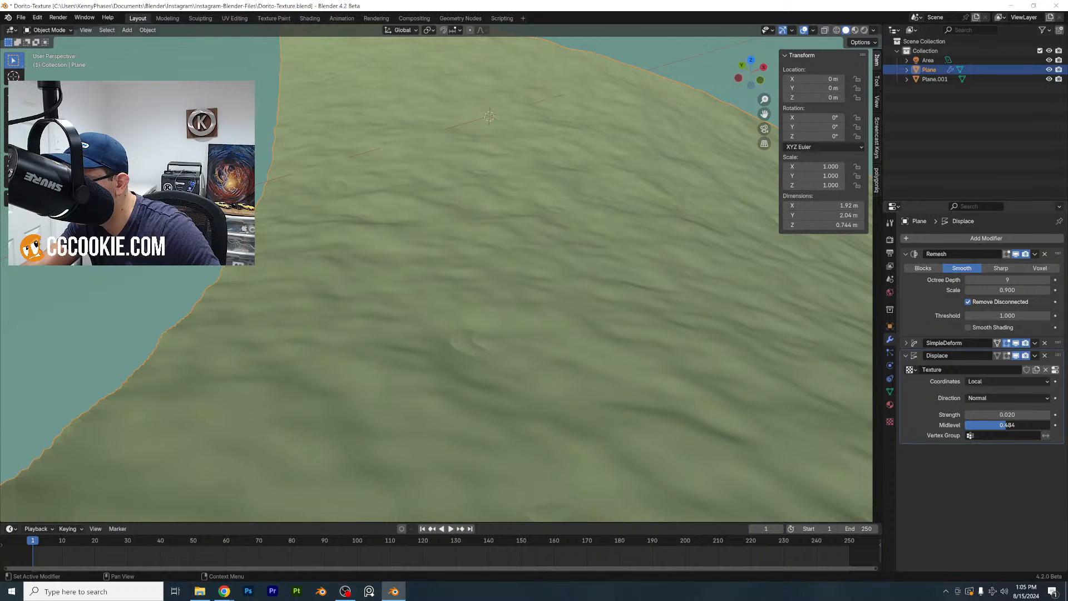
{"action": "left_click_drag", "start_coordinate": [1006, 425], "coordinate": [966, 426]}
{"action": "scroll", "coordinate": [537, 302], "scroll_direction": "down", "scroll_amount": 5}
{"action": "mouse_move", "coordinate": [537, 299]}
{"action": "middle_mouse_down"}
{"action": "mouse_move", "coordinate": [542, 317]}
{"action": "mouse_move", "coordinate": [561, 280]}
{"action": "mouse_move", "coordinate": [549, 309]}
{"action": "middle_mouse_up"}
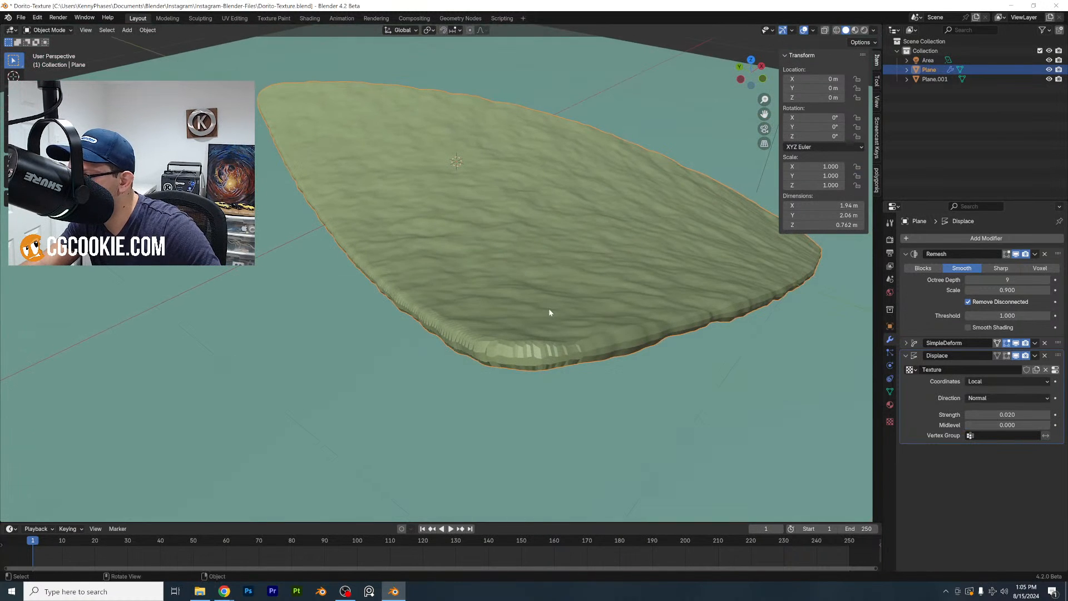
{"action": "left_click", "coordinate": [906, 356]}
{"action": "left_click", "coordinate": [906, 254]}
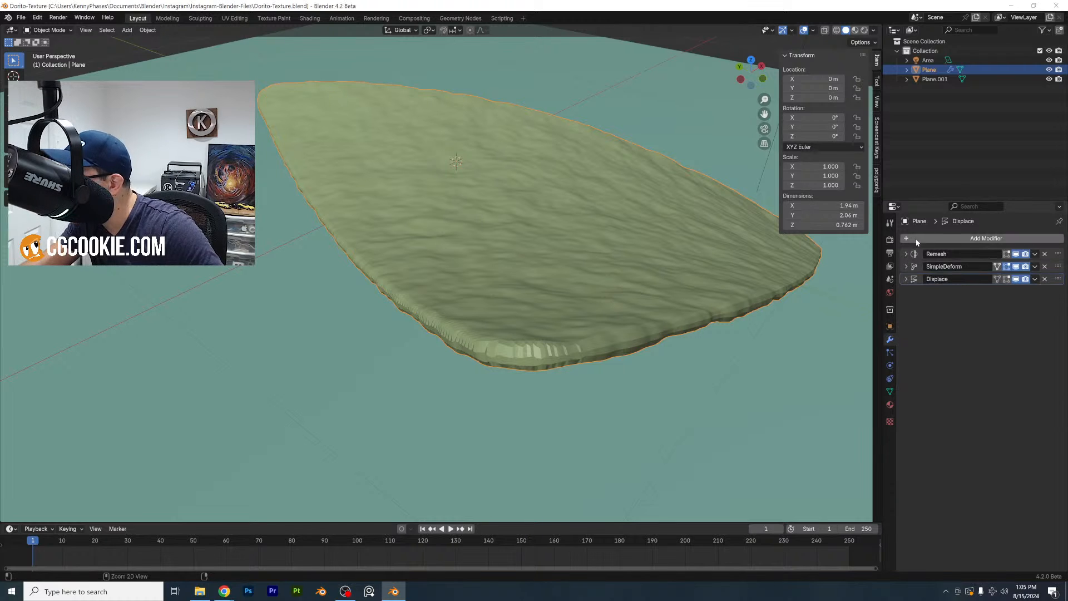
{"action": "key", "text": "ctrl+s"}
Try a Smooth modifier on the chip with Repeat raised to 9
{"action": "key", "text": "shift+a"}
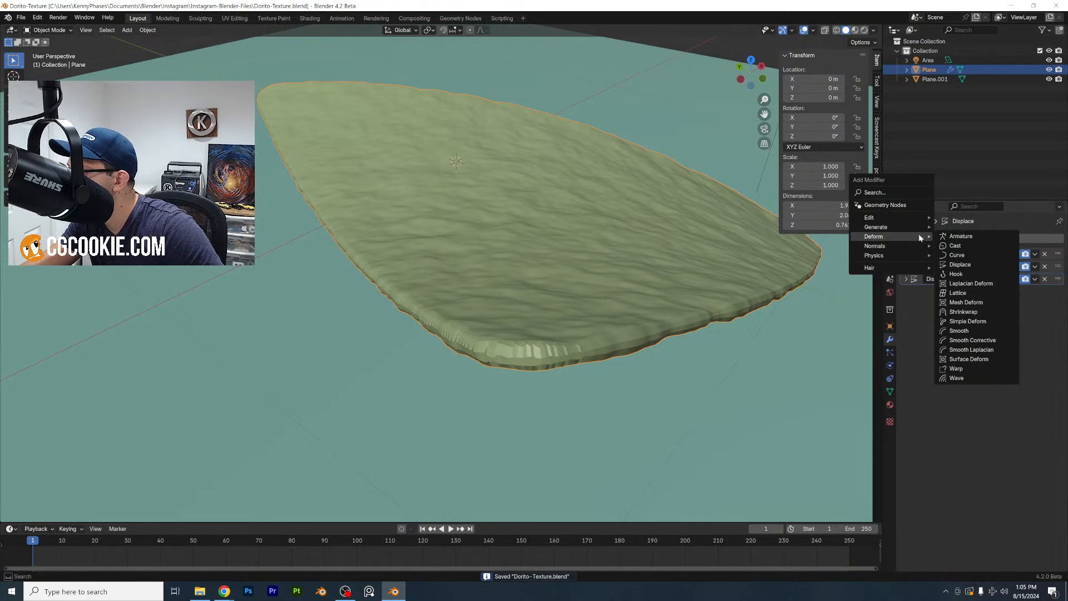
{"action": "left_click", "coordinate": [959, 331]}
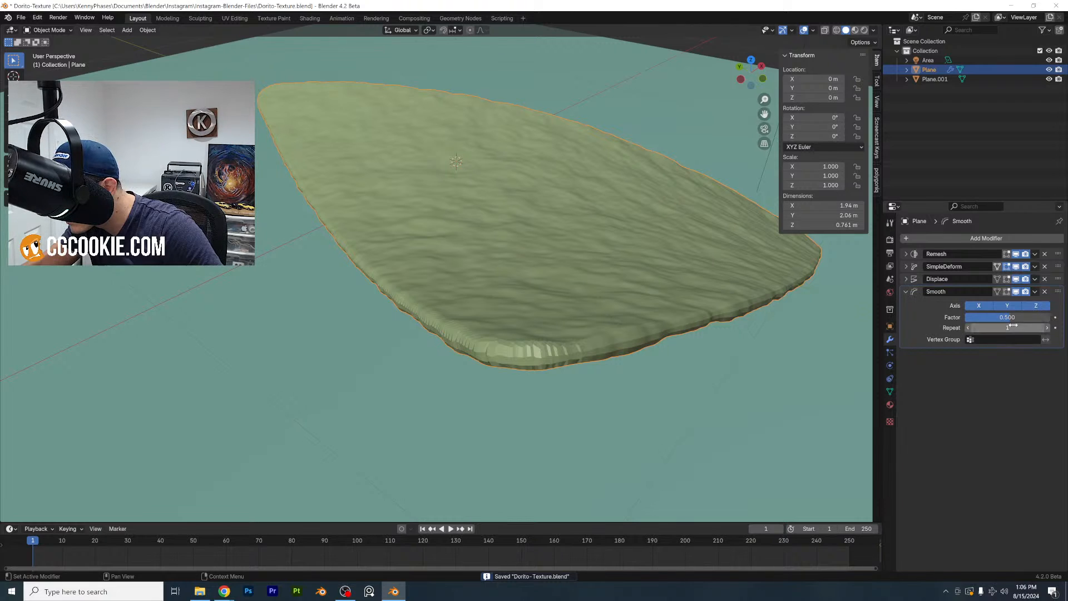
{"action": "left_click", "coordinate": [1049, 328]}
{"action": "left_click", "coordinate": [1048, 328]}
{"action": "left_click", "coordinate": [1048, 329]}
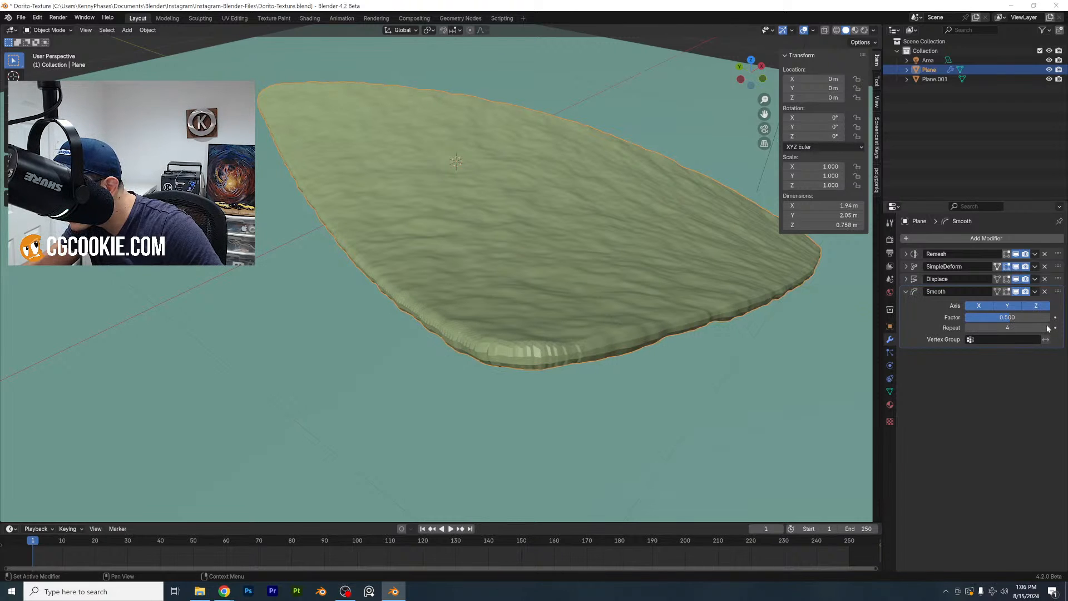
{"action": "left_click", "coordinate": [1048, 329]}
{"action": "left_click", "coordinate": [1047, 329]}
{"action": "left_click", "coordinate": [1048, 329]}
{"action": "left_click", "coordinate": [1048, 329]}
{"action": "left_click", "coordinate": [1048, 328]}
Test the Smooth modifier with Factor 0.1 and Repeat 20, and remove it from the chip
{"action": "left_click_drag", "start_coordinate": [1036, 324], "coordinate": [1057, 323]}
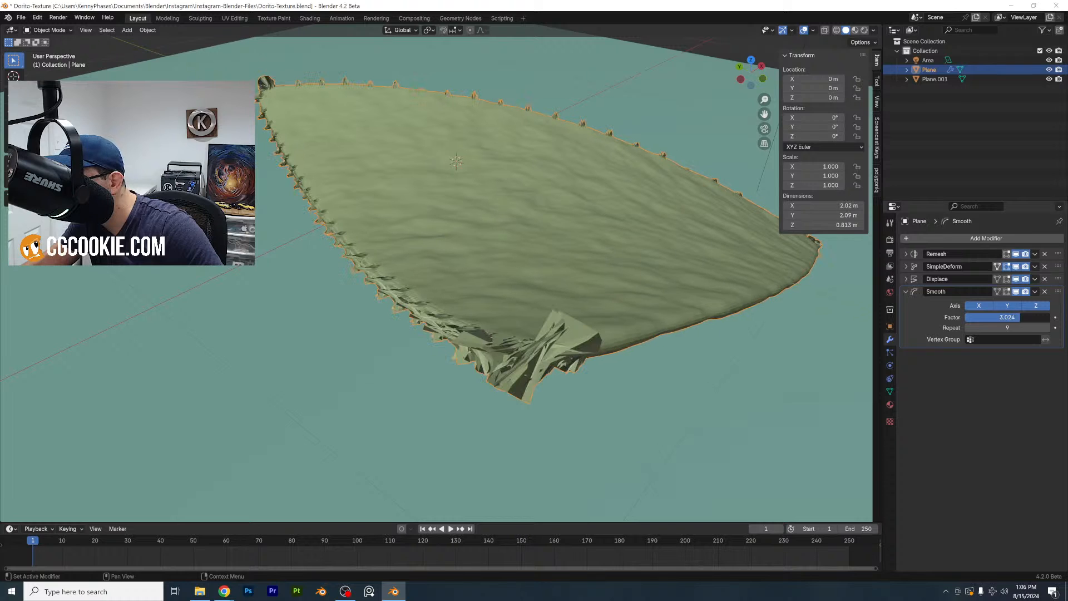
{"action": "left_click", "coordinate": [1006, 318]}
{"action": "type", "text": "0.1"}
{"action": "key", "text": "Return"}
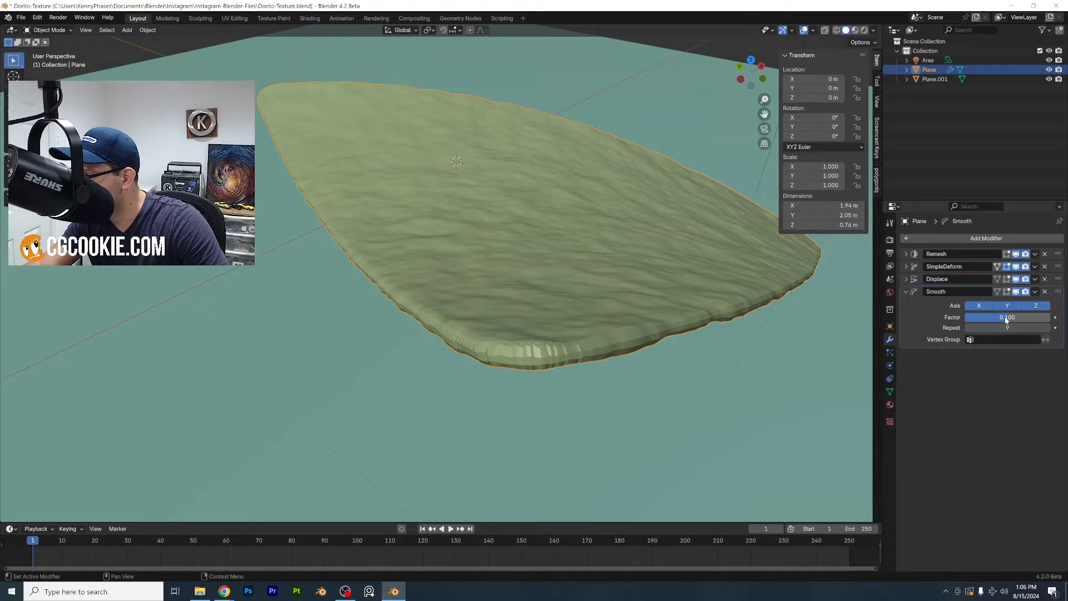
{"action": "left_click", "coordinate": [1007, 327]}
{"action": "key", "text": "Return"}
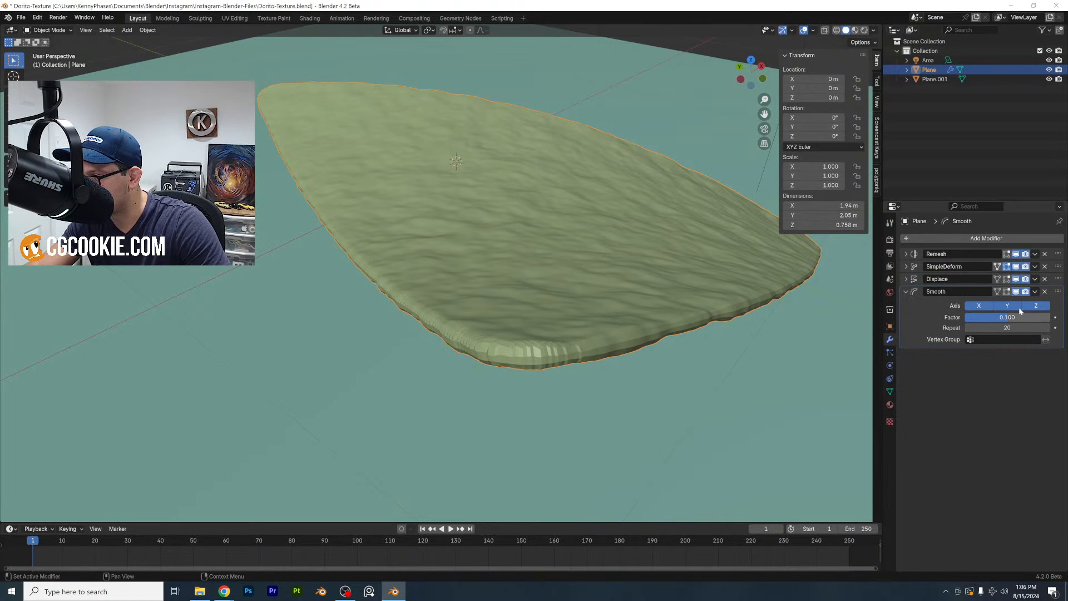
{"action": "left_click", "coordinate": [1045, 293]}
Apply Shade Smooth to the chip and inspect its surface close up in Rendered shading
{"action": "right_click", "coordinate": [525, 331]}
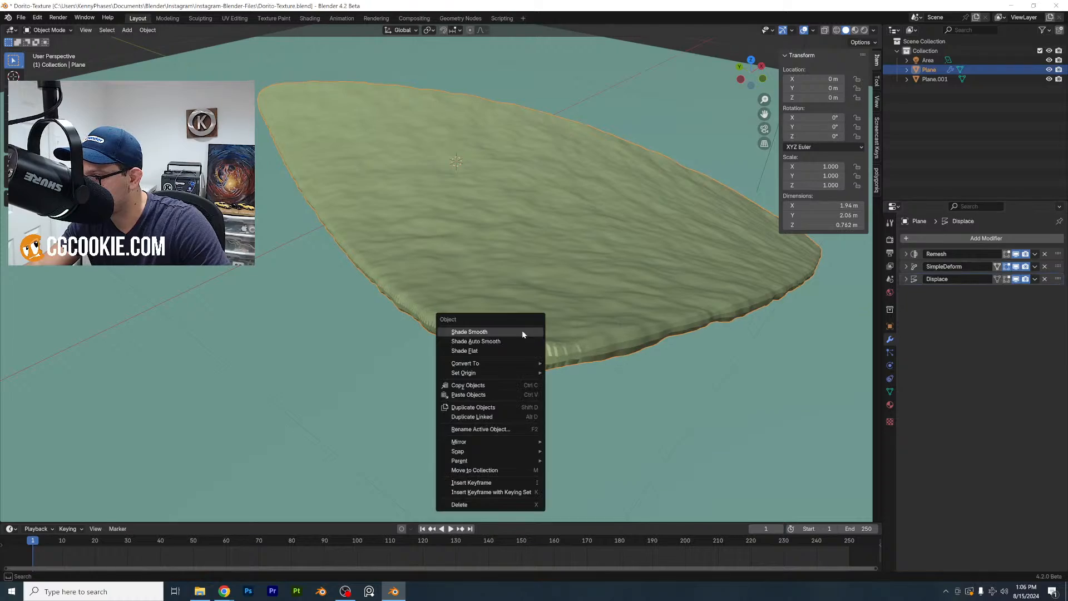
{"action": "left_click", "coordinate": [522, 329]}
{"action": "key", "text": "z"}
{"action": "left_click", "coordinate": [556, 253]}
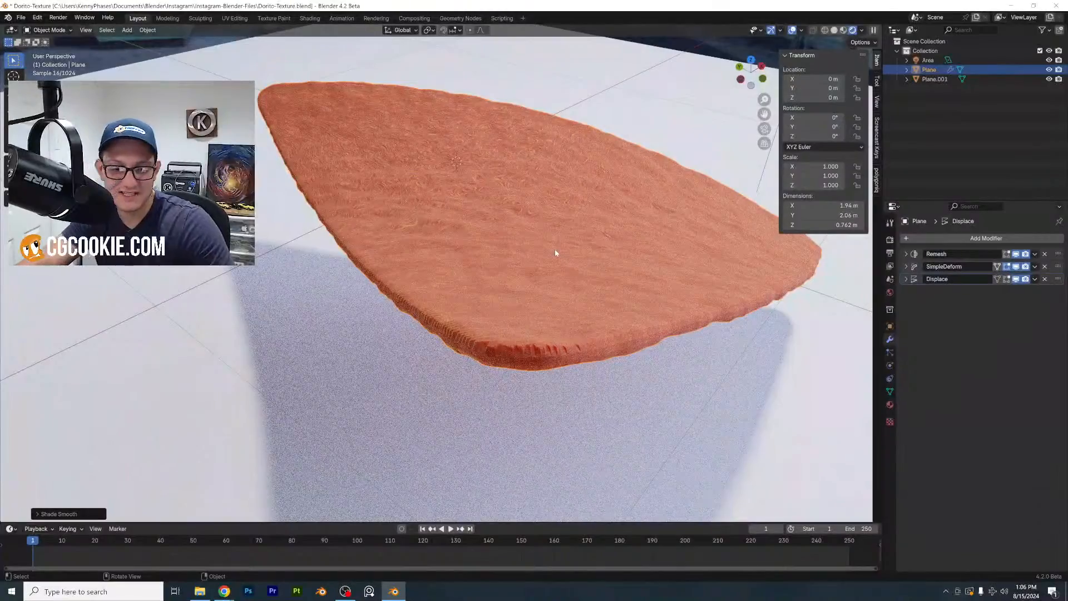
{"action": "scroll", "coordinate": [557, 253], "scroll_direction": "up", "scroll_amount": 6}
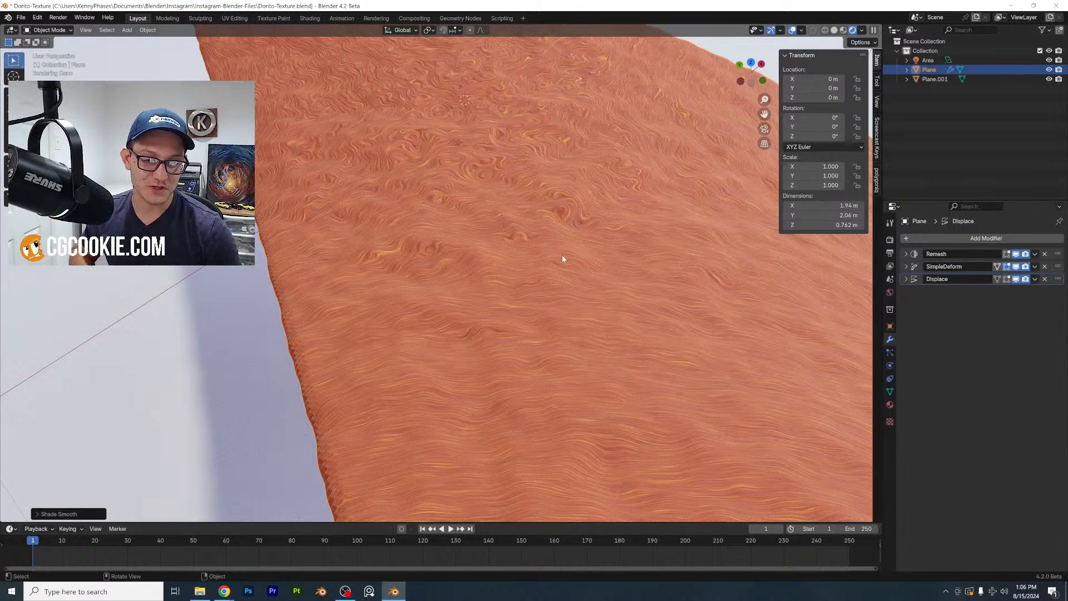
Open the Shading workspace and add a Texture Coordinate node before the chip material's Noise Texture nodes
{"action": "left_click", "coordinate": [308, 19]}
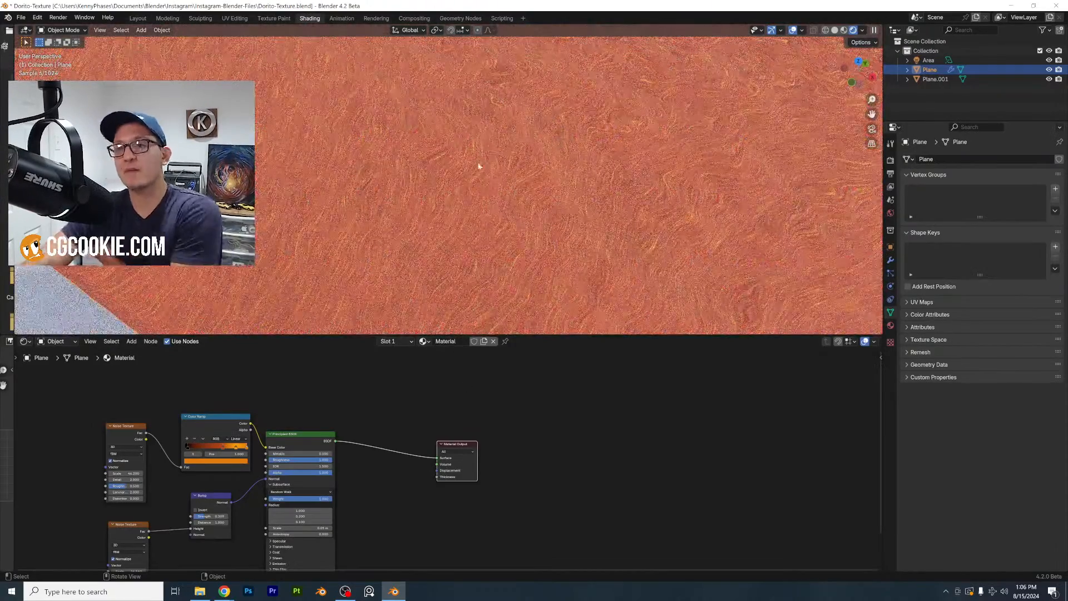
{"action": "scroll", "coordinate": [472, 165], "scroll_direction": "down", "scroll_amount": 5}
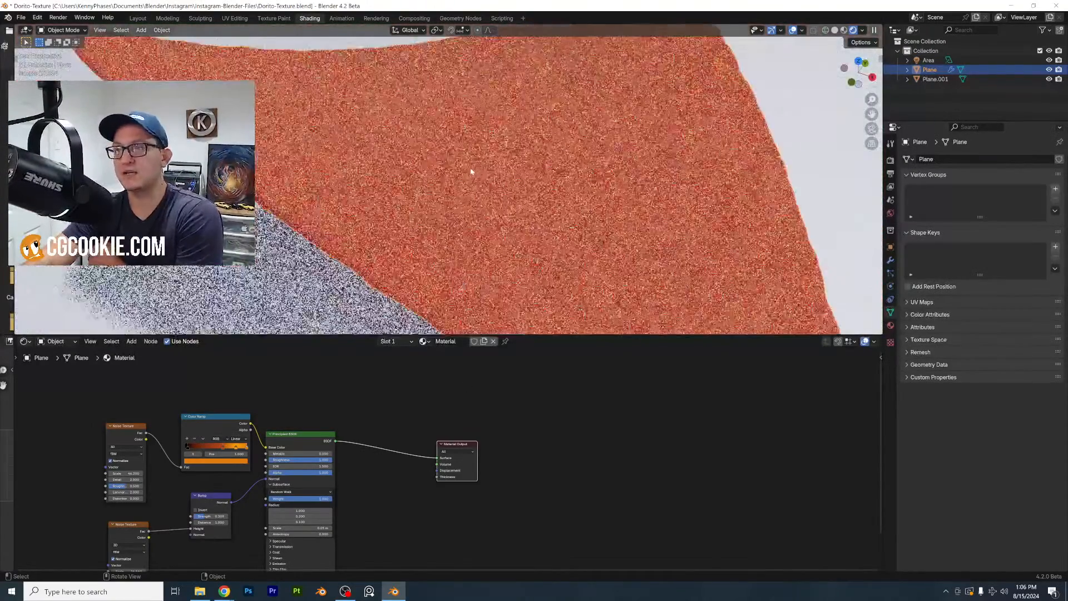
{"action": "middle_click_drag", "start_coordinate": [307, 421], "coordinate": [466, 420]}
{"action": "key", "text": "shift+a"}
{"action": "left_click", "coordinate": [177, 425]}
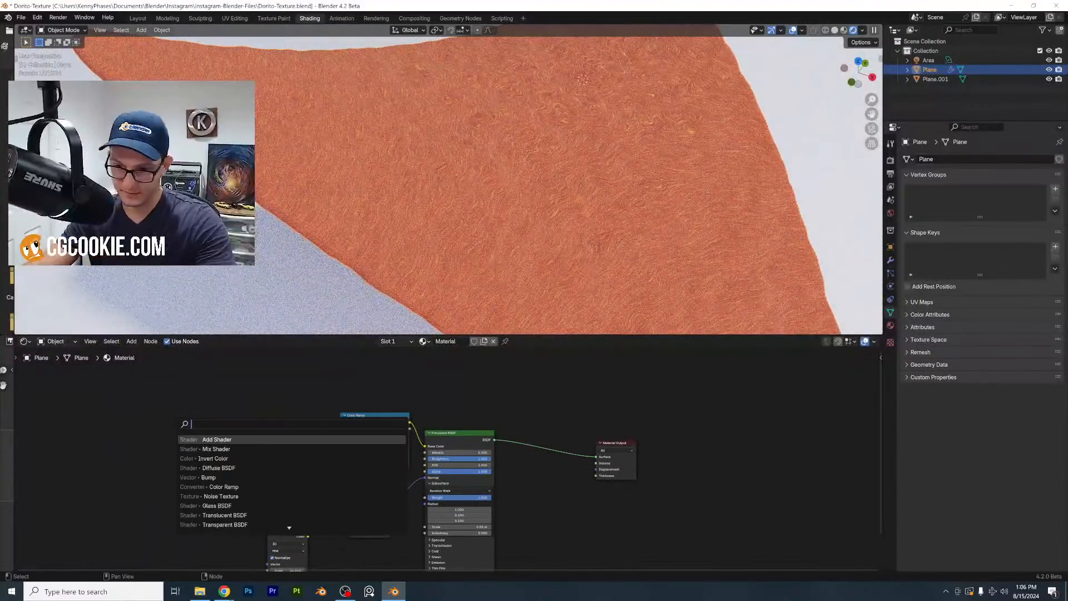
{"action": "type", "text": "texture coo"}
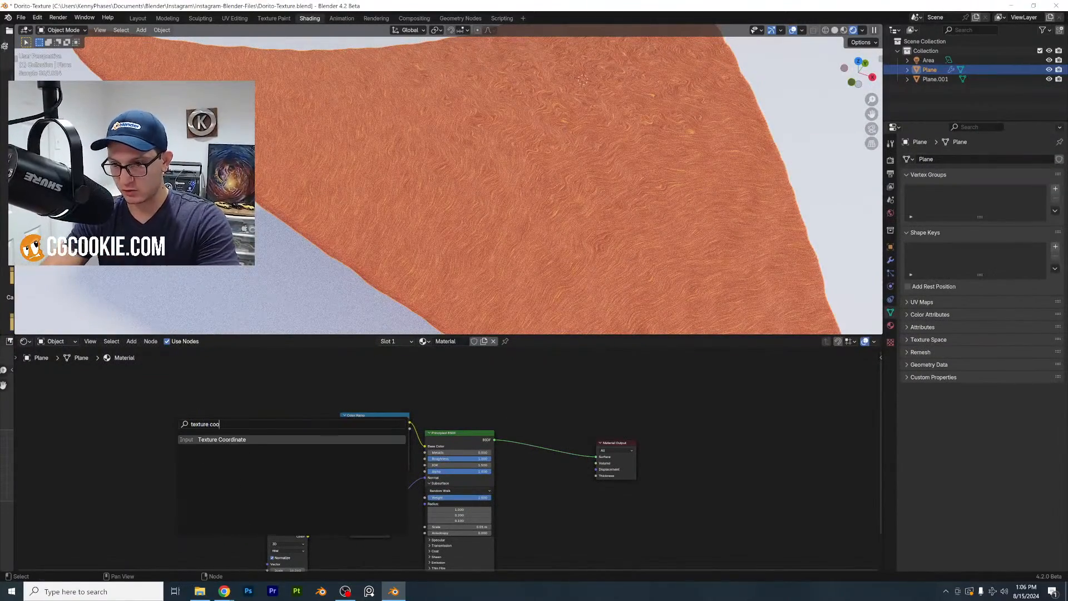
{"action": "key", "text": "Return"}
{"action": "left_click", "coordinate": [129, 423]}
Add a Mapping node beside the Texture Coordinate node
{"action": "key", "text": "shift+a"}
{"action": "left_click", "coordinate": [192, 400]}
{"action": "type", "text": "mapp"}
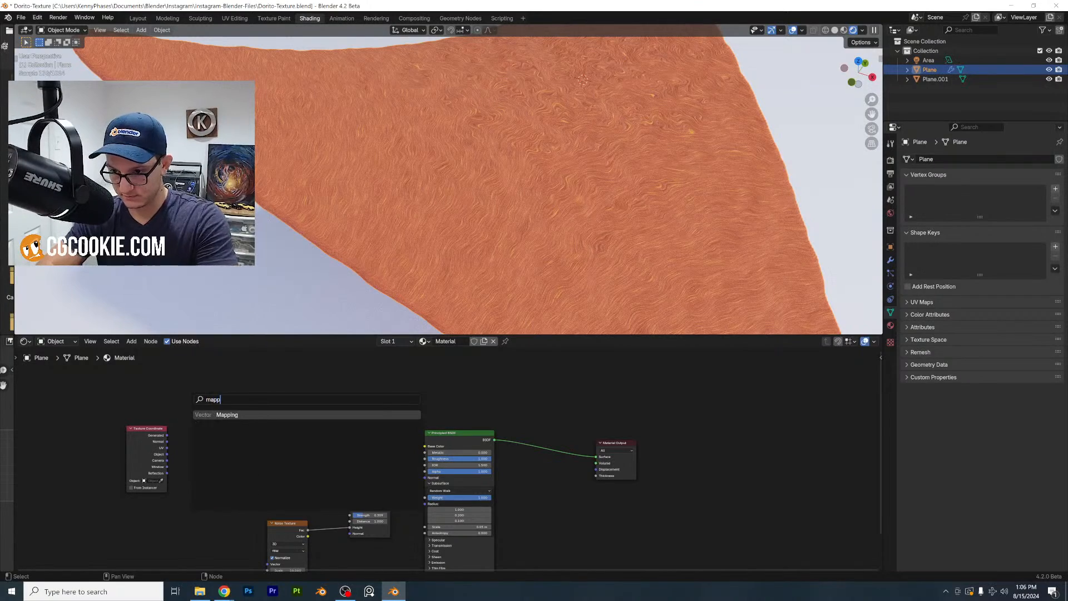
{"action": "key", "text": "Return"}
{"action": "left_click", "coordinate": [190, 401]}
Connect Generated coordinates to the Mapping node and its Vector output to the Noise Texture feeding the Color Ramp
{"action": "scroll", "coordinate": [240, 462], "scroll_direction": "up", "scroll_amount": 5}
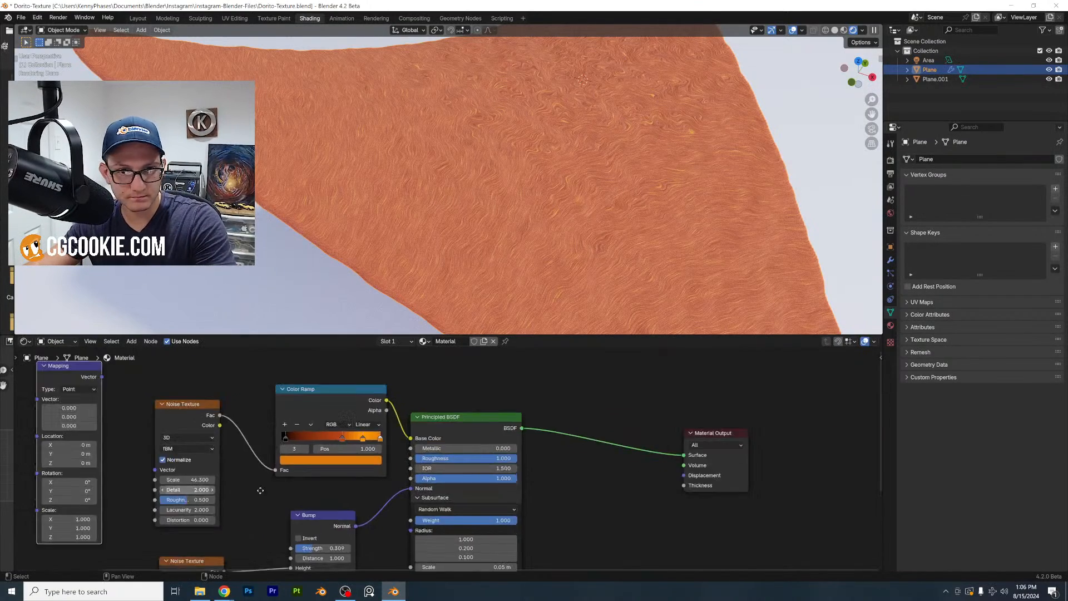
{"action": "middle_click_drag", "start_coordinate": [223, 451], "coordinate": [351, 519]}
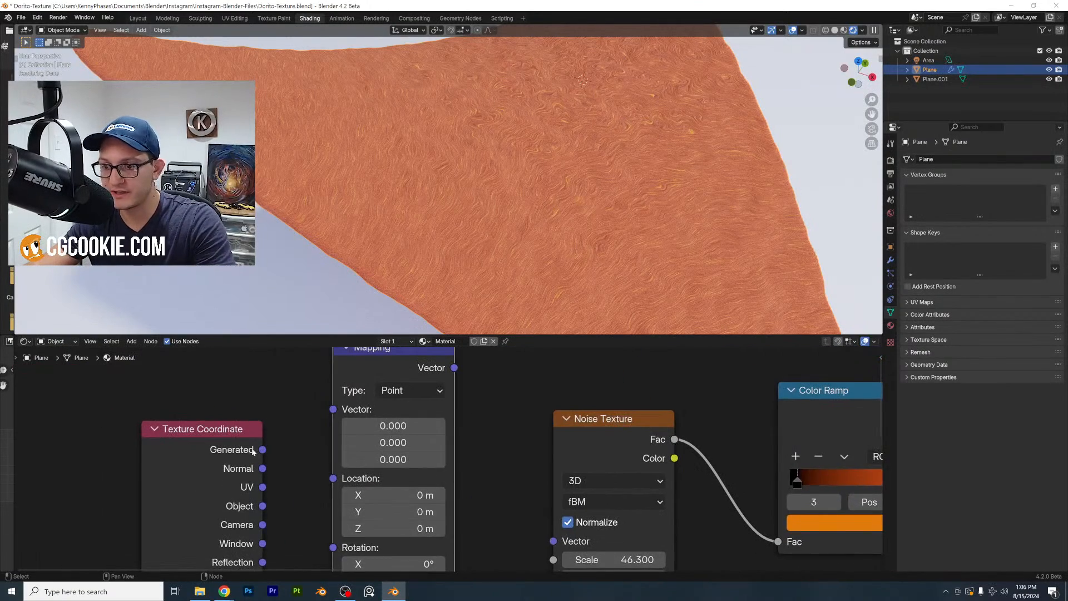
{"action": "left_click_drag", "start_coordinate": [238, 450], "coordinate": [307, 410]}
{"action": "scroll", "coordinate": [492, 429], "scroll_direction": "down", "scroll_amount": 1}
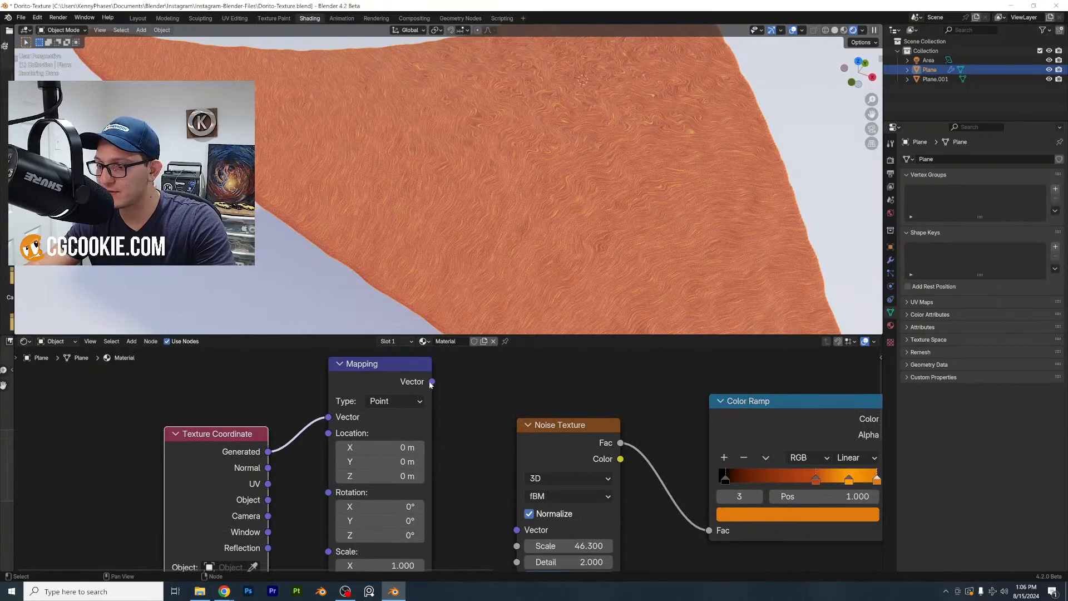
{"action": "left_click_drag", "start_coordinate": [432, 381], "coordinate": [517, 530]}
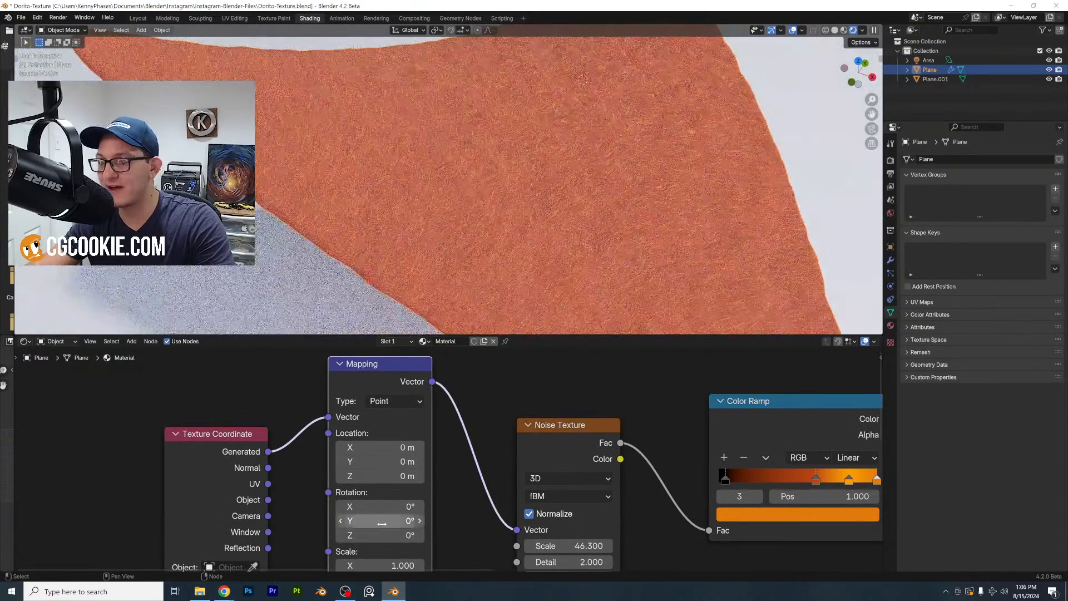
Feed the Mapping node from Object coordinates instead and lower the color Noise Texture's Scale to 30.1
{"action": "scroll", "coordinate": [334, 489], "scroll_direction": "up", "scroll_amount": 1}
{"action": "left_click_drag", "start_coordinate": [237, 506], "coordinate": [315, 410]}
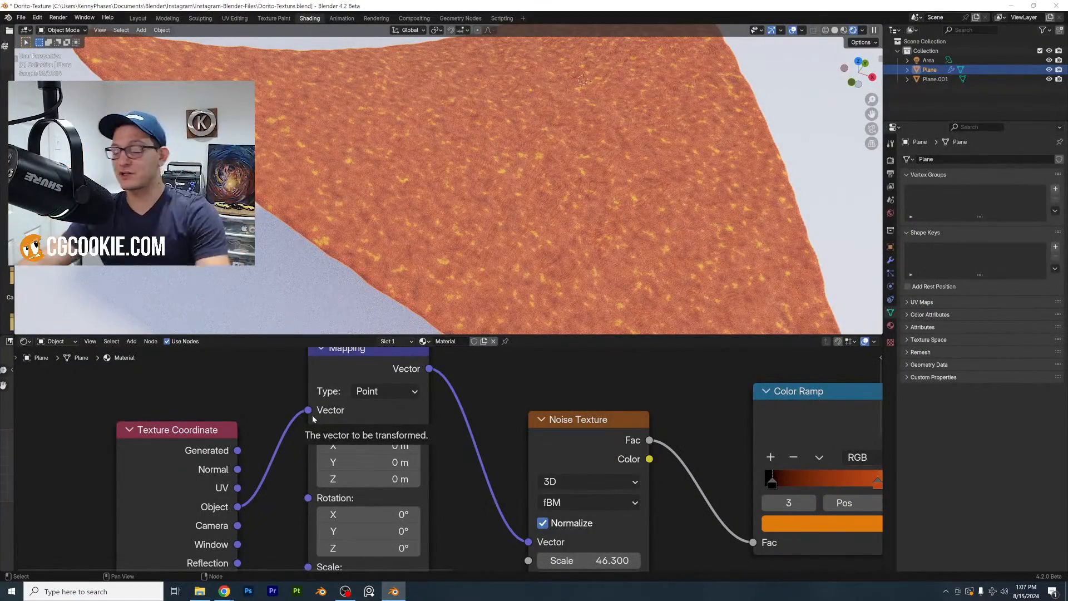
{"action": "middle_click_drag", "start_coordinate": [470, 473], "coordinate": [394, 389]}
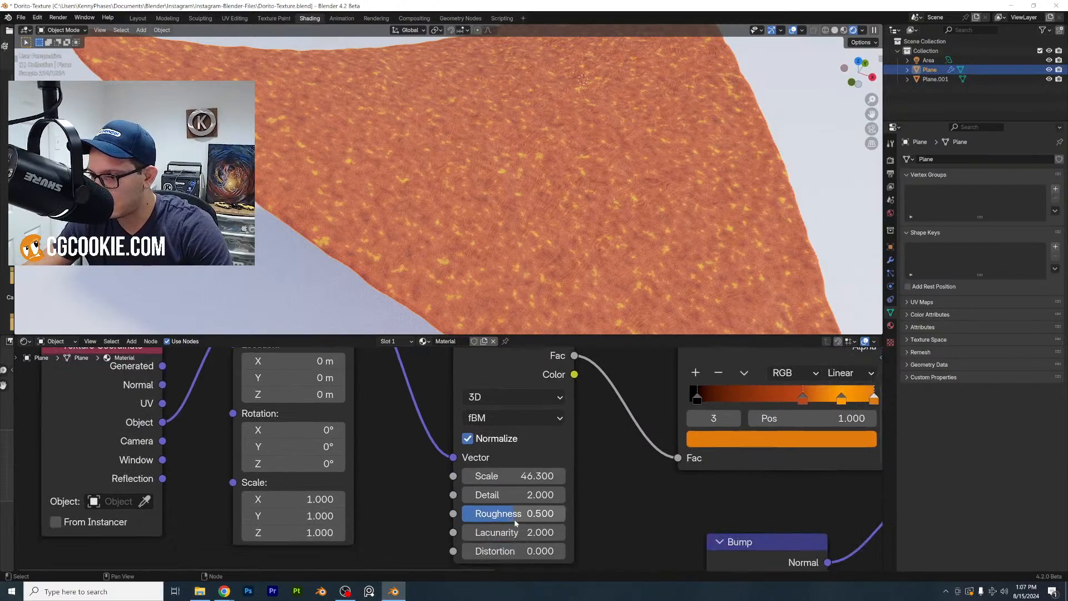
{"action": "left_click_drag", "start_coordinate": [516, 477], "coordinate": [434, 477]}
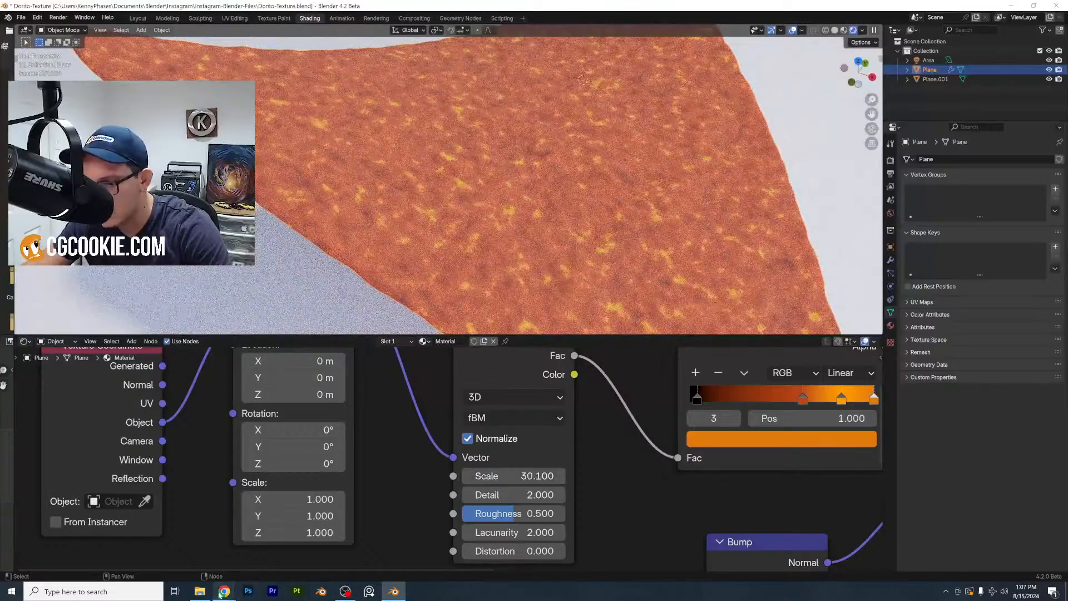
Switch to Chrome to compare the chip with the Doritos reference photo, and return to Blender
{"action": "mouse_move", "coordinate": [224, 592]}
{"action": "left_click", "coordinate": [258, 557]}
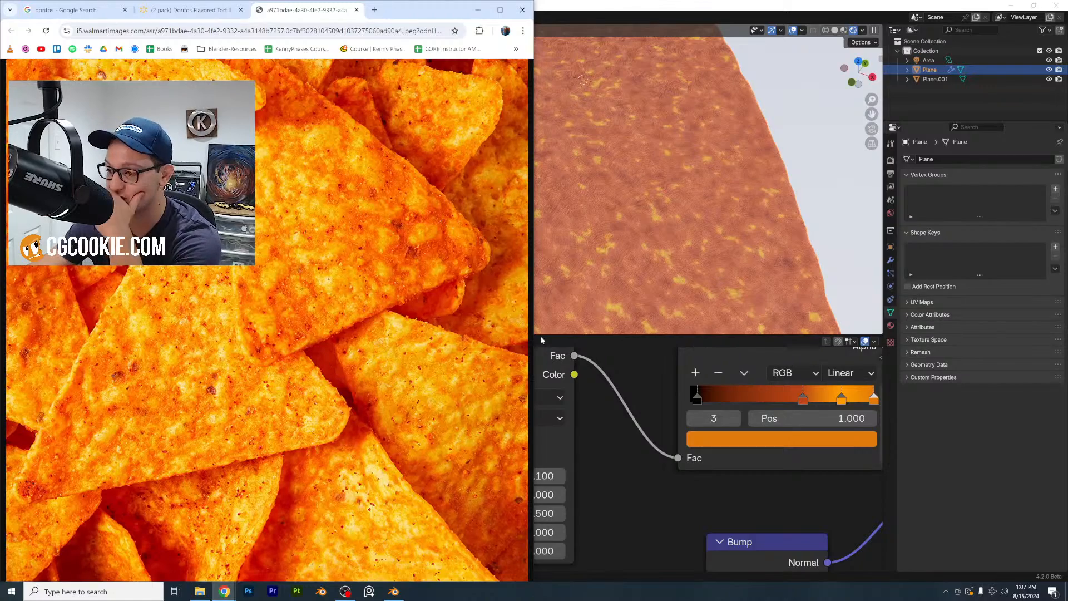
{"action": "left_click", "coordinate": [569, 267]}
{"action": "scroll", "coordinate": [703, 455], "scroll_direction": "down", "scroll_amount": 4}
Hide the area light and the ground plane beneath the chip
{"action": "middle_click_drag", "start_coordinate": [771, 441], "coordinate": [559, 433]}
{"action": "scroll", "coordinate": [619, 194], "scroll_direction": "down", "scroll_amount": 4}
{"action": "middle_click_drag", "start_coordinate": [620, 195], "coordinate": [573, 187]}
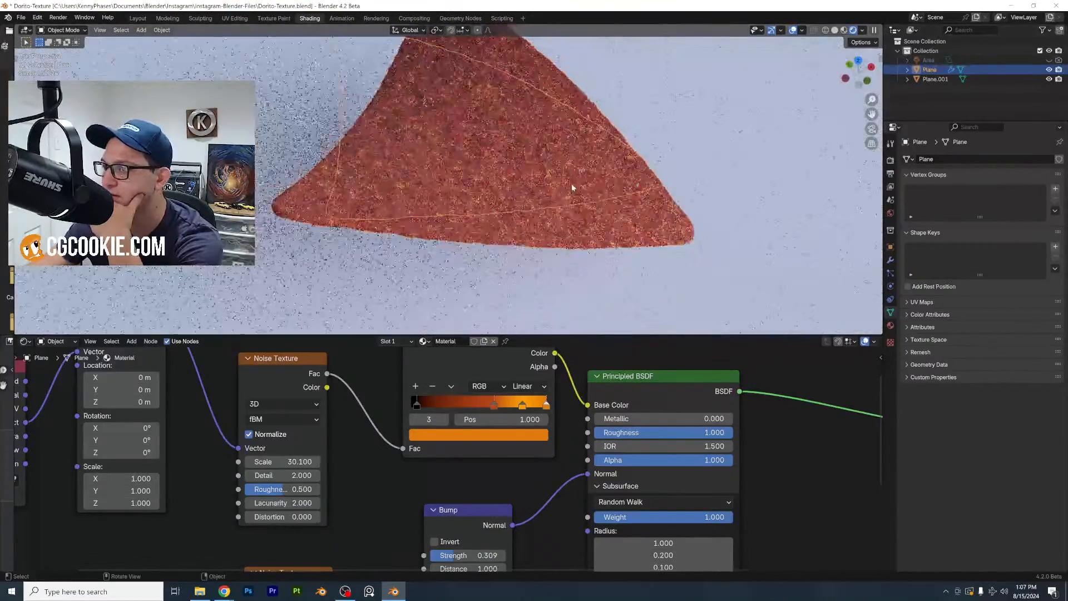
{"action": "left_click", "coordinate": [713, 122]}
{"action": "left_click_drag", "start_coordinate": [1050, 79], "coordinate": [1059, 79]}
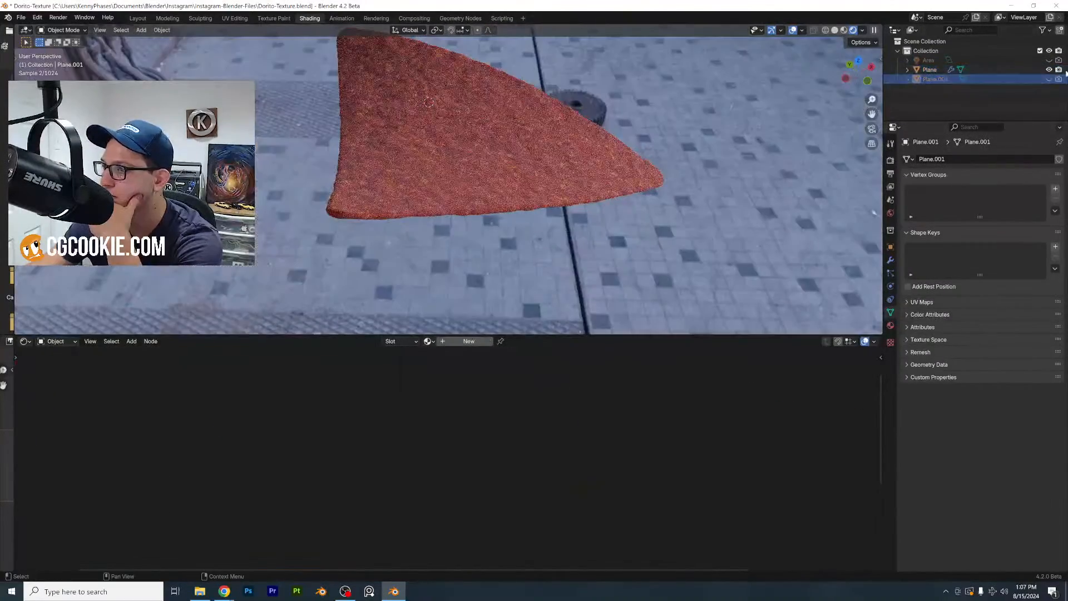
Enable the Transparent film option in the render settings
{"action": "left_click", "coordinate": [891, 160]}
{"action": "left_click", "coordinate": [935, 381]}
{"action": "left_click", "coordinate": [923, 380]}
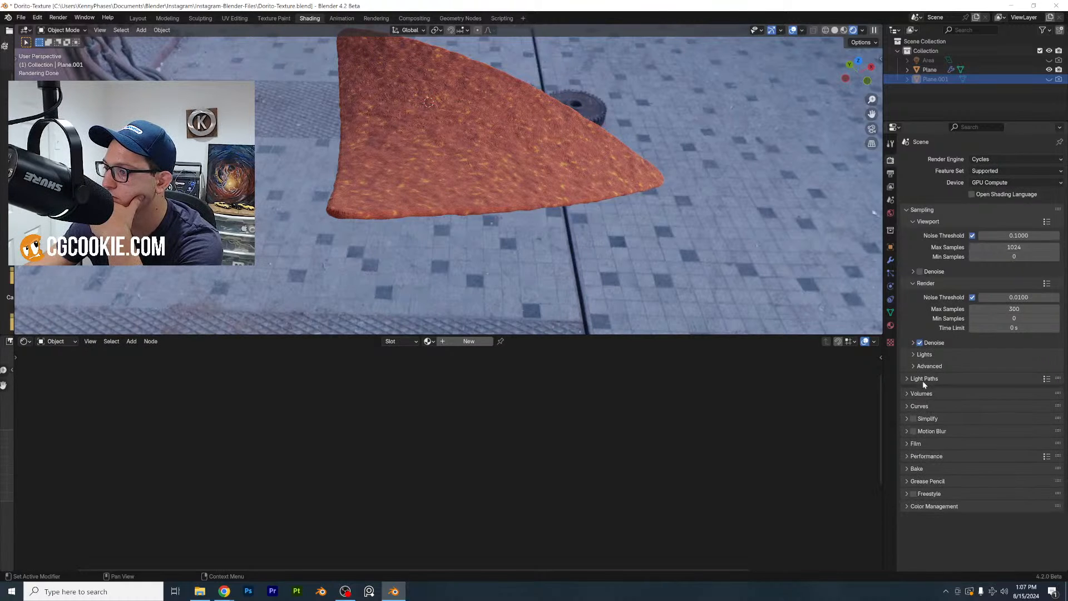
{"action": "left_click", "coordinate": [914, 441]}
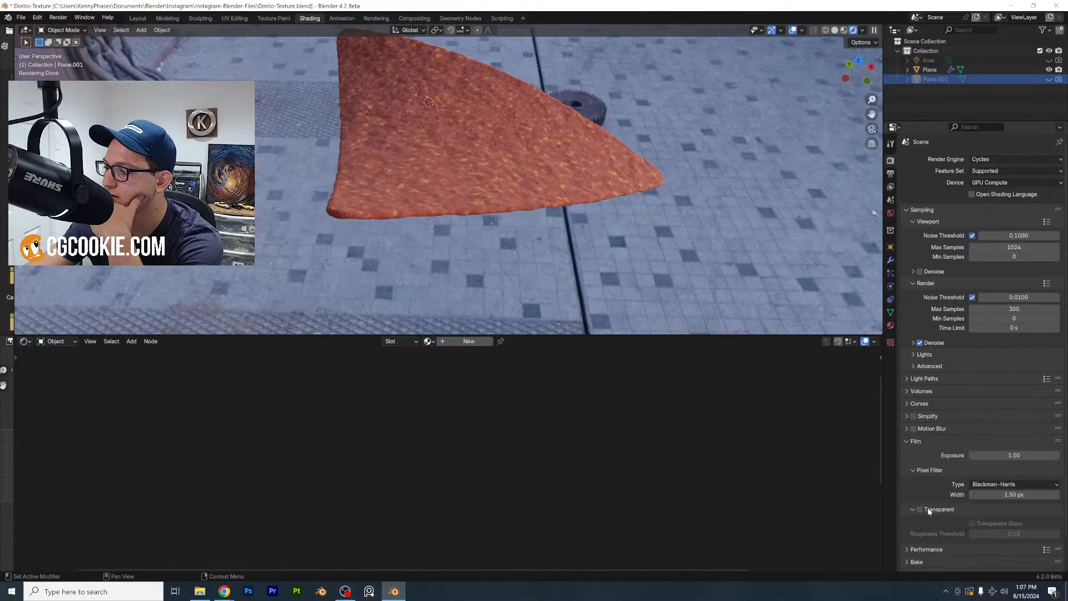
{"action": "left_click", "coordinate": [920, 509]}
Select the chip and dock the Blender window on half the screen beside the Doritos reference photo
{"action": "middle_click_drag", "start_coordinate": [556, 217], "coordinate": [615, 256]}
{"action": "left_click", "coordinate": [613, 256]}
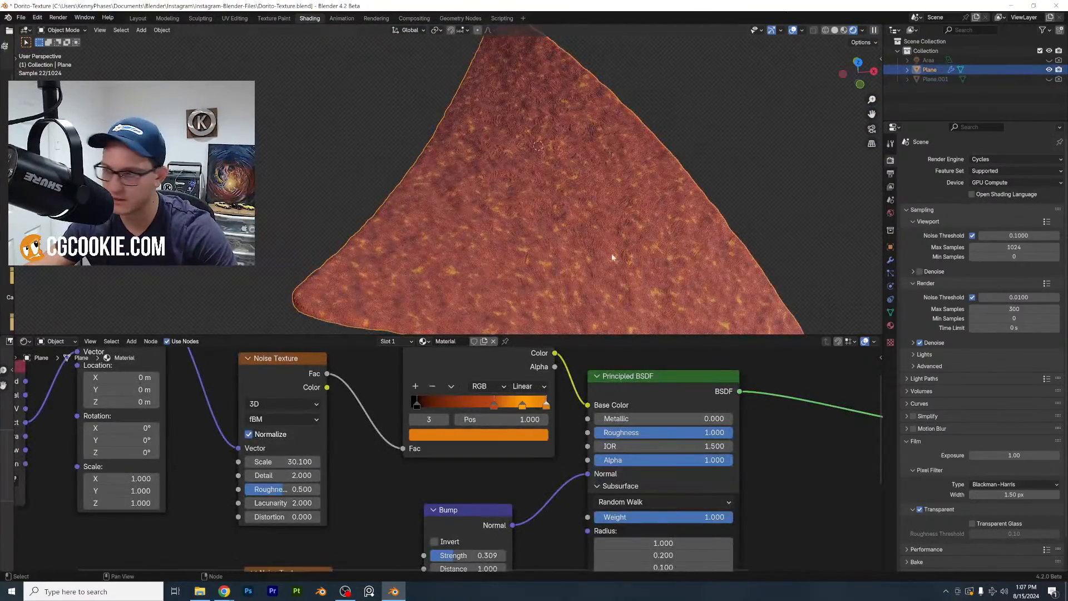
{"action": "key", "text": "super+Right"}
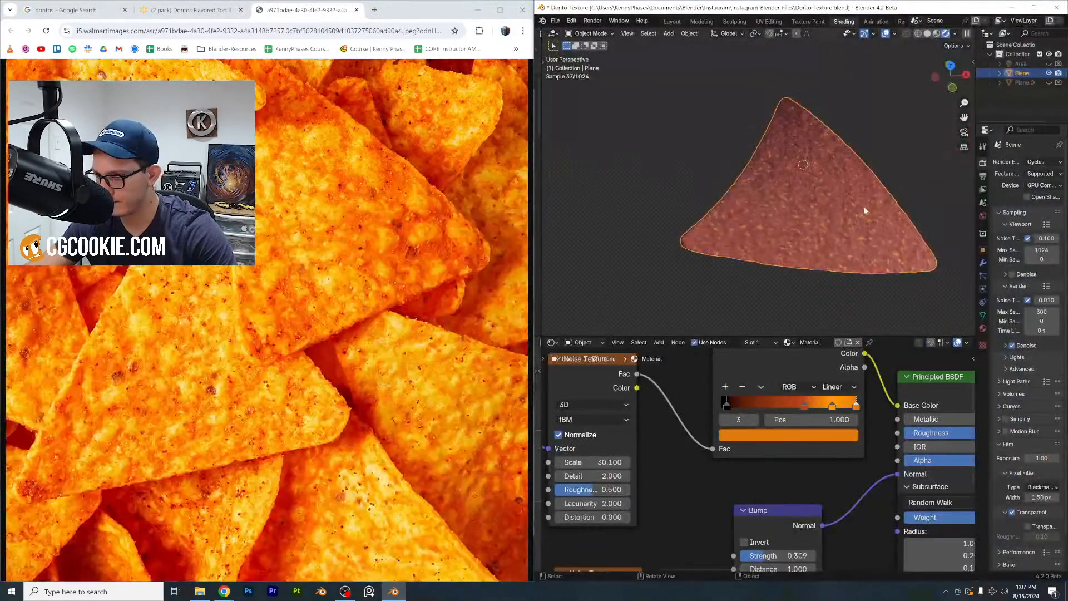
Move the Color Ramp's dark orange stop to position 0.420 and bring the neighbouring light orange stop closer to it
{"action": "scroll", "coordinate": [866, 210], "scroll_direction": "up", "scroll_amount": 5}
{"action": "middle_click_drag", "start_coordinate": [808, 410], "coordinate": [743, 423]}
{"action": "left_click_drag", "start_coordinate": [742, 418], "coordinate": [702, 419]}
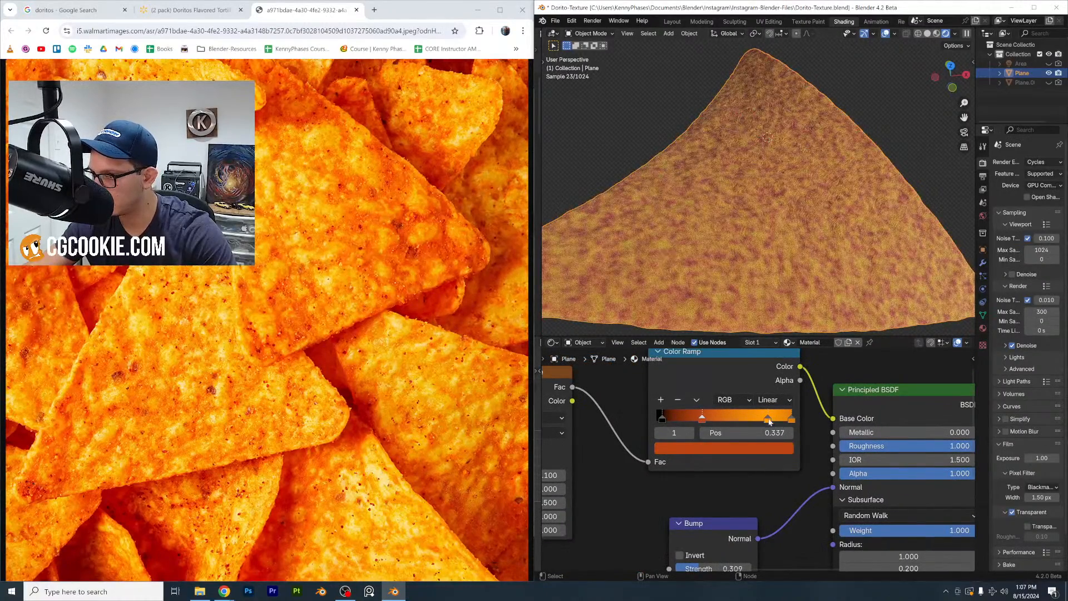
{"action": "left_click_drag", "start_coordinate": [771, 419], "coordinate": [714, 419]}
{"action": "scroll", "coordinate": [807, 239], "scroll_direction": "up", "scroll_amount": 4}
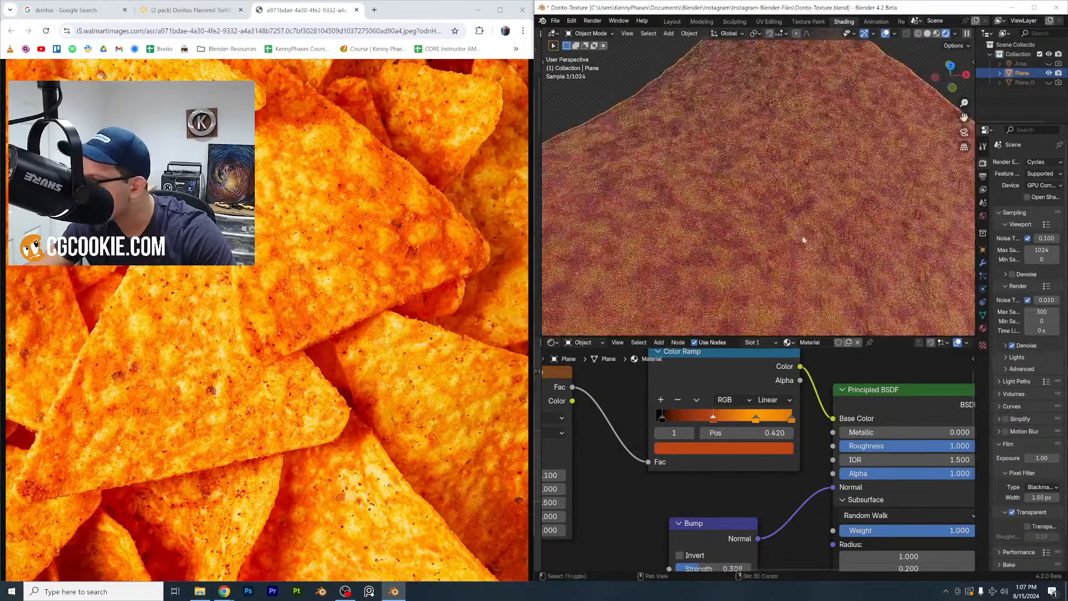
{"action": "scroll", "coordinate": [757, 455], "scroll_direction": "down", "scroll_amount": 5}
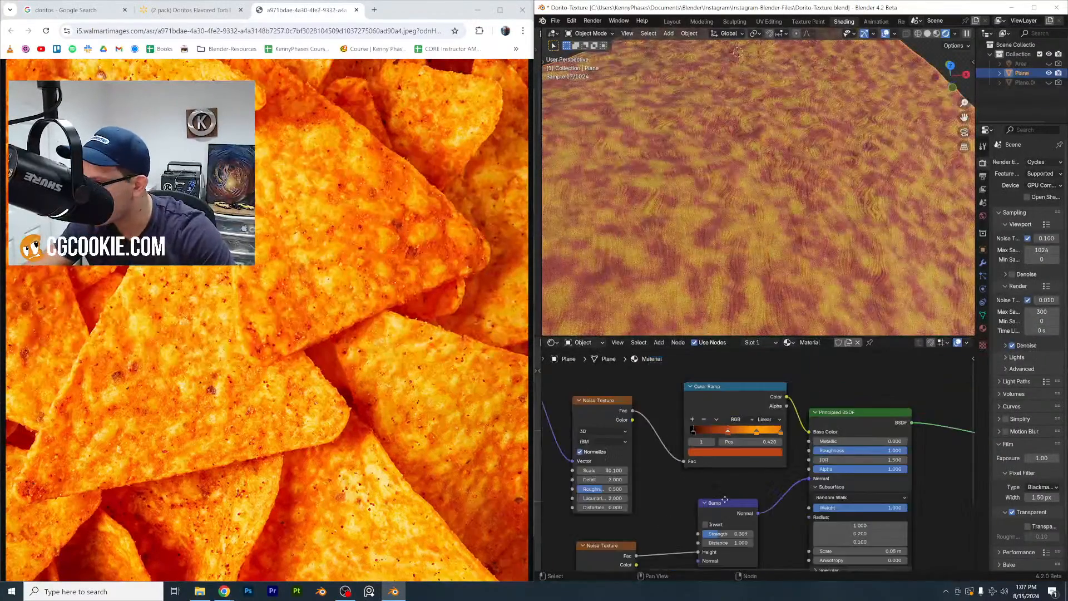
Connect the Mapping node's Vector output to the Vector input of the Noise Texture feeding the Bump node
{"action": "middle_click_drag", "start_coordinate": [589, 551], "coordinate": [715, 469]}
{"action": "scroll", "coordinate": [747, 445], "scroll_direction": "down", "scroll_amount": 4}
{"action": "scroll", "coordinate": [724, 457], "scroll_direction": "down", "scroll_amount": 1}
{"action": "left_click_drag", "start_coordinate": [699, 361], "coordinate": [735, 517]}
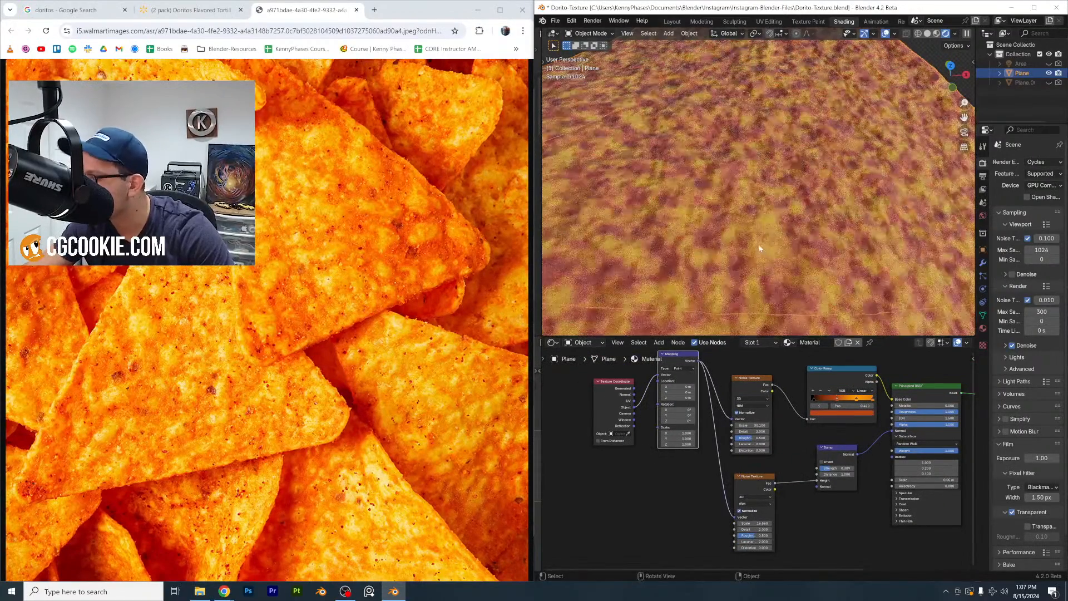
{"action": "scroll", "coordinate": [760, 239], "scroll_direction": "down", "scroll_amount": 8}
{"action": "scroll", "coordinate": [807, 246], "scroll_direction": "up", "scroll_amount": 3}
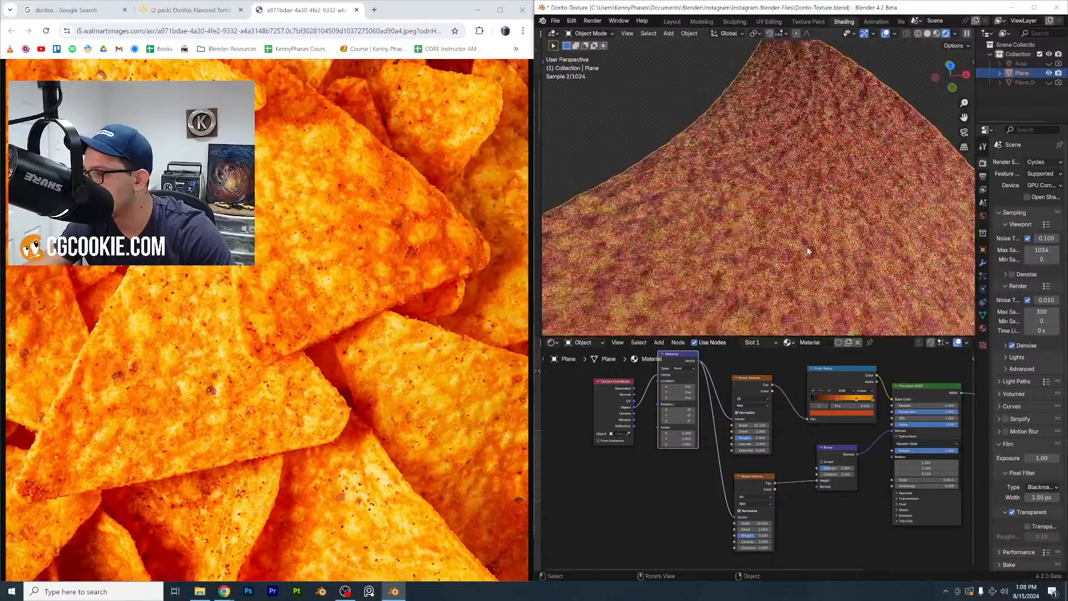
Set the scale of the Noise Texture feeding the Bump node to 5.610 and save the file
{"action": "scroll", "coordinate": [789, 499], "scroll_direction": "up", "scroll_amount": 5}
{"action": "left_click", "coordinate": [756, 521], "text": "shift"}
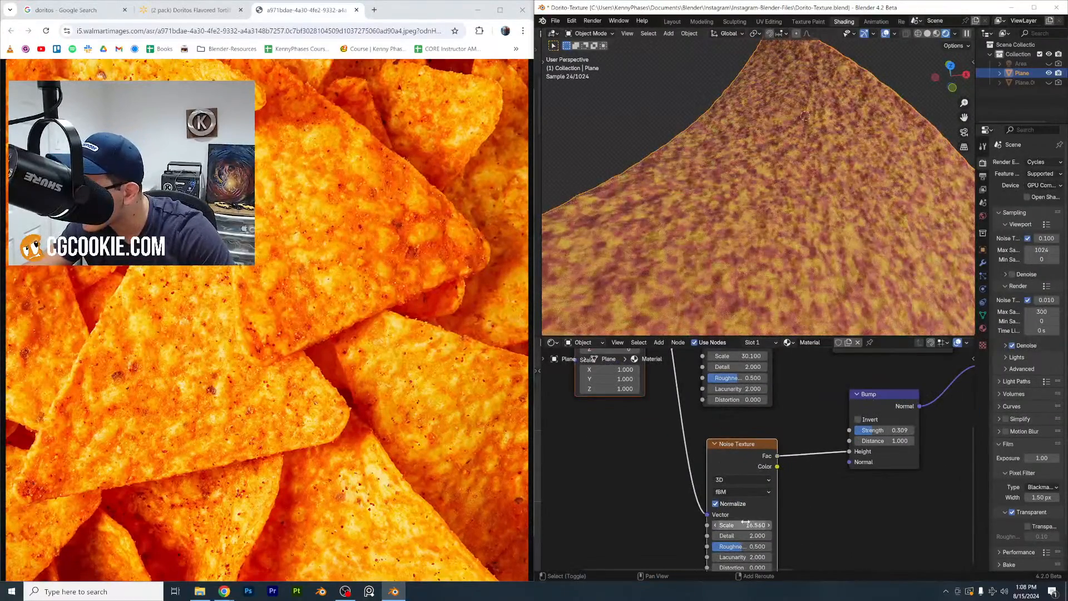
{"action": "left_click_drag", "start_coordinate": [740, 527], "coordinate": [688, 526]}
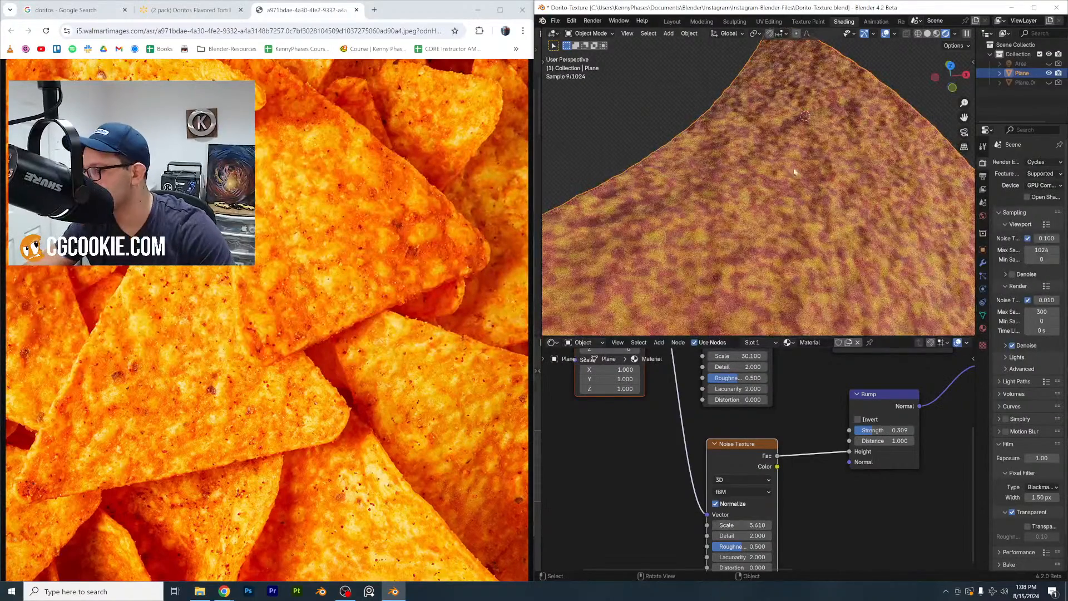
{"action": "scroll", "coordinate": [820, 228], "scroll_direction": "down", "scroll_amount": 5}
{"action": "mouse_move", "coordinate": [828, 216]}
{"action": "middle_mouse_down"}
{"action": "mouse_move", "coordinate": [844, 228]}
{"action": "mouse_move", "coordinate": [843, 210]}
{"action": "middle_mouse_up"}
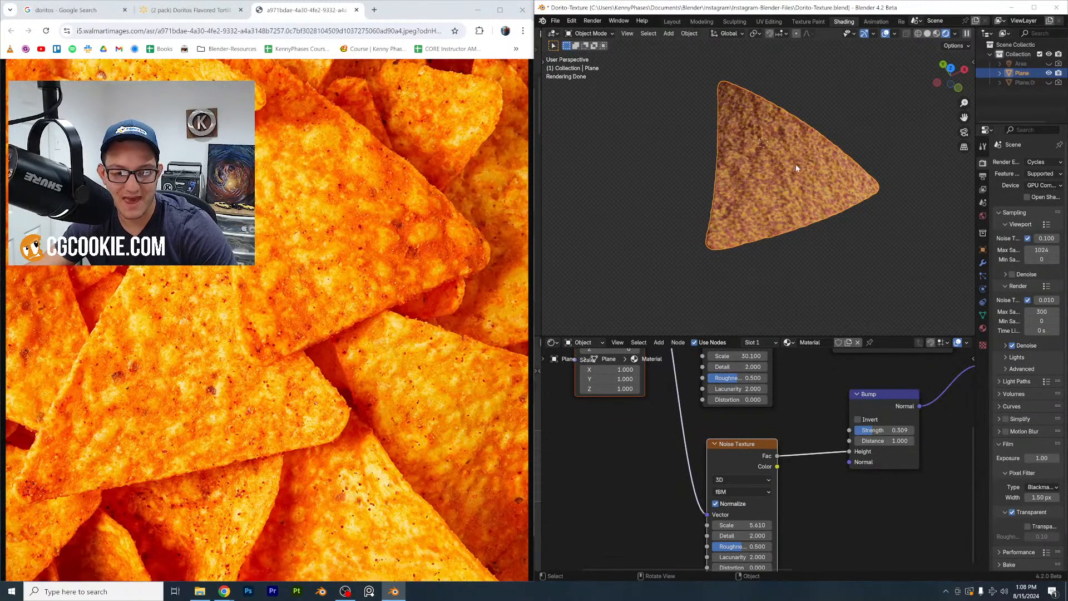
{"action": "key", "text": "ctrl+s"}
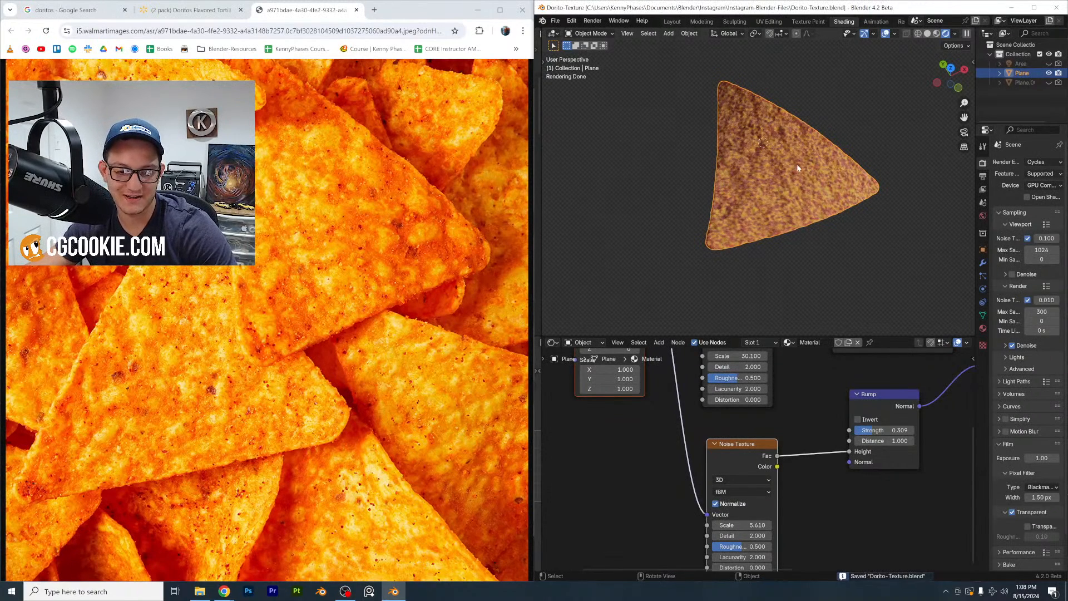
Insert a Mix Shader on the link between the Principled BSDF and the Material Output
{"action": "scroll", "coordinate": [765, 167], "scroll_direction": "up", "scroll_amount": 4}
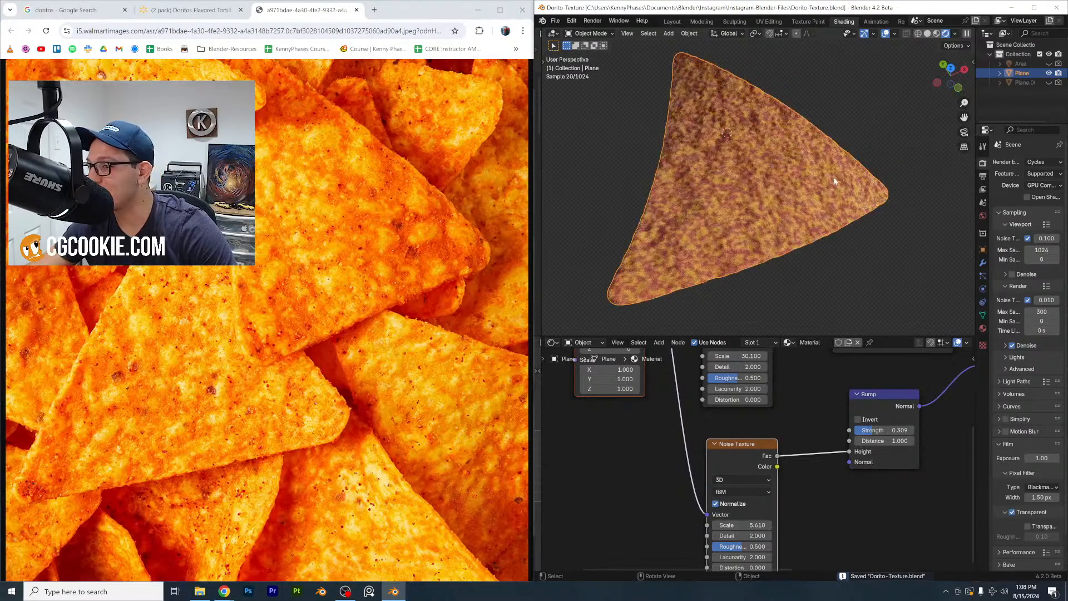
{"action": "scroll", "coordinate": [915, 482], "scroll_direction": "down", "scroll_amount": 2}
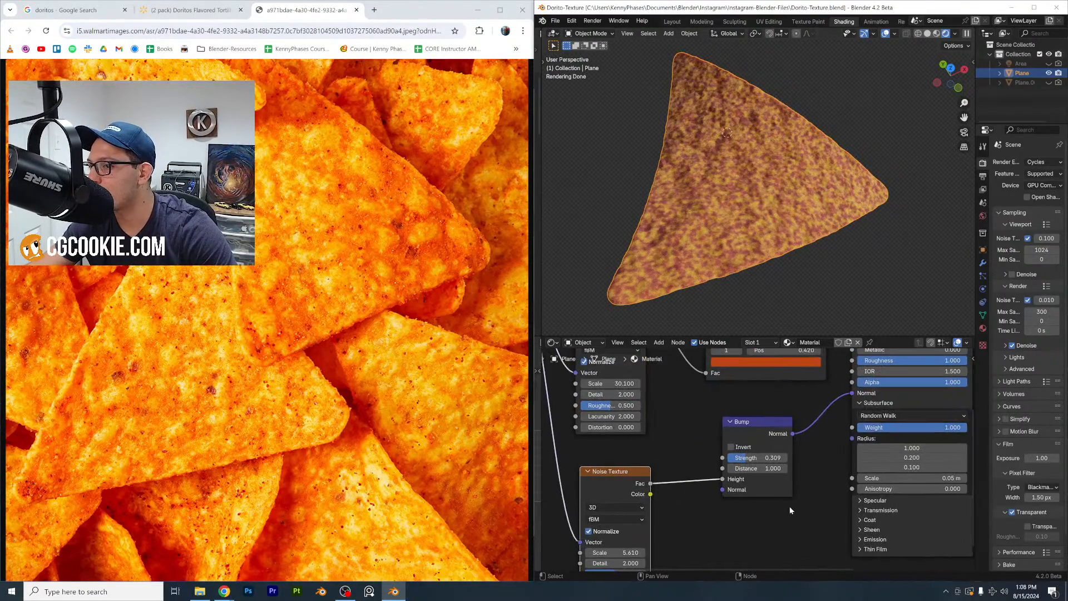
{"action": "middle_click_drag", "start_coordinate": [829, 466], "coordinate": [705, 484]}
{"action": "scroll", "coordinate": [715, 468], "scroll_direction": "down", "scroll_amount": 1}
{"action": "middle_click_drag", "start_coordinate": [784, 454], "coordinate": [748, 476]}
{"action": "left_click", "coordinate": [799, 413]}
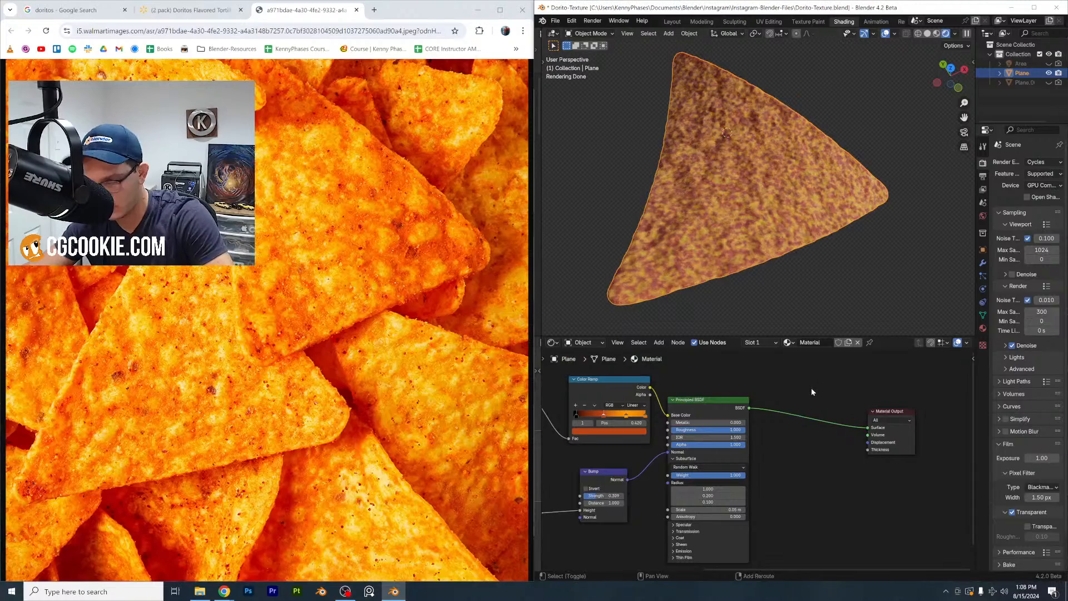
{"action": "key", "text": "shift+a"}
{"action": "left_click", "coordinate": [814, 391]}
{"action": "type", "text": "mix s"}
{"action": "key", "text": "Return"}
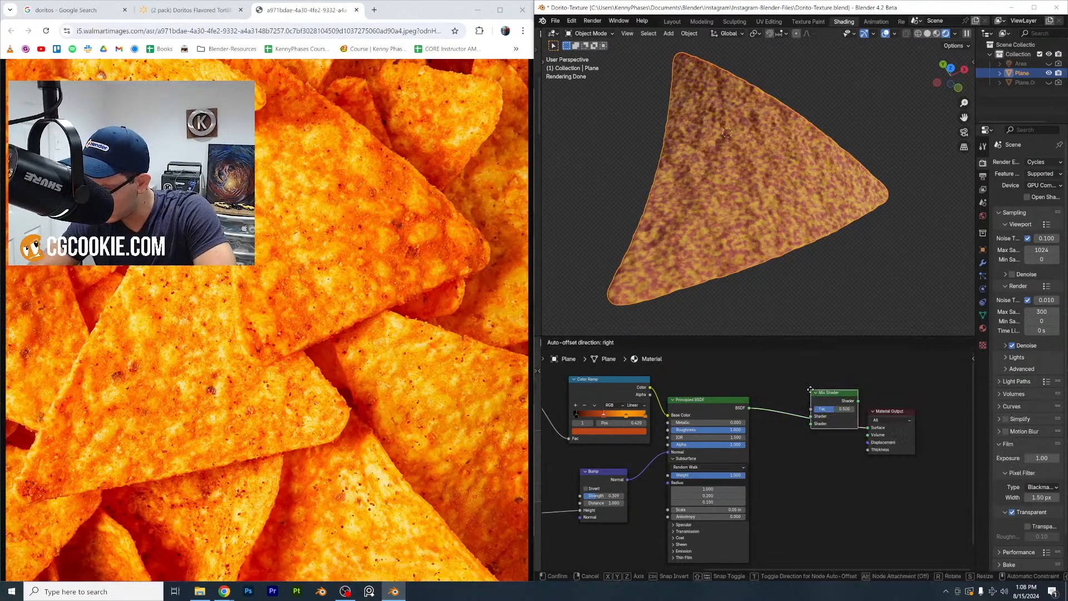
{"action": "left_click", "coordinate": [811, 389]}
Add a Translucent BSDF, feed it the Color Ramp's color, and connect its output to the Mix Shader
{"action": "scroll", "coordinate": [771, 385], "scroll_direction": "down", "scroll_amount": 3}
{"action": "middle_click_drag", "start_coordinate": [753, 365], "coordinate": [755, 435]}
{"action": "key", "text": "shift+a"}
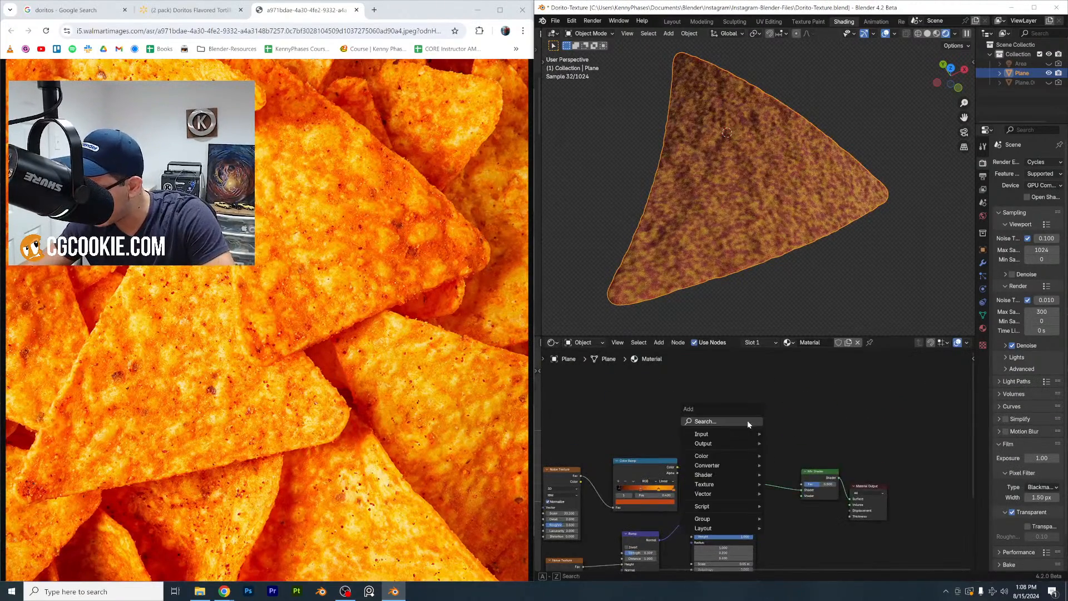
{"action": "left_click", "coordinate": [748, 423]}
{"action": "type", "text": "trans"}
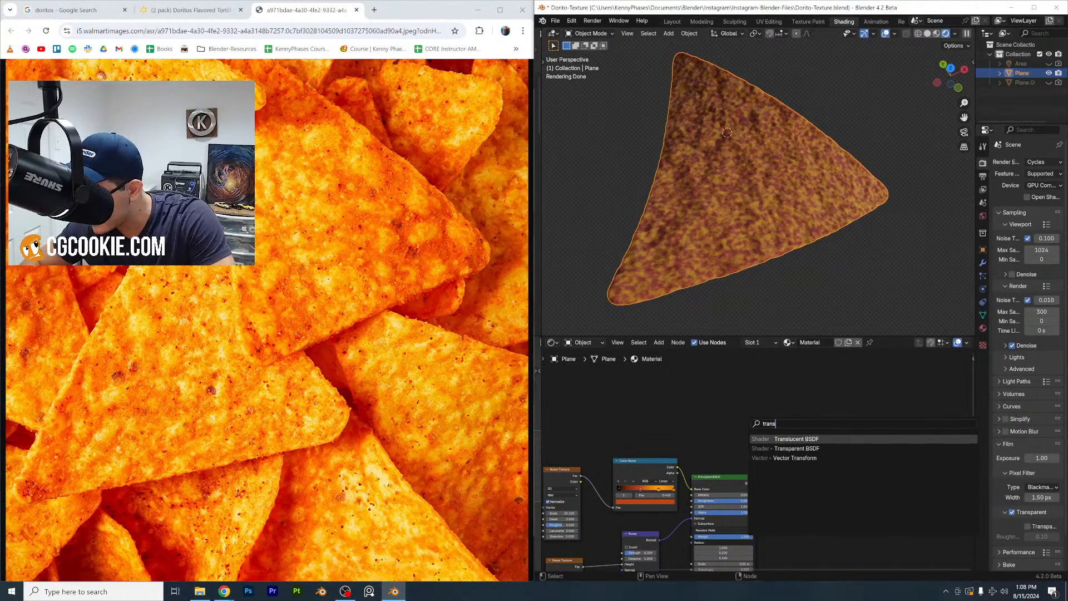
{"action": "key", "text": "Return"}
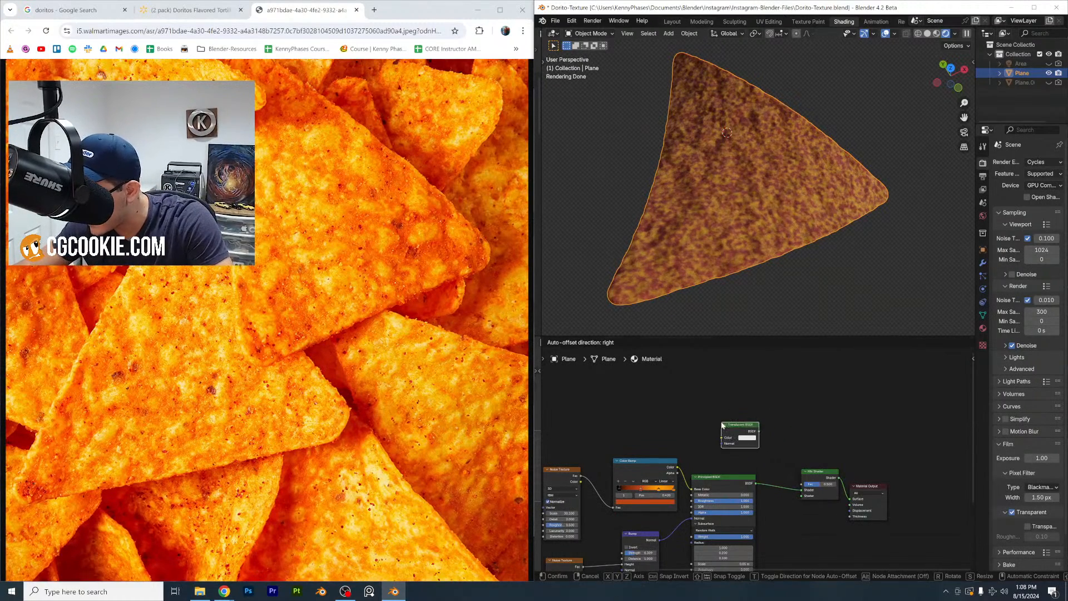
{"action": "left_click", "coordinate": [741, 431]}
{"action": "left_click_drag", "start_coordinate": [678, 467], "coordinate": [826, 486]}
{"action": "middle_click_drag", "start_coordinate": [729, 303], "coordinate": [795, 185]}
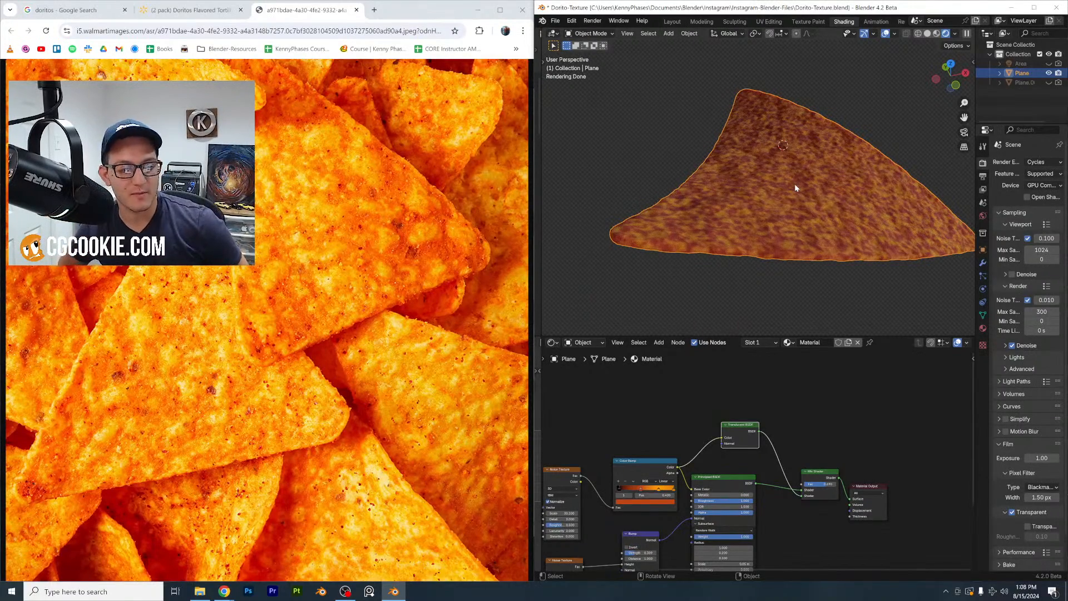
{"action": "middle_click_drag", "start_coordinate": [795, 184], "coordinate": [793, 209]}
{"action": "middle_click_drag", "start_coordinate": [730, 195], "coordinate": [789, 204]}
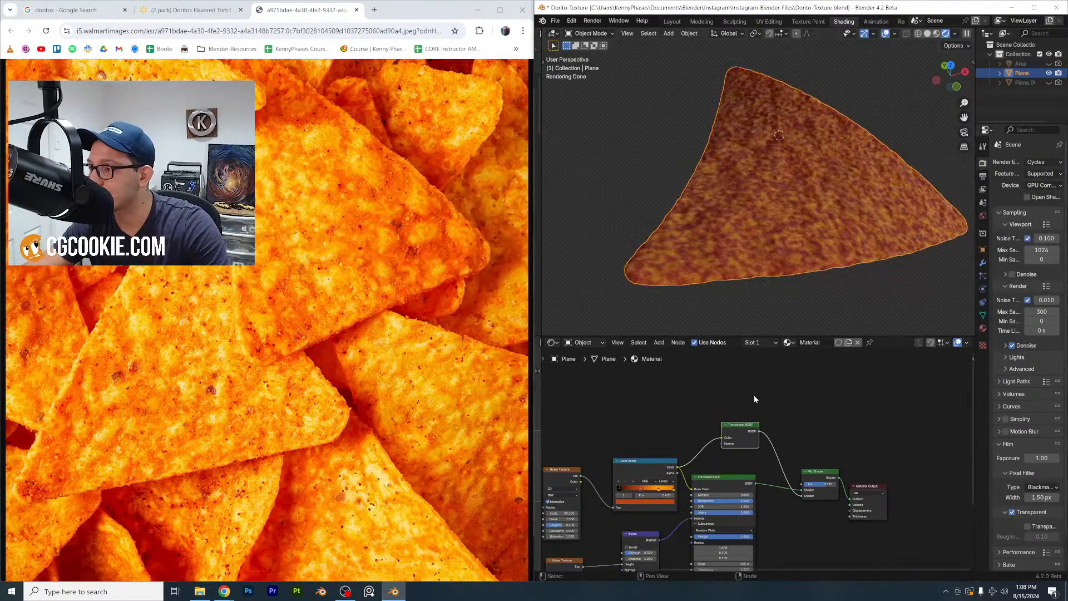
Set the scale to 18.1 and the roughness to 0.765 on the Noise Texture feeding the Color Ramp
{"action": "scroll", "coordinate": [774, 386], "scroll_direction": "up", "scroll_amount": 5}
{"action": "middle_click_drag", "start_coordinate": [851, 411], "coordinate": [878, 411]}
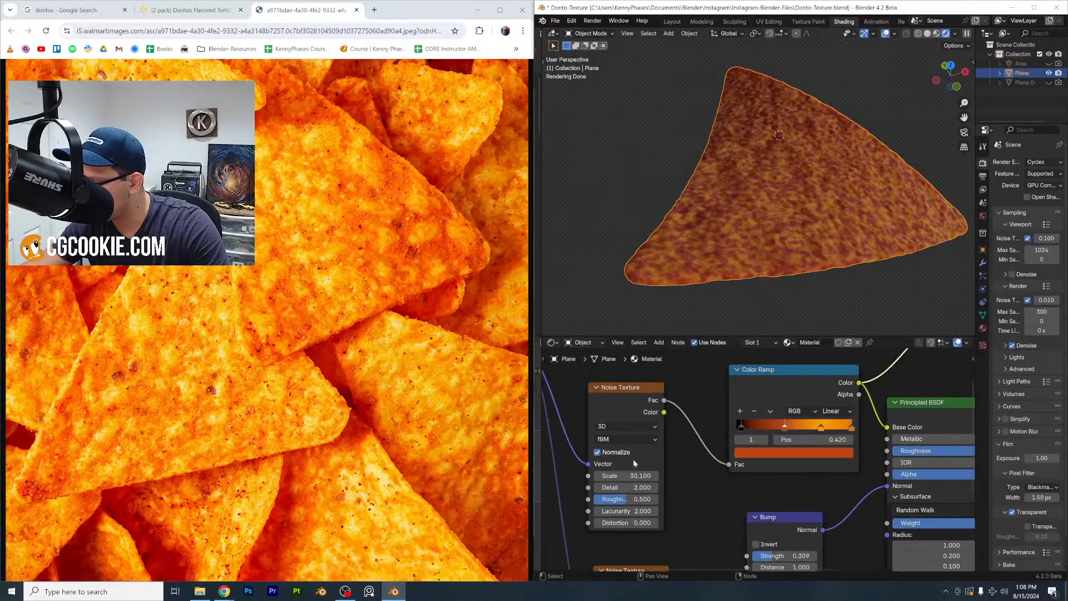
{"action": "left_click_drag", "start_coordinate": [620, 524], "coordinate": [602, 476]}
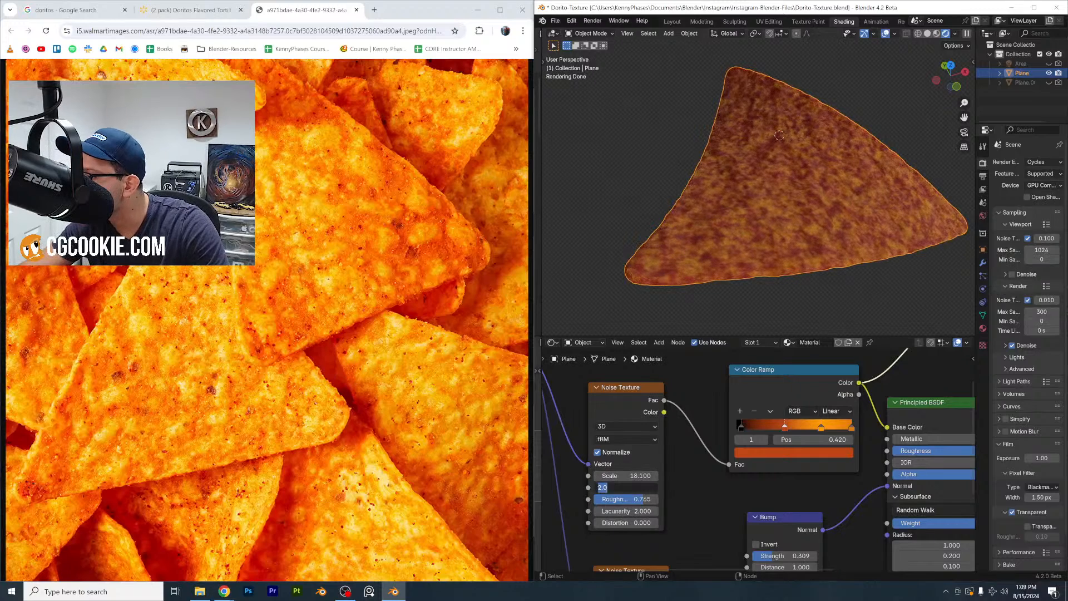
Try a detail of 15 on the Noise Texture feeding the Color Ramp, and set it back to 2
{"action": "left_click_drag", "start_coordinate": [626, 488], "coordinate": [668, 487]}
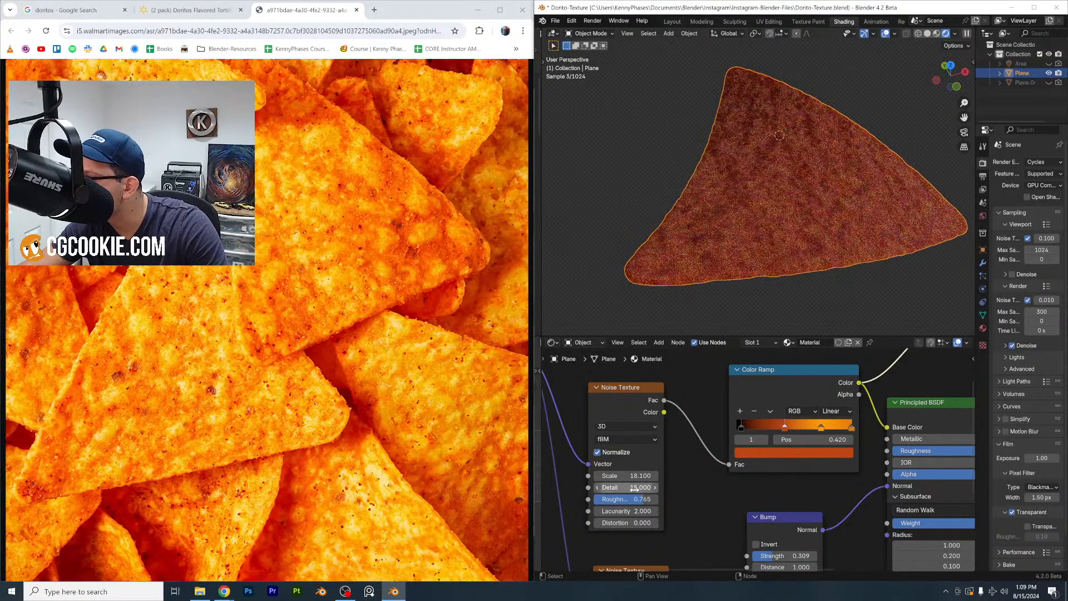
{"action": "scroll", "coordinate": [786, 246], "scroll_direction": "up", "scroll_amount": 3}
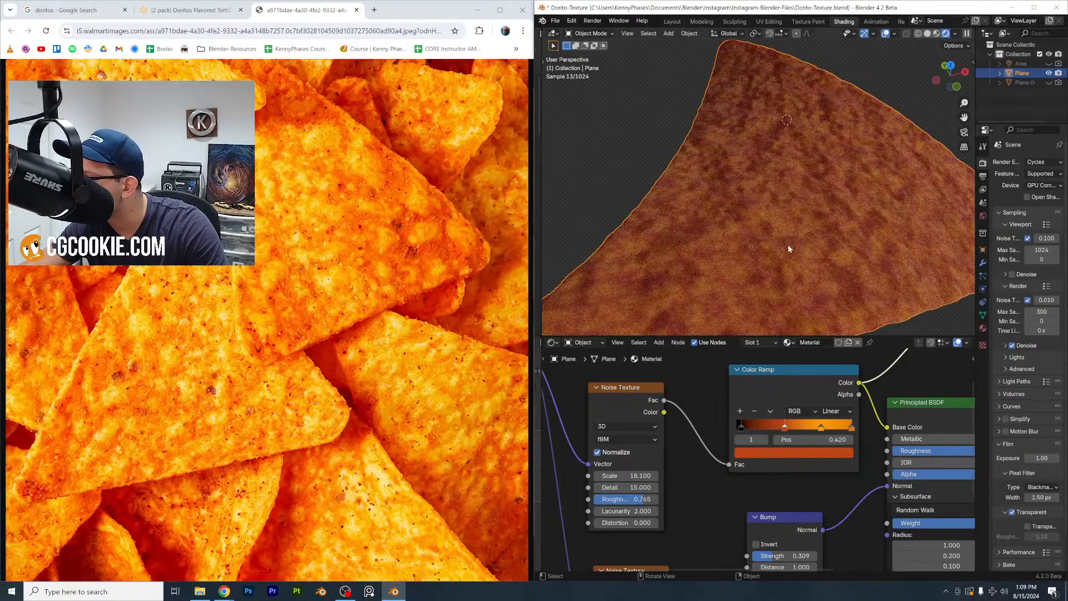
{"action": "double_click", "coordinate": [635, 488]}
{"action": "type", "text": "2"}
{"action": "key", "text": "Return"}
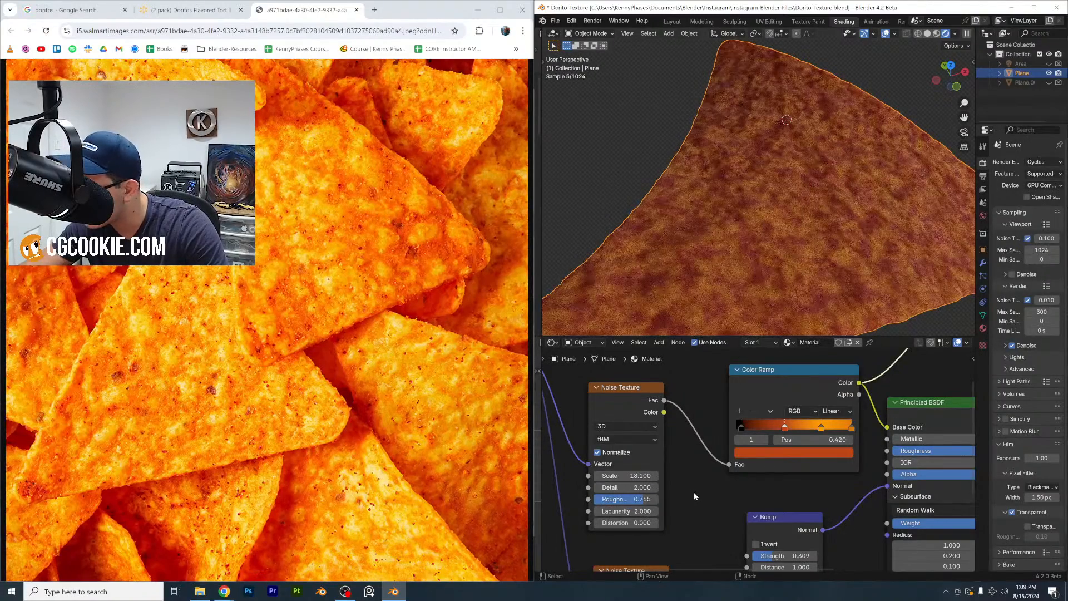
Try to change the color of the Color Ramp's black stop
{"action": "scroll", "coordinate": [720, 499], "scroll_direction": "down", "scroll_amount": 1}
{"action": "left_click", "coordinate": [743, 430]}
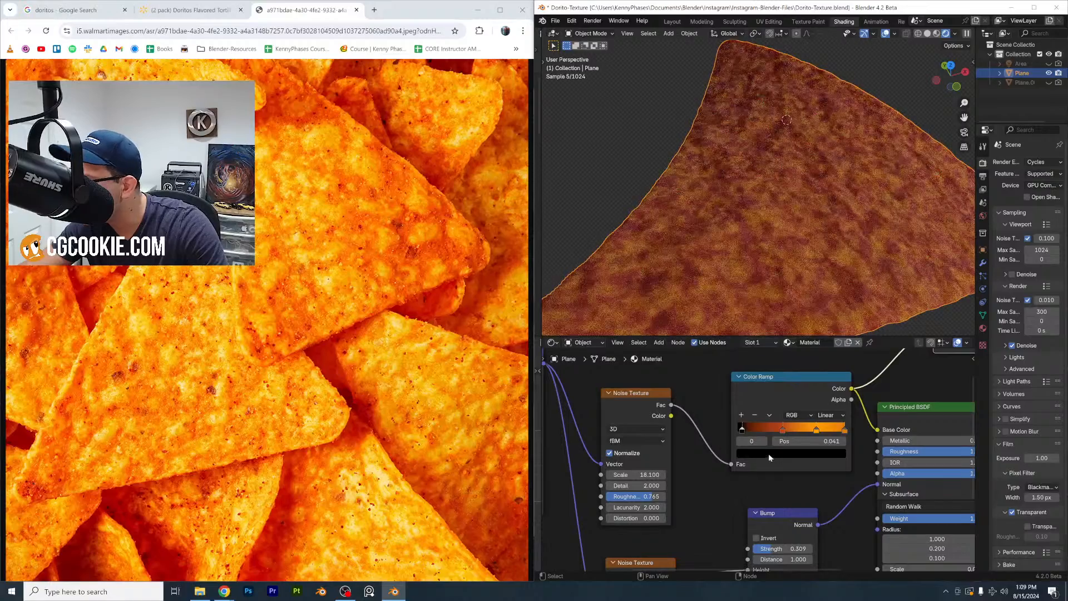
{"action": "left_click", "coordinate": [770, 453]}
{"action": "left_click_drag", "start_coordinate": [838, 336], "coordinate": [838, 382]}
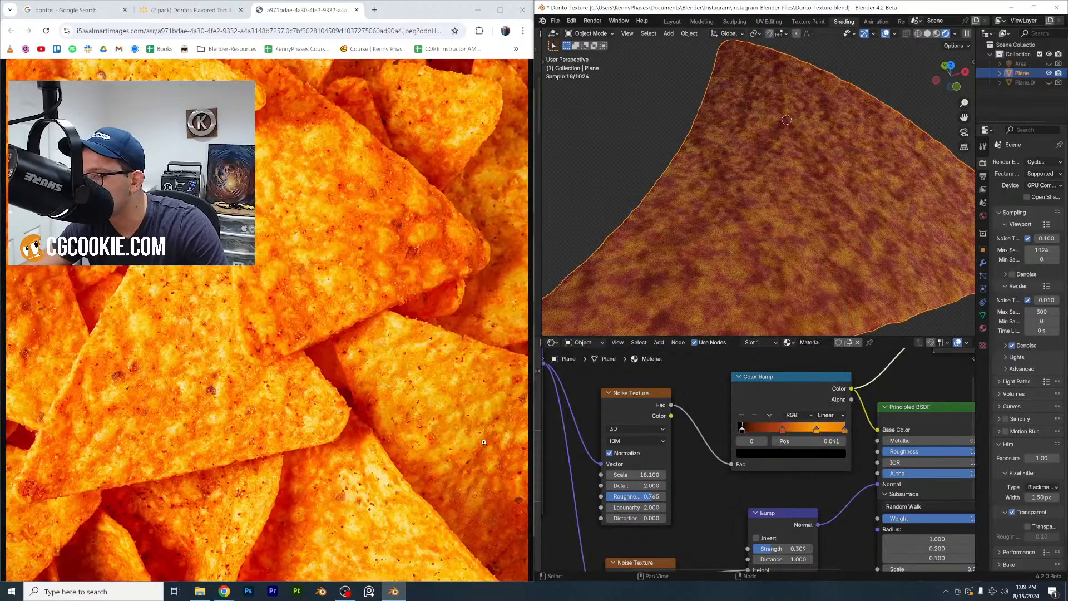
Show the area light again, widen its properties, and change its type to Point
{"action": "scroll", "coordinate": [766, 209], "scroll_direction": "down", "scroll_amount": 4}
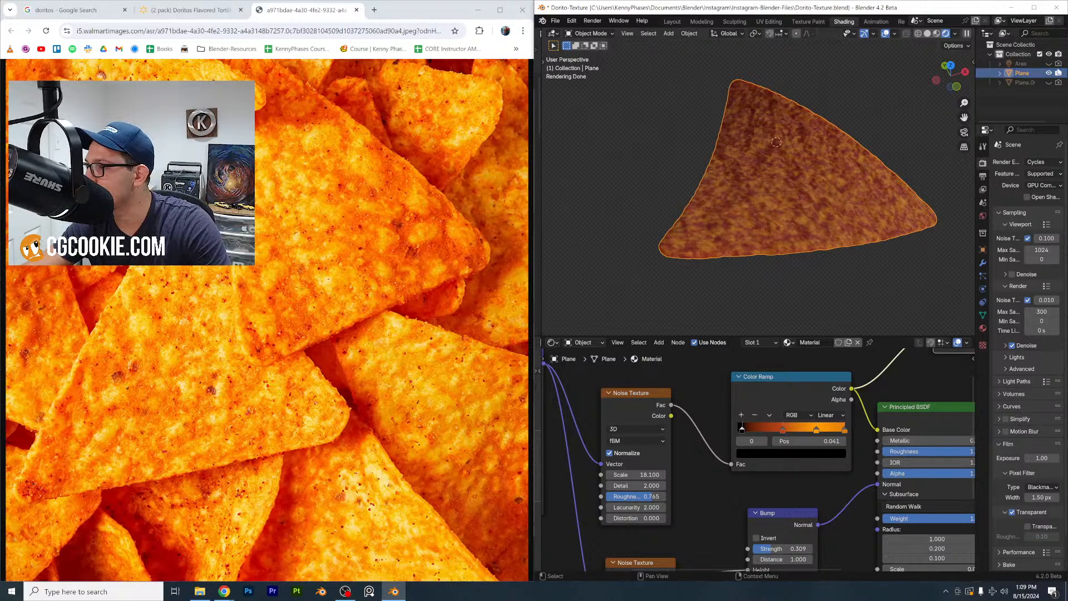
{"action": "left_click", "coordinate": [1049, 63]}
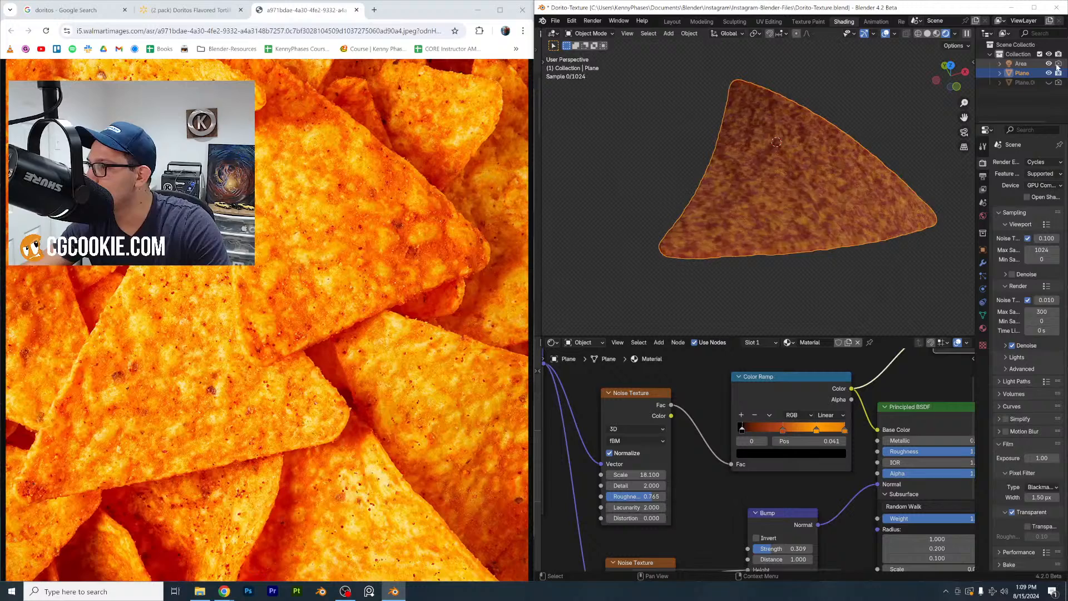
{"action": "left_click", "coordinate": [1026, 65]}
{"action": "left_click", "coordinate": [983, 289]}
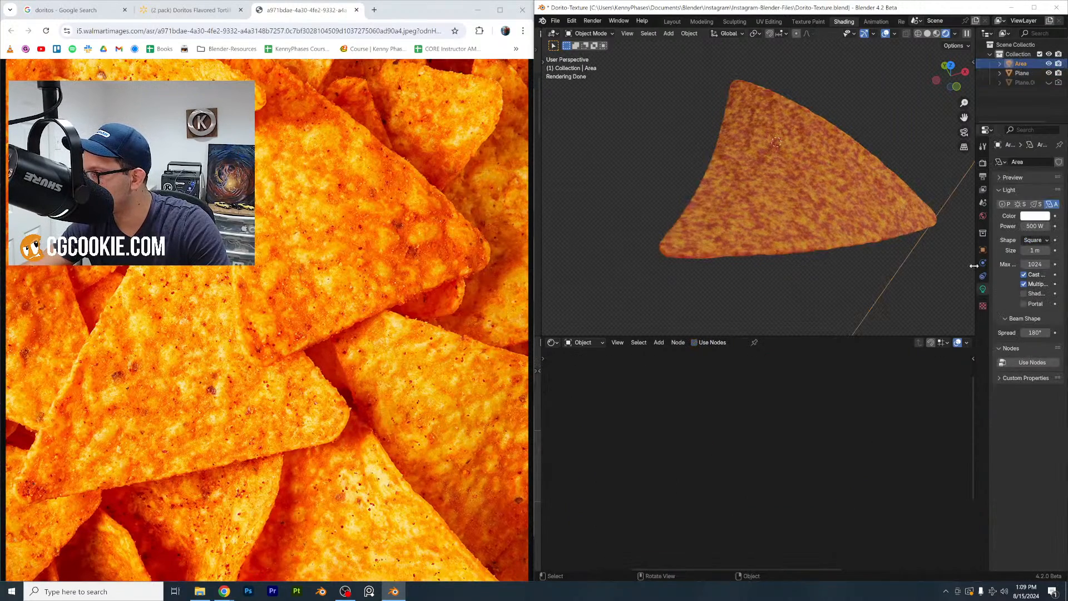
{"action": "left_click_drag", "start_coordinate": [975, 266], "coordinate": [889, 234]}
{"action": "left_click", "coordinate": [933, 204]}
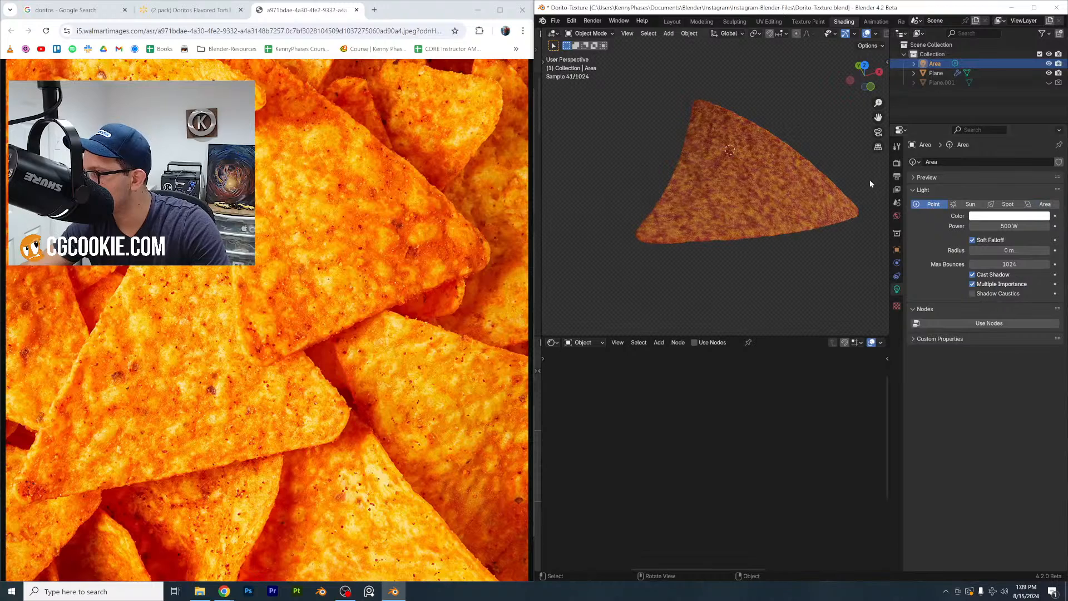
Set the light's power to 1000 W
{"action": "double_click", "coordinate": [1010, 226]}
{"action": "type", "text": "1"}
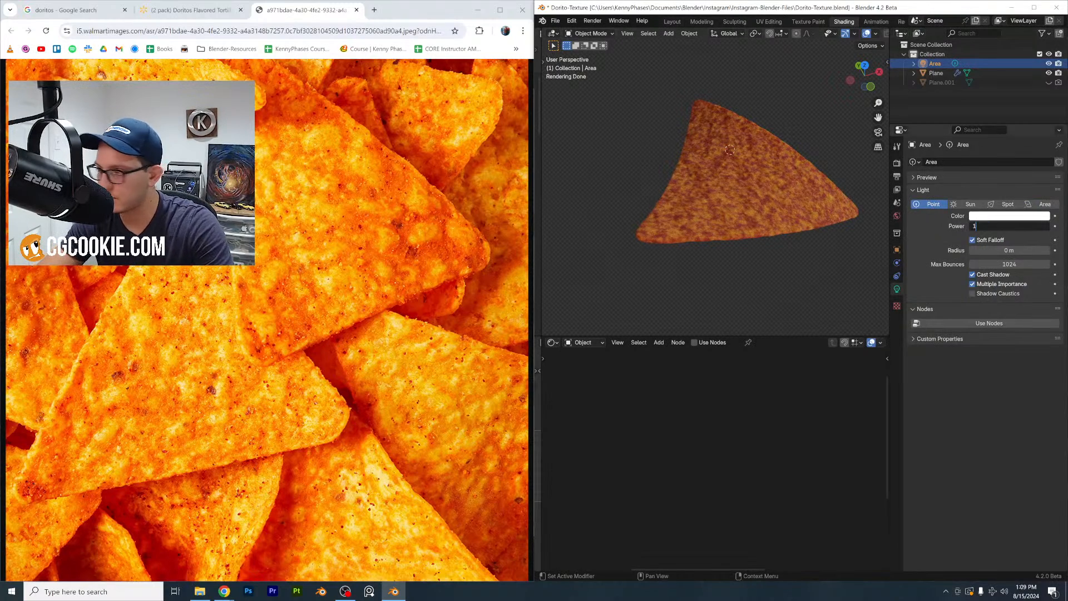
{"action": "type", "text": "000 W"}
{"action": "key", "text": "Return"}
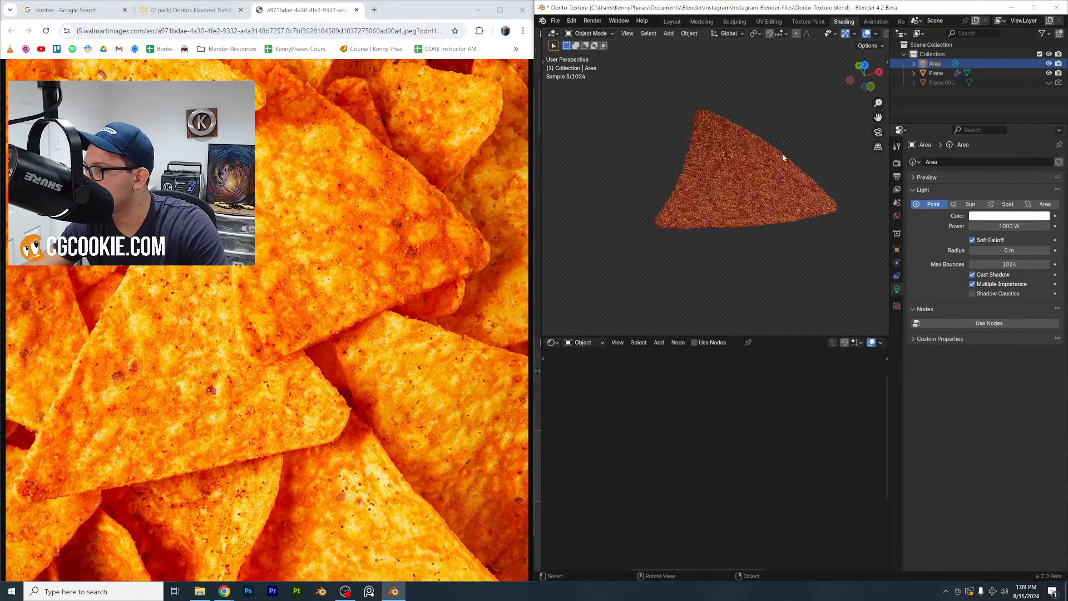
{"action": "scroll", "coordinate": [770, 174], "scroll_direction": "up", "scroll_amount": 3}
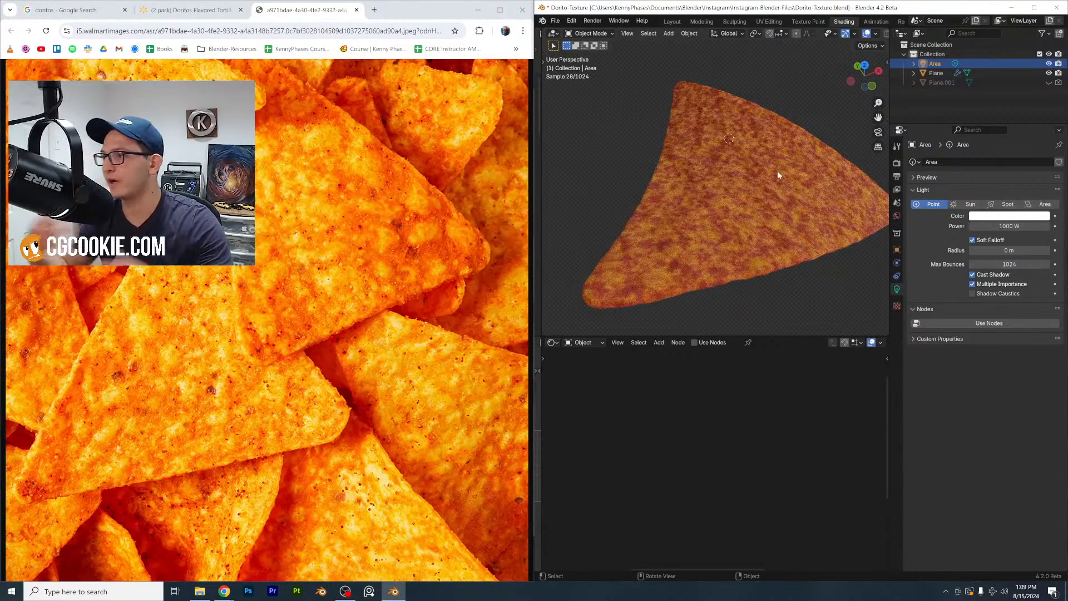
In the render color management, set the exposure to 0.764 and the look to Medium High Contrast
{"action": "left_click", "coordinate": [897, 163]}
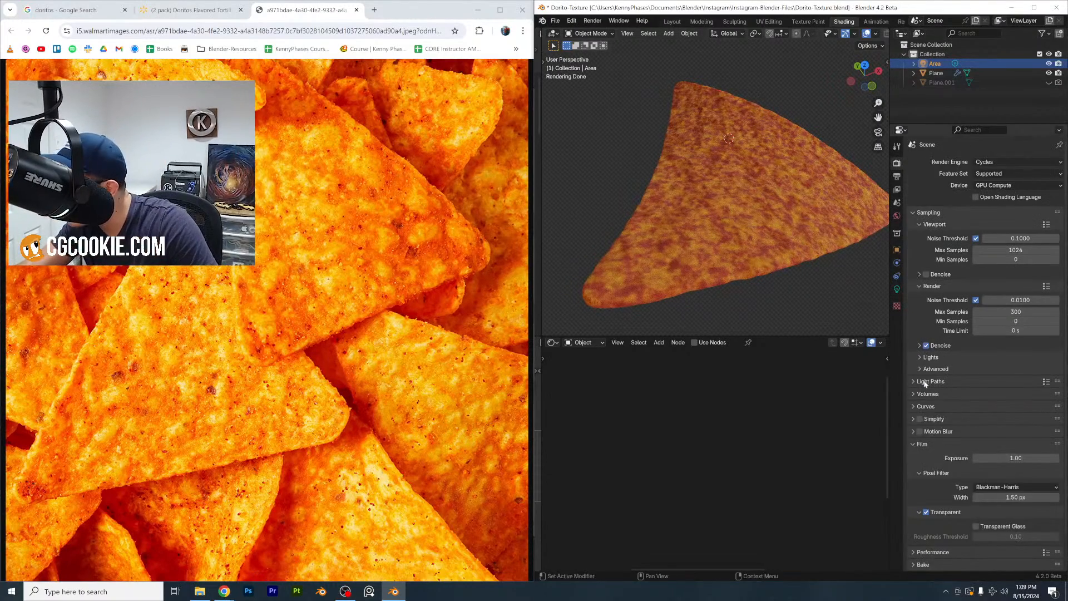
{"action": "scroll", "coordinate": [926, 384], "scroll_direction": "down", "scroll_amount": 2}
{"action": "left_click", "coordinate": [938, 565]}
{"action": "scroll", "coordinate": [946, 545], "scroll_direction": "down", "scroll_amount": 5}
{"action": "left_click_drag", "start_coordinate": [1004, 515], "coordinate": [1020, 515]}
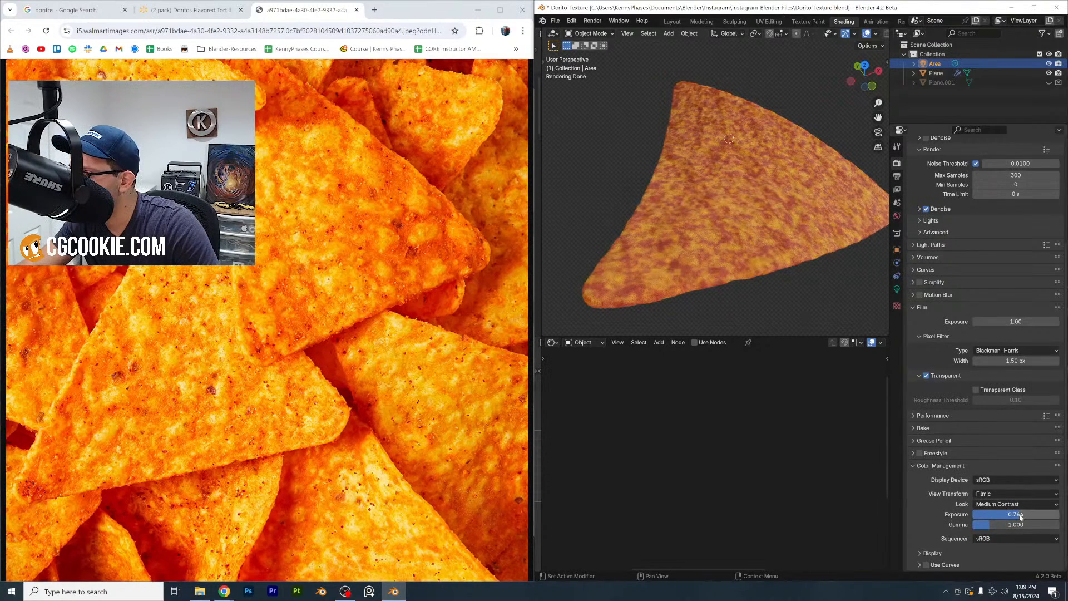
{"action": "left_click", "coordinate": [1019, 506]}
{"action": "left_click", "coordinate": [1004, 452]}
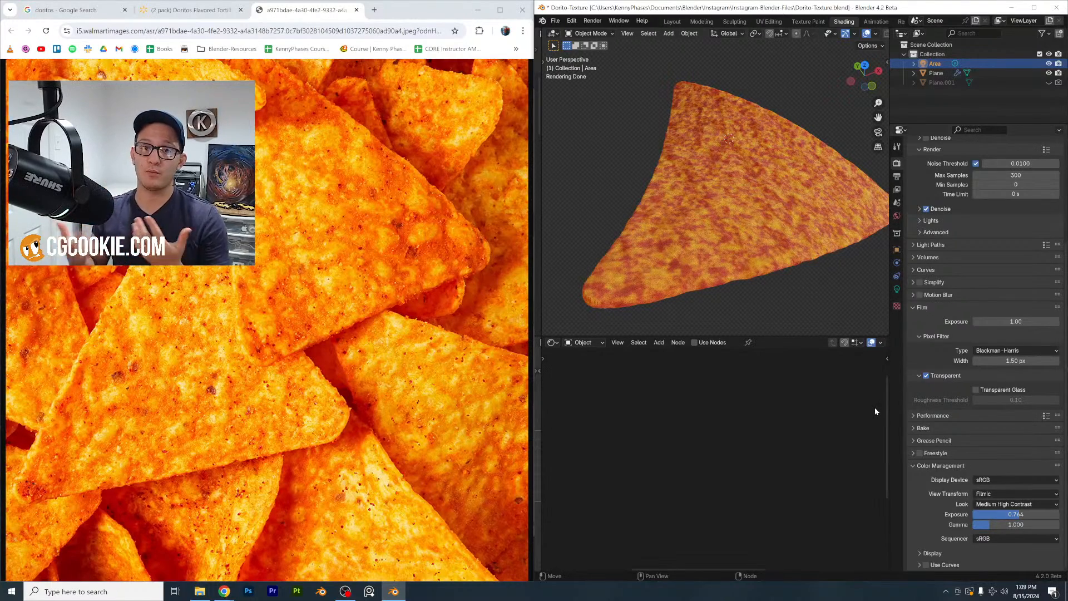
Set the scale of the noise texture feeding the chip's color ramp to 7.500 and save the file
{"action": "left_click", "coordinate": [843, 230]}
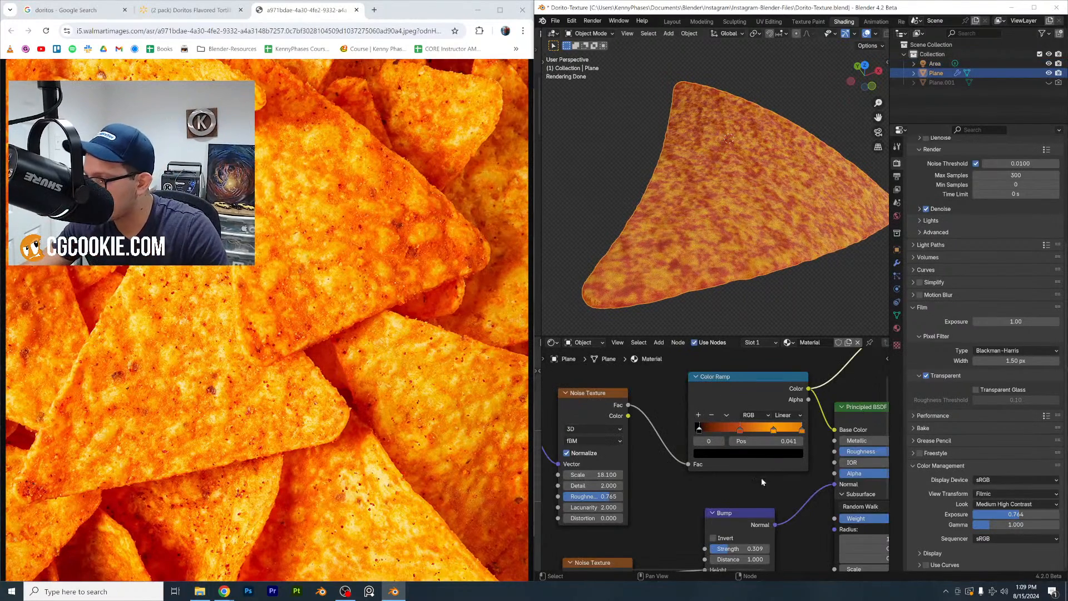
{"action": "middle_click_drag", "start_coordinate": [647, 477], "coordinate": [687, 464]}
{"action": "left_click_drag", "start_coordinate": [640, 461], "coordinate": [612, 462]}
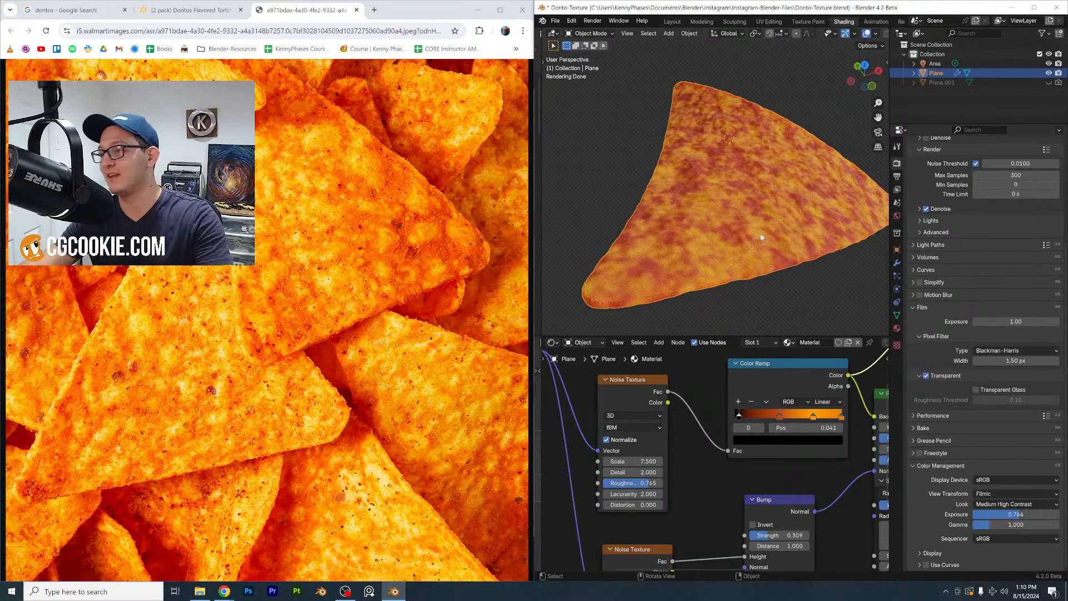
{"action": "left_click", "coordinate": [897, 276]}
{"action": "key", "text": "ctrl+s"}
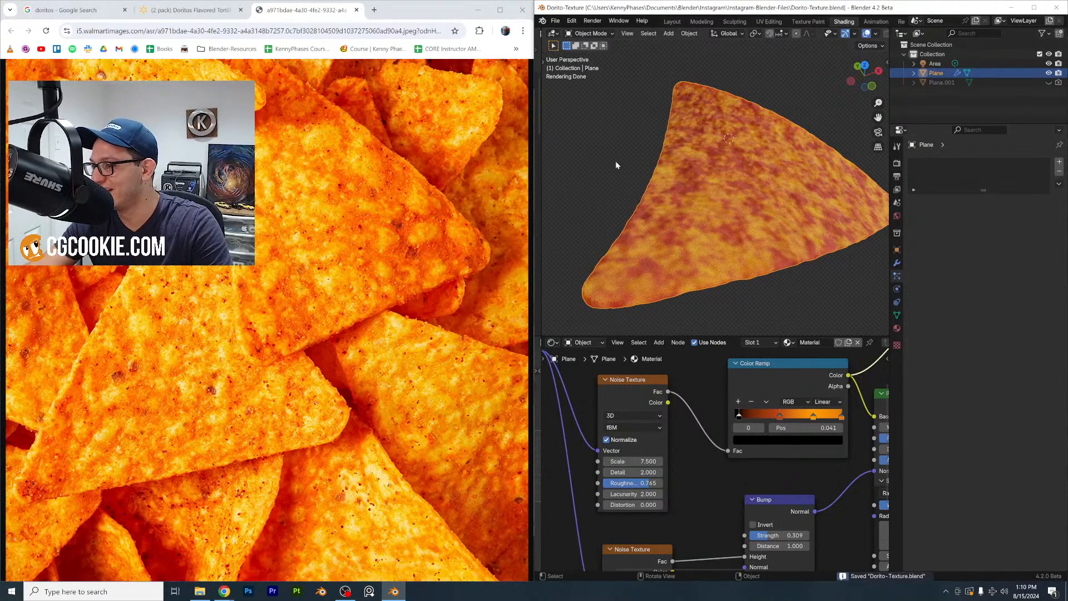
Add a particle system to the chip and set its normal velocity to 0 m/s
{"action": "left_click", "coordinate": [616, 165]}
{"action": "left_click", "coordinate": [718, 192]}
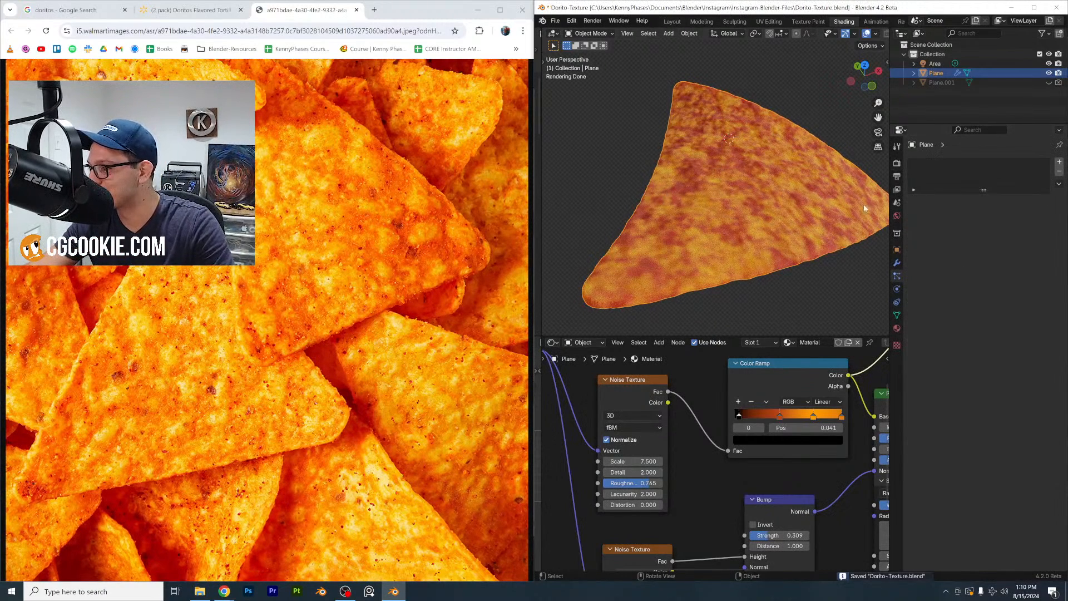
{"action": "left_click", "coordinate": [1060, 163]}
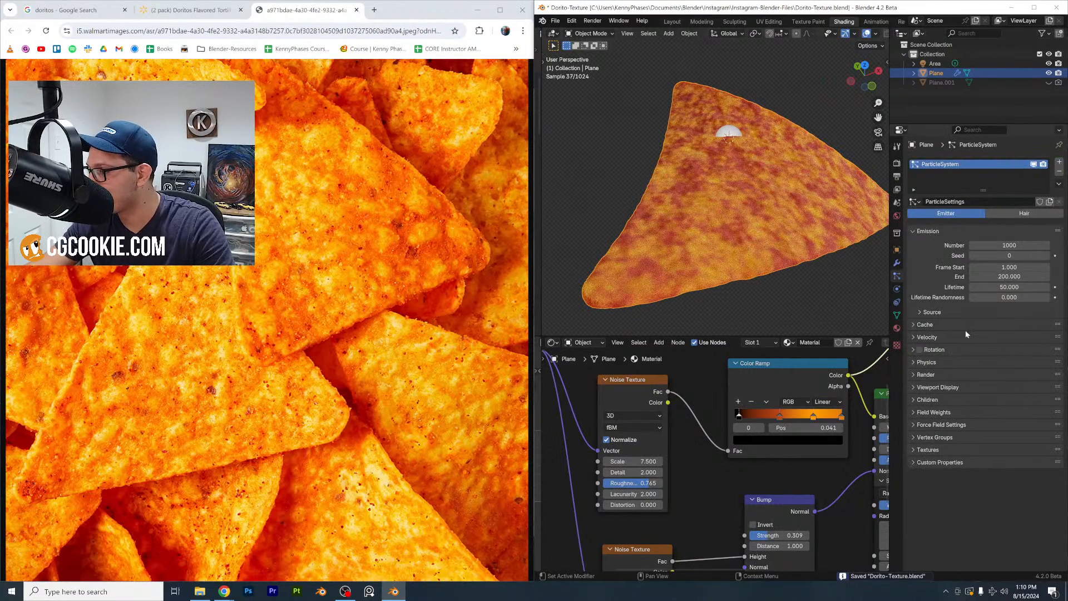
{"action": "left_click", "coordinate": [927, 338]}
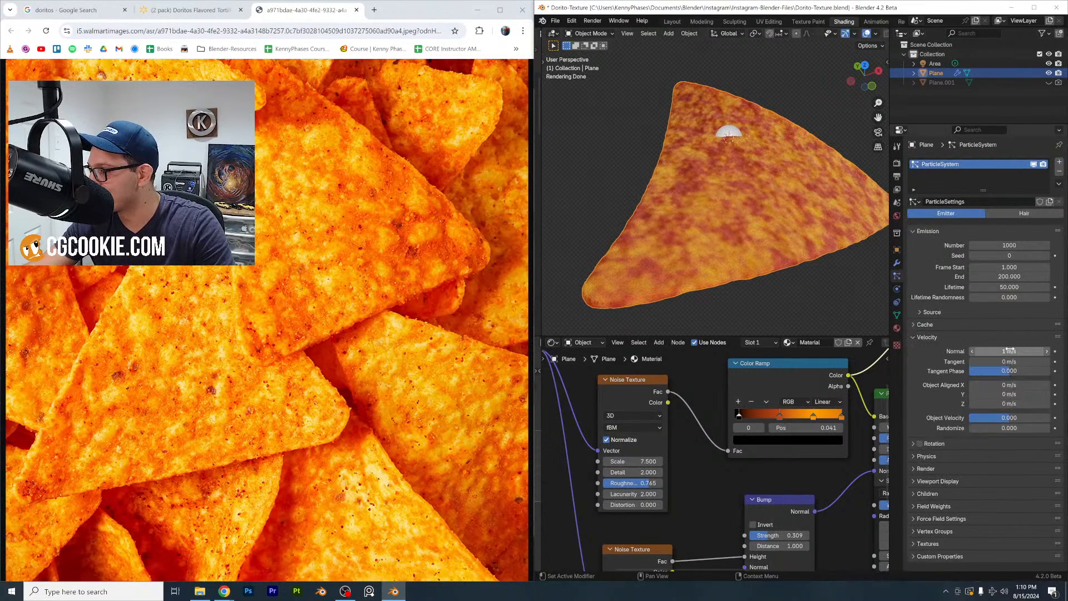
{"action": "double_click", "coordinate": [1010, 351]}
{"action": "type", "text": "0"}
{"action": "key", "text": "Return"}
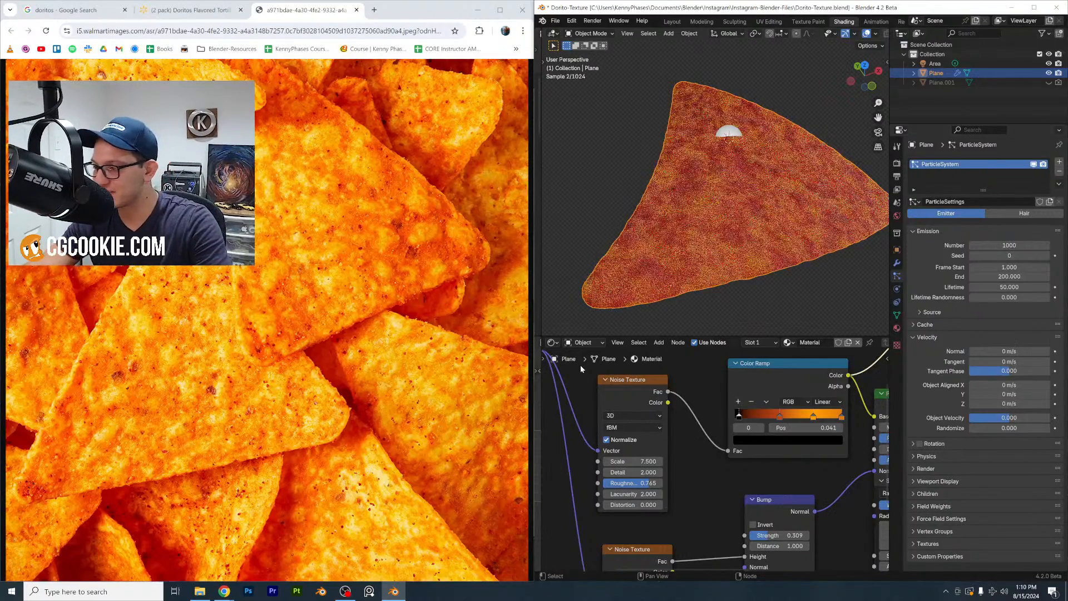
{"action": "key", "text": "Right"}
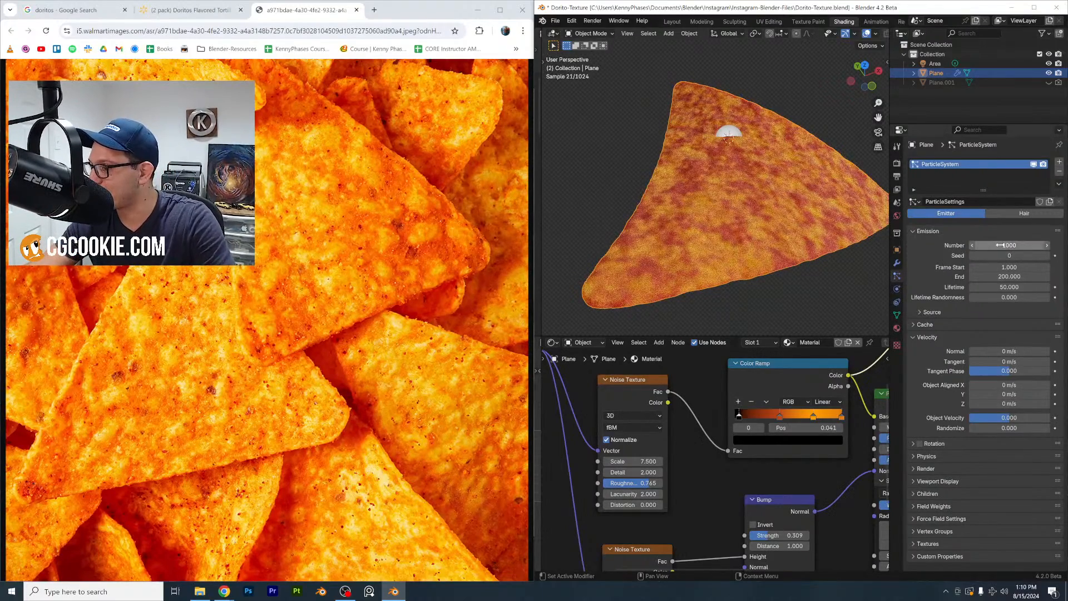
Set the chip's particle system to Hair, emitting 1092 particles from vertices
{"action": "left_click", "coordinate": [932, 312]}
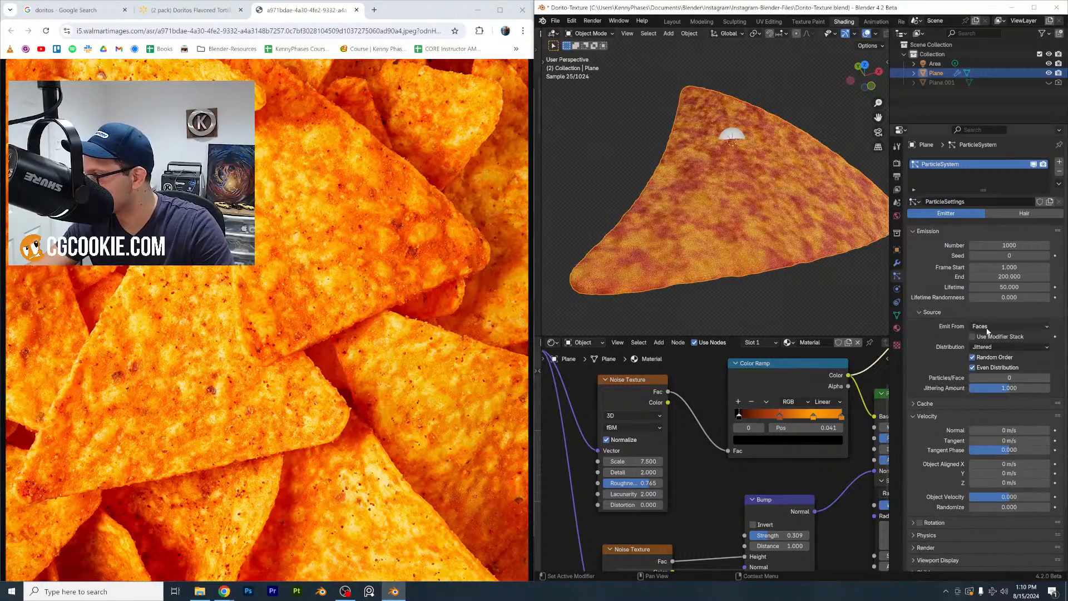
{"action": "left_click", "coordinate": [990, 327]}
{"action": "left_click", "coordinate": [984, 337]}
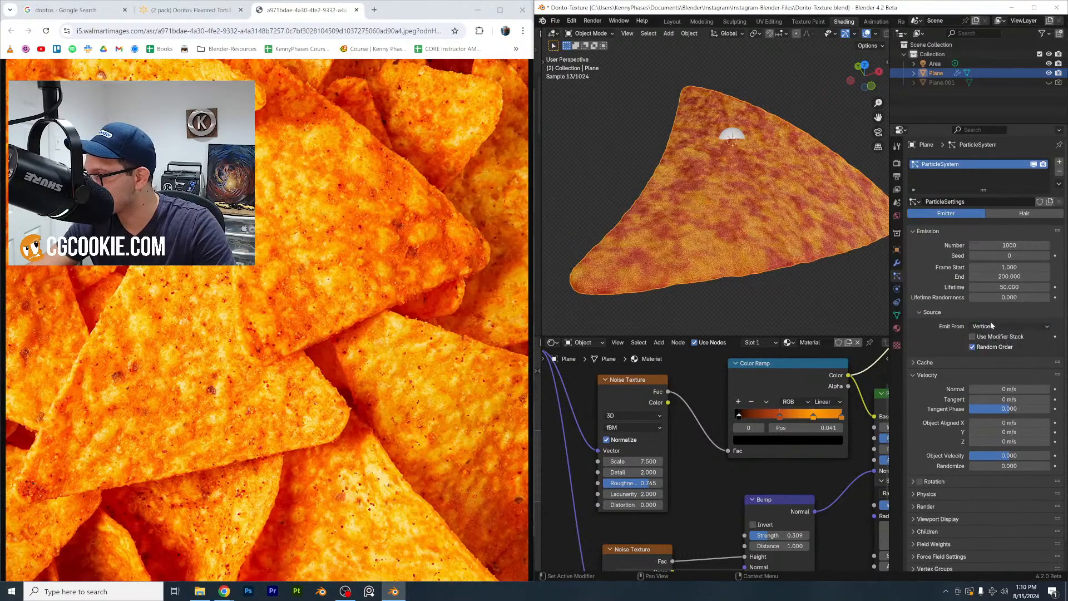
{"action": "left_click", "coordinate": [991, 326]}
{"action": "left_click", "coordinate": [991, 326]}
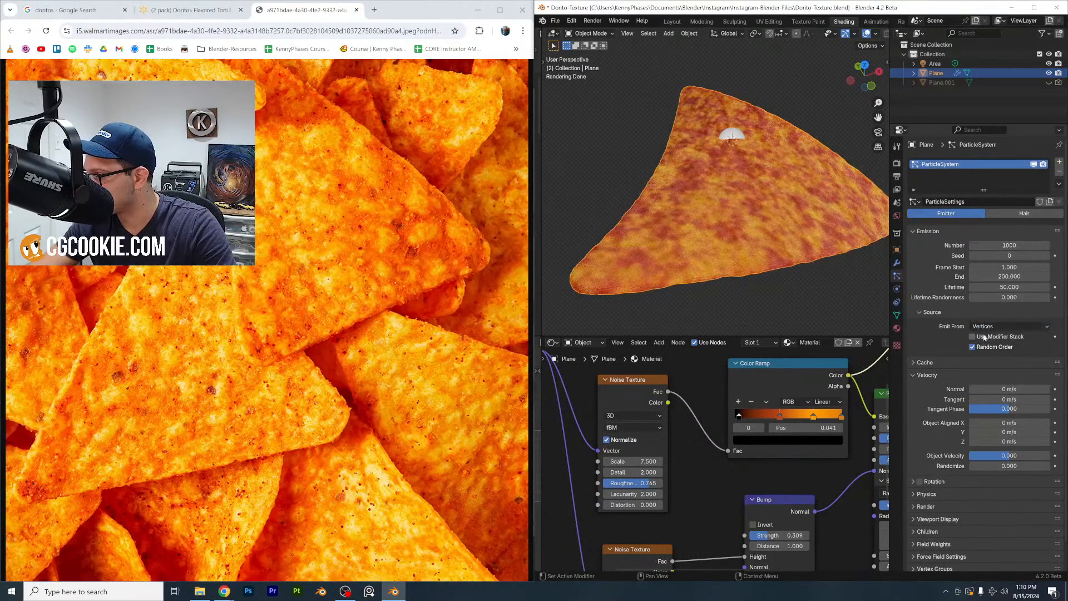
{"action": "left_click_drag", "start_coordinate": [1009, 245], "coordinate": [1029, 245]}
{"action": "left_click", "coordinate": [1028, 216]}
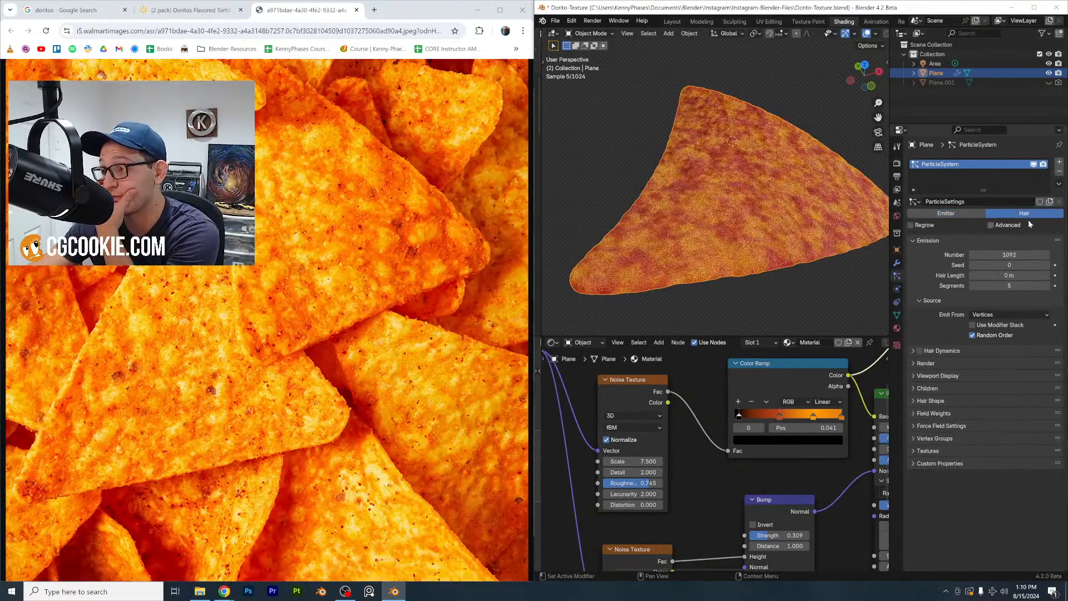
Set the chip's hair particles to render as Object
{"action": "left_click", "coordinate": [933, 364]}
{"action": "left_click", "coordinate": [991, 377]}
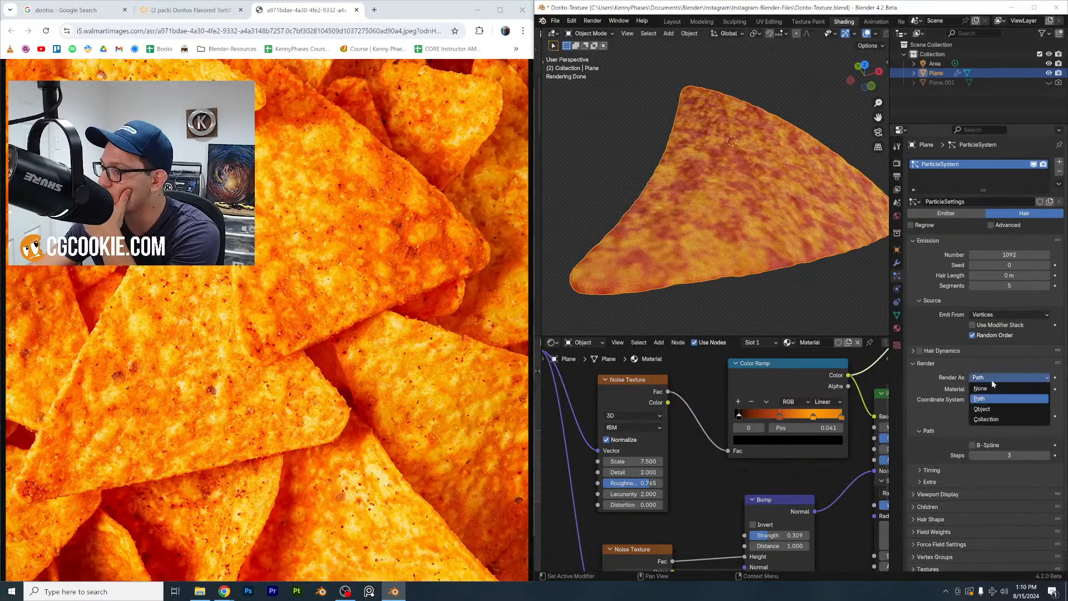
{"action": "left_click", "coordinate": [1003, 409]}
Add an ico sphere, scale it down, and place it beside the chip's upper corner
{"action": "left_click", "coordinate": [668, 34]}
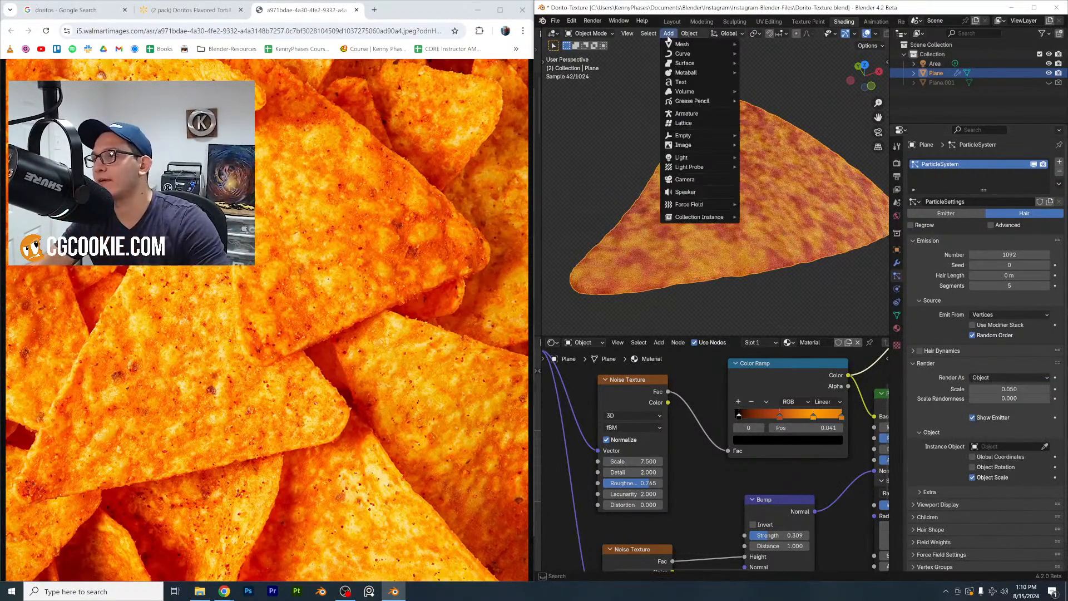
{"action": "mouse_move", "coordinate": [679, 44]}
{"action": "left_click", "coordinate": [776, 83]}
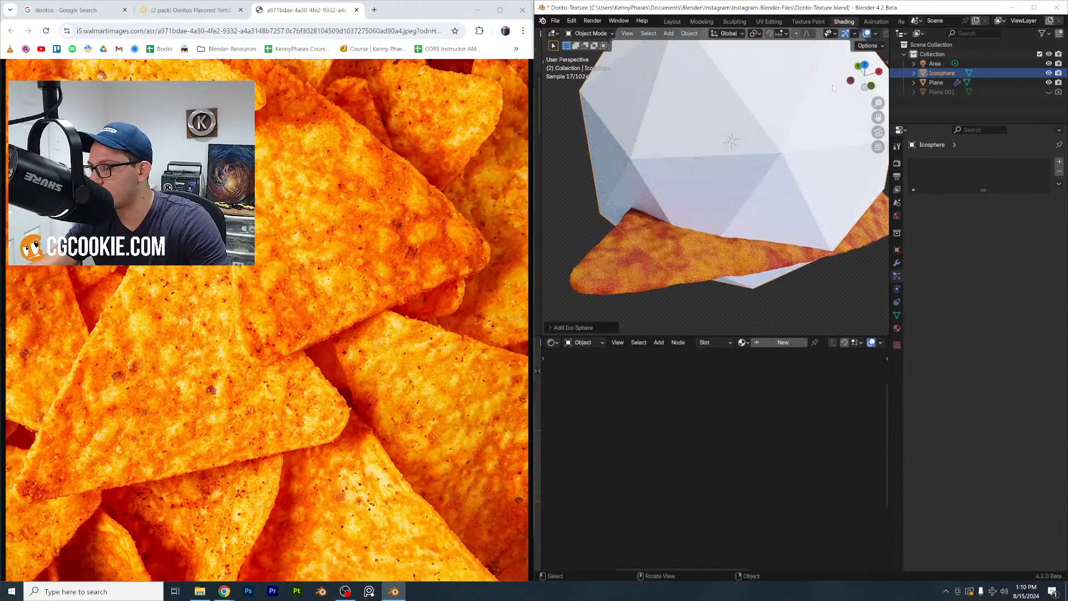
{"action": "key", "text": "s"}
{"action": "left_click", "coordinate": [746, 126]}
{"action": "key", "text": "g"}
{"action": "left_click", "coordinate": [650, 103]}
Try the icosphere as the instance object of the chip's hair particles, and remove that particle system
{"action": "left_click", "coordinate": [752, 162]}
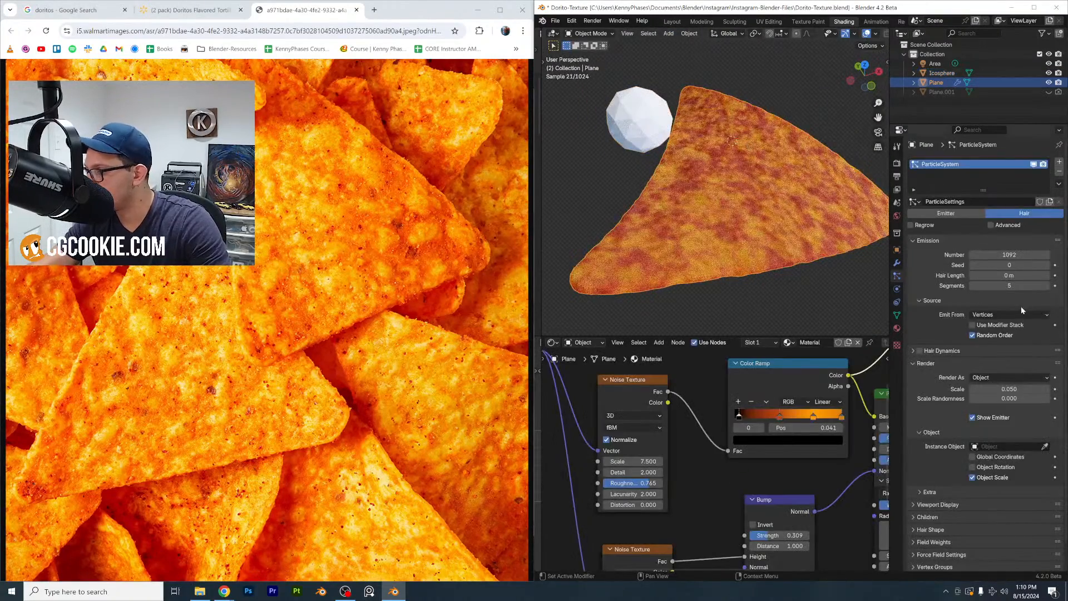
{"action": "left_click", "coordinate": [1045, 447]}
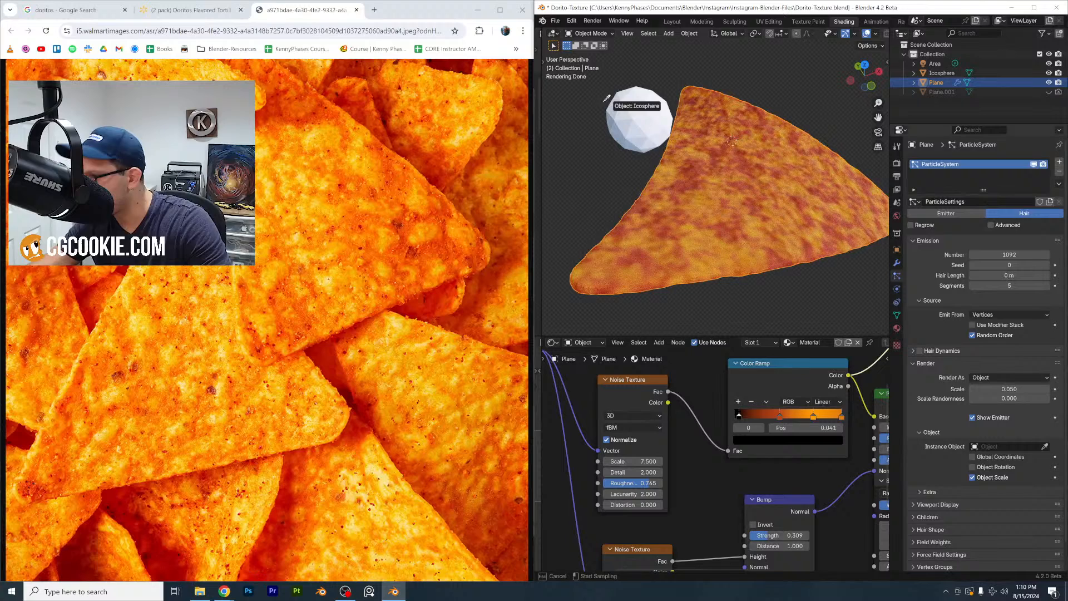
{"action": "left_click", "coordinate": [637, 118]}
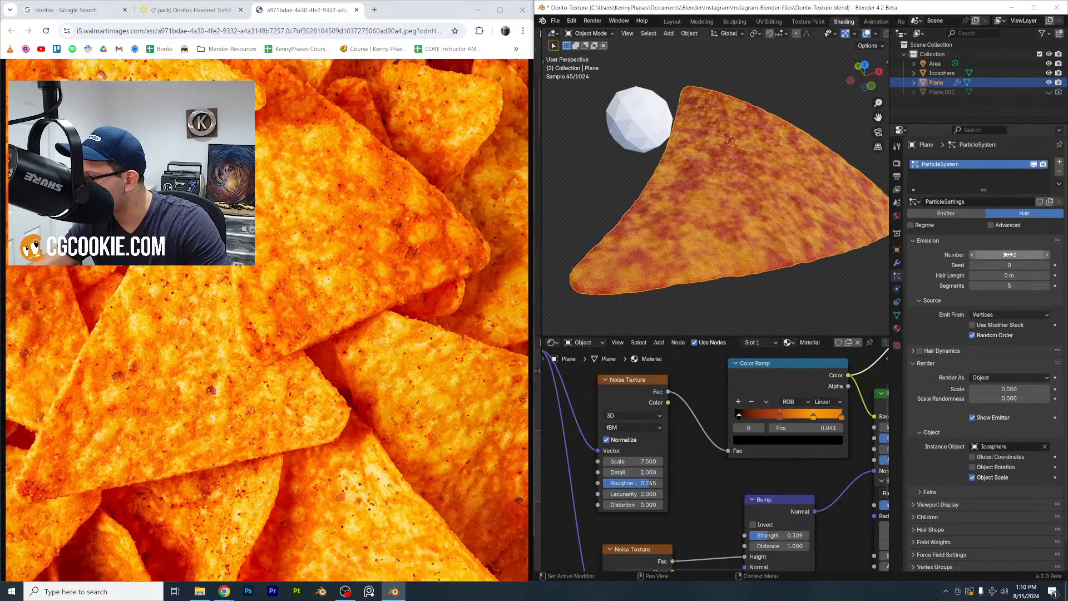
{"action": "left_click_drag", "start_coordinate": [1009, 276], "coordinate": [1060, 275]}
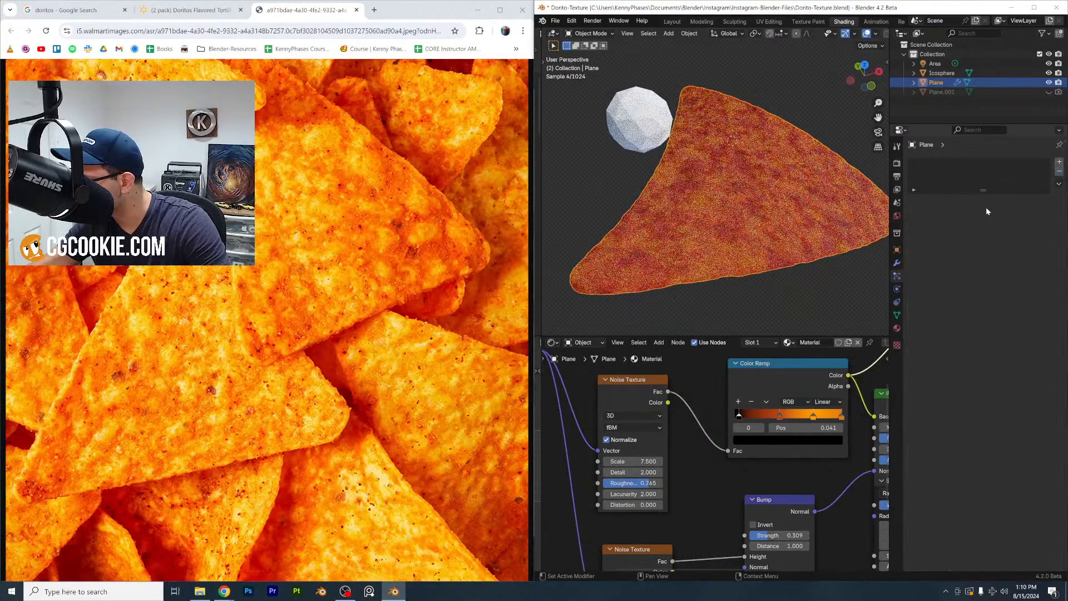
Add a new particle system of type Hair to the chip
{"action": "left_click", "coordinate": [1060, 162]}
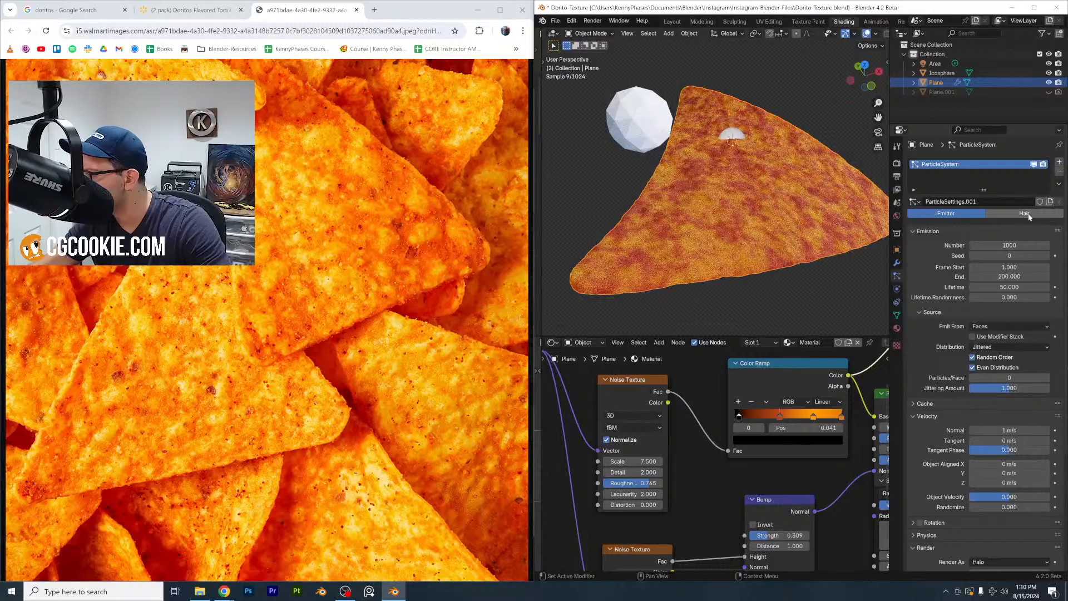
{"action": "left_click", "coordinate": [1025, 214]}
{"action": "middle_click_drag", "start_coordinate": [729, 223], "coordinate": [744, 196]}
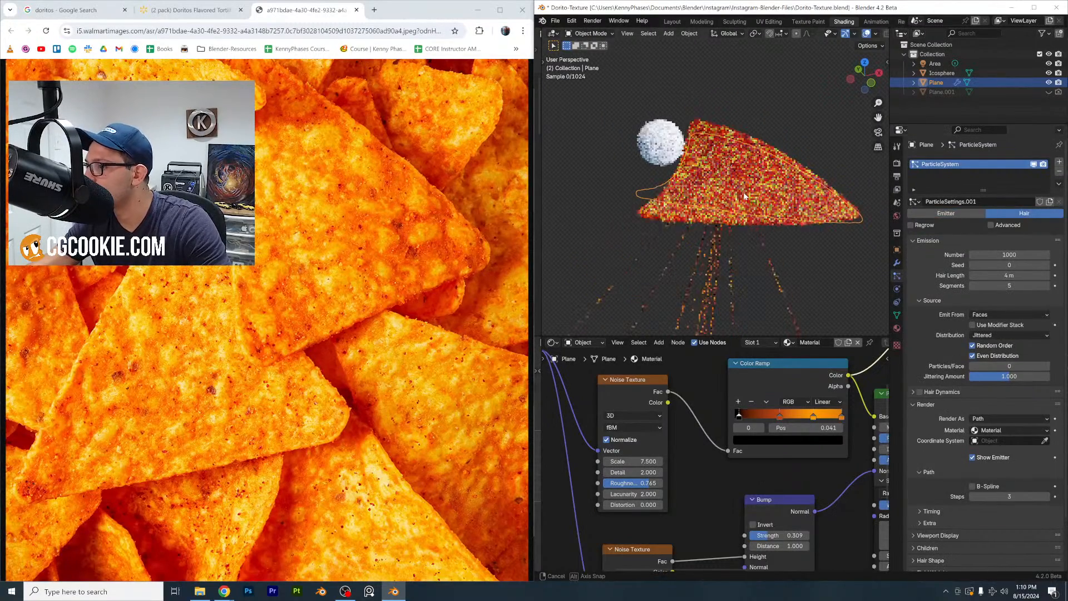
{"action": "scroll", "coordinate": [794, 258], "scroll_direction": "up", "scroll_amount": 1}
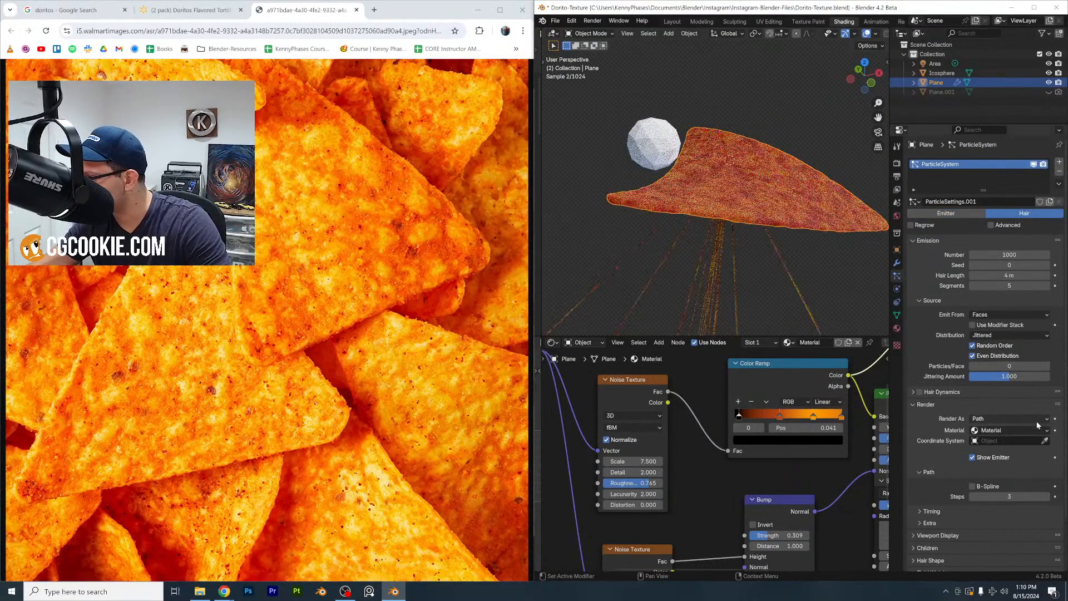
Render the new hair particles as Object, using the icosphere as the instance object
{"action": "left_click", "coordinate": [1010, 419]}
{"action": "left_click", "coordinate": [982, 450]}
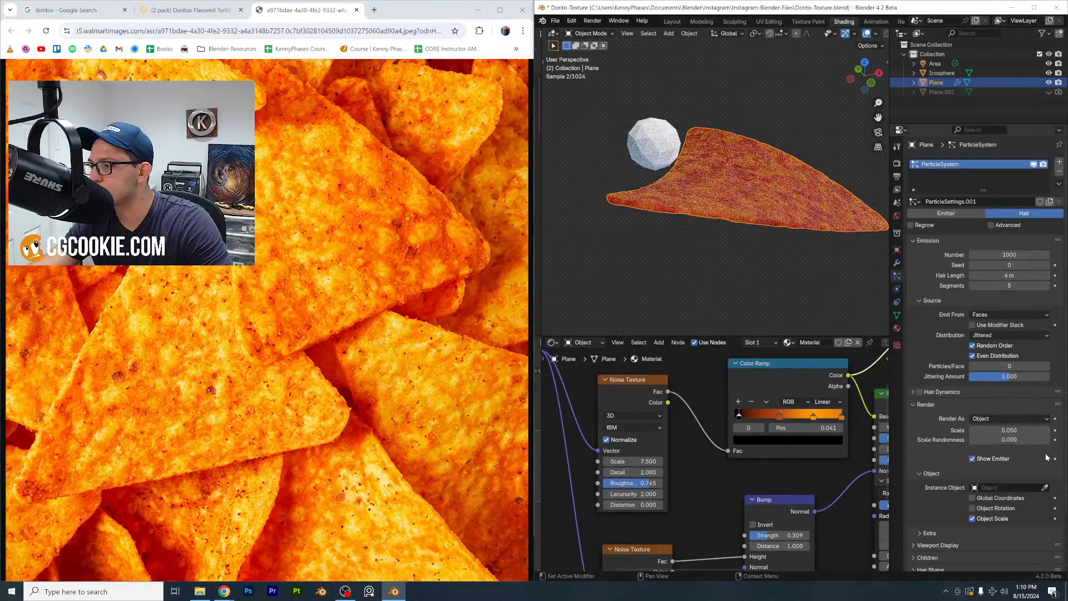
{"action": "left_click", "coordinate": [1045, 488]}
{"action": "left_click", "coordinate": [660, 145]}
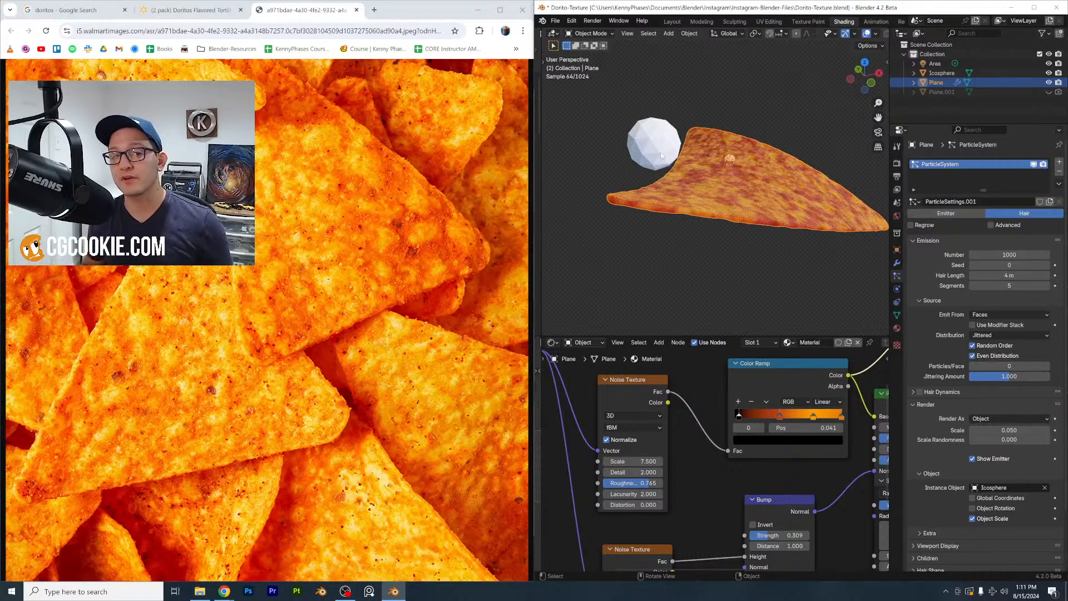
Set the hair particles to emit from vertices, check the chip's modifier stack, and save the file
{"action": "left_click", "coordinate": [1000, 313]}
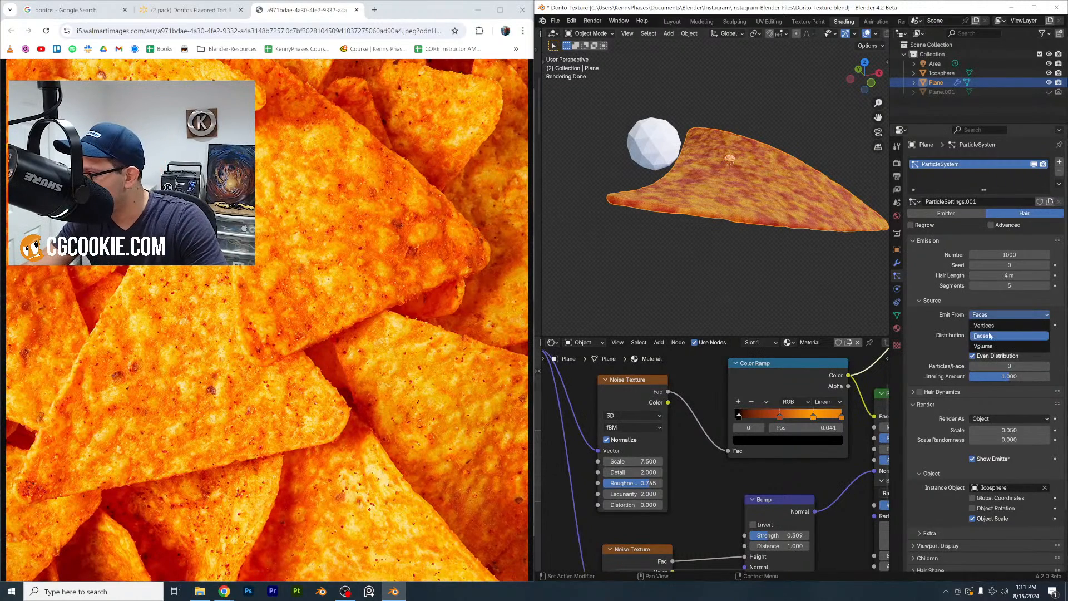
{"action": "left_click", "coordinate": [984, 326]}
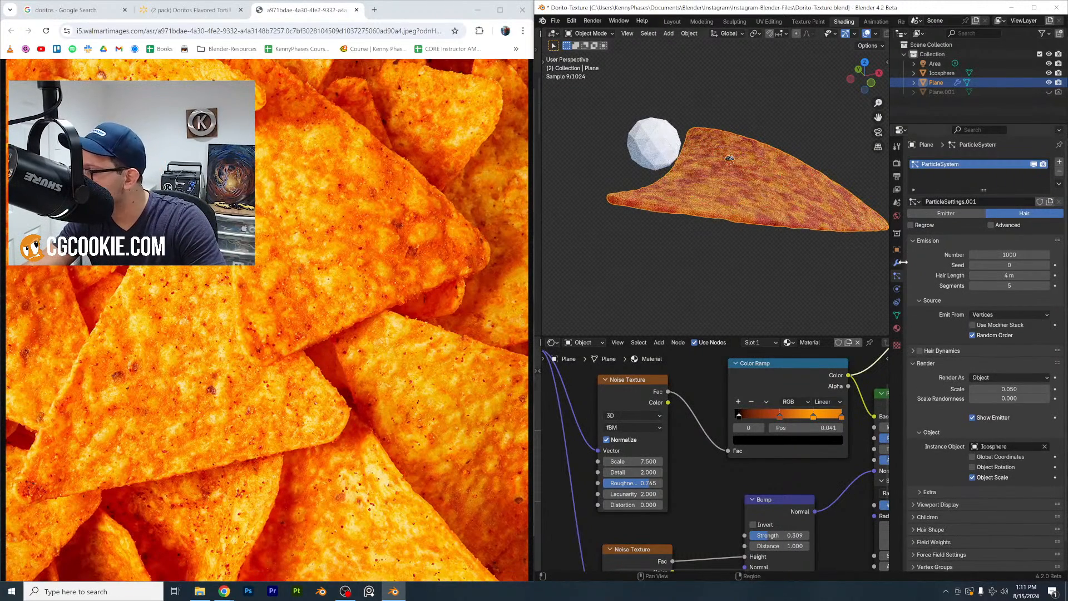
{"action": "left_click", "coordinate": [898, 264]}
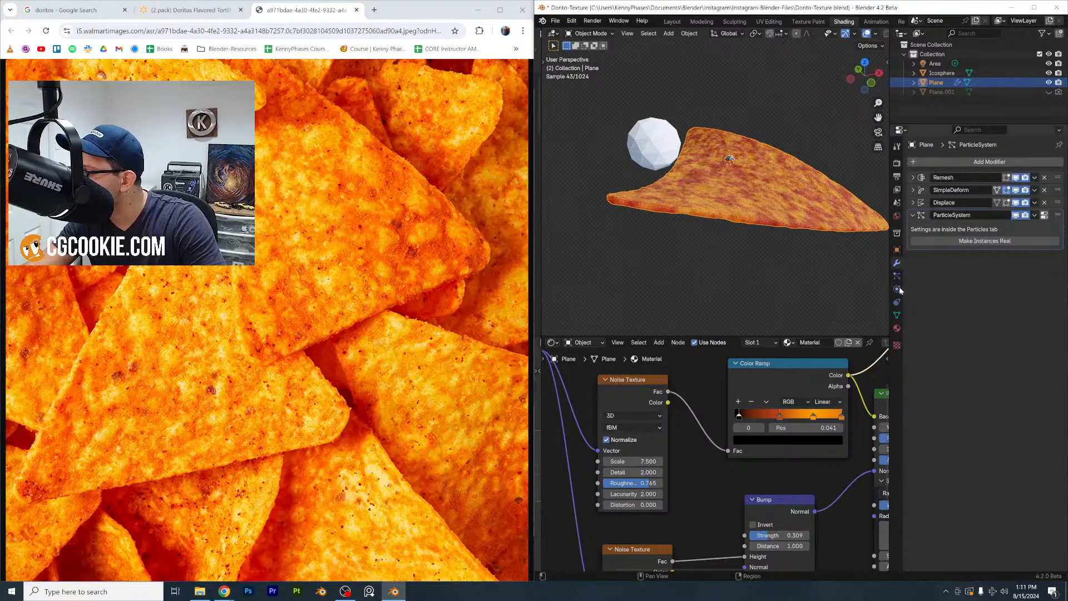
{"action": "left_click", "coordinate": [897, 276]}
{"action": "middle_click_drag", "start_coordinate": [803, 234], "coordinate": [734, 177]}
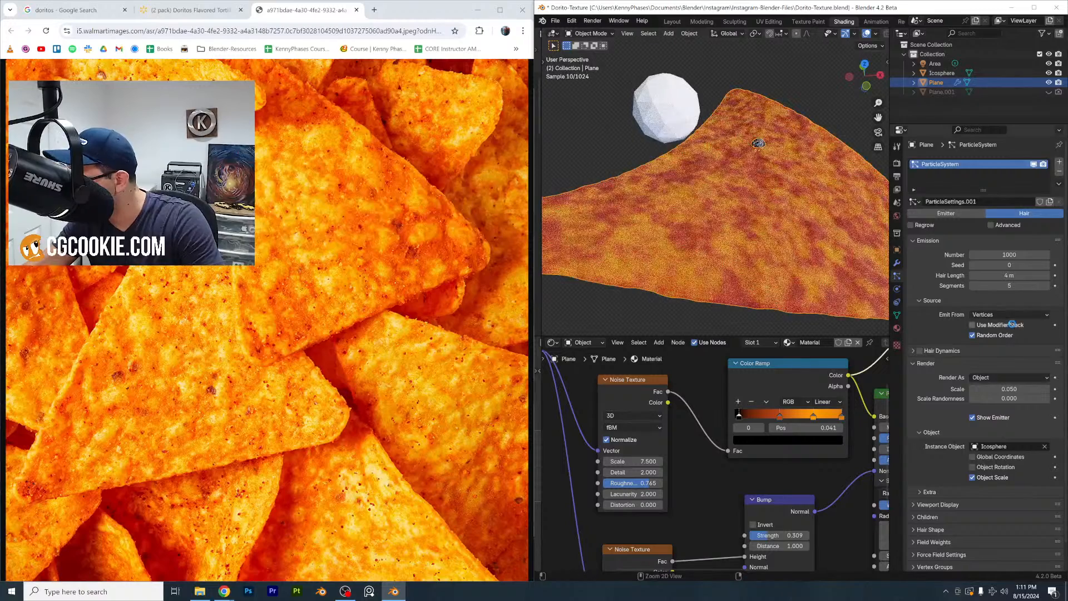
{"action": "key", "text": "ctrl+s"}
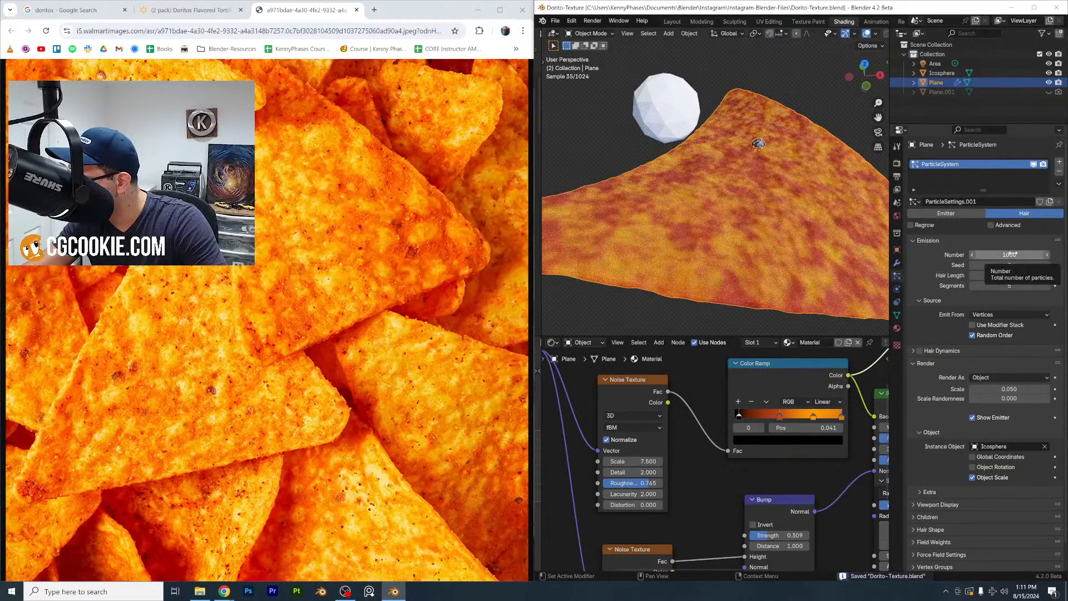
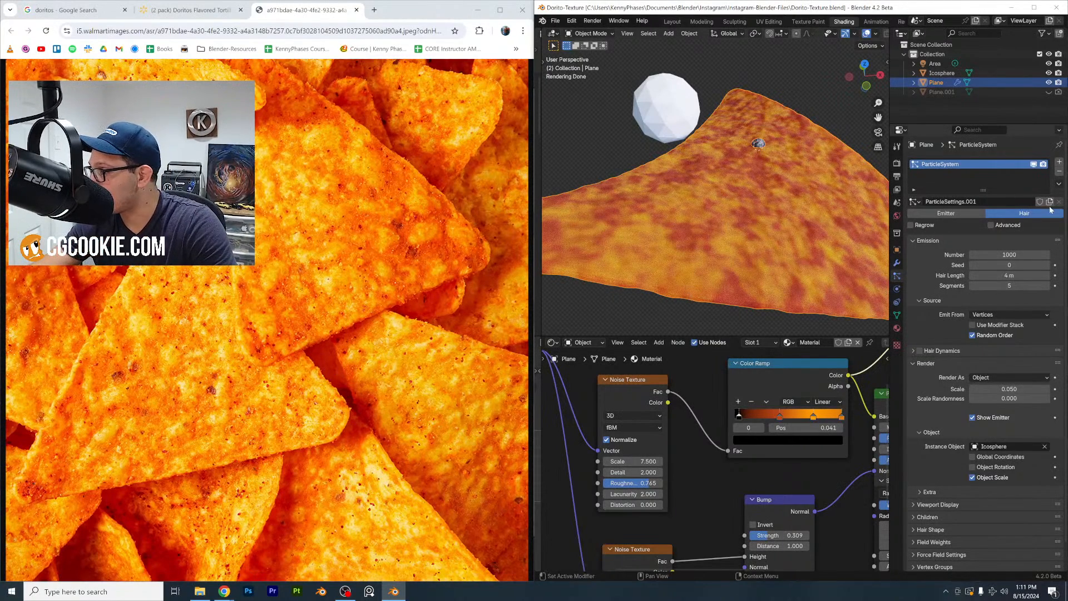
Remove the particle system from the chip
{"action": "left_click", "coordinate": [1059, 171]}
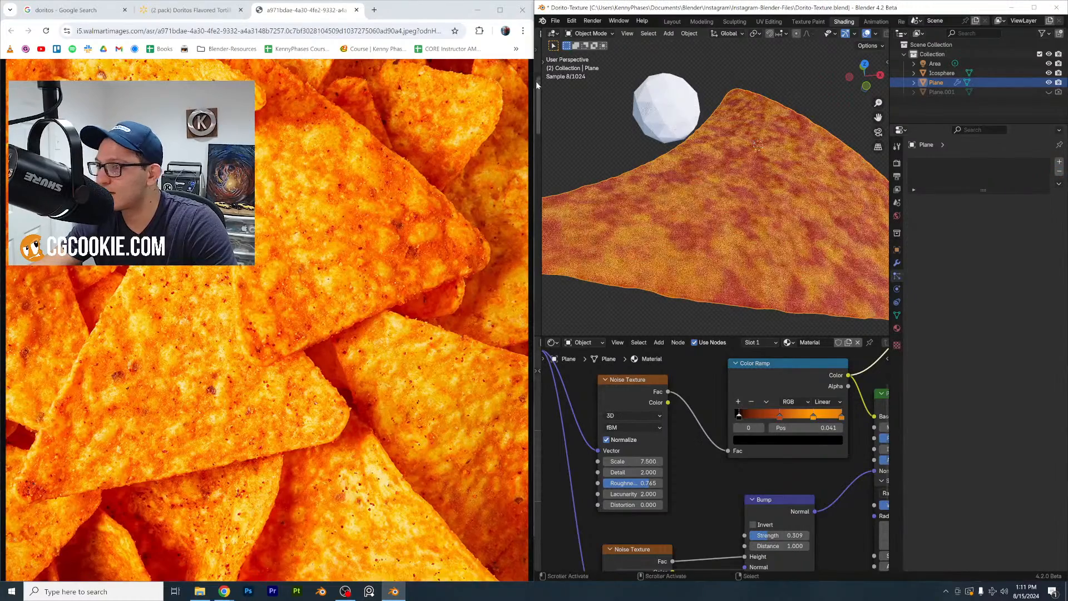
Maximize the Blender window and switch to the Geometry Nodes workspace with the chip in view
{"action": "left_click_drag", "start_coordinate": [542, 68], "coordinate": [549, 68]}
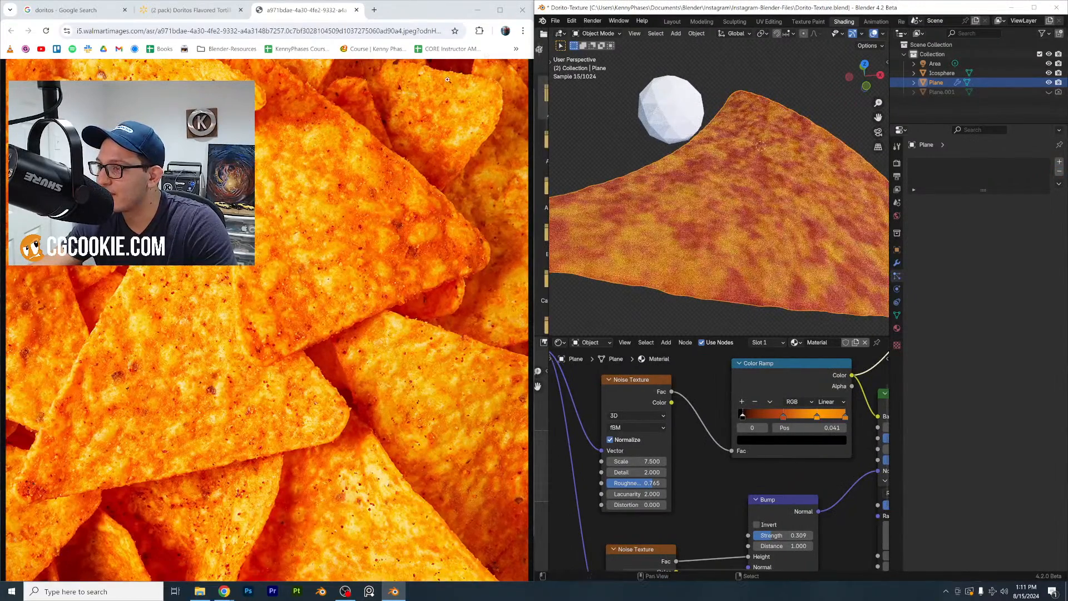
{"action": "left_click", "coordinate": [477, 10]}
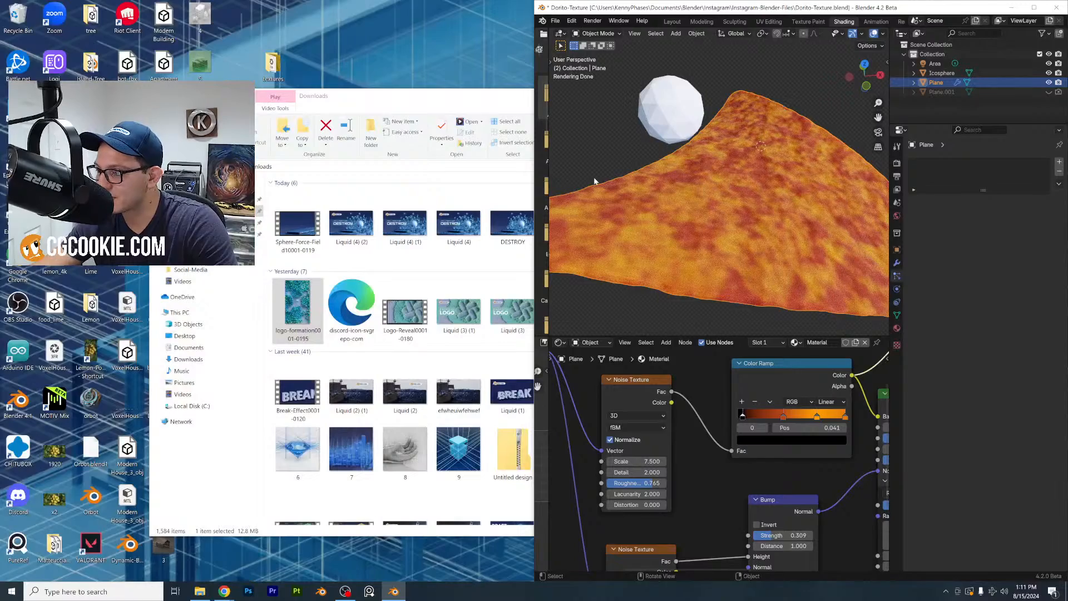
{"action": "double_click", "coordinate": [949, 8]}
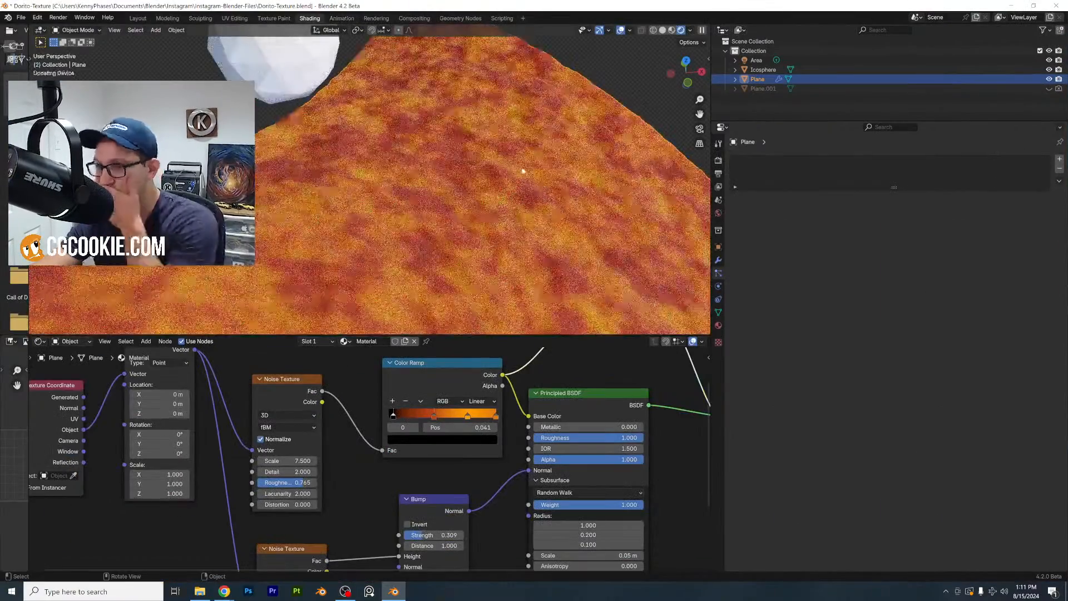
{"action": "left_click", "coordinate": [456, 18]}
{"action": "scroll", "coordinate": [685, 231], "scroll_direction": "up", "scroll_amount": 11}
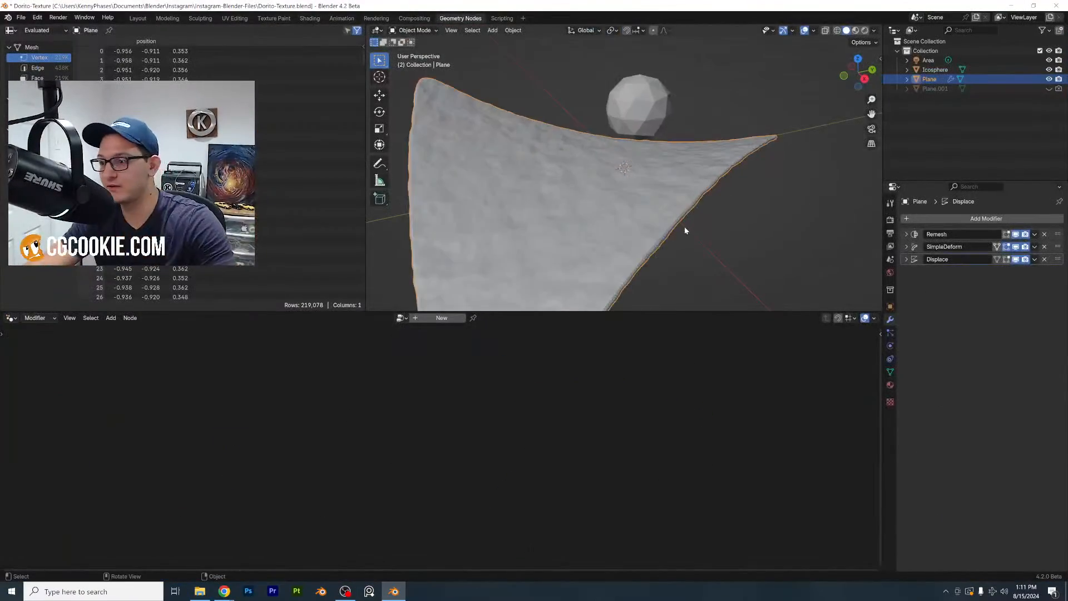
Create a new geometry node group on the chip and insert a Mesh to Points node between Group Input and Group Output
{"action": "scroll", "coordinate": [685, 227], "scroll_direction": "down", "scroll_amount": 2}
{"action": "left_click", "coordinate": [441, 317]}
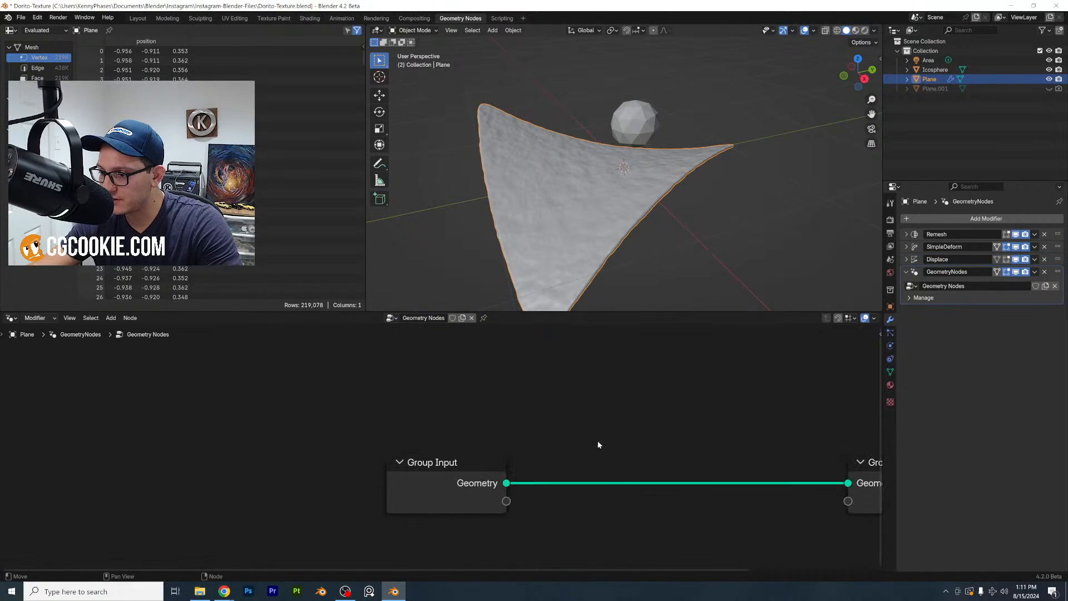
{"action": "key", "text": "shift+a"}
{"action": "type", "text": "mesh to"}
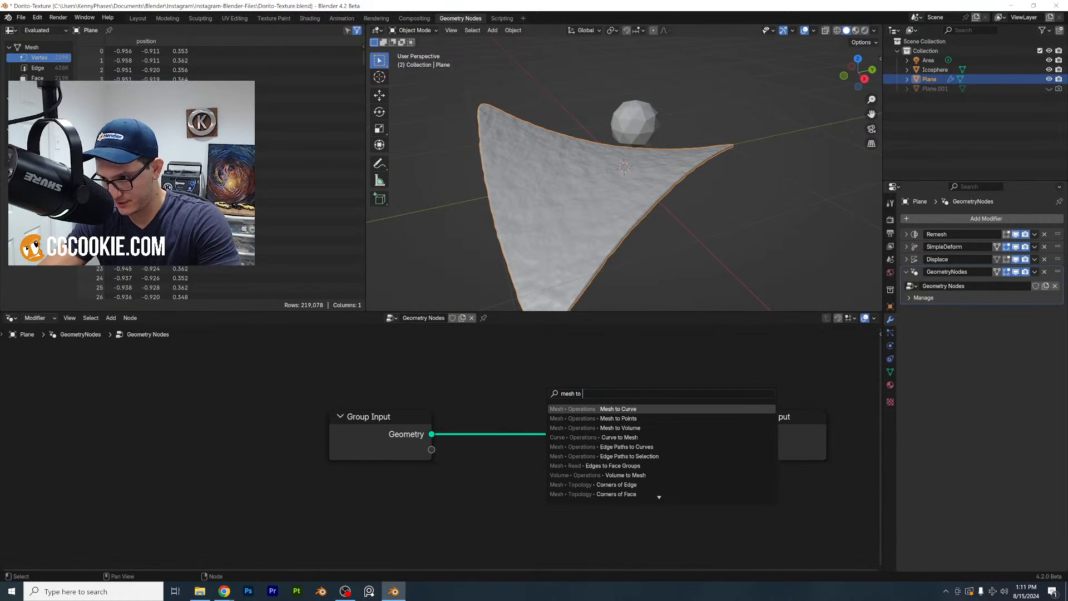
{"action": "key", "text": "Return"}
{"action": "left_click", "coordinate": [475, 393]}
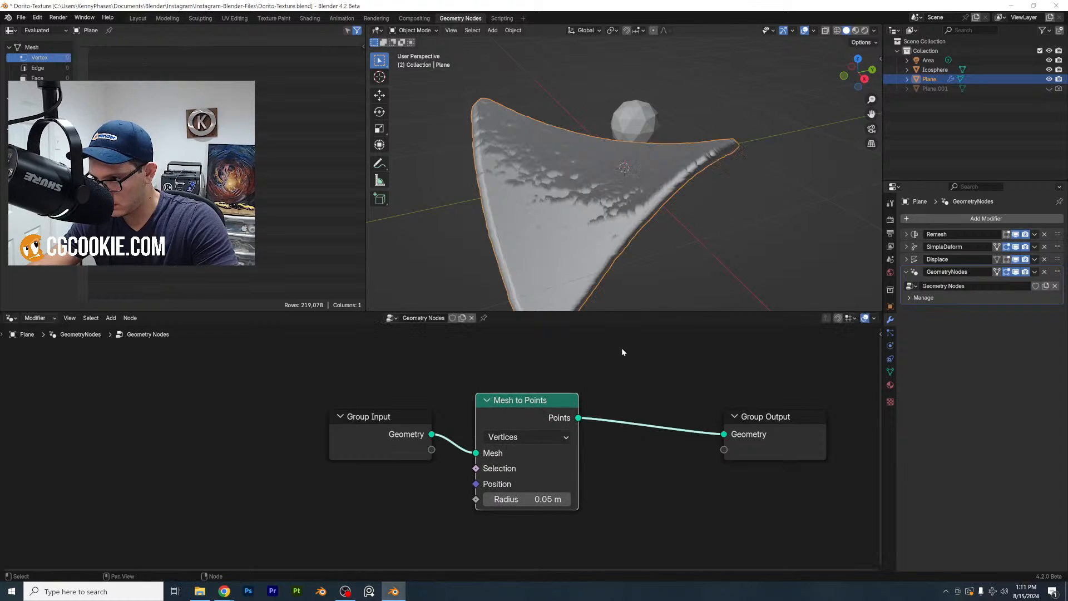
Insert an Instance on Points node between Mesh to Points and Group Output
{"action": "key", "text": "shift+a"}
{"action": "left_click", "coordinate": [622, 349]}
{"action": "type", "text": "instan"}
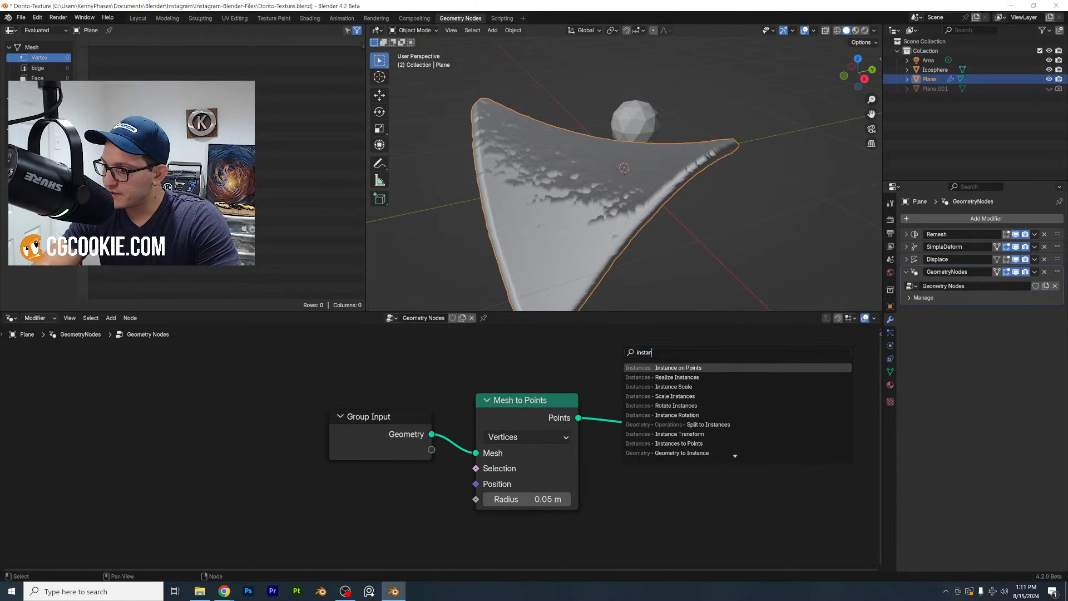
{"action": "key", "text": "Return"}
{"action": "left_click", "coordinate": [606, 392]}
{"action": "scroll", "coordinate": [786, 383], "scroll_direction": "down", "scroll_amount": 3}
{"action": "middle_click_drag", "start_coordinate": [786, 384], "coordinate": [665, 390]}
{"action": "key", "text": "shift+a"}
{"action": "left_click", "coordinate": [677, 385]}
{"action": "type", "text": "comb"}
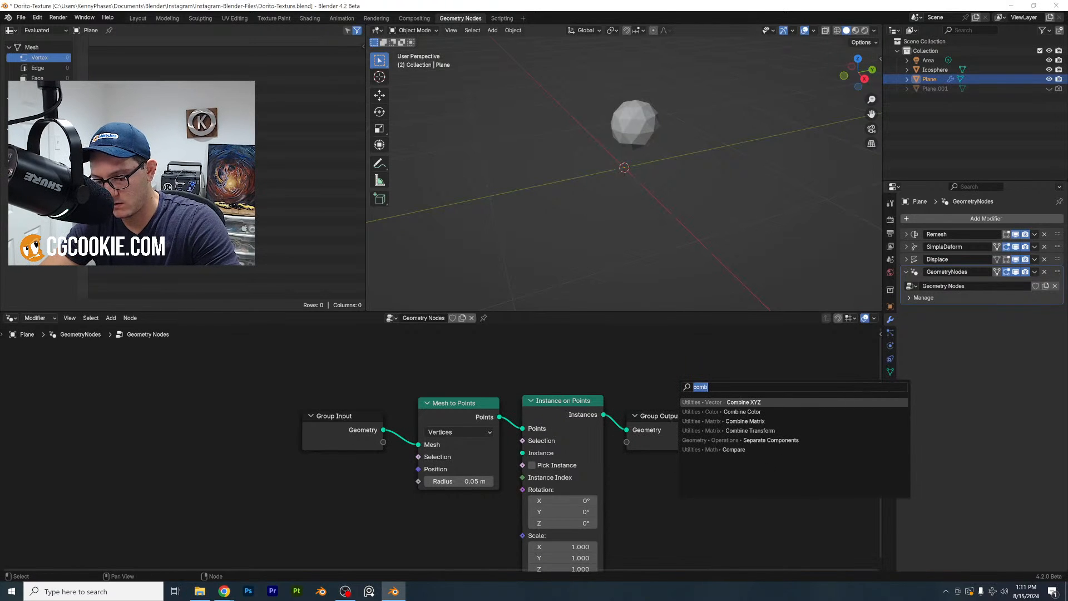
{"action": "type", "text": "mesh"}
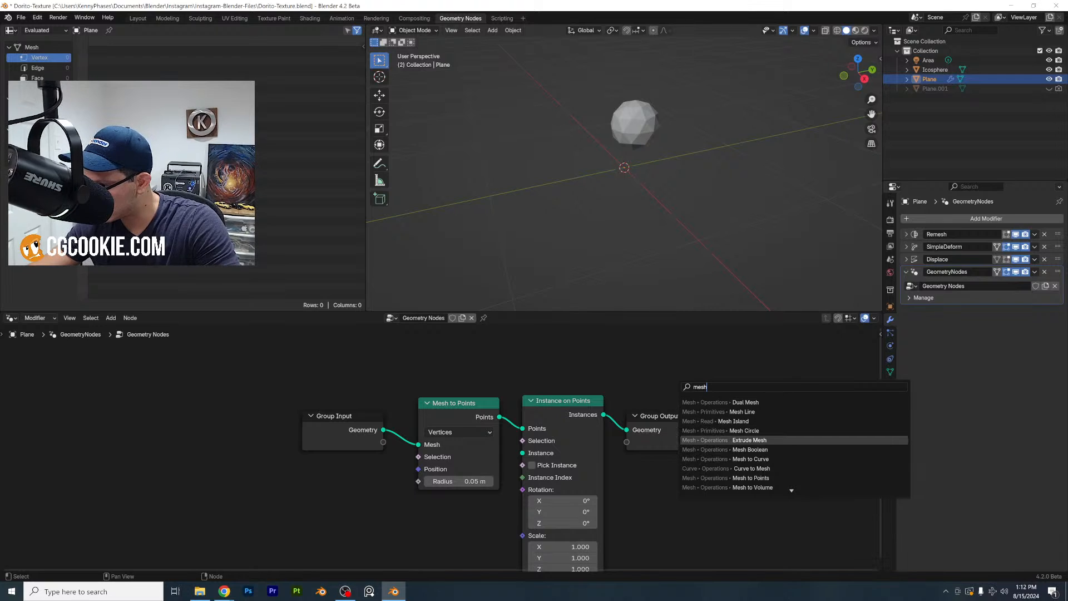
{"action": "key", "text": "ctrl+a"}
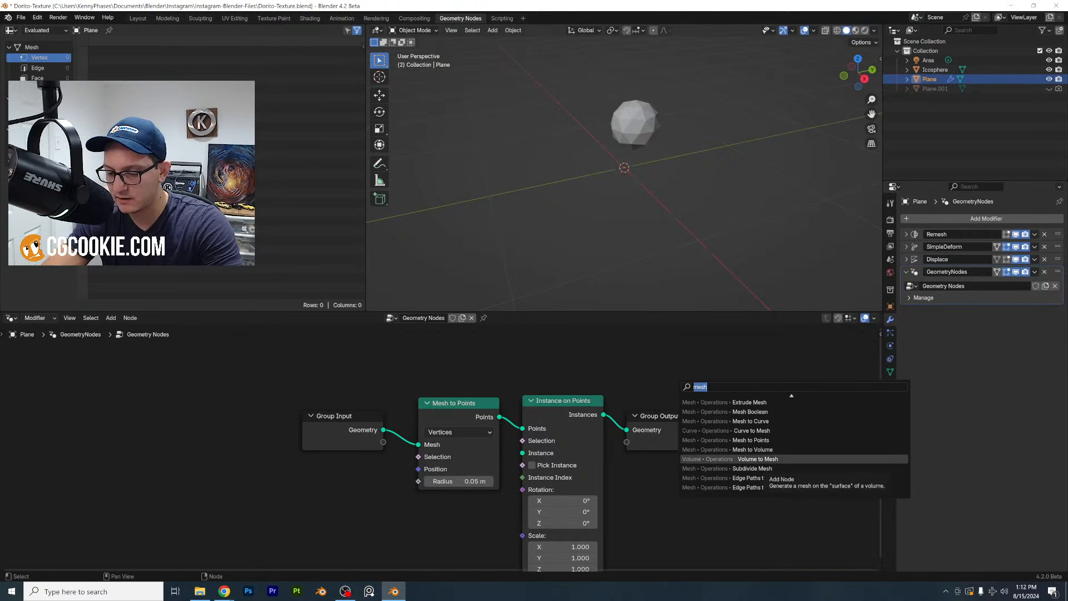
{"action": "type", "text": "comb"}
{"action": "key", "text": "Down"}
{"action": "key", "text": "Down"}
{"action": "key", "text": "Down"}
{"action": "key", "text": "Down"}
{"action": "key", "text": "Down"}
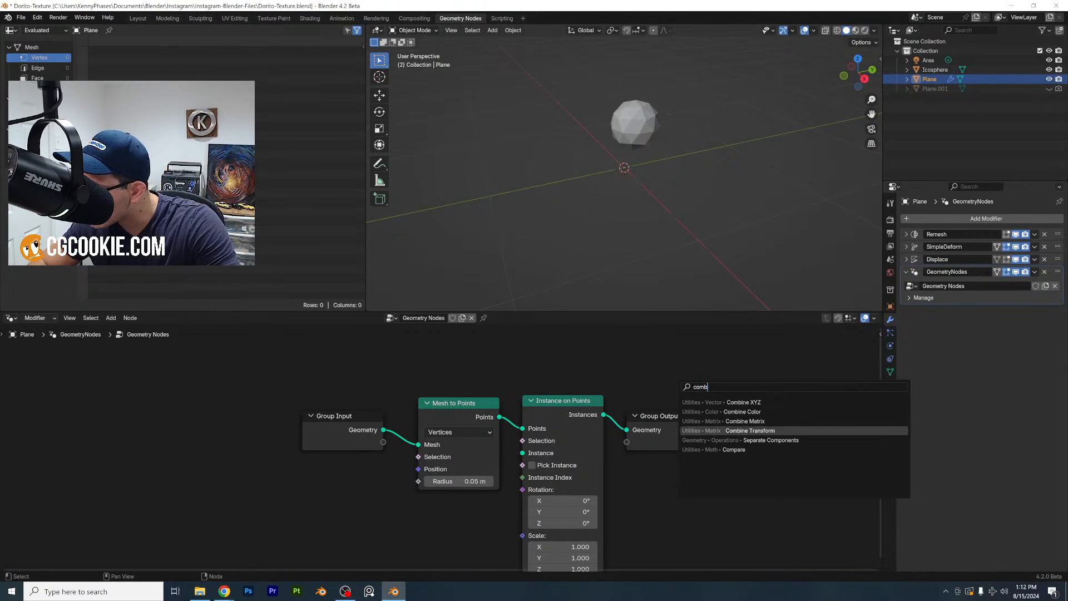
{"action": "key", "text": "ctrl+a"}
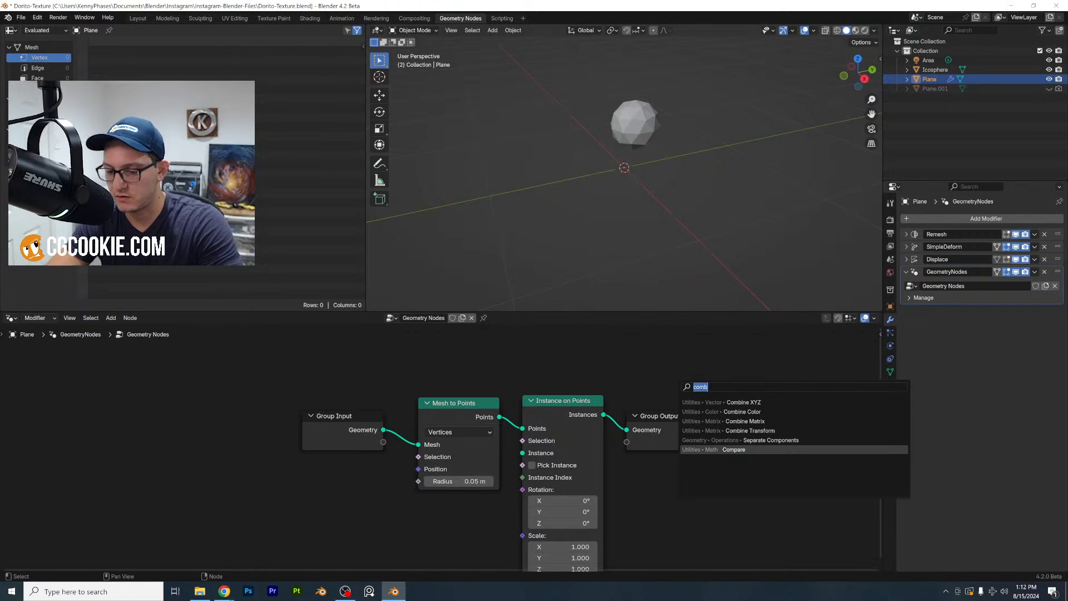
{"action": "left_click", "coordinate": [586, 381]}
Insert a Join Geometry node before Group Output and connect the Group Input geometry to it as well
{"action": "left_click", "coordinate": [111, 318]}
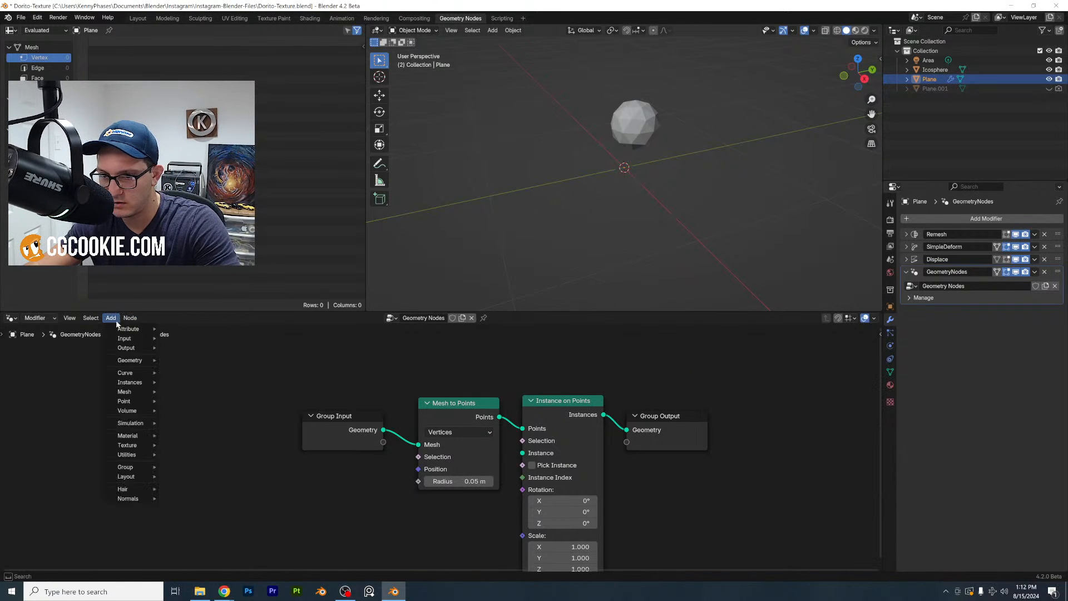
{"action": "mouse_move", "coordinate": [134, 397]}
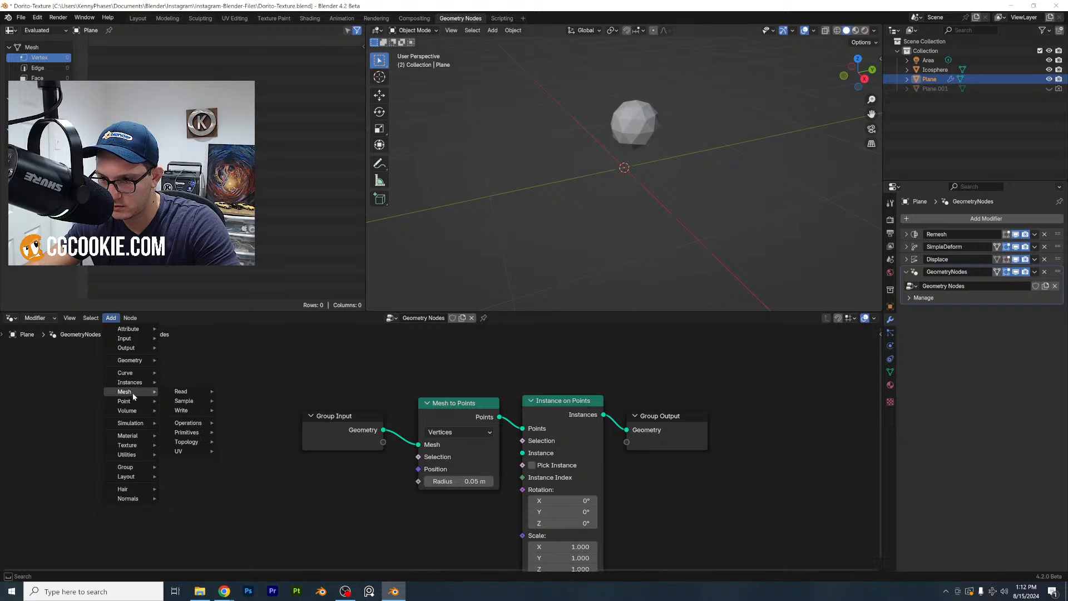
{"action": "mouse_move", "coordinate": [203, 424]}
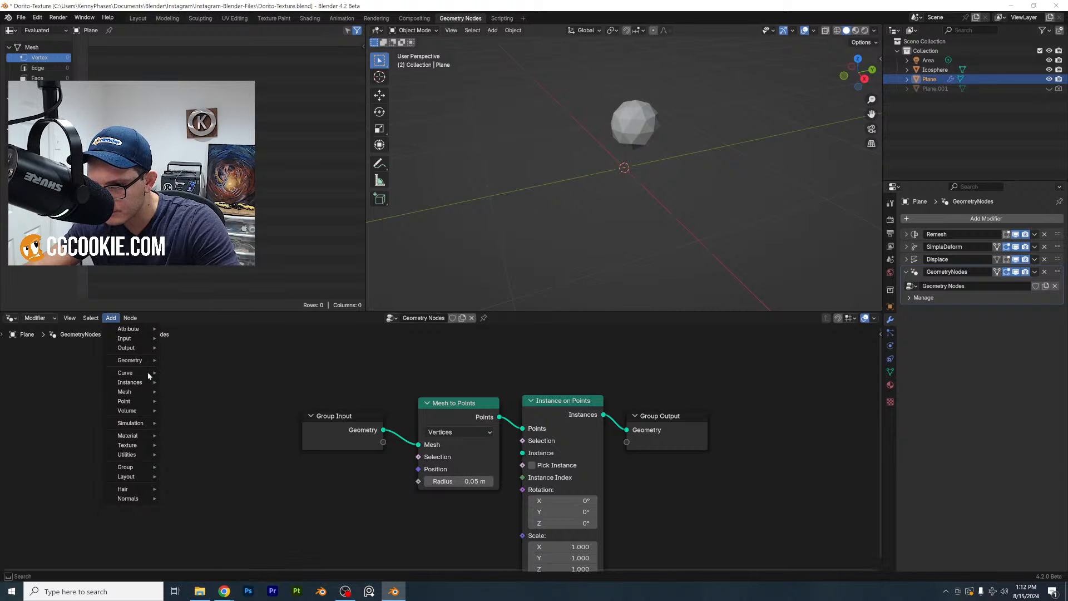
{"action": "mouse_move", "coordinate": [146, 360]}
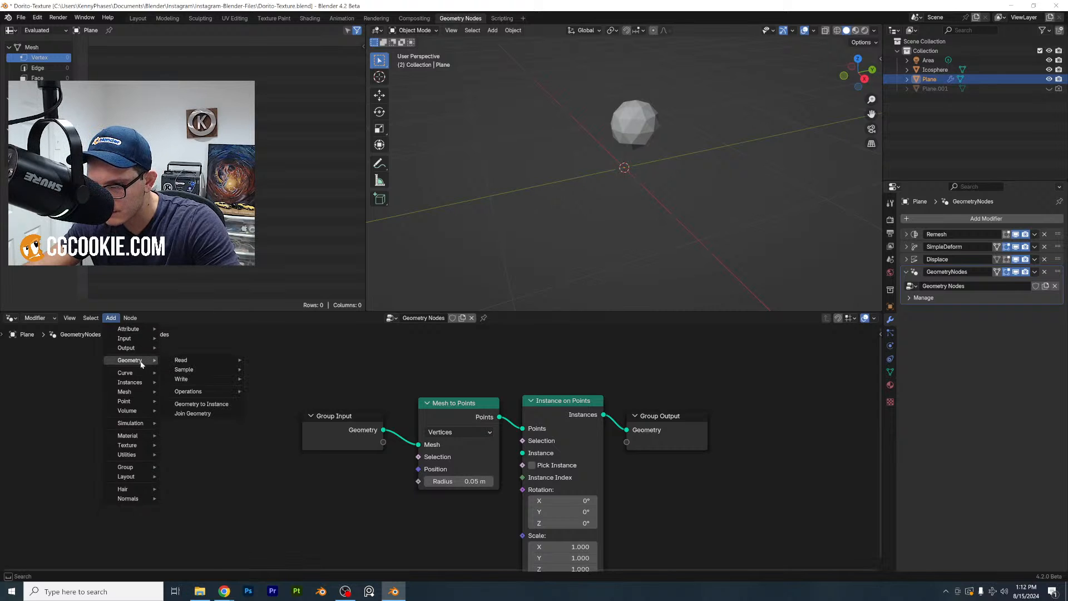
{"action": "left_click", "coordinate": [223, 414]}
{"action": "left_click", "coordinate": [634, 427]}
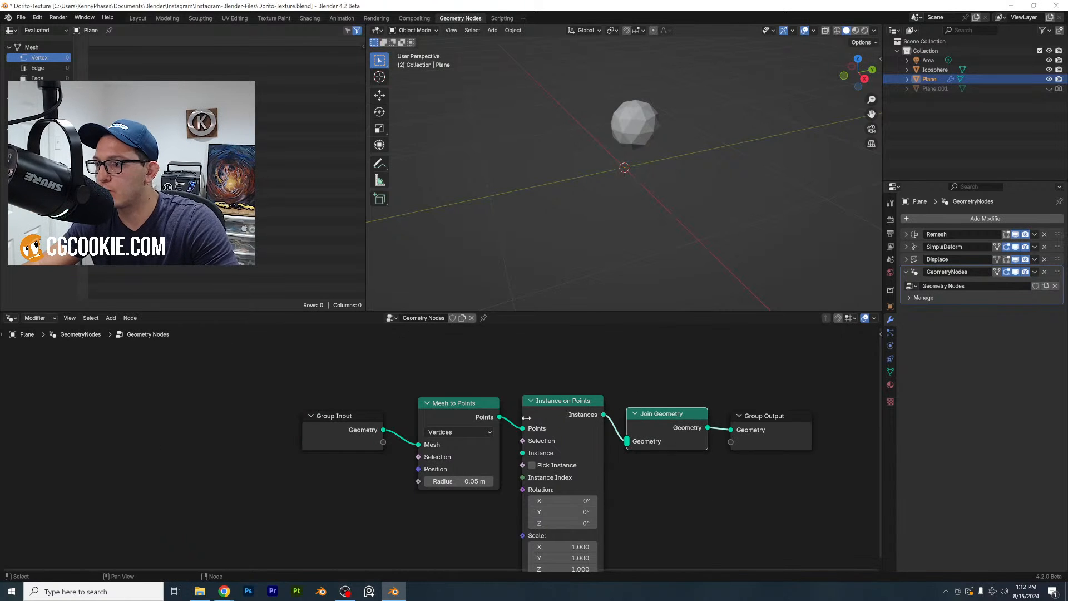
{"action": "left_click_drag", "start_coordinate": [383, 431], "coordinate": [627, 441]}
{"action": "left_click_drag", "start_coordinate": [346, 423], "coordinate": [257, 387]}
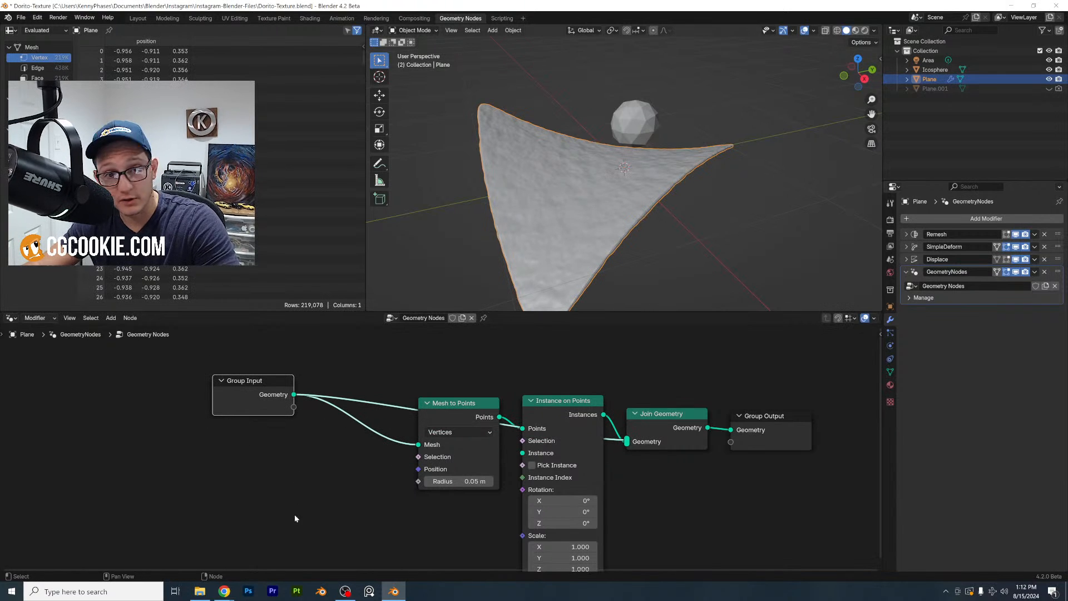
Add an Ico Sphere node, connect its mesh to the Instance input of Instance on Points, and save the file
{"action": "key", "text": "shift+a"}
{"action": "left_click", "coordinate": [269, 387]}
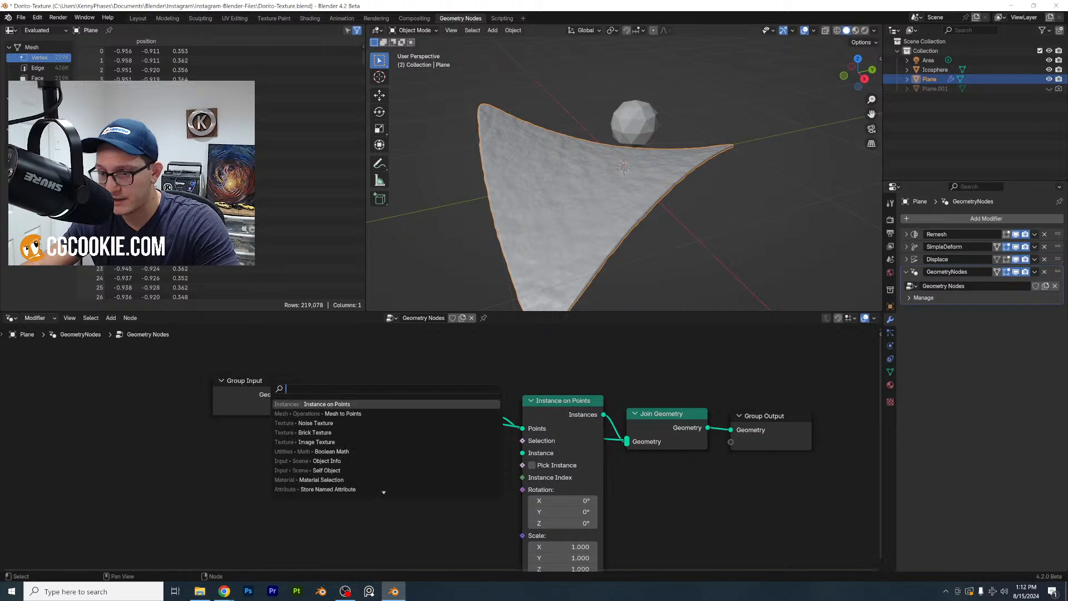
{"action": "type", "text": "ico"}
{"action": "key", "text": "Return"}
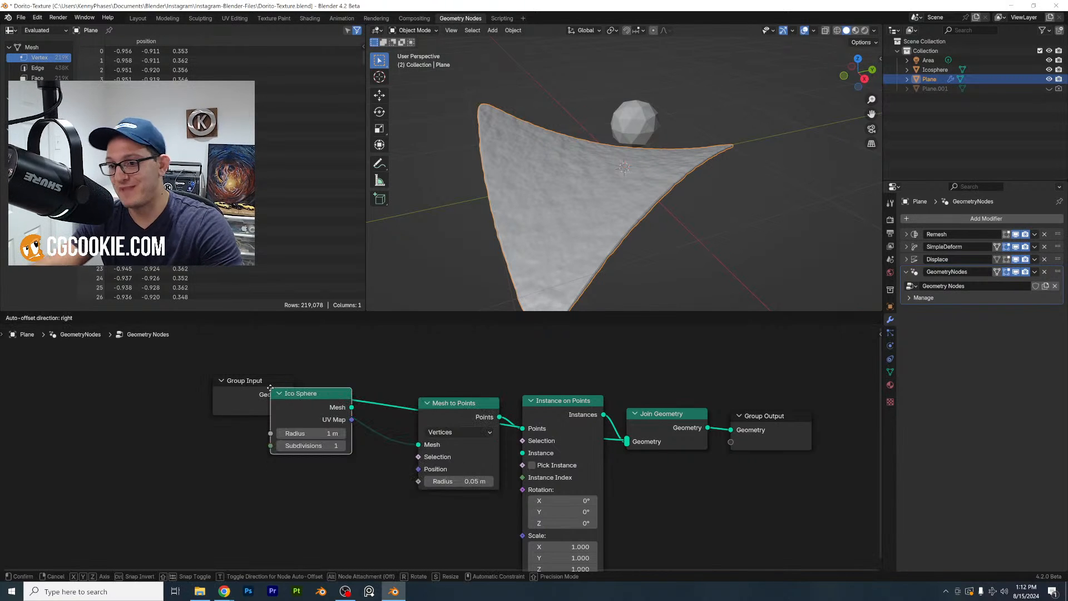
{"action": "middle_click_drag", "start_coordinate": [333, 491], "coordinate": [295, 463]}
{"action": "left_click_drag", "start_coordinate": [321, 491], "coordinate": [496, 425]}
{"action": "left_click_drag", "start_coordinate": [321, 492], "coordinate": [484, 426]}
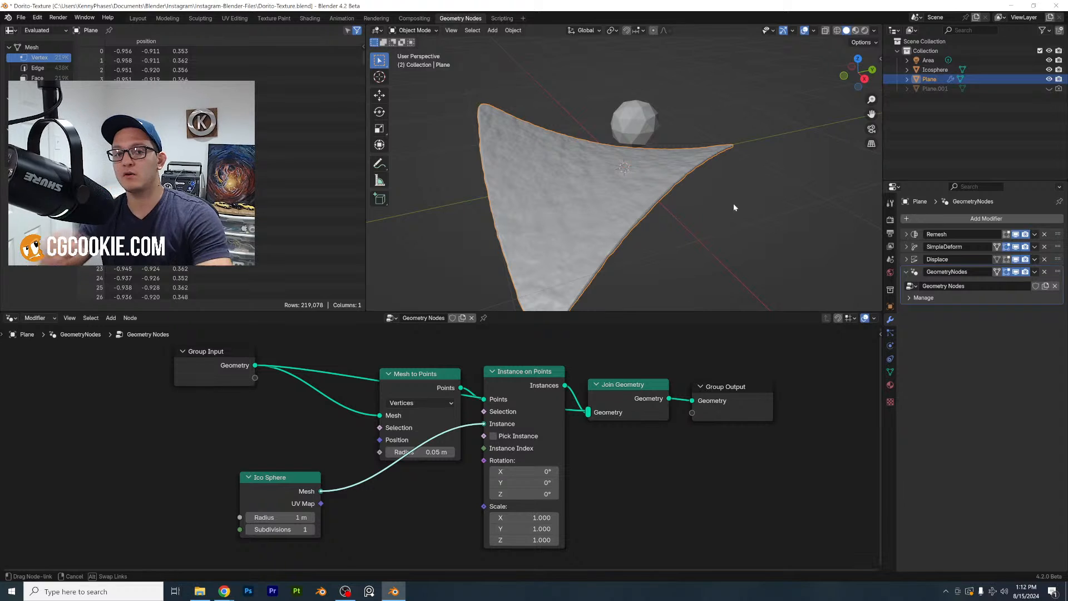
{"action": "left_click_drag", "start_coordinate": [484, 426], "coordinate": [484, 424]}
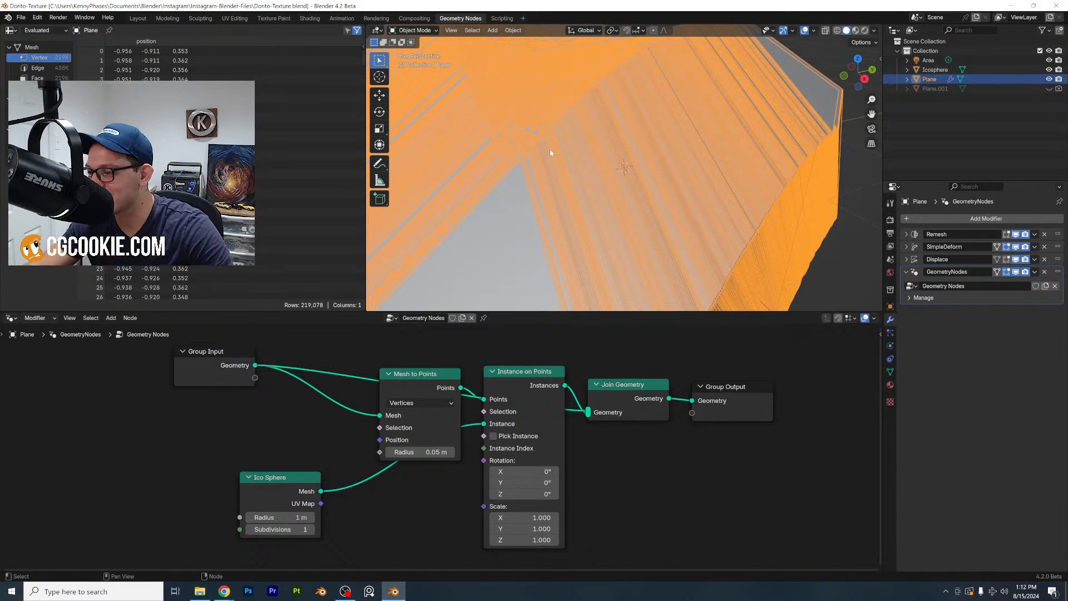
{"action": "key", "text": "ctrl+s"}
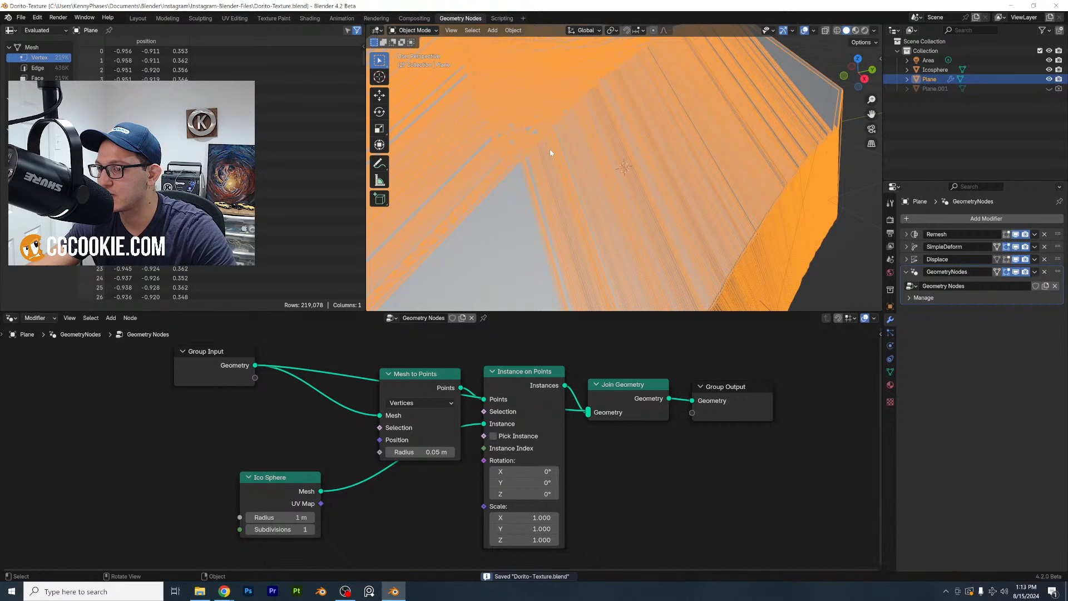
{"action": "scroll", "coordinate": [551, 152], "scroll_direction": "down", "scroll_amount": 4}
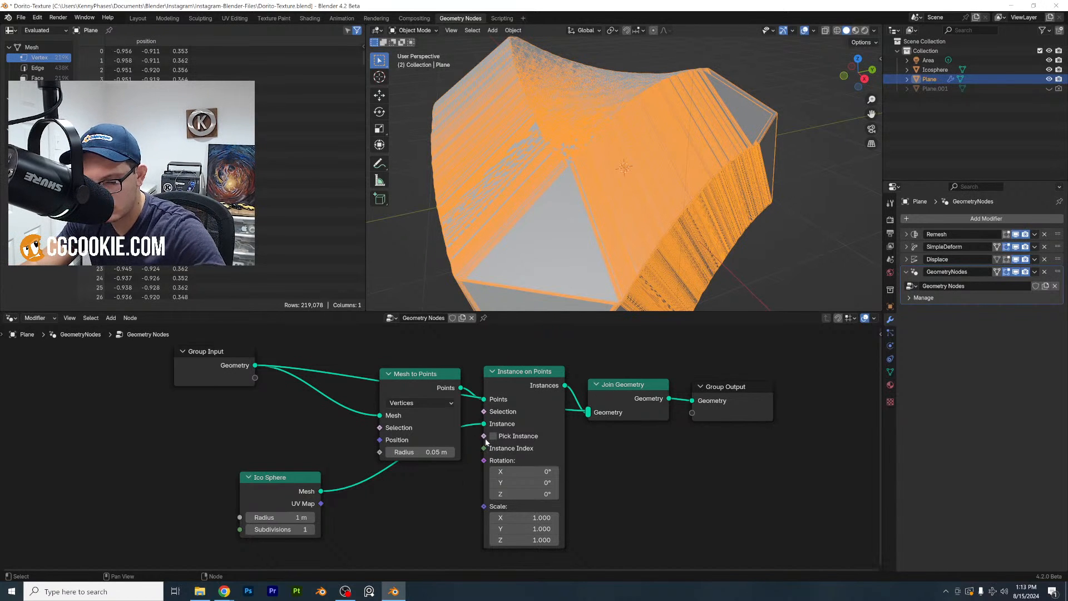
Force-quit Blender through Task Manager, and close the file browser window and Task Manager
{"action": "key", "text": "ctrl+shift+Escape"}
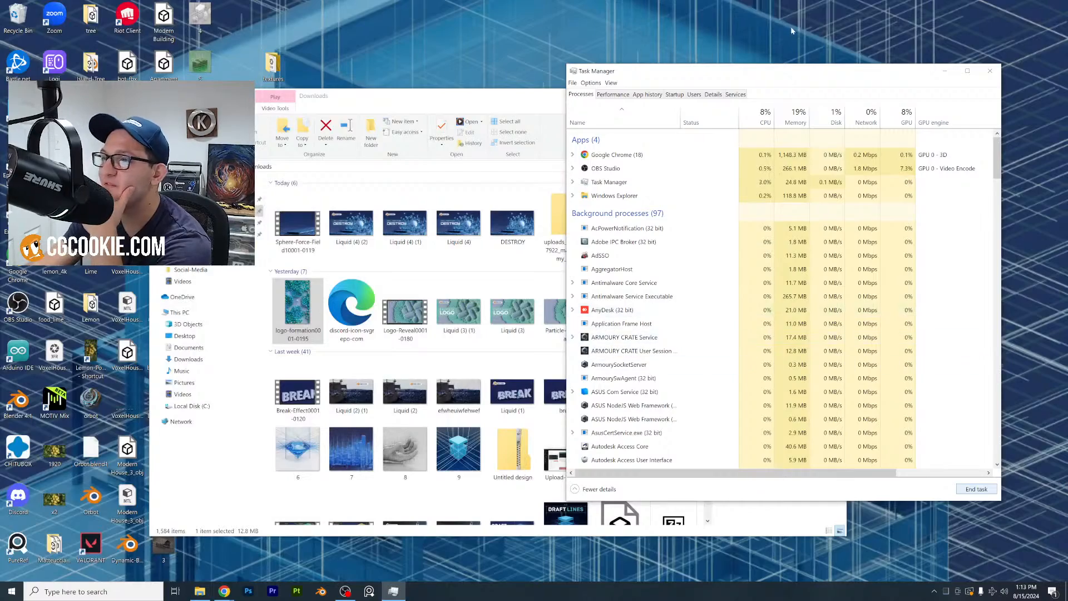
{"action": "left_click", "coordinate": [488, 102]}
{"action": "left_click", "coordinate": [835, 95]}
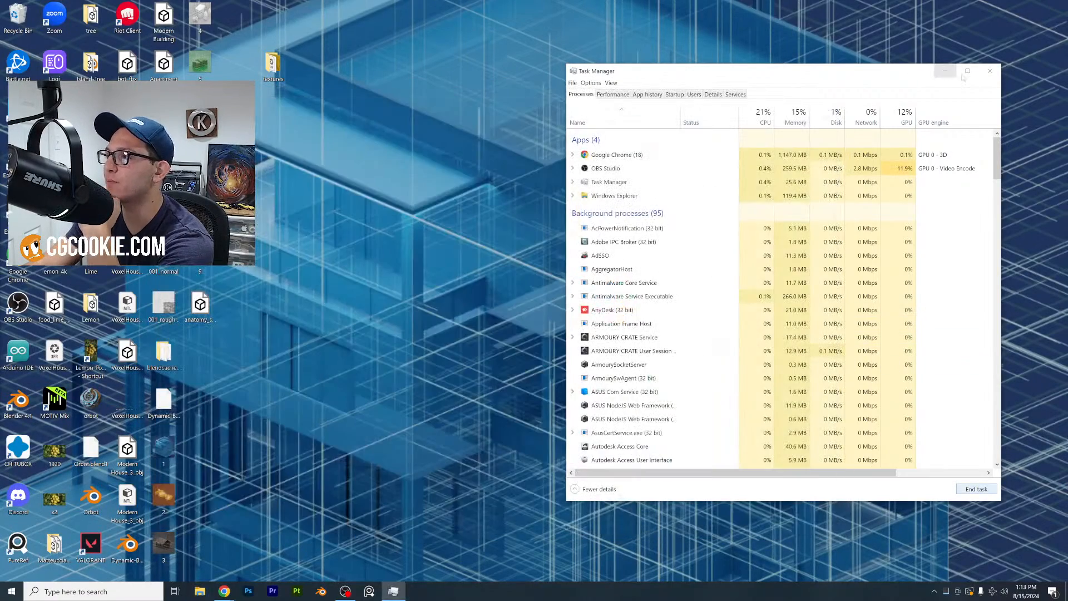
{"action": "left_click", "coordinate": [988, 73]}
Relaunch Blender and reopen the recent file Dorito-Texture.blend
{"action": "left_click", "coordinate": [321, 591]}
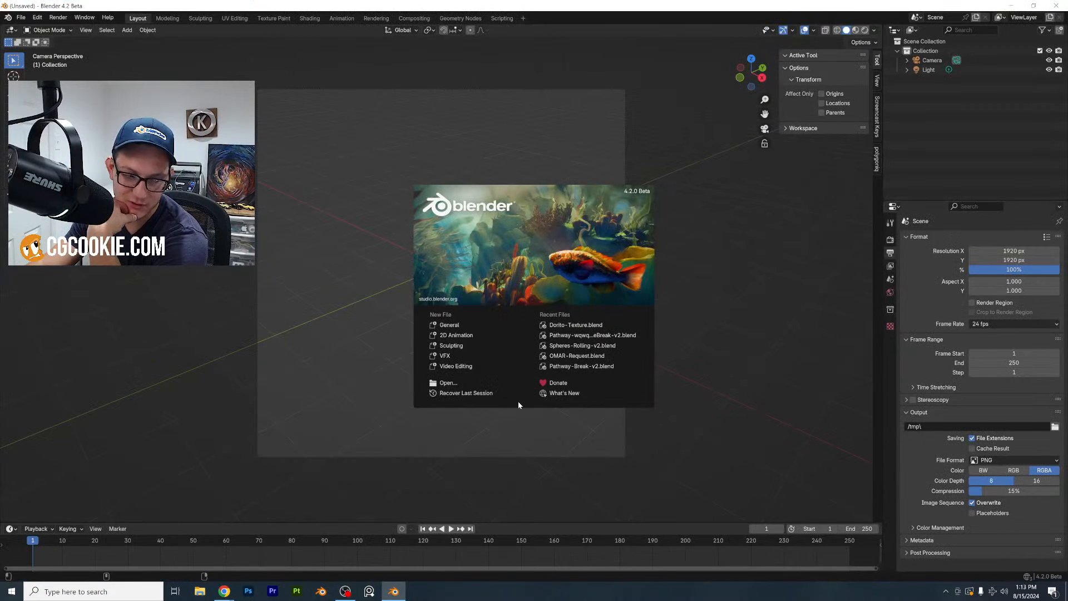
{"action": "left_click", "coordinate": [599, 326]}
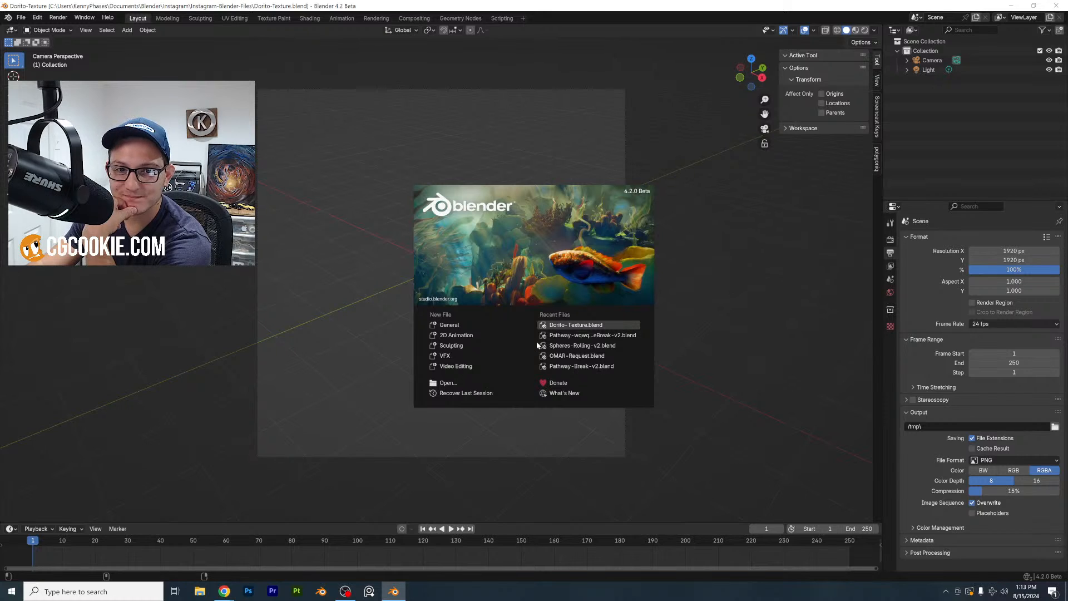
{"action": "left_click", "coordinate": [611, 324]}
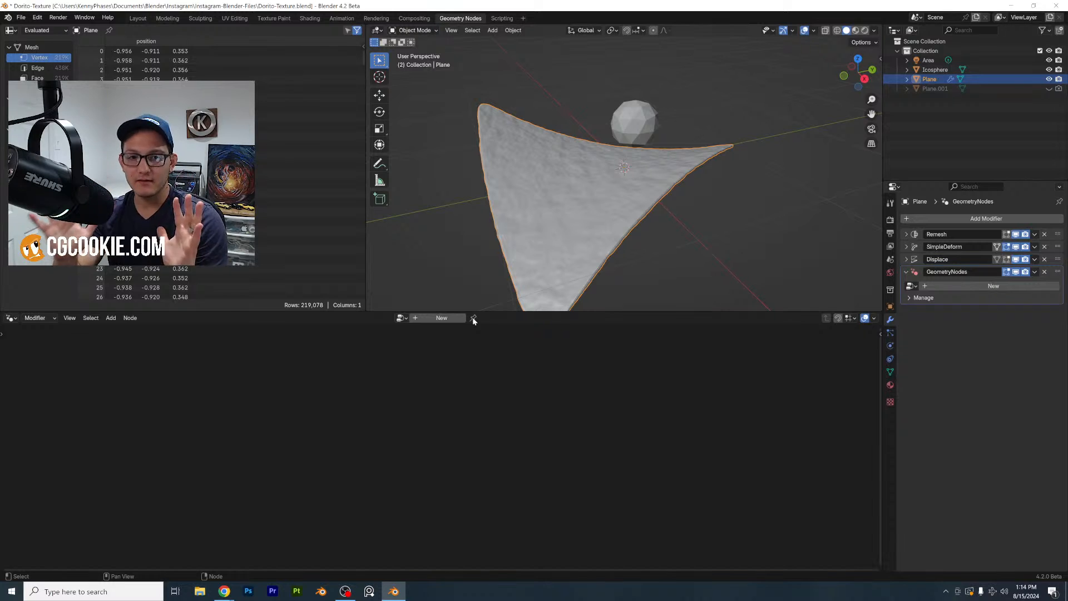
Create a new geometry node group for the chip and inspect its base mesh in Edit Mode
{"action": "left_click", "coordinate": [442, 319]}
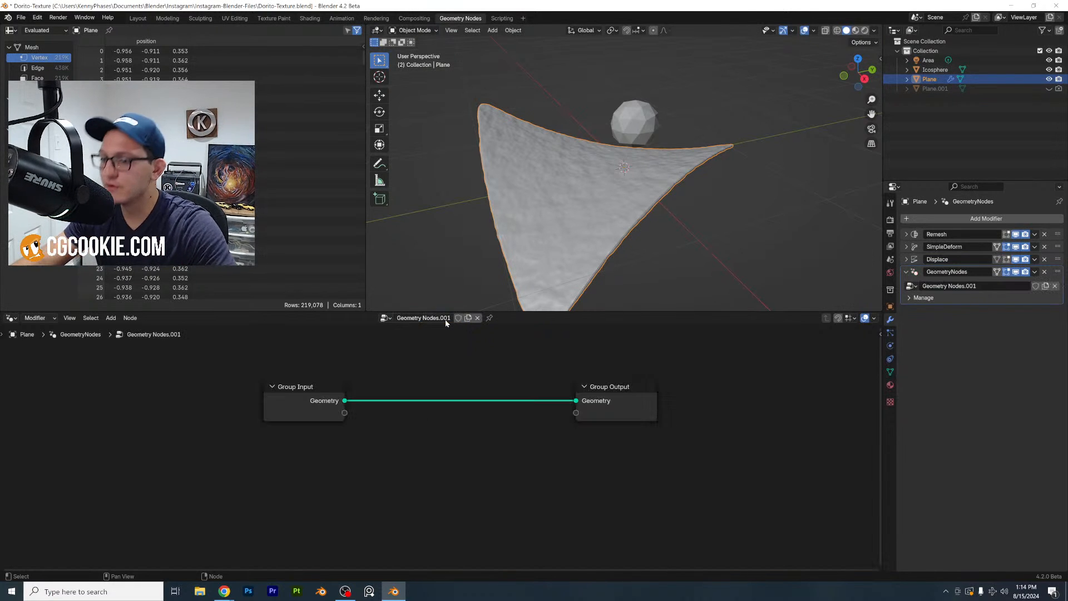
{"action": "scroll", "coordinate": [490, 375], "scroll_direction": "down", "scroll_amount": 1}
{"action": "scroll", "coordinate": [637, 258], "scroll_direction": "up", "scroll_amount": 3}
{"action": "key", "text": "Tab"}
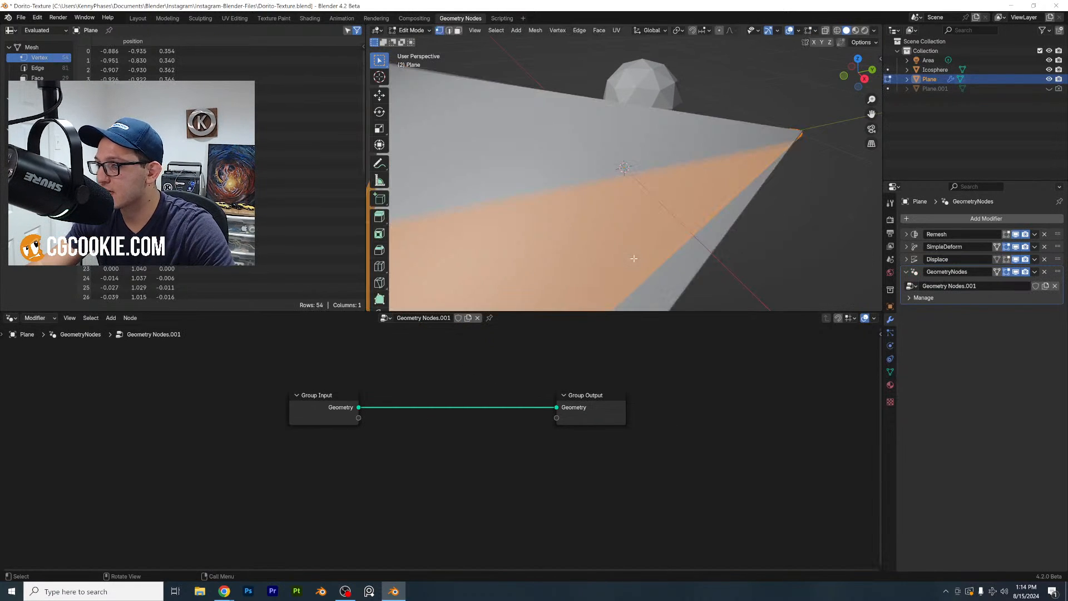
{"action": "key", "text": "Tab"}
{"action": "scroll", "coordinate": [633, 259], "scroll_direction": "down", "scroll_amount": 4}
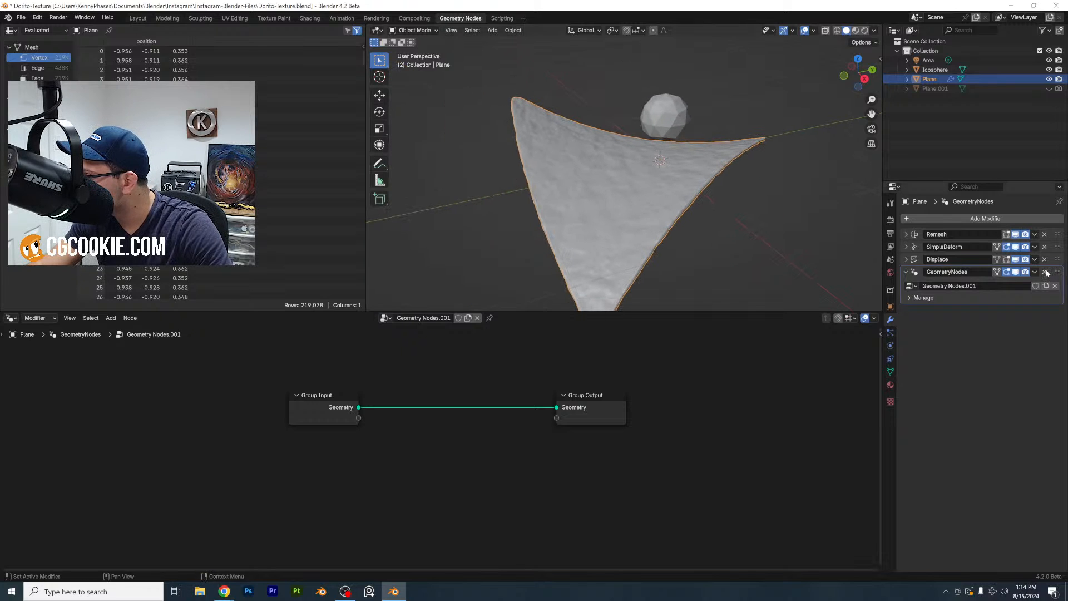
Remove the GeometryNodes modifier, then convert the chip to a mesh and check its geometry in Edit Mode
{"action": "left_click", "coordinate": [1046, 272]}
{"action": "right_click", "coordinate": [676, 195]}
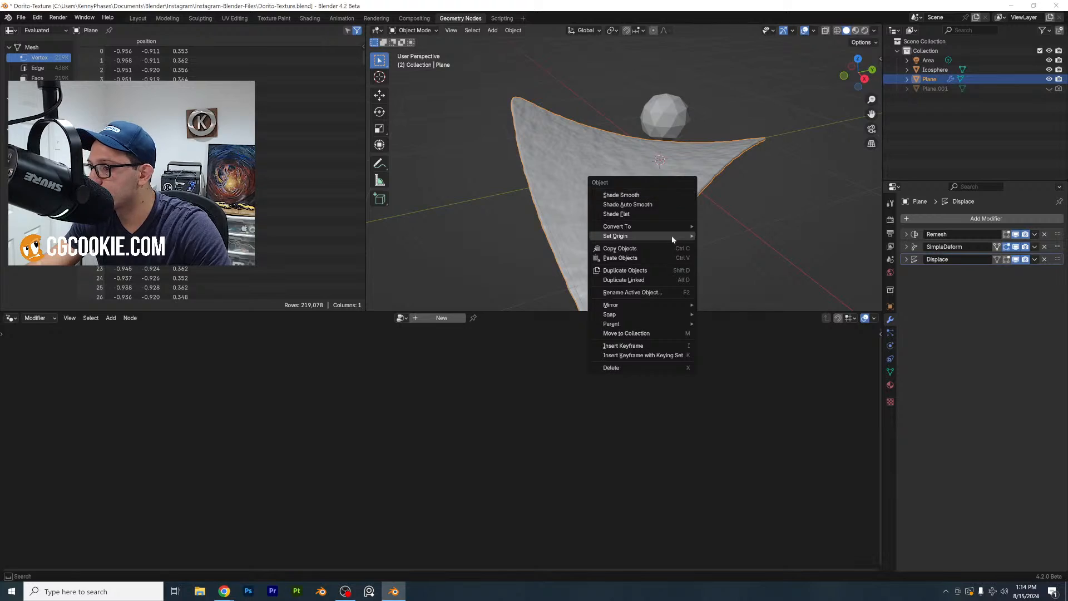
{"action": "mouse_move", "coordinate": [663, 226]}
{"action": "left_click", "coordinate": [727, 225]}
{"action": "scroll", "coordinate": [634, 219], "scroll_direction": "up", "scroll_amount": 3}
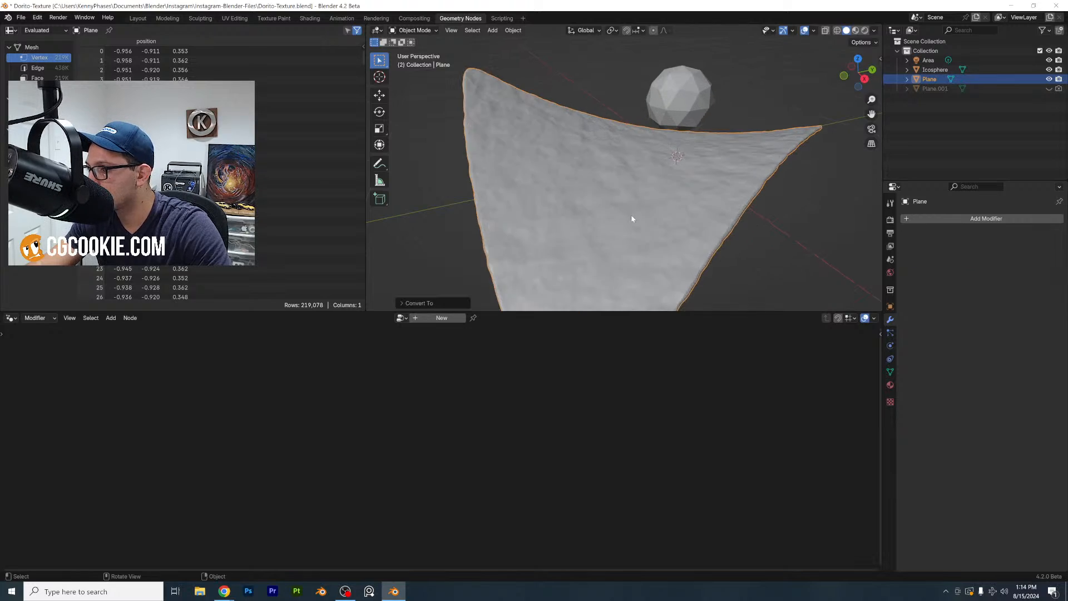
{"action": "key", "text": "Tab"}
{"action": "scroll", "coordinate": [639, 210], "scroll_direction": "up", "scroll_amount": 2}
{"action": "key", "text": "Tab"}
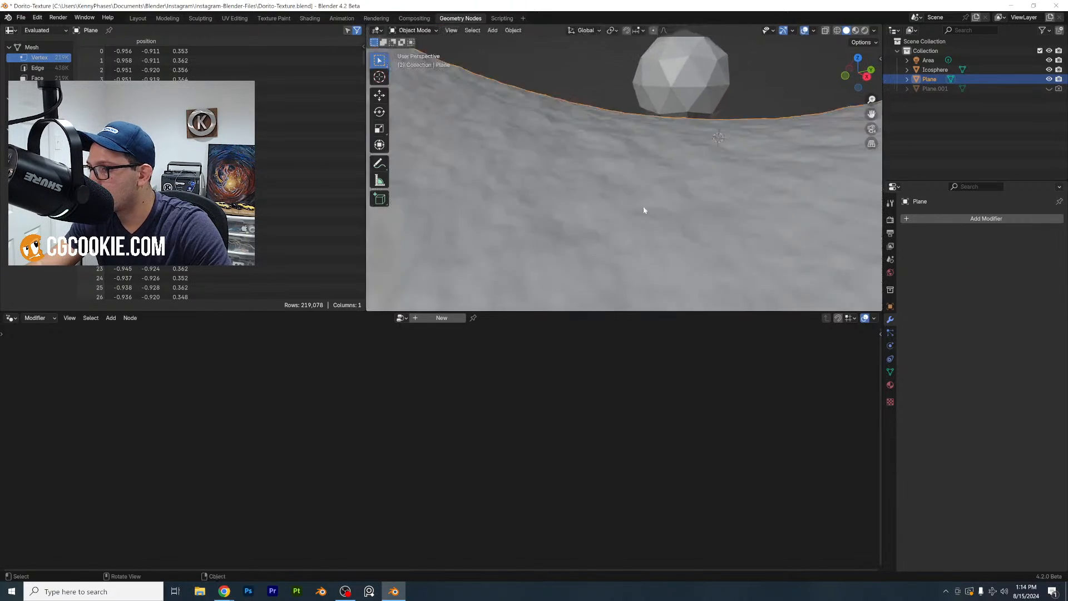
Add a Decimate modifier to the converted chip mesh
{"action": "scroll", "coordinate": [645, 209], "scroll_direction": "down", "scroll_amount": 3}
{"action": "left_click", "coordinate": [960, 218]}
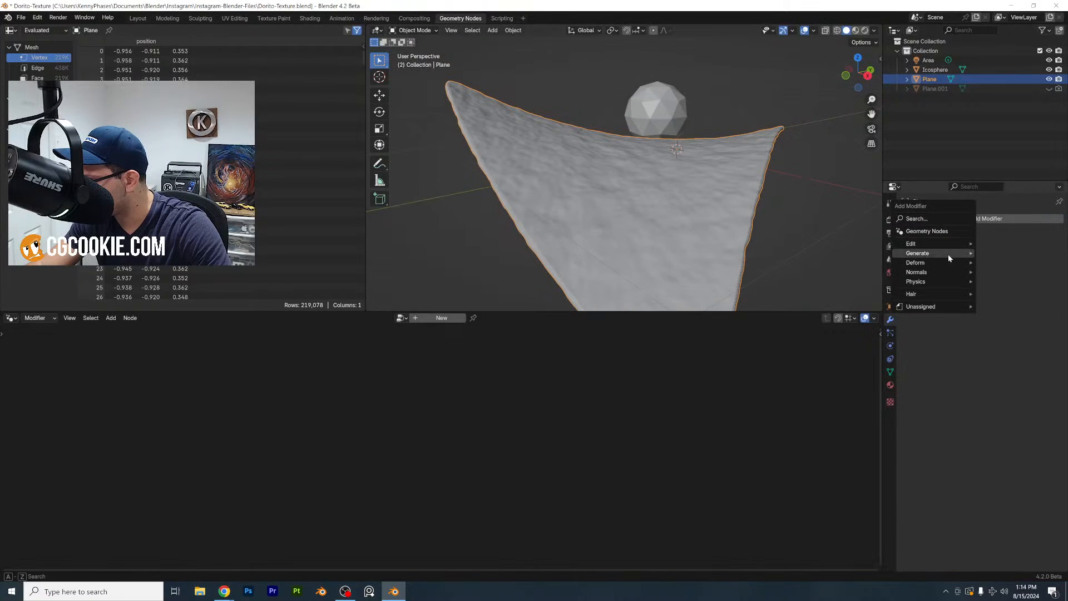
{"action": "mouse_move", "coordinate": [935, 253]}
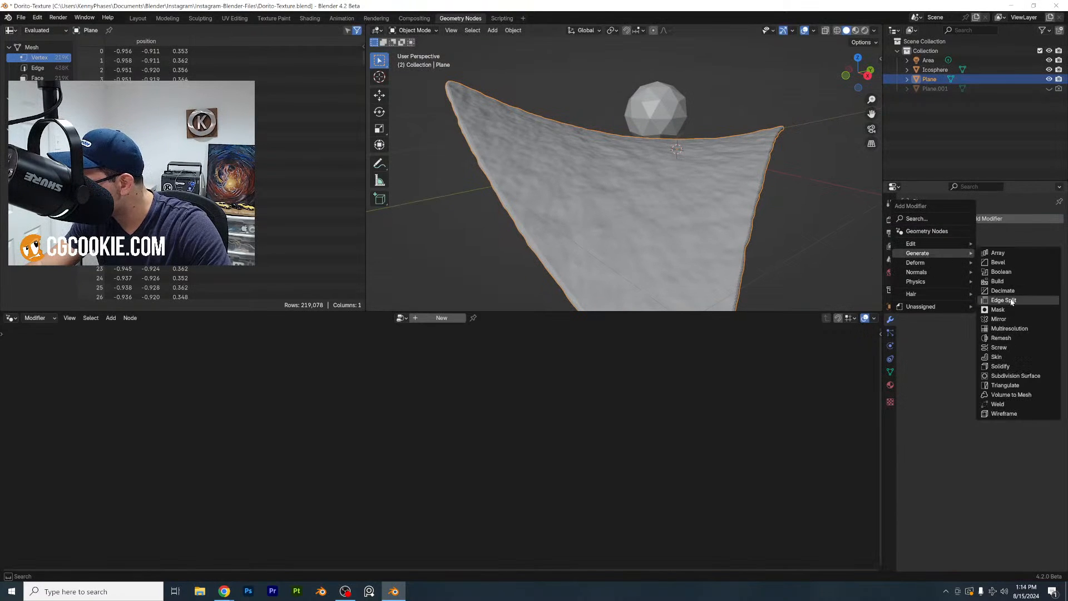
{"action": "left_click", "coordinate": [1005, 291]}
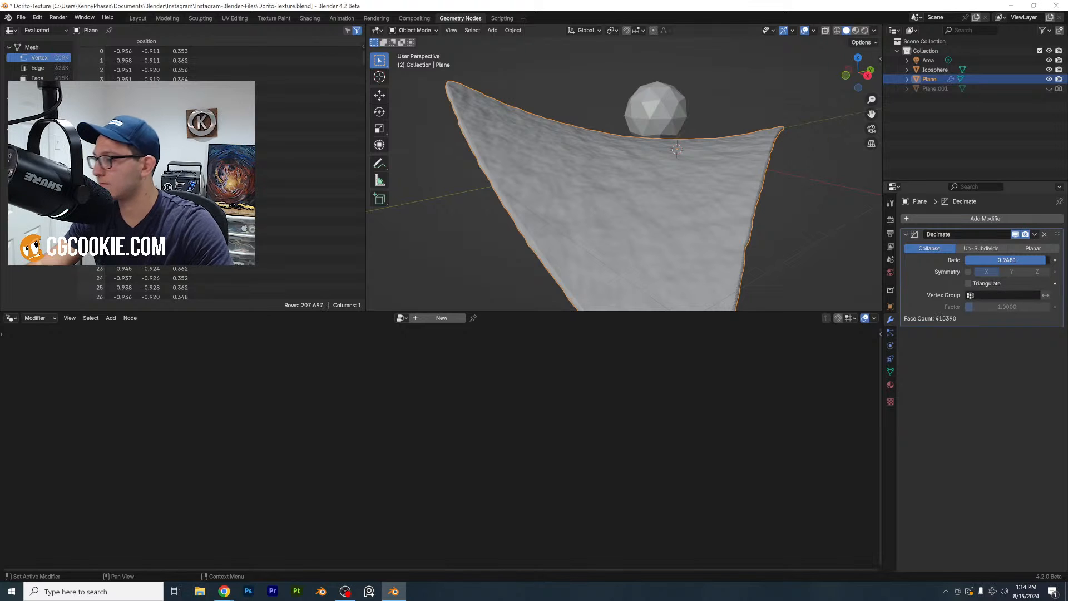
Set the Decimate ratio to about 0.4708 and check the chip's mesh in Edit Mode
{"action": "left_click_drag", "start_coordinate": [1045, 260], "coordinate": [1005, 259]}
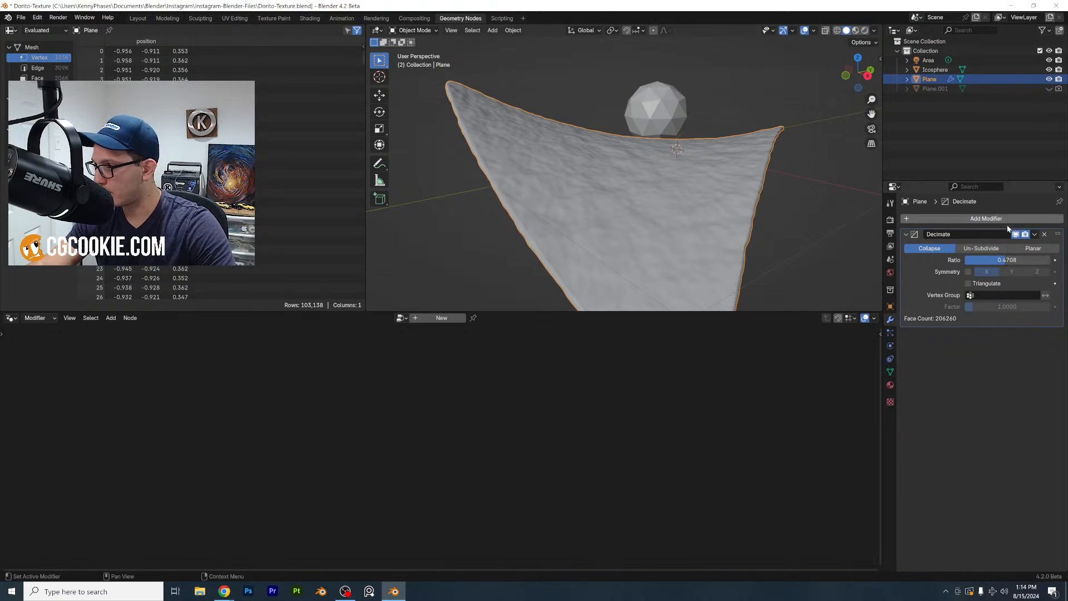
{"action": "key", "text": "Tab"}
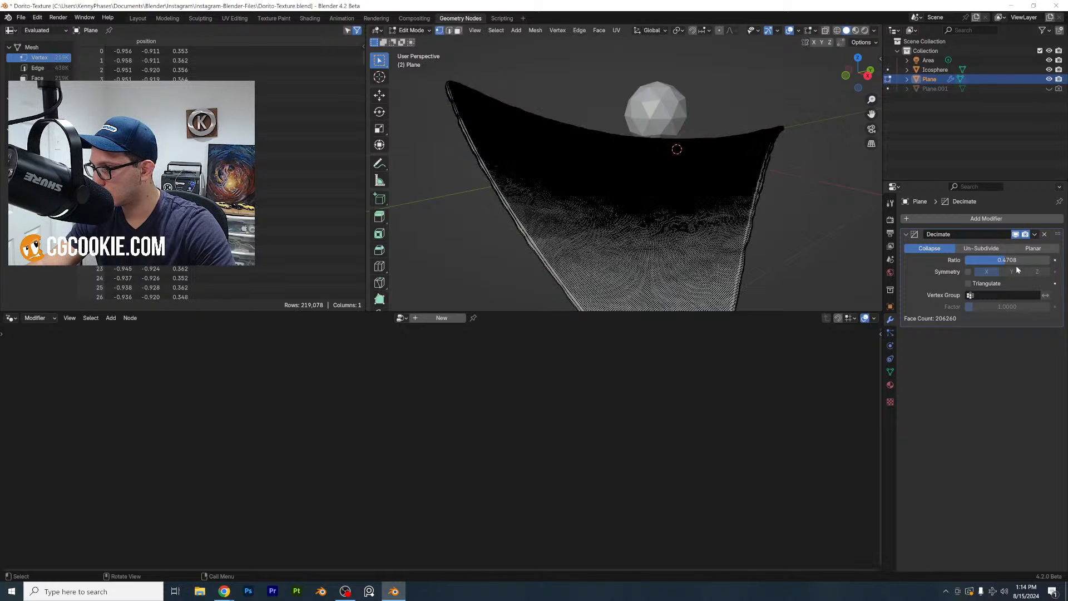
{"action": "key", "text": "Tab"}
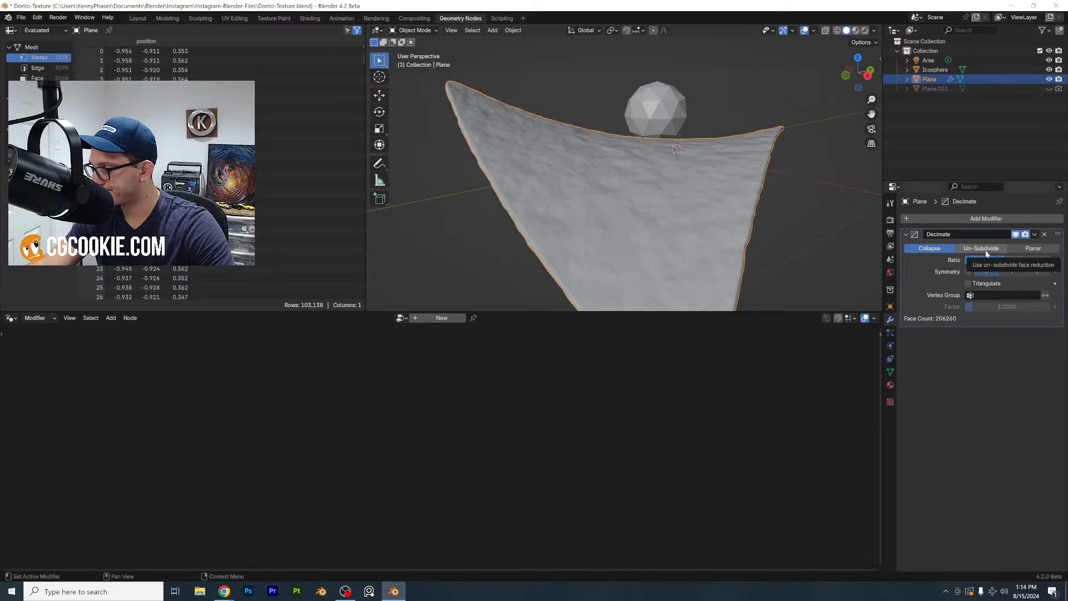
Convert the decimated chip to a mesh, inspect its reduced geometry in Edit Mode, and save the file
{"action": "right_click", "coordinate": [622, 196]}
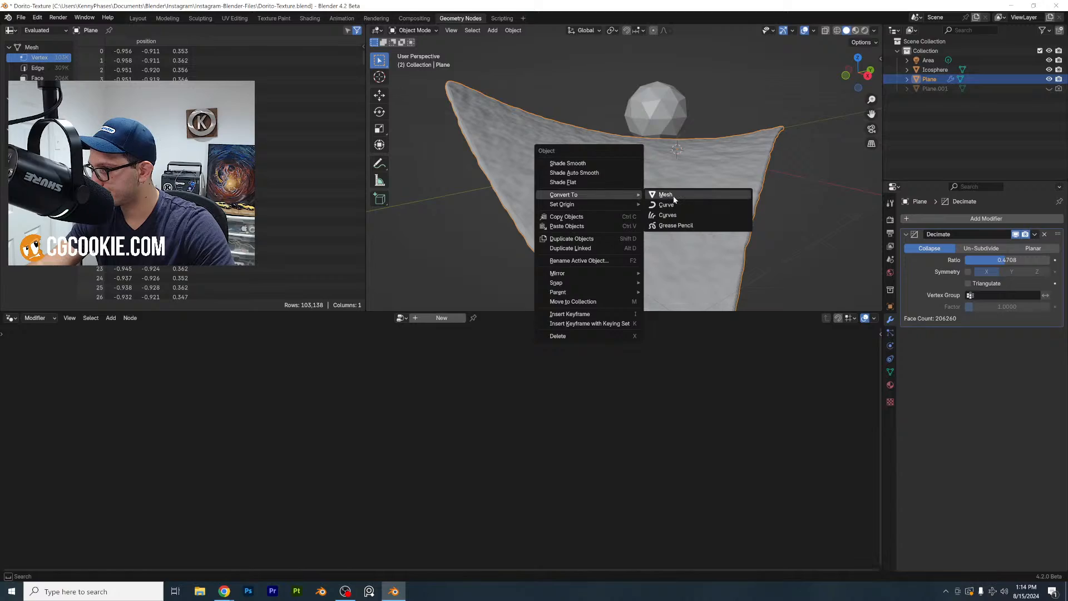
{"action": "left_click", "coordinate": [662, 196]}
{"action": "key", "text": "Tab"}
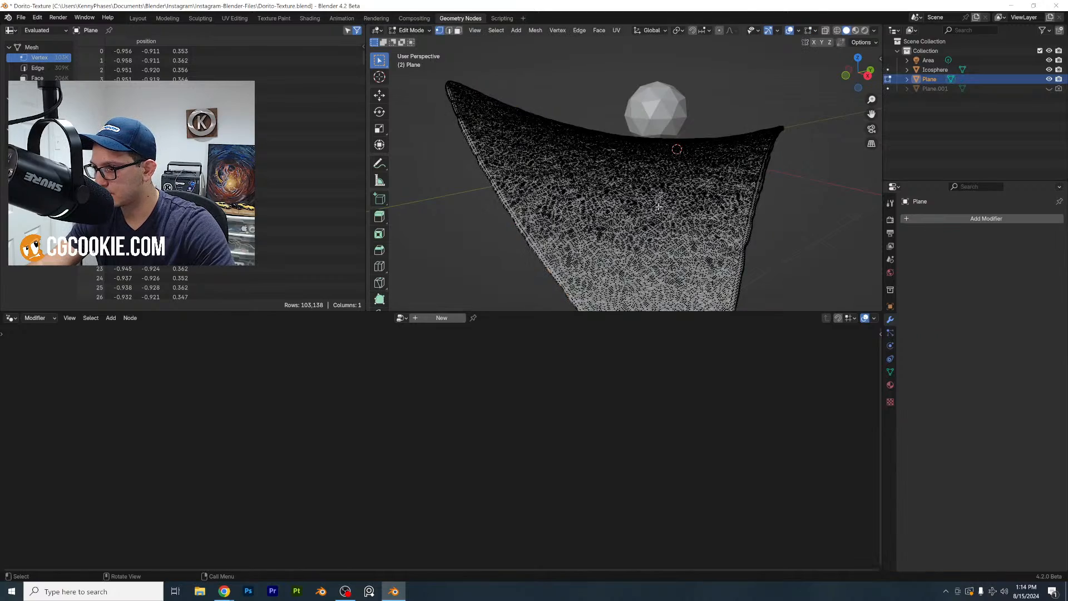
{"action": "scroll", "coordinate": [663, 227], "scroll_direction": "up", "scroll_amount": 3}
{"action": "scroll", "coordinate": [661, 224], "scroll_direction": "down", "scroll_amount": 5}
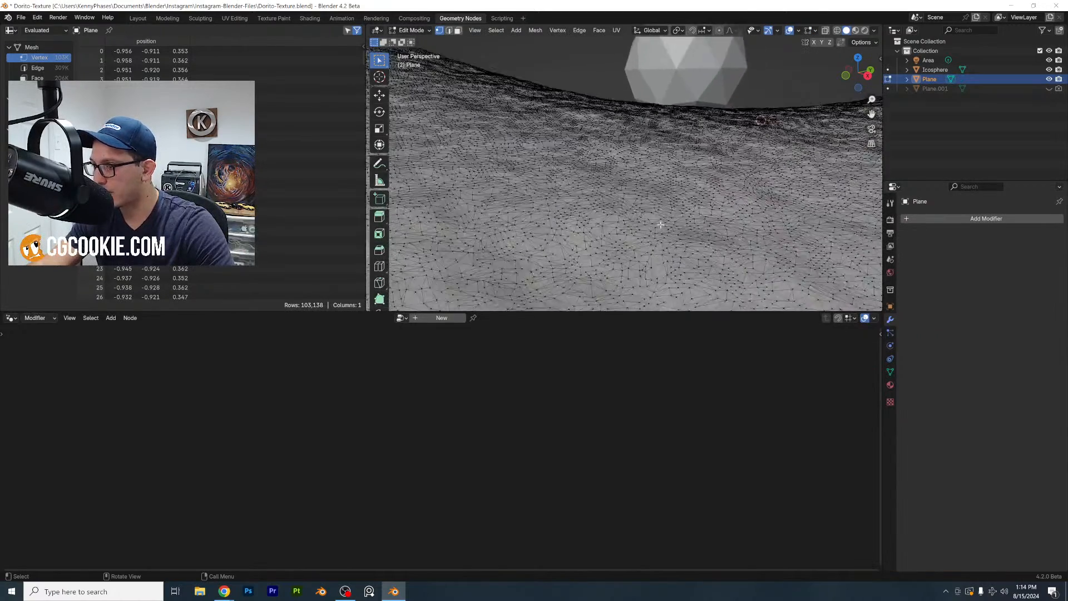
{"action": "key", "text": "Tab"}
{"action": "key", "text": "ctrl+s"}
Create a new geometry node group on the chip and insert a Mesh to Points node between Group Input and Group Output
{"action": "left_click", "coordinate": [442, 318]}
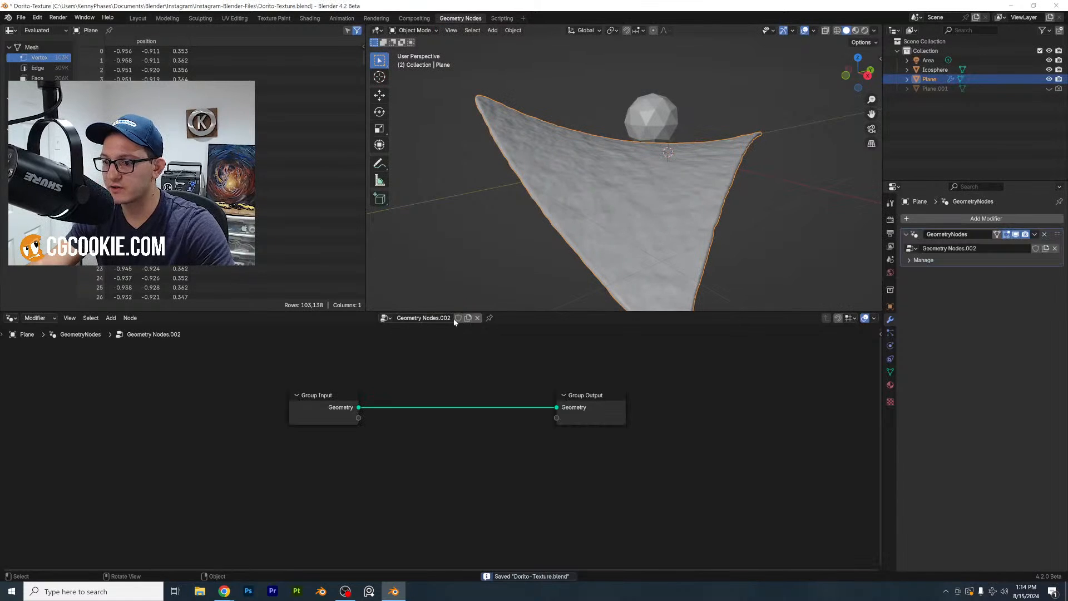
{"action": "key", "text": "shift+a"}
{"action": "type", "text": "mesh t"}
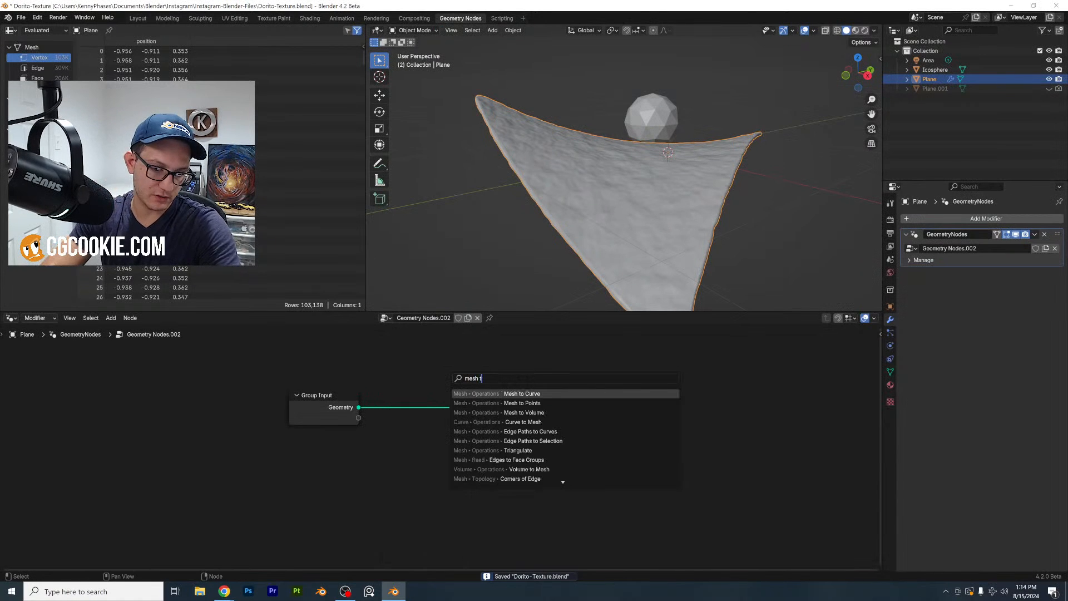
{"action": "type", "text": "o poi"}
{"action": "key", "text": "Return"}
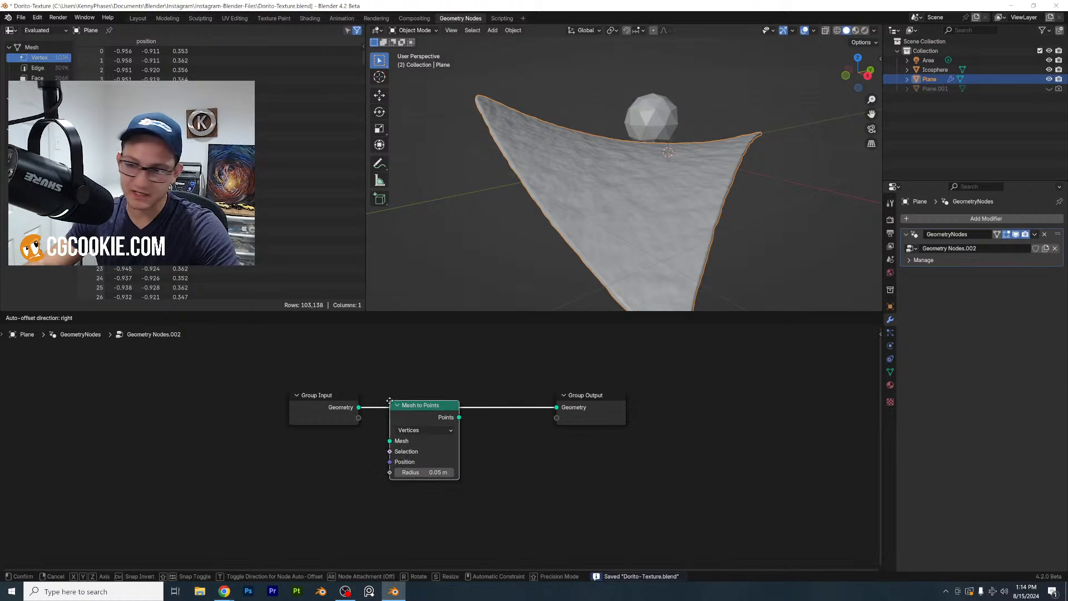
{"action": "left_click", "coordinate": [392, 402]}
Insert an Instance on Points node between Mesh to Points and Group Output
{"action": "key", "text": "shift+a"}
{"action": "type", "text": "insytanc"}
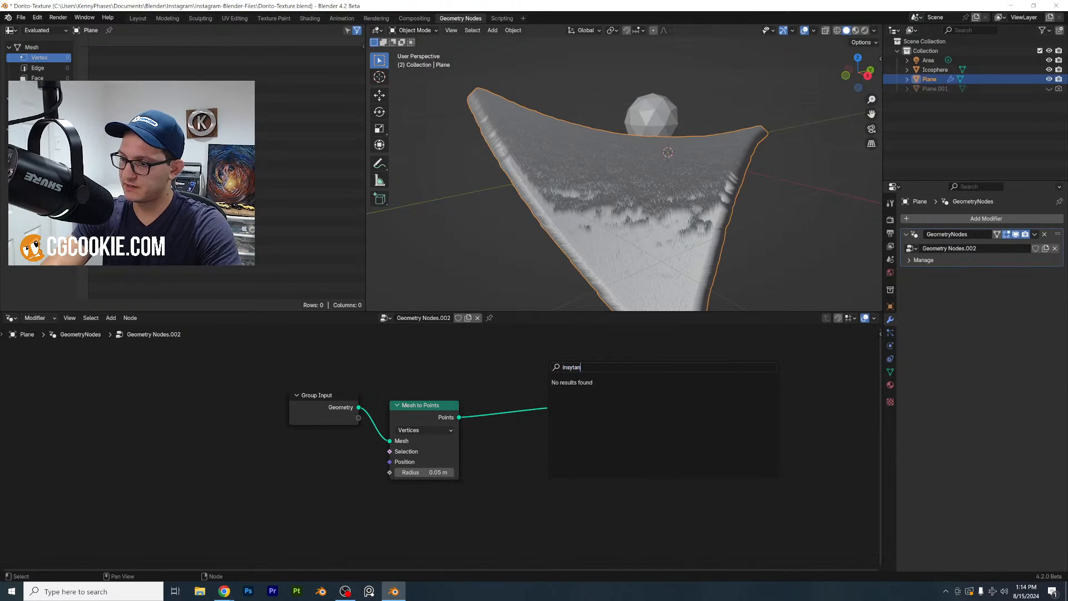
{"action": "key", "text": "Down"}
{"action": "key", "text": "Down"}
{"action": "key", "text": "Down"}
{"action": "key", "text": "Down"}
{"action": "key", "text": "Down"}
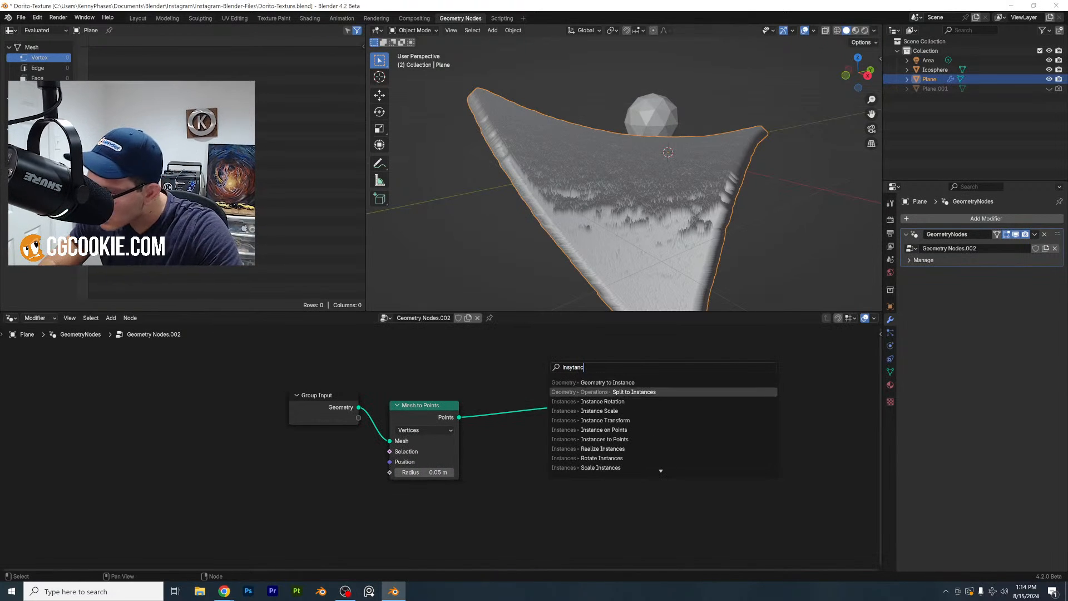
{"action": "key", "text": "Return"}
{"action": "left_click", "coordinate": [515, 397]}
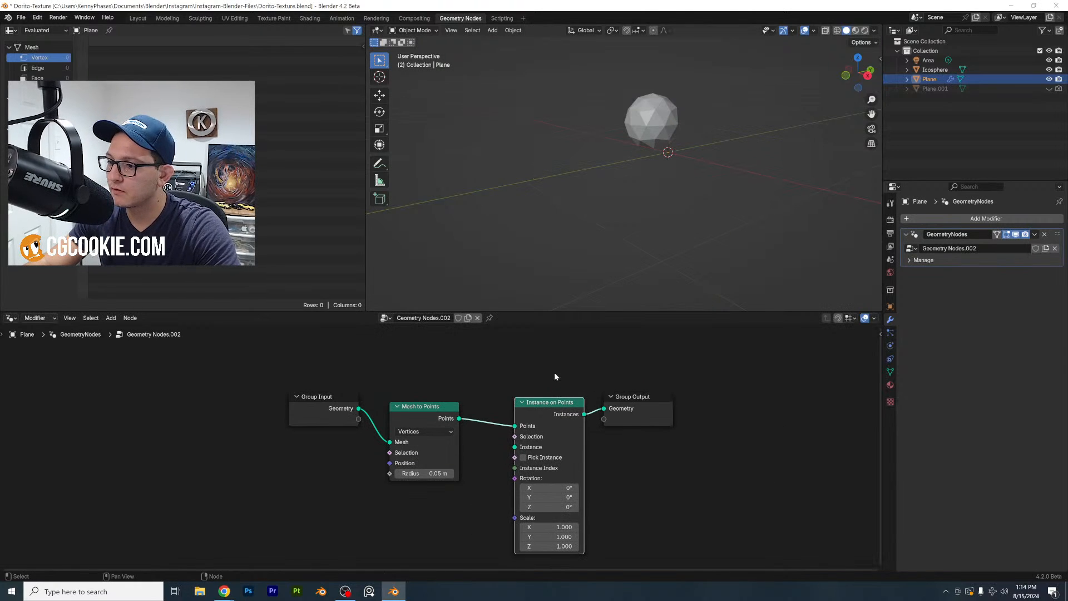
Insert a Join Geometry node before Group Output, save the file, and link Group Input's geometry into the join
{"action": "key", "text": "shift+a"}
{"action": "type", "text": "join"}
{"action": "key", "text": "Return"}
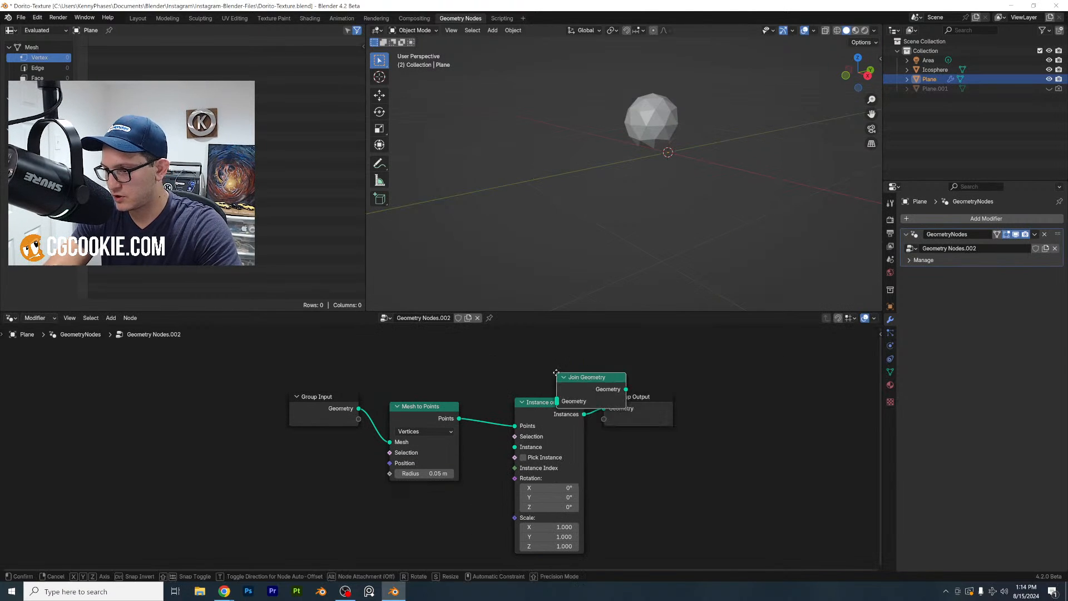
{"action": "left_click", "coordinate": [588, 396]}
{"action": "key", "text": "ctrl+s"}
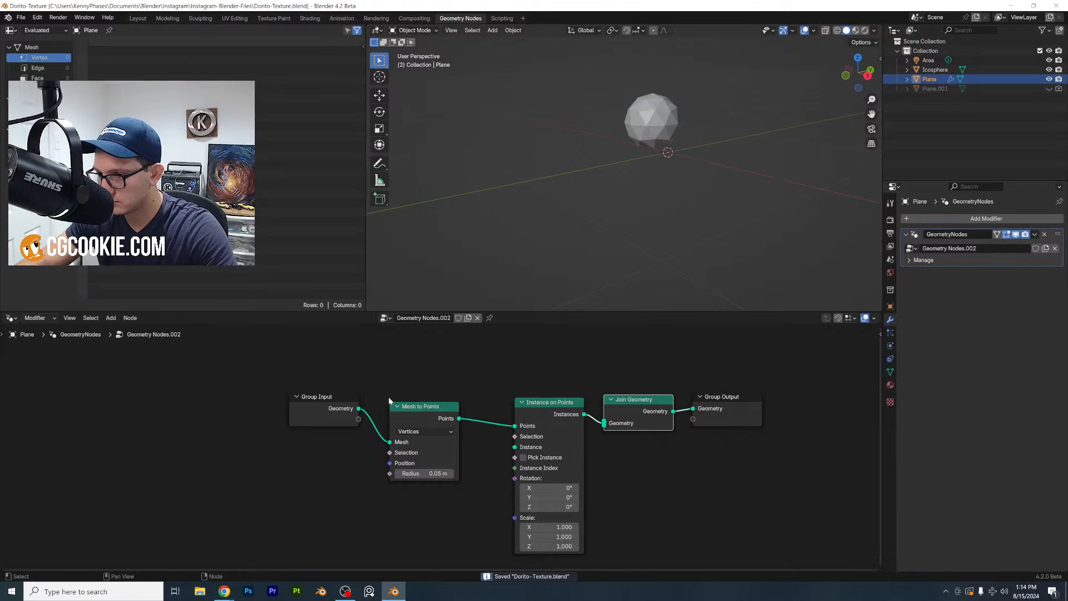
{"action": "left_click_drag", "start_coordinate": [357, 411], "coordinate": [595, 424]}
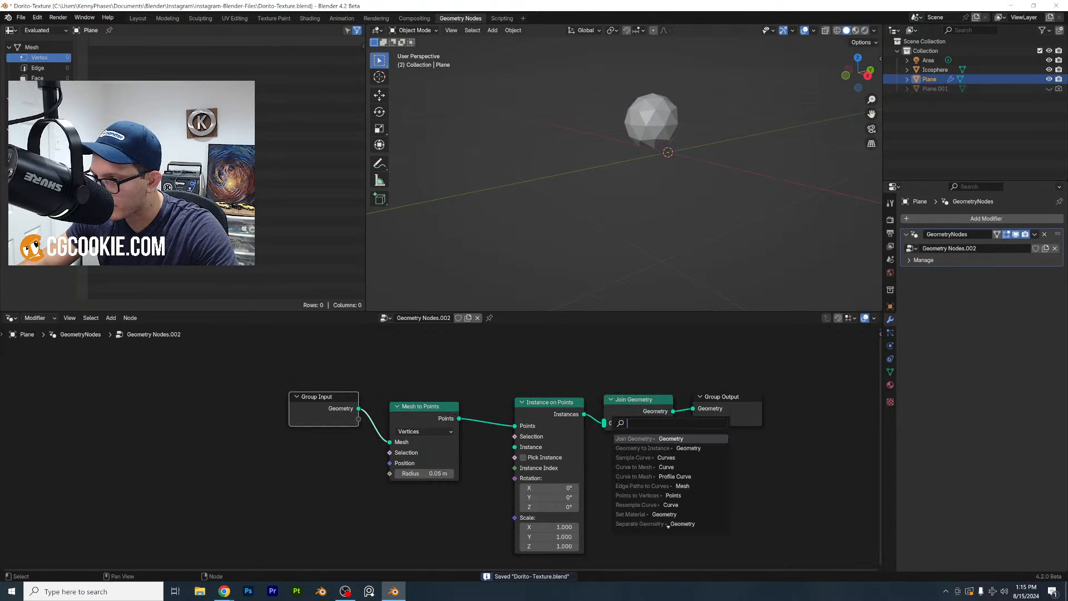
{"action": "left_click_drag", "start_coordinate": [359, 410], "coordinate": [602, 426]}
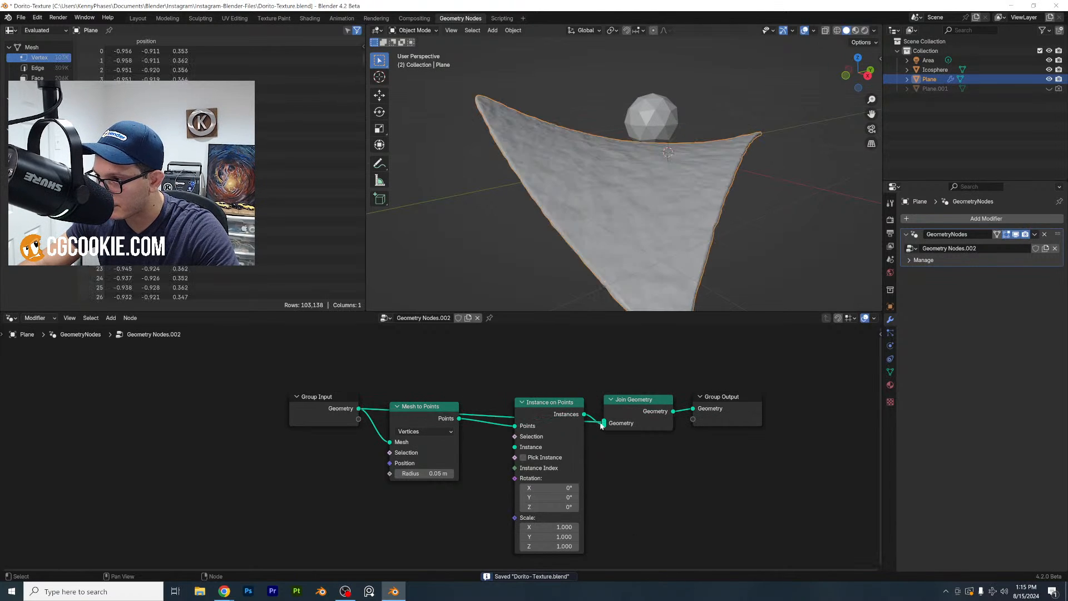
Add a Float Random Value node with Min -3.800 and link it to the Selection of Instance on Points
{"action": "key", "text": "shift+a"}
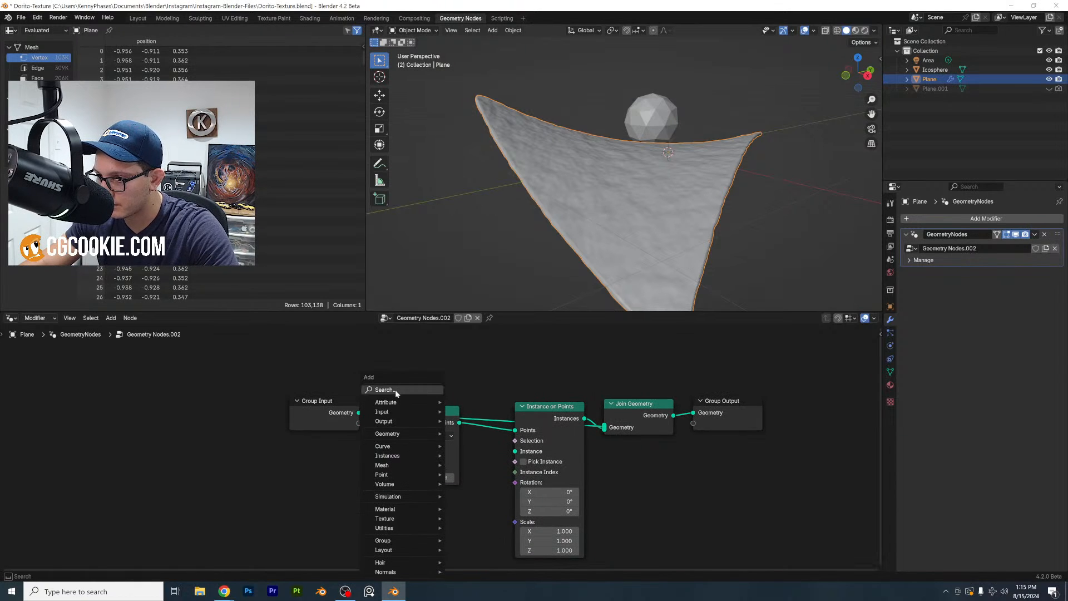
{"action": "type", "text": "random"}
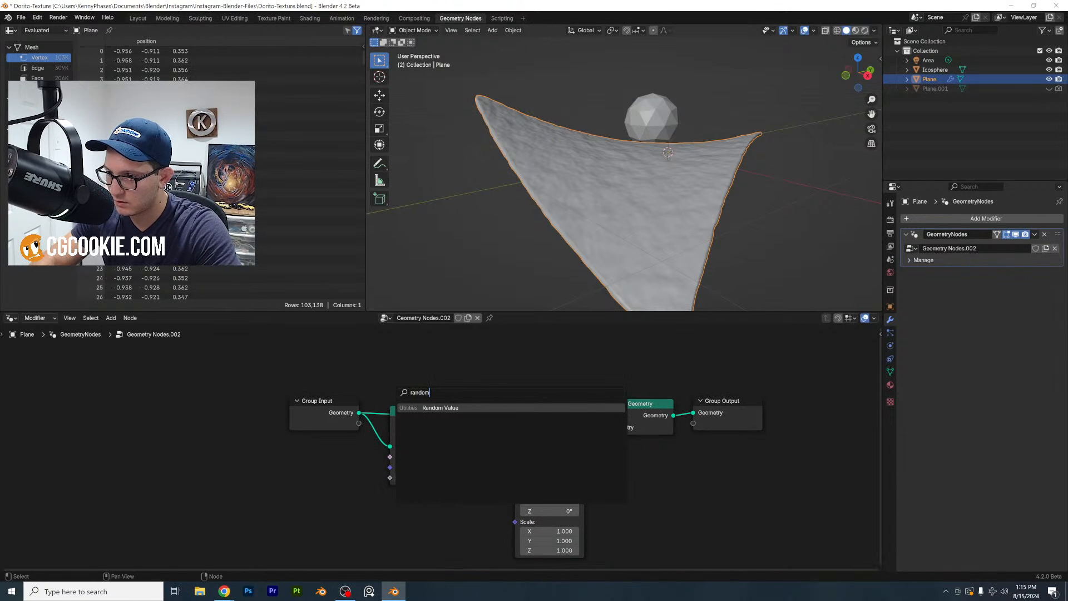
{"action": "key", "text": "Return"}
{"action": "left_click", "coordinate": [367, 483]}
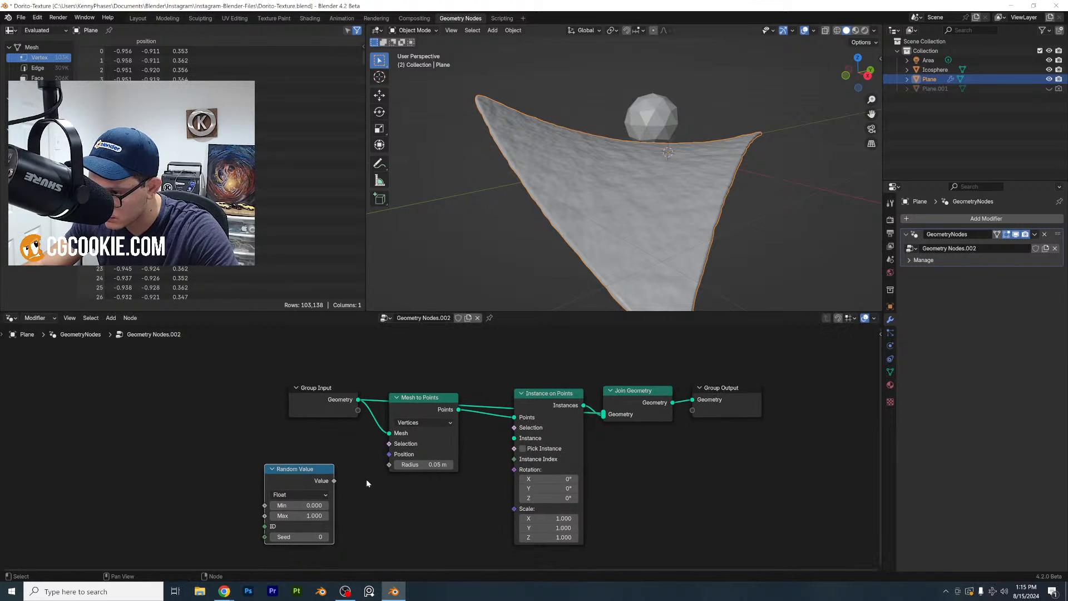
{"action": "left_click_drag", "start_coordinate": [335, 482], "coordinate": [516, 428]}
{"action": "middle_click_drag", "start_coordinate": [444, 493], "coordinate": [443, 493]}
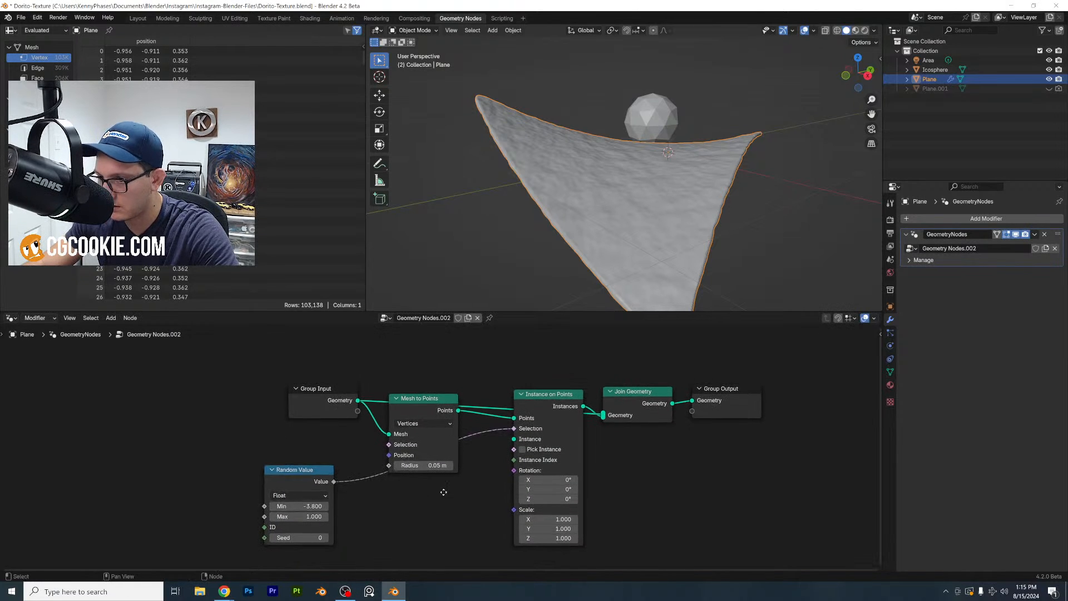
Add an Ico Sphere node, save the file, and link the sphere's mesh to the Instance input of Instance on Points
{"action": "key", "text": "shift+a"}
{"action": "left_click", "coordinate": [420, 392]}
{"action": "type", "text": "ico"}
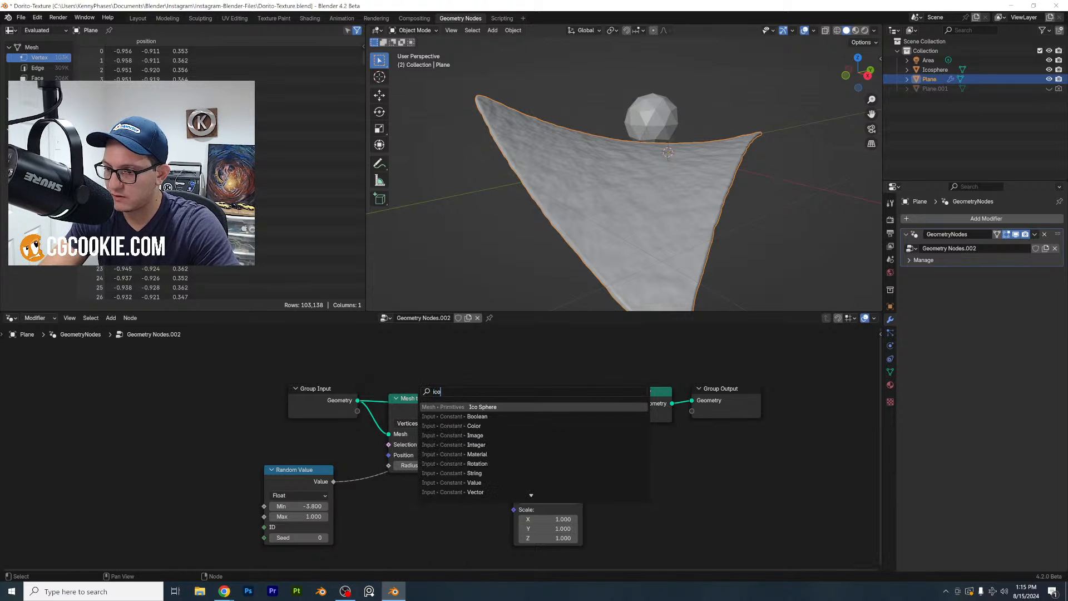
{"action": "key", "text": "Return"}
{"action": "left_click", "coordinate": [388, 492]}
{"action": "key", "text": "ctrl+s"}
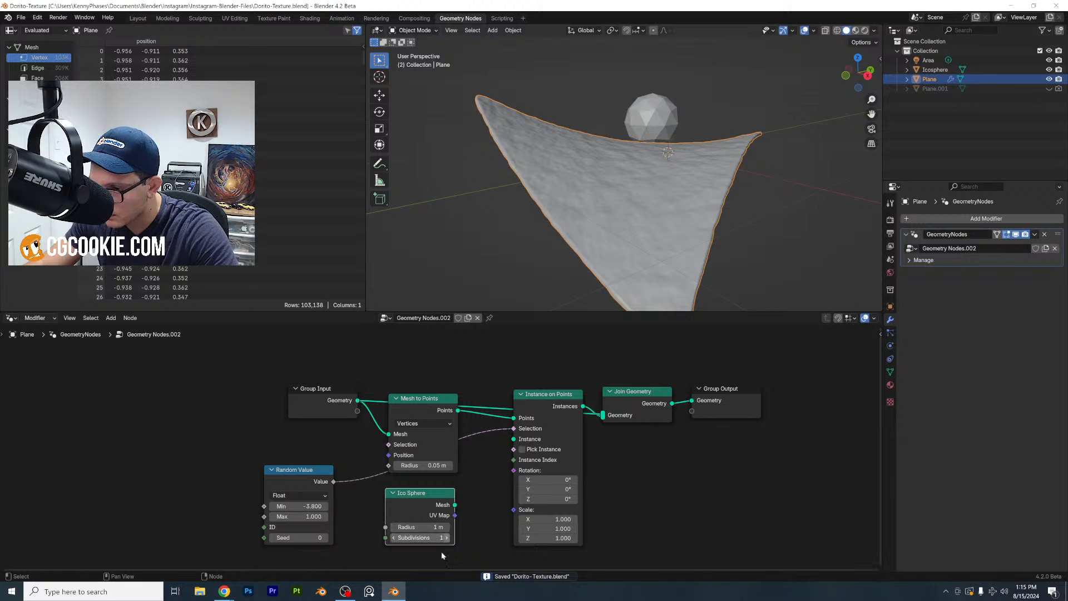
{"action": "left_click_drag", "start_coordinate": [455, 505], "coordinate": [513, 440]}
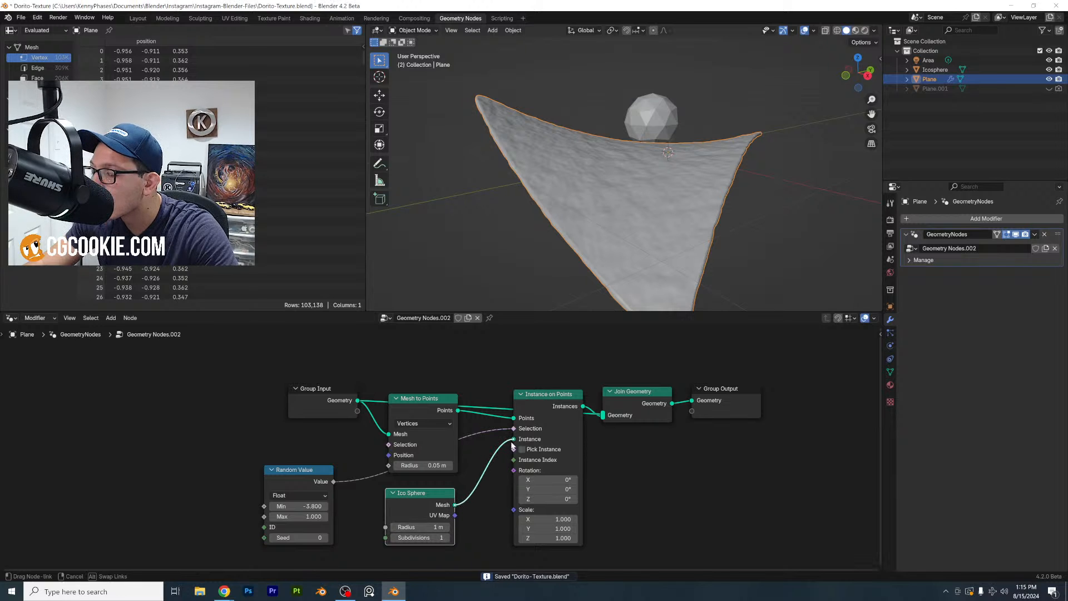
Try Ico Sphere radii of 0.03 m and 0.001 m for the scattered particles
{"action": "scroll", "coordinate": [670, 180], "scroll_direction": "down", "scroll_amount": 5}
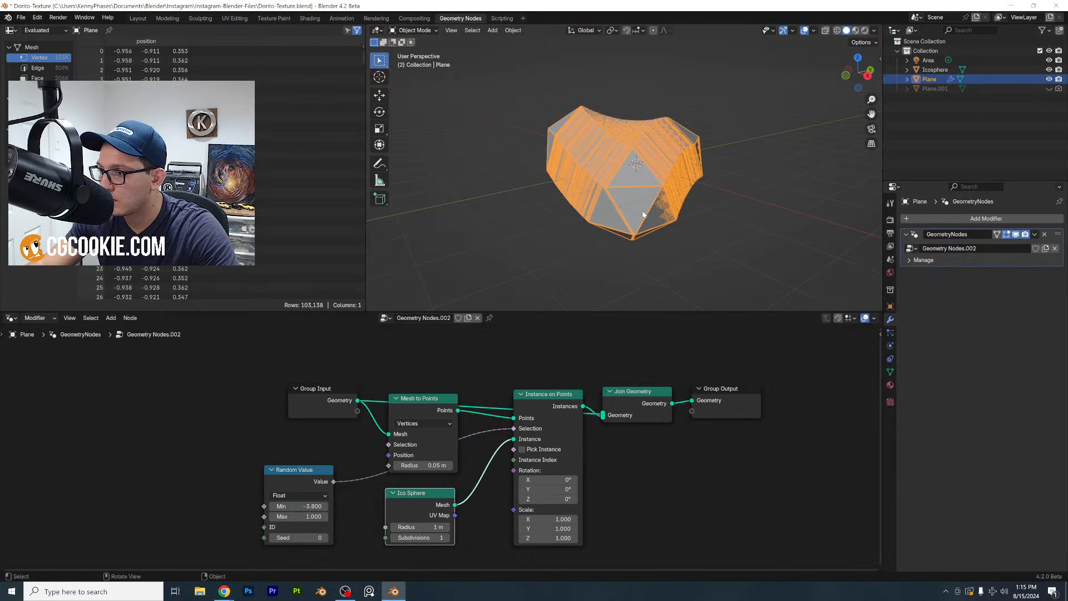
{"action": "scroll", "coordinate": [644, 214], "scroll_direction": "up", "scroll_amount": 3}
{"action": "scroll", "coordinate": [646, 229], "scroll_direction": "up", "scroll_amount": 2}
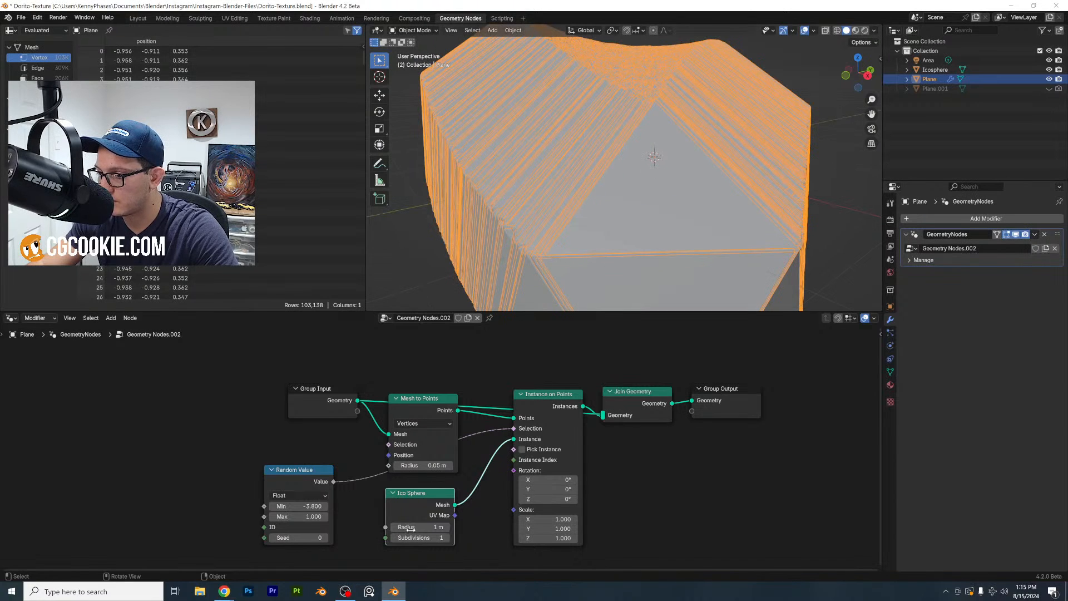
{"action": "left_click_drag", "start_coordinate": [410, 527], "coordinate": [358, 527], "text": "shift"}
{"action": "scroll", "coordinate": [666, 256], "scroll_direction": "up", "scroll_amount": 5}
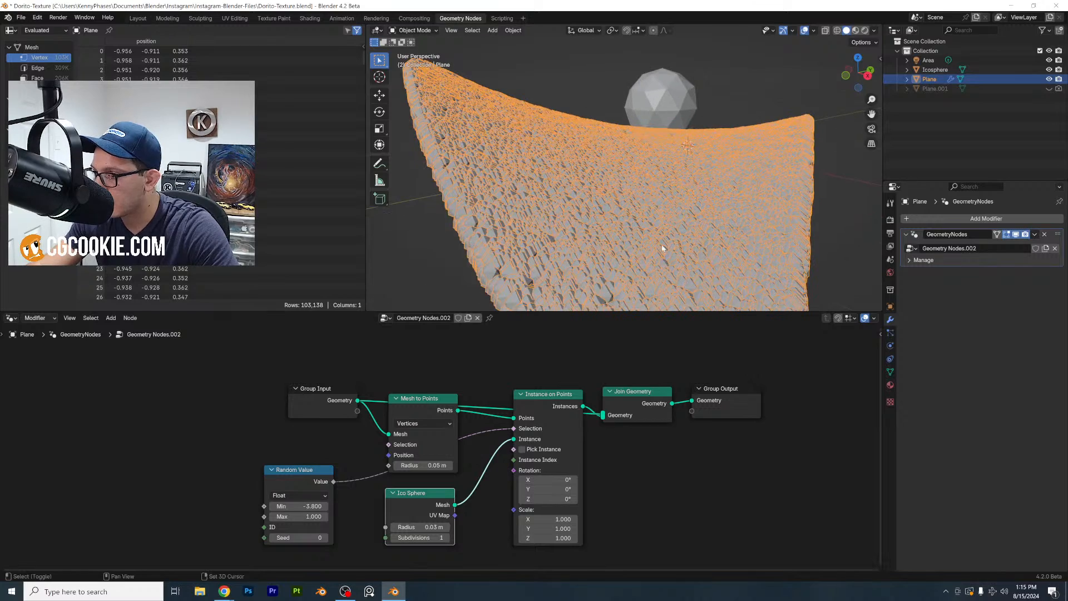
{"action": "scroll", "coordinate": [662, 248], "scroll_direction": "up", "scroll_amount": 3}
{"action": "left_click", "coordinate": [432, 526]}
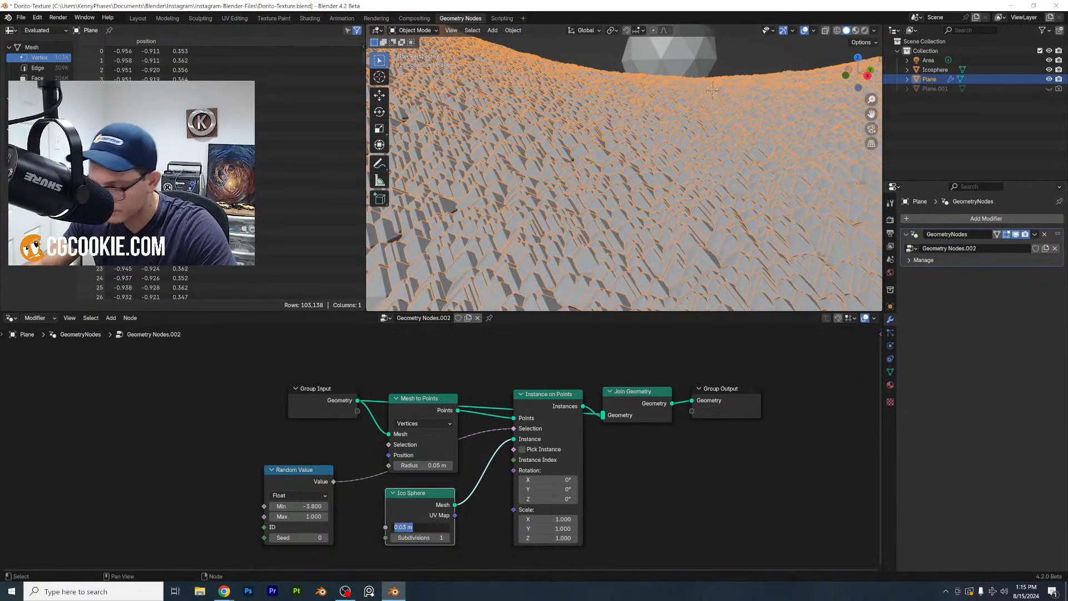
{"action": "type", "text": "0.001"}
{"action": "key", "text": "Return"}
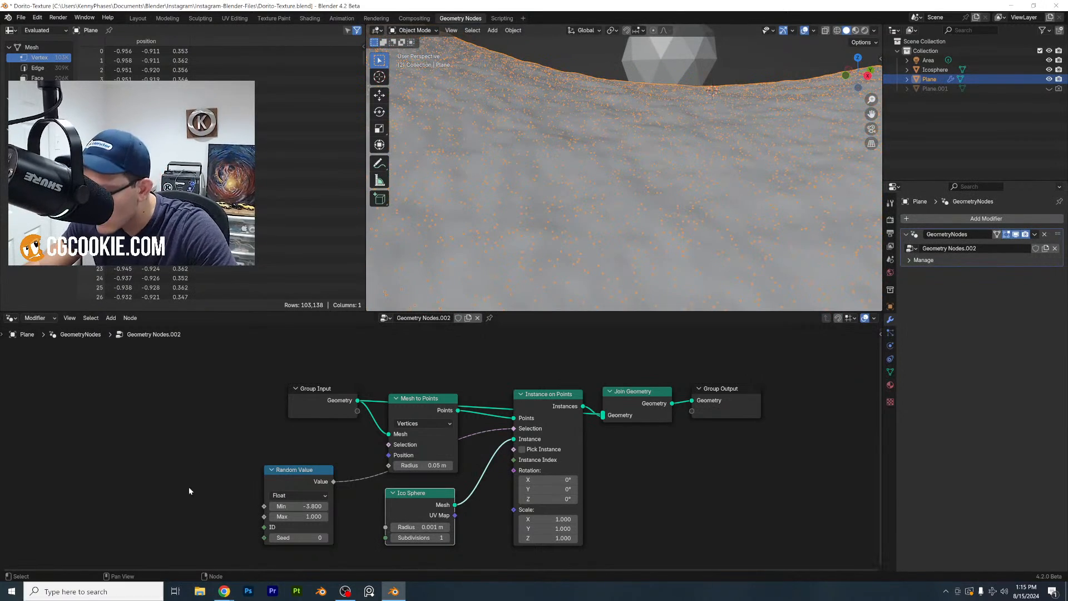
Set the Ico Sphere node's radius to 0.005 m
{"action": "left_click", "coordinate": [413, 530]}
{"action": "type", "text": "0.00"}
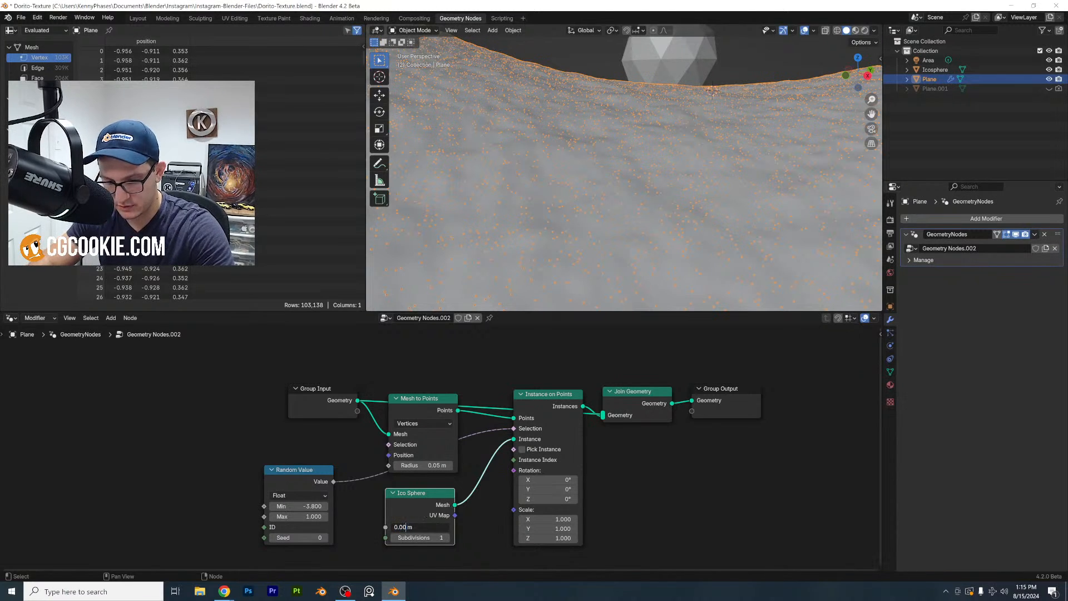
{"action": "type", "text": "5"}
{"action": "key", "text": "Return"}
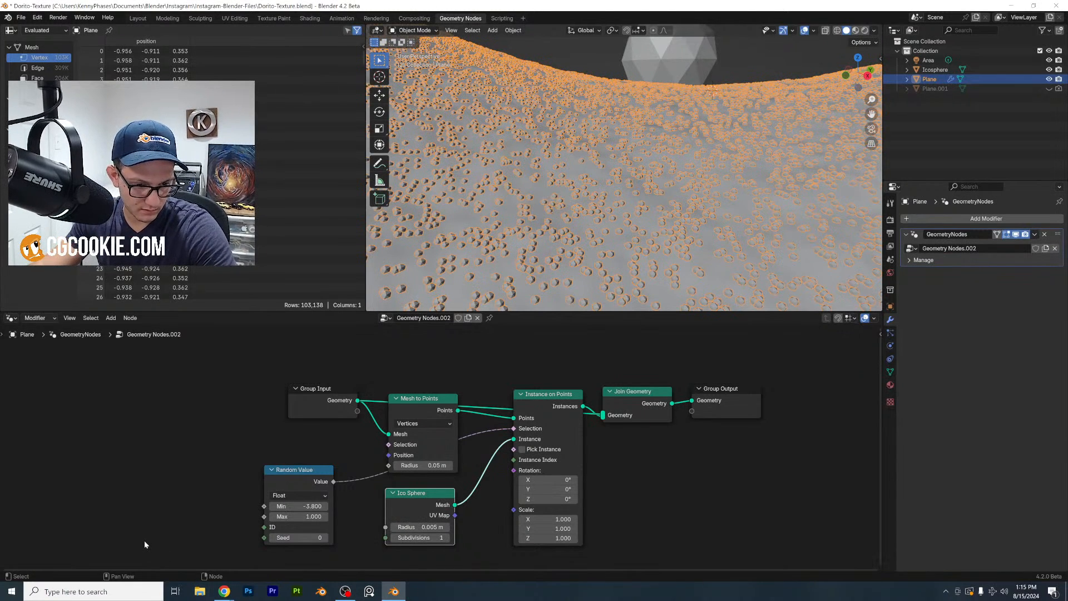
Deselect the chip and switch the viewport to rendered shading to examine the scattered particles
{"action": "scroll", "coordinate": [650, 196], "scroll_direction": "down", "scroll_amount": 3}
{"action": "middle_click_drag", "start_coordinate": [648, 196], "coordinate": [647, 203]}
{"action": "left_click", "coordinate": [818, 196]}
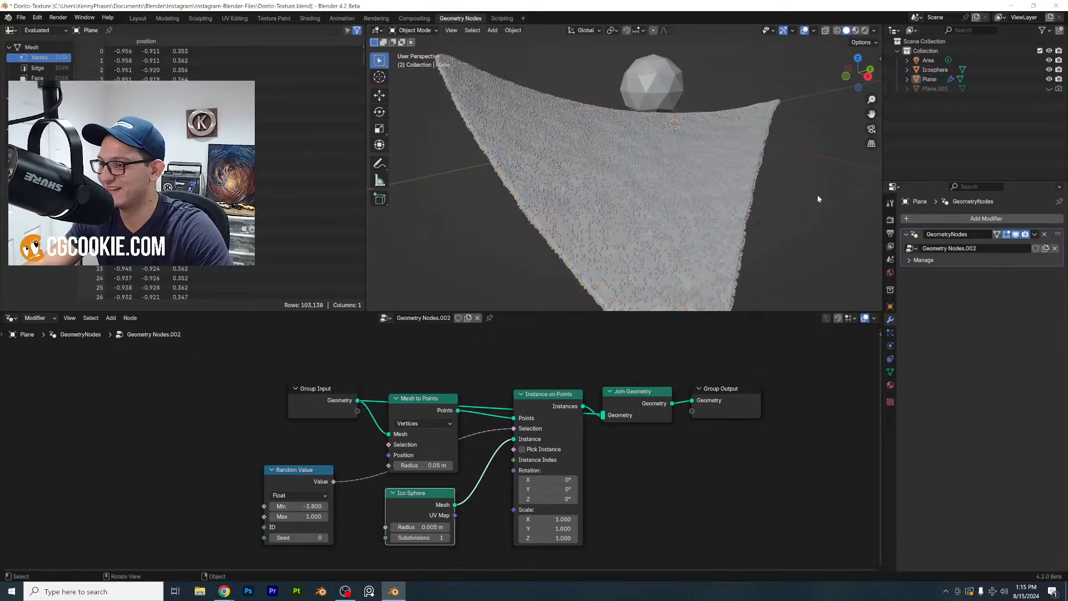
{"action": "key", "text": "z"}
{"action": "left_click", "coordinate": [811, 152]}
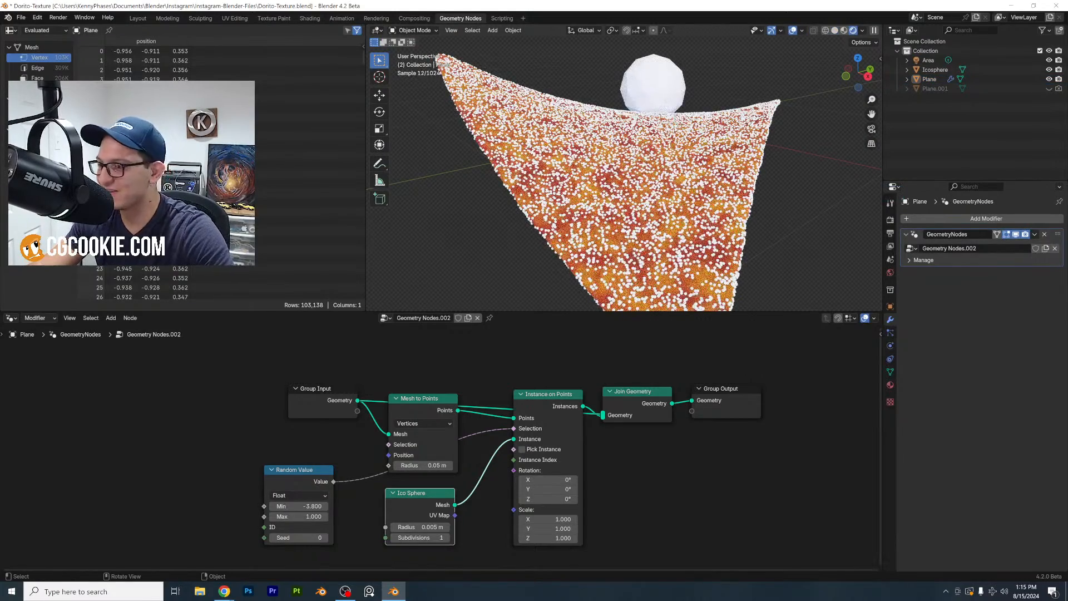
{"action": "scroll", "coordinate": [702, 190], "scroll_direction": "up", "scroll_amount": 3}
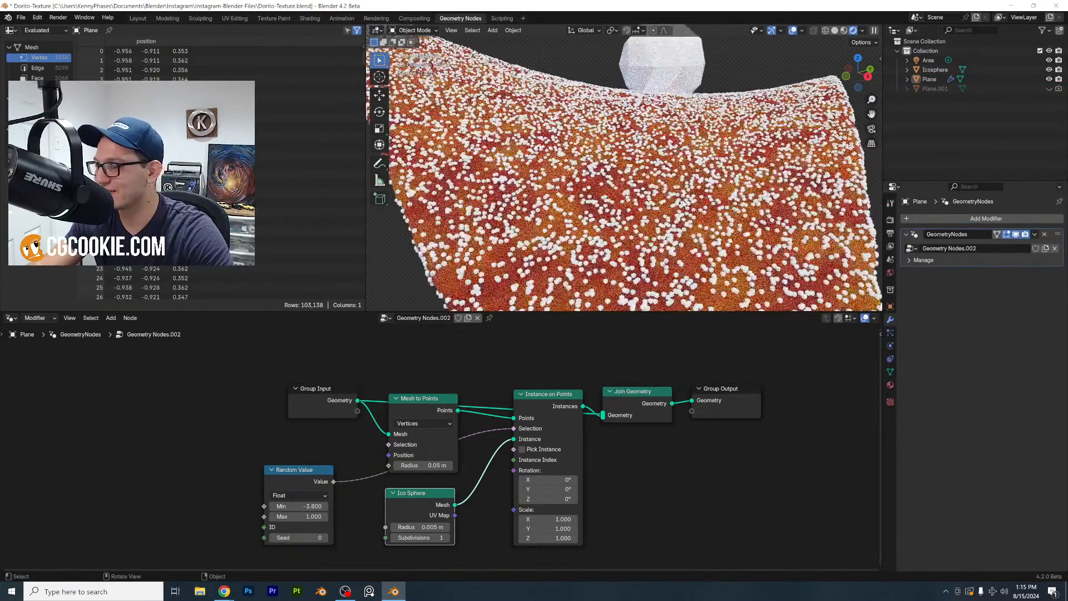
{"action": "scroll", "coordinate": [657, 86], "scroll_direction": "down", "scroll_amount": 2}
Delete the standalone icosphere object above the chip and select the chip again
{"action": "left_click", "coordinate": [658, 84]}
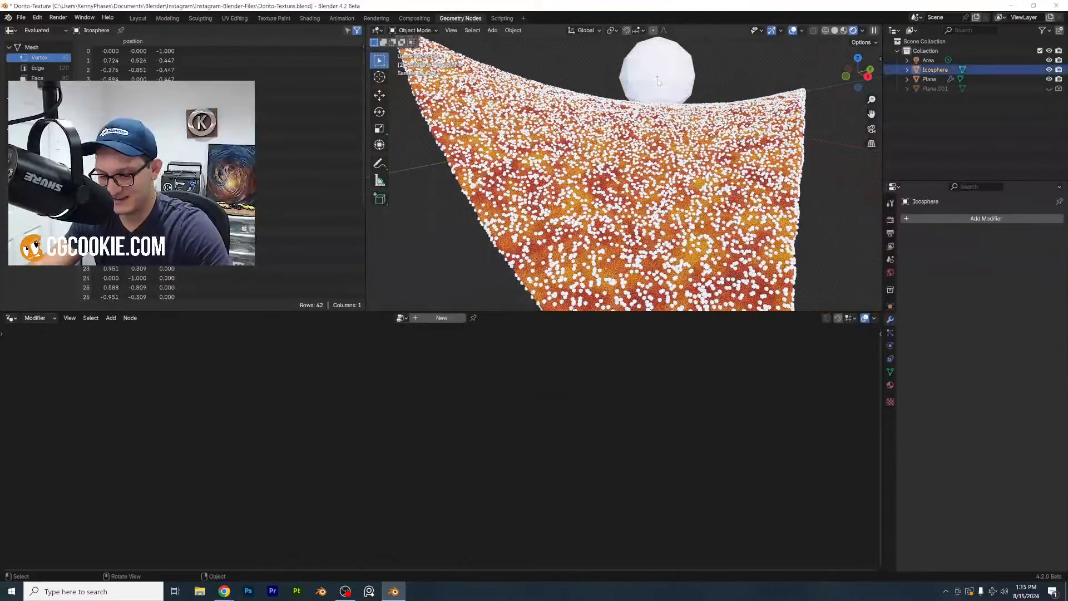
{"action": "key", "text": "Delete"}
{"action": "left_click", "coordinate": [653, 92]}
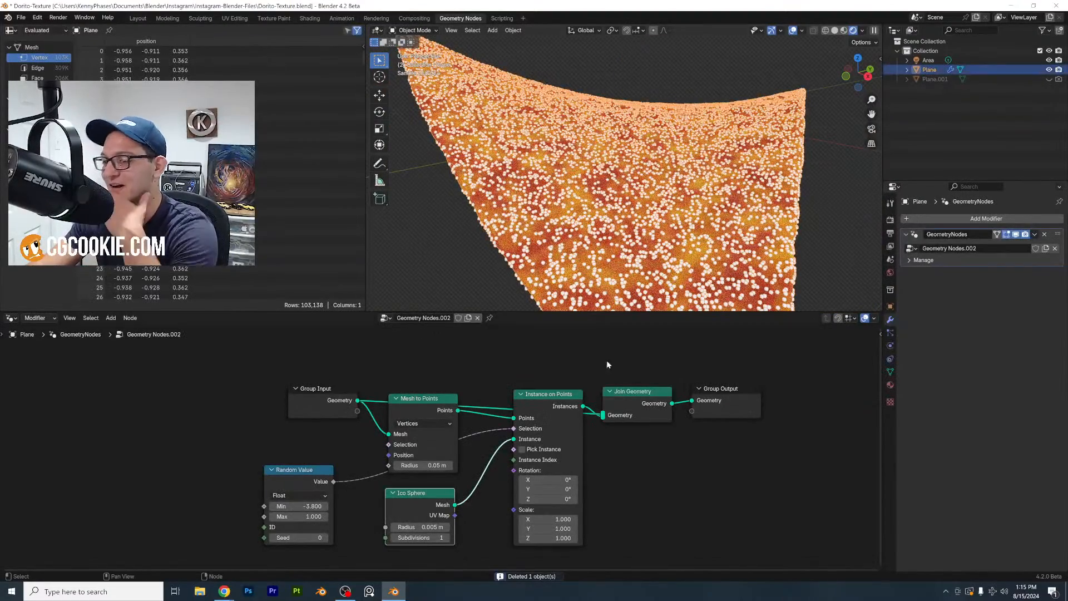
Spread out the Group Output, Join Geometry and Instance on Points nodes and insert a Set Material node between Instance on Points and Join Geometry
{"action": "left_click_drag", "start_coordinate": [720, 387], "coordinate": [854, 366]}
{"action": "left_click_drag", "start_coordinate": [625, 392], "coordinate": [687, 402]}
{"action": "left_click_drag", "start_coordinate": [552, 410], "coordinate": [544, 452]}
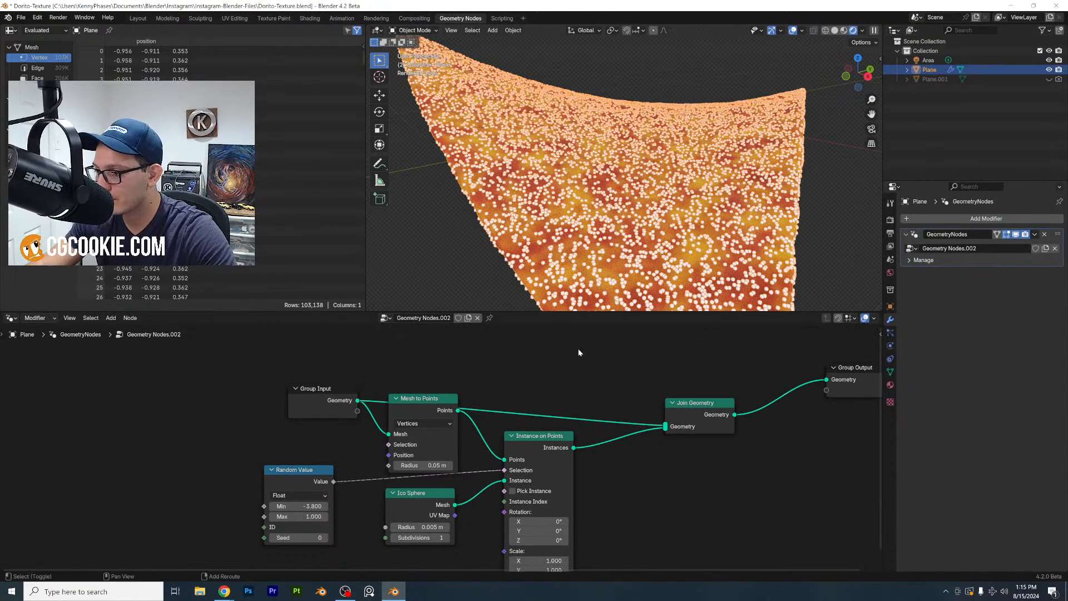
{"action": "key", "text": "shift+a"}
{"action": "type", "text": "set material"}
{"action": "key", "text": "Return"}
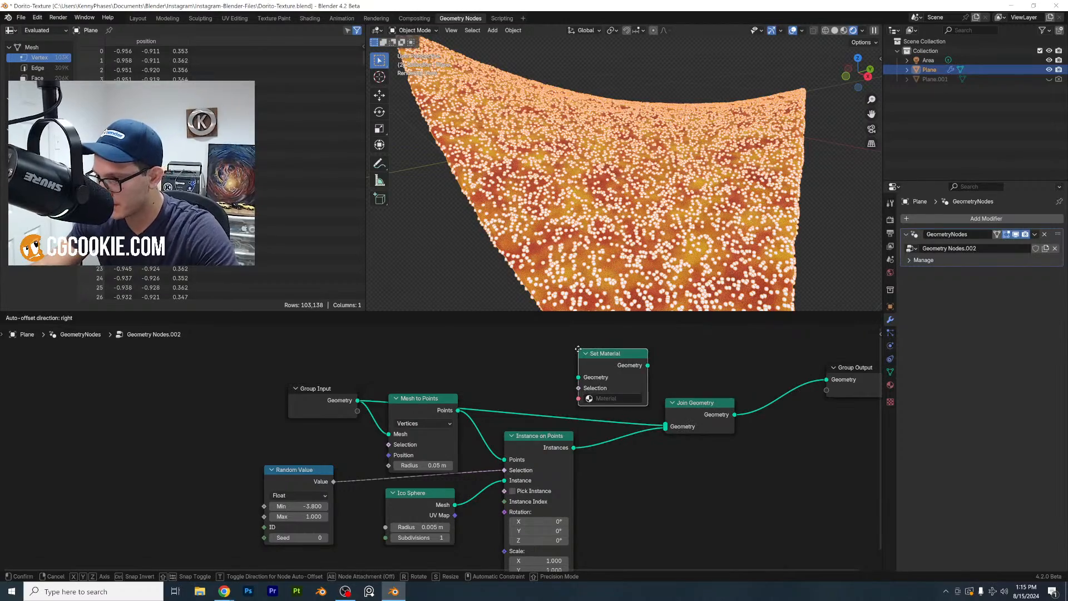
{"action": "left_click", "coordinate": [607, 440]}
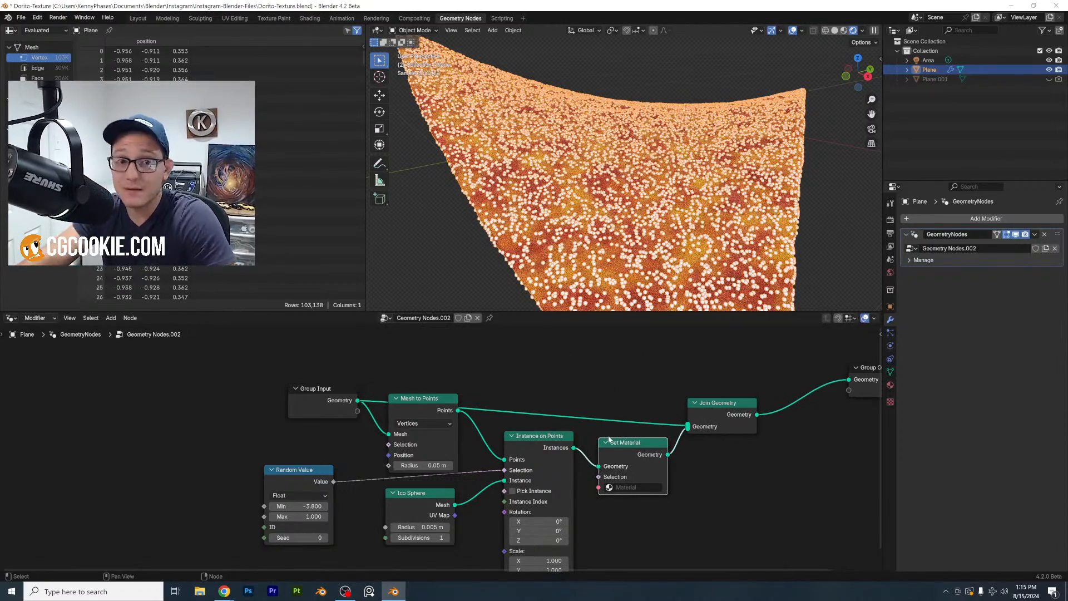
Set the Instance on Points Z scale to 0.66 and the Random Value minimum to -10.7
{"action": "scroll", "coordinate": [635, 245], "scroll_direction": "up", "scroll_amount": 8}
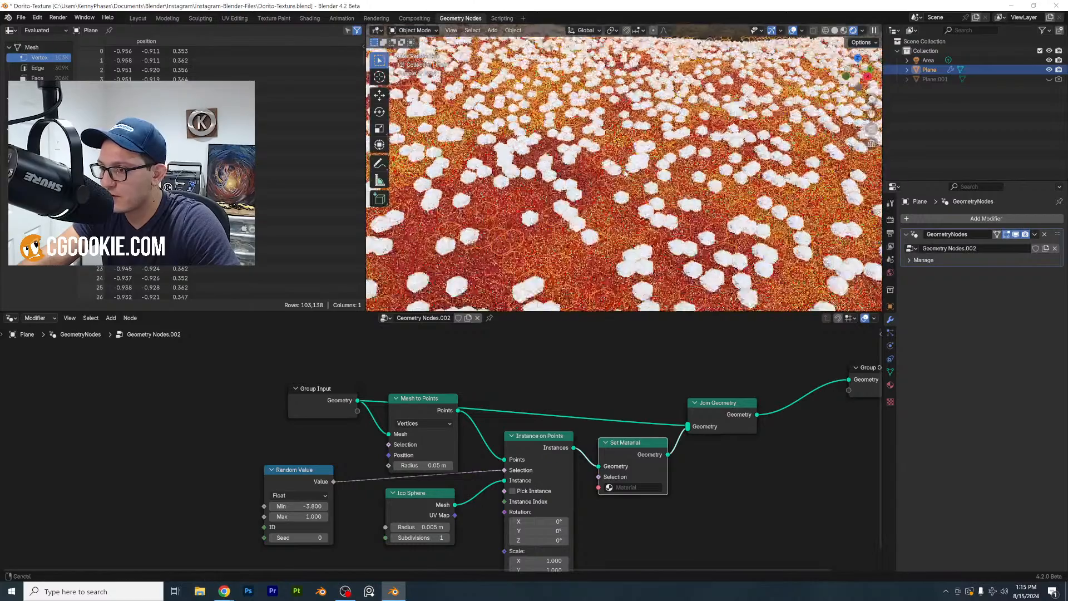
{"action": "middle_click_drag", "start_coordinate": [634, 501], "coordinate": [639, 448]}
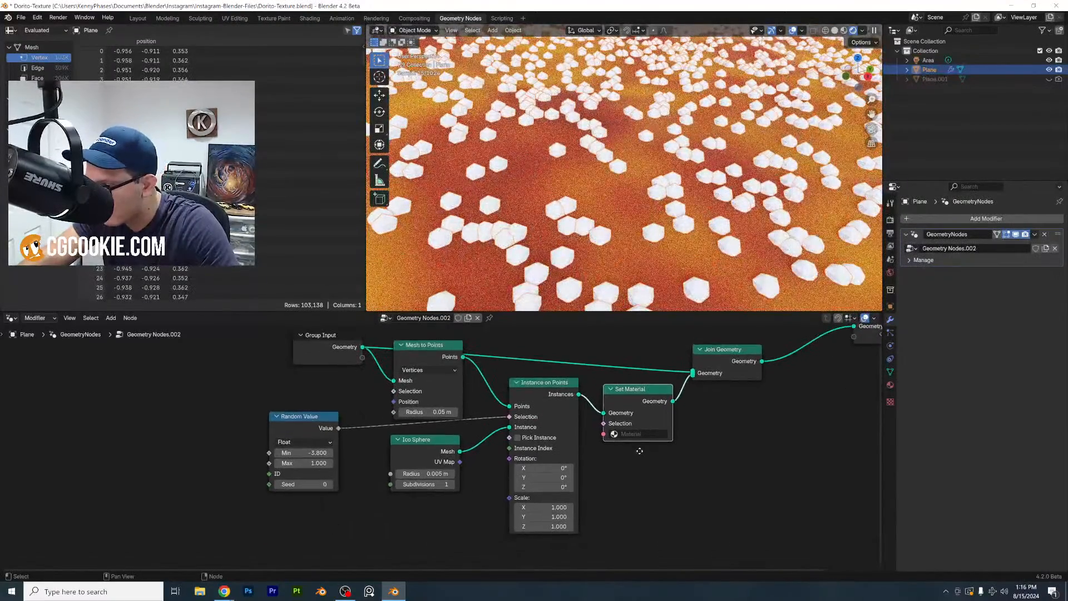
{"action": "left_click_drag", "start_coordinate": [548, 526], "coordinate": [526, 526], "text": "shift"}
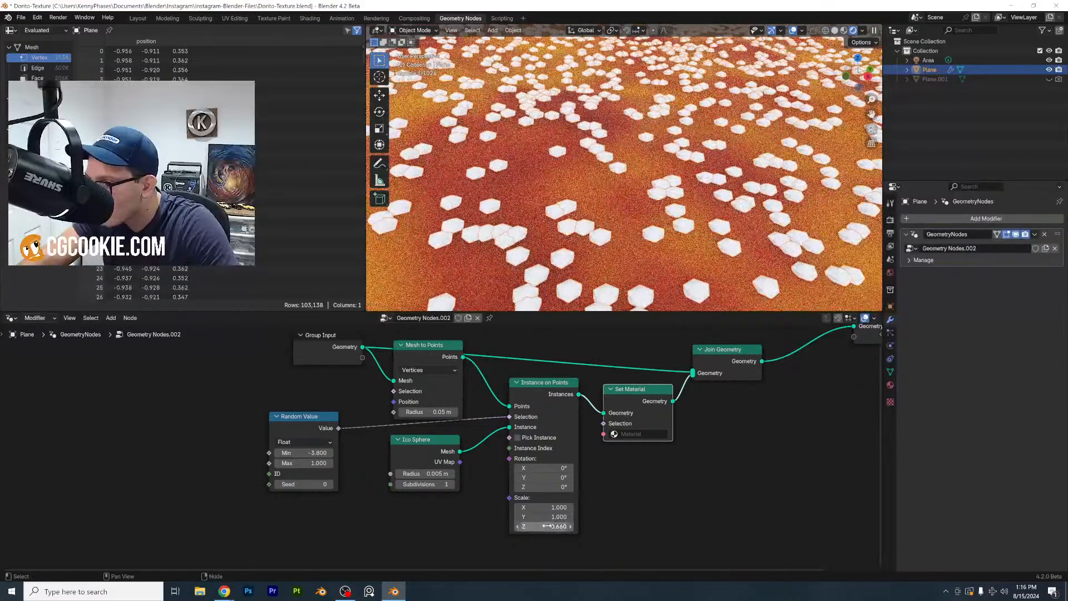
{"action": "left_click_drag", "start_coordinate": [289, 453], "coordinate": [268, 453]}
{"action": "scroll", "coordinate": [688, 179], "scroll_direction": "down", "scroll_amount": 10}
{"action": "scroll", "coordinate": [724, 179], "scroll_direction": "up", "scroll_amount": 3}
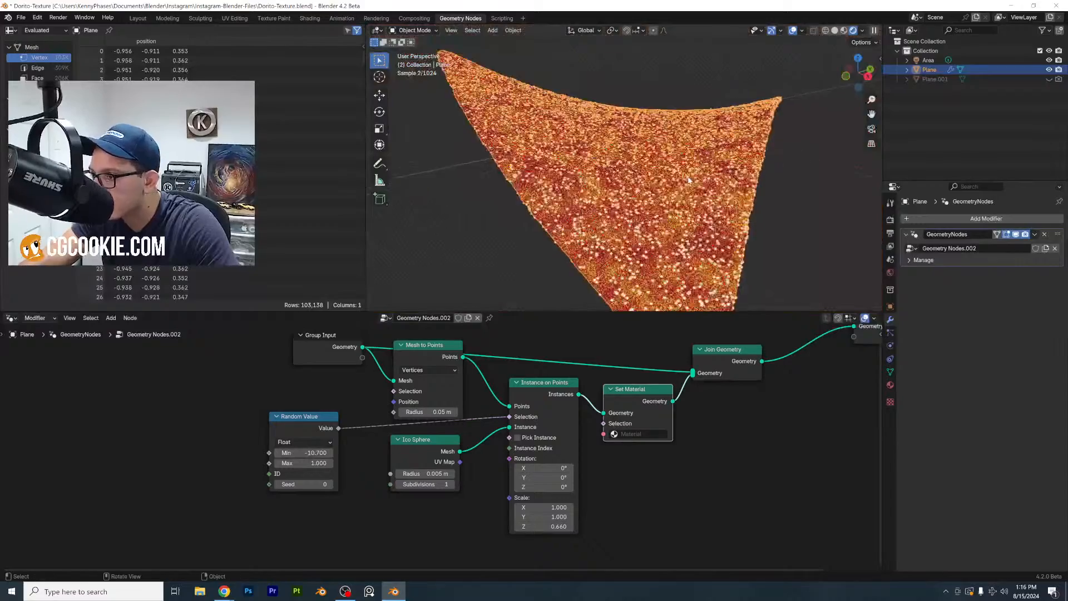
{"action": "scroll", "coordinate": [788, 182], "scroll_direction": "down", "scroll_amount": 2}
{"action": "scroll", "coordinate": [786, 188], "scroll_direction": "up", "scroll_amount": 5}
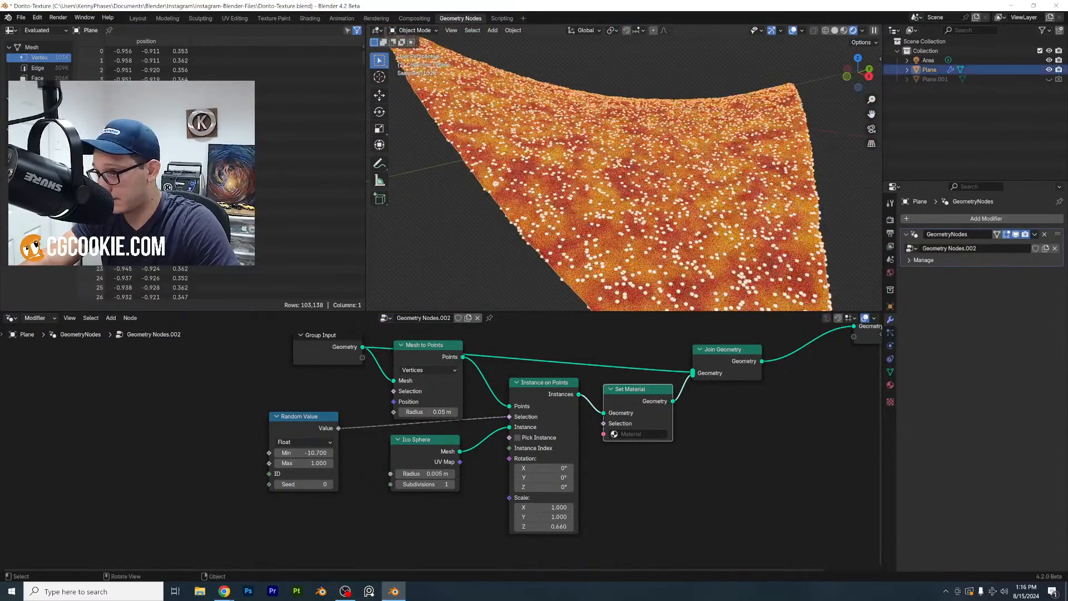
Save the file and tile the Blender window side by side with the browser's Doritos reference photo
{"action": "key", "text": "ctrl+s"}
{"action": "left_click_drag", "start_coordinate": [674, 4], "coordinate": [1067, 301]}
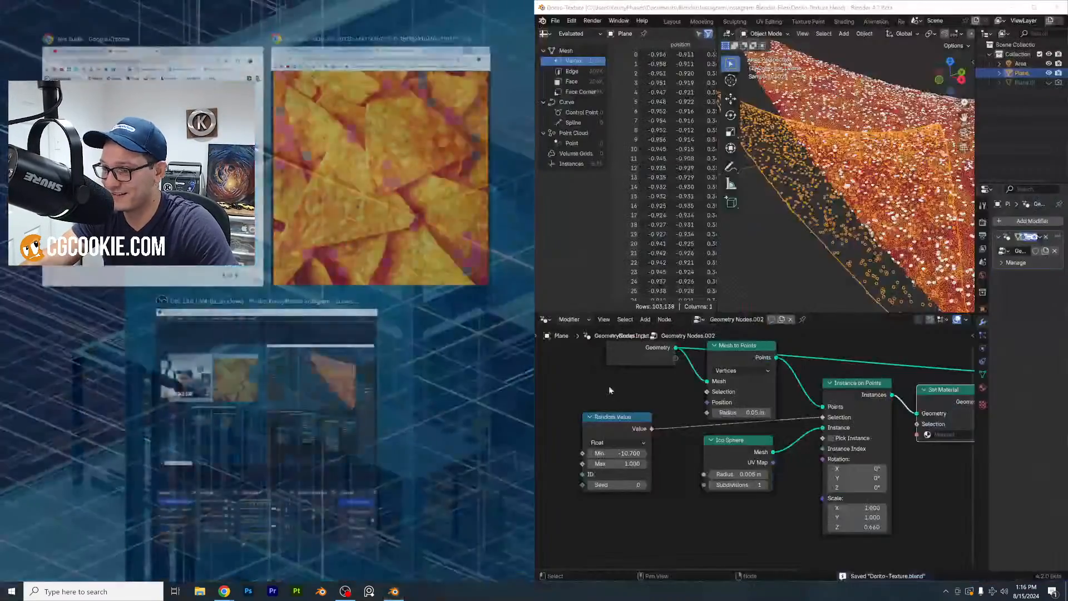
{"action": "left_click", "coordinate": [330, 217]}
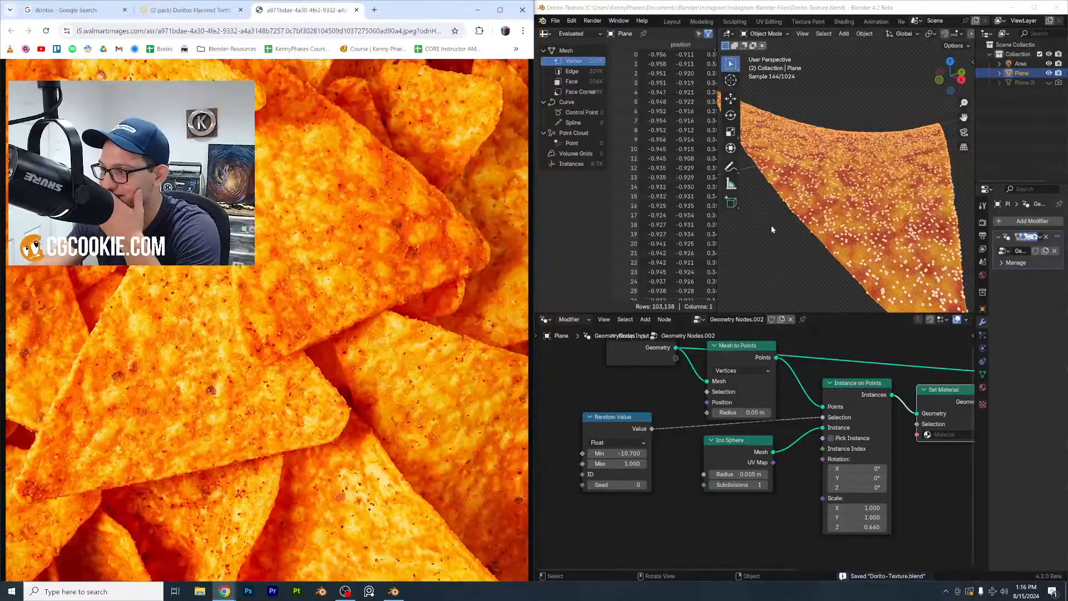
{"action": "scroll", "coordinate": [840, 301], "scroll_direction": "up", "scroll_amount": 2}
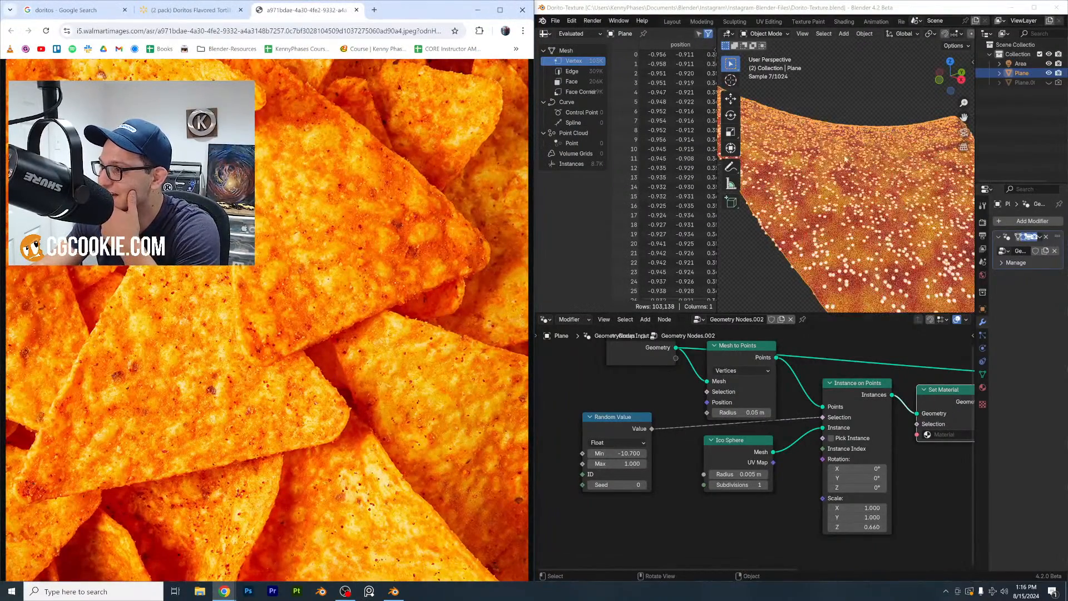
Add an ico sphere, scale it down and place it just above the chip's upper edge
{"action": "left_click", "coordinate": [824, 33]}
{"action": "mouse_move", "coordinate": [844, 33]}
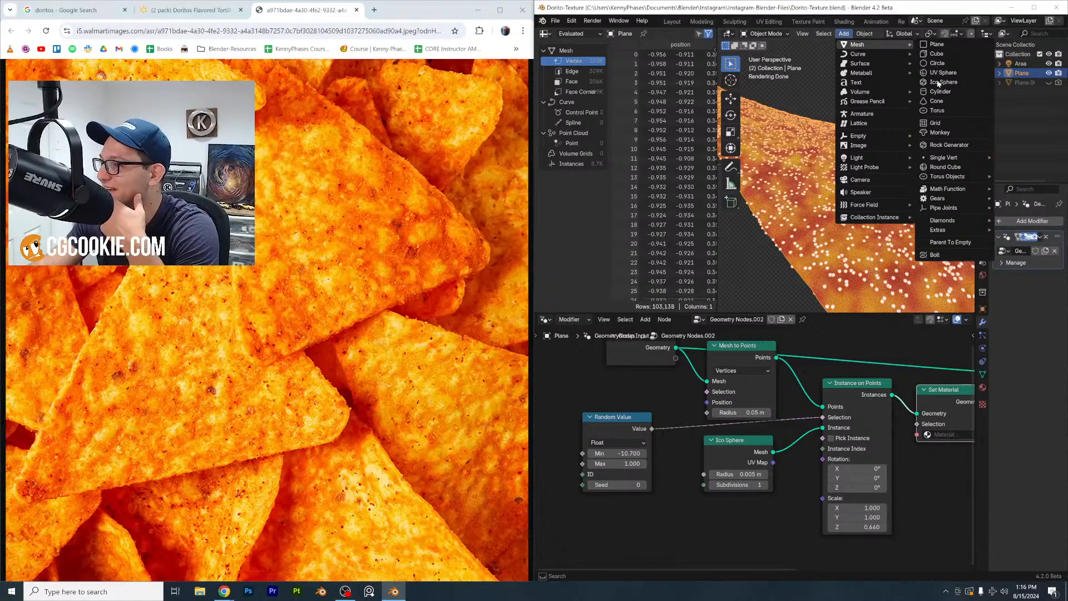
{"action": "left_click", "coordinate": [943, 82]}
{"action": "key", "text": "s"}
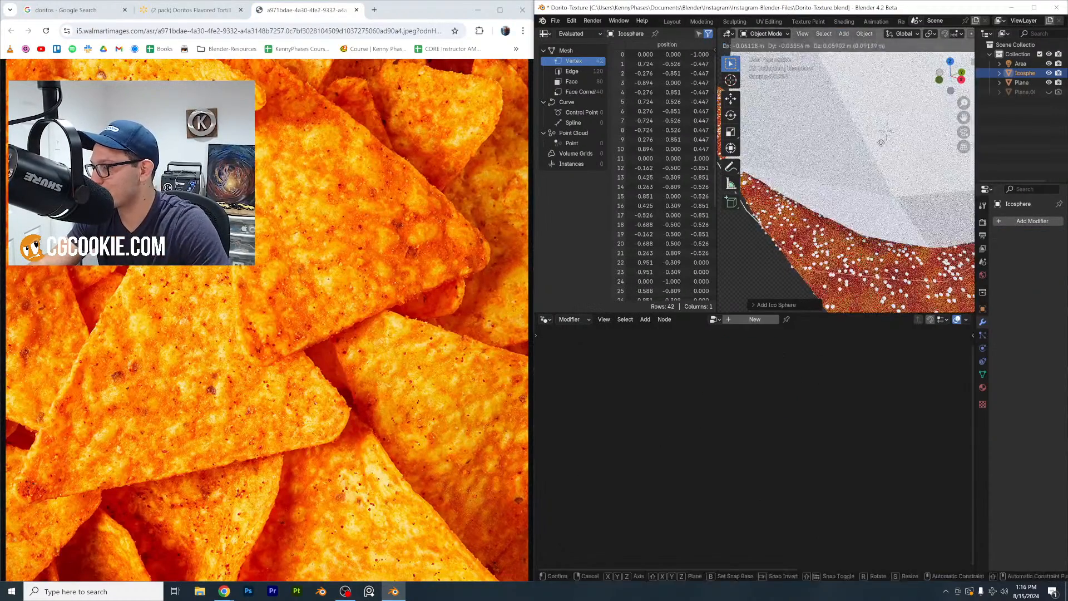
{"action": "left_click", "coordinate": [882, 126]}
{"action": "key", "text": "g"}
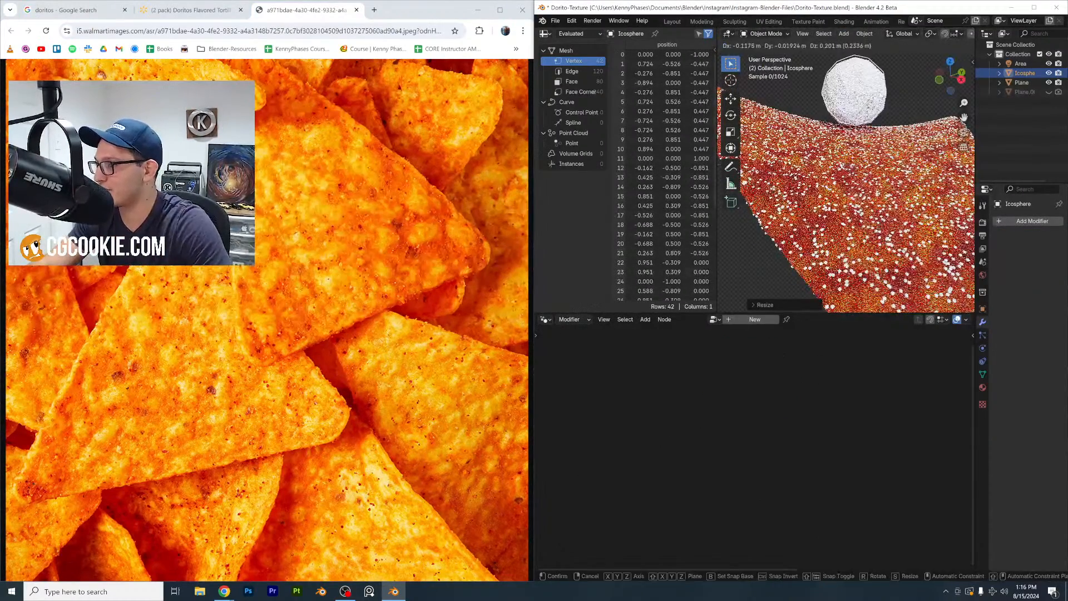
{"action": "left_click", "coordinate": [866, 101]}
Create a new material for the icosphere with an orange base color of hue 0.067, saturation 0.999 and value 0.8
{"action": "left_click", "coordinate": [983, 388]}
{"action": "left_click", "coordinate": [1026, 259]}
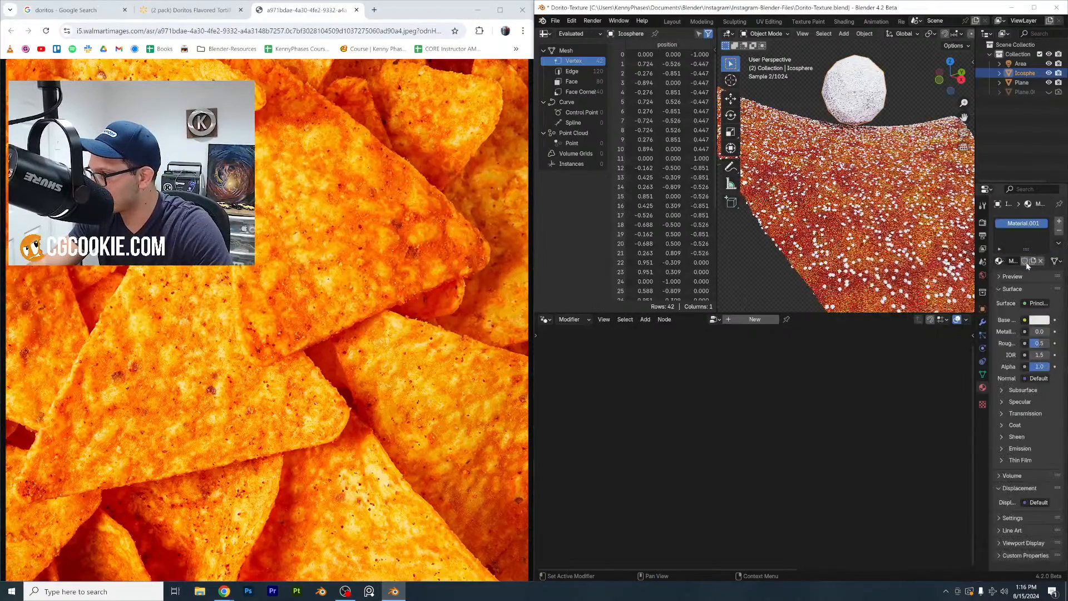
{"action": "left_click_drag", "start_coordinate": [976, 243], "coordinate": [908, 244]}
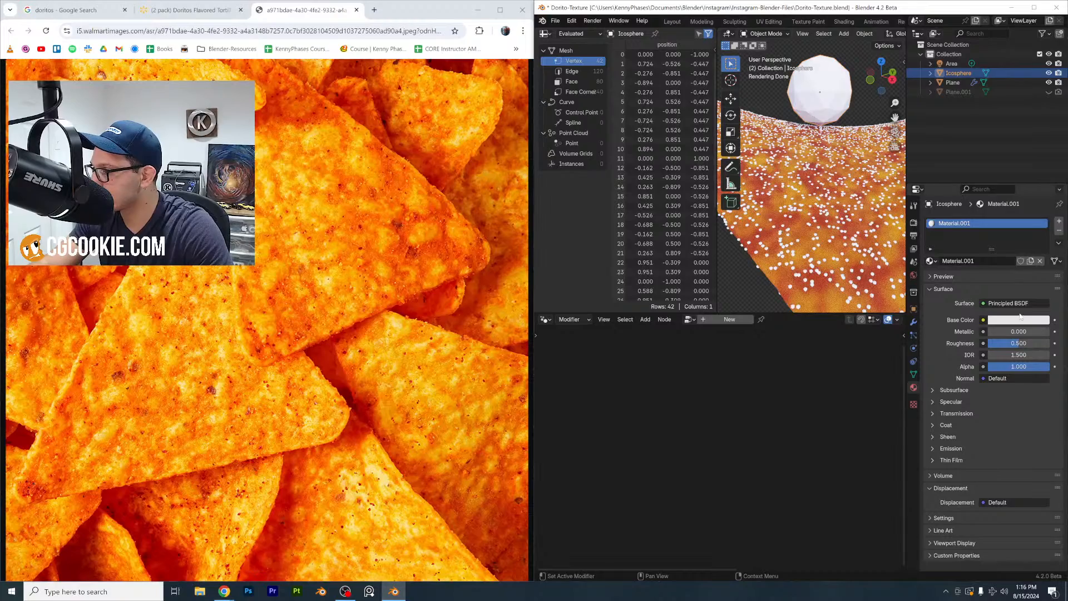
{"action": "left_click", "coordinate": [1021, 319]}
{"action": "left_click", "coordinate": [966, 239]}
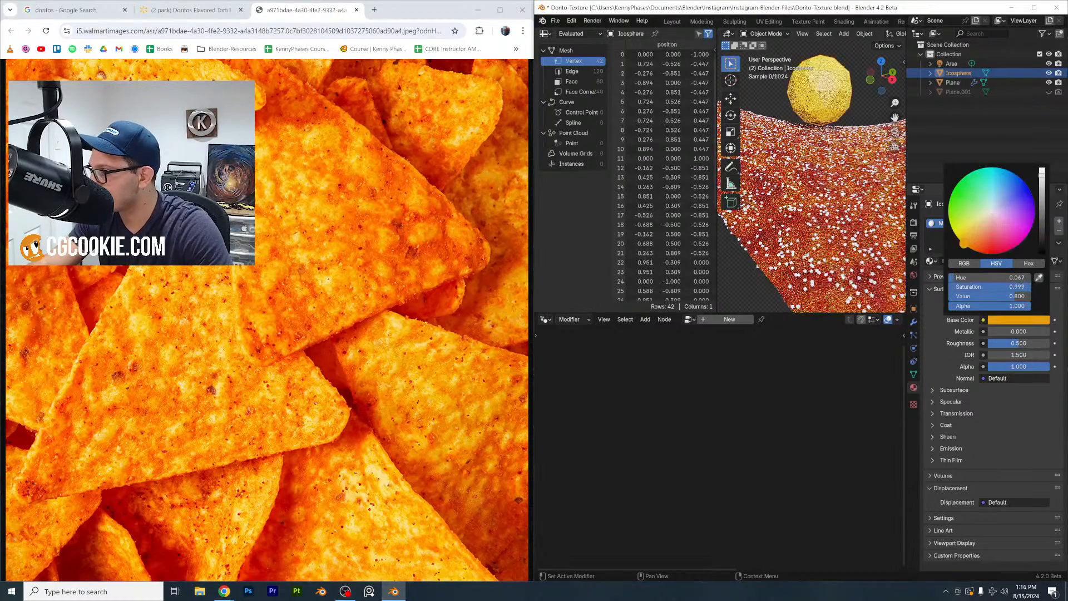
Select the chip and assign Material.001 to the particles in its Set Material node
{"action": "left_click", "coordinate": [818, 238]}
{"action": "middle_click_drag", "start_coordinate": [835, 423], "coordinate": [658, 444]}
{"action": "left_click", "coordinate": [735, 455]}
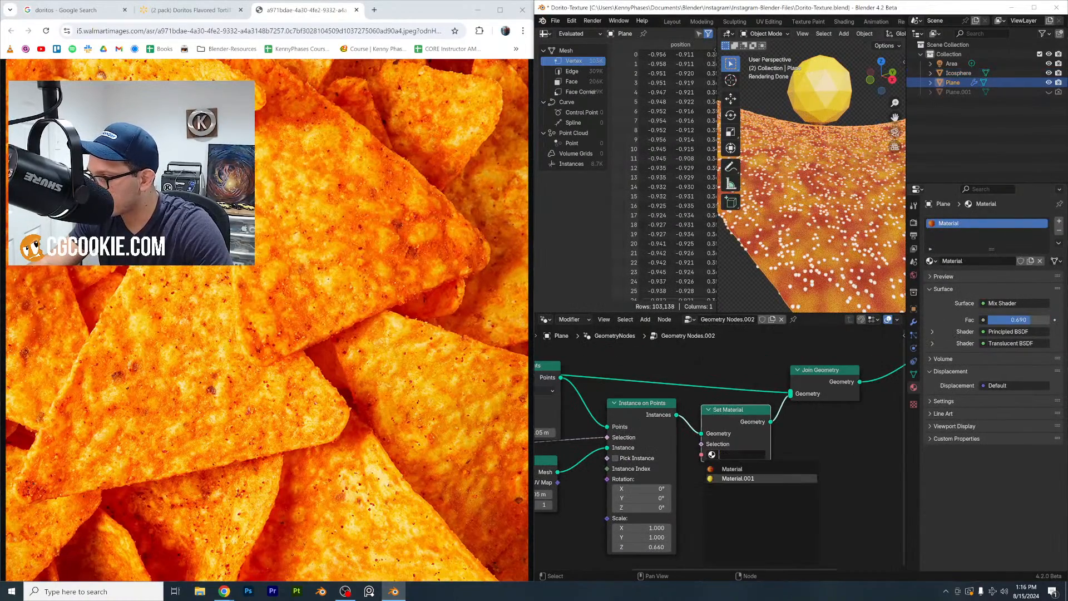
{"action": "left_click", "coordinate": [738, 479]}
{"action": "scroll", "coordinate": [857, 119], "scroll_direction": "up", "scroll_amount": 2}
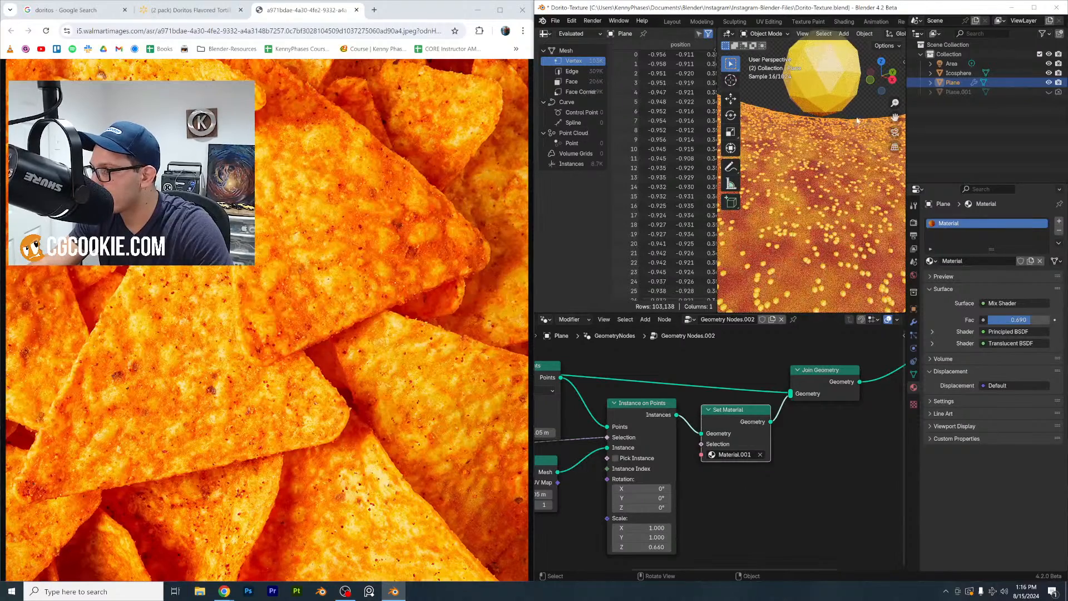
Try a Glass BSDF surface on the icosphere's material with a yellow-orange color and 0.85 roughness
{"action": "left_click", "coordinate": [822, 72]}
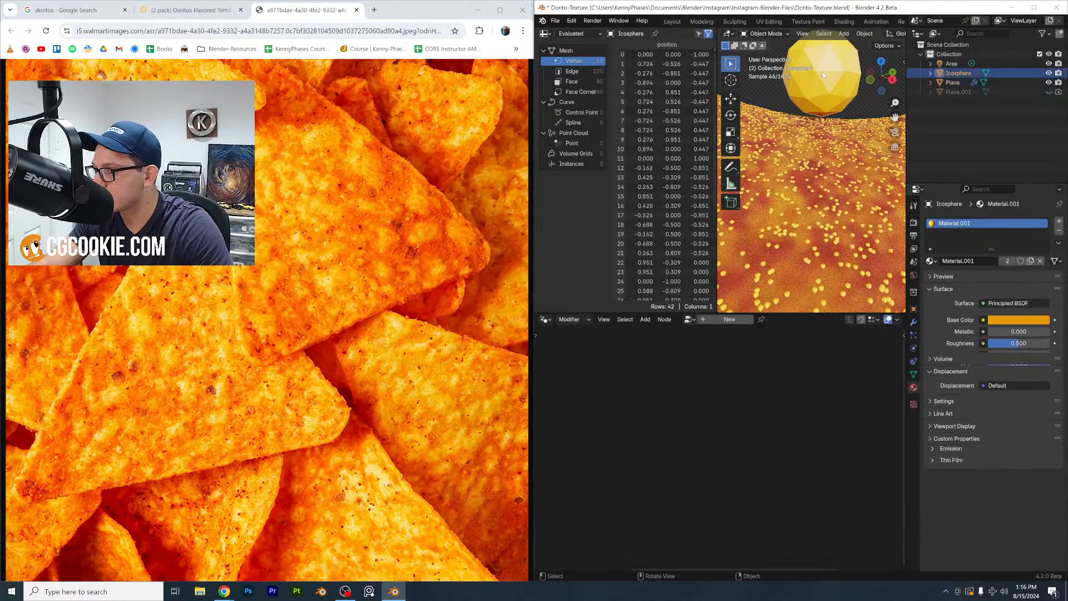
{"action": "left_click", "coordinate": [1025, 303]}
{"action": "left_click", "coordinate": [942, 366]}
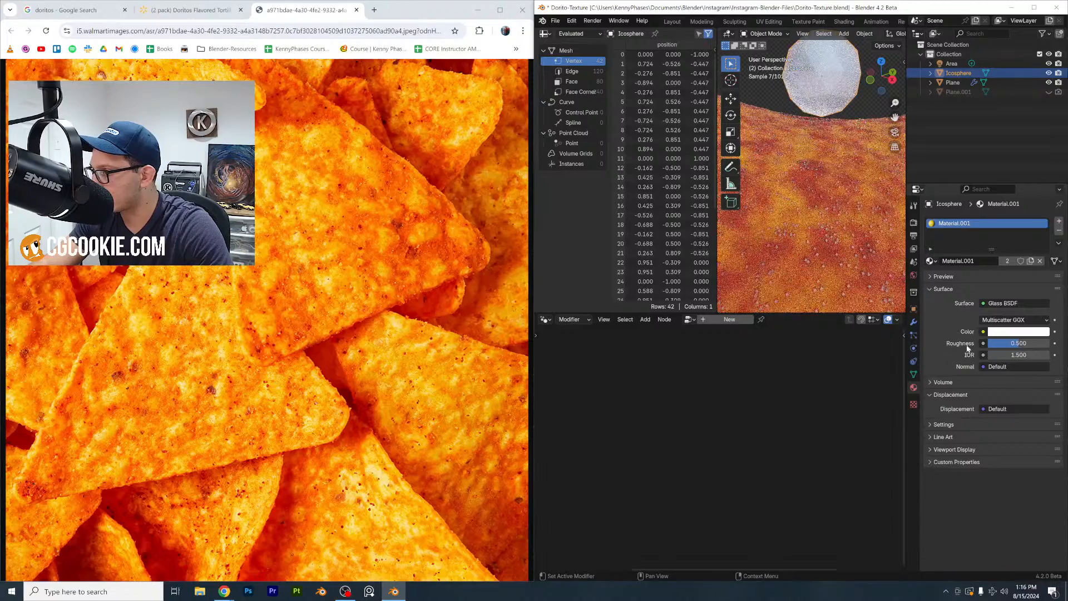
{"action": "left_click", "coordinate": [1019, 331]}
{"action": "left_click", "coordinate": [956, 230]}
{"action": "left_click_drag", "start_coordinate": [957, 230], "coordinate": [959, 249]}
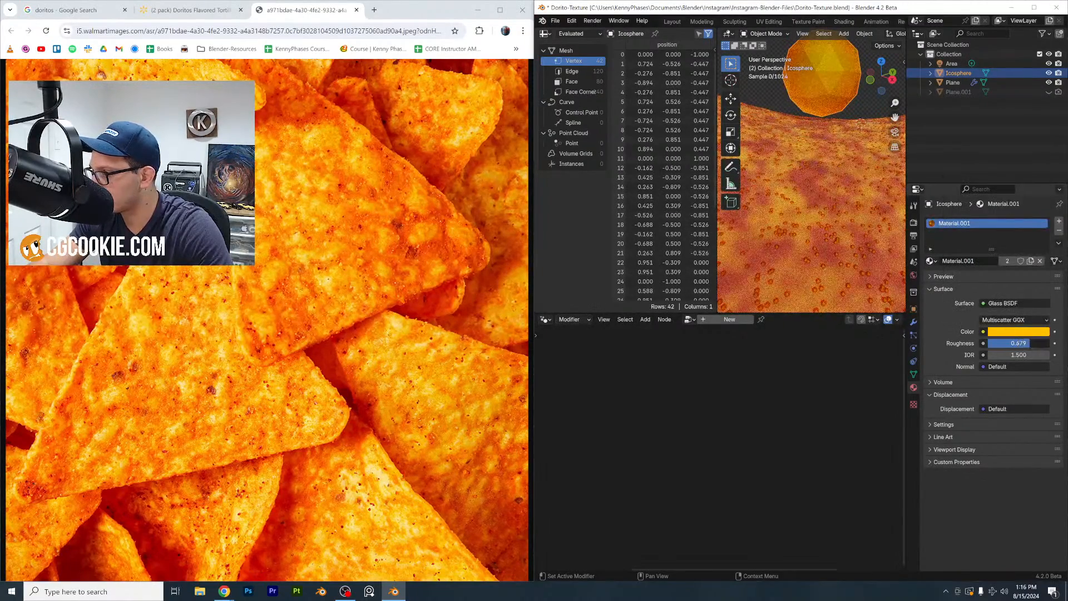
{"action": "left_click_drag", "start_coordinate": [1030, 343], "coordinate": [1040, 343]}
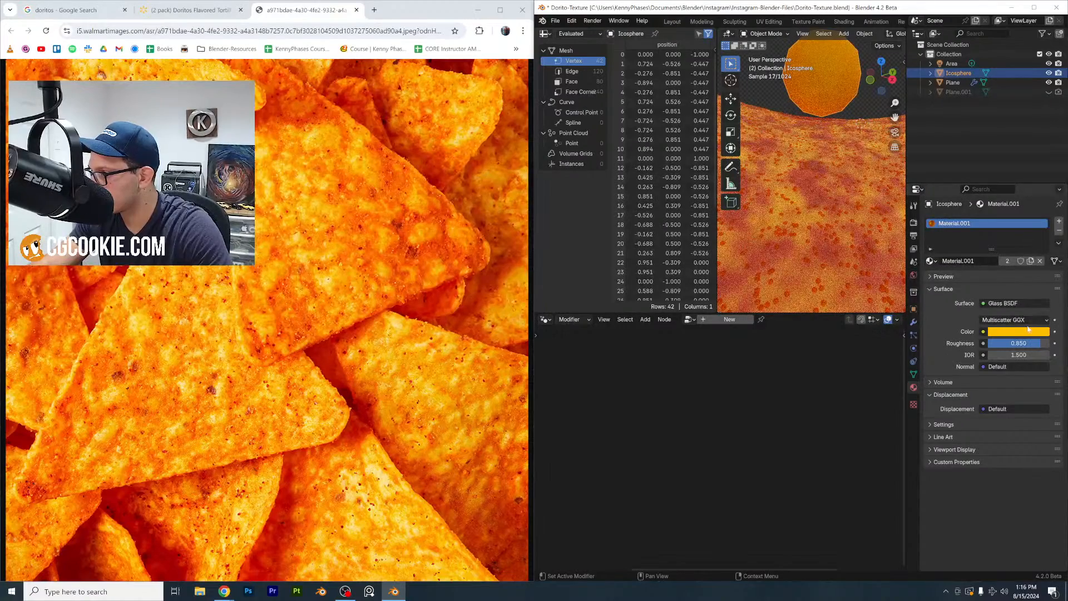
Set the icosphere's material to Principled BSDF with an orange base color, roughness 0.769 and alpha 0.166
{"action": "left_click", "coordinate": [1018, 304]}
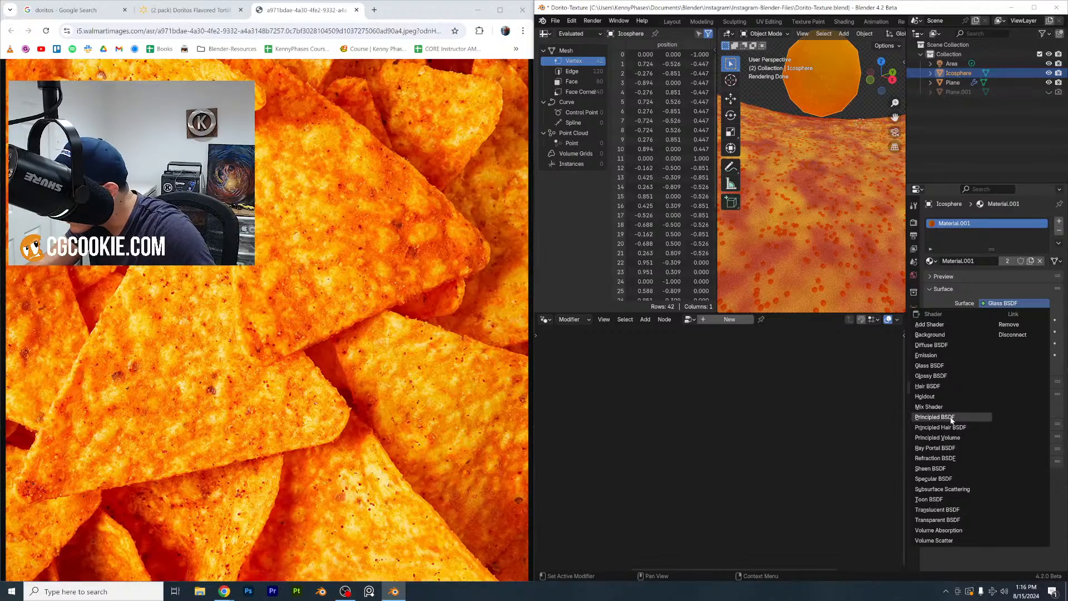
{"action": "left_click", "coordinate": [945, 417]}
{"action": "left_click", "coordinate": [1019, 320]}
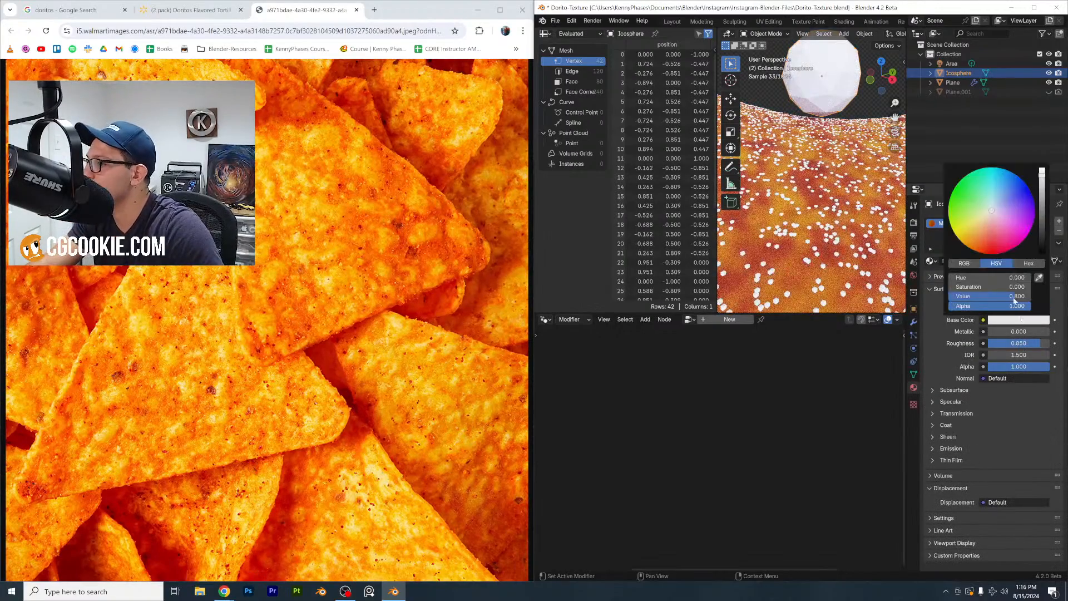
{"action": "left_click_drag", "start_coordinate": [975, 228], "coordinate": [965, 244]}
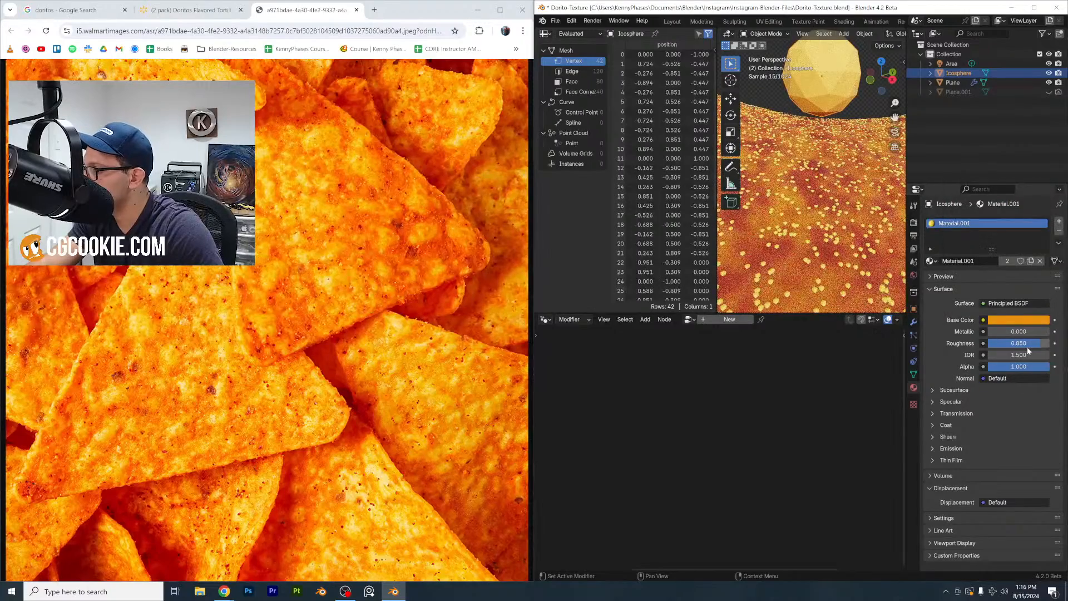
{"action": "left_click_drag", "start_coordinate": [1028, 350], "coordinate": [971, 366]}
Set the chip's Instance on Points X and Y scale to 0.5 and save the file
{"action": "left_click", "coordinate": [799, 177]}
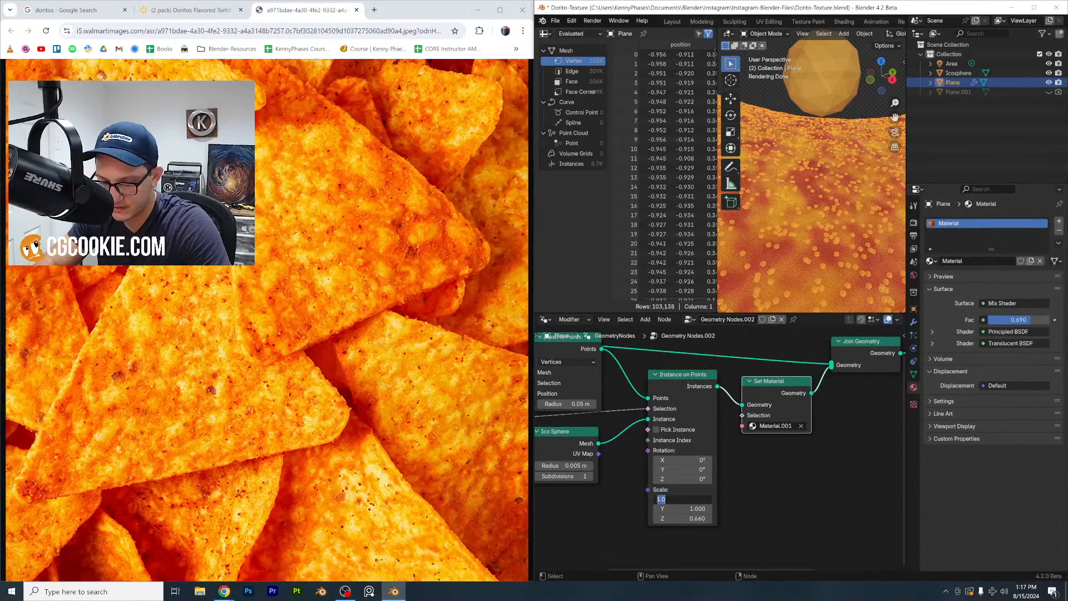
{"action": "type", "text": ".5"}
{"action": "key", "text": "Return"}
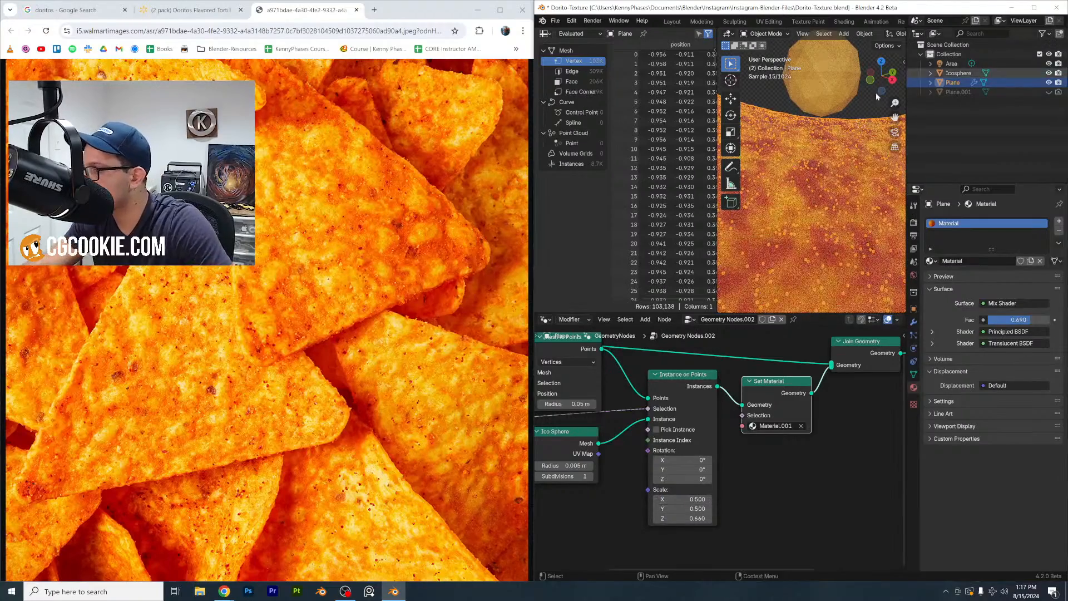
{"action": "middle_click_drag", "start_coordinate": [752, 86], "coordinate": [841, 225]}
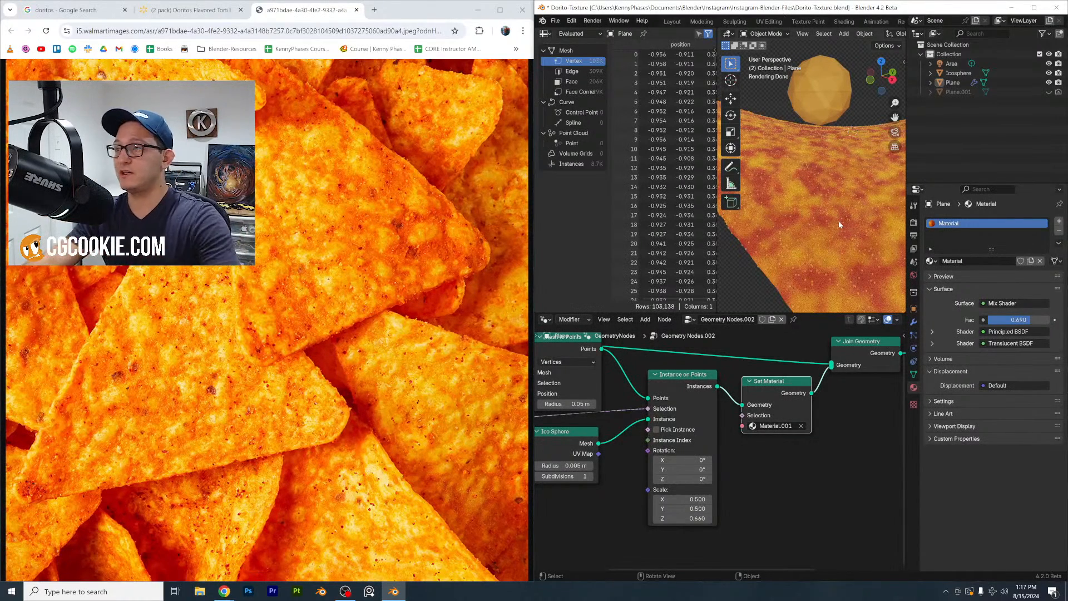
{"action": "key", "text": "ctrl+s"}
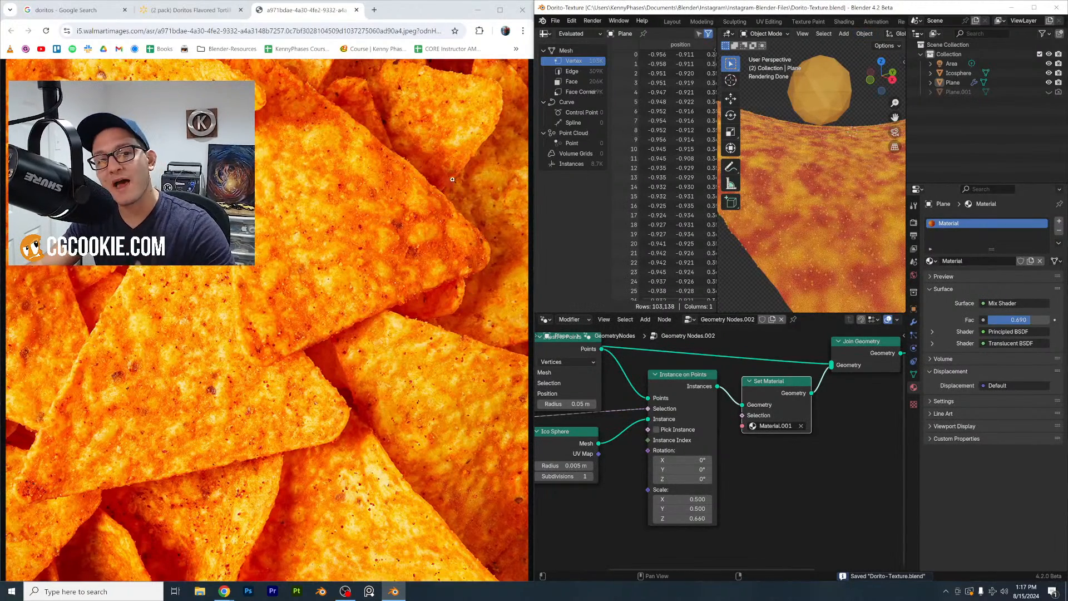
Duplicate the icosphere beside the original and give the copy its own material with a much darker base color
{"action": "left_click", "coordinate": [819, 94]}
{"action": "key", "text": "shift+d"}
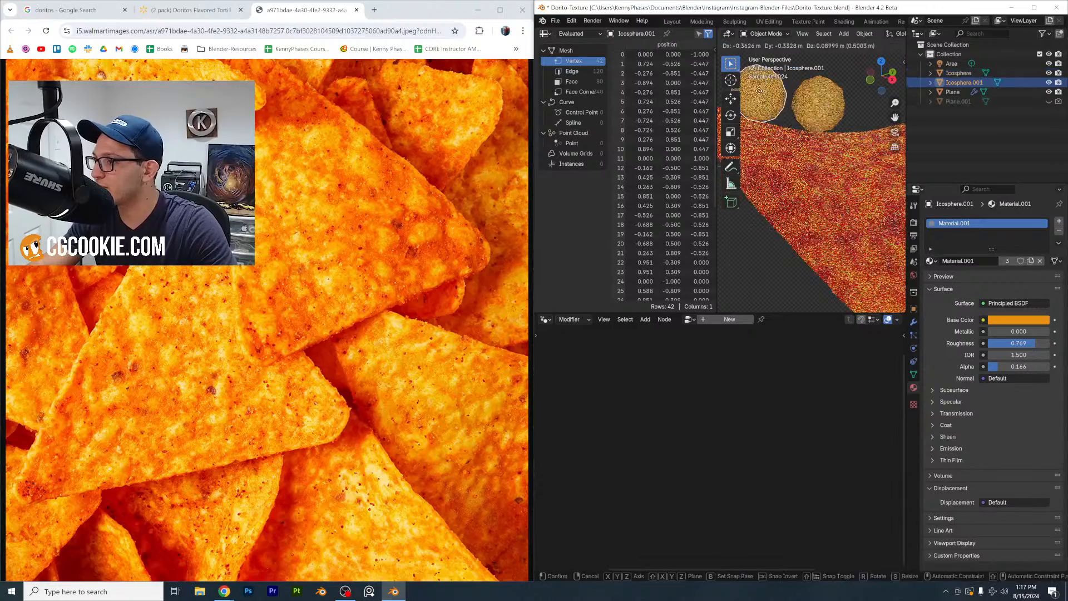
{"action": "left_click", "coordinate": [770, 94]}
{"action": "left_click", "coordinate": [1019, 320]}
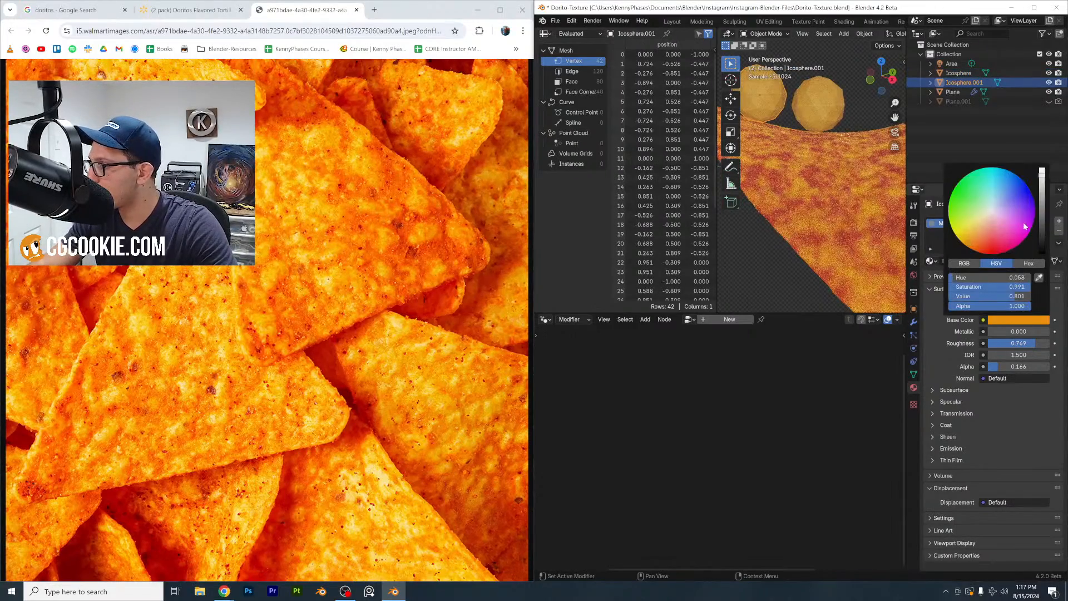
{"action": "left_click", "coordinate": [1043, 211]}
{"action": "left_click_drag", "start_coordinate": [1042, 212], "coordinate": [1042, 232]}
Select the chip again and maximize the Blender window over the reference photo
{"action": "left_click", "coordinate": [858, 228]}
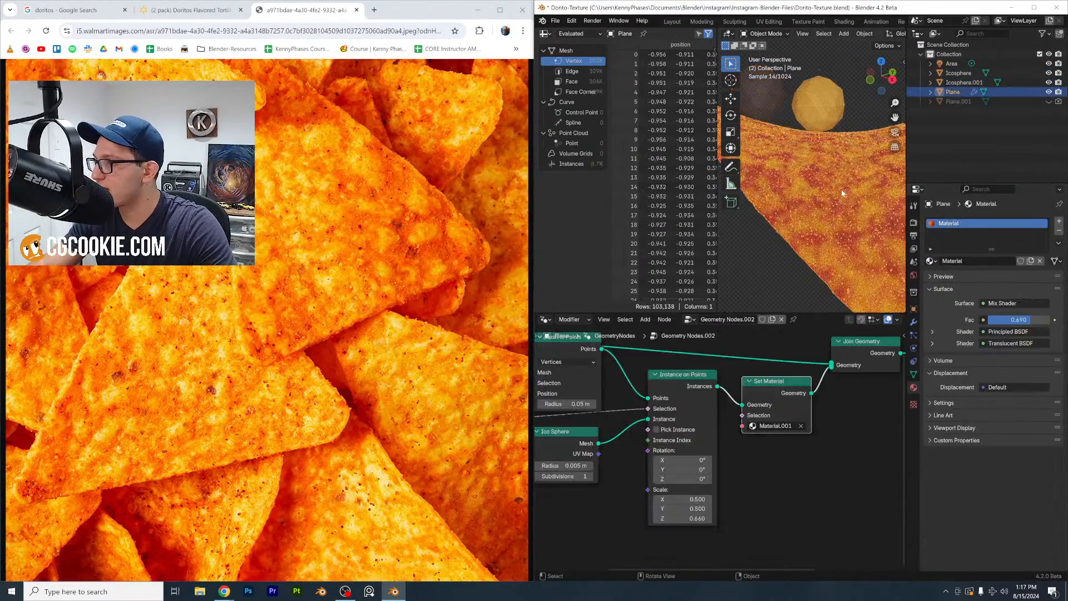
{"action": "scroll", "coordinate": [857, 226], "scroll_direction": "up", "scroll_amount": 1}
{"action": "scroll", "coordinate": [774, 473], "scroll_direction": "down", "scroll_amount": 4}
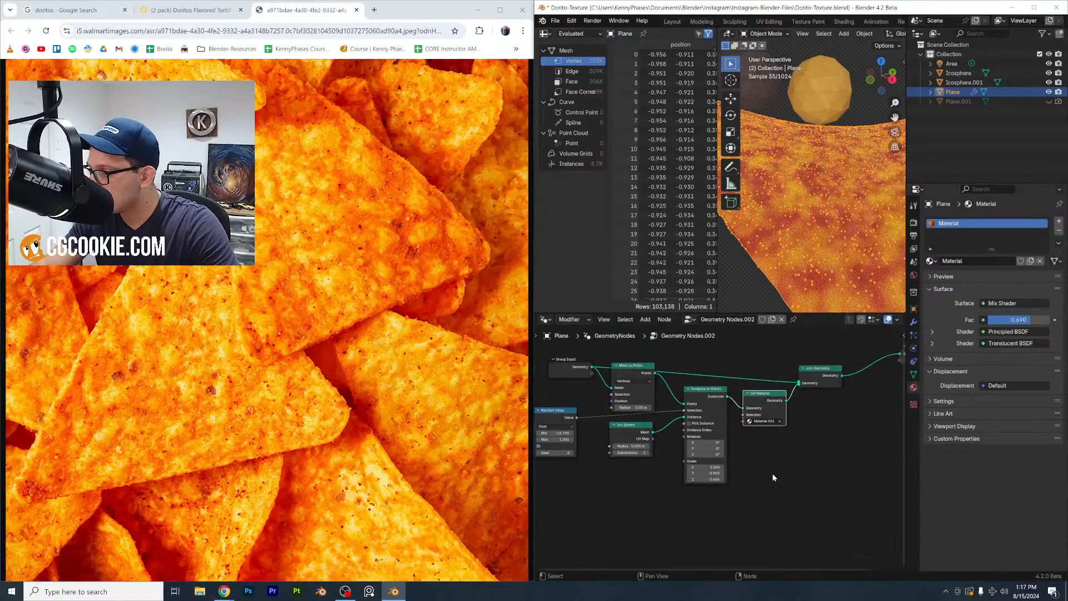
{"action": "double_click", "coordinate": [857, 7]}
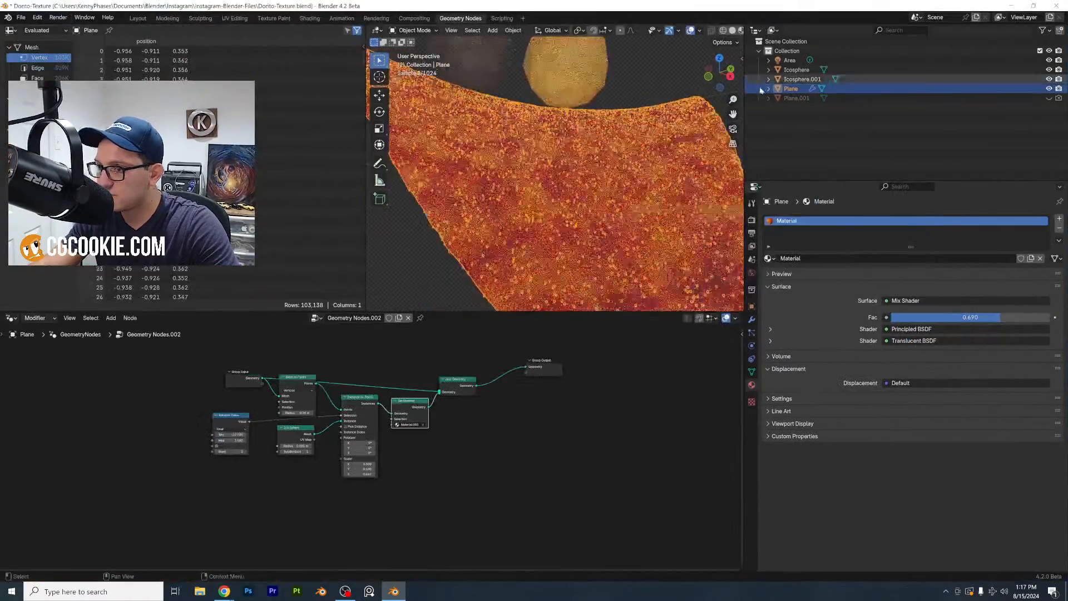
Widen the viewport and node editor, and insert a duplicate Join Geometry node before the Group Output
{"action": "left_click_drag", "start_coordinate": [747, 130], "coordinate": [942, 130]}
{"action": "left_click_drag", "start_coordinate": [366, 242], "coordinate": [179, 242]}
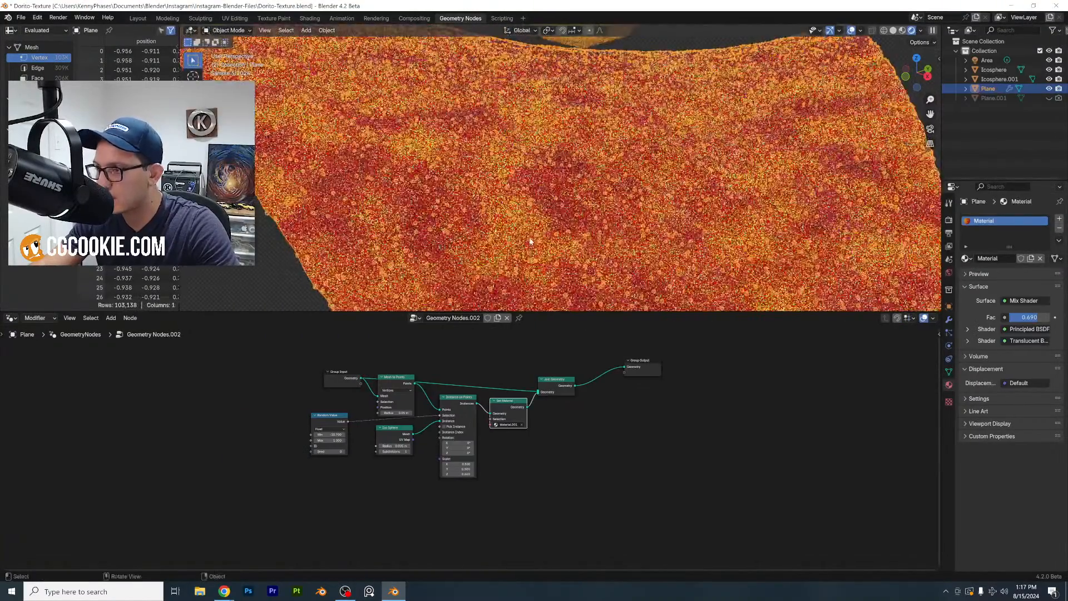
{"action": "scroll", "coordinate": [501, 505], "scroll_direction": "up", "scroll_amount": 3}
{"action": "left_click", "coordinate": [611, 384]}
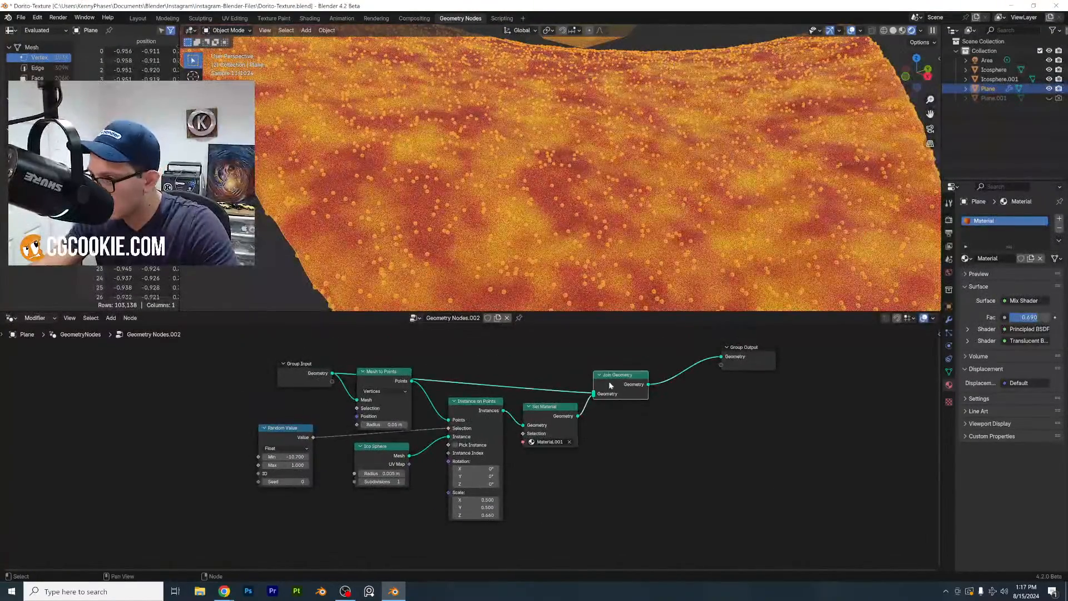
{"action": "key", "text": "shift+d"}
{"action": "left_click", "coordinate": [675, 387]}
Duplicate the particle chain from Random Value, Mesh to Points and Ico Sphere through Set Material, placing the copy below the original
{"action": "left_click_drag", "start_coordinate": [572, 536], "coordinate": [379, 401]}
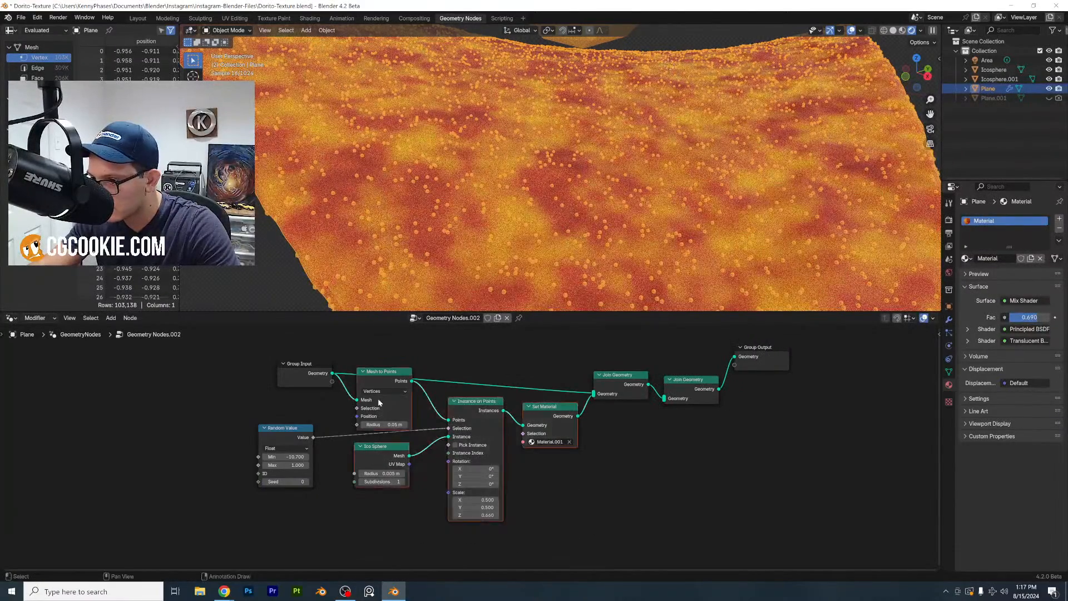
{"action": "scroll", "coordinate": [422, 410], "scroll_direction": "down", "scroll_amount": 1}
{"action": "left_click_drag", "start_coordinate": [638, 522], "coordinate": [276, 419]}
{"action": "key", "text": "shift+d"}
{"action": "left_click", "coordinate": [485, 498]}
{"action": "middle_click_drag", "start_coordinate": [575, 507], "coordinate": [608, 449]}
{"action": "scroll", "coordinate": [604, 458], "scroll_direction": "down", "scroll_amount": 1}
{"action": "left_click", "coordinate": [625, 454]}
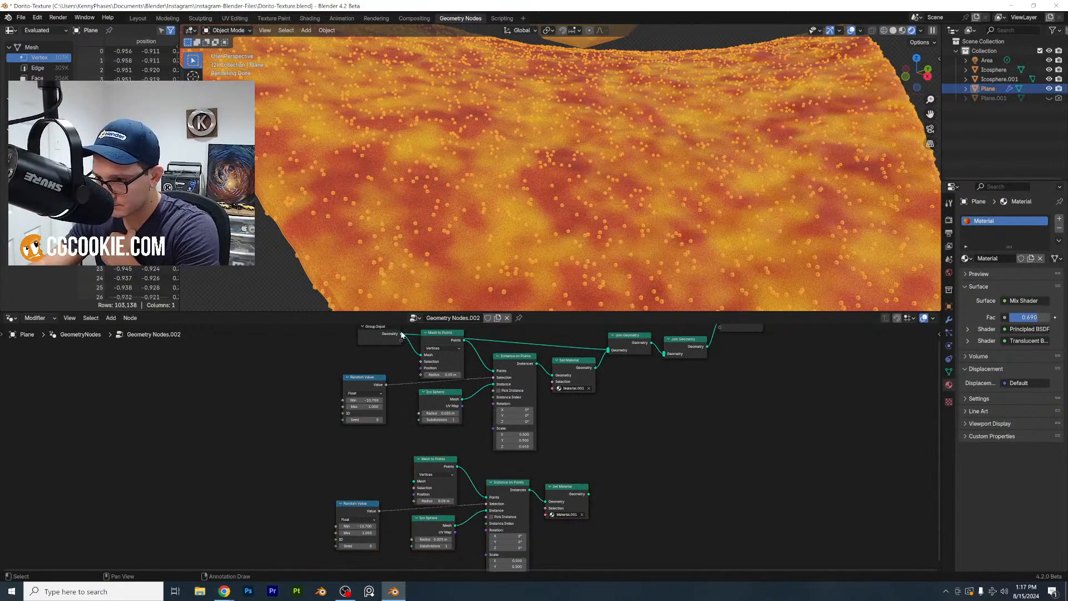
Connect the copied chain between the Group Input and the second Join Geometry, and set its material to Material.002
{"action": "left_click_drag", "start_coordinate": [402, 334], "coordinate": [439, 411]}
{"action": "left_click_drag", "start_coordinate": [417, 484], "coordinate": [415, 481]}
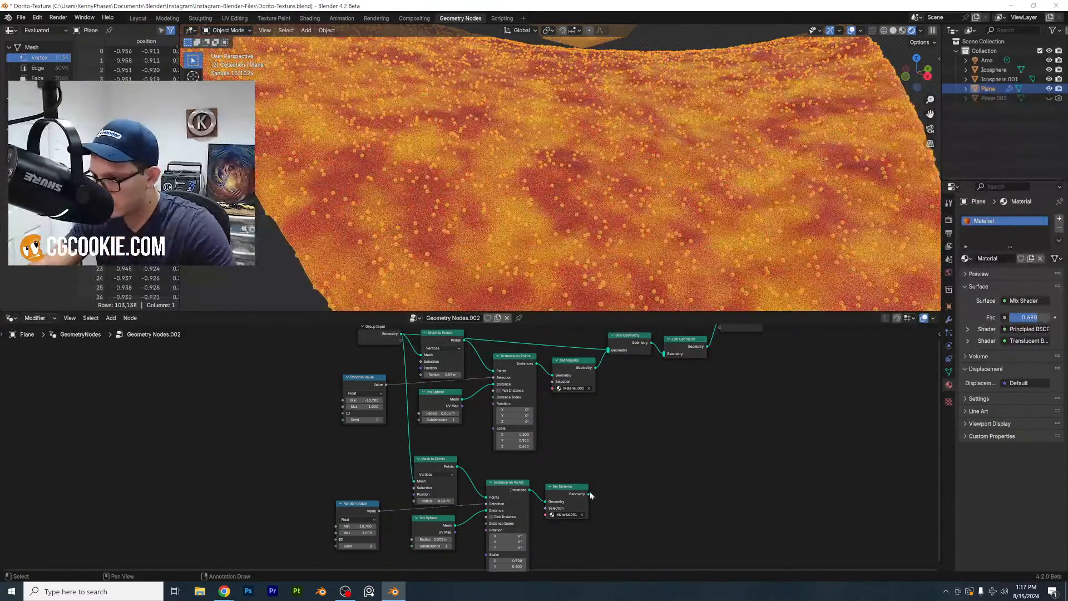
{"action": "left_click_drag", "start_coordinate": [589, 493], "coordinate": [664, 353]}
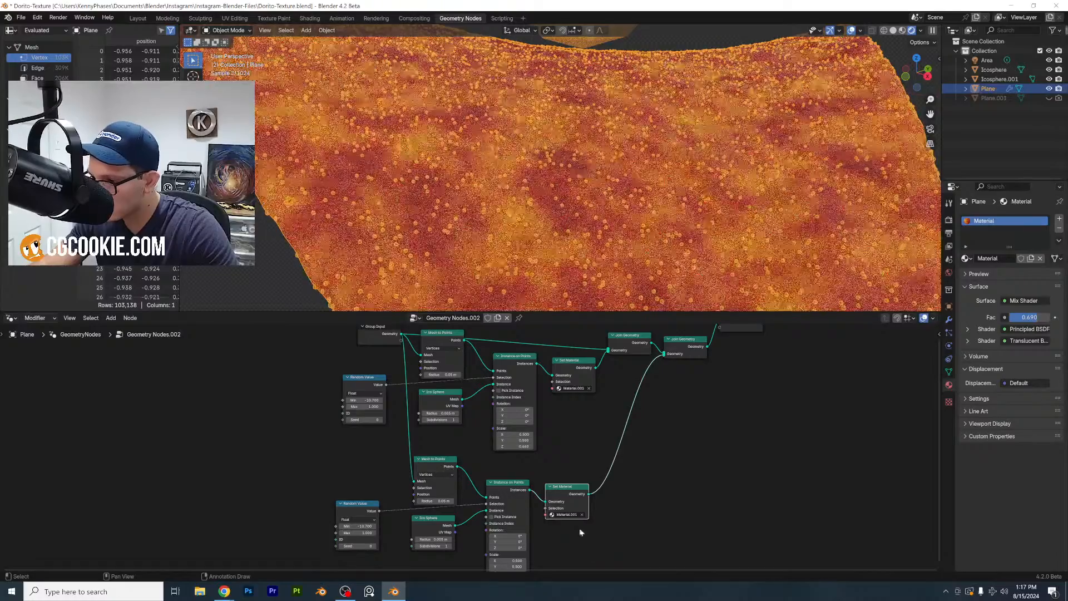
{"action": "left_click", "coordinate": [553, 515]}
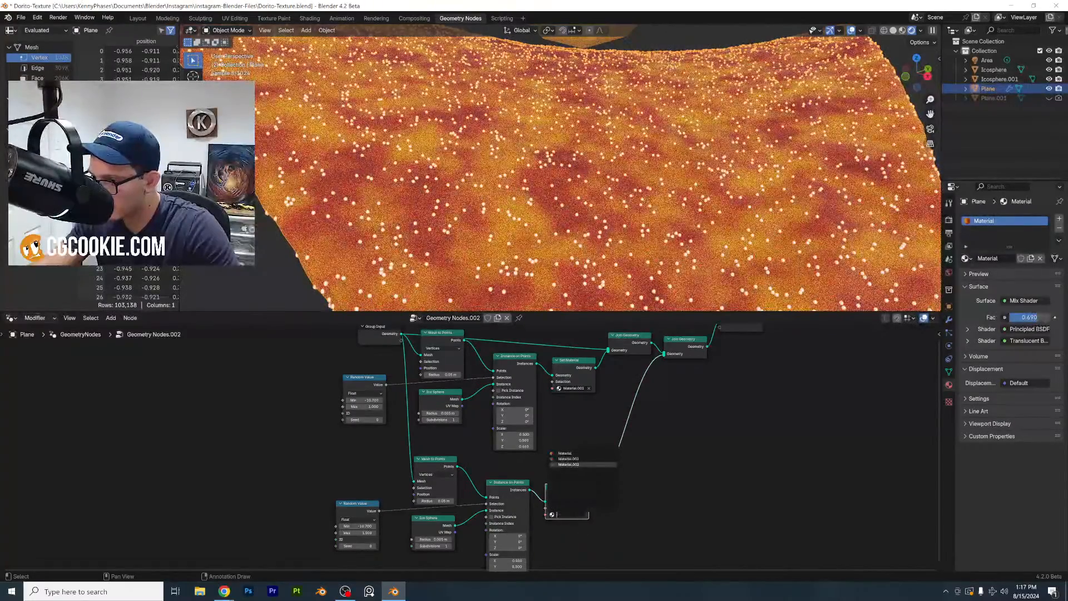
{"action": "left_click", "coordinate": [571, 464]}
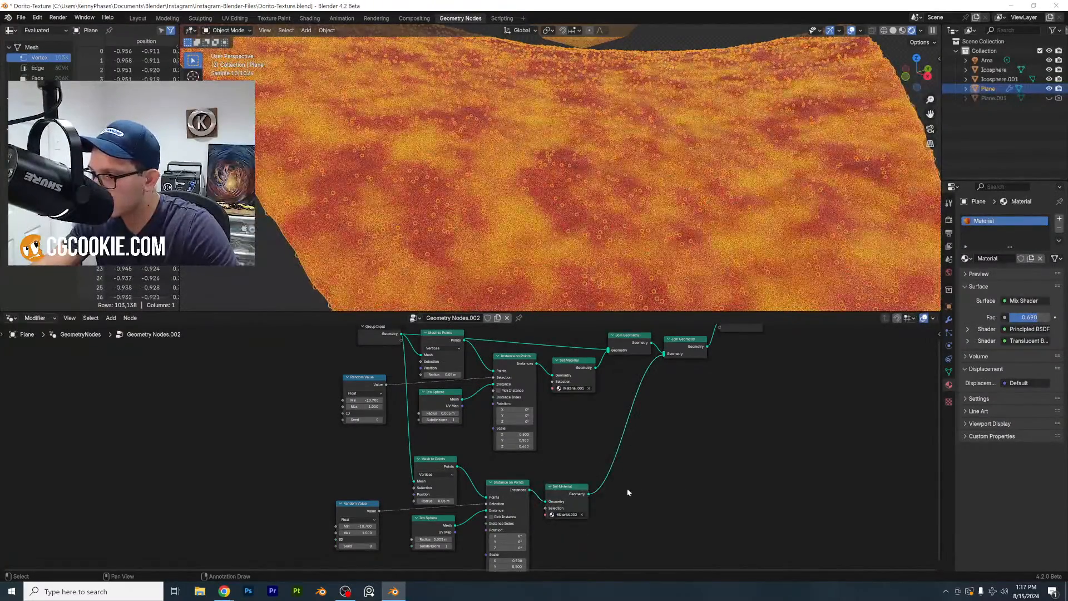
Set the copied chain's Random Value minimum to -3.900 and maximum to 3.200 and check the dark particles
{"action": "middle_click_drag", "start_coordinate": [655, 375], "coordinate": [679, 369]}
{"action": "scroll", "coordinate": [566, 439], "scroll_direction": "up", "scroll_amount": 3}
{"action": "middle_click_drag", "start_coordinate": [566, 439], "coordinate": [605, 389]}
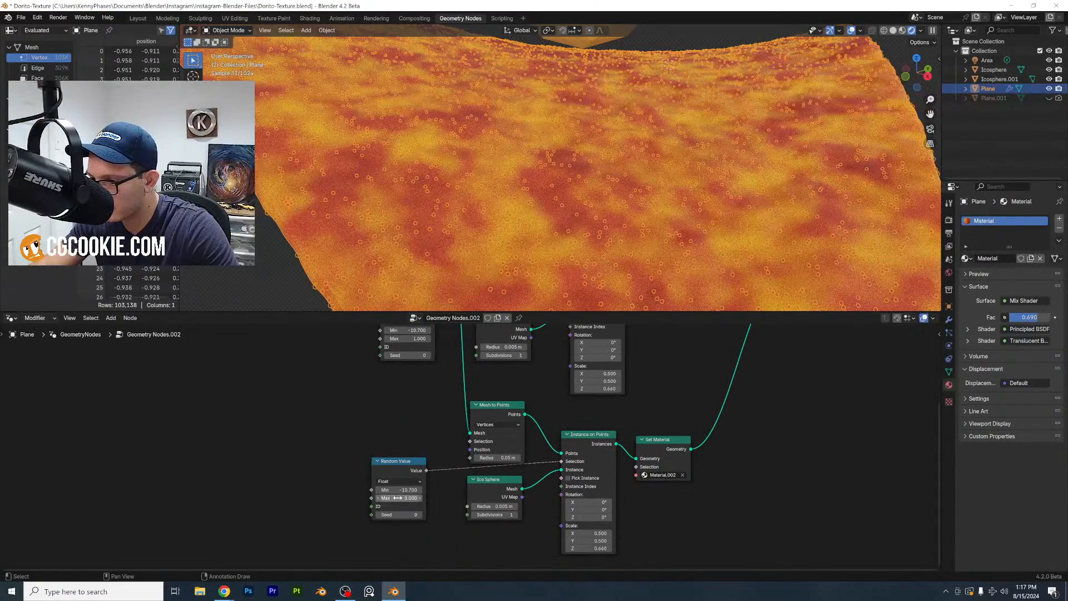
{"action": "left_click_drag", "start_coordinate": [399, 498], "coordinate": [384, 498]}
{"action": "left_click_drag", "start_coordinate": [317, 498], "coordinate": [437, 490]}
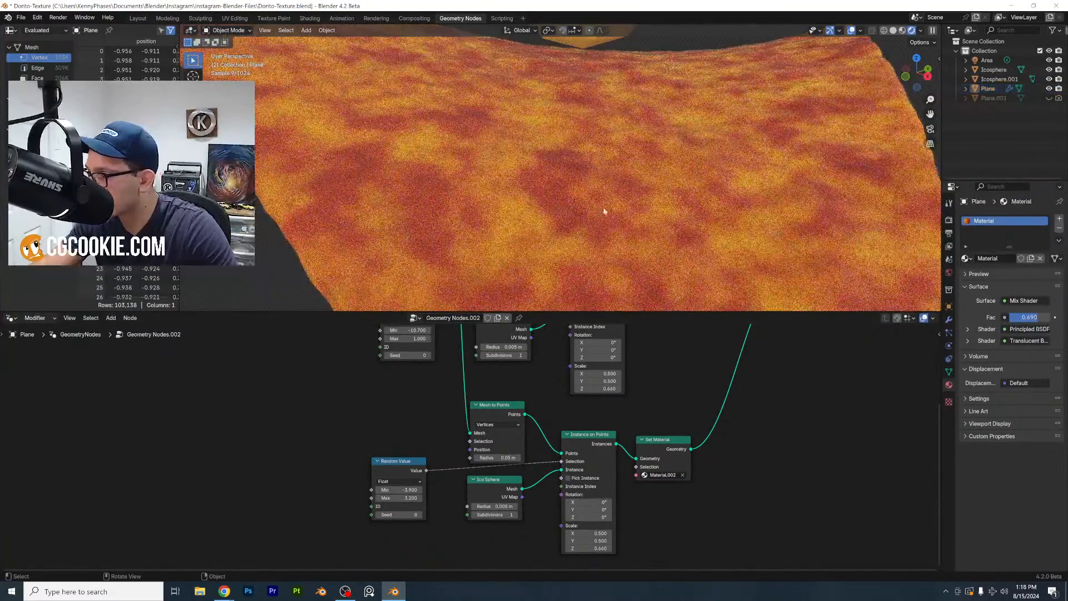
{"action": "scroll", "coordinate": [605, 212], "scroll_direction": "up", "scroll_amount": 4}
{"action": "scroll", "coordinate": [593, 202], "scroll_direction": "down", "scroll_amount": 6}
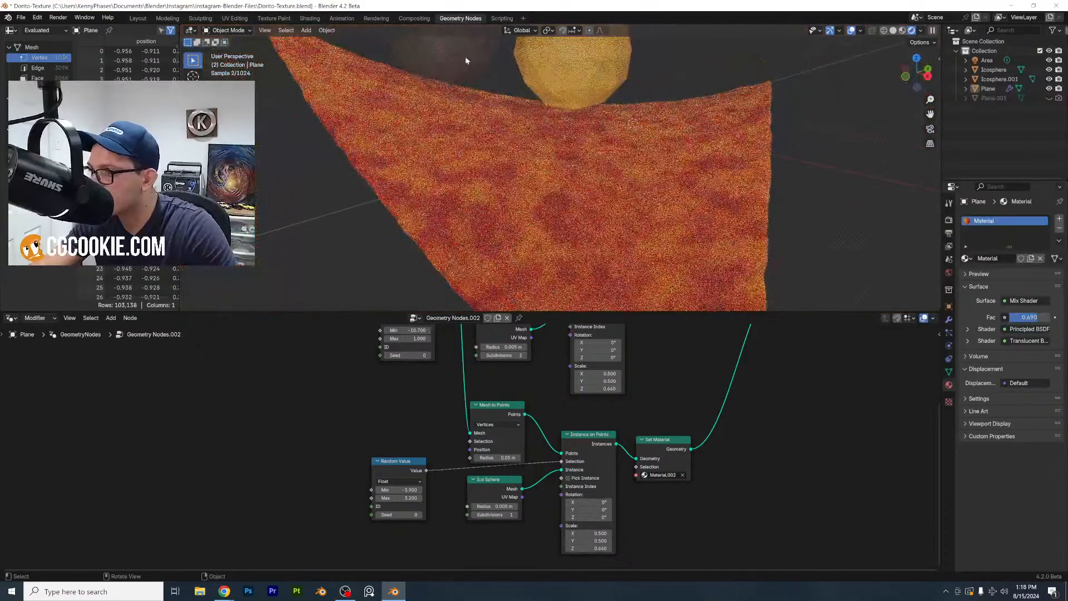
Raise the dark icosphere's material alpha to 1.000 and darken its base color further toward black
{"action": "left_click", "coordinate": [440, 56]}
{"action": "left_click_drag", "start_coordinate": [1020, 364], "coordinate": [1055, 364]}
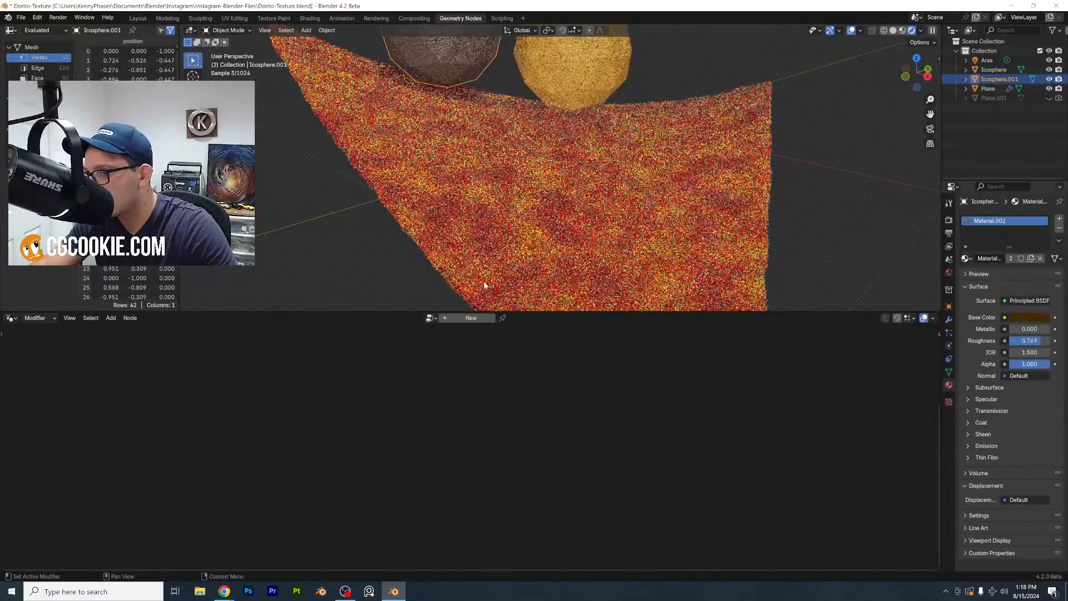
{"action": "left_click", "coordinate": [1037, 318]}
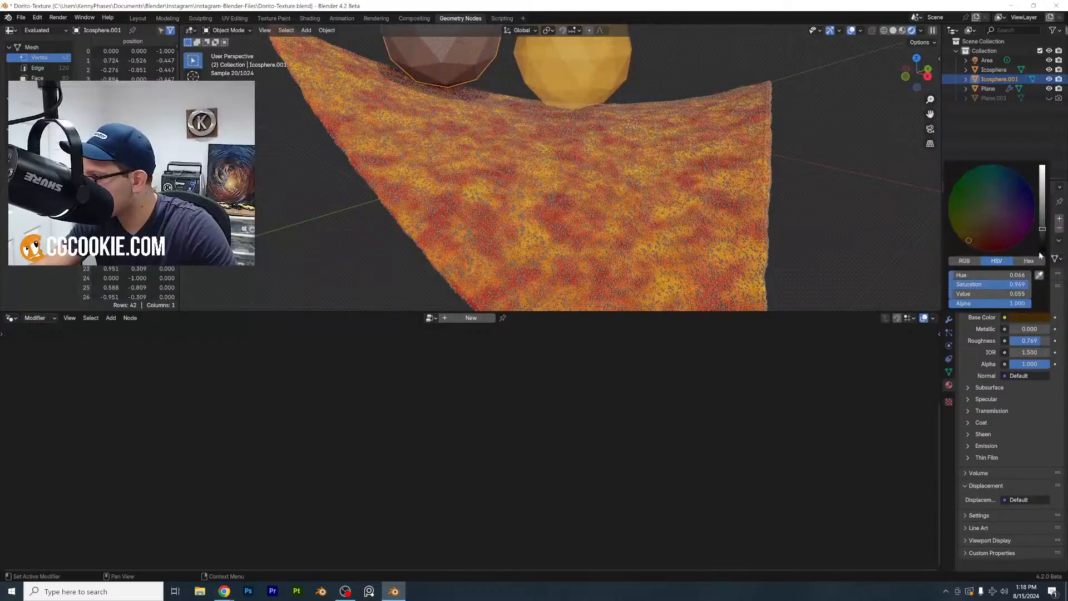
{"action": "left_click", "coordinate": [1041, 241]}
Set the chip's dark-particle Random Value minimum to -7.300 and maximum to 0.500, and save the file
{"action": "left_click", "coordinate": [631, 249]}
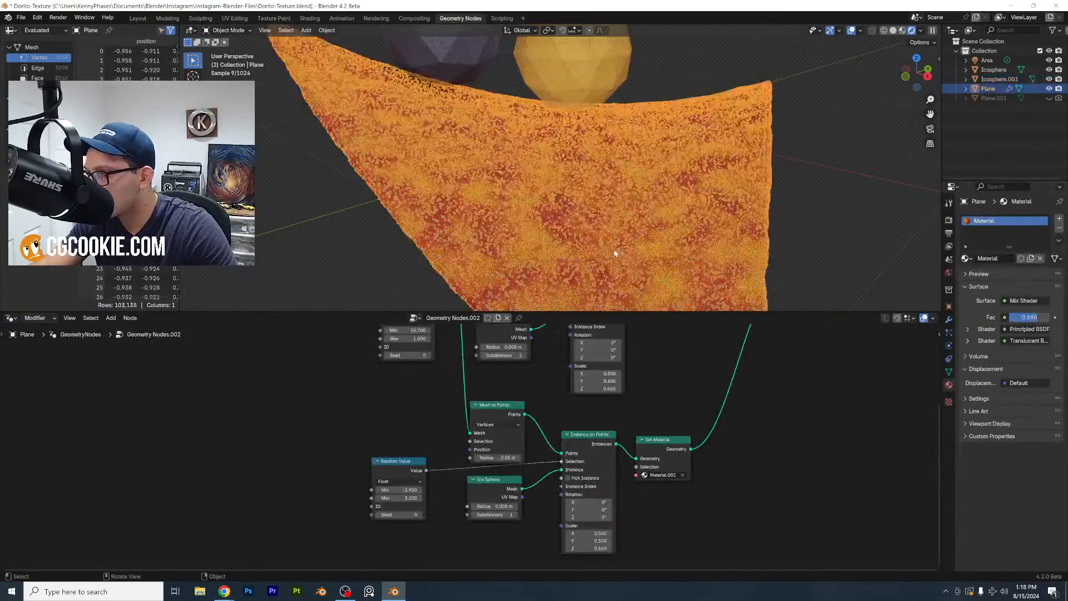
{"action": "scroll", "coordinate": [615, 247], "scroll_direction": "up", "scroll_amount": 6}
{"action": "scroll", "coordinate": [525, 540], "scroll_direction": "up", "scroll_amount": 1}
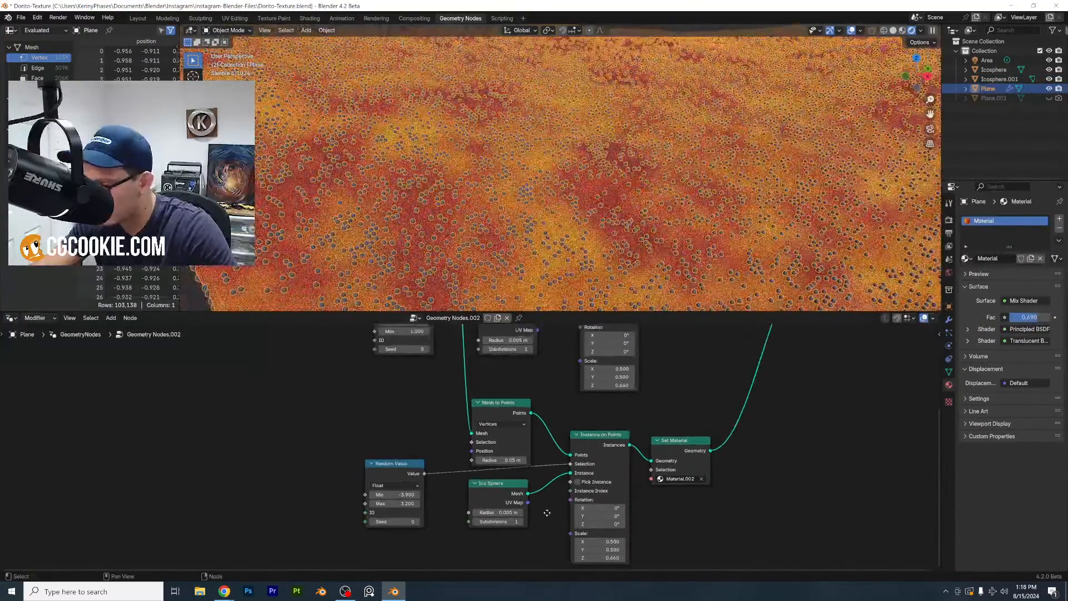
{"action": "left_click", "coordinate": [496, 424]}
{"action": "left_click", "coordinate": [496, 426]}
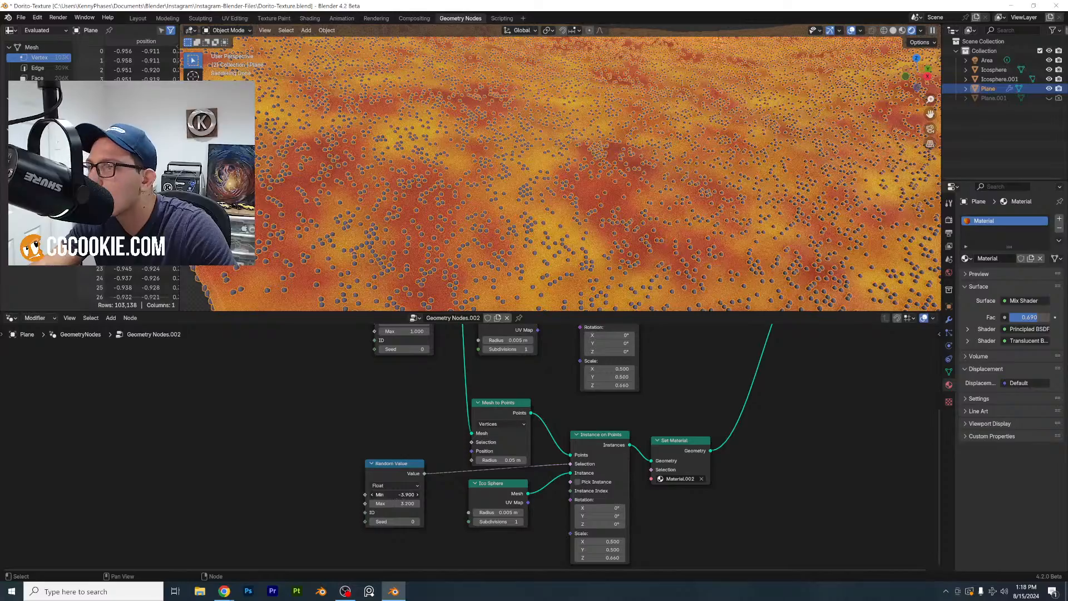
{"action": "mouse_move", "coordinate": [397, 495]}
{"action": "left_mouse_down"}
{"action": "mouse_move", "coordinate": [359, 504]}
{"action": "mouse_move", "coordinate": [388, 504]}
{"action": "left_mouse_up"}
{"action": "scroll", "coordinate": [614, 188], "scroll_direction": "down", "scroll_amount": 10}
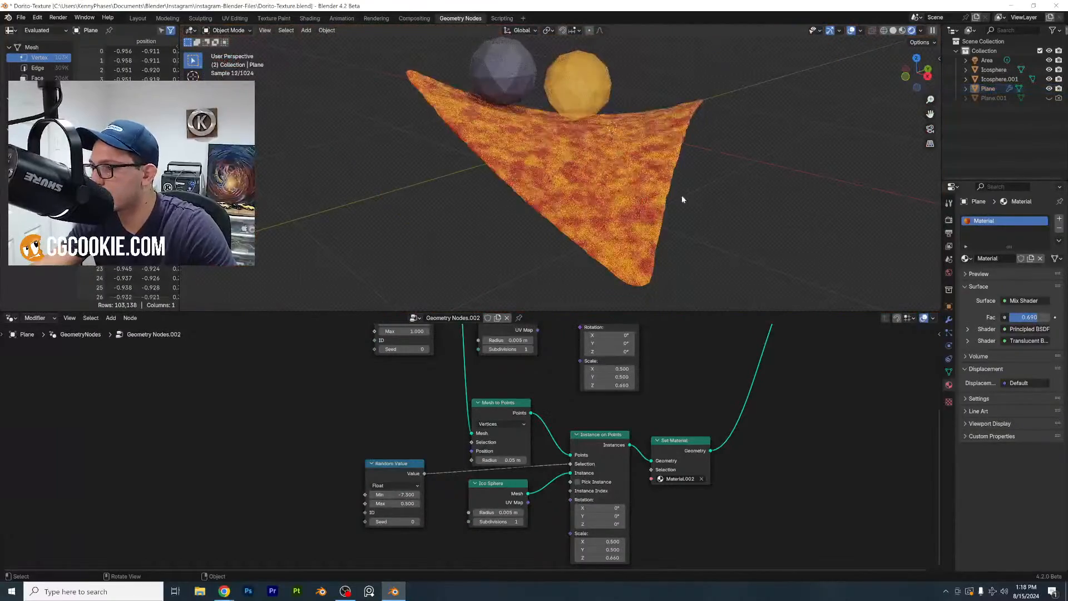
{"action": "scroll", "coordinate": [601, 231], "scroll_direction": "up", "scroll_amount": 6}
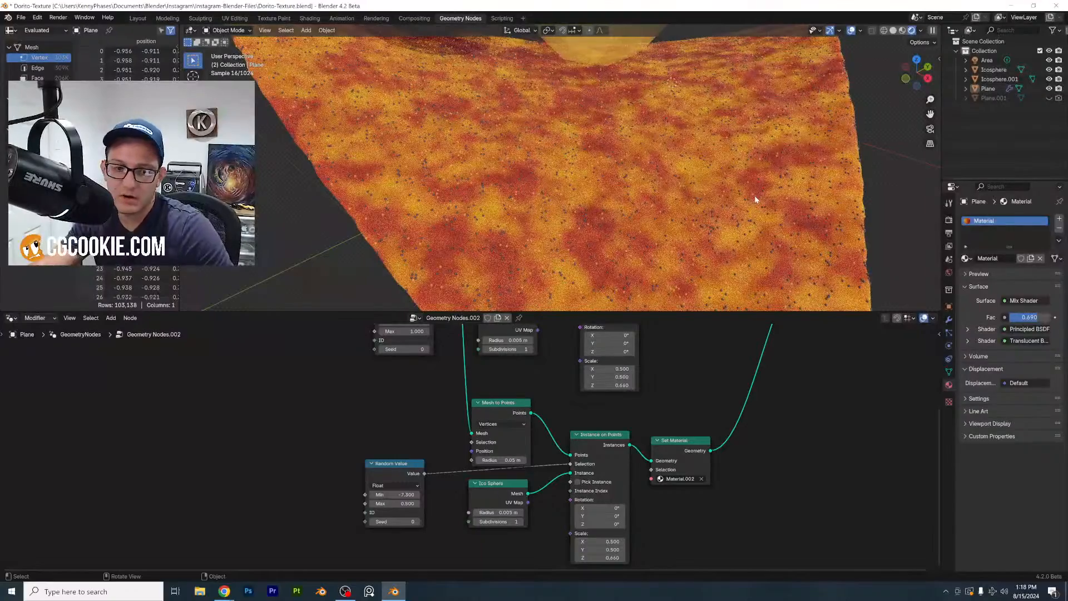
{"action": "left_click", "coordinate": [755, 195]}
{"action": "key", "text": "ctrl+s"}
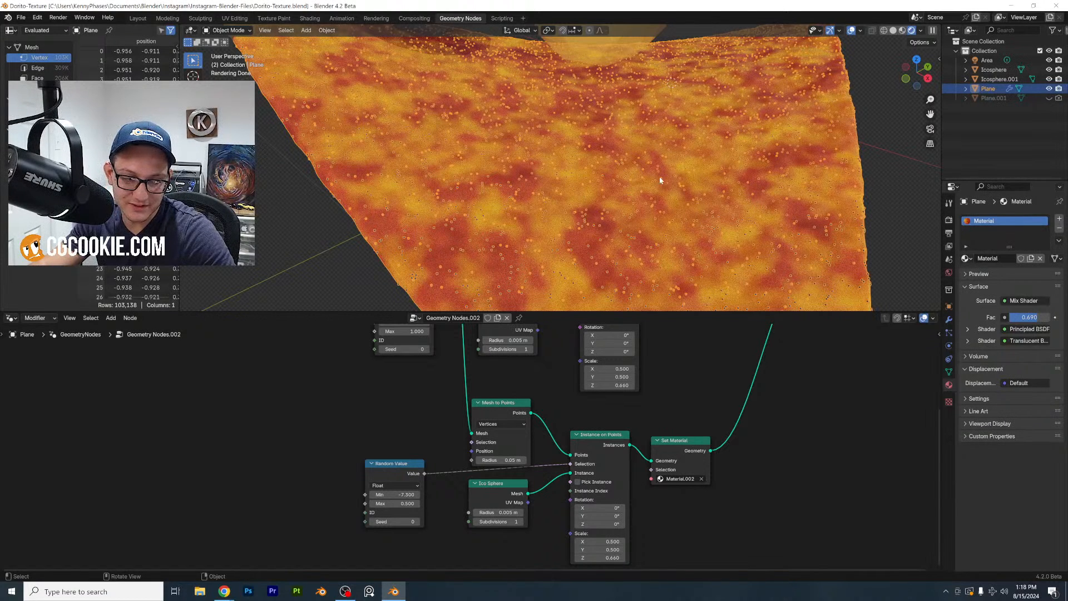
Place the Blender window beside the reference photo and move the dark chain's Set Material node farther from Instance on Points
{"action": "left_click_drag", "start_coordinate": [652, 3], "coordinate": [1067, 129]}
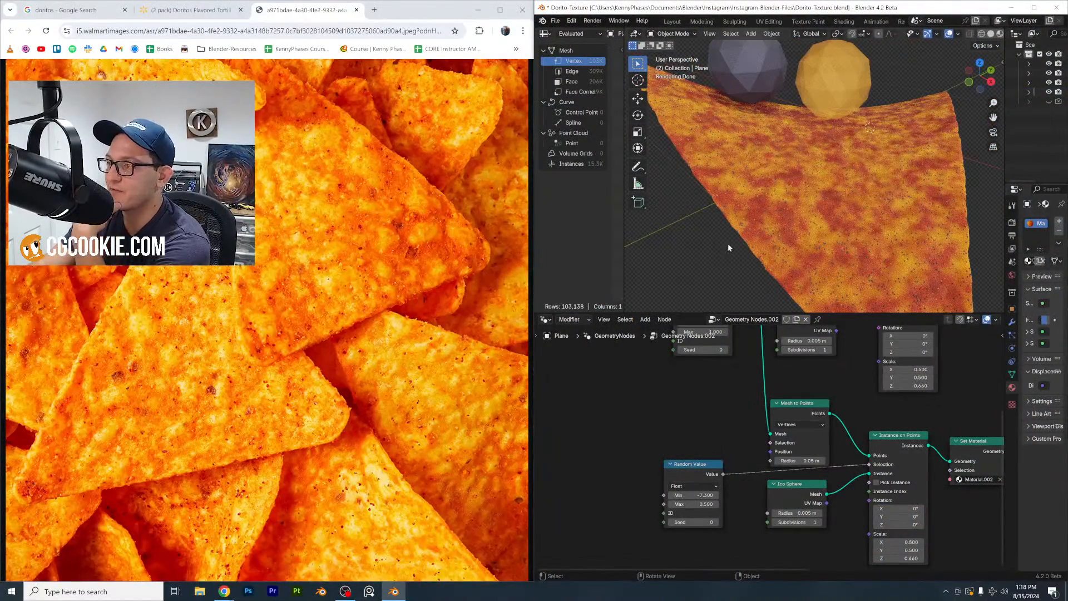
{"action": "middle_click_drag", "start_coordinate": [855, 507], "coordinate": [694, 474]}
{"action": "scroll", "coordinate": [695, 474], "scroll_direction": "up", "scroll_amount": 2}
{"action": "middle_click_drag", "start_coordinate": [824, 473], "coordinate": [809, 472]}
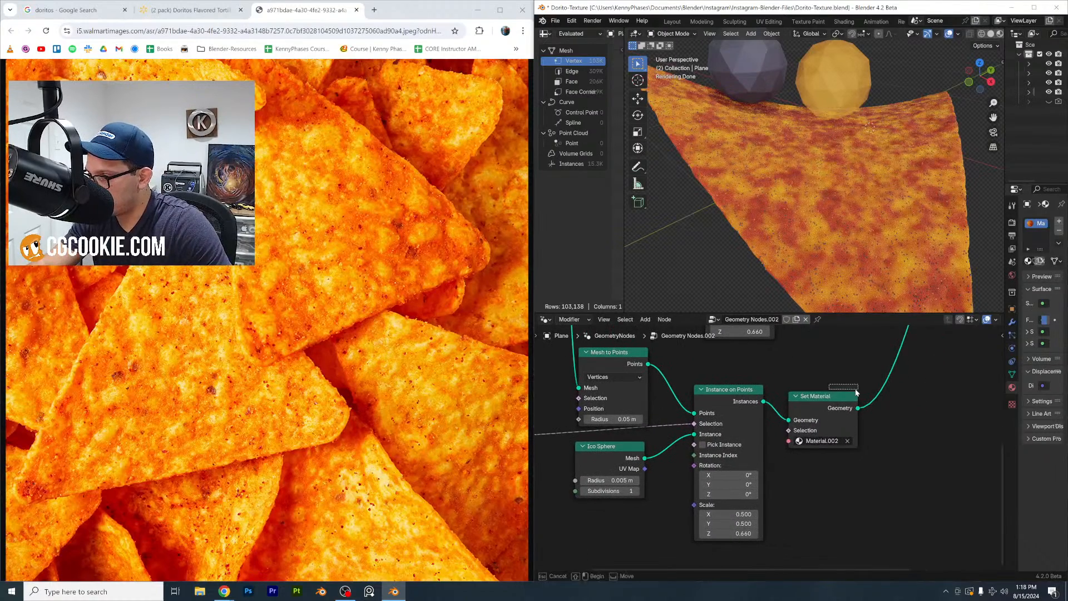
{"action": "left_click_drag", "start_coordinate": [856, 389], "coordinate": [850, 396]}
{"action": "key", "text": "g"}
{"action": "left_click", "coordinate": [889, 374]}
{"action": "key", "text": "shift+a"}
{"action": "left_click", "coordinate": [891, 377]}
{"action": "type", "text": "instan"}
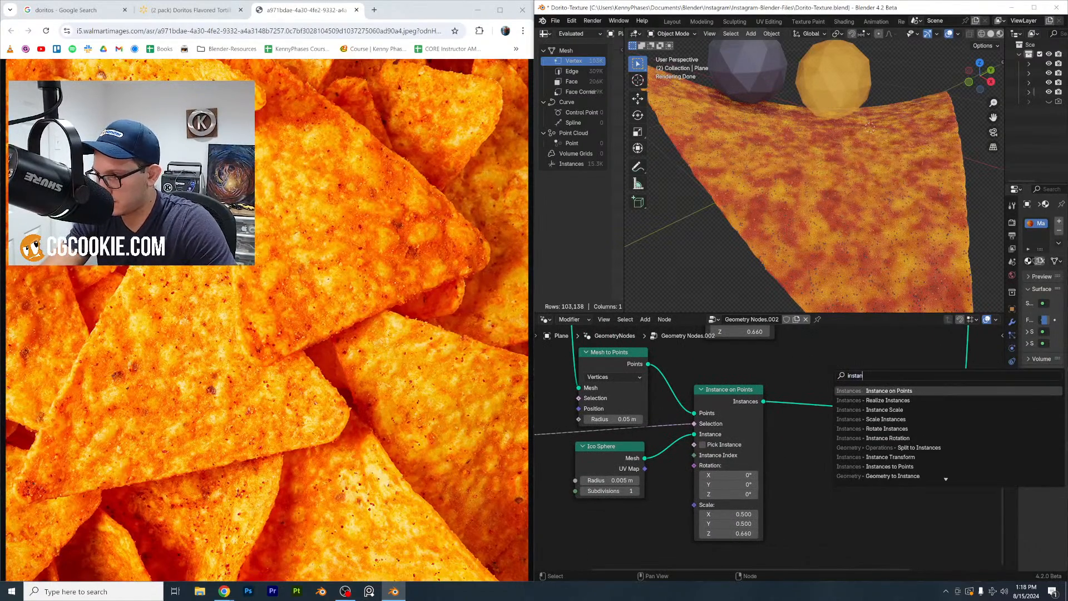
{"action": "type", "text": "c"}
{"action": "key", "text": "Down"}
{"action": "key", "text": "Down"}
{"action": "key", "text": "Down"}
{"action": "key", "text": "Down"}
{"action": "key", "text": "Down"}
{"action": "key", "text": "Down"}
{"action": "key", "text": "Down"}
{"action": "key", "text": "Down"}
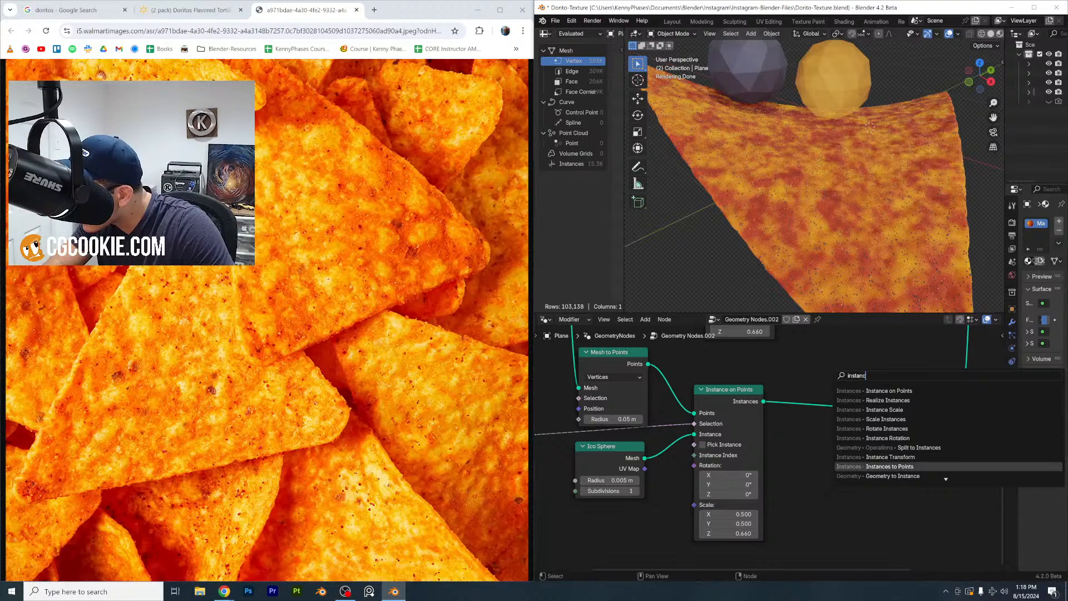
{"action": "key", "text": "Up"}
{"action": "key", "text": "Return"}
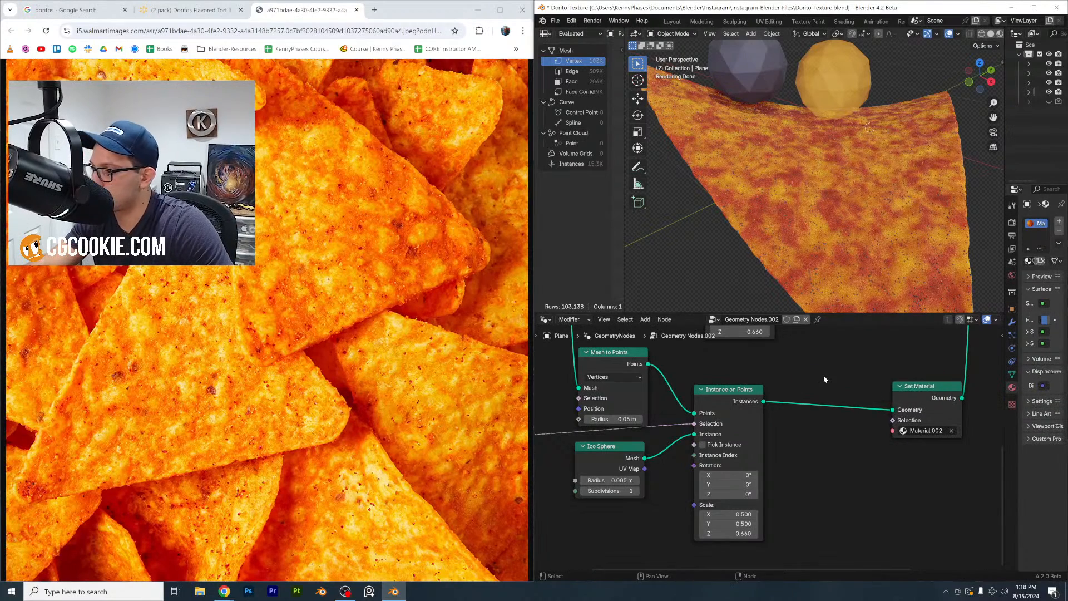
Try a Set Instance Transform node near the dark chain's Instance on Points, and delete it
{"action": "key", "text": "shift+a"}
{"action": "type", "text": "transform in"}
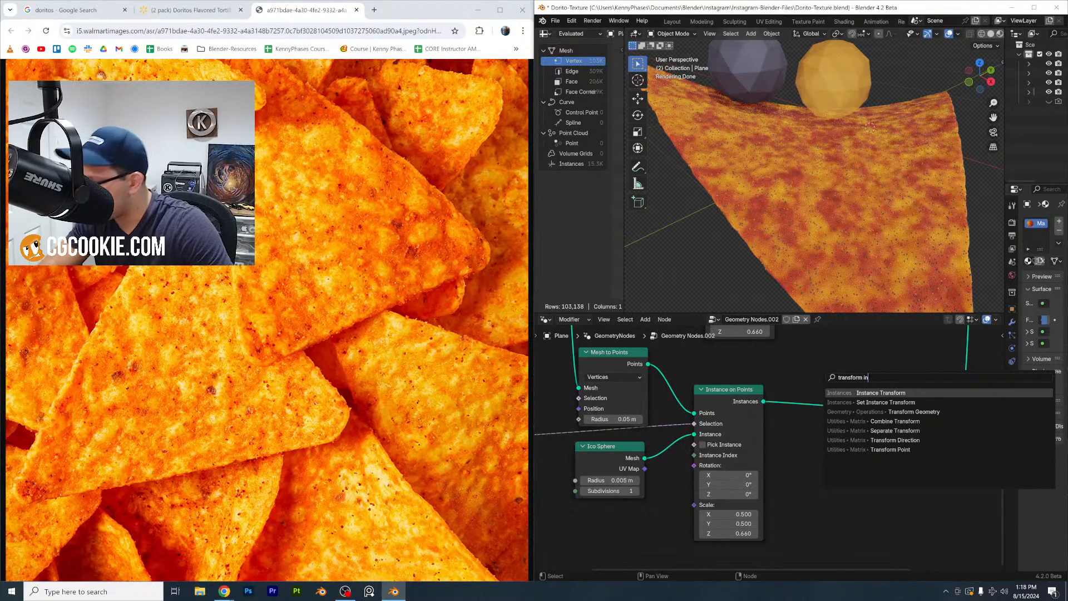
{"action": "key", "text": "Down"}
{"action": "key", "text": "Down"}
{"action": "key", "text": "Down"}
{"action": "key", "text": "Down"}
{"action": "key", "text": "Down"}
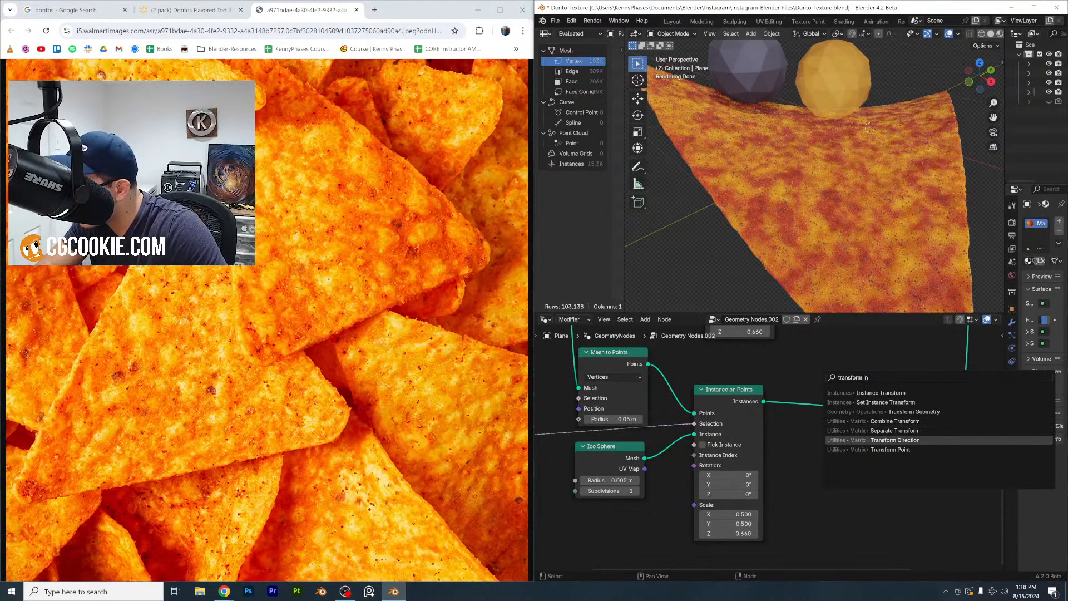
{"action": "key", "text": "Up"}
{"action": "key", "text": "Up"}
{"action": "key", "text": "Up"}
{"action": "key", "text": "Up"}
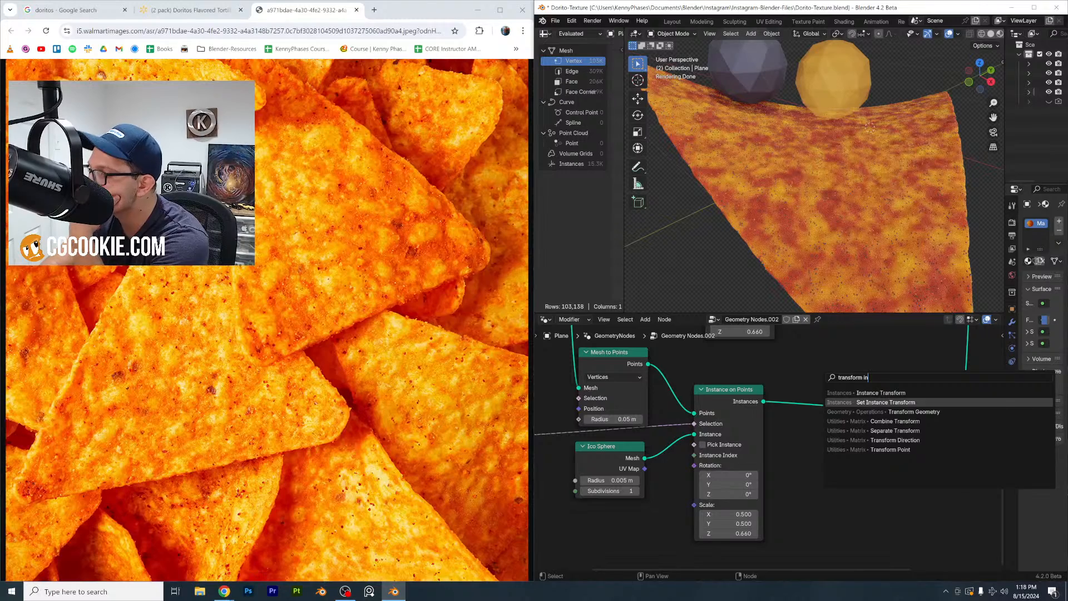
{"action": "key", "text": "Return"}
{"action": "left_click", "coordinate": [842, 541]}
{"action": "key", "text": "x"}
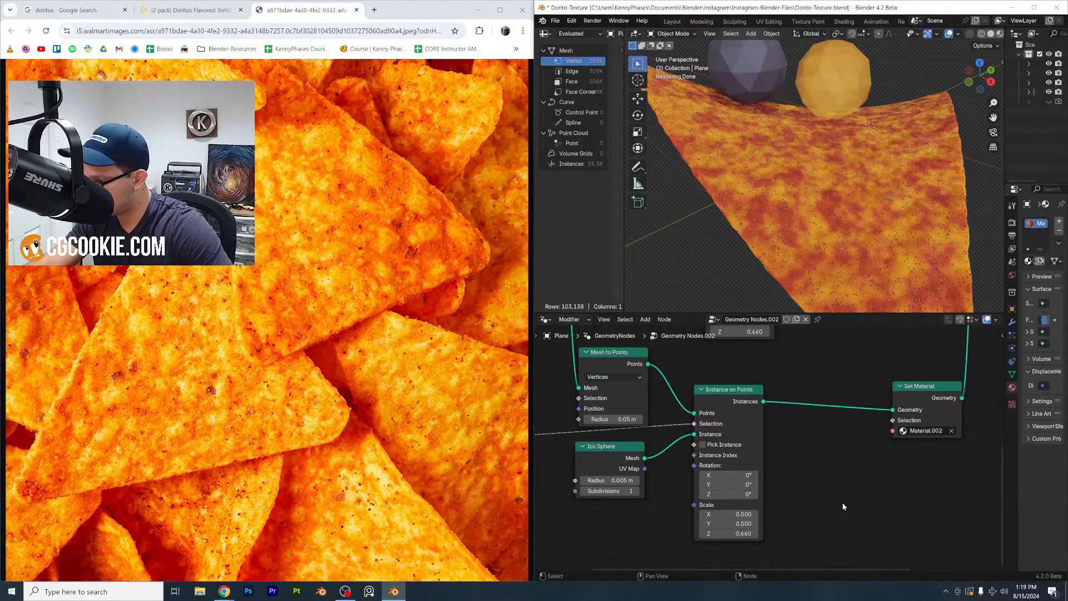
Try adding an Instance Scale node next to the dark particle chain
{"action": "key", "text": "shift+a"}
{"action": "left_click", "coordinate": [810, 389]}
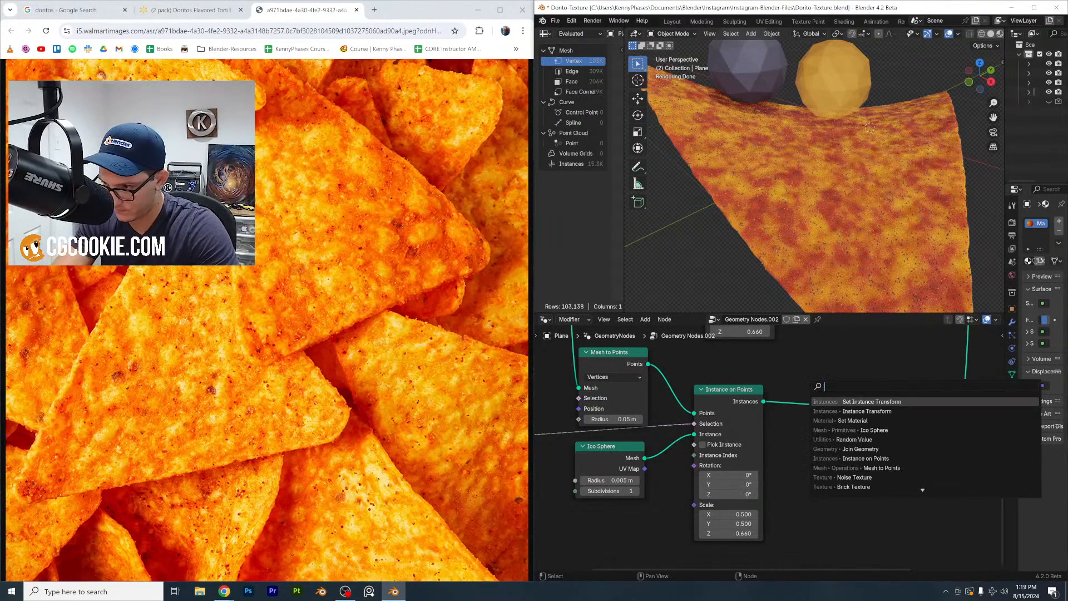
{"action": "type", "text": "scale"}
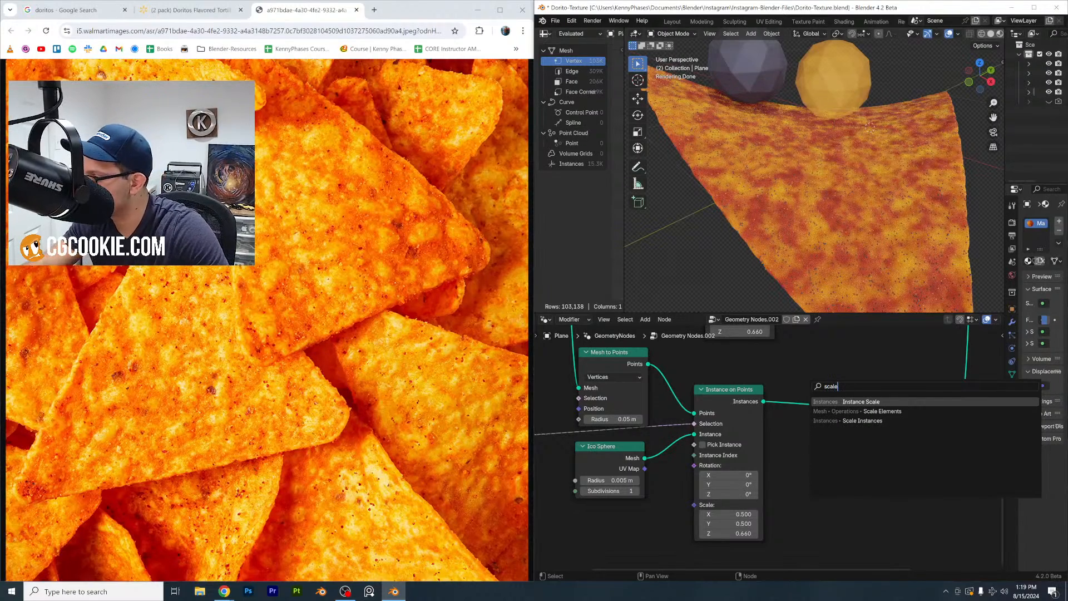
{"action": "key", "text": "Return"}
{"action": "left_click", "coordinate": [880, 471]}
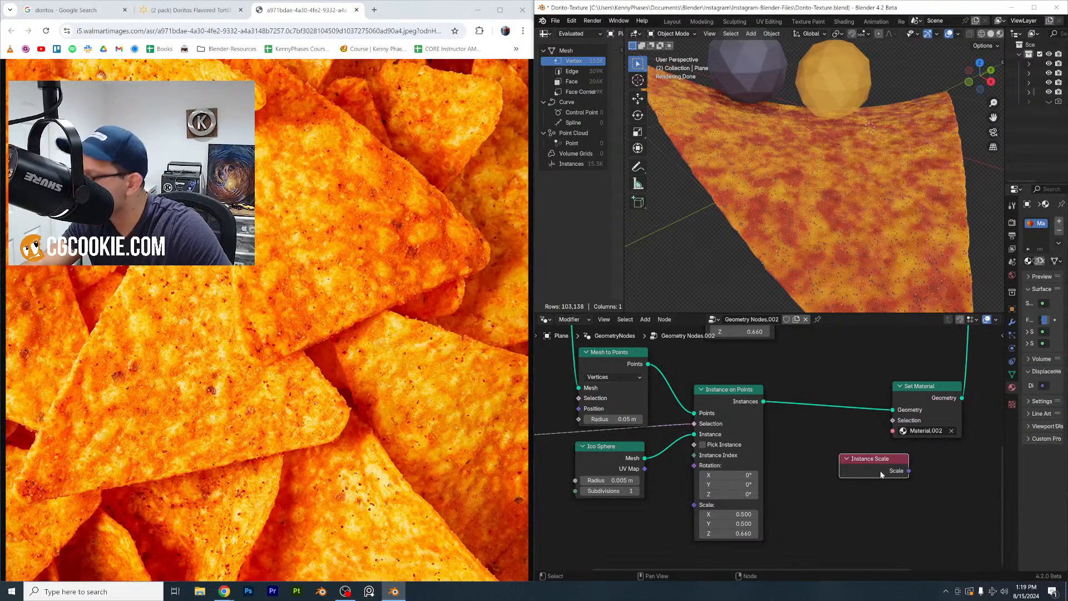
Insert a Scale Instances node between the dark chain's Instance on Points and Set Material nodes
{"action": "key", "text": "shift+a"}
{"action": "left_click", "coordinate": [801, 392]}
{"action": "type", "text": "scale"}
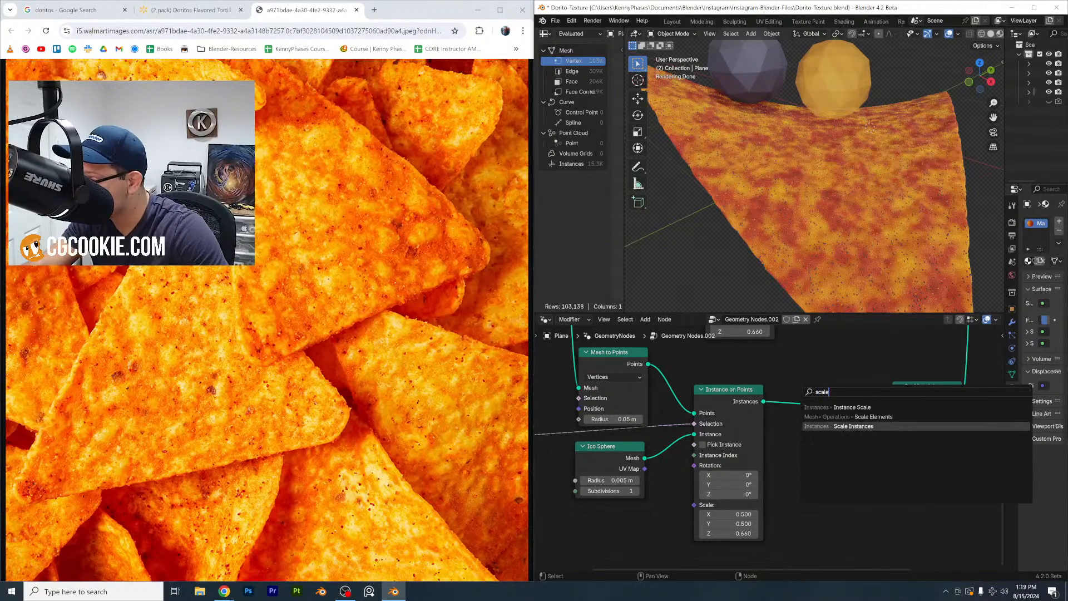
{"action": "left_click", "coordinate": [824, 426]}
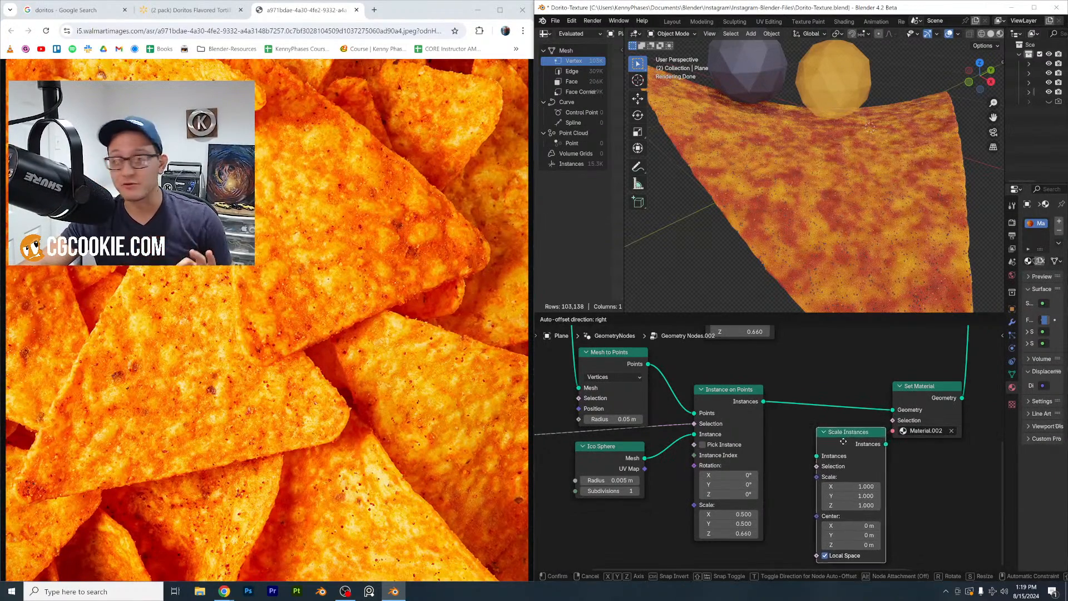
{"action": "left_click", "coordinate": [823, 391]}
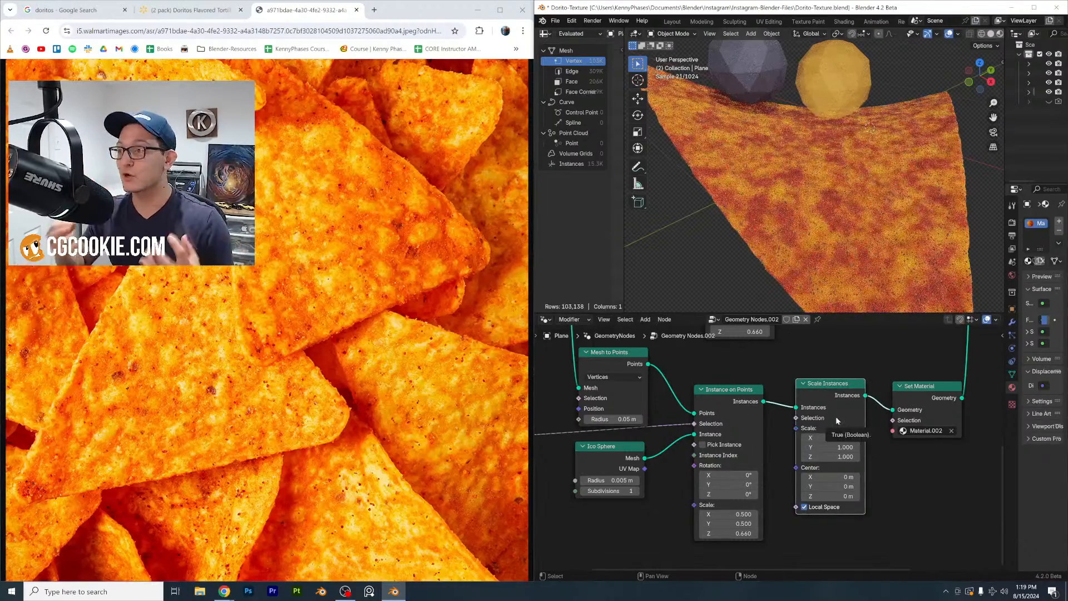
{"action": "scroll", "coordinate": [824, 437], "scroll_direction": "up", "scroll_amount": 3}
{"action": "middle_click_drag", "start_coordinate": [826, 437], "coordinate": [809, 435]}
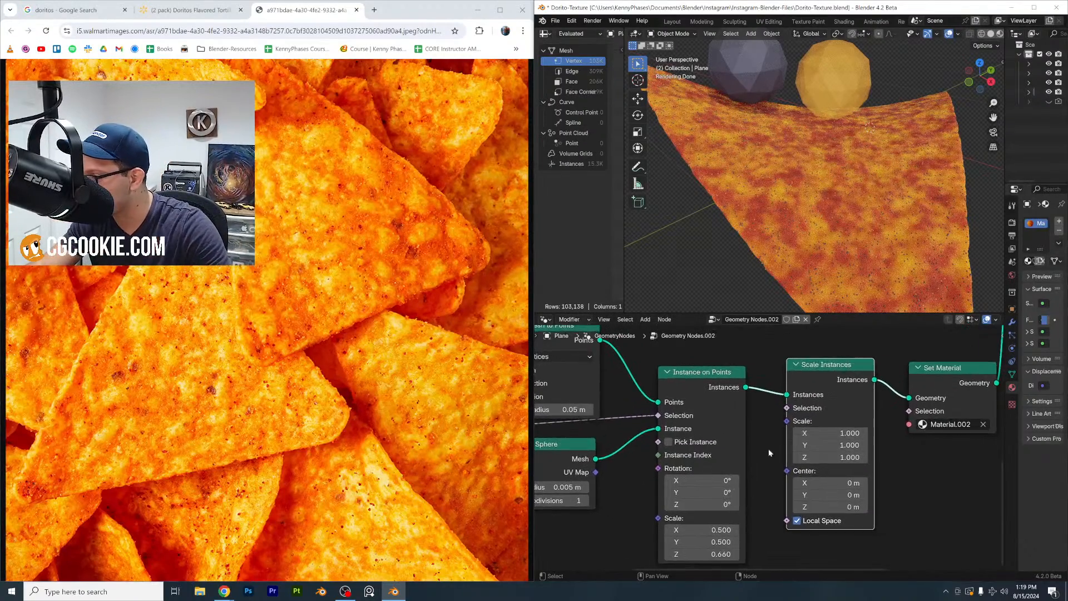
Duplicate the dark chain's Random Value node and place the copy below the Ico Sphere node
{"action": "scroll", "coordinate": [724, 462], "scroll_direction": "down", "scroll_amount": 4}
{"action": "scroll", "coordinate": [631, 444], "scroll_direction": "down", "scroll_amount": 1}
{"action": "middle_click_drag", "start_coordinate": [631, 445], "coordinate": [798, 432]}
{"action": "left_click", "coordinate": [661, 423]}
{"action": "key", "text": "shift+d"}
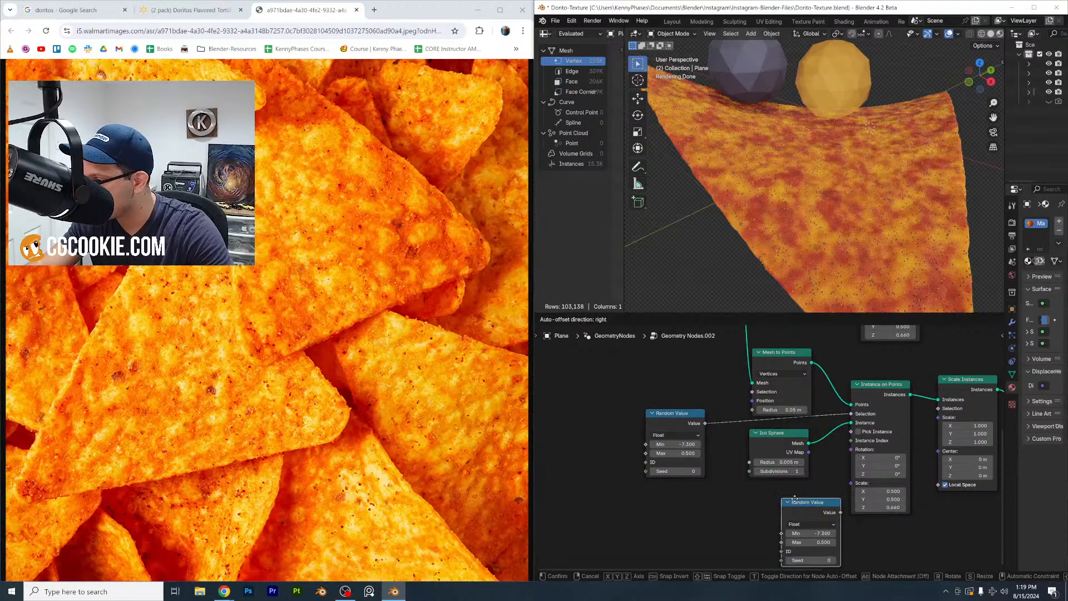
{"action": "left_click", "coordinate": [796, 501]}
{"action": "middle_click_drag", "start_coordinate": [838, 493], "coordinate": [711, 479]}
{"action": "scroll", "coordinate": [711, 479], "scroll_direction": "up", "scroll_amount": 2}
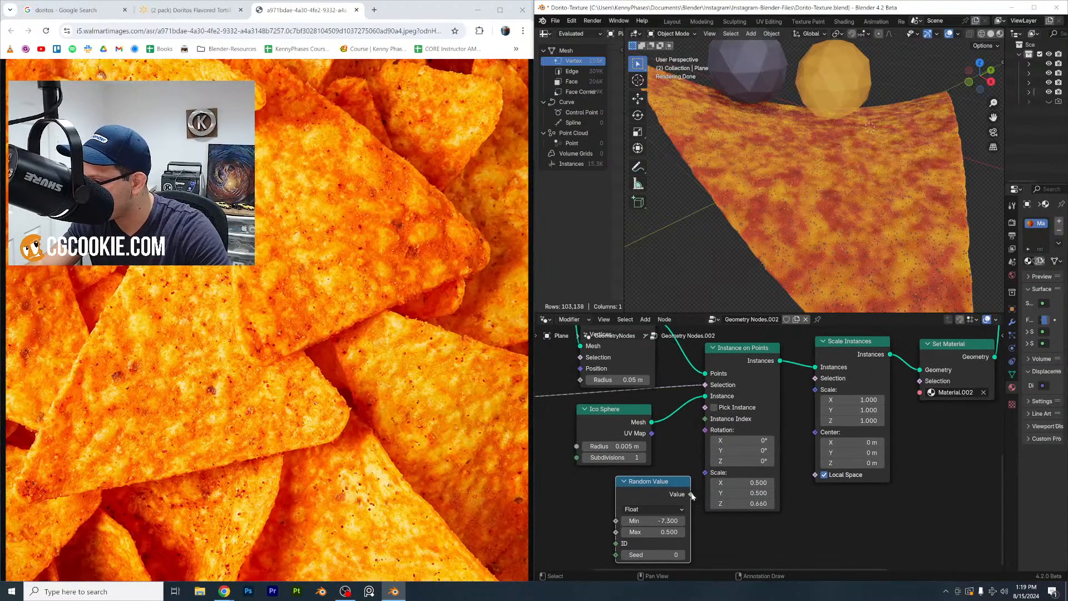
{"action": "scroll", "coordinate": [779, 450], "scroll_direction": "down", "scroll_amount": 5}
{"action": "left_click_drag", "start_coordinate": [676, 513], "coordinate": [588, 554]}
Add a Separate XYZ node beside the duplicated Random Value node
{"action": "key", "text": "shift+a"}
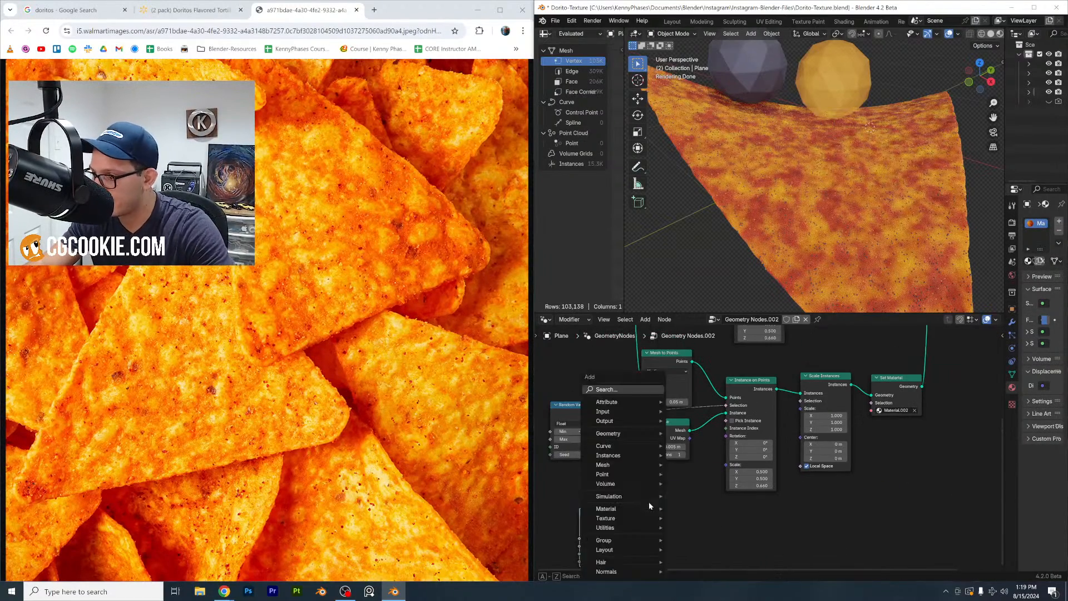
{"action": "key", "text": "Return"}
{"action": "type", "text": "separ"}
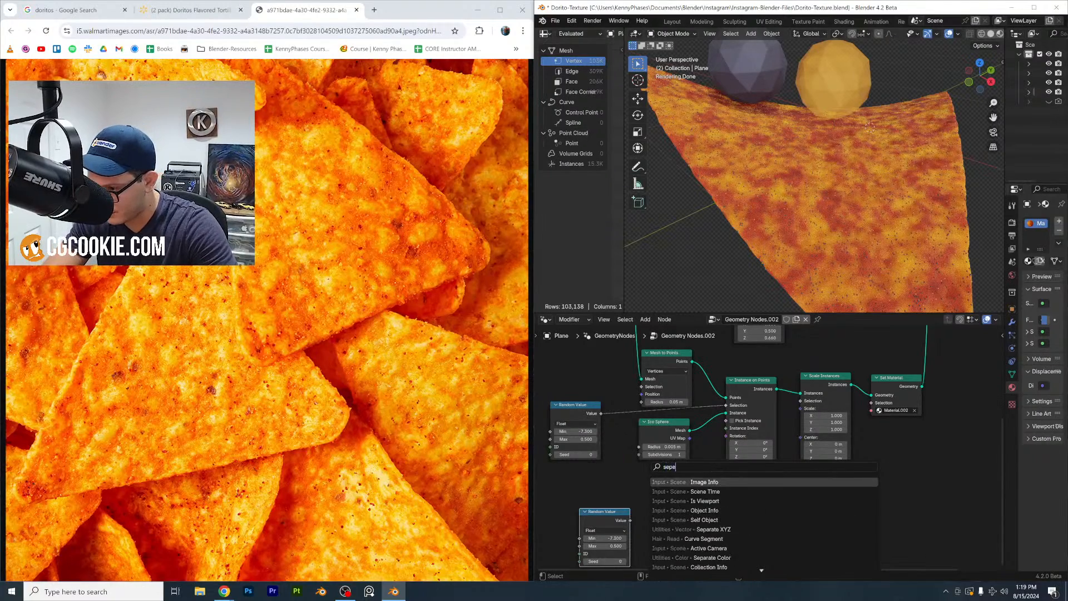
{"action": "key", "text": "Return"}
{"action": "left_click", "coordinate": [649, 503]}
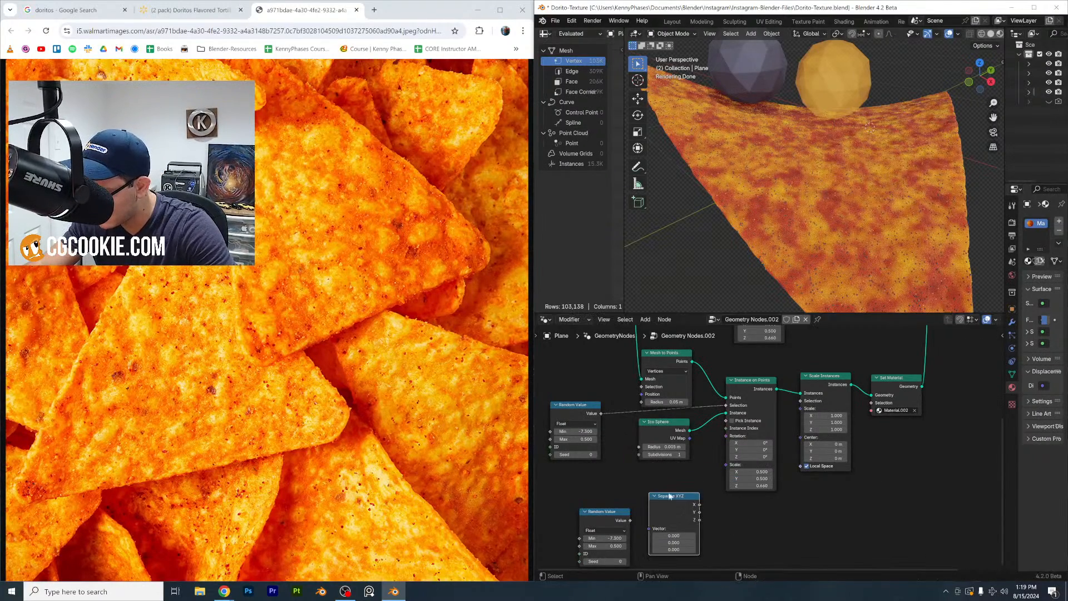
{"action": "middle_click_drag", "start_coordinate": [675, 480], "coordinate": [679, 434]}
{"action": "scroll", "coordinate": [711, 484], "scroll_direction": "up", "scroll_amount": 2}
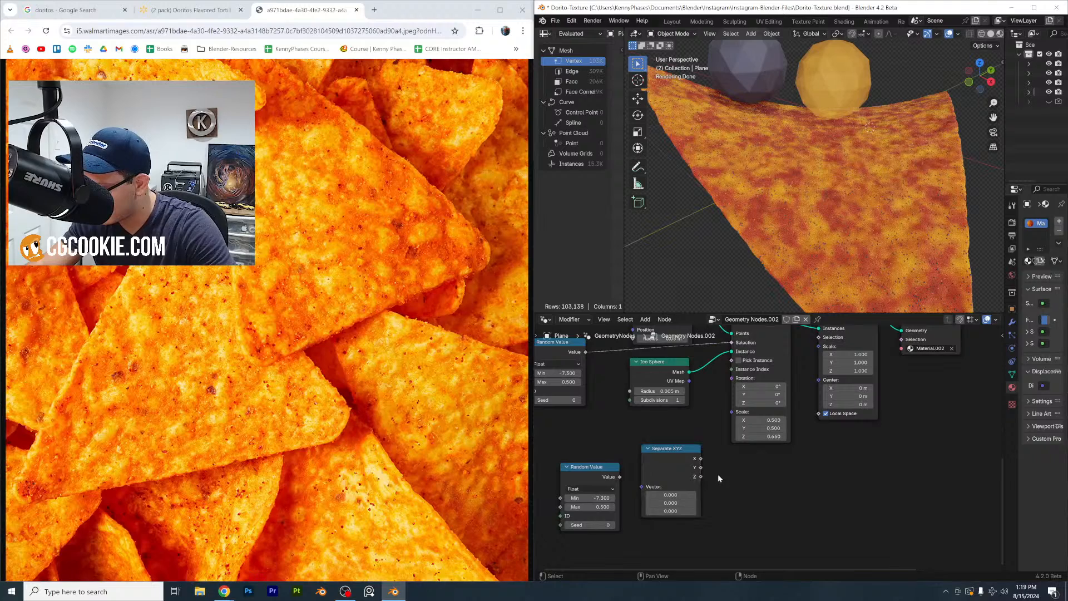
Add a Combine XYZ node beside Separate XYZ and connect its Vector output to the Scale Instances node's Scale
{"action": "key", "text": "shift+a"}
{"action": "type", "text": "combine"}
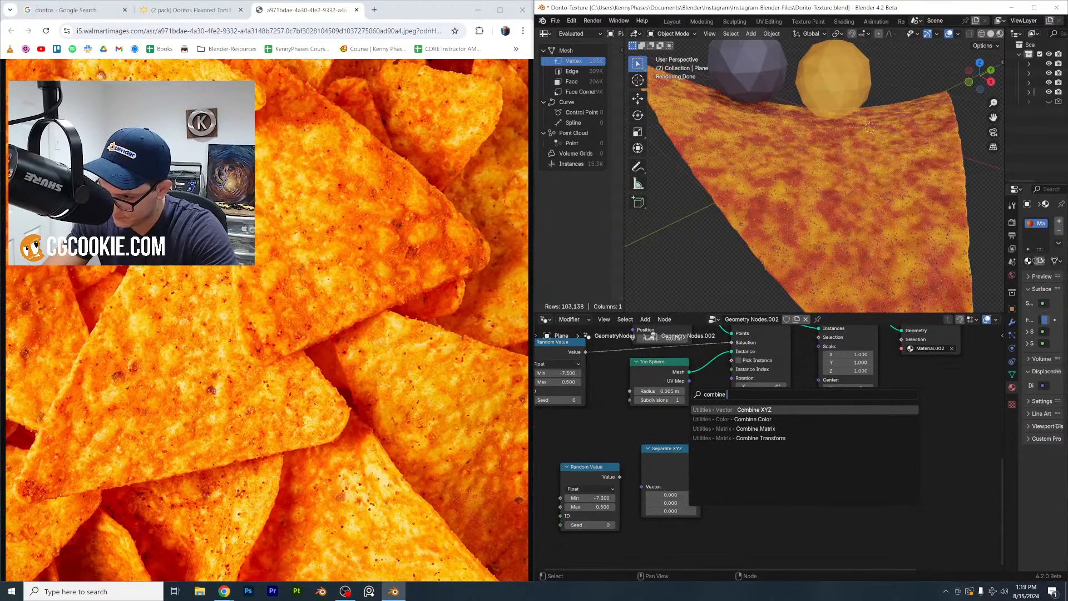
{"action": "key", "text": "Return"}
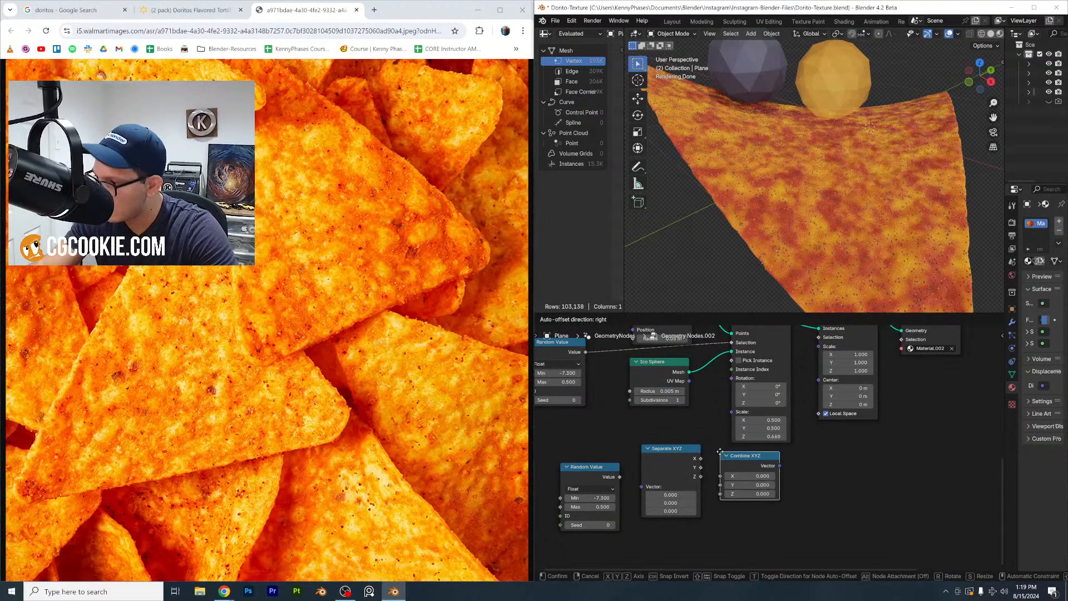
{"action": "left_click", "coordinate": [719, 452]}
{"action": "left_click_drag", "start_coordinate": [777, 467], "coordinate": [817, 349]}
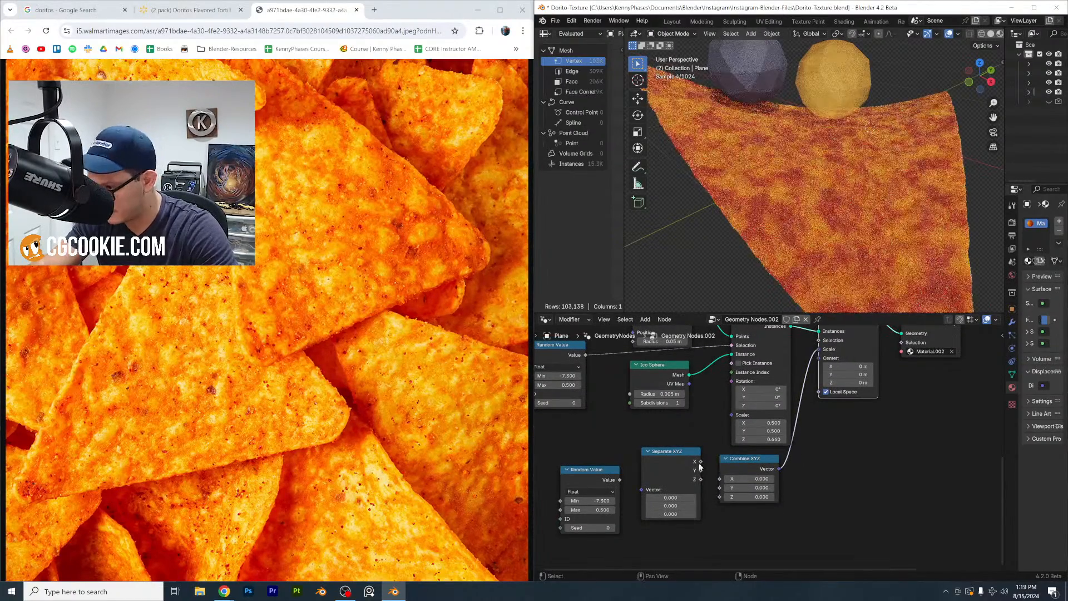
Route the duplicated Random Value through Separate XYZ into the X, Y and Z inputs of Combine XYZ
{"action": "left_click_drag", "start_coordinate": [700, 462], "coordinate": [720, 497]}
{"action": "left_click_drag", "start_coordinate": [619, 479], "coordinate": [646, 491]}
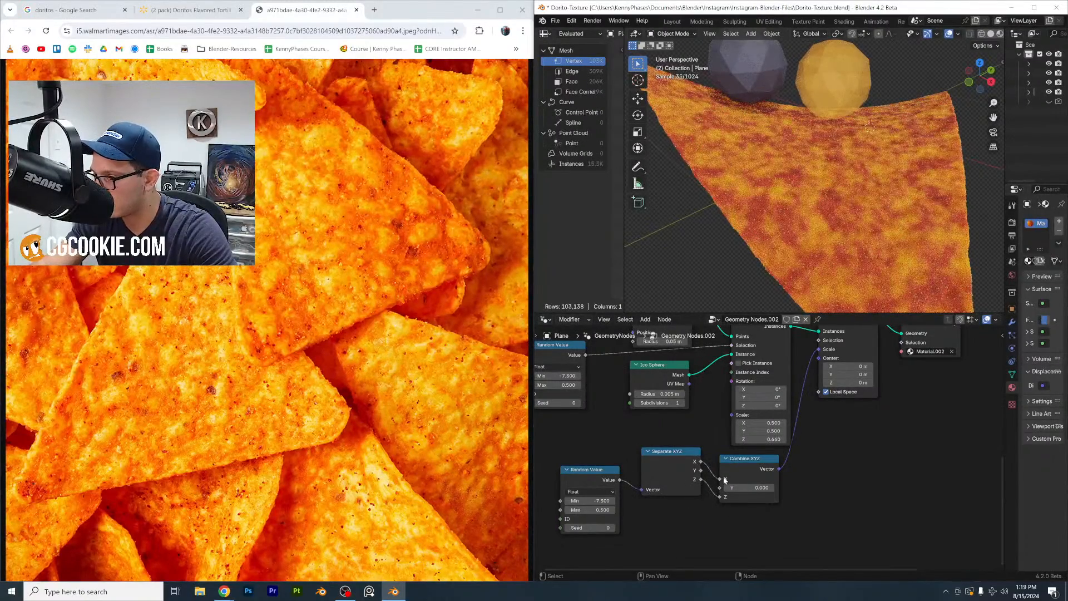
{"action": "left_click_drag", "start_coordinate": [701, 470], "coordinate": [721, 488]}
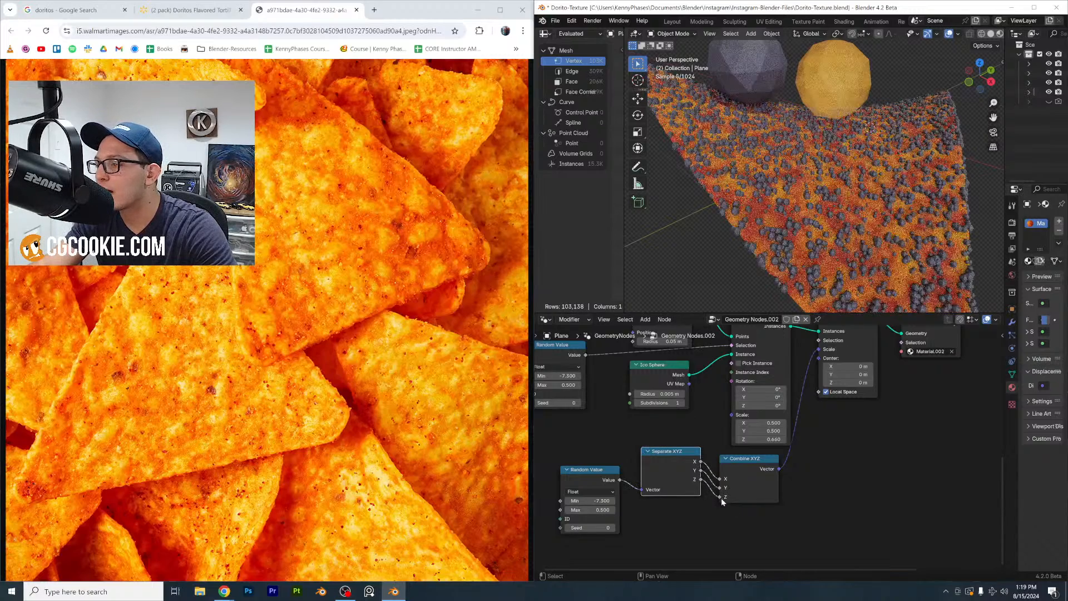
Replace Combine XYZ's Z link with the value 1, and set the duplicated Random Value's Min to -4.910 and Max to 7.630
{"action": "left_click", "coordinate": [741, 497]}
{"action": "type", "text": "1"}
{"action": "key", "text": "Return"}
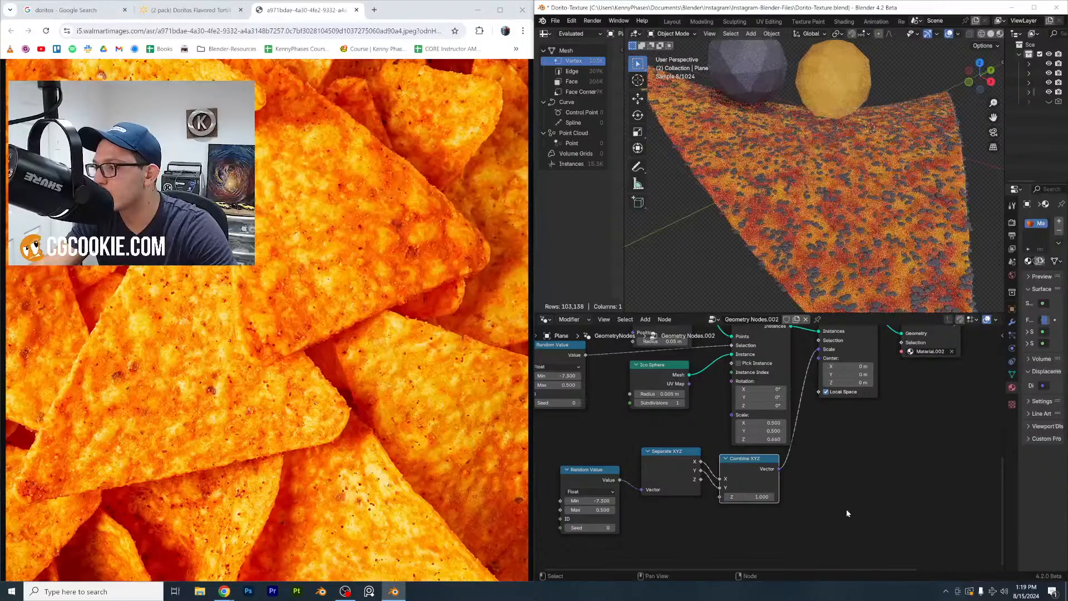
{"action": "mouse_move", "coordinate": [593, 501]}
{"action": "left_mouse_down"}
{"action": "mouse_move", "coordinate": [591, 510]}
{"action": "mouse_move", "coordinate": [594, 501]}
{"action": "left_mouse_up"}
{"action": "scroll", "coordinate": [842, 222], "scroll_direction": "up", "scroll_amount": 5}
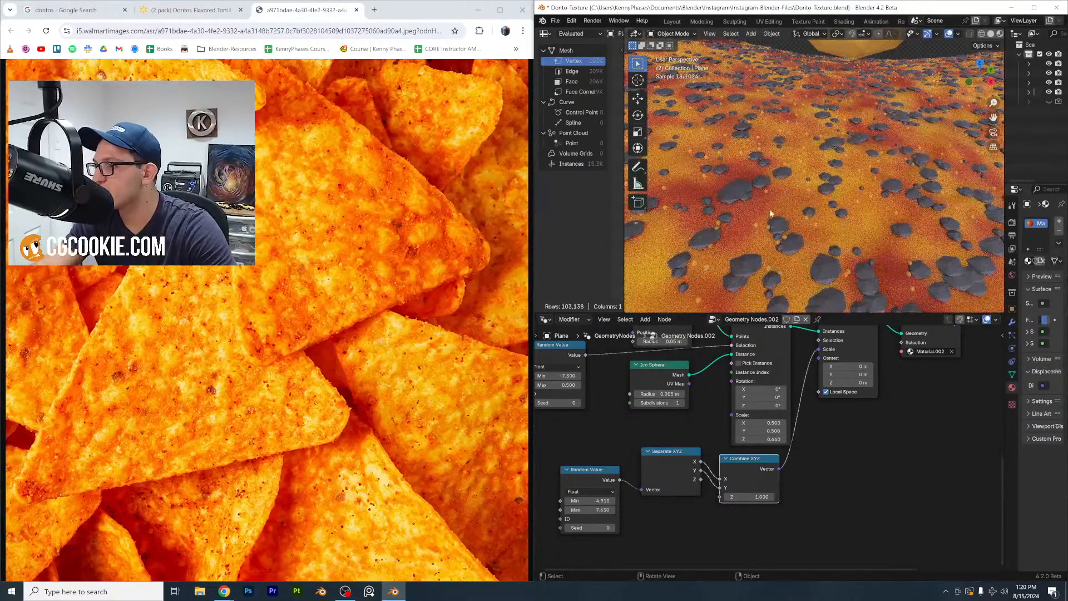
Duplicate the Scale Instances node and insert the copy between the original and the Set Material node
{"action": "middle_click_drag", "start_coordinate": [816, 423], "coordinate": [699, 485]}
{"action": "scroll", "coordinate": [800, 455], "scroll_direction": "down", "scroll_amount": 1}
{"action": "middle_click_drag", "start_coordinate": [799, 456], "coordinate": [779, 480]}
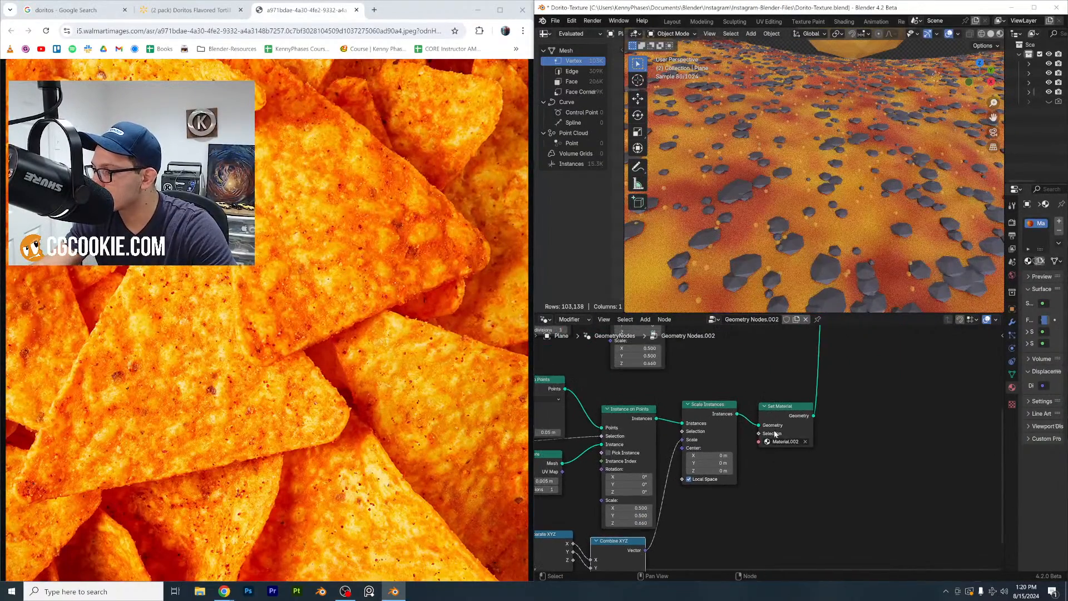
{"action": "left_click_drag", "start_coordinate": [765, 409], "coordinate": [856, 407]}
{"action": "left_click", "coordinate": [704, 422]}
{"action": "key", "text": "shift+d"}
{"action": "left_click", "coordinate": [789, 416]}
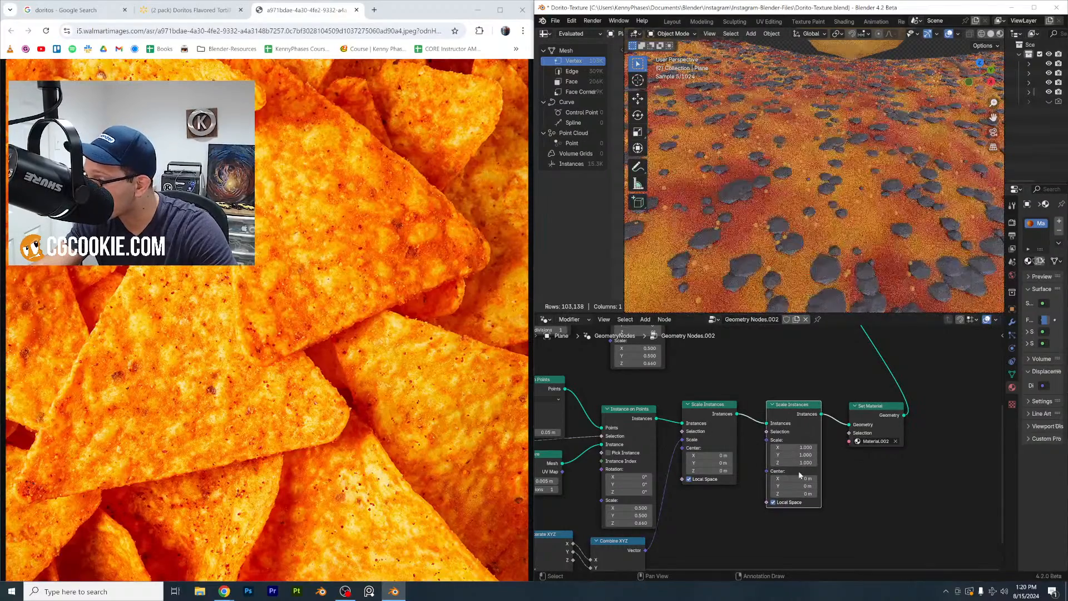
Set the second Scale Instances node's scale to 0.5 on all three axes
{"action": "scroll", "coordinate": [794, 431], "scroll_direction": "up", "scroll_amount": 1}
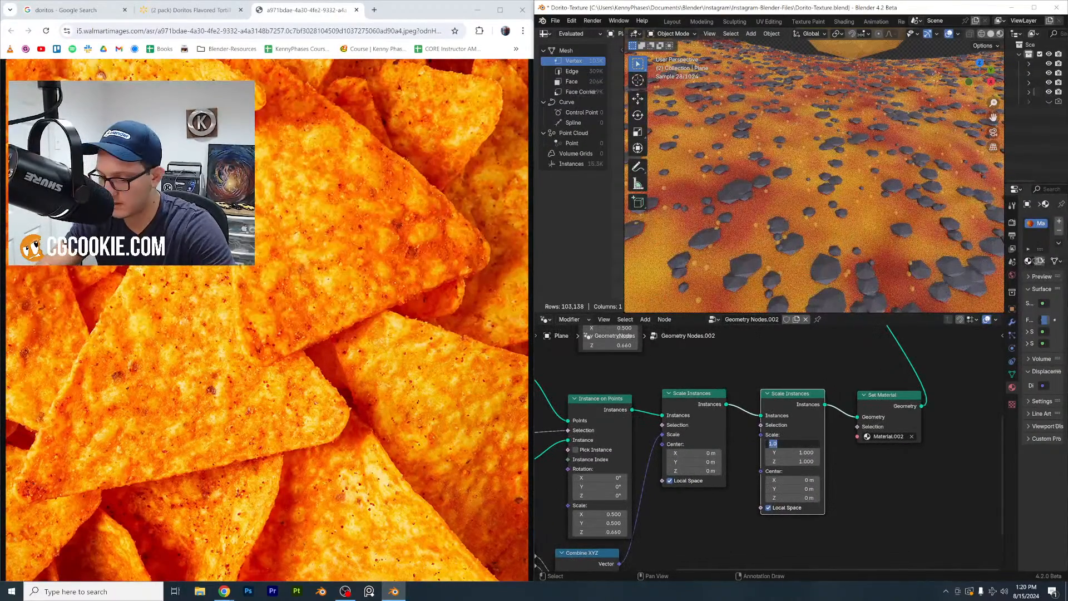
{"action": "type", "text": ".5"}
{"action": "key", "text": "Return"}
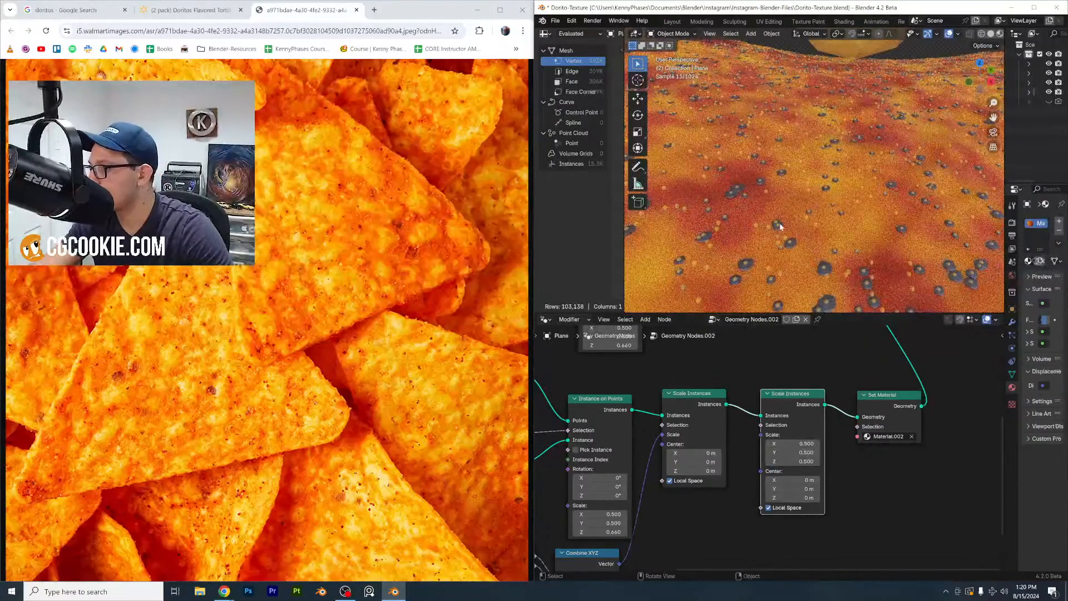
{"action": "scroll", "coordinate": [786, 226], "scroll_direction": "up", "scroll_amount": 2}
{"action": "scroll", "coordinate": [816, 378], "scroll_direction": "down", "scroll_amount": 1}
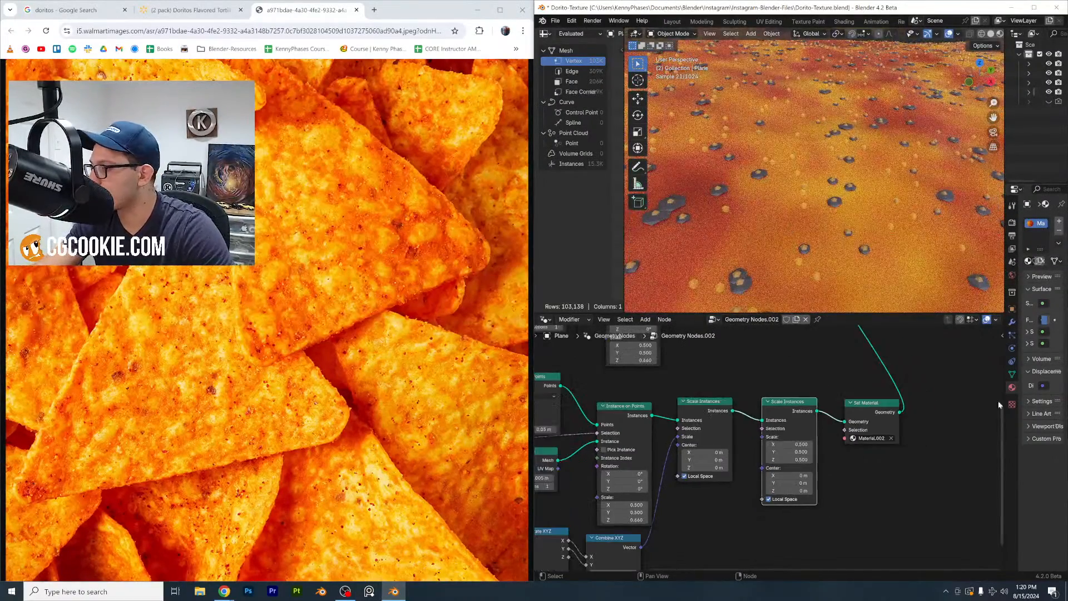
Widen the properties area and change the dark icosphere material's base color to a dark reddish brown
{"action": "left_click_drag", "start_coordinate": [1005, 54], "coordinate": [866, 54]}
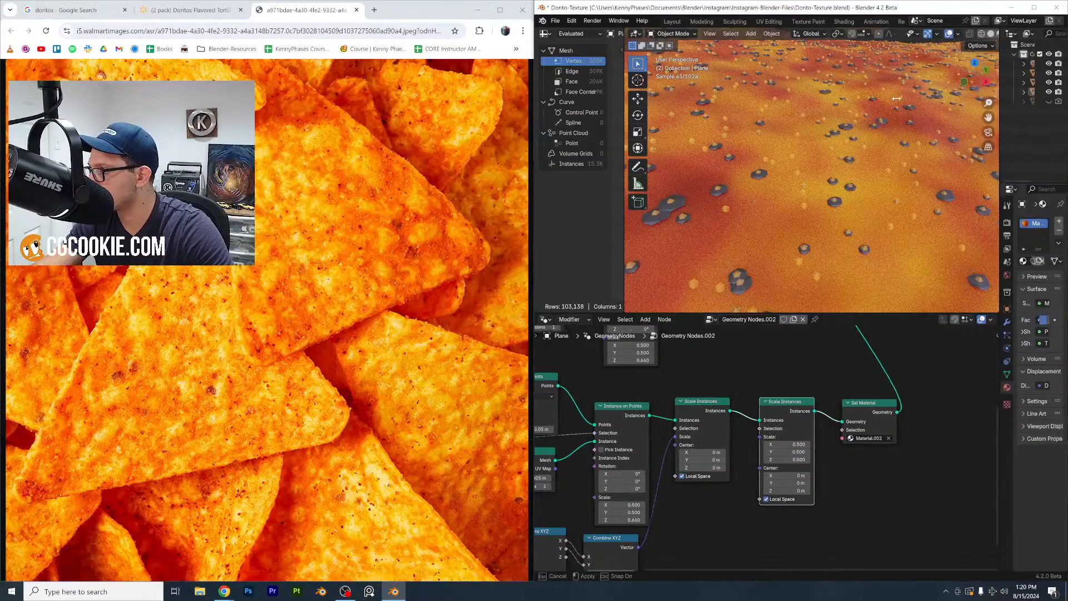
{"action": "scroll", "coordinate": [759, 176], "scroll_direction": "down", "scroll_amount": 5}
{"action": "scroll", "coordinate": [723, 134], "scroll_direction": "up", "scroll_amount": 3}
{"action": "left_click", "coordinate": [715, 112]}
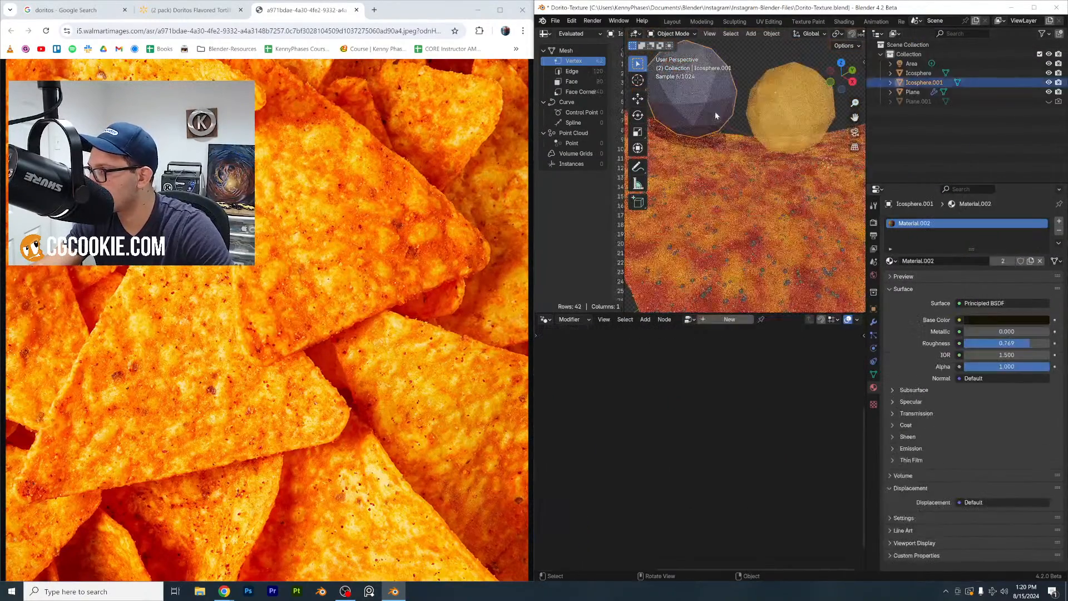
{"action": "left_click", "coordinate": [1008, 320]}
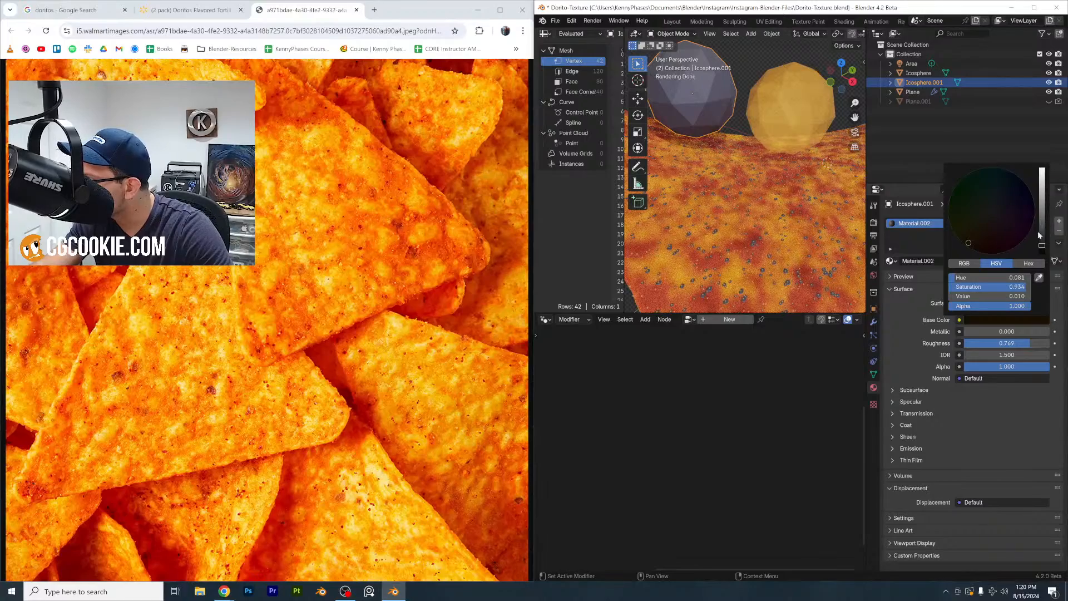
{"action": "left_click_drag", "start_coordinate": [1037, 232], "coordinate": [1042, 229]}
{"action": "left_click", "coordinate": [990, 241]}
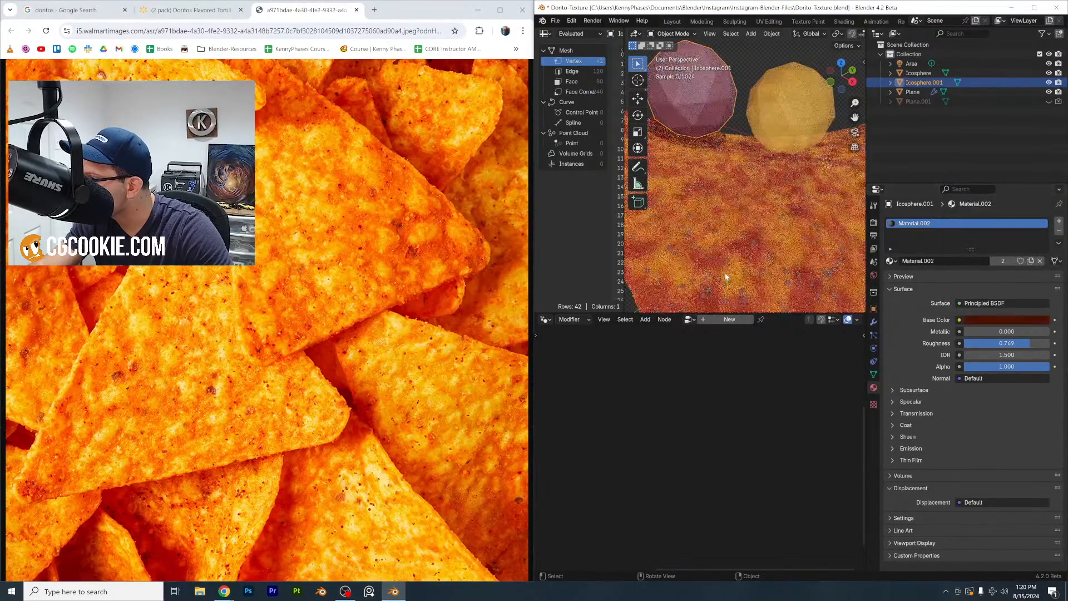
Hide both the dark and the orange icosphere from the viewport
{"action": "left_click", "coordinate": [741, 142]}
{"action": "left_click", "coordinate": [700, 112]}
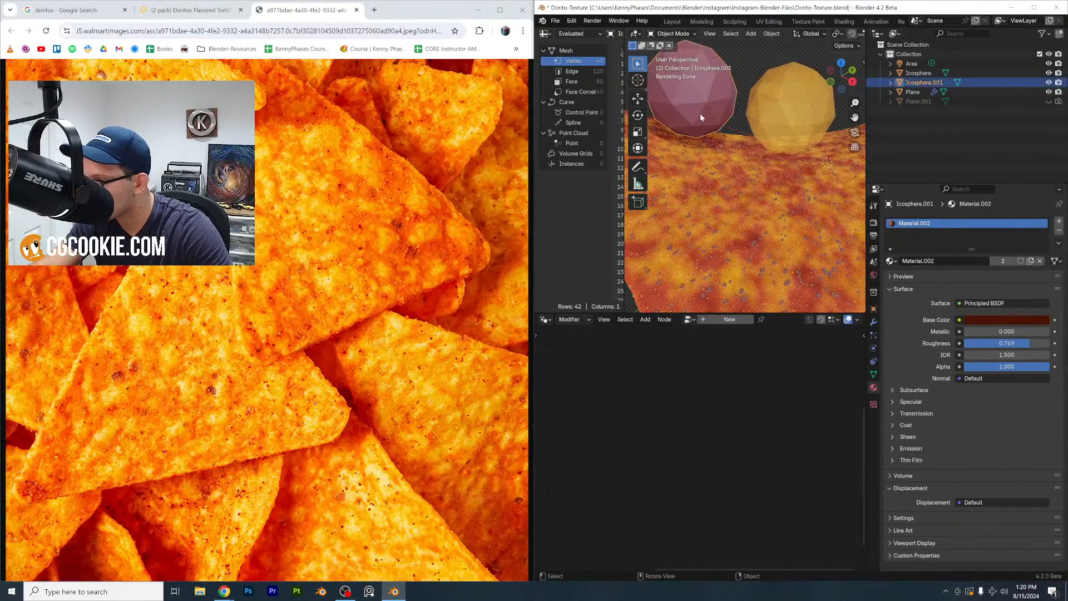
{"action": "key", "text": "h"}
{"action": "left_click", "coordinate": [796, 135]}
{"action": "key", "text": "h"}
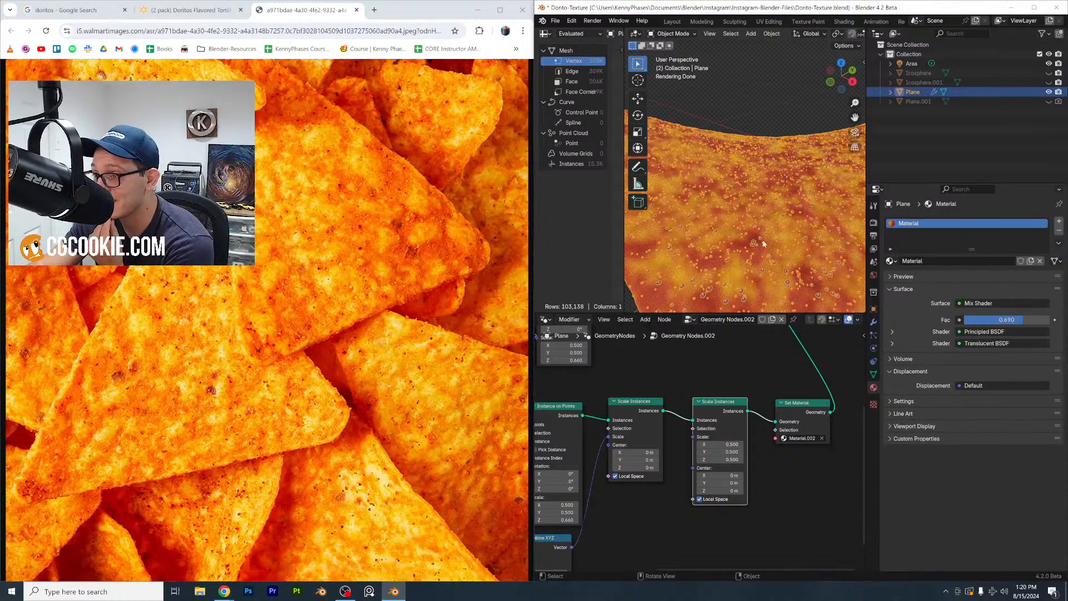
In the Shading workspace, set the color management view transform to Standard and show the viewport in rendered shading
{"action": "left_click", "coordinate": [837, 22]}
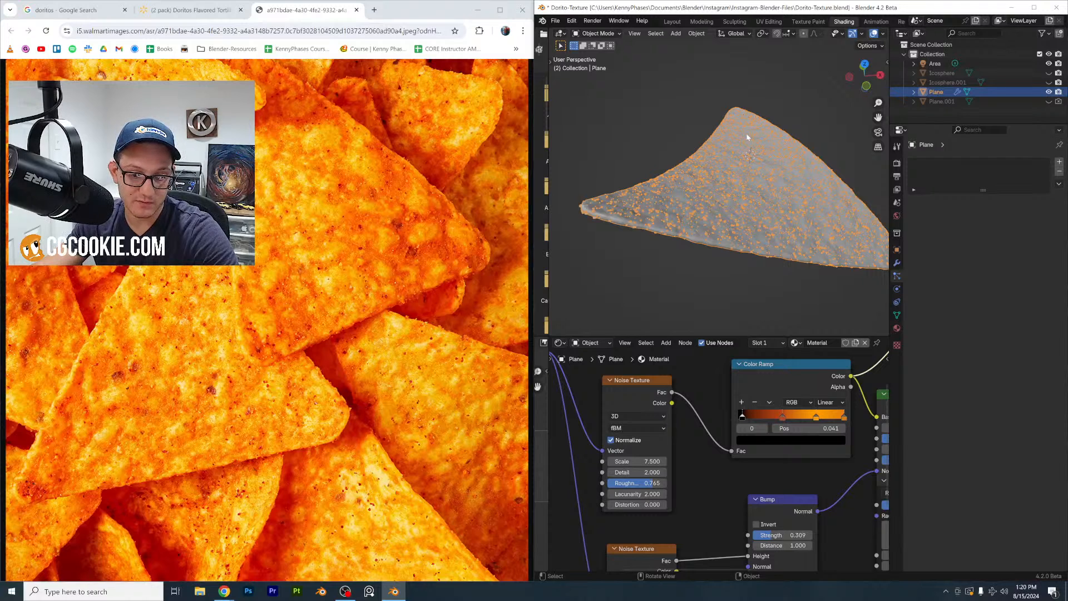
{"action": "left_click", "coordinate": [885, 165]}
{"action": "left_click", "coordinate": [897, 163]}
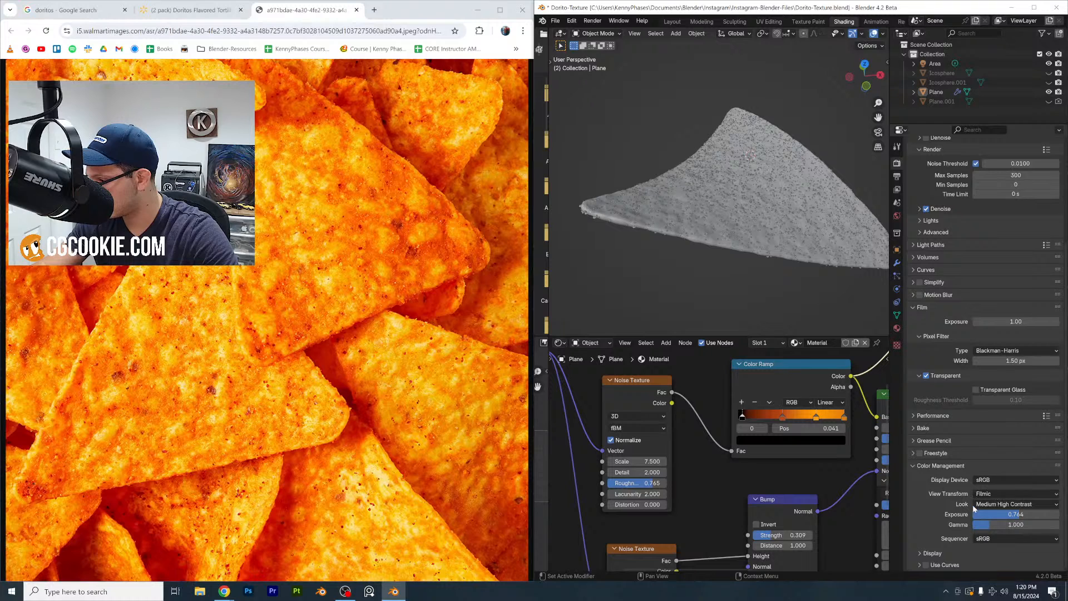
{"action": "left_click", "coordinate": [984, 481]}
{"action": "left_click", "coordinate": [984, 490]}
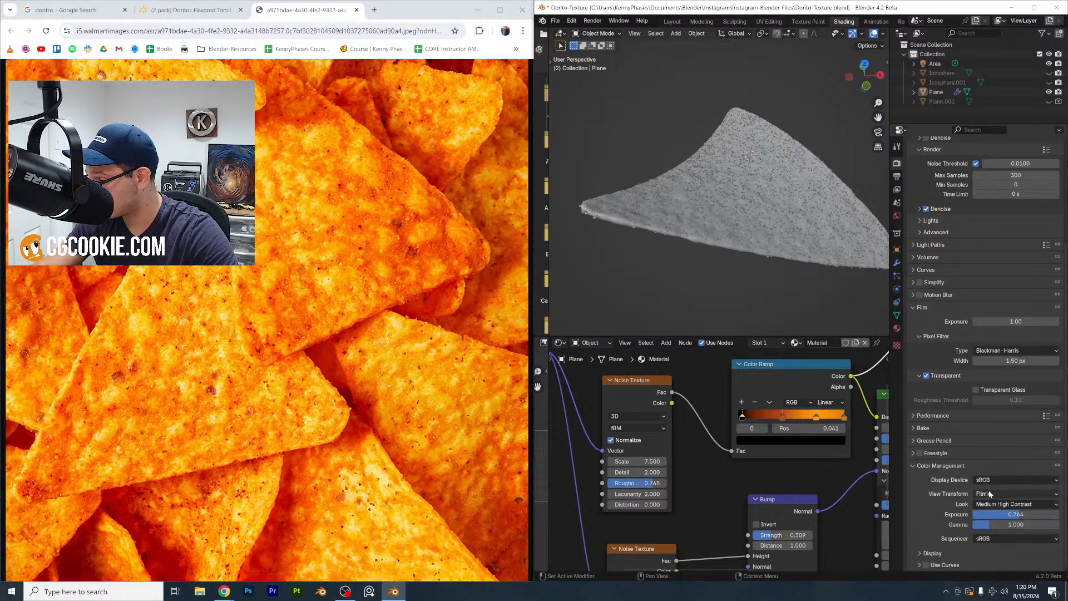
{"action": "left_click", "coordinate": [993, 494]}
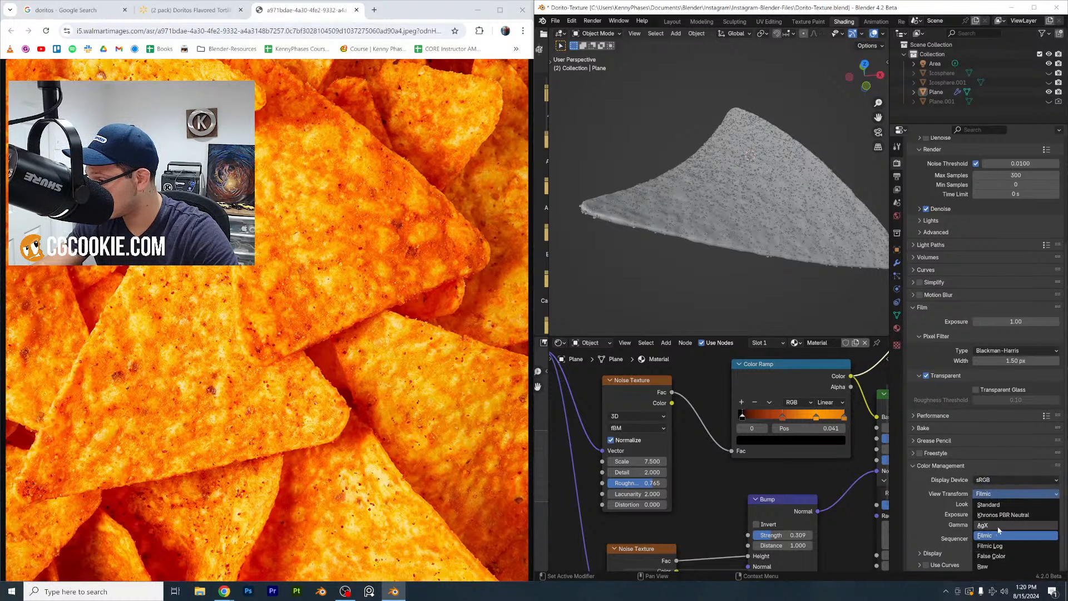
{"action": "left_click", "coordinate": [989, 505]}
{"action": "key", "text": "z"}
{"action": "left_click", "coordinate": [783, 65]}
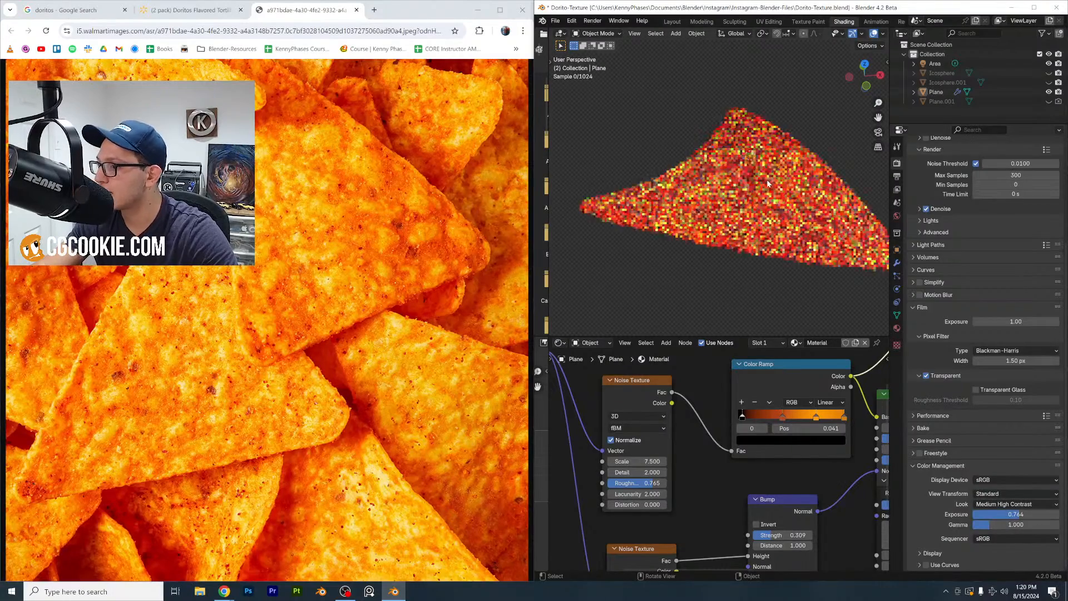
Add a pale orange stop near the Color Ramp's bright end and shift the neighbouring orange stop to position 0.645
{"action": "scroll", "coordinate": [807, 447], "scroll_direction": "up", "scroll_amount": 1}
{"action": "middle_click_drag", "start_coordinate": [807, 447], "coordinate": [711, 479]}
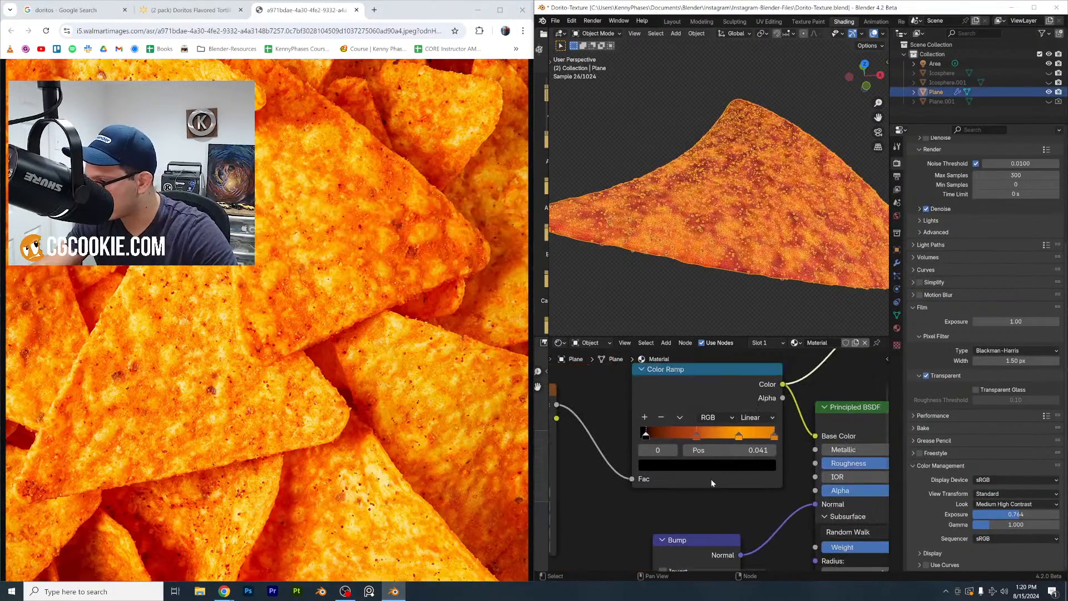
{"action": "left_click", "coordinate": [647, 417]}
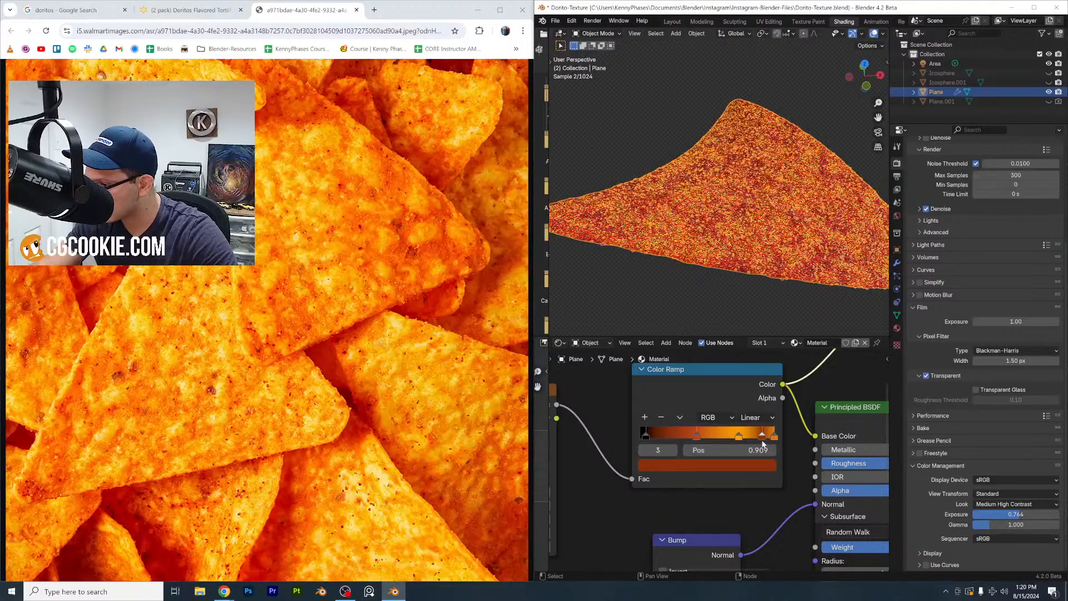
{"action": "left_click", "coordinate": [754, 464]}
{"action": "left_click_drag", "start_coordinate": [741, 343], "coordinate": [692, 336]}
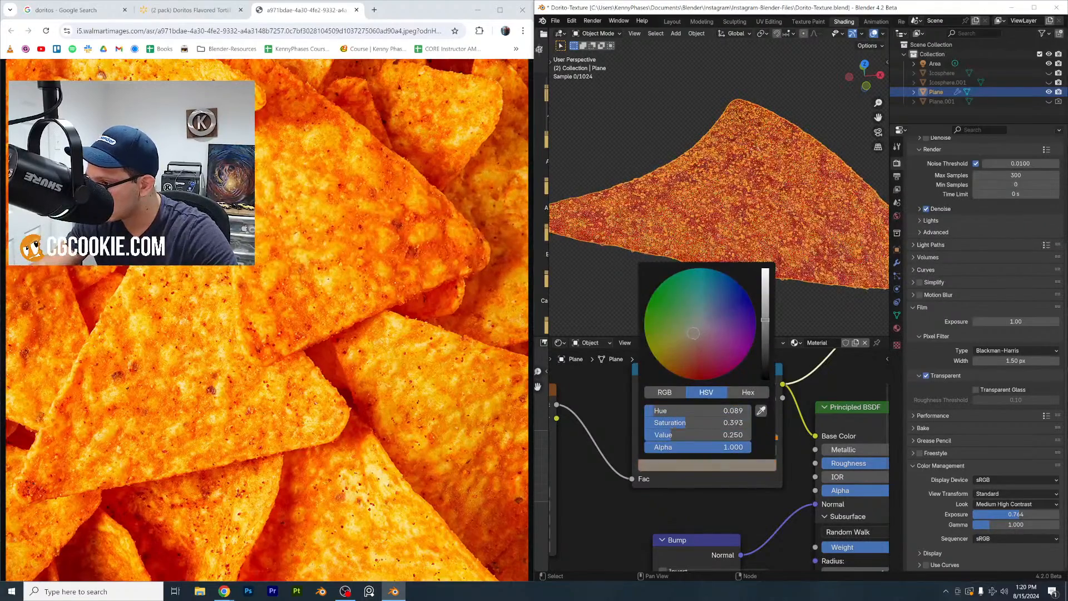
{"action": "left_click_drag", "start_coordinate": [765, 320], "coordinate": [766, 272]}
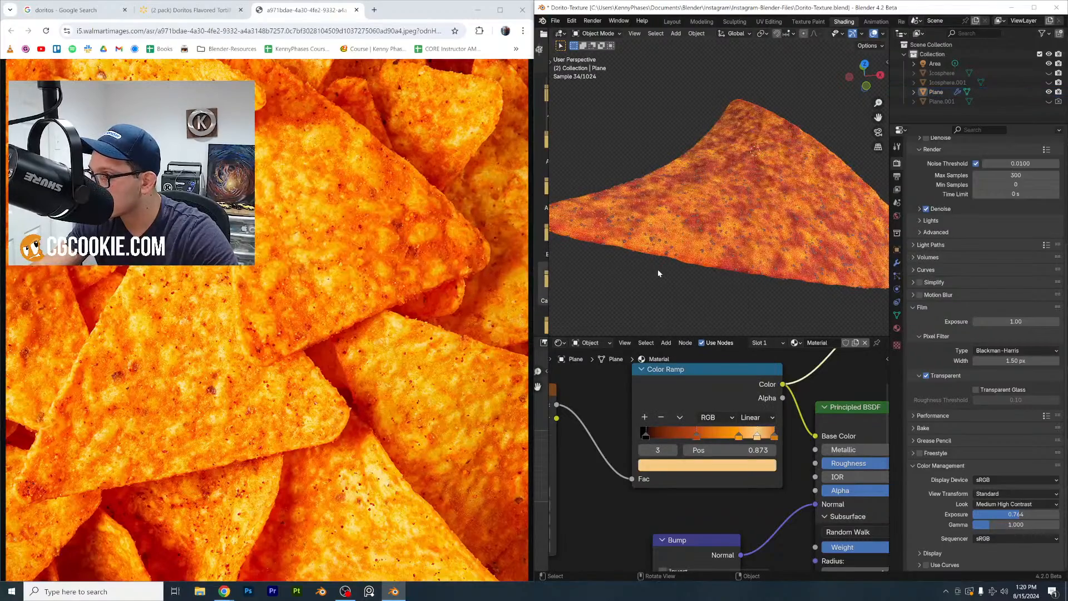
{"action": "left_click_drag", "start_coordinate": [757, 436], "coordinate": [724, 440]}
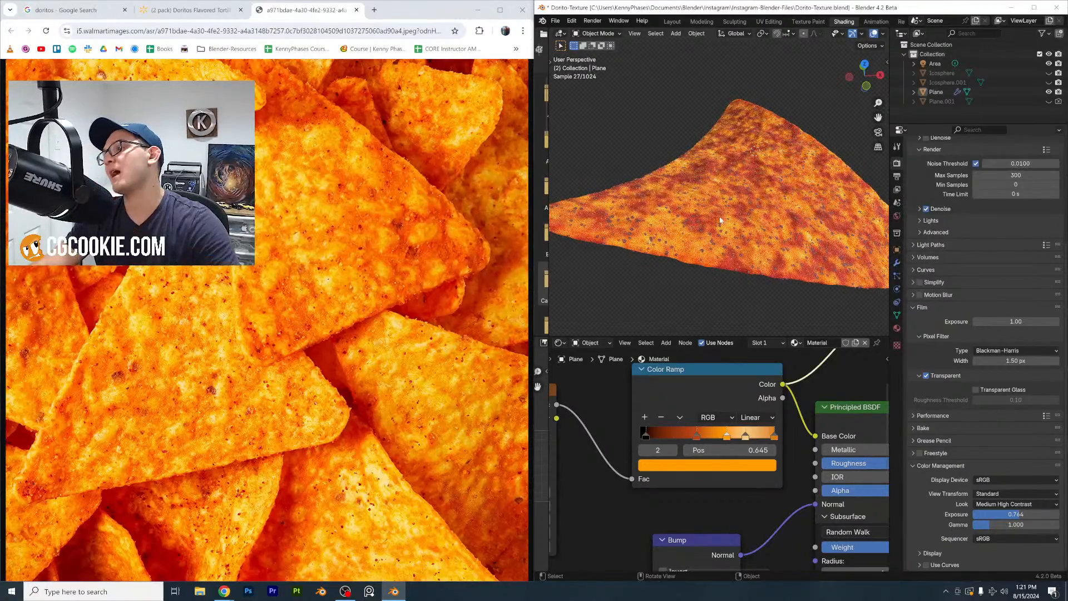
{"action": "scroll", "coordinate": [729, 218], "scroll_direction": "up", "scroll_amount": 3}
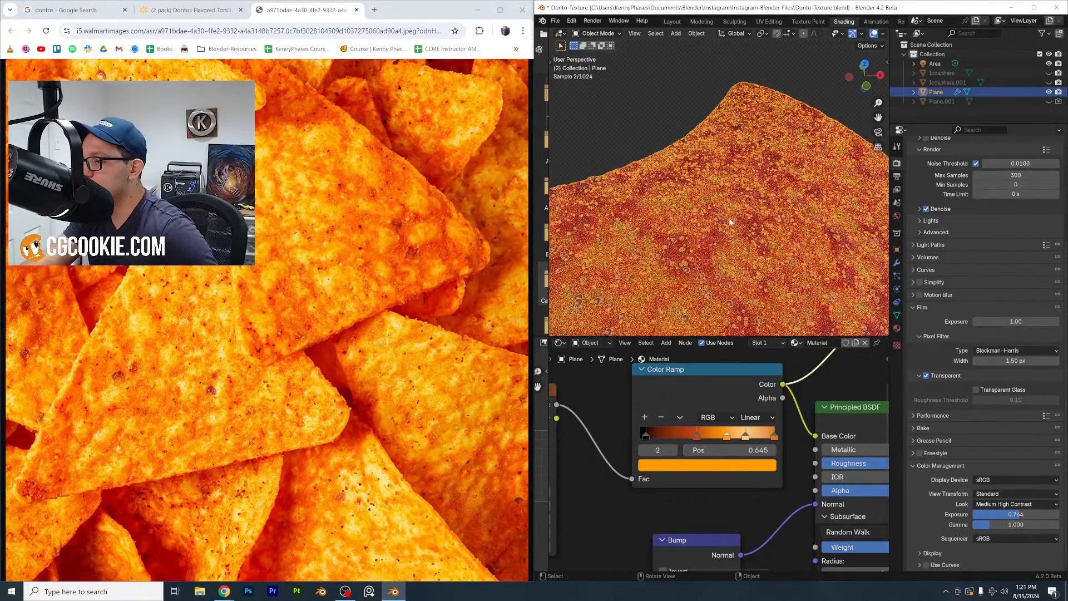
Save the file and brighten the base color of Icosphere.001's material to a vivid orange-red
{"action": "key", "text": "ctrl+s"}
{"action": "left_click", "coordinate": [948, 83]}
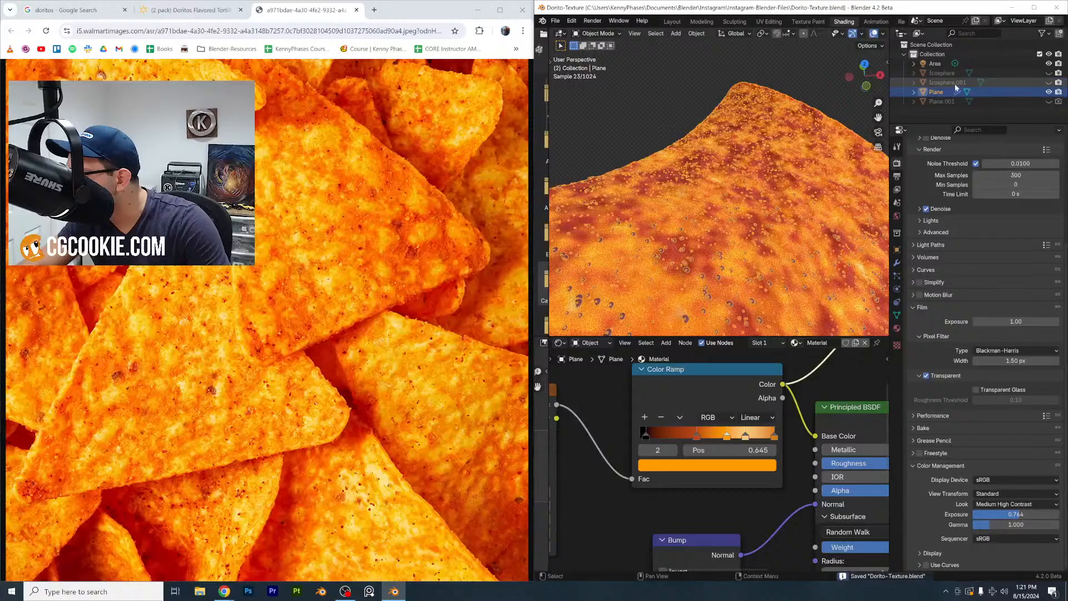
{"action": "left_click", "coordinate": [897, 329]}
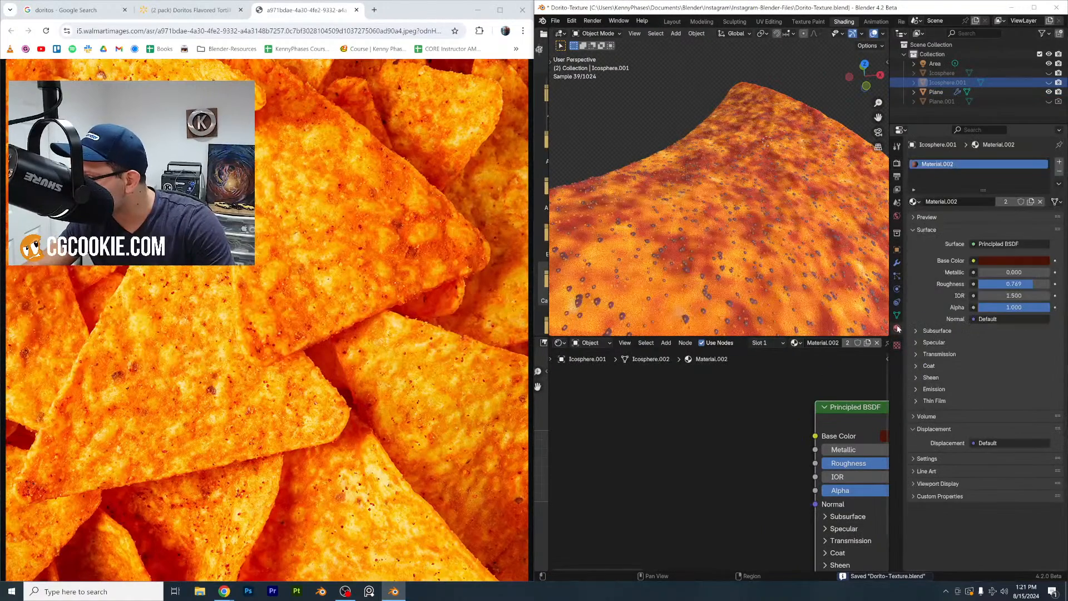
{"action": "left_click", "coordinate": [995, 260]}
{"action": "left_click", "coordinate": [987, 181]}
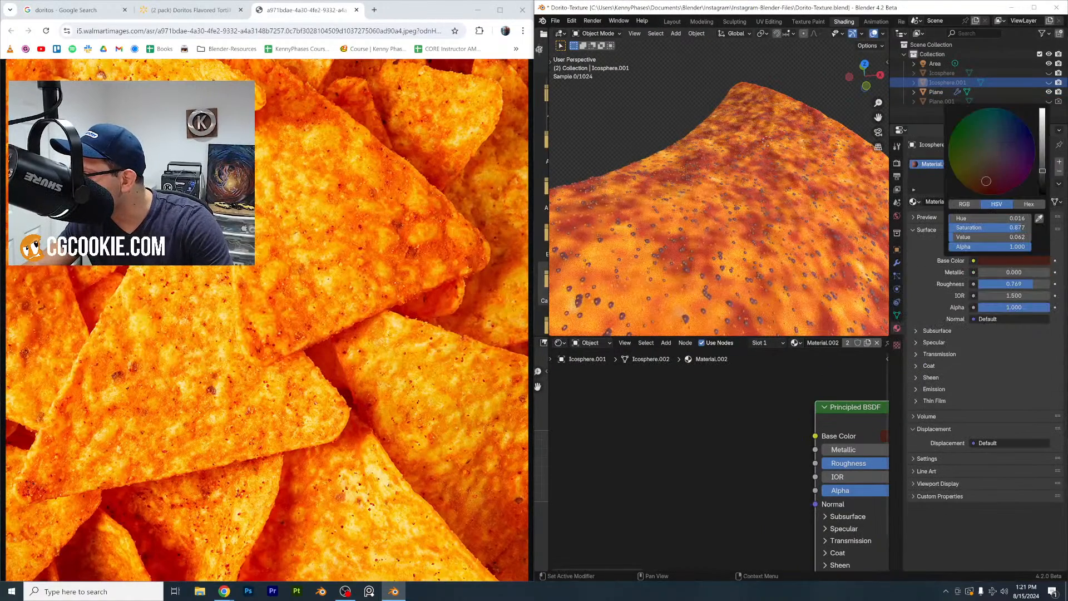
{"action": "left_click_drag", "start_coordinate": [1042, 171], "coordinate": [1042, 131]}
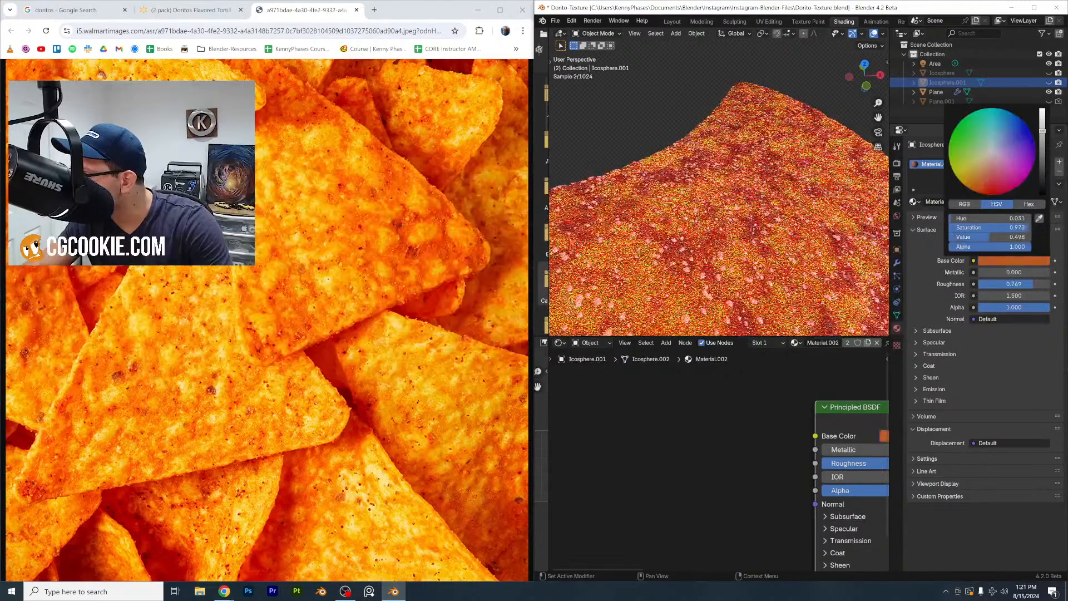
{"action": "left_click_drag", "start_coordinate": [983, 192], "coordinate": [984, 193]}
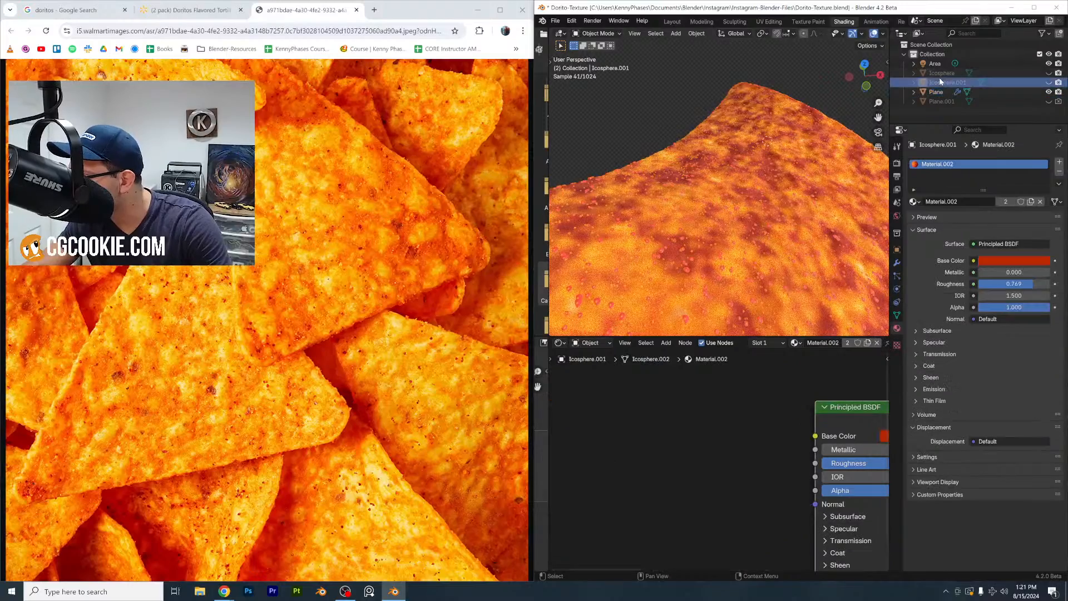
Set Icosphere.001's material to metallic 0.197, roughness 0.978 and alpha 0.351, and darken its base color to deep red
{"action": "mouse_move", "coordinate": [1003, 287]}
{"action": "left_mouse_down"}
{"action": "mouse_move", "coordinate": [990, 287]}
{"action": "mouse_move", "coordinate": [1047, 286]}
{"action": "mouse_move", "coordinate": [1032, 274]}
{"action": "mouse_move", "coordinate": [1055, 275]}
{"action": "mouse_move", "coordinate": [993, 272]}
{"action": "left_mouse_up"}
{"action": "left_click_drag", "start_coordinate": [1024, 307], "coordinate": [1004, 307]}
{"action": "left_click", "coordinate": [1026, 261]}
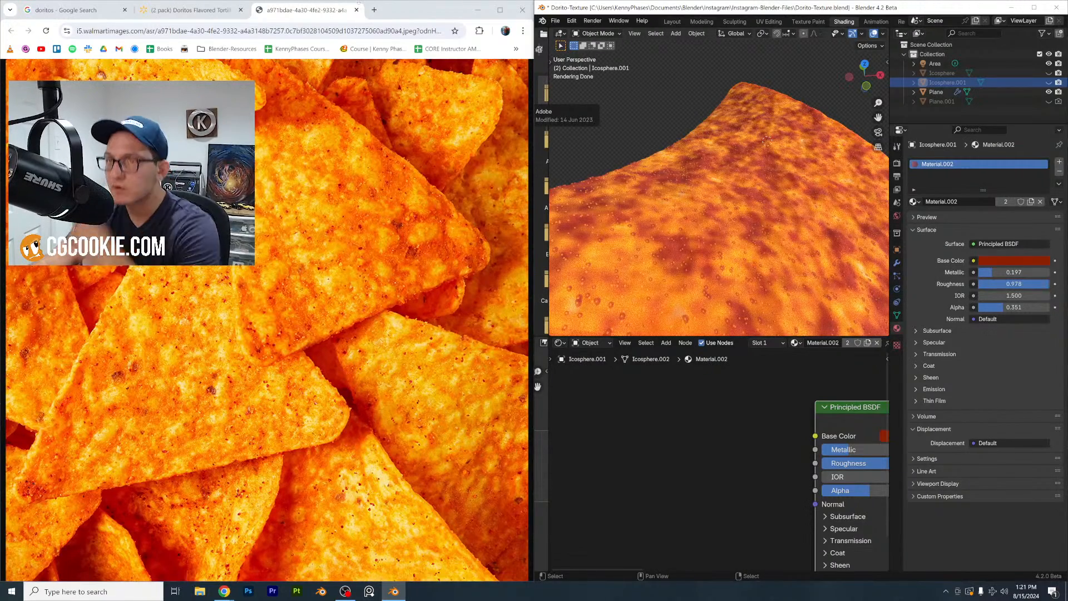
Switch to Chrome and open a new blank tab
{"action": "left_click", "coordinate": [375, 9]}
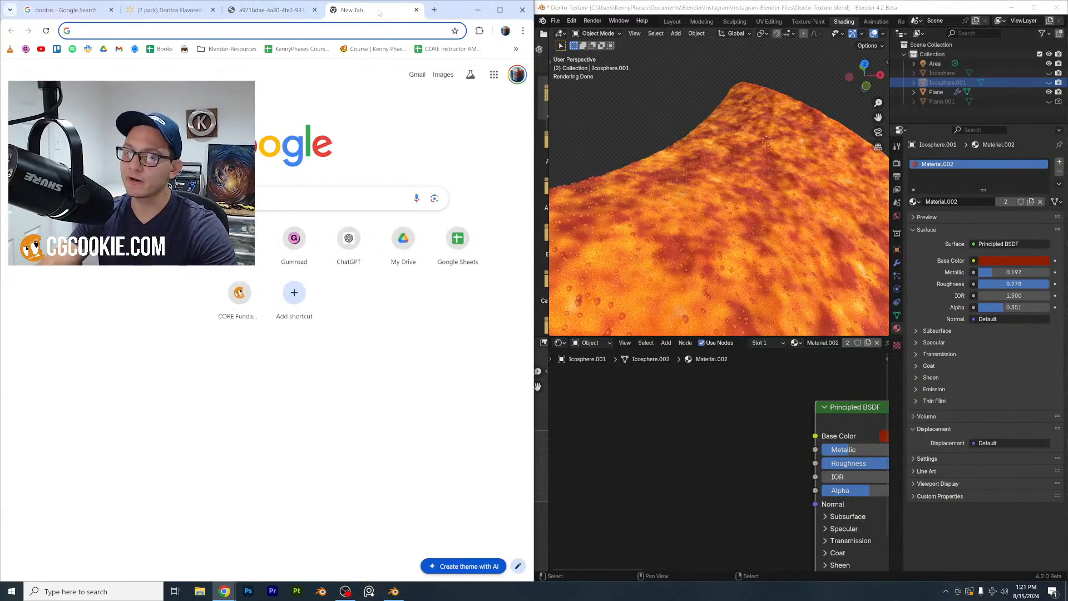
Search Google for "doritos up close" and browse the image results for close-up chip references
{"action": "type", "text": "doritos"}
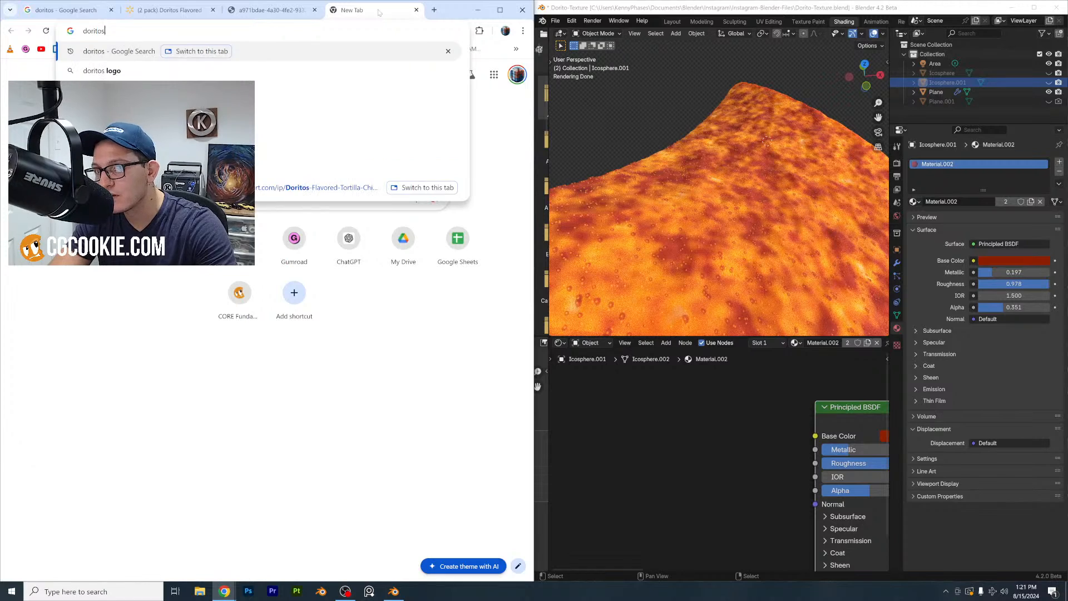
{"action": "type", "text": " up close"}
{"action": "key", "text": "Return"}
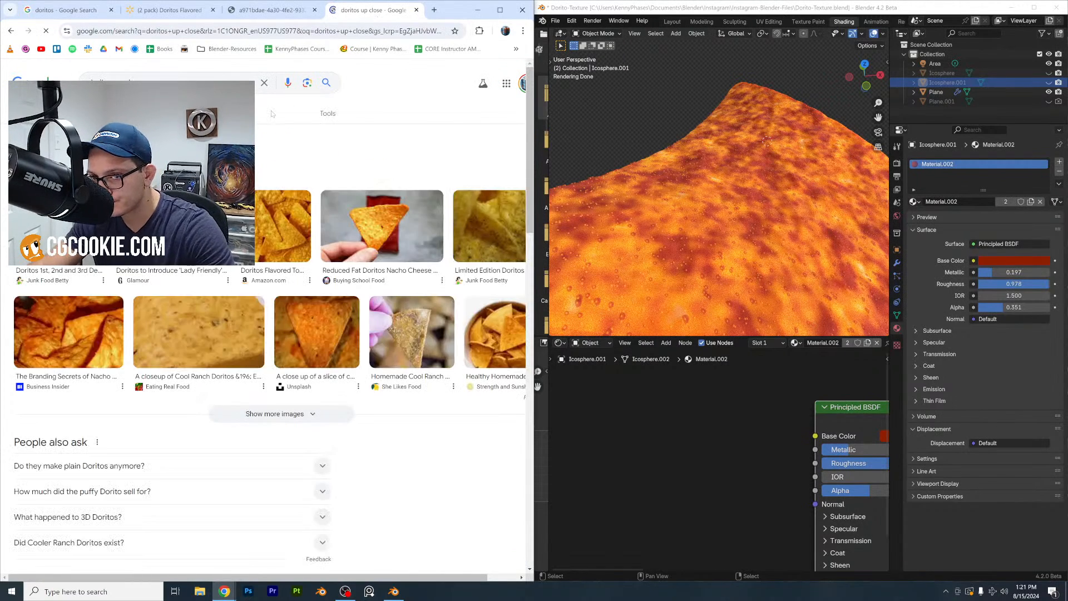
{"action": "left_click", "coordinate": [275, 414]}
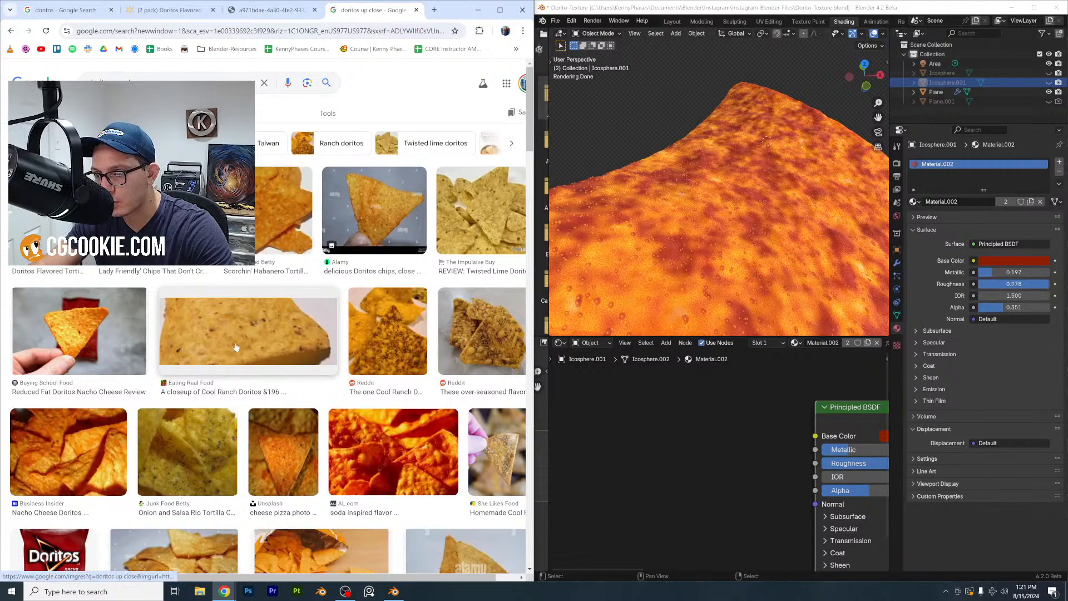
{"action": "scroll", "coordinate": [189, 313], "scroll_direction": "down", "scroll_amount": 4}
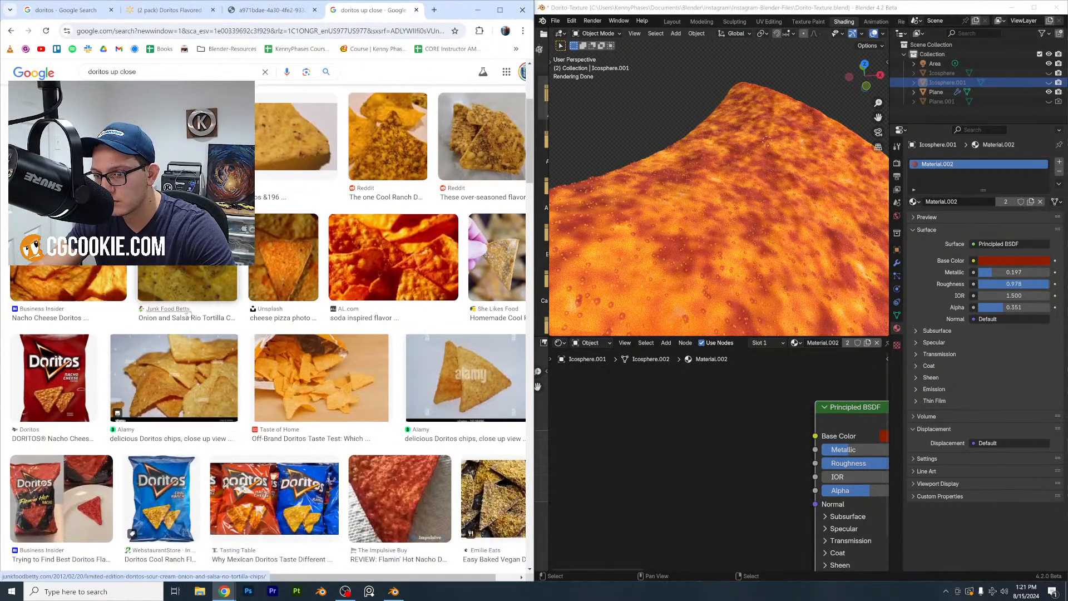
{"action": "scroll", "coordinate": [189, 310], "scroll_direction": "up", "scroll_amount": 4}
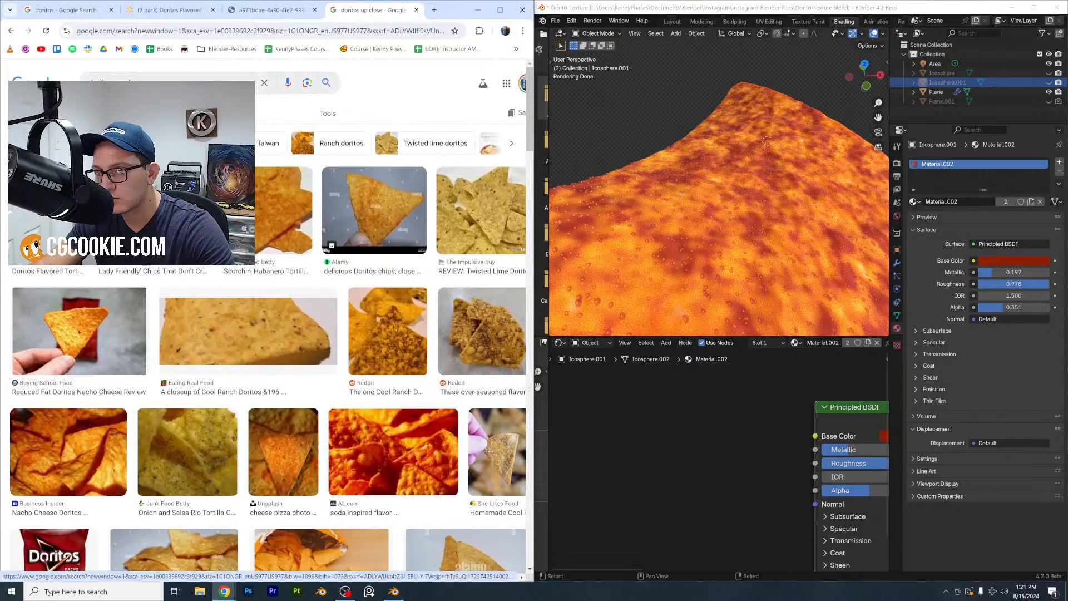
Change the image search to "doritos under a microscope"
{"action": "key", "text": "BackSpace"}
{"action": "key", "text": "BackSpace"}
{"action": "key", "text": "BackSpace"}
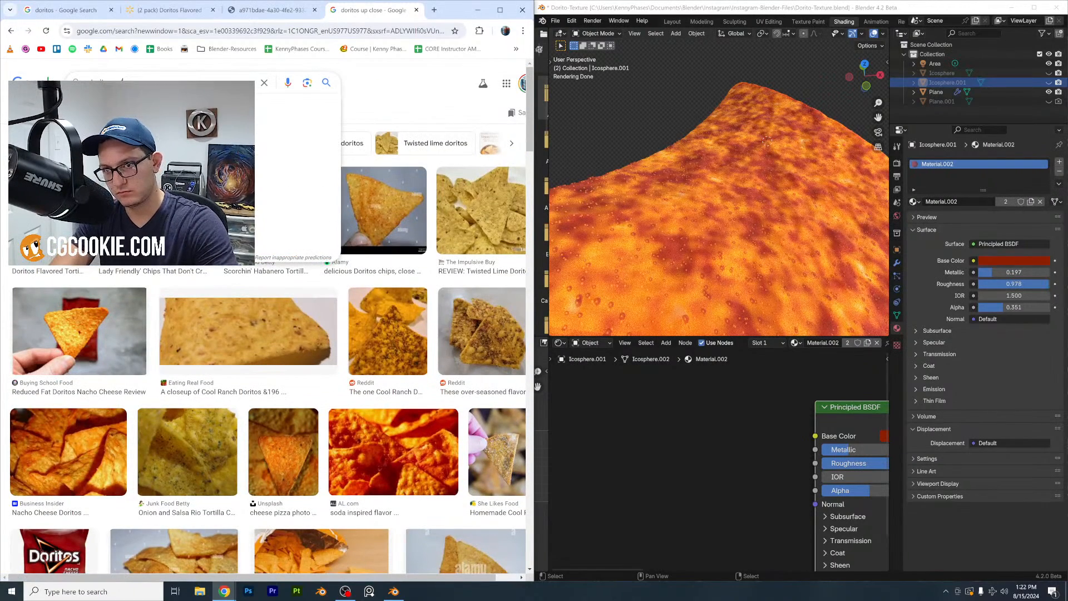
{"action": "type", "text": "nder a microscope"}
{"action": "key", "text": "Return"}
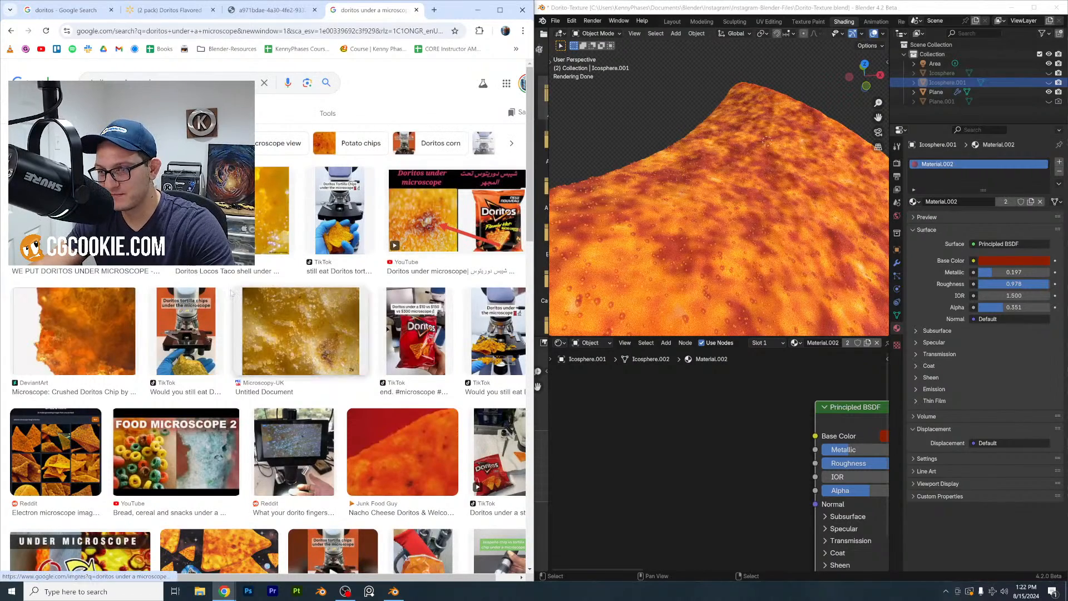
Browse the microscope images and preview the DeviantArt crushed Doritos chip and the Microscopy-UK close-up
{"action": "scroll", "coordinate": [226, 292], "scroll_direction": "down", "scroll_amount": 3}
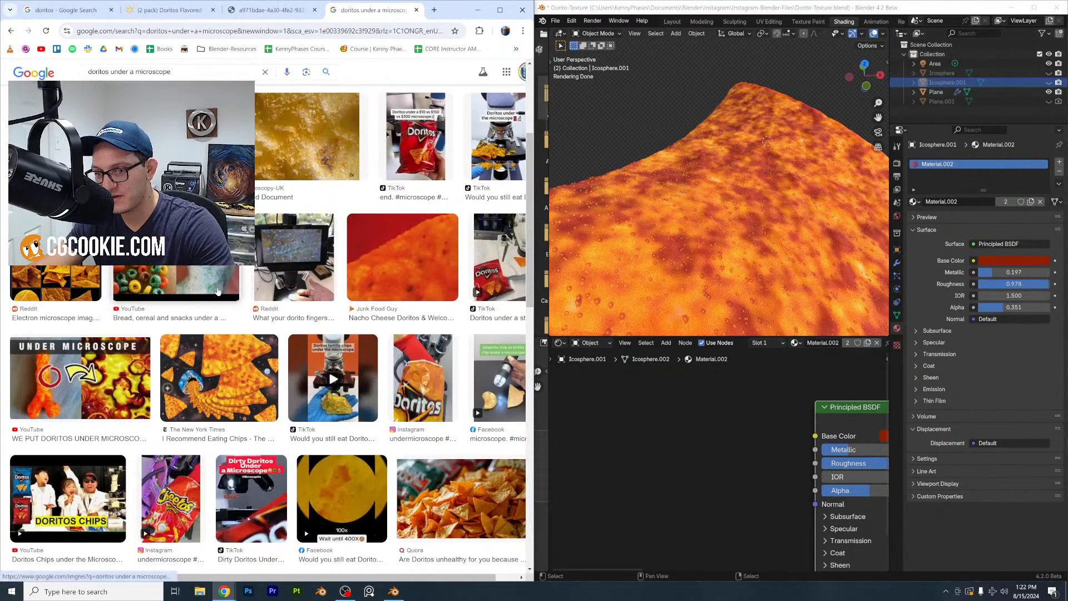
{"action": "scroll", "coordinate": [218, 291], "scroll_direction": "up", "scroll_amount": 3}
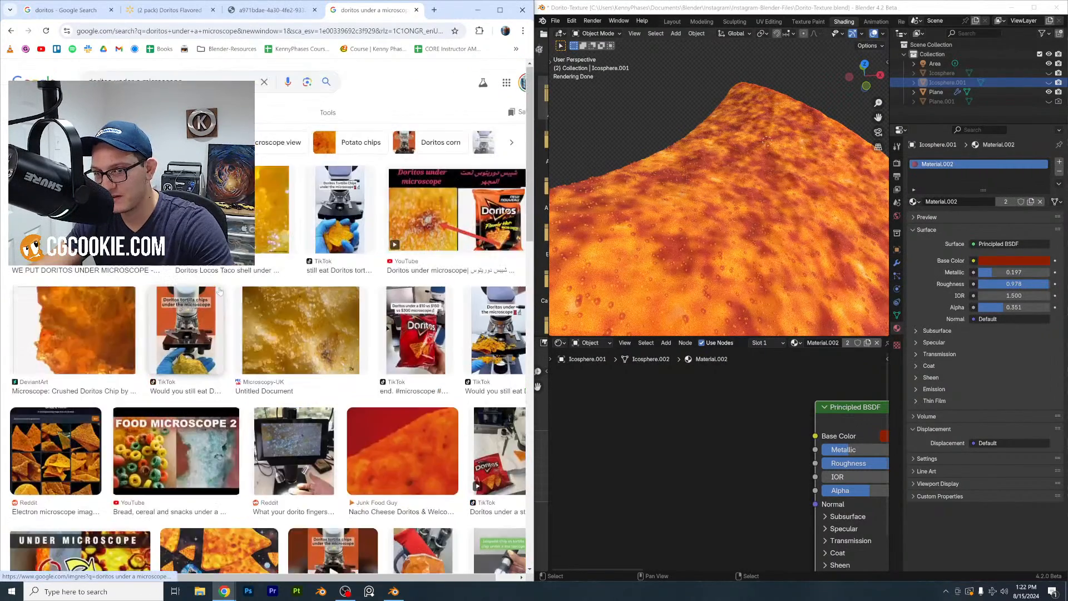
{"action": "left_click", "coordinate": [100, 309]}
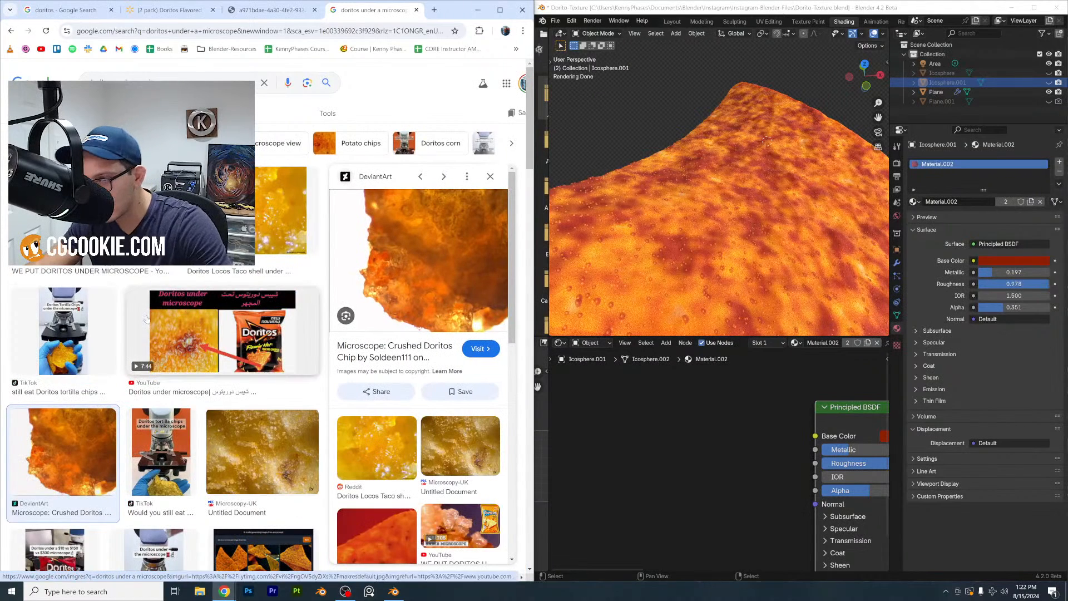
{"action": "left_click", "coordinate": [476, 459]}
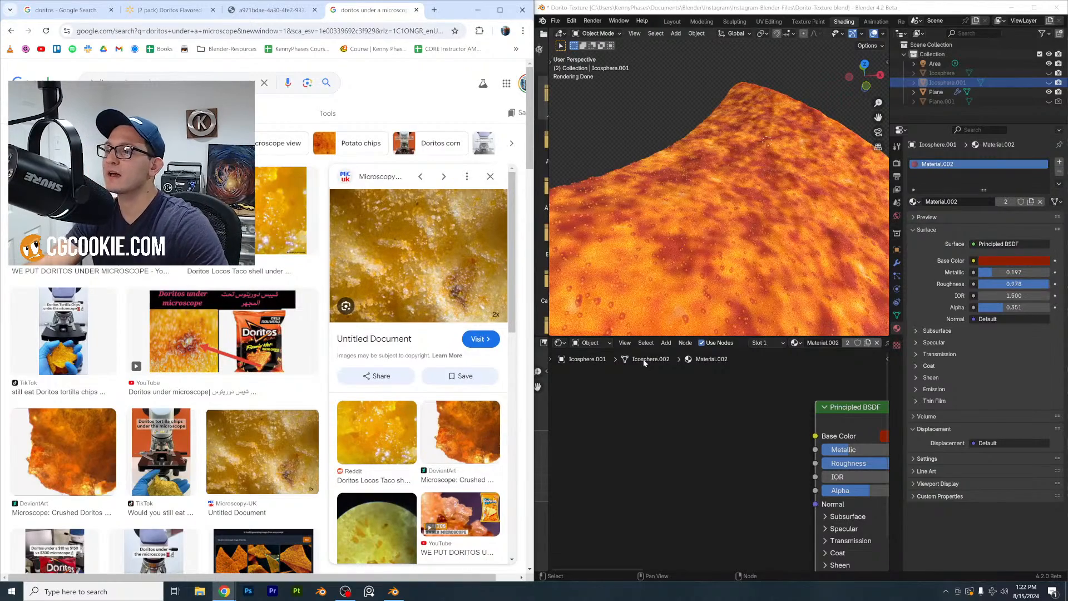
Switch to Blender, select the chip plane, maximise the window and open the Geometry Nodes workspace at the Ico Sphere node
{"action": "left_click", "coordinate": [726, 240]}
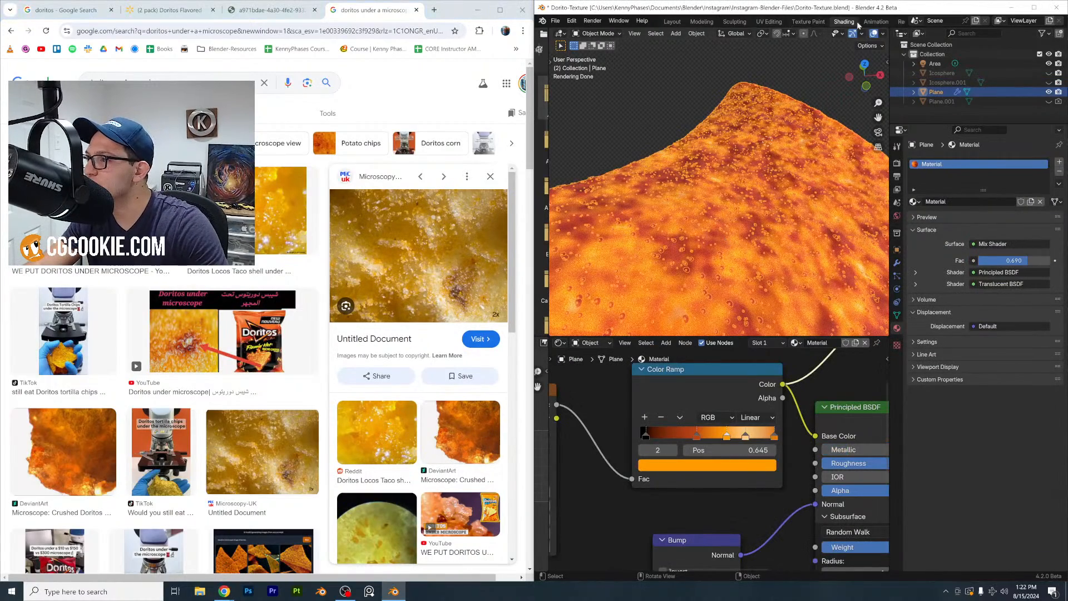
{"action": "double_click", "coordinate": [868, 8]}
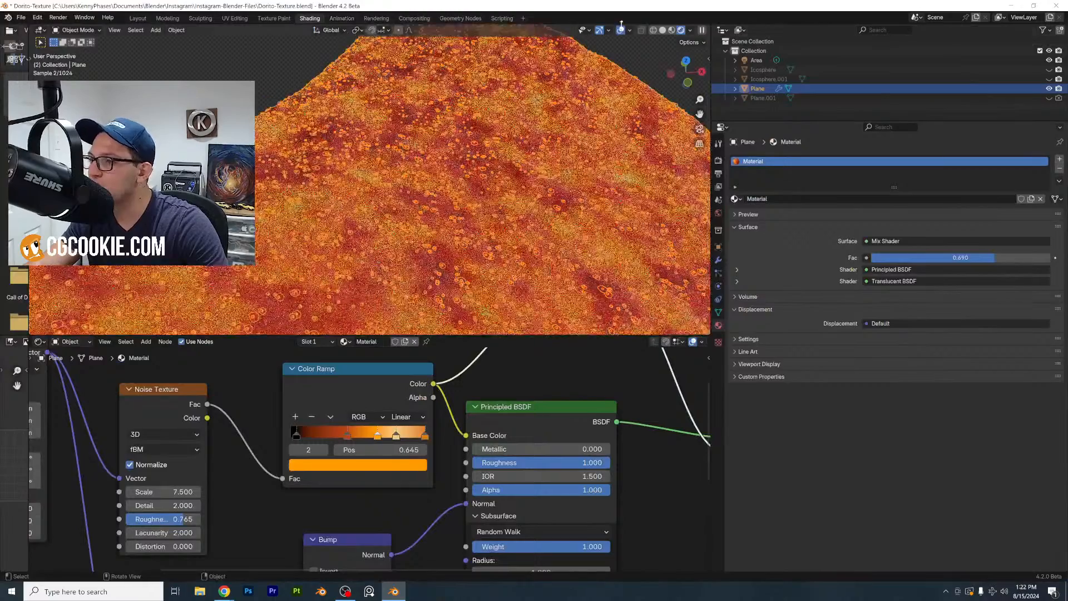
{"action": "left_click", "coordinate": [447, 18]}
{"action": "middle_click_drag", "start_coordinate": [449, 379], "coordinate": [461, 370]}
{"action": "scroll", "coordinate": [269, 460], "scroll_direction": "up", "scroll_amount": 3}
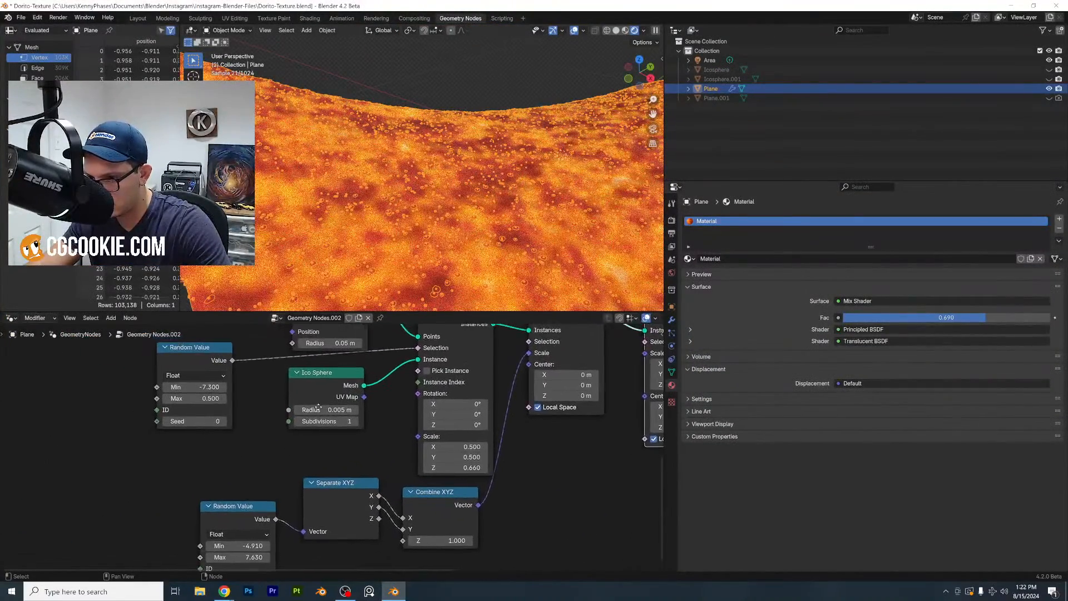
Add a Cube mesh primitive node and connect its Mesh output to the Instance input of Instance on Points, replacing the Ico Sphere
{"action": "key", "text": "shift+a"}
{"action": "type", "text": "cube"}
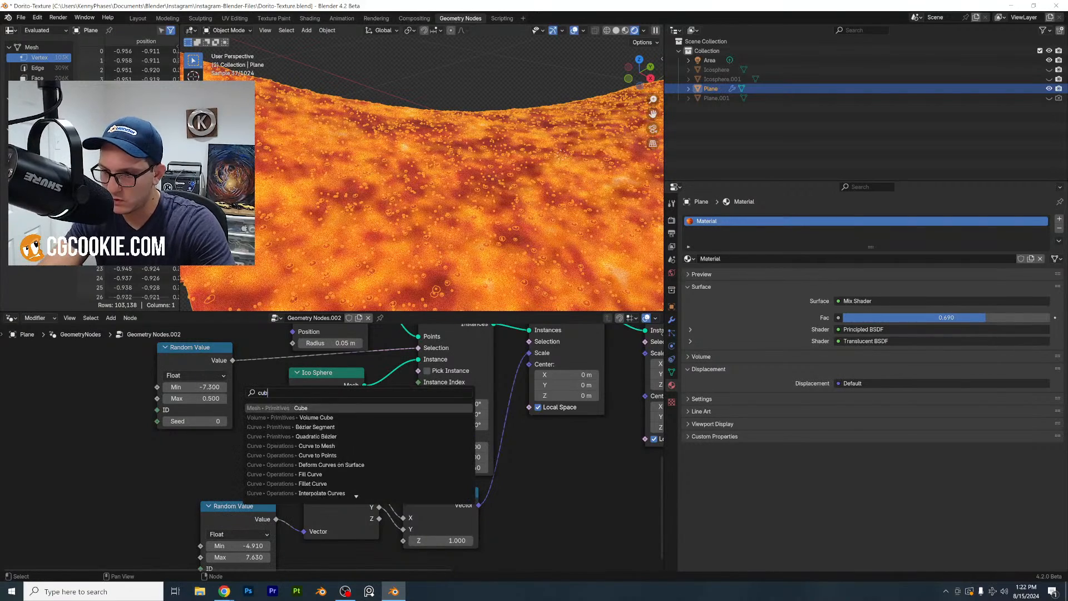
{"action": "key", "text": "Return"}
{"action": "left_click", "coordinate": [78, 417]}
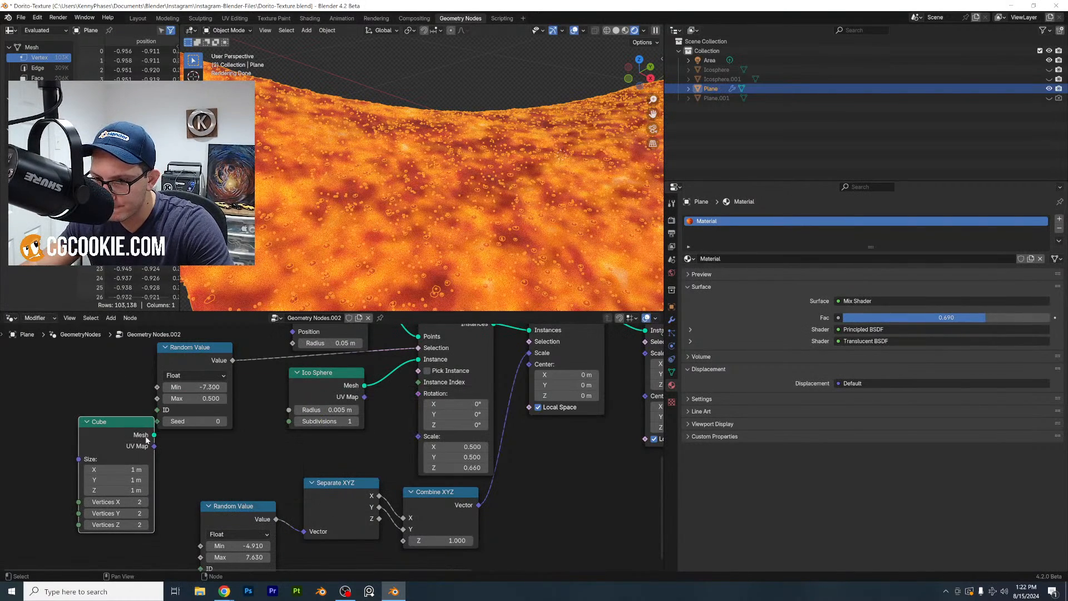
{"action": "left_click_drag", "start_coordinate": [154, 434], "coordinate": [420, 360]}
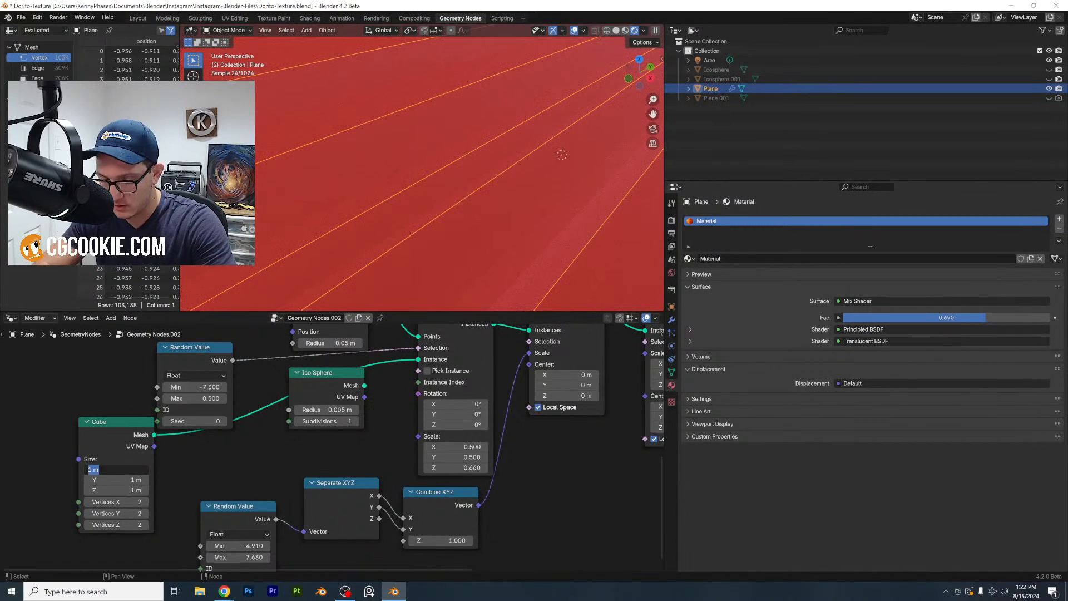
Set the Cube node's size to 0.1 m on X, Y and Z, and deselect the plane to inspect the instances
{"action": "key", "text": "Tab"}
{"action": "type", "text": ".1"}
{"action": "key", "text": "Tab"}
{"action": "type", "text": ".1"}
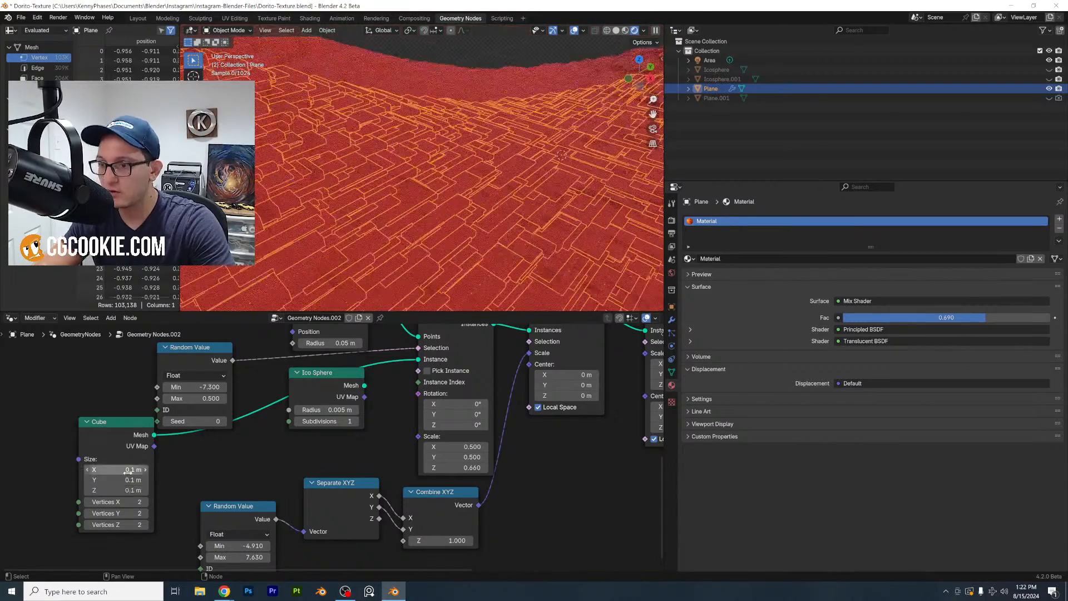
{"action": "key", "text": "Return"}
{"action": "scroll", "coordinate": [559, 200], "scroll_direction": "down", "scroll_amount": 6}
{"action": "scroll", "coordinate": [520, 199], "scroll_direction": "up", "scroll_amount": 3}
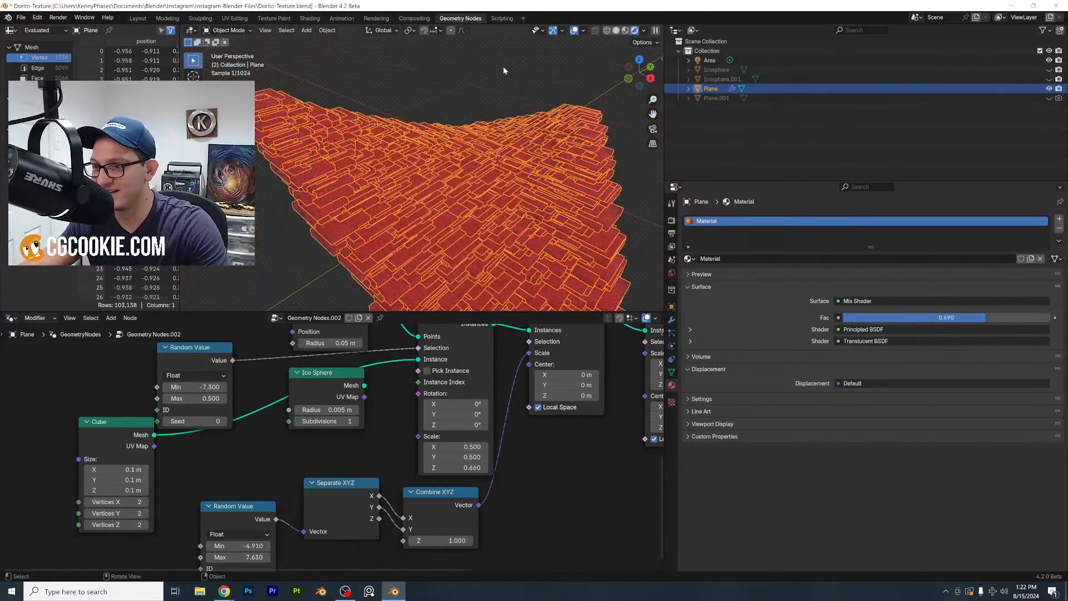
{"action": "left_click", "coordinate": [505, 65]}
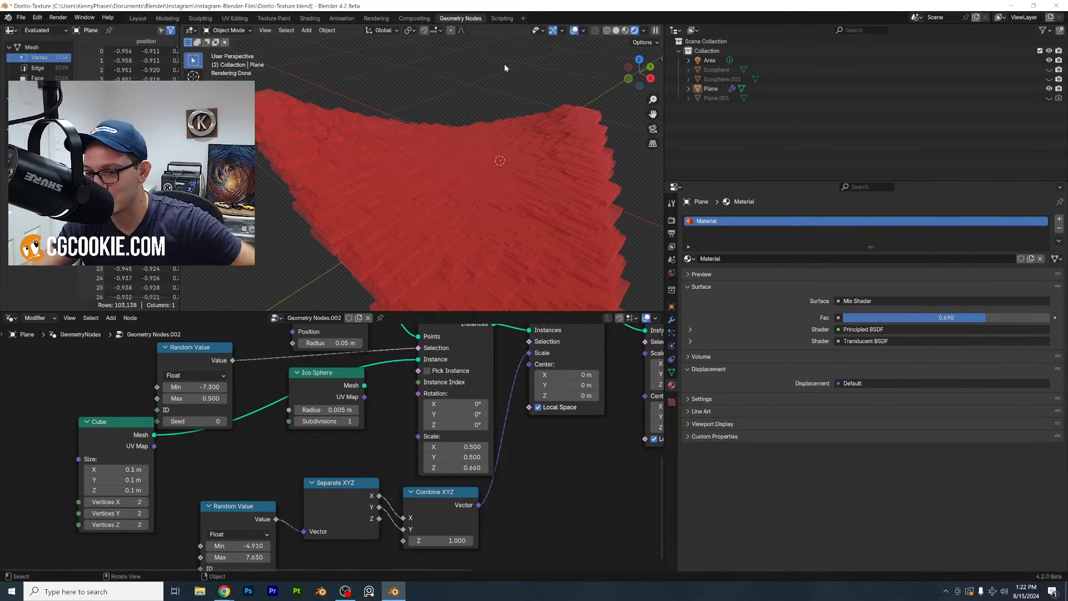
Set the Cube node's size to 0.002 m on X, Y and Z and inspect the chip surface up close
{"action": "middle_click_drag", "start_coordinate": [185, 473], "coordinate": [200, 476]}
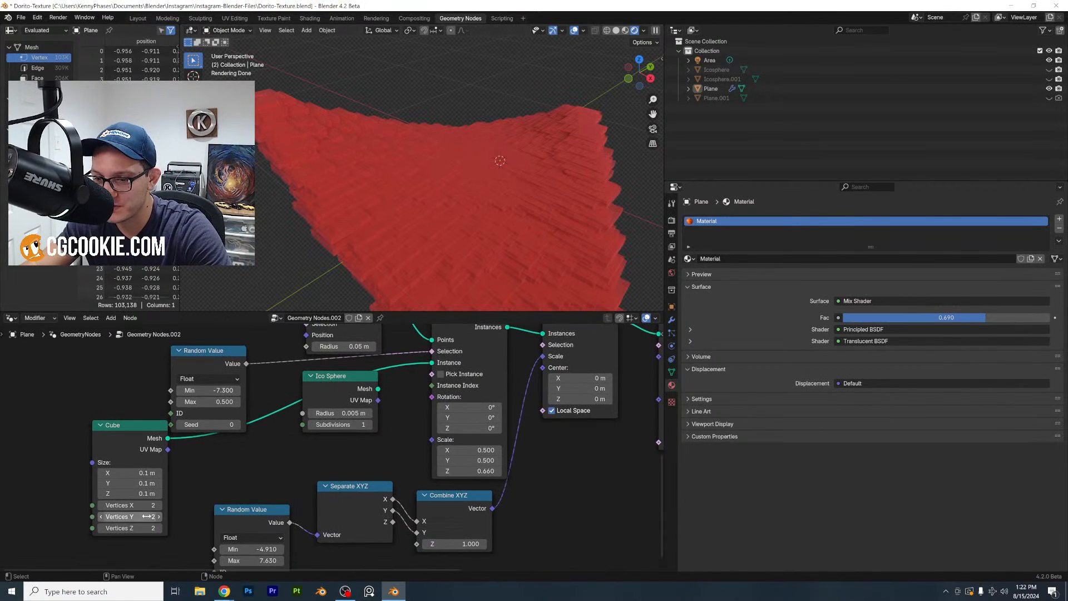
{"action": "left_click", "coordinate": [134, 473]}
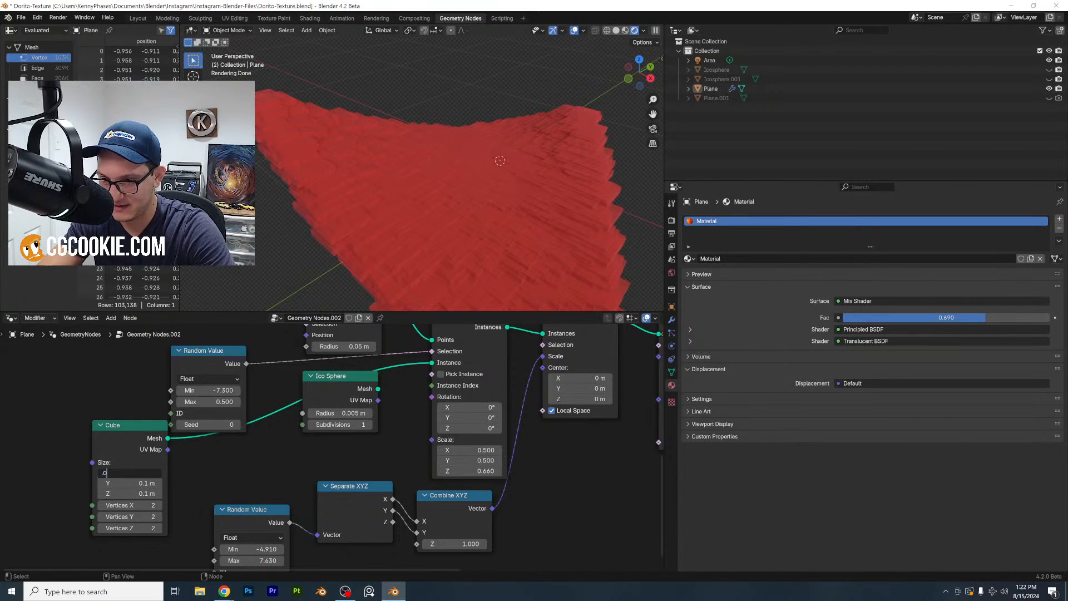
{"action": "type", "text": ".002"}
{"action": "key", "text": "Tab"}
{"action": "type", "text": ".002"}
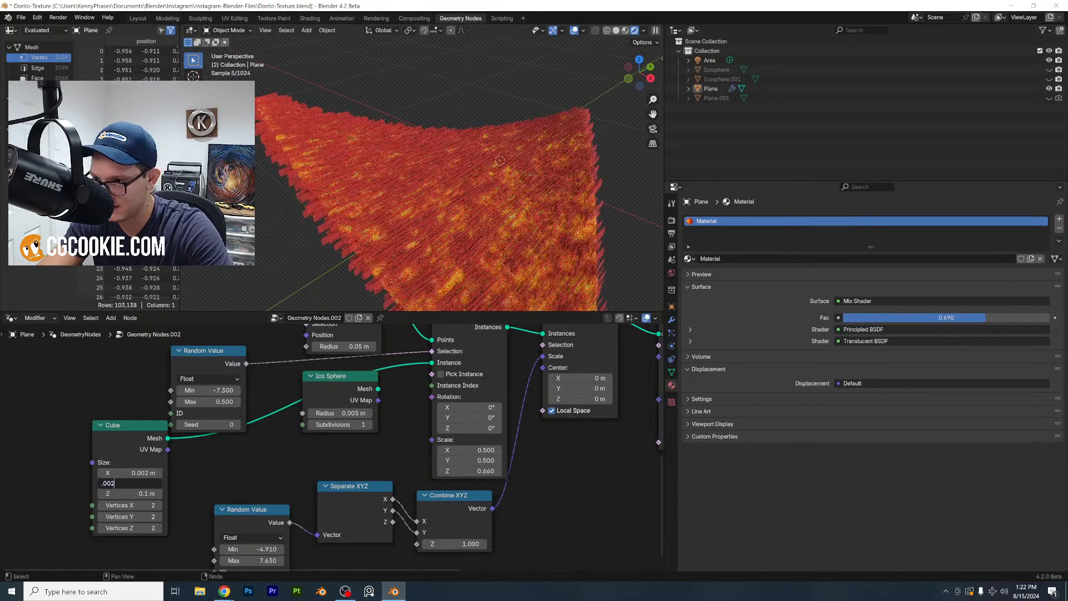
{"action": "key", "text": "Tab"}
{"action": "type", "text": ".002"}
{"action": "key", "text": "Return"}
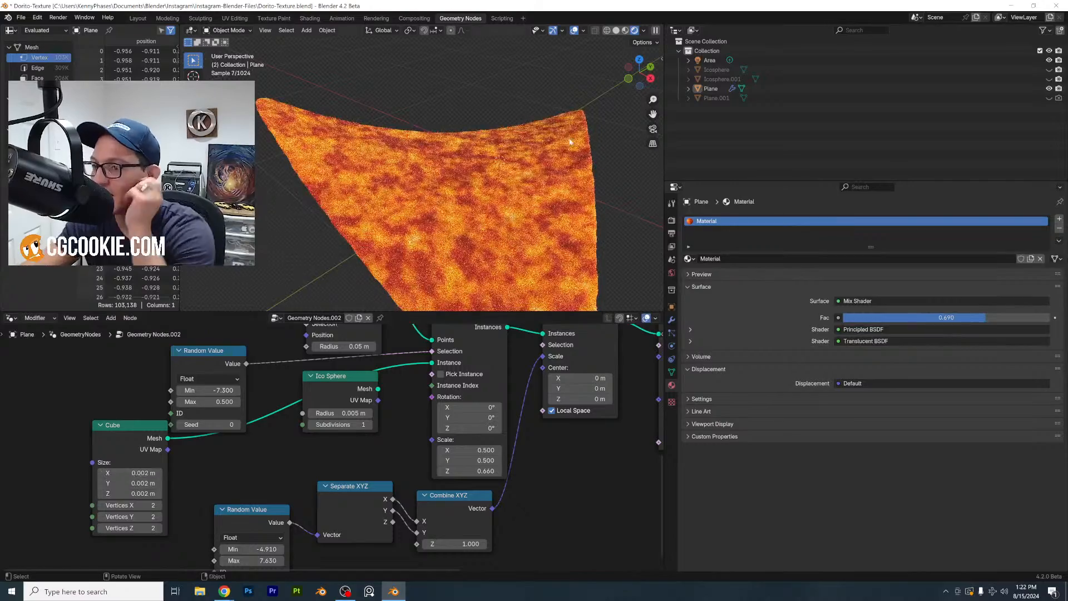
{"action": "scroll", "coordinate": [447, 230], "scroll_direction": "up", "scroll_amount": 3}
{"action": "scroll", "coordinate": [447, 230], "scroll_direction": "up", "scroll_amount": 4}
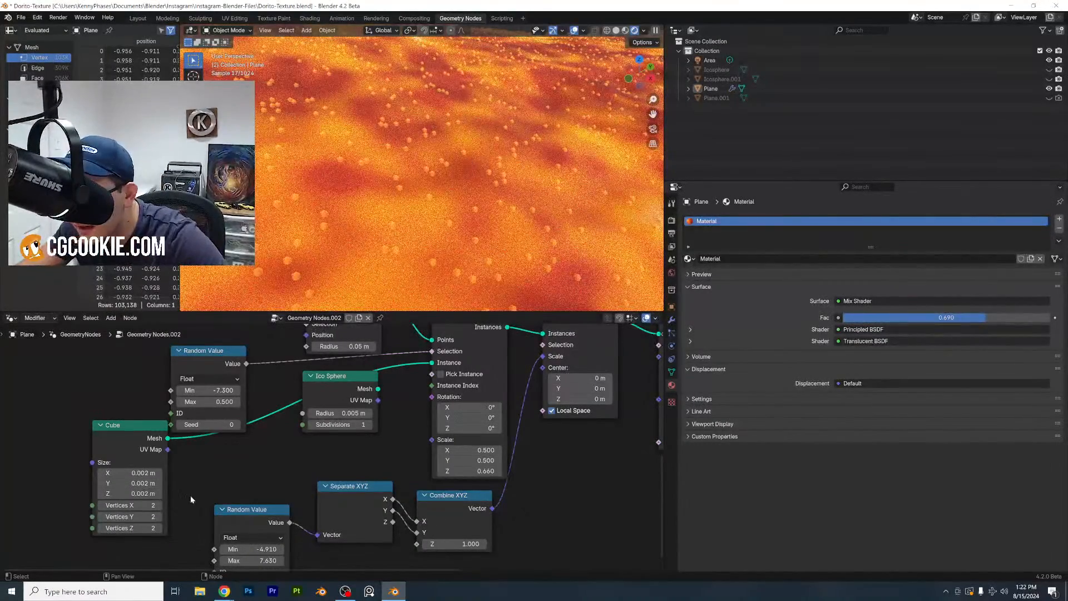
Set the Cube node's size to 0.05 m on all three axes
{"action": "left_click", "coordinate": [128, 473]}
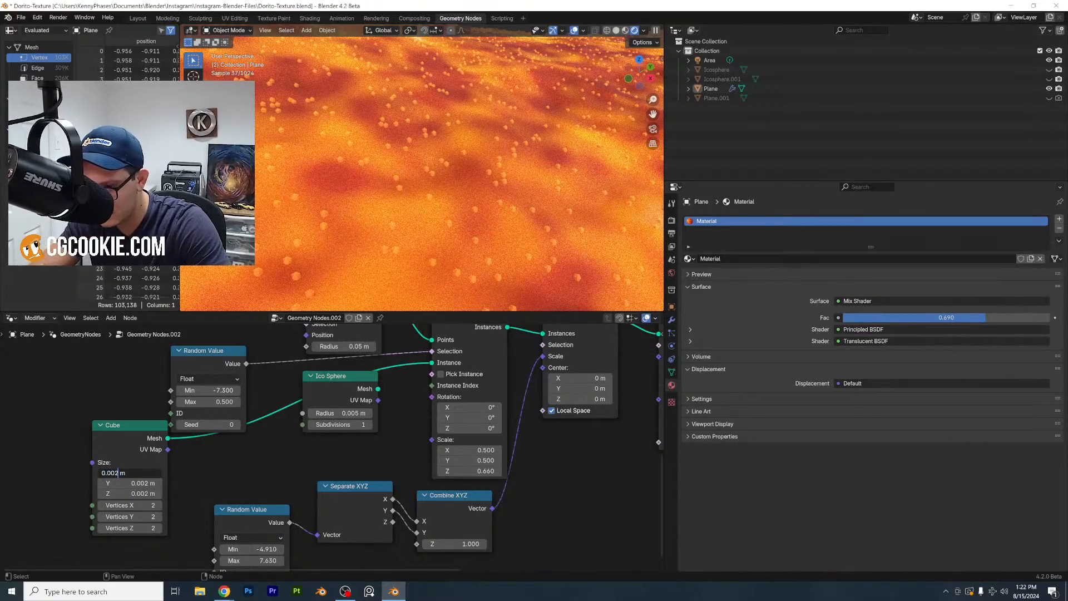
{"action": "type", "text": "5"}
{"action": "key", "text": "Tab"}
{"action": "type", "text": ".05"}
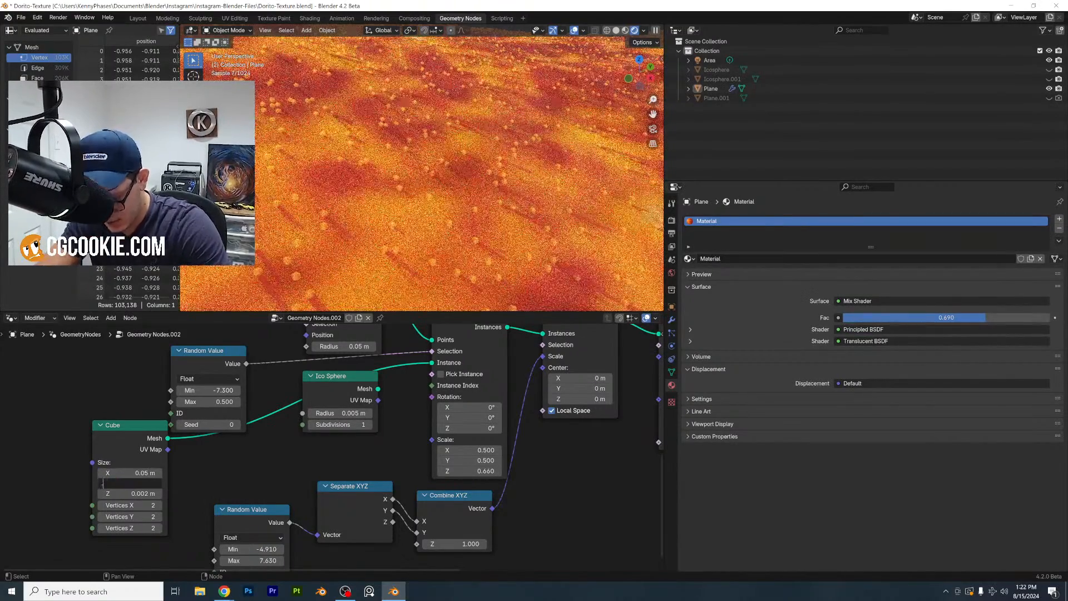
{"action": "key", "text": "Tab"}
{"action": "type", "text": ".05"}
{"action": "key", "text": "Return"}
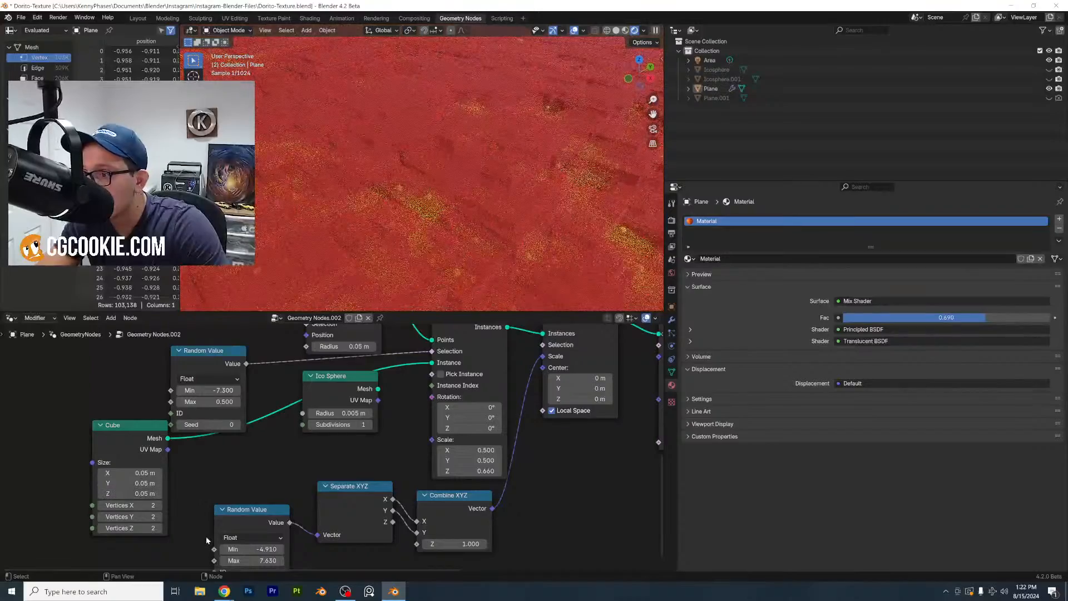
Set the Cube node's X, Y and Z size to 0.01 m
{"action": "left_click", "coordinate": [100, 472]}
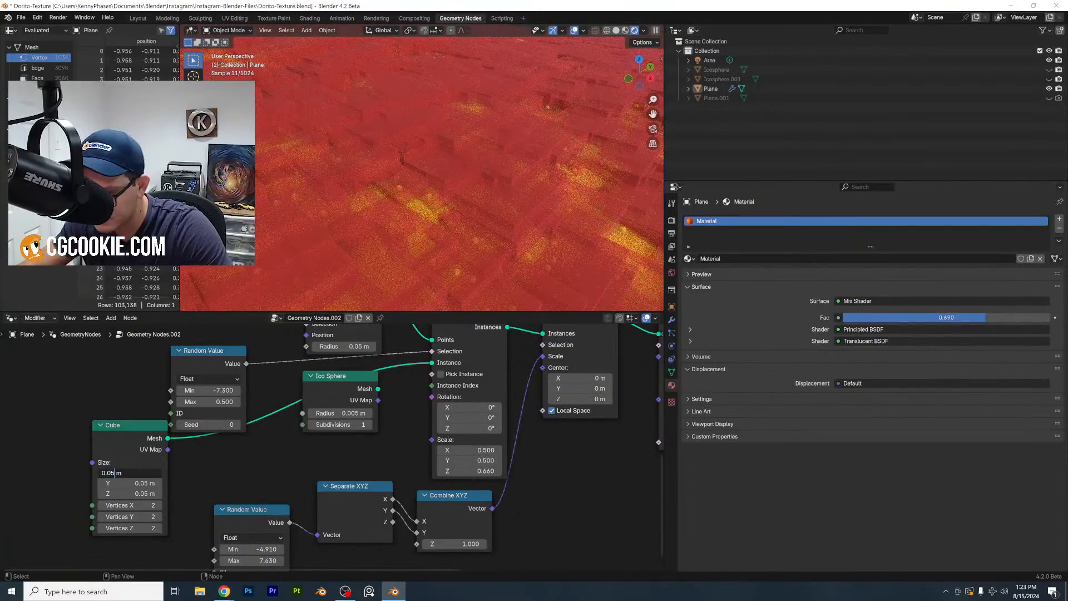
{"action": "type", "text": "1"}
{"action": "key", "text": "Return"}
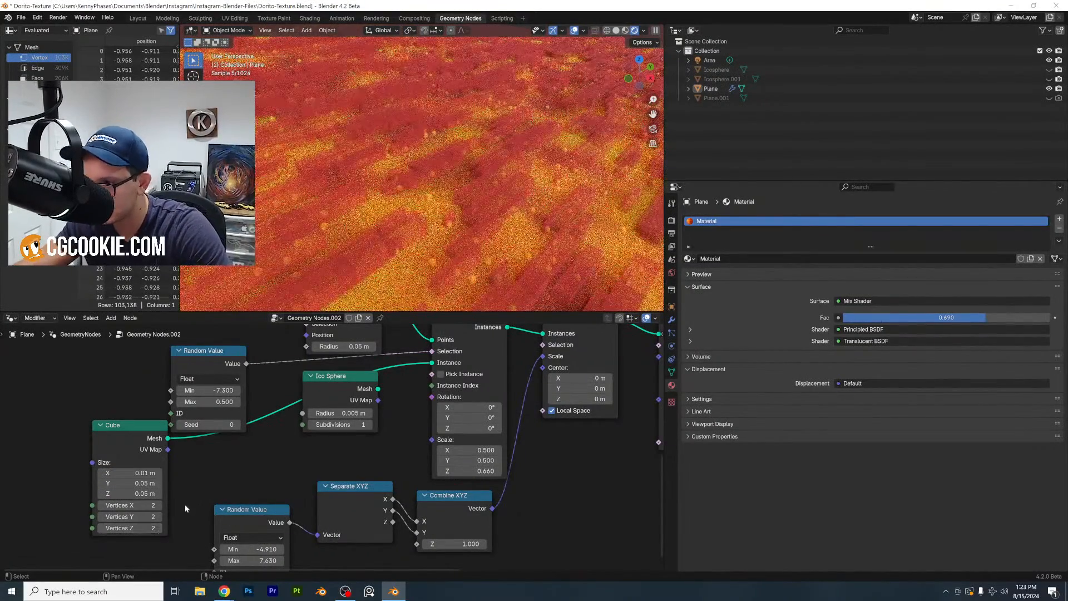
{"action": "left_click", "coordinate": [150, 484]}
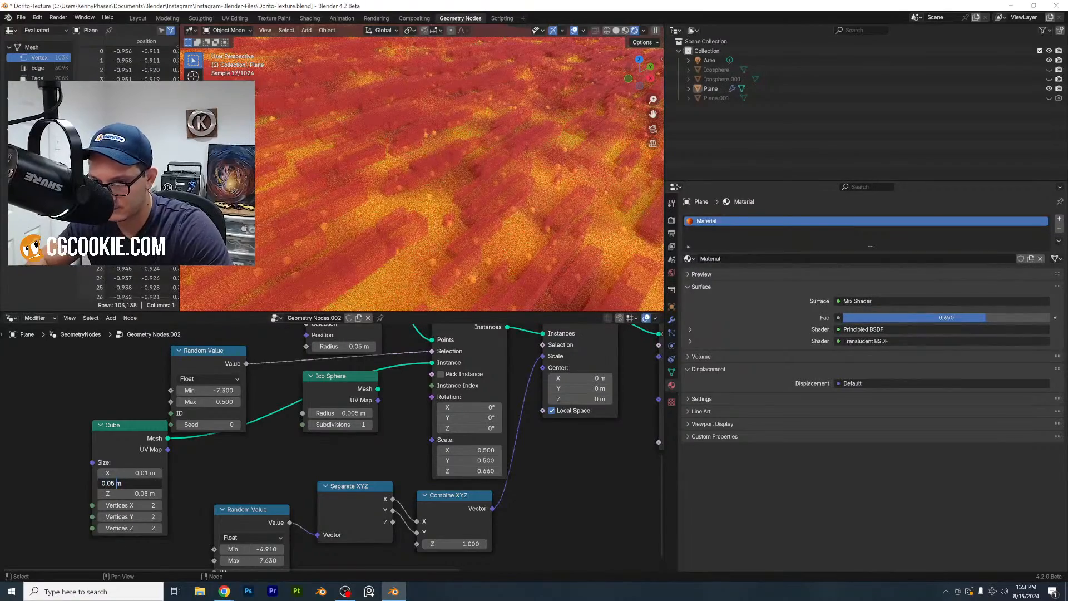
{"action": "key", "text": "Tab"}
{"action": "type", "text": ".01"}
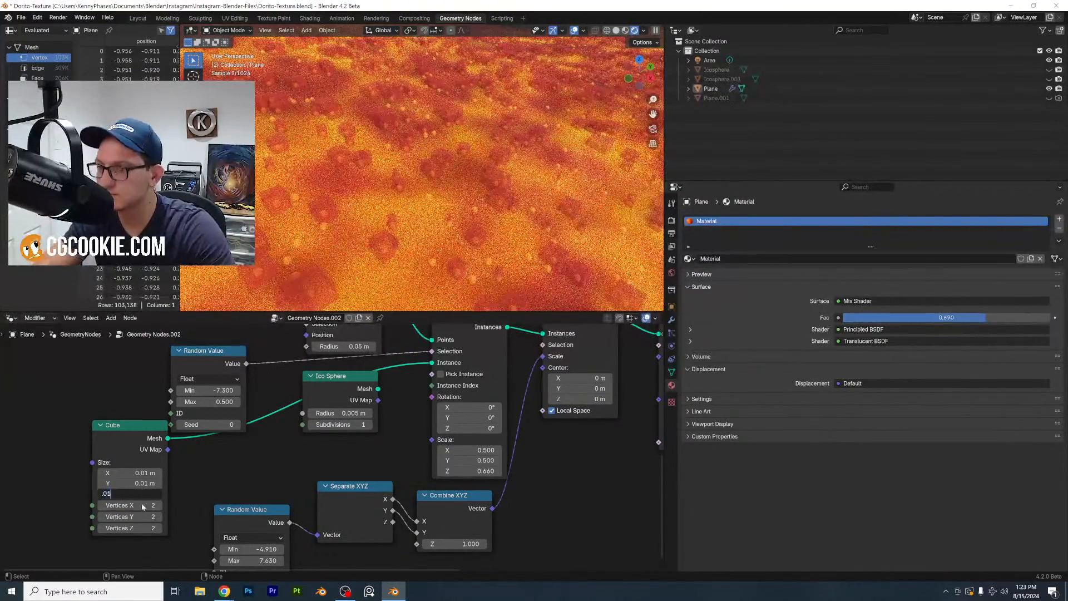
{"action": "key", "text": "Return"}
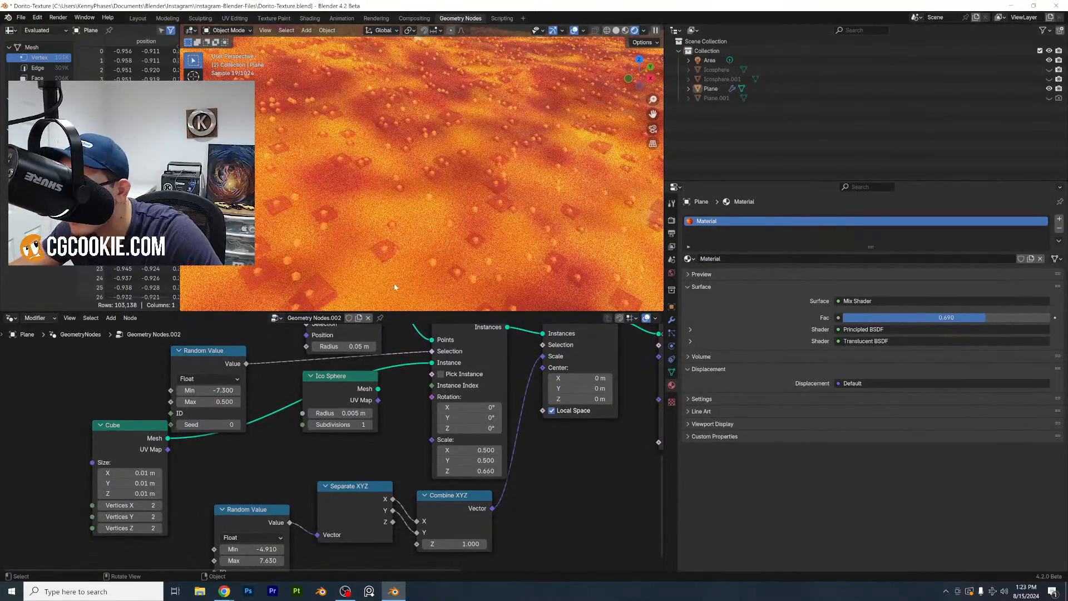
Add a Rotate Instances node between the lower branch's second Scale Instances node and its Set Material node
{"action": "scroll", "coordinate": [391, 435], "scroll_direction": "down", "scroll_amount": 2}
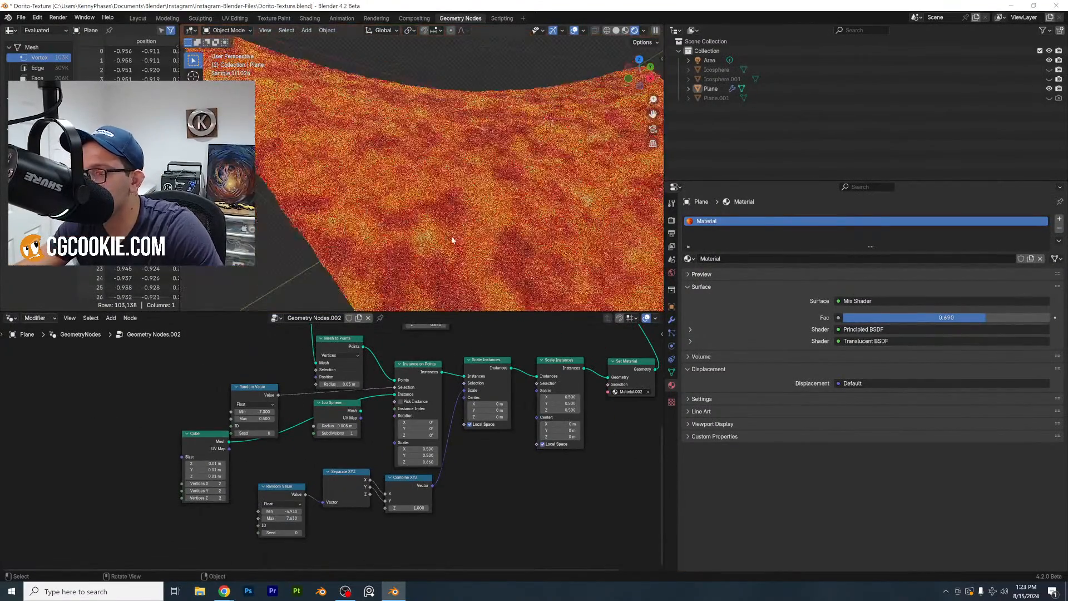
{"action": "scroll", "coordinate": [497, 466], "scroll_direction": "up", "scroll_amount": 1}
{"action": "middle_click_drag", "start_coordinate": [533, 434], "coordinate": [518, 478]}
{"action": "key", "text": "shift+a"}
{"action": "left_click", "coordinate": [472, 342]}
{"action": "type", "text": "rotate in"}
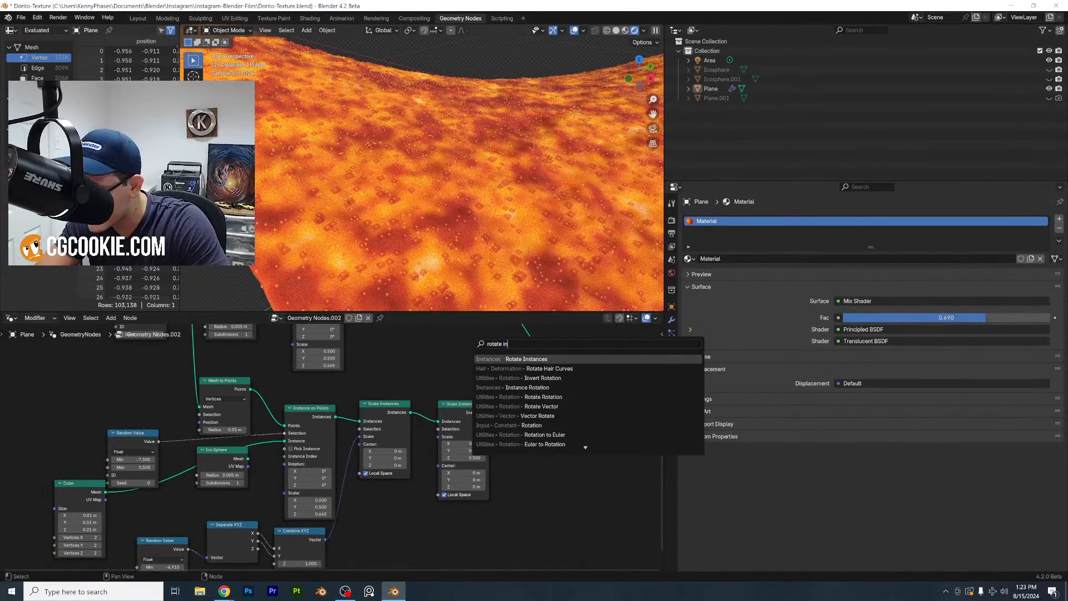
{"action": "key", "text": "Return"}
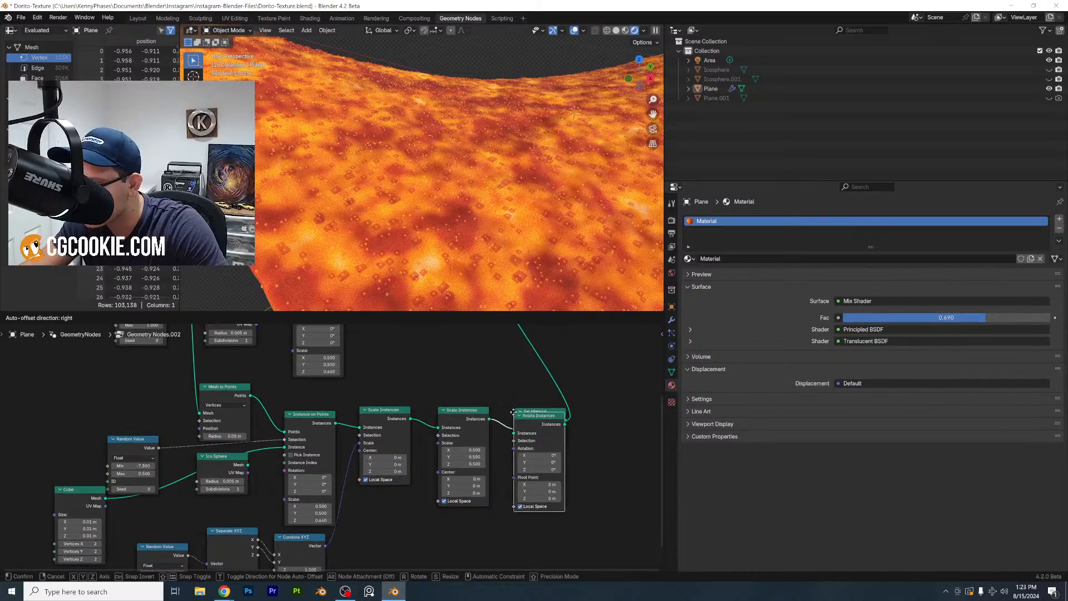
{"action": "left_click", "coordinate": [504, 403]}
{"action": "scroll", "coordinate": [475, 488], "scroll_direction": "up", "scroll_amount": 2}
{"action": "middle_click_drag", "start_coordinate": [476, 487], "coordinate": [422, 440]}
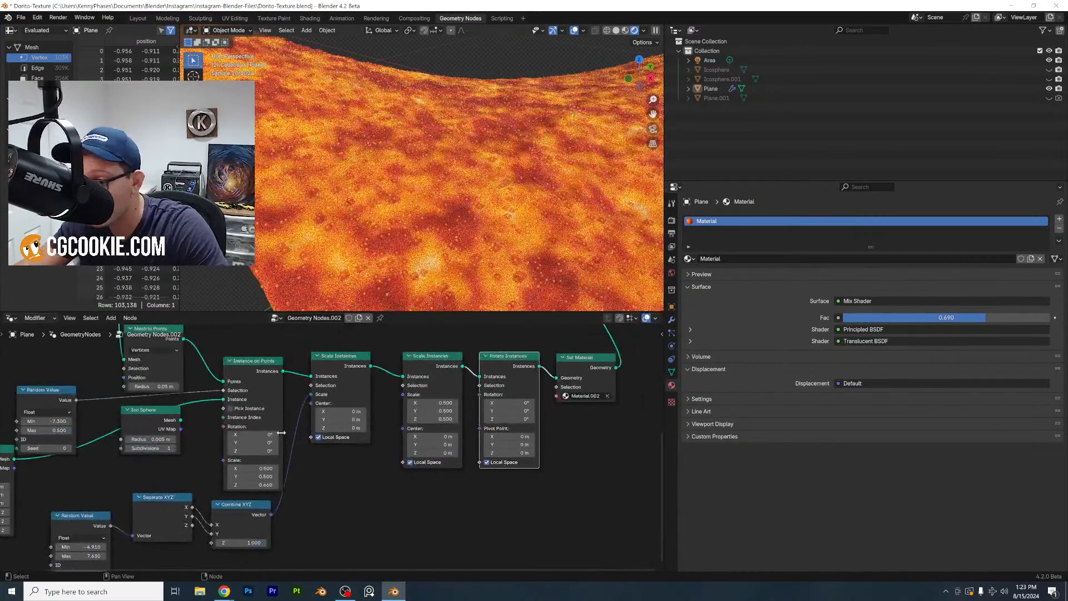
Duplicate the lower Random Value node, connect the copy to the Rotate Instances node's Rotation, and inspect the rotated crumbs
{"action": "left_click", "coordinate": [90, 517]}
{"action": "key", "text": "shift+d"}
{"action": "left_click", "coordinate": [374, 490]}
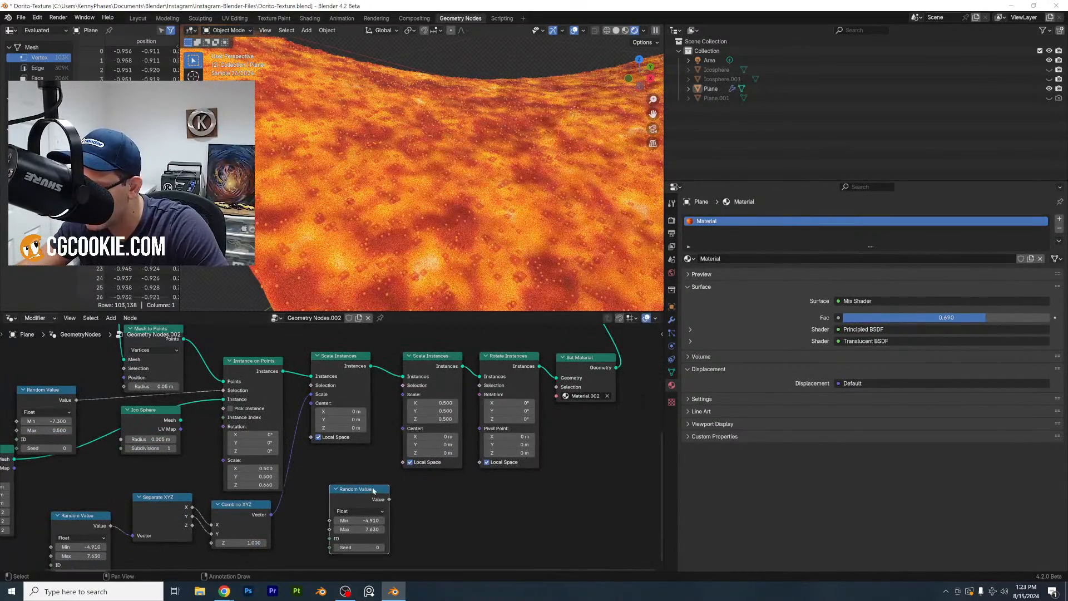
{"action": "left_click_drag", "start_coordinate": [389, 499], "coordinate": [479, 394]}
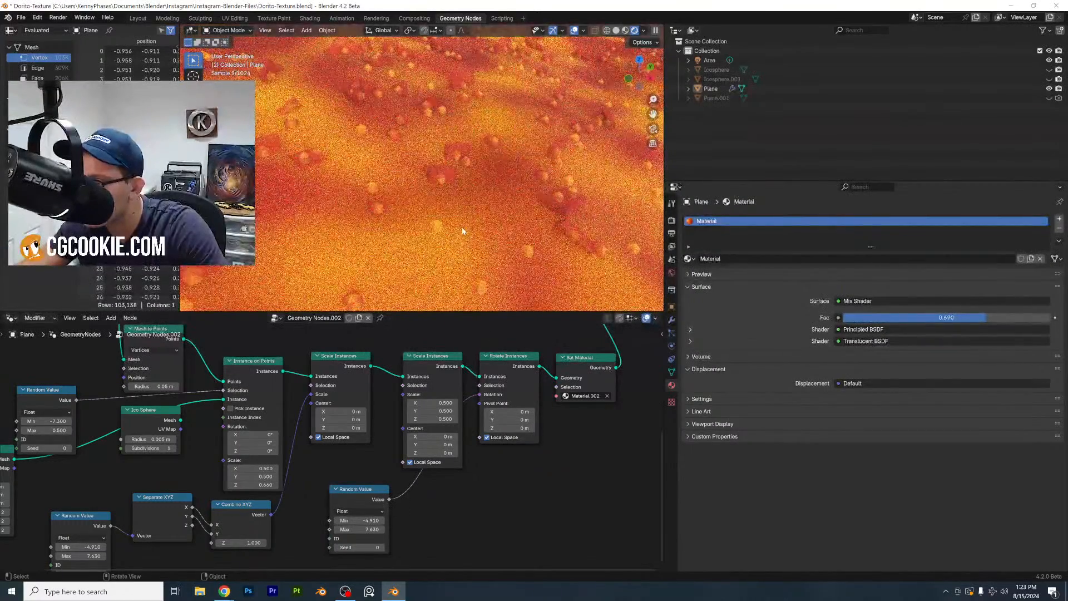
{"action": "scroll", "coordinate": [541, 157], "scroll_direction": "down", "scroll_amount": 5}
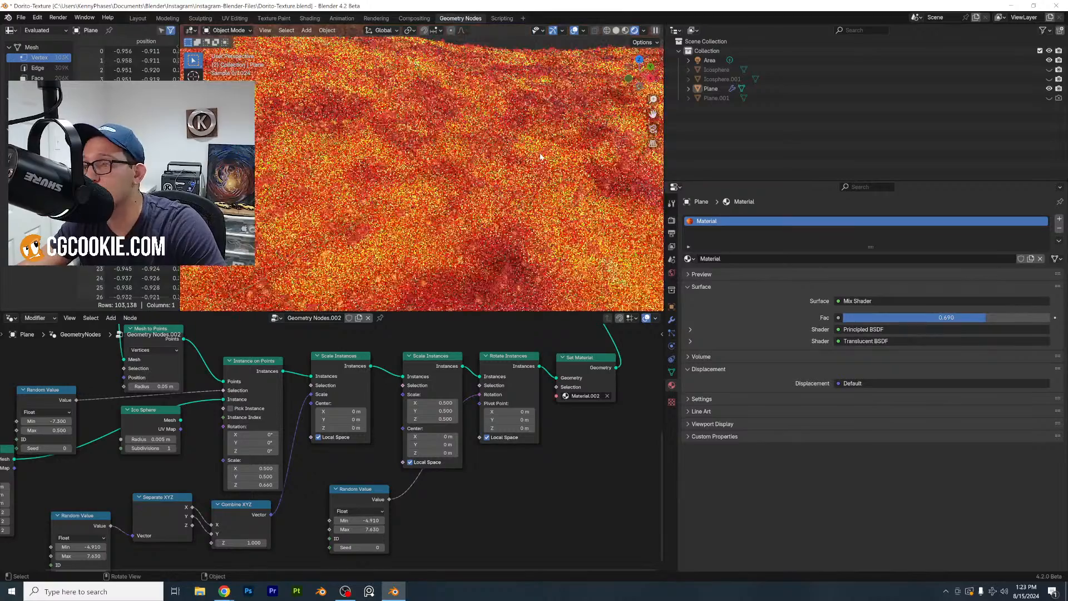
{"action": "scroll", "coordinate": [501, 356], "scroll_direction": "down", "scroll_amount": 3}
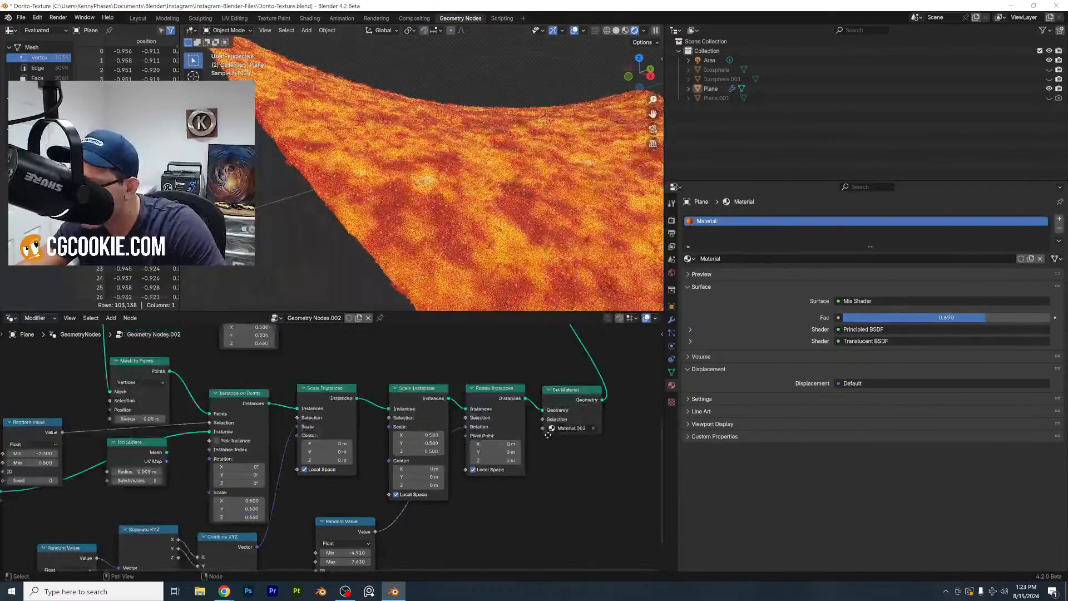
Duplicate Rotate Instances into the upper branch before Set Material and drive its Rotation with the same Random Value node
{"action": "middle_click_drag", "start_coordinate": [501, 356], "coordinate": [513, 483]}
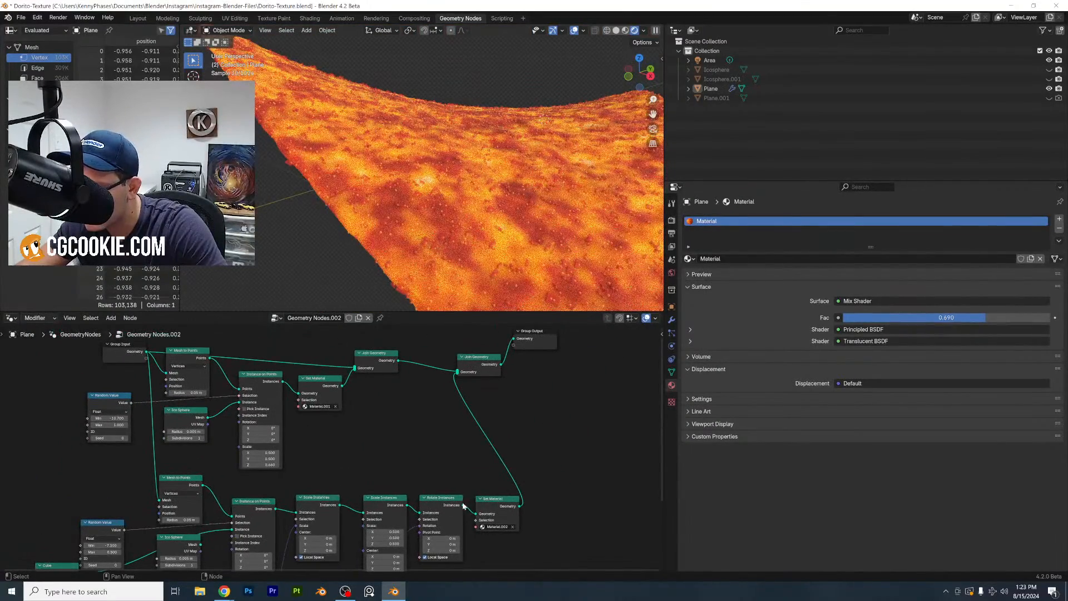
{"action": "key", "text": "shift+d"}
{"action": "left_click", "coordinate": [319, 395]}
{"action": "middle_click_drag", "start_coordinate": [318, 395], "coordinate": [385, 363]}
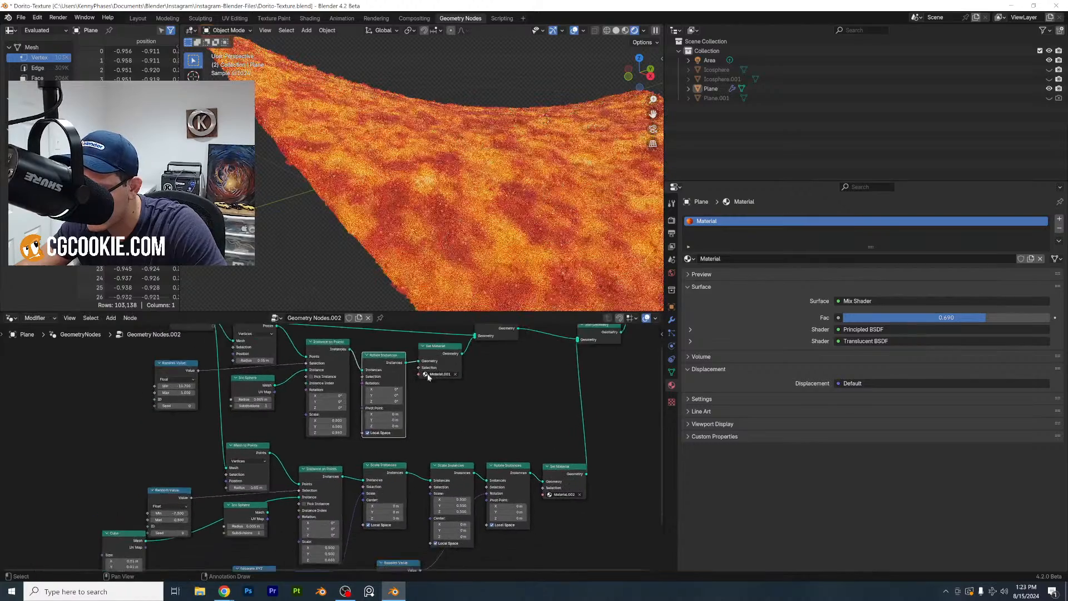
{"action": "scroll", "coordinate": [429, 546], "scroll_direction": "down", "scroll_amount": 2, "text": "shift"}
{"action": "left_click_drag", "start_coordinate": [421, 545], "coordinate": [363, 368]}
{"action": "key", "text": "Home"}
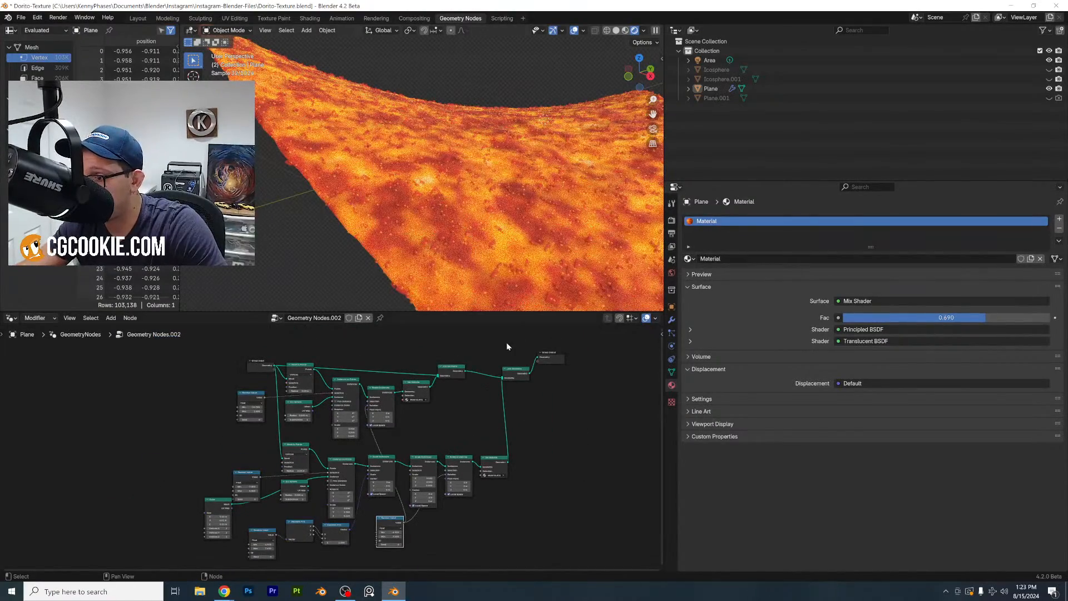
Duplicate the Cube node and connect its Mesh to the Instance input of the upper Instance on Points node
{"action": "scroll", "coordinate": [426, 458], "scroll_direction": "up", "scroll_amount": 3}
{"action": "middle_click_drag", "start_coordinate": [421, 419], "coordinate": [484, 404]}
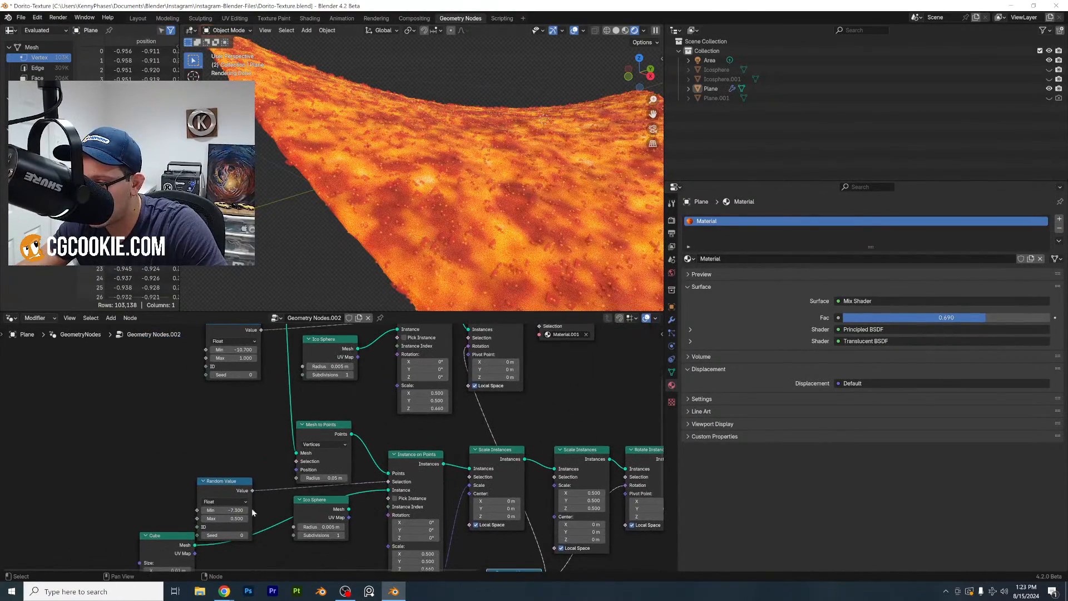
{"action": "left_click_drag", "start_coordinate": [179, 536], "coordinate": [151, 523]}
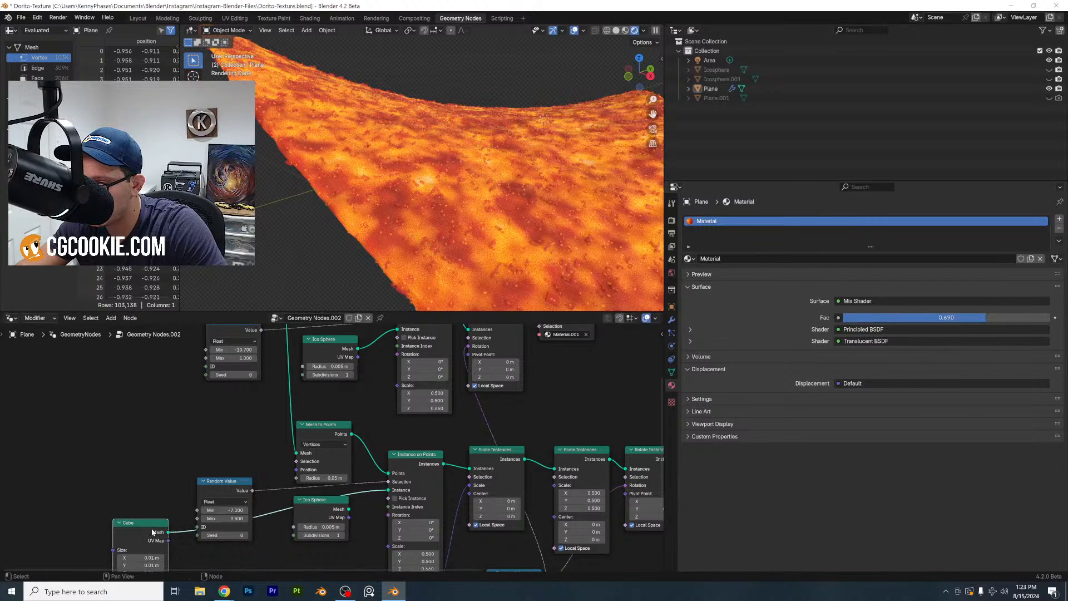
{"action": "key", "text": "shift+d"}
{"action": "left_click", "coordinate": [153, 394]}
{"action": "middle_click_drag", "start_coordinate": [163, 402], "coordinate": [187, 444]}
{"action": "left_click_drag", "start_coordinate": [192, 435], "coordinate": [422, 370]}
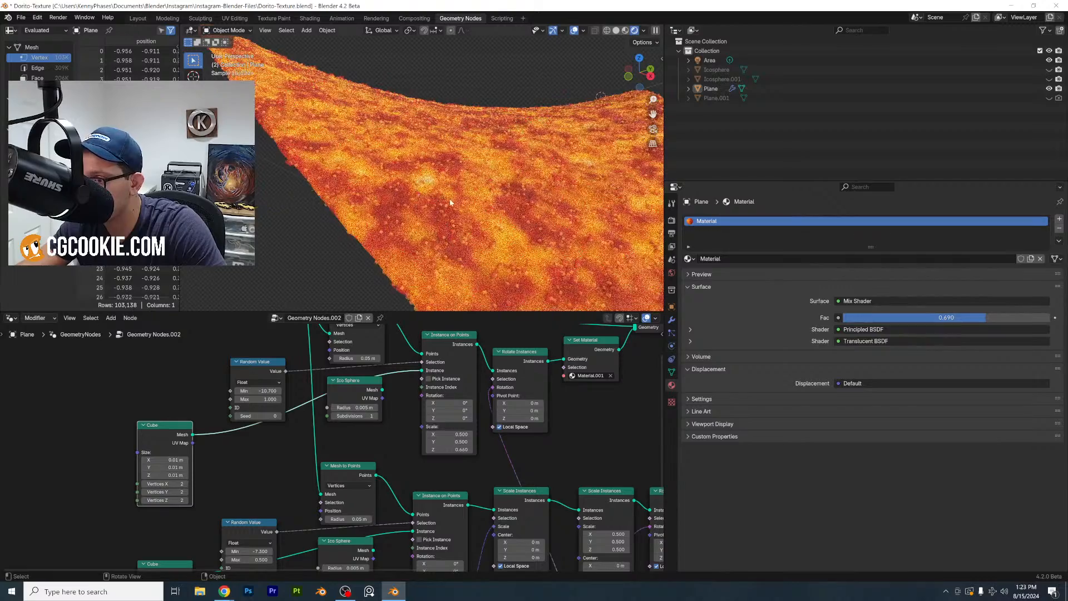
{"action": "scroll", "coordinate": [451, 203], "scroll_direction": "up", "scroll_amount": 8}
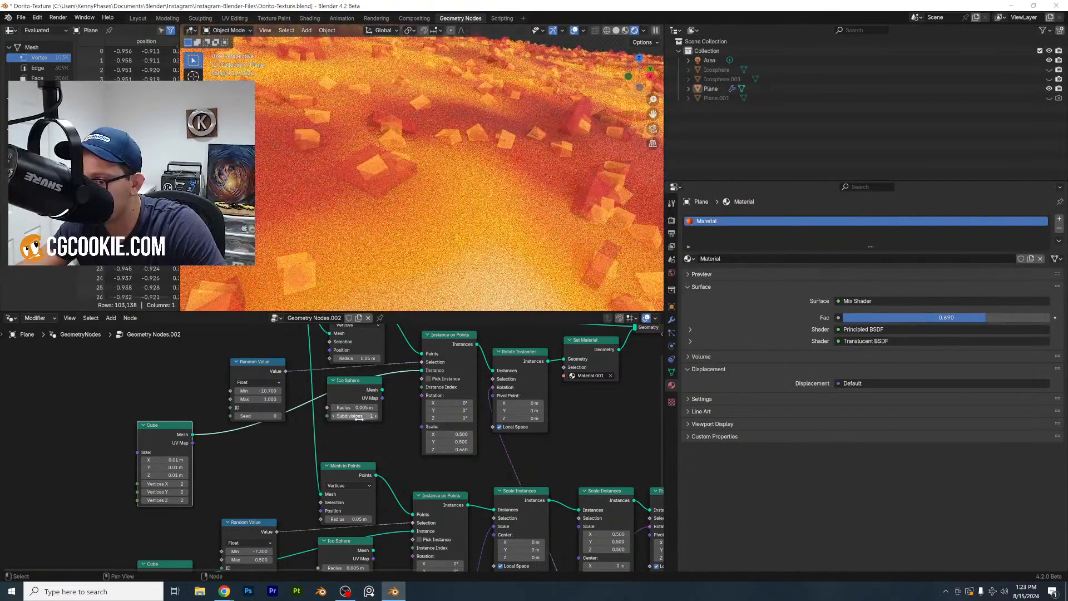
Set the upper Cube node's size to 0.005 m on X, Y and Z
{"action": "left_click", "coordinate": [148, 460]}
{"action": "left_click", "coordinate": [148, 460]}
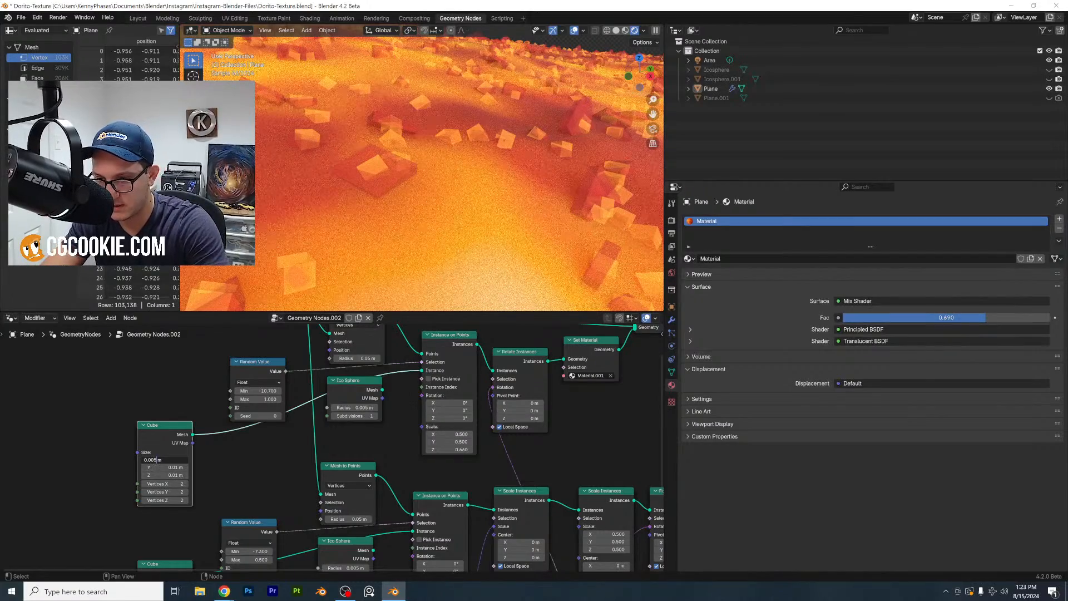
{"action": "key", "text": "Tab"}
{"action": "type", "text": ".005"}
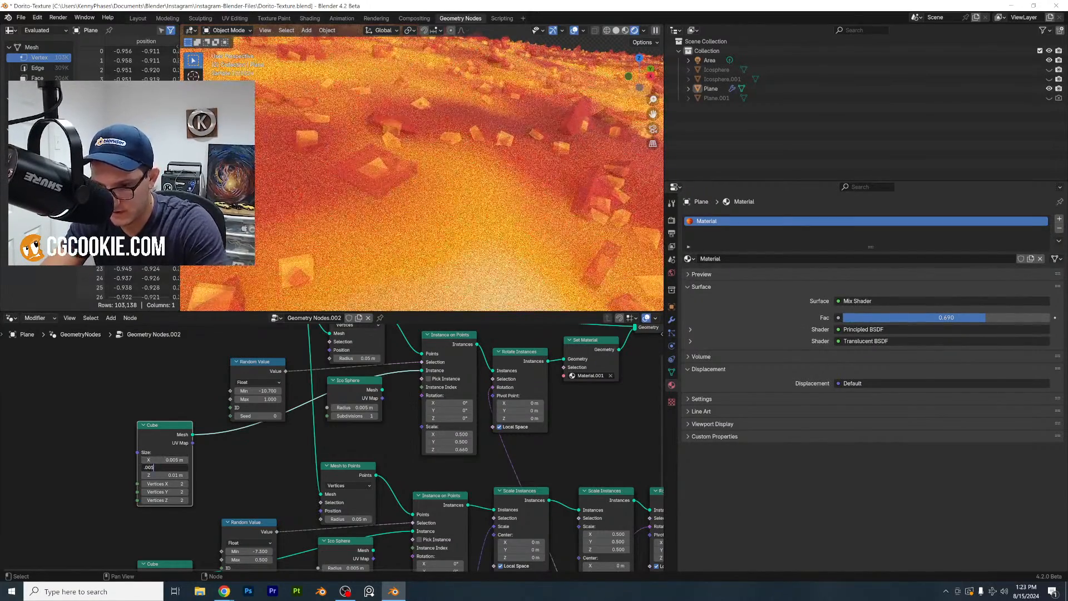
{"action": "key", "text": "Tab"}
{"action": "type", "text": ".005"}
{"action": "key", "text": "Return"}
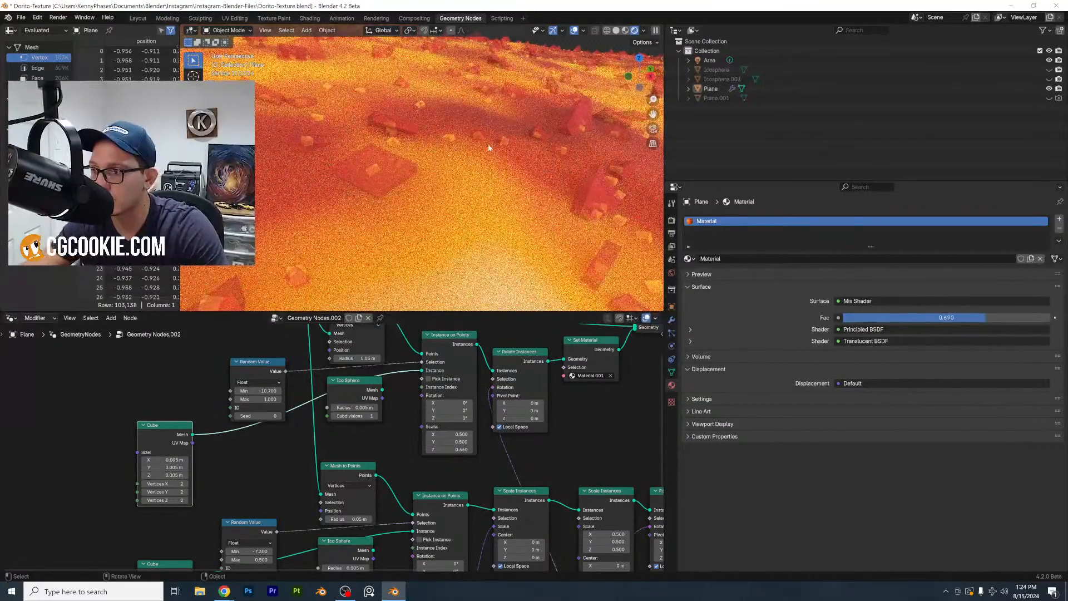
Check the crumbs from afar and up close, select the plane, and save the file
{"action": "scroll", "coordinate": [483, 158], "scroll_direction": "down", "scroll_amount": 6}
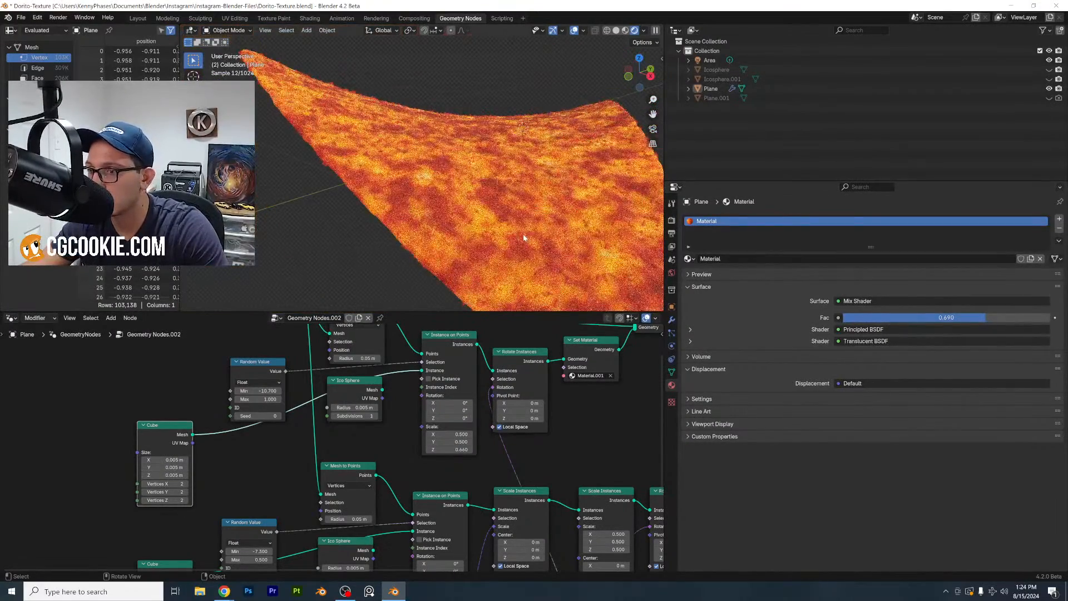
{"action": "scroll", "coordinate": [522, 234], "scroll_direction": "up", "scroll_amount": 6}
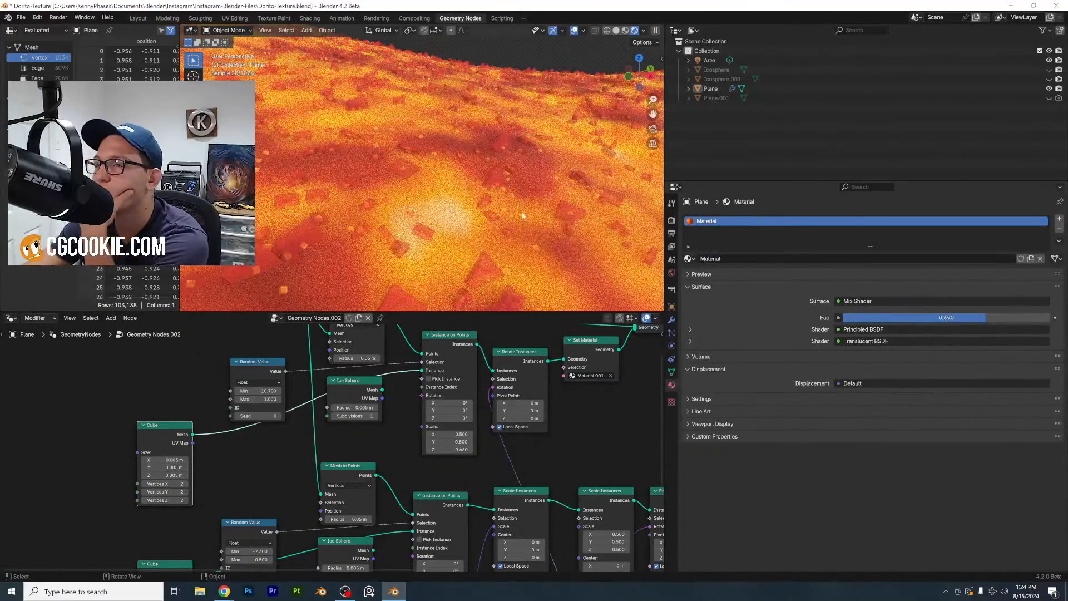
{"action": "left_click", "coordinate": [538, 190]}
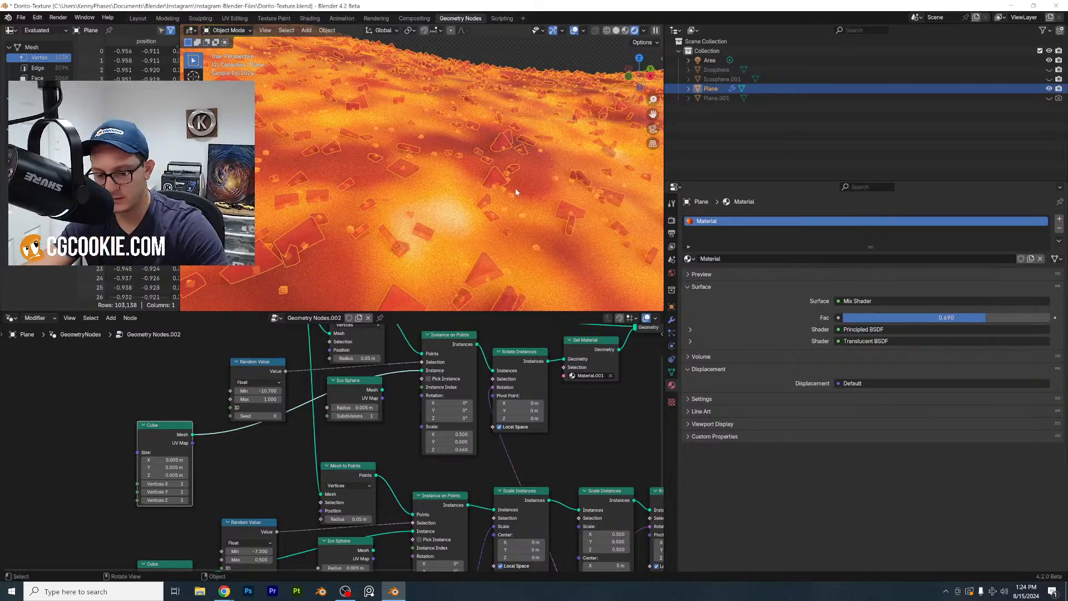
{"action": "key", "text": "ctrl+s"}
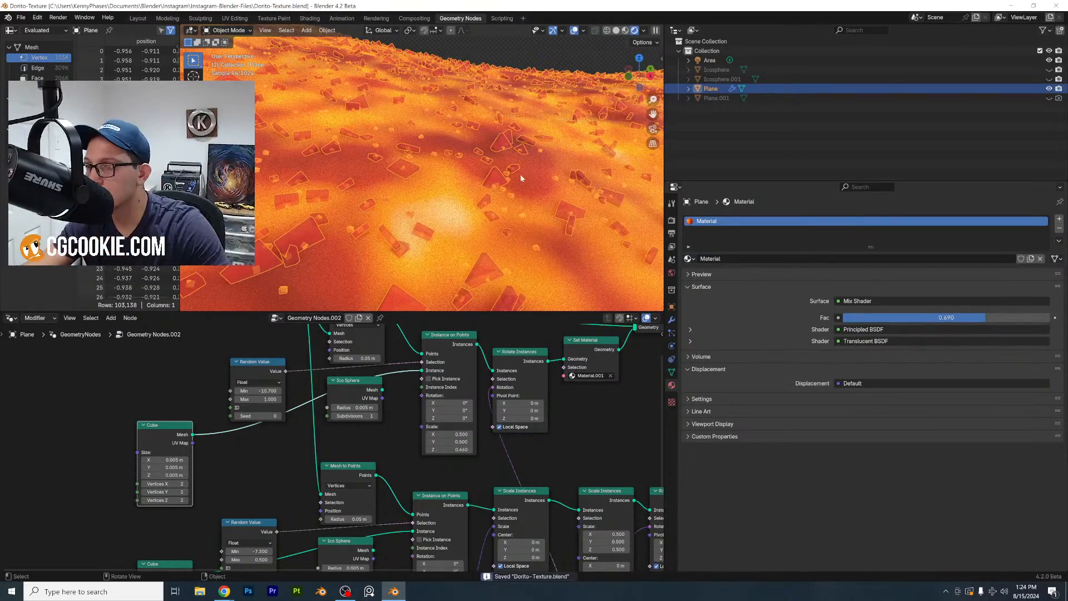
In the Shading workspace, set the Bump strength of the plane's material to 0.692 and deselect the plane
{"action": "left_click", "coordinate": [310, 18]}
{"action": "scroll", "coordinate": [482, 173], "scroll_direction": "up", "scroll_amount": 2}
{"action": "middle_click_drag", "start_coordinate": [482, 205], "coordinate": [479, 179]}
{"action": "scroll", "coordinate": [570, 477], "scroll_direction": "down", "scroll_amount": 3}
{"action": "middle_click_drag", "start_coordinate": [570, 484], "coordinate": [544, 457]}
{"action": "scroll", "coordinate": [368, 461], "scroll_direction": "up", "scroll_amount": 3}
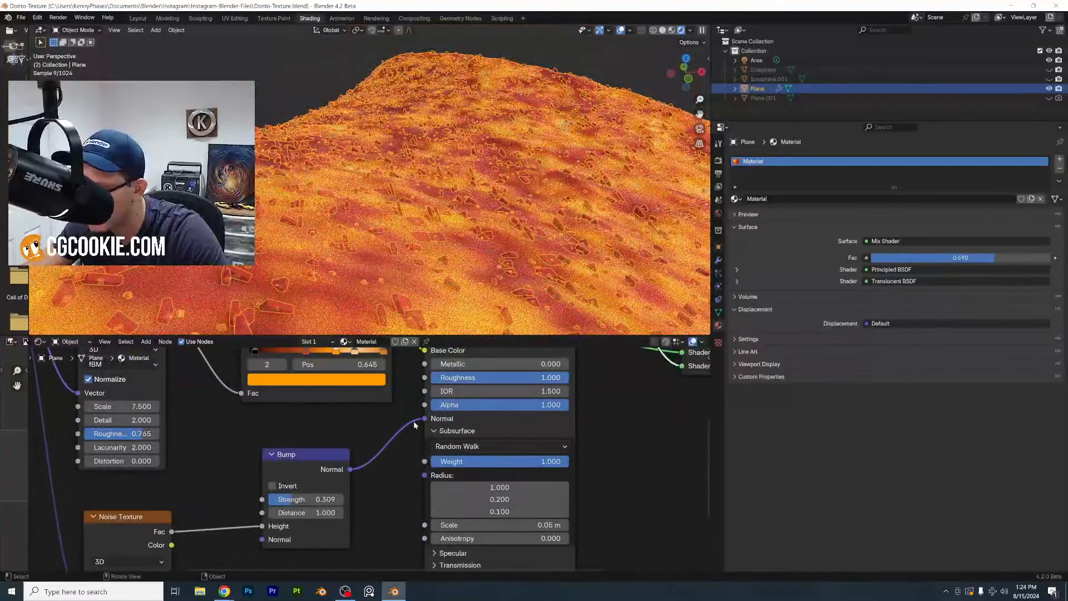
{"action": "middle_click_drag", "start_coordinate": [301, 503], "coordinate": [312, 488]}
{"action": "left_click_drag", "start_coordinate": [311, 488], "coordinate": [340, 488]}
{"action": "middle_click_drag", "start_coordinate": [484, 193], "coordinate": [589, 92]}
{"action": "left_click", "coordinate": [589, 93]}
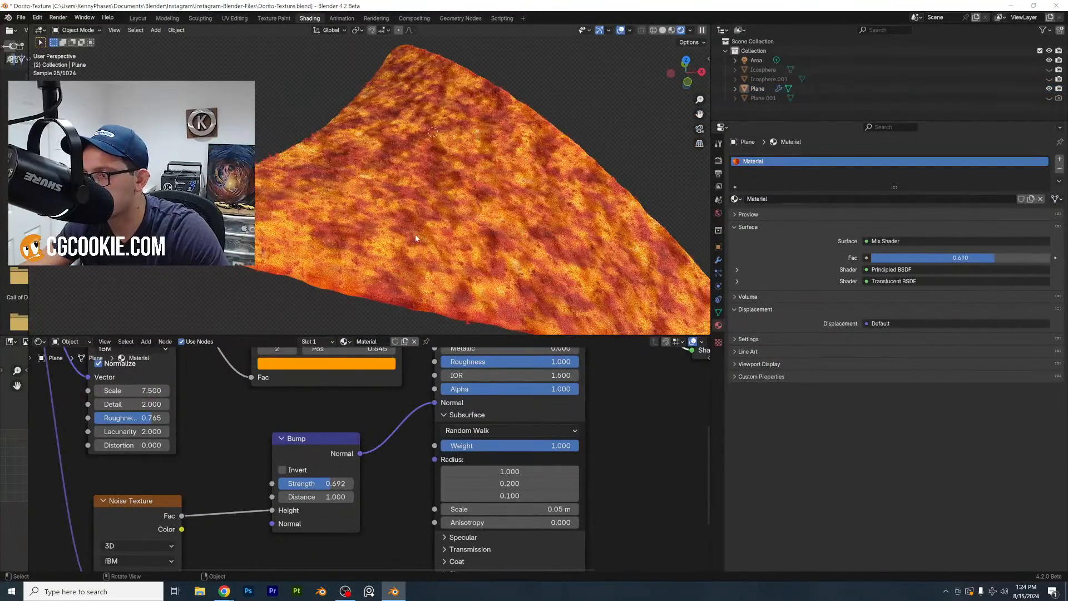
Set the alpha of Icosphere.001's Material.002 to 0.613
{"action": "left_click", "coordinate": [801, 79]}
{"action": "left_click", "coordinate": [719, 325]}
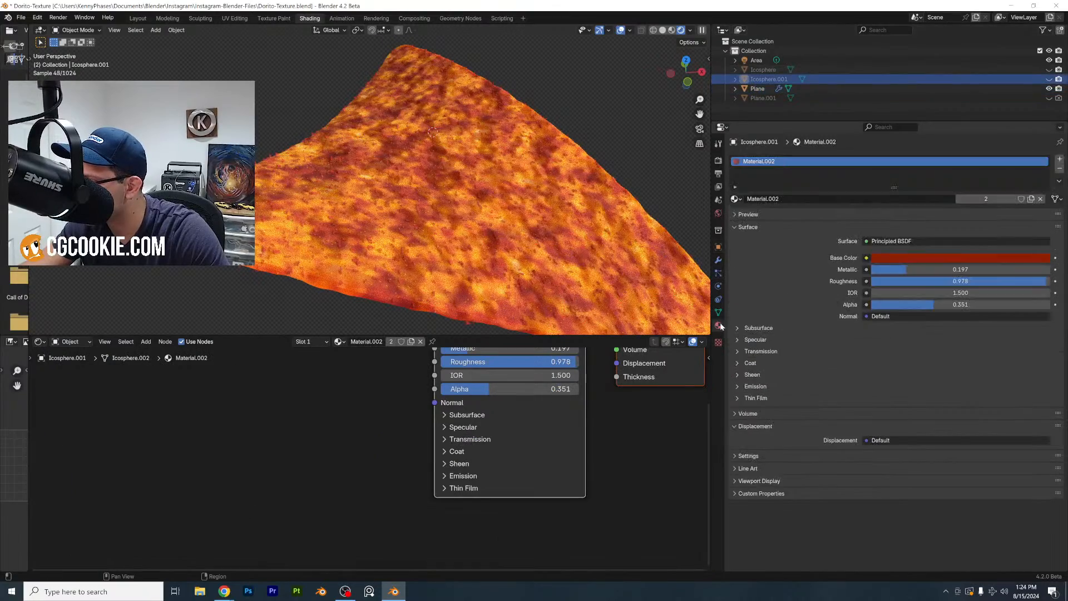
{"action": "left_click", "coordinate": [940, 258]}
{"action": "left_click_drag", "start_coordinate": [979, 227], "coordinate": [1034, 225]}
{"action": "mouse_move", "coordinate": [962, 304]}
{"action": "left_mouse_down"}
{"action": "mouse_move", "coordinate": [1010, 304]}
{"action": "mouse_move", "coordinate": [979, 305]}
{"action": "left_mouse_up"}
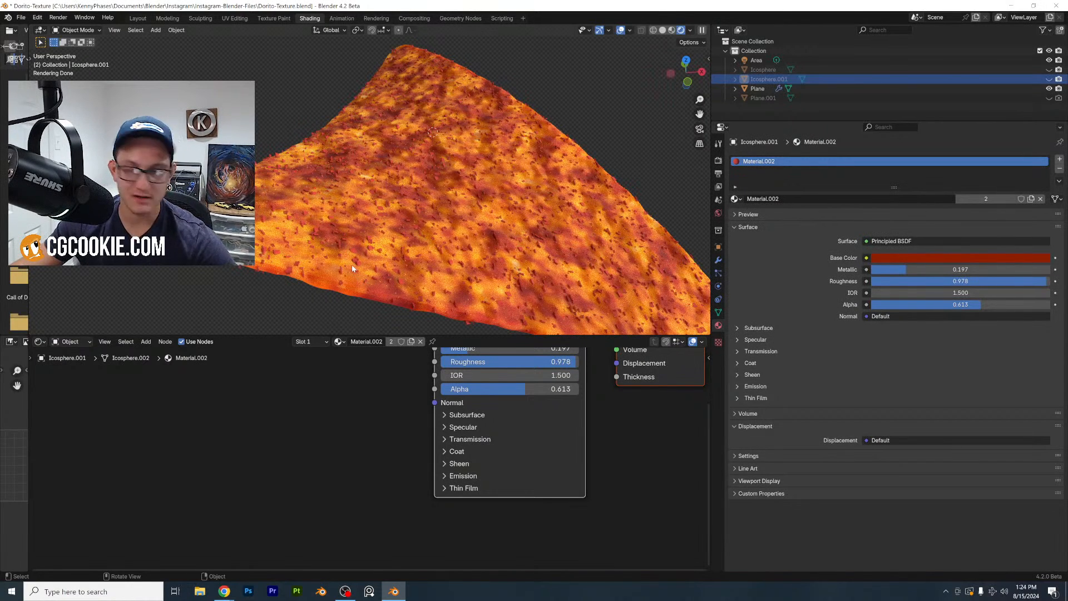
Return to the plane's geometry nodes, add a Value node and connect it to the upper Cube node's Size
{"action": "left_click", "coordinate": [758, 89]}
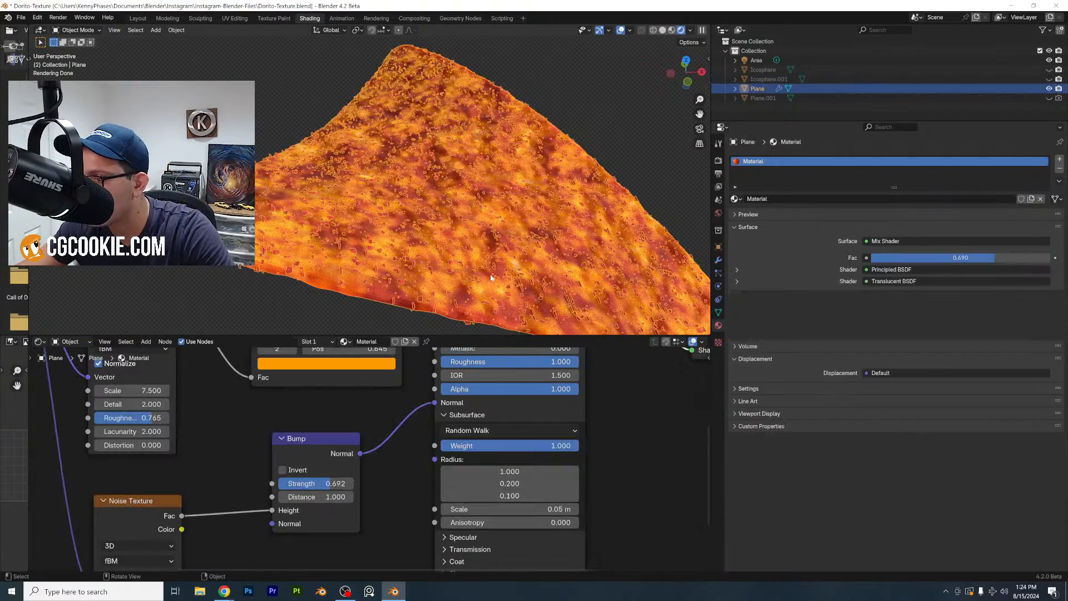
{"action": "left_click", "coordinate": [461, 18]}
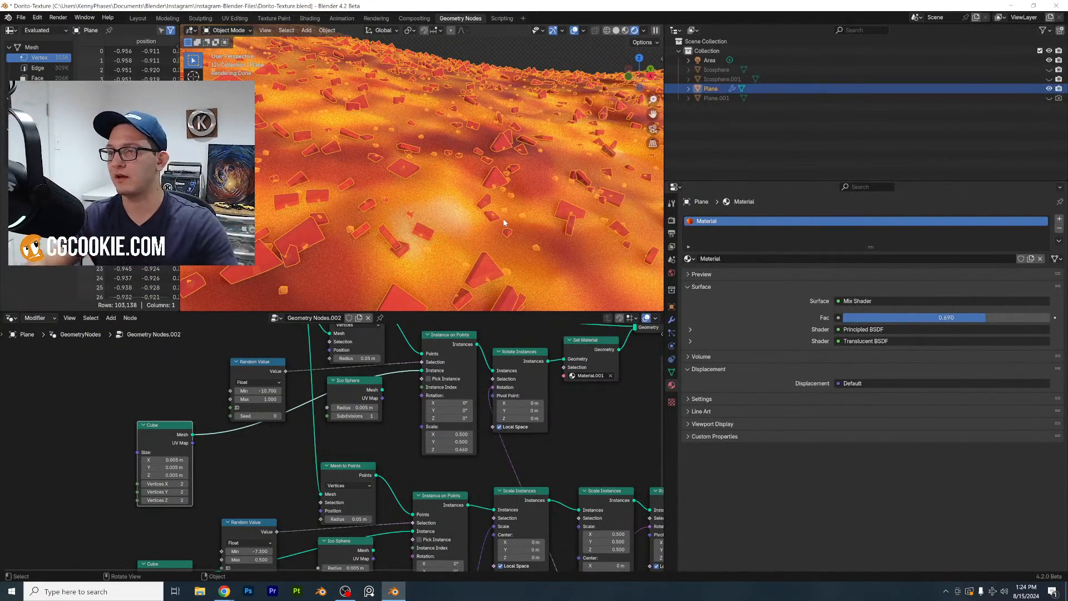
{"action": "scroll", "coordinate": [396, 406], "scroll_direction": "down", "scroll_amount": 2}
{"action": "middle_click_drag", "start_coordinate": [408, 438], "coordinate": [457, 392]}
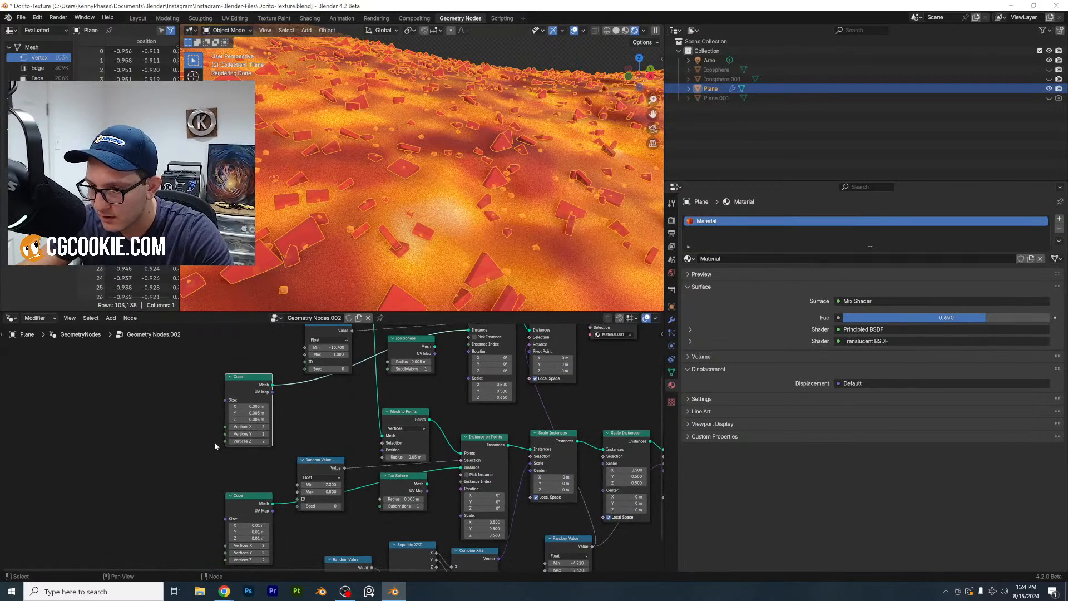
{"action": "middle_click_drag", "start_coordinate": [214, 442], "coordinate": [253, 396]}
{"action": "key", "text": "shift+a"}
{"action": "type", "text": "v"}
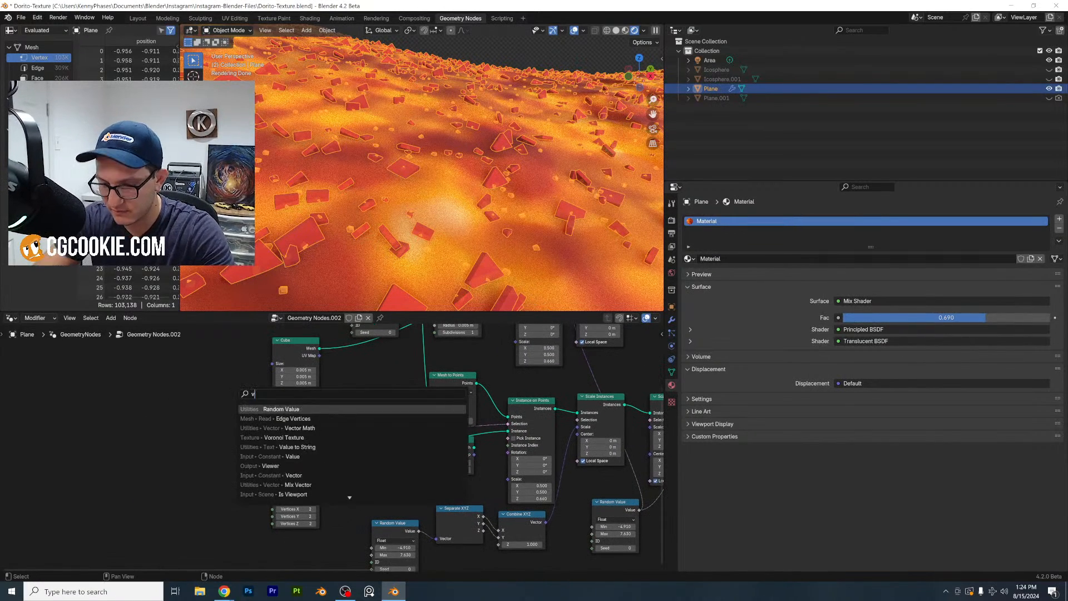
{"action": "type", "text": "alue"}
{"action": "key", "text": "Return"}
{"action": "left_click", "coordinate": [222, 379]}
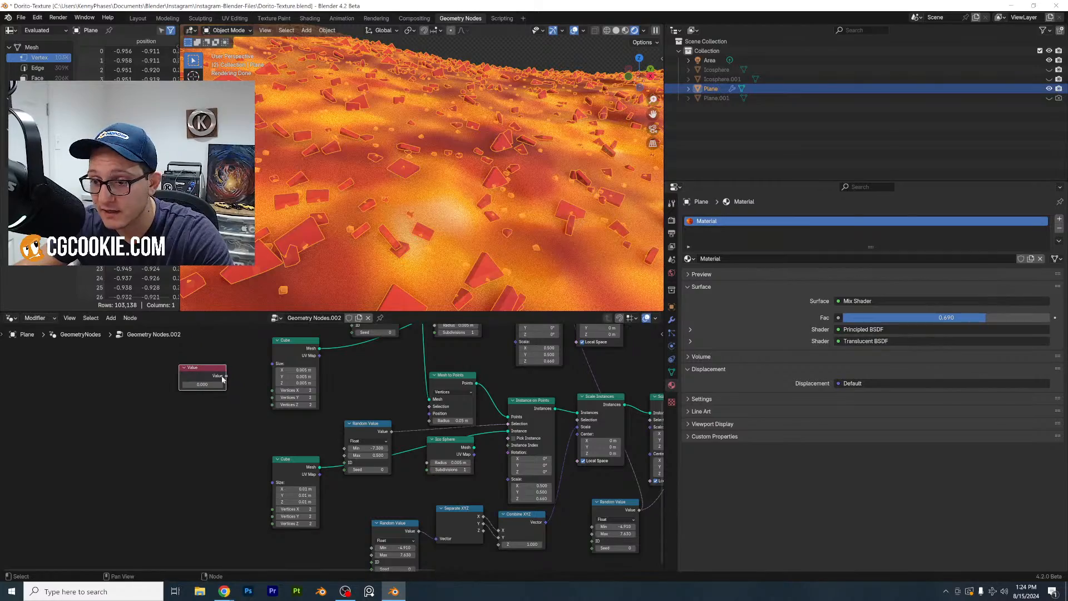
{"action": "left_click_drag", "start_coordinate": [226, 376], "coordinate": [272, 364]}
Set the Value node feeding the upper Cube's size to 0.001
{"action": "scroll", "coordinate": [315, 417], "scroll_direction": "up", "scroll_amount": 2}
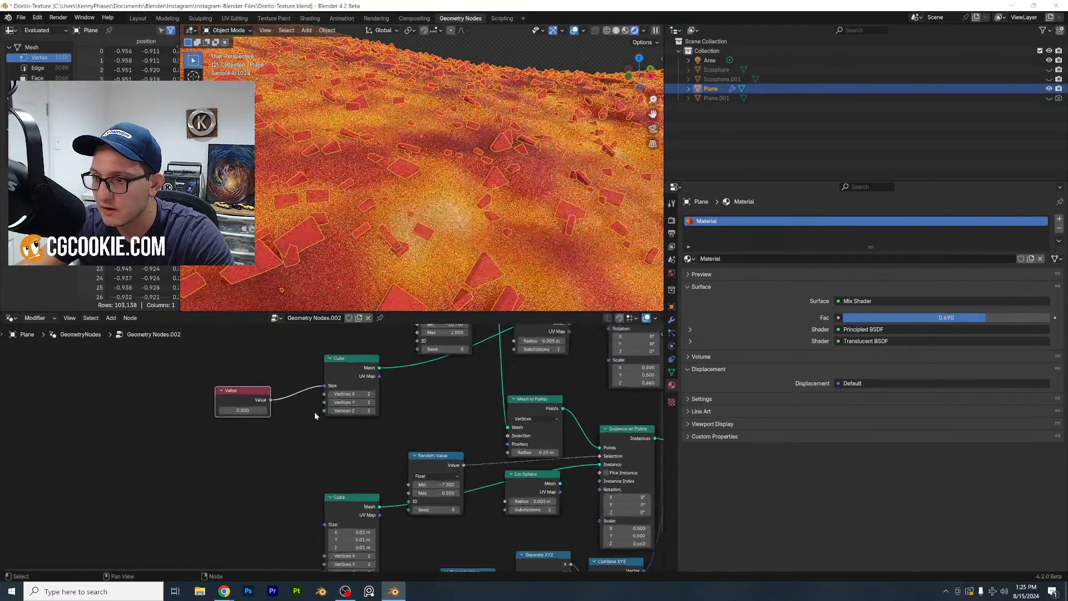
{"action": "scroll", "coordinate": [315, 412], "scroll_direction": "up", "scroll_amount": 2}
{"action": "double_click", "coordinate": [242, 410]}
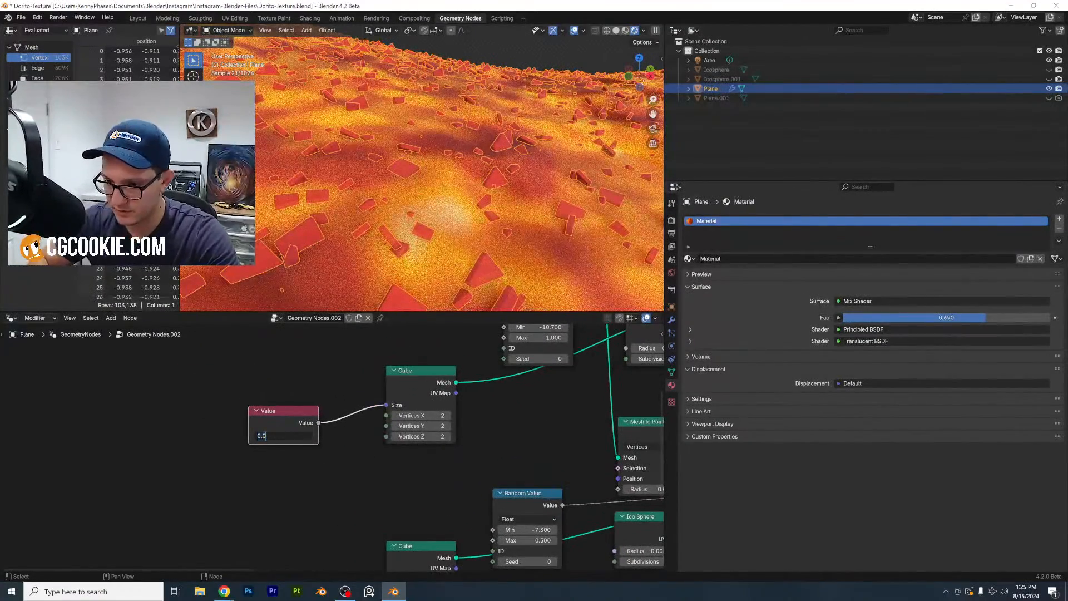
{"action": "type", "text": "0.001"}
{"action": "key", "text": "Return"}
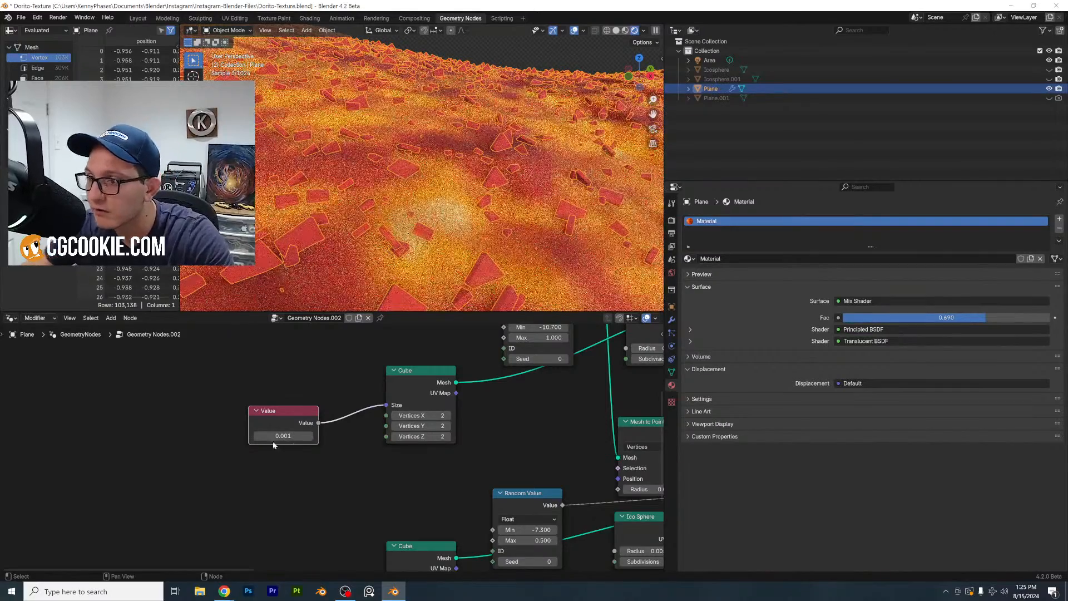
Duplicate the Value node and connect the copy to the lower Cube node's Size
{"action": "scroll", "coordinate": [336, 390], "scroll_direction": "down", "scroll_amount": 2}
{"action": "key", "text": "shift+d"}
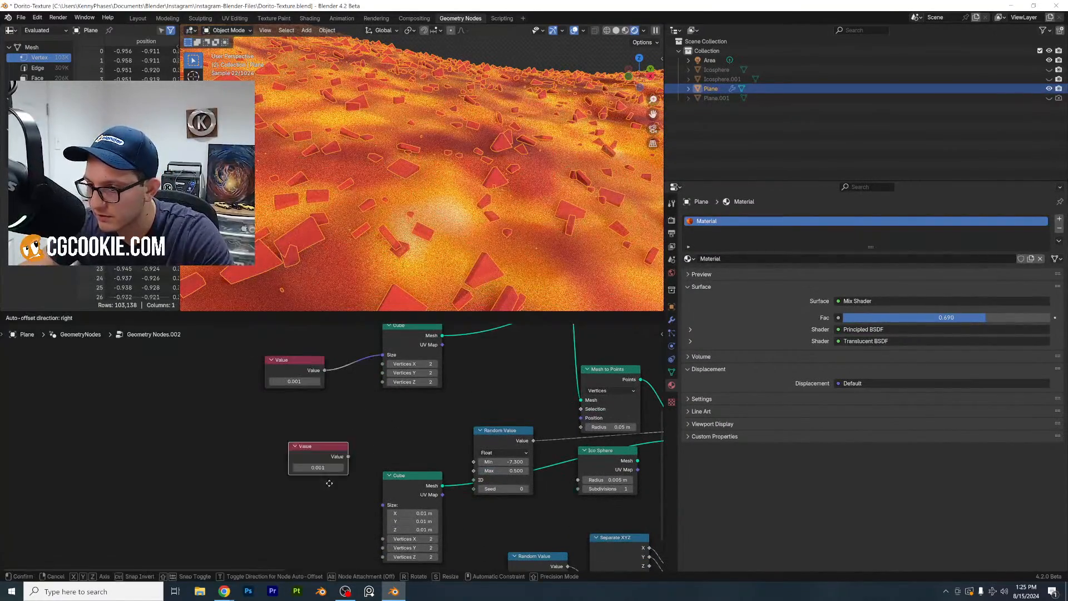
{"action": "left_click", "coordinate": [326, 509]}
{"action": "left_click_drag", "start_coordinate": [343, 507], "coordinate": [381, 509]}
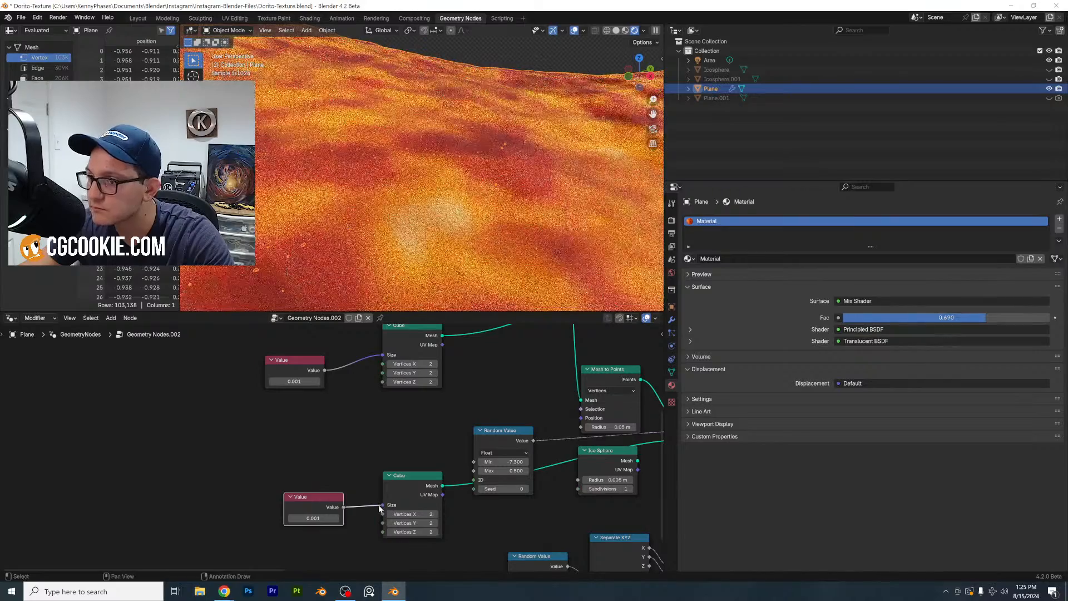
Set the Value node feeding the lower Cube's size to 0.003
{"action": "double_click", "coordinate": [314, 518]}
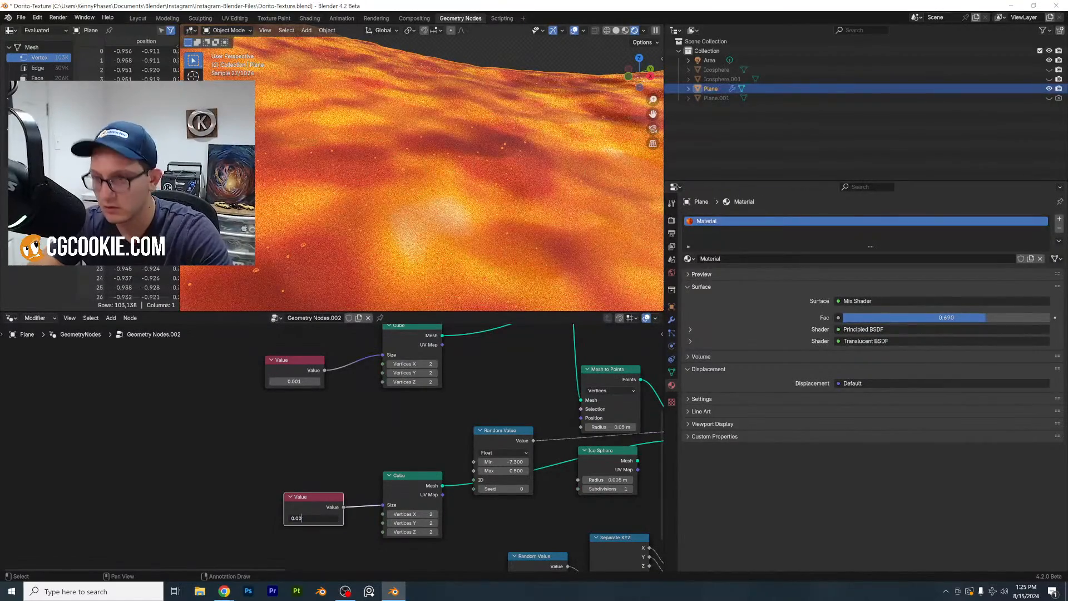
{"action": "type", "text": "3"}
{"action": "key", "text": "Return"}
{"action": "left_click", "coordinate": [532, 55]}
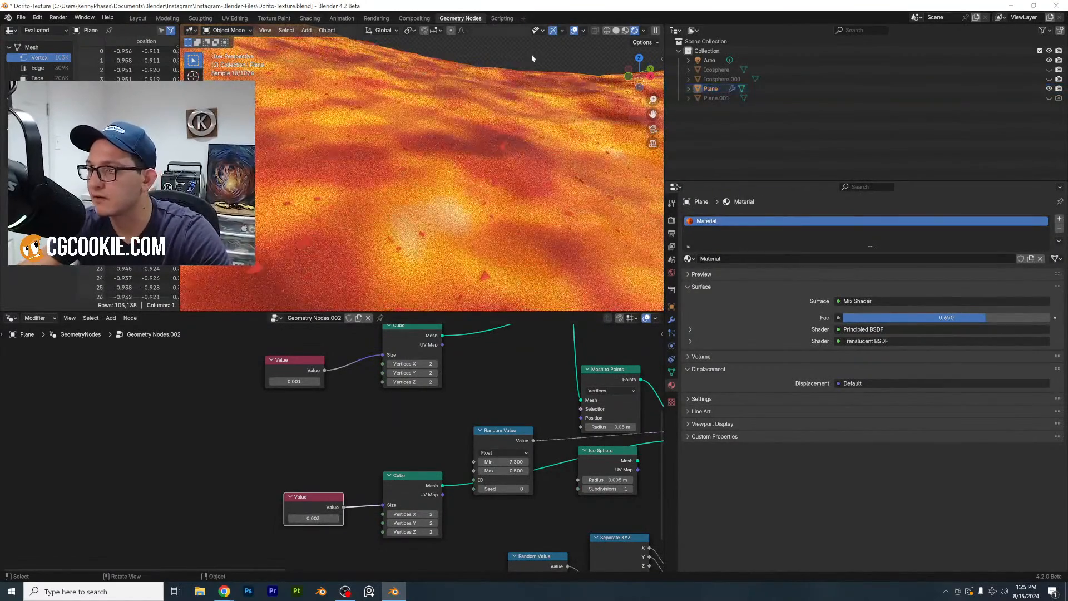
{"action": "left_click", "coordinate": [529, 58]}
Set the Value node feeding the upper Cube's size to 0.005 and check the crumbs across the chip
{"action": "left_click", "coordinate": [305, 371]}
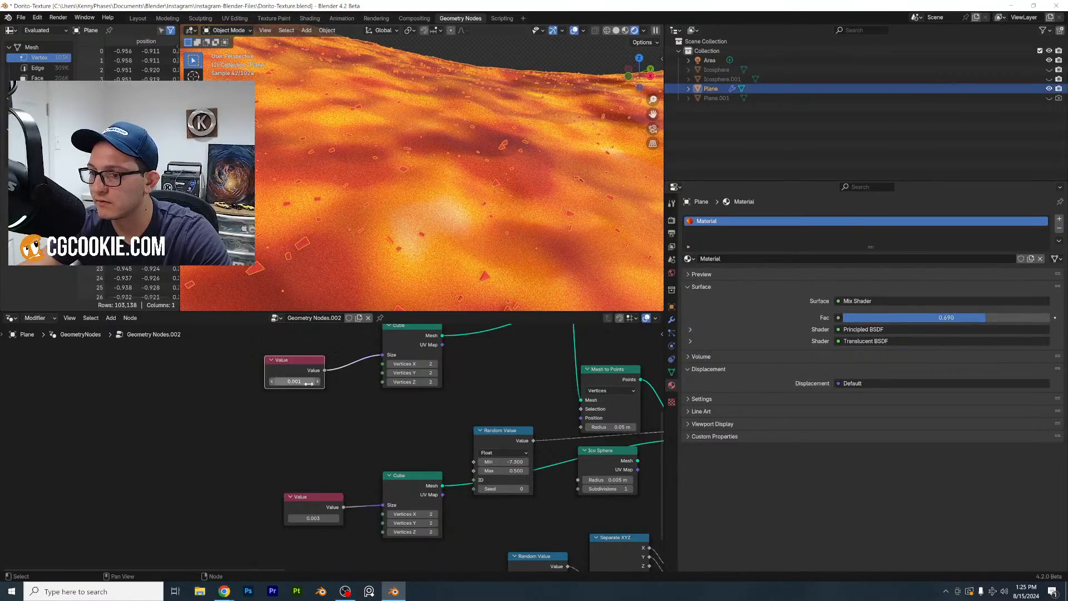
{"action": "double_click", "coordinate": [308, 382]}
{"action": "key", "text": "BackSpace"}
{"action": "type", "text": "5"}
{"action": "key", "text": "Return"}
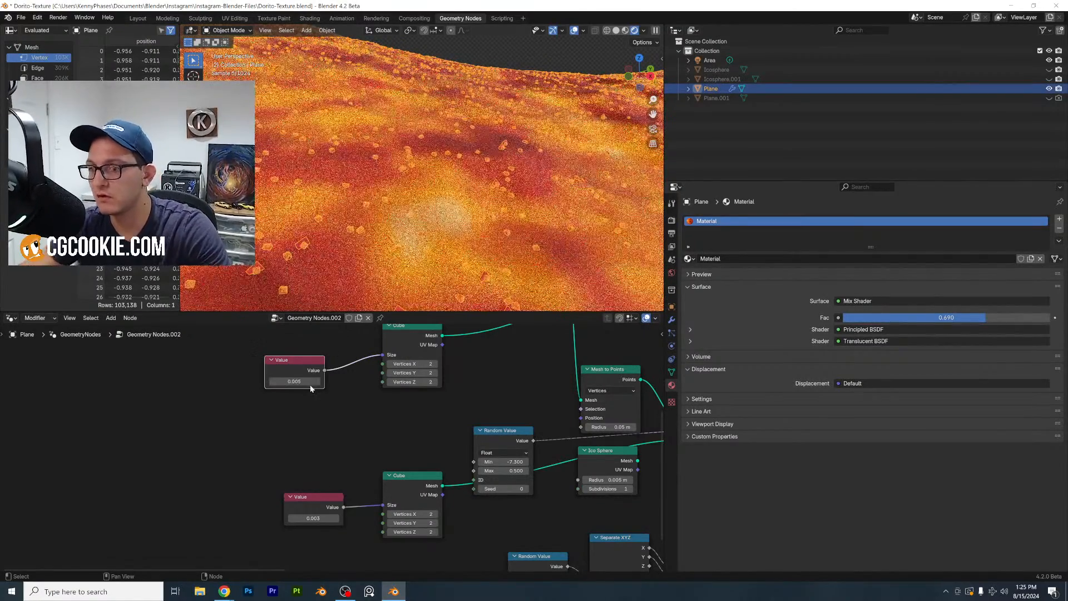
{"action": "left_click", "coordinate": [500, 75]}
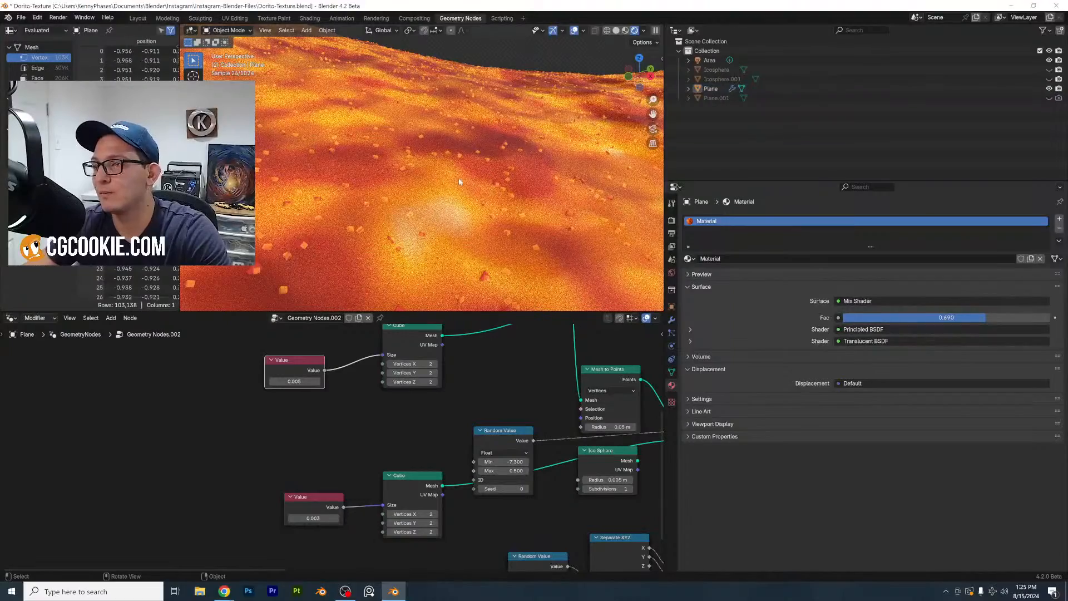
{"action": "scroll", "coordinate": [459, 181], "scroll_direction": "down", "scroll_amount": 6}
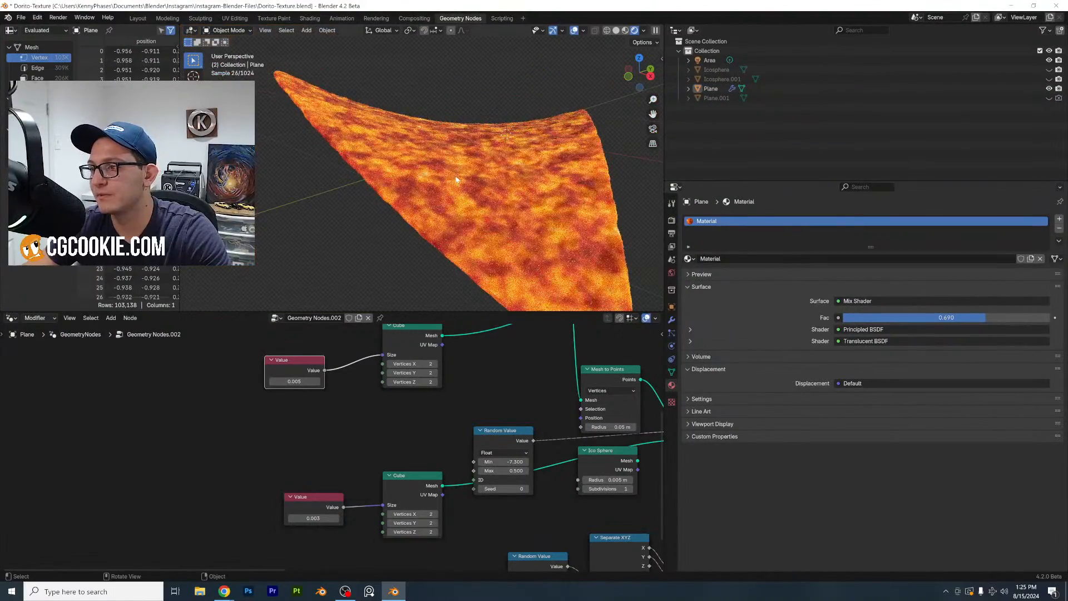
{"action": "scroll", "coordinate": [476, 184], "scroll_direction": "up", "scroll_amount": 7}
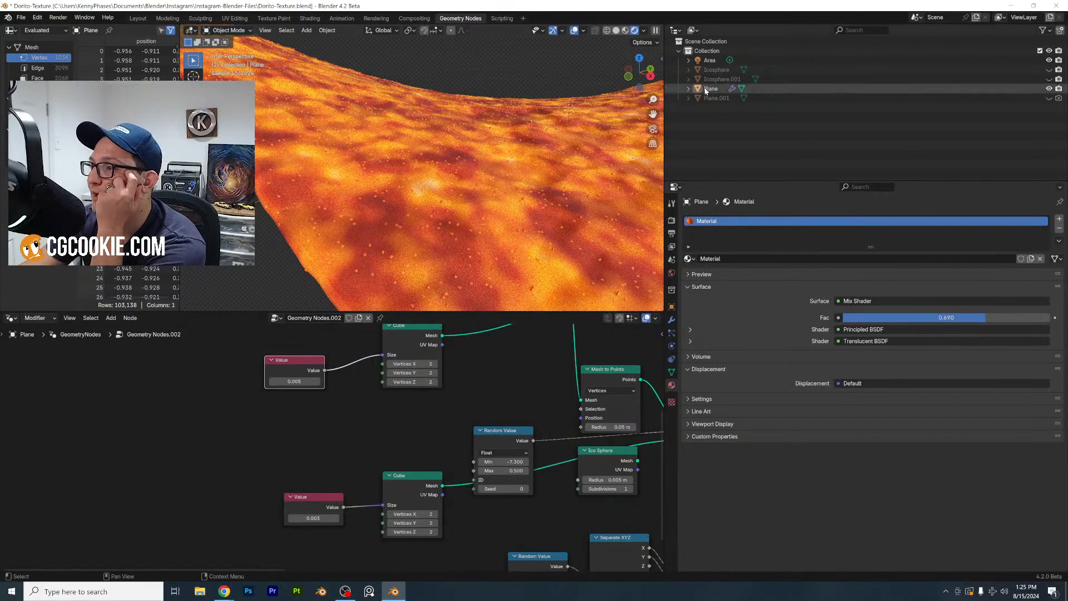
Darken the base color of Icosphere.001's Material.002 to a deep dark red and check it on the chip
{"action": "left_click", "coordinate": [724, 79]}
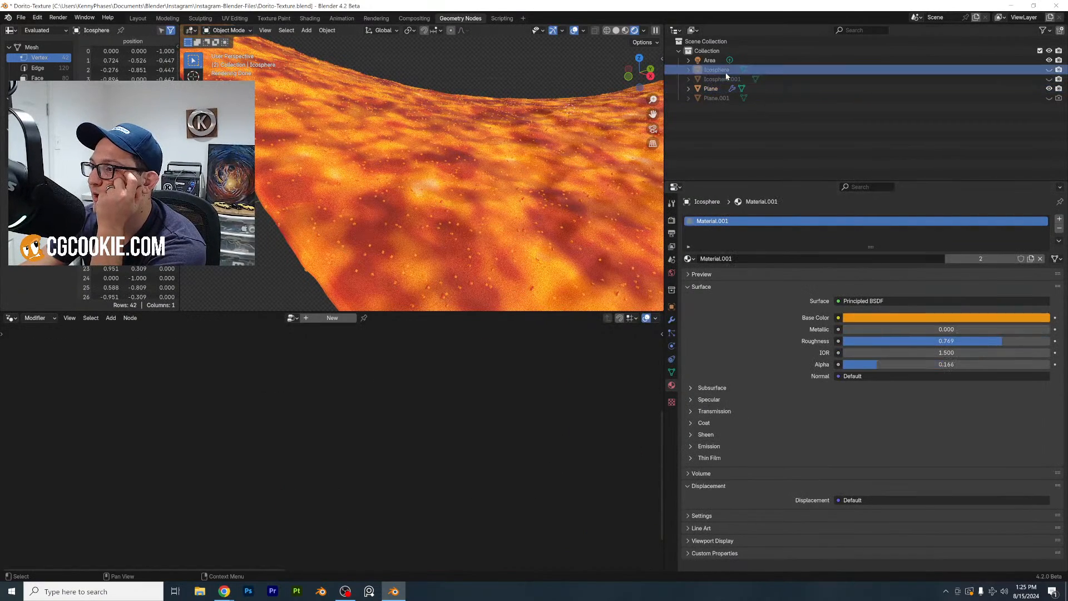
{"action": "left_click", "coordinate": [929, 315]}
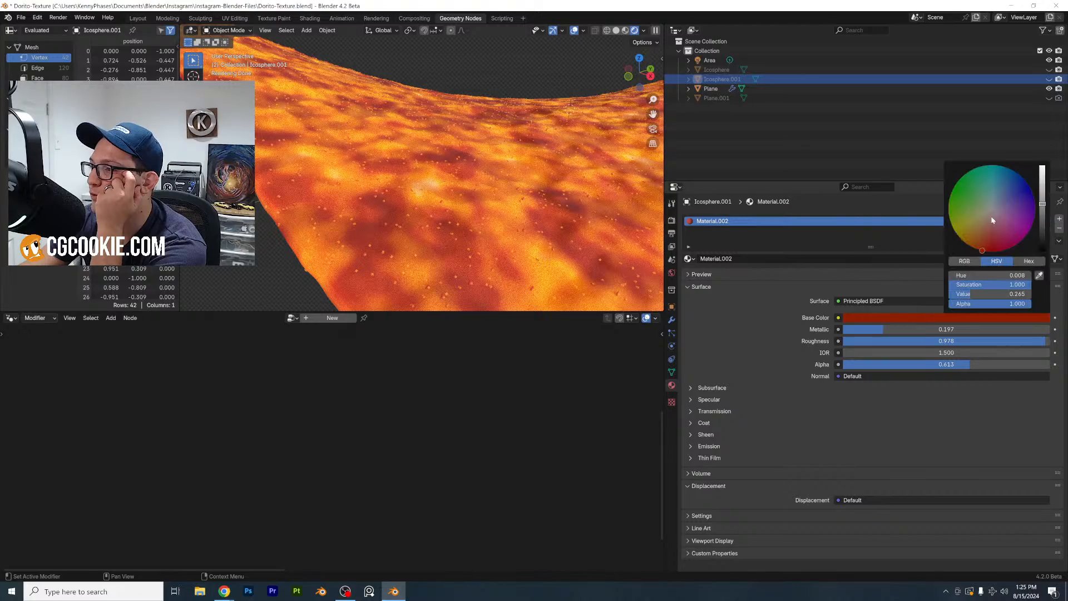
{"action": "left_click", "coordinate": [1043, 229]}
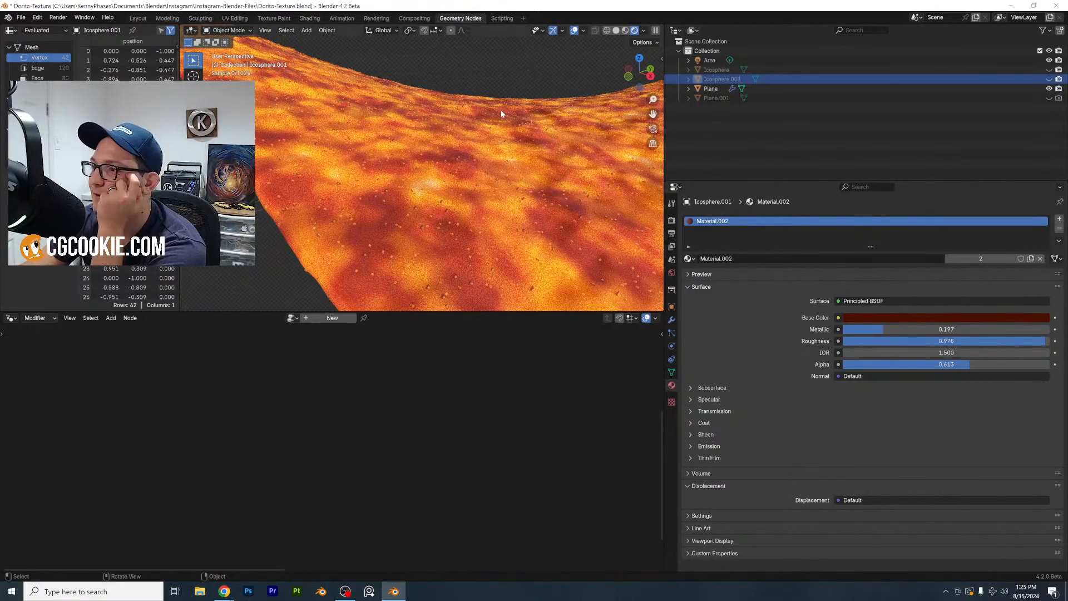
{"action": "scroll", "coordinate": [502, 110], "scroll_direction": "down", "scroll_amount": 5}
{"action": "middle_click_drag", "start_coordinate": [528, 139], "coordinate": [577, 182]}
{"action": "scroll", "coordinate": [499, 168], "scroll_direction": "up", "scroll_amount": 5}
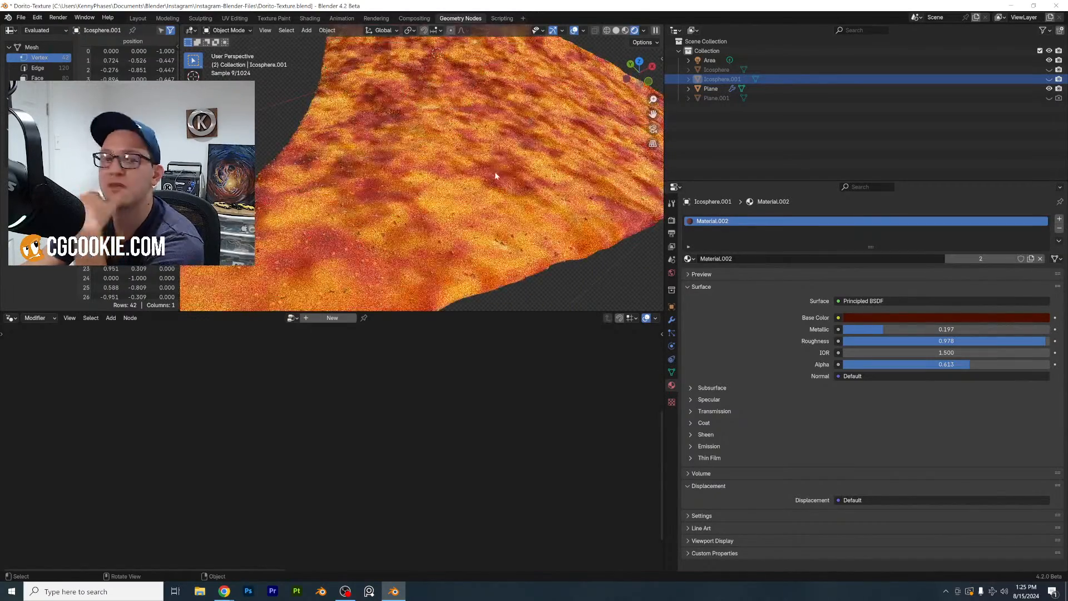
Place Blender beside the browser's Doritos close-up photo, then select the chip plane and open the Shading workspace
{"action": "left_click_drag", "start_coordinate": [577, 4], "coordinate": [1067, 144]}
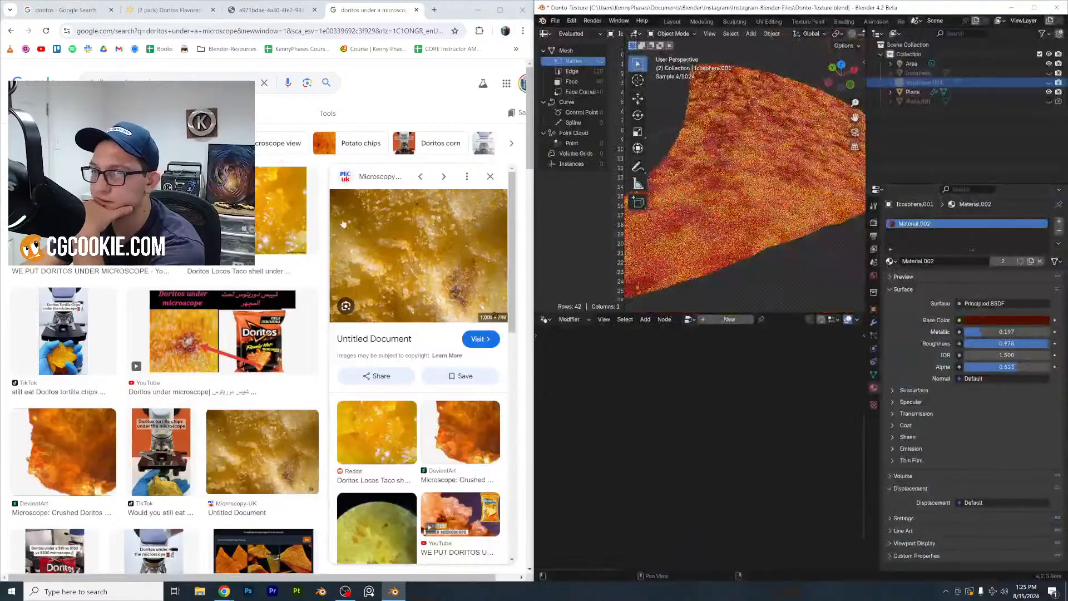
{"action": "left_click", "coordinate": [262, 10]}
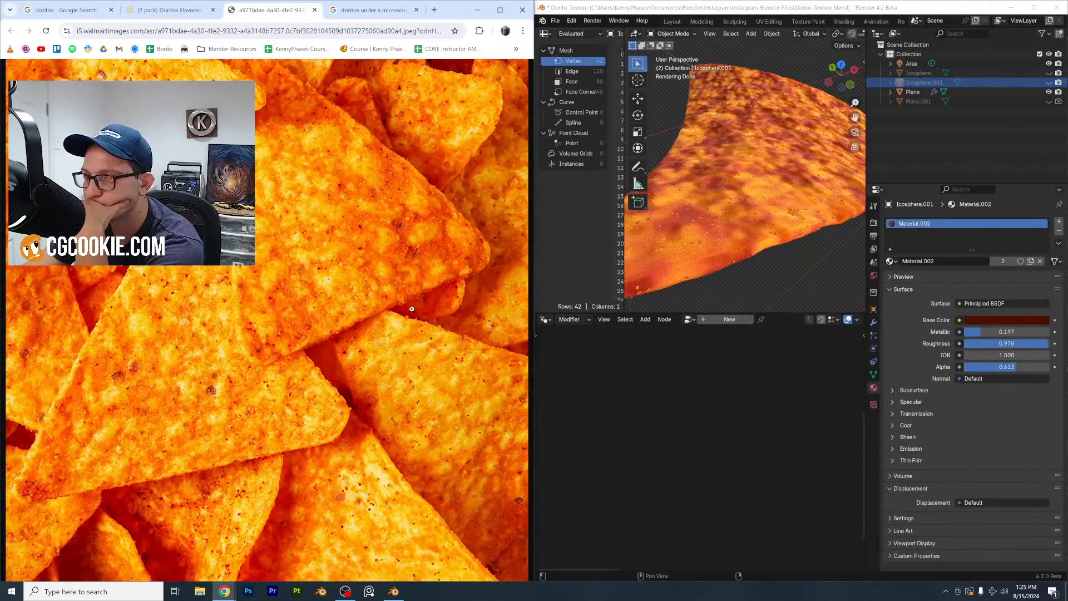
{"action": "left_click", "coordinate": [757, 223]}
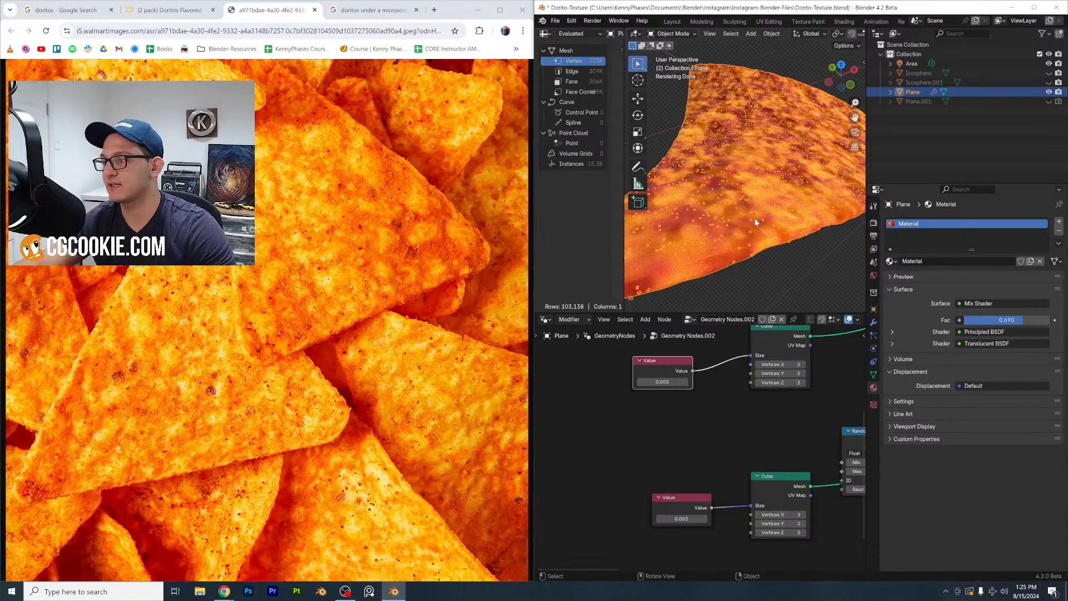
{"action": "left_click", "coordinate": [845, 22]}
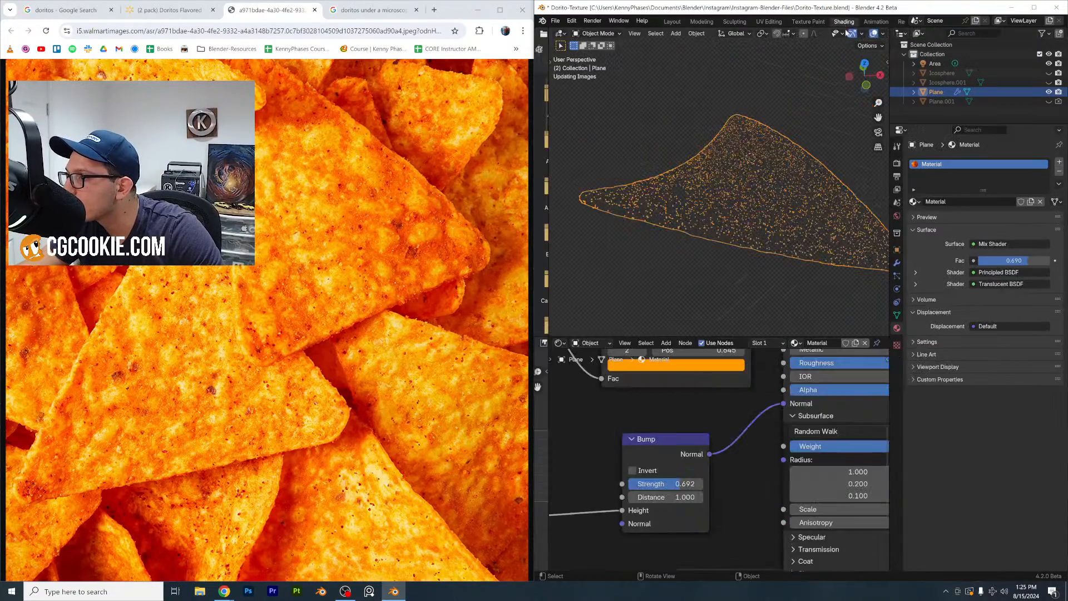
Try wiring the shader straight to the Material Output, then reconnect the Mix Shader to its Surface
{"action": "scroll", "coordinate": [729, 427], "scroll_direction": "down", "scroll_amount": 9}
{"action": "middle_click_drag", "start_coordinate": [818, 405], "coordinate": [721, 476]}
{"action": "scroll", "coordinate": [726, 447], "scroll_direction": "up", "scroll_amount": 3}
{"action": "left_click_drag", "start_coordinate": [837, 429], "coordinate": [858, 422]}
{"action": "middle_click_drag", "start_coordinate": [702, 443], "coordinate": [727, 453]}
{"action": "scroll", "coordinate": [728, 447], "scroll_direction": "up", "scroll_amount": 3}
{"action": "left_click_drag", "start_coordinate": [725, 444], "coordinate": [831, 452]}
{"action": "left_click_drag", "start_coordinate": [784, 424], "coordinate": [830, 451]}
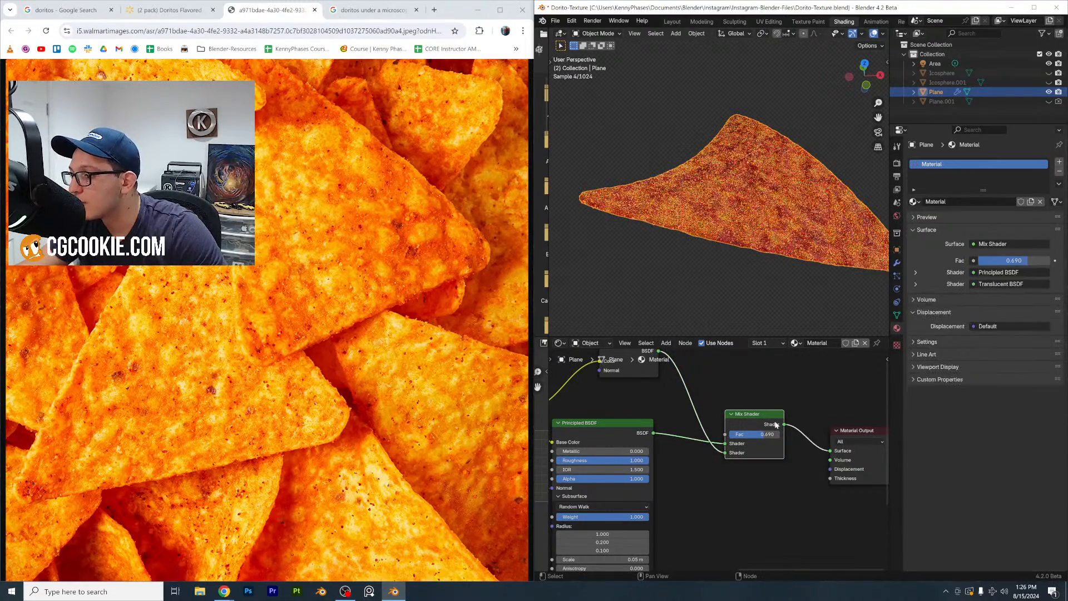
Try a Mix Shader Fac of 0.291 and undo it
{"action": "left_click_drag", "start_coordinate": [771, 434], "coordinate": [750, 434]}
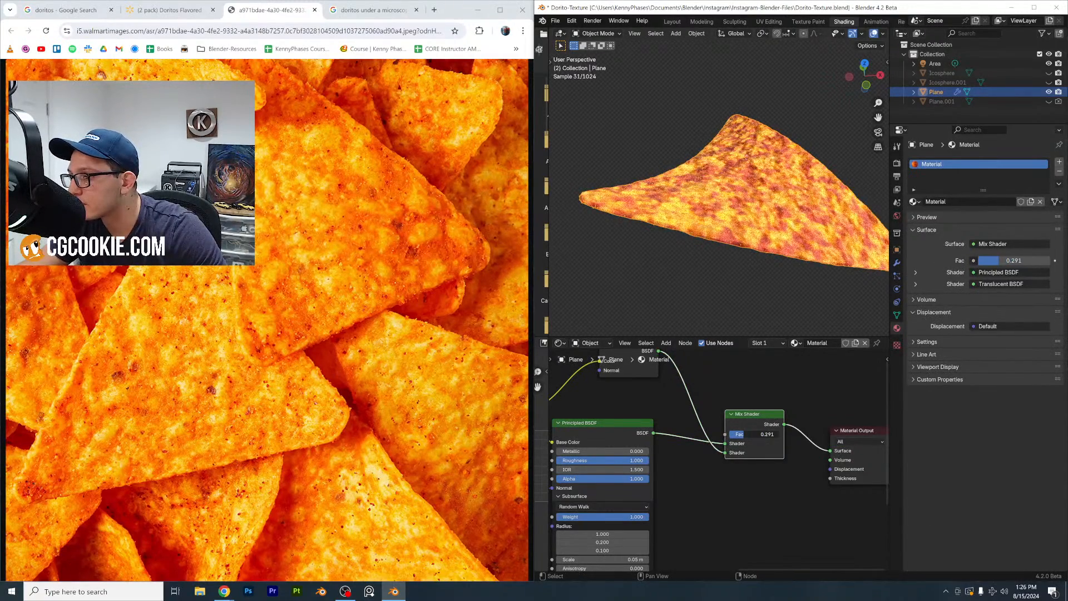
{"action": "key", "text": "ctrl+z"}
{"action": "scroll", "coordinate": [733, 211], "scroll_direction": "up", "scroll_amount": 6}
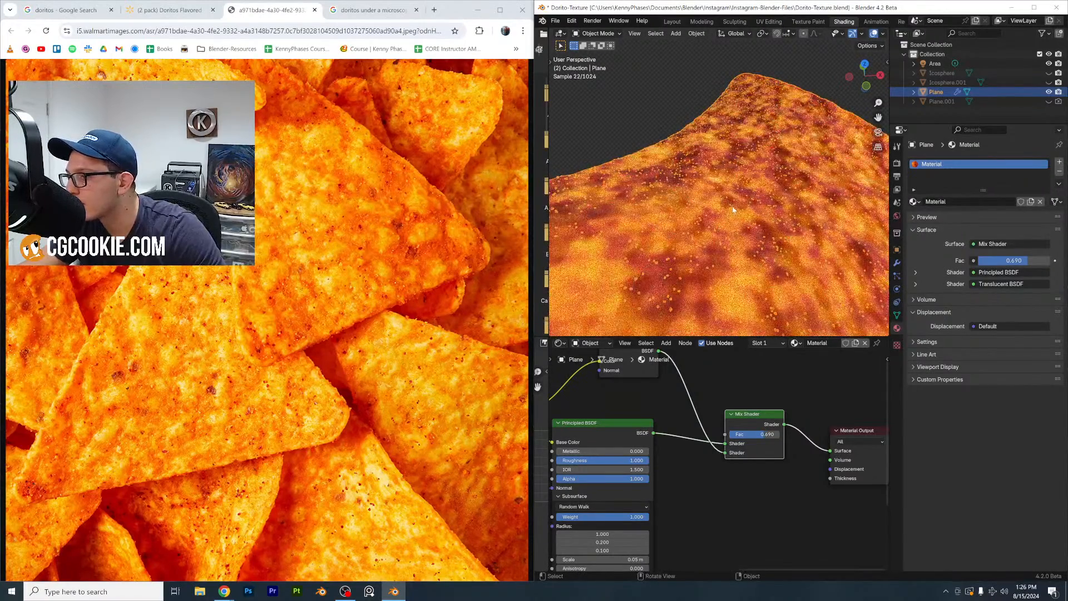
Raise the scale of the Noise Texture feeding the Color Ramp and brighten the ramp's red-orange stop at 0.420
{"action": "mouse_move", "coordinate": [736, 493]}
{"action": "middle_mouse_down"}
{"action": "mouse_move", "coordinate": [793, 476]}
{"action": "mouse_move", "coordinate": [615, 423]}
{"action": "mouse_move", "coordinate": [647, 413]}
{"action": "mouse_move", "coordinate": [723, 488]}
{"action": "middle_mouse_up"}
{"action": "left_click_drag", "start_coordinate": [691, 466], "coordinate": [717, 466]}
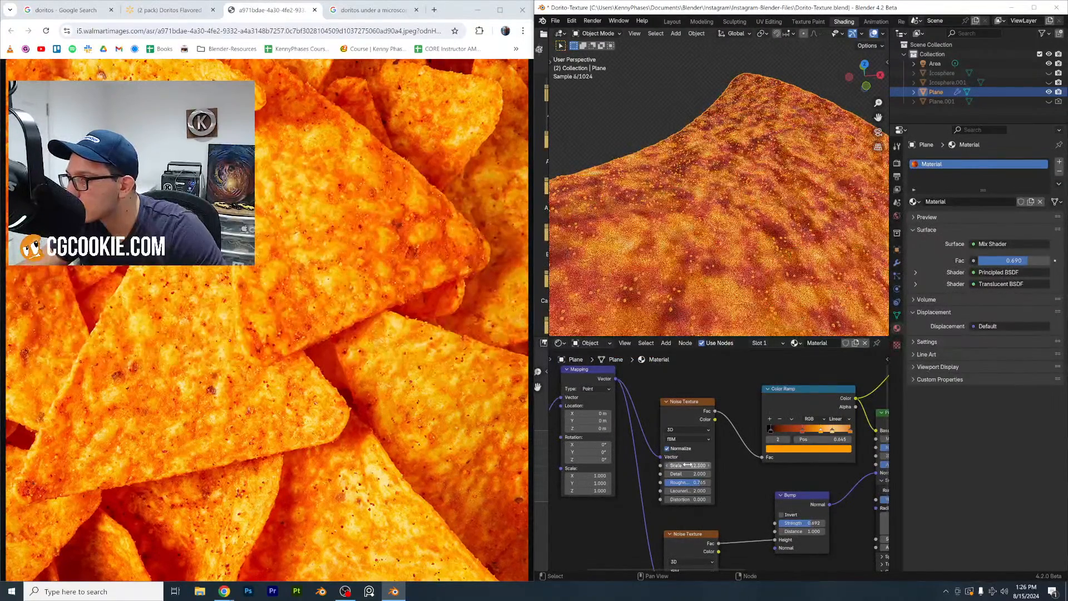
{"action": "scroll", "coordinate": [776, 459], "scroll_direction": "up", "scroll_amount": 3}
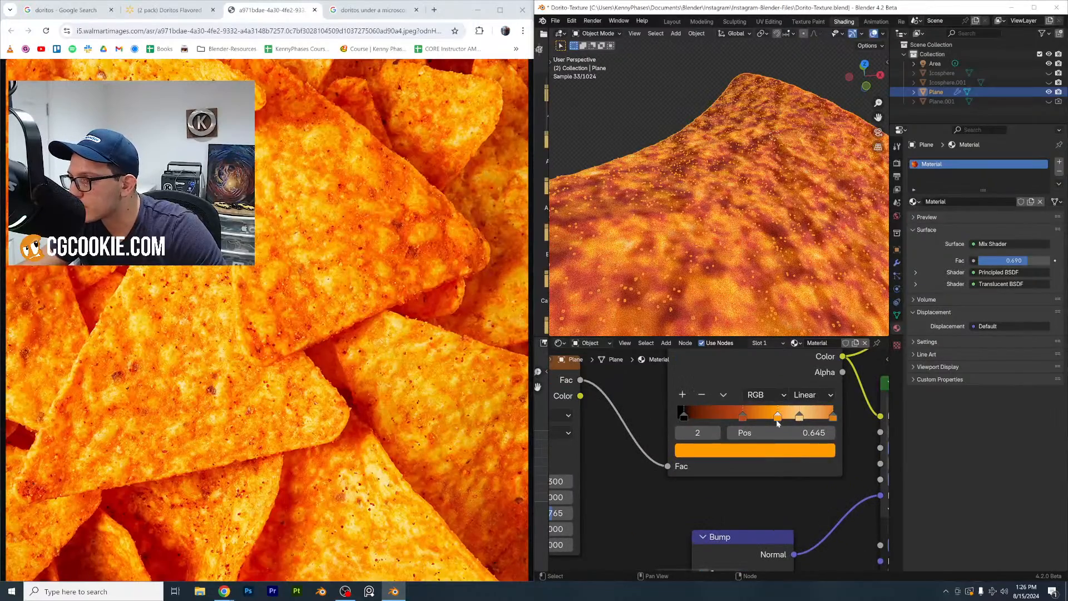
{"action": "left_click", "coordinate": [743, 417]}
{"action": "left_click", "coordinate": [812, 450]}
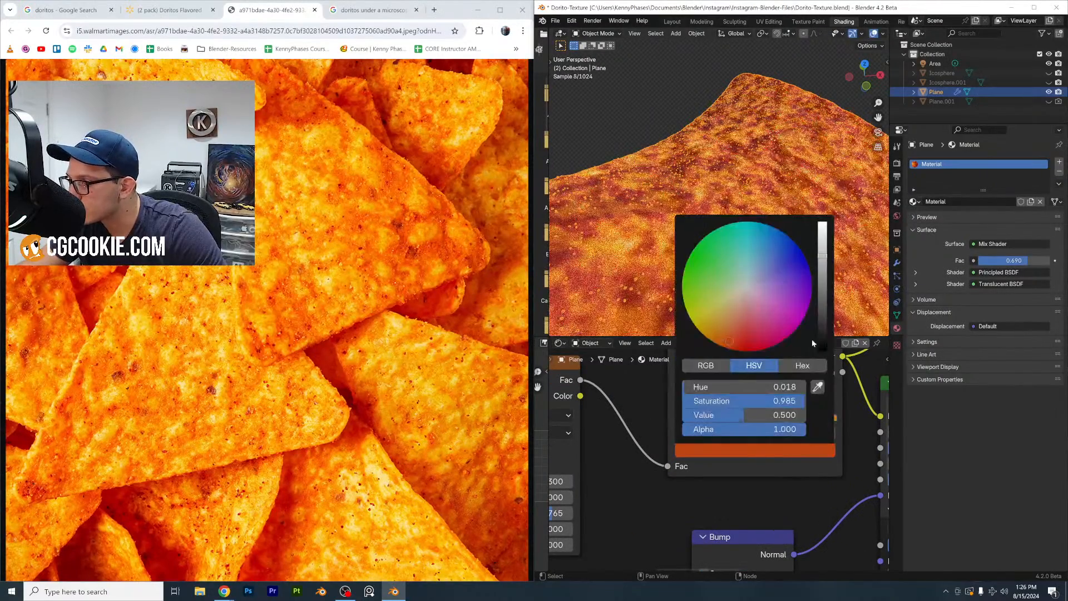
{"action": "left_click", "coordinate": [820, 246]}
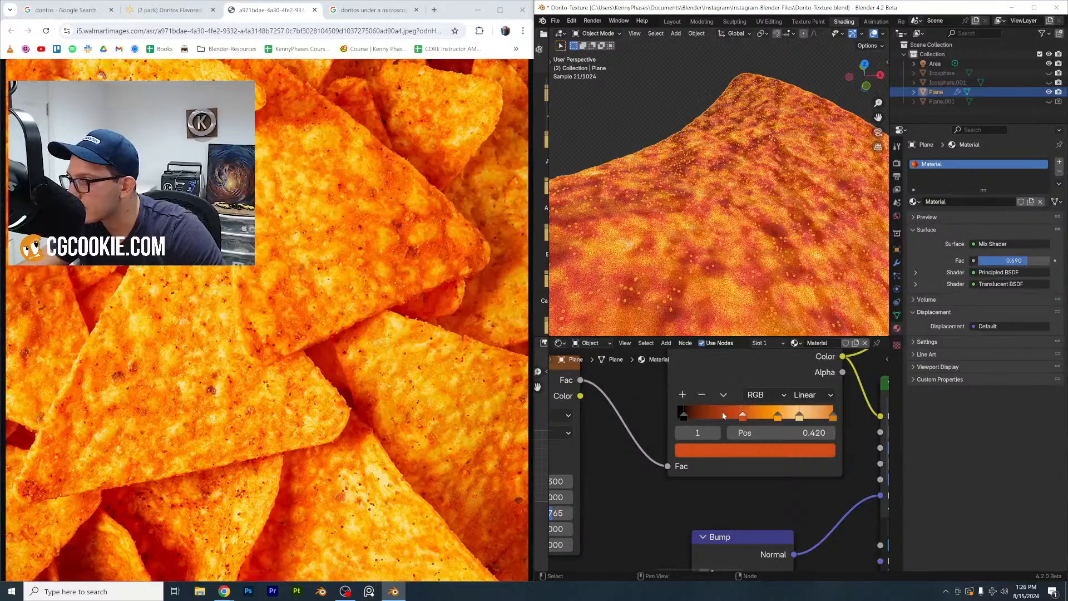
Move the Color Ramp's black stop to 0.313 and recolor it dark brown with hue 0.032 and saturation 0.915
{"action": "left_click_drag", "start_coordinate": [684, 415], "coordinate": [730, 416]}
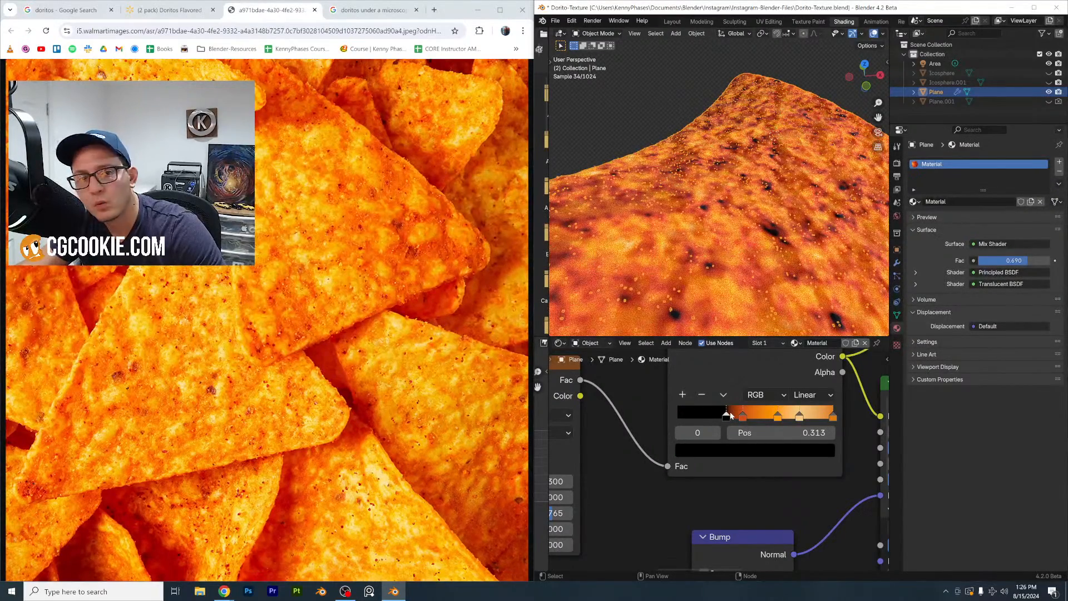
{"action": "left_click", "coordinate": [747, 450]}
{"action": "left_click_drag", "start_coordinate": [736, 323], "coordinate": [731, 329]}
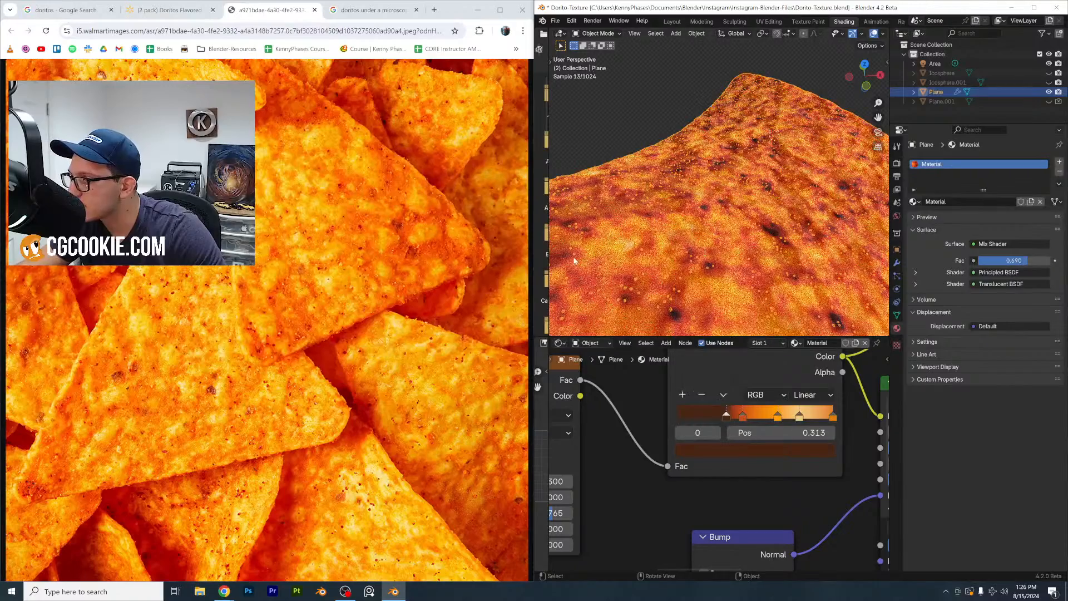
Lighten the Color Ramp's dark brown stop to a value of 0.216 and save the file
{"action": "scroll", "coordinate": [672, 214], "scroll_direction": "down", "scroll_amount": 3}
{"action": "middle_click_drag", "start_coordinate": [672, 214], "coordinate": [672, 217]}
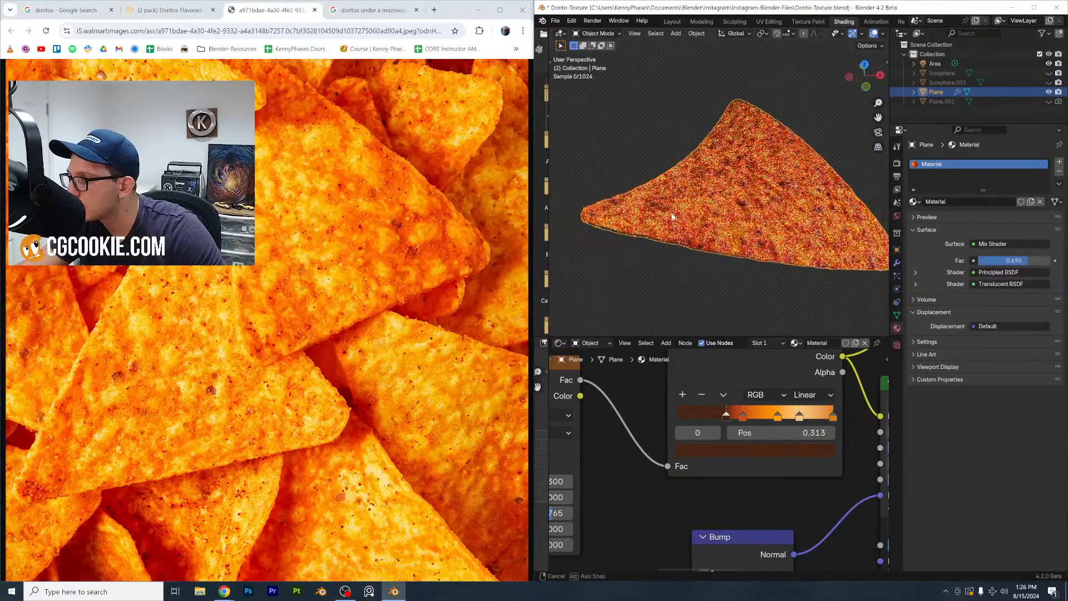
{"action": "left_click", "coordinate": [758, 449]}
{"action": "left_click_drag", "start_coordinate": [822, 315], "coordinate": [823, 286]}
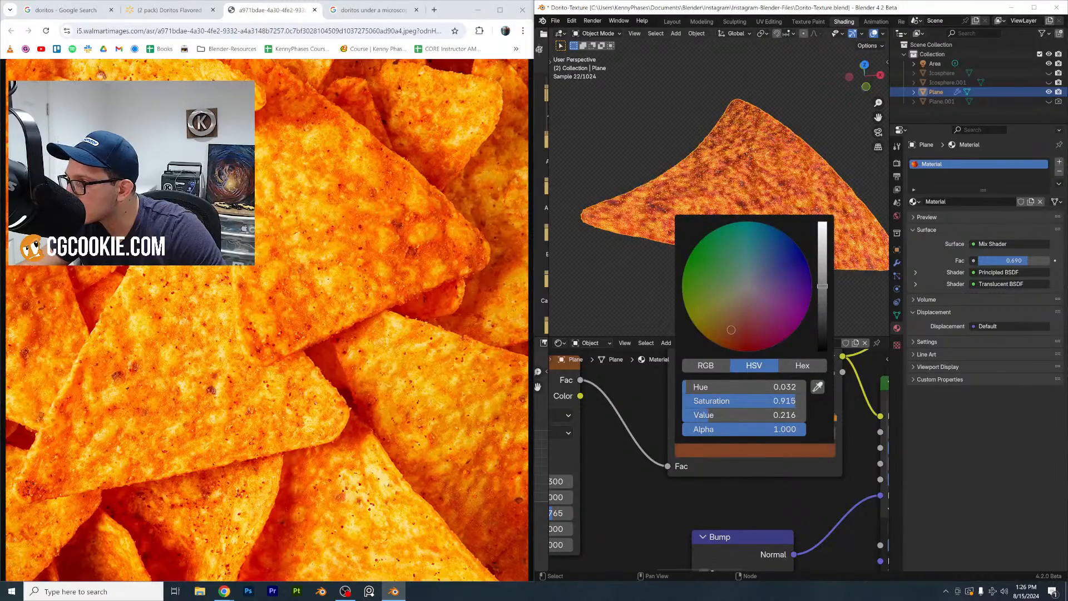
{"action": "middle_click_drag", "start_coordinate": [818, 123], "coordinate": [810, 146]}
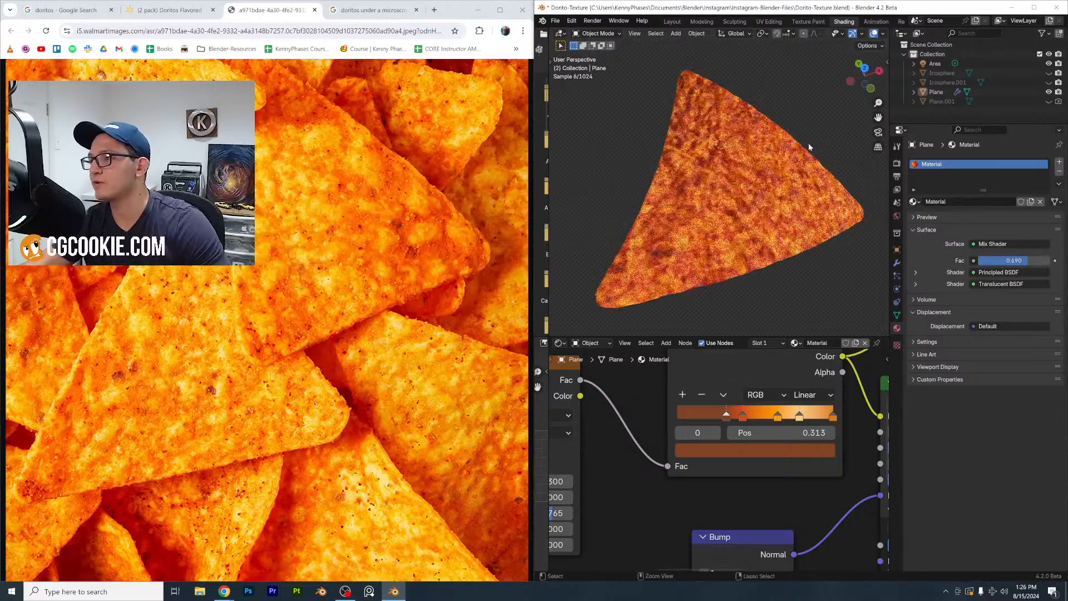
{"action": "key", "text": "ctrl+s"}
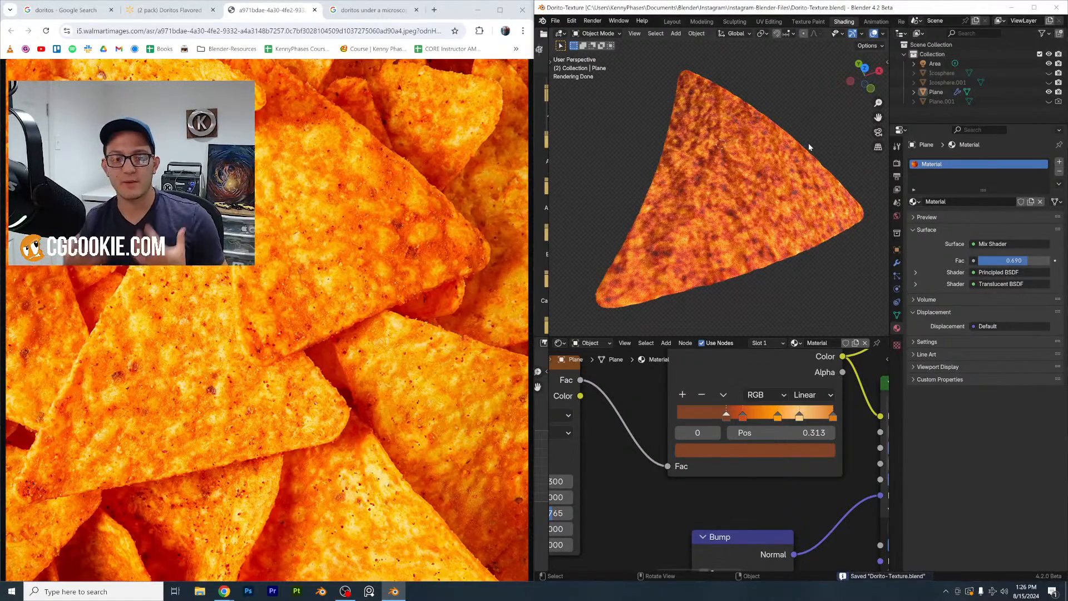
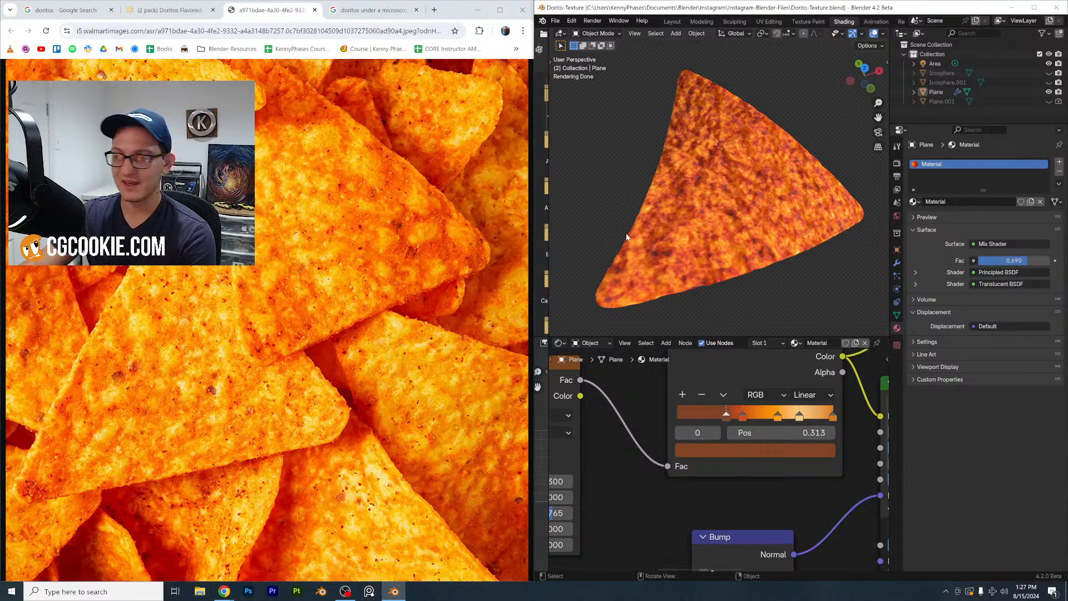
Move the plane's Color Ramp stops: red-orange to 0.438, orange to about 0.5 and pale yellow to 0.653
{"action": "left_click", "coordinate": [748, 239]}
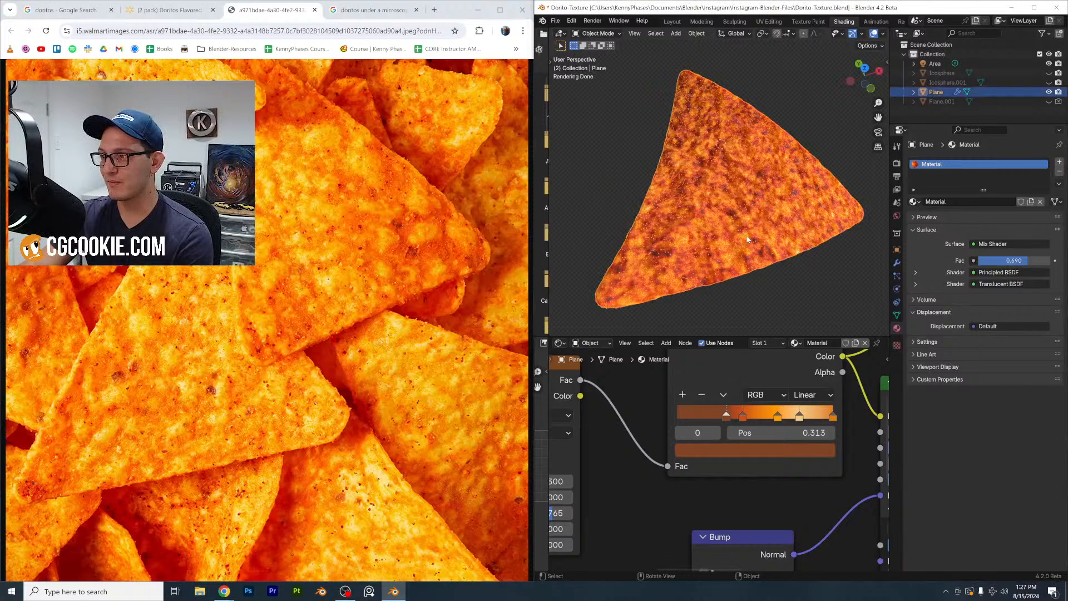
{"action": "left_click_drag", "start_coordinate": [744, 417], "coordinate": [756, 420]}
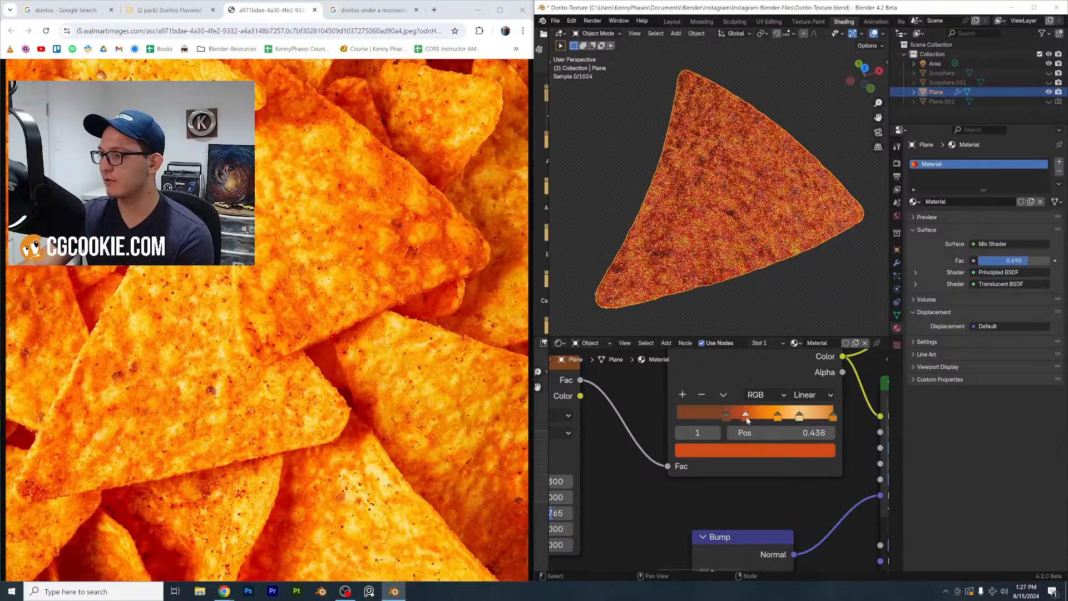
{"action": "left_click_drag", "start_coordinate": [779, 417], "coordinate": [760, 418]}
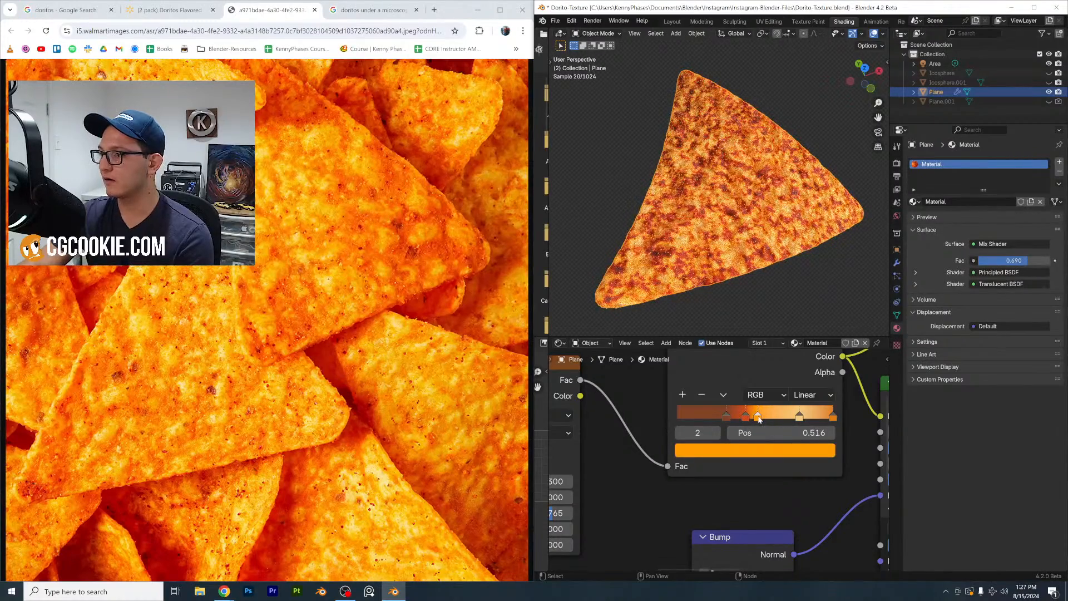
{"action": "left_click", "coordinate": [800, 417]}
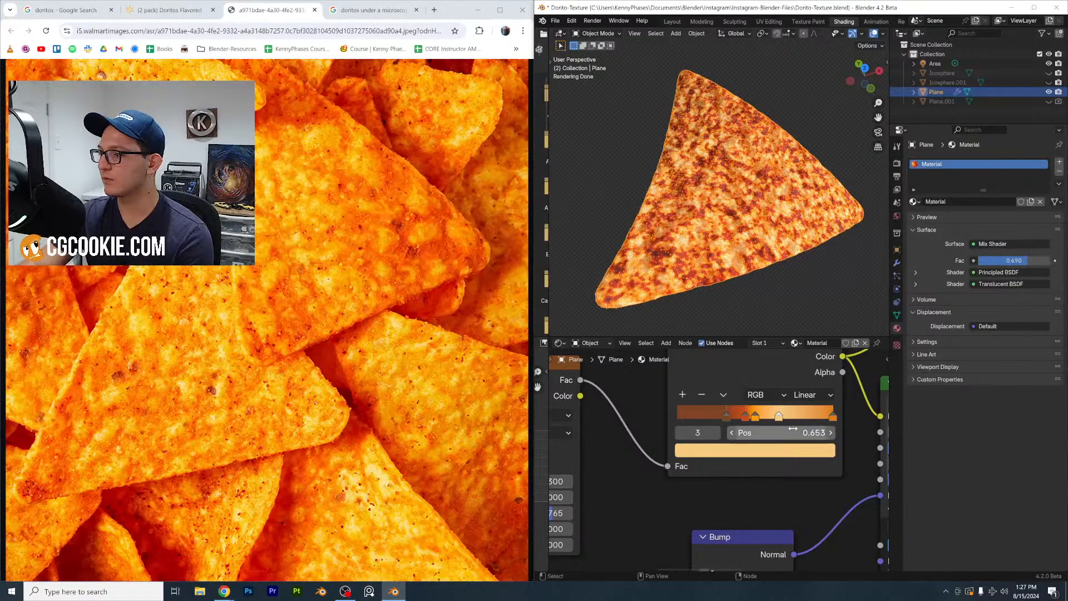
Try the Medium Contrast look in the scene's color management settings
{"action": "left_click", "coordinate": [897, 165]}
{"action": "scroll", "coordinate": [990, 548], "scroll_direction": "down", "scroll_amount": 6}
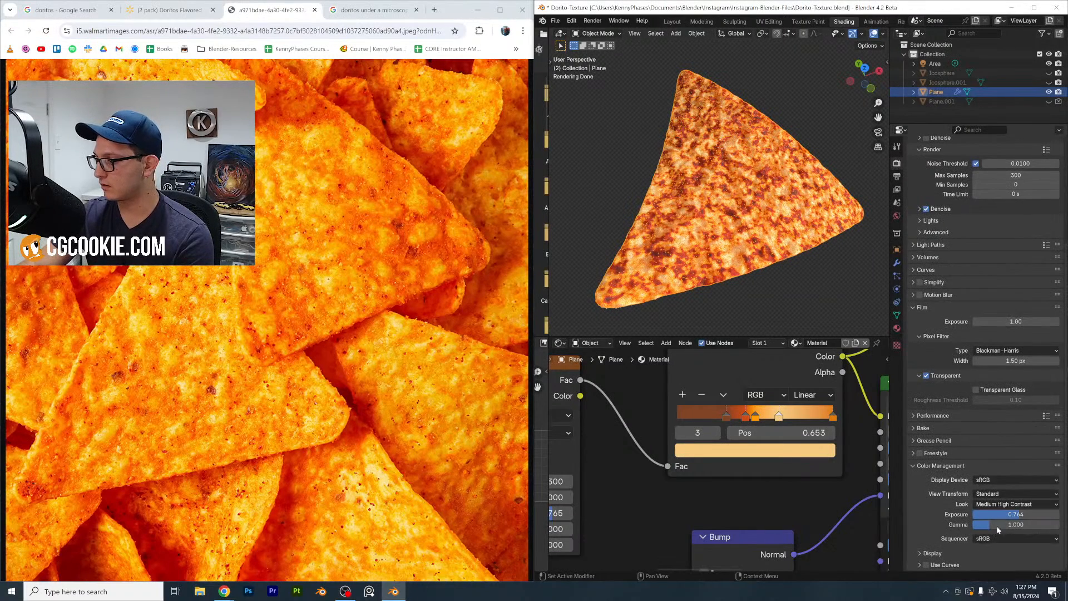
{"action": "left_click", "coordinate": [1003, 504]}
{"action": "left_click", "coordinate": [1016, 462]}
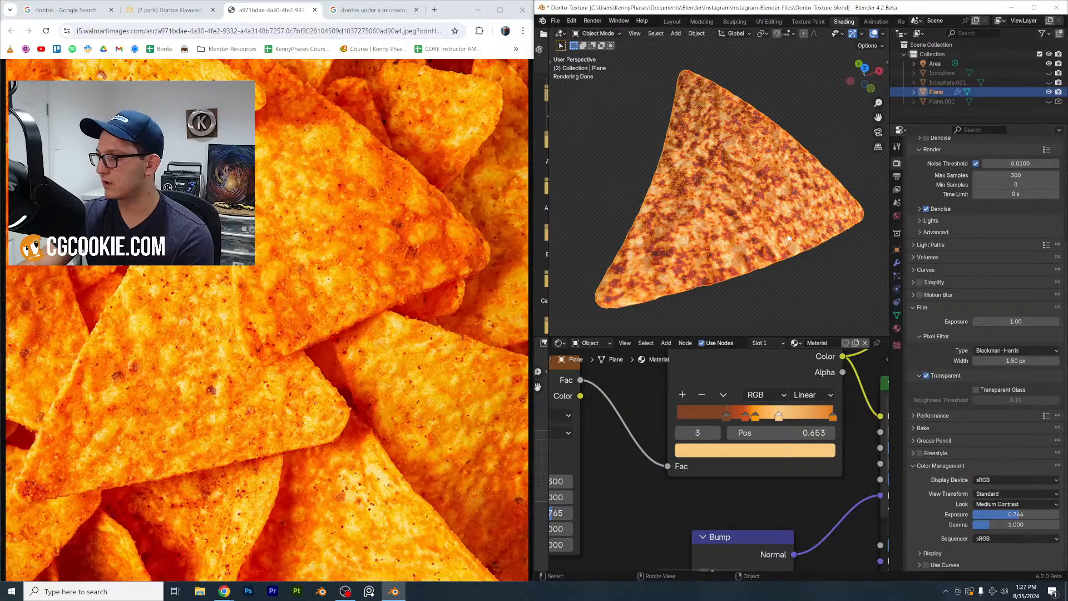
Try shifting the Color Ramp's red-orange stop to 0.622, then add an extra red-orange stop and test it at 0.576 and 0.709
{"action": "left_click", "coordinate": [748, 417]}
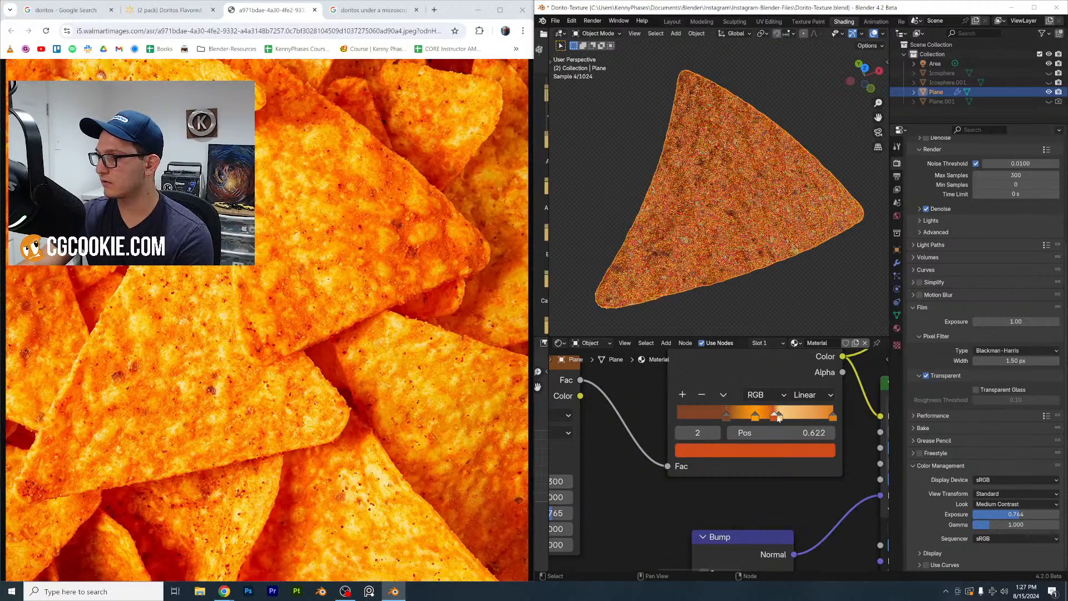
{"action": "left_click", "coordinate": [683, 395]}
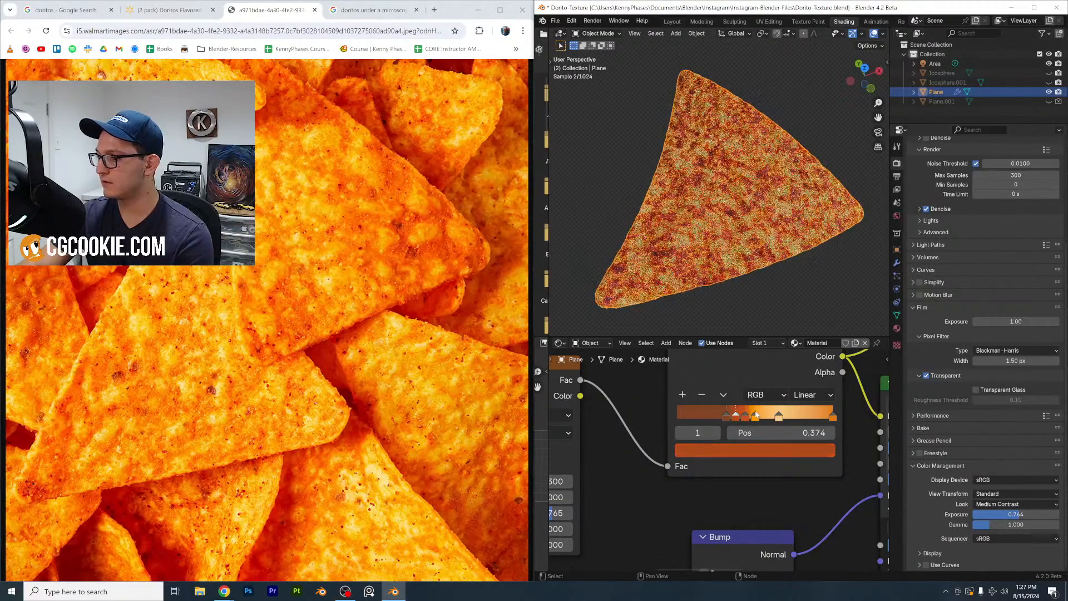
{"action": "left_click_drag", "start_coordinate": [738, 418], "coordinate": [771, 420]}
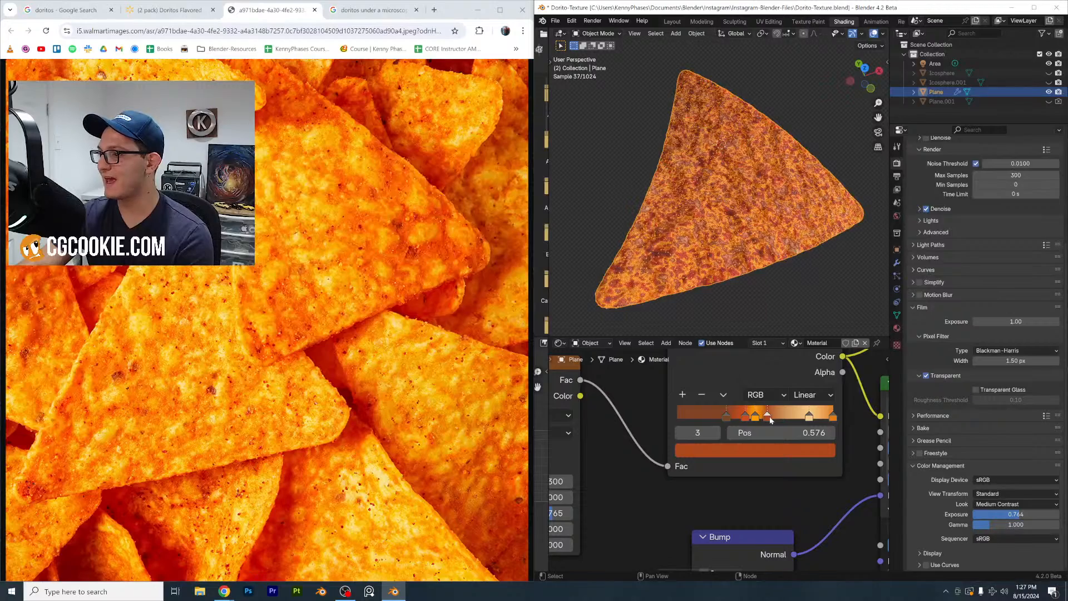
{"action": "mouse_move", "coordinate": [809, 419]}
{"action": "left_mouse_down"}
{"action": "mouse_move", "coordinate": [779, 419]}
{"action": "mouse_move", "coordinate": [789, 418]}
{"action": "left_mouse_up"}
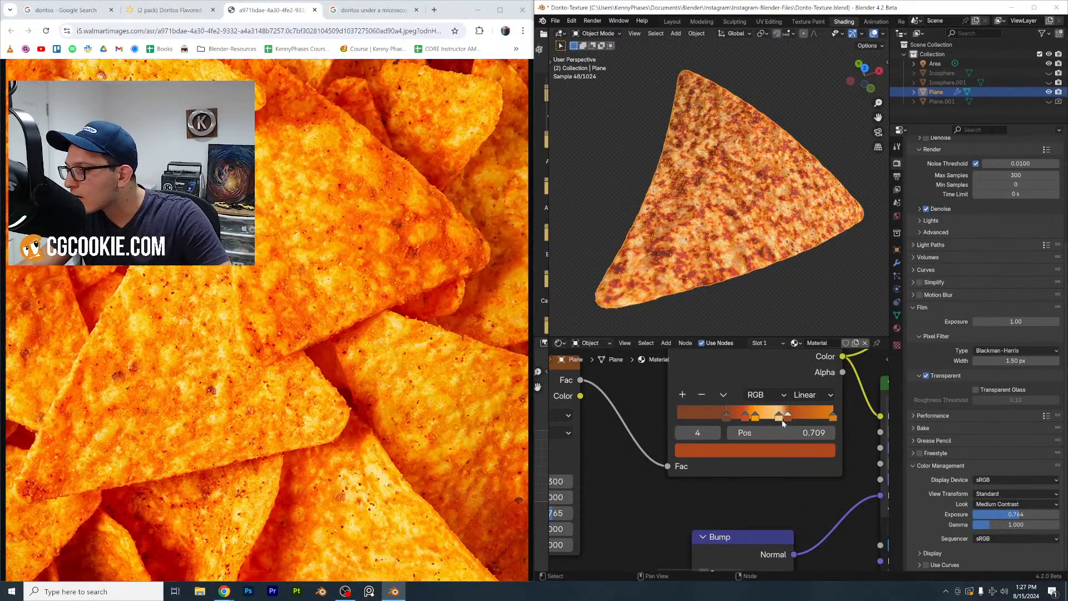
{"action": "key", "text": "ctrl+z"}
Try recoloring the Color Ramp's pale yellow stop at 0.653 to a more saturated light orange
{"action": "left_click", "coordinate": [779, 418]}
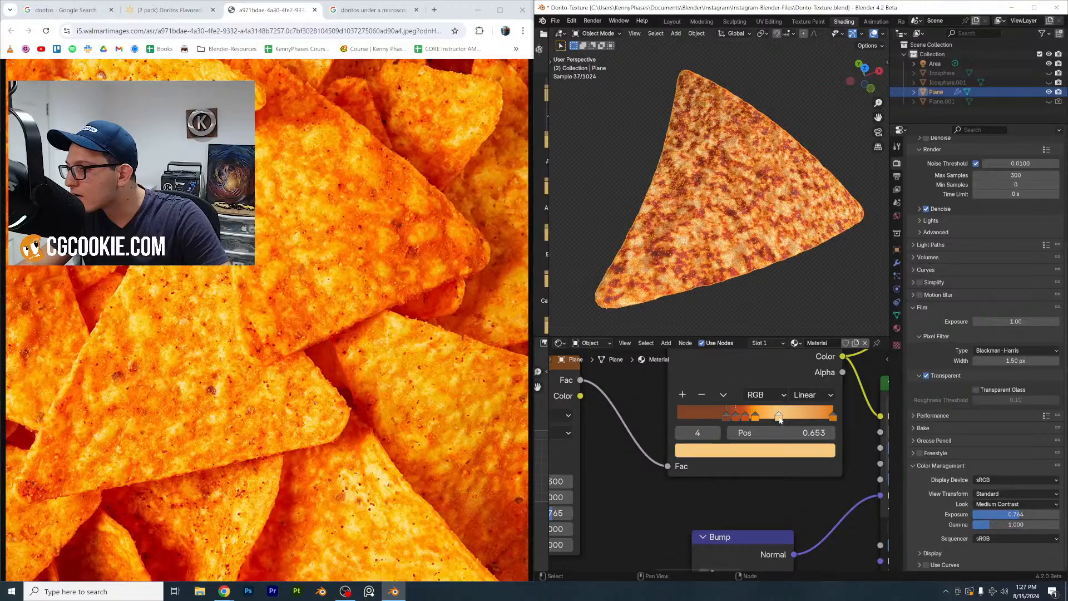
{"action": "left_click", "coordinate": [740, 449]}
{"action": "left_click", "coordinate": [727, 323]}
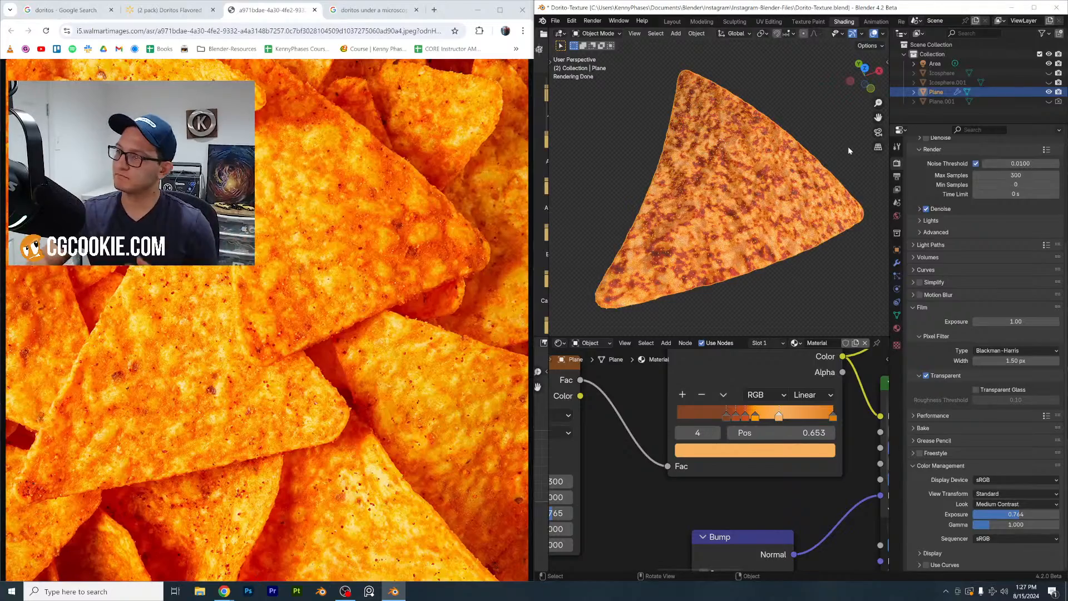
Undo the look change, the extra ramp stop, the recolor and the last orange and pale yellow stop moves, and save the file
{"action": "key", "text": "ctrl+z"}
{"action": "key", "text": "ctrl+z"}
{"action": "key", "text": "ctrl+z"}
{"action": "key", "text": "ctrl+z"}
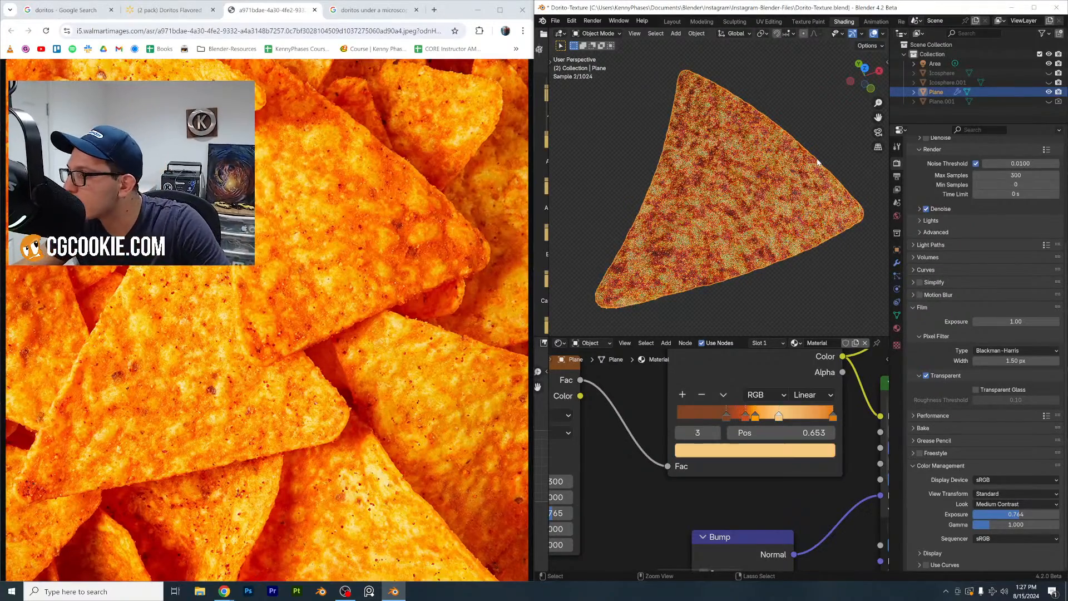
{"action": "key", "text": "ctrl+z"}
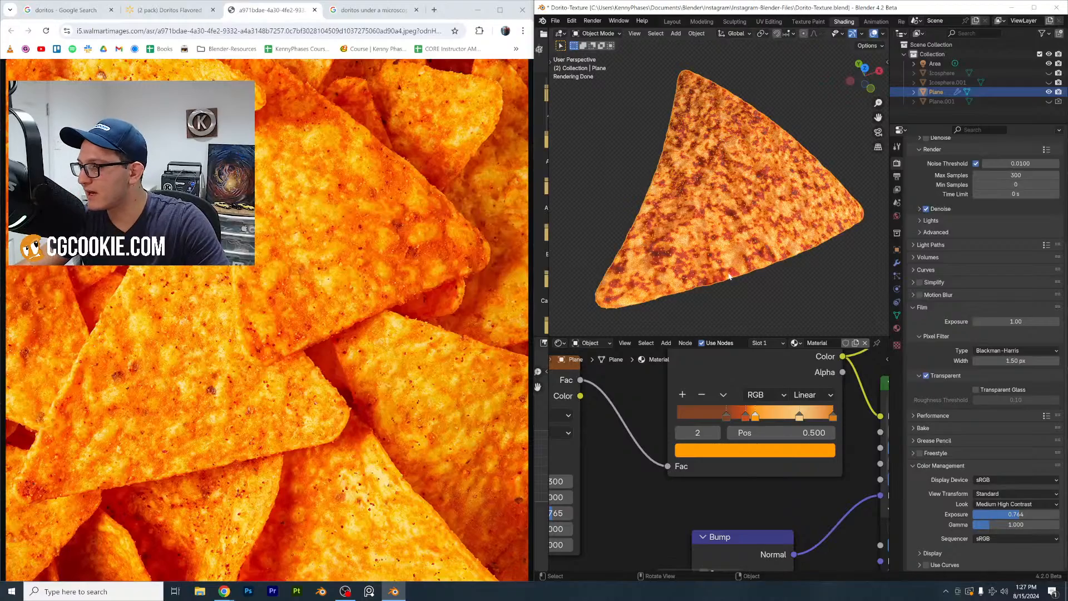
{"action": "key", "text": "ctrl+z"}
{"action": "scroll", "coordinate": [772, 272], "scroll_direction": "up", "scroll_amount": 3}
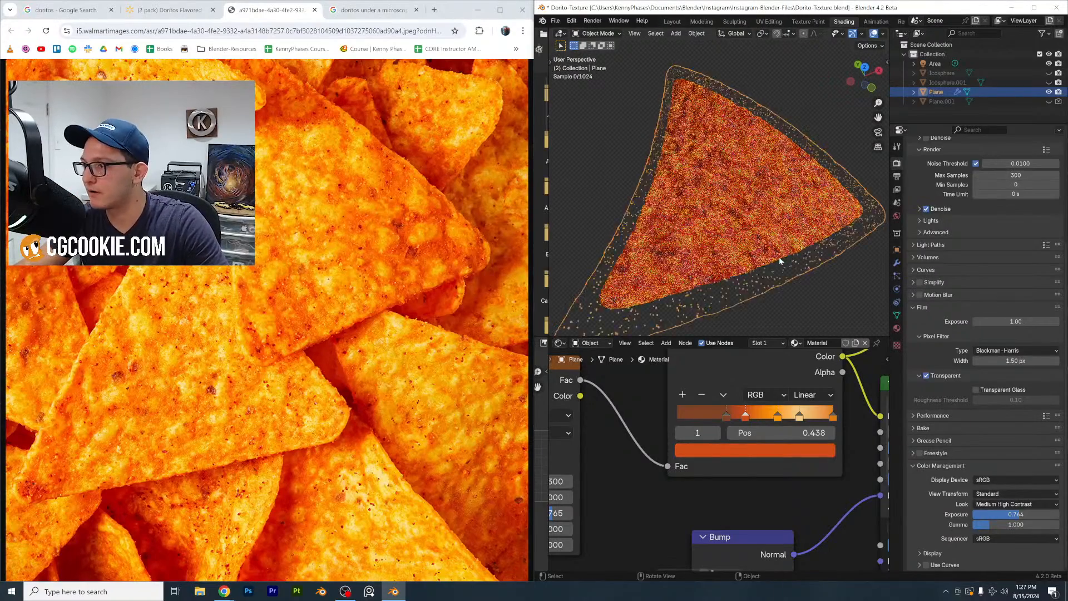
{"action": "middle_click_drag", "start_coordinate": [791, 502], "coordinate": [808, 485]}
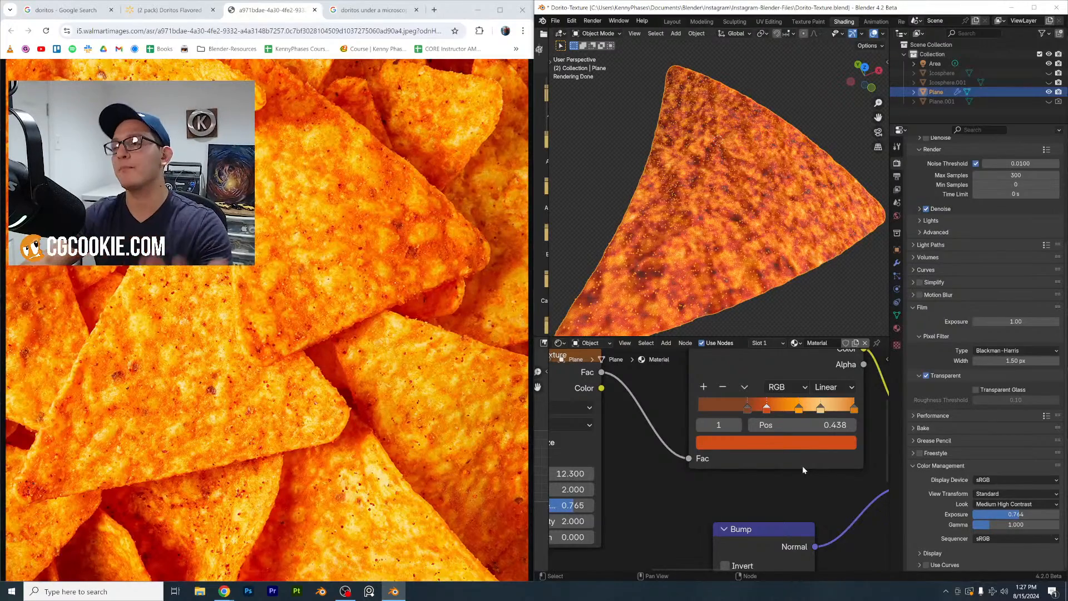
{"action": "key", "text": "ctrl+s"}
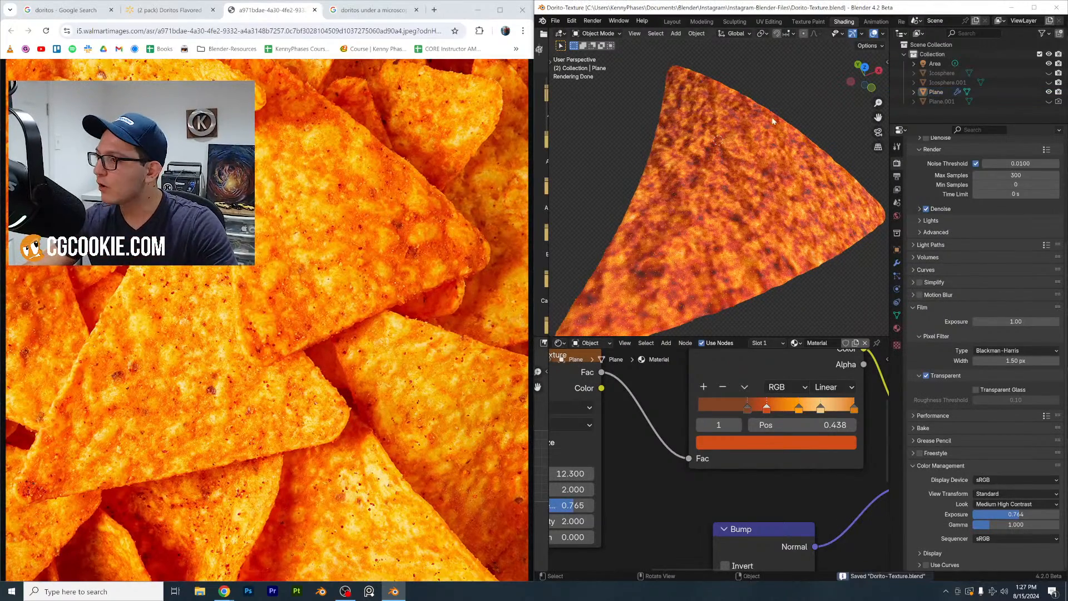
Make a linked duplicate of the chip and lower it along the global Z axis beneath the original
{"action": "scroll", "coordinate": [774, 145], "scroll_direction": "down", "scroll_amount": 3}
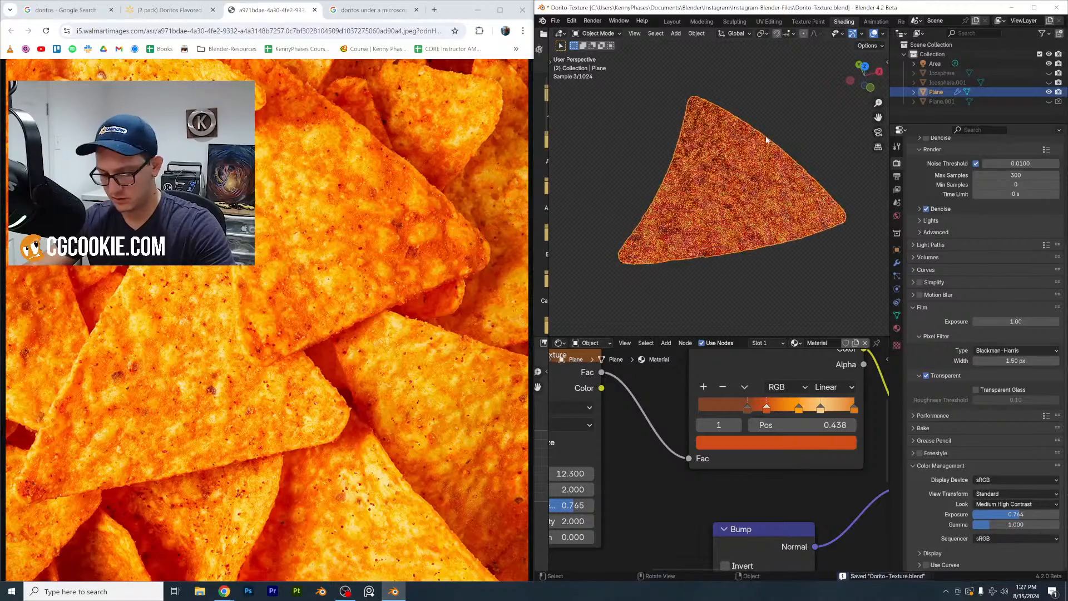
{"action": "key", "text": "shift+d"}
{"action": "key", "text": "z"}
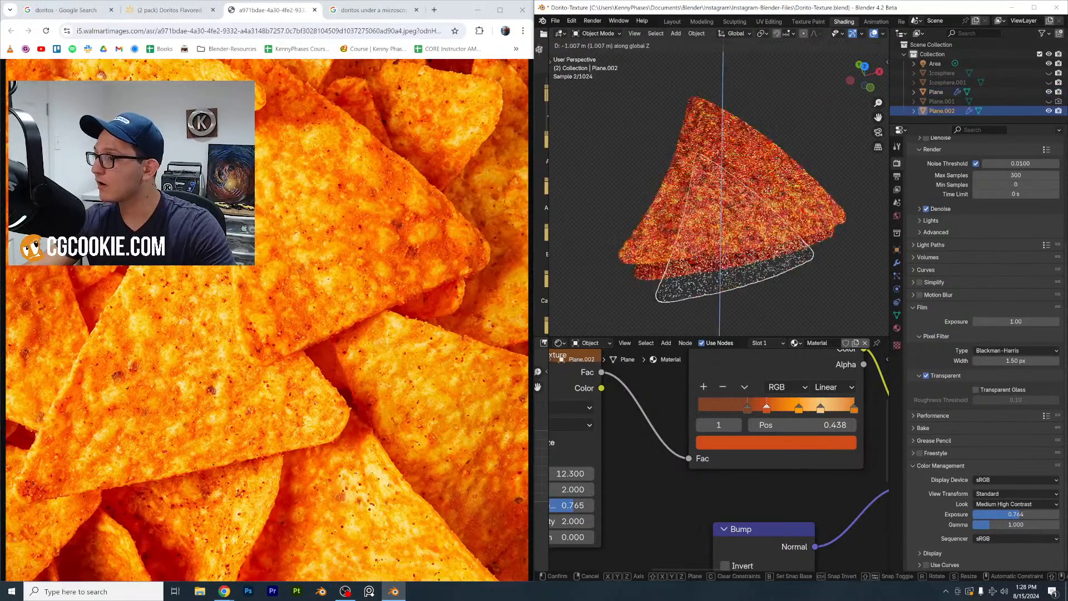
{"action": "left_click", "coordinate": [774, 177]}
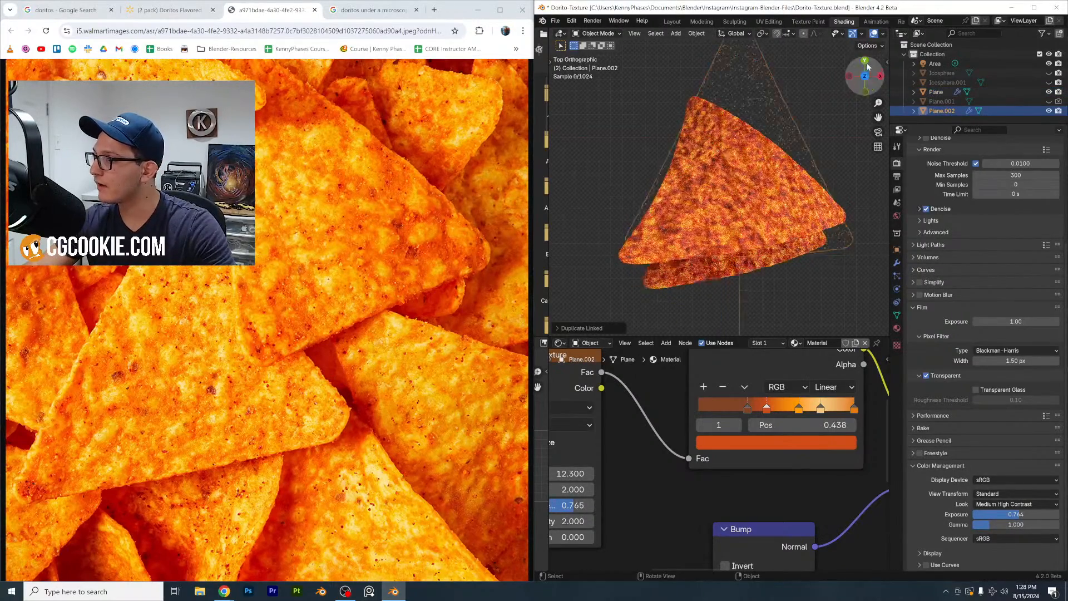
In top view, move the duplicate chip to the lower left of the original and rotate it about 52 degrees
{"action": "left_click", "coordinate": [865, 65]}
{"action": "key", "text": "g"}
{"action": "key", "text": "r"}
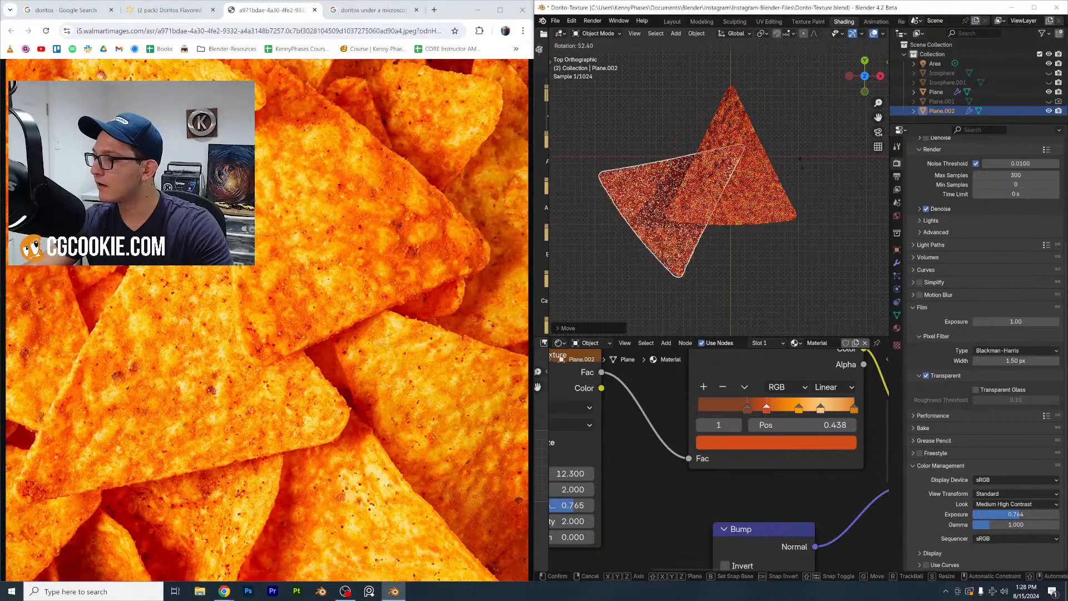
{"action": "left_click", "coordinate": [727, 187]}
Make a linked duplicate of the lowered chip, place it on the original's right side and rotate it clockwise
{"action": "key", "text": "alt+d"}
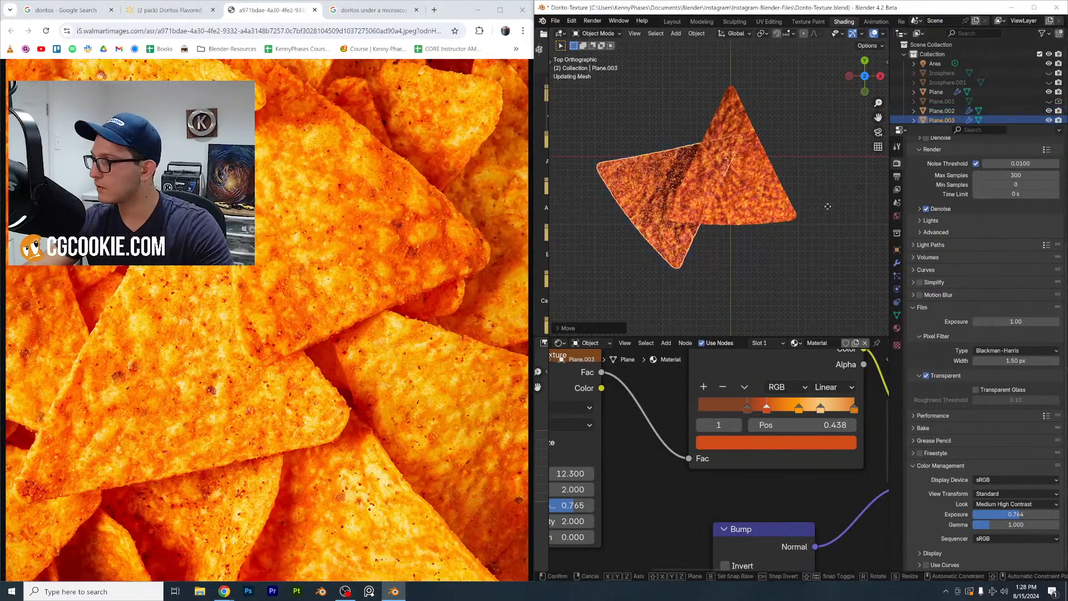
{"action": "key", "text": "r"}
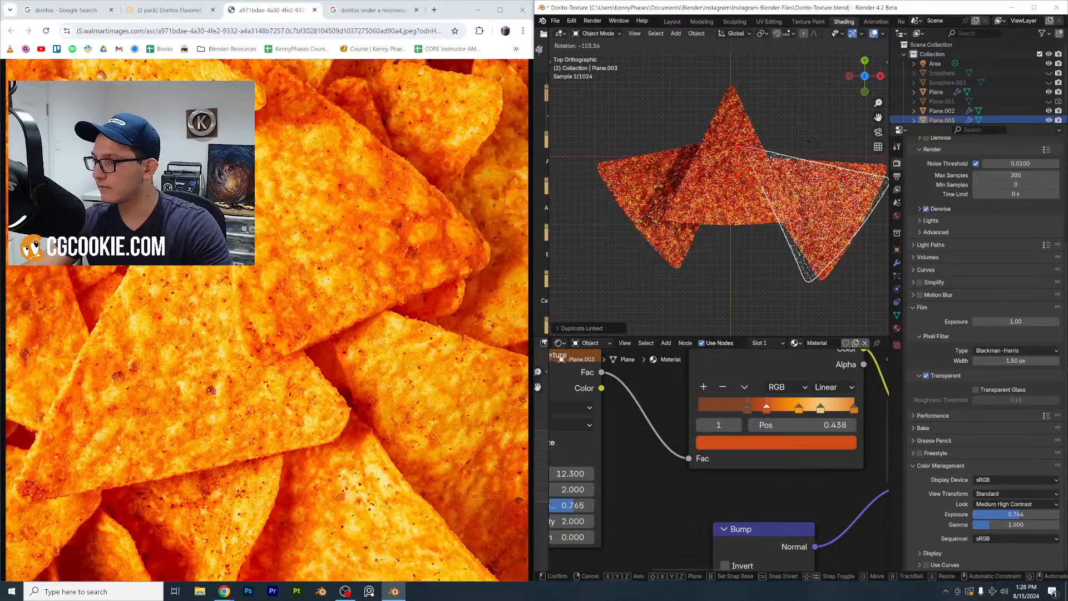
{"action": "left_click", "coordinate": [843, 95]}
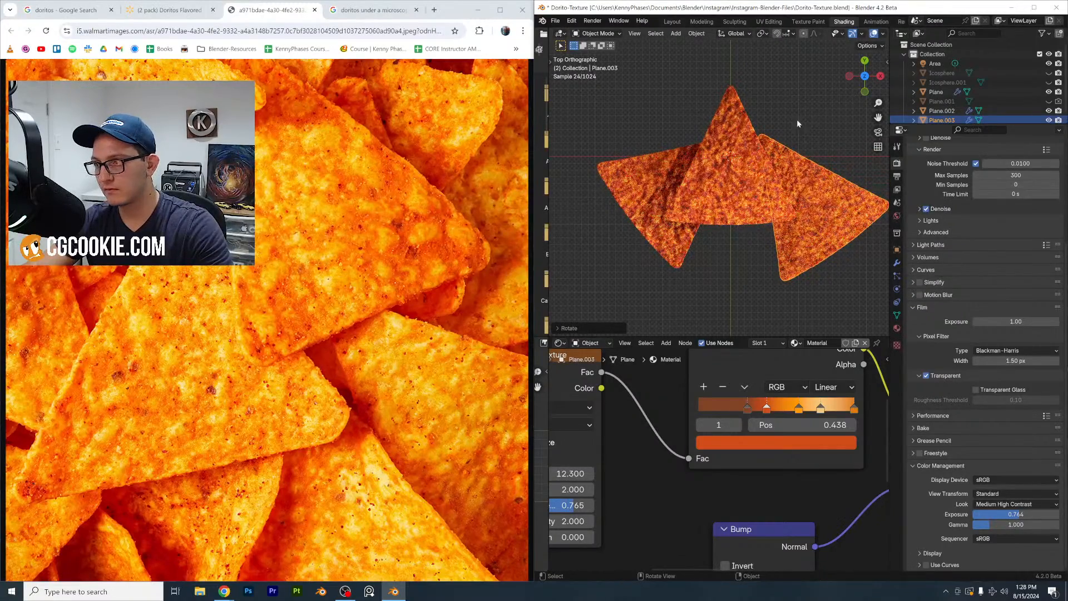
Rotate the original central chip counterclockwise in top view so its apex leans left
{"action": "left_click", "coordinate": [739, 133]}
{"action": "key", "text": "r"}
{"action": "left_click", "coordinate": [721, 177]}
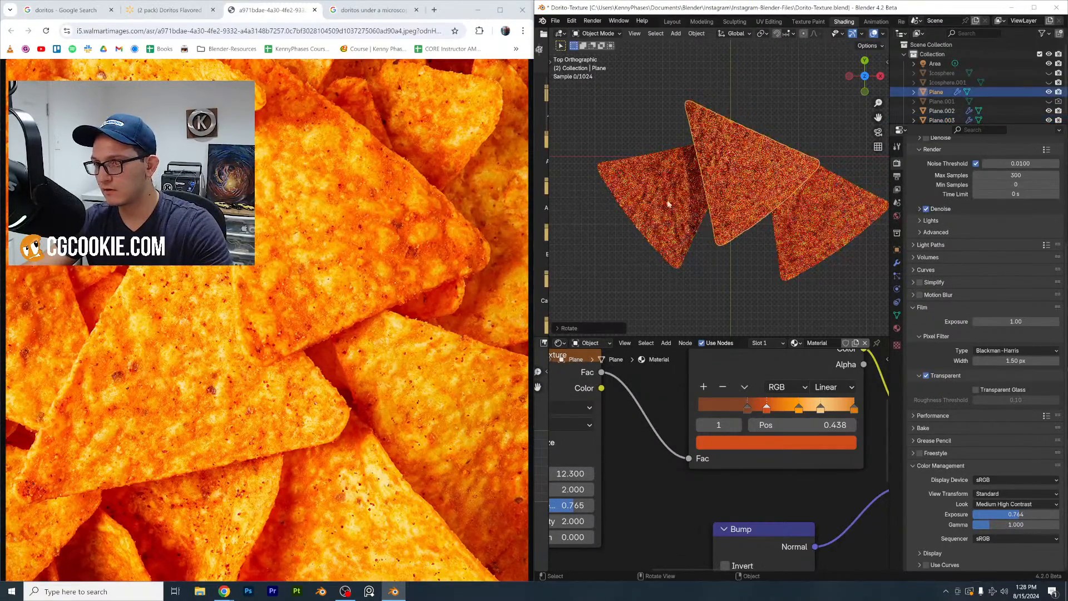
Rotate the left chip about 57 degrees and reposition it lower against the central chip
{"action": "left_click", "coordinate": [719, 181]}
{"action": "key", "text": "g"}
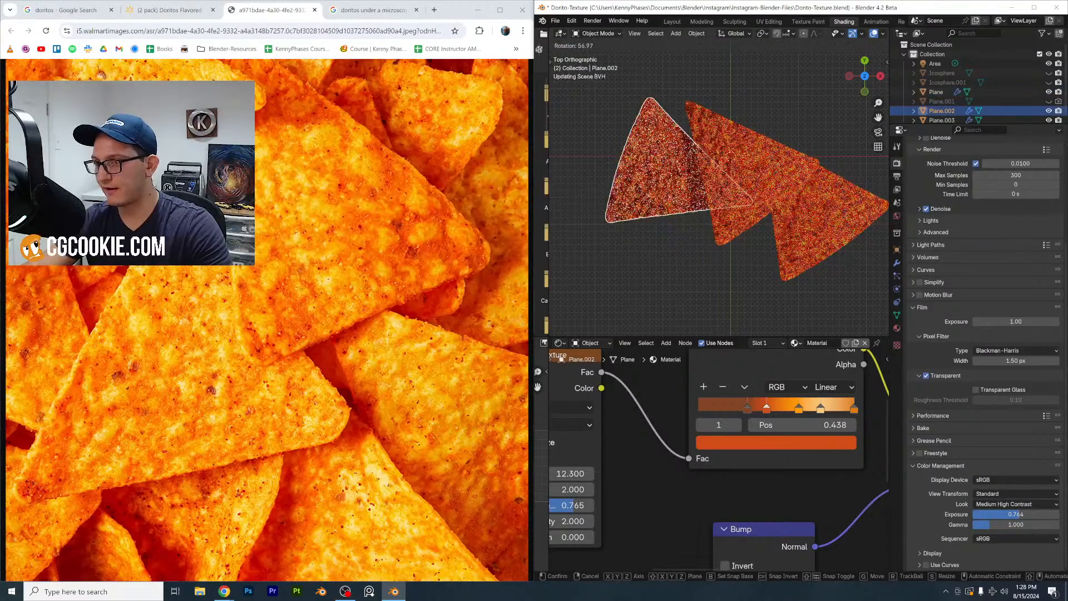
{"action": "left_click", "coordinate": [798, 250]}
{"action": "left_click", "coordinate": [798, 250]}
Move the right chip down and left toward the central chip and rotate it about -20 degrees
{"action": "key", "text": "g"}
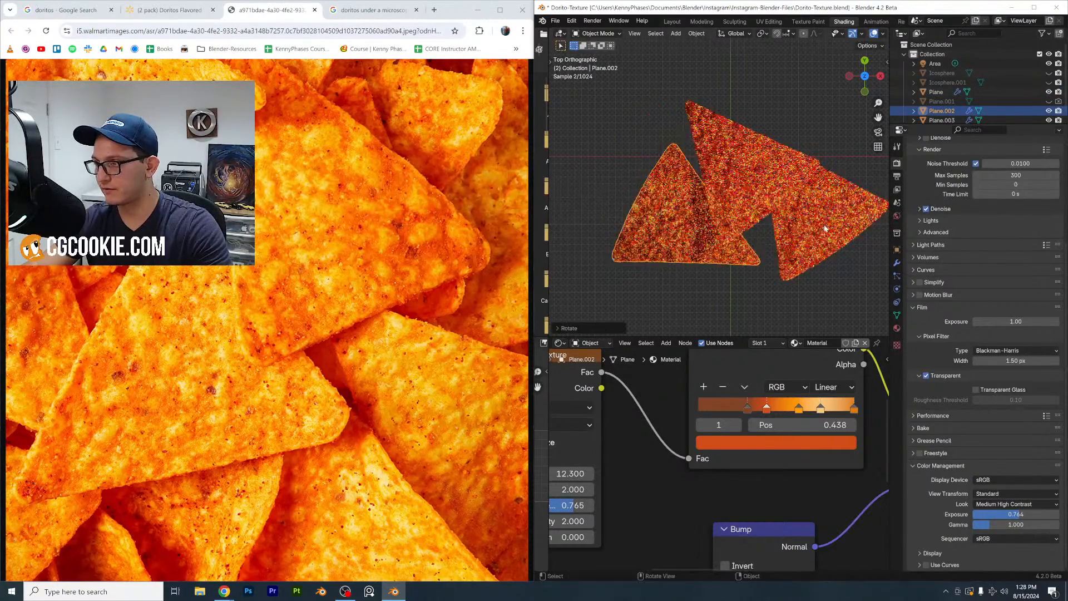
{"action": "left_click", "coordinate": [803, 254]}
{"action": "key", "text": "r"}
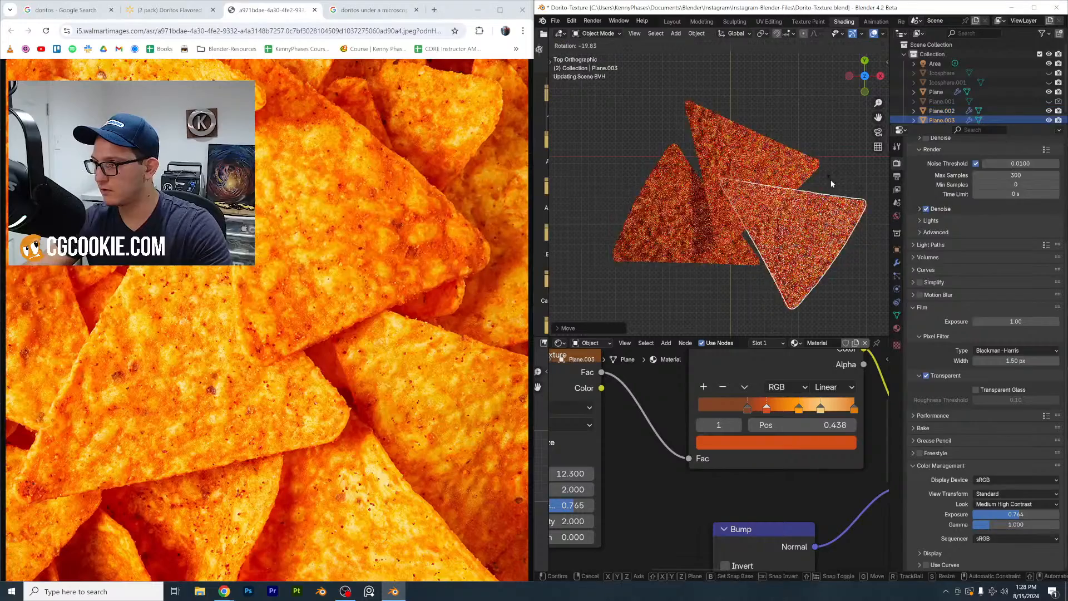
{"action": "left_click", "coordinate": [830, 182]}
Raise the left chip along the global Z axis and rotate it slightly in top view
{"action": "middle_click_drag", "start_coordinate": [832, 177], "coordinate": [841, 136]}
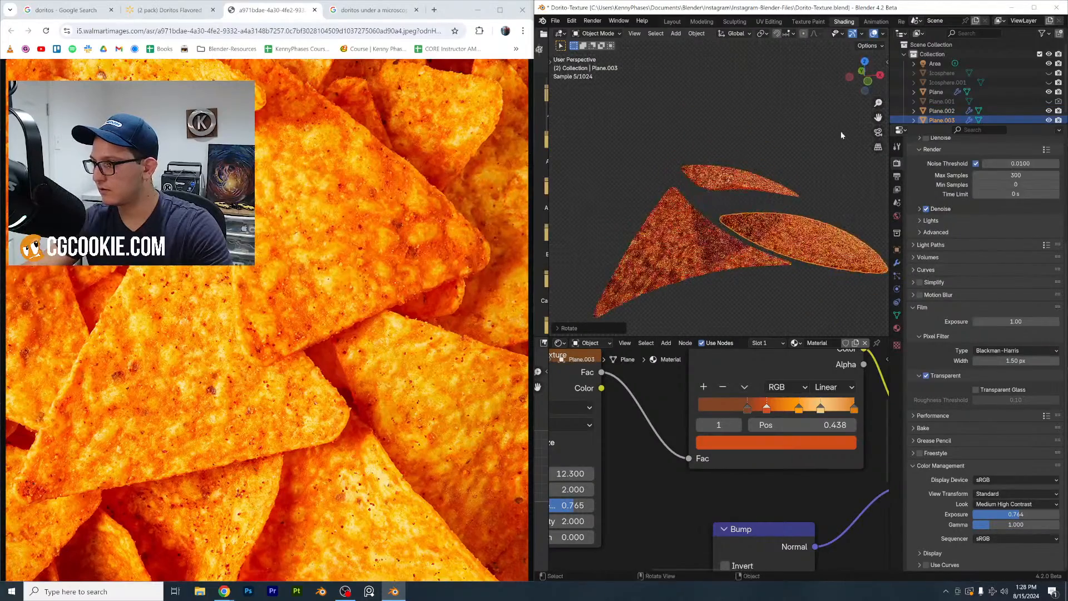
{"action": "left_click", "coordinate": [711, 245]}
{"action": "key", "text": "g"}
{"action": "key", "text": "z"}
{"action": "left_click", "coordinate": [838, 87]}
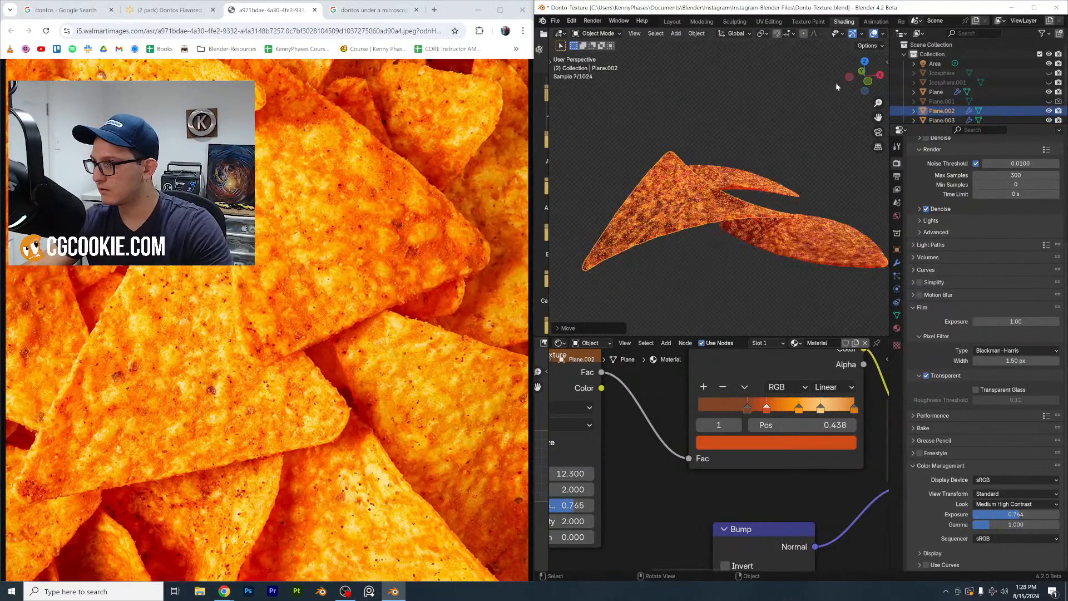
{"action": "left_click", "coordinate": [864, 64]}
{"action": "key", "text": "r"}
{"action": "left_click", "coordinate": [795, 162]}
Select both the left and right chips and make offset linked duplicates of them in top view
{"action": "middle_click_drag", "start_coordinate": [794, 158], "coordinate": [806, 258]}
{"action": "left_click", "coordinate": [814, 239]}
{"action": "left_click", "coordinate": [867, 66]}
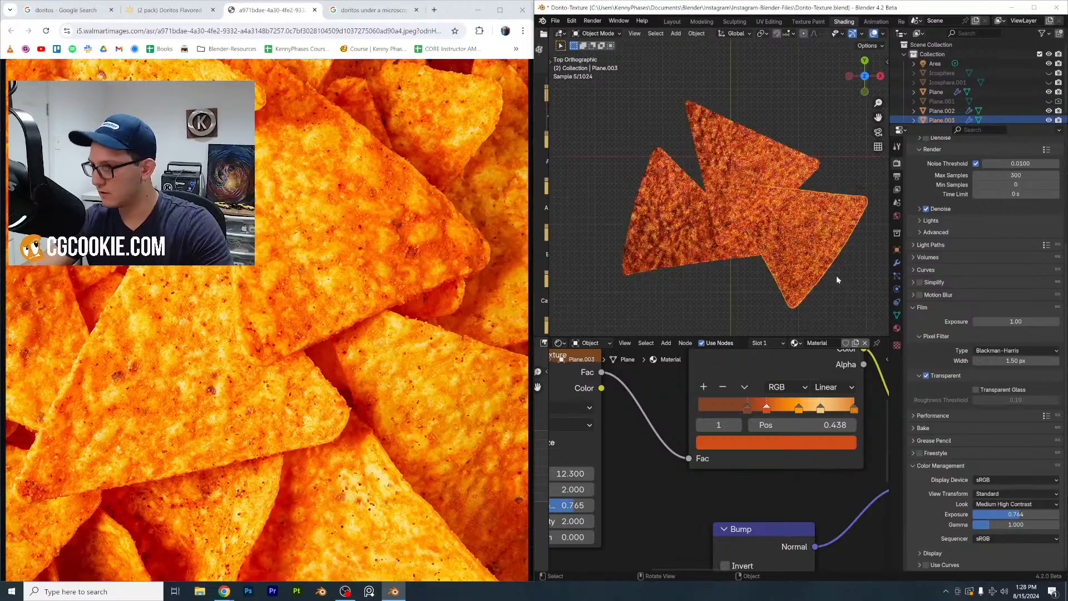
{"action": "left_click_drag", "start_coordinate": [702, 259], "coordinate": [703, 259]}
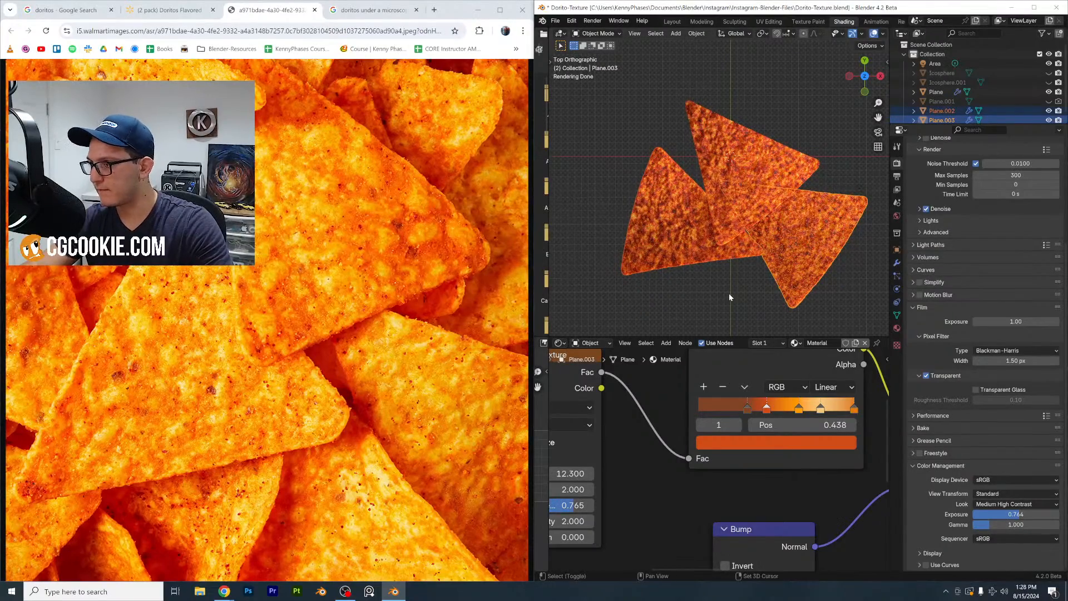
{"action": "key", "text": "alt+d"}
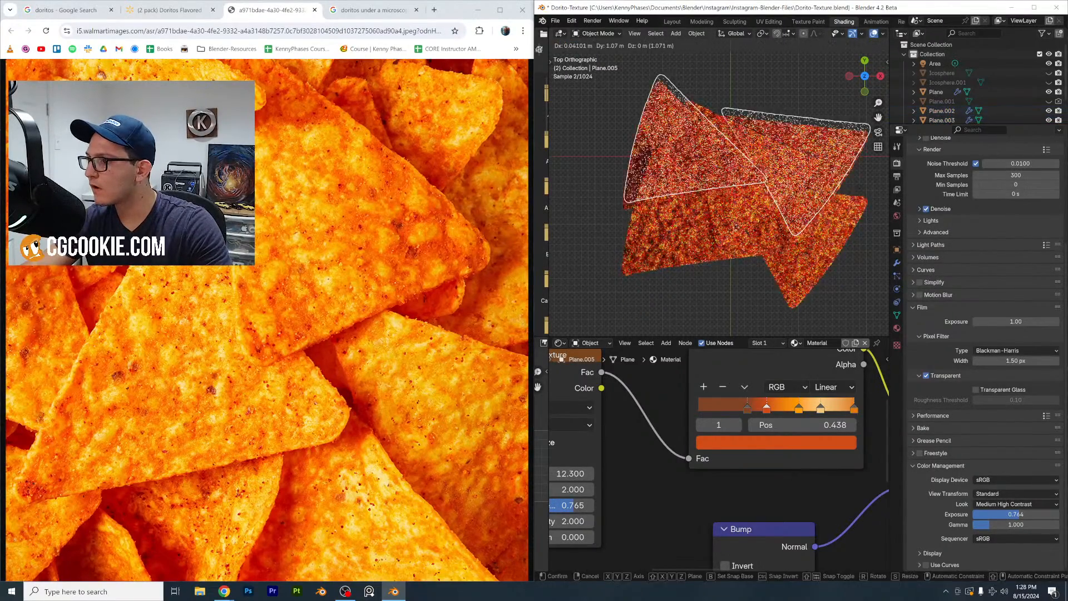
{"action": "left_click", "coordinate": [733, 224]}
Rotate the two new chip copies, position them above and below the pile's center as a lower layer, and save the file
{"action": "key", "text": "r"}
{"action": "left_click", "coordinate": [713, 114]}
{"action": "key", "text": "g"}
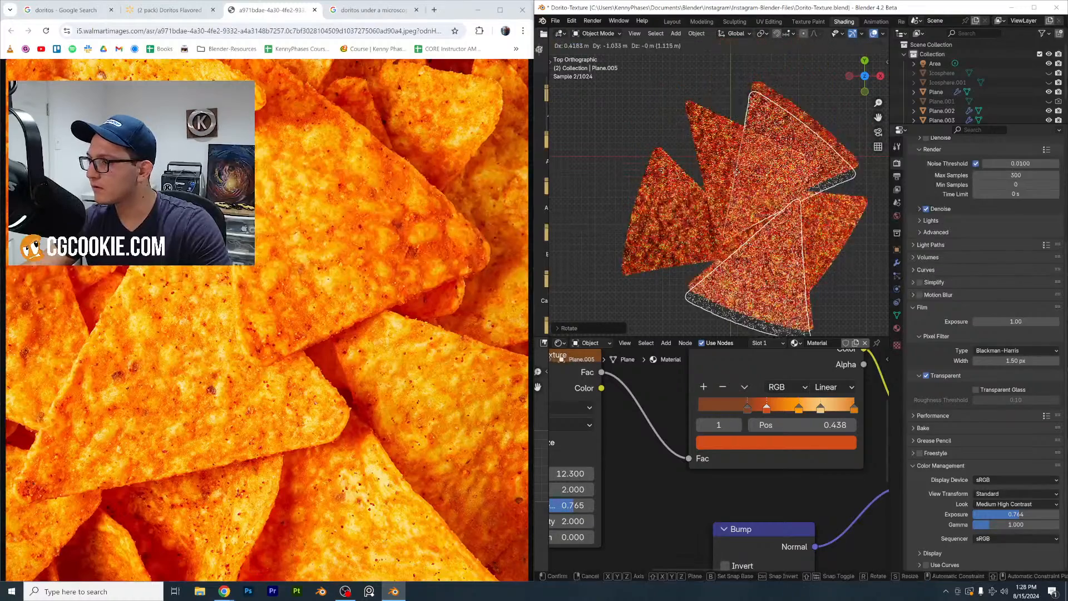
{"action": "left_click", "coordinate": [734, 173]}
{"action": "middle_click_drag", "start_coordinate": [734, 173], "coordinate": [781, 211]}
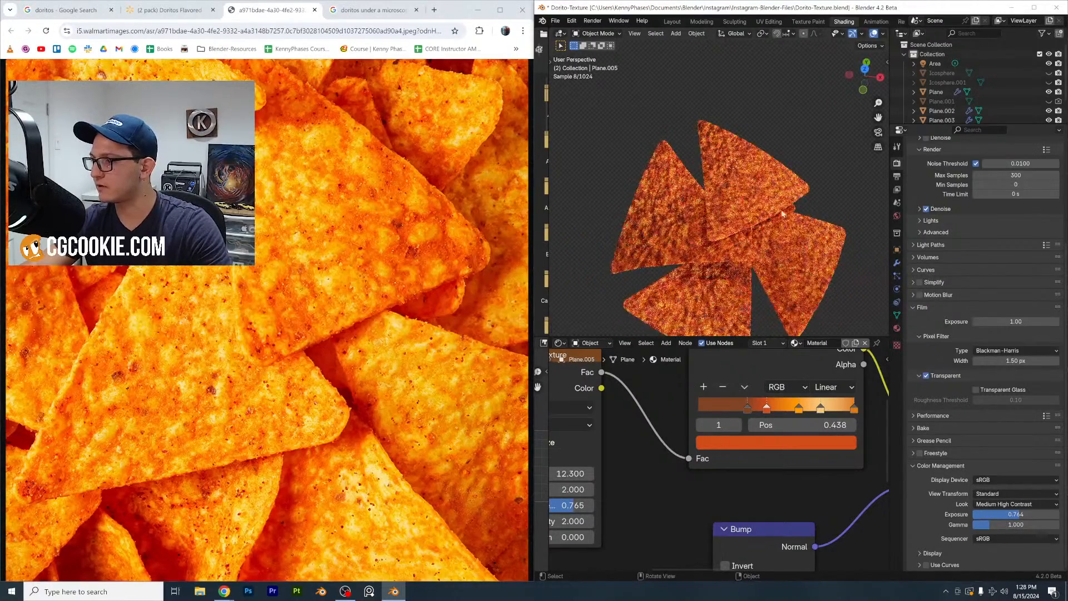
{"action": "left_click", "coordinate": [865, 69]}
{"action": "scroll", "coordinate": [747, 239], "scroll_direction": "up", "scroll_amount": 3}
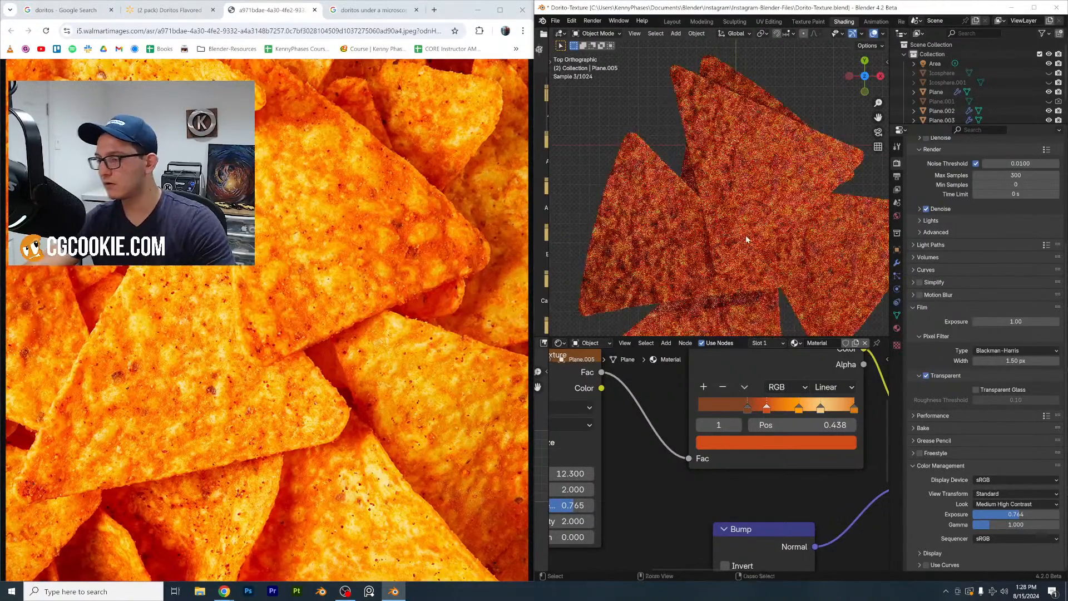
{"action": "key", "text": "ctrl+s"}
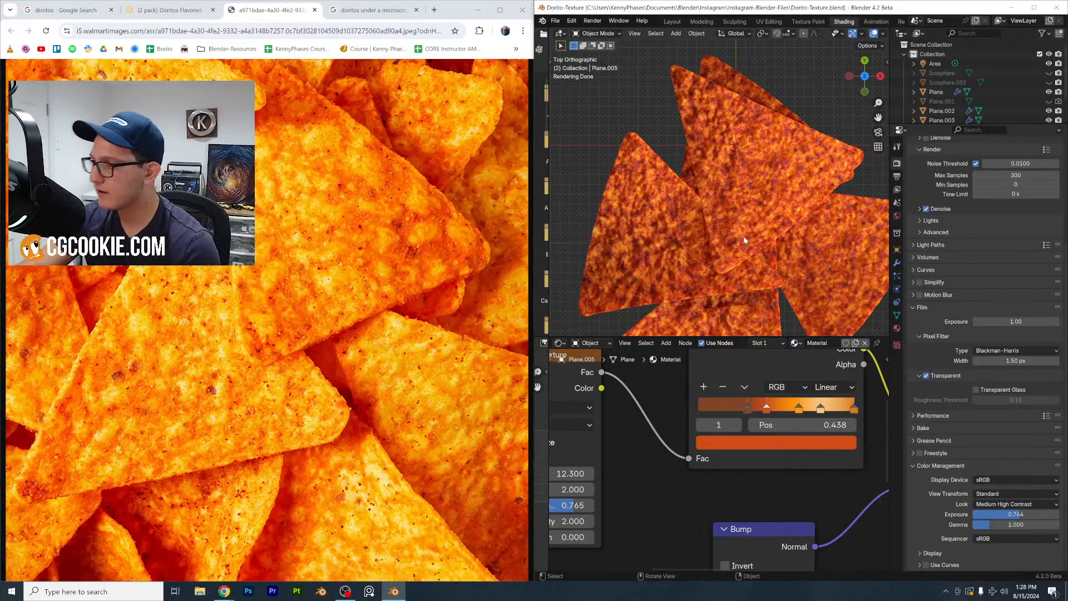
Rebalance the chip material's color ramp stops, moving the darkest stop to position 0.148, and save the file
{"action": "scroll", "coordinate": [748, 226], "scroll_direction": "up", "scroll_amount": 2}
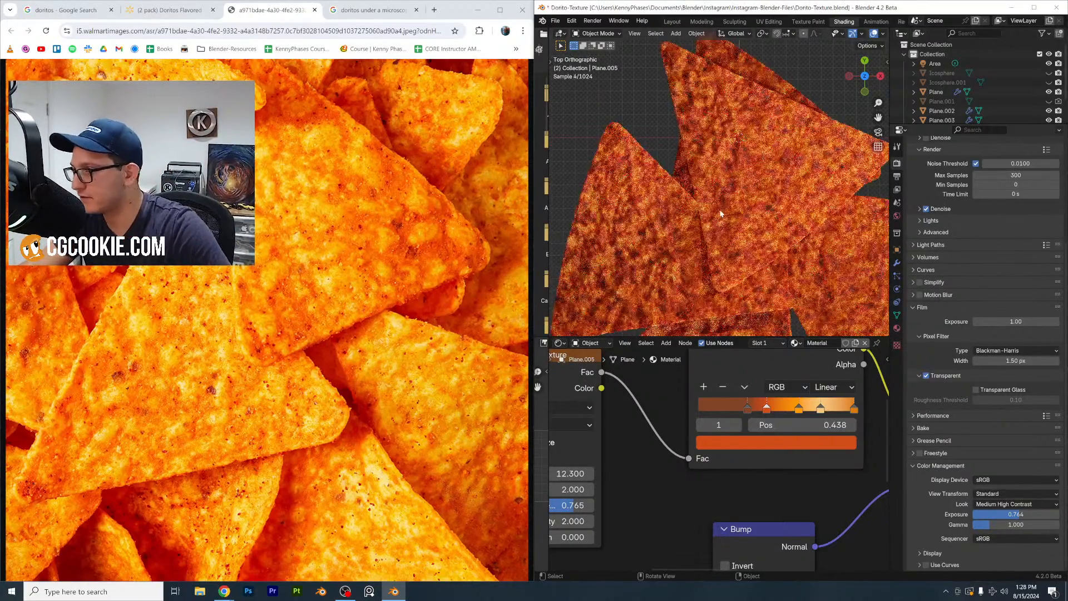
{"action": "left_click", "coordinate": [748, 225]}
{"action": "middle_click_drag", "start_coordinate": [858, 413], "coordinate": [818, 430]}
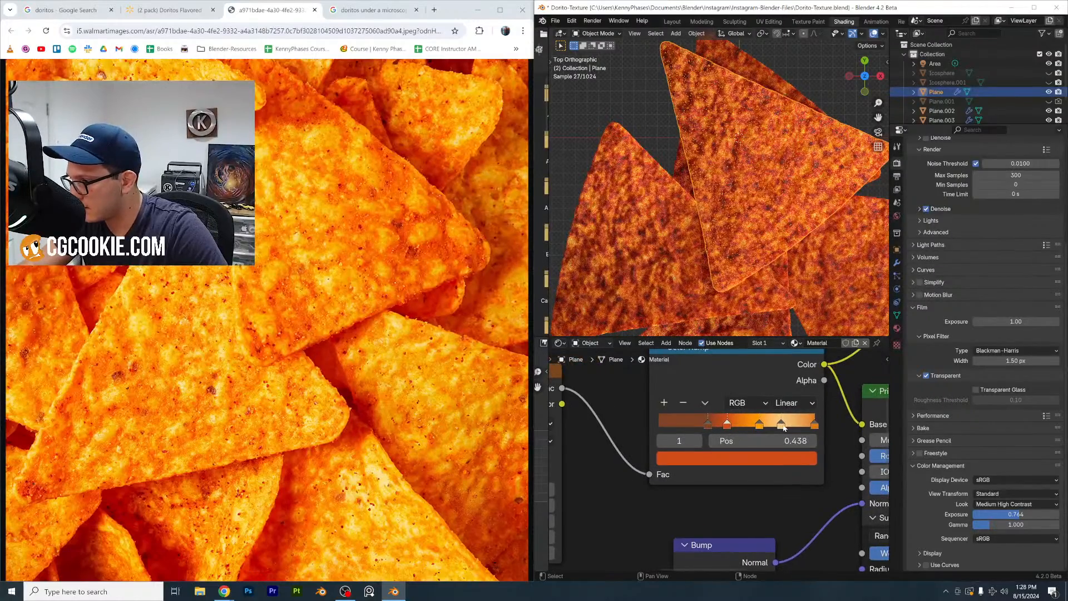
{"action": "mouse_move", "coordinate": [783, 426]}
{"action": "left_mouse_down"}
{"action": "mouse_move", "coordinate": [805, 427]}
{"action": "mouse_move", "coordinate": [792, 427]}
{"action": "left_mouse_up"}
{"action": "left_click_drag", "start_coordinate": [760, 427], "coordinate": [683, 426]}
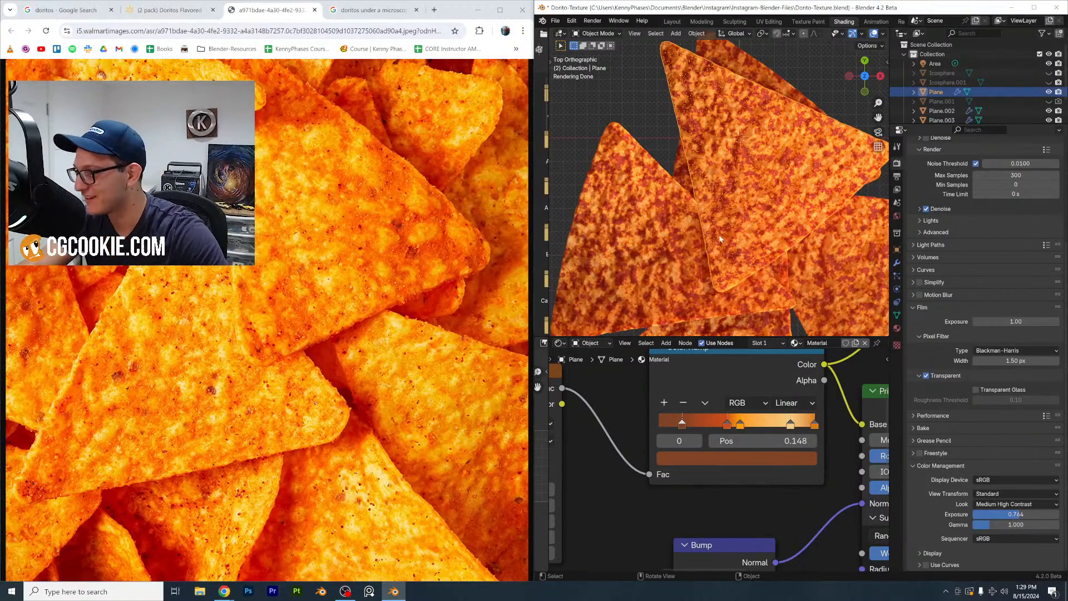
{"action": "scroll", "coordinate": [720, 239], "scroll_direction": "down", "scroll_amount": 3}
{"action": "key", "text": "ctrl+s"}
{"action": "scroll", "coordinate": [725, 305], "scroll_direction": "down", "scroll_amount": 2}
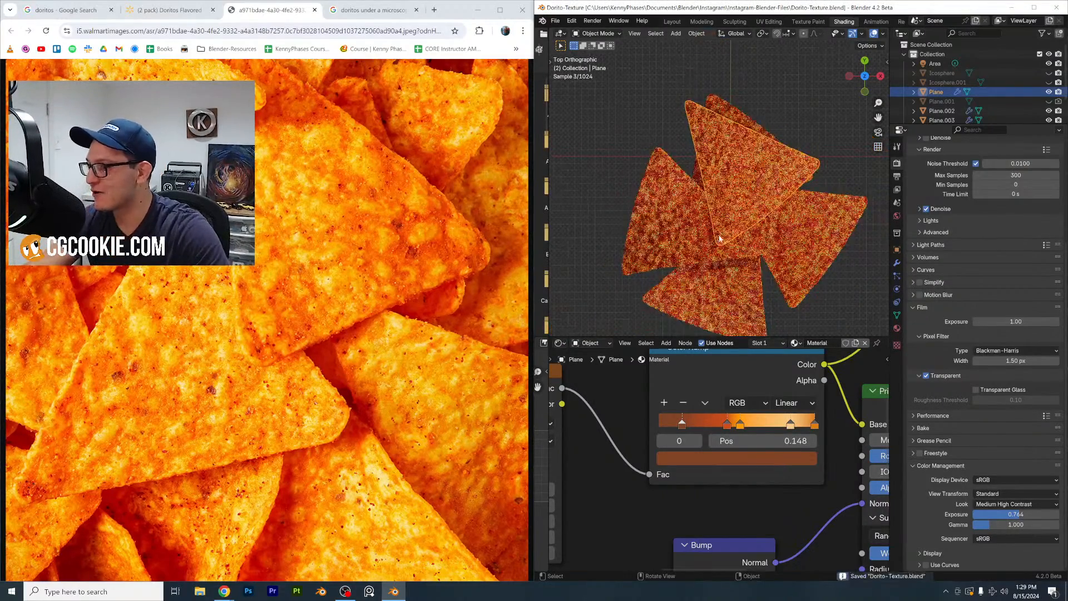
Duplicate the lowest chip in top view, then rotate the copy and place it at the far left of the pile
{"action": "left_click", "coordinate": [725, 305]}
{"action": "key", "text": "shift+d"}
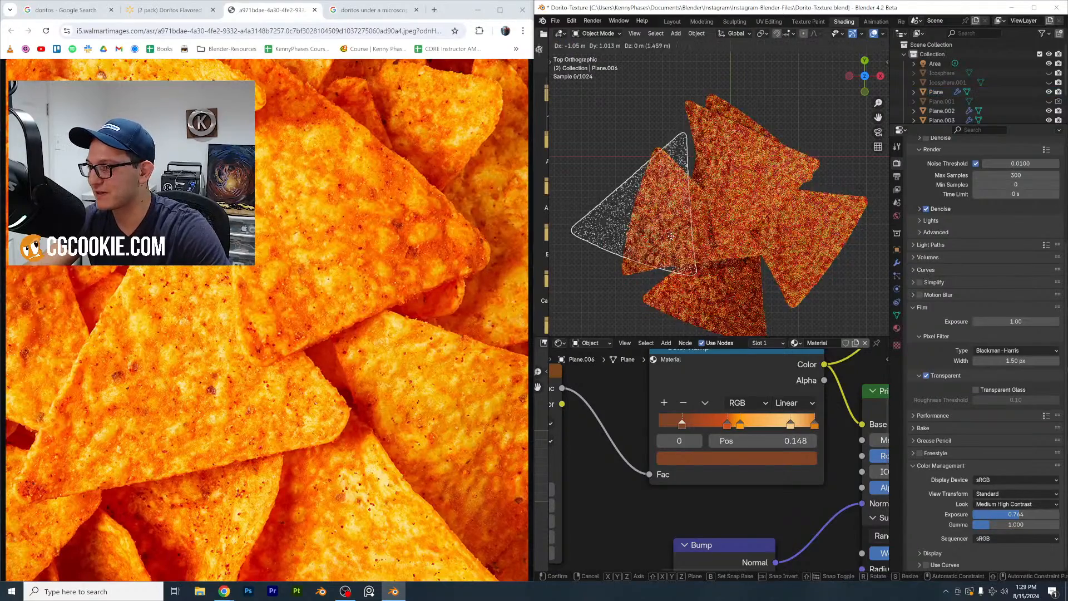
{"action": "left_click", "coordinate": [632, 140]}
{"action": "key", "text": "r"}
{"action": "left_click", "coordinate": [713, 204]}
{"action": "key", "text": "g"}
{"action": "left_click", "coordinate": [667, 239]}
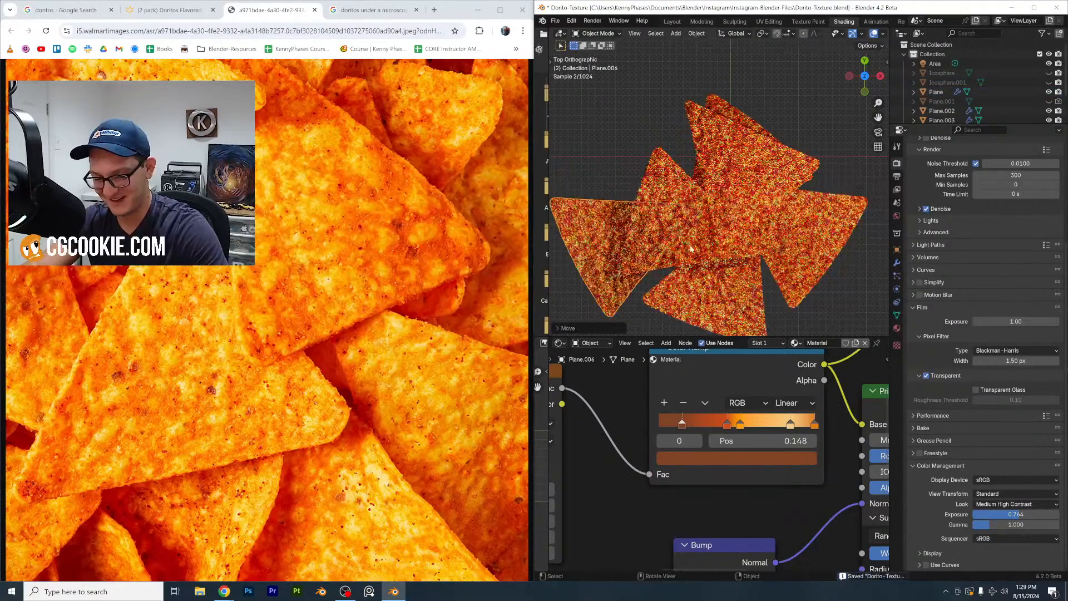
Make a linked duplicate of the far-left chip, rotate it and place it at the pile's upper left
{"action": "key", "text": "alt+d"}
{"action": "left_click", "coordinate": [750, 130]}
{"action": "key", "text": "r"}
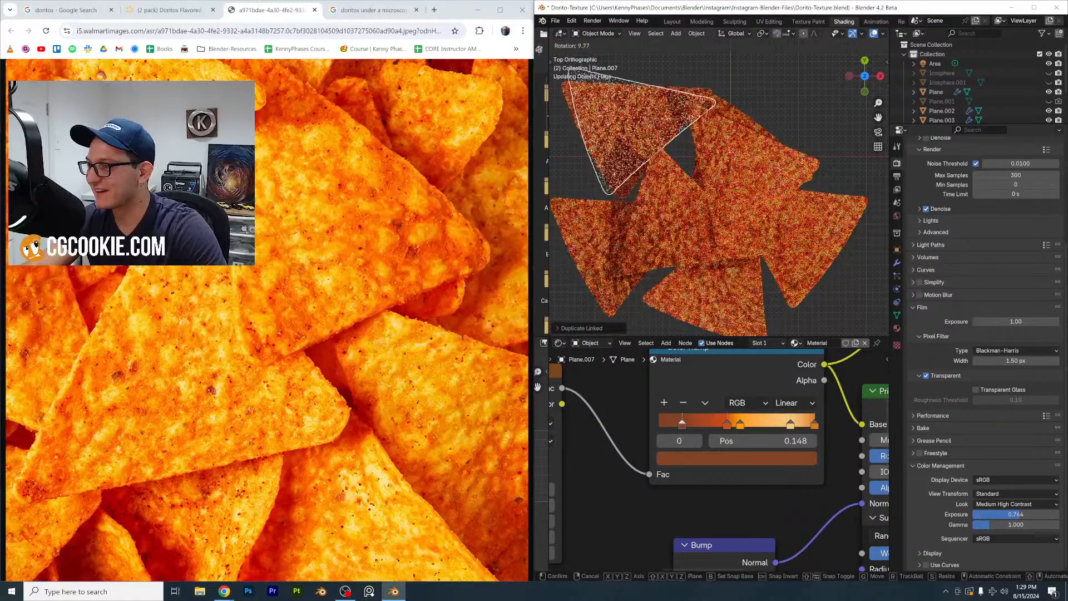
{"action": "left_click", "coordinate": [672, 263]}
{"action": "key", "text": "g"}
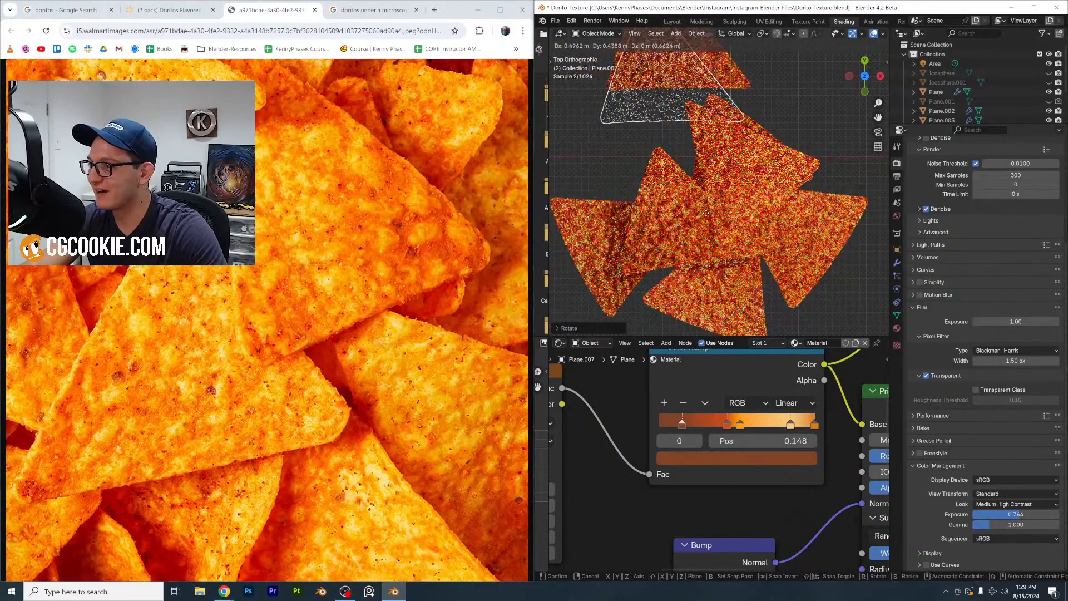
{"action": "left_click", "coordinate": [671, 292]}
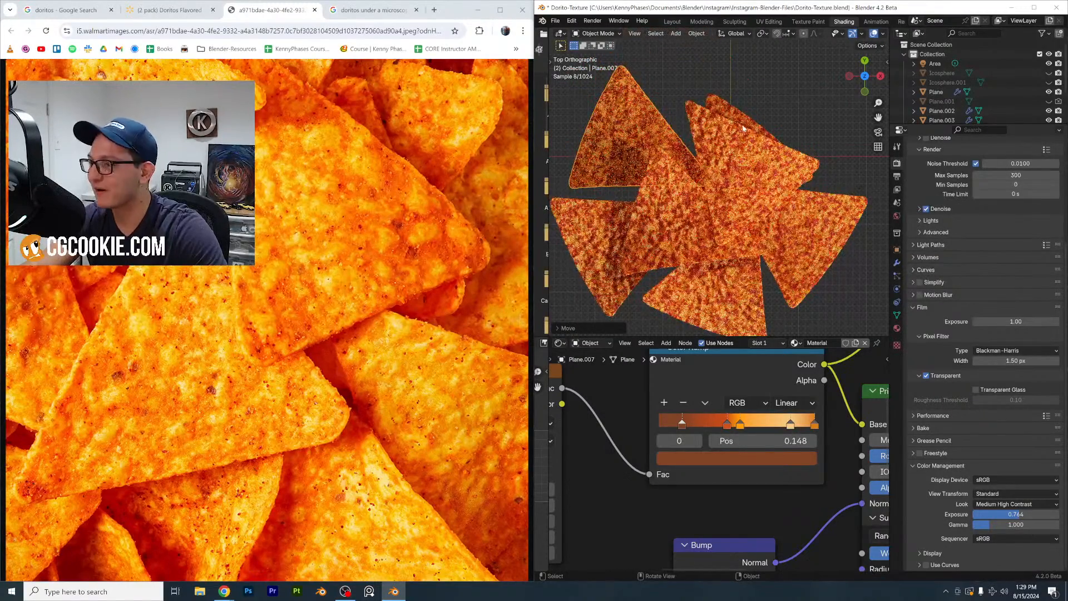
Fine-tune the new upper-left chip's rotation, move it closer to the pile's center, and save the file
{"action": "key", "text": "r"}
{"action": "left_click", "coordinate": [751, 176]}
{"action": "key", "text": "g"}
{"action": "left_click", "coordinate": [760, 176]}
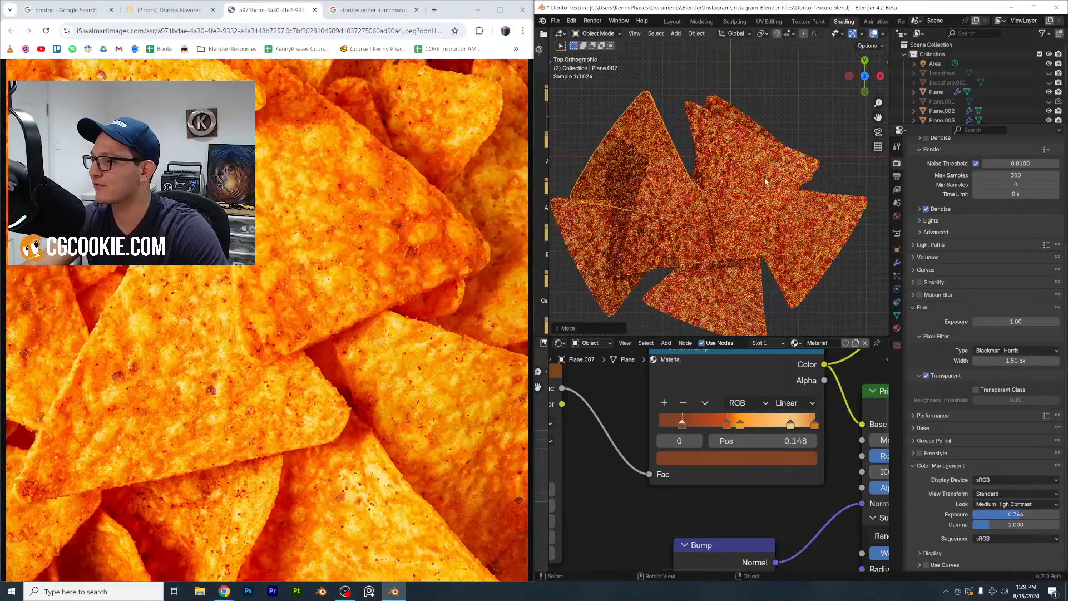
{"action": "key", "text": "ctrl+s"}
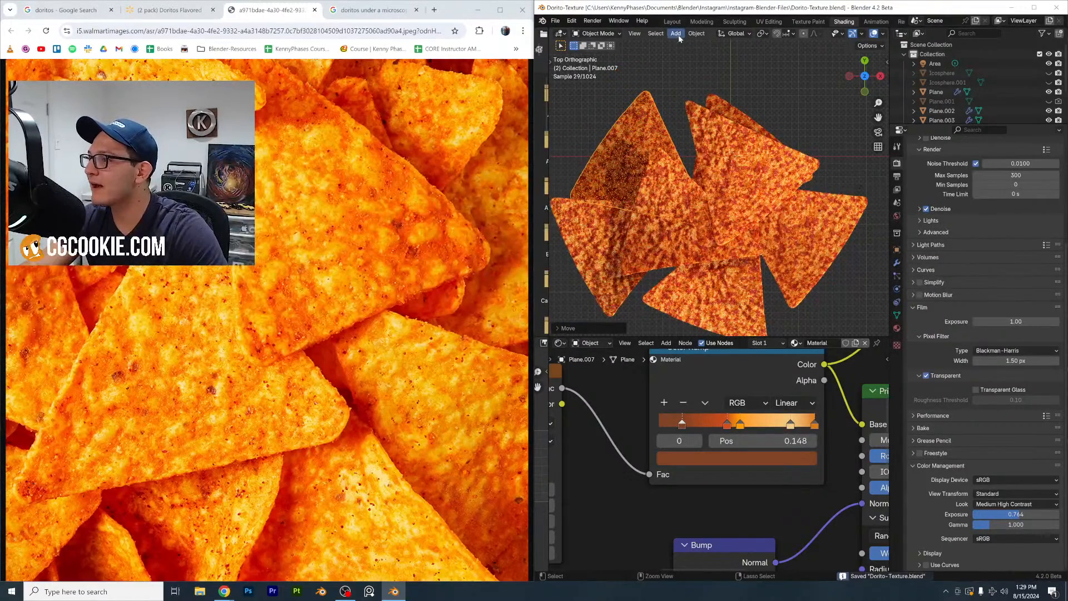
Add a camera and raise it along the Z axis above the chip pile
{"action": "left_click", "coordinate": [678, 34]}
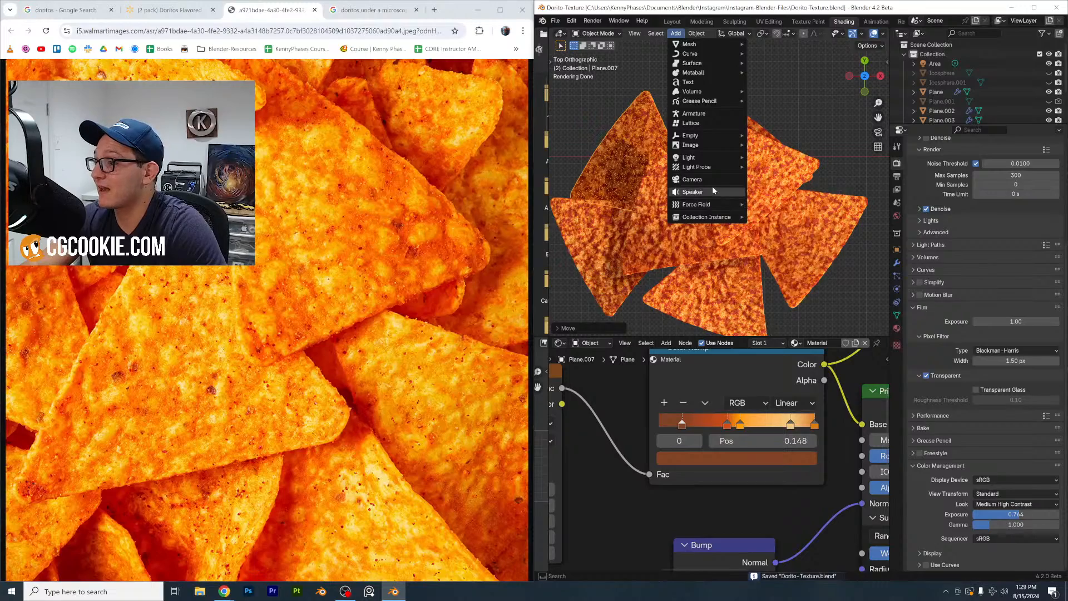
{"action": "left_click", "coordinate": [714, 183]}
{"action": "scroll", "coordinate": [733, 187], "scroll_direction": "down", "scroll_amount": 4}
{"action": "middle_click_drag", "start_coordinate": [780, 167], "coordinate": [860, 64]}
{"action": "key", "text": "g"}
{"action": "key", "text": "z"}
{"action": "left_click", "coordinate": [781, 100]}
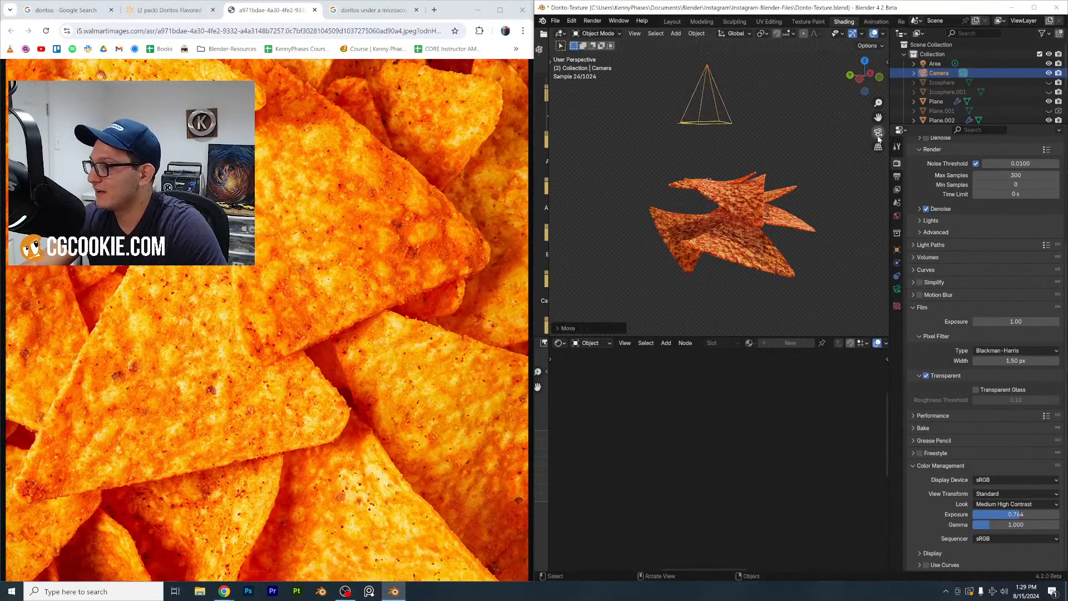
Look through the camera and move it to frame the middle of the chip pile
{"action": "left_click", "coordinate": [878, 133]}
{"action": "key", "text": "g"}
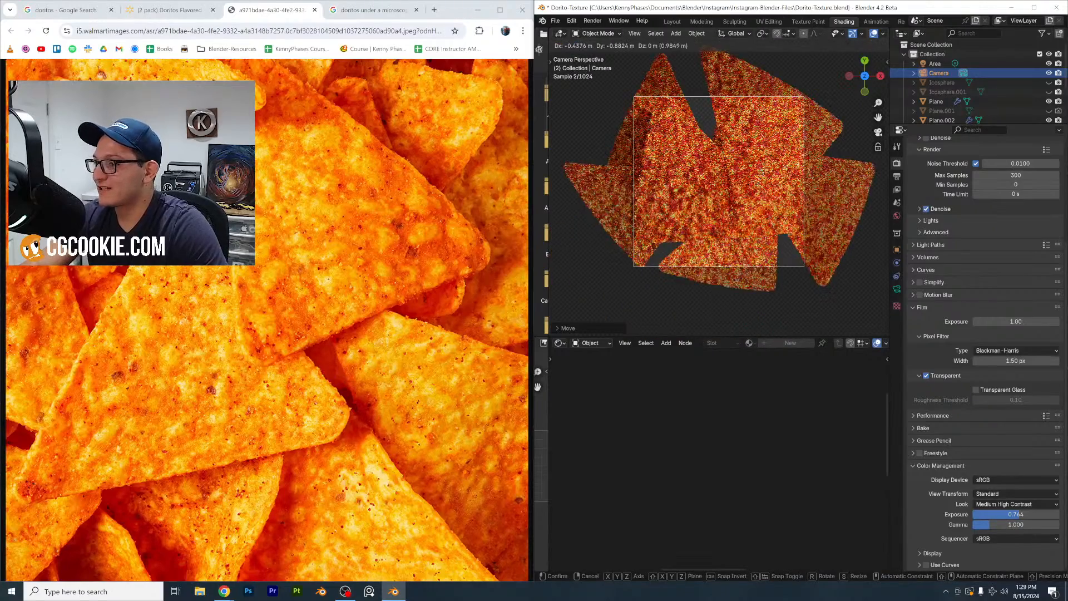
{"action": "left_click", "coordinate": [762, 175]}
{"action": "scroll", "coordinate": [762, 176], "scroll_direction": "up", "scroll_amount": 2}
Enable the camera's depth of field with the topmost central chip as focus object and an F-Stop of 0.2
{"action": "left_click", "coordinate": [897, 289]}
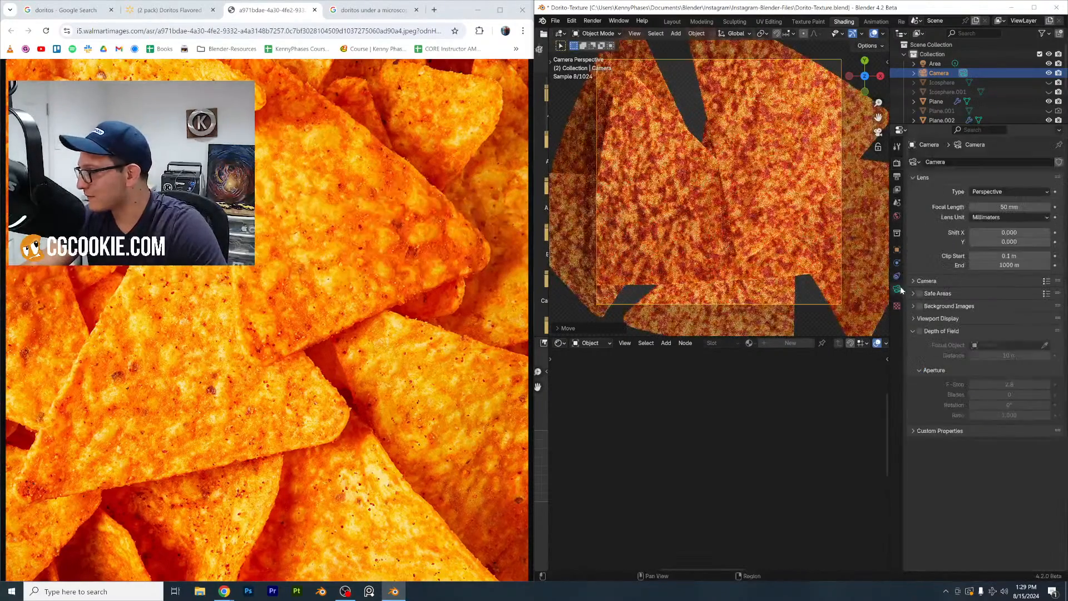
{"action": "left_click", "coordinate": [920, 331]}
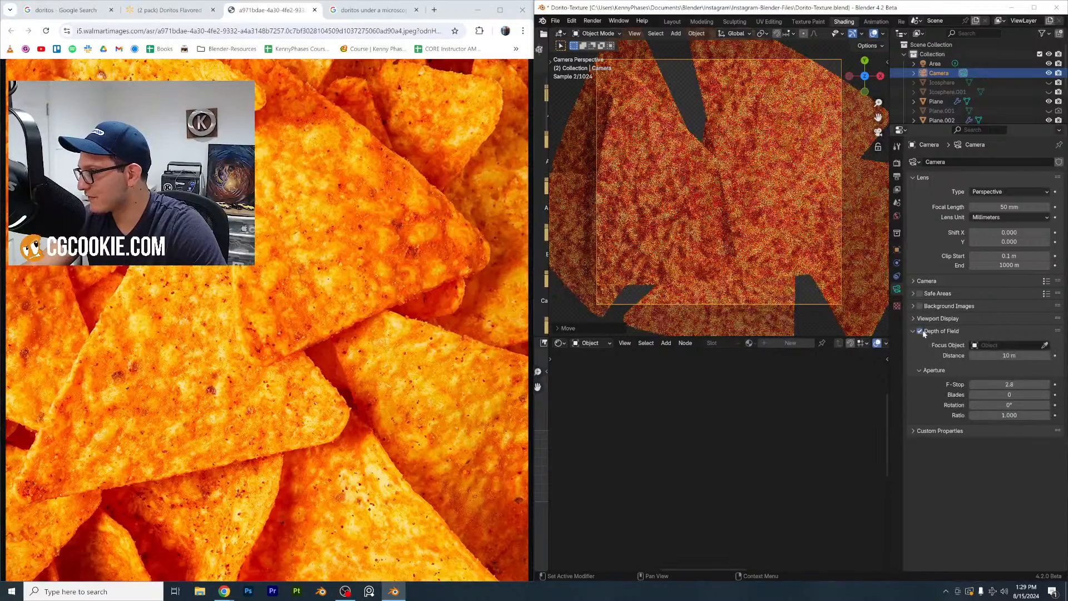
{"action": "left_click", "coordinate": [778, 184]}
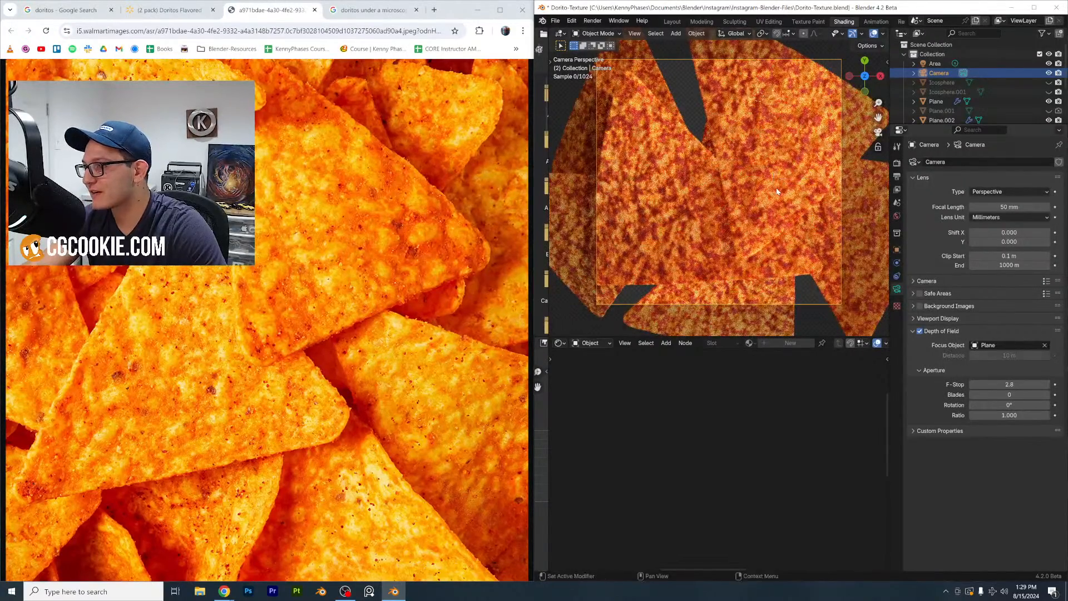
{"action": "left_click", "coordinate": [1029, 384]}
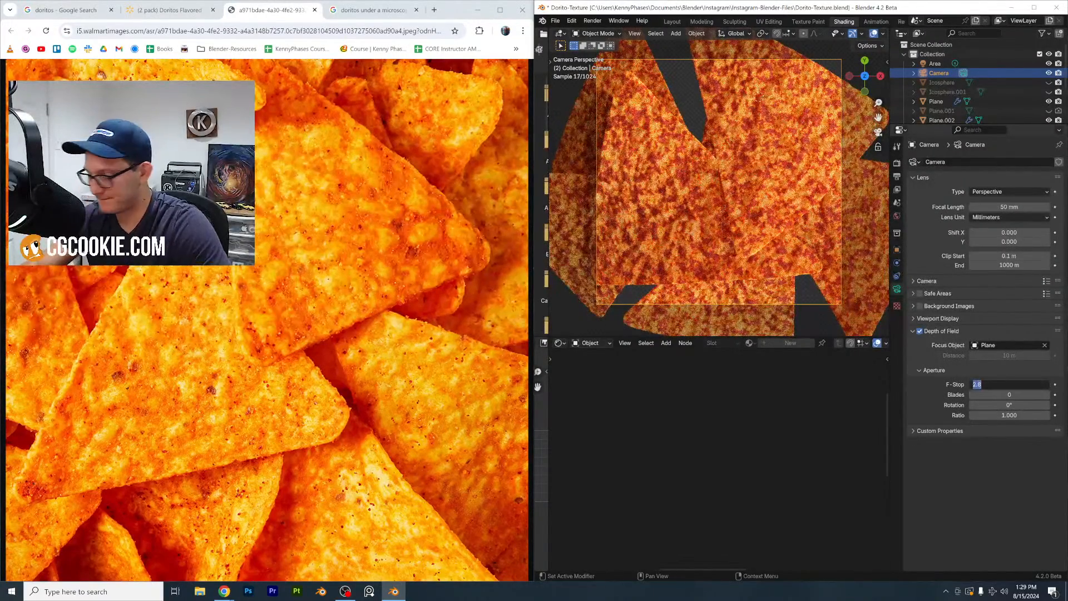
{"action": "type", "text": "0.2"}
{"action": "key", "text": "Return"}
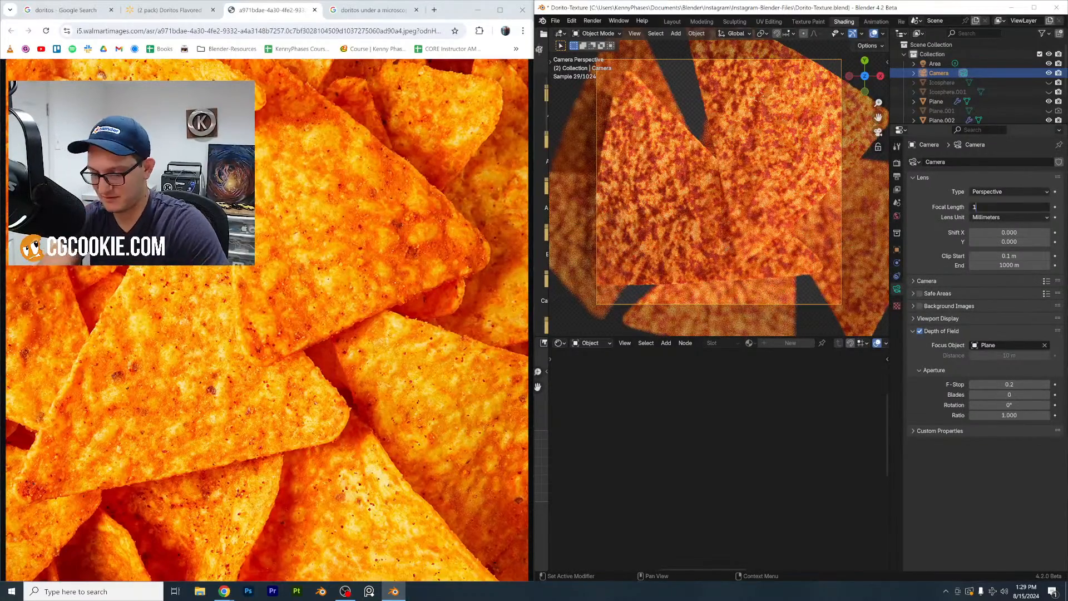
Set the camera's focal length to 100 mm and raise its Z location to 7.6532 m
{"action": "key", "text": "Return"}
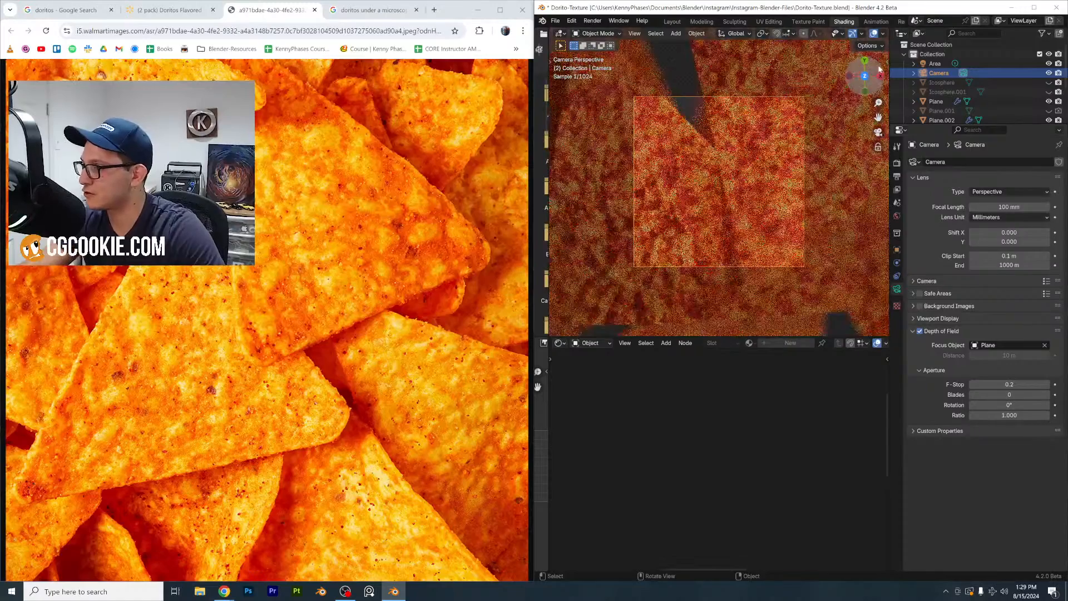
{"action": "key", "text": "n"}
{"action": "left_click_drag", "start_coordinate": [804, 104], "coordinate": [868, 104]}
In the Layout workspace's left orthographic view, select the lower-layer chips and make linked duplicates of them beside the pile along +Y
{"action": "left_click", "coordinate": [672, 21]}
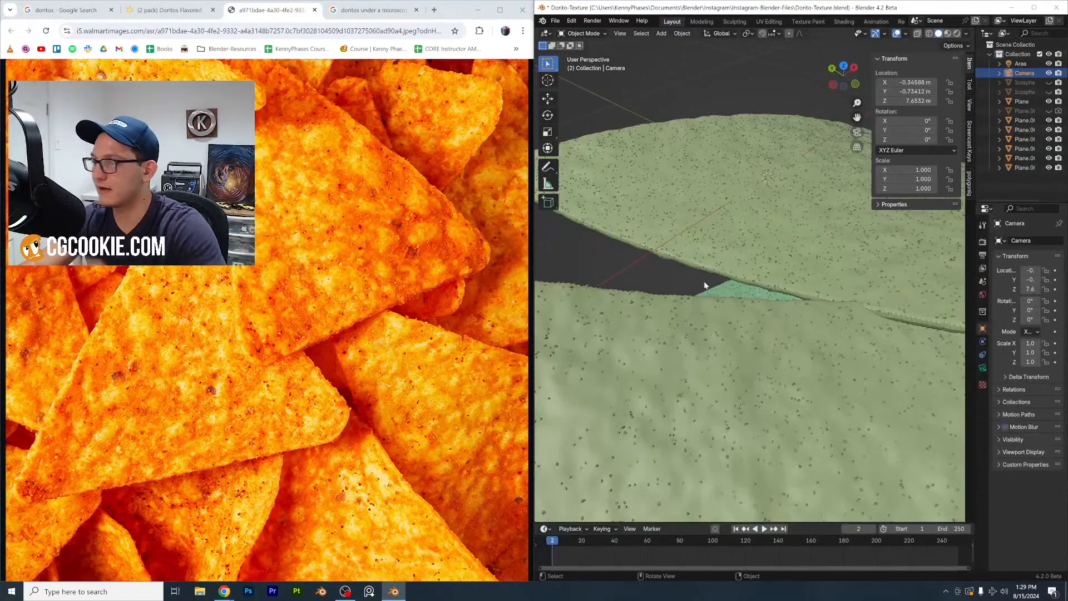
{"action": "scroll", "coordinate": [701, 266], "scroll_direction": "down", "scroll_amount": 8}
{"action": "mouse_move", "coordinate": [763, 278]}
{"action": "middle_mouse_down"}
{"action": "mouse_move", "coordinate": [817, 335]}
{"action": "mouse_move", "coordinate": [818, 303]}
{"action": "middle_mouse_up"}
{"action": "left_click", "coordinate": [840, 81]}
{"action": "left_click_drag", "start_coordinate": [941, 369], "coordinate": [697, 305]}
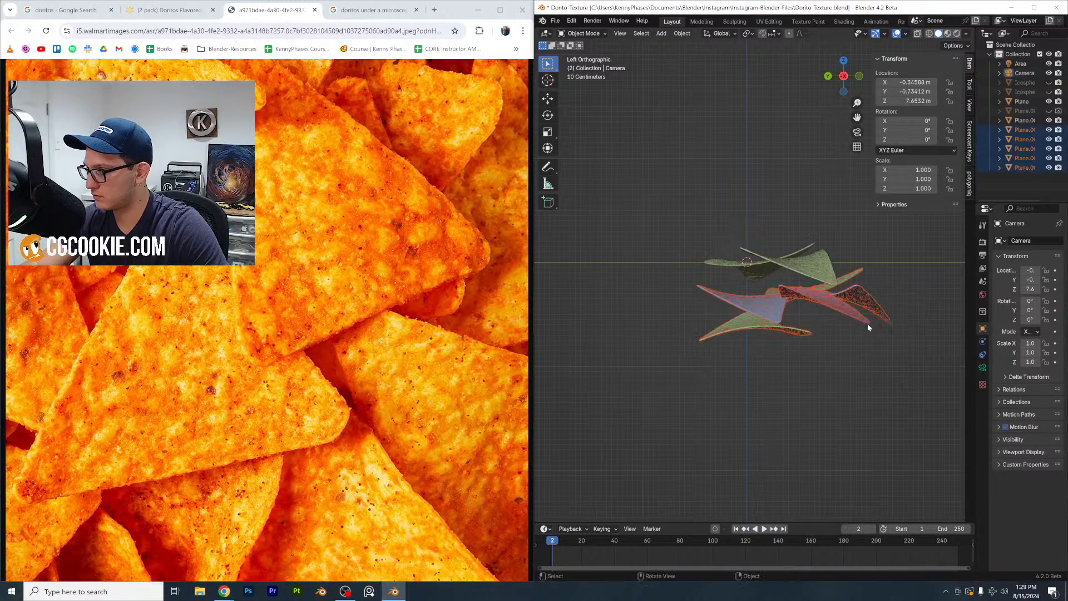
{"action": "key", "text": "shift+d"}
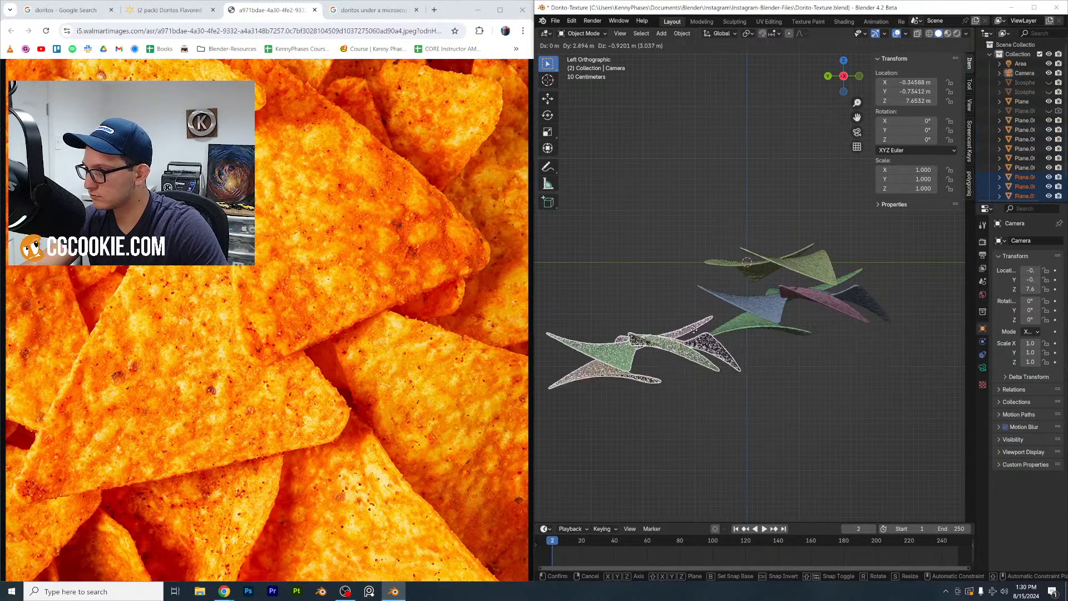
{"action": "left_click", "coordinate": [703, 312]}
Tilt the duplicated chip group in left view and position it level with the original lower layer
{"action": "key", "text": "r"}
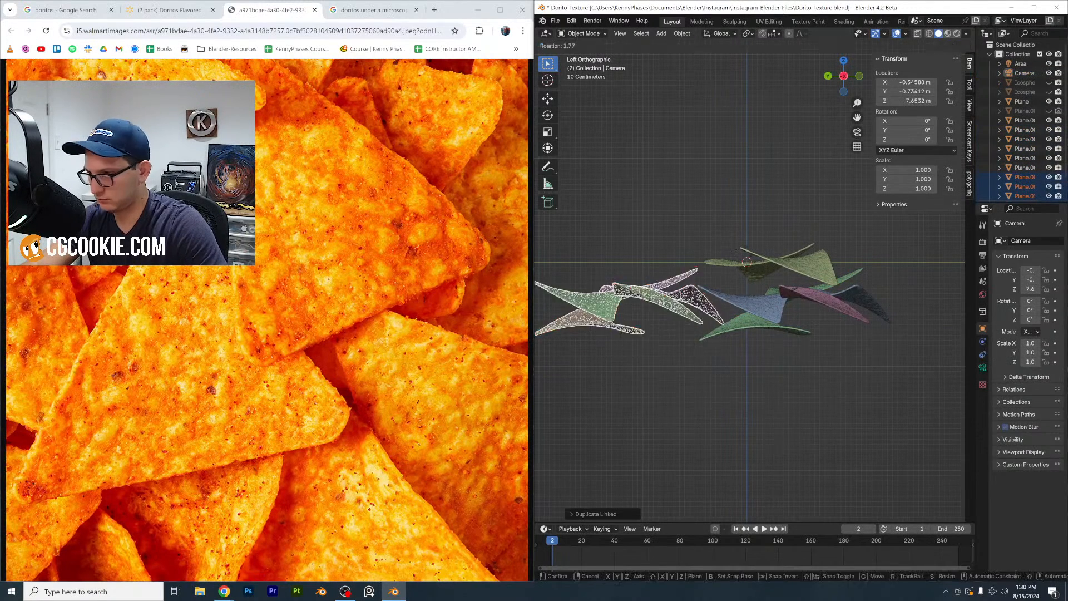
{"action": "left_click", "coordinate": [707, 268]}
{"action": "key", "text": "g"}
{"action": "left_click", "coordinate": [689, 280]}
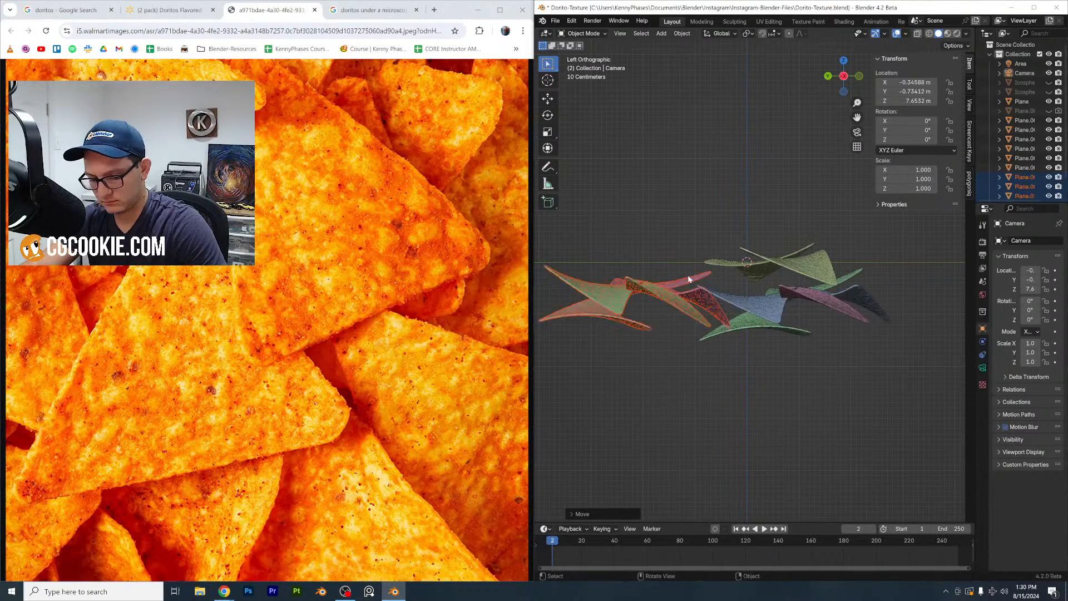
Make linked duplicates of the chip group on the pile's opposite side, then shift them along +X in front view
{"action": "key", "text": "shift+d"}
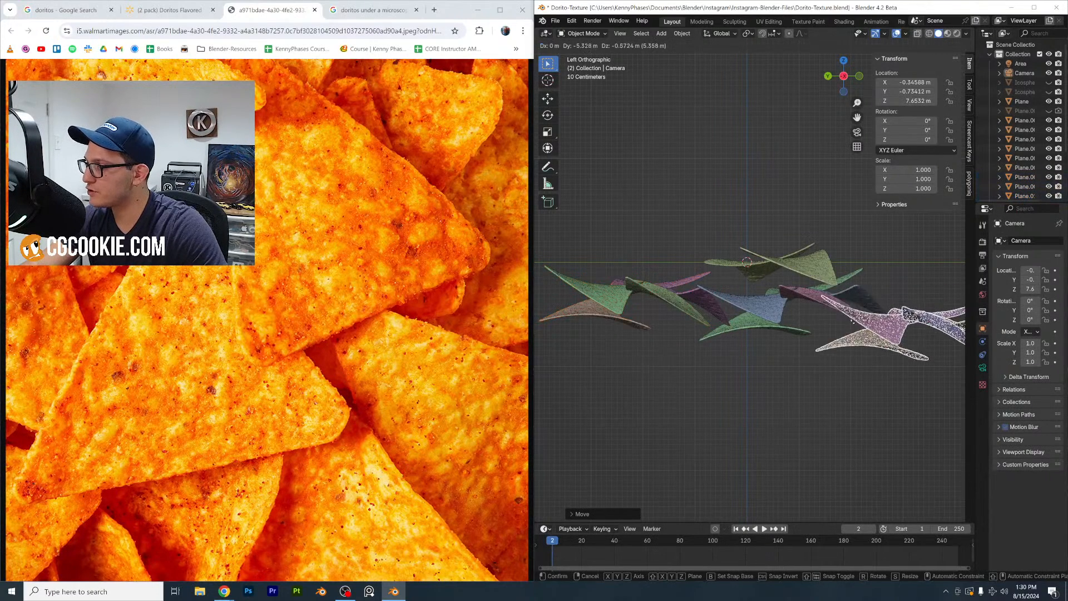
{"action": "left_click", "coordinate": [872, 292]}
{"action": "left_click", "coordinate": [860, 78]}
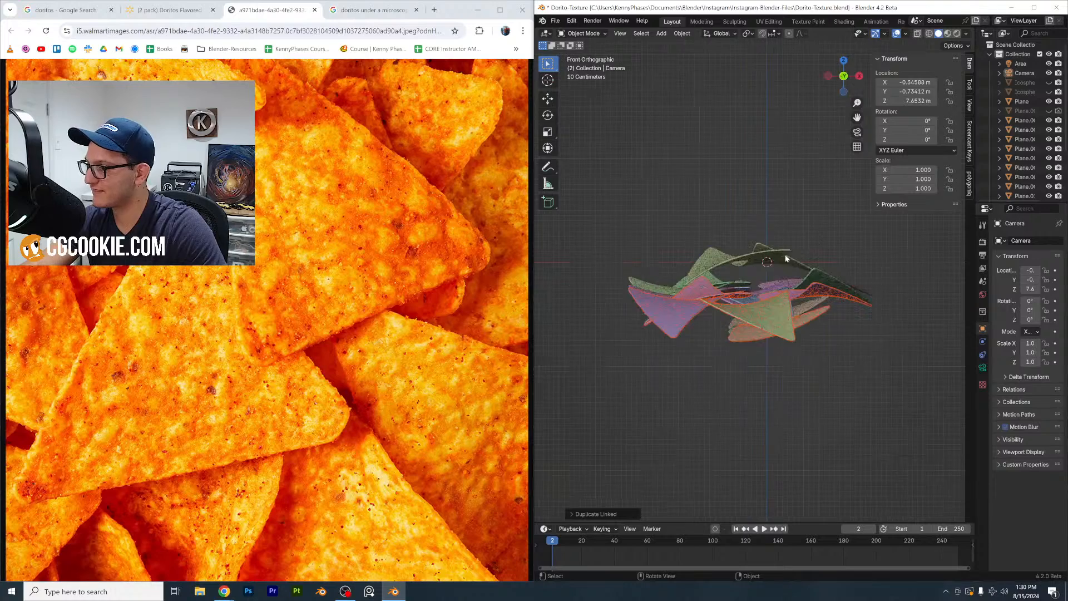
{"action": "key", "text": "alt+d"}
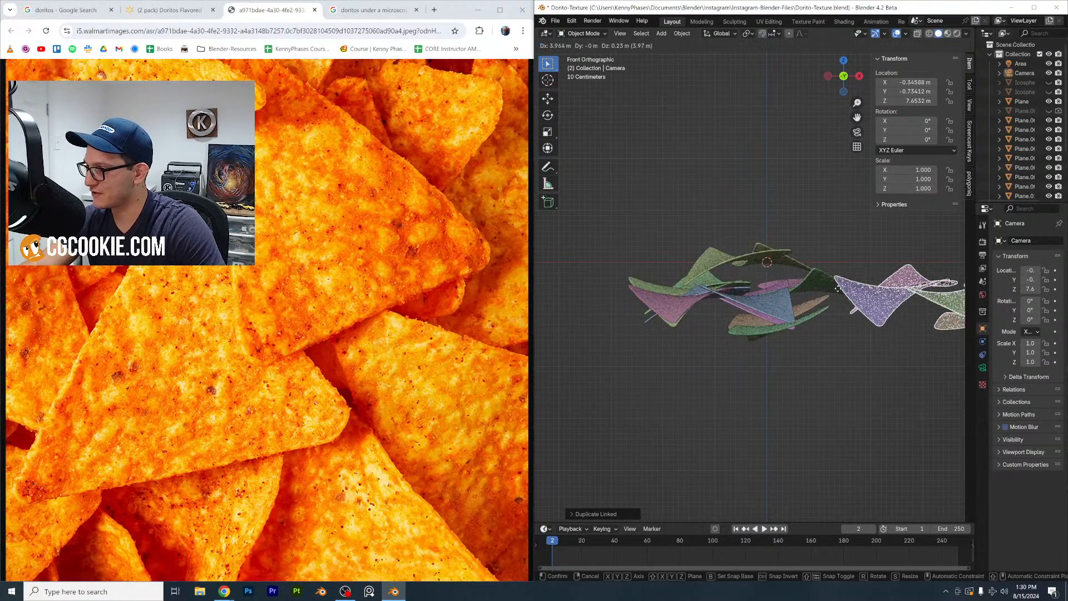
{"action": "left_click", "coordinate": [833, 291]}
In top view, move and rotate the newest chip group so it fills the area right of the central pile, and save the file
{"action": "key", "text": "KP_7"}
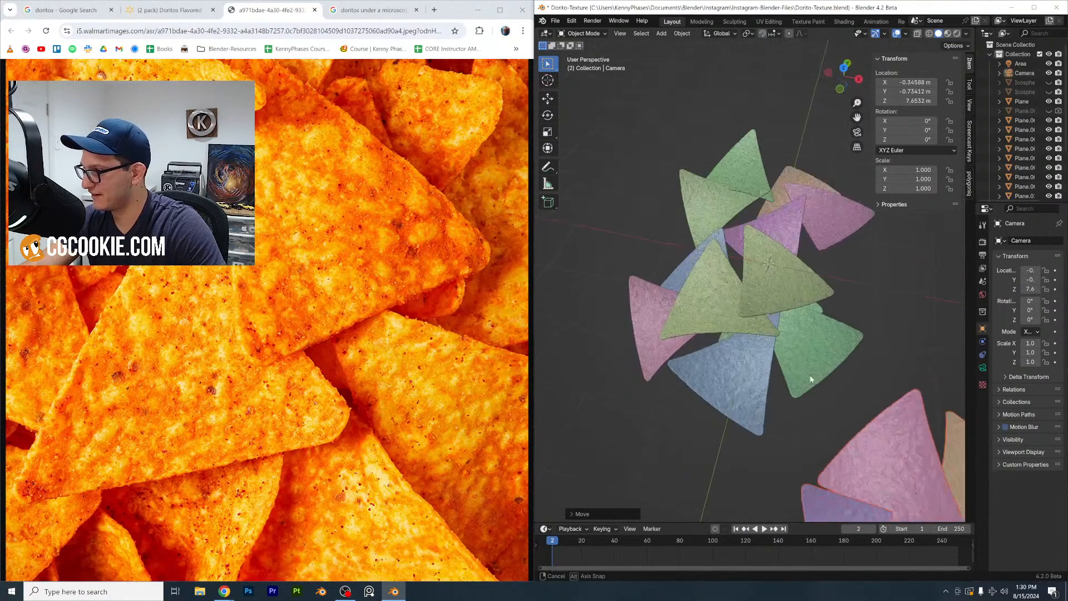
{"action": "scroll", "coordinate": [841, 349], "scroll_direction": "down", "scroll_amount": 3}
{"action": "key", "text": "r"}
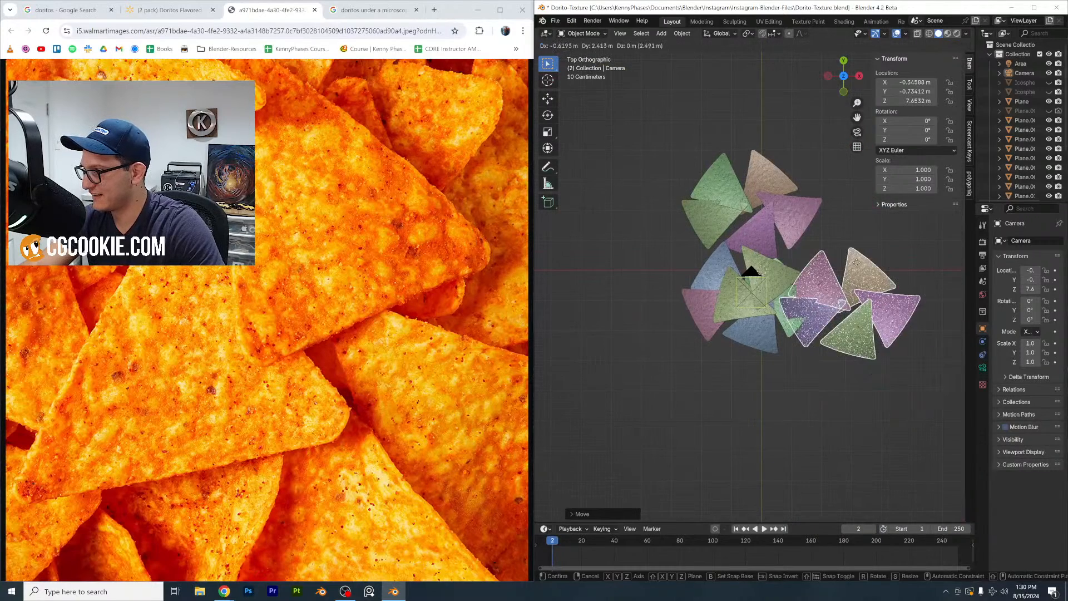
{"action": "left_click", "coordinate": [833, 186]}
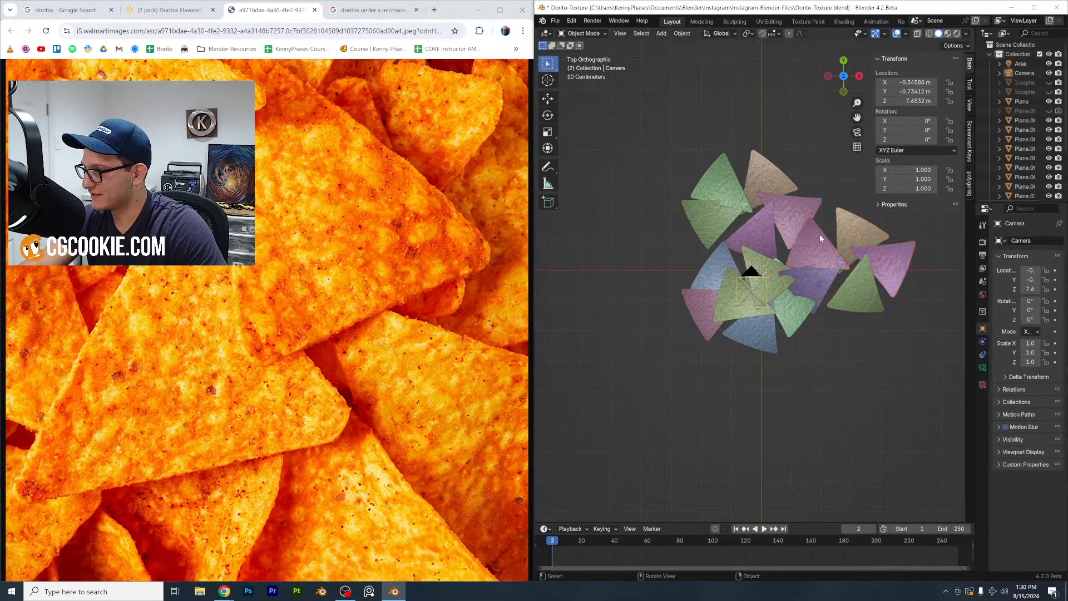
{"action": "key", "text": "ctrl+s"}
View the pile through the camera in rendered shading and open the camera's lens and depth of field settings
{"action": "left_click", "coordinate": [857, 132]}
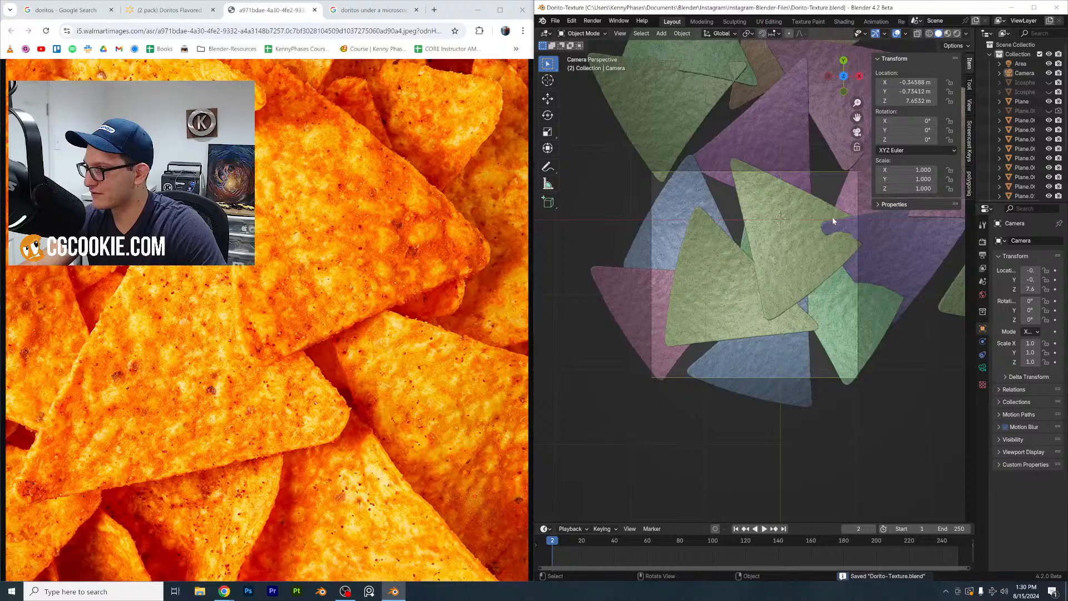
{"action": "left_click", "coordinate": [819, 141]}
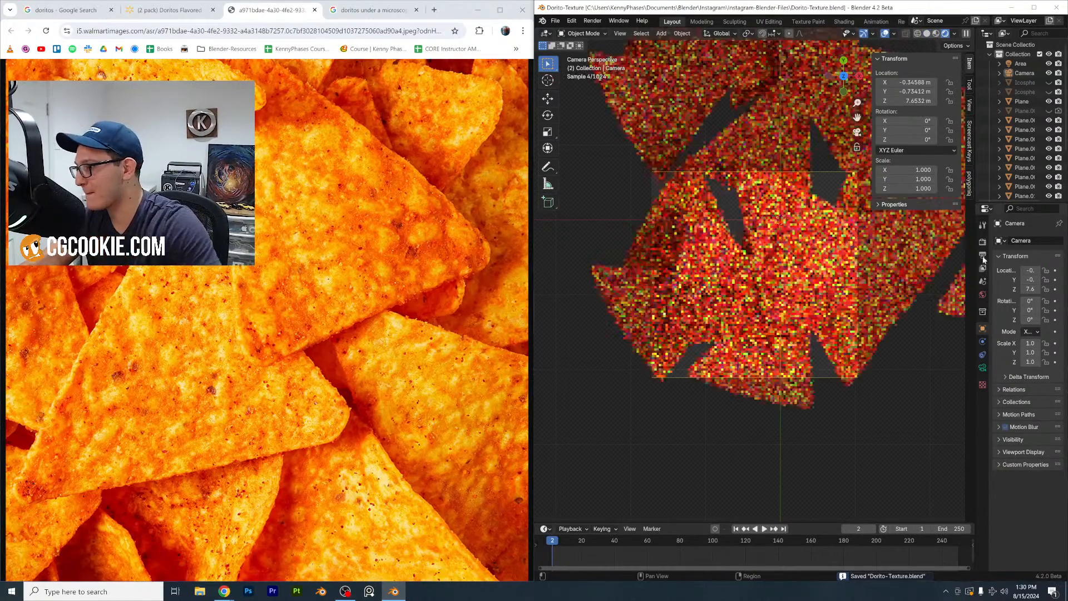
{"action": "left_click", "coordinate": [984, 256]}
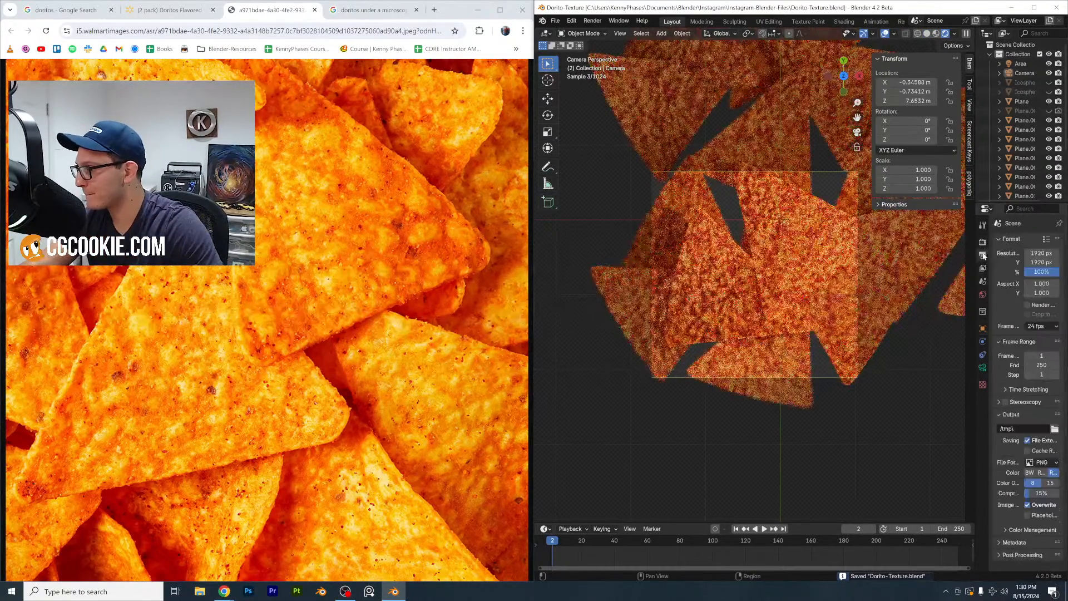
{"action": "left_click", "coordinate": [983, 369]}
{"action": "left_click_drag", "start_coordinate": [902, 350], "coordinate": [904, 350]}
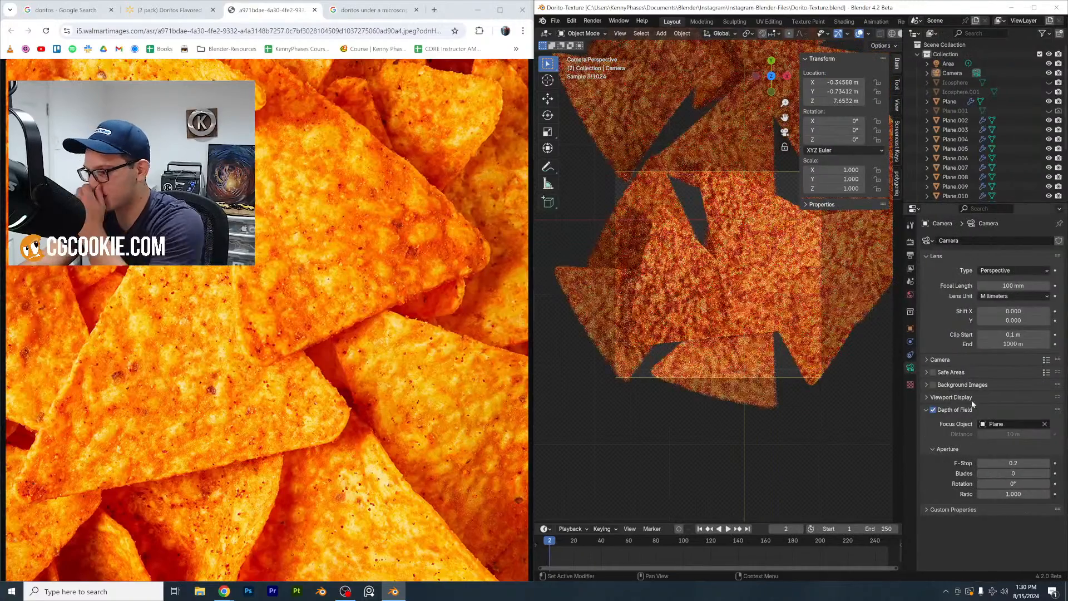
Set the camera's passepartout to solid black outside the frame and start a render region around the camera view
{"action": "left_click", "coordinate": [1002, 398]}
{"action": "left_click_drag", "start_coordinate": [1017, 466], "coordinate": [1057, 467]}
{"action": "left_click", "coordinate": [910, 241]}
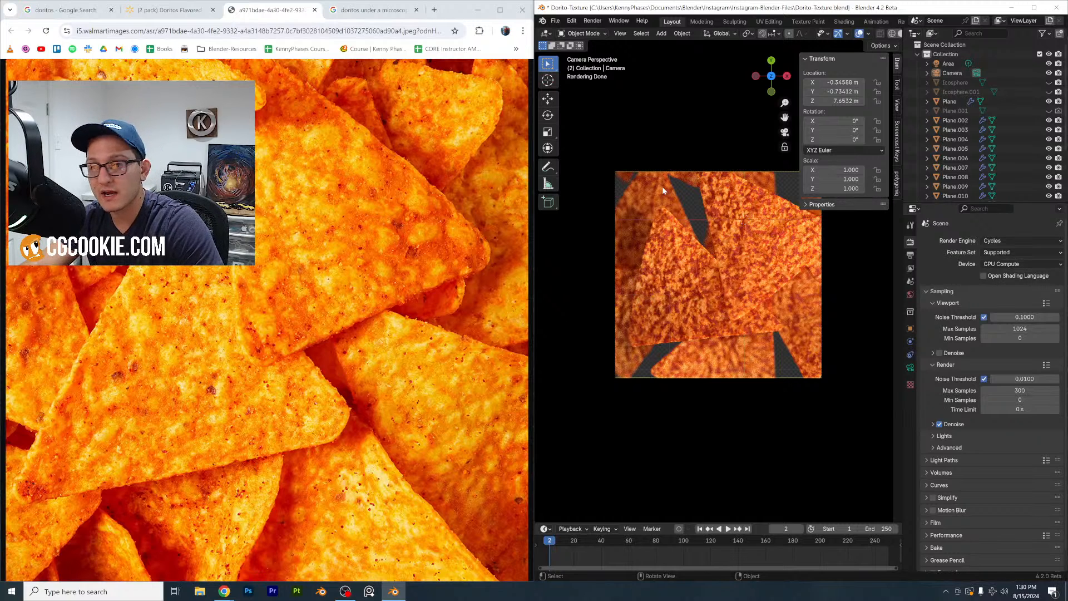
{"action": "key", "text": "ctrl+b"}
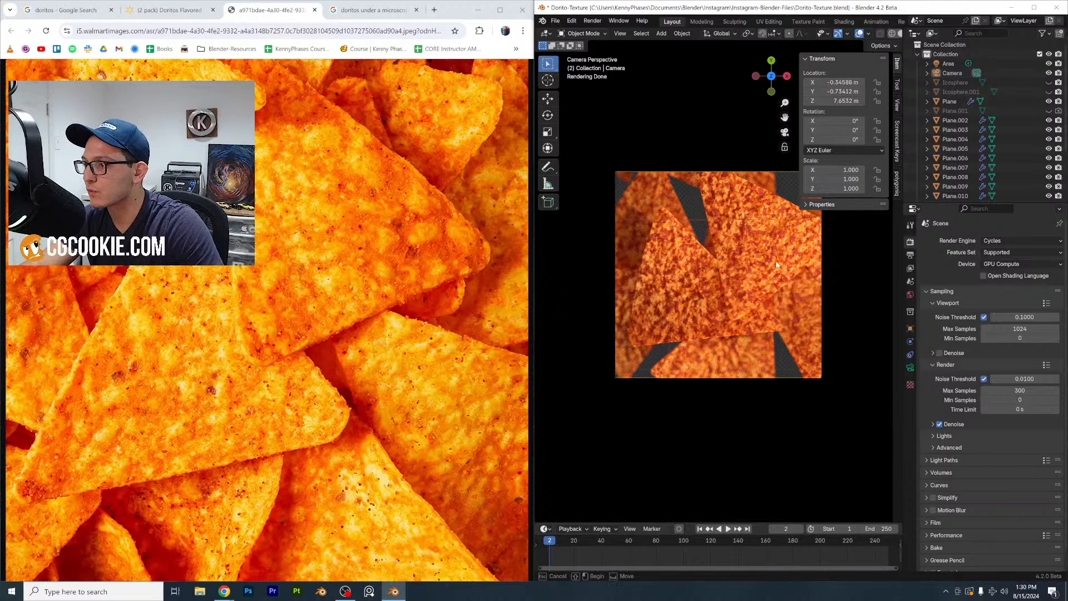
{"action": "left_click_drag", "start_coordinate": [770, 41], "coordinate": [774, 40]}
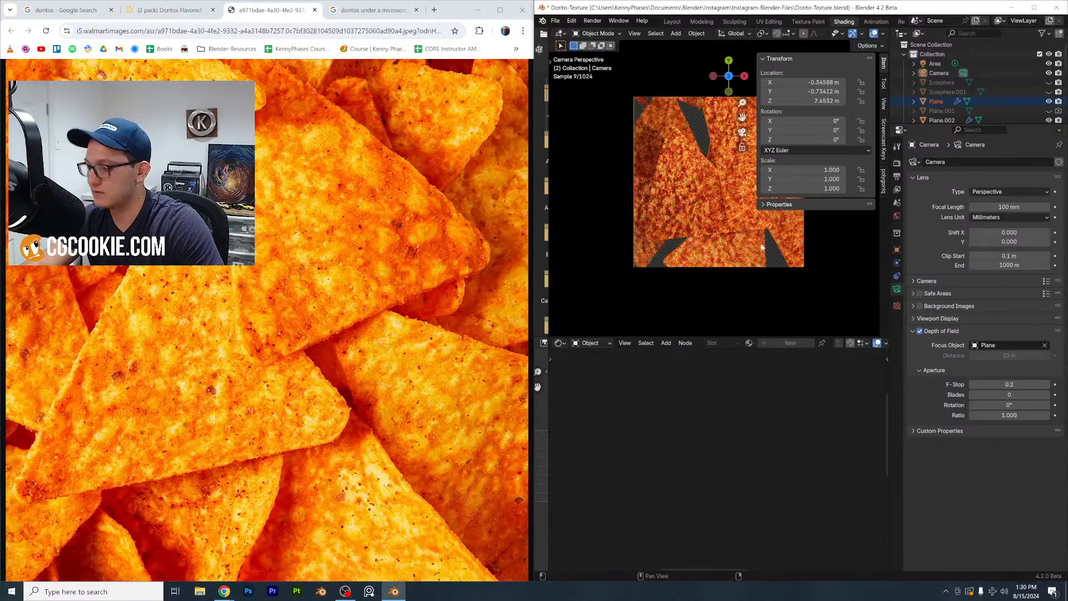
In the Shading workspace, recolour the chip material's pale Color Ramp stop to a more saturated yellow-orange
{"action": "key", "text": "n"}
{"action": "scroll", "coordinate": [752, 244], "scroll_direction": "up", "scroll_amount": 5}
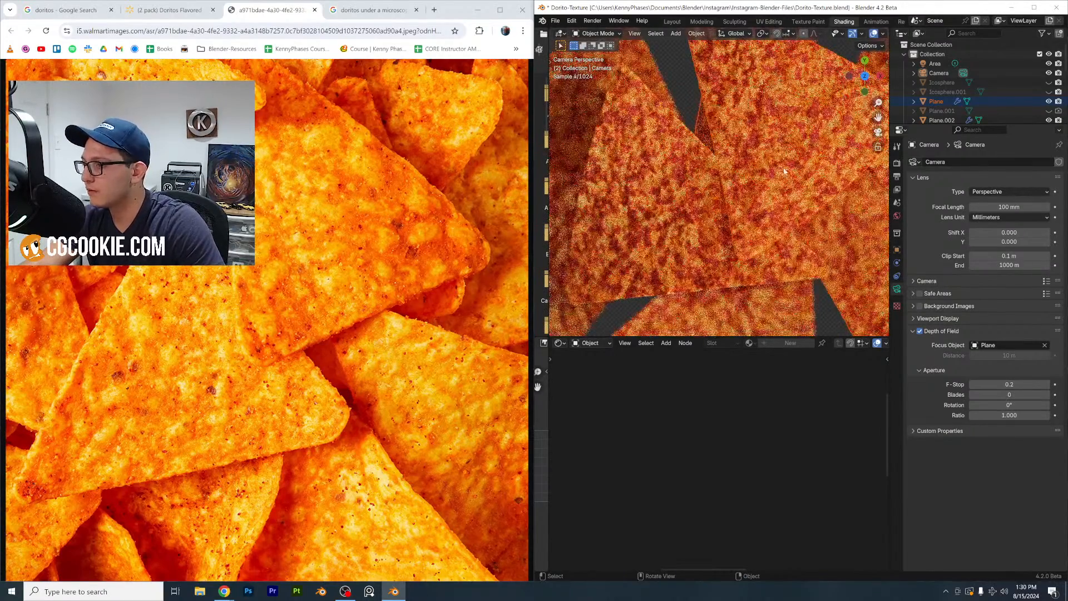
{"action": "scroll", "coordinate": [746, 428], "scroll_direction": "down", "scroll_amount": 1}
{"action": "middle_click_drag", "start_coordinate": [744, 426], "coordinate": [647, 452]}
{"action": "left_click", "coordinate": [691, 452]}
{"action": "left_click_drag", "start_coordinate": [691, 452], "coordinate": [690, 453]}
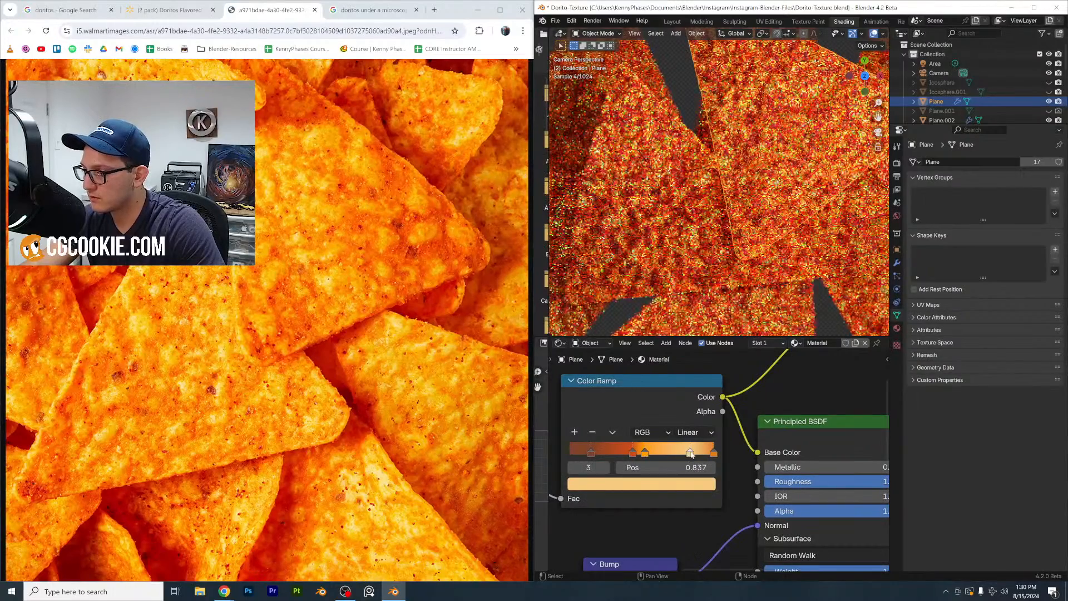
{"action": "left_click", "coordinate": [700, 483]}
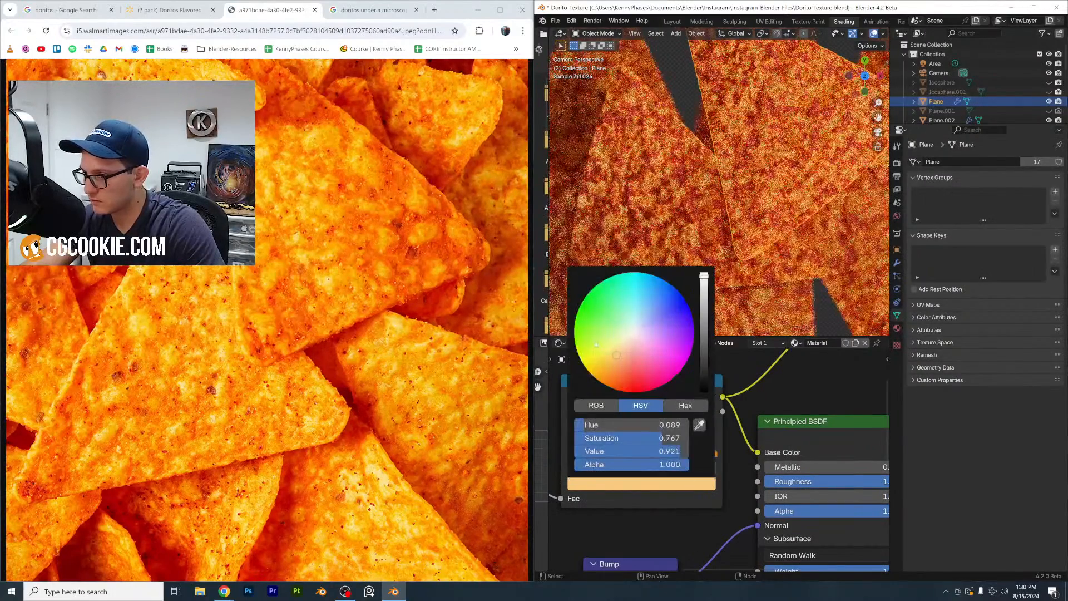
{"action": "left_click", "coordinate": [606, 362]}
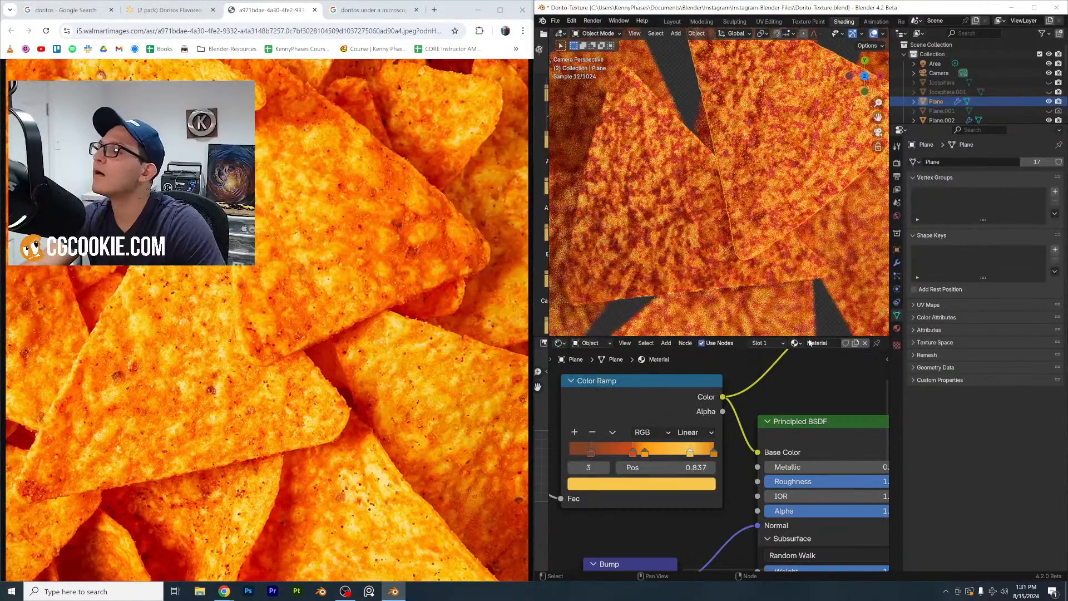
Set the Scale of the Noise Texture feeding the Color Ramp to 8
{"action": "middle_click_drag", "start_coordinate": [554, 490], "coordinate": [664, 468]}
{"action": "scroll", "coordinate": [665, 468], "scroll_direction": "down", "scroll_amount": 4}
{"action": "middle_click_drag", "start_coordinate": [588, 489], "coordinate": [651, 480]}
{"action": "left_click", "coordinate": [651, 481]}
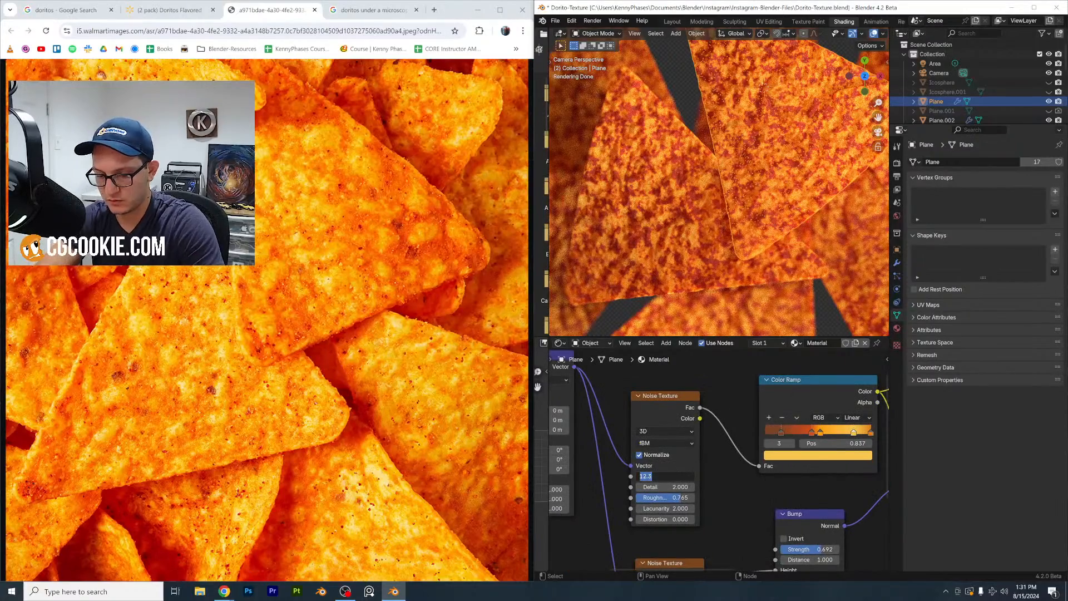
{"action": "type", "text": "8"}
{"action": "key", "text": "Return"}
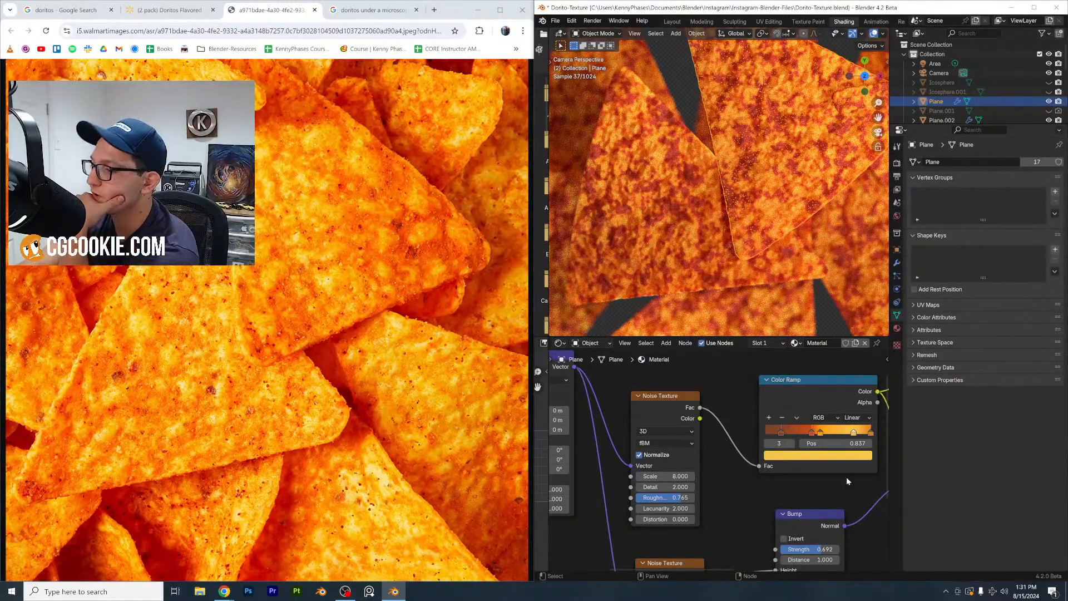
Move the Color Ramp's red-orange stop to position 0.275 and save the file
{"action": "left_click", "coordinate": [804, 436]}
{"action": "left_click_drag", "start_coordinate": [805, 436], "coordinate": [794, 434]}
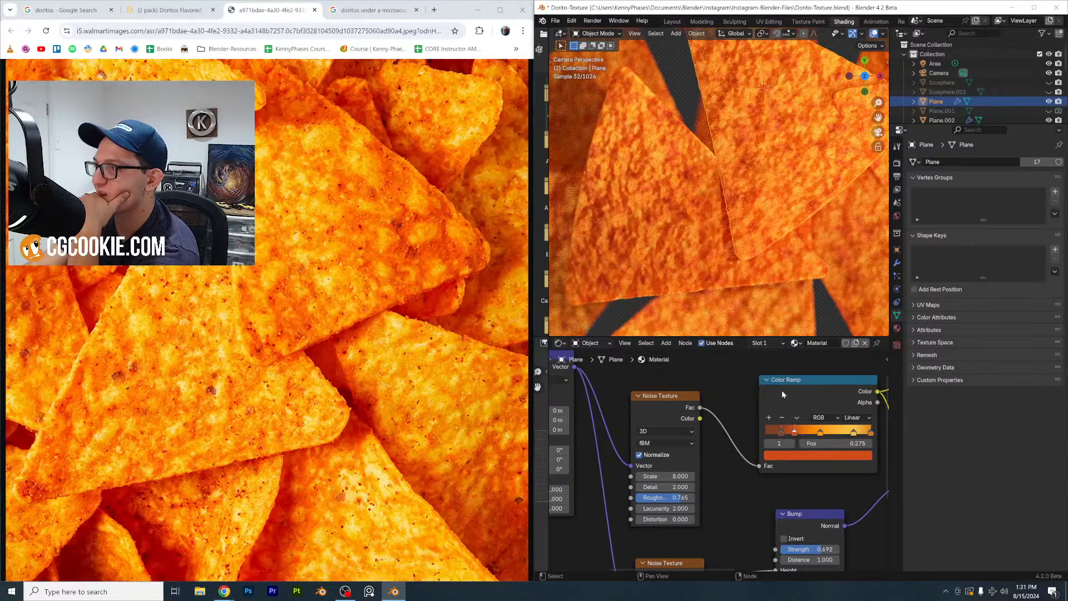
{"action": "scroll", "coordinate": [775, 438], "scroll_direction": "down", "scroll_amount": 2}
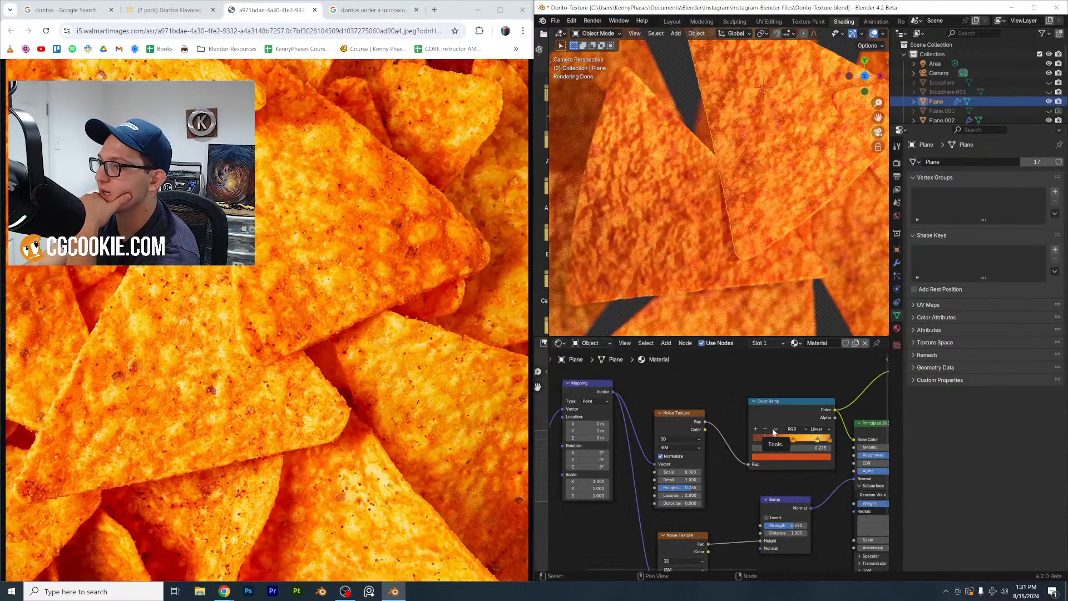
{"action": "middle_click_drag", "start_coordinate": [817, 478], "coordinate": [746, 474]}
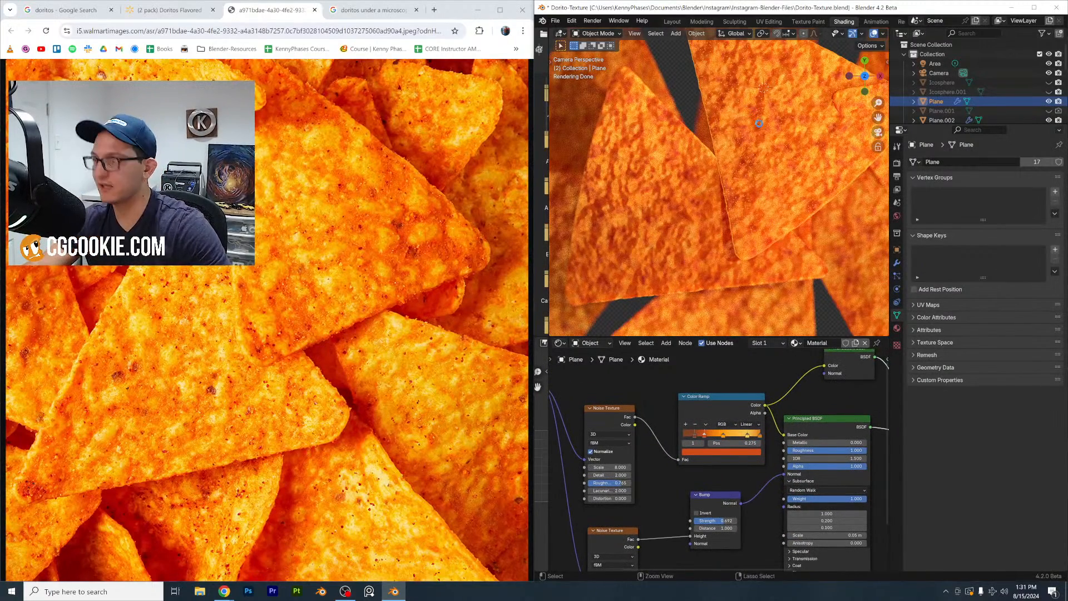
{"action": "key", "text": "ctrl+s"}
Raise the Bump node's Strength to 0.806 while viewing the chip surface up close
{"action": "middle_click_drag", "start_coordinate": [759, 123], "coordinate": [746, 143]}
{"action": "scroll", "coordinate": [745, 143], "scroll_direction": "up", "scroll_amount": 8}
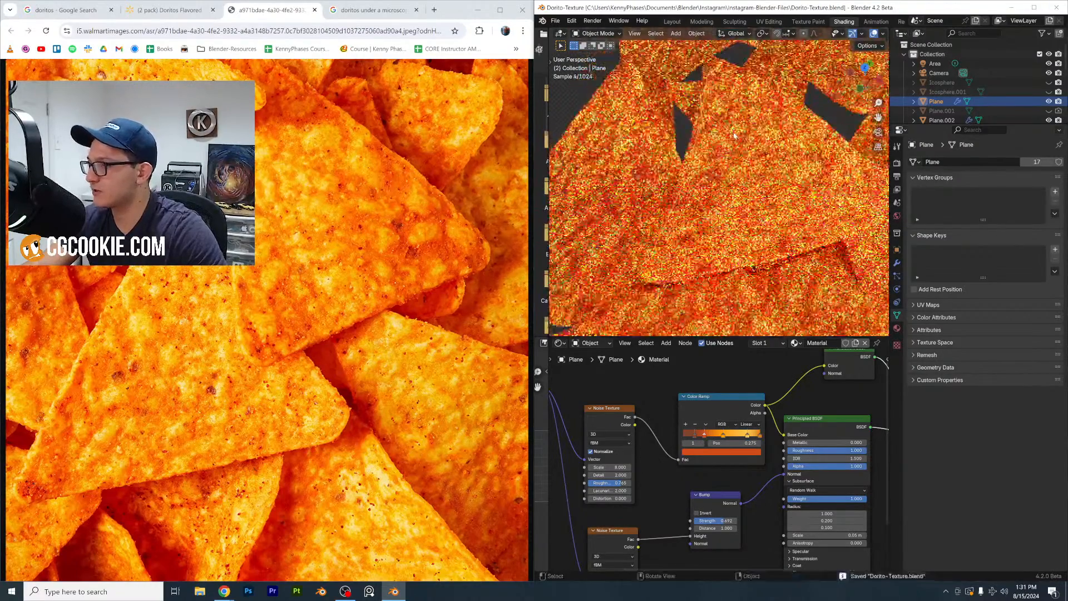
{"action": "scroll", "coordinate": [740, 143], "scroll_direction": "up", "scroll_amount": 4}
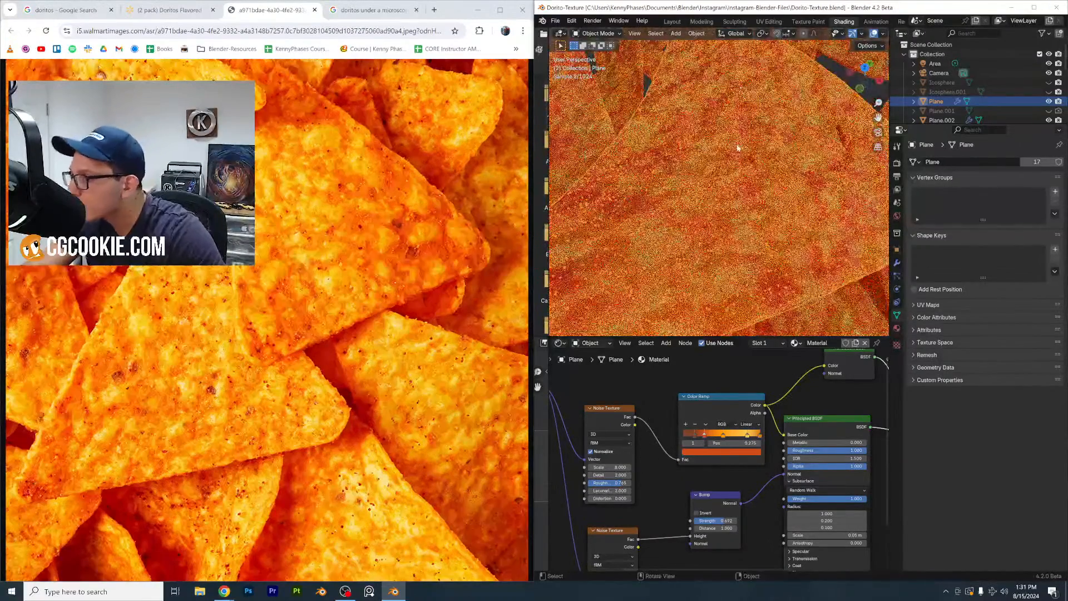
{"action": "middle_click_drag", "start_coordinate": [753, 504], "coordinate": [746, 442]}
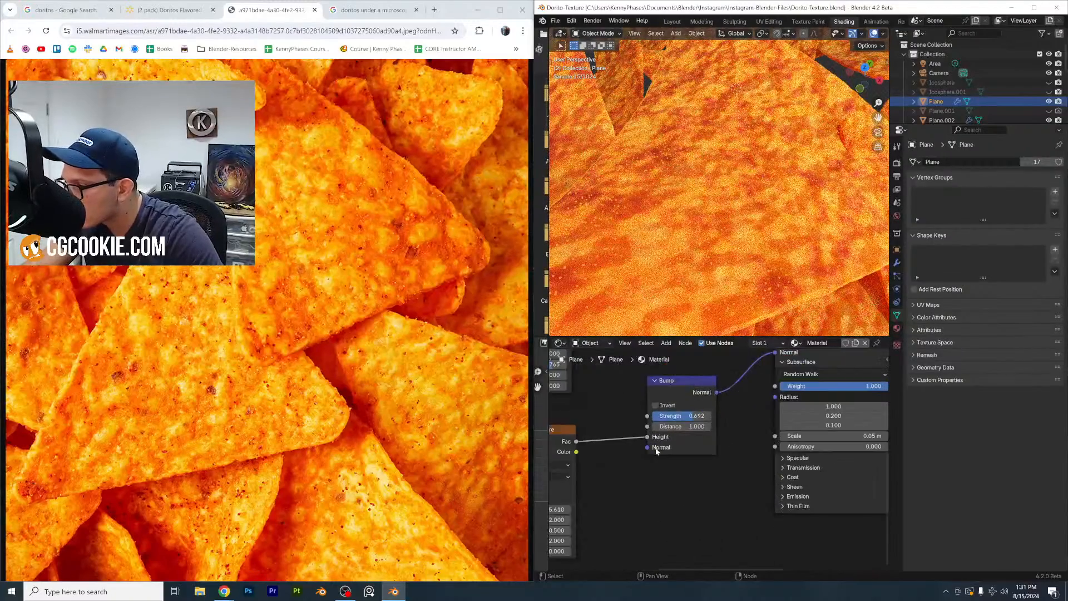
{"action": "scroll", "coordinate": [746, 443], "scroll_direction": "up", "scroll_amount": 3}
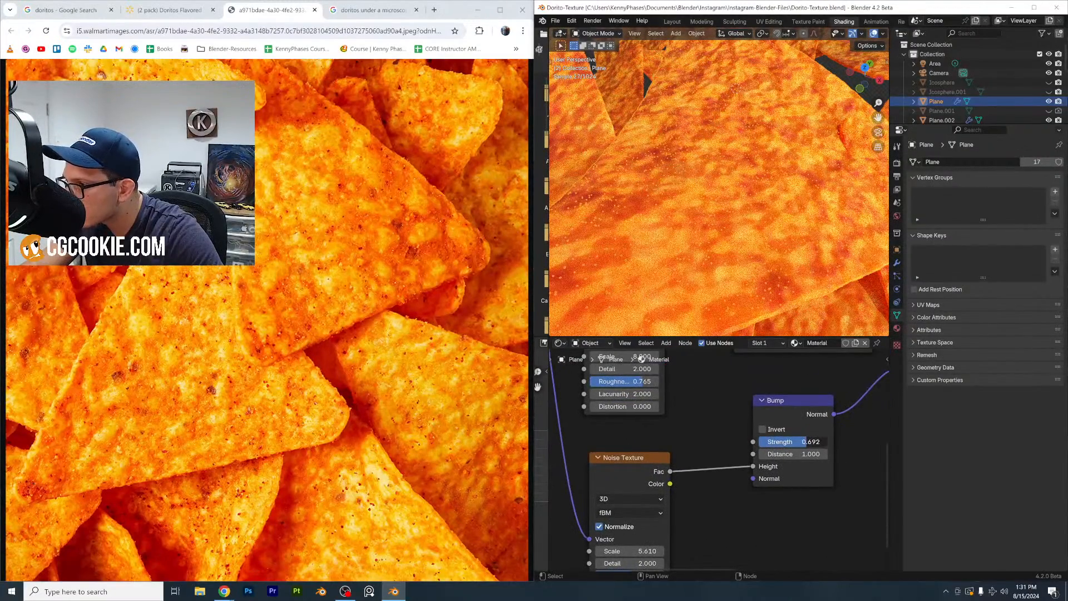
{"action": "left_click_drag", "start_coordinate": [804, 442], "coordinate": [851, 441]}
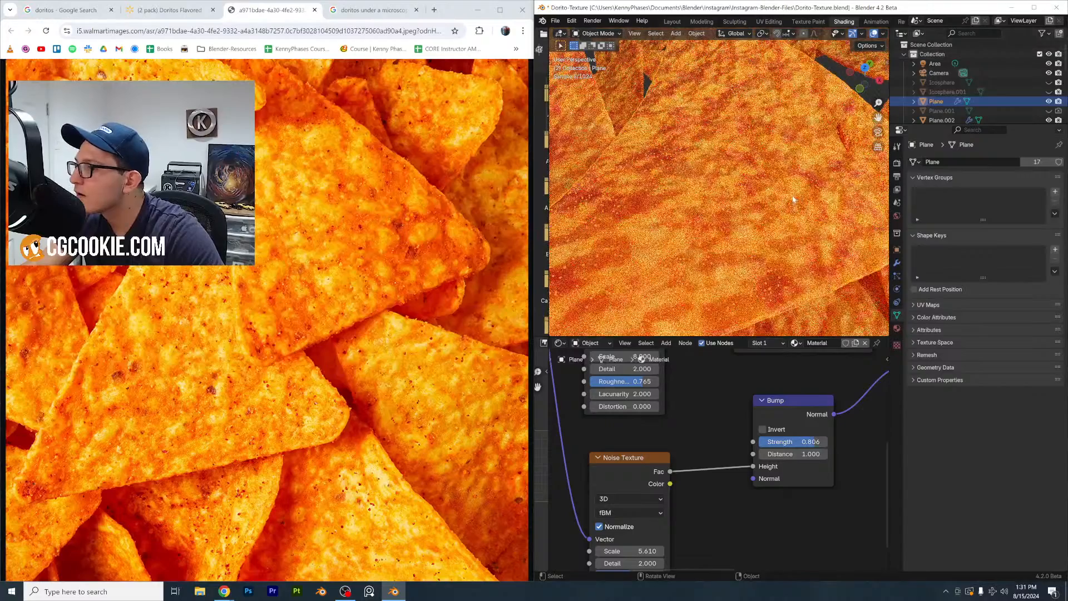
Set the Scale of the Noise Texture feeding the Bump node to 20
{"action": "scroll", "coordinate": [725, 510], "scroll_direction": "up", "scroll_amount": 3}
{"action": "middle_click_drag", "start_coordinate": [724, 510], "coordinate": [776, 454]}
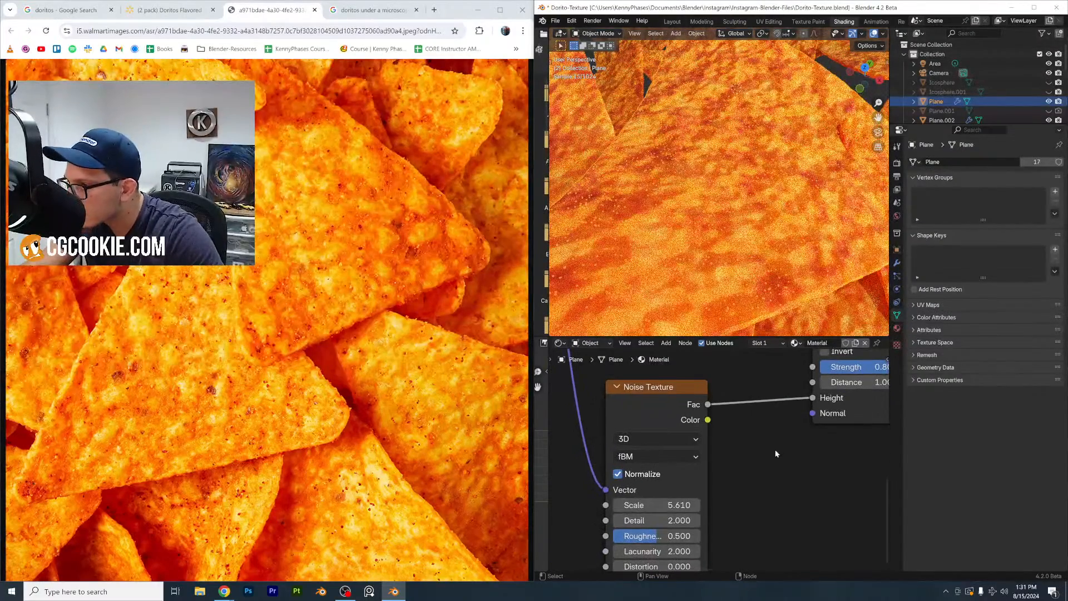
{"action": "left_click", "coordinate": [675, 510]}
{"action": "type", "text": "20"}
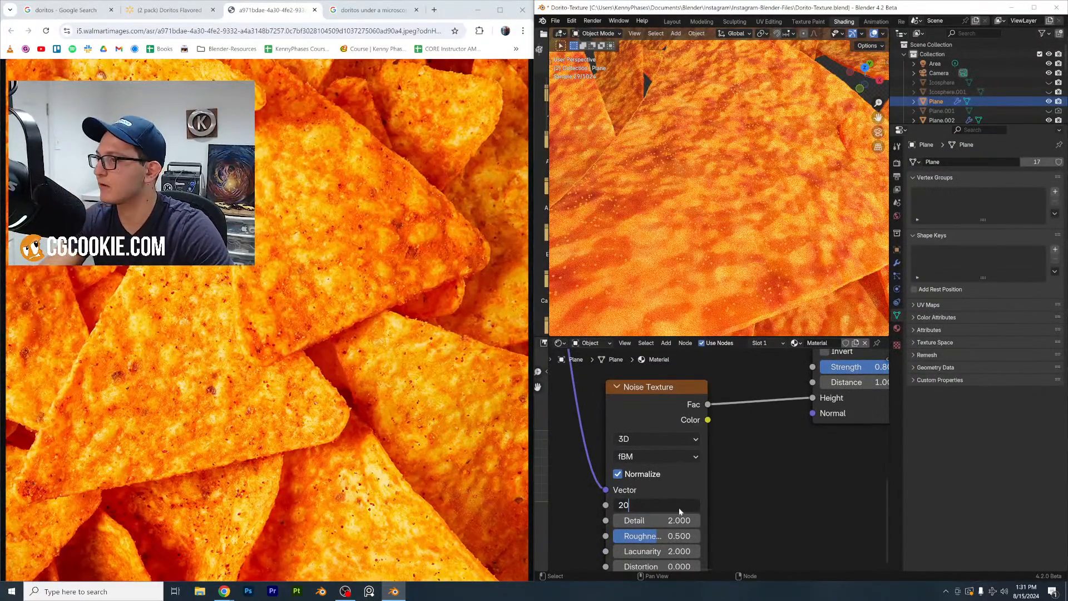
{"action": "key", "text": "Return"}
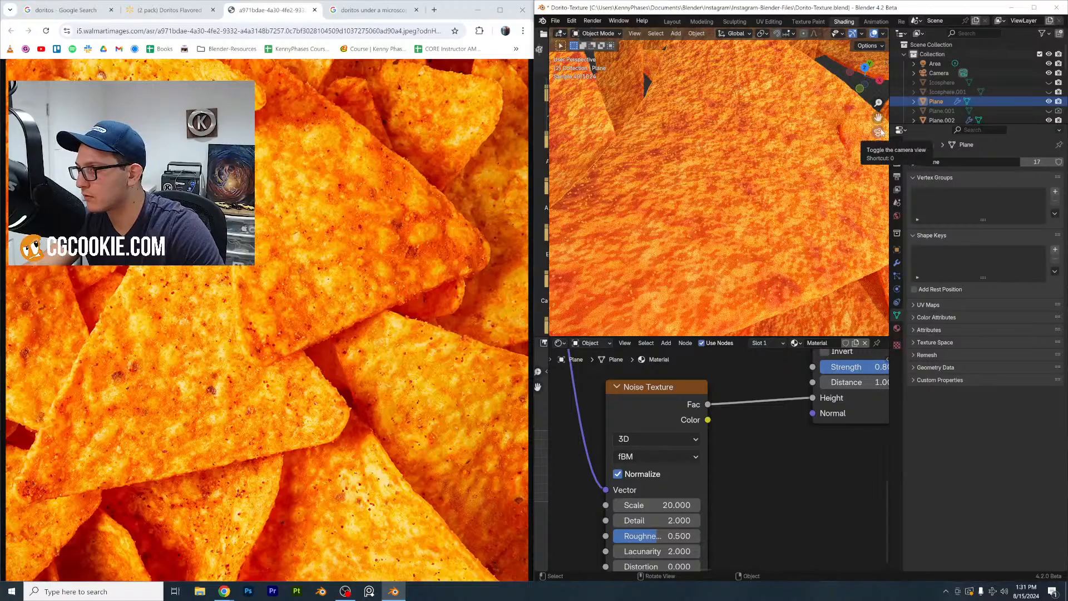
Set the Bump node's Strength to 0.6 and return to the camera view
{"action": "left_click", "coordinate": [849, 366]}
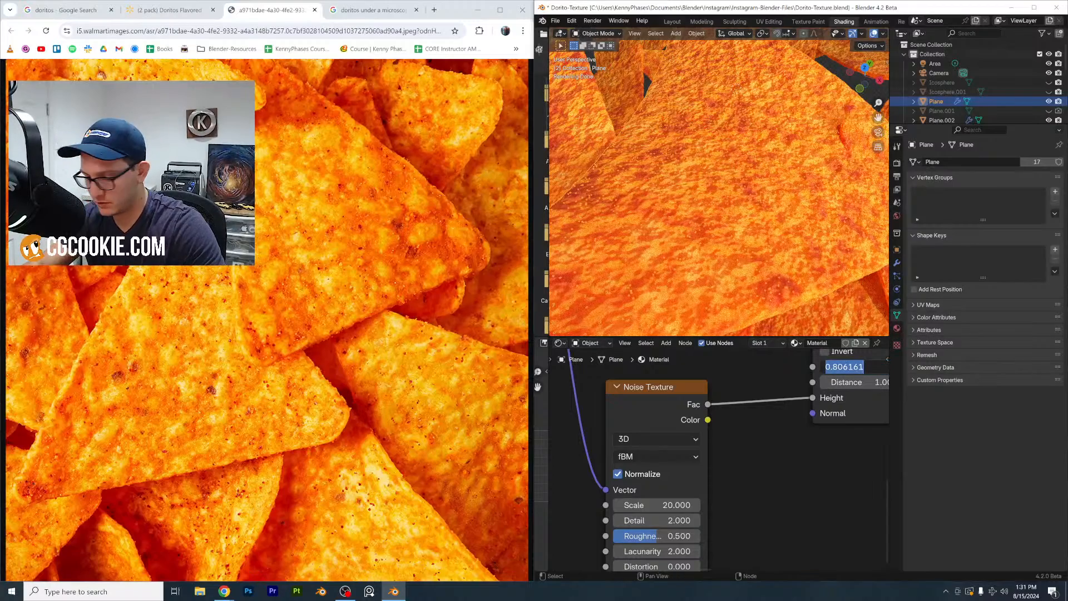
{"action": "key", "text": "BackSpace"}
{"action": "type", "text": ".6"}
{"action": "key", "text": "Return"}
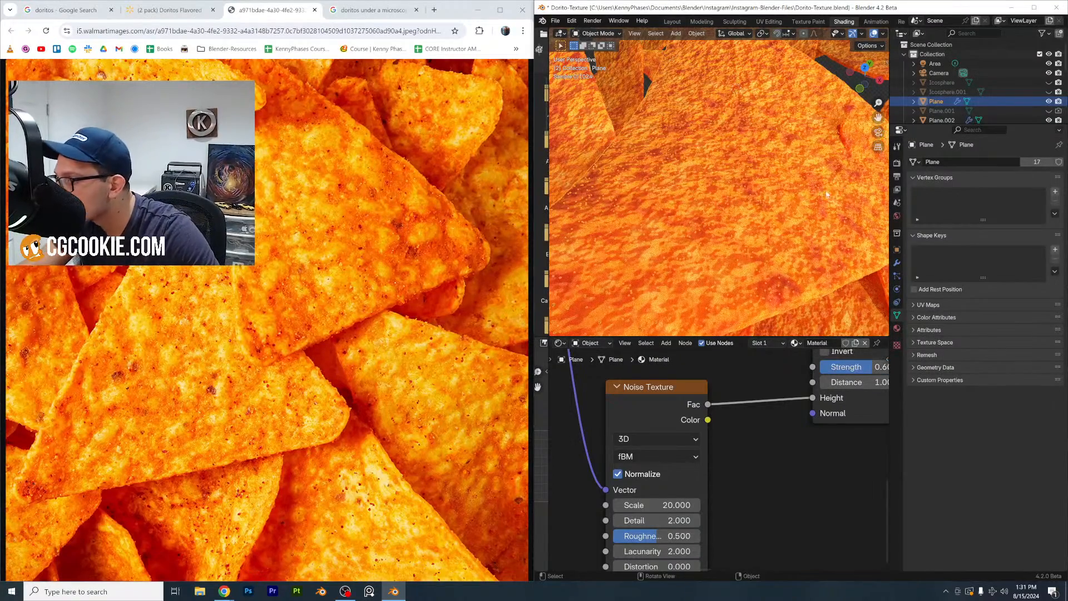
{"action": "key", "text": "KP_0"}
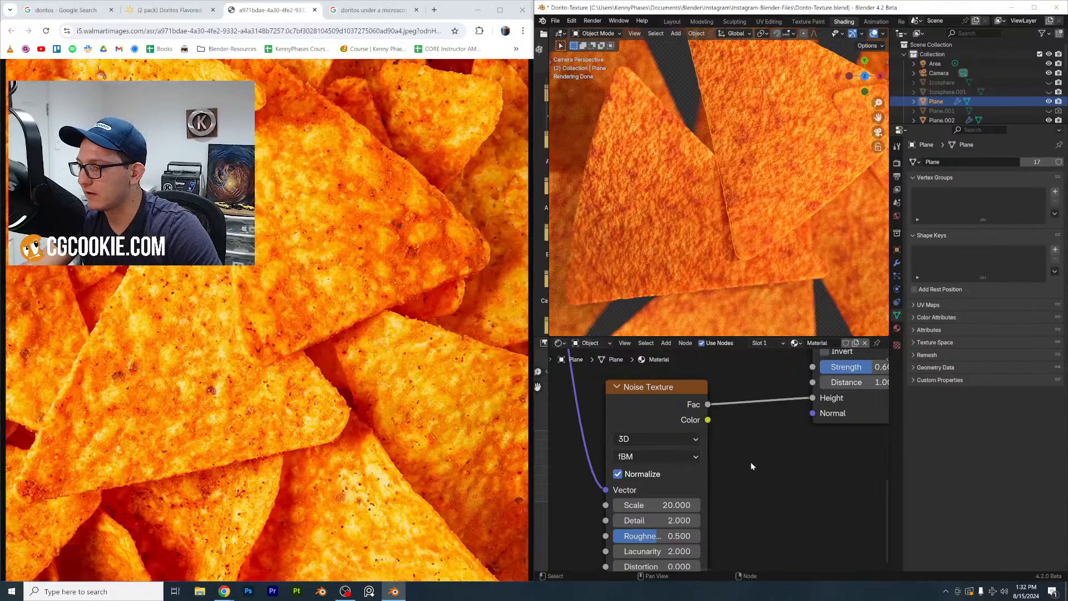
Lower the bump Noise Texture's Scale to 15
{"action": "left_click", "coordinate": [657, 505]}
{"action": "type", "text": "15"}
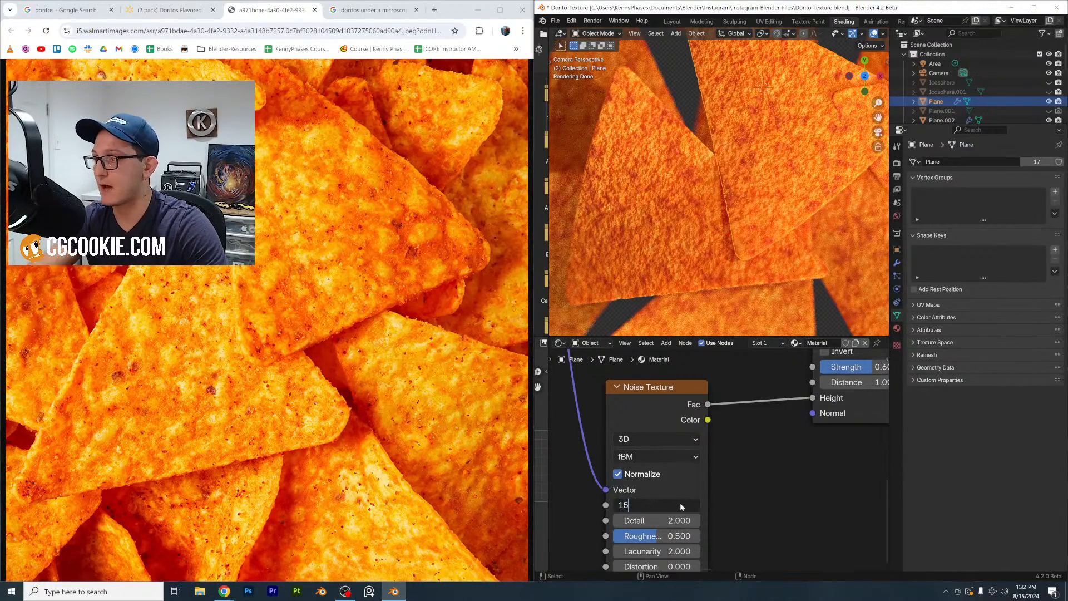
{"action": "key", "text": "Return"}
Set the bump Noise Texture's Scale to 10 and save the file
{"action": "middle_click_drag", "start_coordinate": [819, 460], "coordinate": [785, 434]}
{"action": "left_click", "coordinate": [640, 497]}
{"action": "type", "text": "1"}
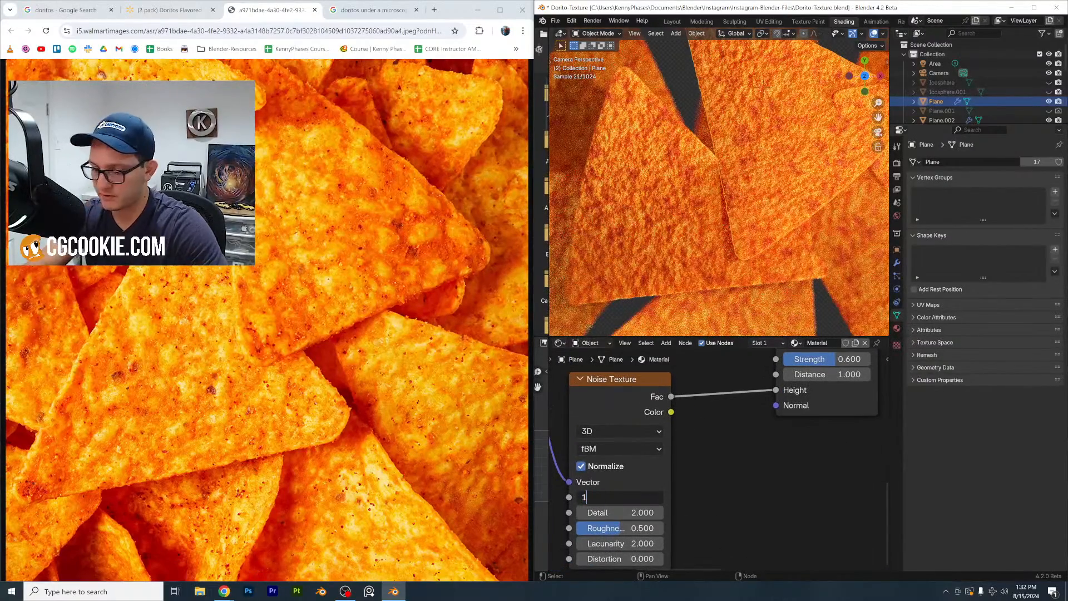
{"action": "type", "text": "0"}
{"action": "key", "text": "Return"}
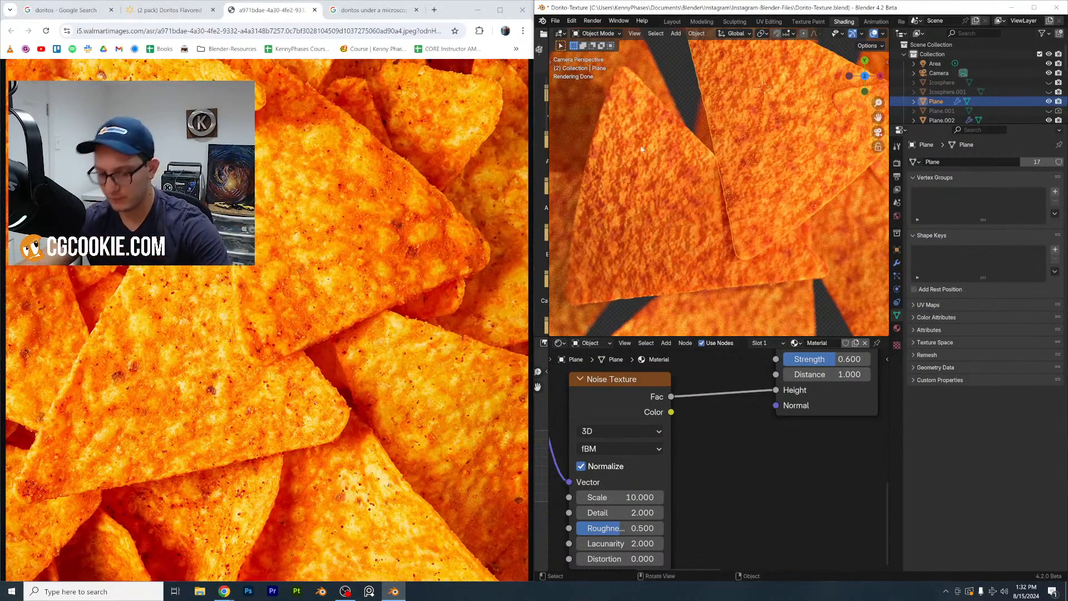
{"action": "key", "text": "ctrl+s"}
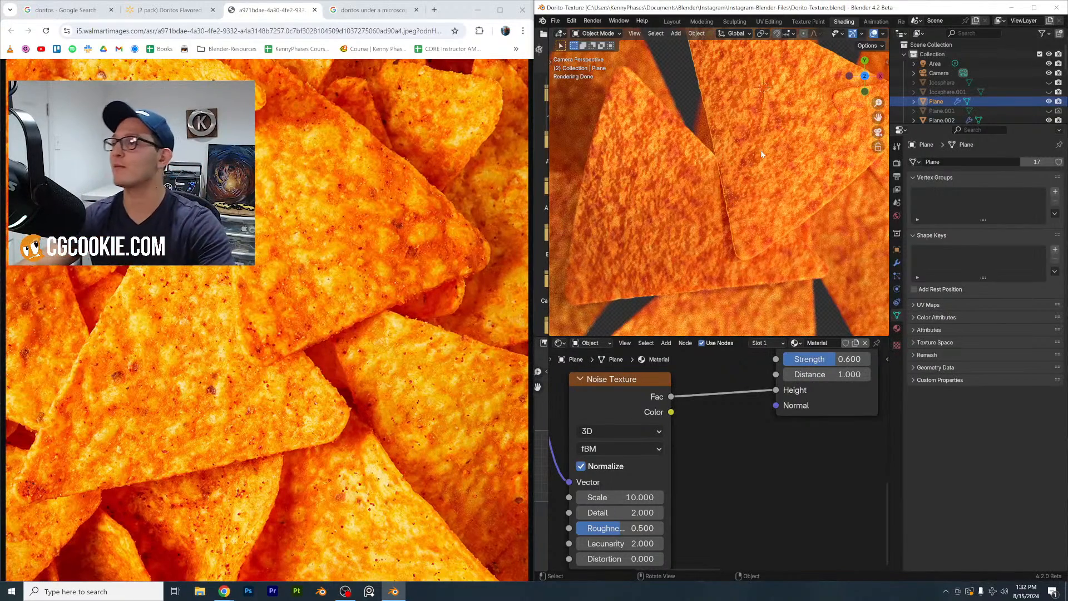
Switch to the Sculpting workspace, choose the Inflate/Deflate brush for the main chip, and set its strength to 0.645
{"action": "left_click", "coordinate": [736, 24]}
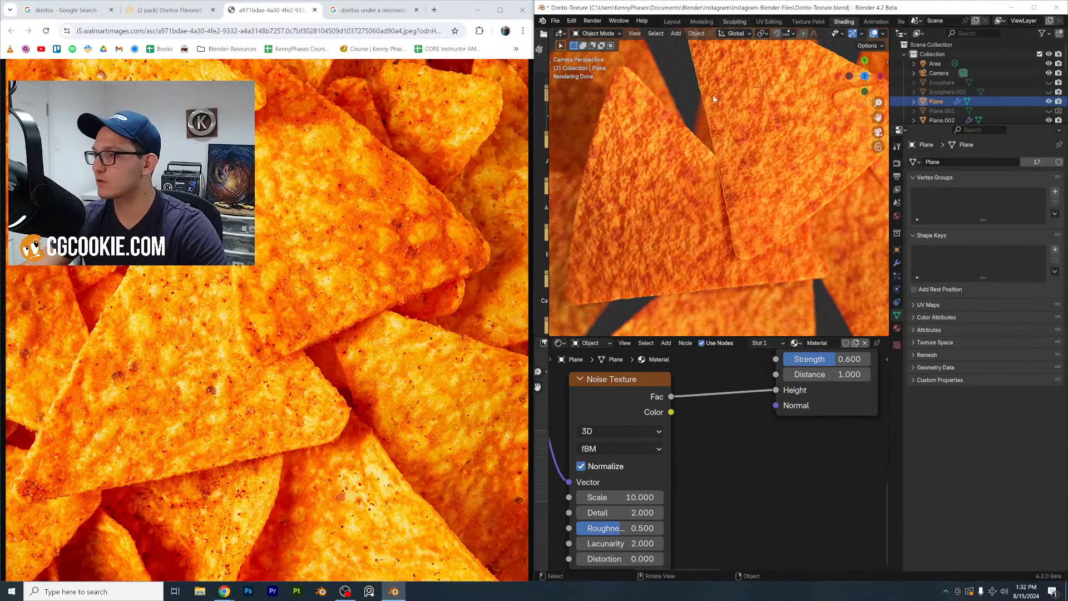
{"action": "scroll", "coordinate": [735, 201], "scroll_direction": "up", "scroll_amount": 9}
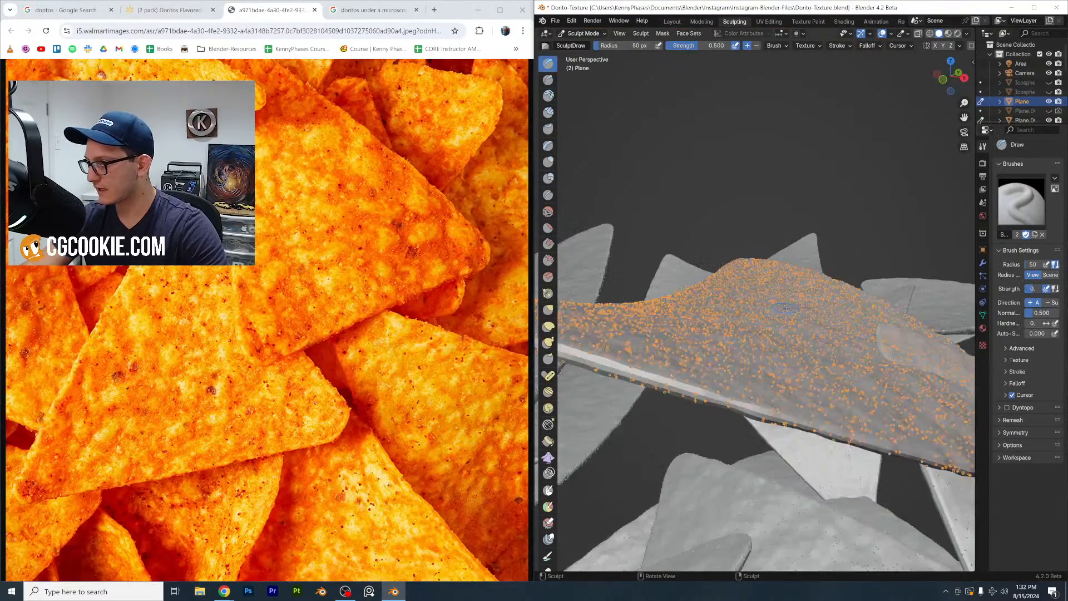
{"action": "mouse_move", "coordinate": [780, 316]}
{"action": "middle_mouse_down"}
{"action": "mouse_move", "coordinate": [776, 331]}
{"action": "mouse_move", "coordinate": [763, 317]}
{"action": "middle_mouse_up"}
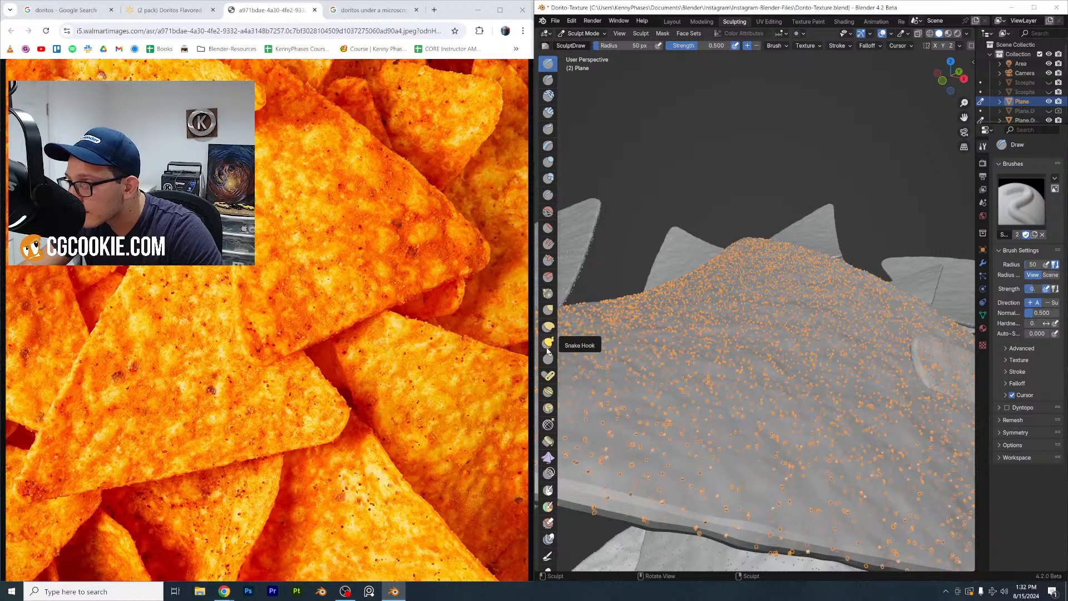
{"action": "left_click", "coordinate": [548, 162]}
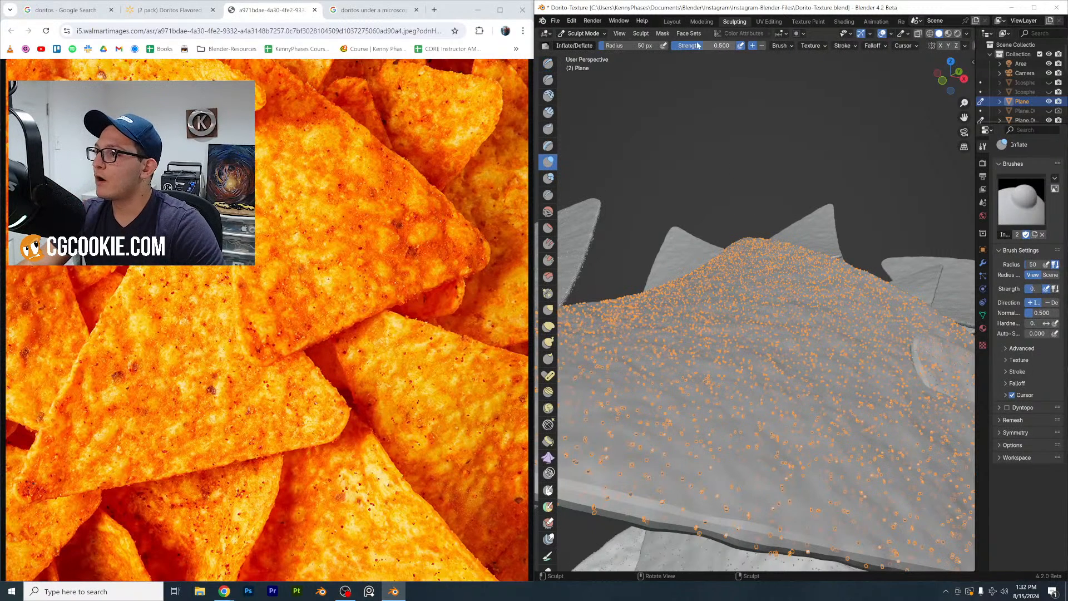
{"action": "left_click_drag", "start_coordinate": [689, 46], "coordinate": [714, 46]}
Disable the chip's Geometry Nodes modifier in the viewport and set the Inflate brush radius to 139 px
{"action": "left_click", "coordinate": [983, 263]}
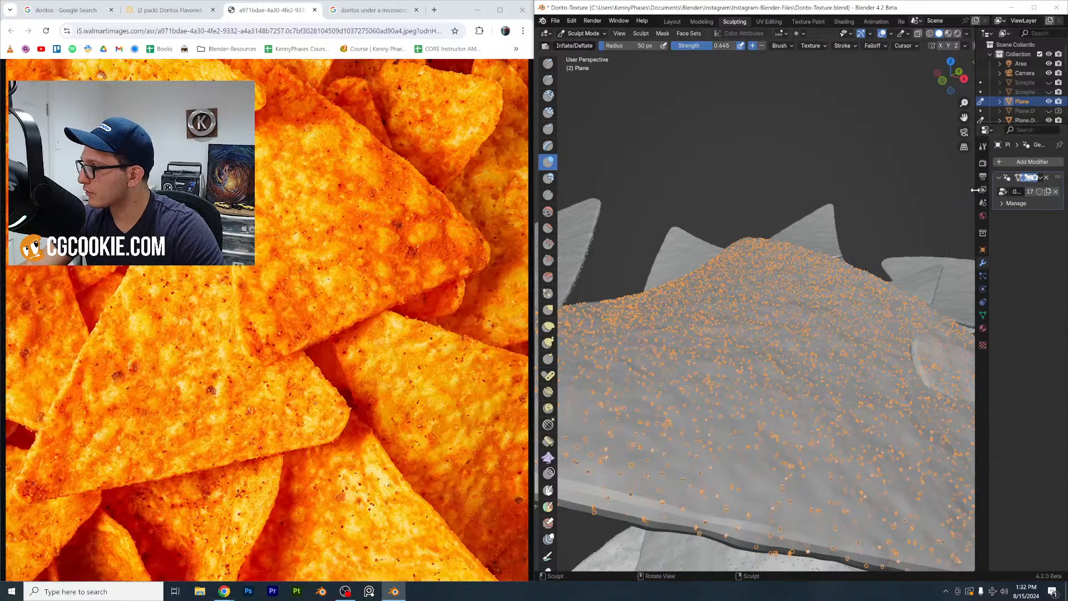
{"action": "left_click_drag", "start_coordinate": [976, 190], "coordinate": [930, 195]}
{"action": "left_click", "coordinate": [1016, 178]}
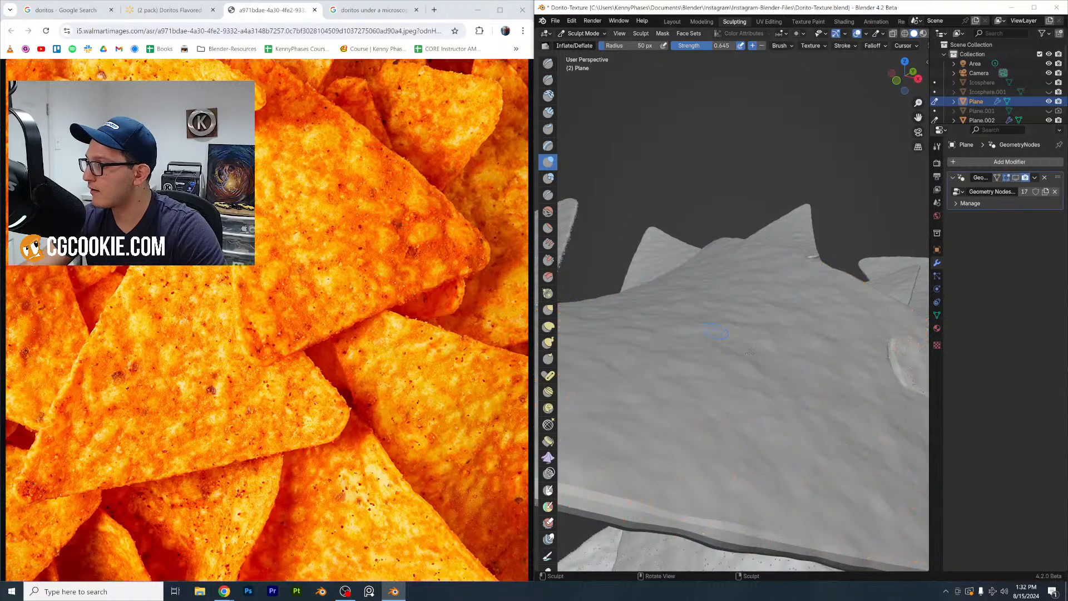
{"action": "middle_click_drag", "start_coordinate": [736, 332], "coordinate": [745, 341]}
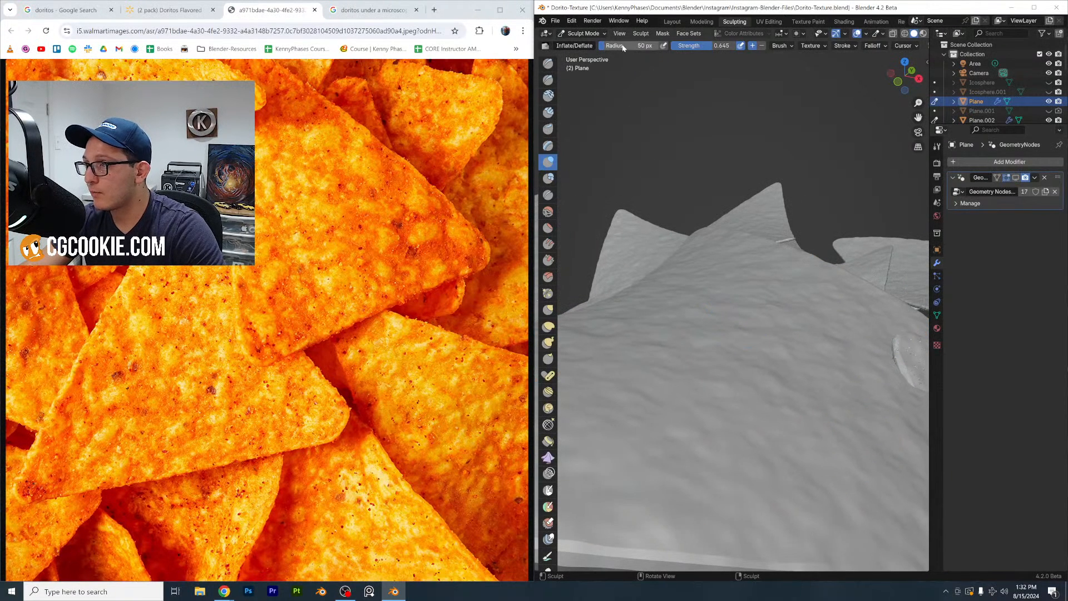
{"action": "left_click_drag", "start_coordinate": [620, 45], "coordinate": [630, 46]}
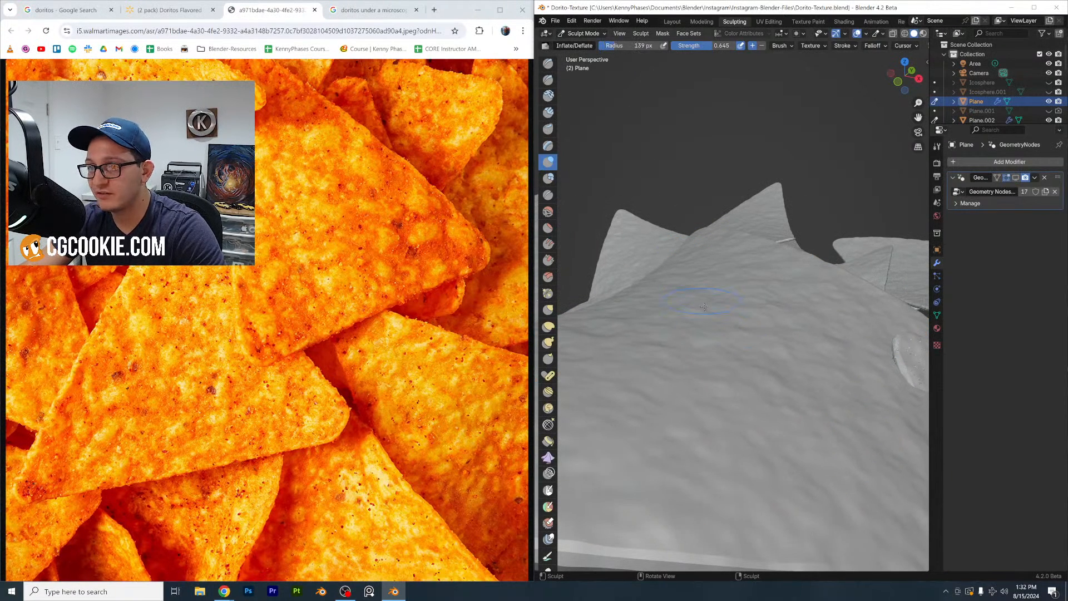
Sculpt uneven raised bumps across the main chip's surface with the Inflate/Deflate brush, working from several angles
{"action": "left_click_drag", "start_coordinate": [726, 313], "coordinate": [718, 314]}
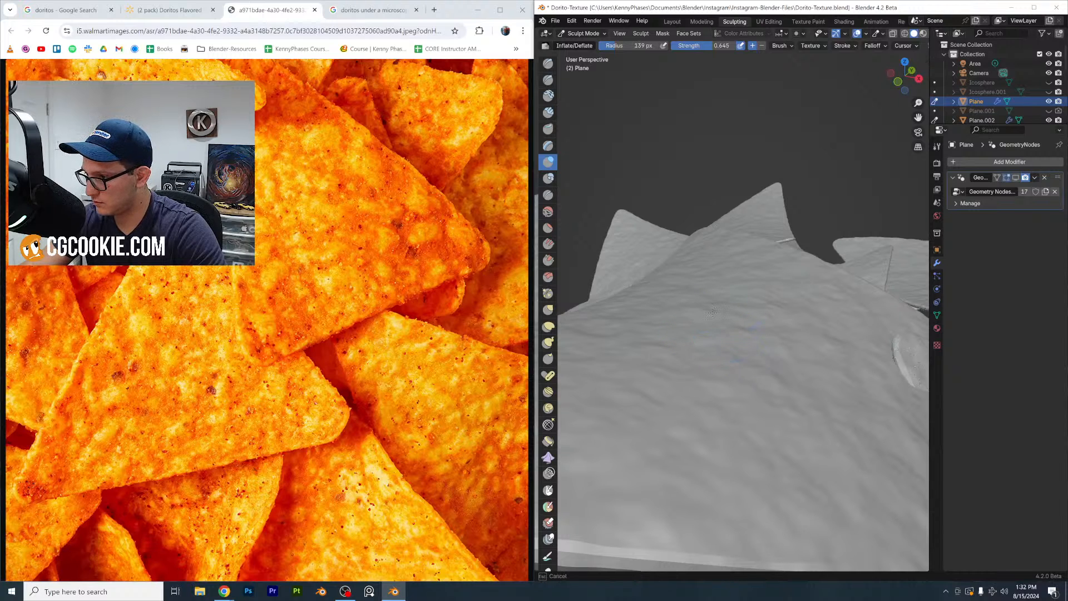
{"action": "scroll", "coordinate": [796, 367], "scroll_direction": "down", "scroll_amount": 4}
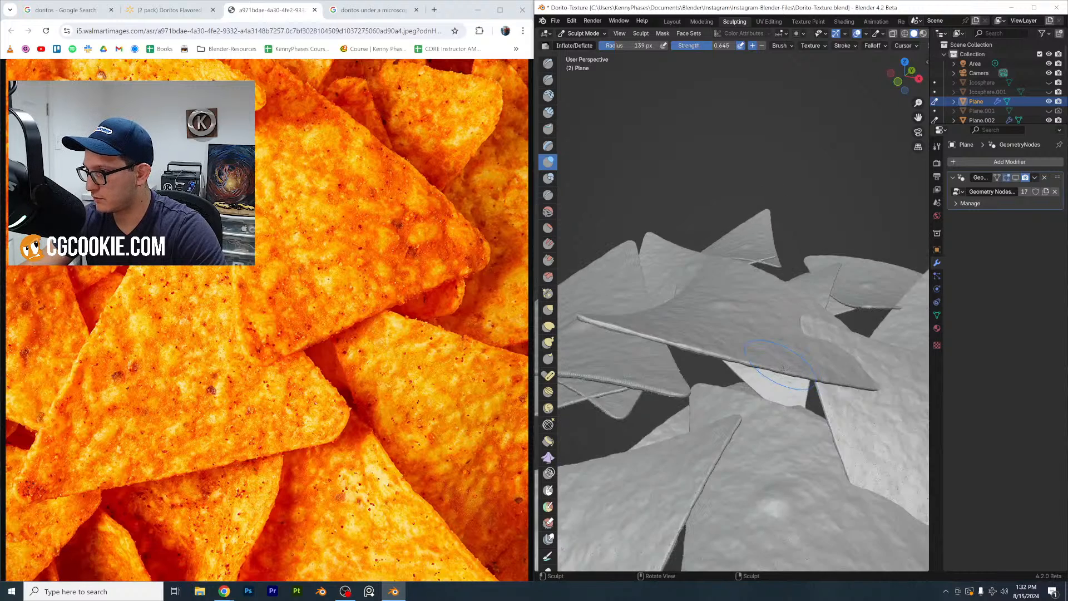
{"action": "mouse_move", "coordinate": [773, 334]}
{"action": "middle_mouse_down"}
{"action": "mouse_move", "coordinate": [755, 358]}
{"action": "mouse_move", "coordinate": [779, 392]}
{"action": "mouse_move", "coordinate": [751, 332]}
{"action": "middle_mouse_up"}
{"action": "scroll", "coordinate": [755, 358], "scroll_direction": "up", "scroll_amount": 1}
{"action": "left_click", "coordinate": [905, 69]}
{"action": "scroll", "coordinate": [779, 334], "scroll_direction": "up", "scroll_amount": 2}
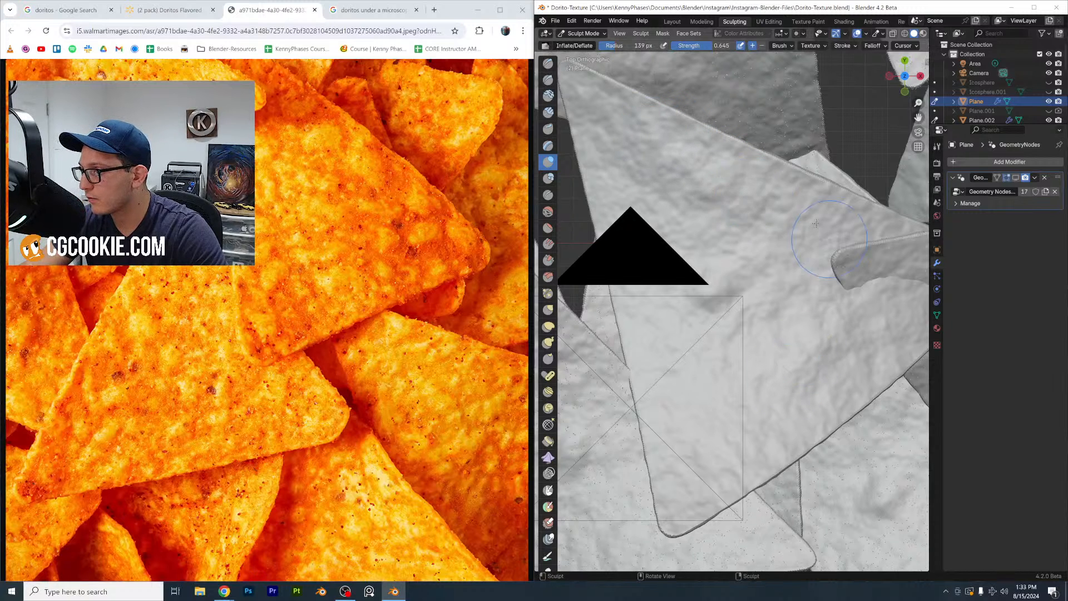
{"action": "mouse_move", "coordinate": [816, 223]}
{"action": "middle_mouse_down"}
{"action": "mouse_move", "coordinate": [704, 312]}
{"action": "mouse_move", "coordinate": [685, 315]}
{"action": "mouse_move", "coordinate": [684, 295]}
{"action": "middle_mouse_up"}
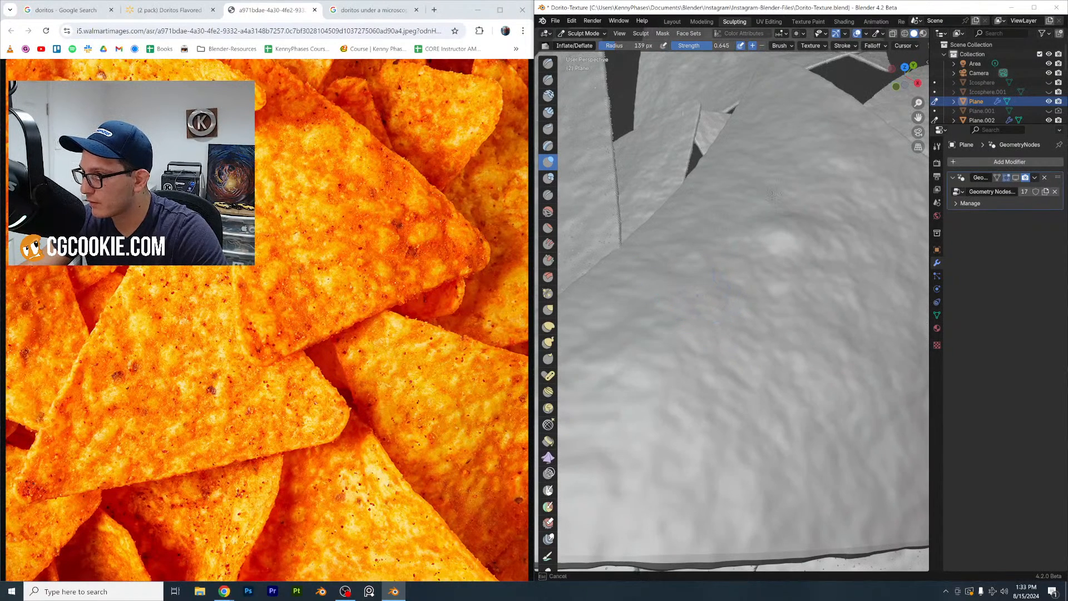
{"action": "middle_click_drag", "start_coordinate": [773, 194], "coordinate": [743, 177]}
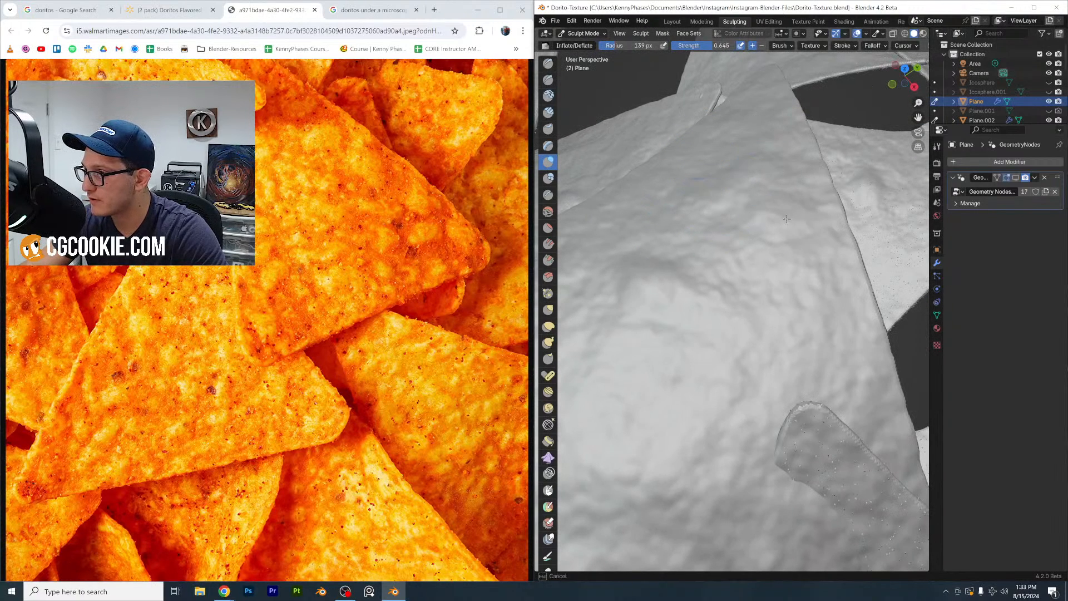
{"action": "mouse_move", "coordinate": [787, 219]}
{"action": "middle_mouse_down"}
{"action": "mouse_move", "coordinate": [763, 370]}
{"action": "mouse_move", "coordinate": [769, 336]}
{"action": "mouse_move", "coordinate": [745, 322]}
{"action": "mouse_move", "coordinate": [669, 316]}
{"action": "mouse_move", "coordinate": [710, 328]}
{"action": "mouse_move", "coordinate": [811, 324]}
{"action": "mouse_move", "coordinate": [811, 310]}
{"action": "mouse_move", "coordinate": [625, 274]}
{"action": "mouse_move", "coordinate": [750, 320]}
{"action": "mouse_move", "coordinate": [670, 340]}
{"action": "middle_mouse_up"}
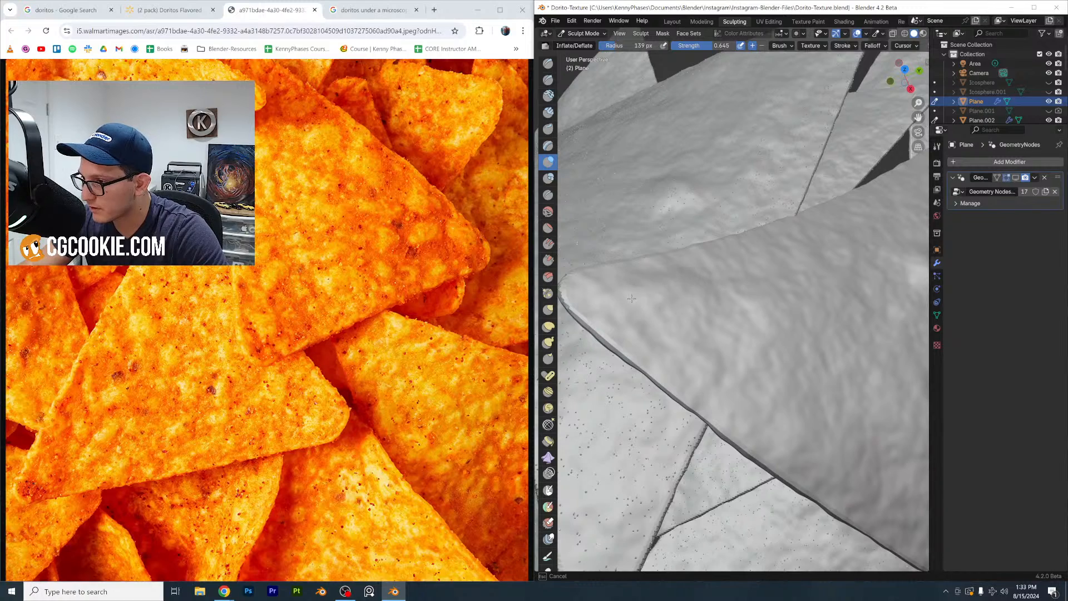
{"action": "mouse_move", "coordinate": [751, 292]}
{"action": "middle_mouse_down"}
{"action": "mouse_move", "coordinate": [783, 252]}
{"action": "mouse_move", "coordinate": [785, 195]}
{"action": "middle_mouse_up"}
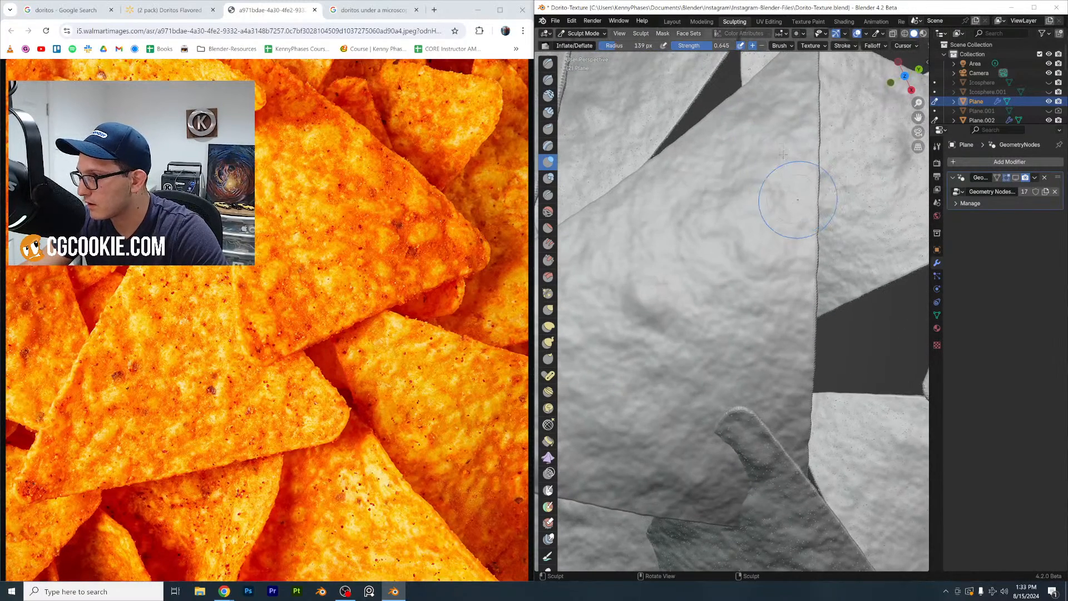
{"action": "left_click_drag", "start_coordinate": [750, 124], "coordinate": [746, 128]}
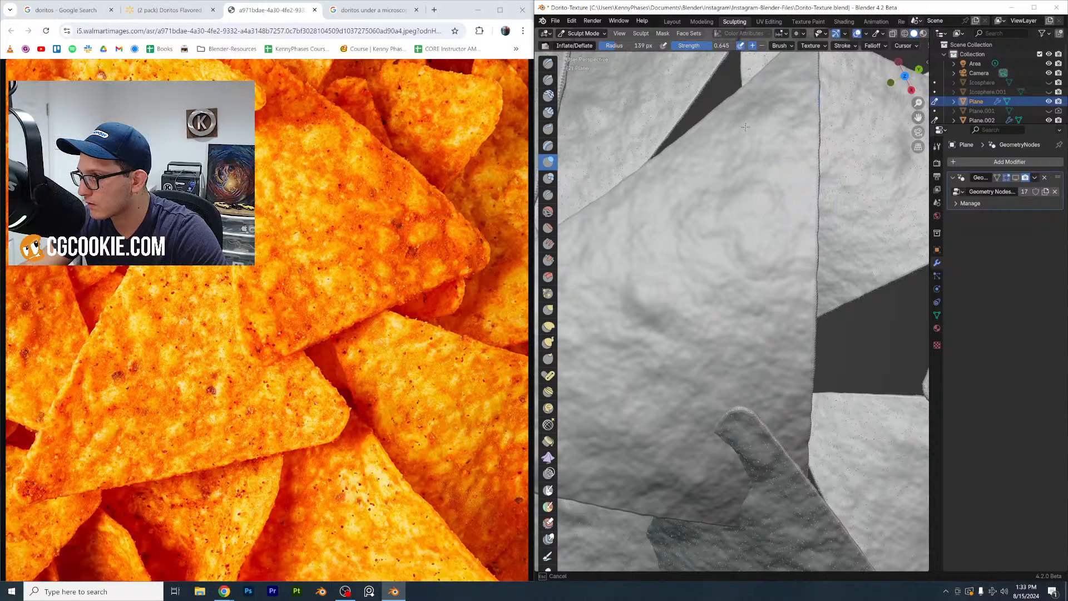
{"action": "left_click_drag", "start_coordinate": [772, 331], "coordinate": [773, 345]}
{"action": "mouse_move", "coordinate": [774, 346]}
{"action": "middle_mouse_down"}
{"action": "mouse_move", "coordinate": [788, 356]}
{"action": "mouse_move", "coordinate": [754, 344]}
{"action": "middle_mouse_up"}
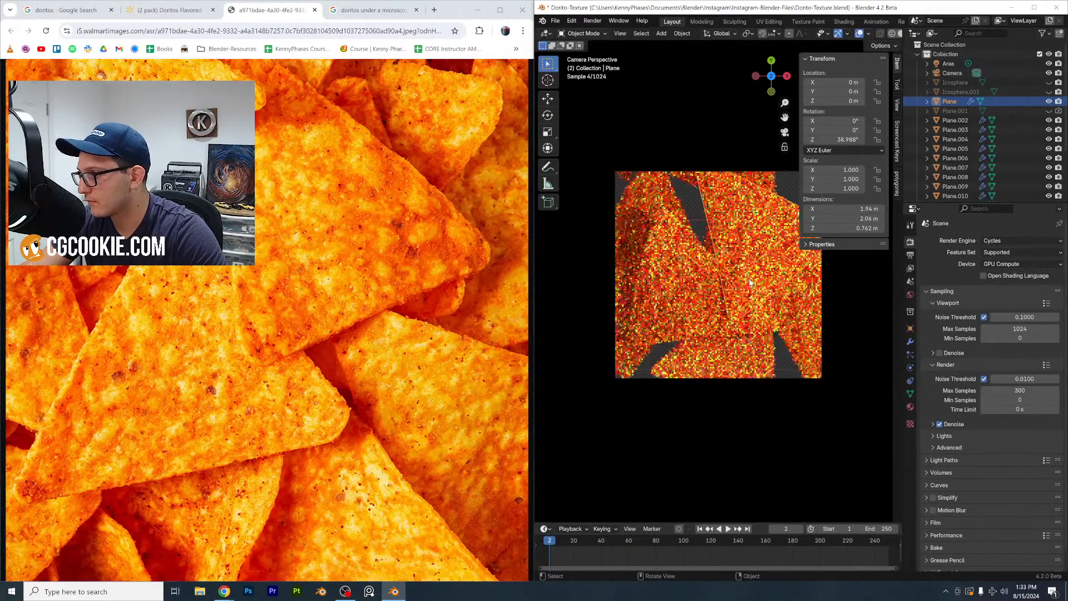
In the Layout workspace, show the scene in Solid shading and lower chip Plane.002 along Z to about 0.010 m
{"action": "mouse_move", "coordinate": [749, 274]}
{"action": "middle_mouse_down"}
{"action": "mouse_move", "coordinate": [751, 295]}
{"action": "mouse_move", "coordinate": [758, 275]}
{"action": "middle_mouse_up"}
{"action": "scroll", "coordinate": [759, 277], "scroll_direction": "up", "scroll_amount": 5}
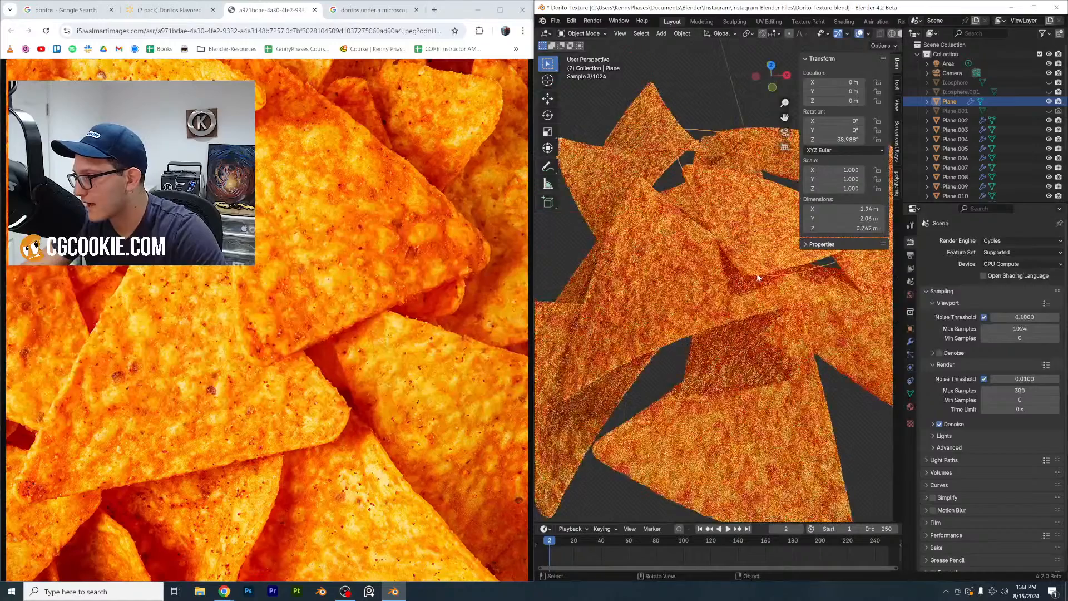
{"action": "left_click", "coordinate": [678, 207]}
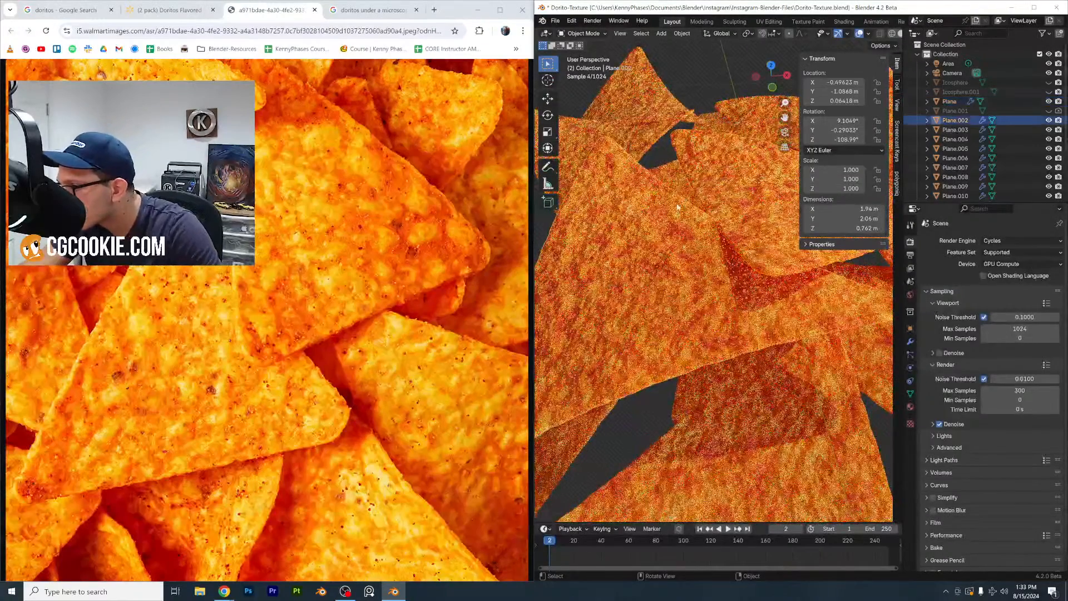
{"action": "left_click", "coordinate": [899, 34]}
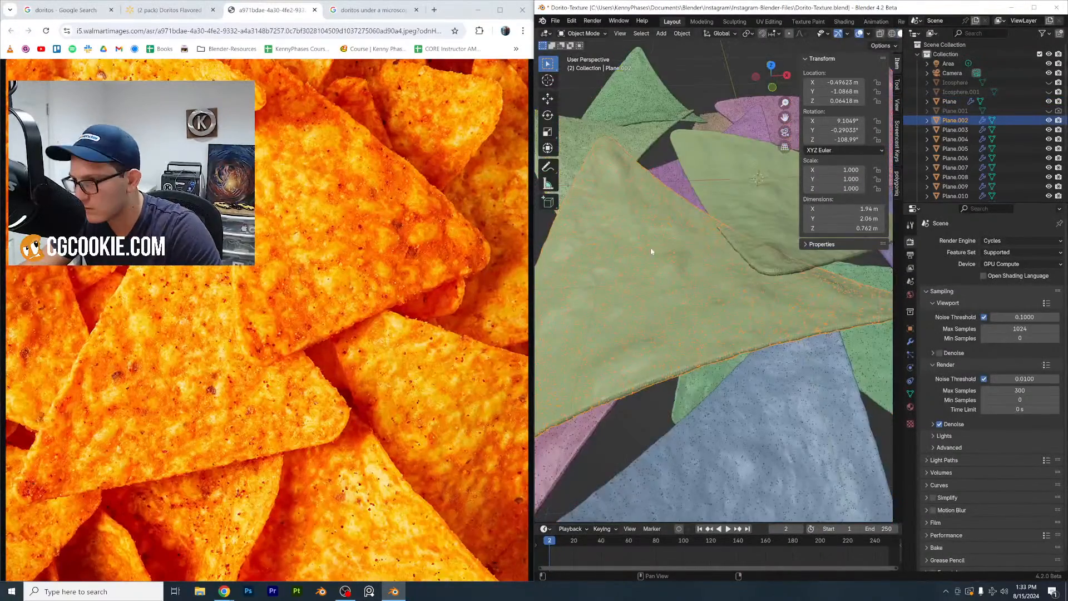
{"action": "key", "text": "g"}
{"action": "key", "text": "z"}
{"action": "left_click", "coordinate": [725, 208]}
{"action": "scroll", "coordinate": [725, 209], "scroll_direction": "down", "scroll_amount": 5}
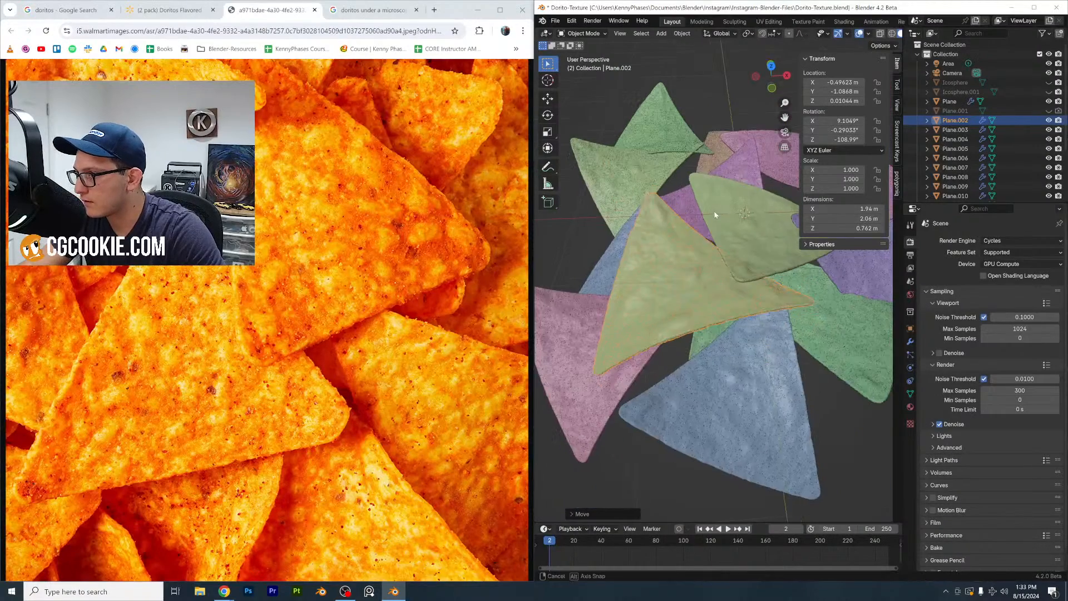
Make a linked duplicate of the lowered chip and drop it beneath the pile to about -2.705 m in Z
{"action": "left_click", "coordinate": [785, 132]}
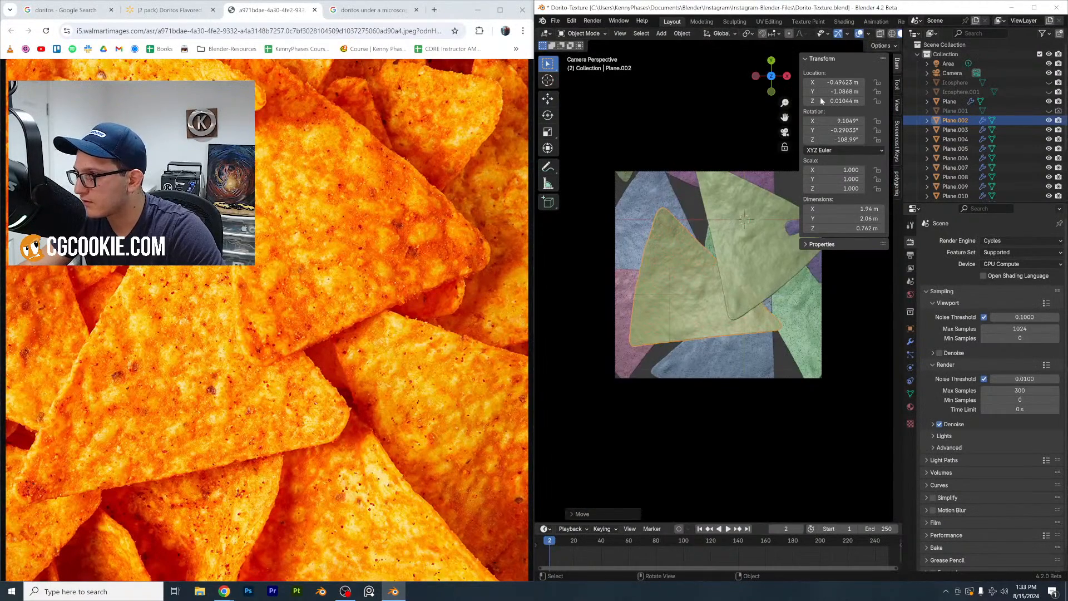
{"action": "middle_click_drag", "start_coordinate": [715, 223], "coordinate": [752, 140]}
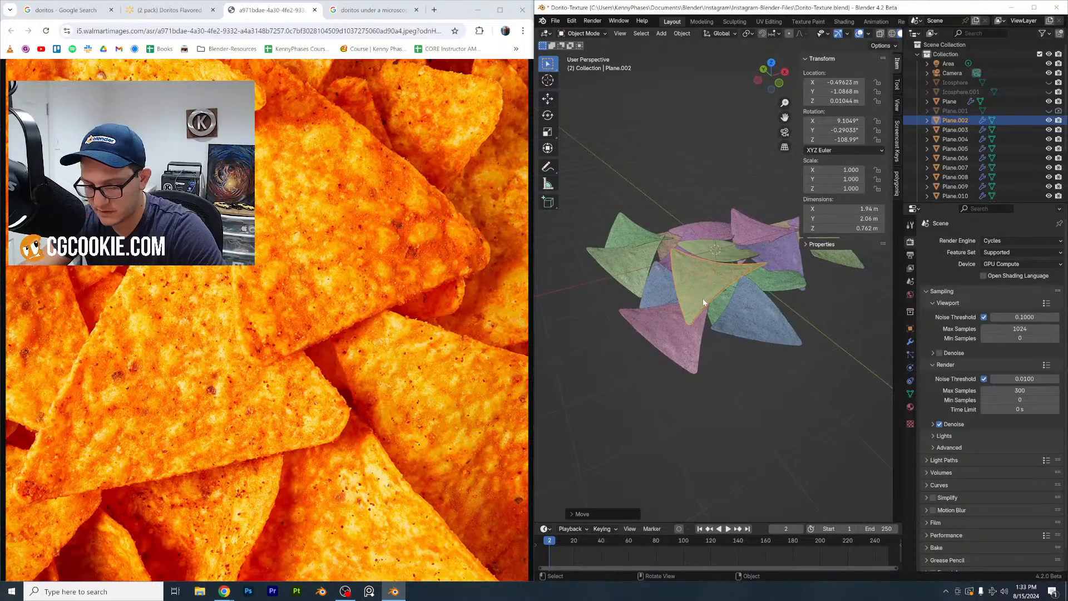
{"action": "middle_click_drag", "start_coordinate": [704, 302], "coordinate": [713, 276]}
{"action": "key", "text": "shift+d"}
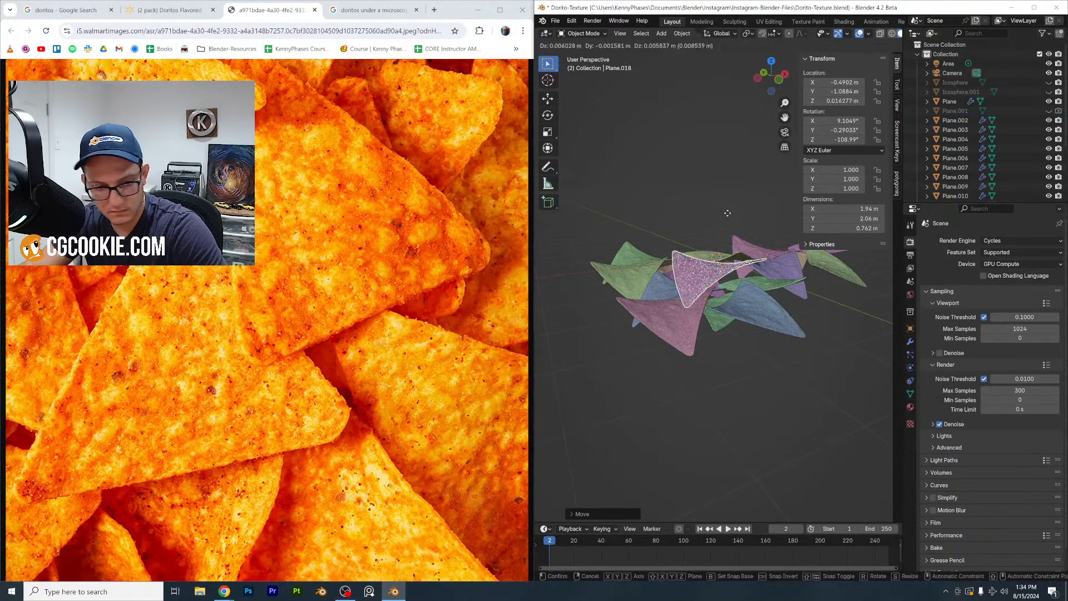
{"action": "key", "text": "z"}
{"action": "left_click", "coordinate": [738, 328]}
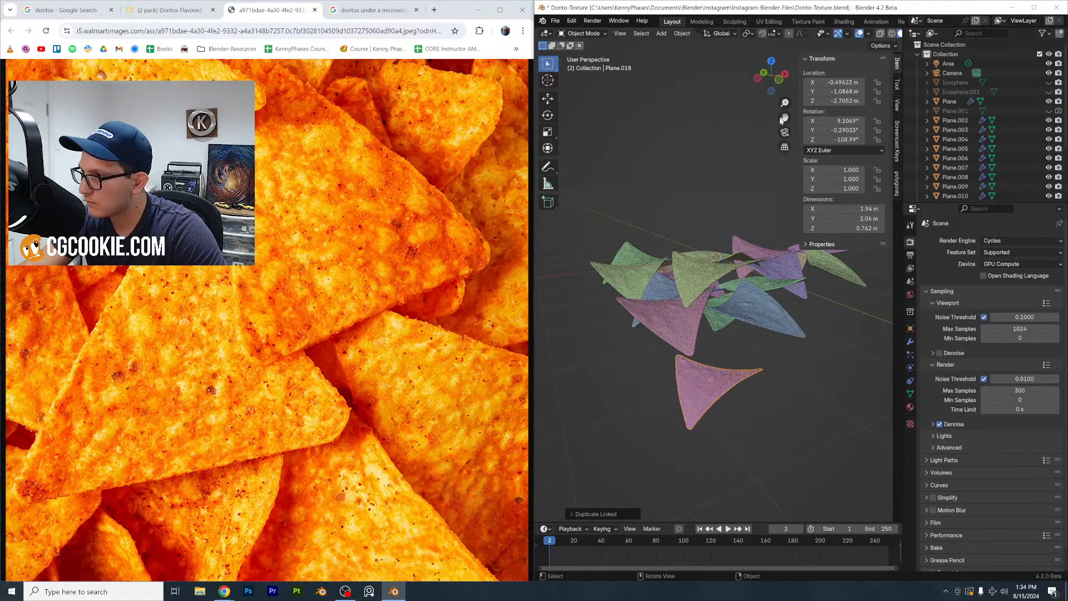
From the top view, slide the low duplicate beneath a gap in the pile and place three more linked copies under other gaps
{"action": "left_click", "coordinate": [771, 60]}
{"action": "key", "text": "g"}
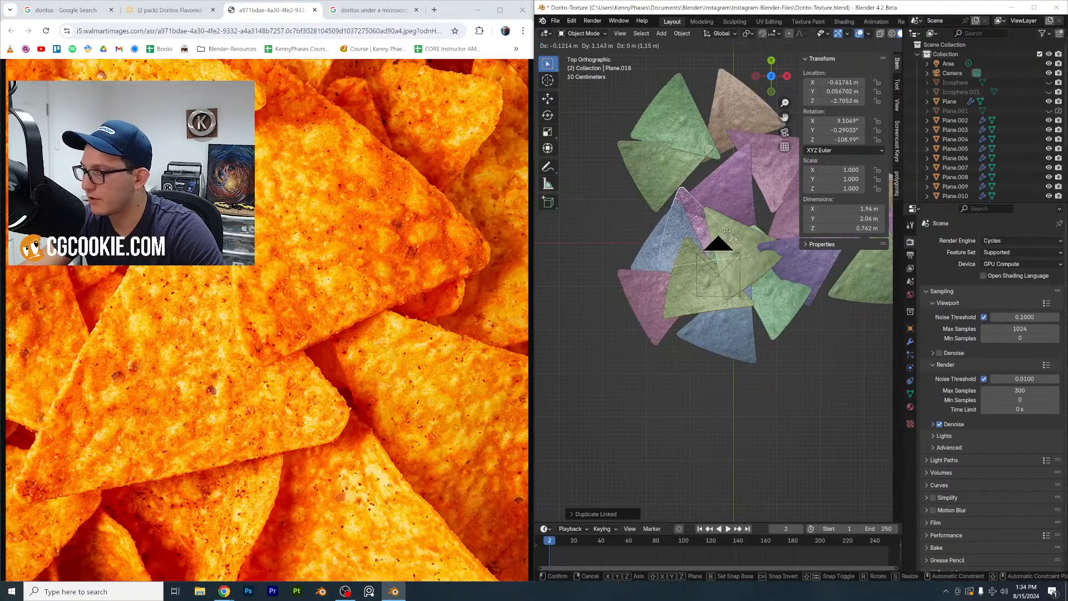
{"action": "left_click", "coordinate": [738, 202]}
{"action": "key", "text": "alt+d"}
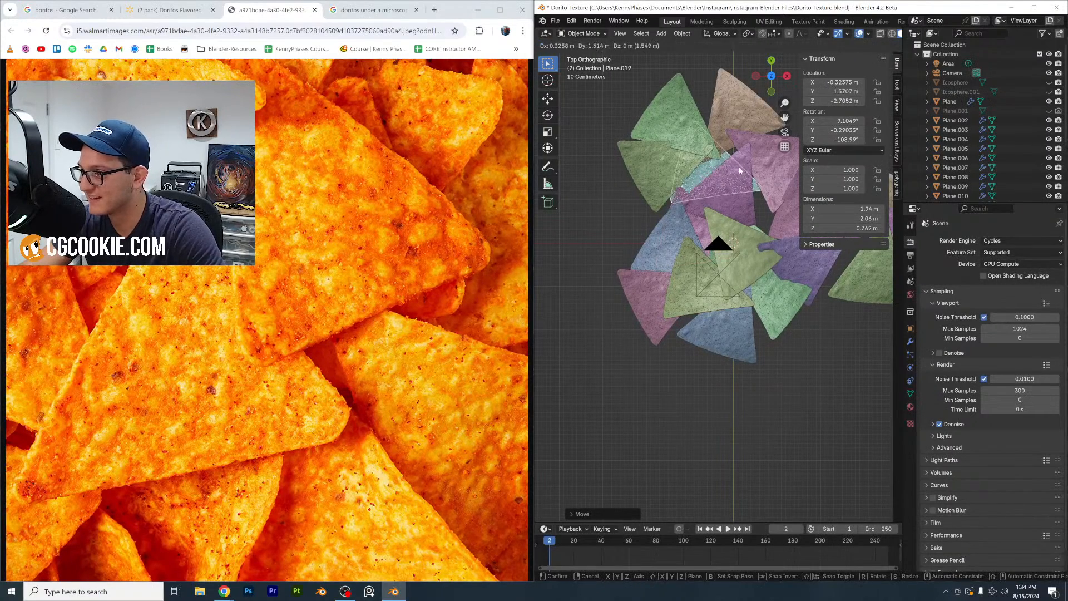
{"action": "left_click", "coordinate": [743, 168]}
{"action": "key", "text": "alt+d"}
{"action": "left_click", "coordinate": [786, 220]}
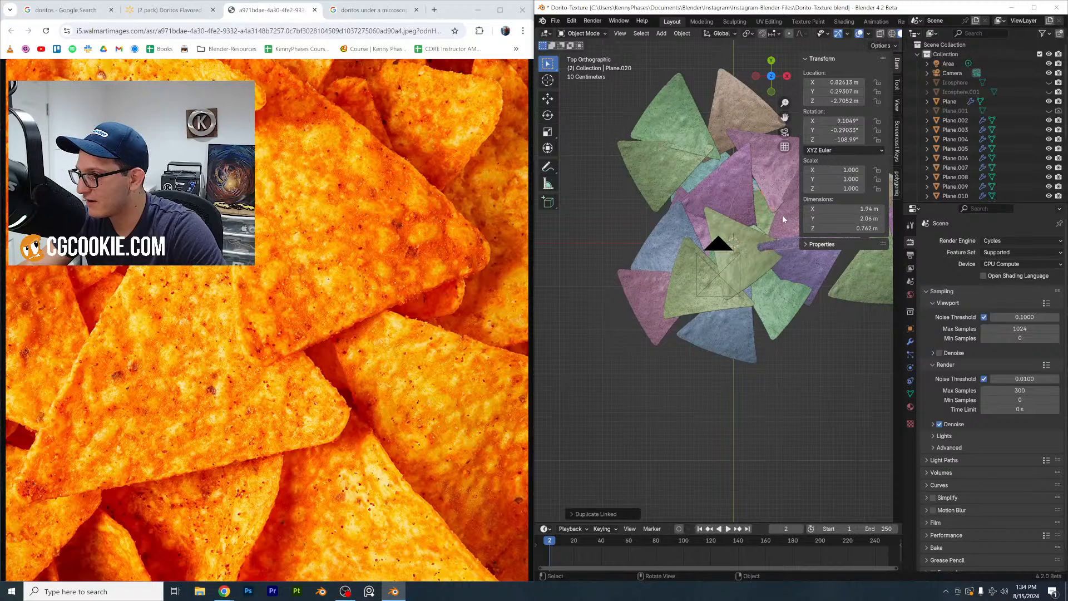
{"action": "key", "text": "alt+d"}
{"action": "left_click", "coordinate": [682, 197]}
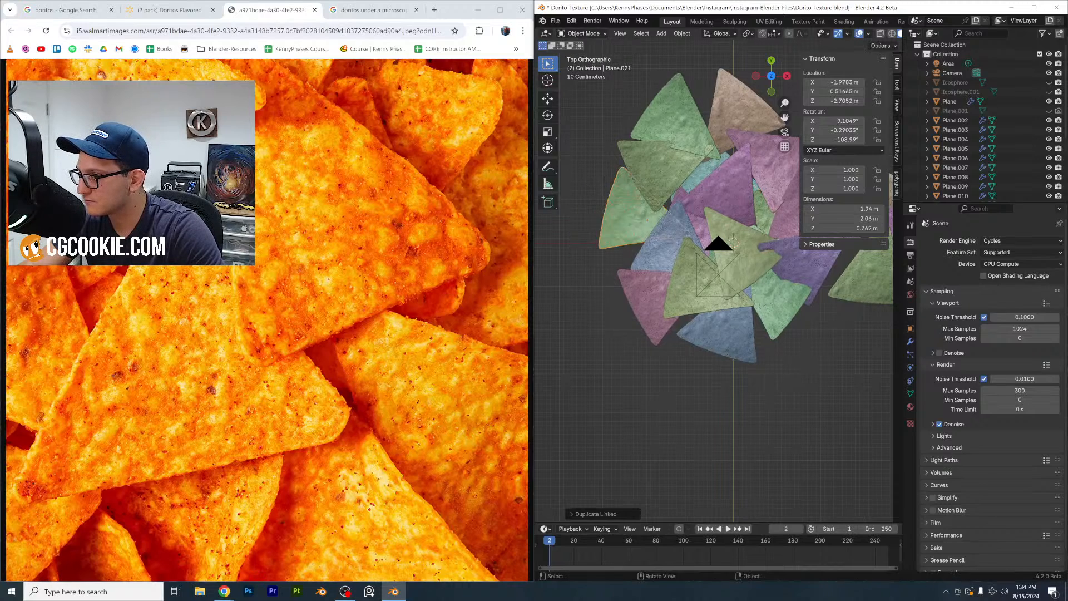
Rotate the last chip copy to about -159.4° in Z and shift it to about X -1.92 m, Y 0.53 m
{"action": "key", "text": "r"}
{"action": "left_click", "coordinate": [703, 202]}
{"action": "key", "text": "g"}
{"action": "left_click", "coordinate": [702, 202]}
Show the camera view in Rendered shading and save the file with the Area light selected
{"action": "key", "text": "KP_0"}
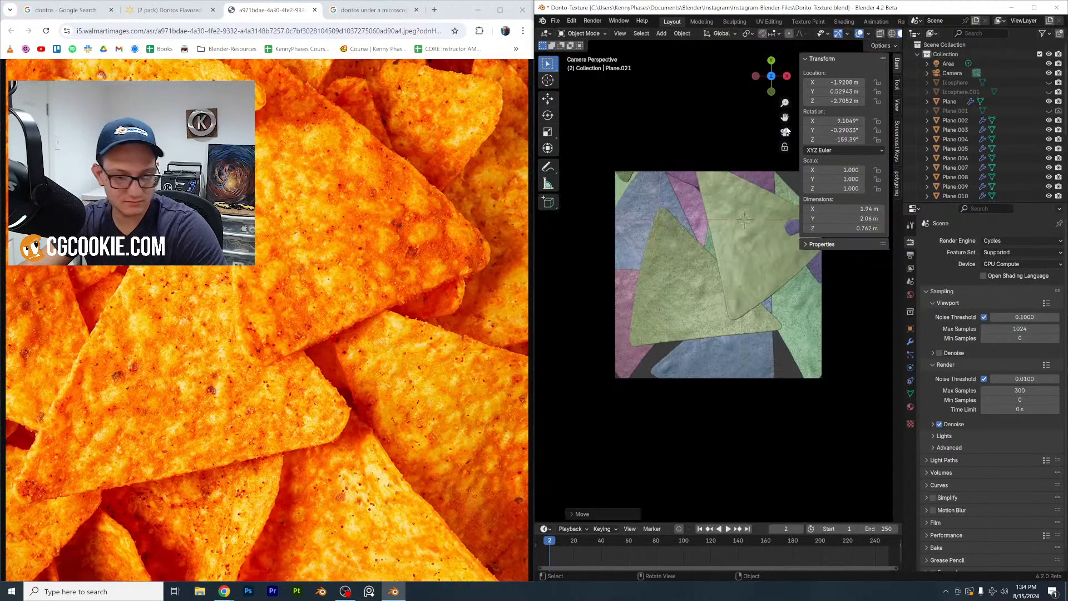
{"action": "key", "text": "z"}
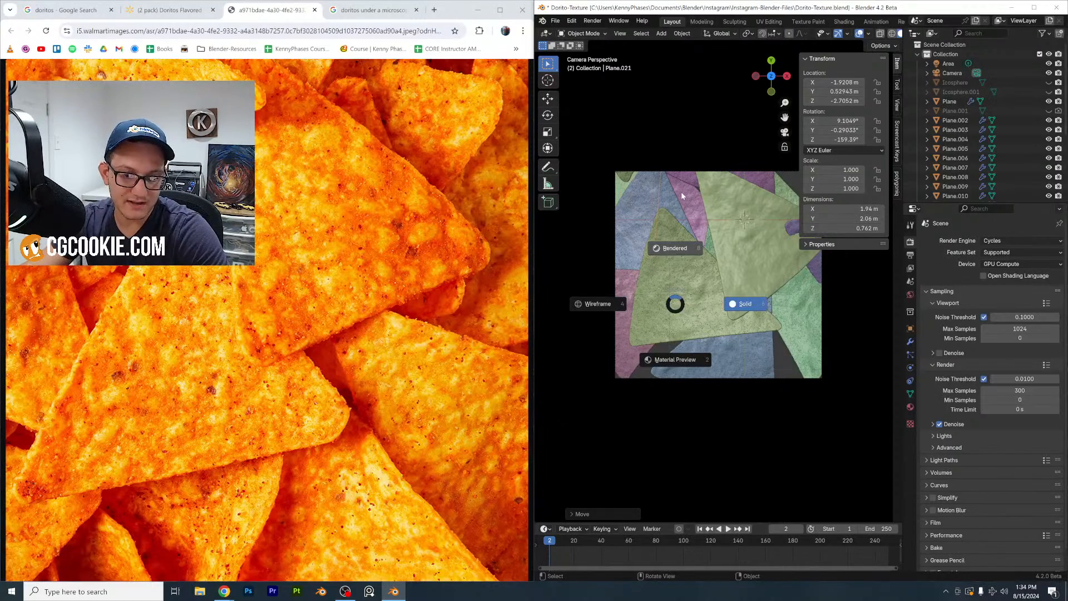
{"action": "left_click", "coordinate": [682, 196]}
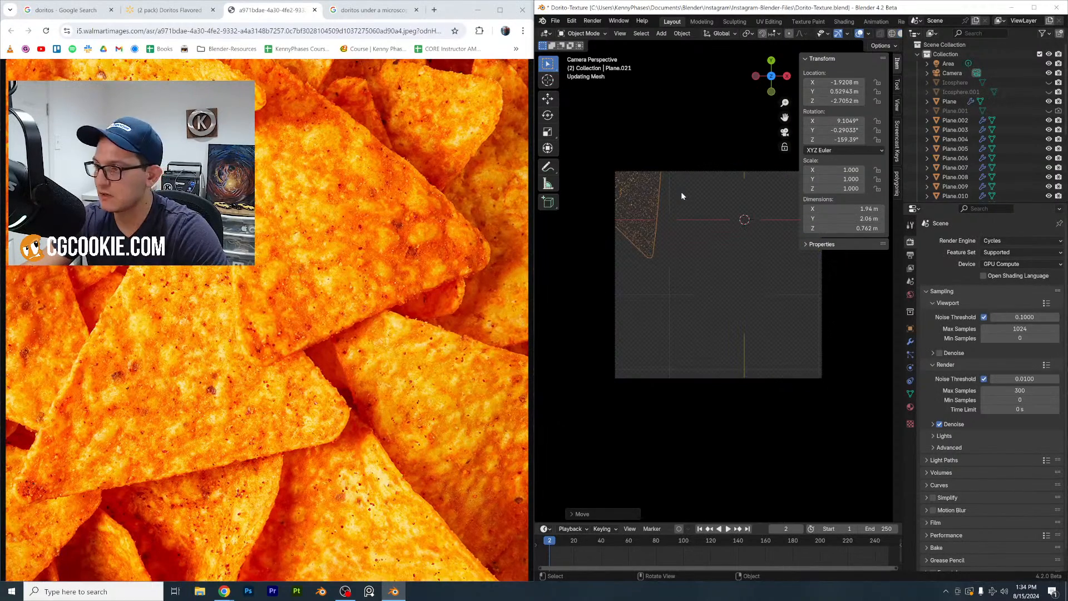
{"action": "left_click", "coordinate": [948, 65]}
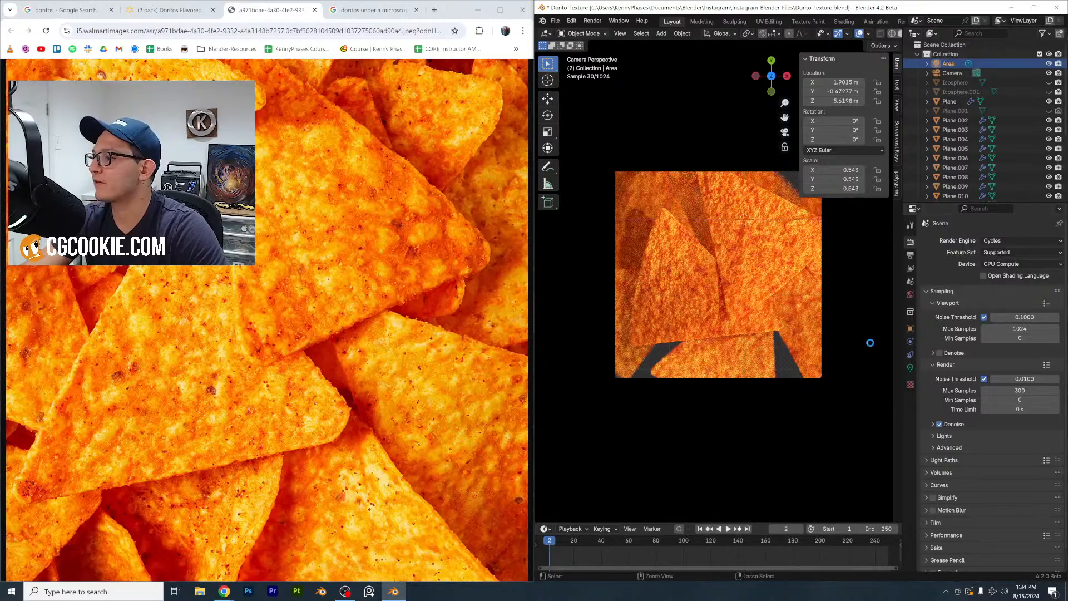
{"action": "key", "text": "ctrl+s"}
Change the Area light's type to Spot and move it to about X 1.775 m, Y -0.272 m
{"action": "left_click", "coordinate": [911, 370]}
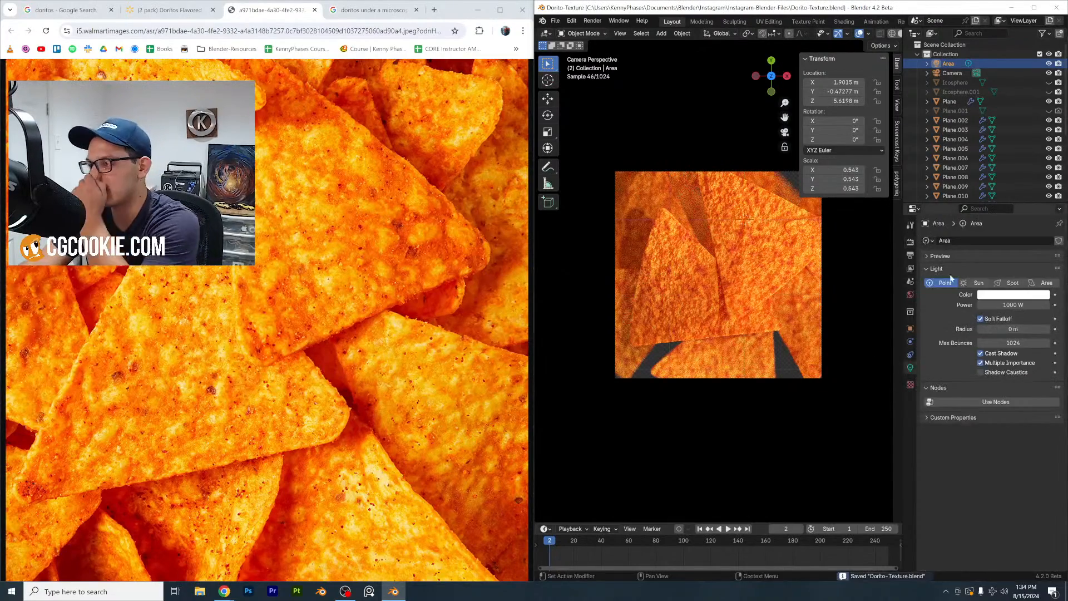
{"action": "left_click", "coordinate": [1017, 284]}
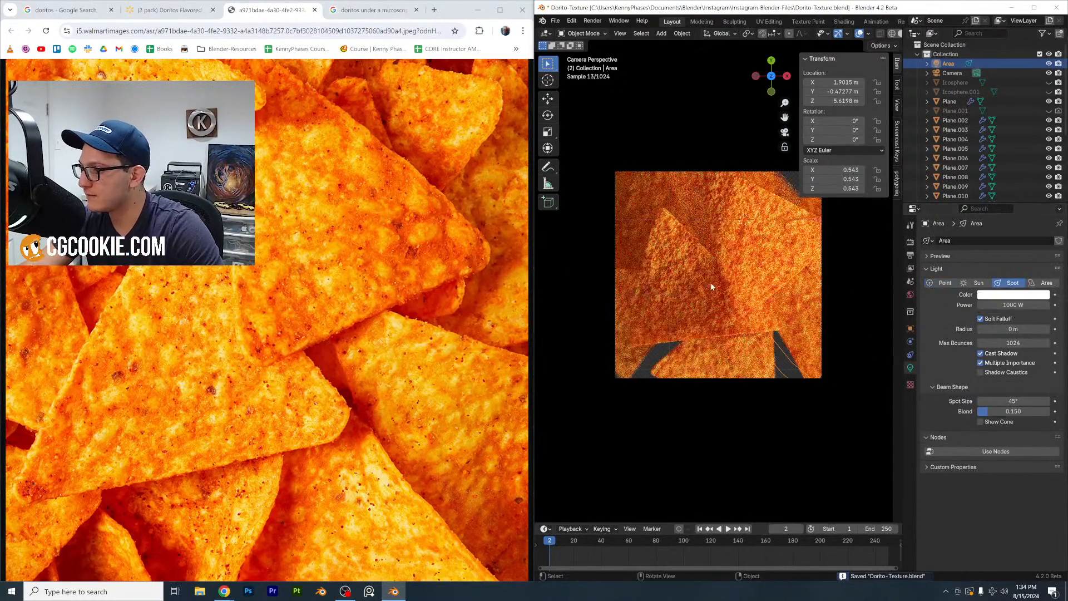
{"action": "scroll", "coordinate": [695, 284], "scroll_direction": "down", "scroll_amount": 4}
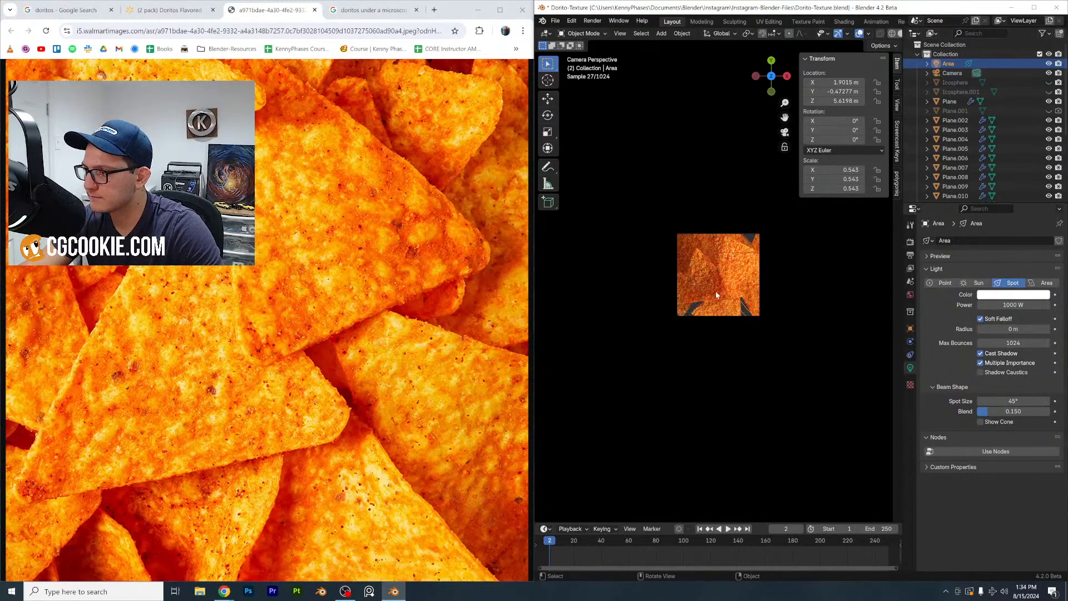
{"action": "scroll", "coordinate": [788, 310], "scroll_direction": "up", "scroll_amount": 2}
{"action": "key", "text": "g"}
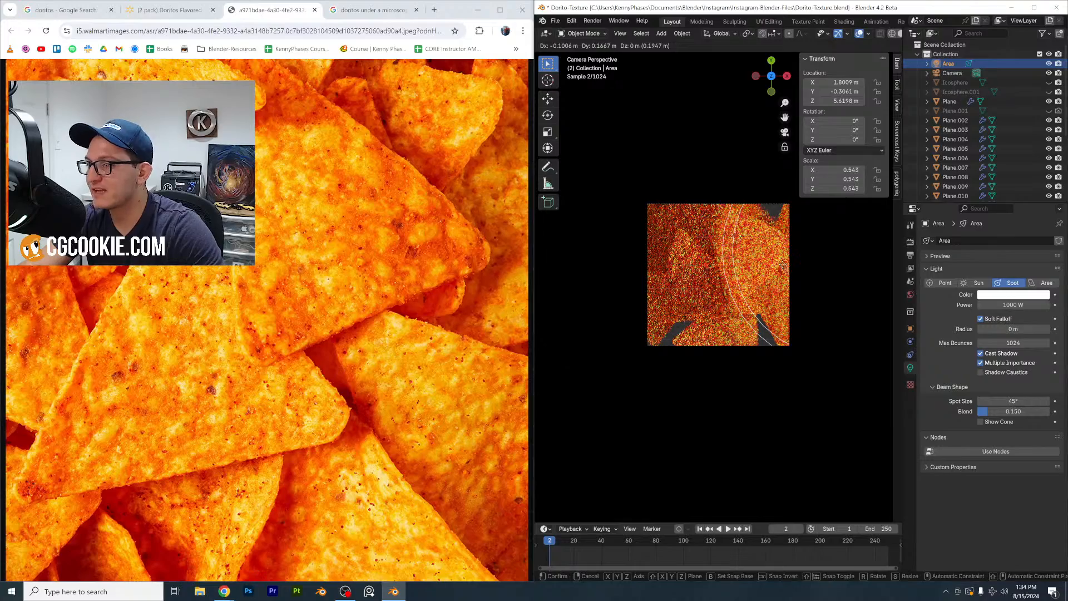
{"action": "left_click", "coordinate": [779, 271]}
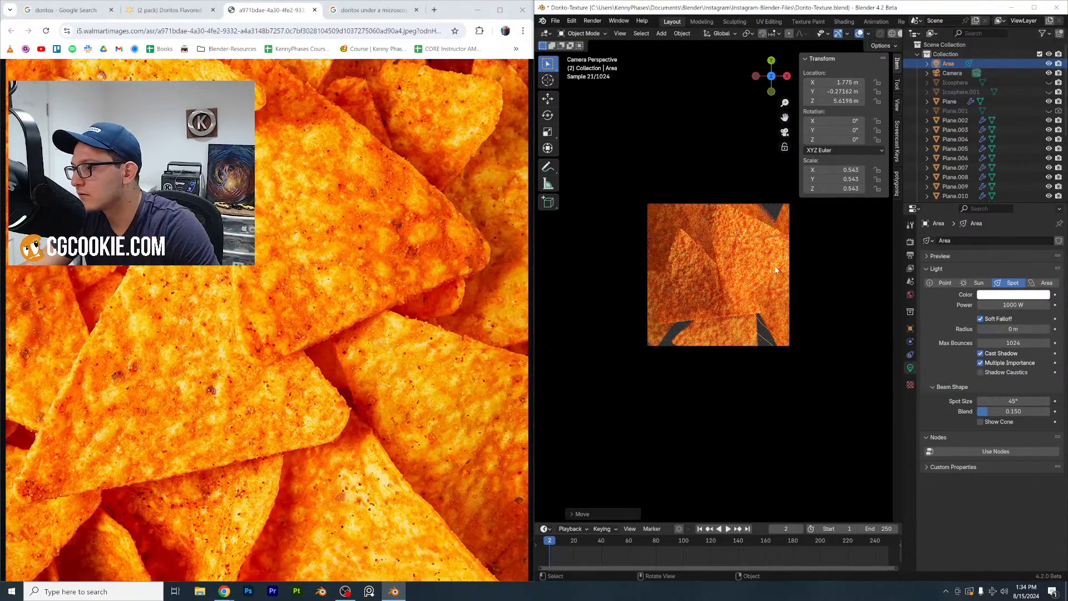
Inspect the spotlight's effect on the chips, then raise the light along Z to about 7.55 m
{"action": "scroll", "coordinate": [768, 278], "scroll_direction": "up", "scroll_amount": 6}
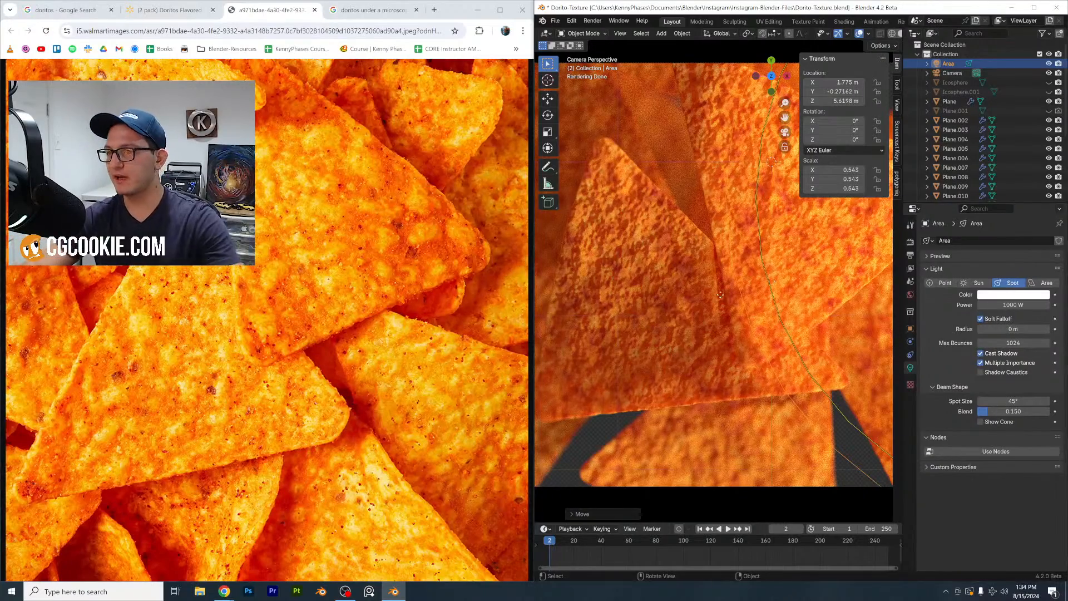
{"action": "scroll", "coordinate": [660, 300], "scroll_direction": "down", "scroll_amount": 2}
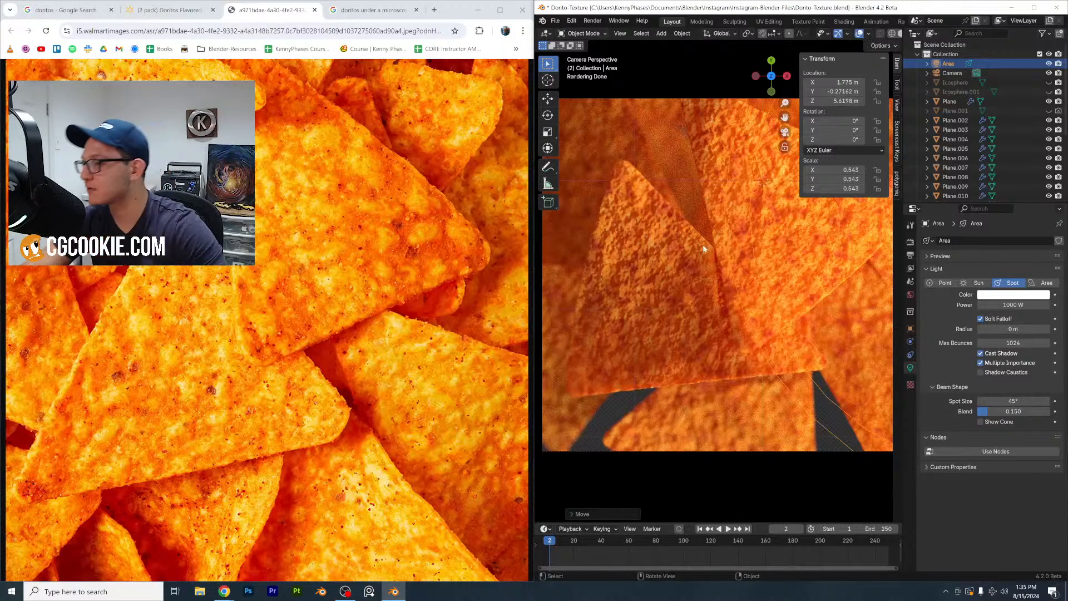
{"action": "middle_click_drag", "start_coordinate": [713, 238], "coordinate": [794, 283]}
{"action": "scroll", "coordinate": [714, 230], "scroll_direction": "down", "scroll_amount": 10}
{"action": "key", "text": "g"}
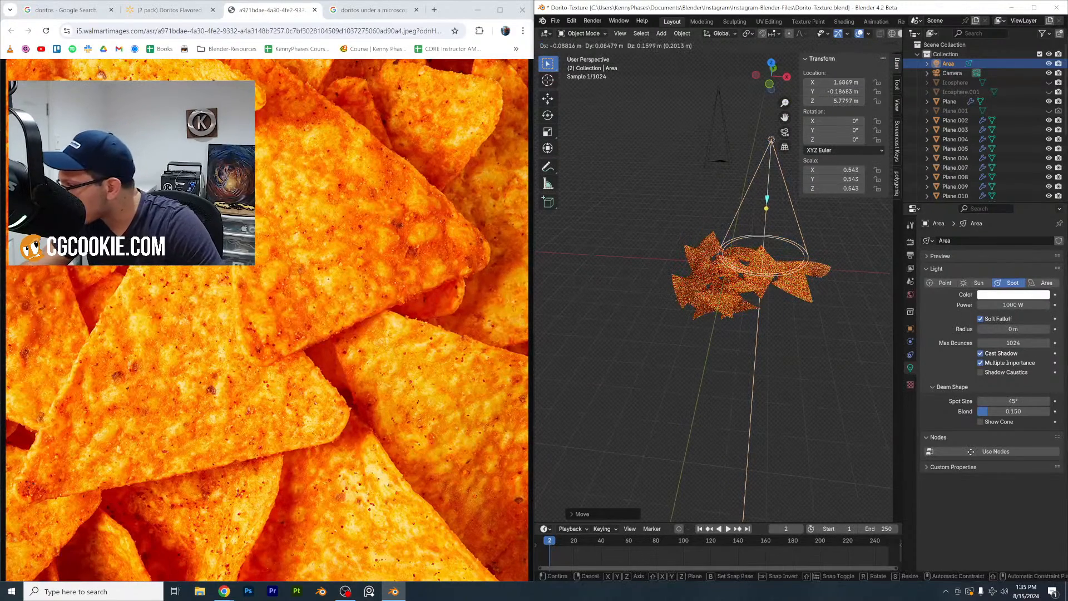
{"action": "left_click", "coordinate": [861, 436]}
Set the spotlight's Spot Size to 20°
{"action": "double_click", "coordinate": [1001, 401]}
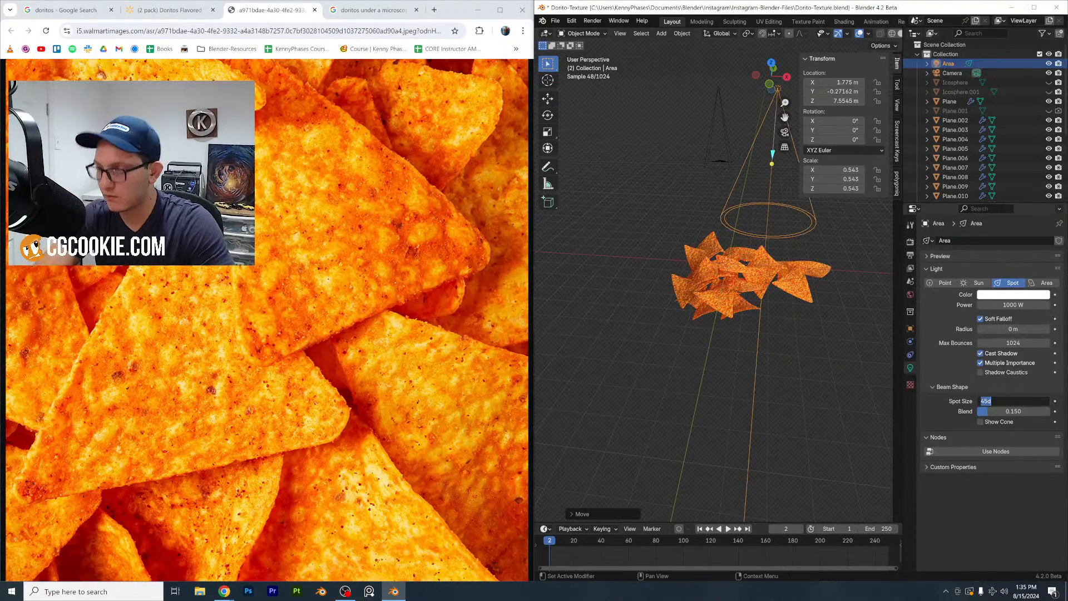
{"action": "type", "text": "20"}
{"action": "key", "text": "Return"}
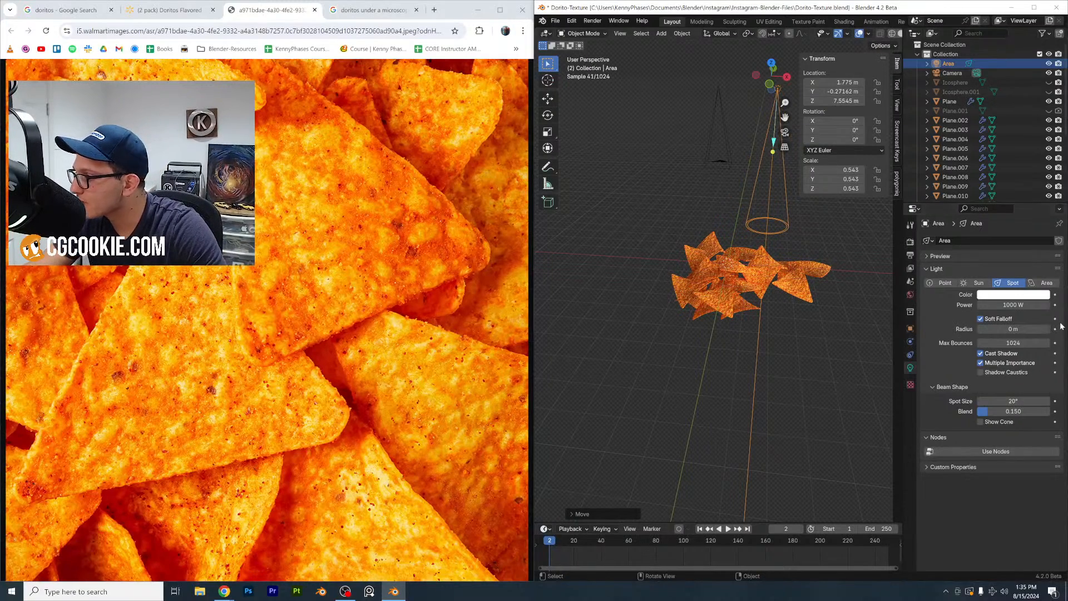
Set the spotlight's power to 2000 W
{"action": "left_click_drag", "start_coordinate": [1020, 306], "coordinate": [1016, 306]}
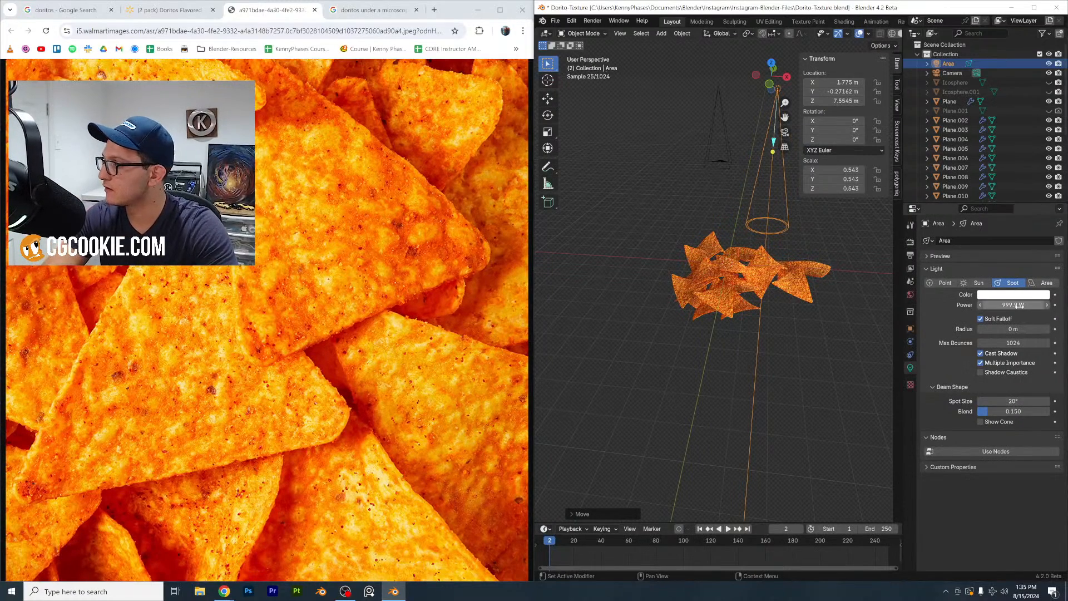
{"action": "double_click", "coordinate": [1019, 305]}
{"action": "type", "text": "2000"}
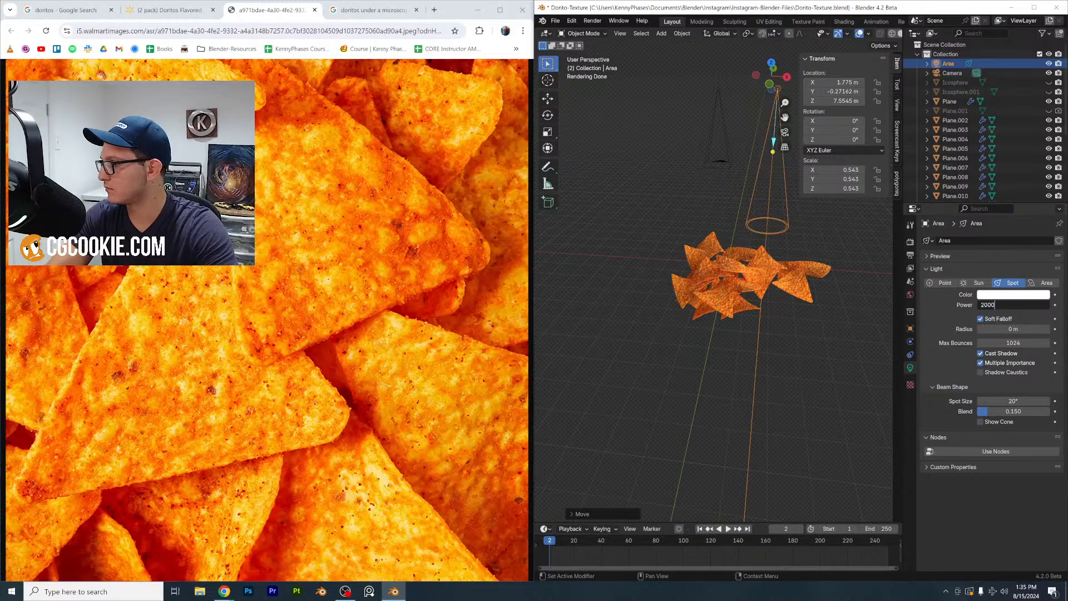
{"action": "key", "text": "Return"}
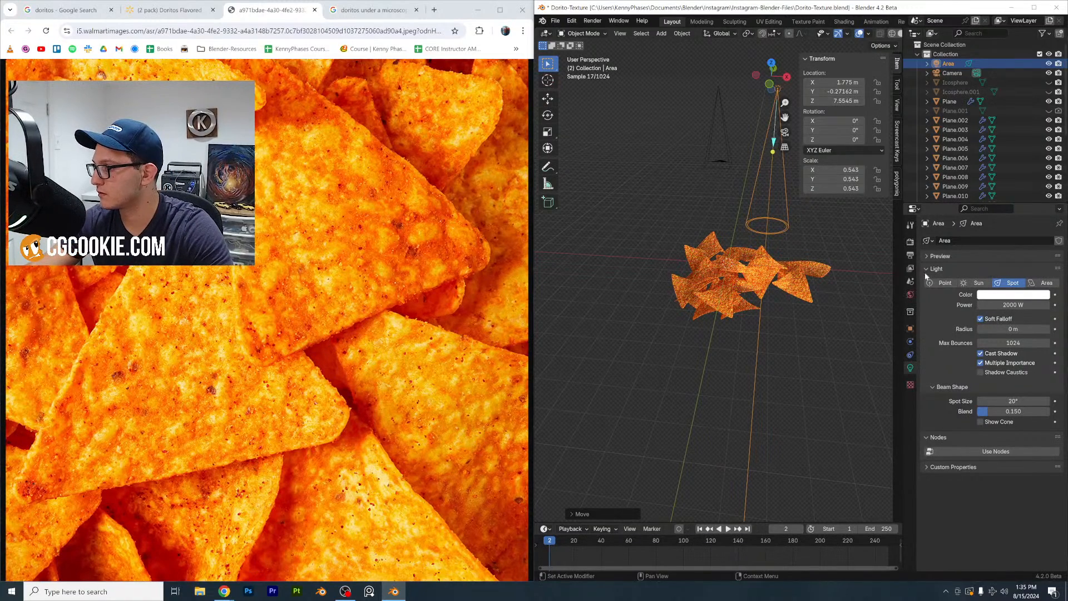
Look through the camera and tint the spotlight a warm yellow
{"action": "left_click", "coordinate": [785, 132]}
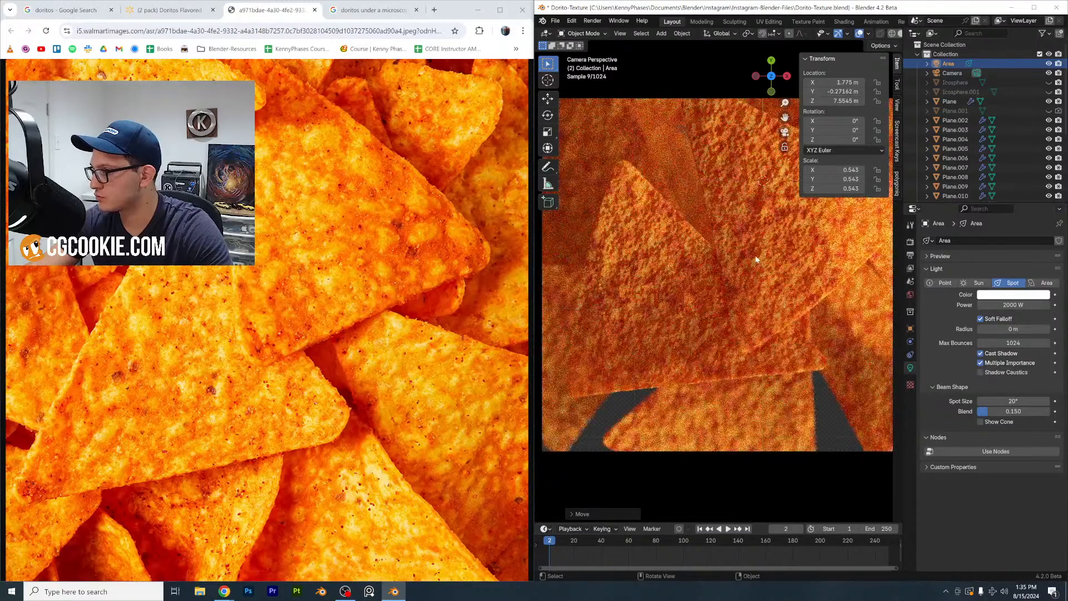
{"action": "left_click", "coordinate": [1002, 295]}
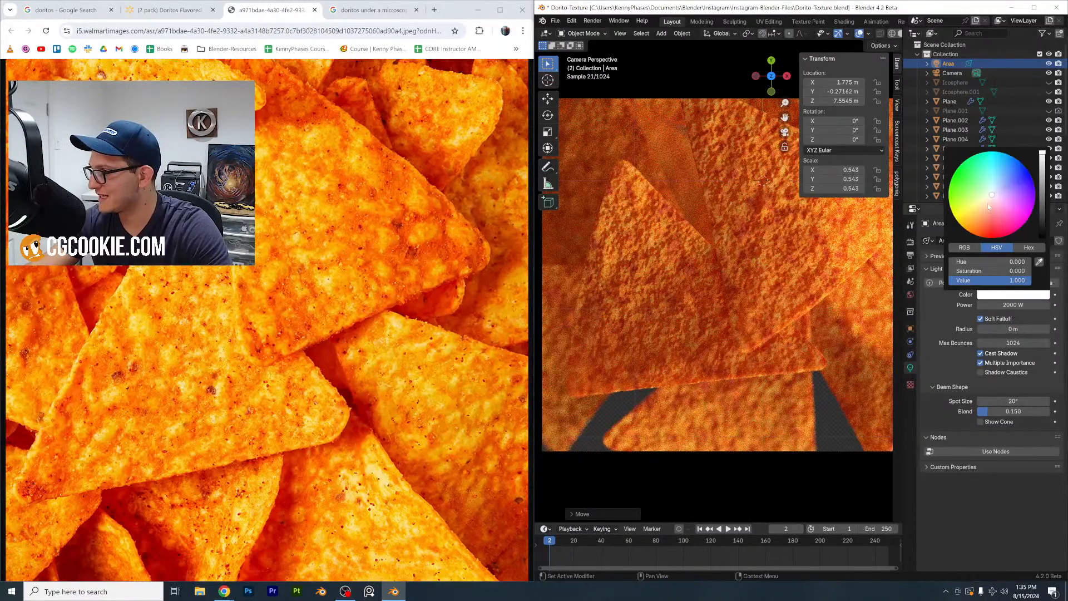
{"action": "left_click_drag", "start_coordinate": [988, 206], "coordinate": [981, 215]}
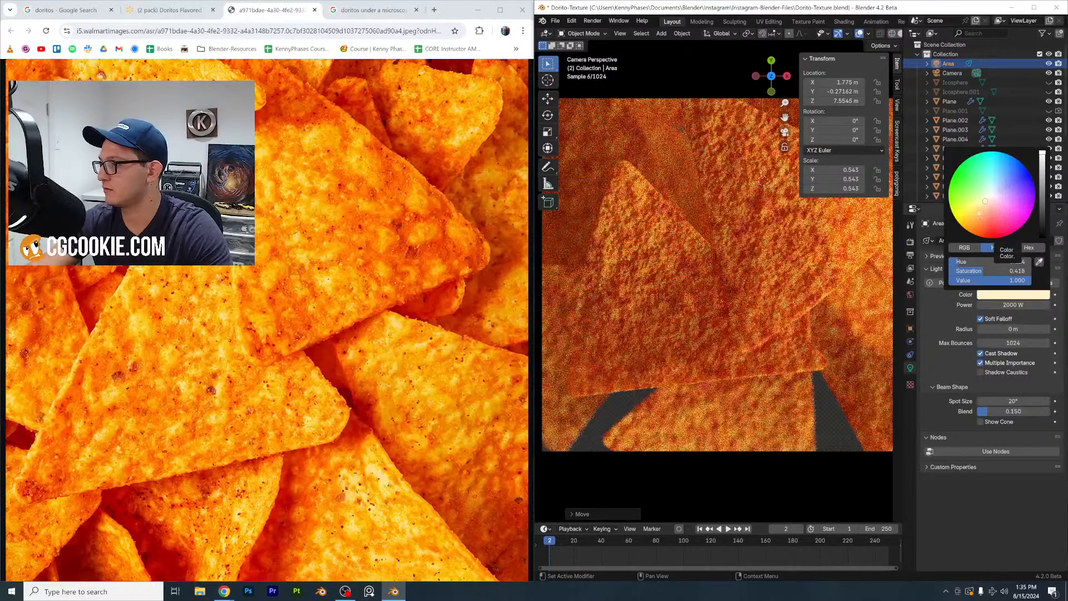
{"action": "left_click", "coordinate": [975, 210]}
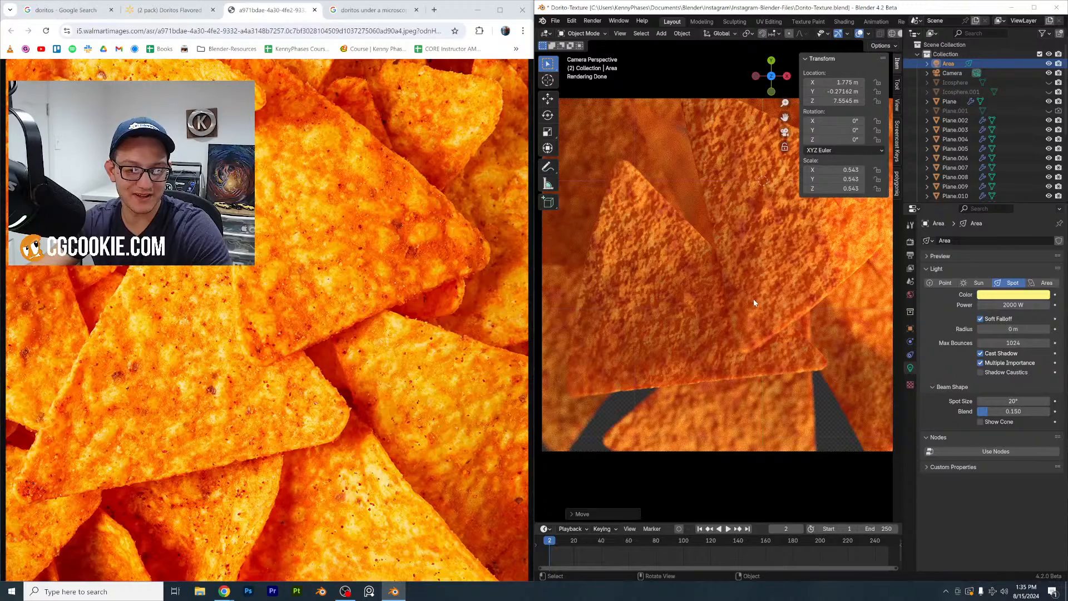
Select the upper chip in the camera shot and set its material's Bump strength to 0.3
{"action": "scroll", "coordinate": [753, 301], "scroll_direction": "down", "scroll_amount": 3}
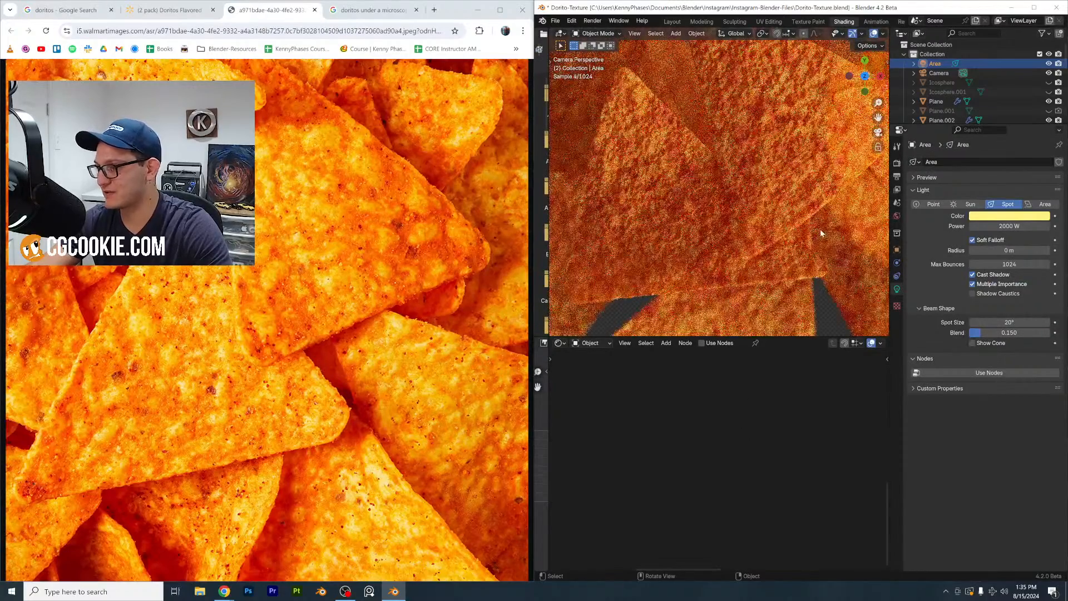
{"action": "left_click", "coordinate": [771, 147]}
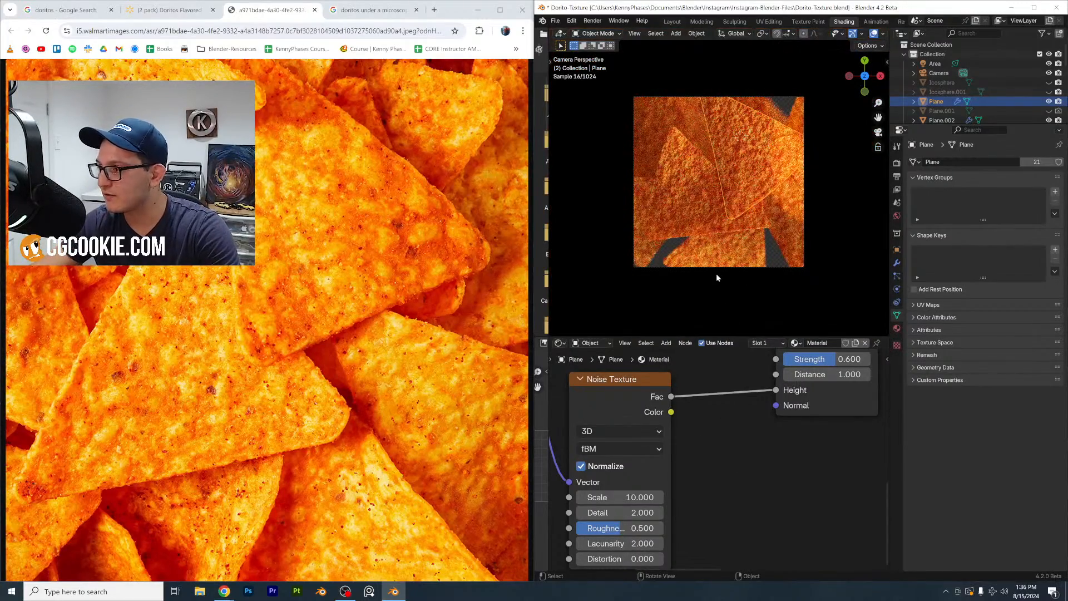
{"action": "scroll", "coordinate": [717, 273], "scroll_direction": "up", "scroll_amount": 2}
{"action": "scroll", "coordinate": [791, 465], "scroll_direction": "down", "scroll_amount": 2}
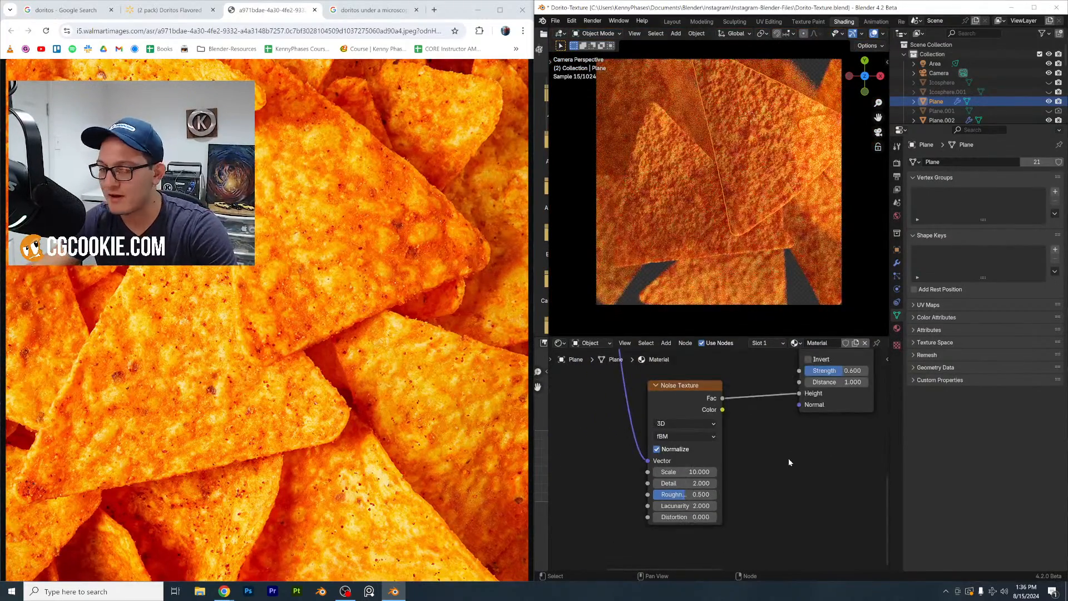
{"action": "middle_click_drag", "start_coordinate": [787, 456], "coordinate": [817, 464]}
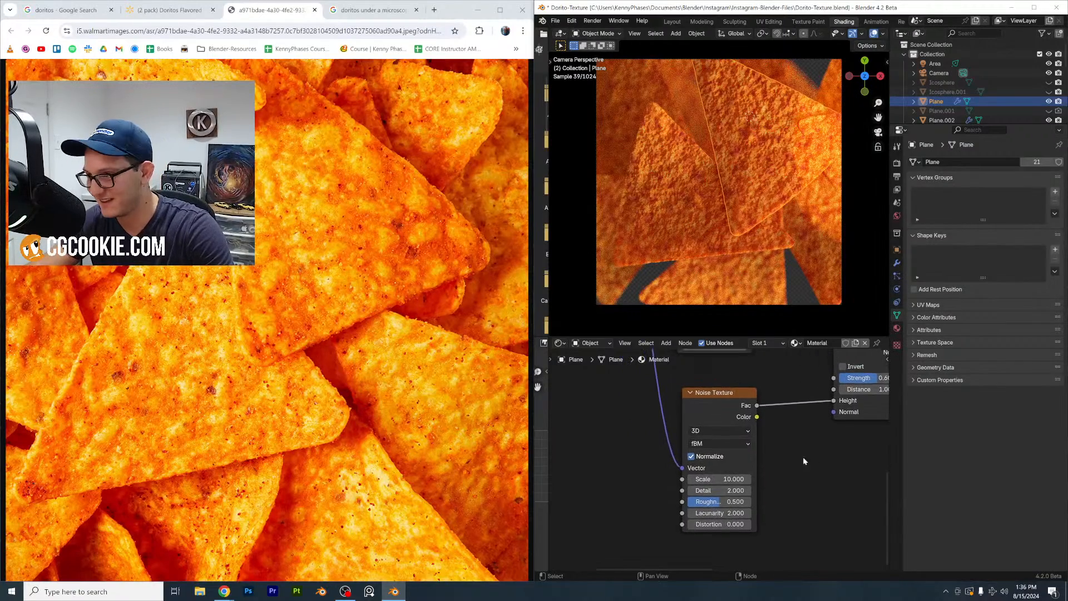
{"action": "scroll", "coordinate": [723, 461], "scroll_direction": "down", "scroll_amount": 2}
{"action": "middle_click_drag", "start_coordinate": [671, 446], "coordinate": [702, 509]}
{"action": "middle_click_drag", "start_coordinate": [838, 430], "coordinate": [687, 481]}
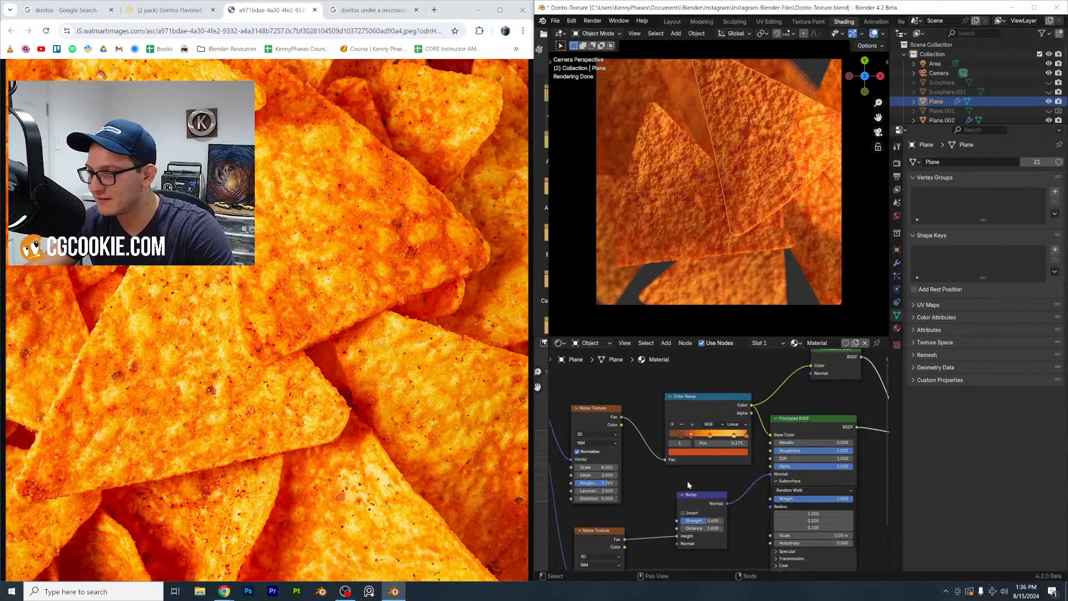
{"action": "middle_click_drag", "start_coordinate": [773, 463], "coordinate": [749, 471]}
{"action": "scroll", "coordinate": [700, 517], "scroll_direction": "up", "scroll_amount": 4}
{"action": "middle_click_drag", "start_coordinate": [700, 518], "coordinate": [724, 428]}
{"action": "scroll", "coordinate": [723, 428], "scroll_direction": "up", "scroll_amount": 6}
{"action": "left_click_drag", "start_coordinate": [669, 446], "coordinate": [679, 449]}
{"action": "left_click", "coordinate": [678, 449]}
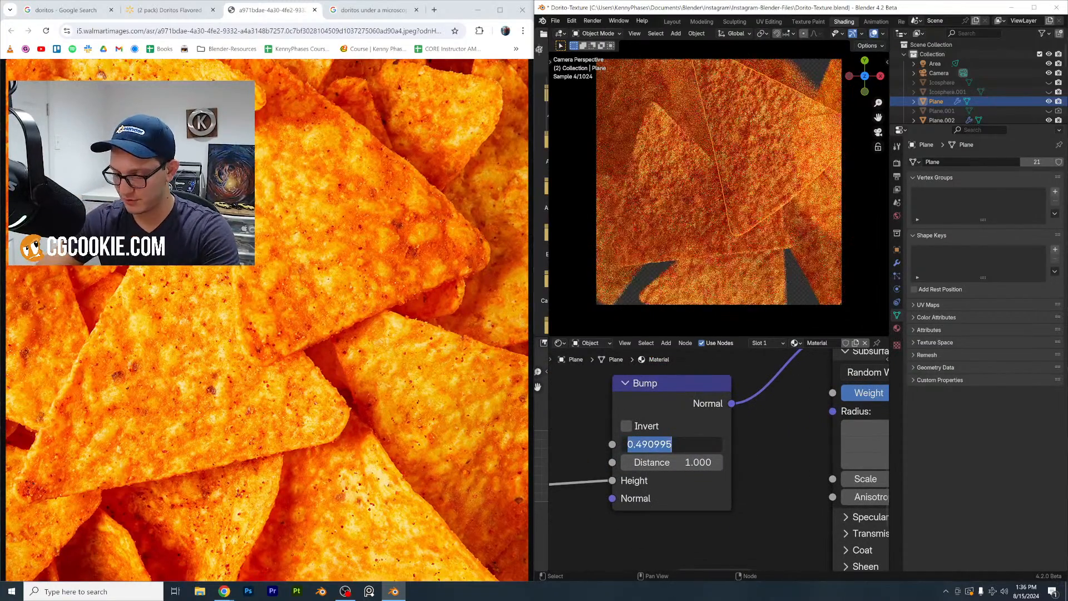
{"action": "type", "text": ".3"}
{"action": "key", "text": "Return"}
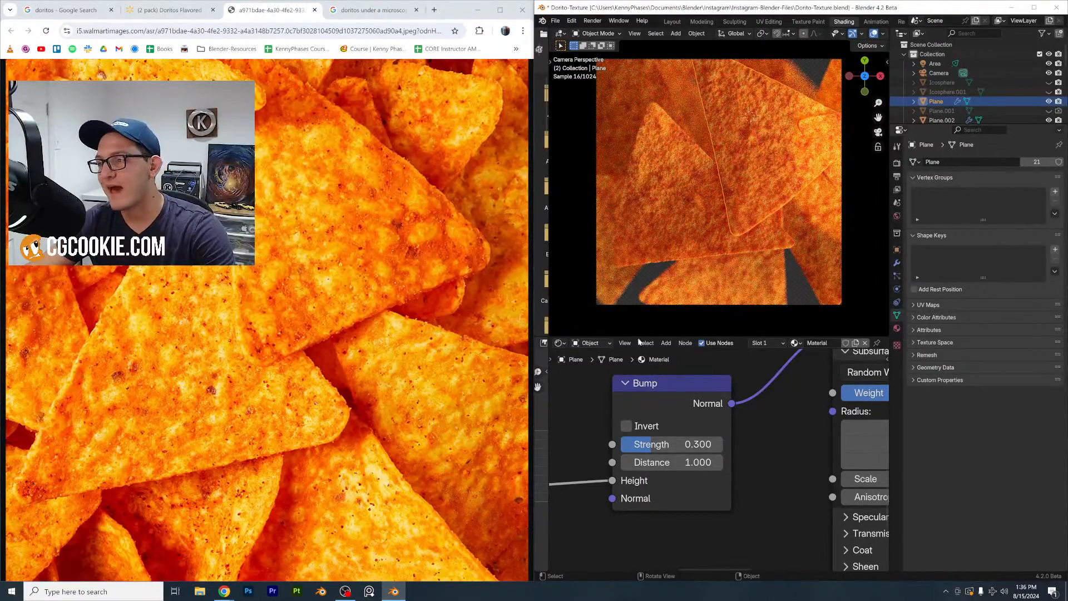
Raise the saturation of the Color Ramp's light yellow stop and move the orange stop to position 0.443
{"action": "middle_click_drag", "start_coordinate": [610, 492], "coordinate": [634, 442]}
{"action": "scroll", "coordinate": [634, 442], "scroll_direction": "up", "scroll_amount": 2}
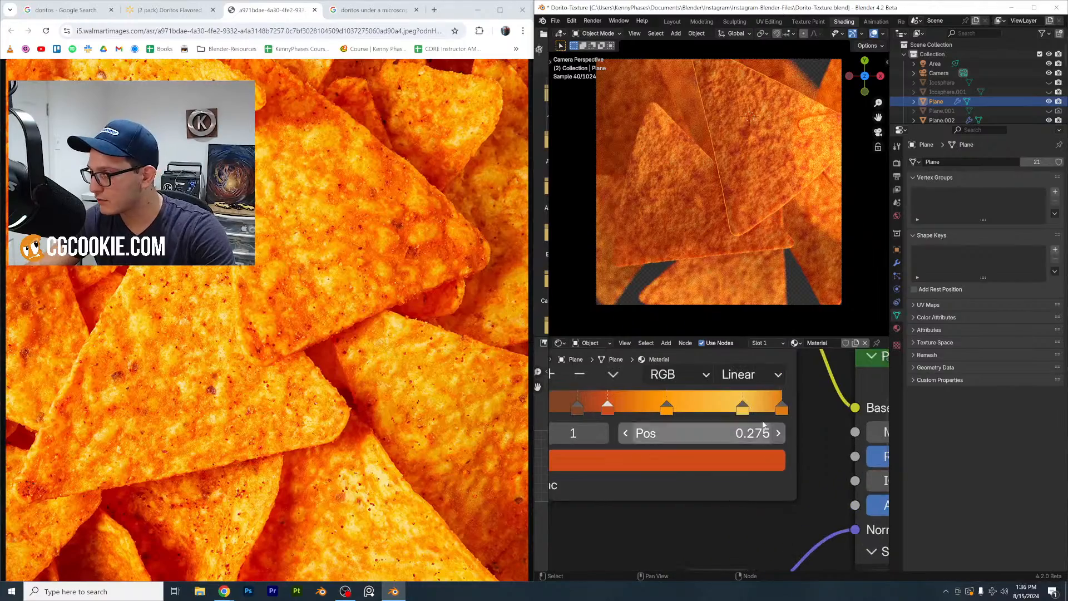
{"action": "left_click", "coordinate": [744, 411]}
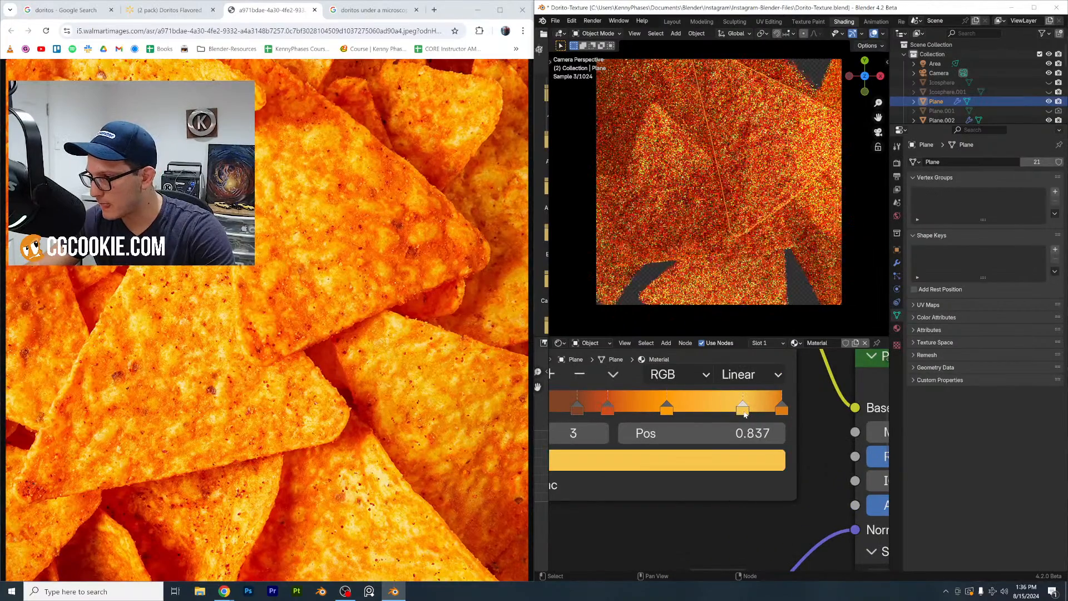
{"action": "left_click", "coordinate": [740, 468]}
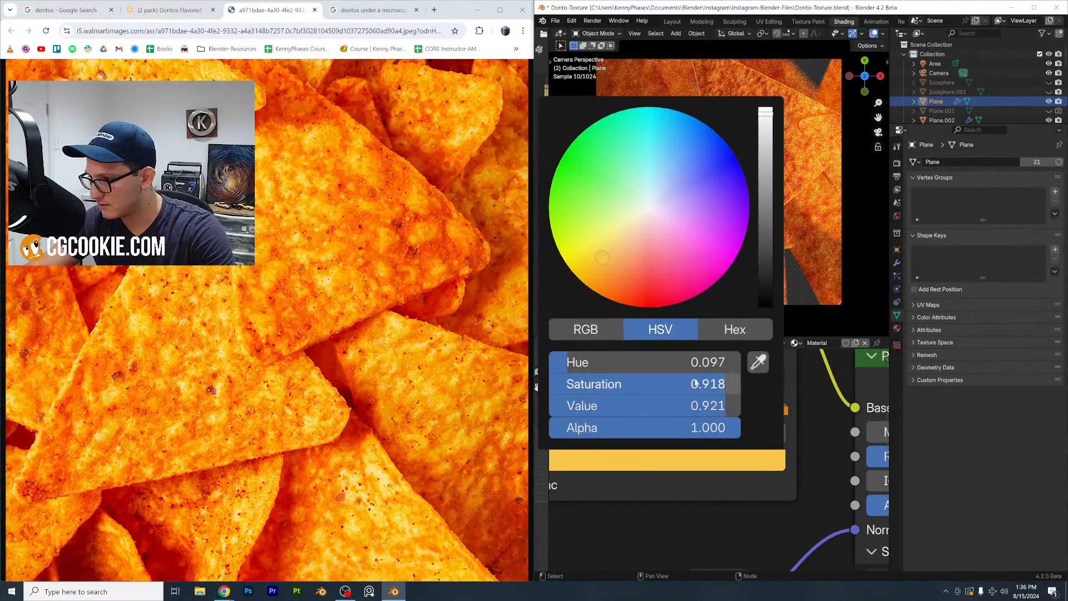
{"action": "left_click_drag", "start_coordinate": [725, 384], "coordinate": [731, 387]}
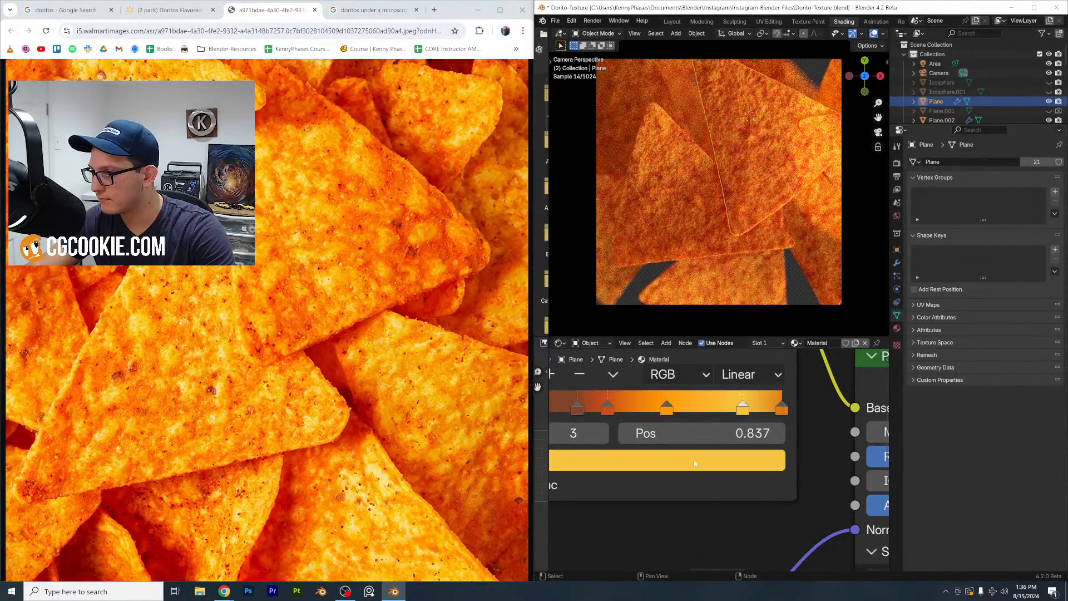
{"action": "left_click_drag", "start_coordinate": [666, 409], "coordinate": [655, 407]}
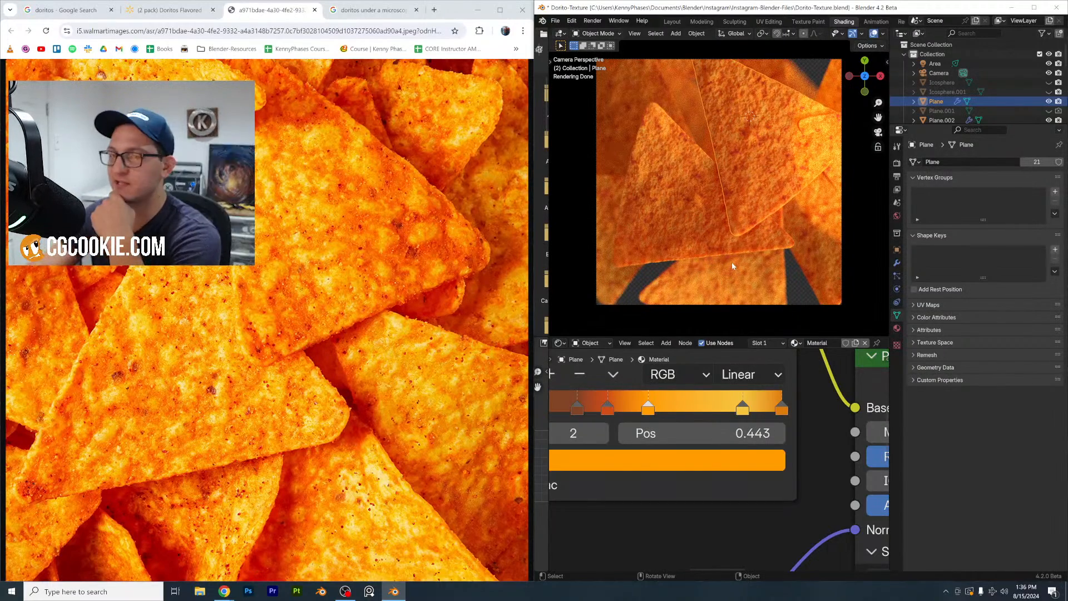
Enlarge the reference photo and widen the Blender window beside it to compare the chip surfaces
{"action": "left_click", "coordinate": [471, 191]}
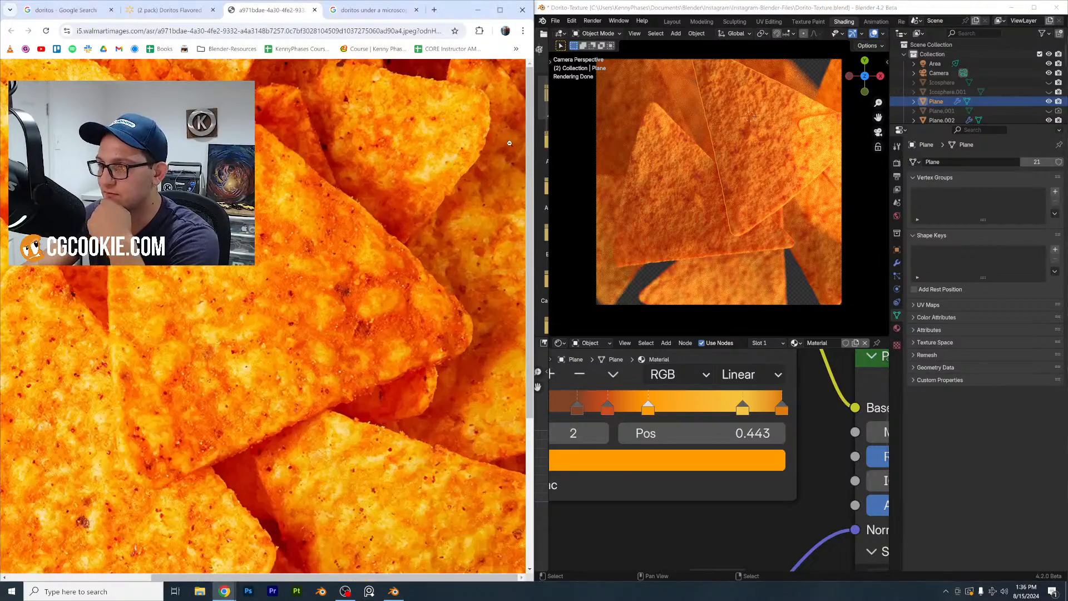
{"action": "left_click_drag", "start_coordinate": [534, 154], "coordinate": [419, 155]}
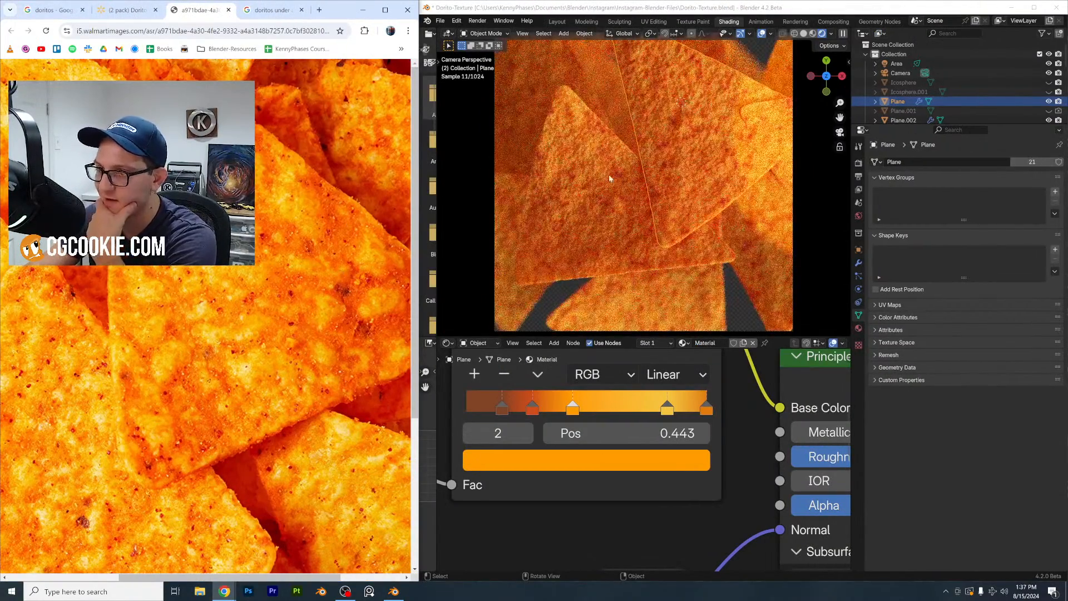
{"action": "scroll", "coordinate": [698, 210], "scroll_direction": "up", "scroll_amount": 1}
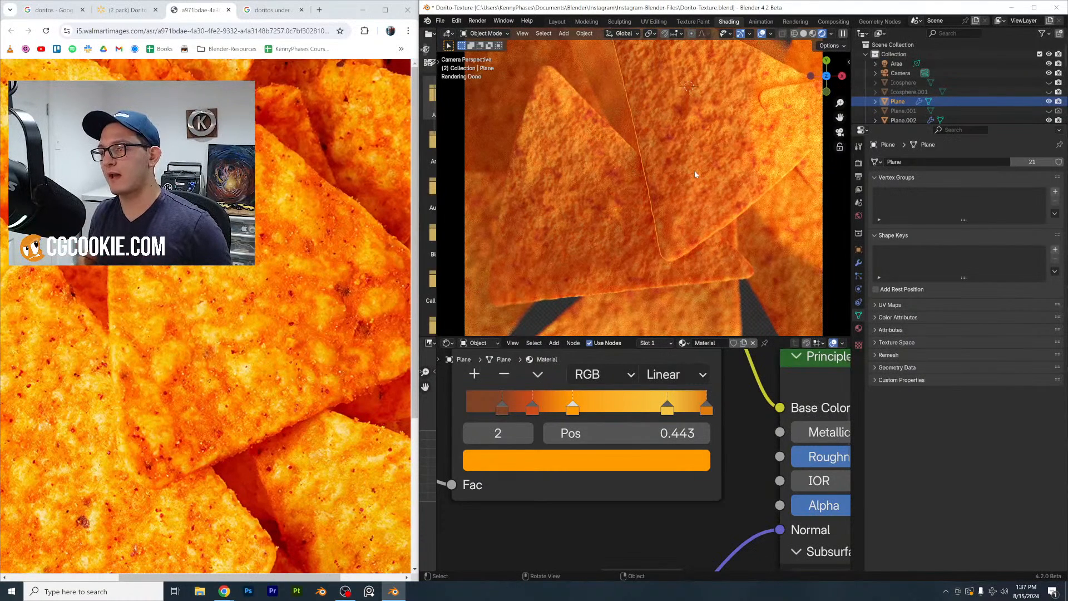
Bring the Translucent BSDF and Mix Shader nodes into view and save the file
{"action": "scroll", "coordinate": [663, 506], "scroll_direction": "down", "scroll_amount": 5}
{"action": "middle_click_drag", "start_coordinate": [735, 450], "coordinate": [504, 480]}
{"action": "middle_click_drag", "start_coordinate": [817, 483], "coordinate": [568, 481]}
{"action": "middle_click_drag", "start_coordinate": [720, 453], "coordinate": [765, 535]}
{"action": "scroll", "coordinate": [685, 460], "scroll_direction": "up", "scroll_amount": 1}
{"action": "scroll", "coordinate": [646, 456], "scroll_direction": "down", "scroll_amount": 3}
{"action": "middle_click_drag", "start_coordinate": [654, 455], "coordinate": [711, 463]}
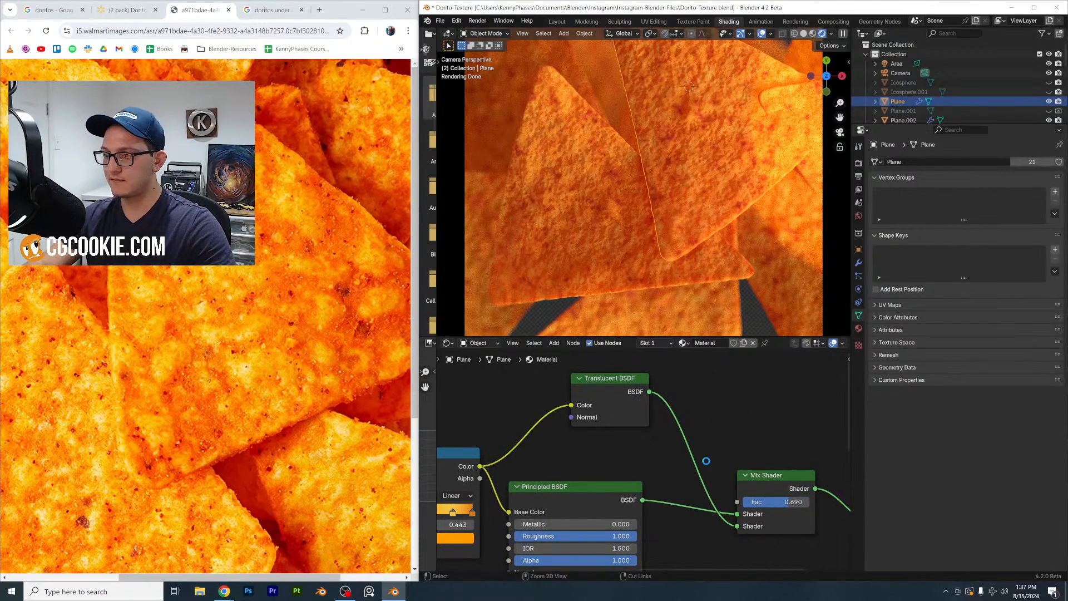
{"action": "key", "text": "ctrl+s"}
Try Mix Shader factors of about 0.8 and 0.4 on the chip material
{"action": "scroll", "coordinate": [713, 461], "scroll_direction": "down", "scroll_amount": 4, "text": "ctrl"}
{"action": "scroll", "coordinate": [718, 456], "scroll_direction": "up", "scroll_amount": 2}
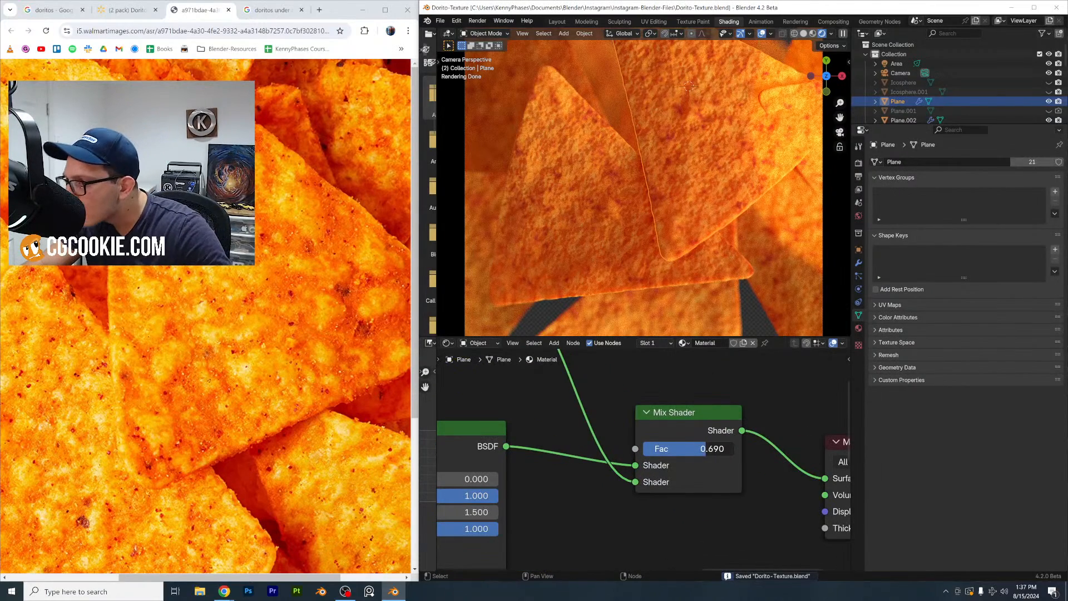
{"action": "left_click_drag", "start_coordinate": [706, 449], "coordinate": [717, 449]}
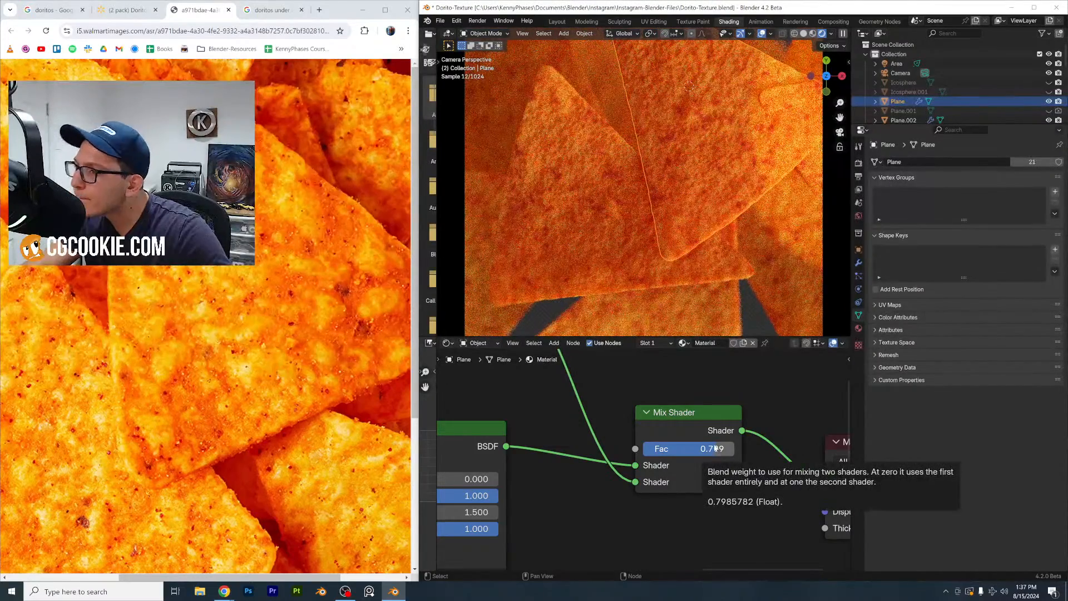
{"action": "left_click", "coordinate": [711, 450]}
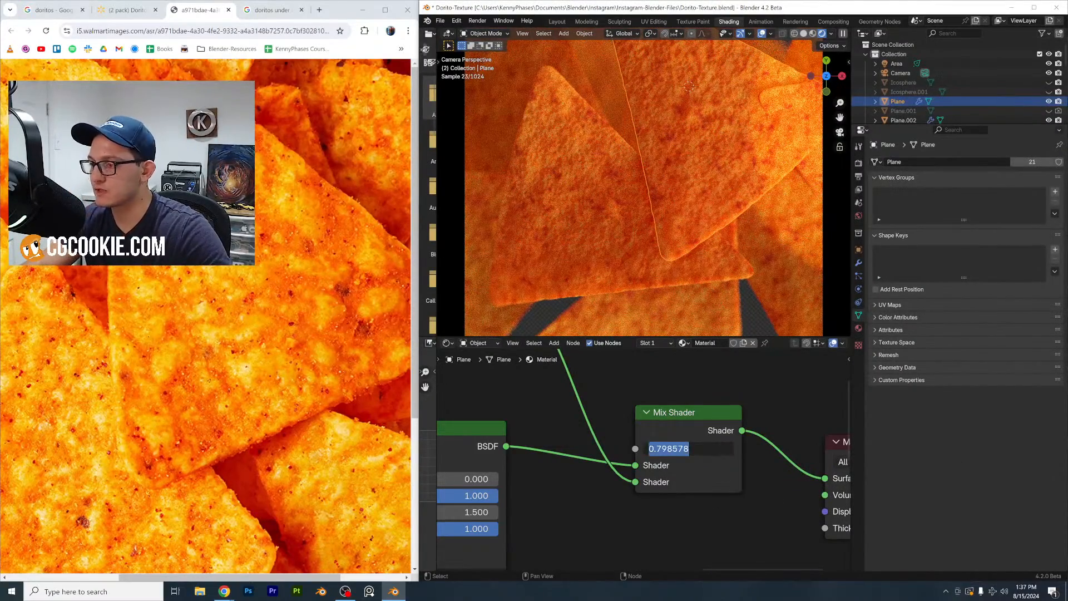
{"action": "type", "text": ".4"}
{"action": "key", "text": "Return"}
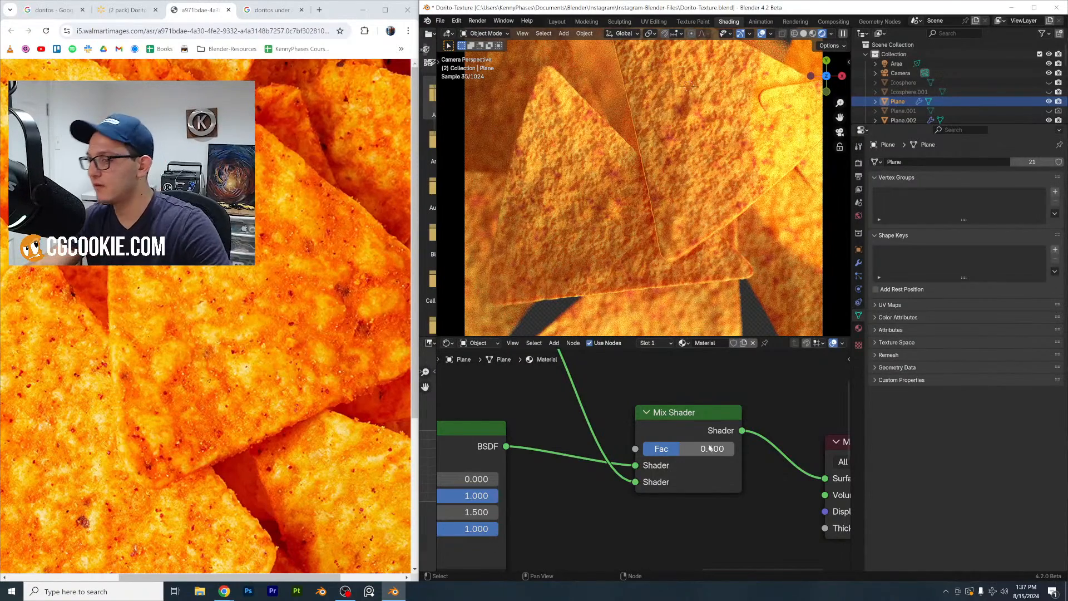
Set the Mix Shader's factor to 0.6
{"action": "left_click", "coordinate": [712, 451]}
{"action": "type", "text": ".6"}
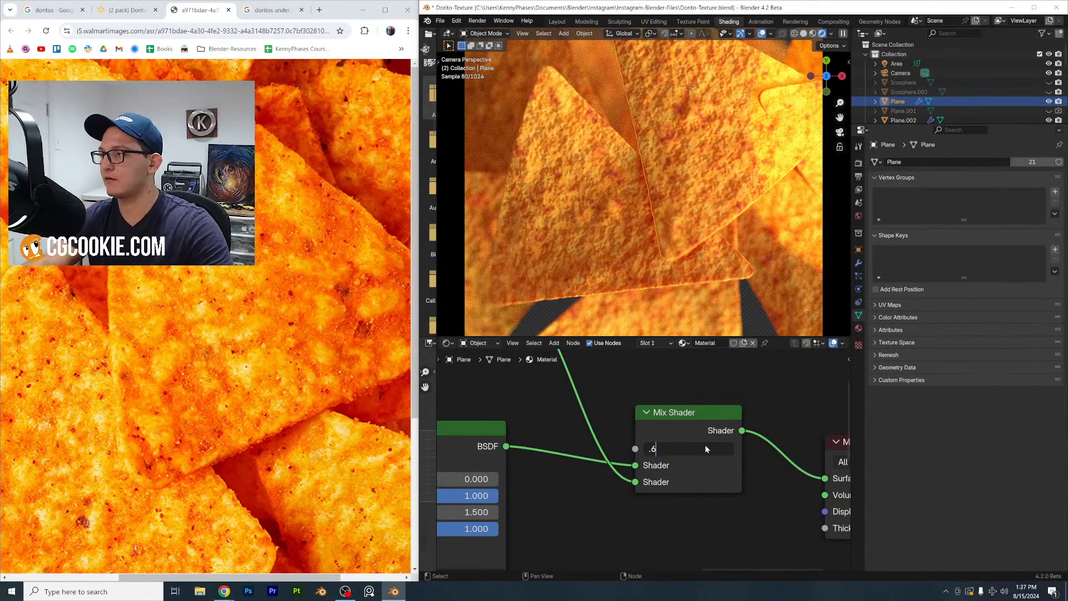
{"action": "key", "text": "Return"}
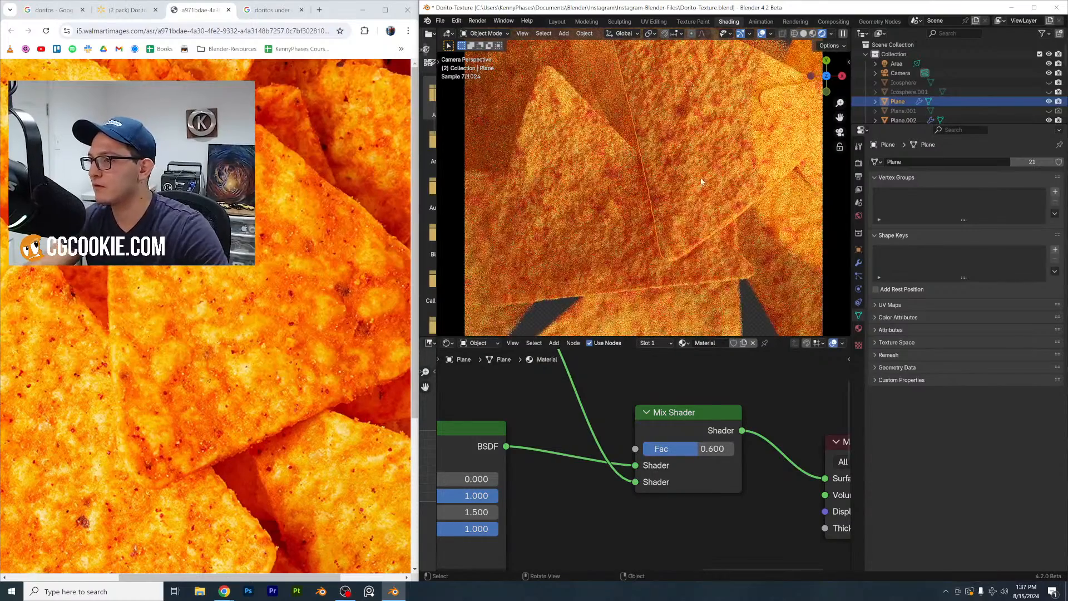
Switch the viewport to Solid shading and rotate the chip overlapping the upper chip's corner by about 15°
{"action": "middle_click_drag", "start_coordinate": [646, 159], "coordinate": [613, 151]}
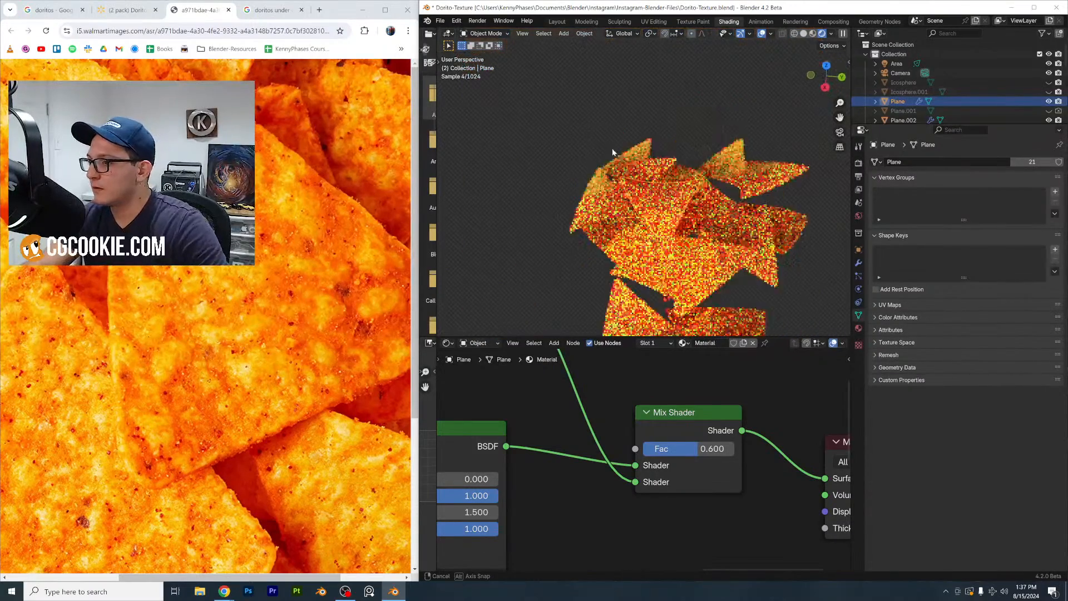
{"action": "scroll", "coordinate": [613, 152], "scroll_direction": "up", "scroll_amount": 4}
{"action": "left_click", "coordinate": [805, 34]}
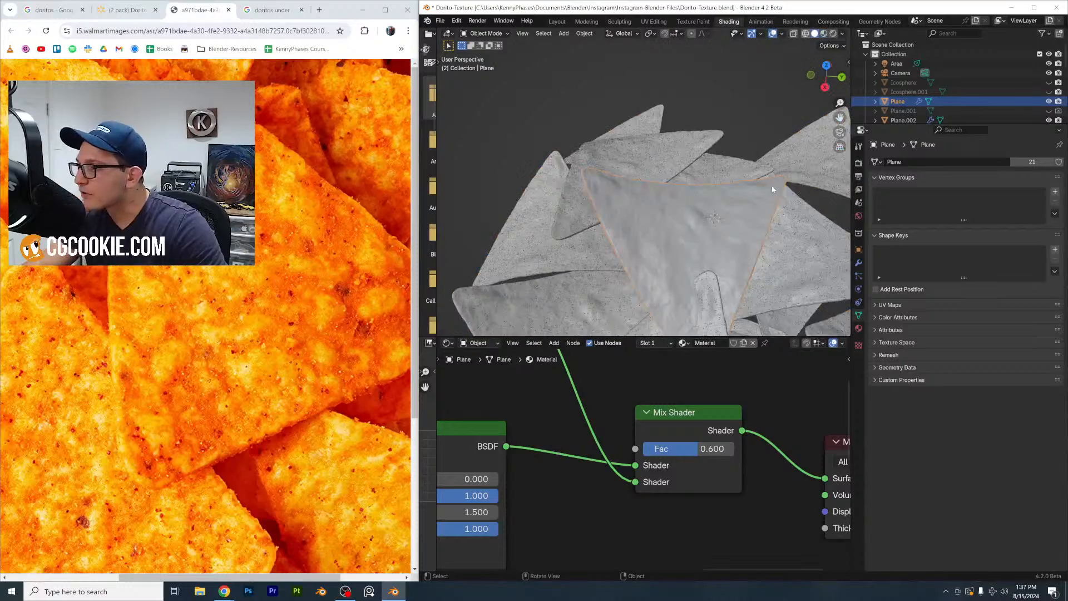
{"action": "middle_click_drag", "start_coordinate": [772, 190], "coordinate": [804, 248]}
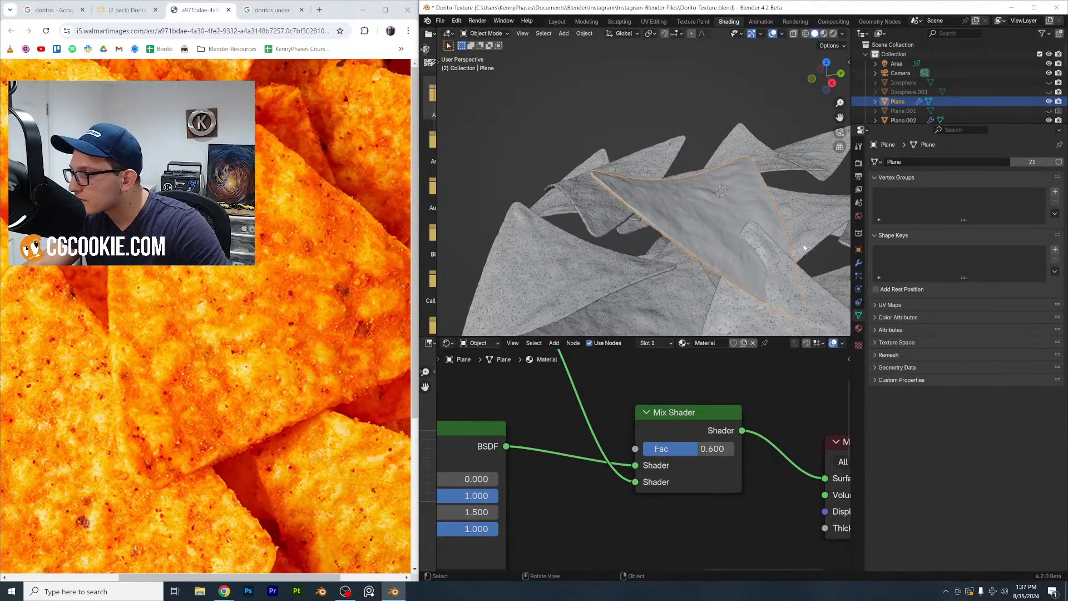
{"action": "left_click", "coordinate": [804, 249]}
{"action": "key", "text": "KP_Decimal"}
{"action": "middle_click_drag", "start_coordinate": [682, 119], "coordinate": [710, 123]}
{"action": "key", "text": "r"}
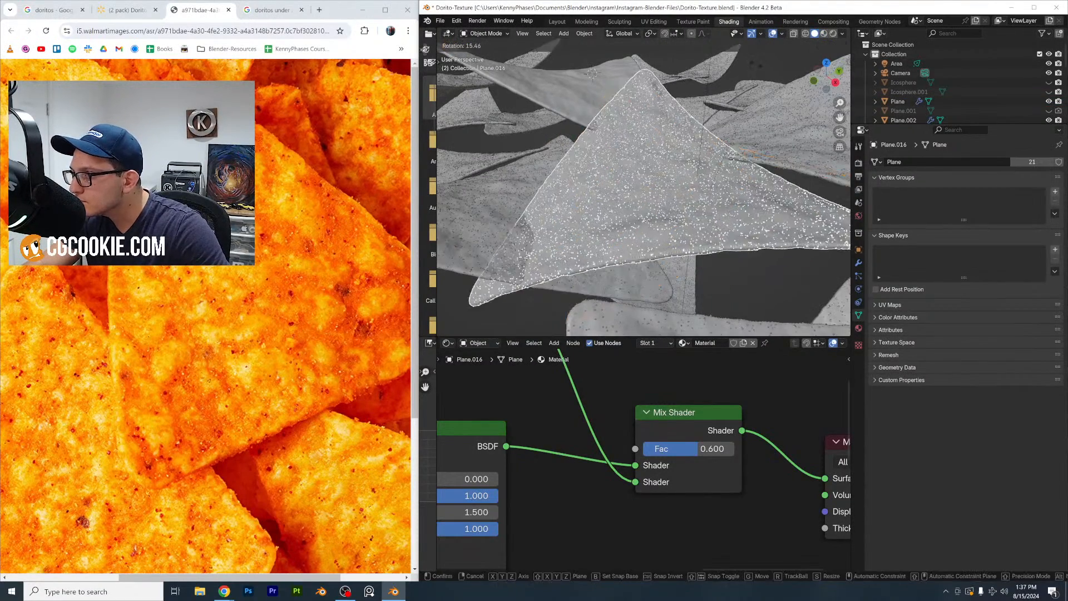
{"action": "left_click", "coordinate": [711, 162]}
{"action": "middle_click_drag", "start_coordinate": [711, 162], "coordinate": [707, 215]}
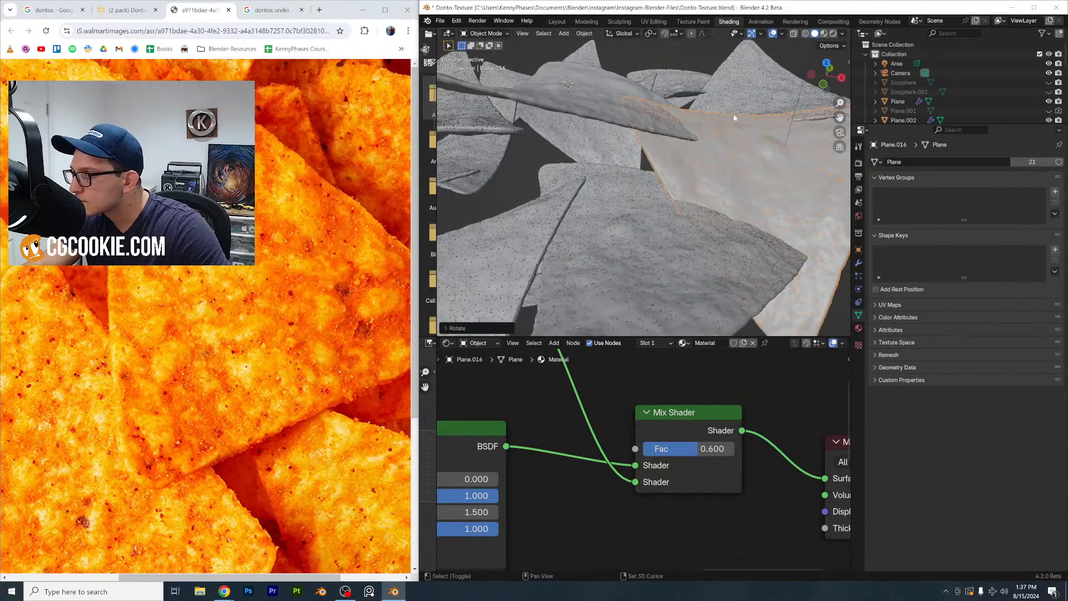
Add the neighbouring chip to the selection and lower both chips along Z
{"action": "left_click", "coordinate": [705, 223], "text": "shift"}
{"action": "key", "text": "g"}
{"action": "key", "text": "z"}
{"action": "left_click", "coordinate": [741, 137]}
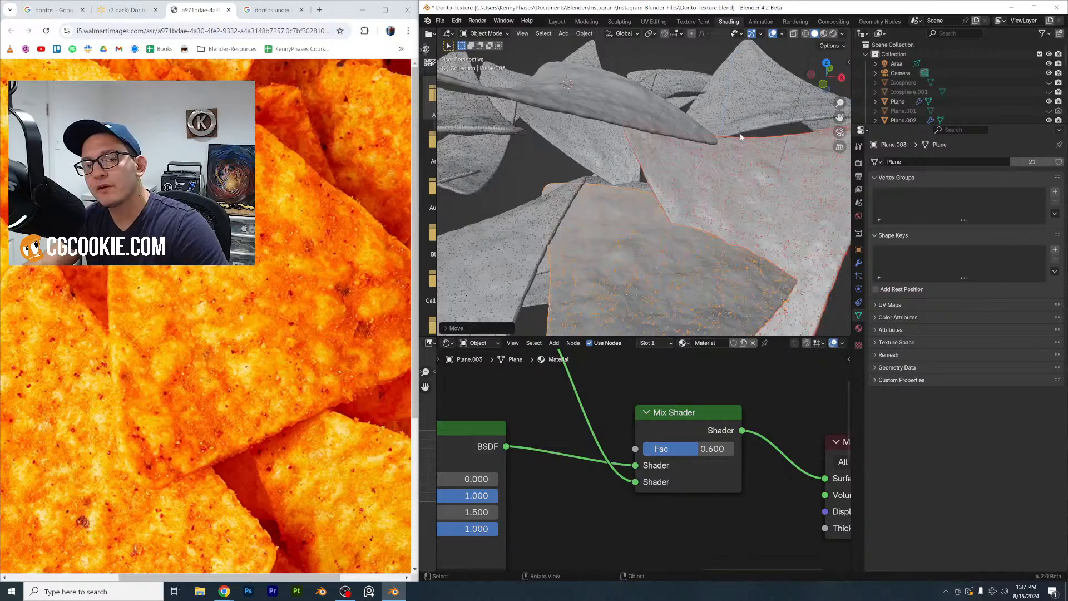
Rotate the selected chip so that it sits at a new angle beneath the neighbouring chip
{"action": "middle_click_drag", "start_coordinate": [740, 137], "coordinate": [720, 144]}
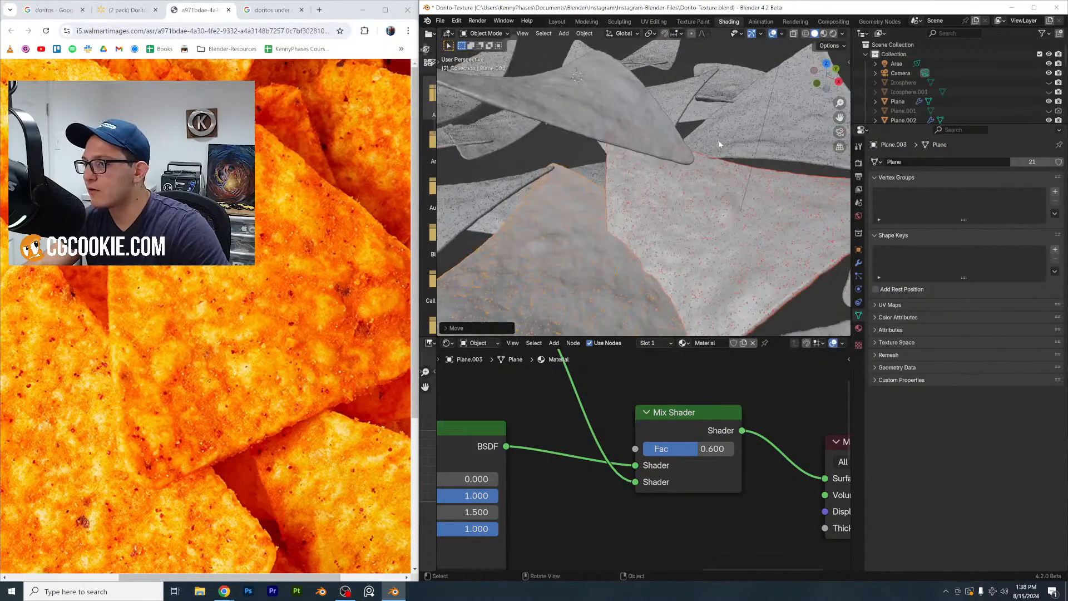
{"action": "scroll", "coordinate": [729, 139], "scroll_direction": "down", "scroll_amount": 5}
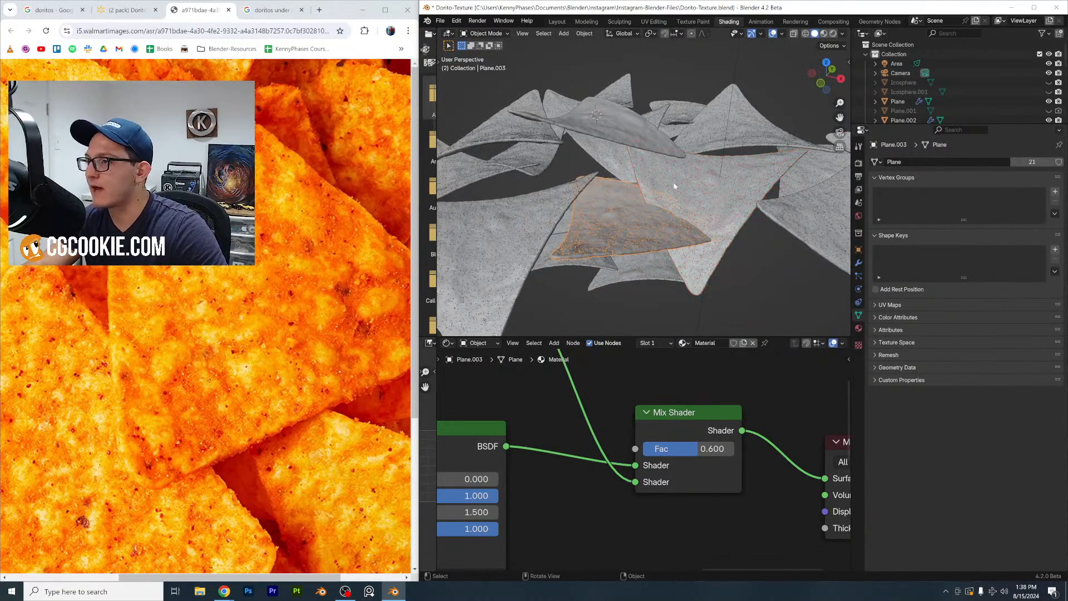
{"action": "middle_click_drag", "start_coordinate": [662, 194], "coordinate": [709, 177]}
{"action": "key", "text": "r"}
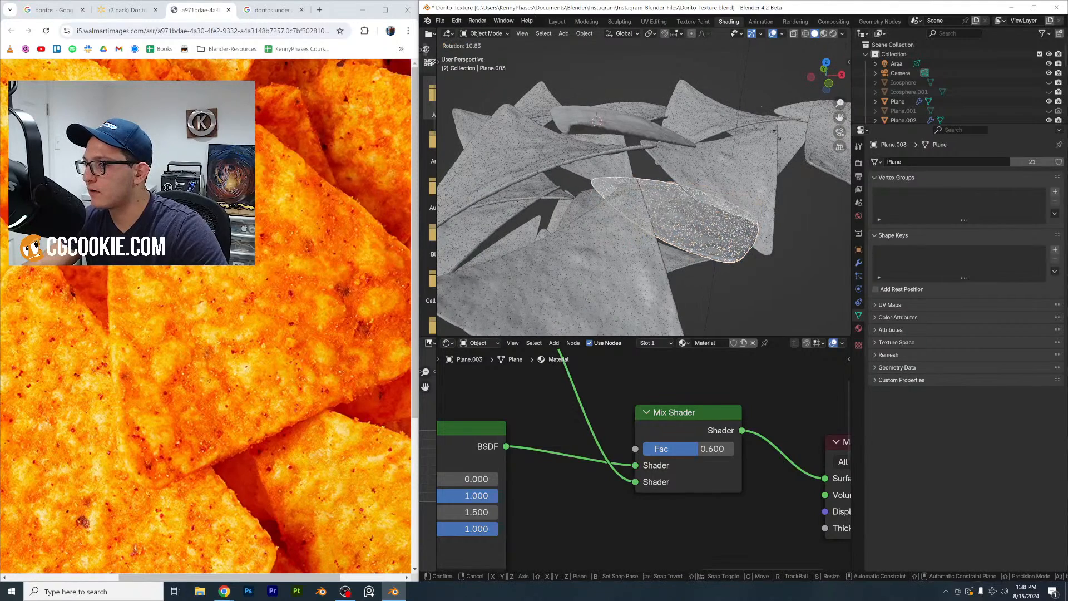
{"action": "left_click", "coordinate": [808, 207]}
{"action": "middle_click_drag", "start_coordinate": [808, 207], "coordinate": [827, 146]}
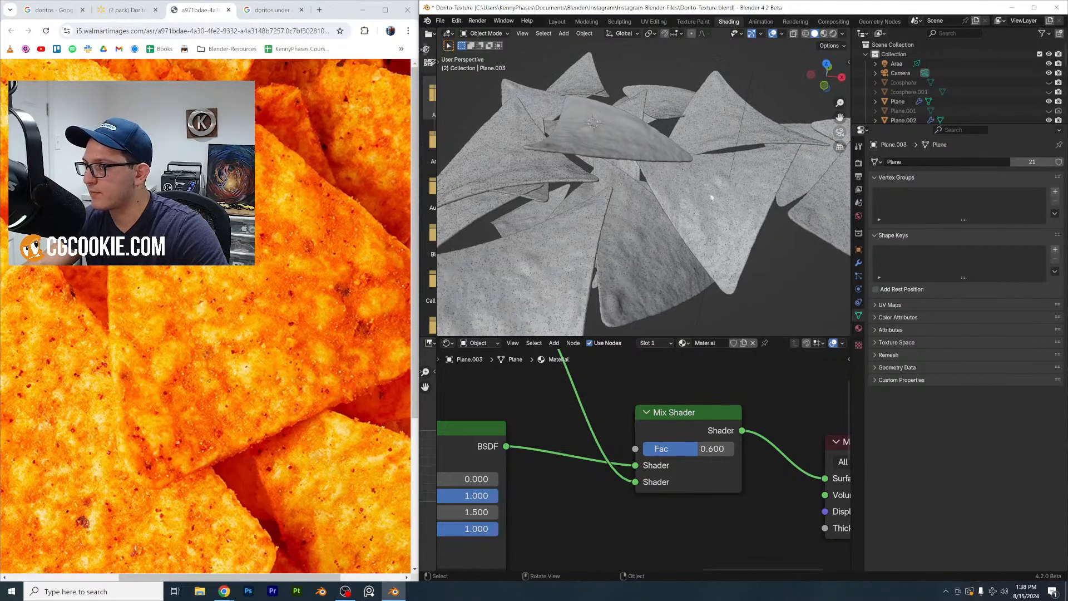
Return to the camera view in Rendered shading, framing the whole shot, and fit the full reference photo in the browser window
{"action": "left_click", "coordinate": [840, 131]}
{"action": "key", "text": "z"}
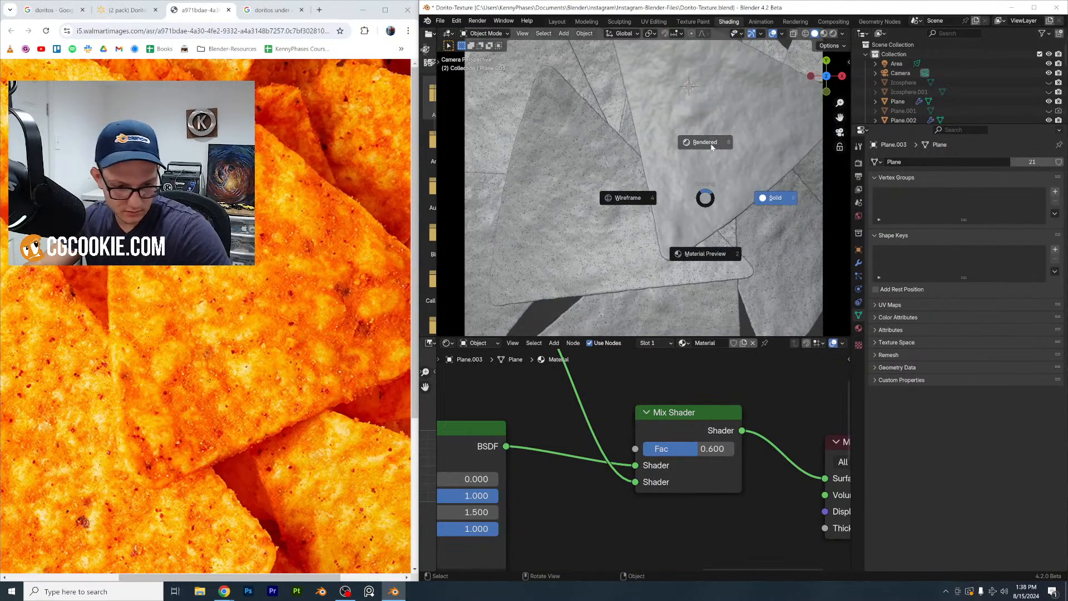
{"action": "left_click", "coordinate": [704, 142]}
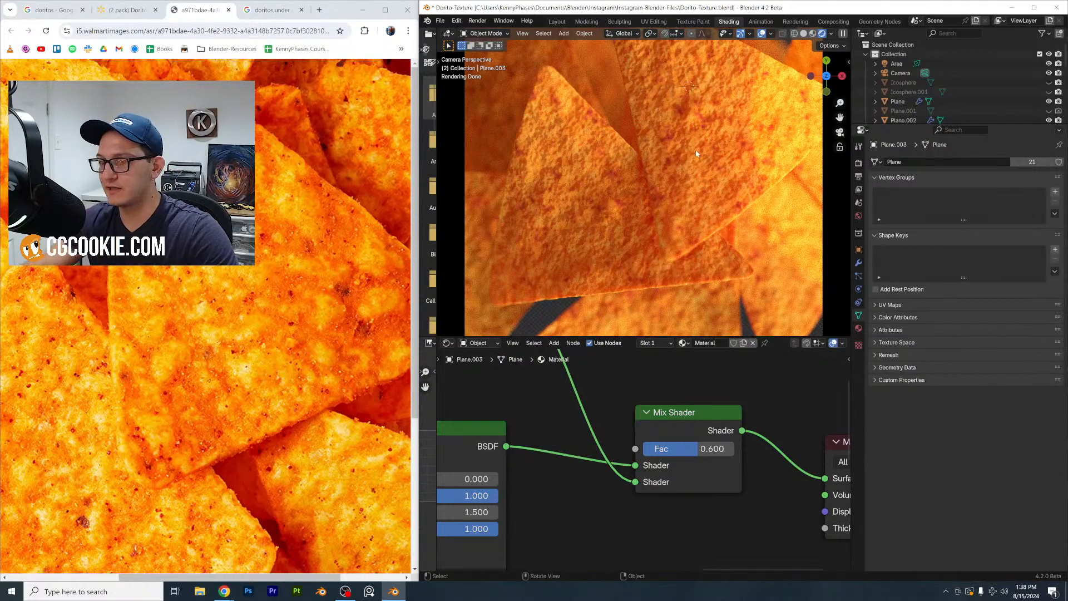
{"action": "key", "text": "Home"}
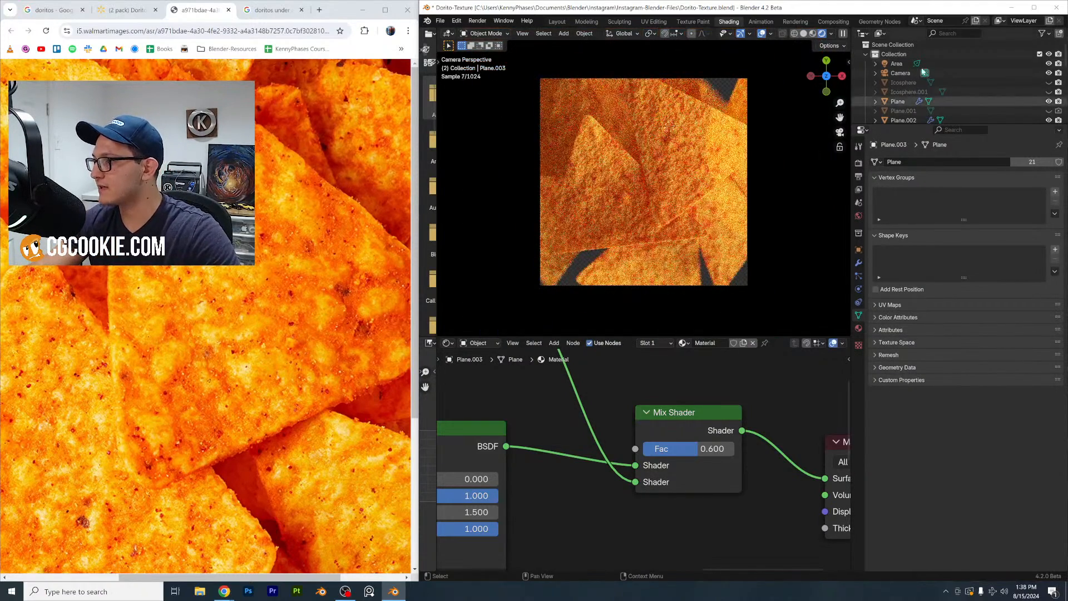
{"action": "left_click", "coordinate": [313, 265]}
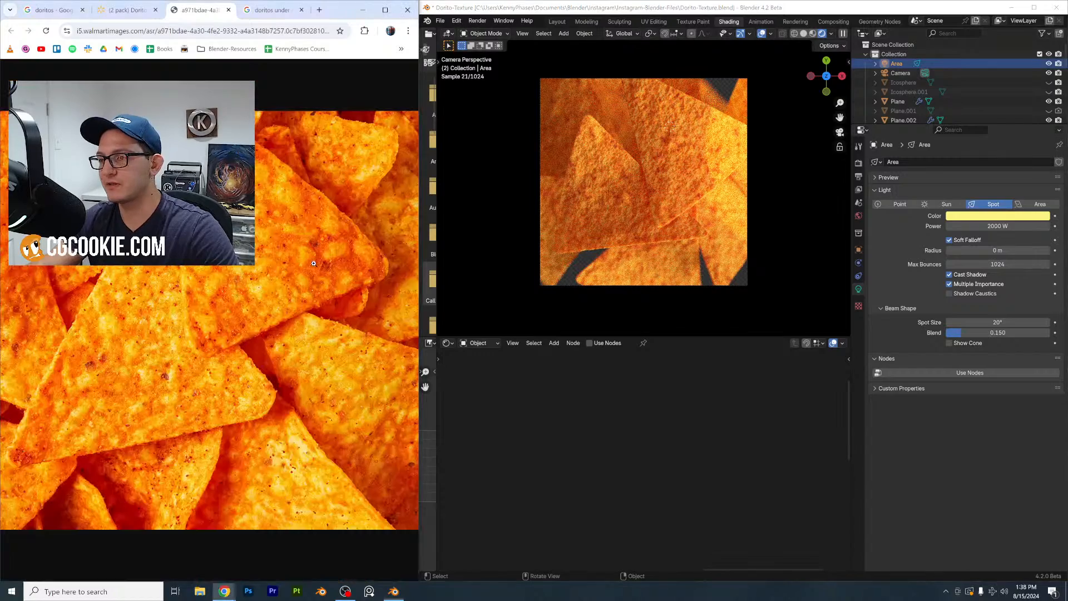
Duplicate the spotlight in front view, place the copy on the negative X side of the original, and return to the camera view
{"action": "middle_click_drag", "start_coordinate": [733, 183], "coordinate": [730, 178]}
{"action": "scroll", "coordinate": [725, 174], "scroll_direction": "down", "scroll_amount": 12}
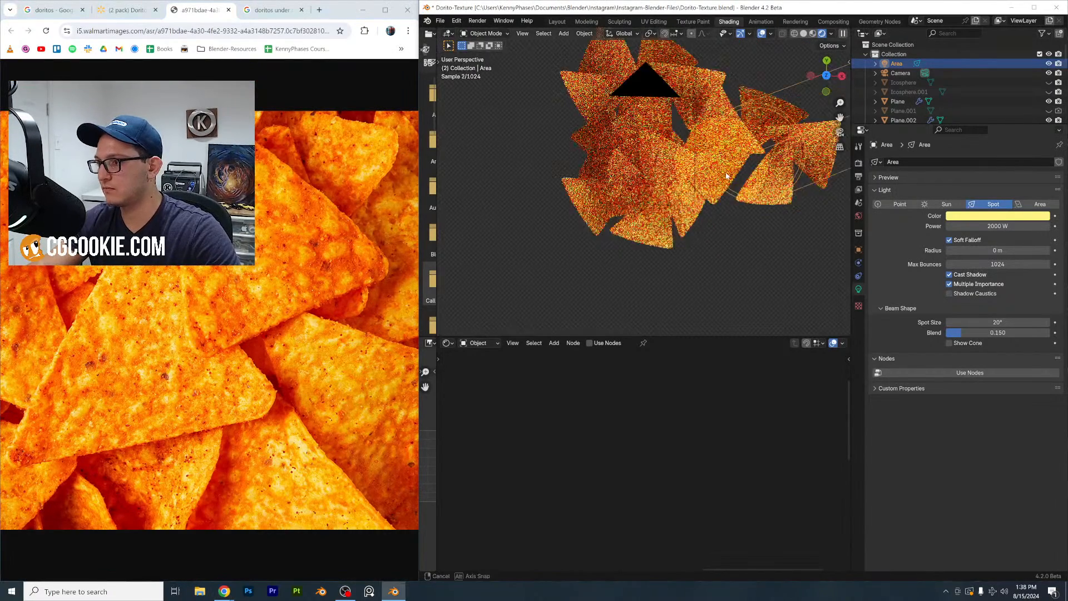
{"action": "left_click", "coordinate": [825, 90]}
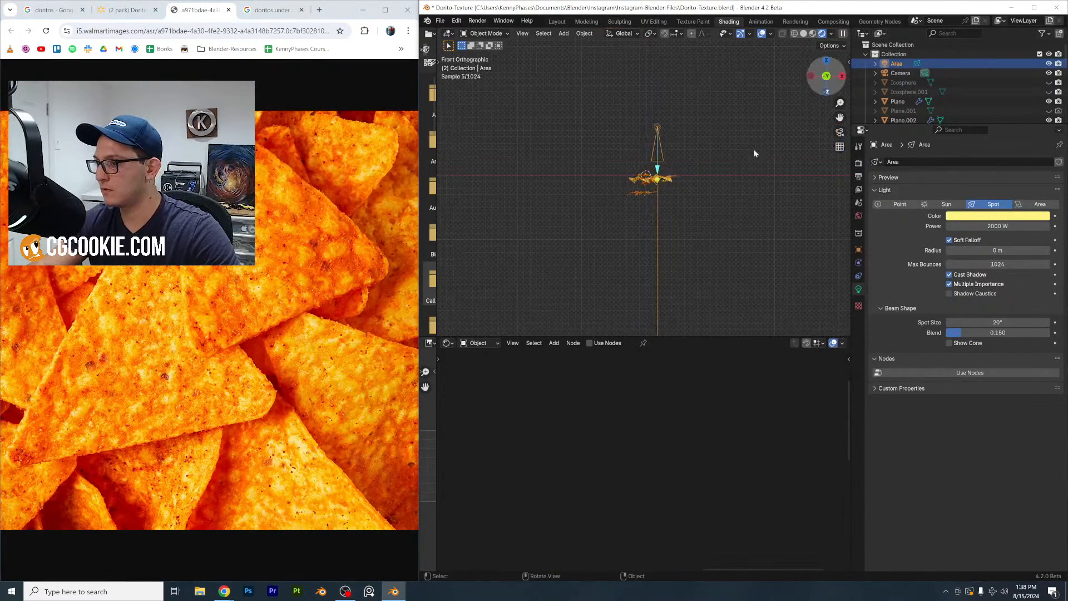
{"action": "key", "text": "shift+d"}
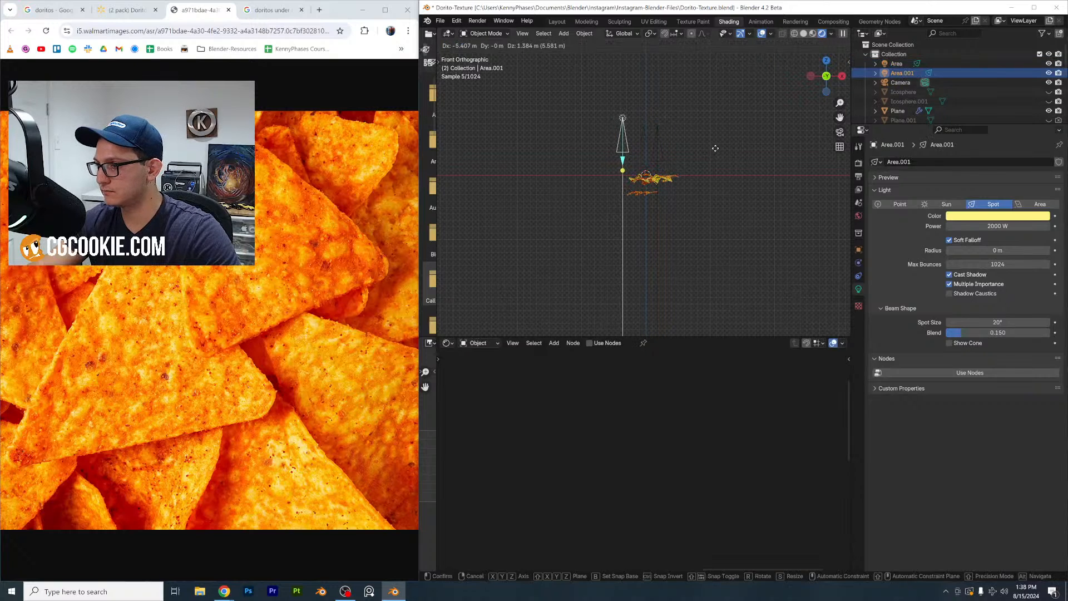
{"action": "left_click", "coordinate": [676, 179]}
{"action": "key", "text": "KP_0"}
{"action": "key", "text": "Home"}
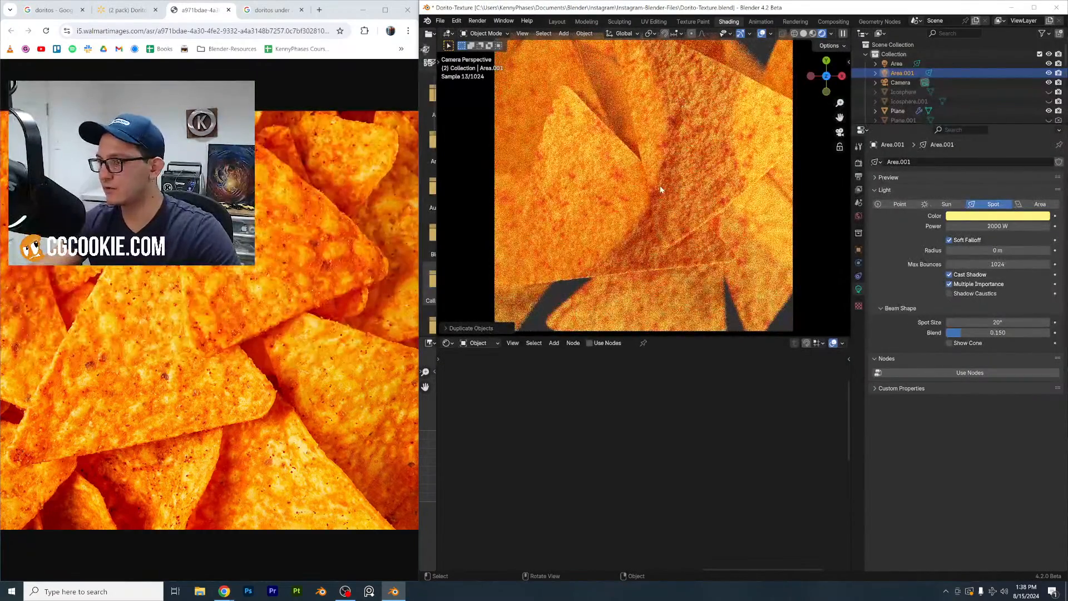
Set the scene's Color Management exposure to 0.5
{"action": "left_click", "coordinate": [859, 163]}
{"action": "scroll", "coordinate": [980, 446], "scroll_direction": "down", "scroll_amount": 10}
{"action": "left_click", "coordinate": [990, 514]}
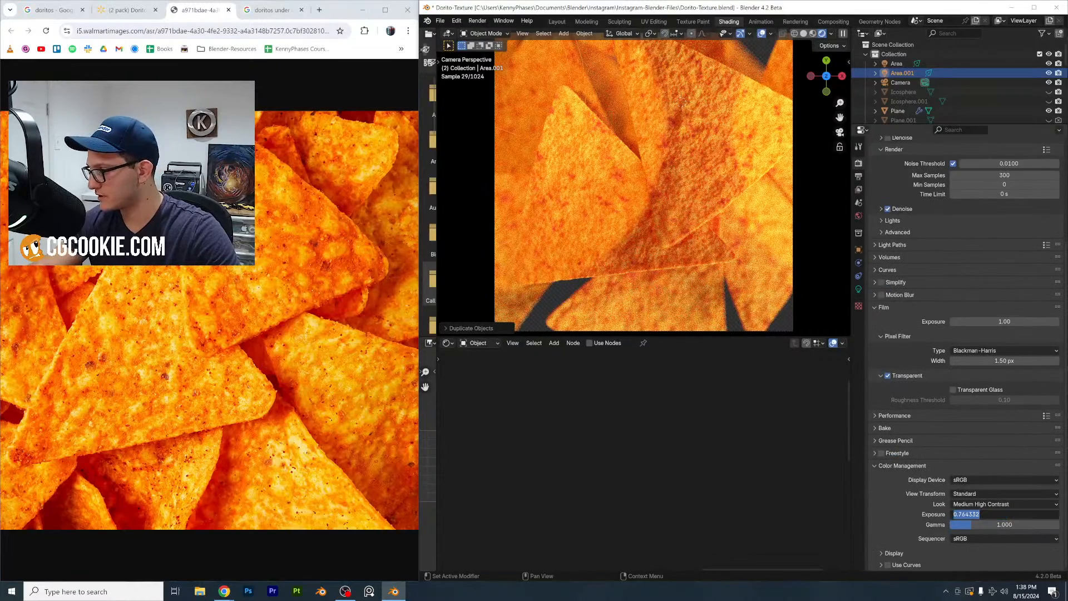
{"action": "type", "text": ".5"}
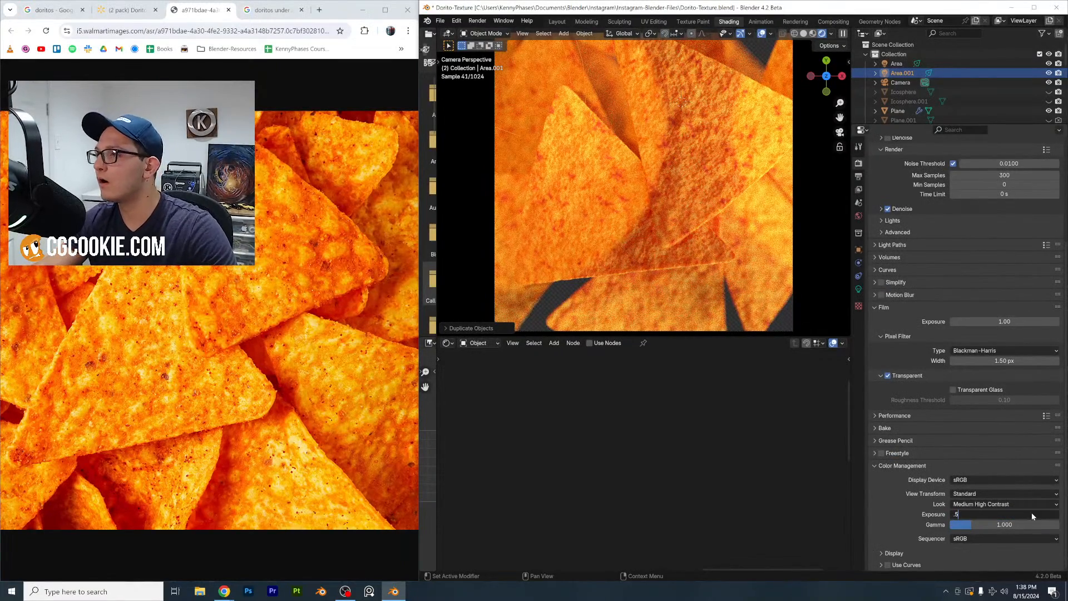
{"action": "key", "text": "Return"}
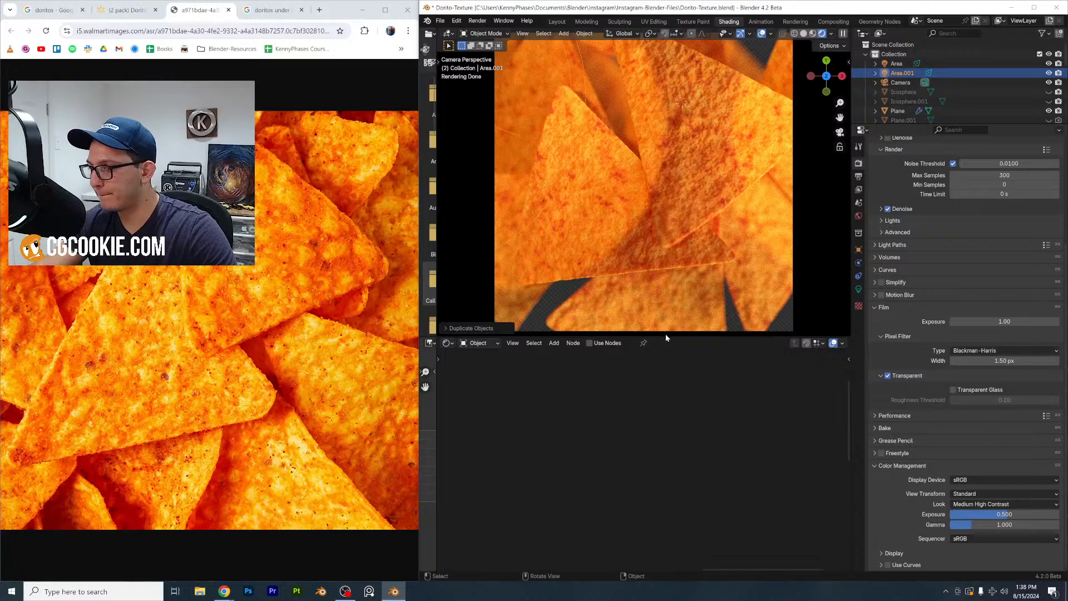
Enlarge the 3D viewport and select the large upper chip to bring up its material nodes
{"action": "left_click_drag", "start_coordinate": [666, 335], "coordinate": [688, 403]}
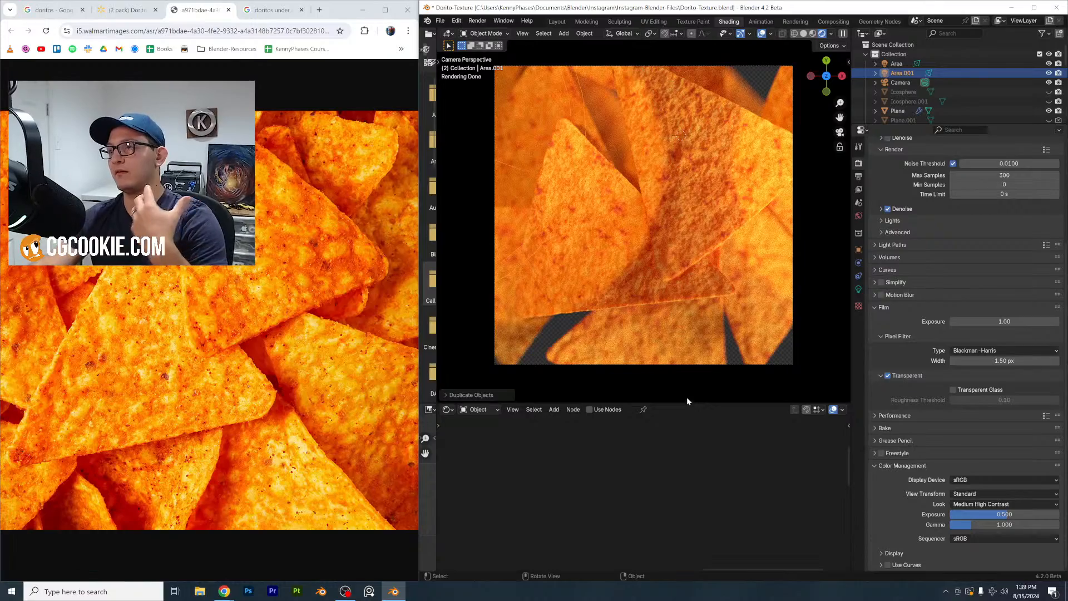
{"action": "left_click", "coordinate": [716, 219]}
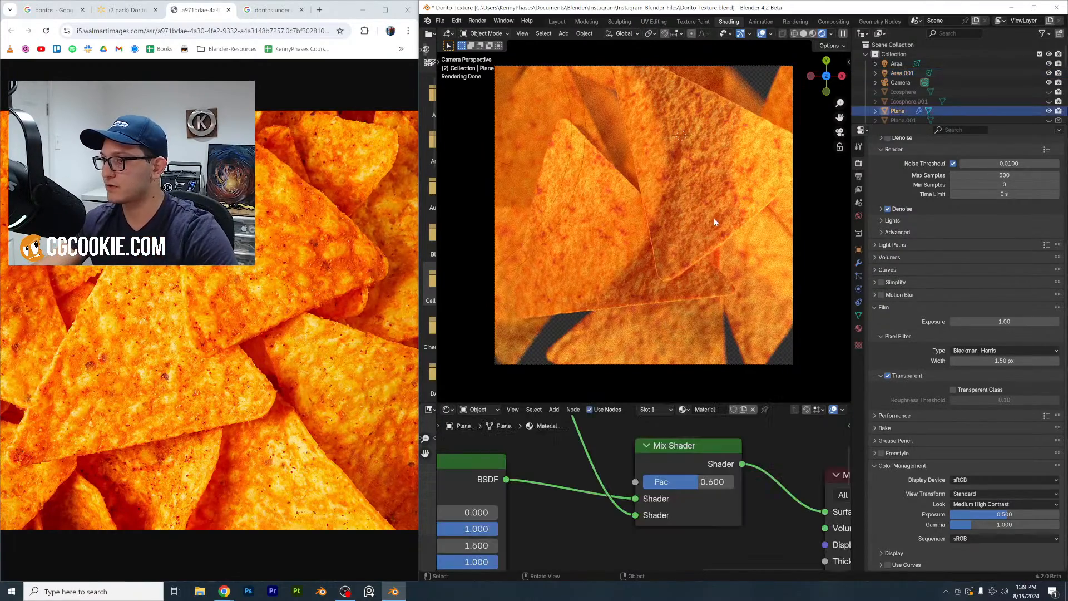
{"action": "scroll", "coordinate": [716, 219], "scroll_direction": "up", "scroll_amount": 2}
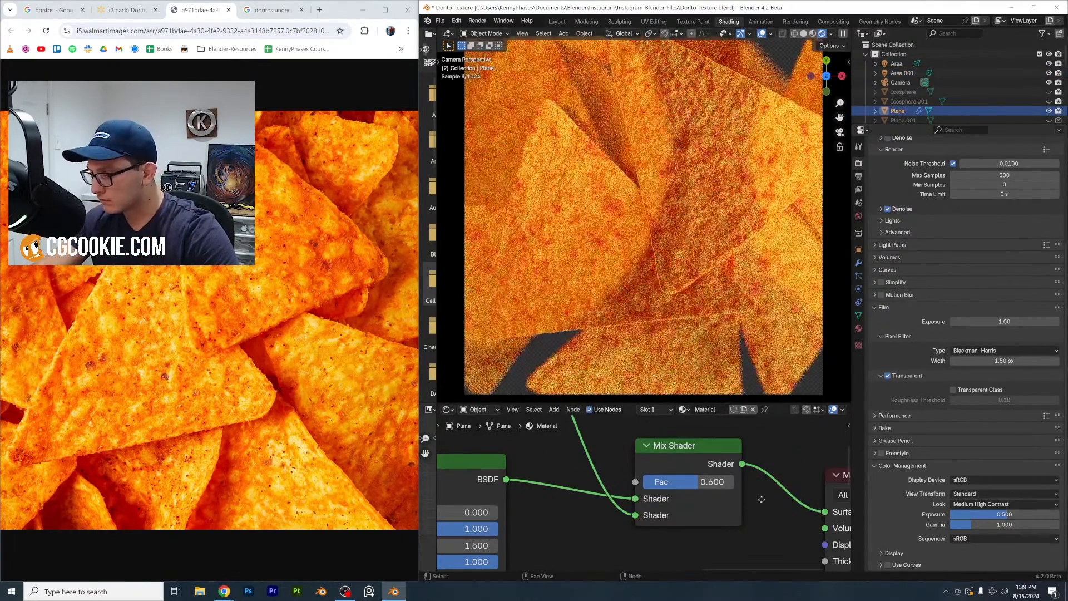
{"action": "scroll", "coordinate": [702, 483], "scroll_direction": "down", "scroll_amount": 6}
{"action": "middle_click_drag", "start_coordinate": [595, 469], "coordinate": [703, 469]}
{"action": "scroll", "coordinate": [680, 484], "scroll_direction": "down", "scroll_amount": 5}
Move the Color Ramp and the texture nodes feeding it away from the Principled BSDF to make room
{"action": "left_click_drag", "start_coordinate": [575, 473], "coordinate": [517, 479]}
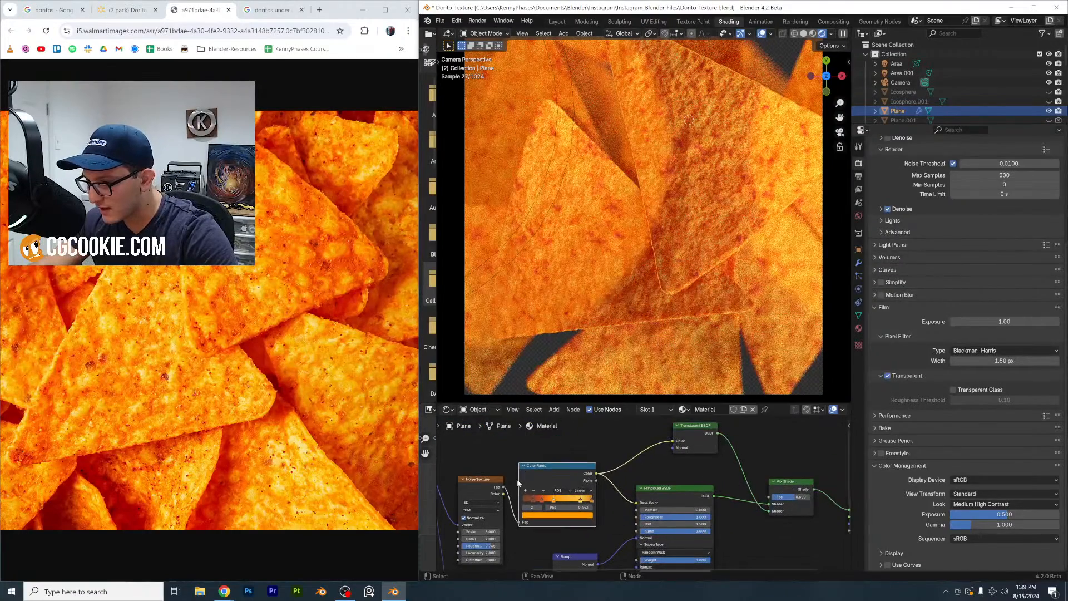
{"action": "scroll", "coordinate": [516, 479], "scroll_direction": "down", "scroll_amount": 4}
{"action": "middle_click_drag", "start_coordinate": [542, 496], "coordinate": [589, 474]}
{"action": "left_click_drag", "start_coordinate": [471, 447], "coordinate": [629, 489]}
{"action": "left_click_drag", "start_coordinate": [629, 490], "coordinate": [578, 497]}
{"action": "left_click", "coordinate": [620, 446]}
Insert a Brightness/Contrast node between the Color Ramp and the Principled BSDF's Base Color
{"action": "key", "text": "shift+a"}
{"action": "type", "text": "contr"}
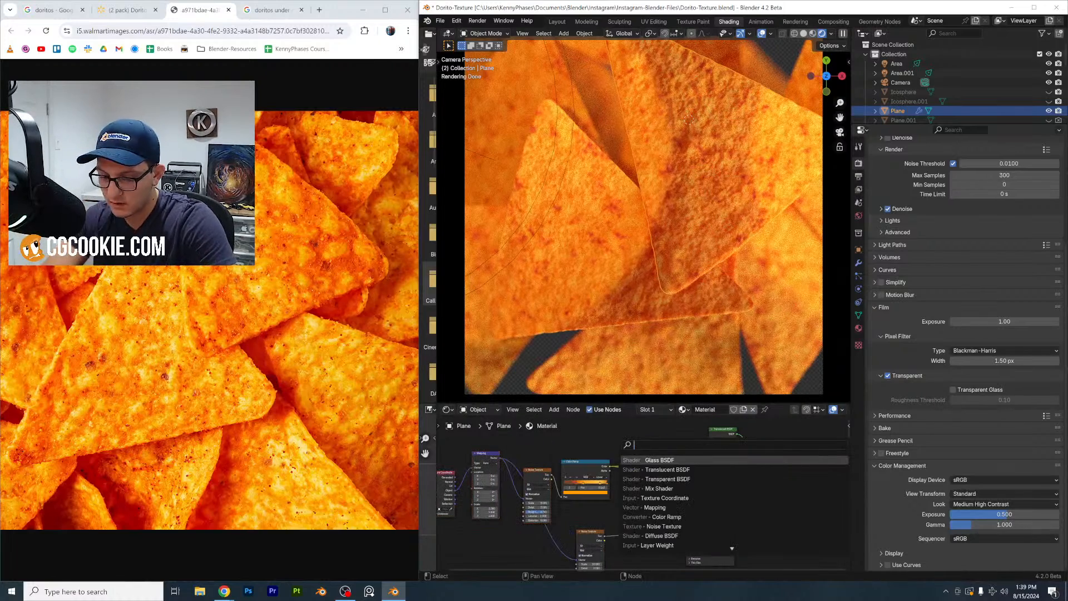
{"action": "key", "text": "Return"}
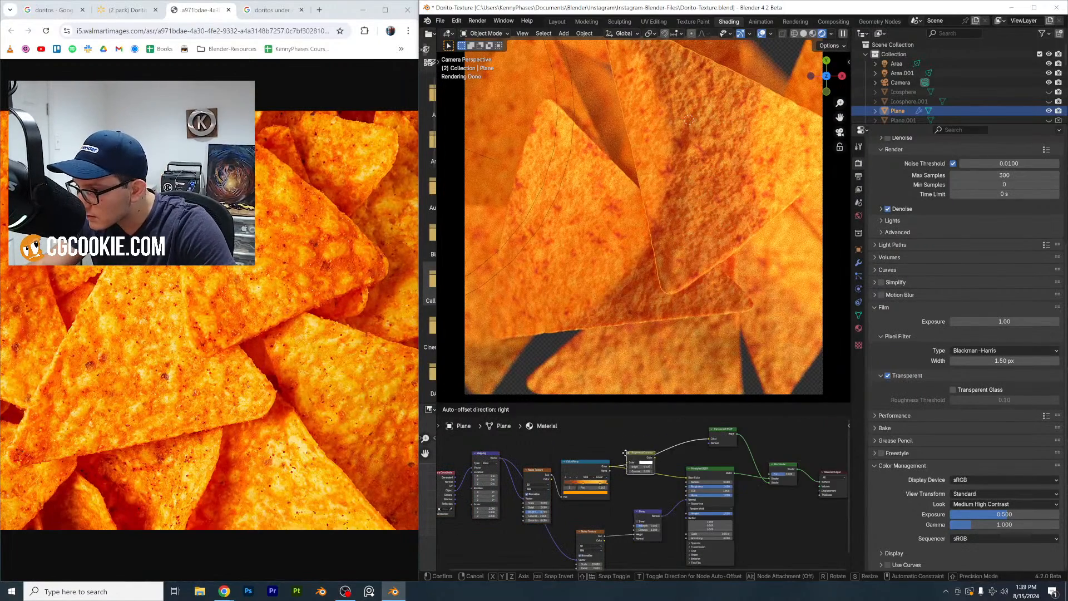
{"action": "left_click", "coordinate": [635, 472]}
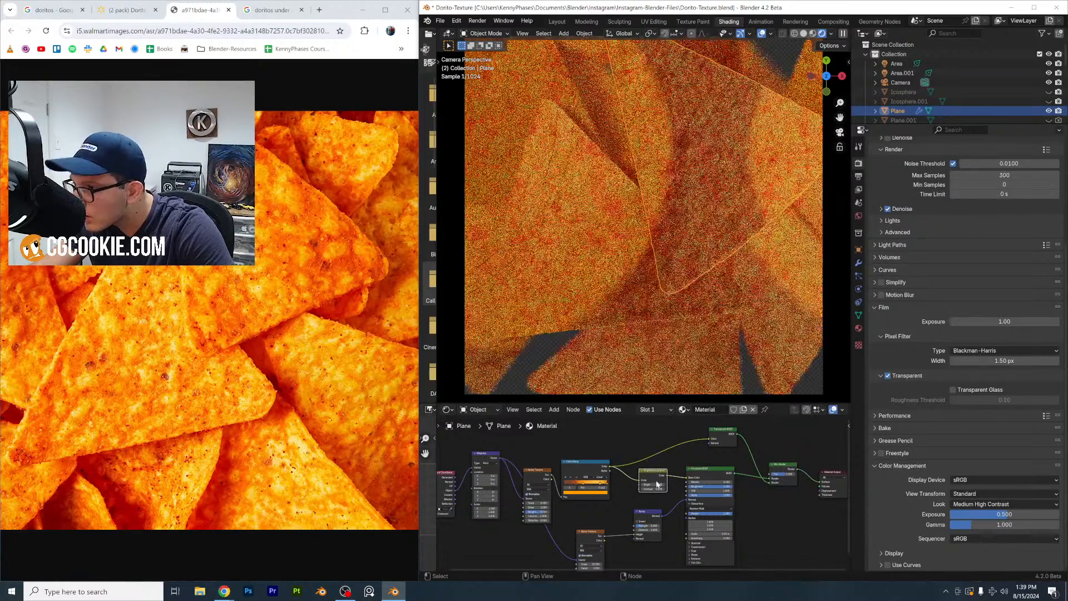
Set the Brightness/Contrast node's Contrast to 0.4
{"action": "scroll", "coordinate": [668, 493], "scroll_direction": "up", "scroll_amount": 2}
{"action": "scroll", "coordinate": [676, 506], "scroll_direction": "up", "scroll_amount": 4}
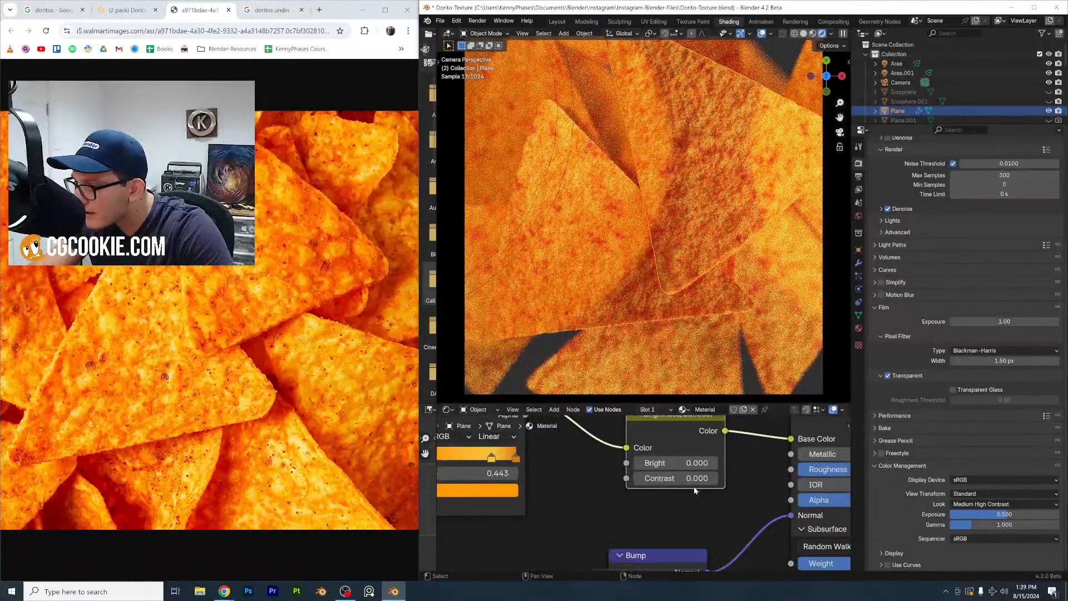
{"action": "left_click", "coordinate": [675, 478]}
{"action": "type", "text": ".4"}
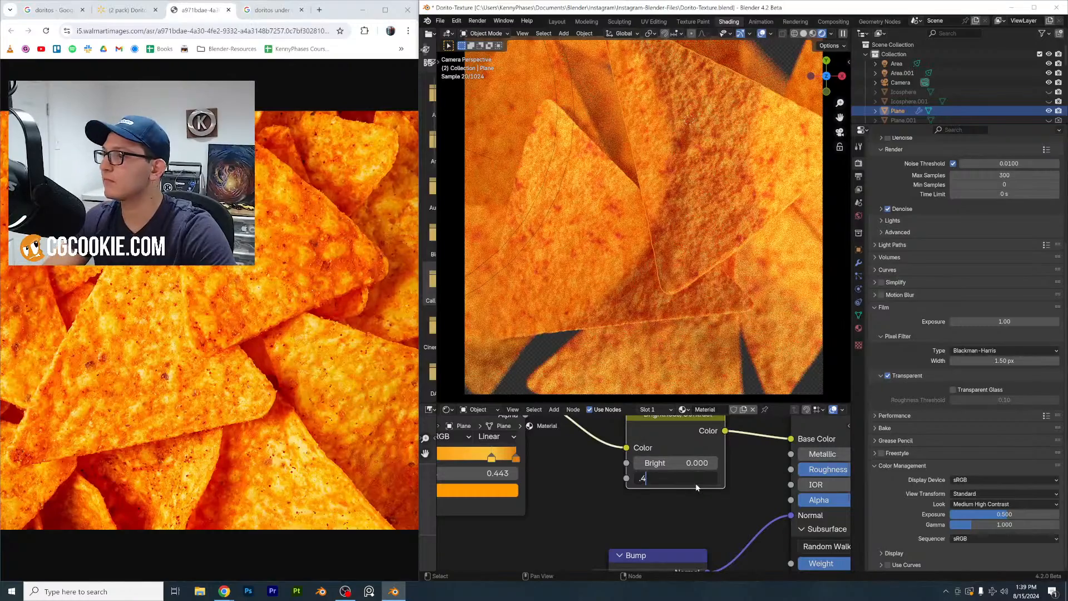
{"action": "key", "text": "Return"}
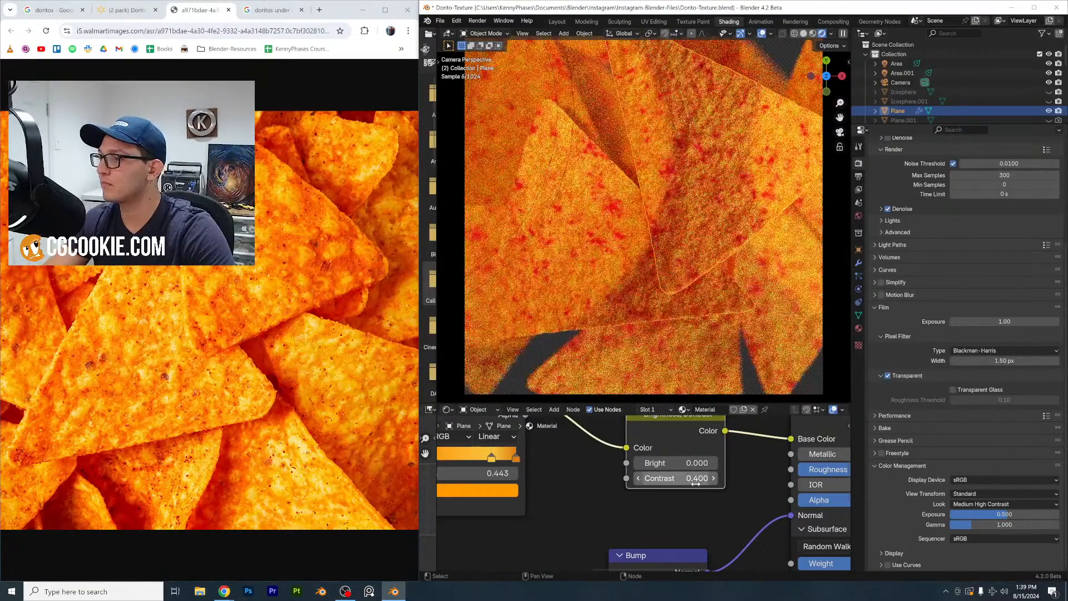
Try bypassing the Brightness/Contrast node by linking the Color Ramp directly to Base Color, and shift the node closer to the Principled BSDF
{"action": "middle_click_drag", "start_coordinate": [695, 463], "coordinate": [691, 489]}
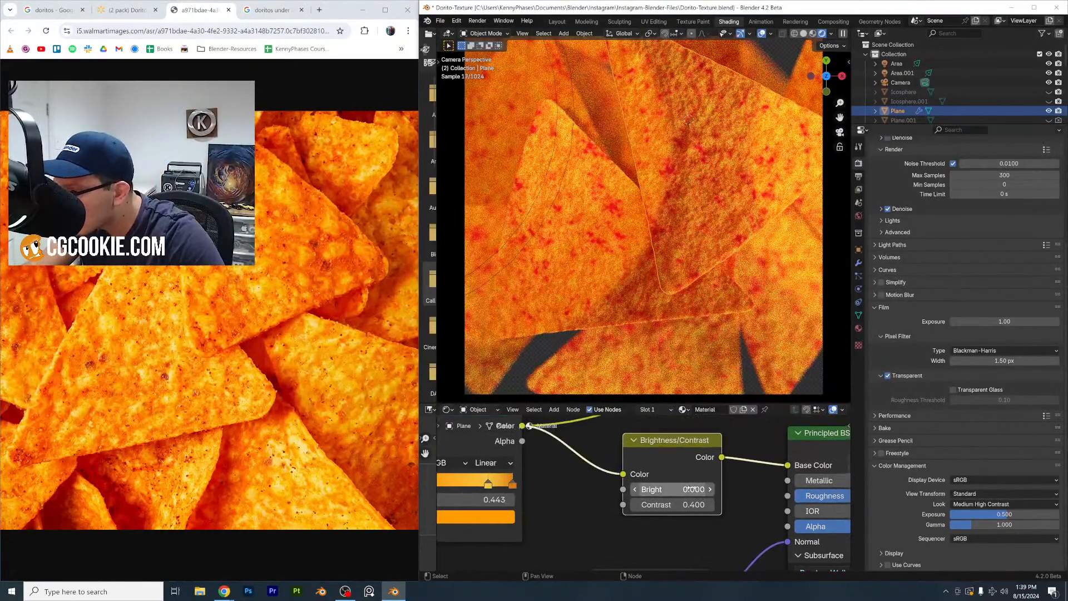
{"action": "left_click_drag", "start_coordinate": [622, 474], "coordinate": [785, 469]}
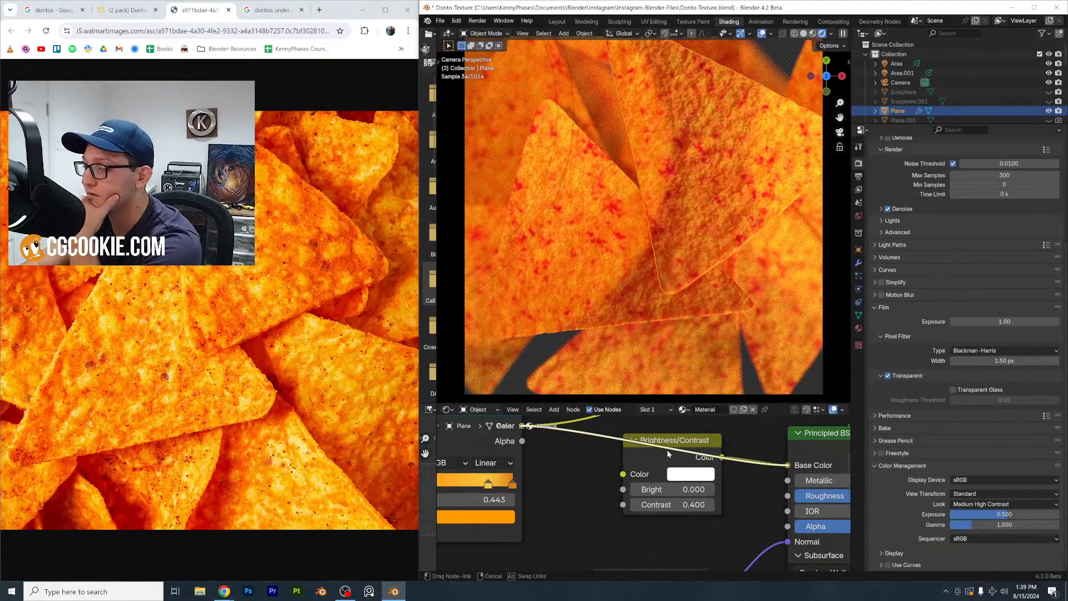
{"action": "left_click_drag", "start_coordinate": [662, 449], "coordinate": [695, 440]}
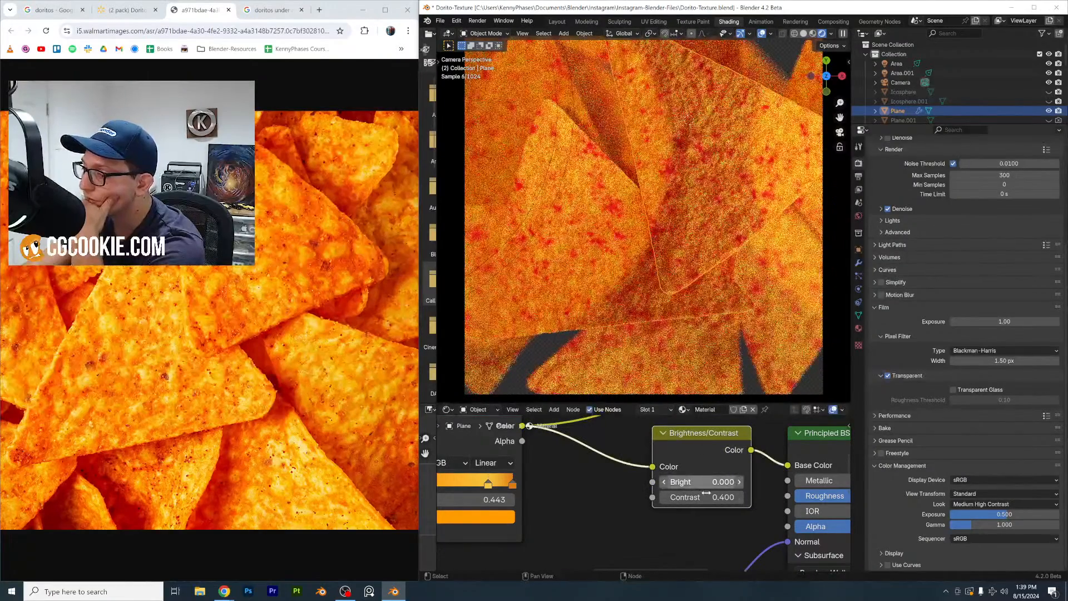
Raise the Brightness/Contrast node's Contrast to 1
{"action": "left_click", "coordinate": [706, 493]}
{"action": "type", "text": "1"}
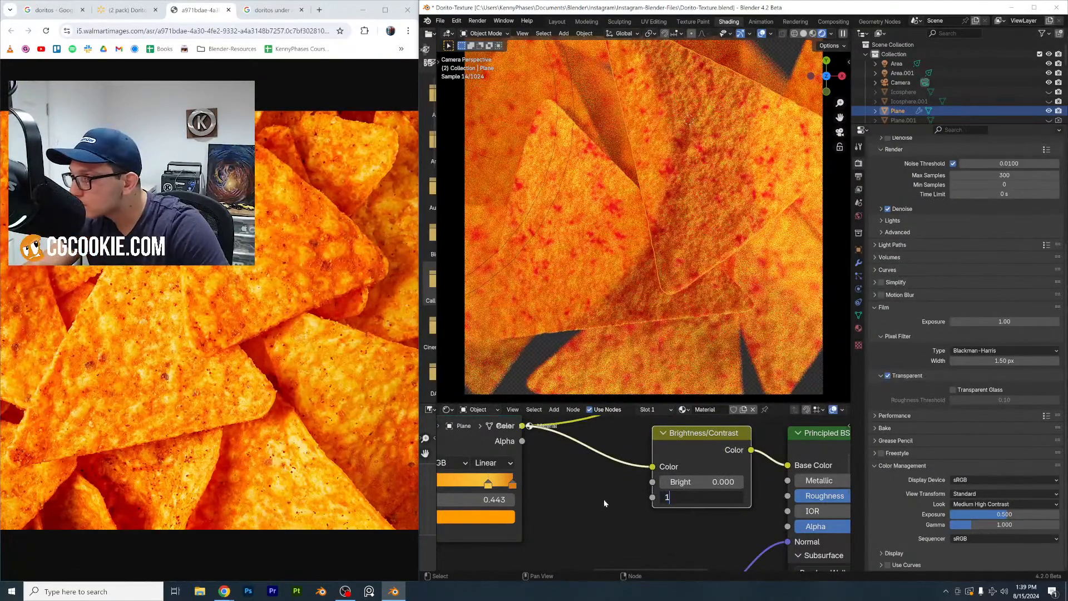
{"action": "key", "text": "Return"}
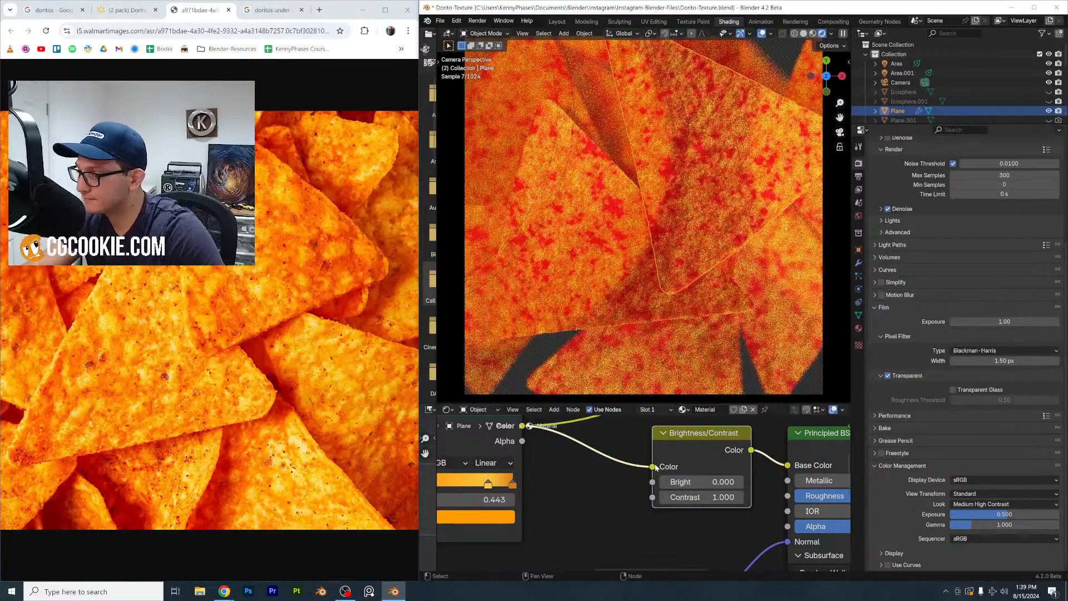
Link the Color Ramp straight to the Principled BSDF's Base Color and delete the Brightness/Contrast node
{"action": "left_click_drag", "start_coordinate": [654, 467], "coordinate": [781, 471]}
{"action": "left_click_drag", "start_coordinate": [708, 443], "coordinate": [705, 441]}
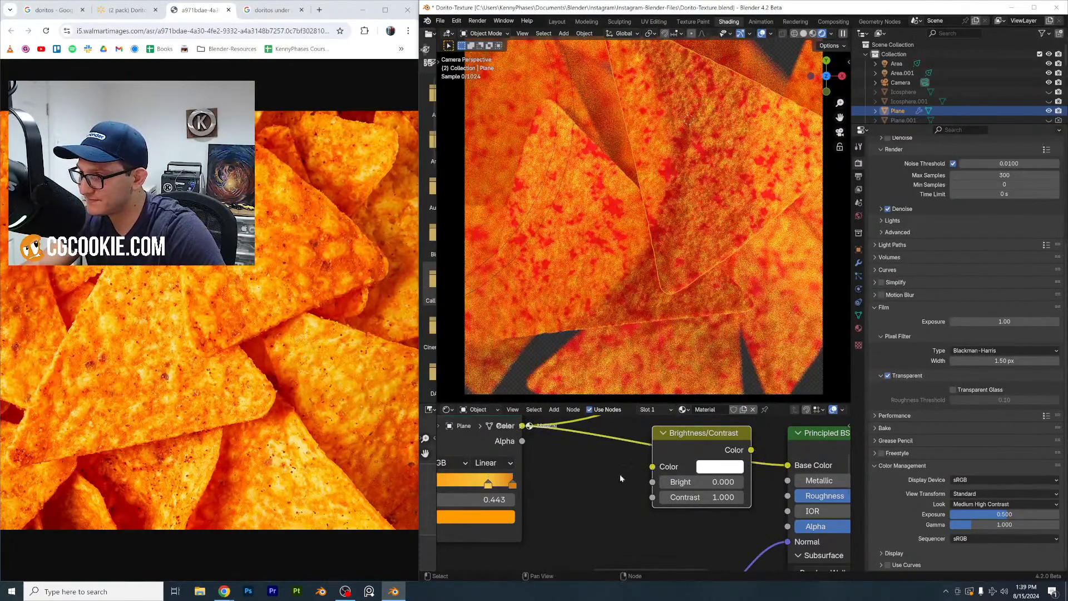
{"action": "key", "text": "ctrl+x"}
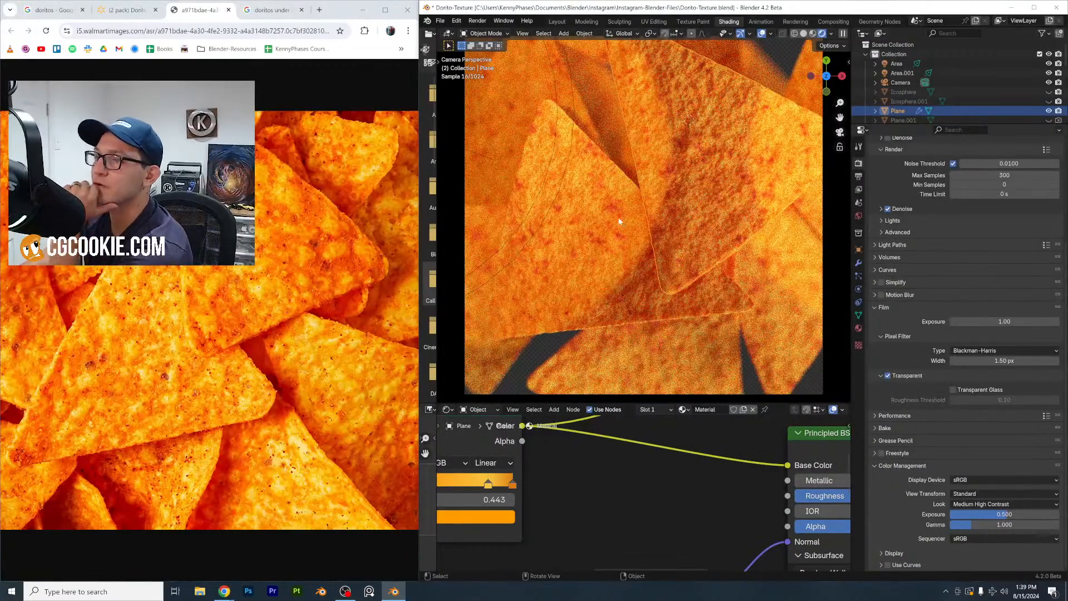
Set the Mix Shader's factor to 0.5
{"action": "scroll", "coordinate": [597, 470], "scroll_direction": "down", "scroll_amount": 5}
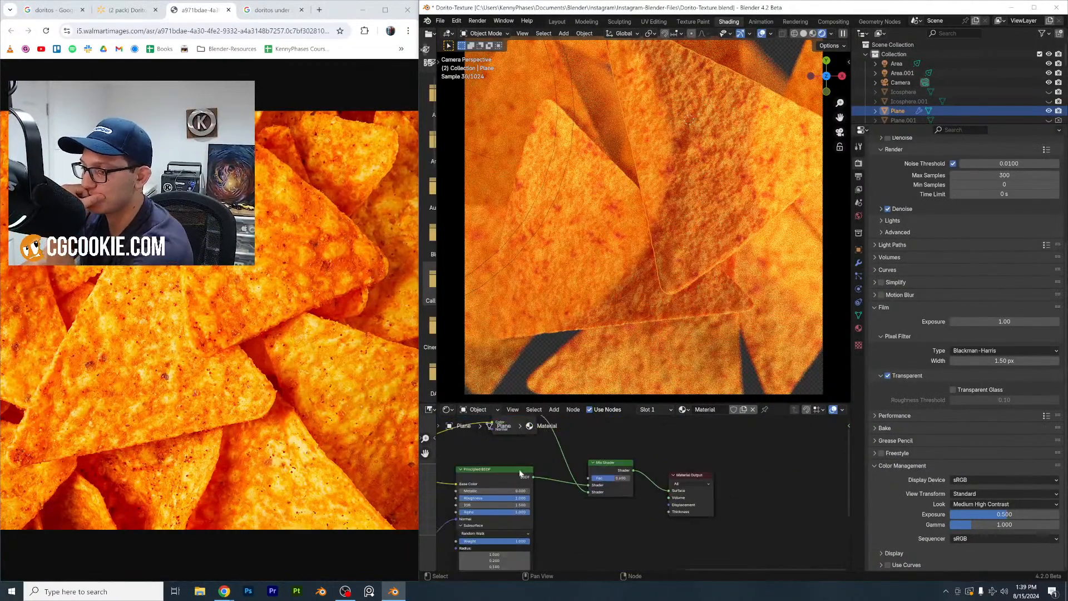
{"action": "scroll", "coordinate": [597, 471], "scroll_direction": "up", "scroll_amount": 3}
{"action": "key", "text": "BackSpace"}
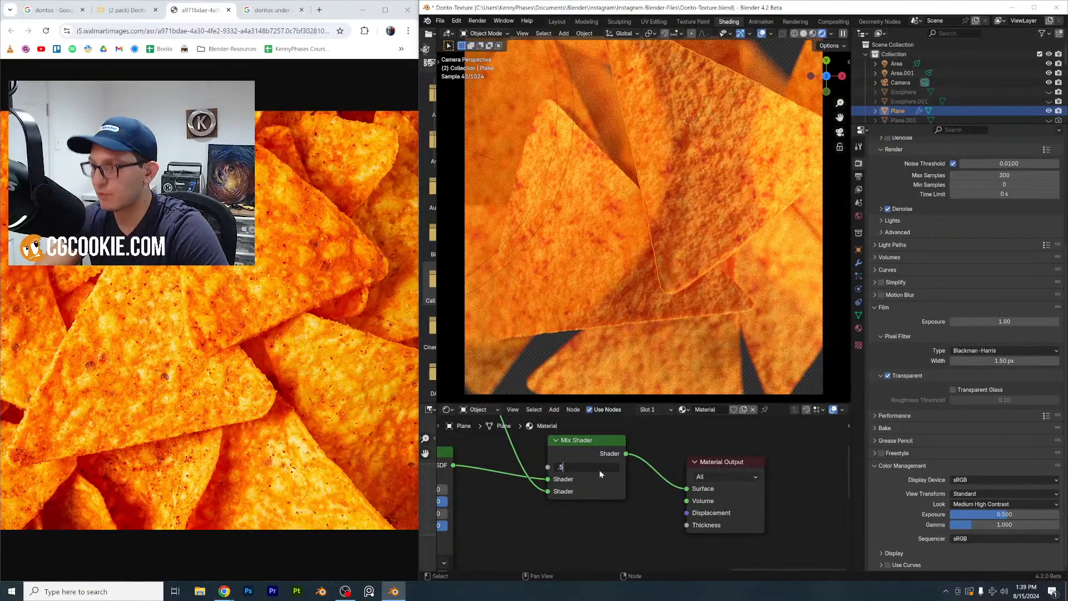
{"action": "type", "text": ".5"}
{"action": "key", "text": "Return"}
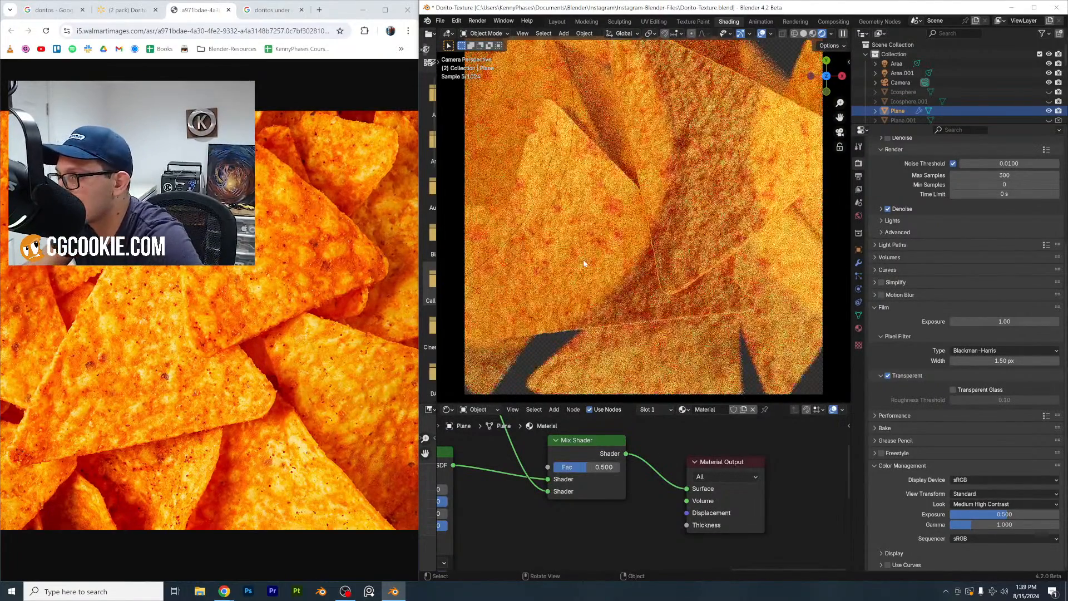
Try lowering the Mix Shader's factor to 0.3
{"action": "left_click", "coordinate": [590, 467]}
{"action": "key", "text": "BackSpace"}
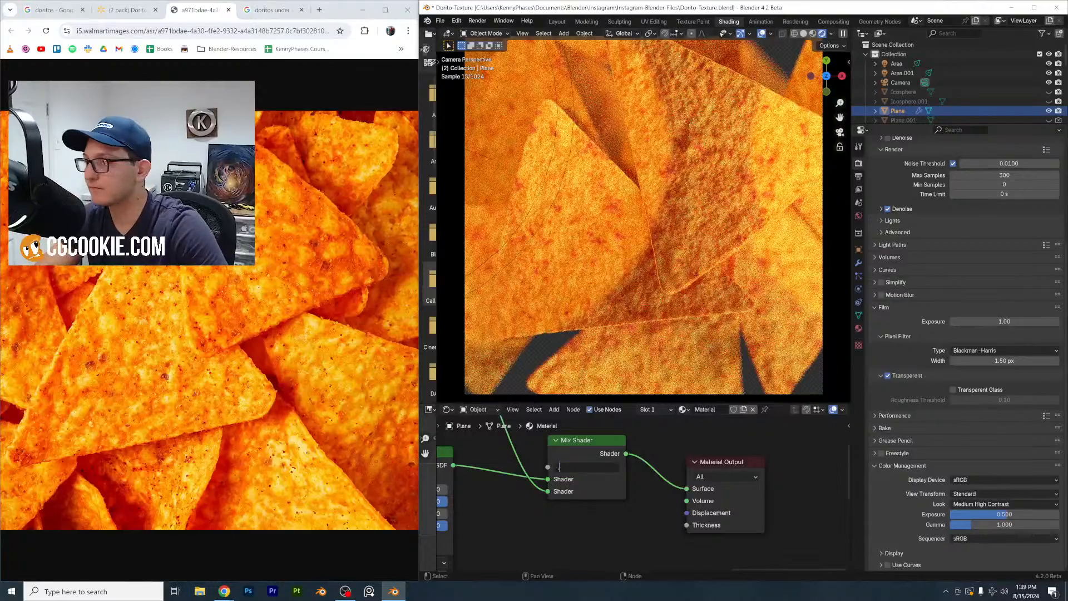
{"action": "key", "text": "Return"}
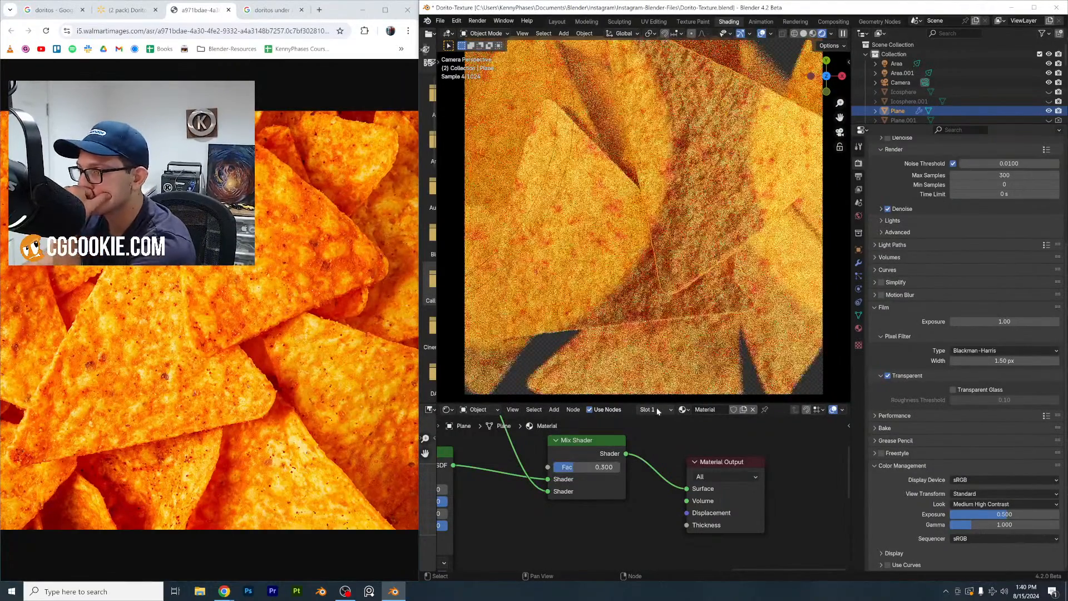
{"action": "middle_click_drag", "start_coordinate": [653, 499], "coordinate": [728, 506]}
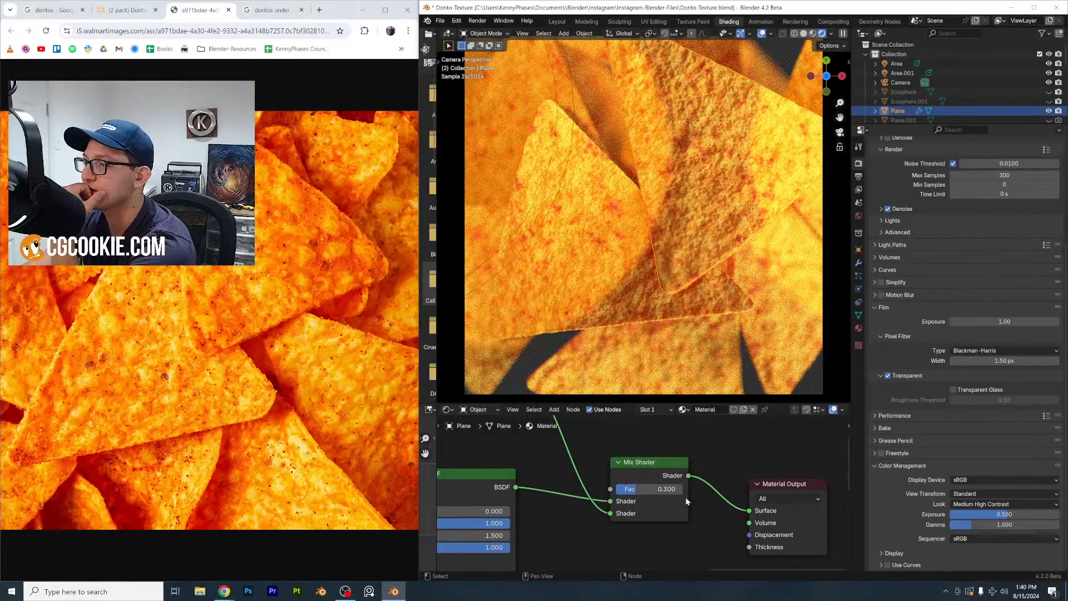
Try raising the Mix Shader's factor to 0.7
{"action": "left_click_drag", "start_coordinate": [637, 489], "coordinate": [664, 492]}
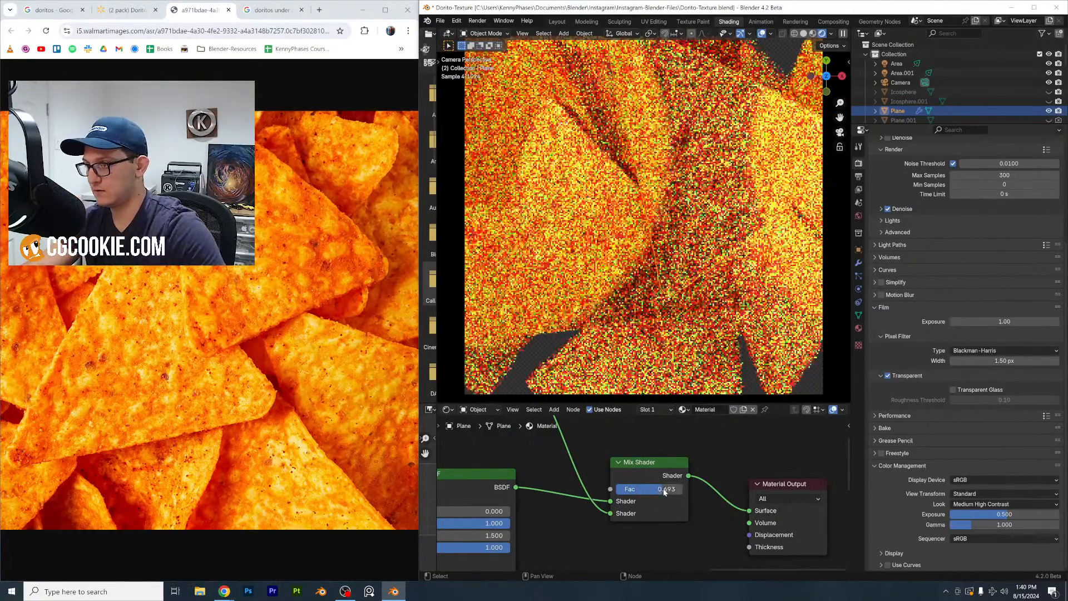
{"action": "left_click", "coordinate": [664, 492]}
{"action": "key", "text": "BackSpace"}
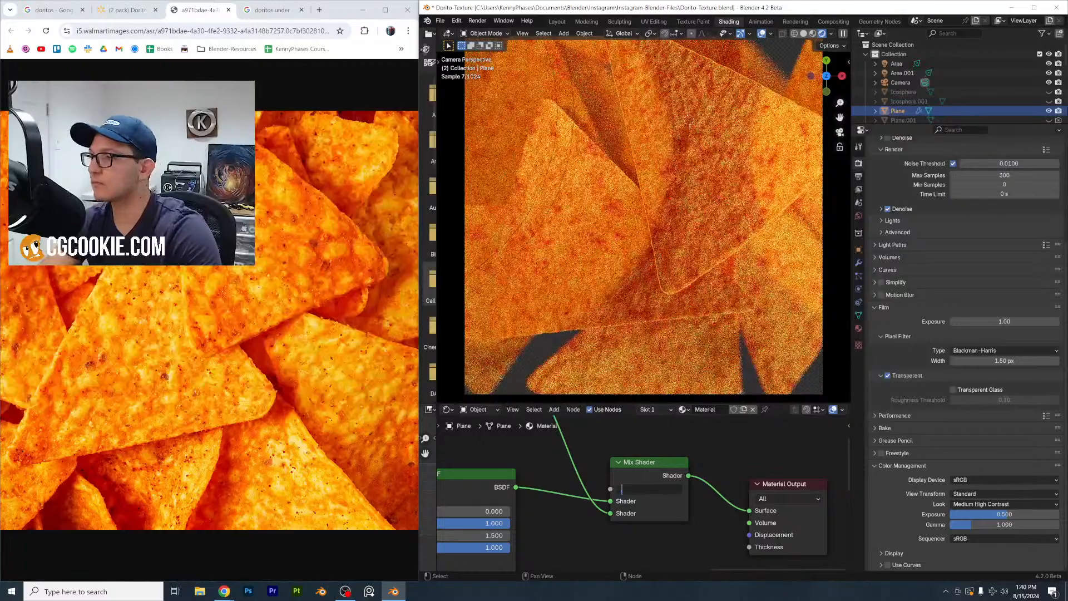
{"action": "type", "text": ".7"}
{"action": "key", "text": "Return"}
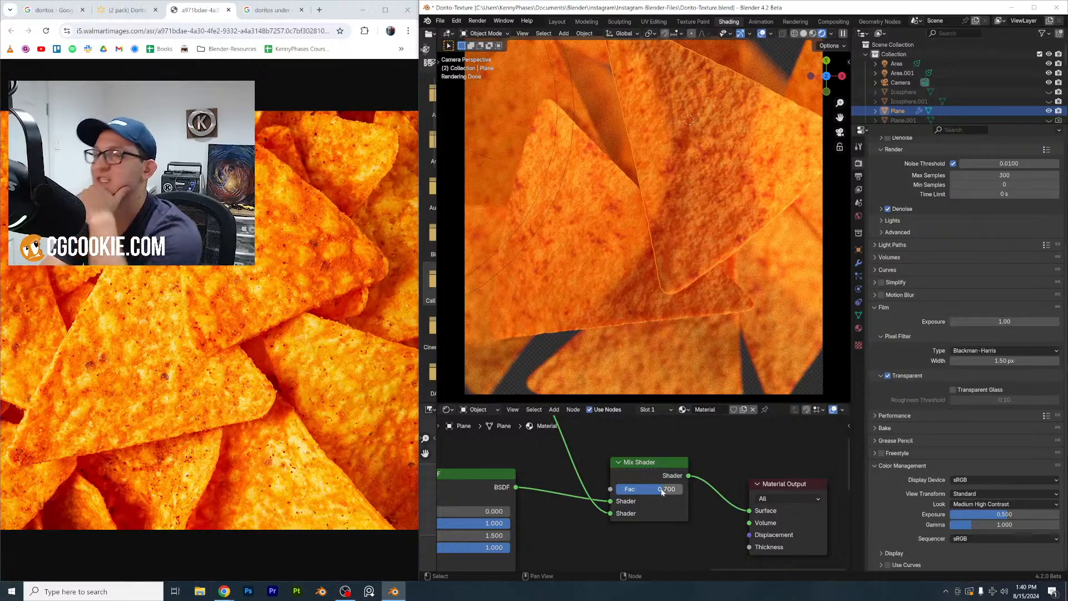
Set the Mix Shader's factor back to 0.5
{"action": "scroll", "coordinate": [629, 295], "scroll_direction": "down", "scroll_amount": 5}
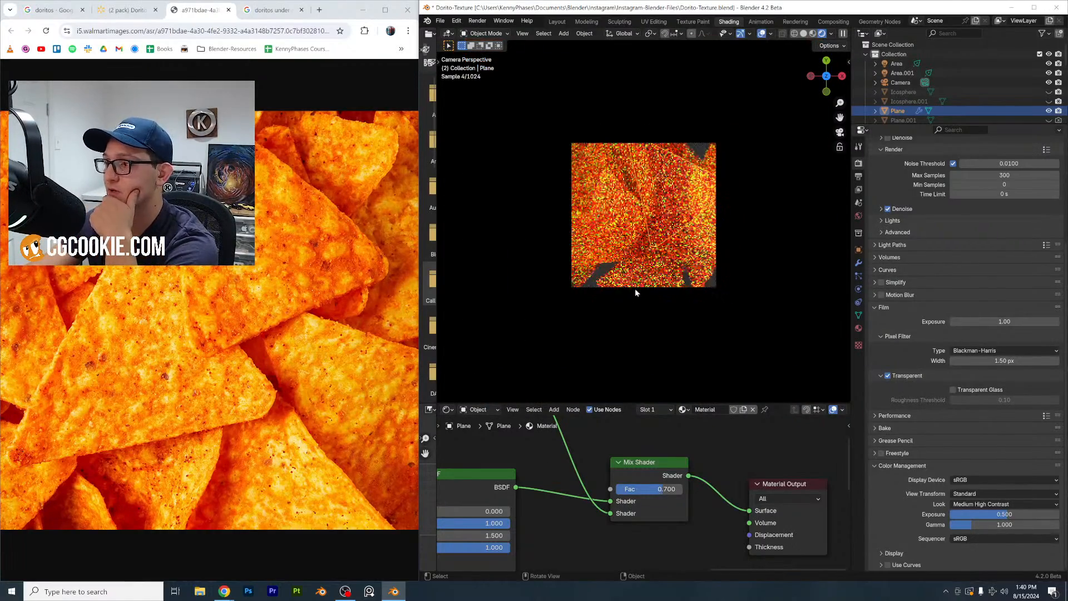
{"action": "scroll", "coordinate": [668, 249], "scroll_direction": "up", "scroll_amount": 3}
{"action": "double_click", "coordinate": [663, 490]}
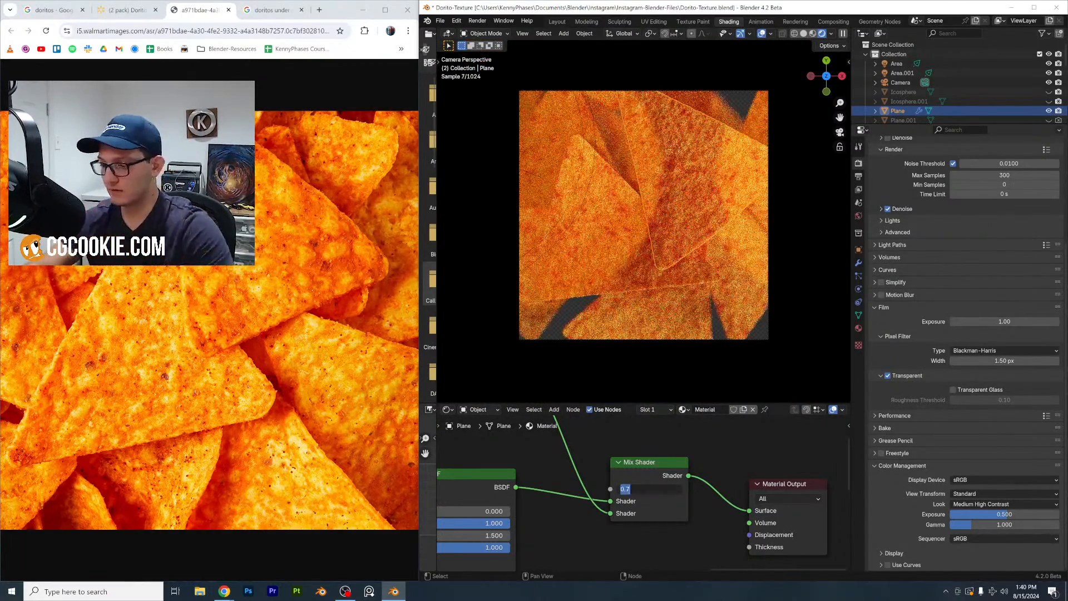
{"action": "key", "text": "BackSpace"}
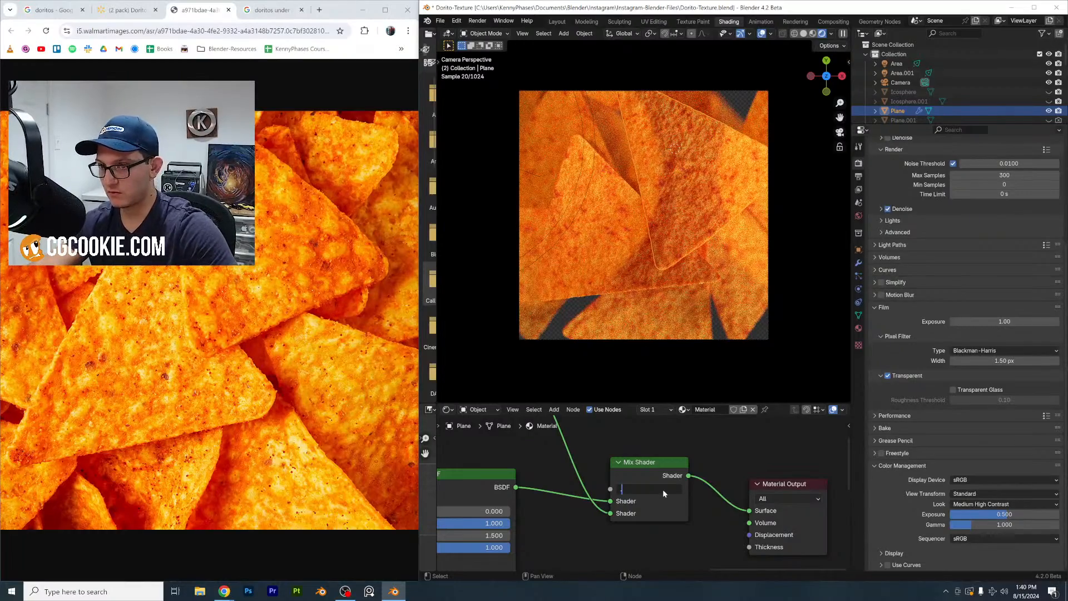
{"action": "type", "text": ".5"}
{"action": "key", "text": "Return"}
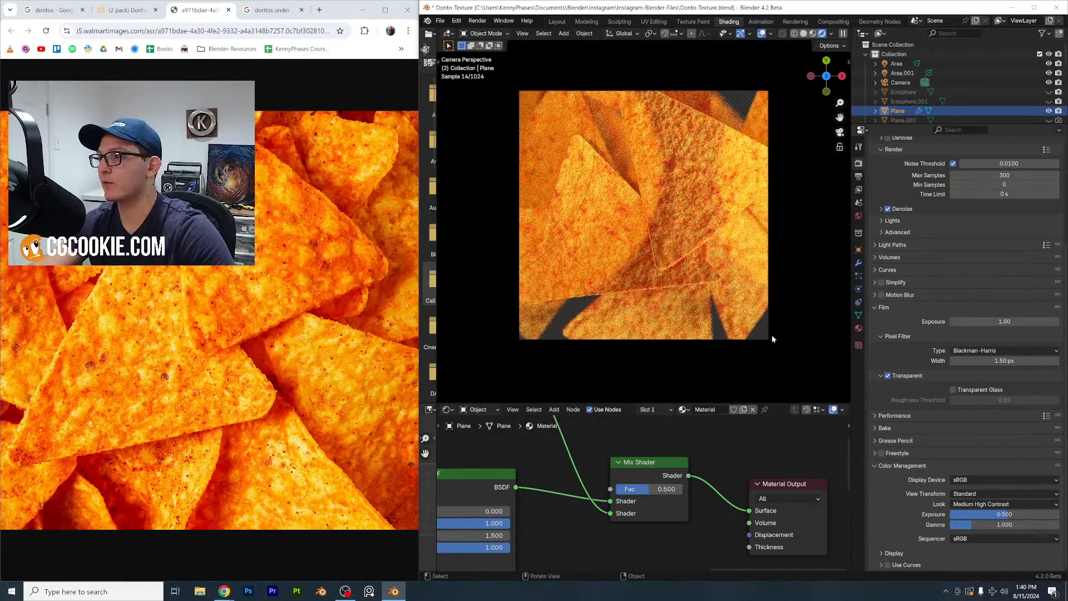
Hide the Area.001 light in the viewport and save the Dorito-Texture file
{"action": "left_click", "coordinate": [1050, 73]}
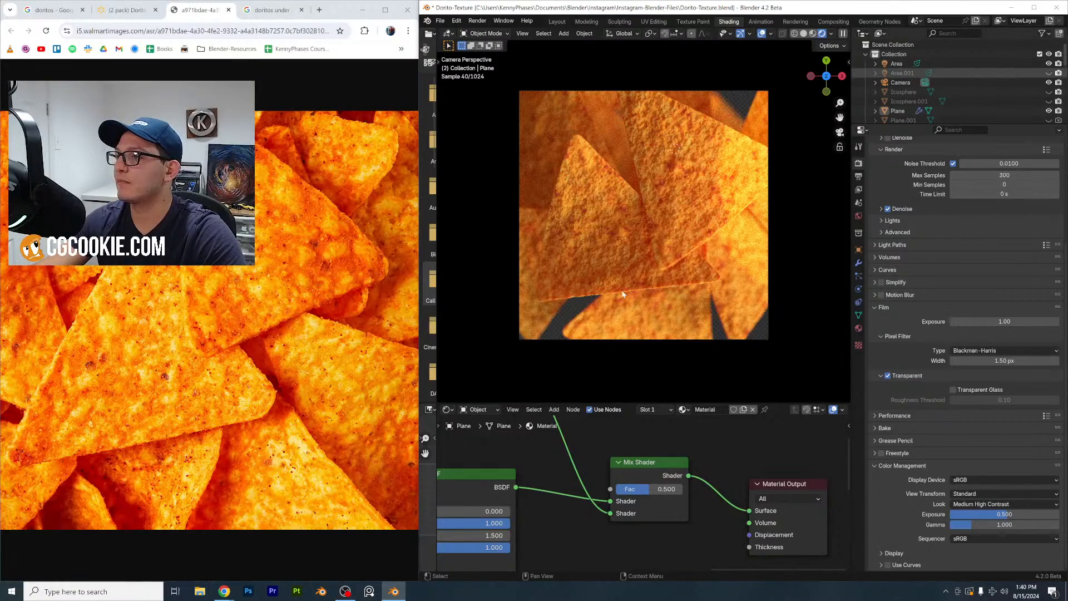
{"action": "scroll", "coordinate": [623, 294], "scroll_direction": "up", "scroll_amount": 1}
{"action": "key", "text": "ctrl+s"}
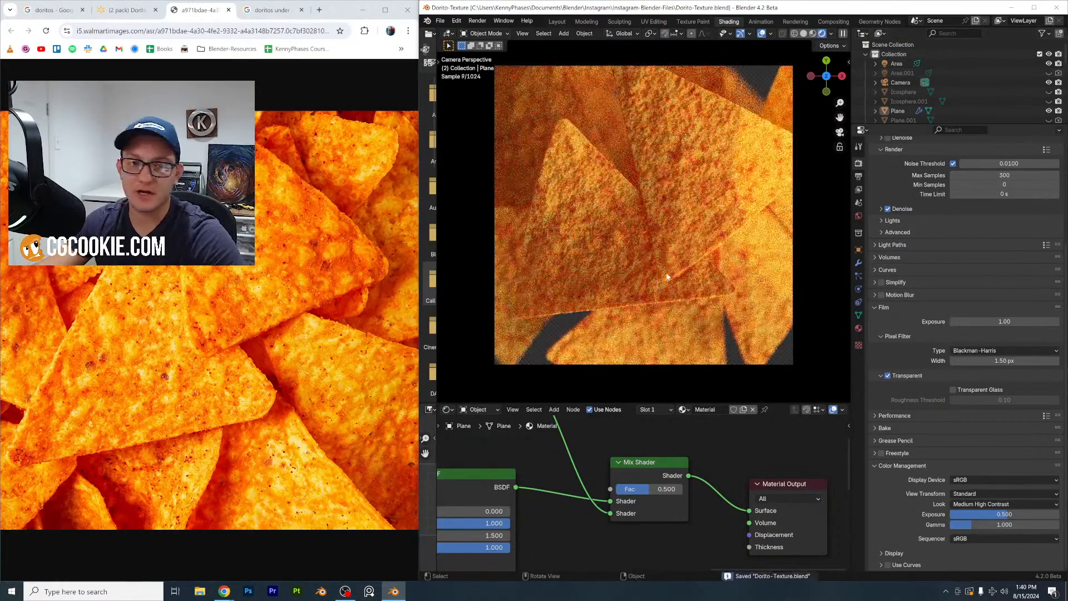